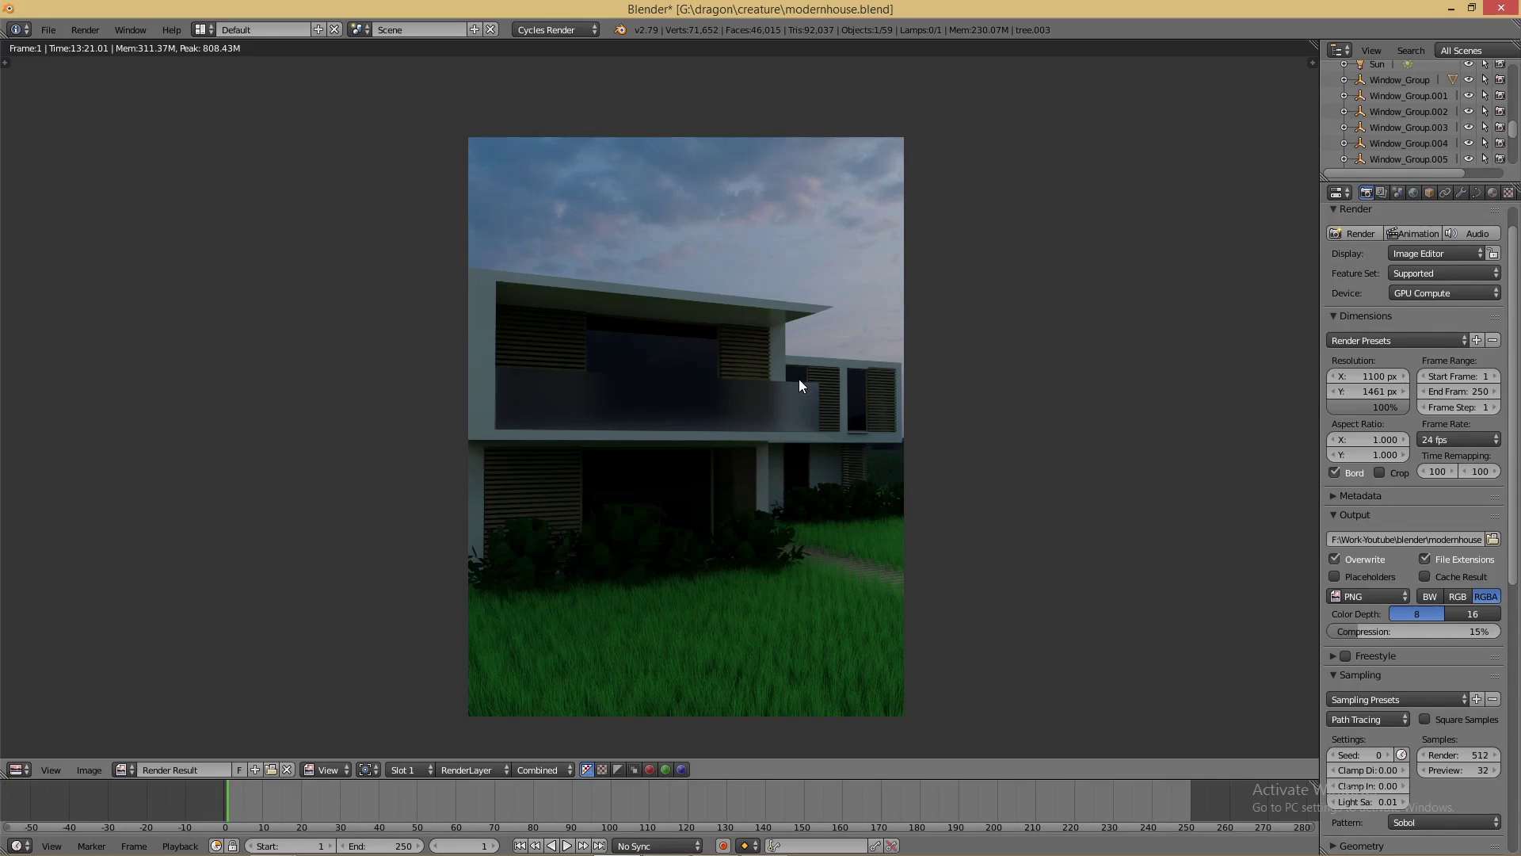
- Start a new file with an empty scene
click(48, 33)
click(60, 50)
click(49, 30)
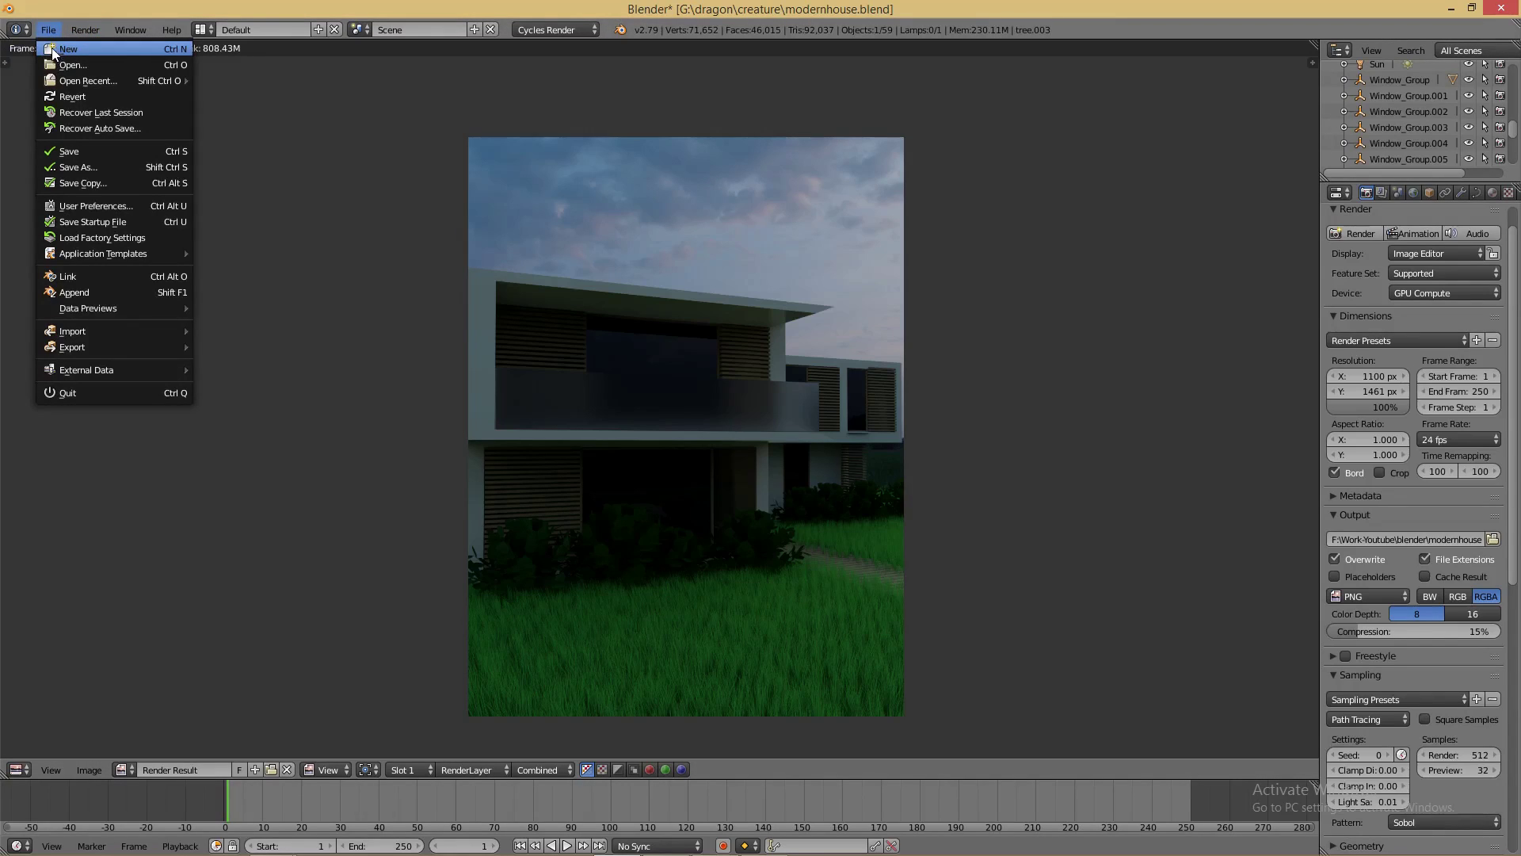
click(50, 41)
click(65, 65)
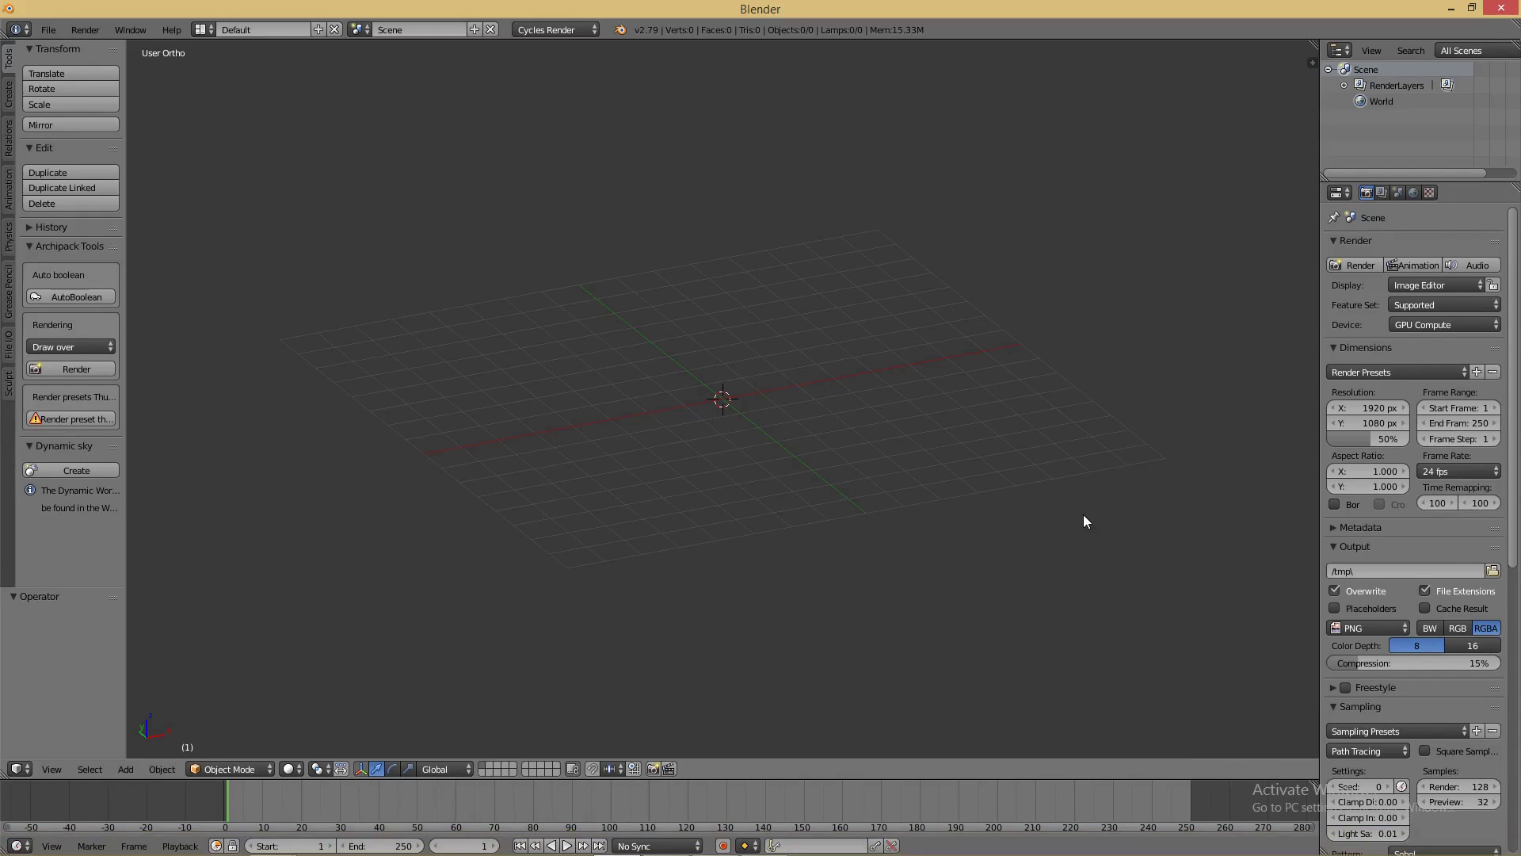
- Turn on the Screencast Keys display in the 3D view and enlarge its mouse icon
key(n)
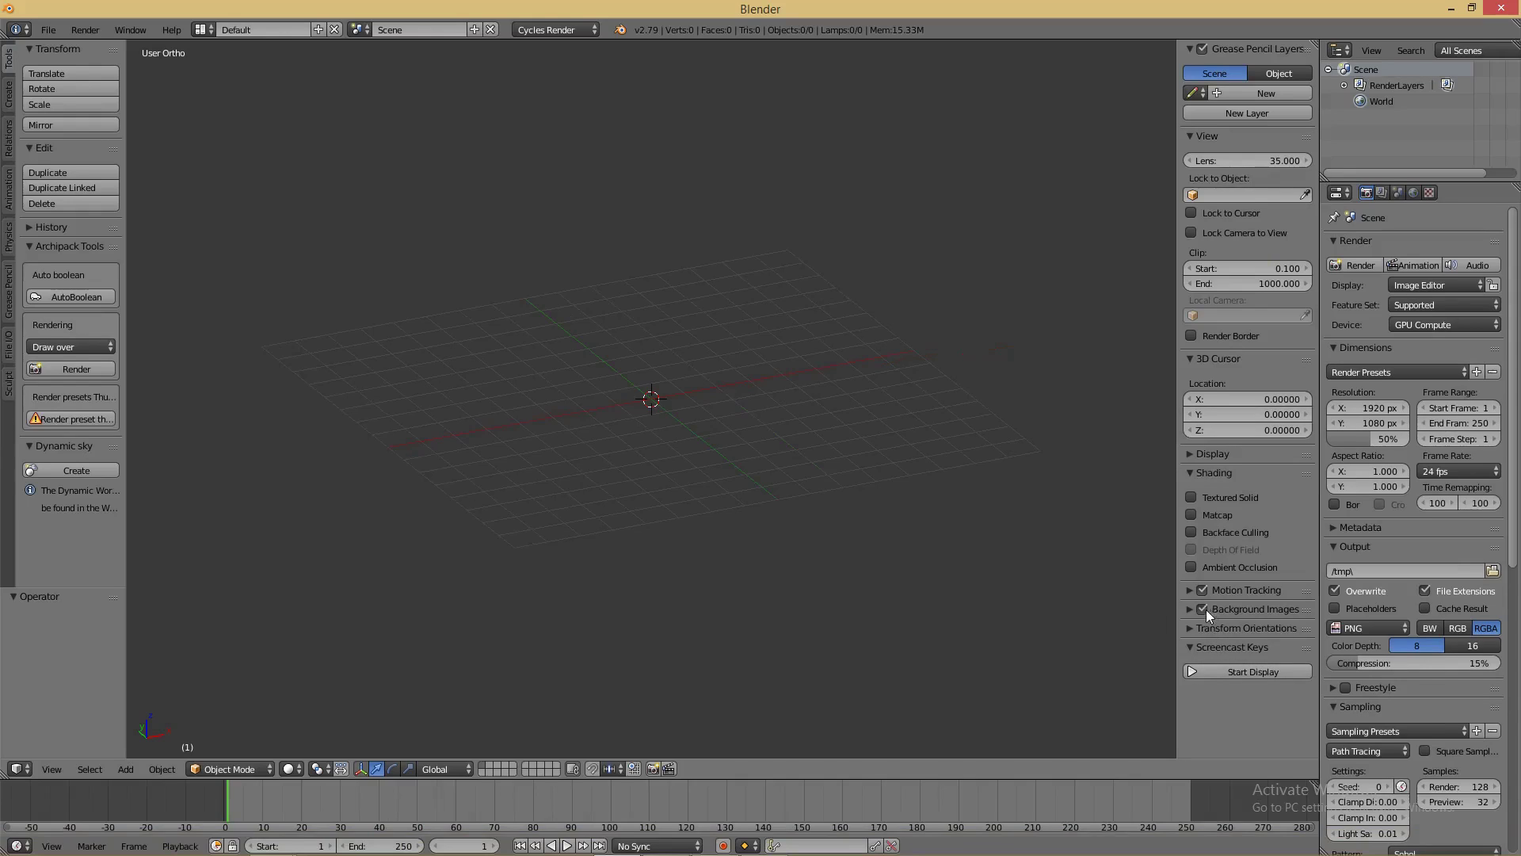
click(1192, 612)
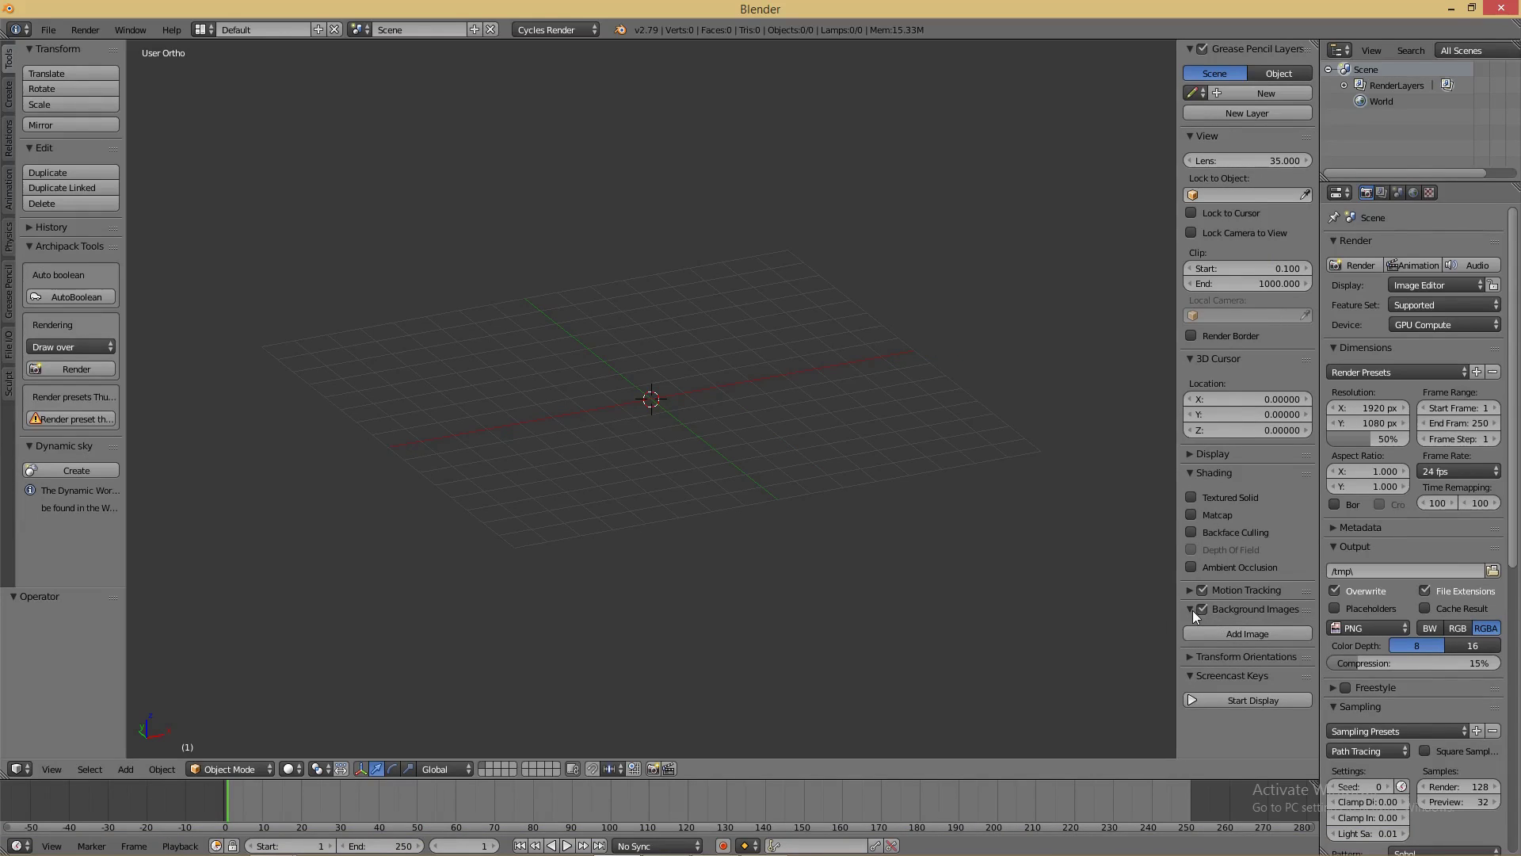
click(1193, 610)
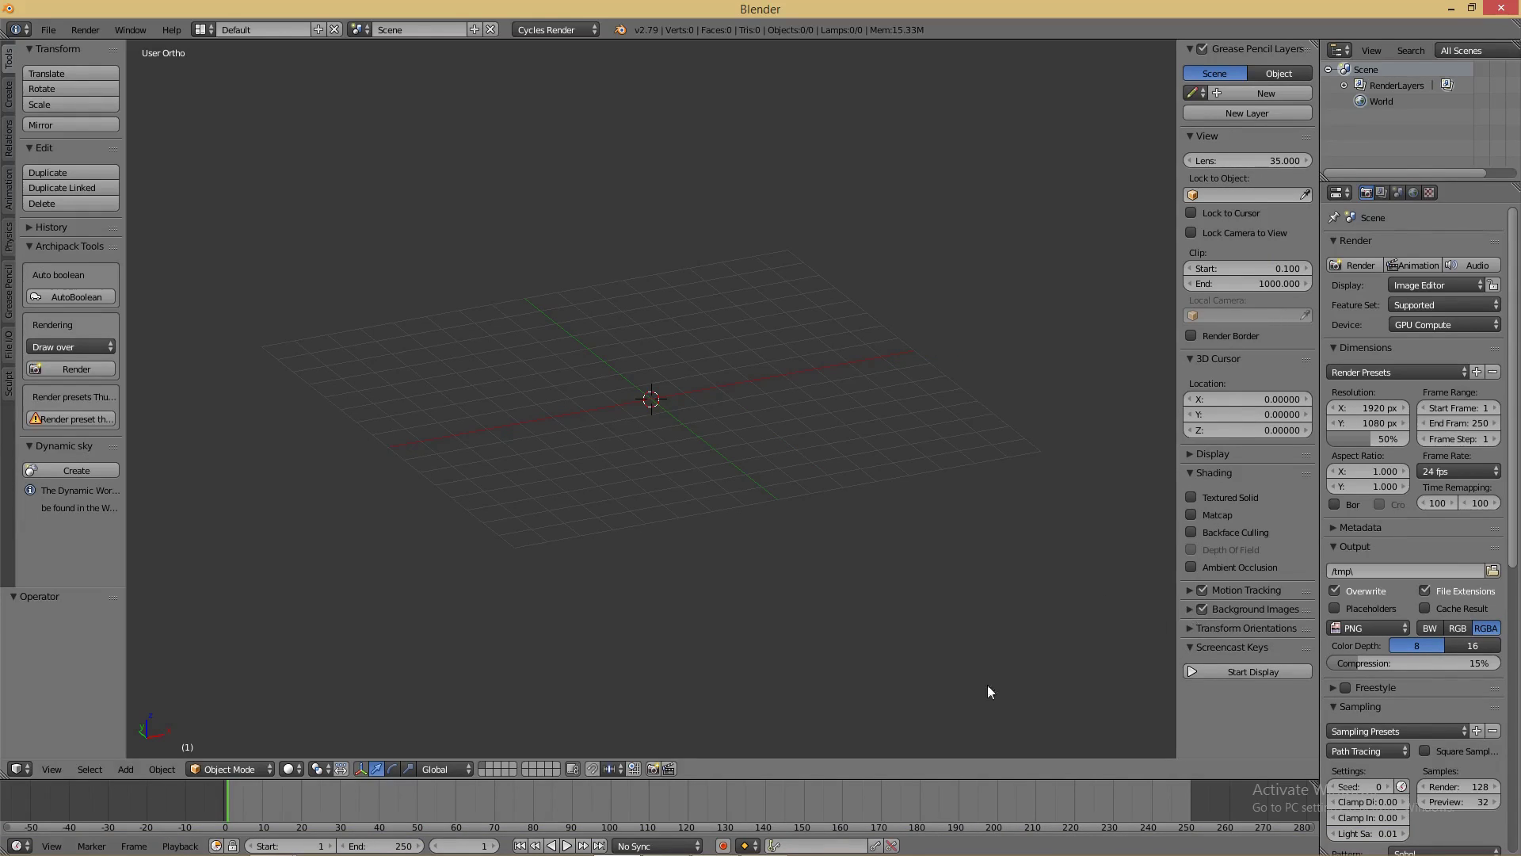
click(1219, 671)
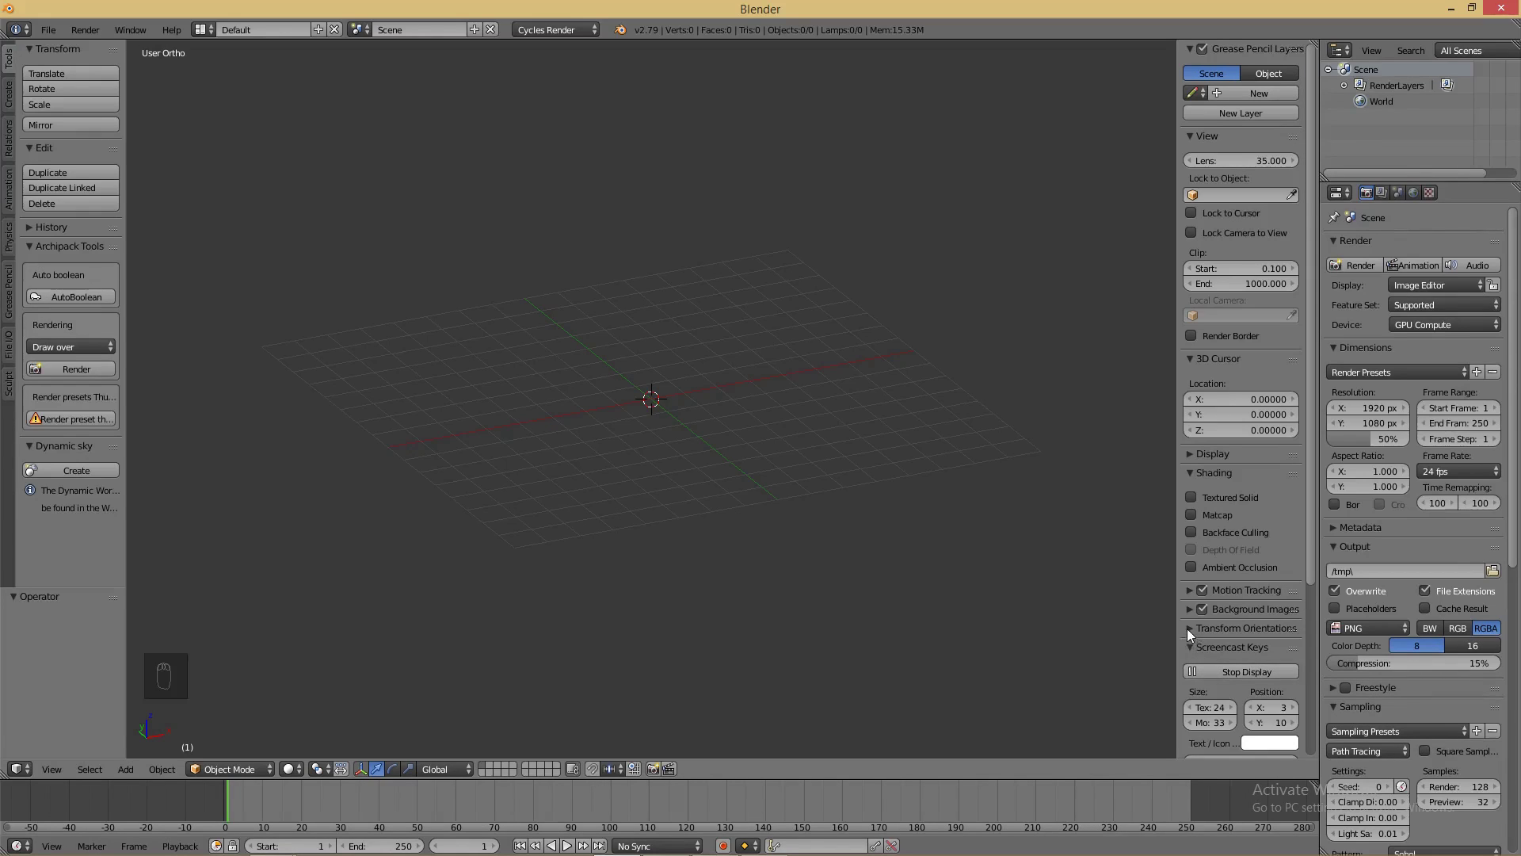
scroll(1204, 678, down, 3)
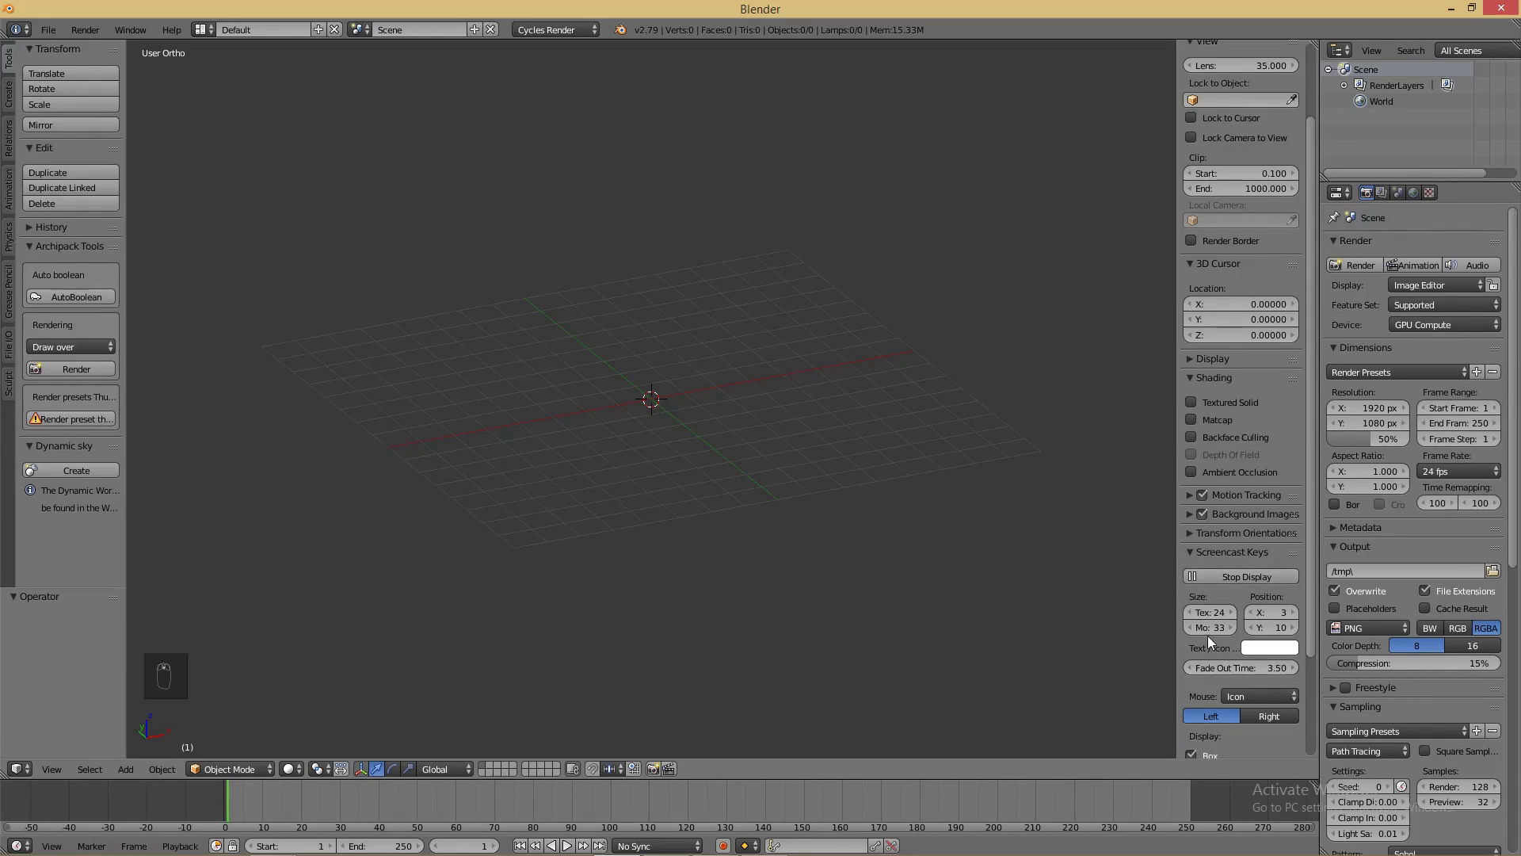
mouse_move(1211, 628)
mouse_down()
mouse_move(1260, 627)
mouse_move(1212, 614)
mouse_move(1227, 613)
mouse_up()
click(1186, 557)
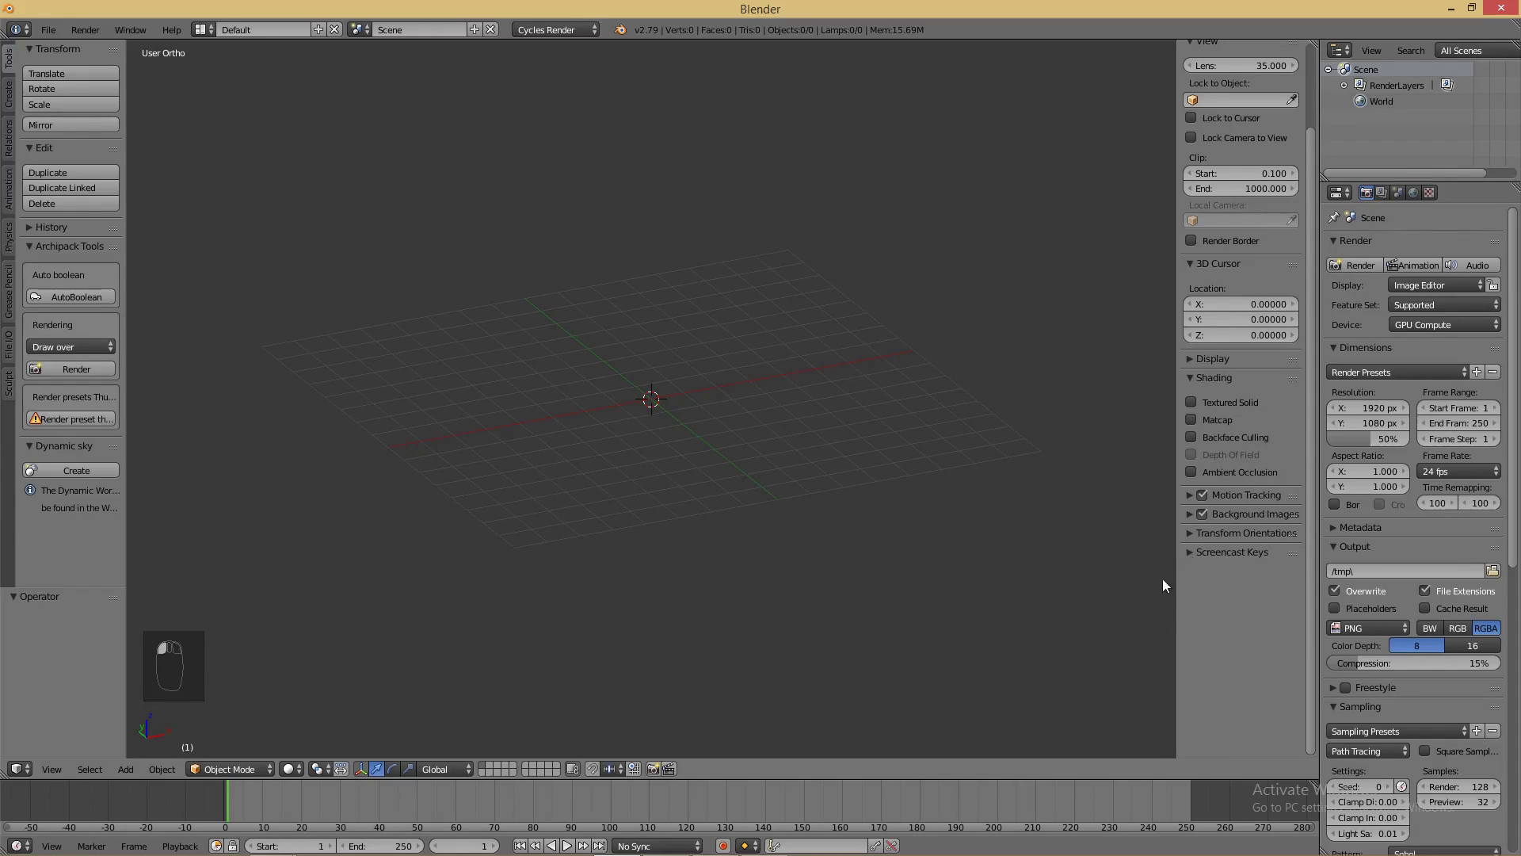
- Add stringio.jpg from F:\Work-Youtube\blender as a background image in the 3D view
click(1190, 515)
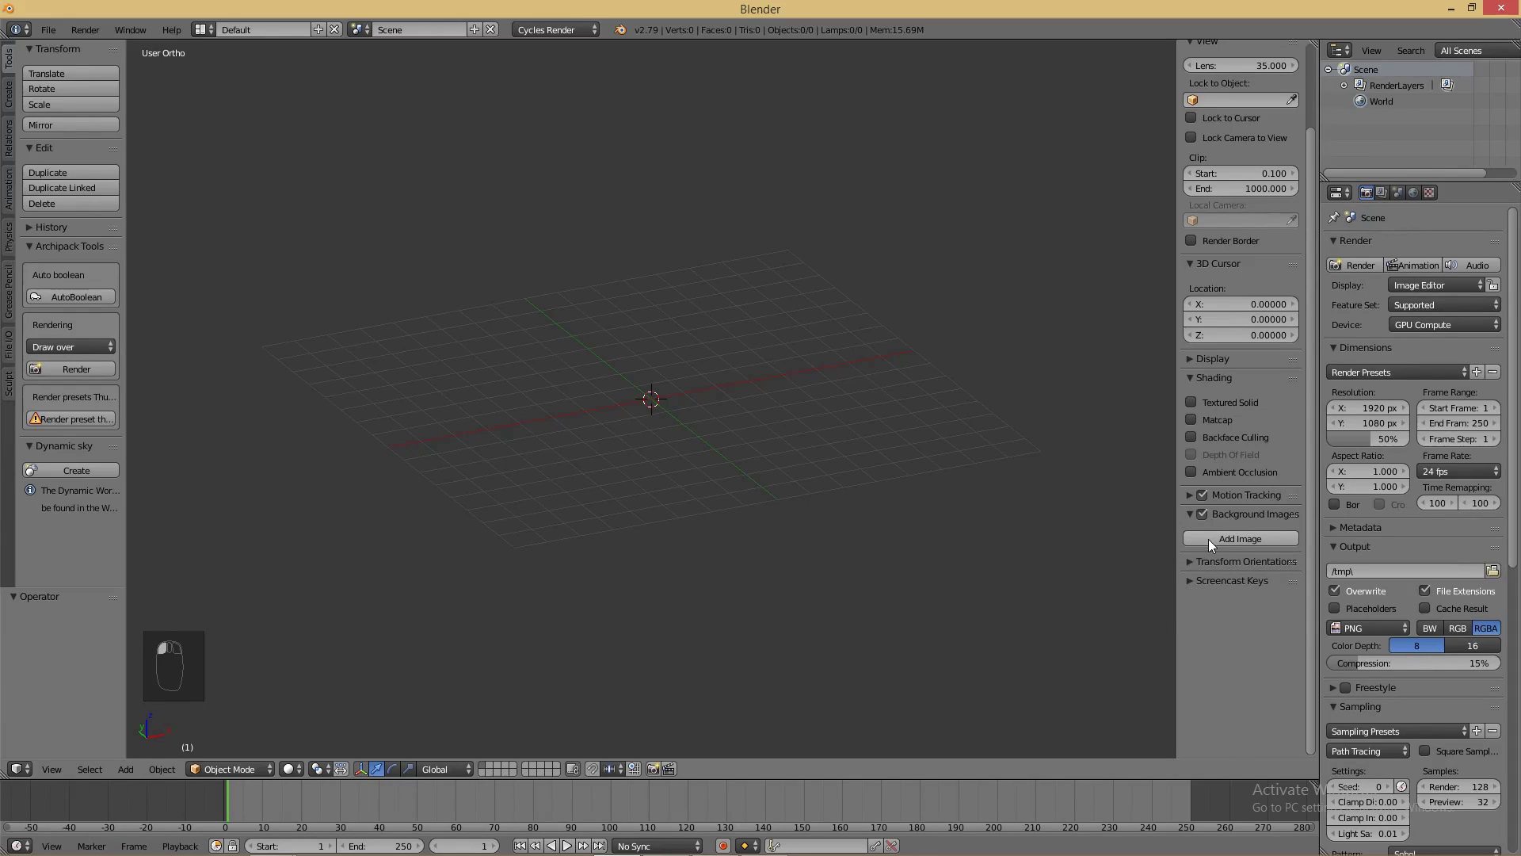
click(1209, 538)
click(1237, 627)
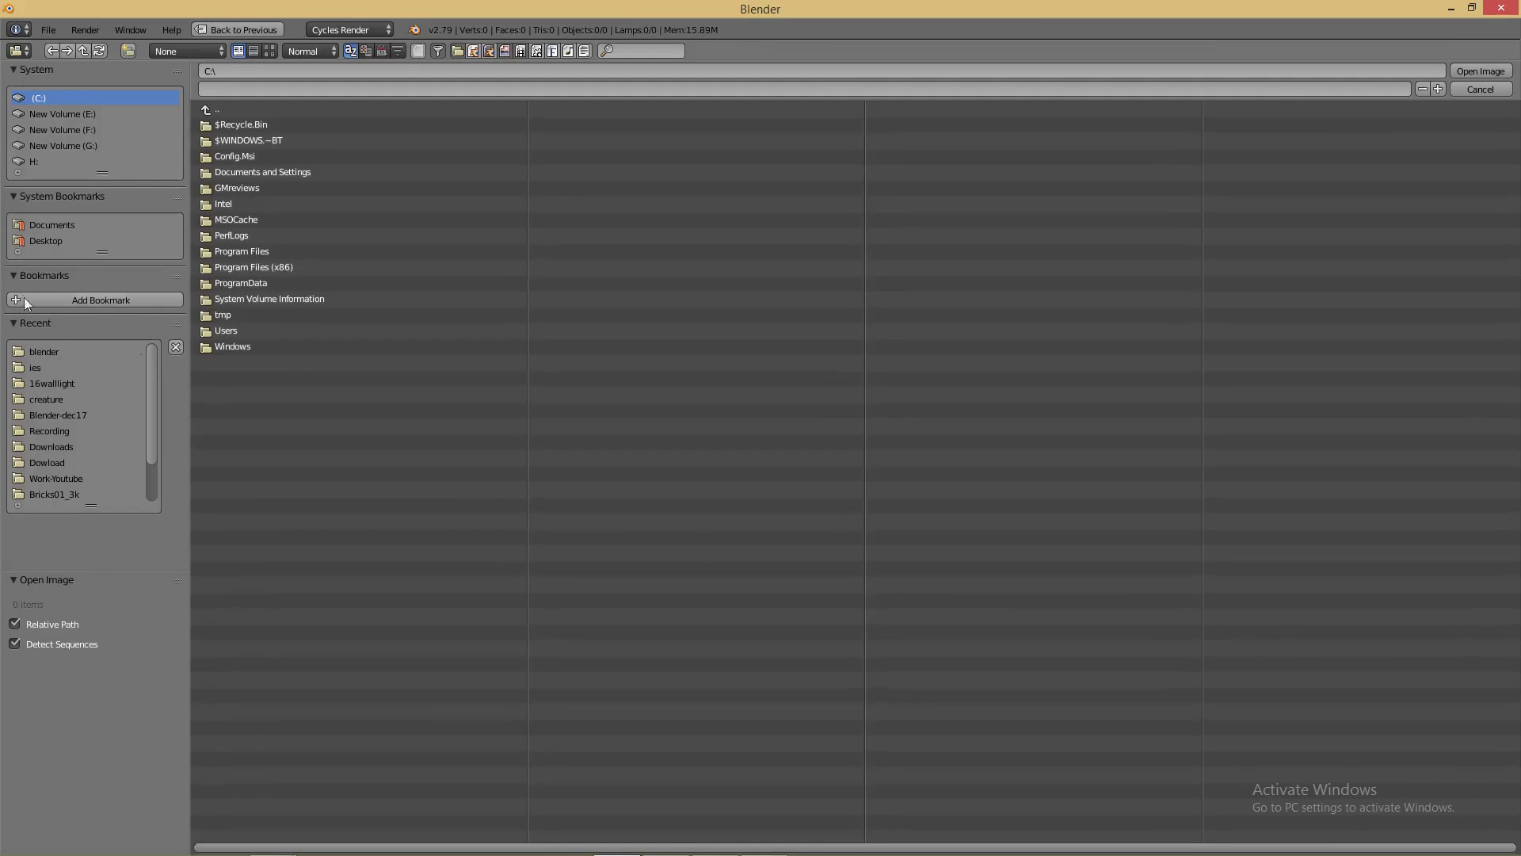
click(44, 351)
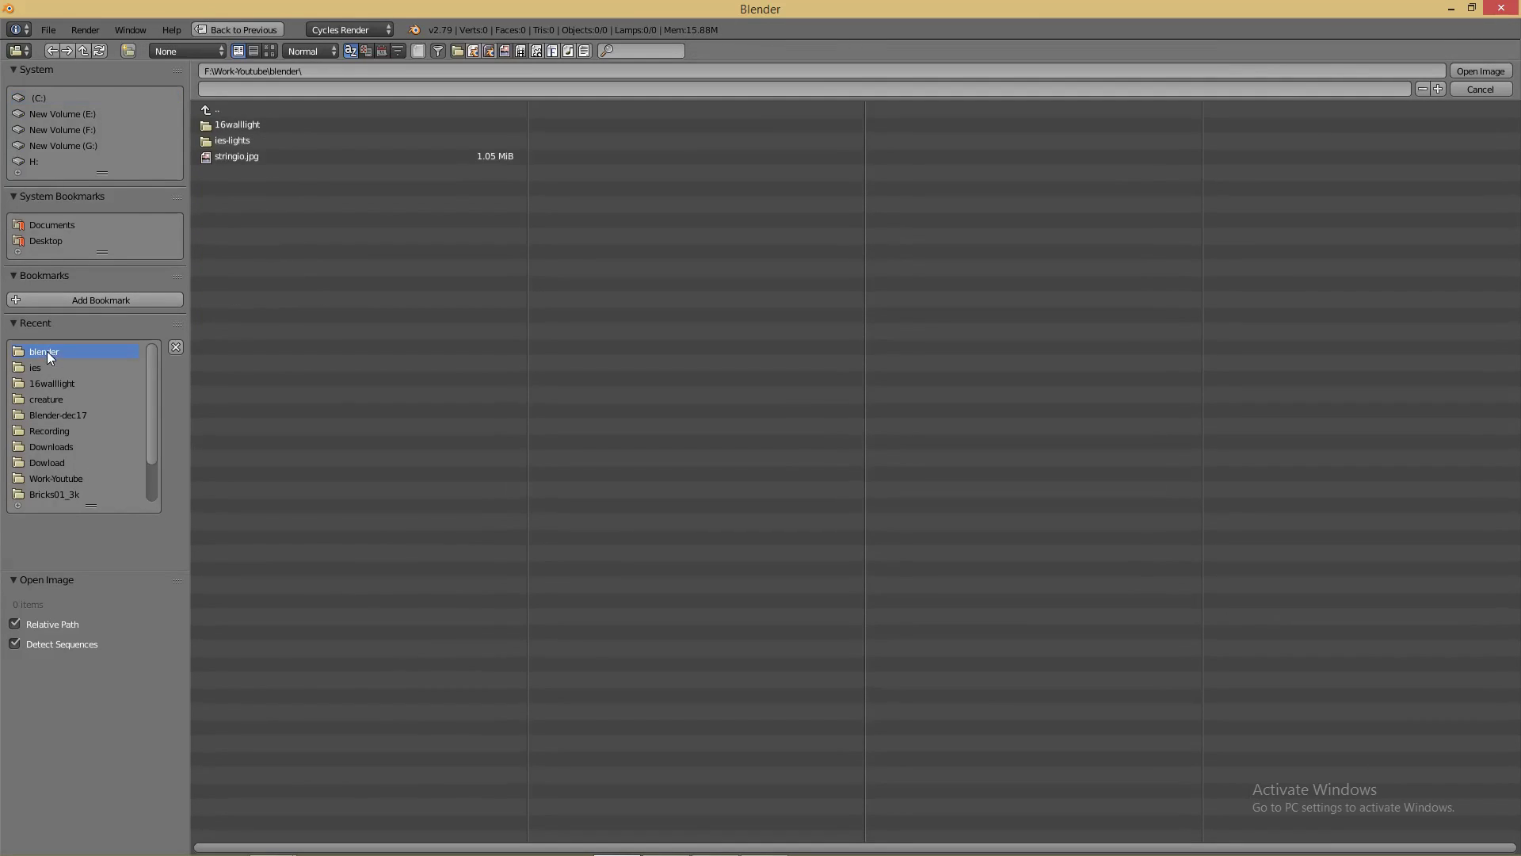
click(269, 51)
click(607, 158)
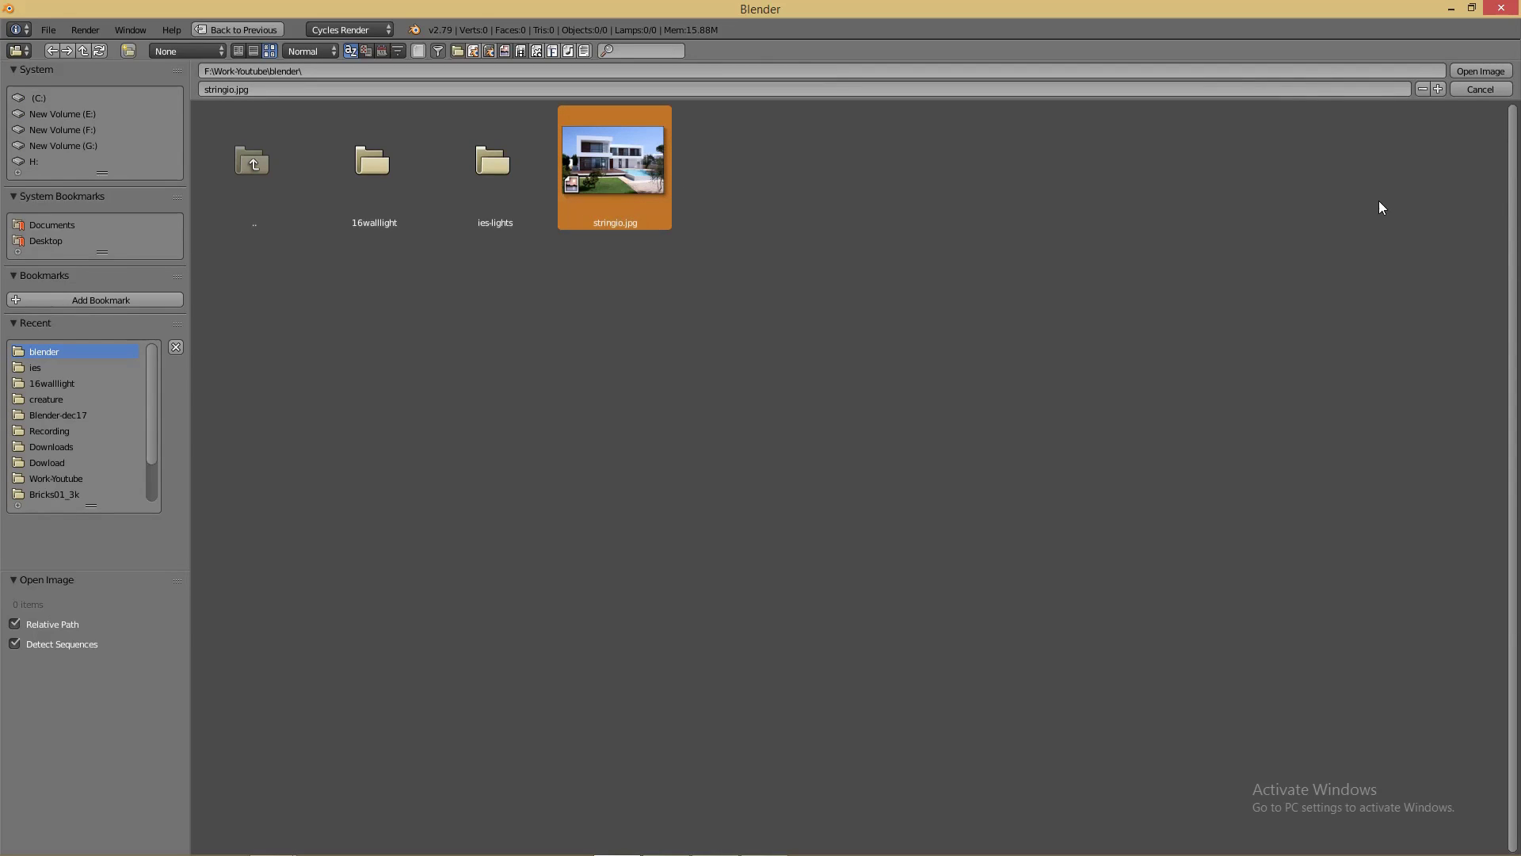
click(1480, 72)
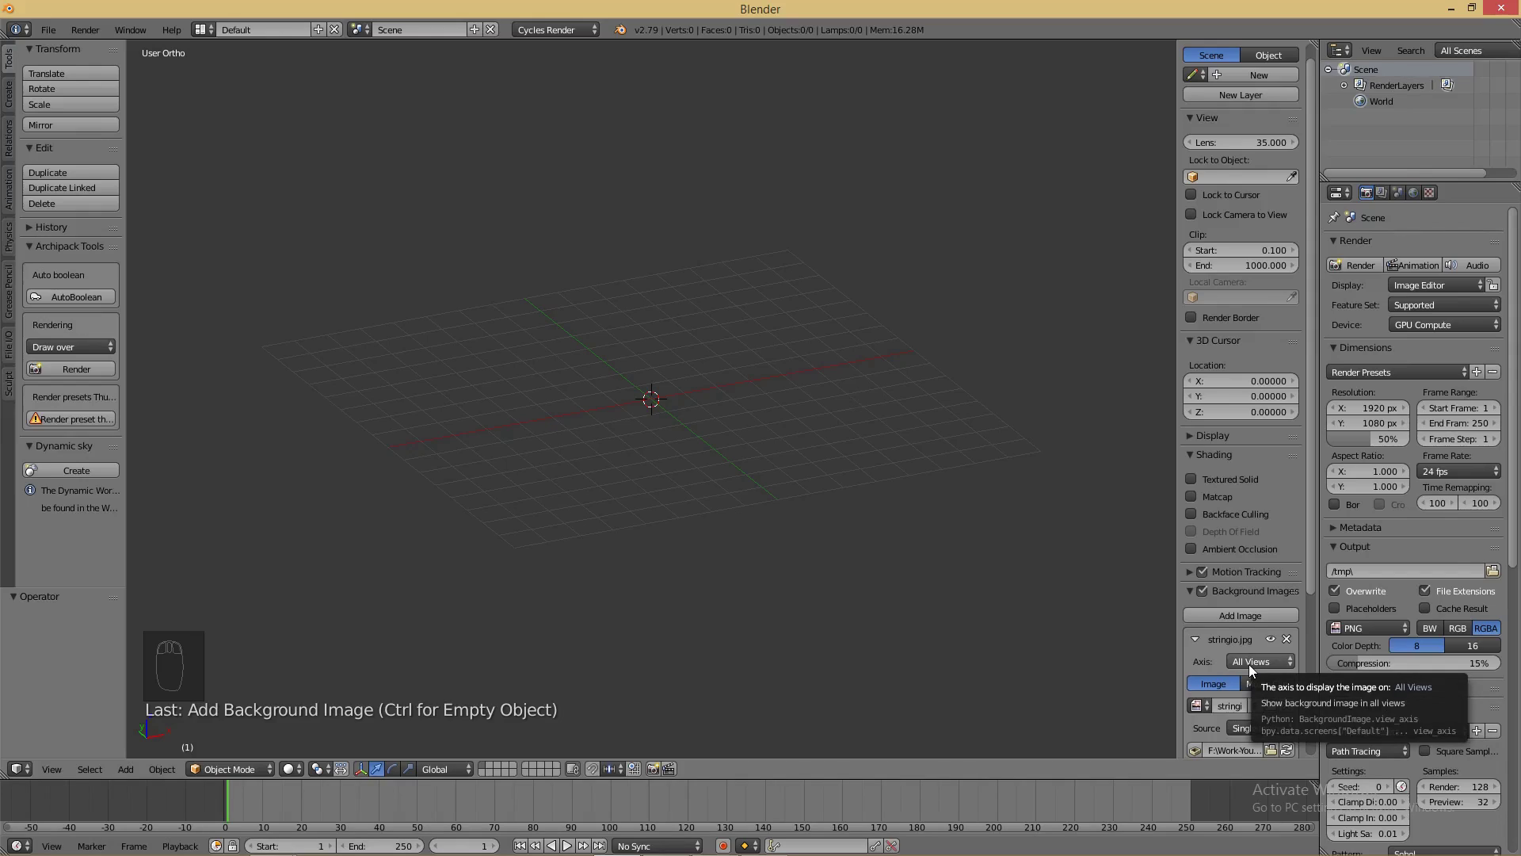
- Switch to the front view and limit the house background image to the Front axis
key(KP_1)
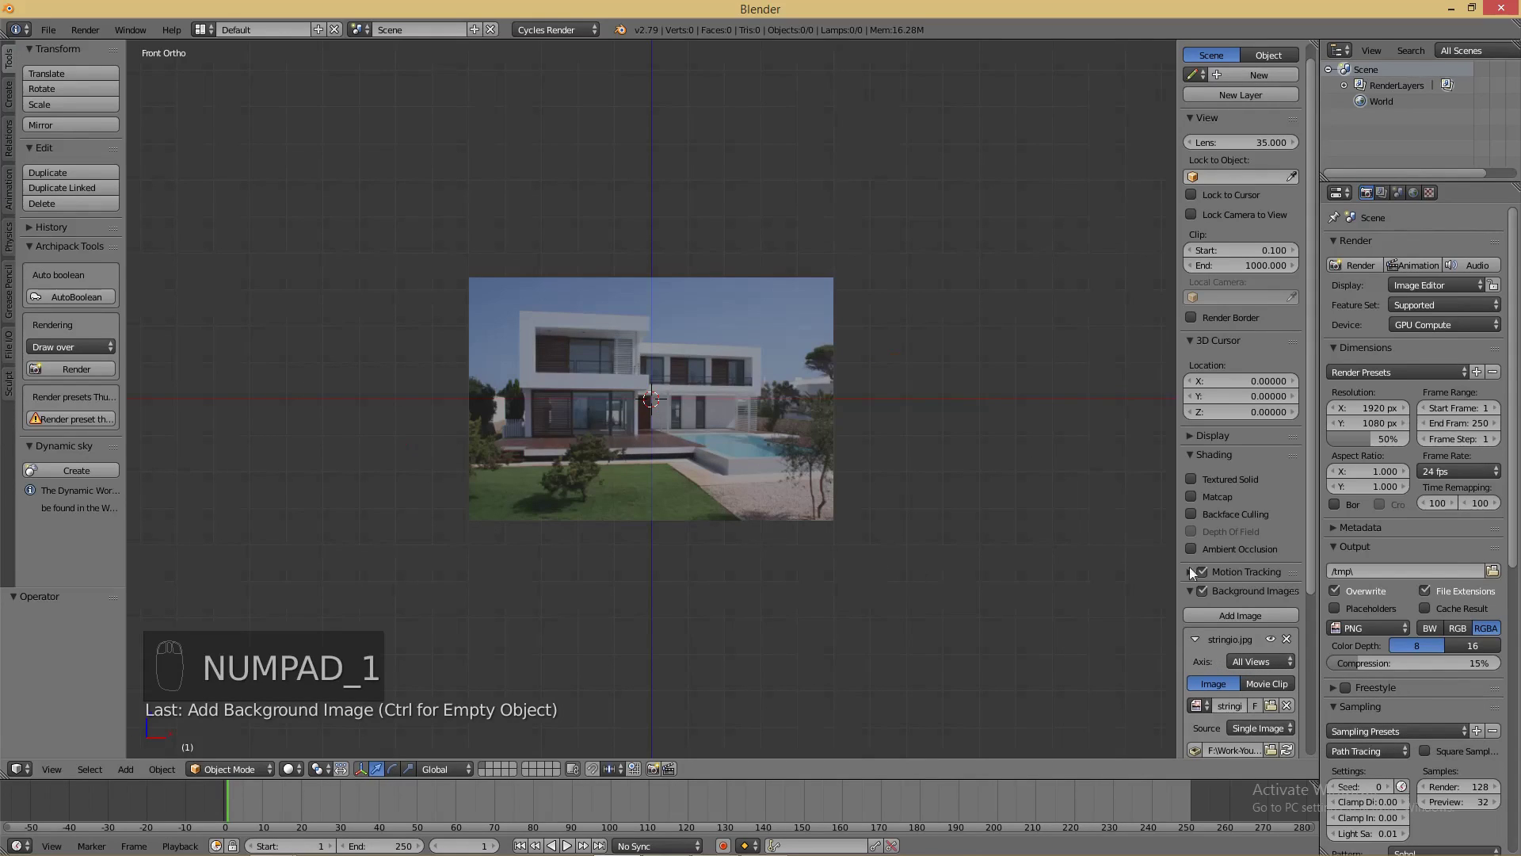
click(1255, 667)
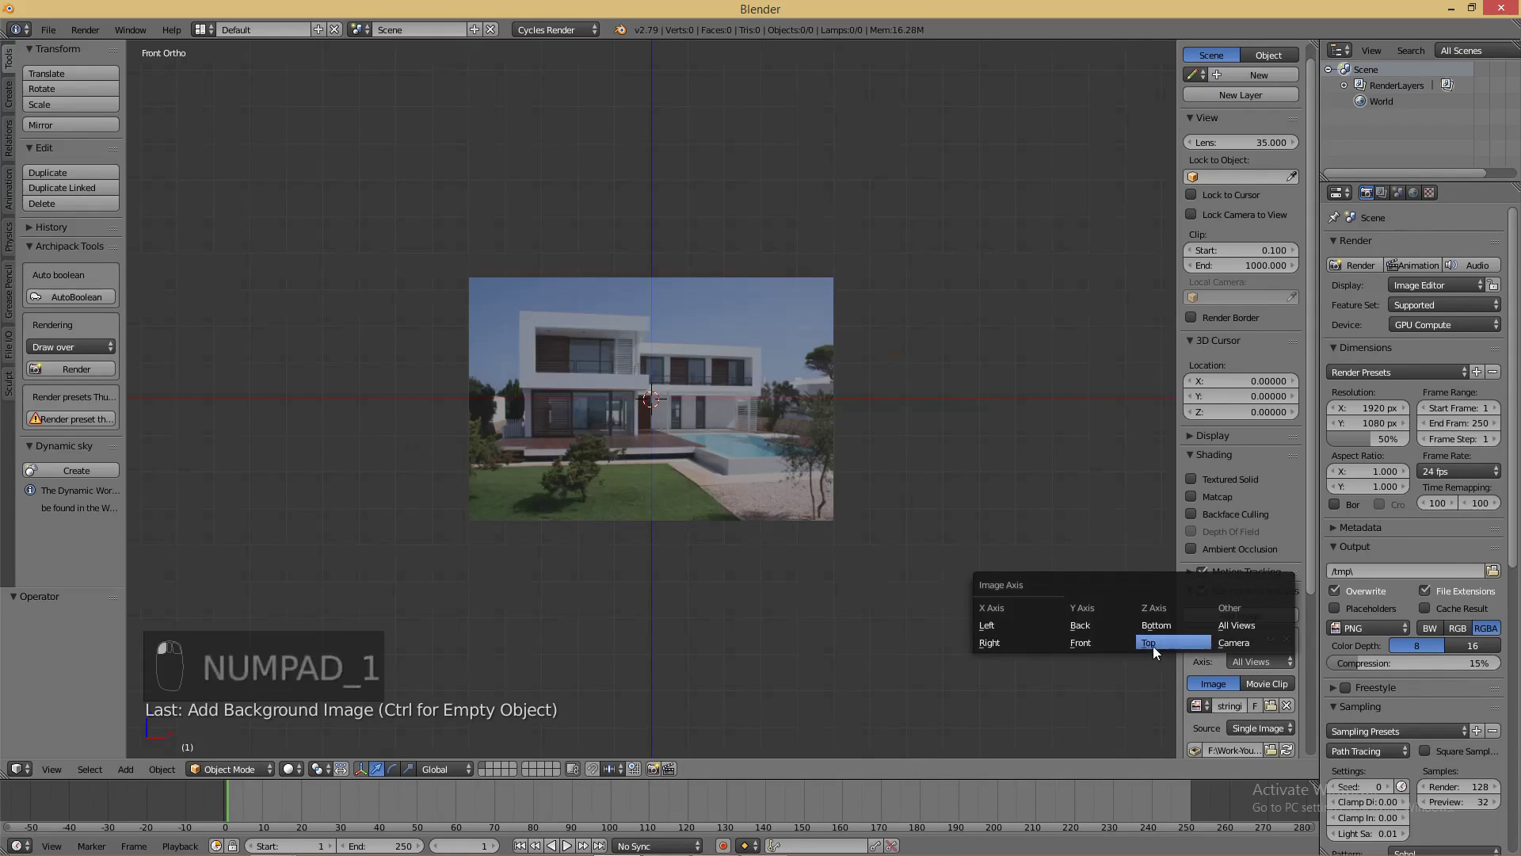
click(1083, 645)
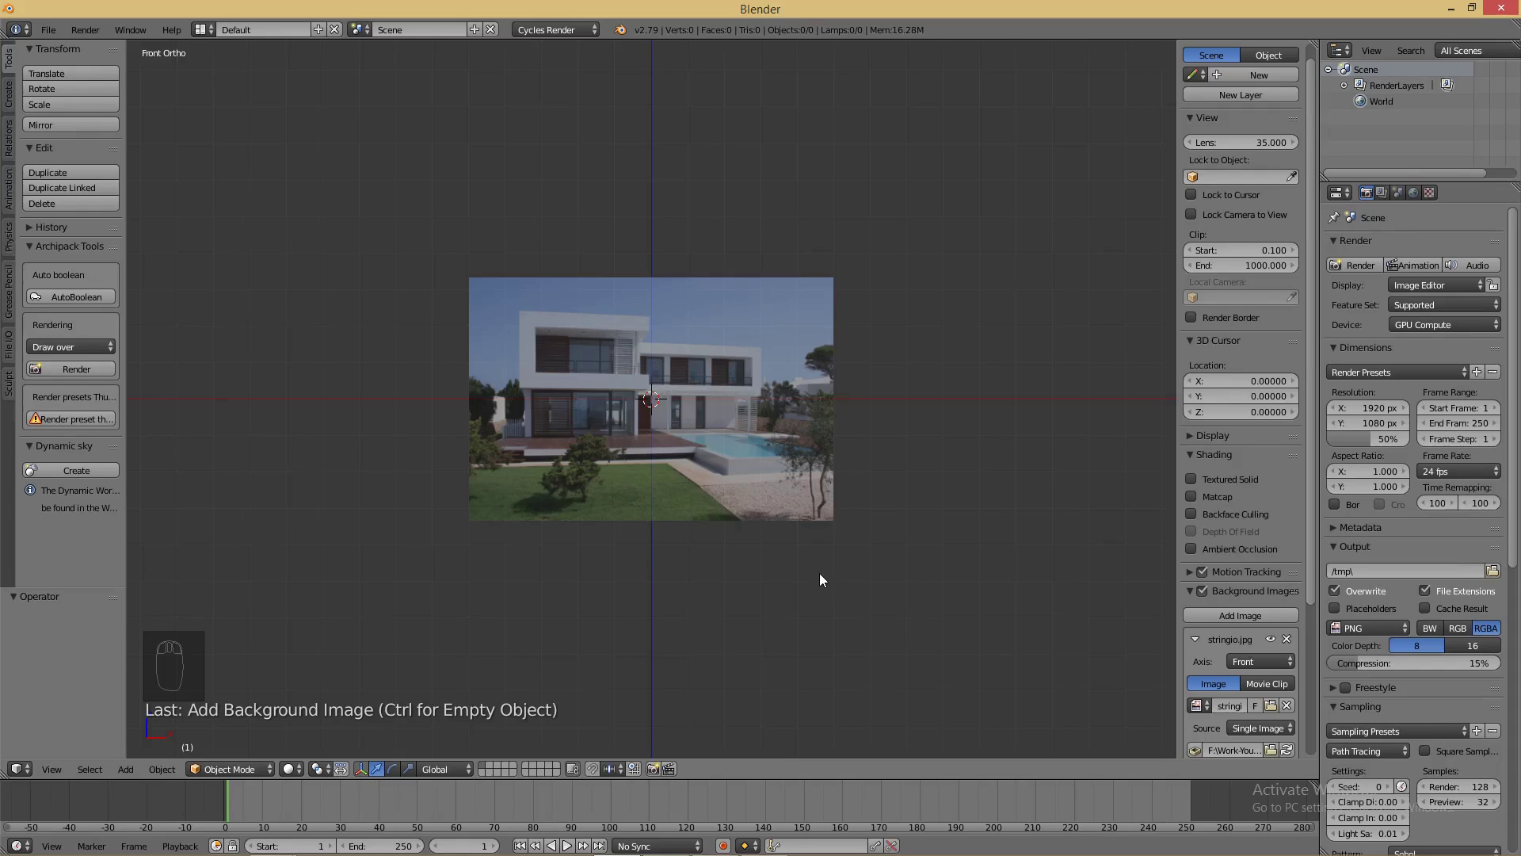
shift+middle_drag(819, 573, 785, 468)
scroll(765, 475, up, 4)
shift+middle_drag(675, 394, 746, 688)
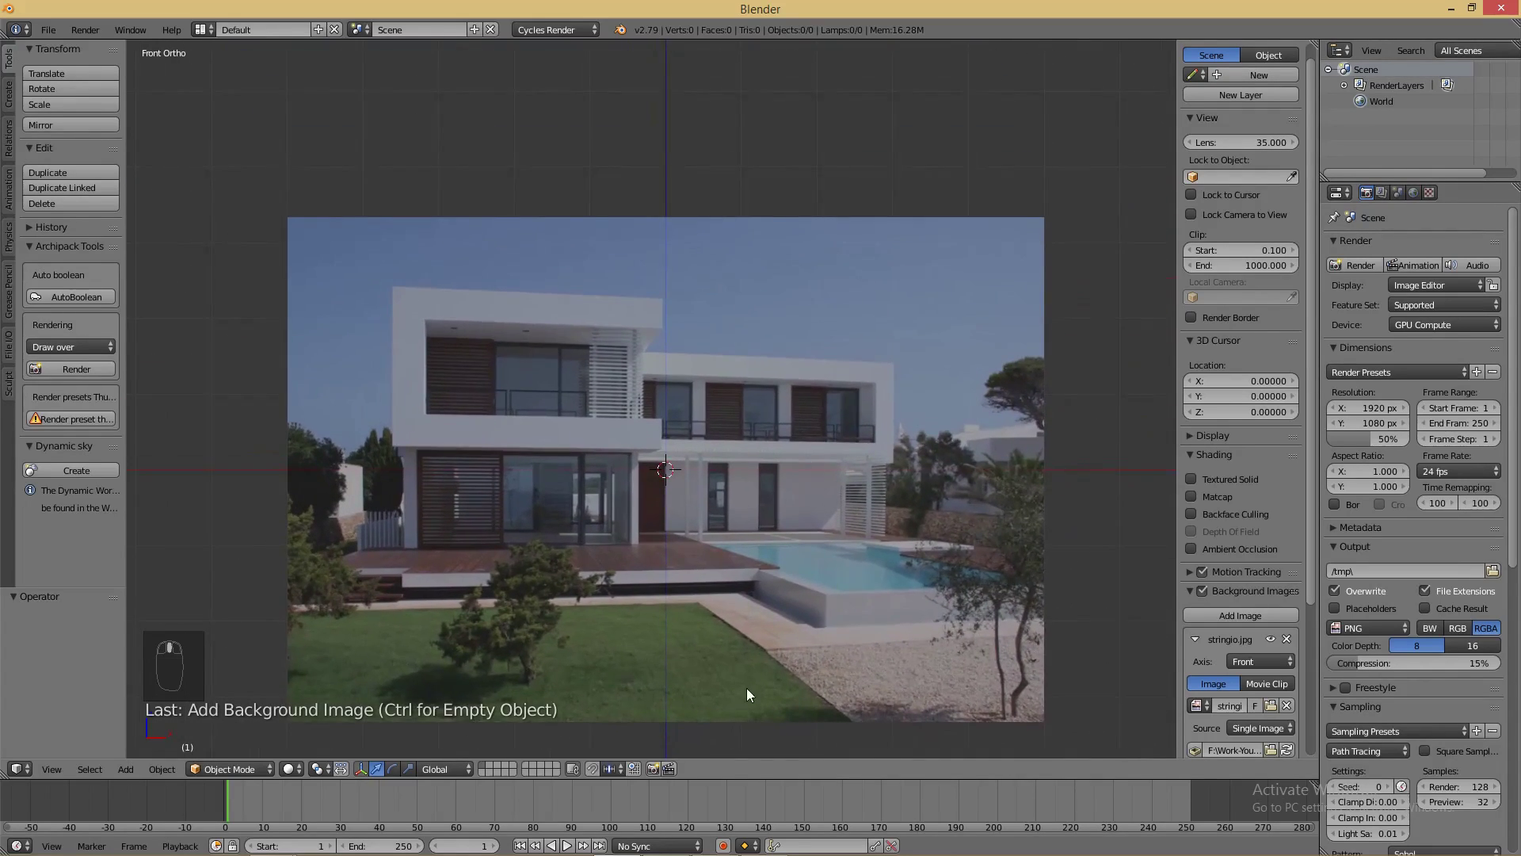
scroll(744, 681, up, 2)
shift+middle_drag(720, 626, 744, 559)
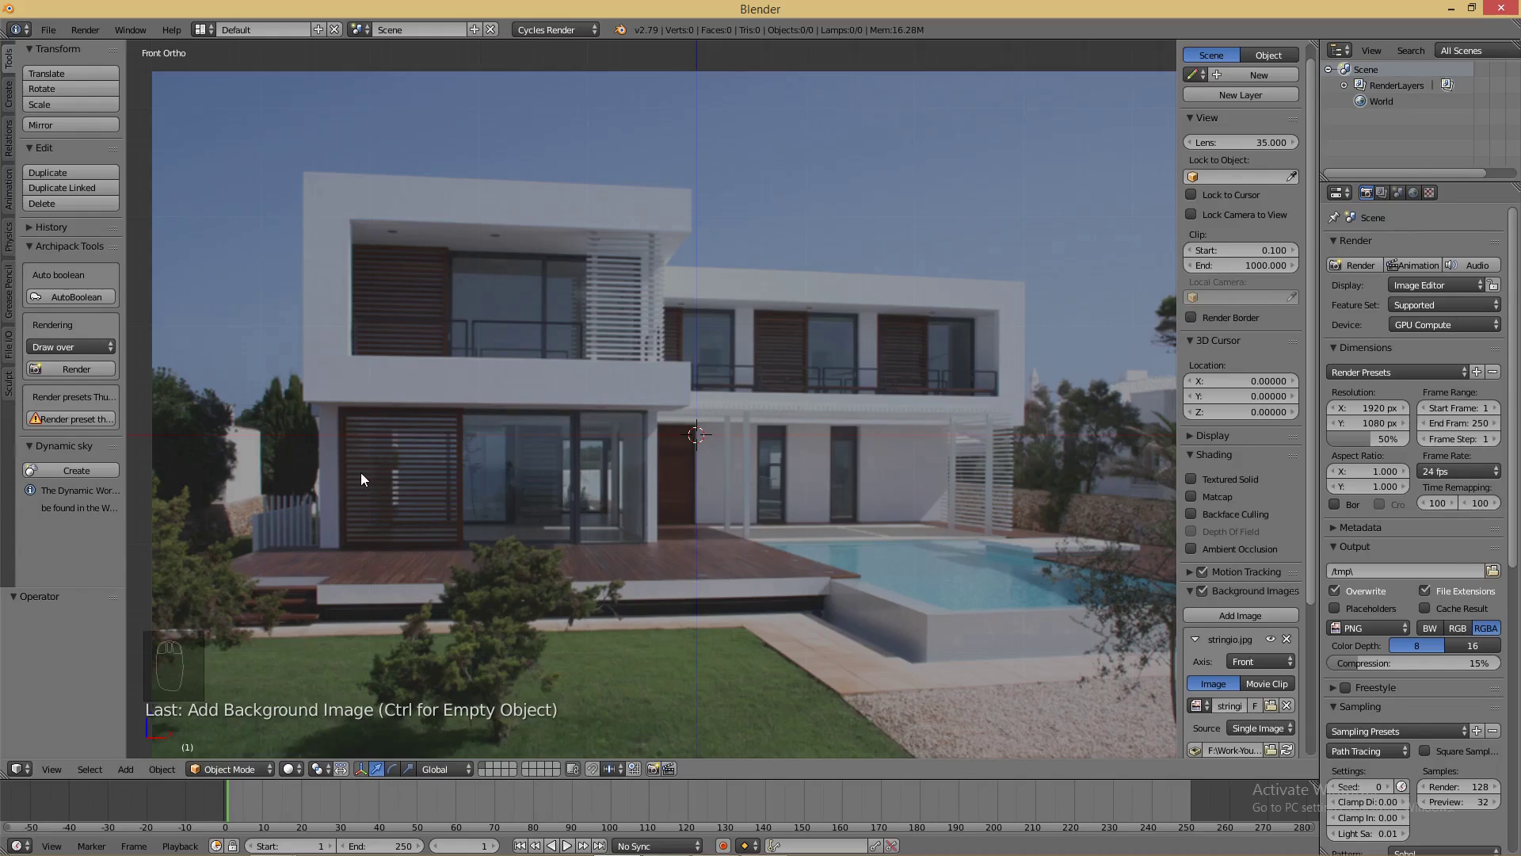
scroll(444, 477, down, 4)
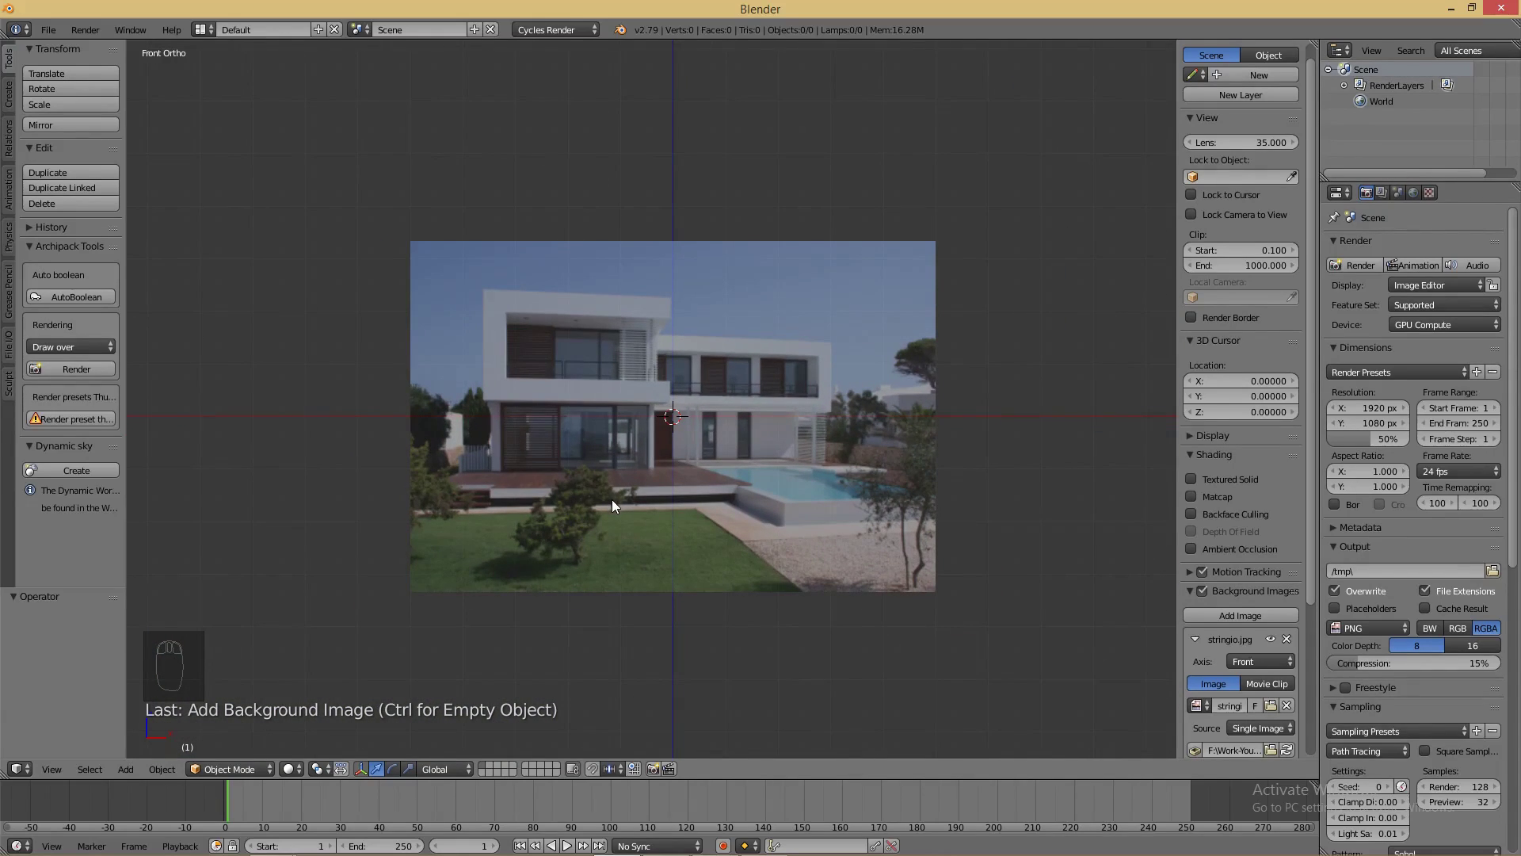
- Search the add-ons in the user preferences for "arc", clear the search and close the preferences
key(shift+a)
click(49, 30)
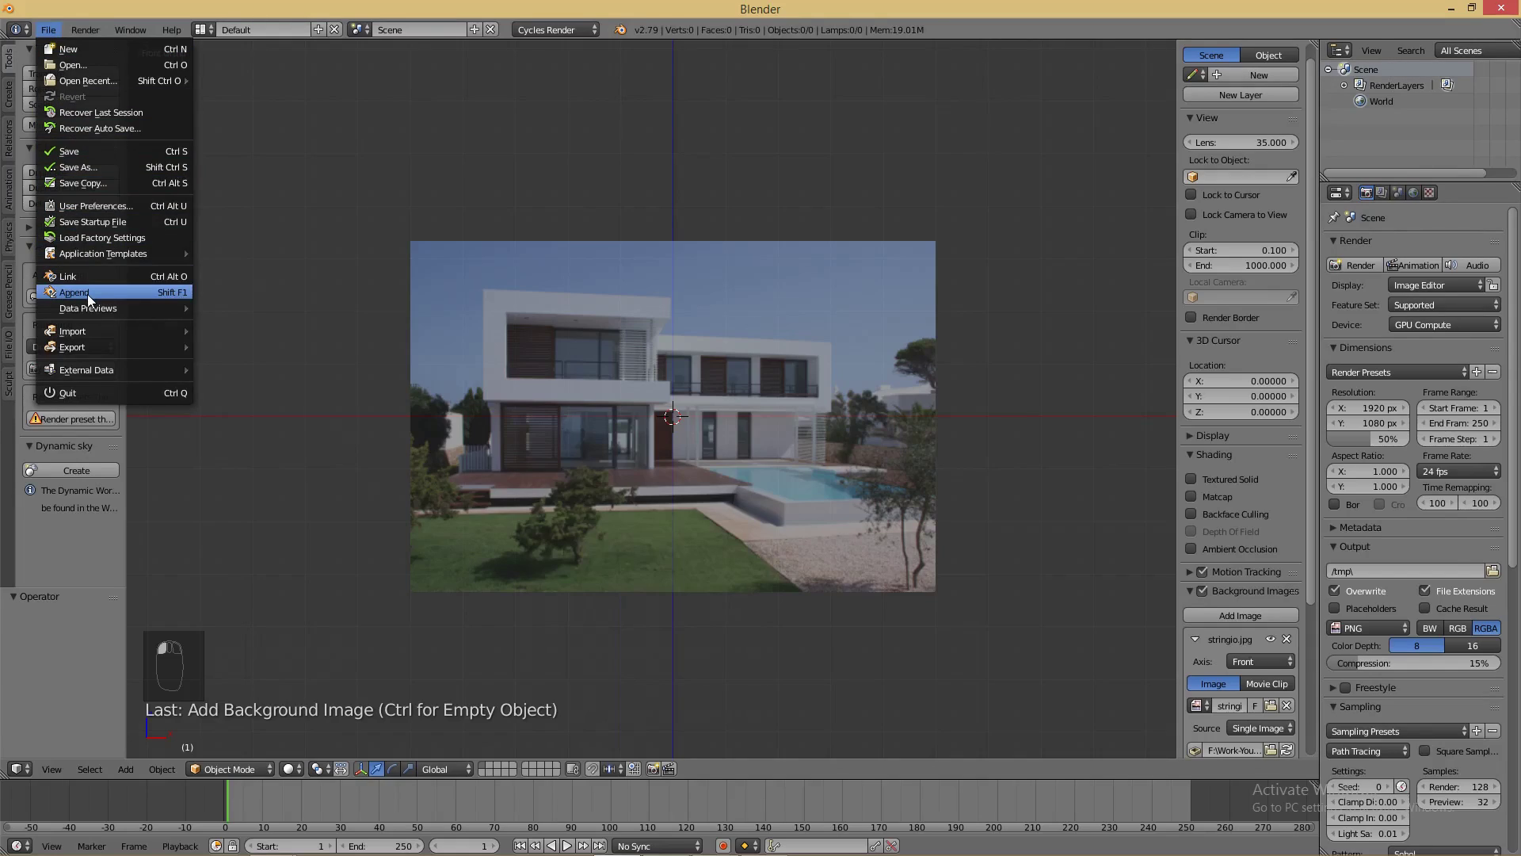
mouse_move(144, 253)
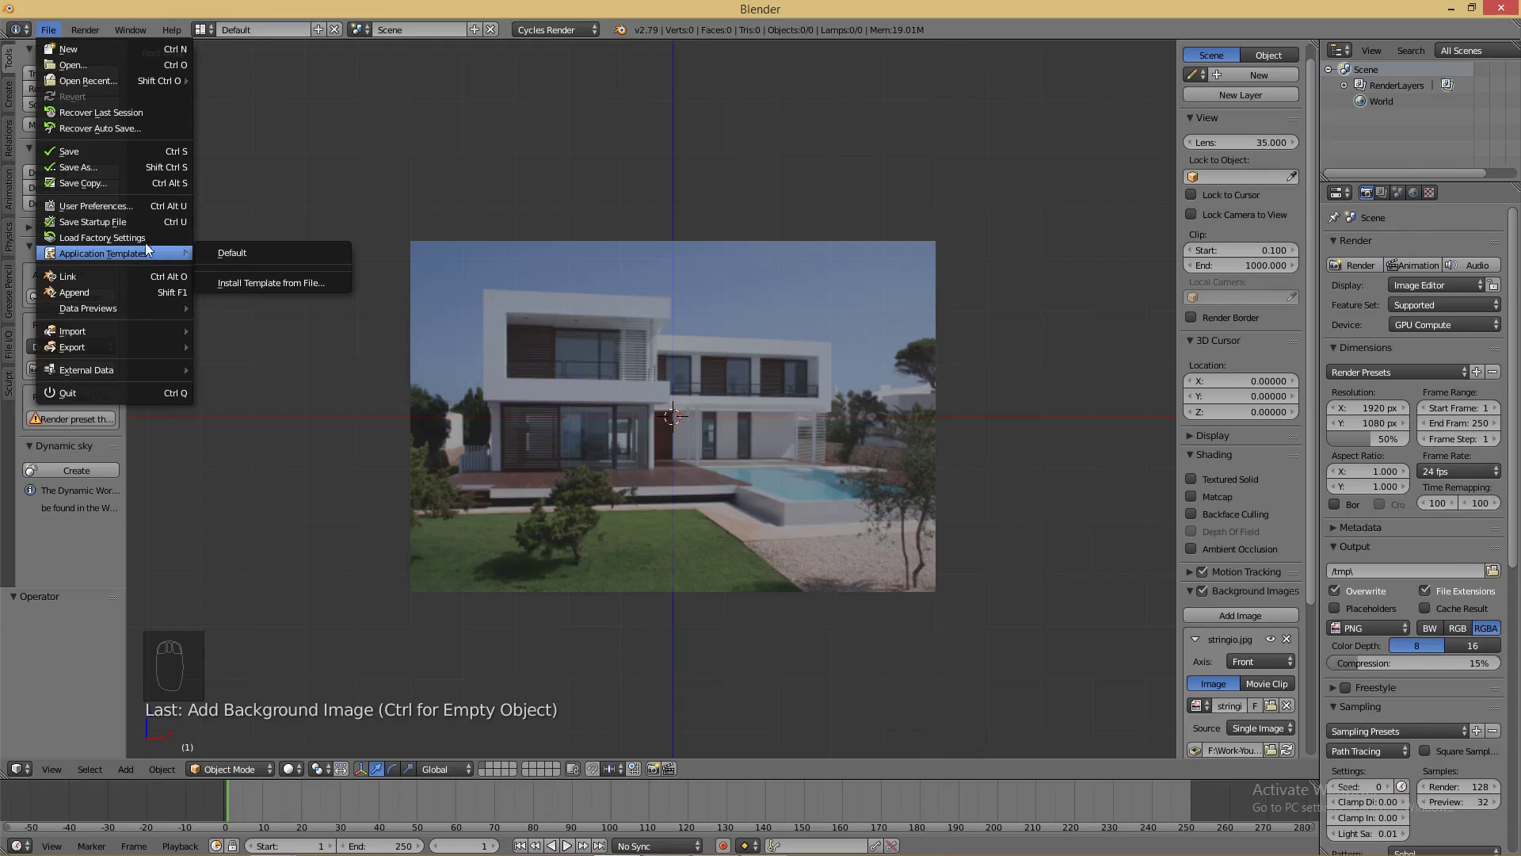
click(164, 207)
drag(362, 30, 926, 108)
click(656, 162)
text(arc)
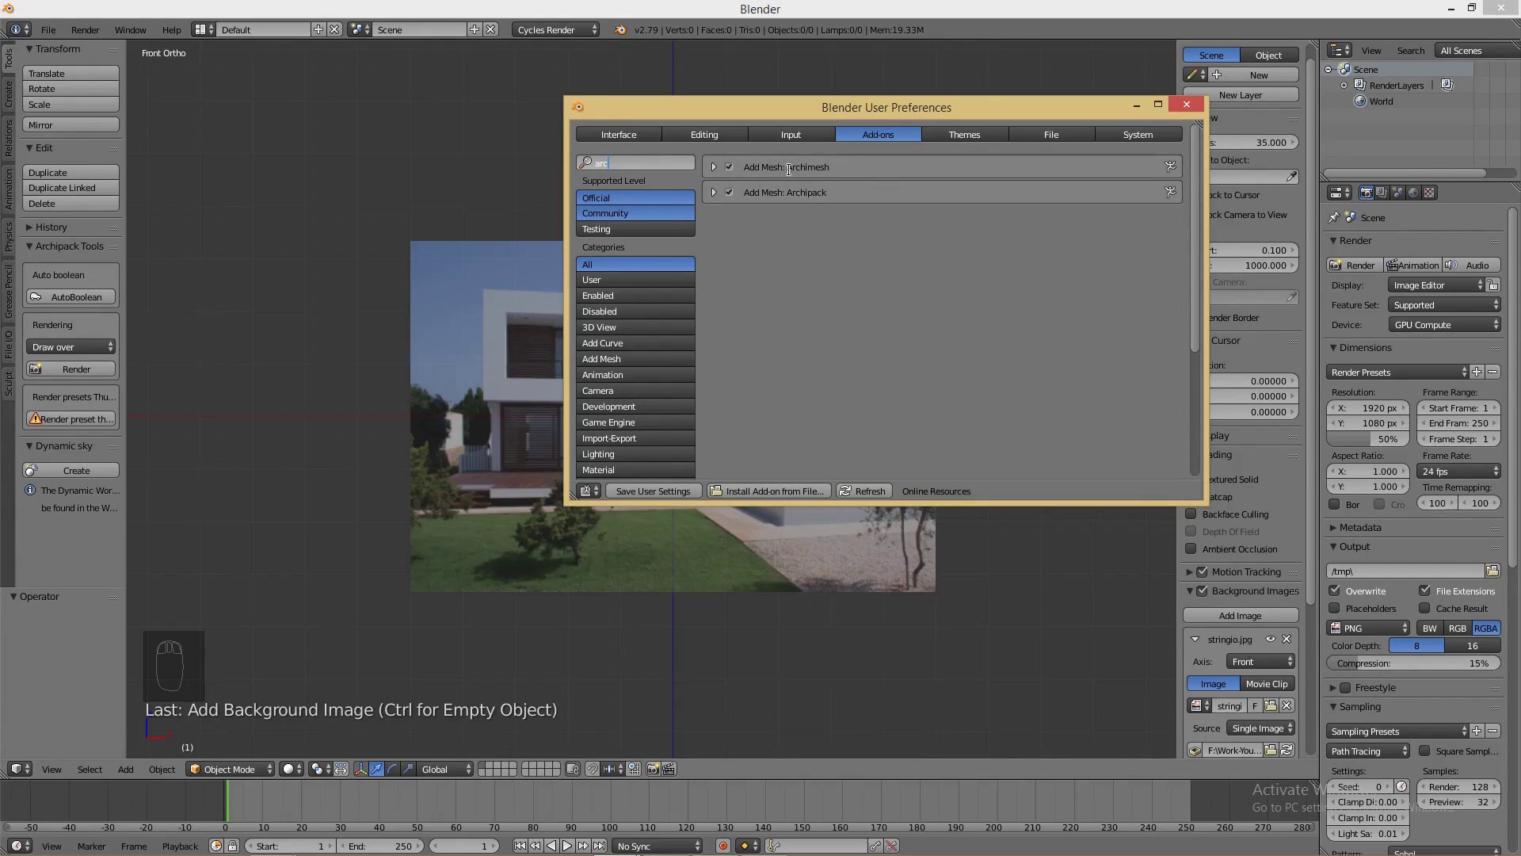
drag(624, 163, 582, 164)
key(BackSpace)
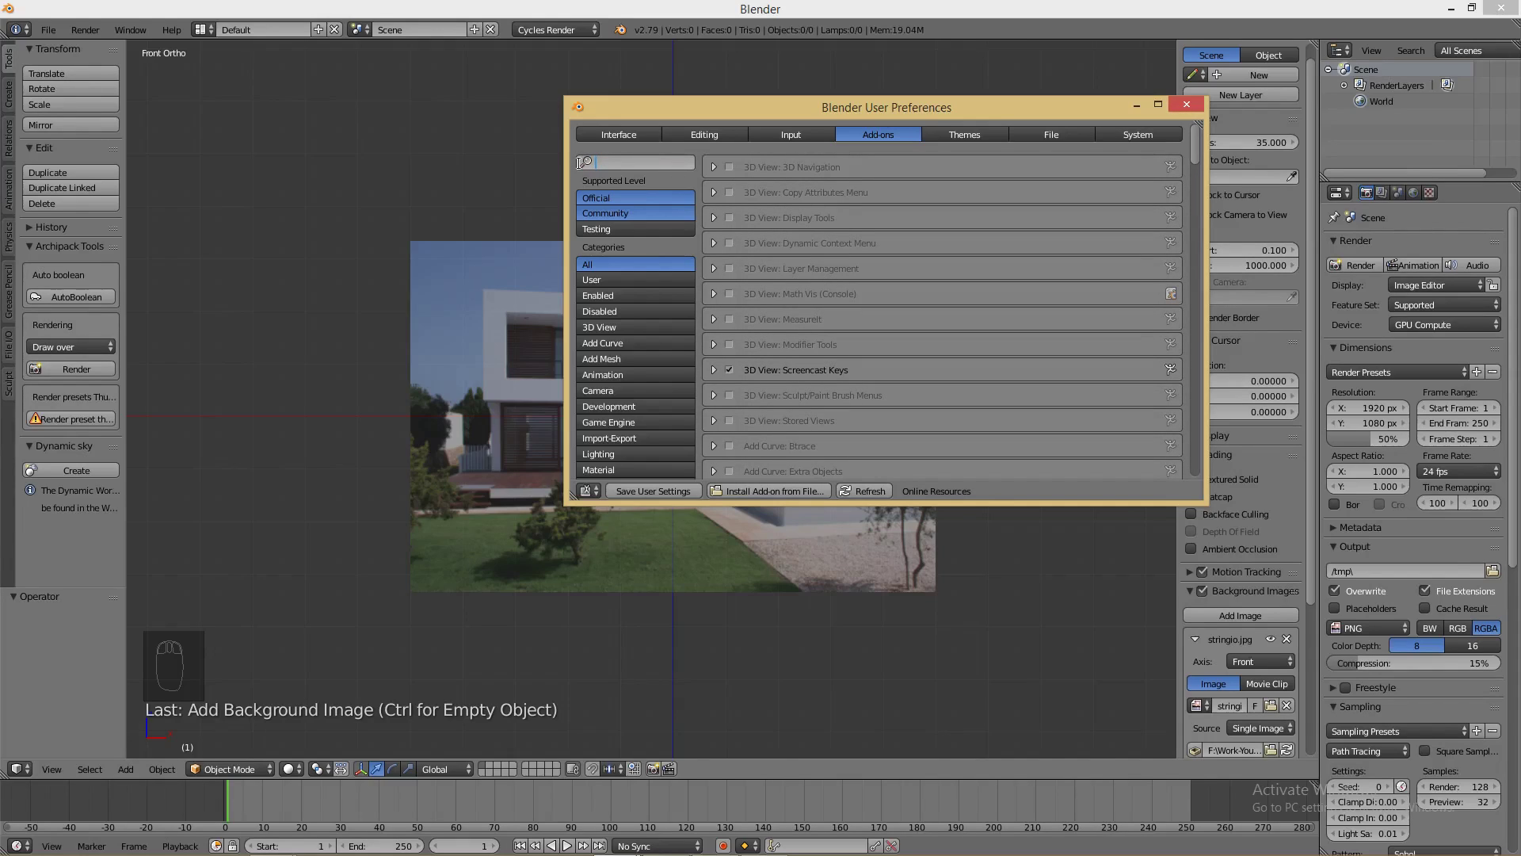
click(1194, 107)
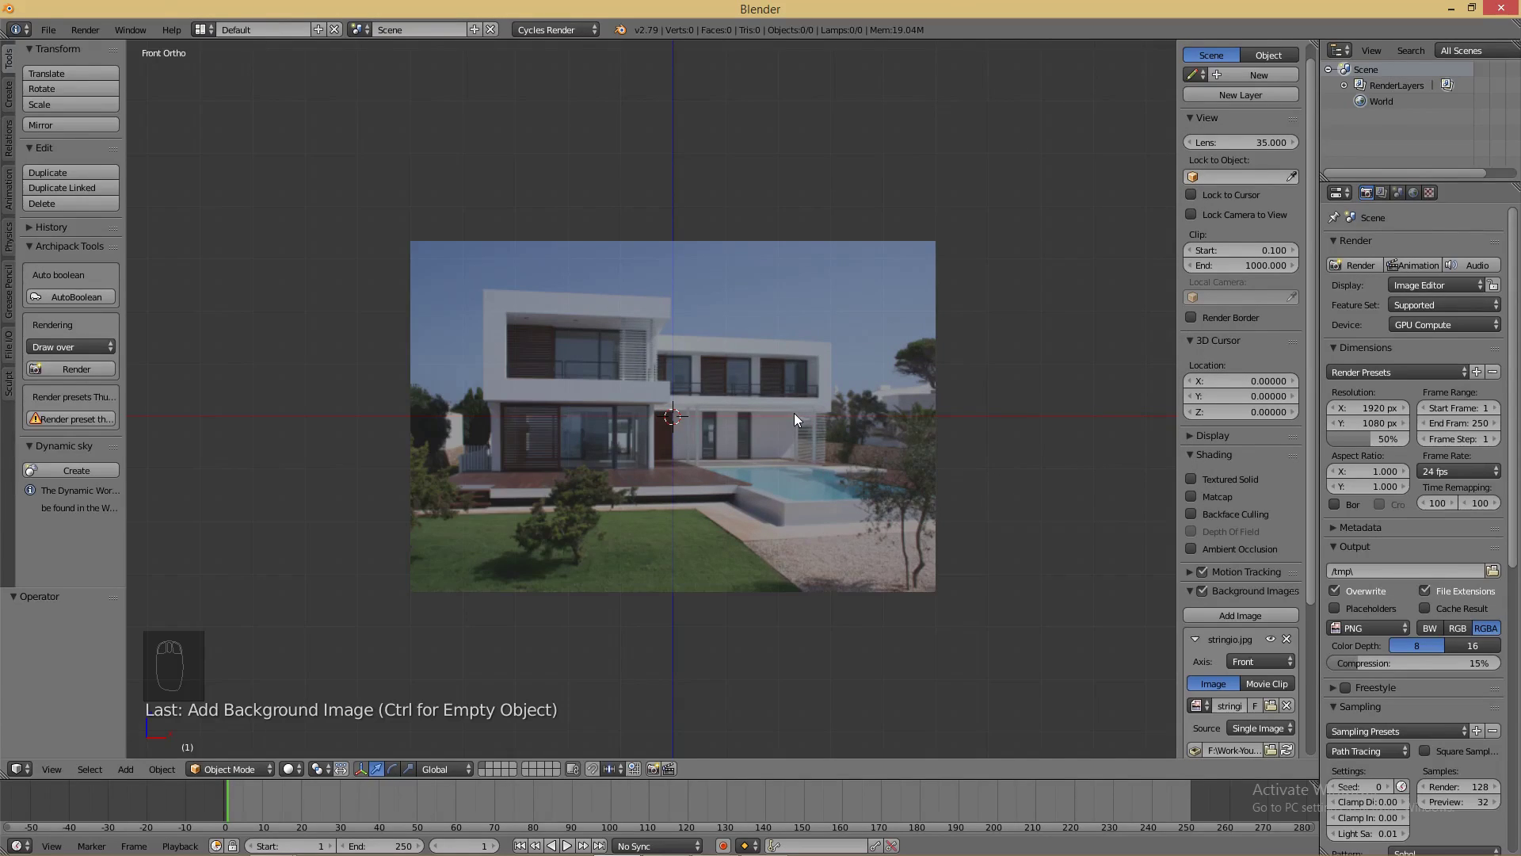
- Add a cube, move it about 1.73 units along negative X onto the house's nearer block, and display it in wireframe
key(shift+a)
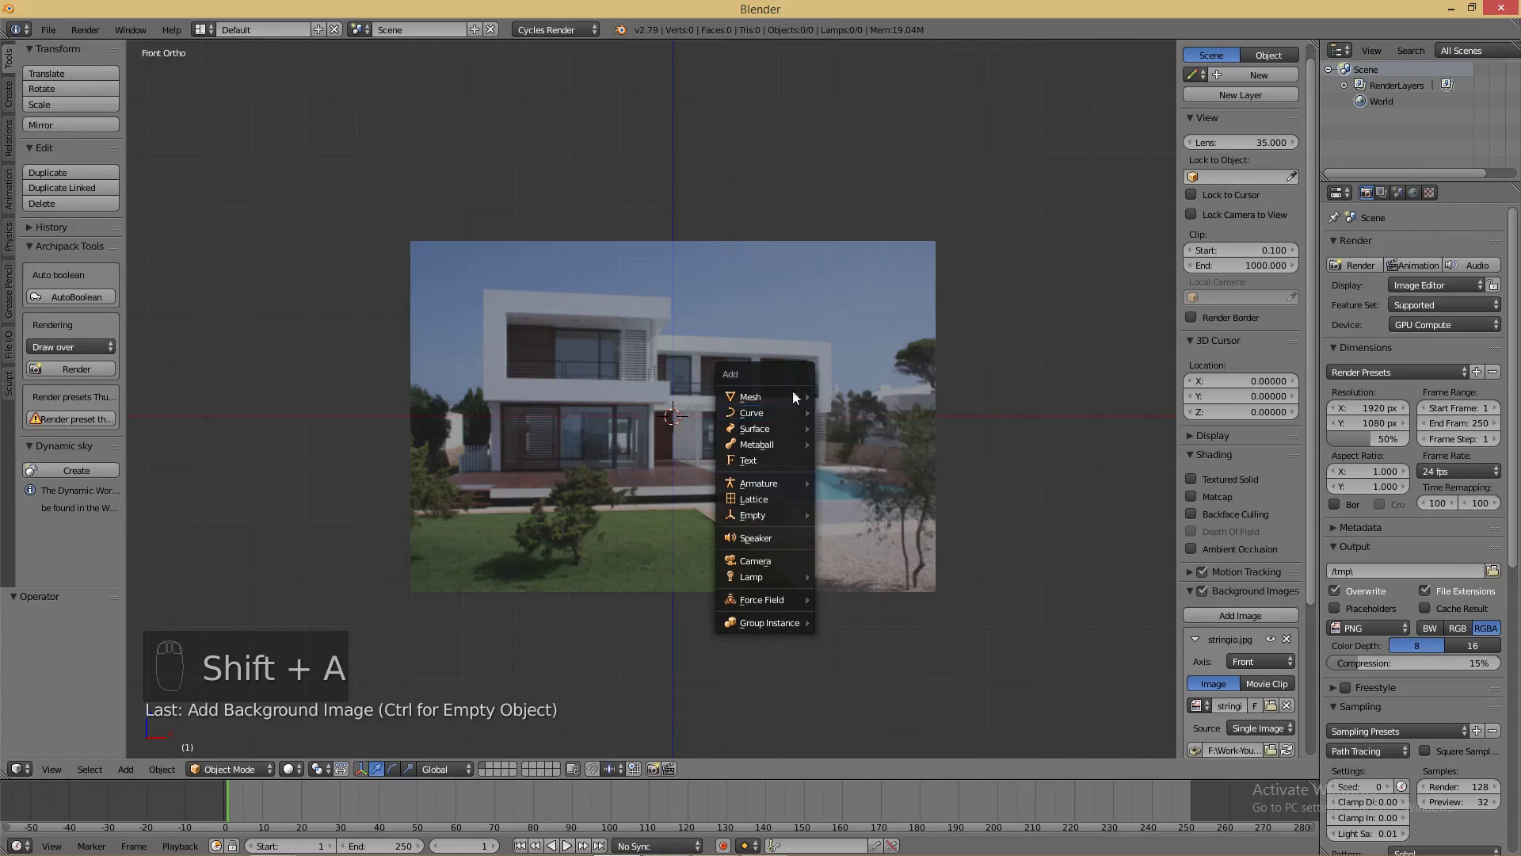
click(862, 414)
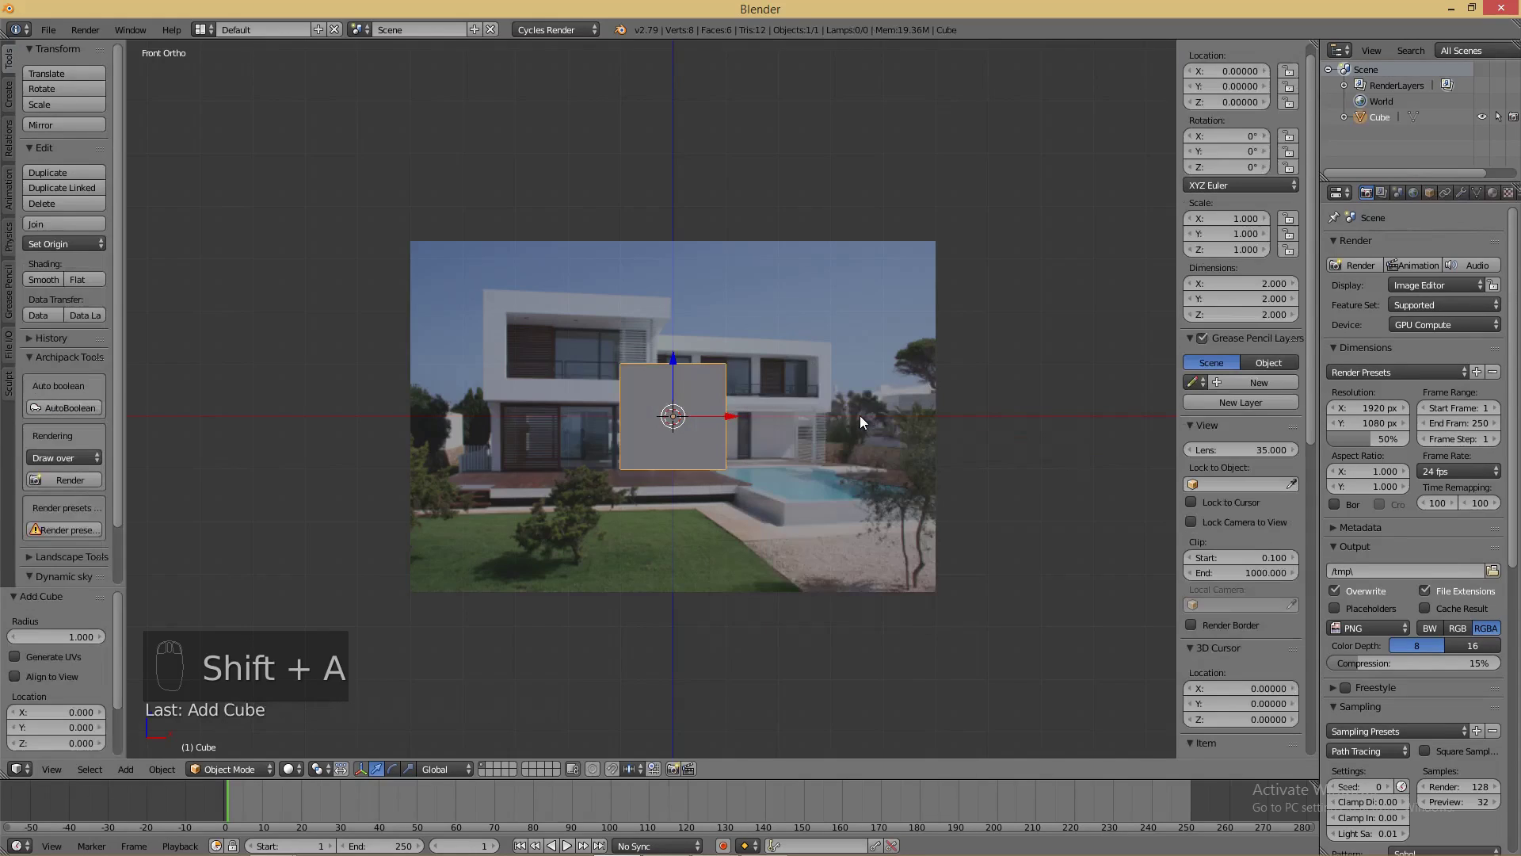
drag(720, 414, 629, 426)
key(z)
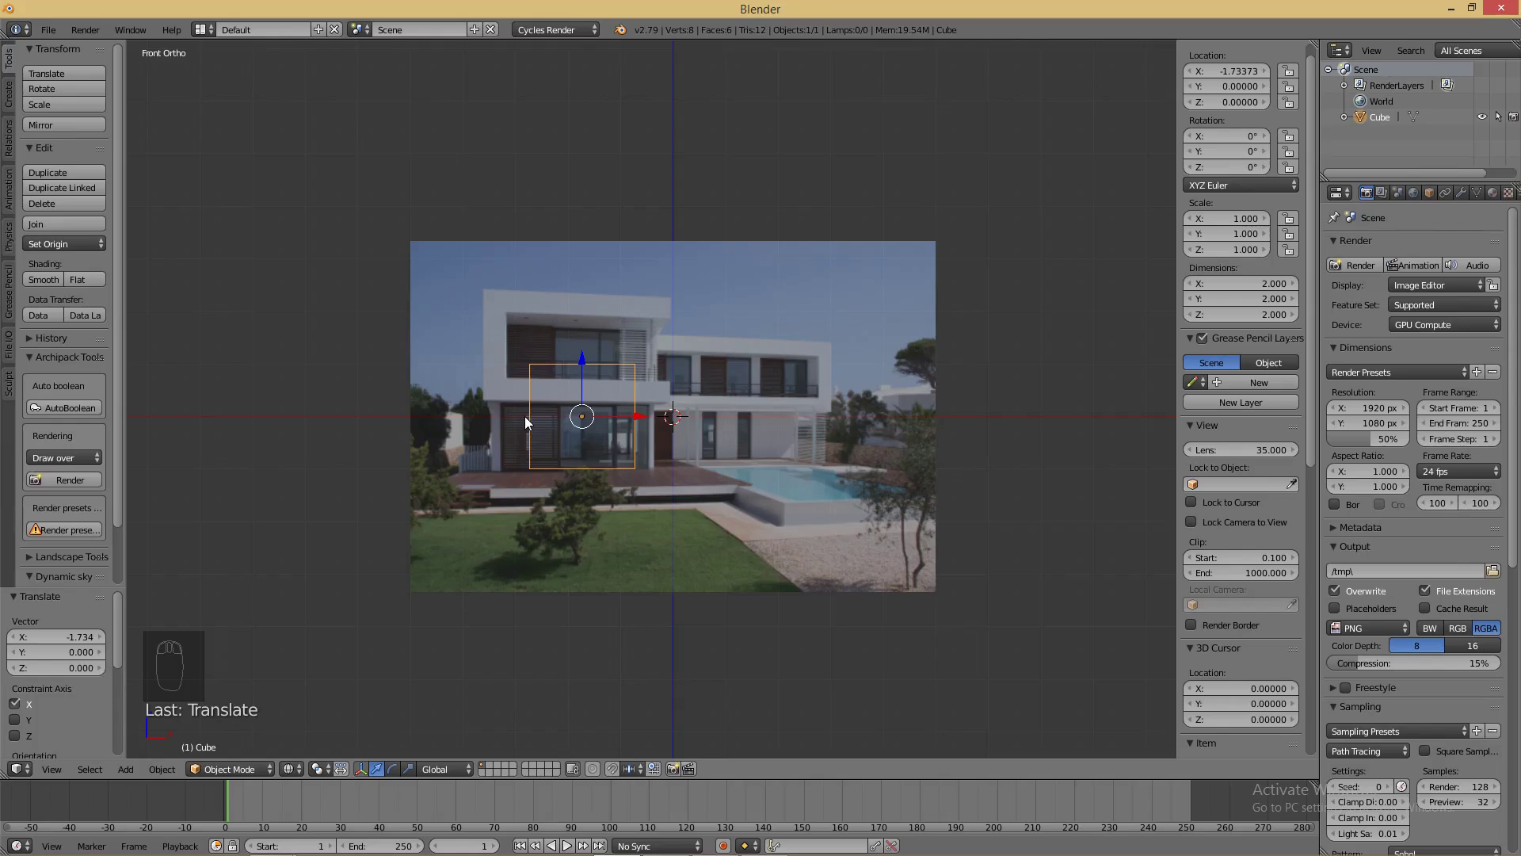
scroll(639, 412, up, 3)
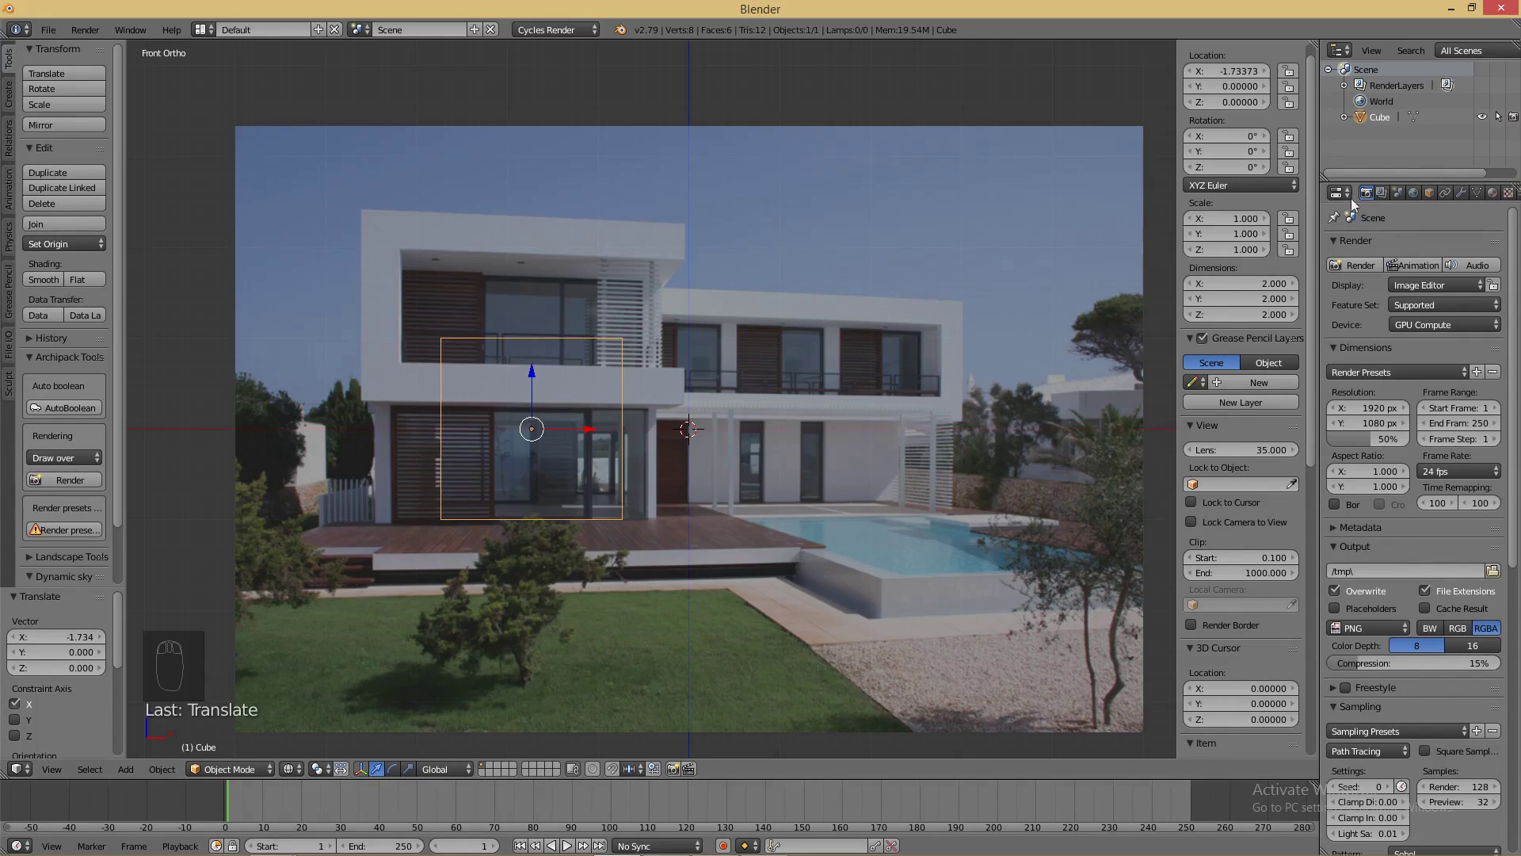
- Set the scene's length units to Metric
click(1381, 192)
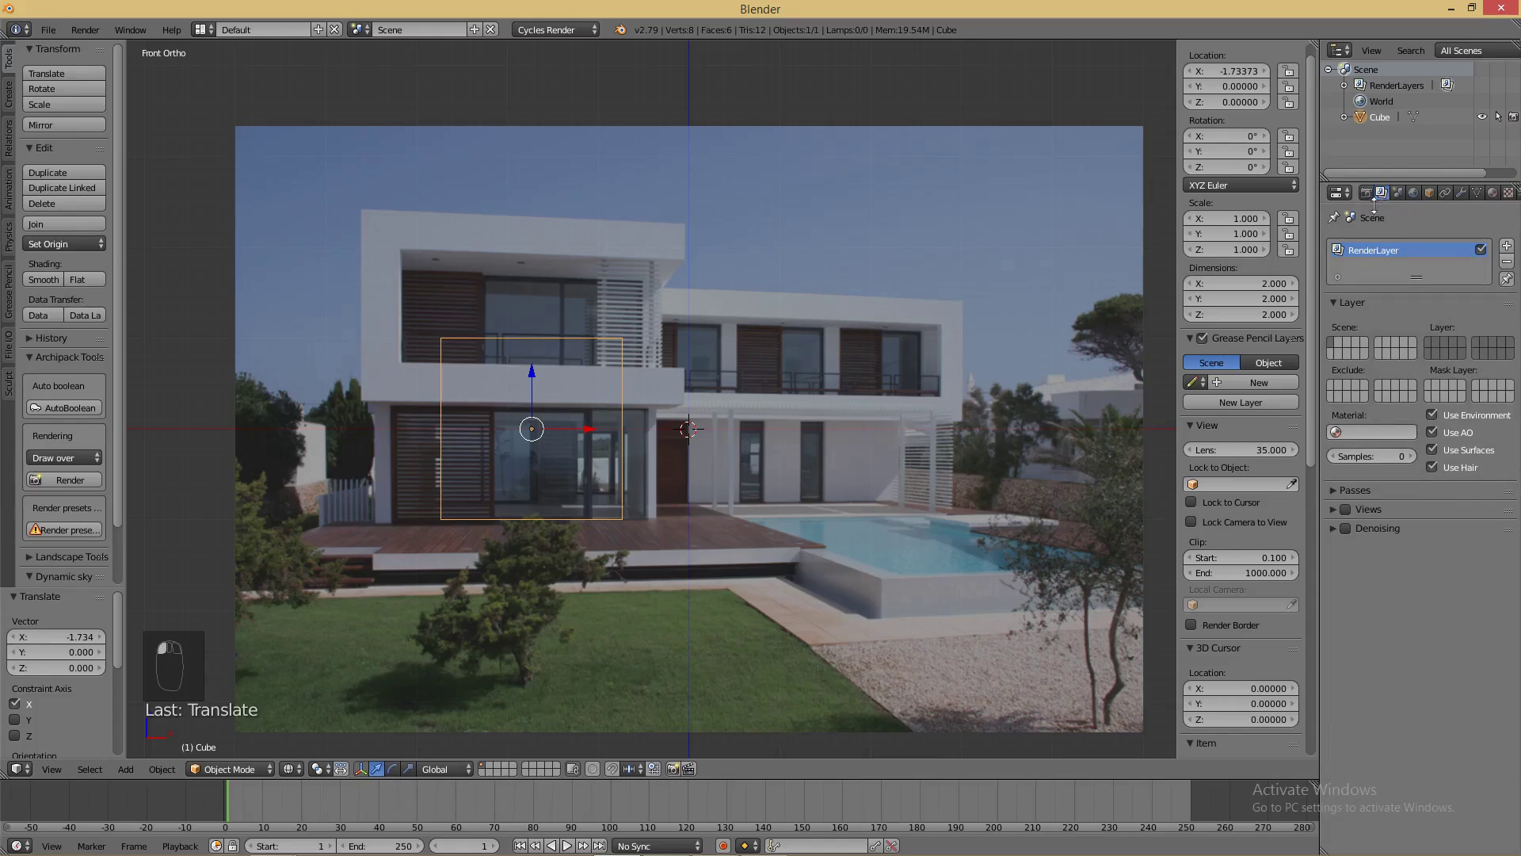
click(1401, 194)
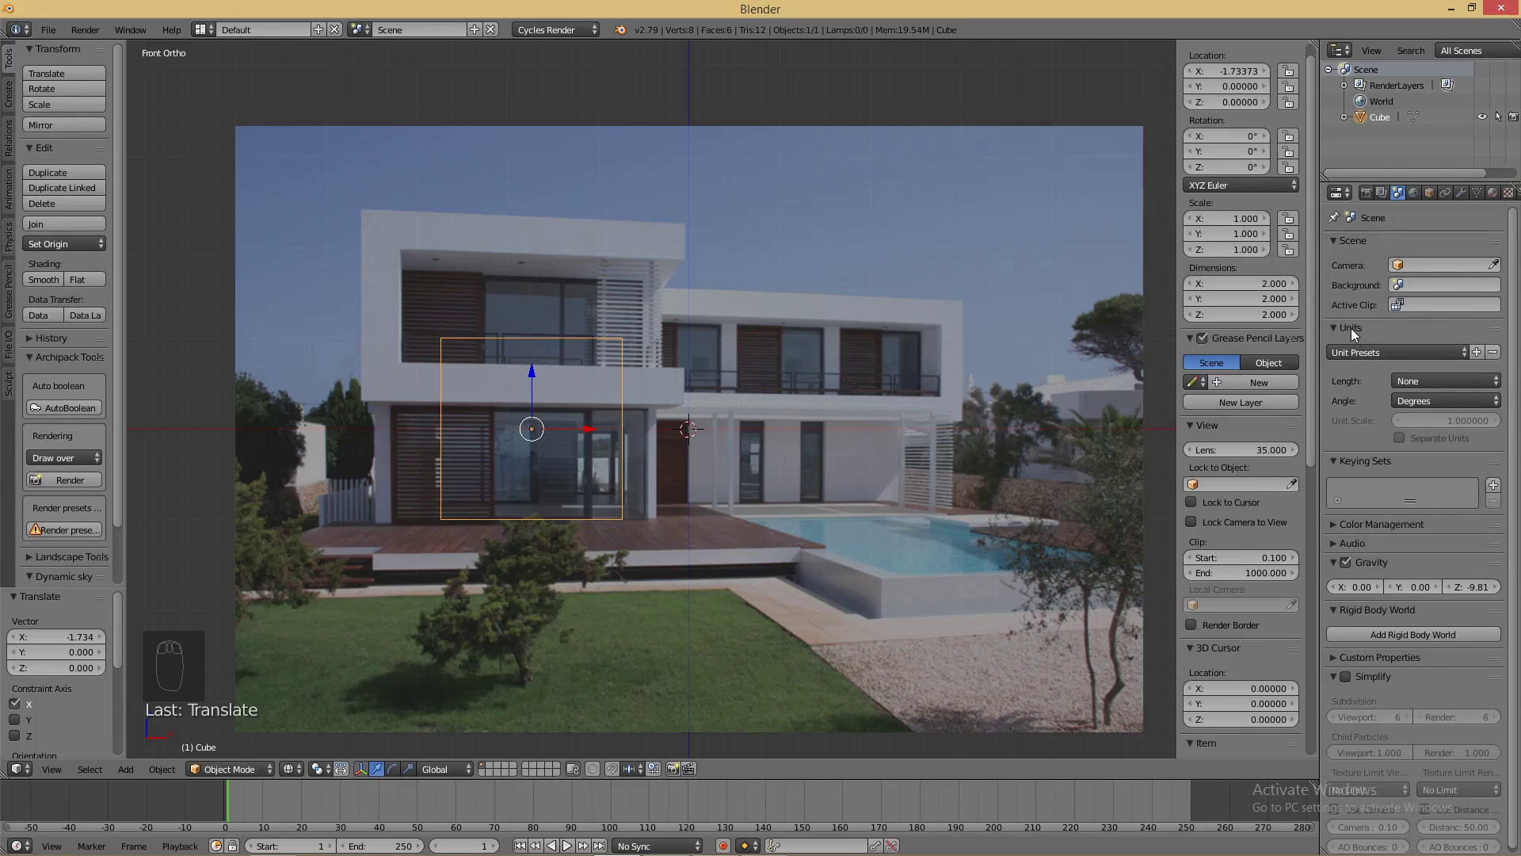
click(1411, 381)
click(1429, 345)
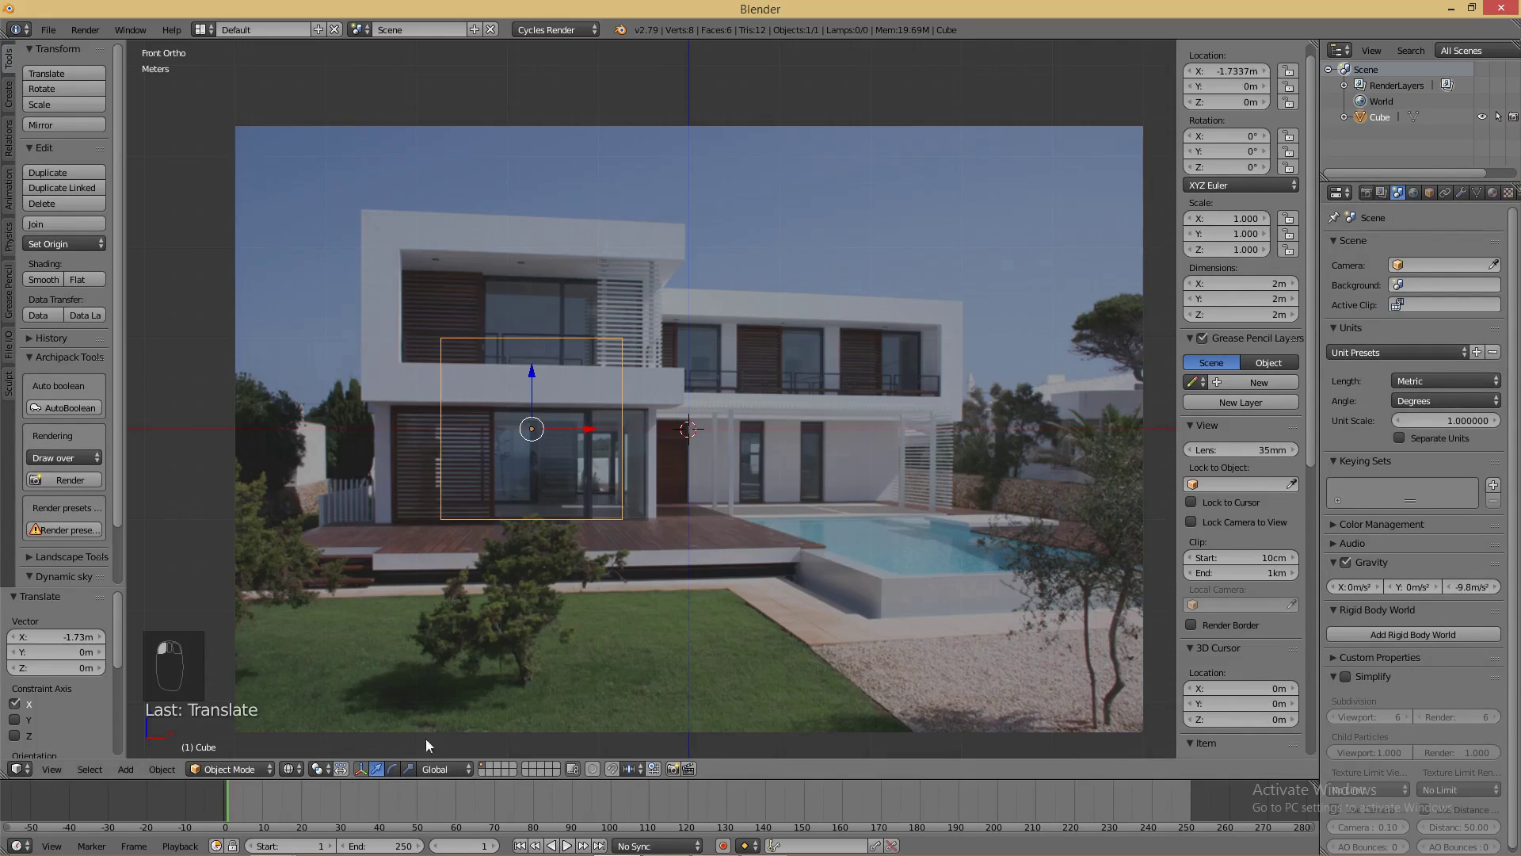
- Set the cube's Z dimension to 2.74 m
scroll(1225, 307, up, 1)
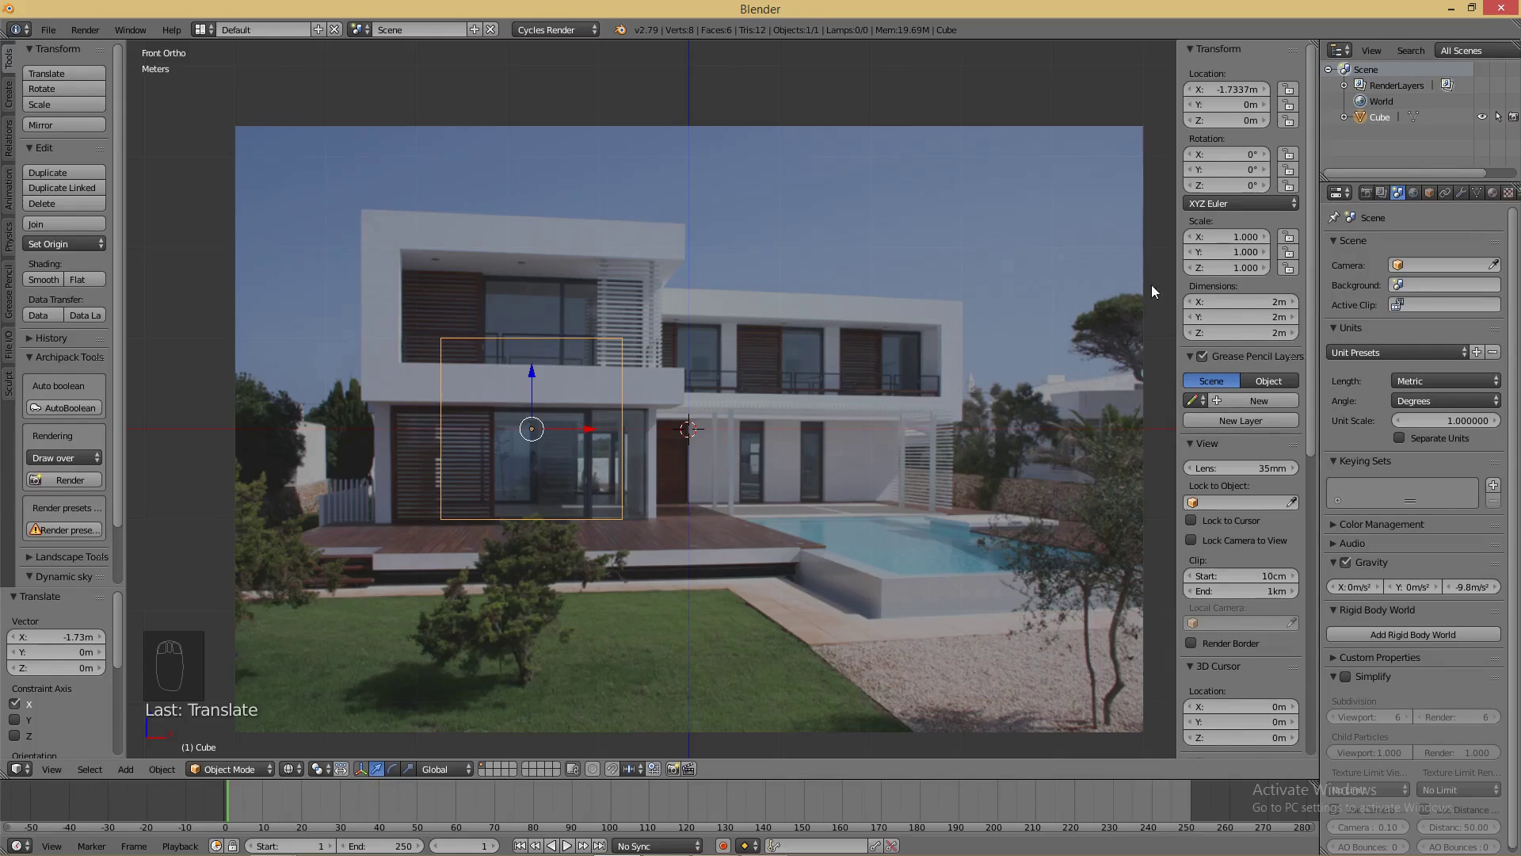
key(n)
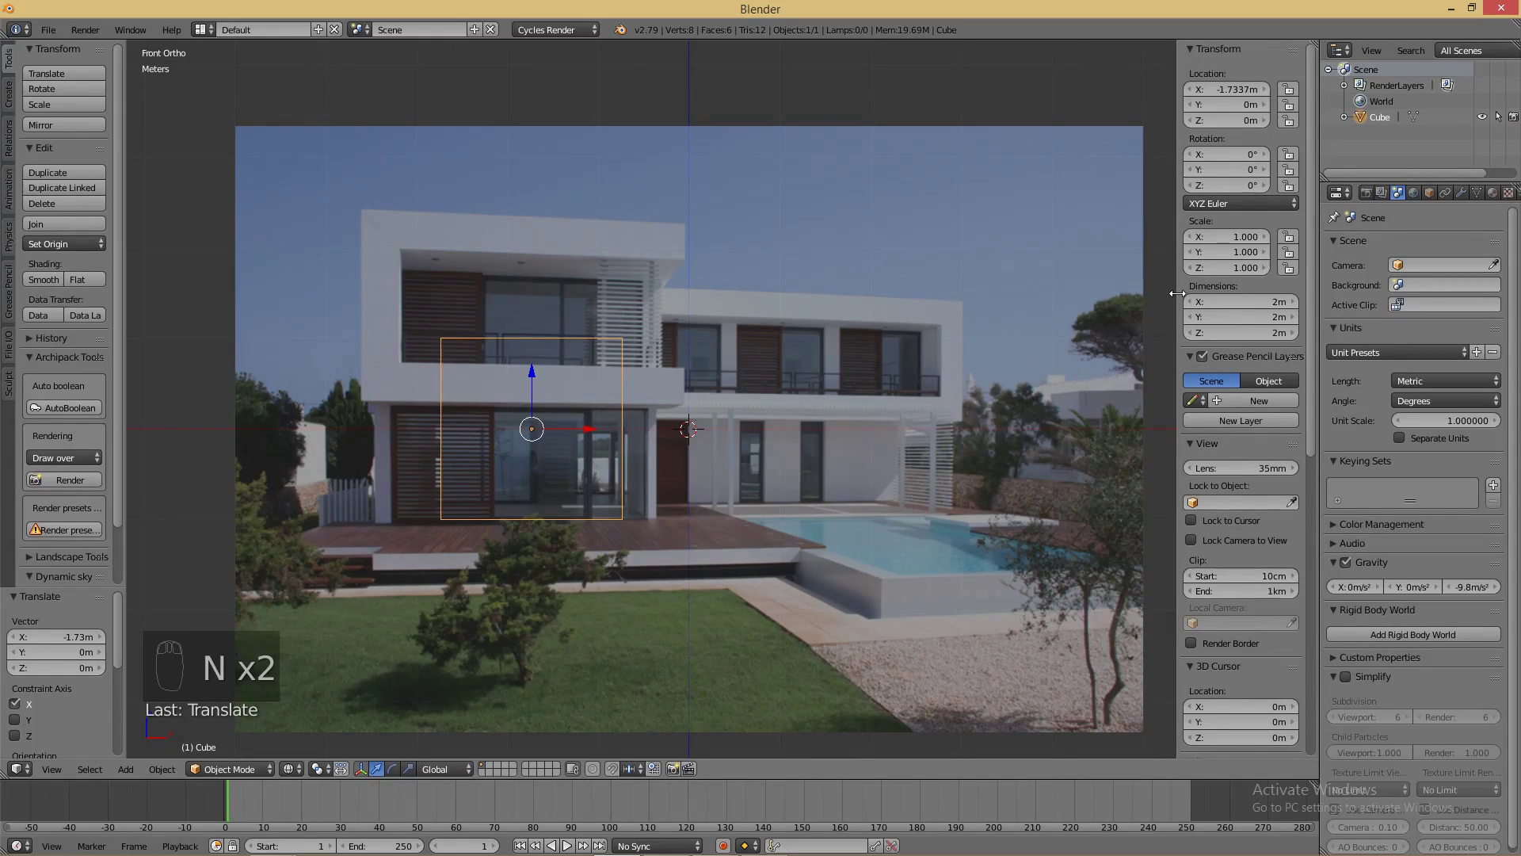
key(n)
key(n)
click(1233, 333)
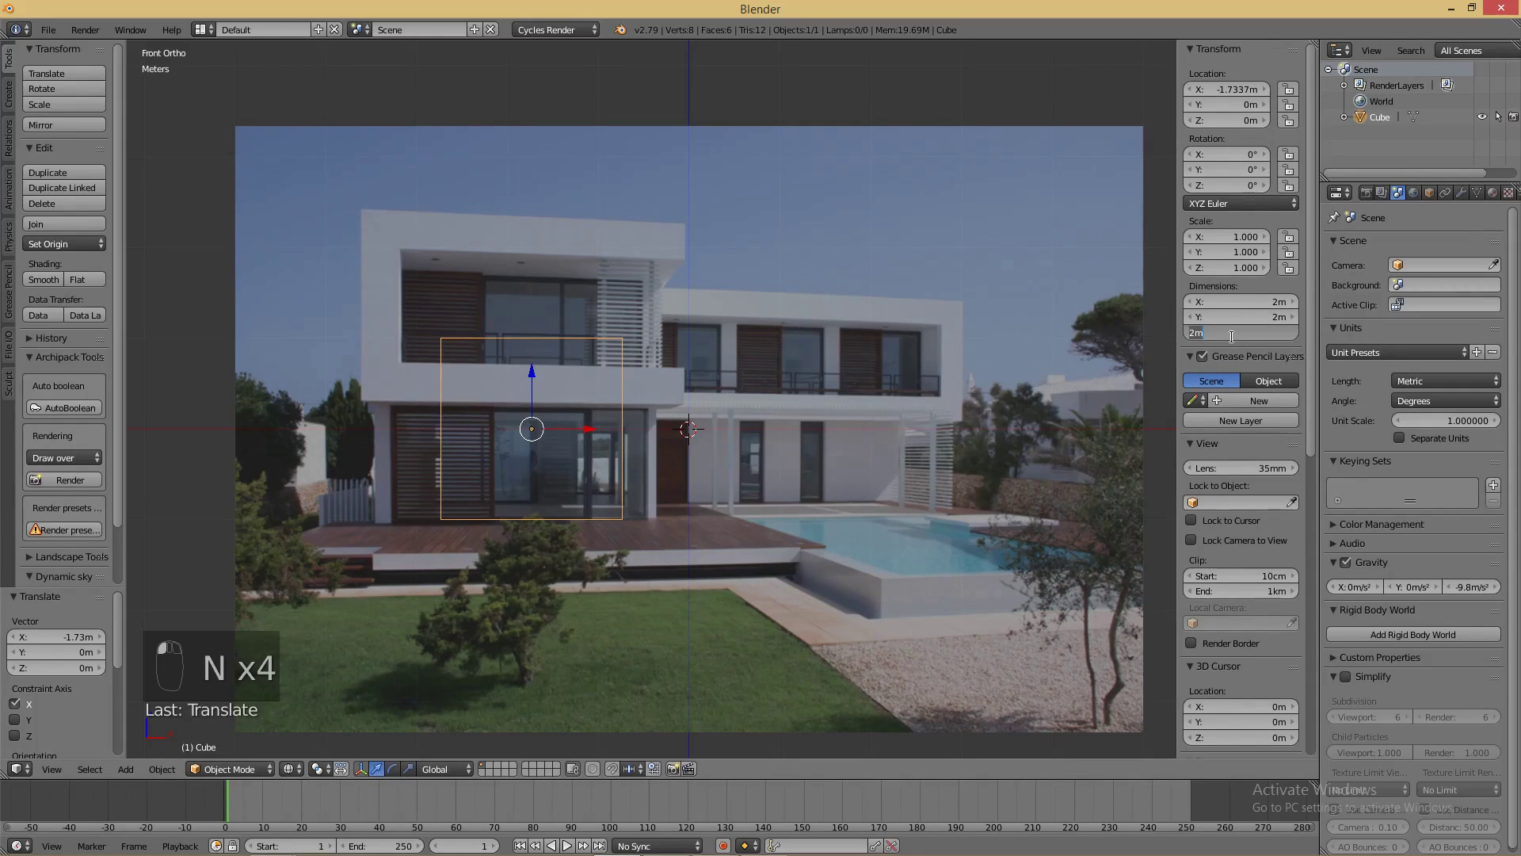
text(2)
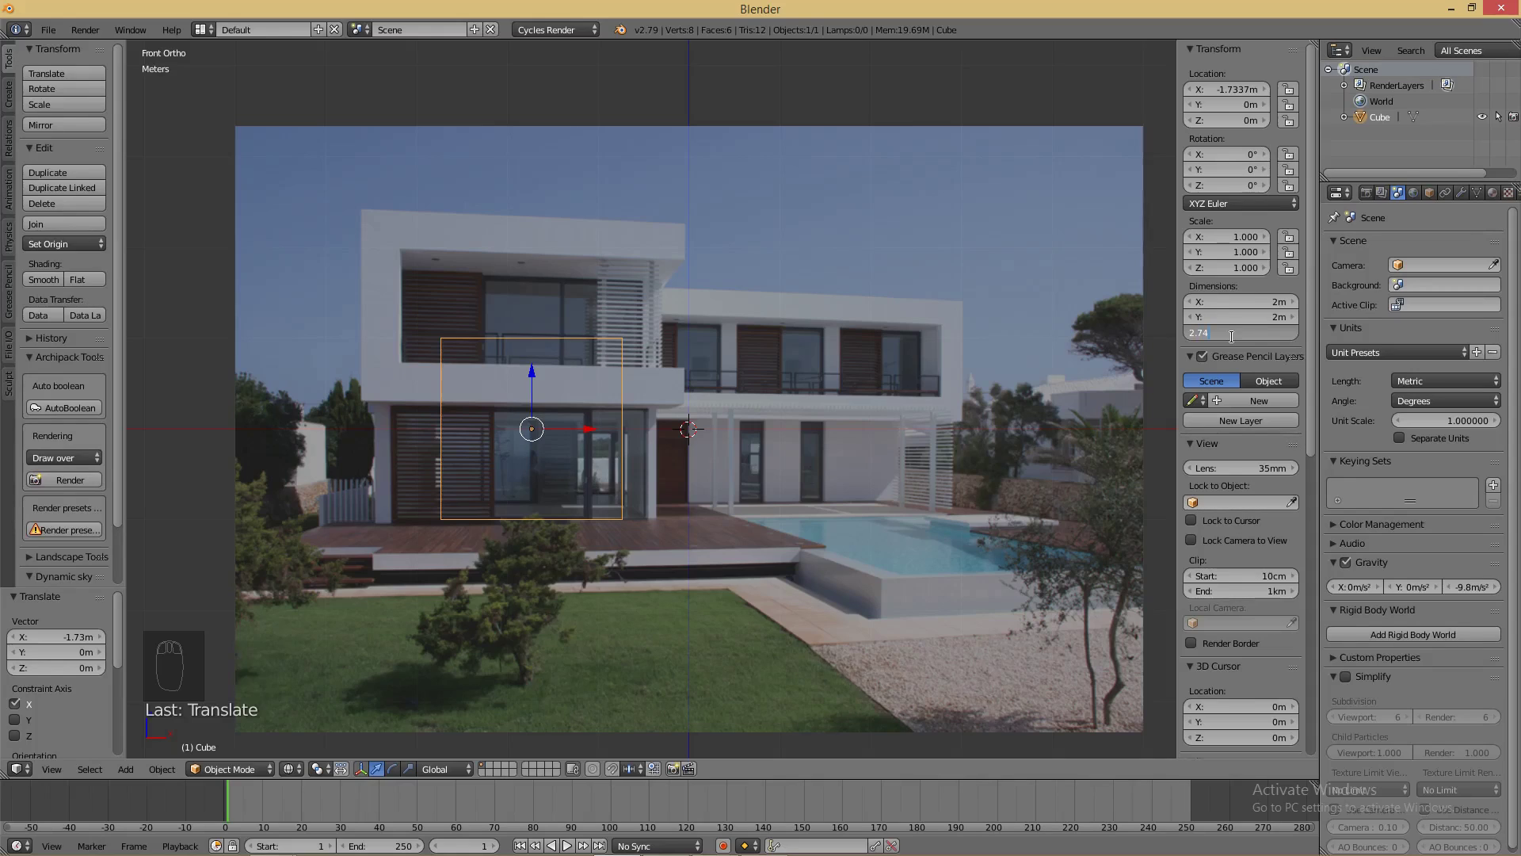
key(Return)
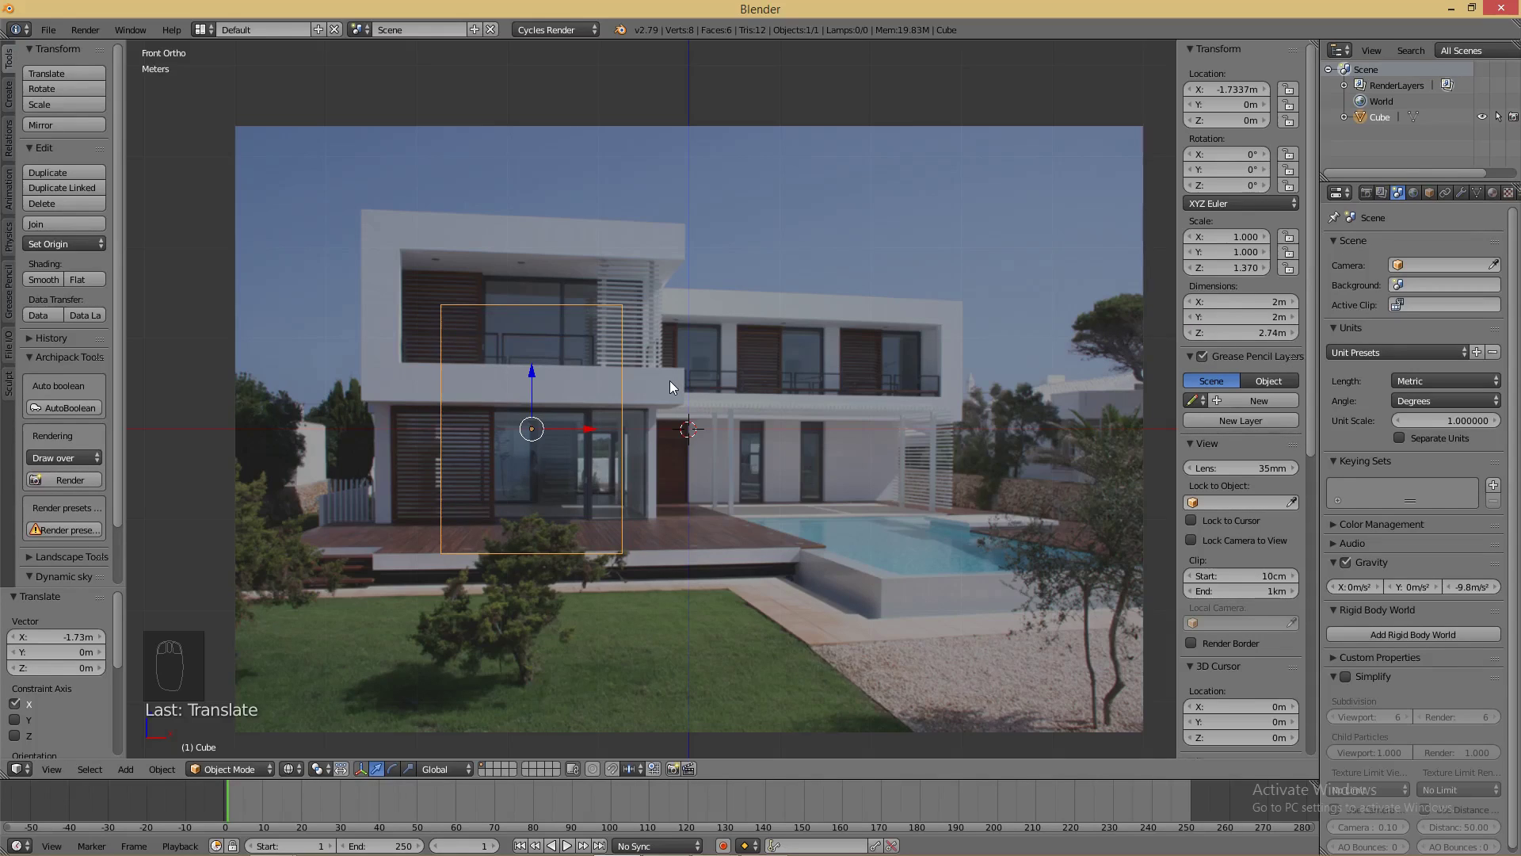
- Raise the cube about 1.38 m along Z in the front view so its base rests on the X axis line
middle_drag(774, 367, 850, 420)
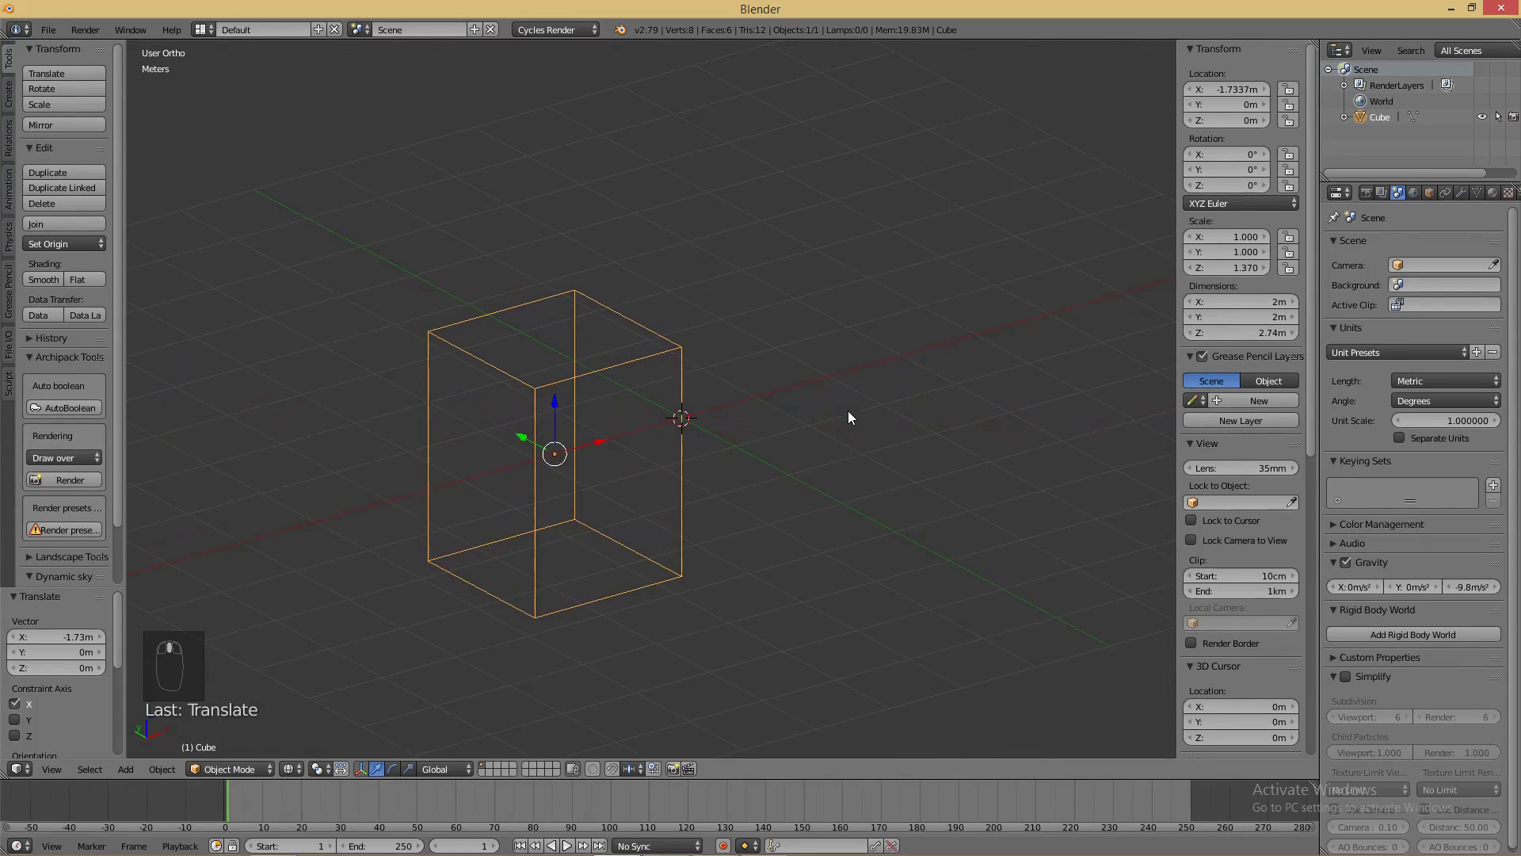
key(KP_1)
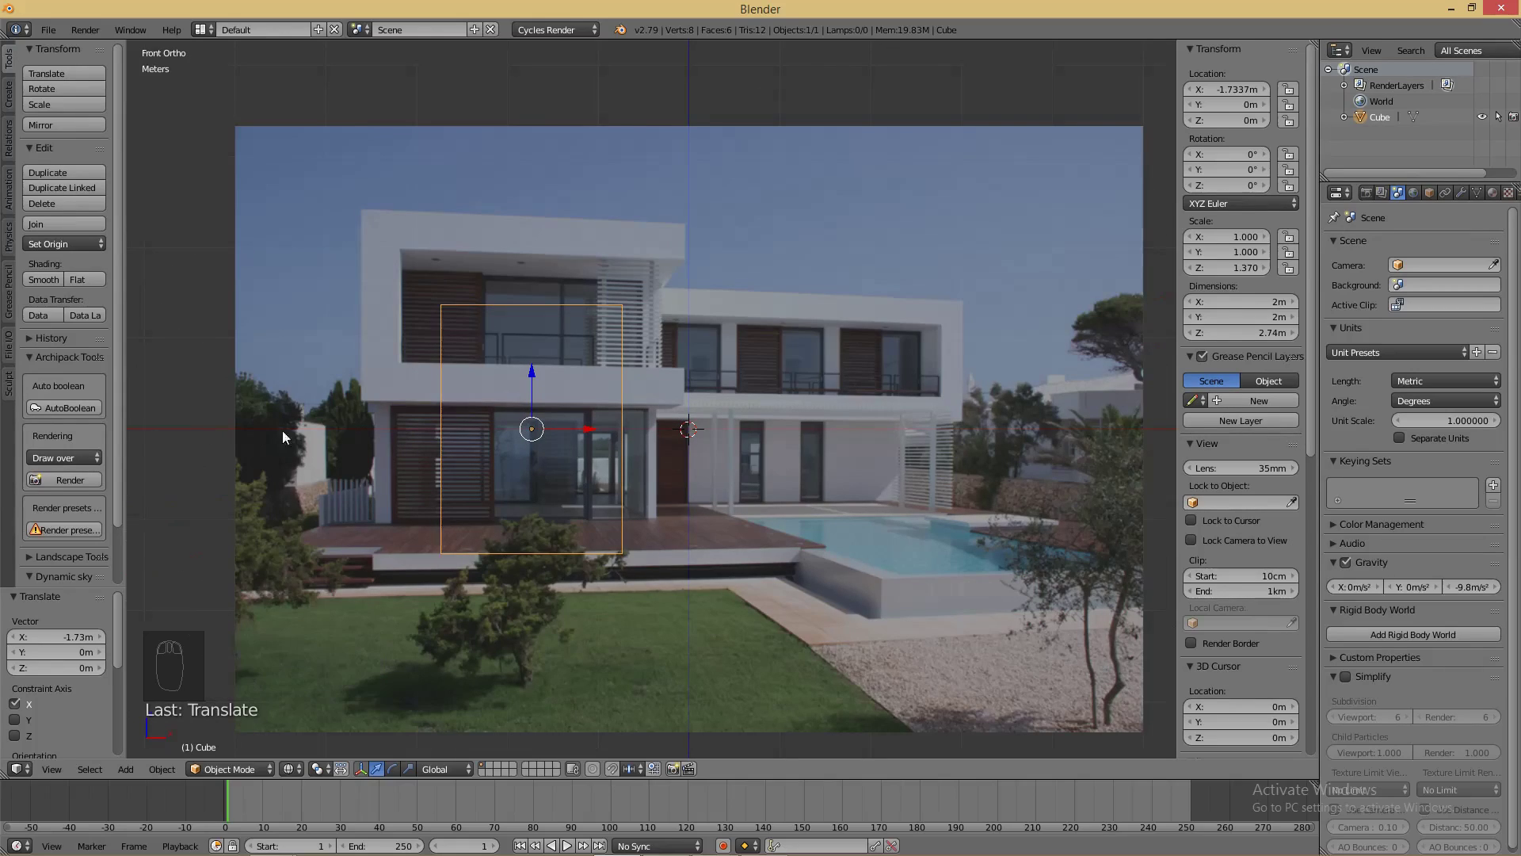
drag(536, 373, 551, 246)
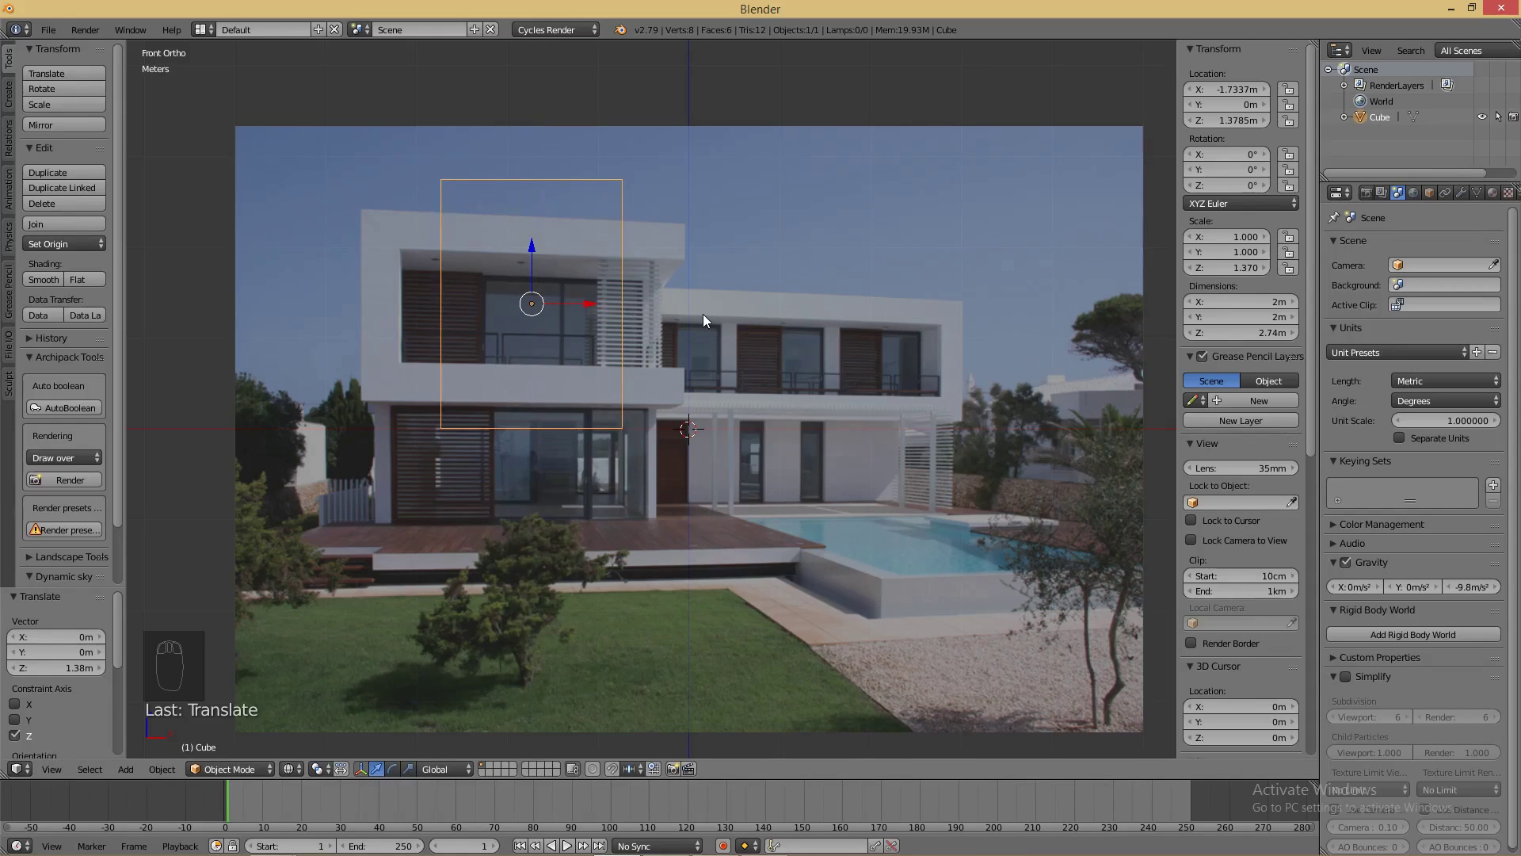
scroll(702, 312, down, 3)
middle_drag(706, 304, 636, 394)
key(s)
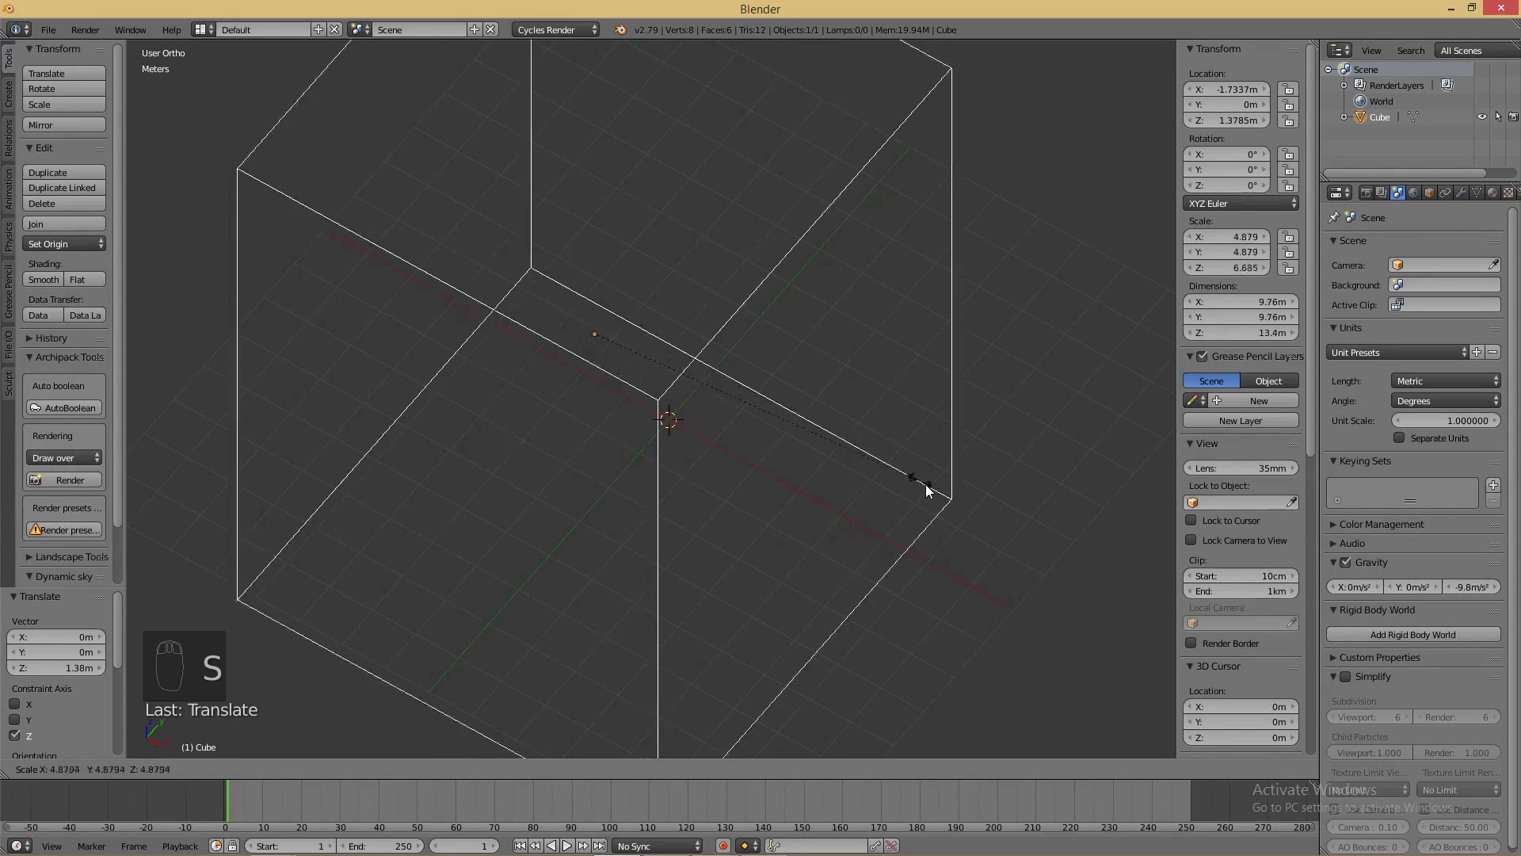
right_click(815, 418)
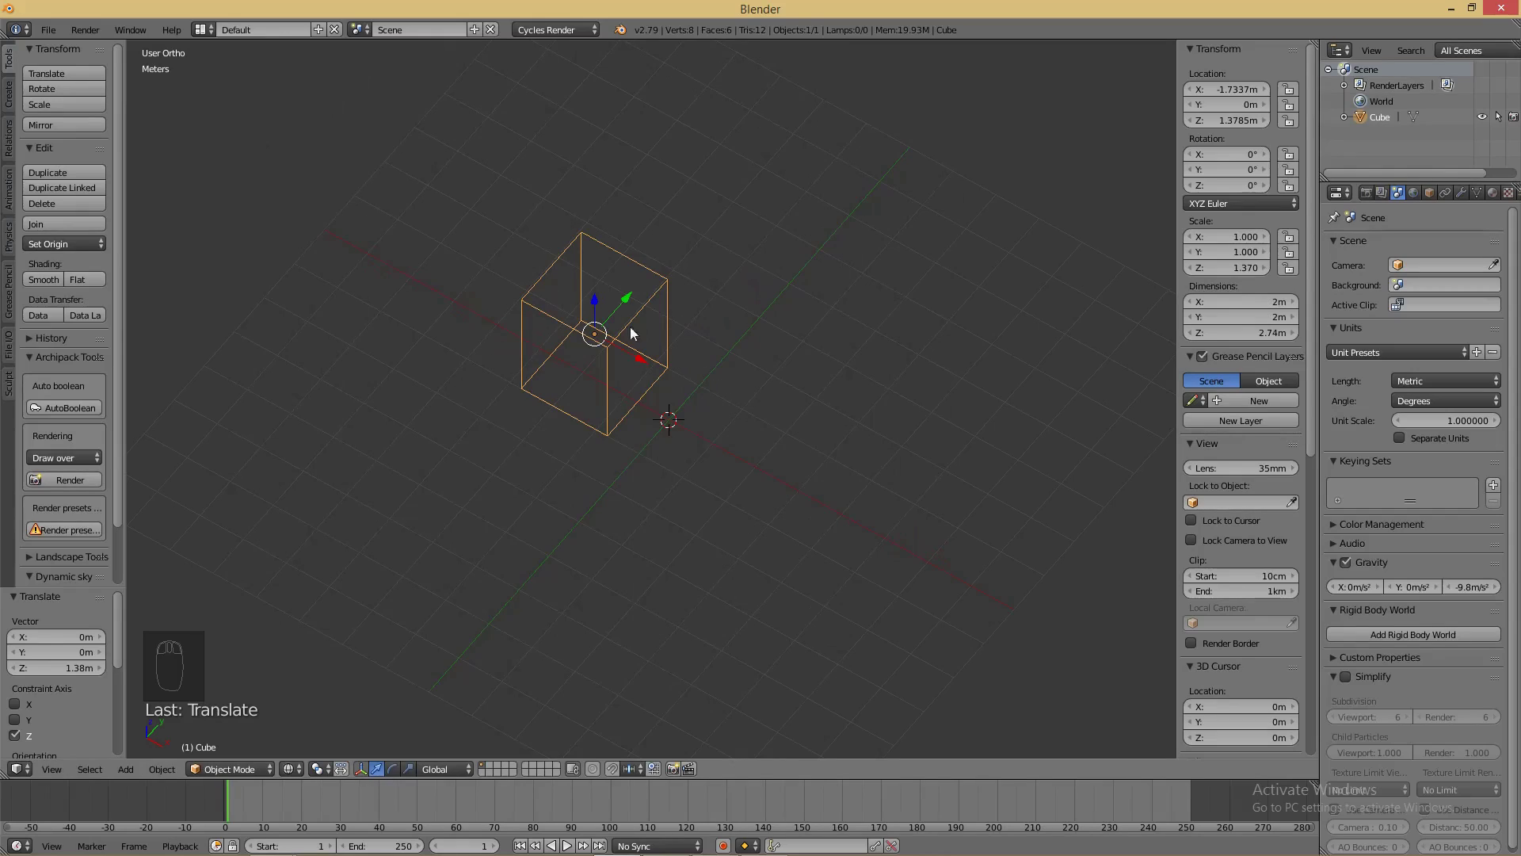
middle_drag(725, 480, 791, 403)
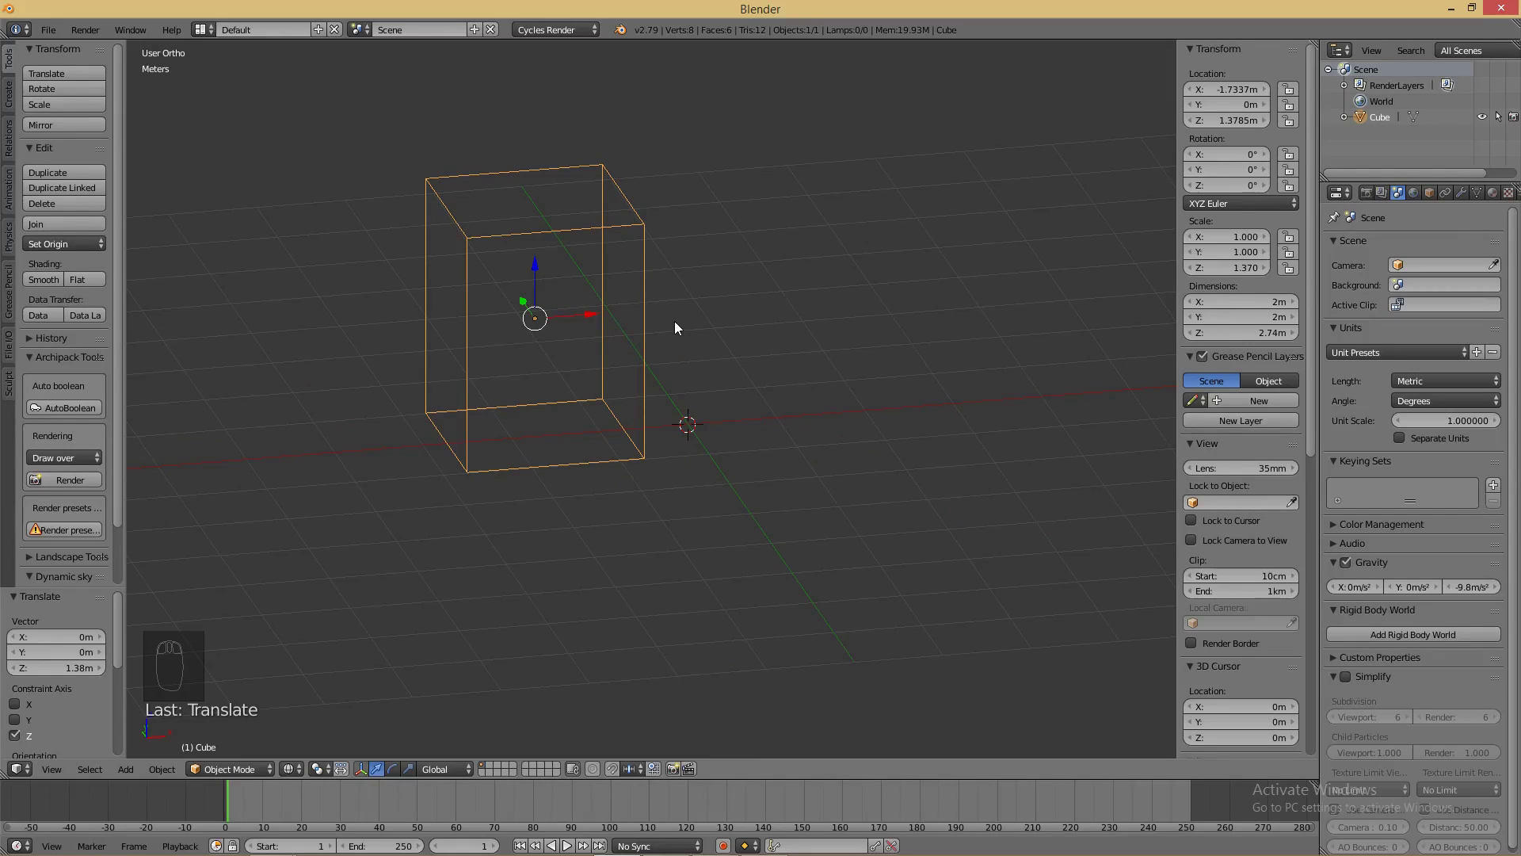
- Scale the cube by about 2.78 along X and Y only, keeping the Z axis locked
middle_drag(568, 287, 605, 374)
key(s)
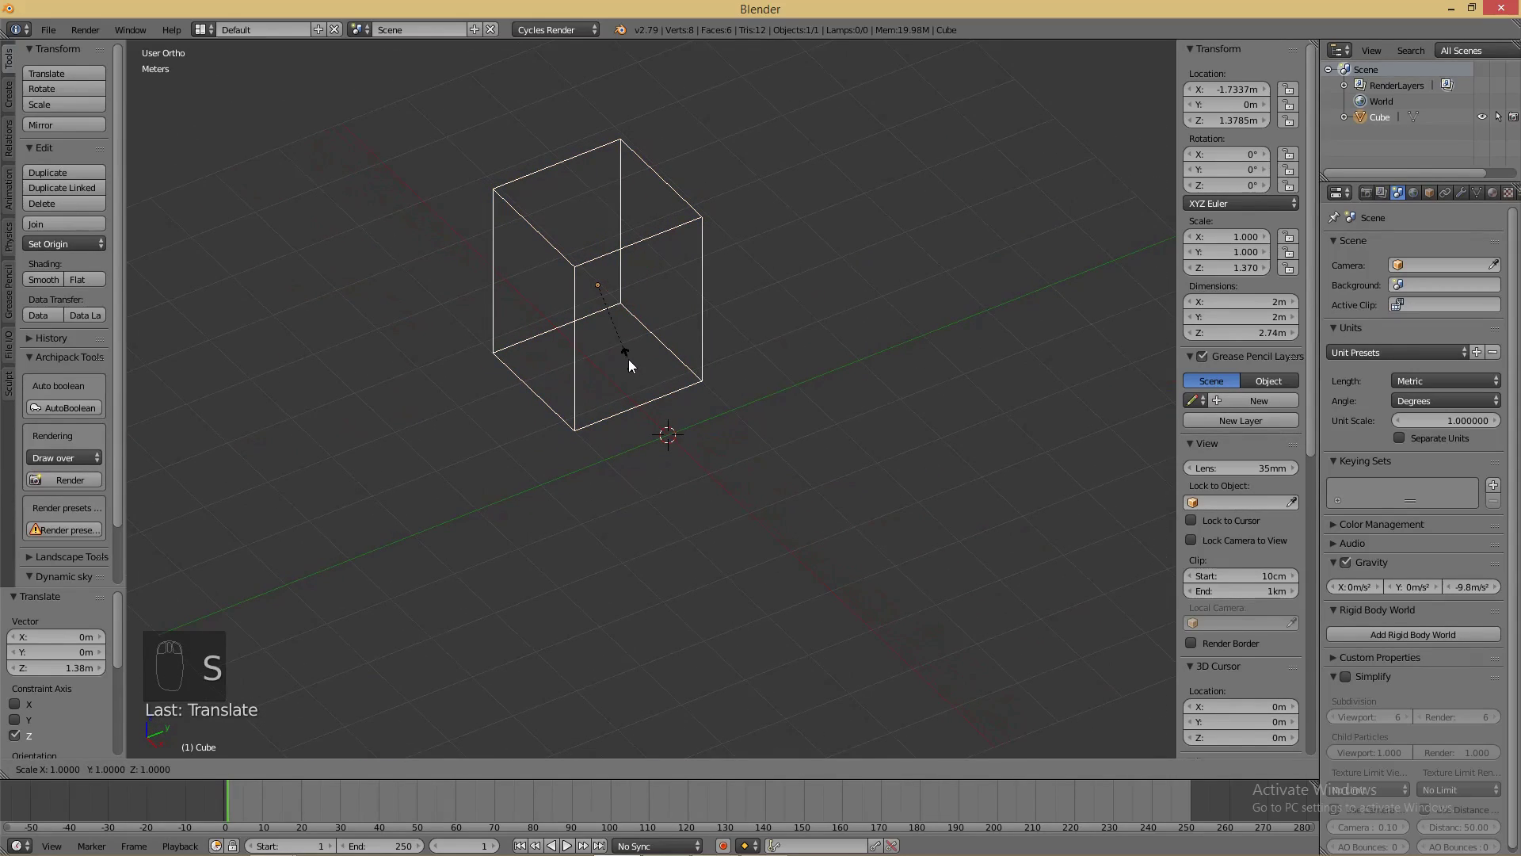
key(shift+z)
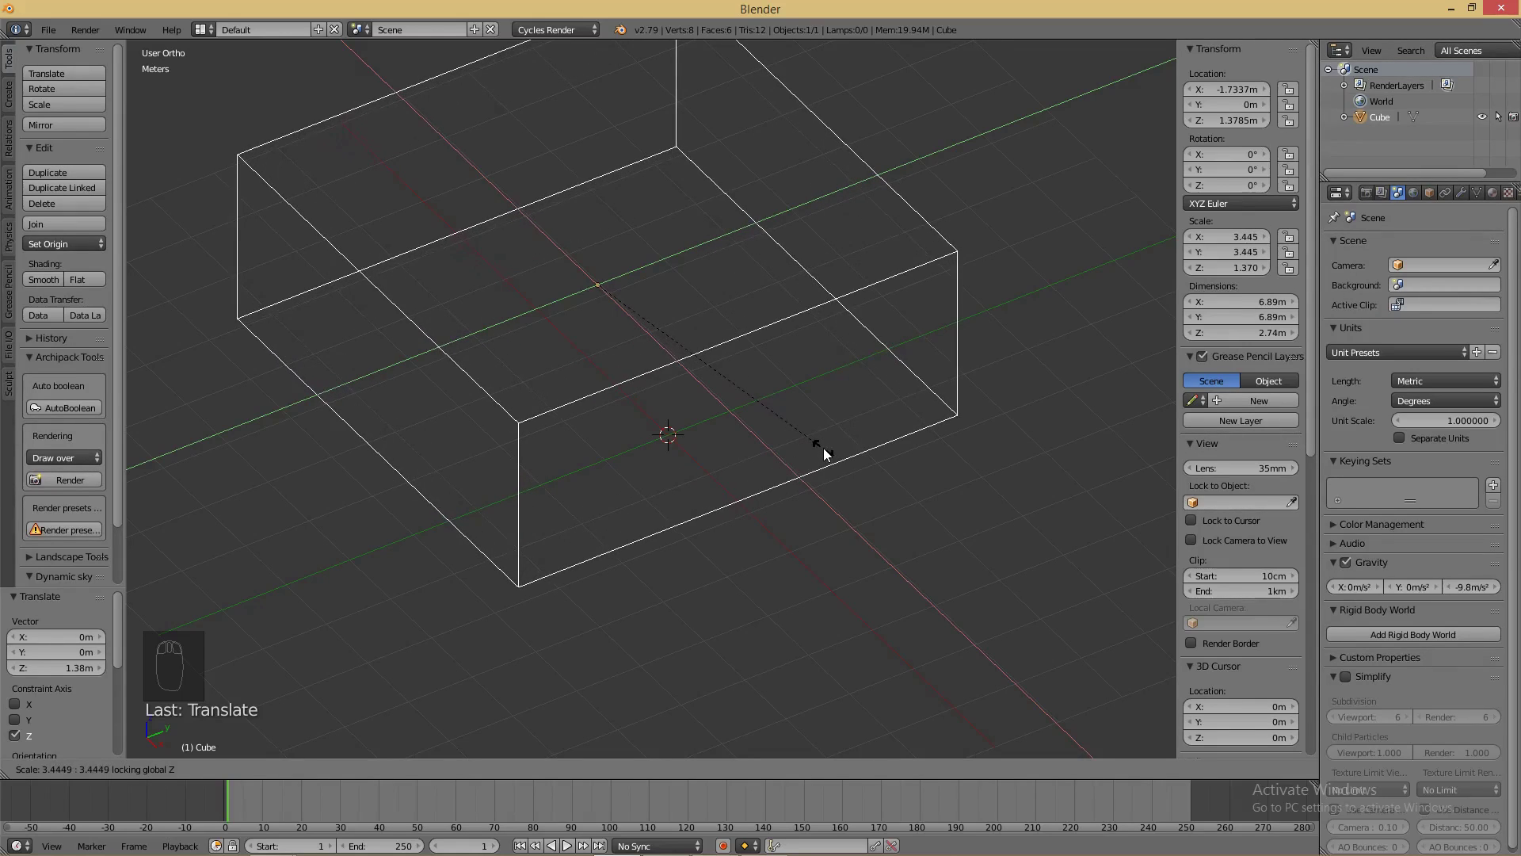
click(783, 410)
- Lower the cube about 2.74 m along Z in the front view so its top lies at the X axis line
middle_drag(773, 511, 798, 437)
key(KP_1)
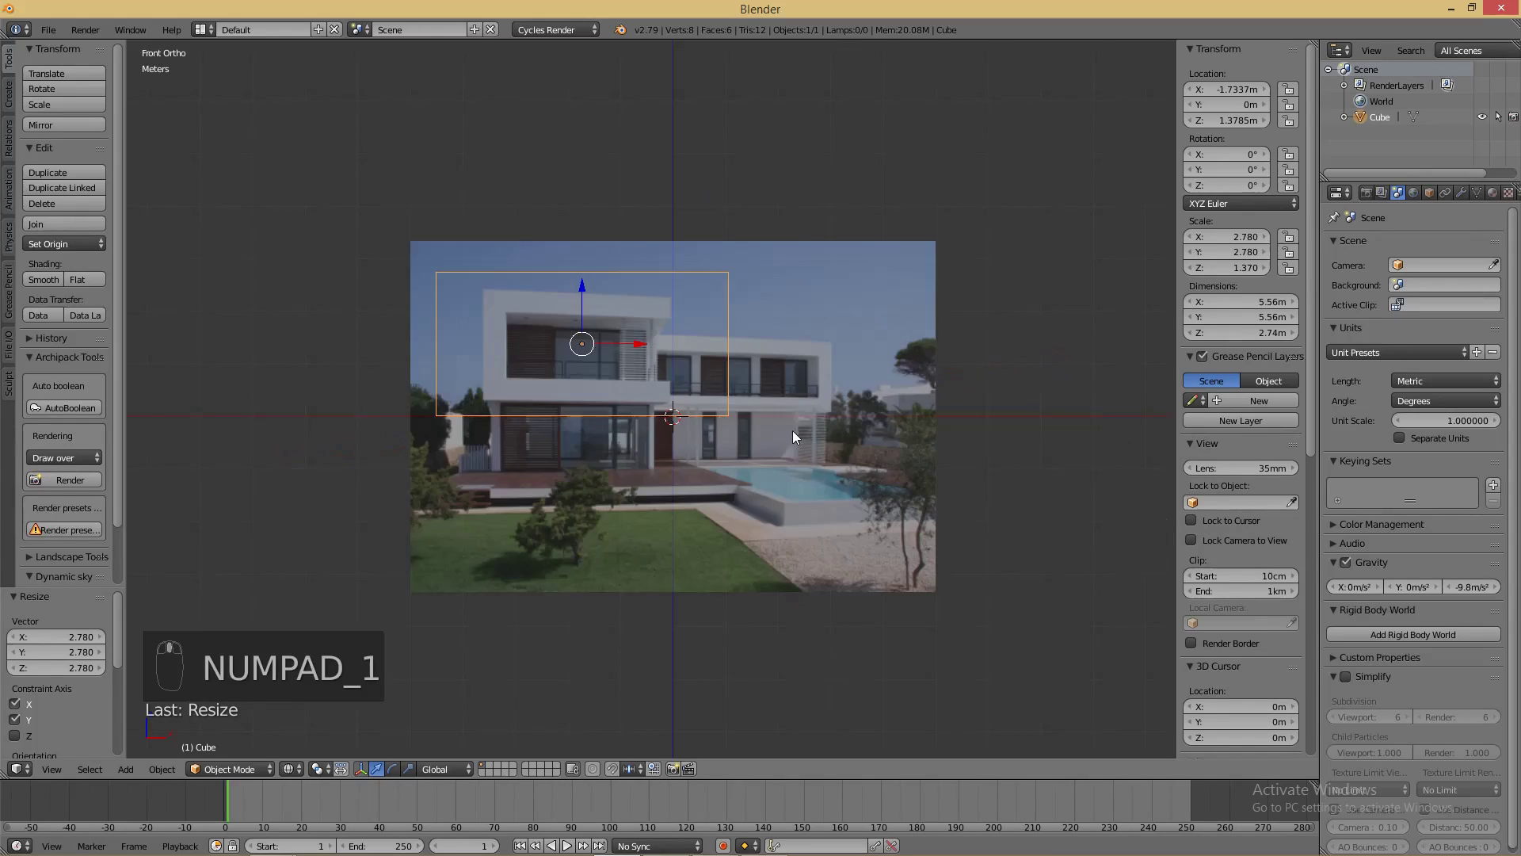
drag(582, 284, 584, 430)
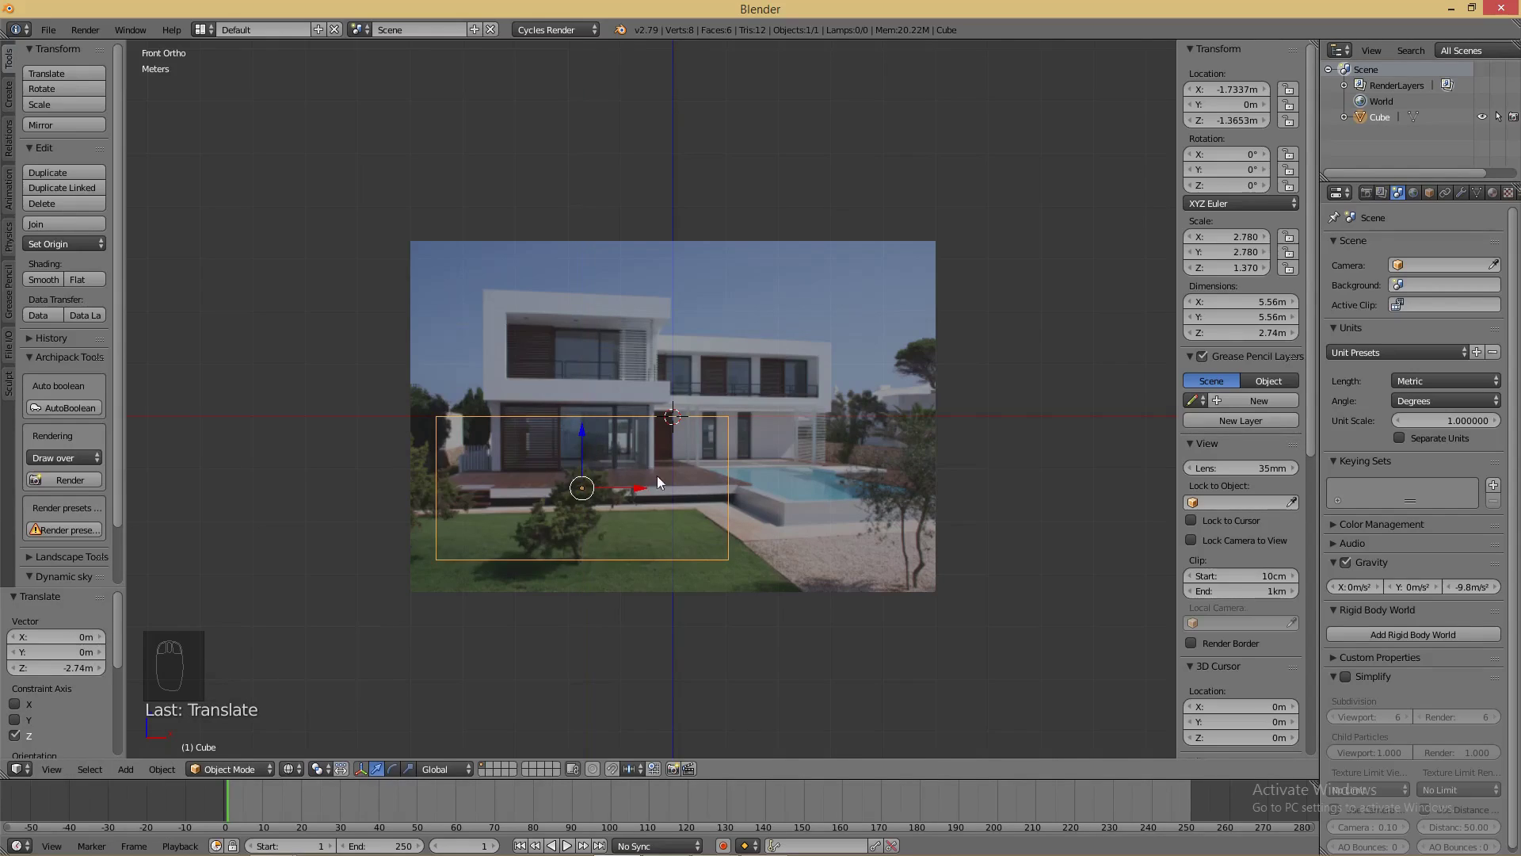
- Duplicate the block and move the copy about 2.74 m up along Z to stack it as the upper storey
key(shift+d)
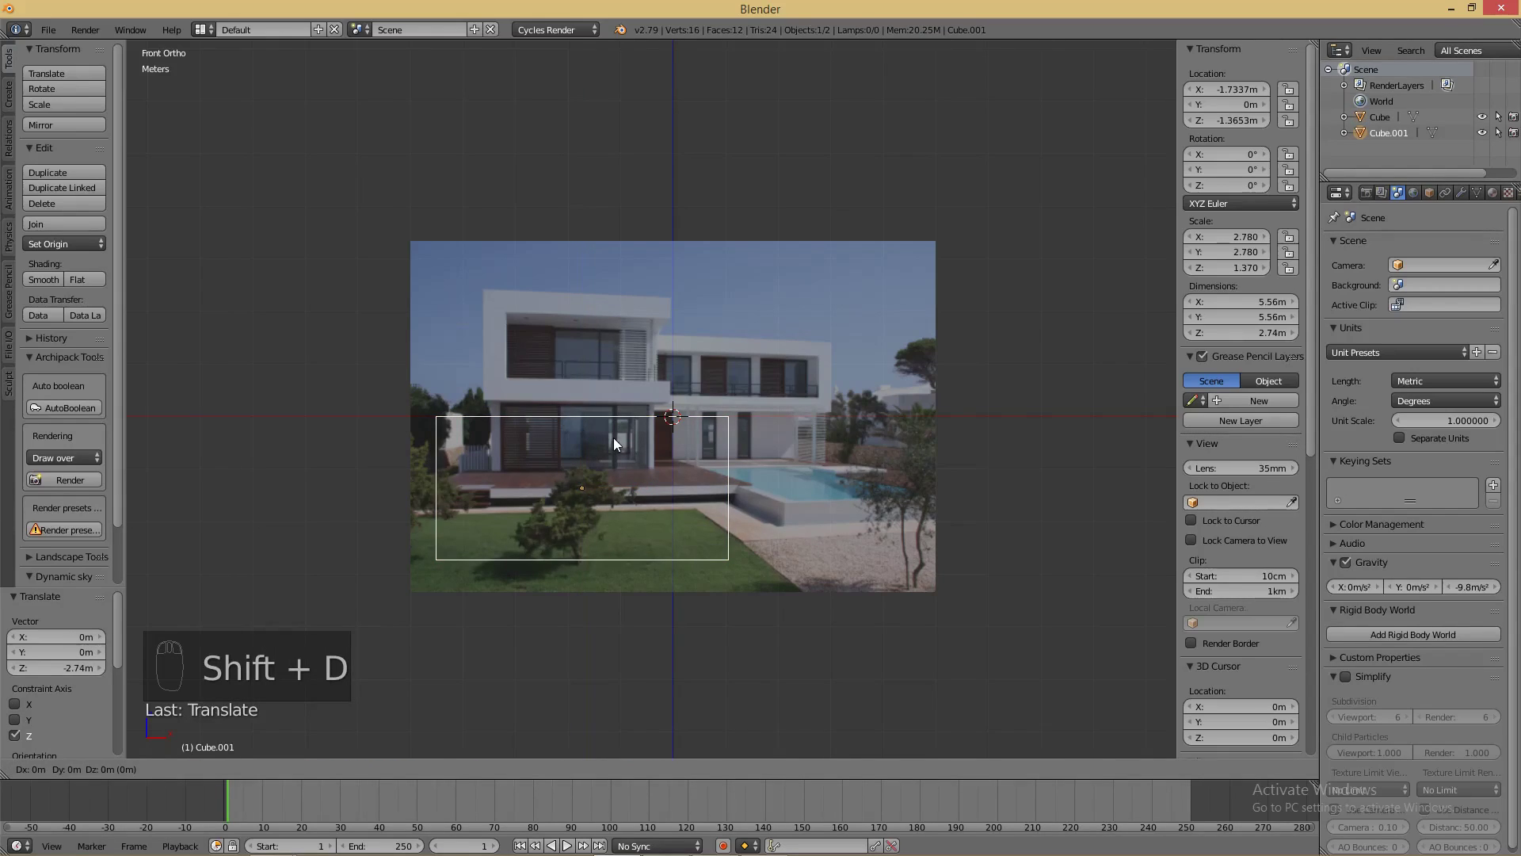
key(z)
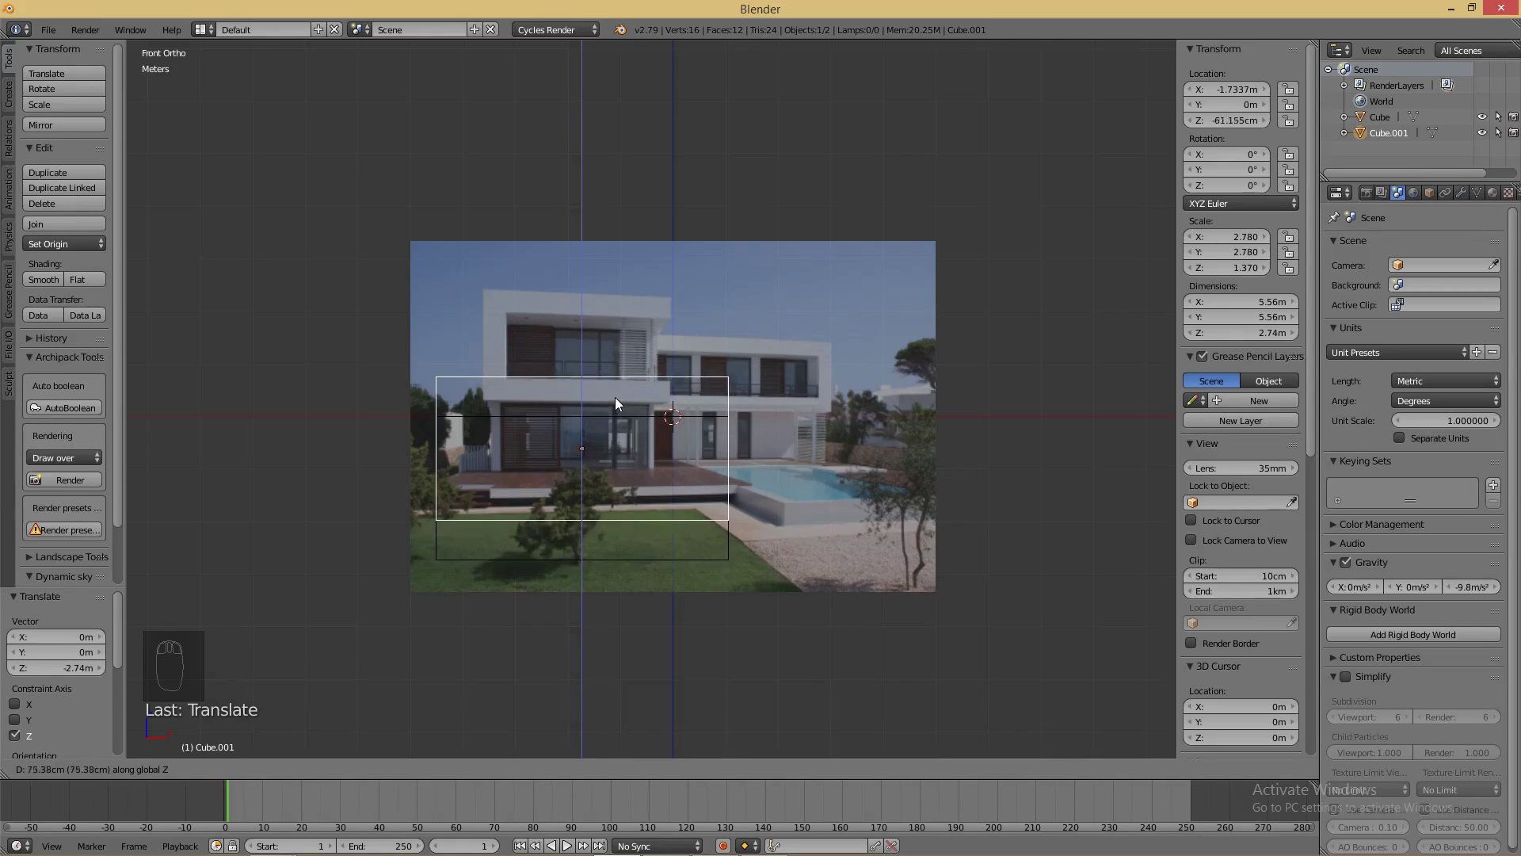
click(612, 299)
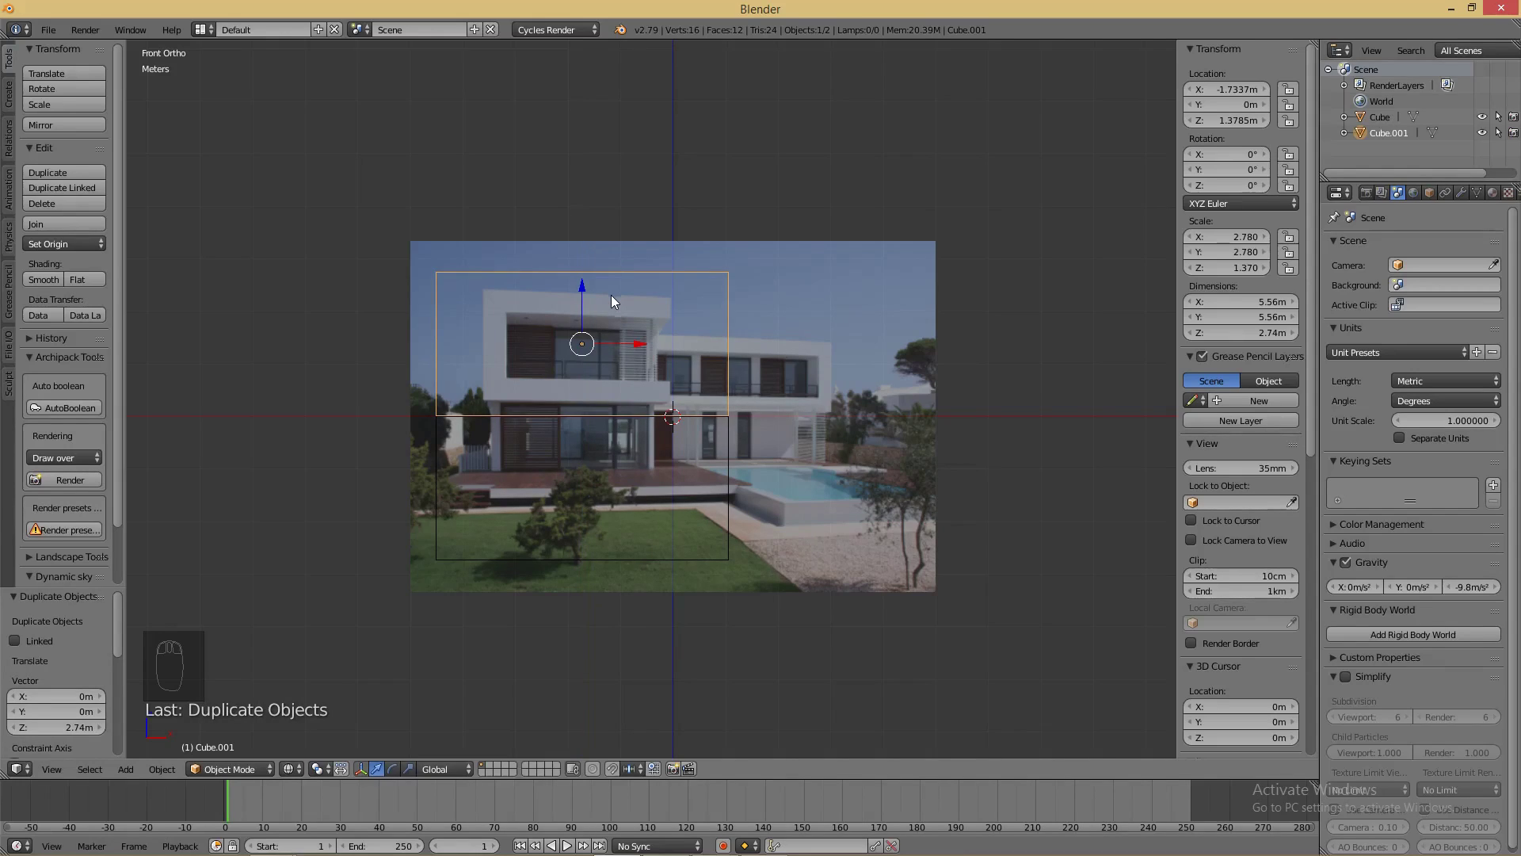
- Examine the two stacked blocks in perspective and against the reference house in the front view
key(z)
scroll(672, 455, up, 3)
key(z)
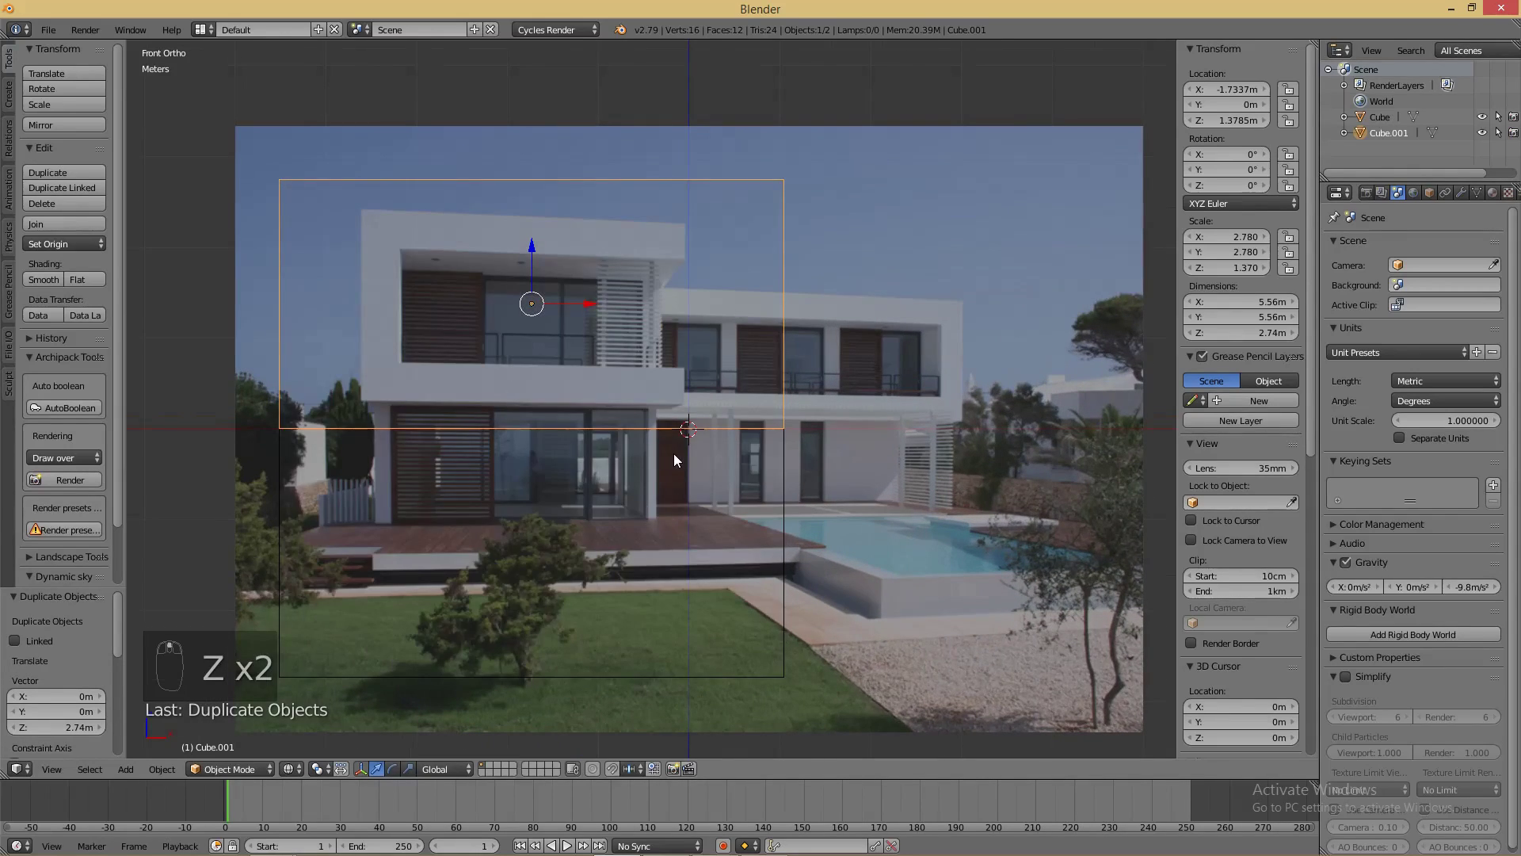
scroll(715, 390, down, 5)
middle_drag(717, 389, 718, 392)
scroll(717, 392, up, 2)
scroll(717, 393, up, 1)
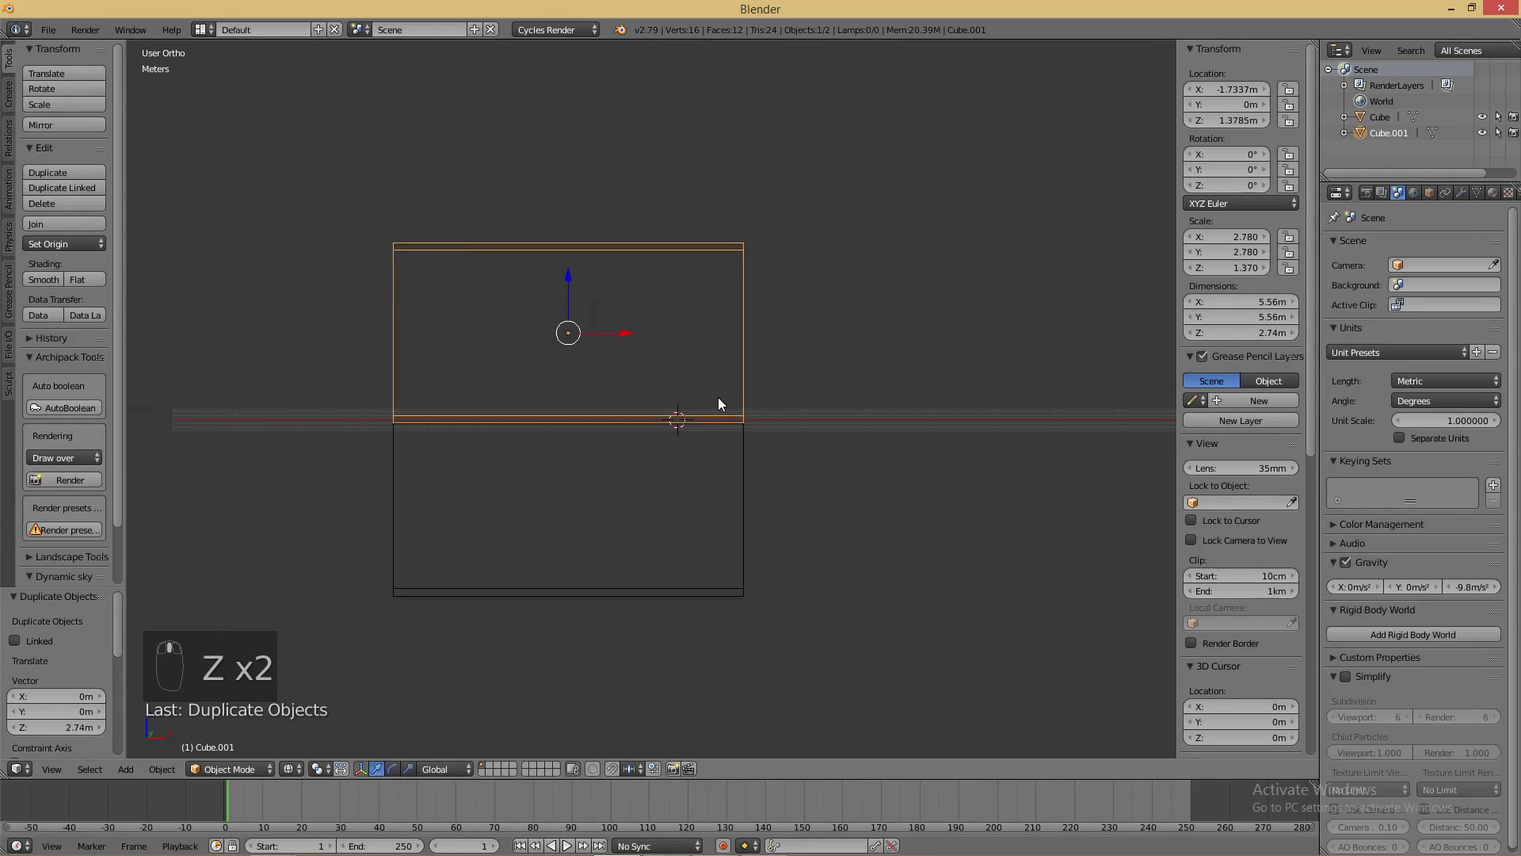
key(KP_1)
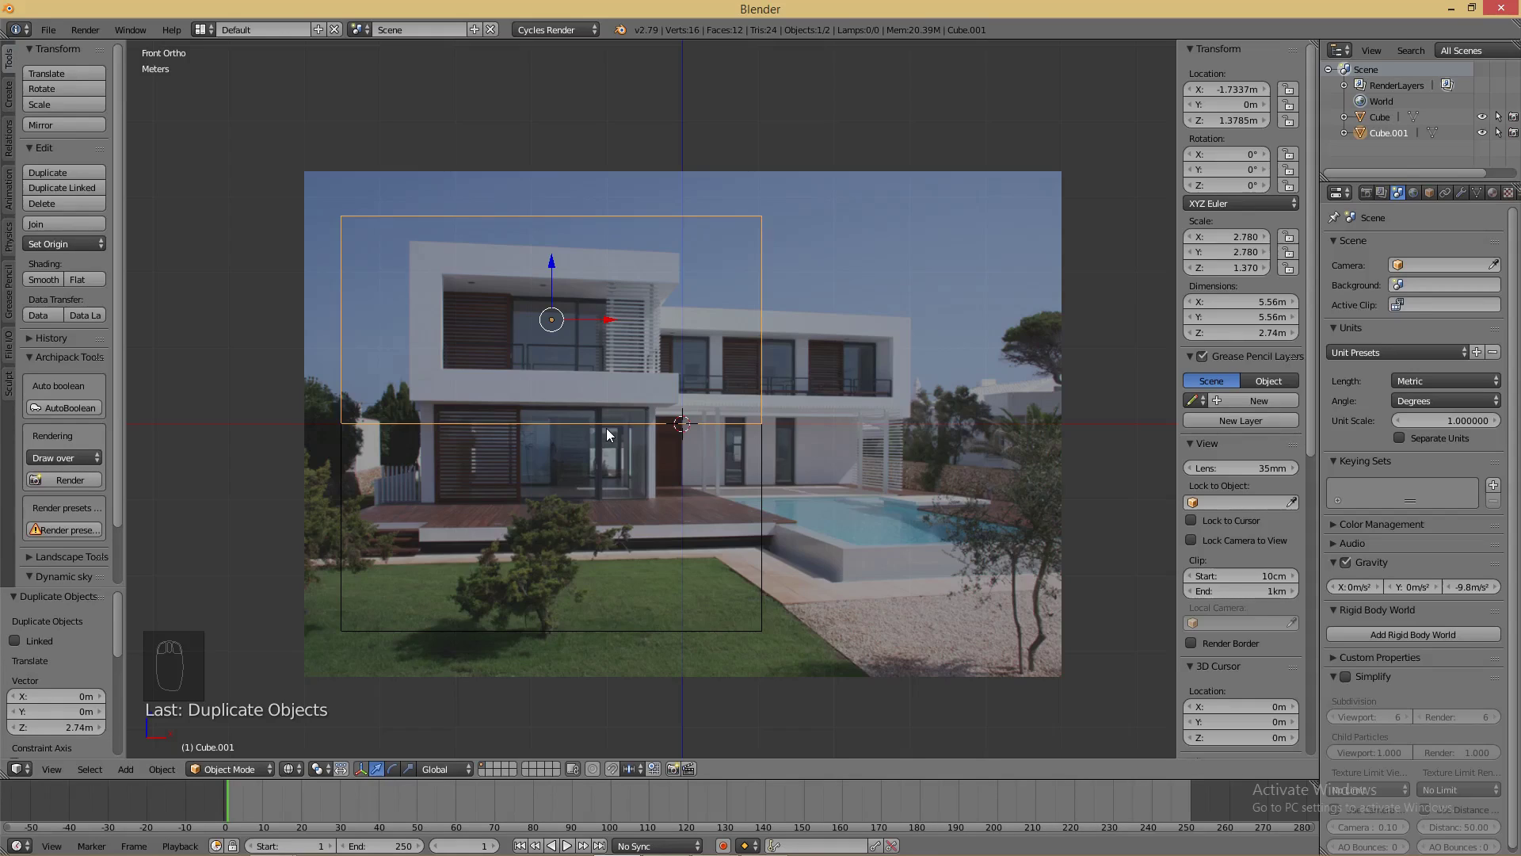
scroll(813, 383, down, 2)
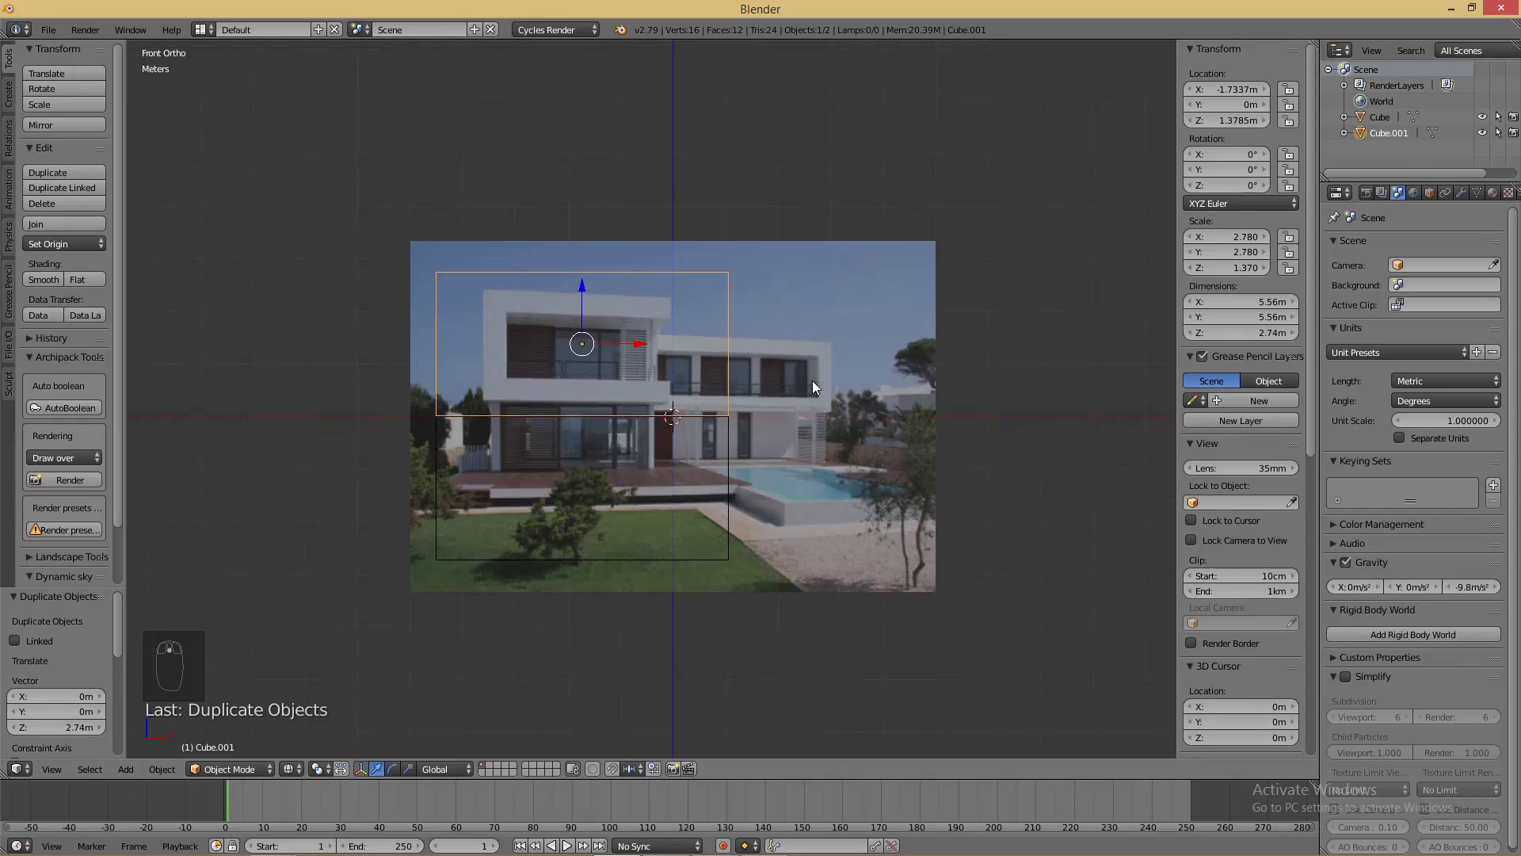
scroll(732, 405, up, 2)
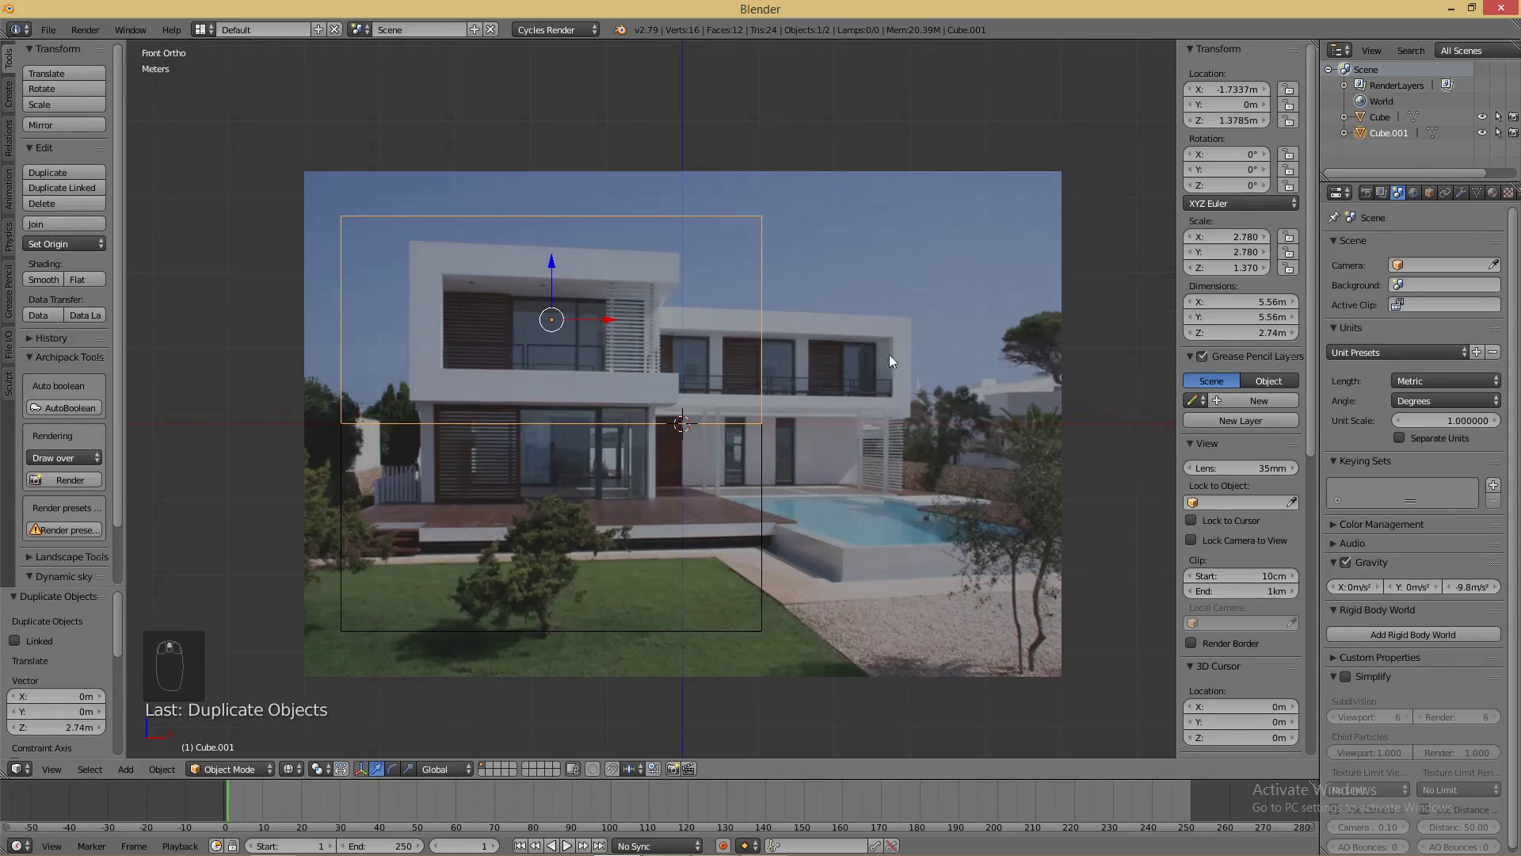
scroll(887, 466, down, 3)
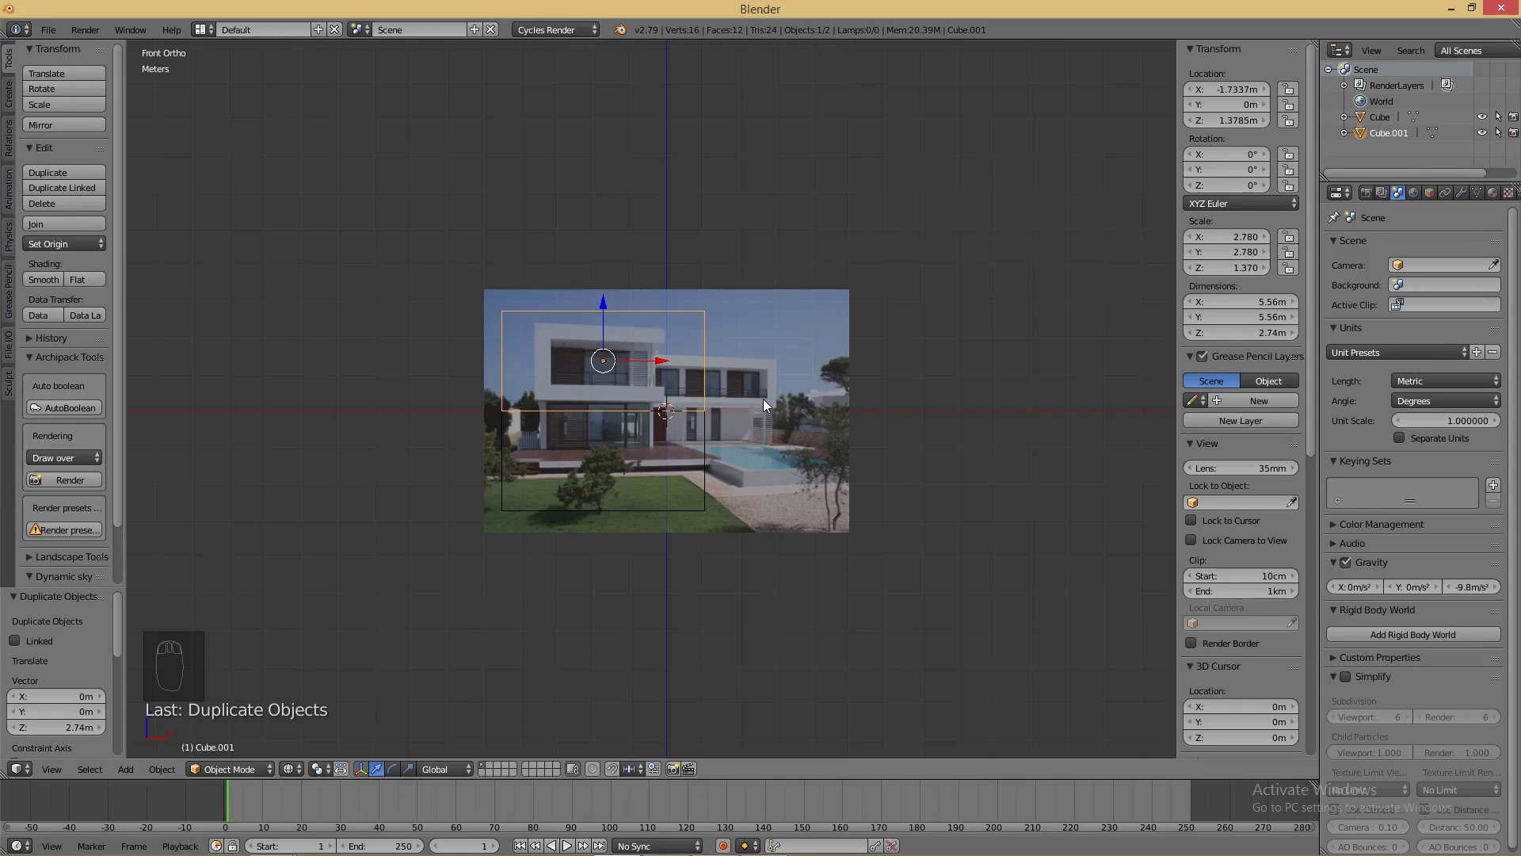
- Duplicate the upper block and move the copy about 2.61 m down along Z
key(shift+d)
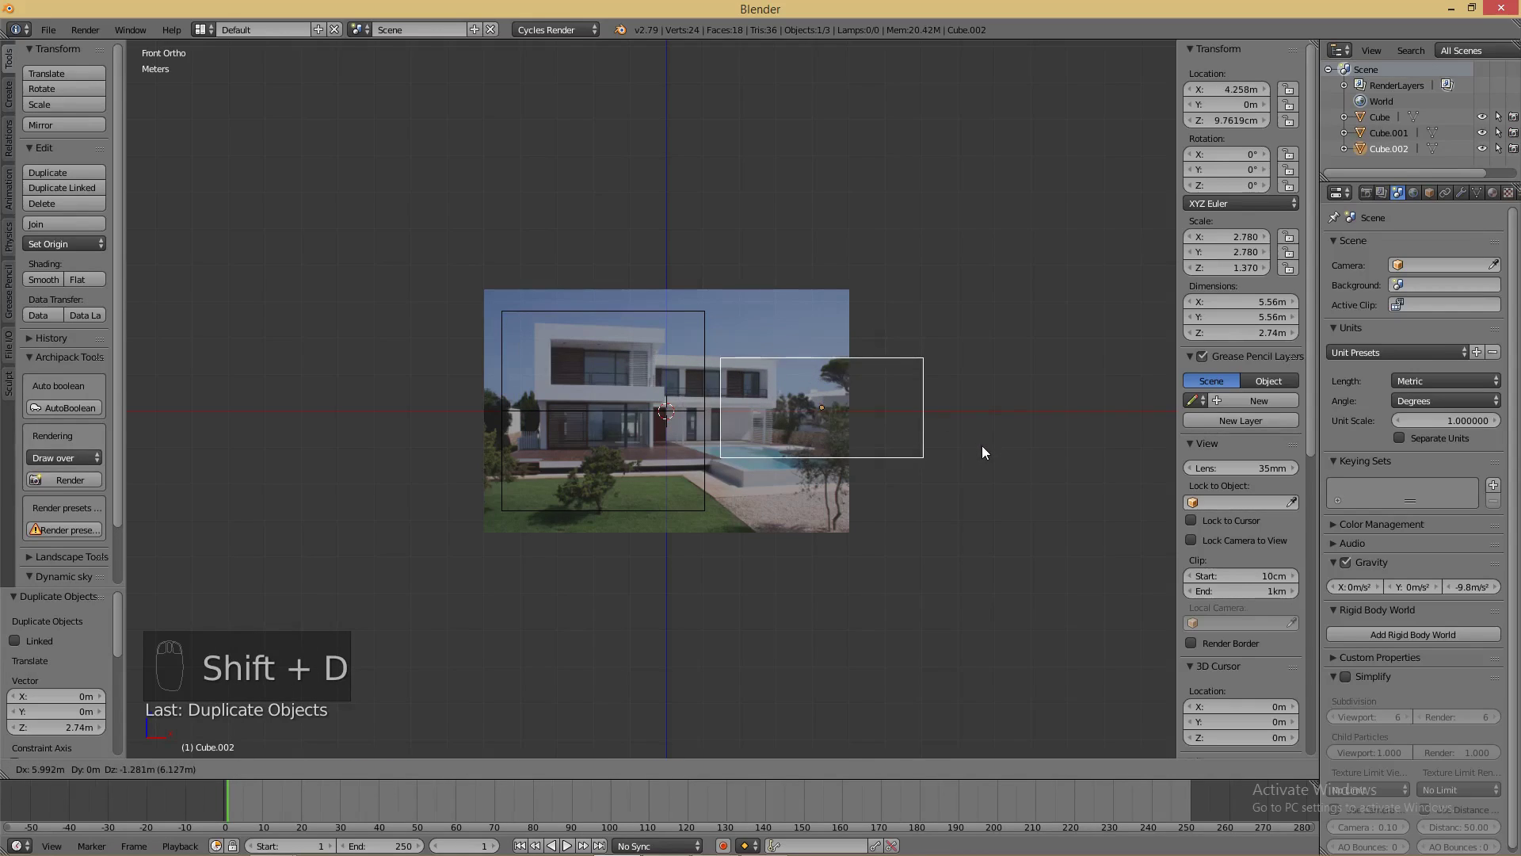
key(x)
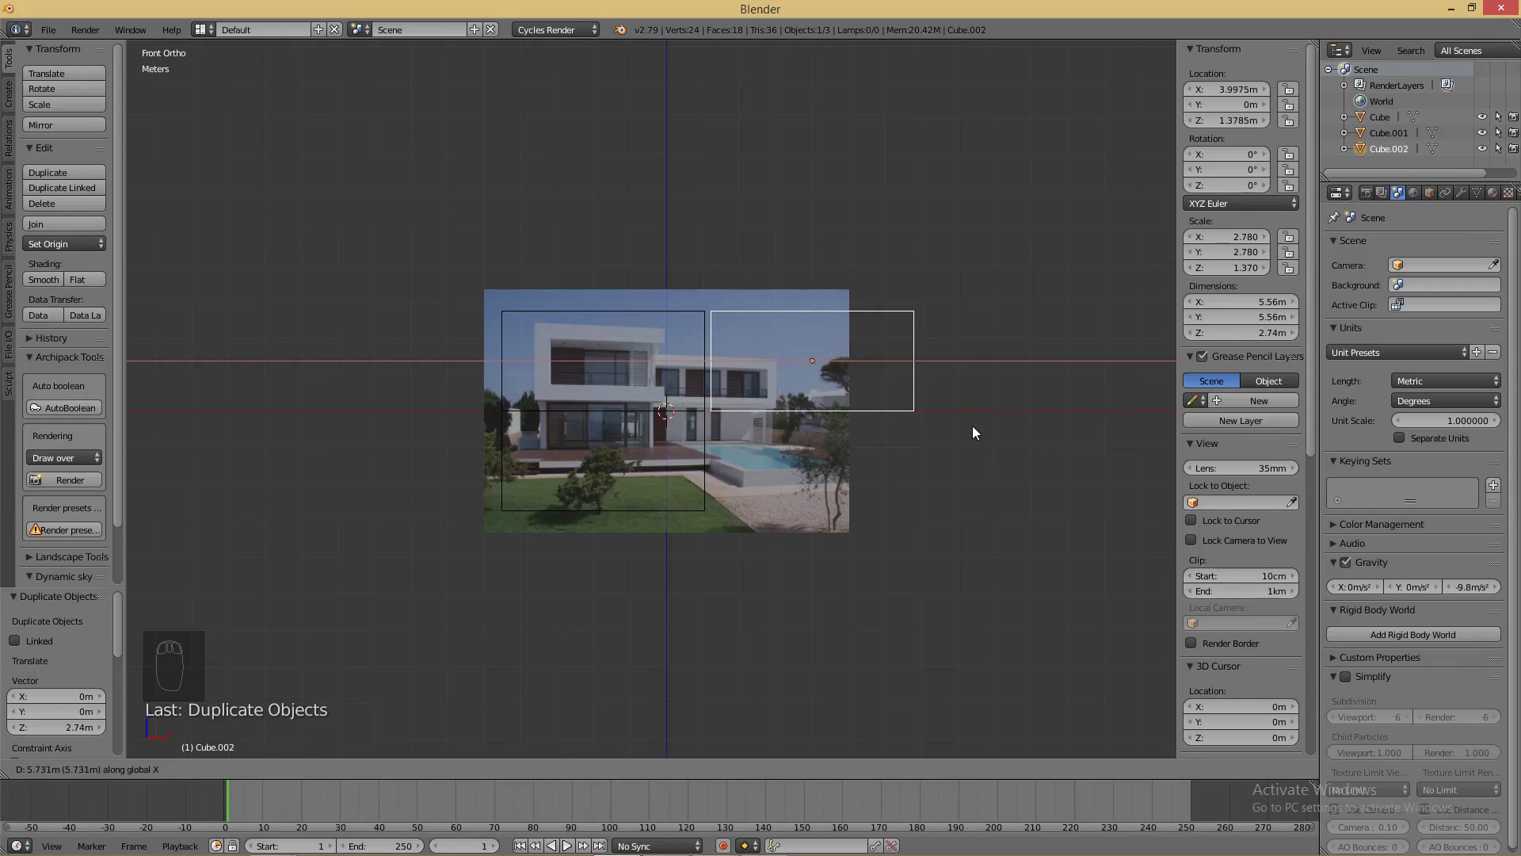
key(z)
click(964, 495)
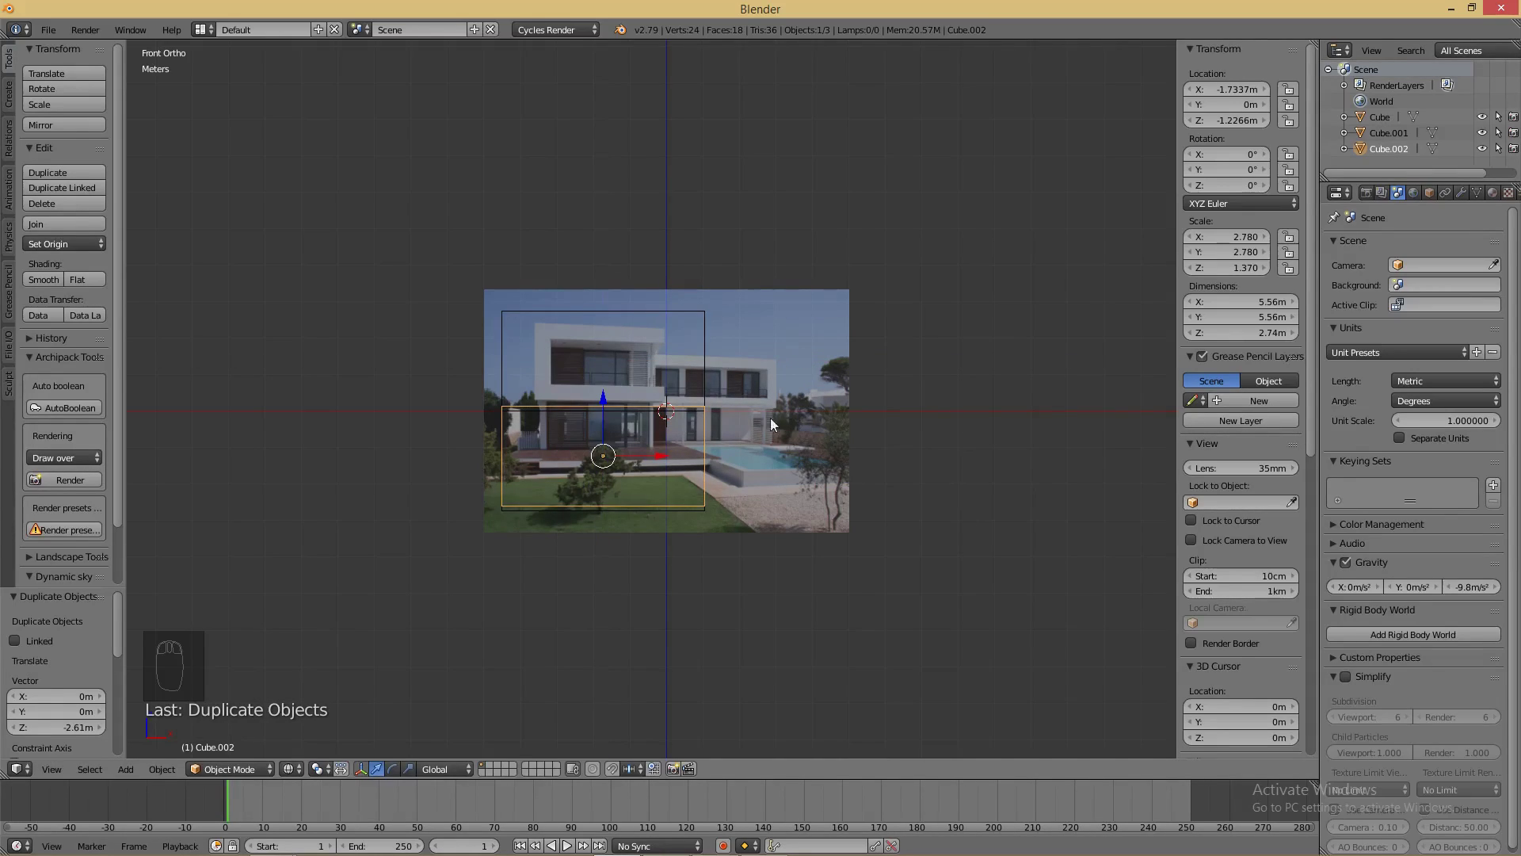
- Move the copy about 5.56 m along X and lower it about 0.13 m to sit flush beside the ground-floor block
key(g)
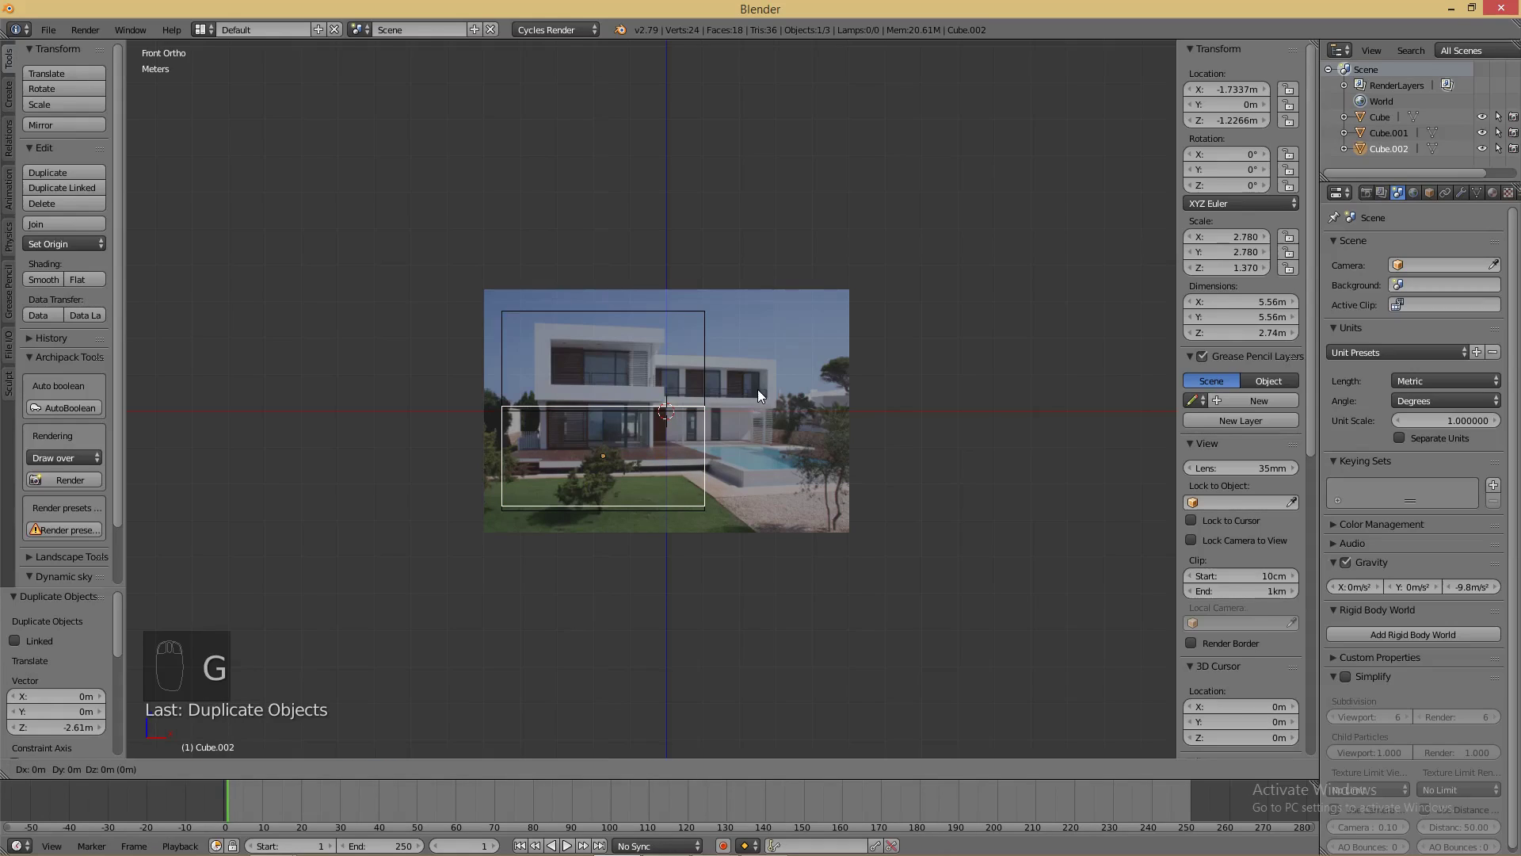
key(x)
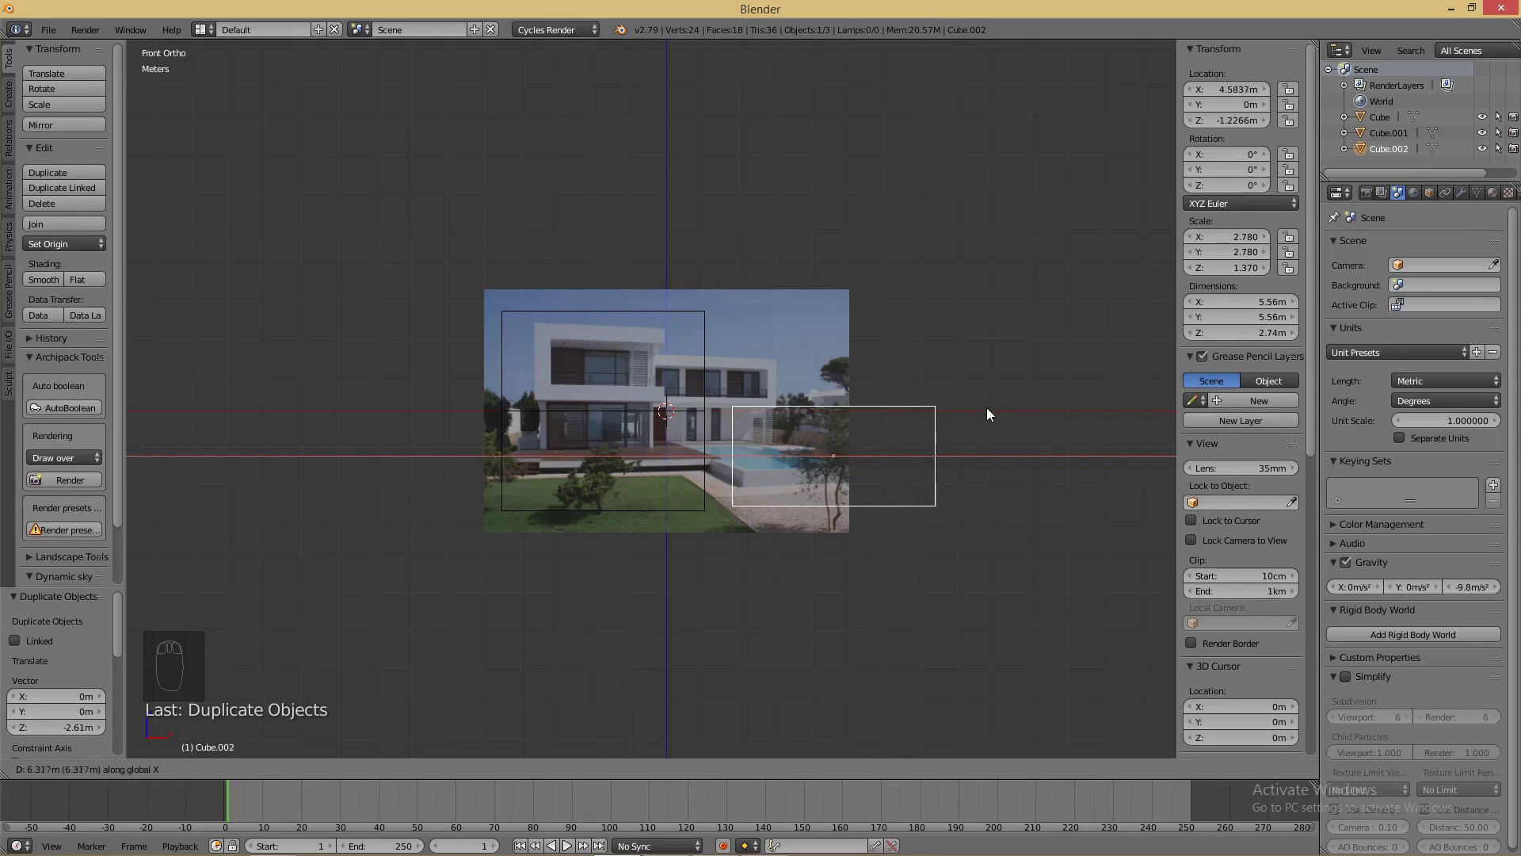
click(962, 415)
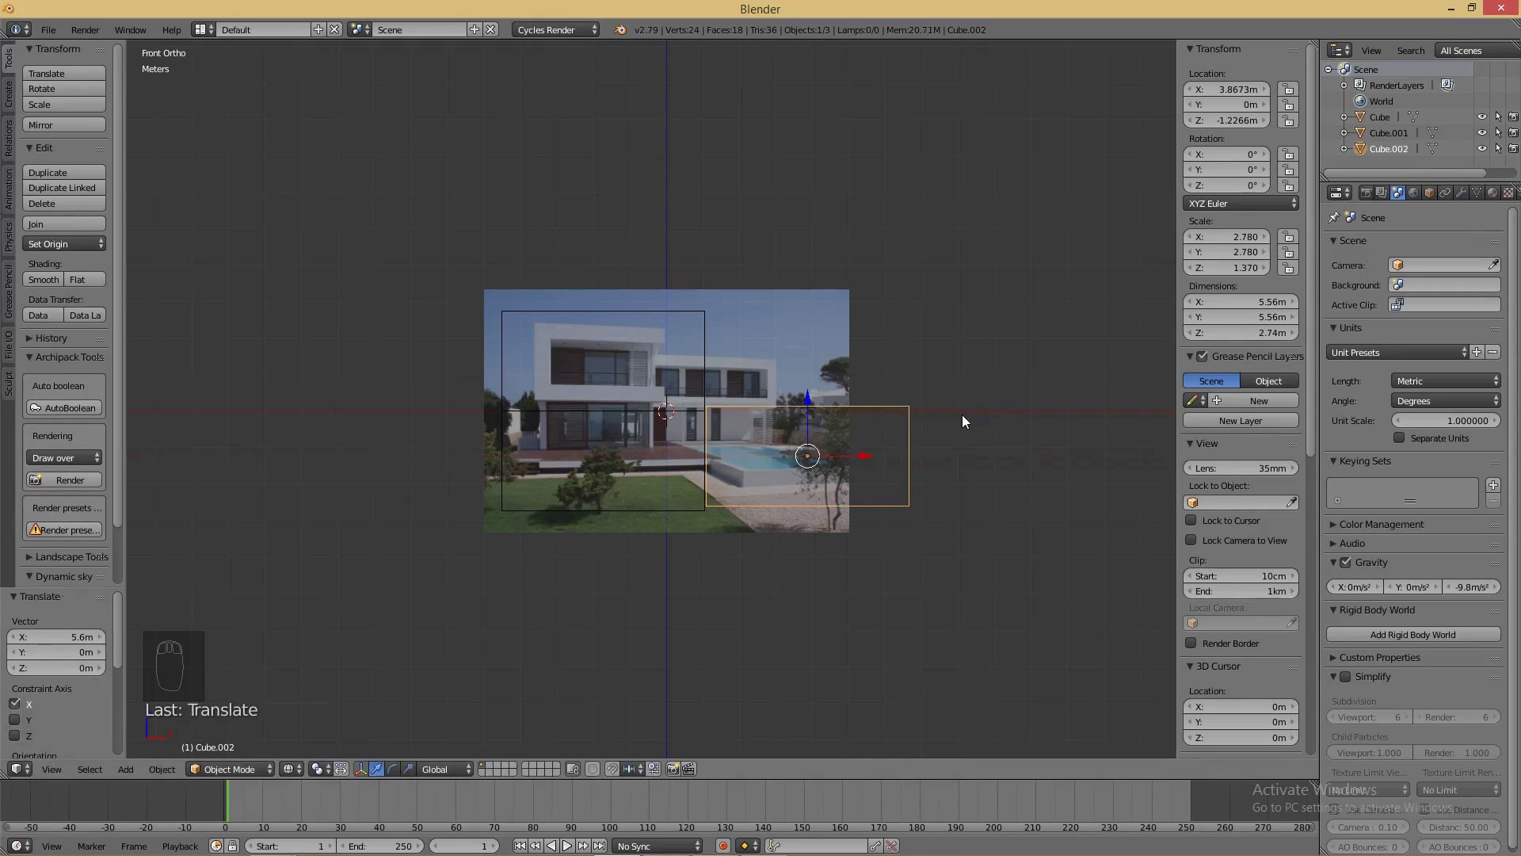
scroll(802, 488, up, 3)
drag(920, 438, 919, 447)
drag(981, 500, 977, 501)
- Push the side block back about 2.59 m along Y
middle_drag(906, 324, 833, 401)
scroll(828, 404, down, 3)
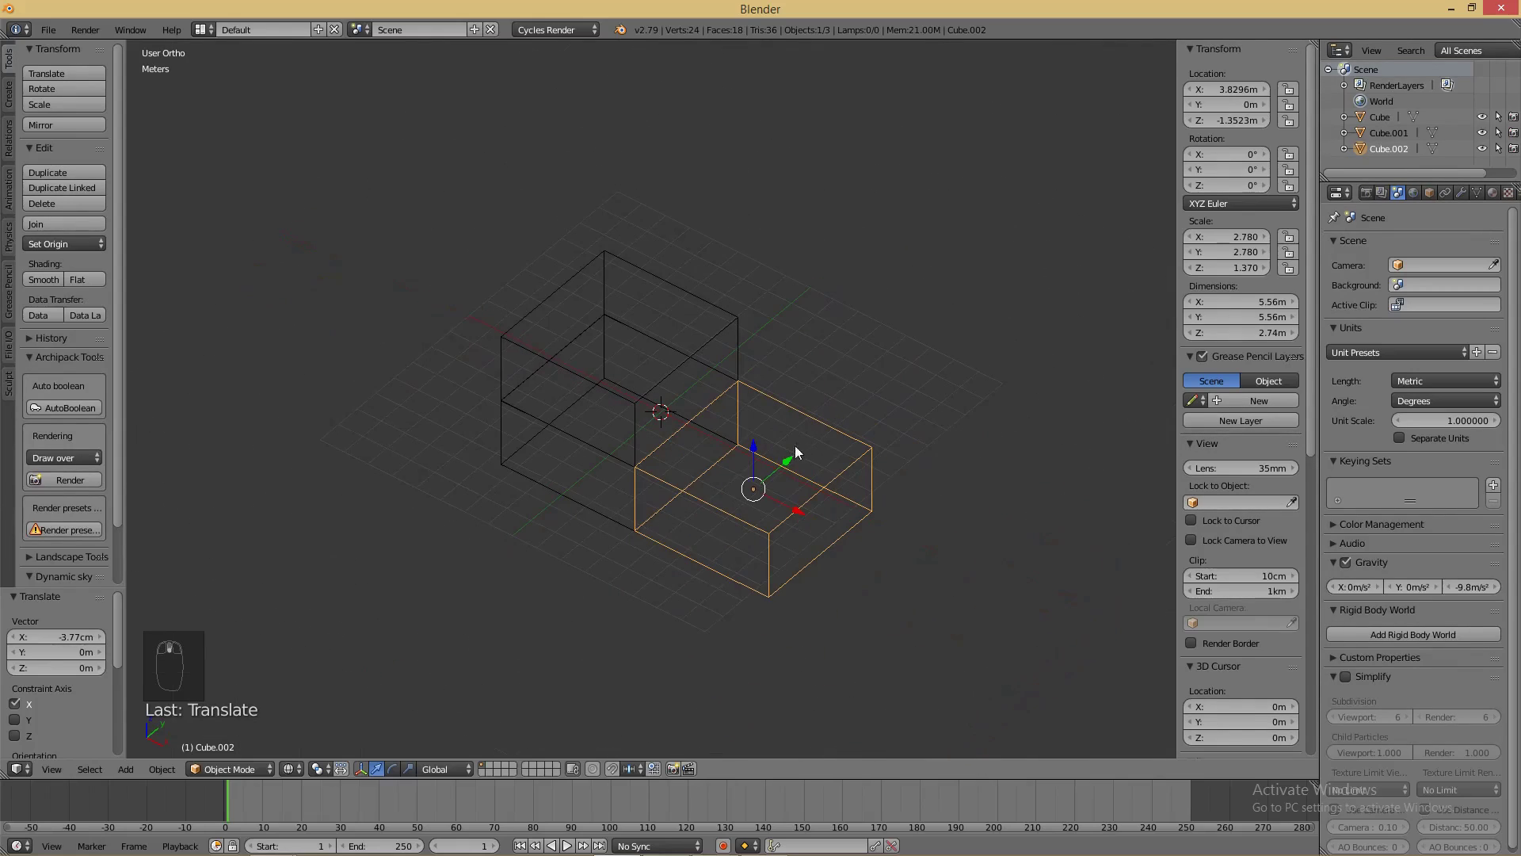
drag(791, 466, 837, 432)
- Widen the ground-floor side block along X to about 7.52 m and shift it about 1.01 m along X, flush beside the main block
key(KP_1)
scroll(697, 426, up, 5)
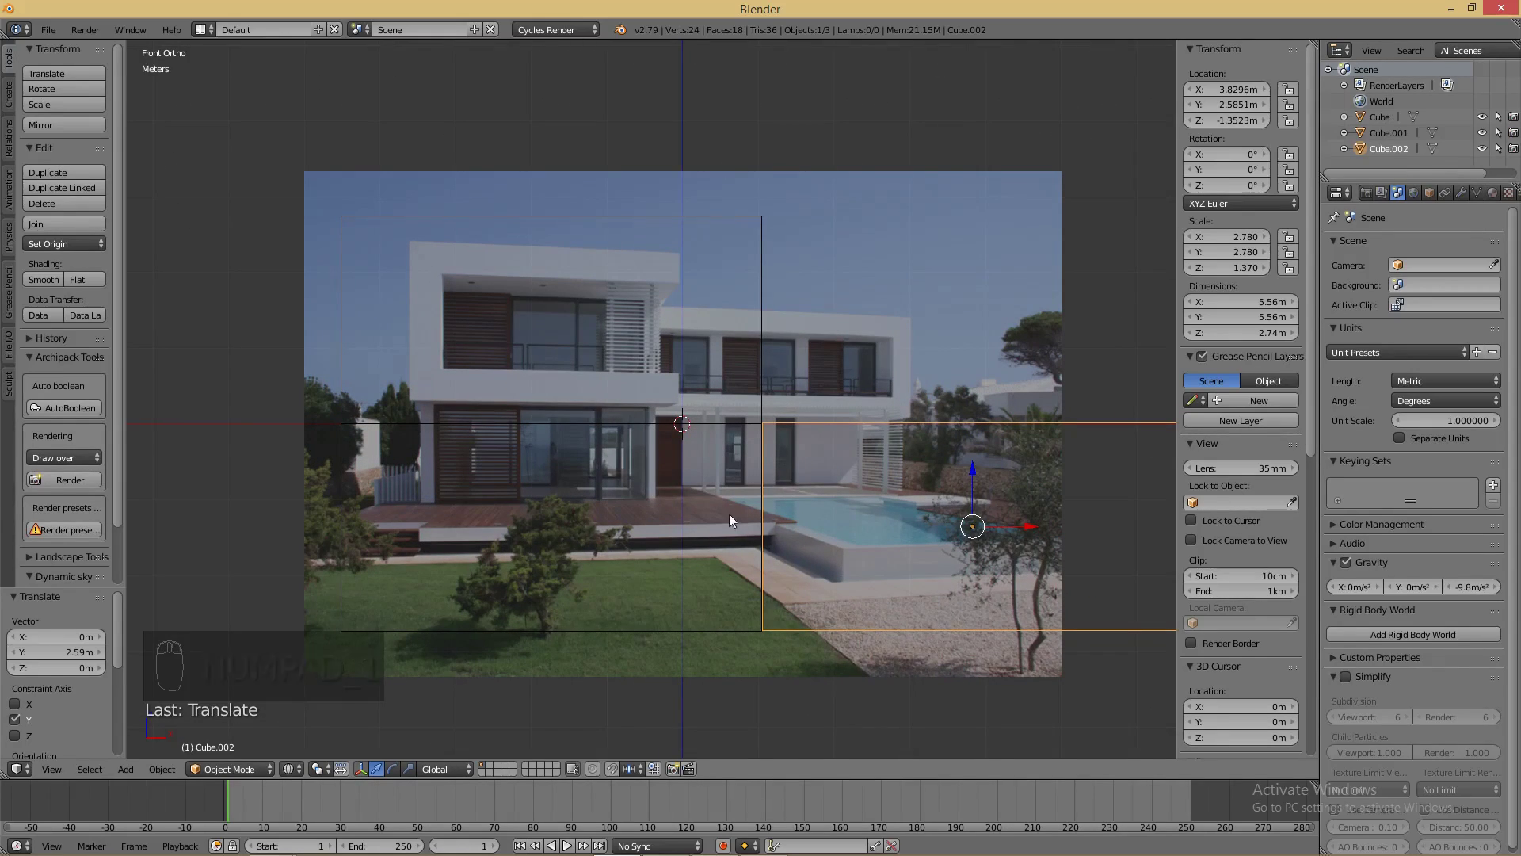
scroll(784, 403, down, 4)
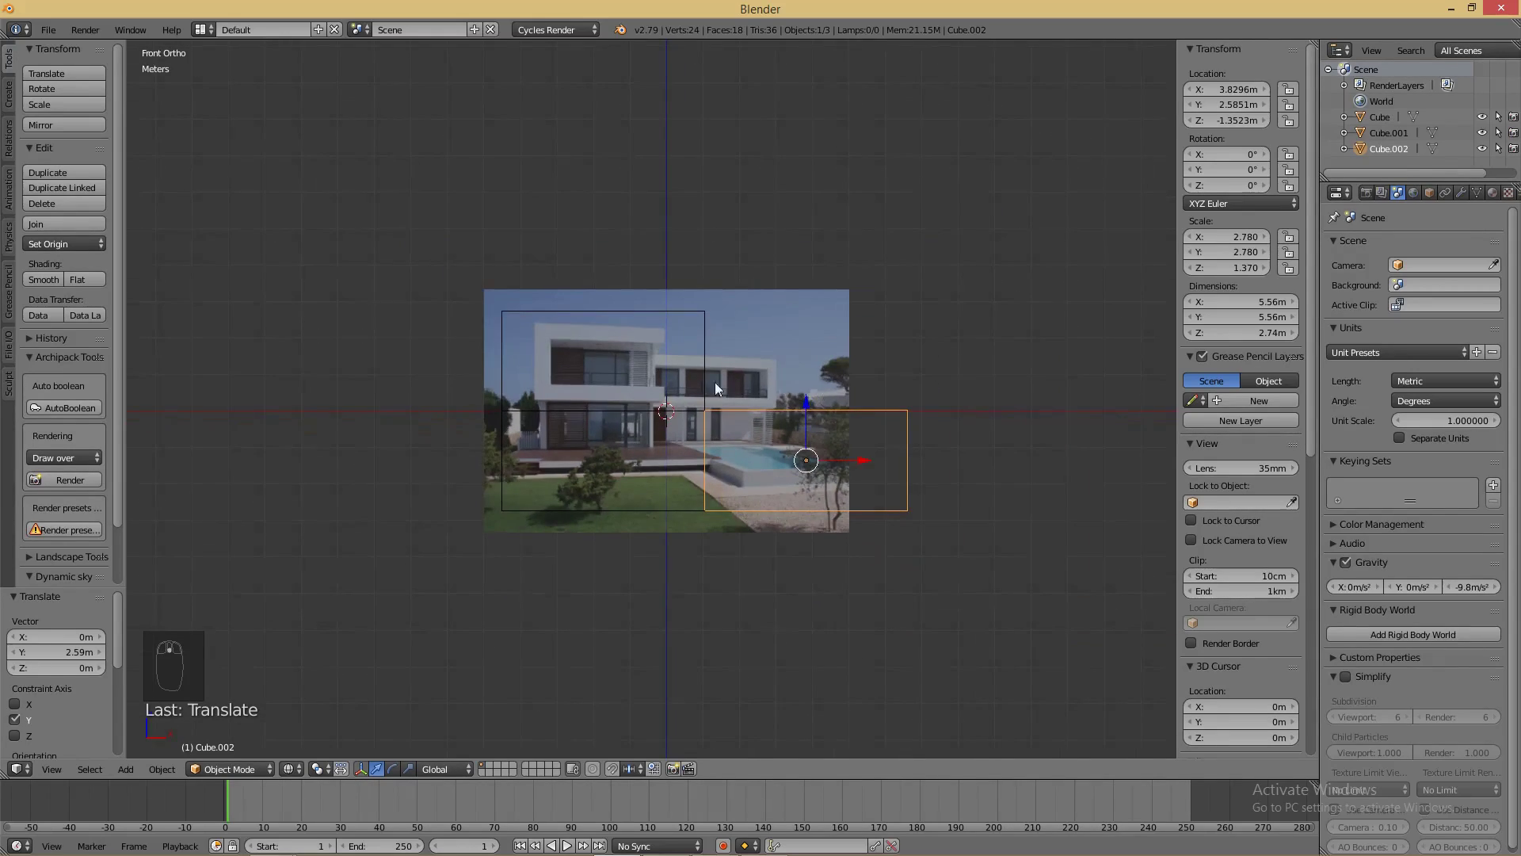
scroll(592, 440, up, 3)
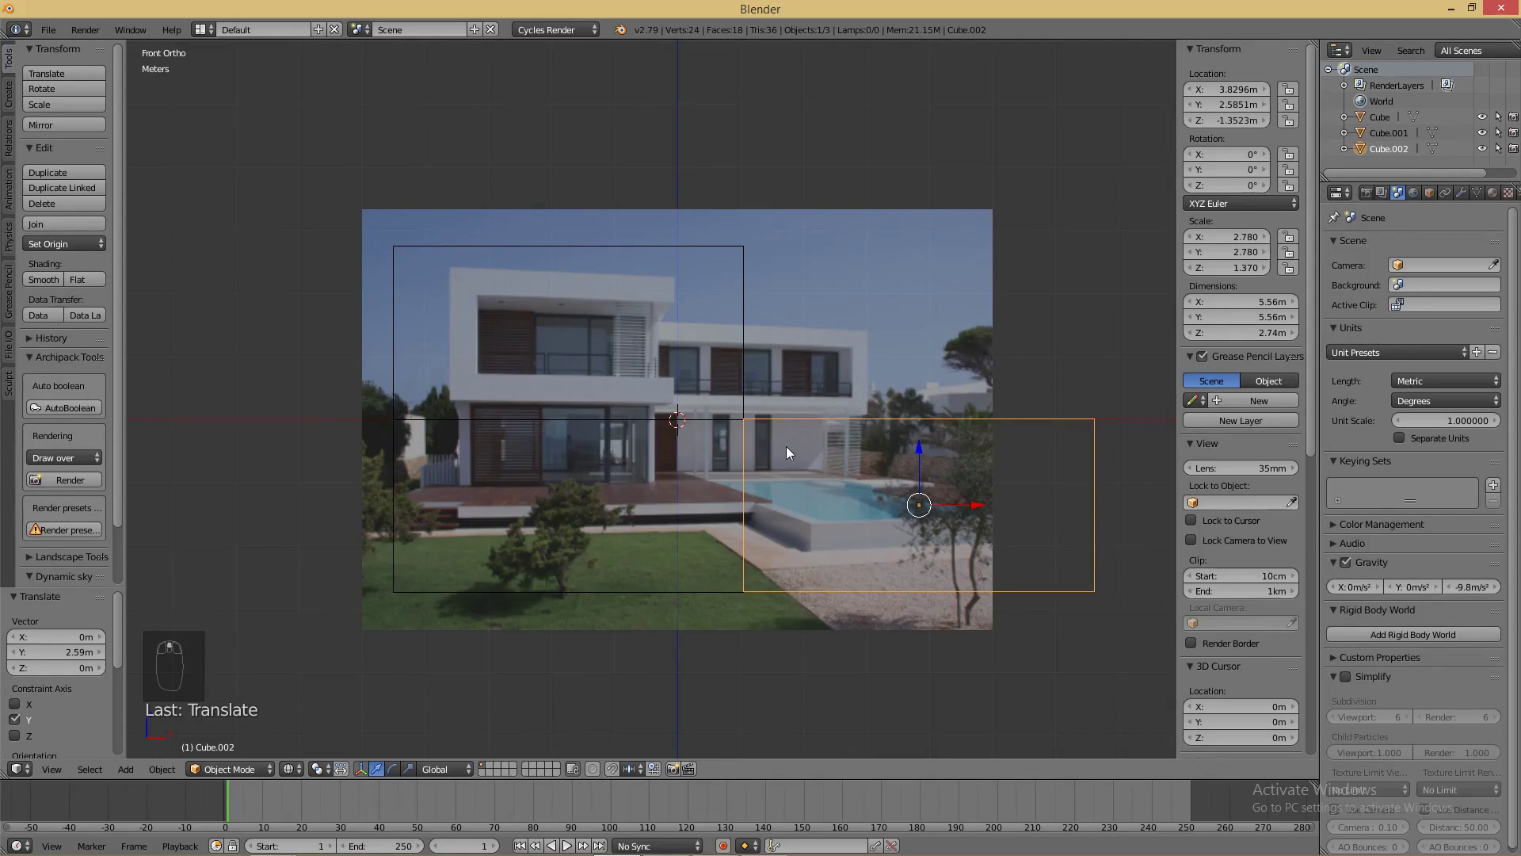
key(s)
key(x)
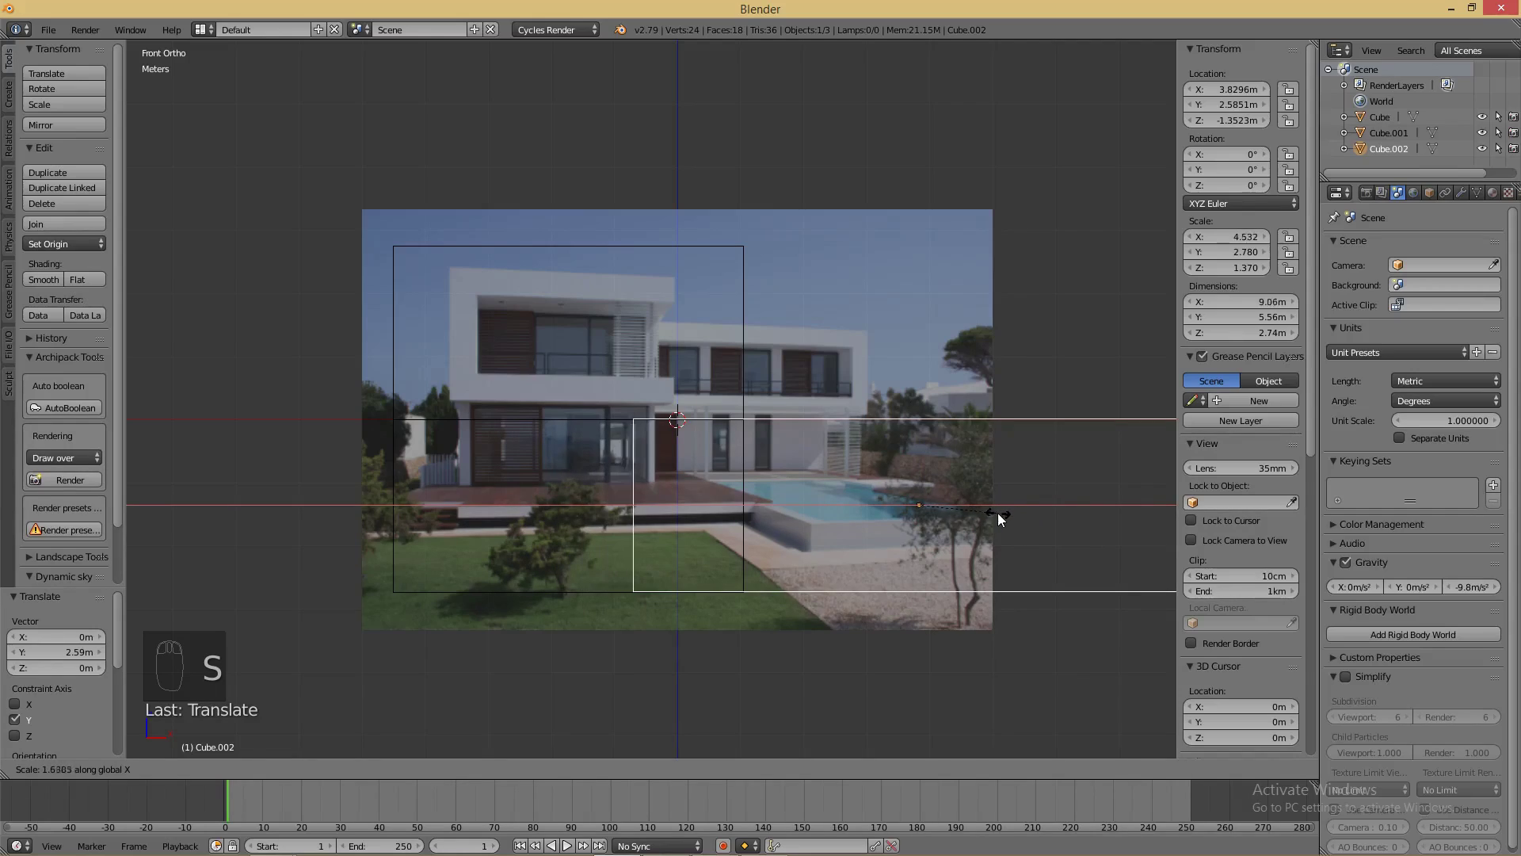
click(986, 511)
drag(966, 507, 1029, 506)
- Push the widened side block about 39 cm further back along Y
scroll(1005, 496, down, 3)
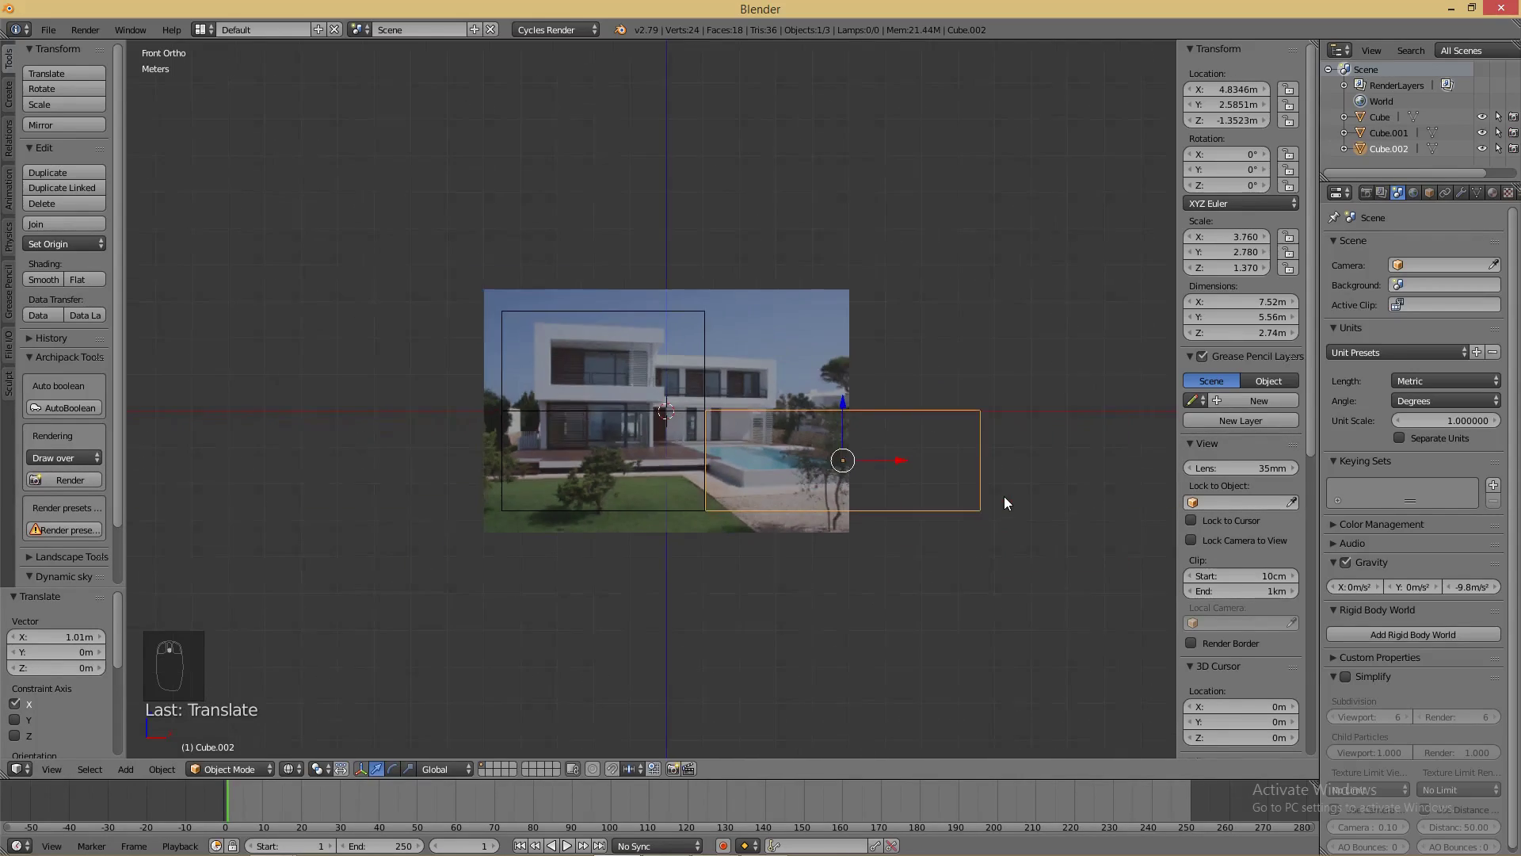
middle_drag(948, 405, 897, 481)
key(g)
key(y)
click(900, 463)
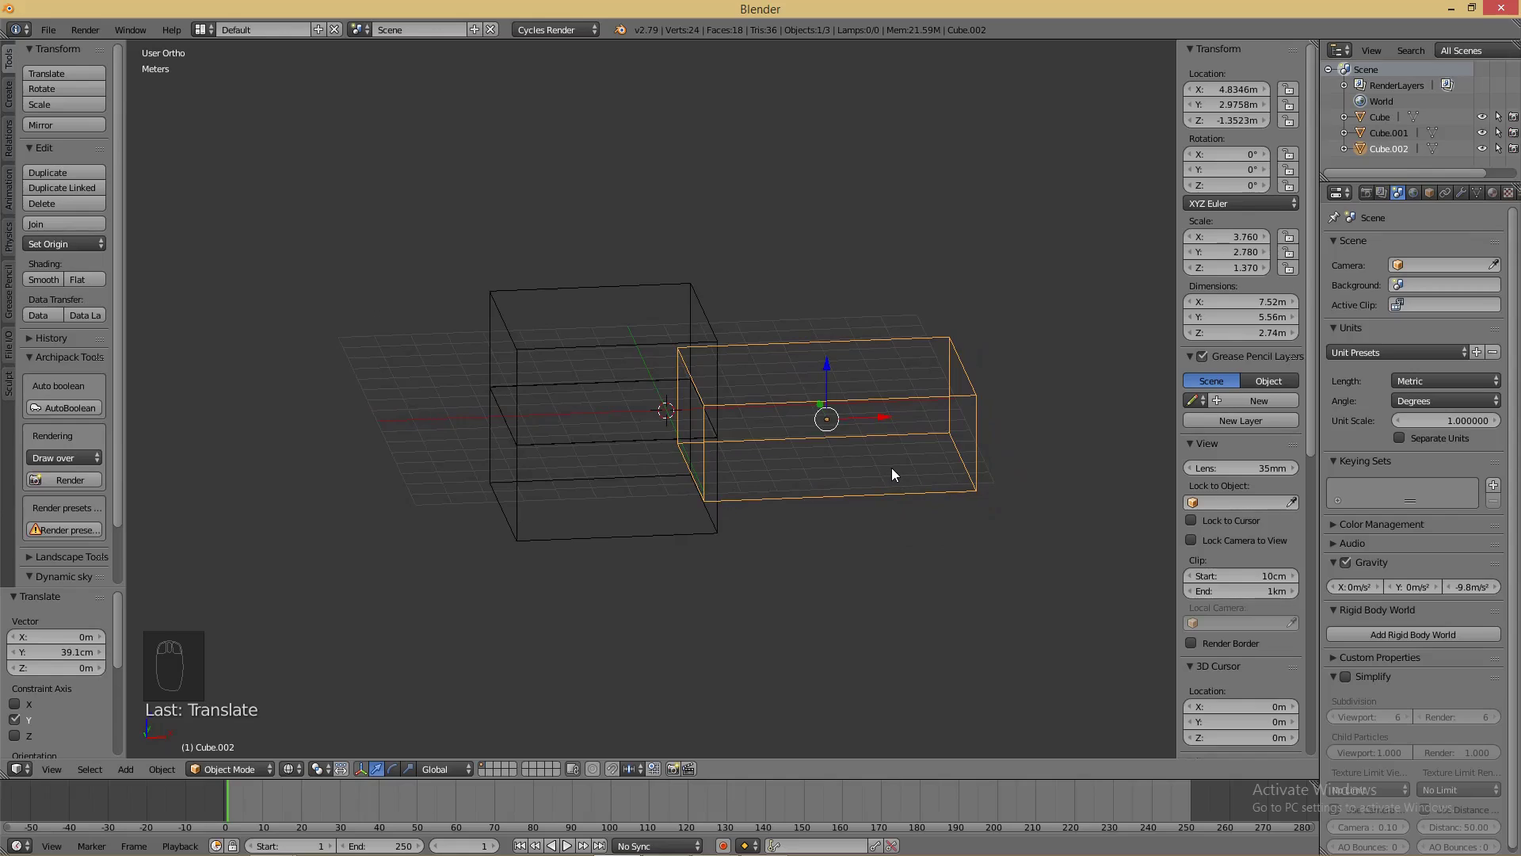
- Duplicate the side block about 2.76 m up along Z and switch the viewport to solid shading
key(KP_1)
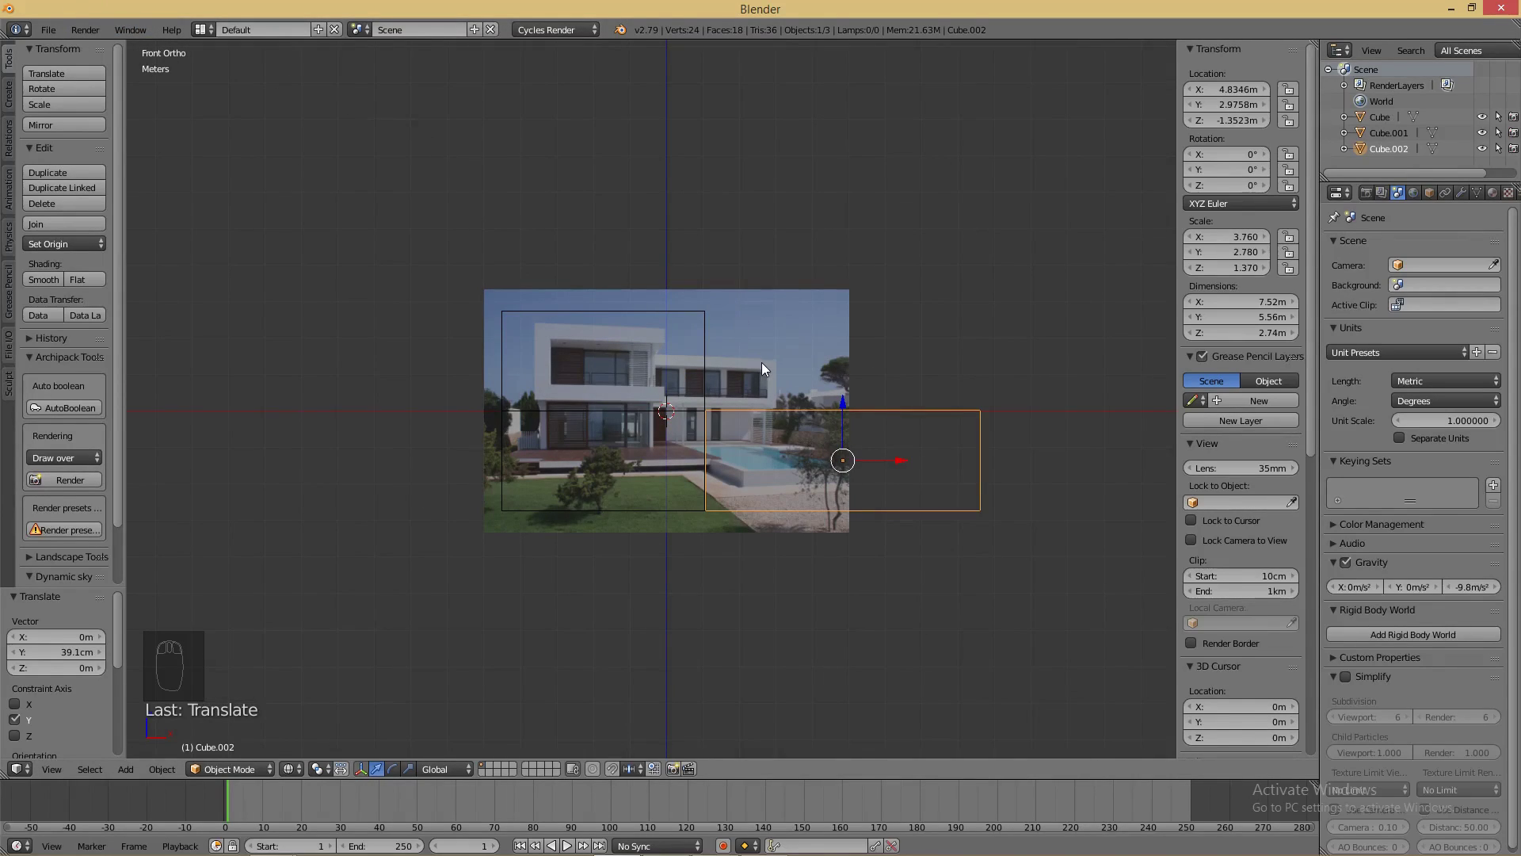
key(shift+d)
key(z)
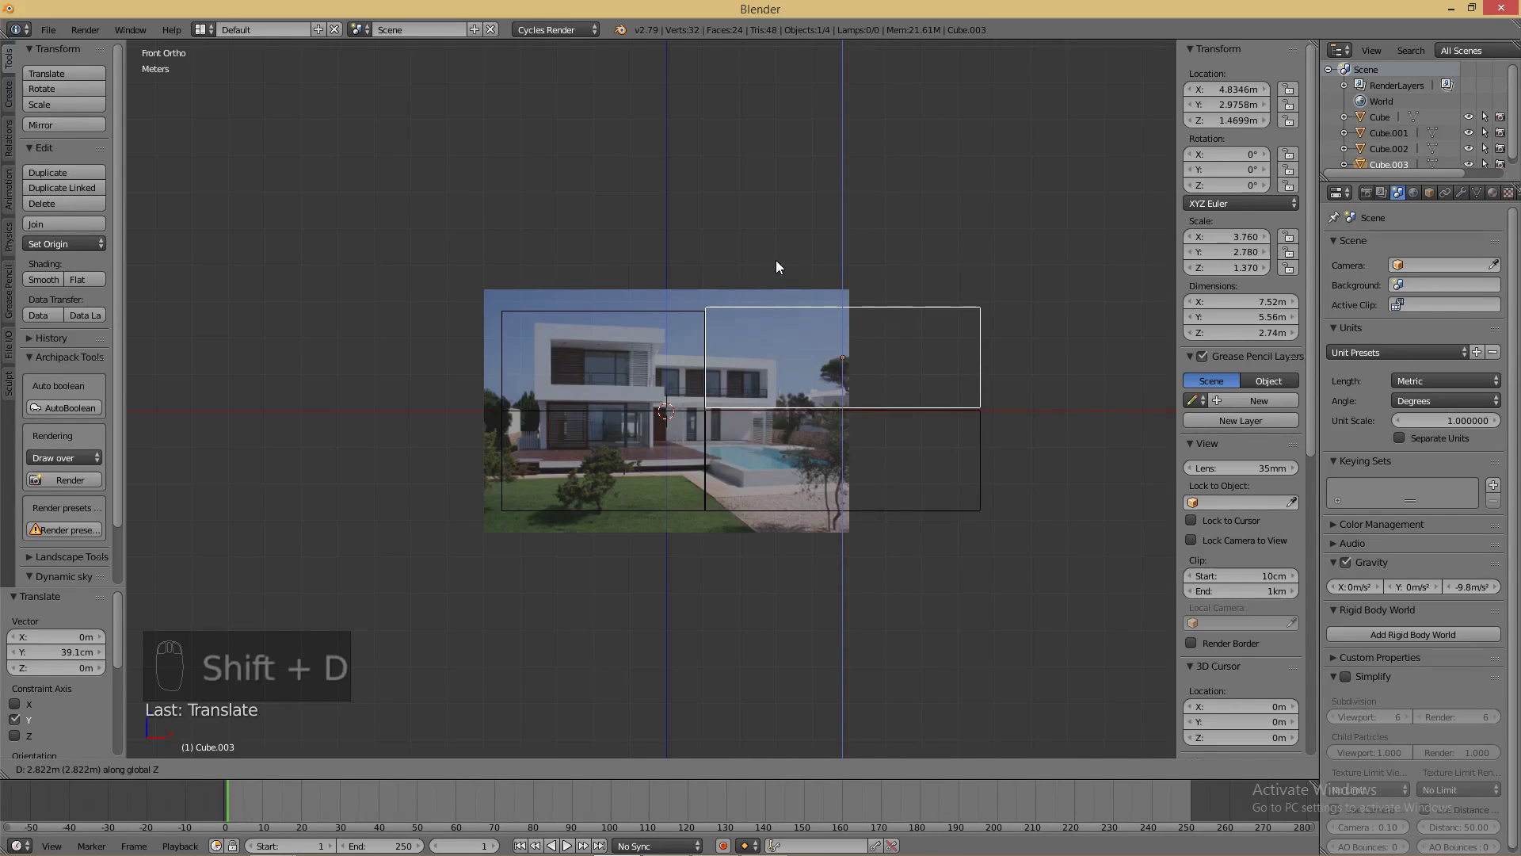
click(775, 263)
middle_drag(768, 306, 829, 344)
key(z)
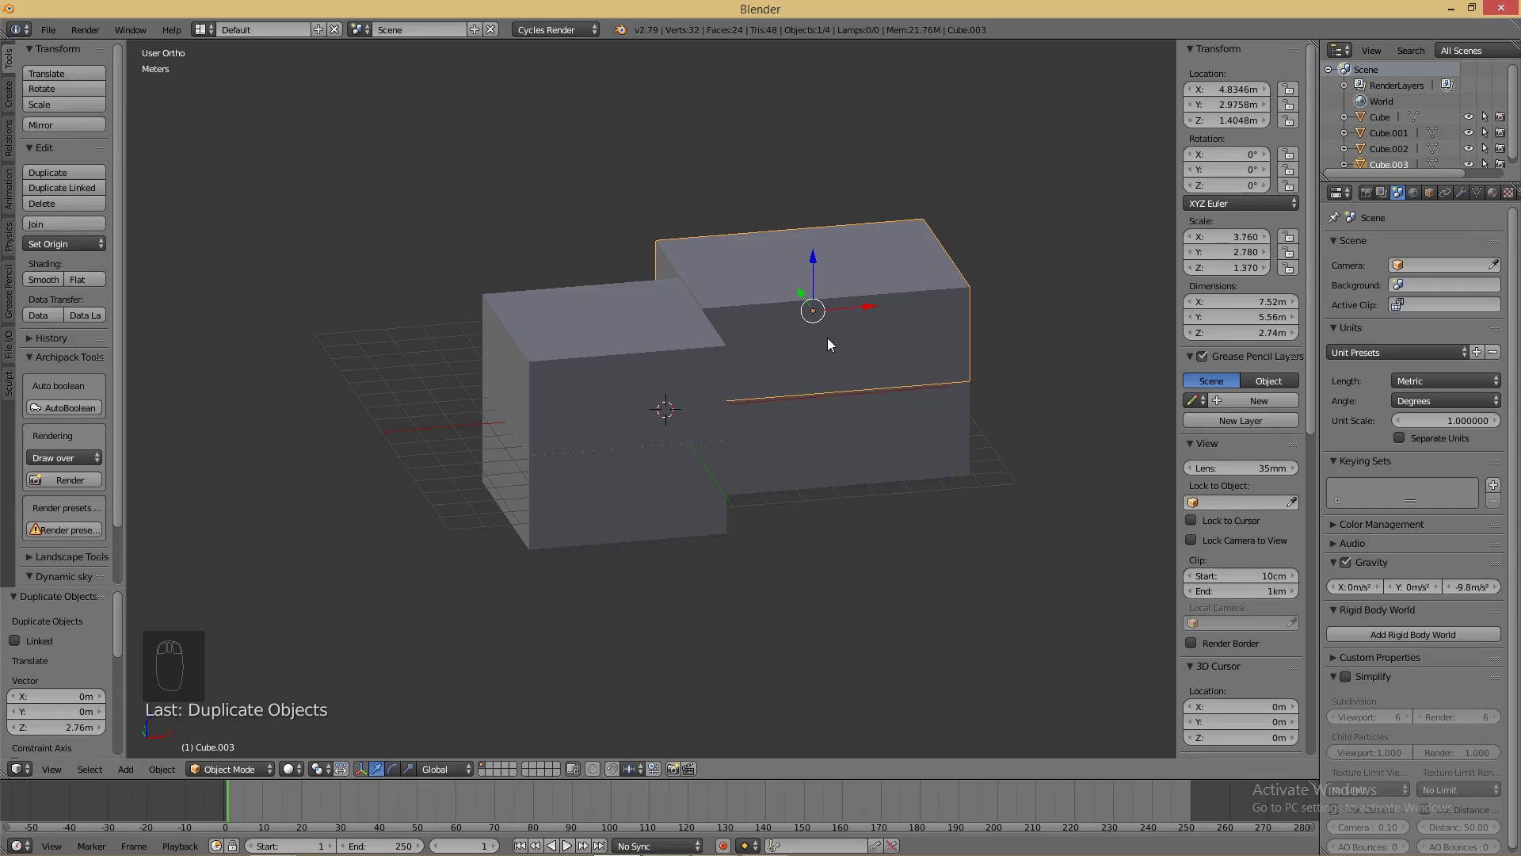
- Select both stacked side blocks and move them together about -4.3 cm along X against the main blocks
key(KP_1)
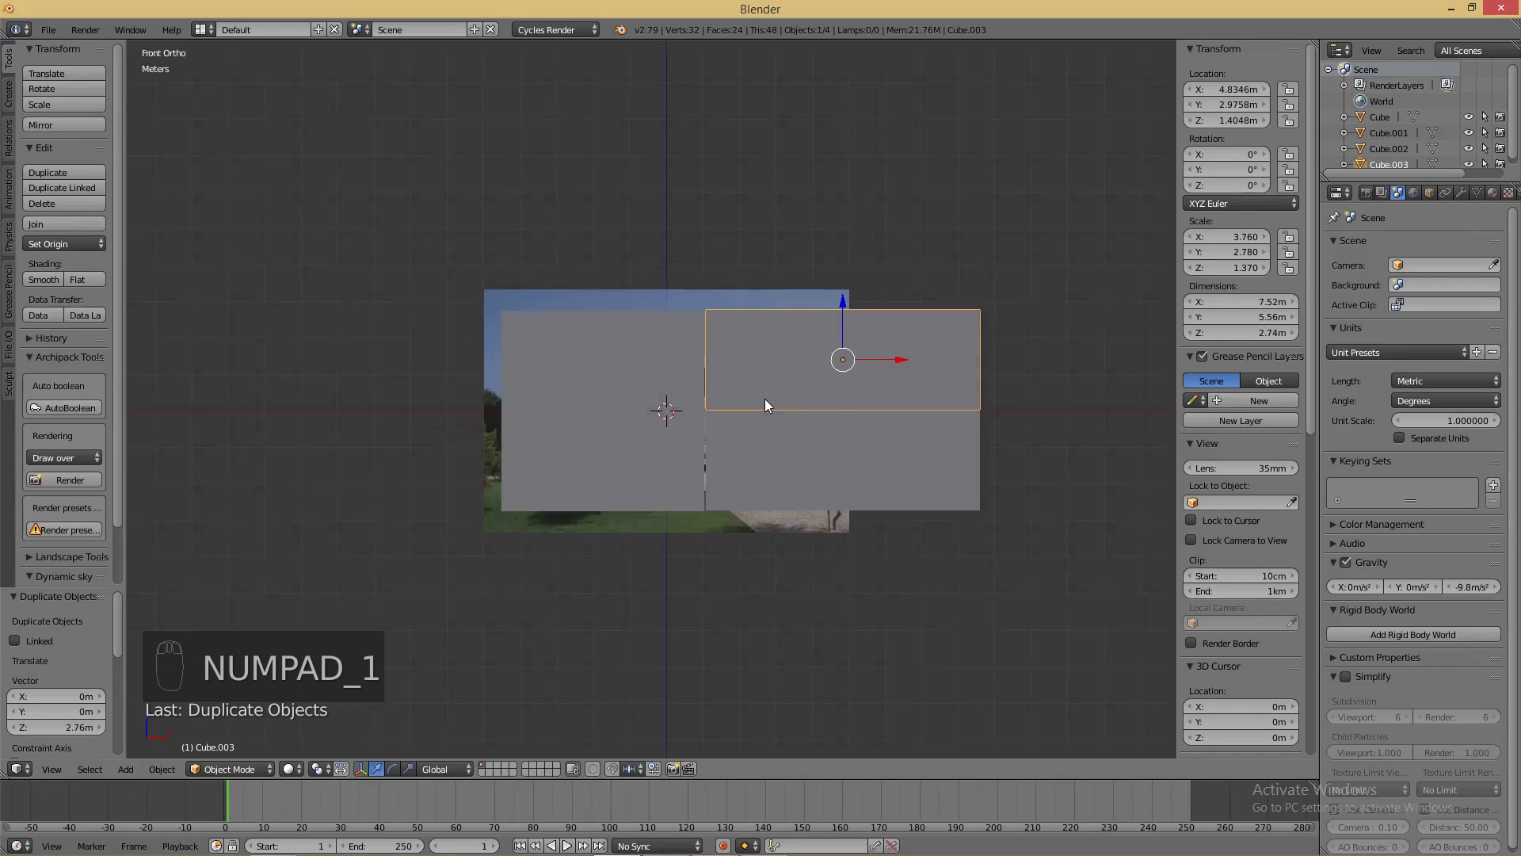
right_click(786, 432)
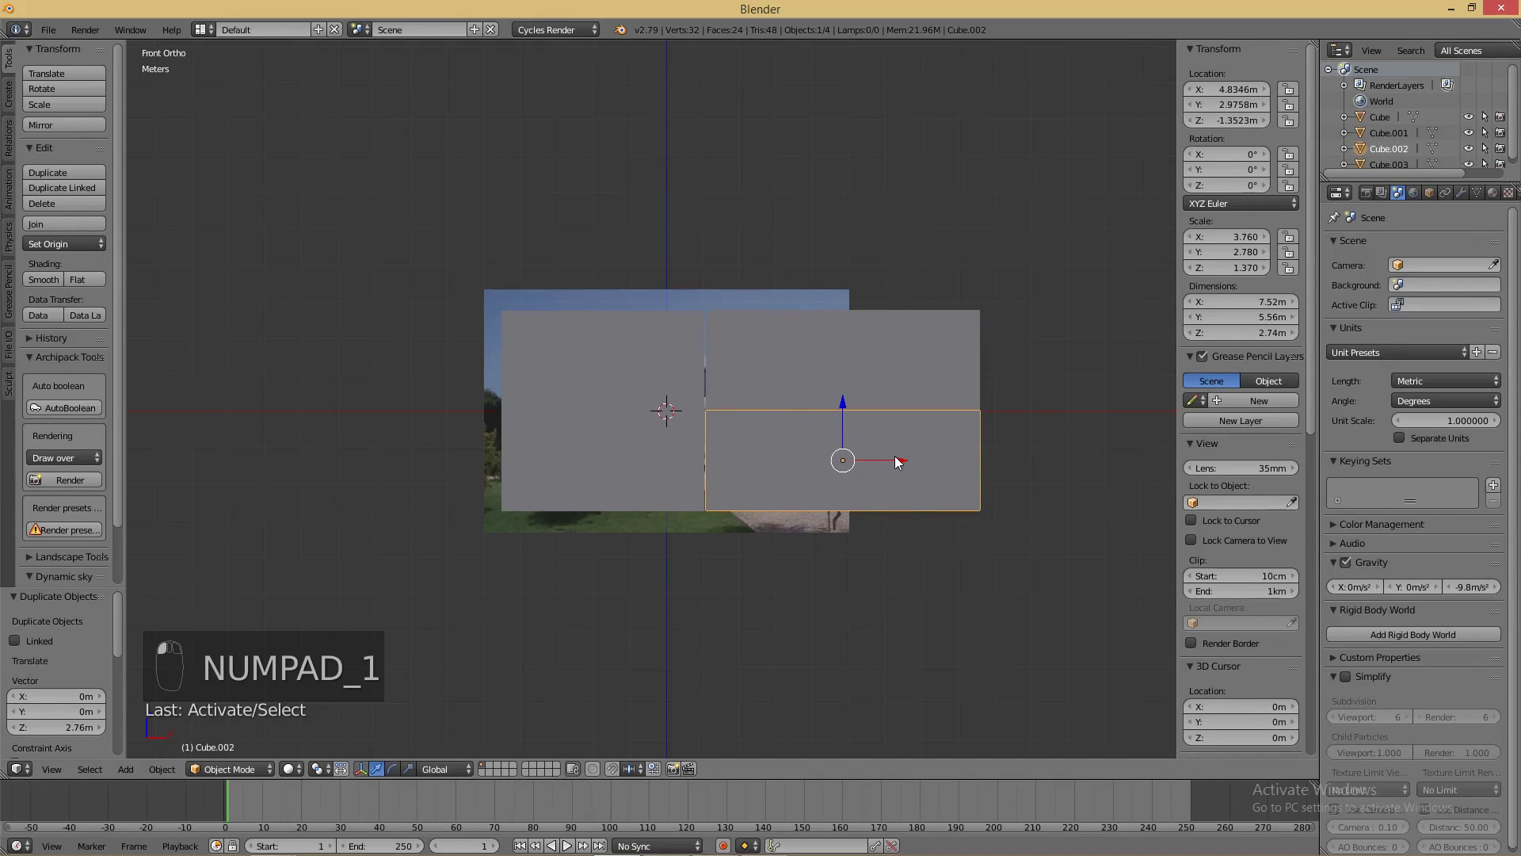
shift+right_click(867, 403)
drag(898, 410, 896, 409)
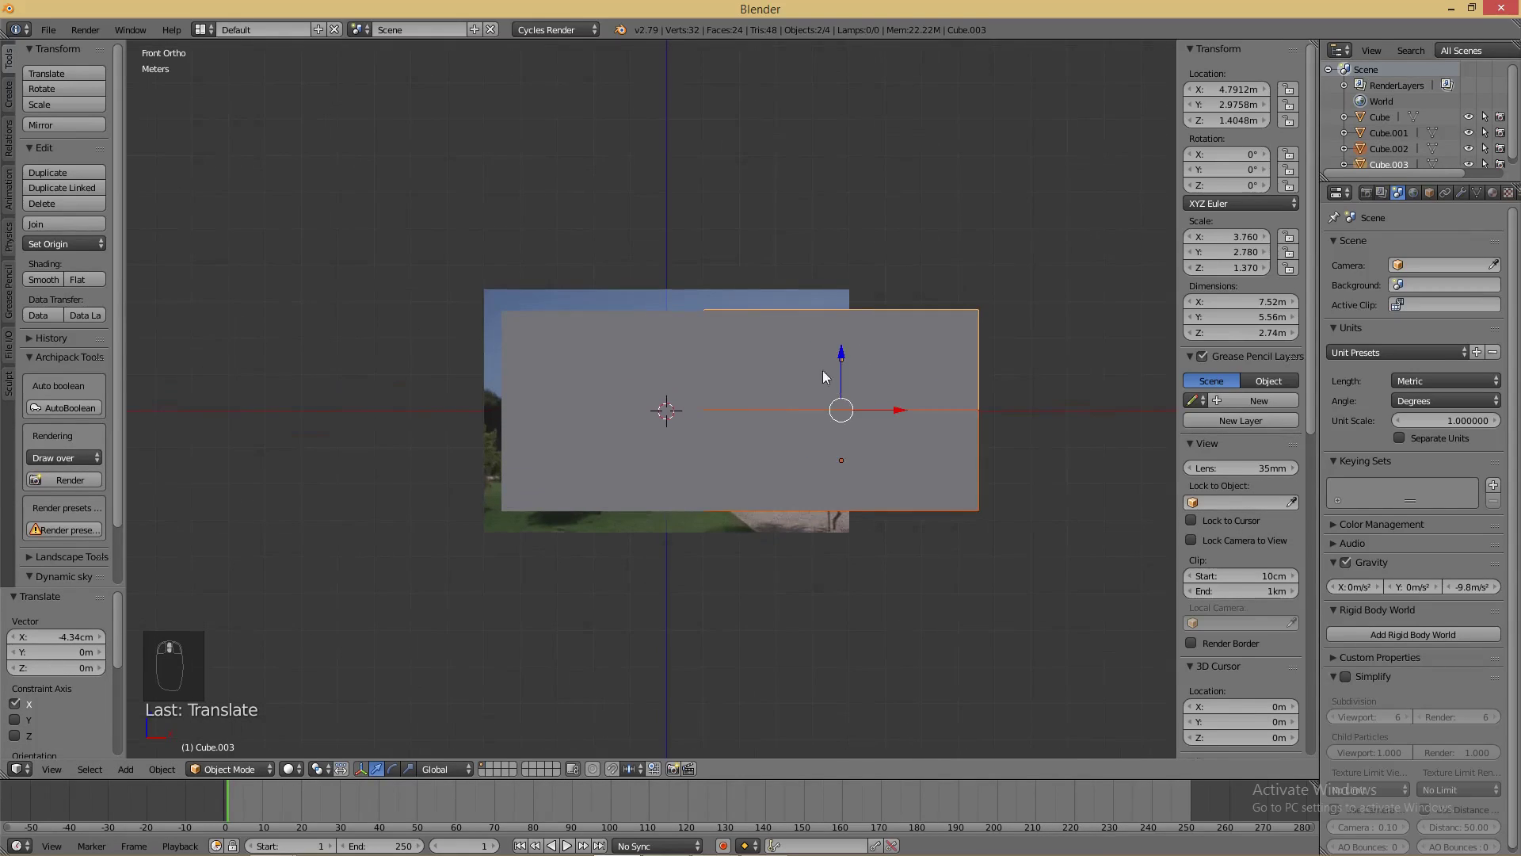
- Examine the four-block massing from above and from both sides, checking where the main and side blocks meet
middle_drag(791, 370, 793, 437)
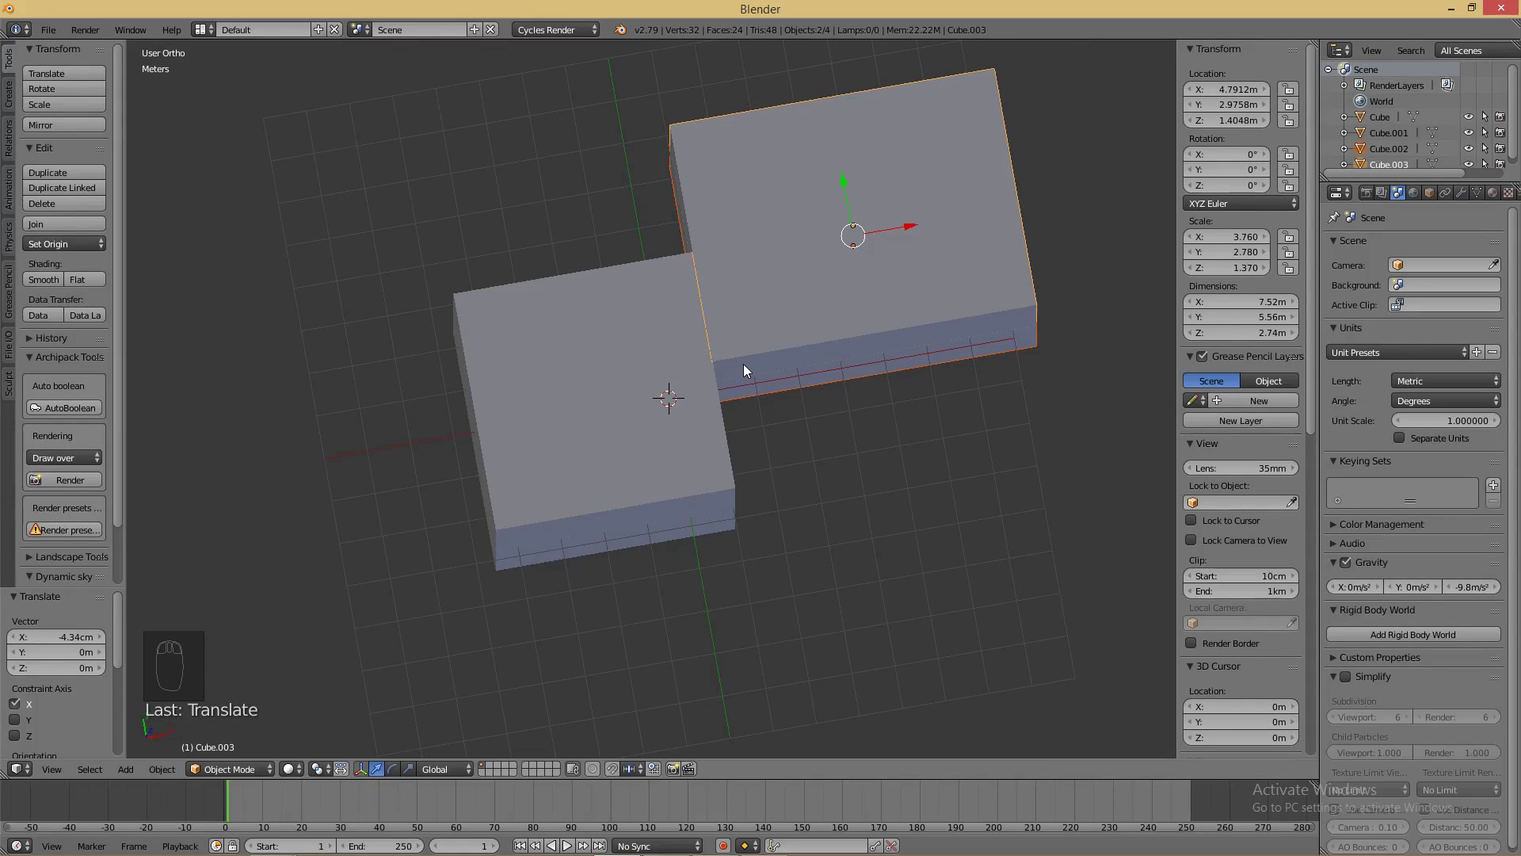
scroll(743, 364, up, 3)
scroll(744, 364, down, 3)
mouse_move(744, 363)
middle_down()
mouse_move(724, 263)
mouse_move(735, 344)
mouse_move(750, 342)
middle_up()
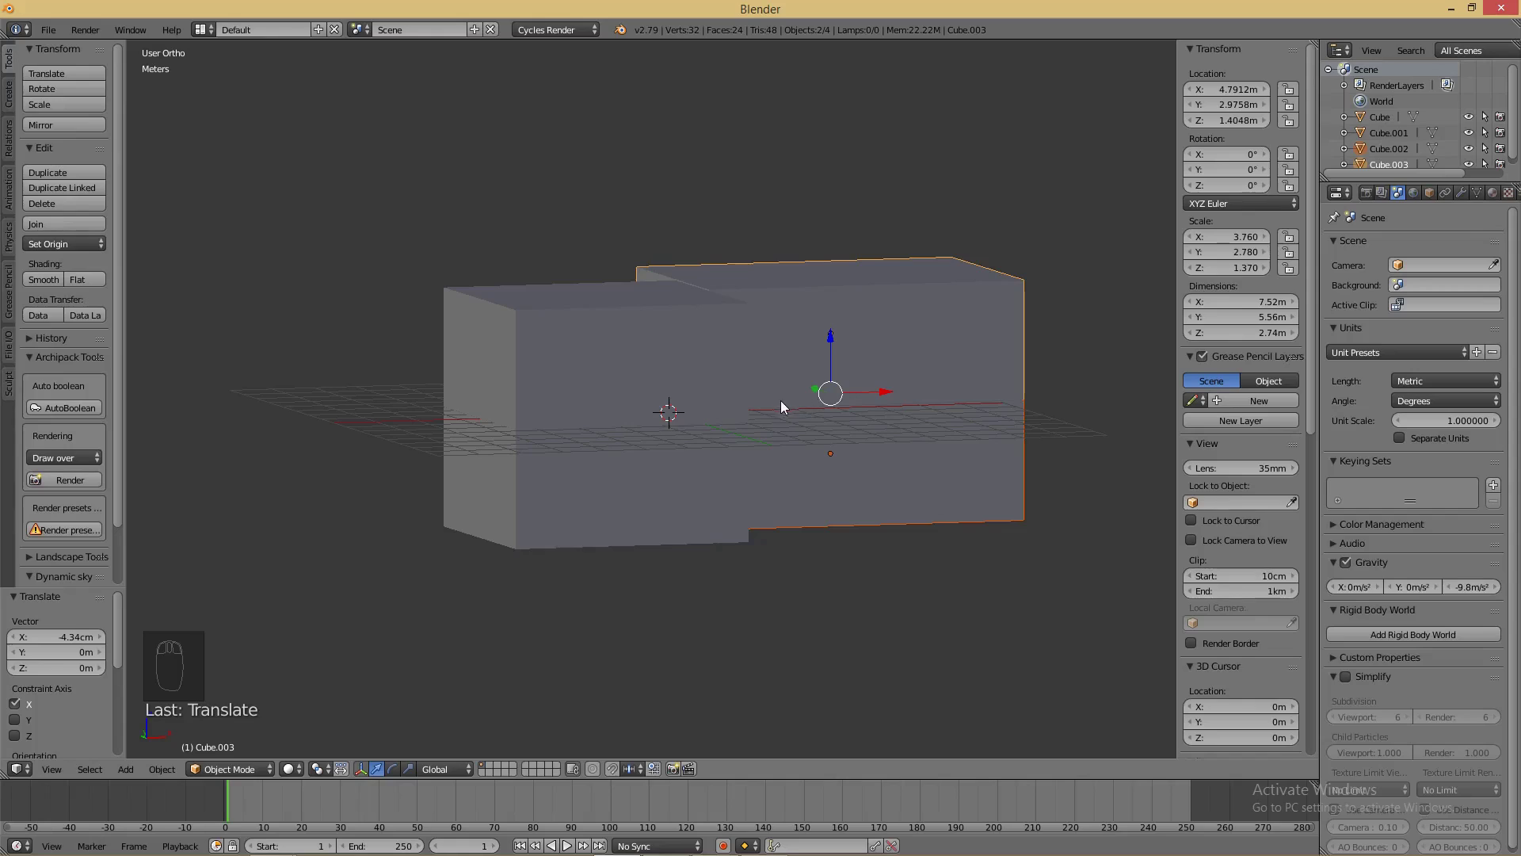
scroll(836, 419, down, 4)
middle_drag(839, 420, 783, 452)
scroll(774, 438, up, 4)
- Select the ground-floor main block and compare it in wireframe with the reference house in the front view
click(586, 554)
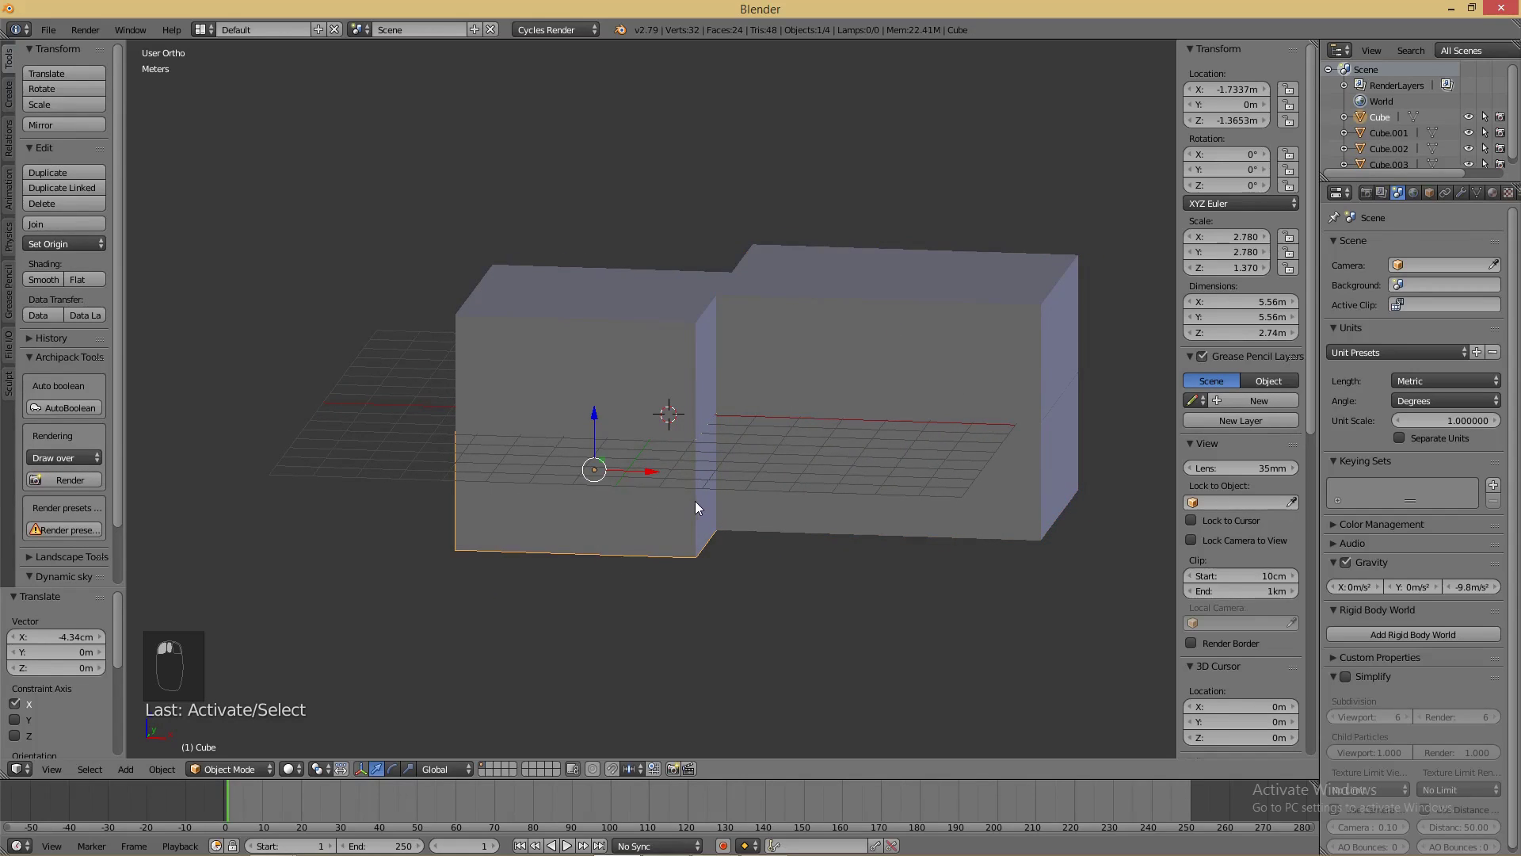
key(z)
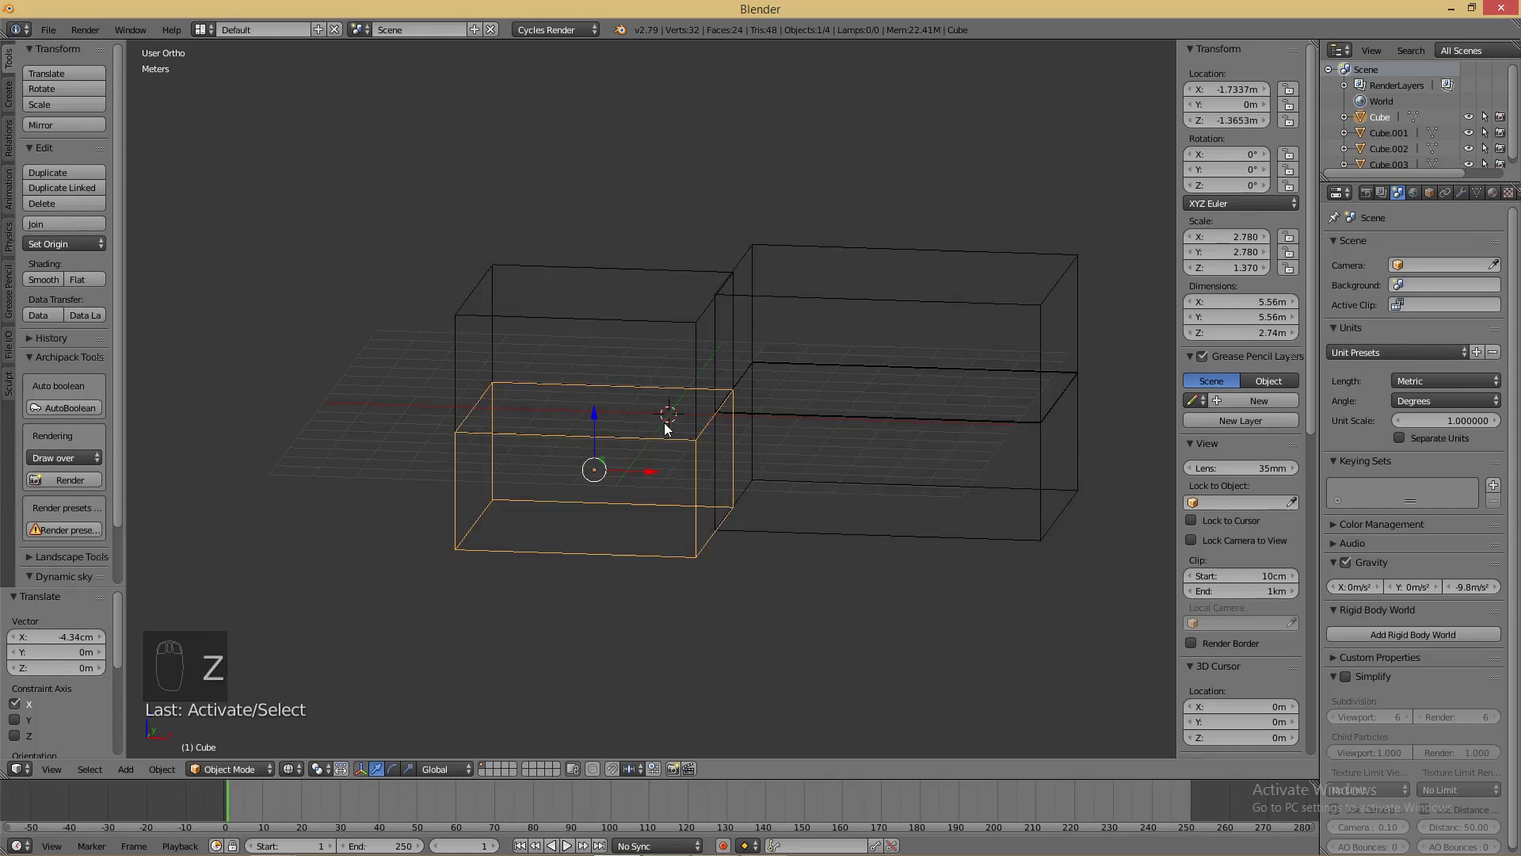
key(KP_1)
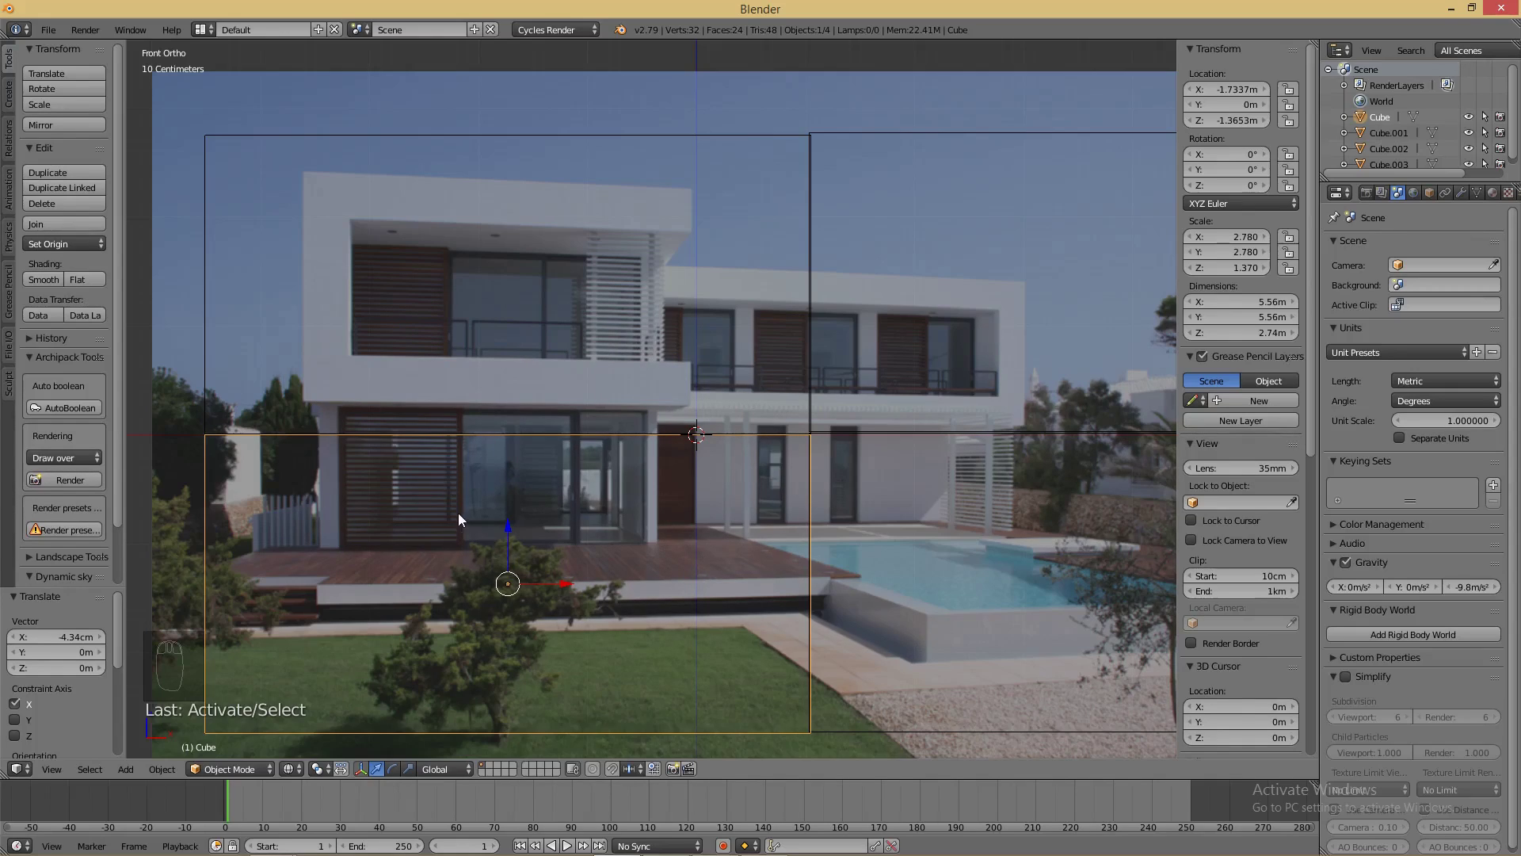
scroll(459, 515, down, 2)
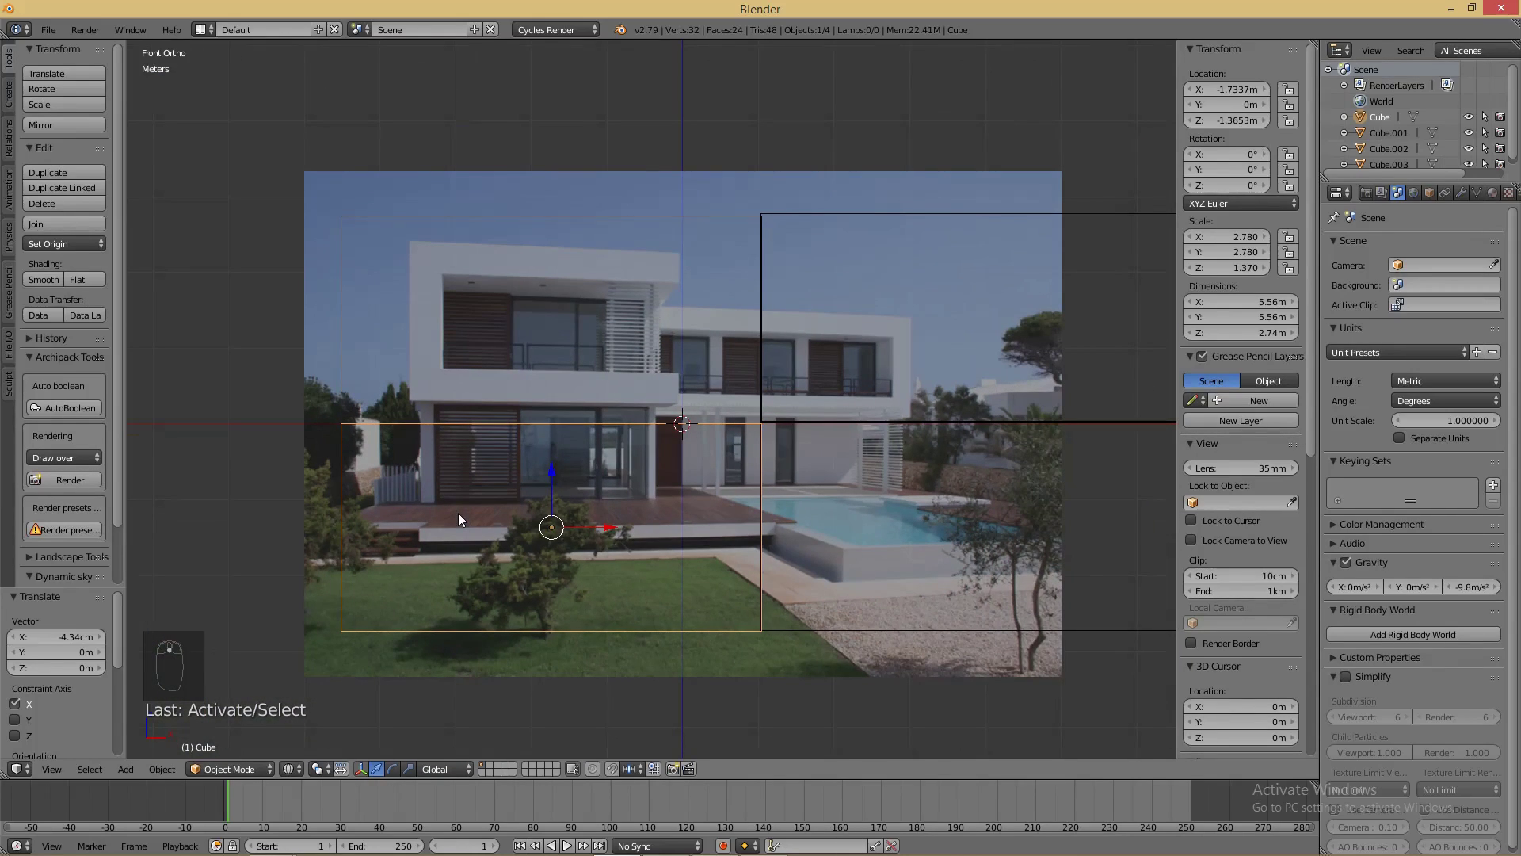
scroll(594, 497, up, 2)
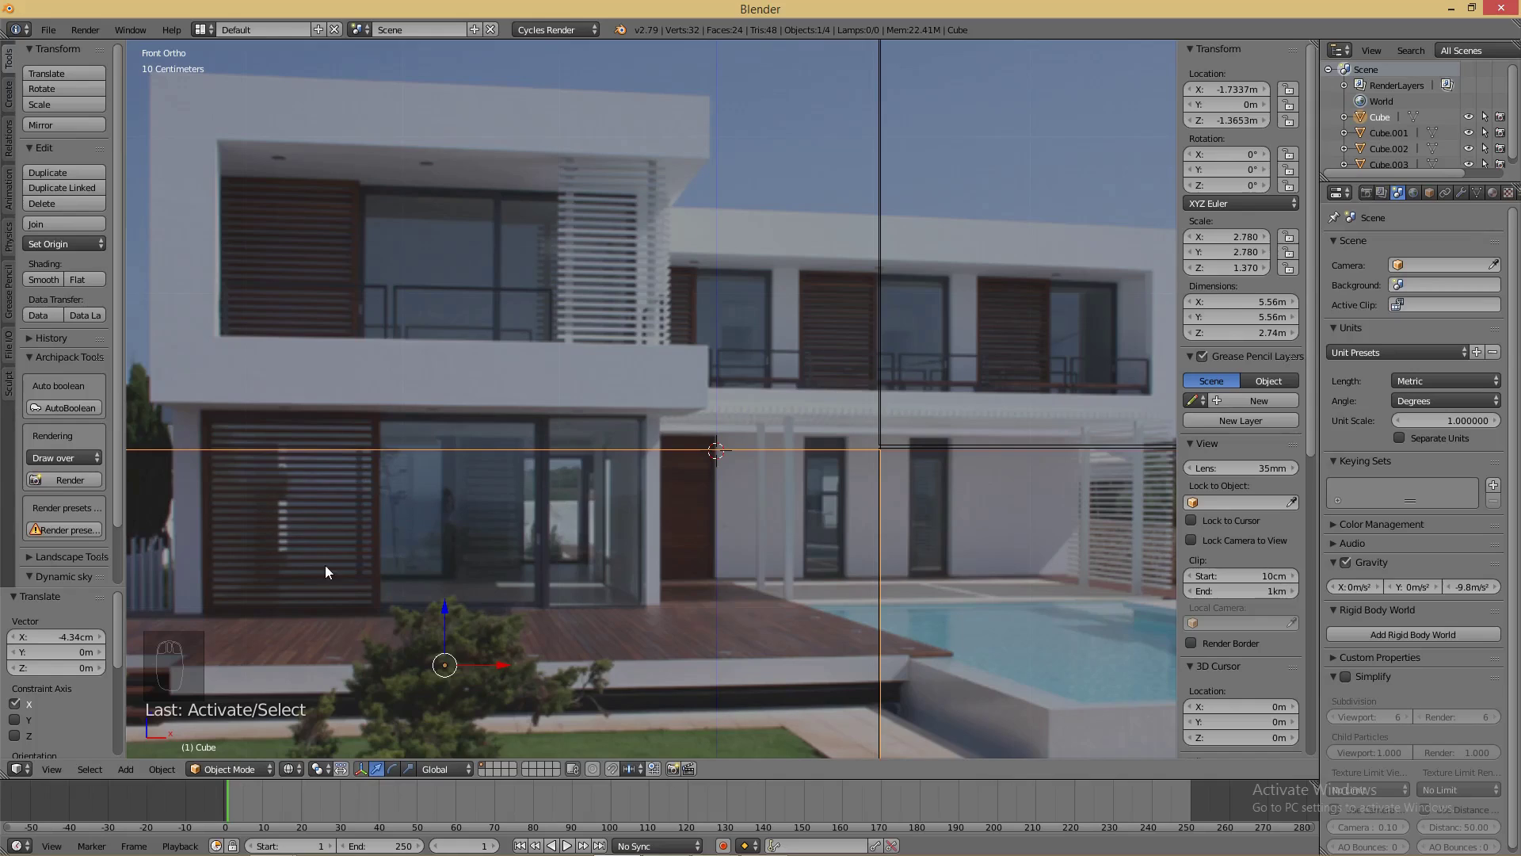
scroll(333, 547, down, 3)
- Return to solid shading and open the ground-floor main block in Edit Mode with face selection
key(z)
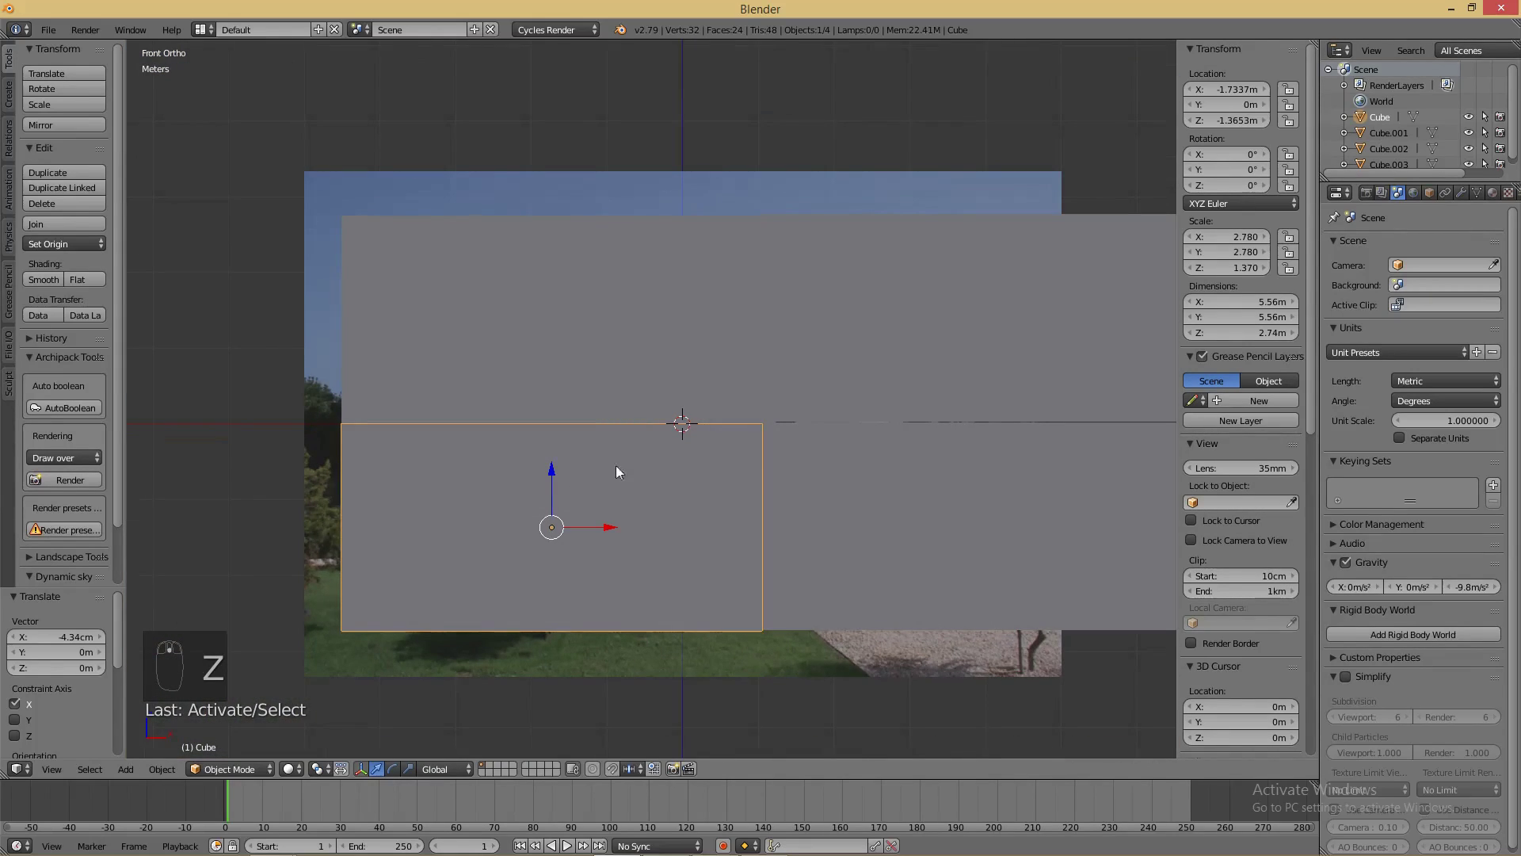
key(Tab)
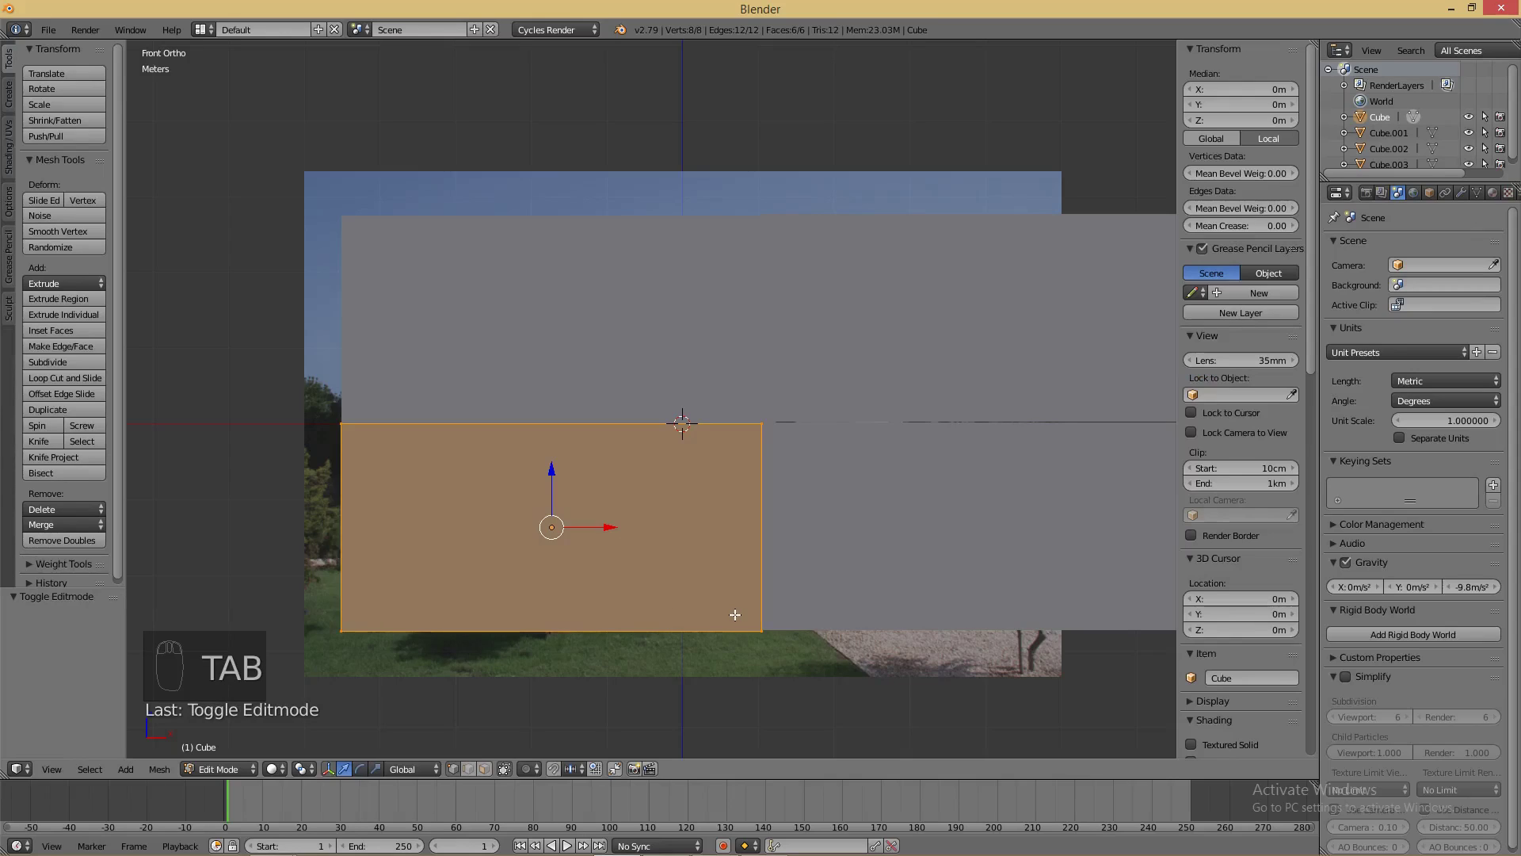
key(ctrl+Tab)
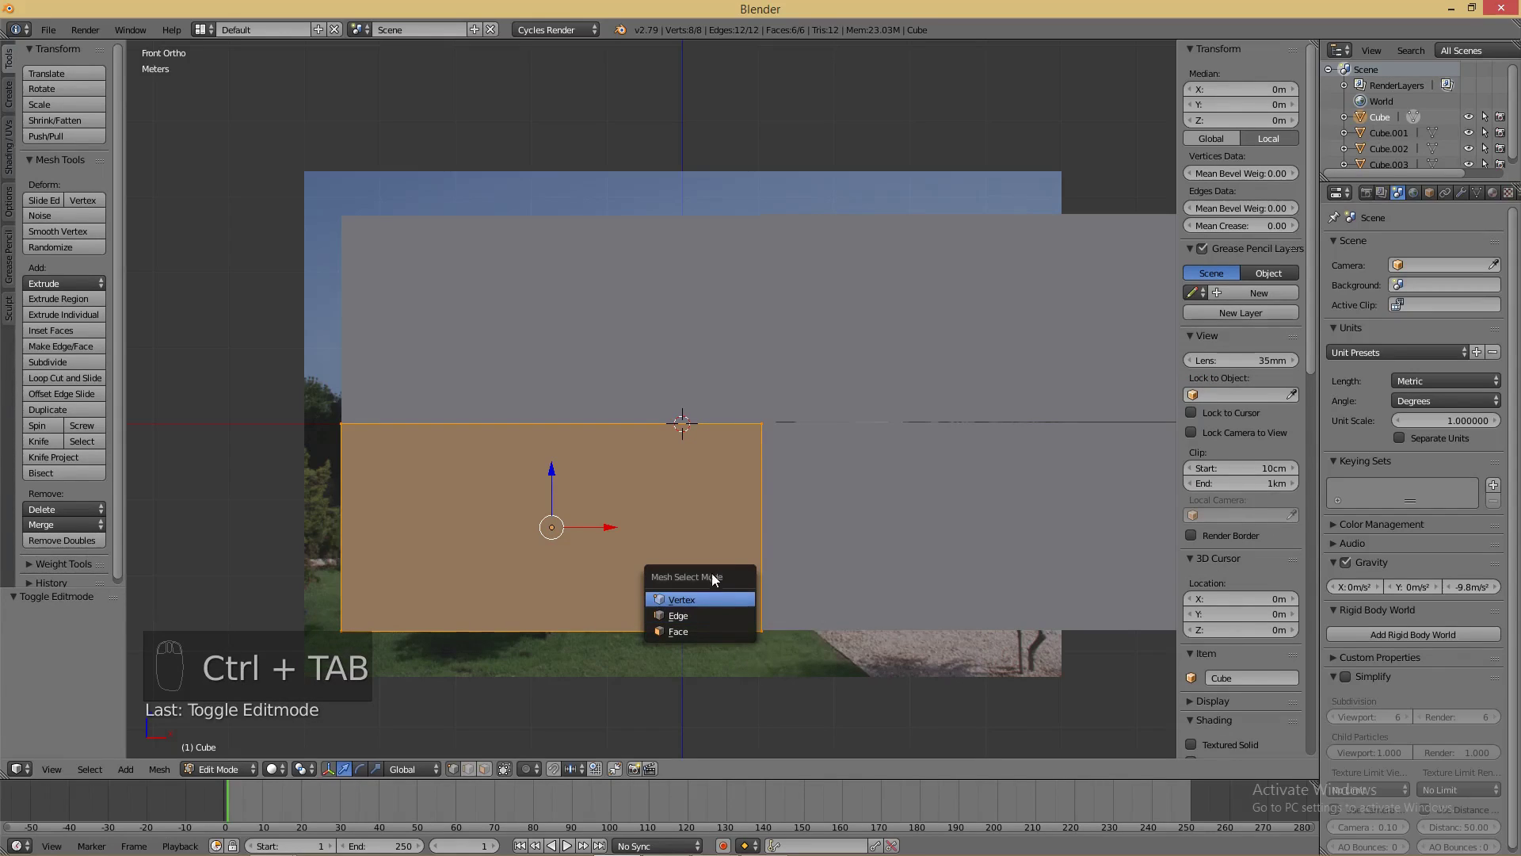
click(708, 634)
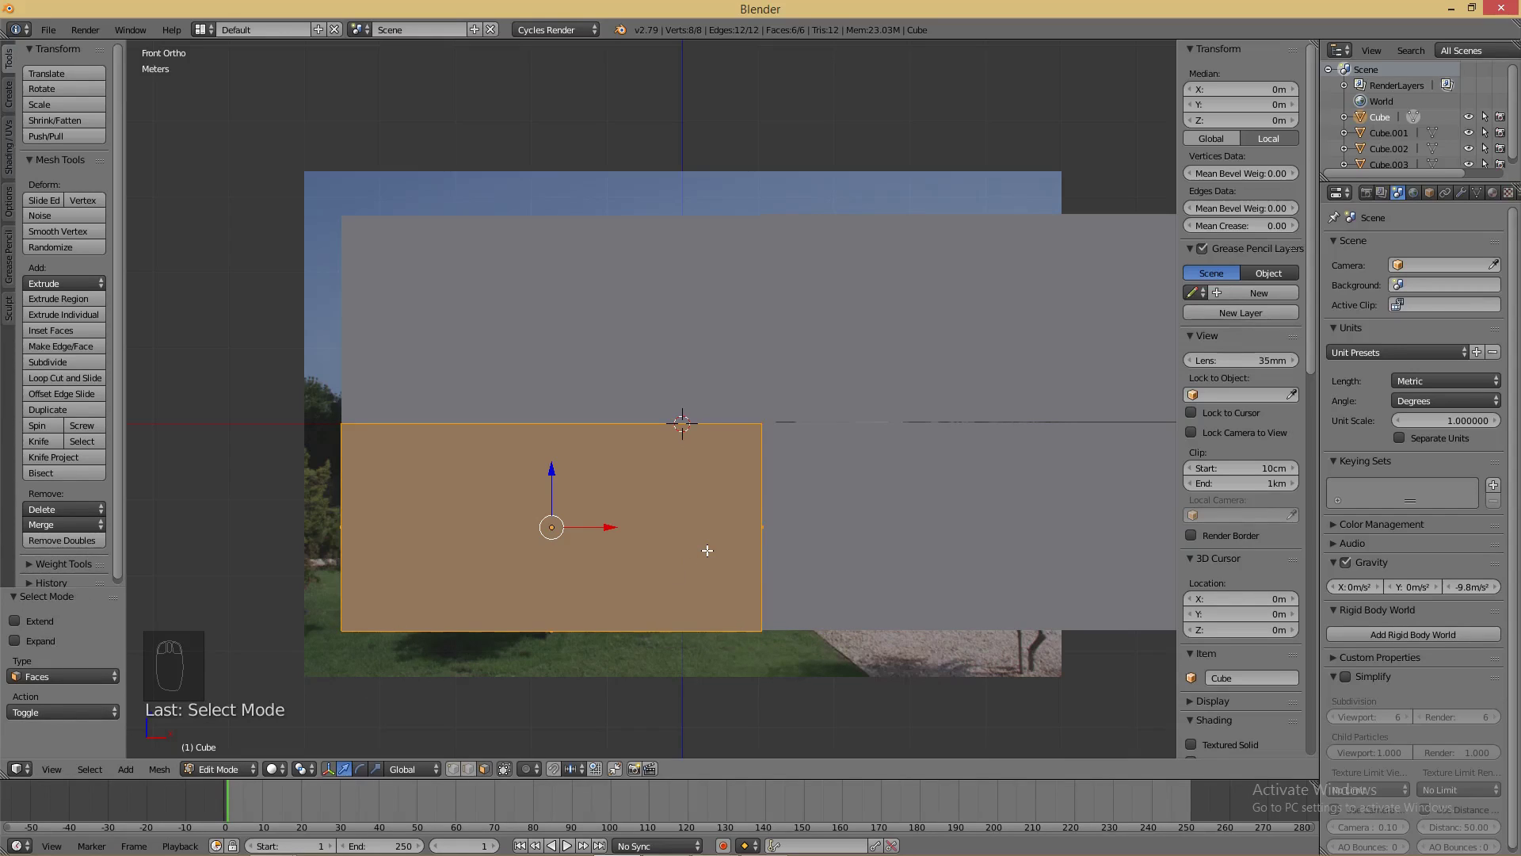
key(i)
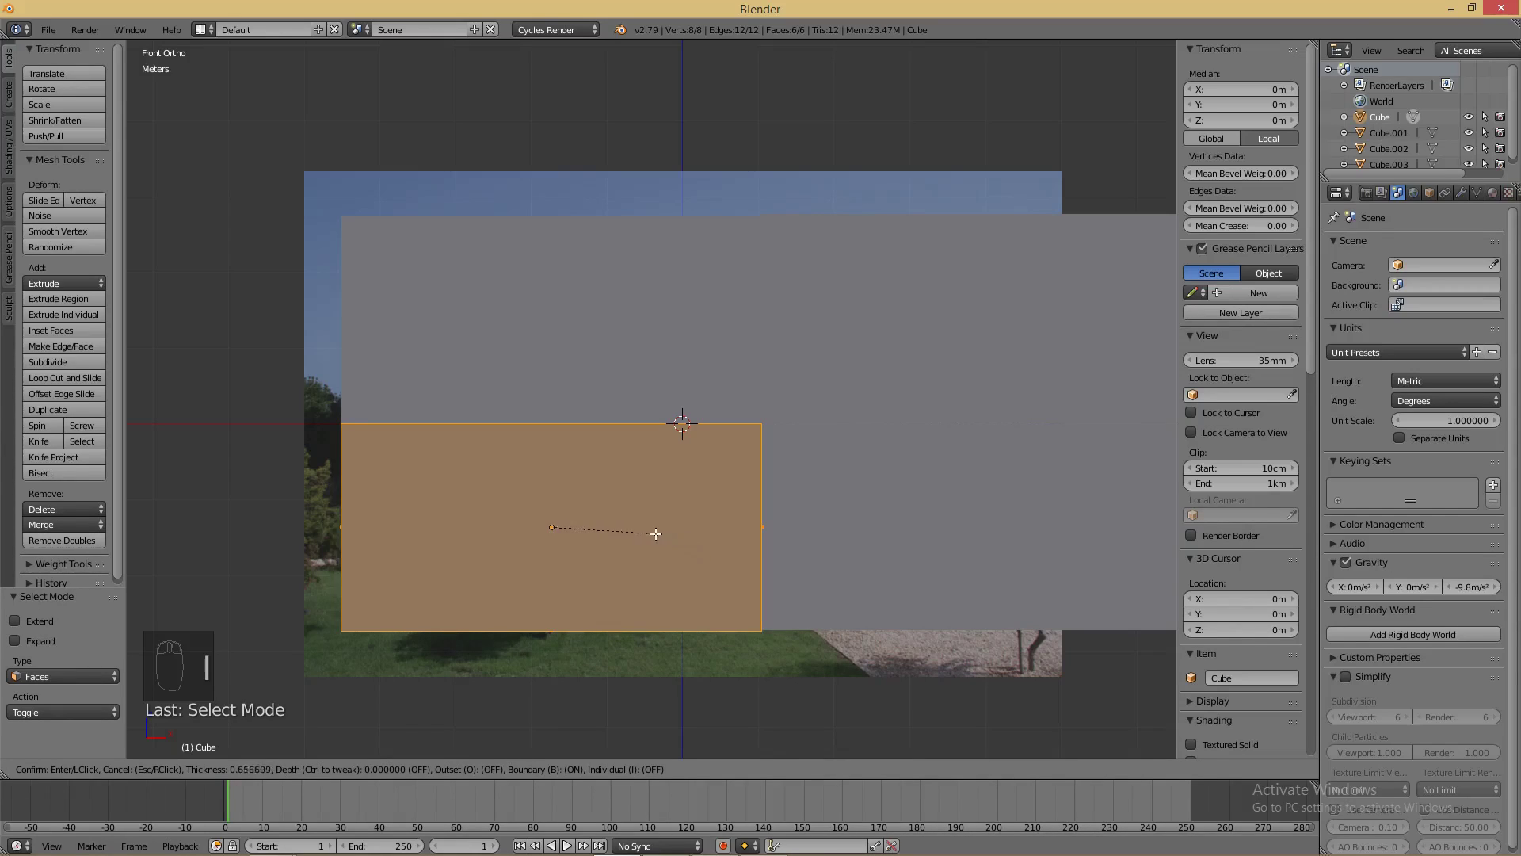
key(Escape)
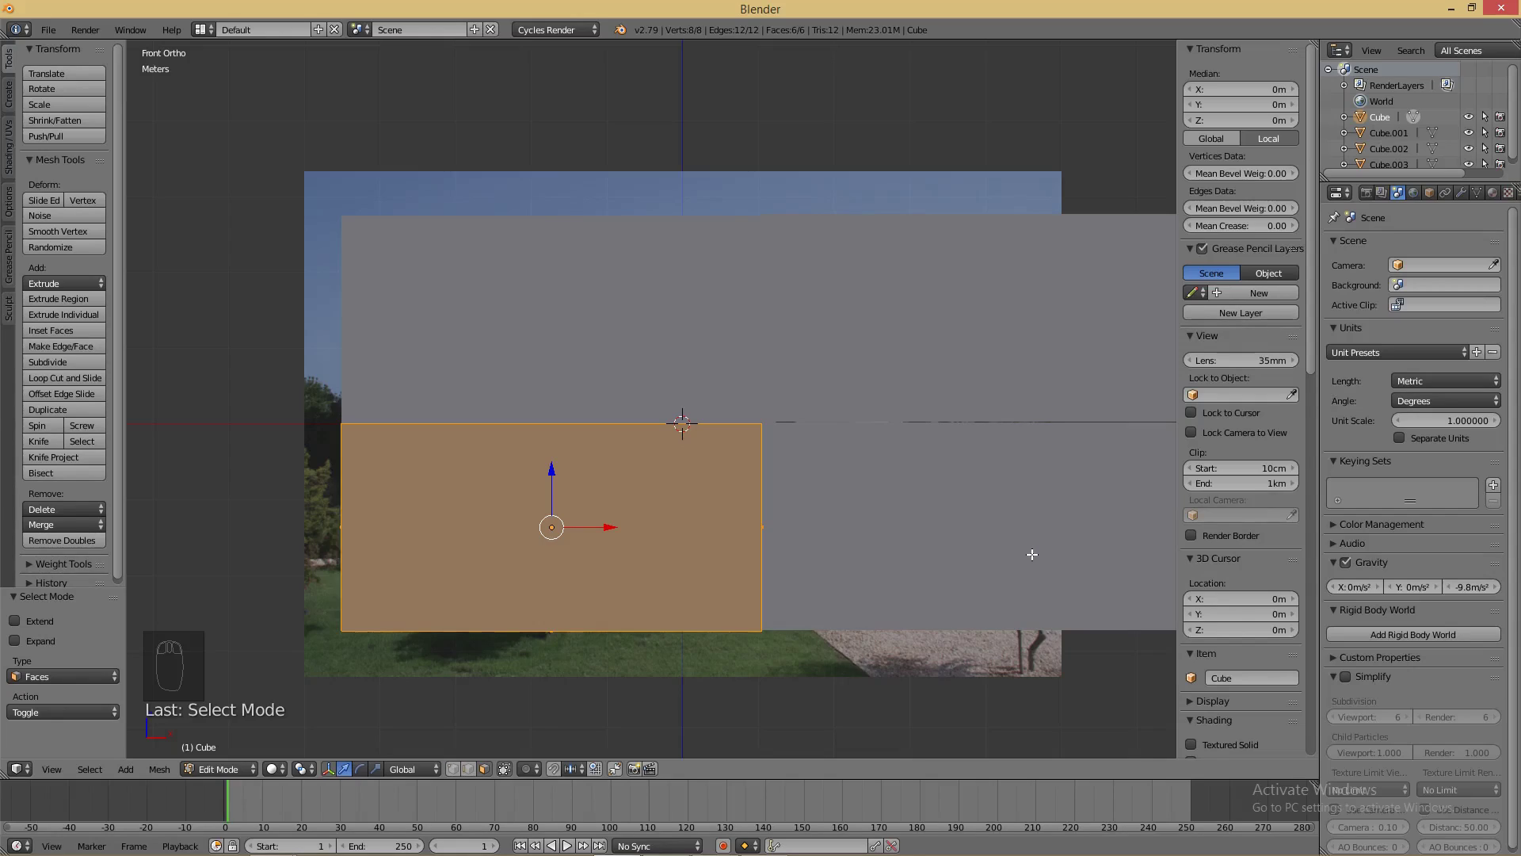
key(ctrl+z)
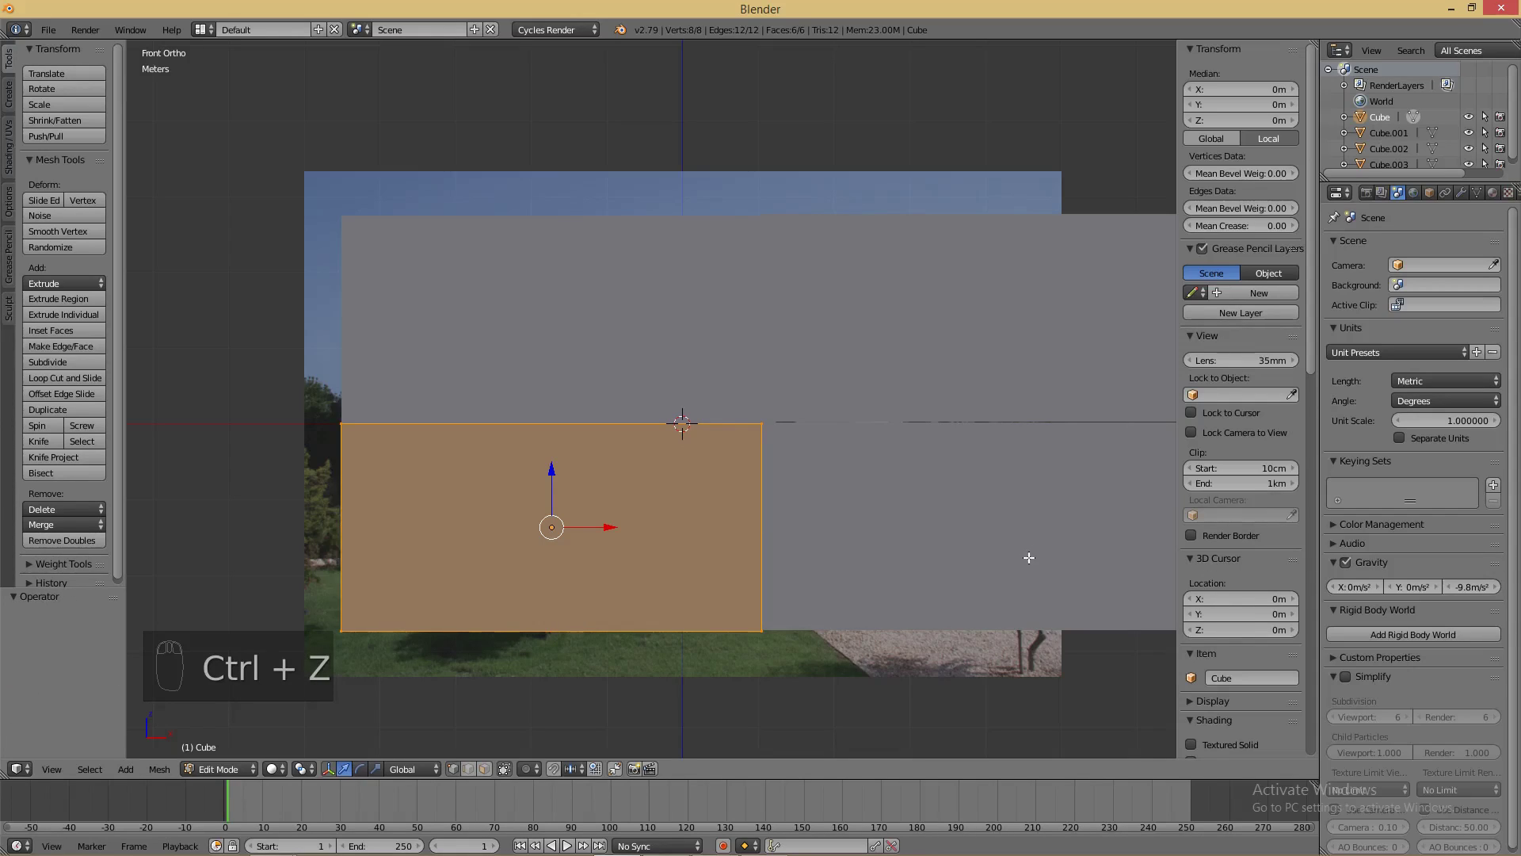
key(a)
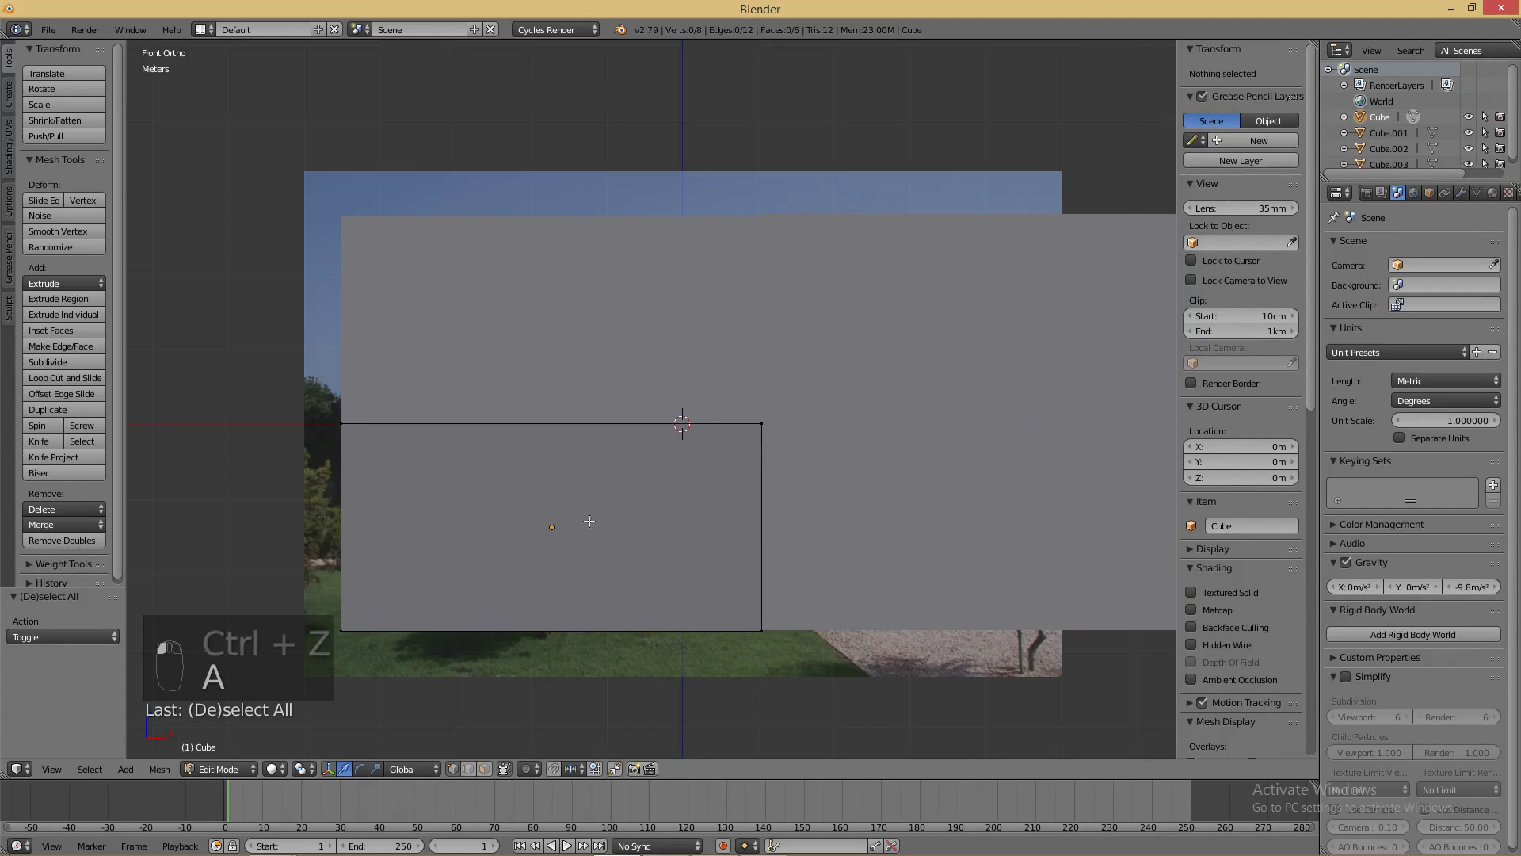
scroll(638, 550, down, 3)
key(ctrl+z)
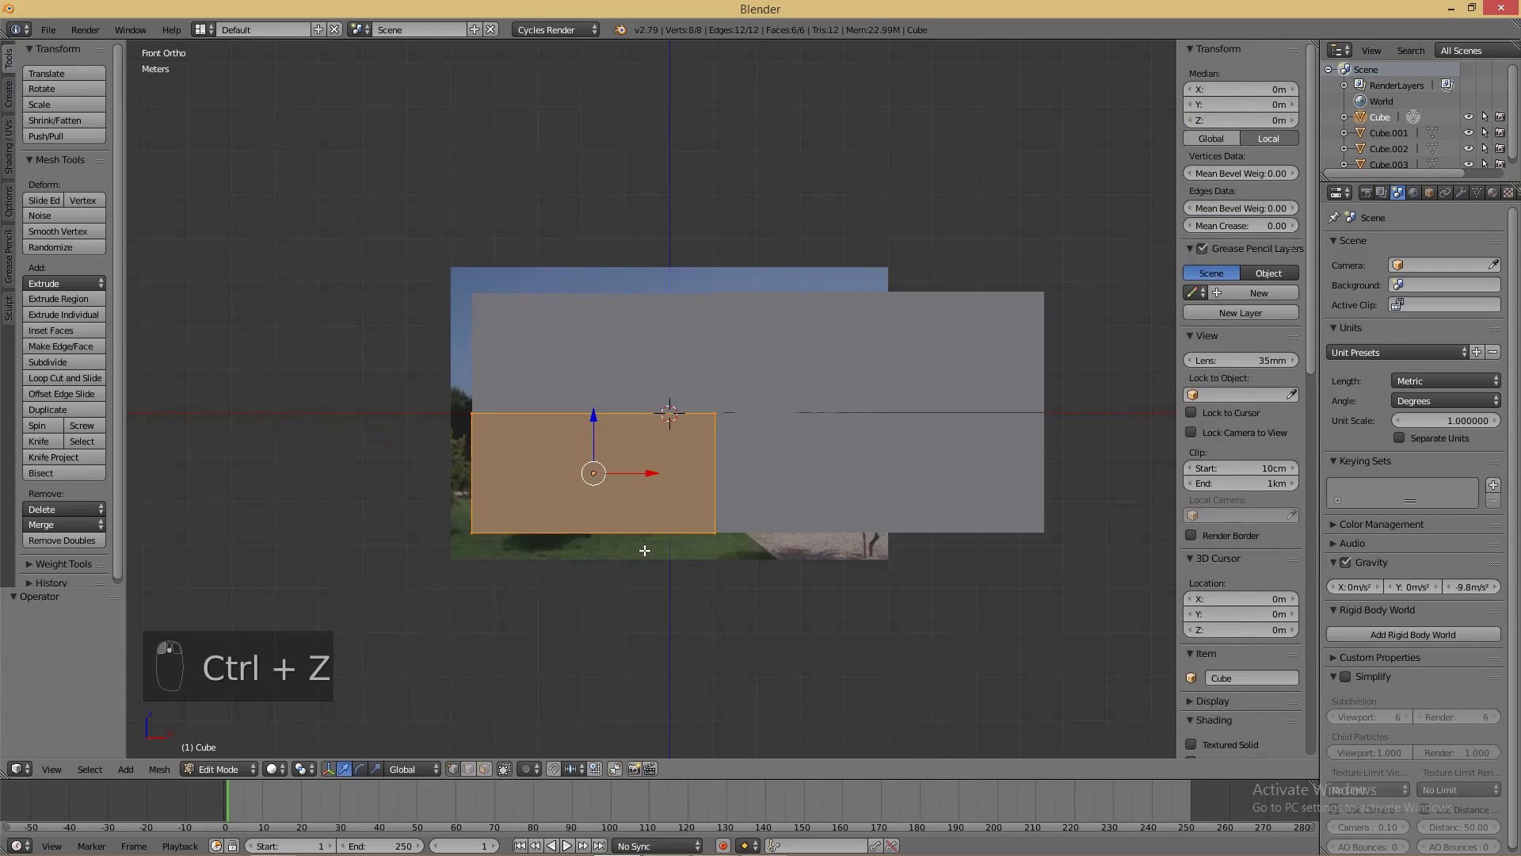
- Set the mesh selection mode to faces and select only the front face of the ground-floor main block
scroll(645, 550, up, 3)
key(ctrl+Tab)
click(646, 553)
right_click(611, 537)
scroll(763, 580, down, 2)
key(a)
key(a)
key(a)
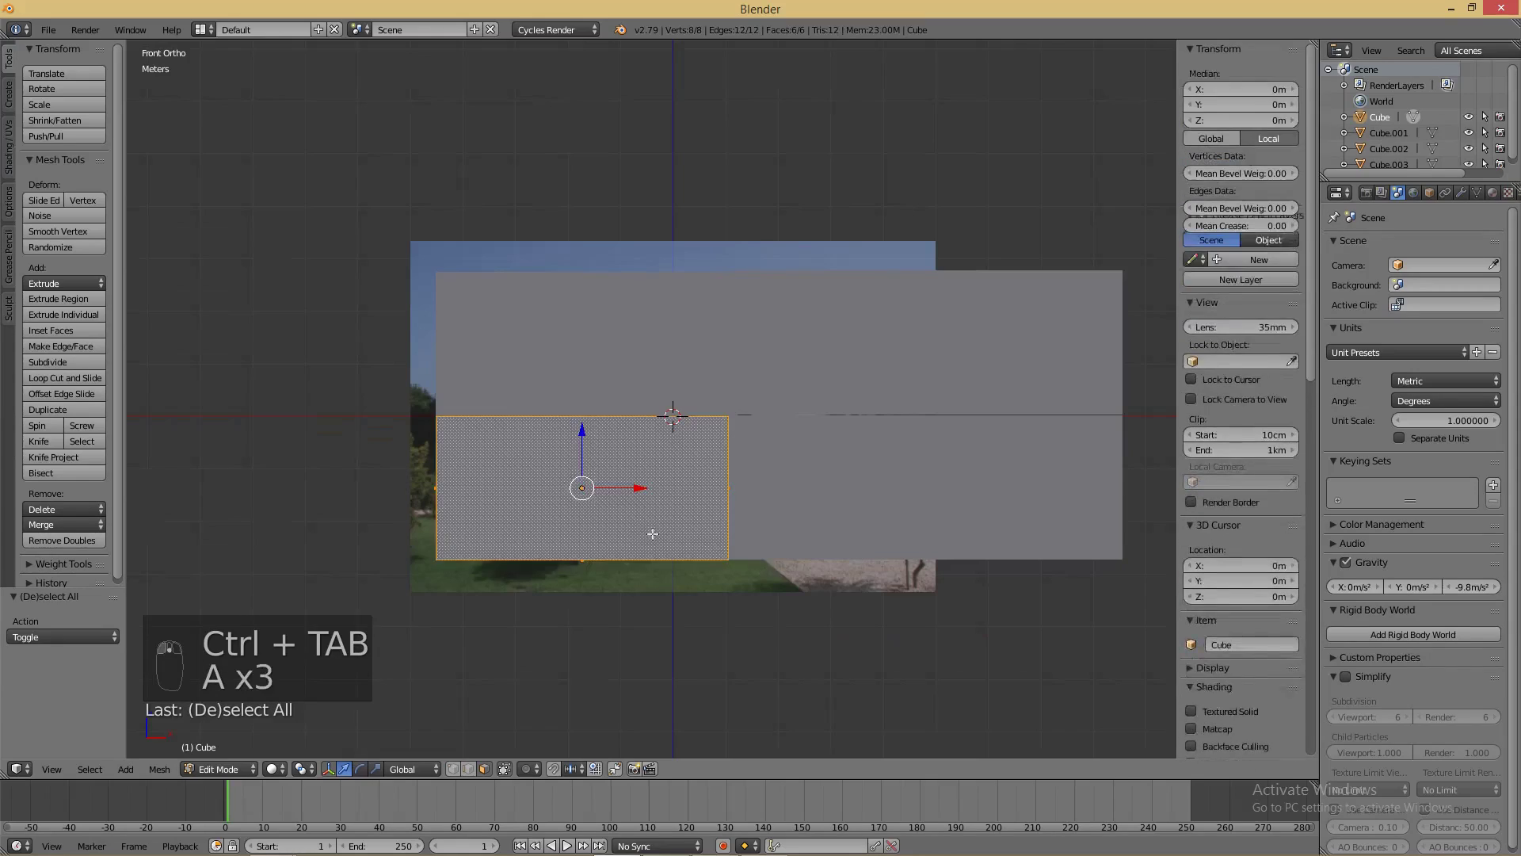
scroll(642, 528, up, 2)
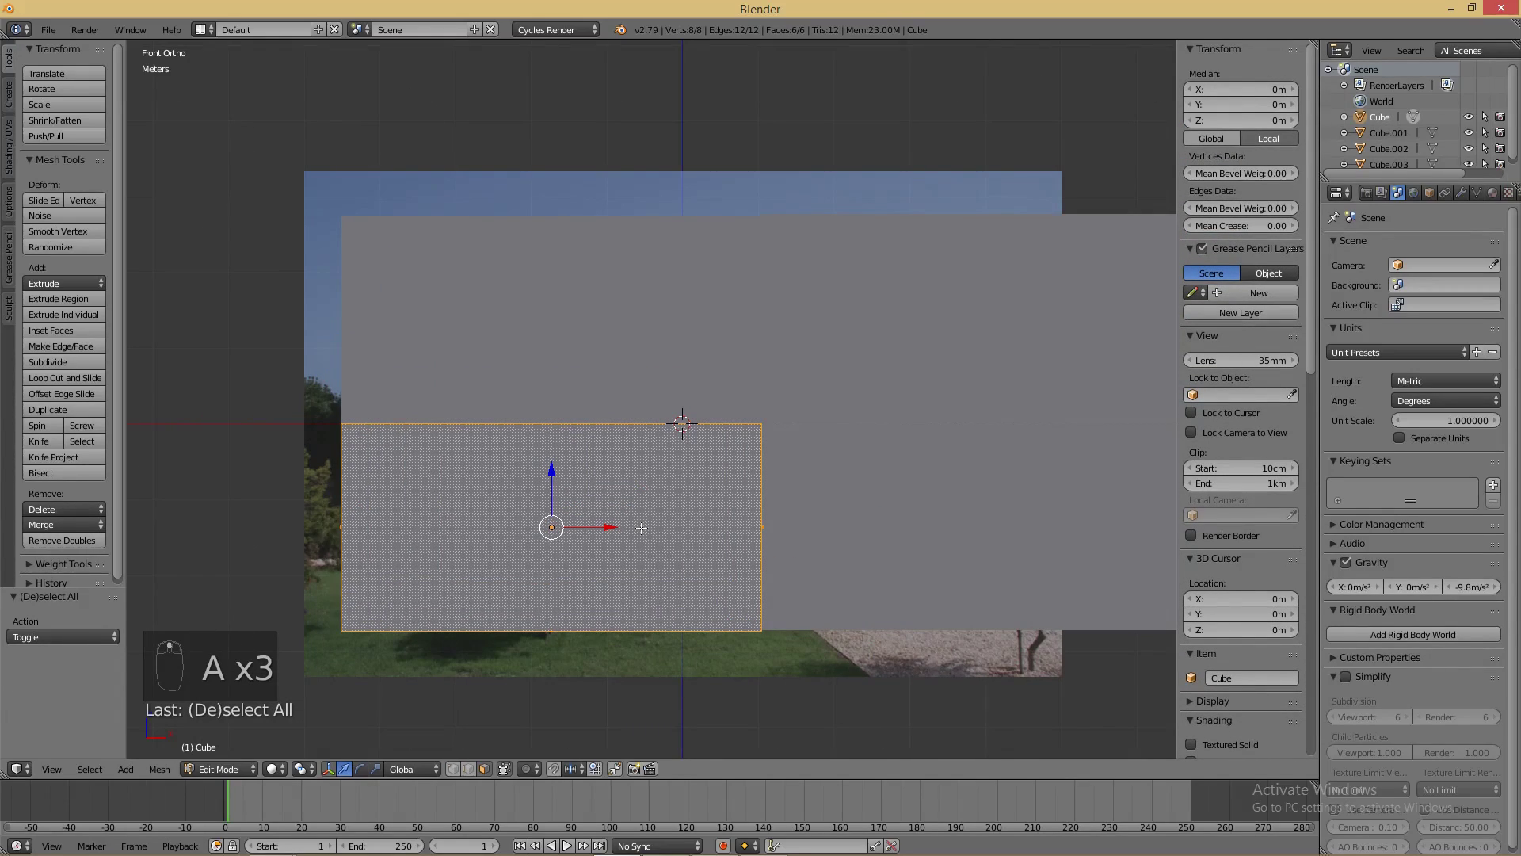
key(a)
right_click(615, 526)
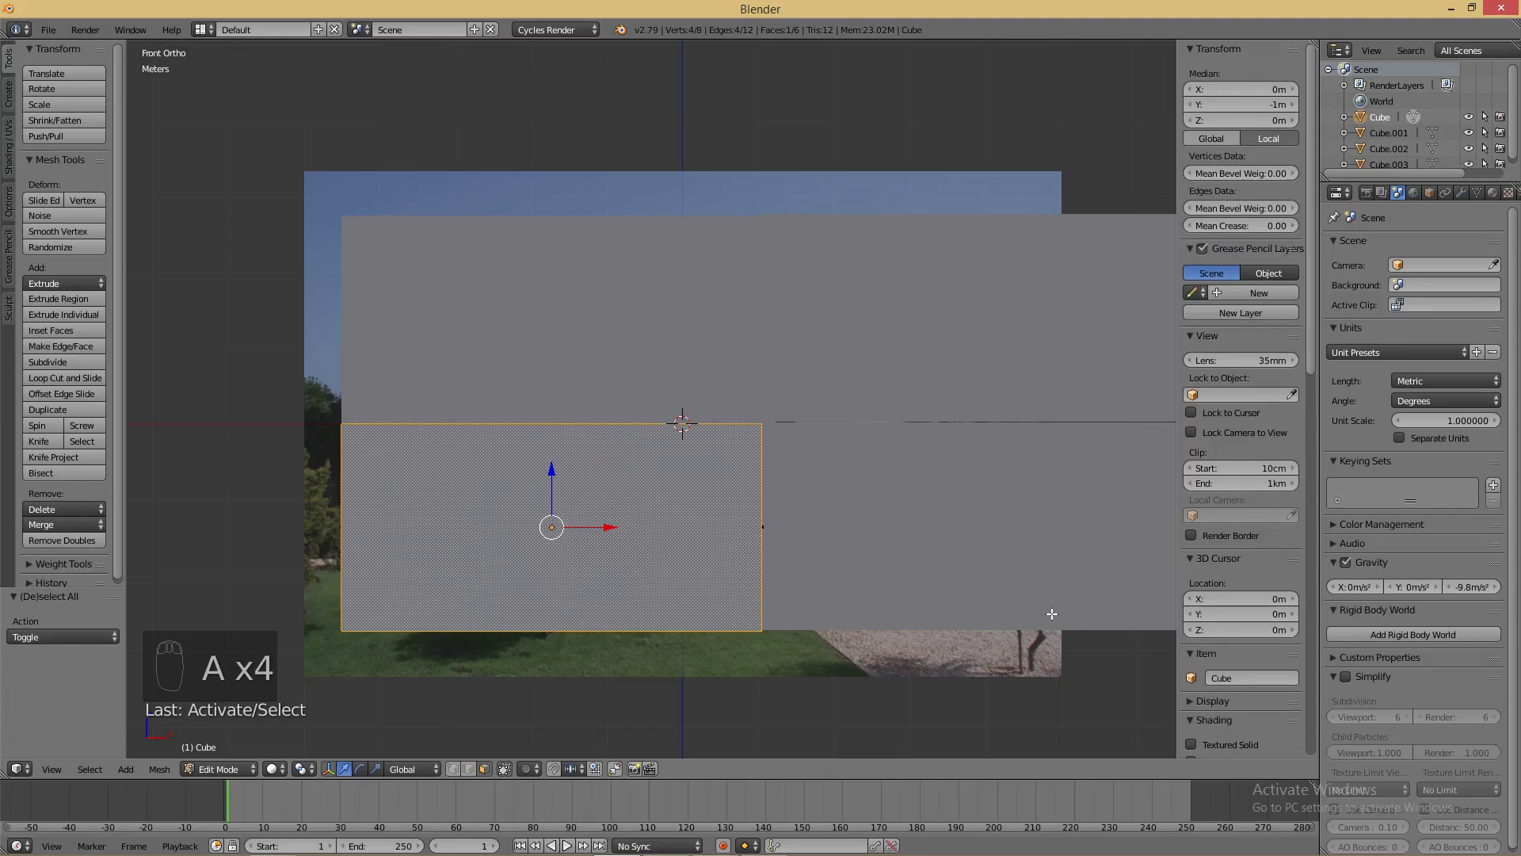
- Inset the selected front face by about 8.18 cm and scale the inner face up by a factor of 1.04
key(i)
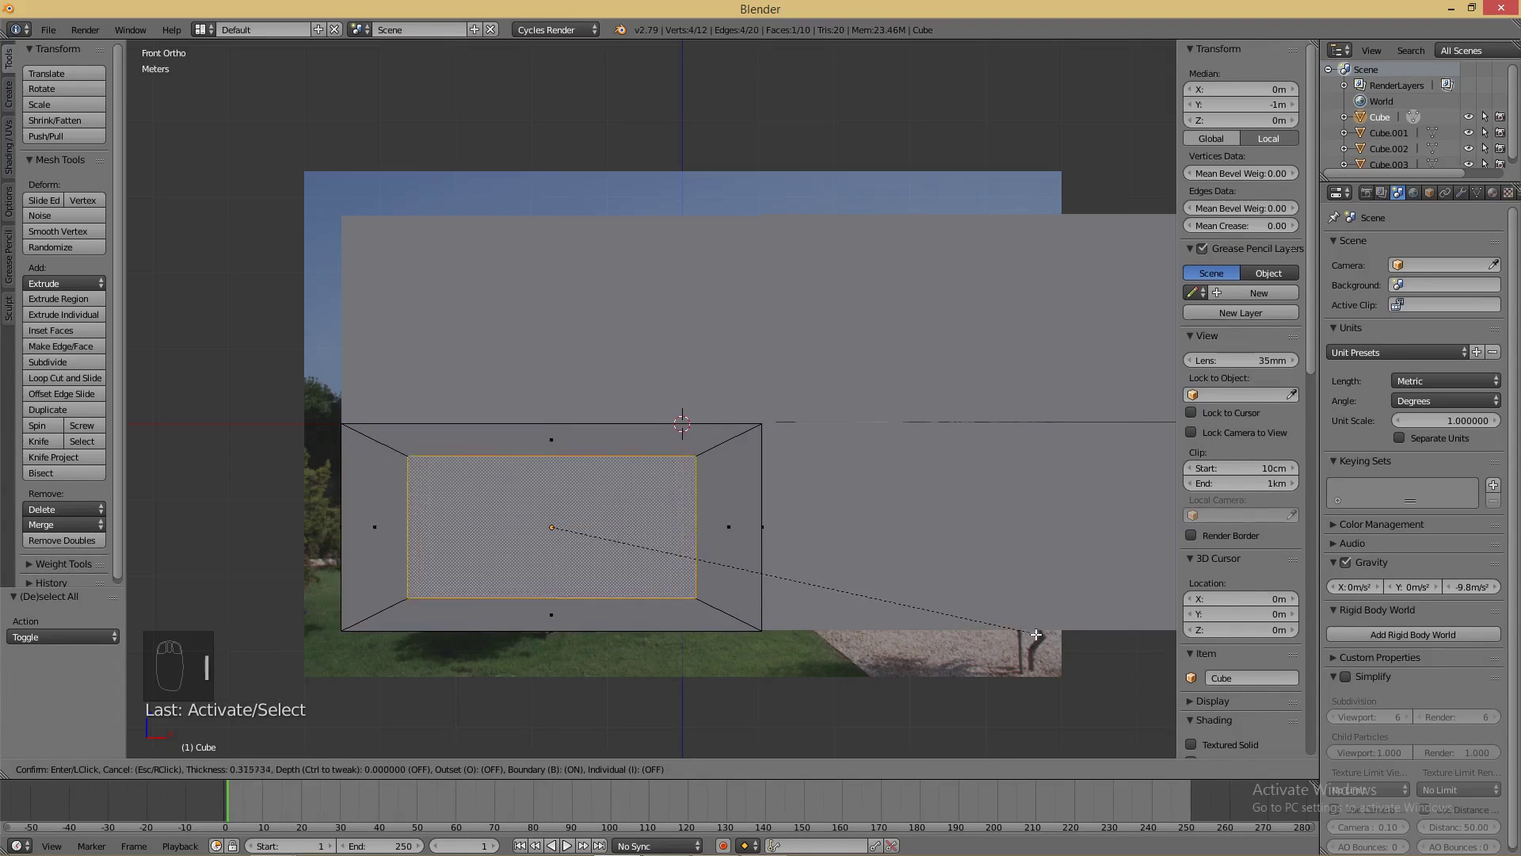
click(1049, 635)
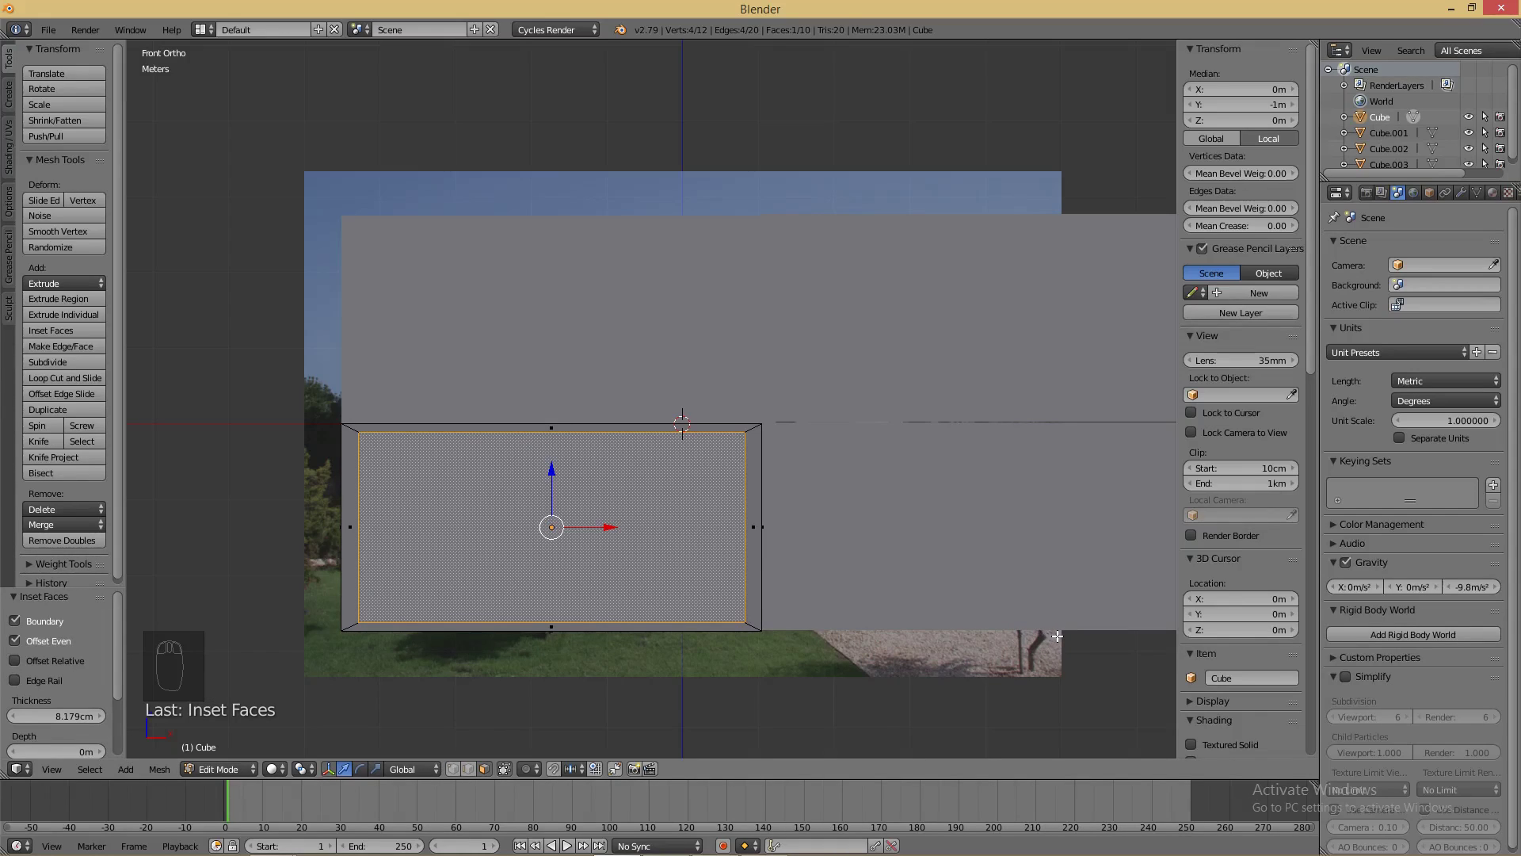
key(s)
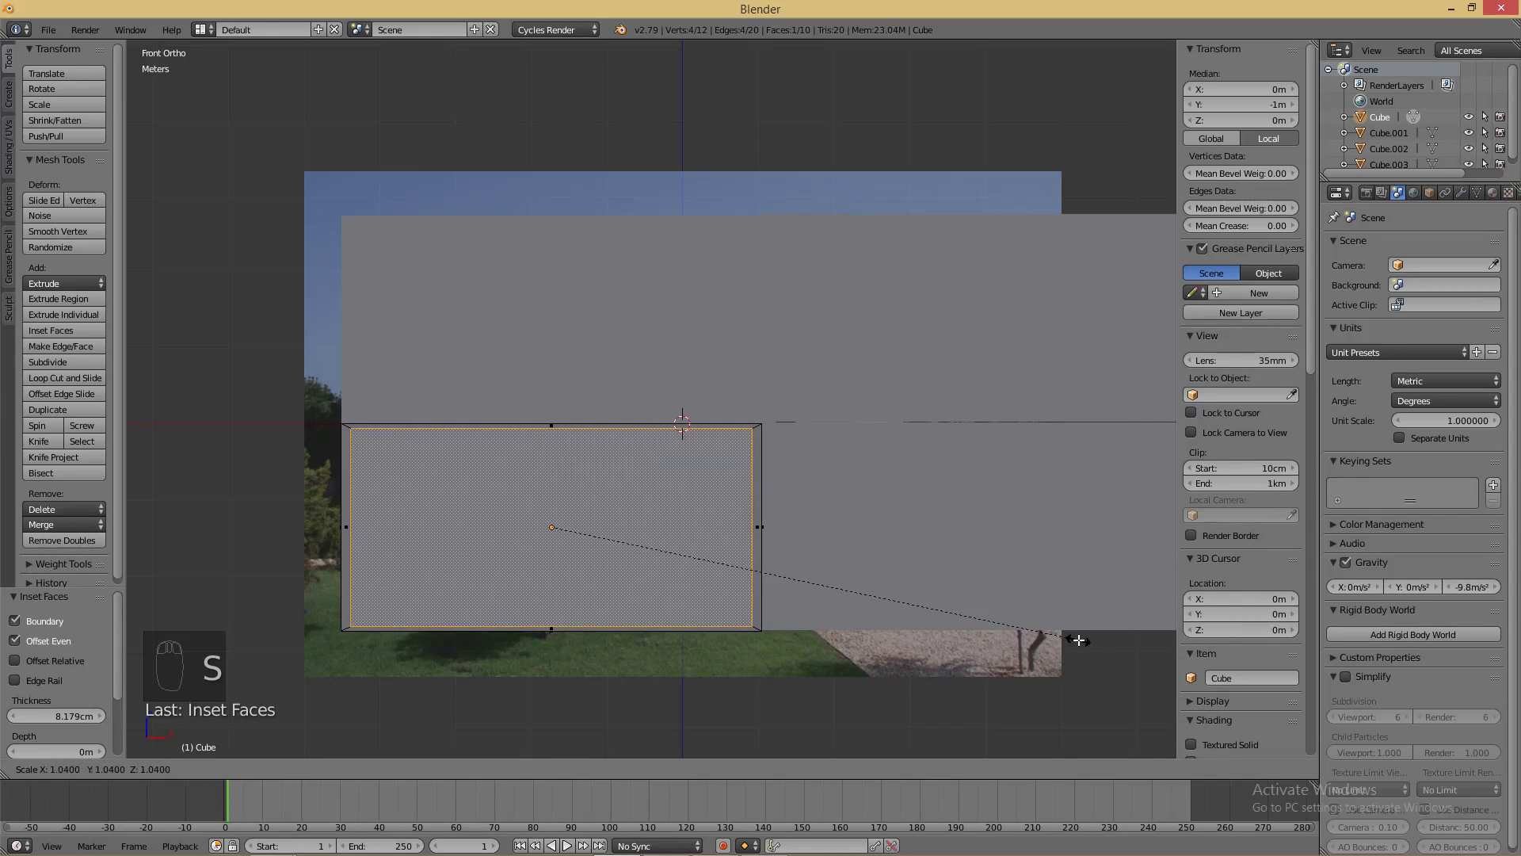
click(1078, 639)
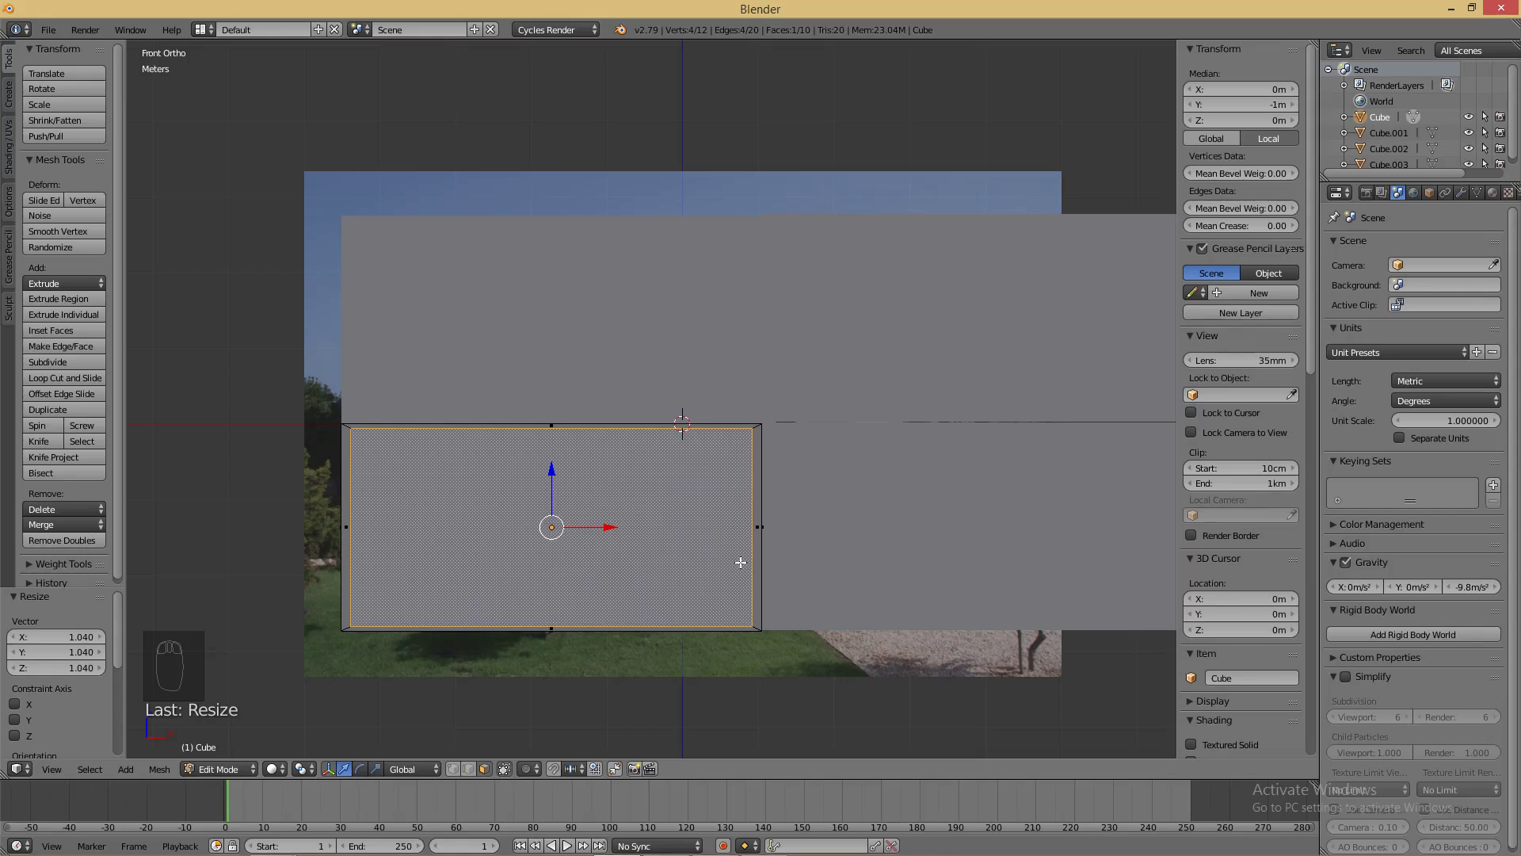
- Delete the inset front face of the ground-floor main block and return to Object Mode
key(x)
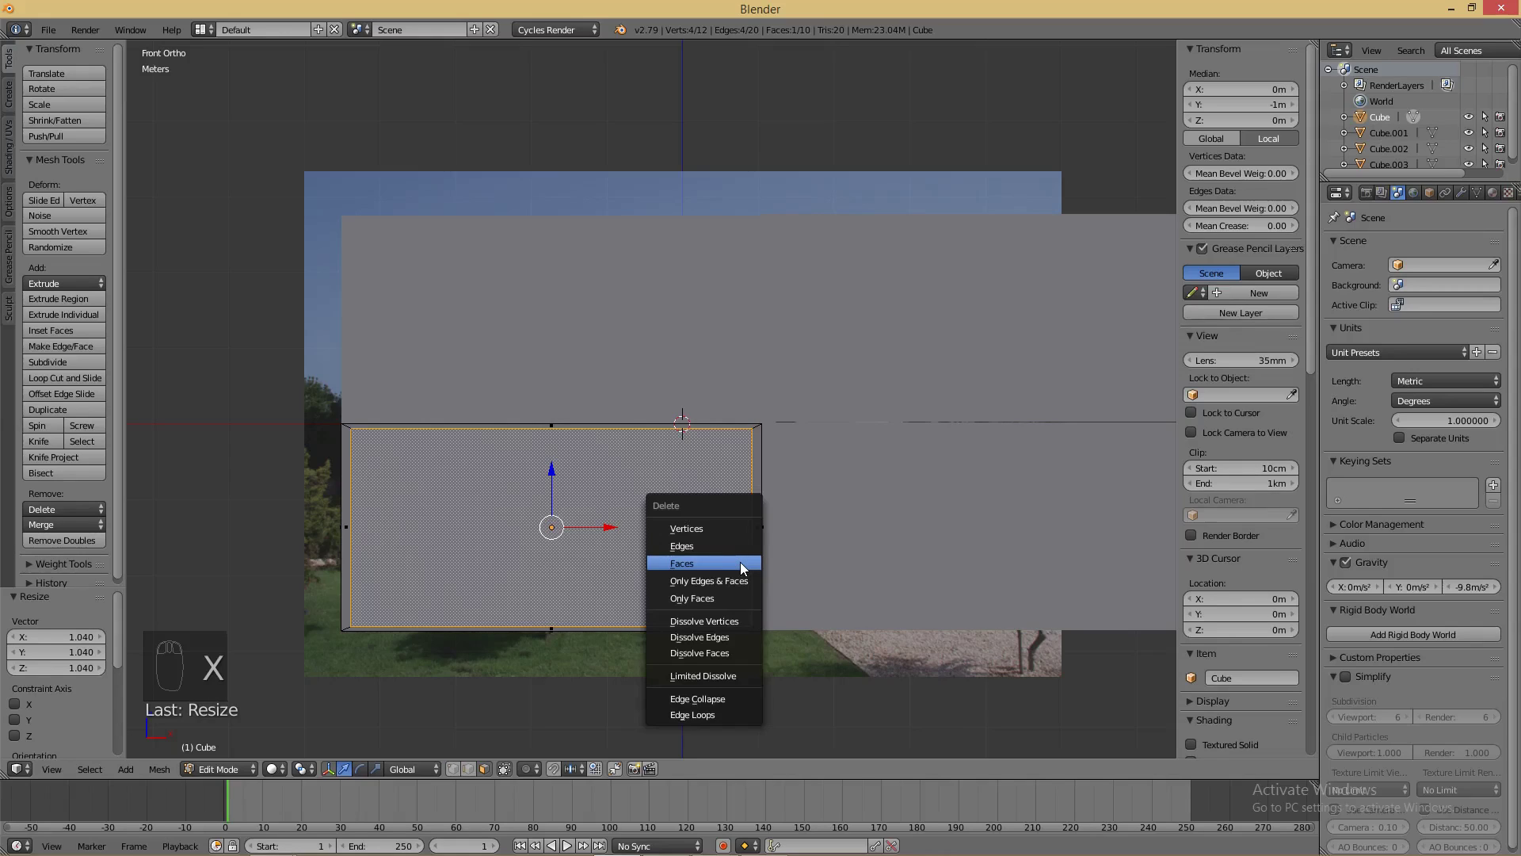
click(742, 565)
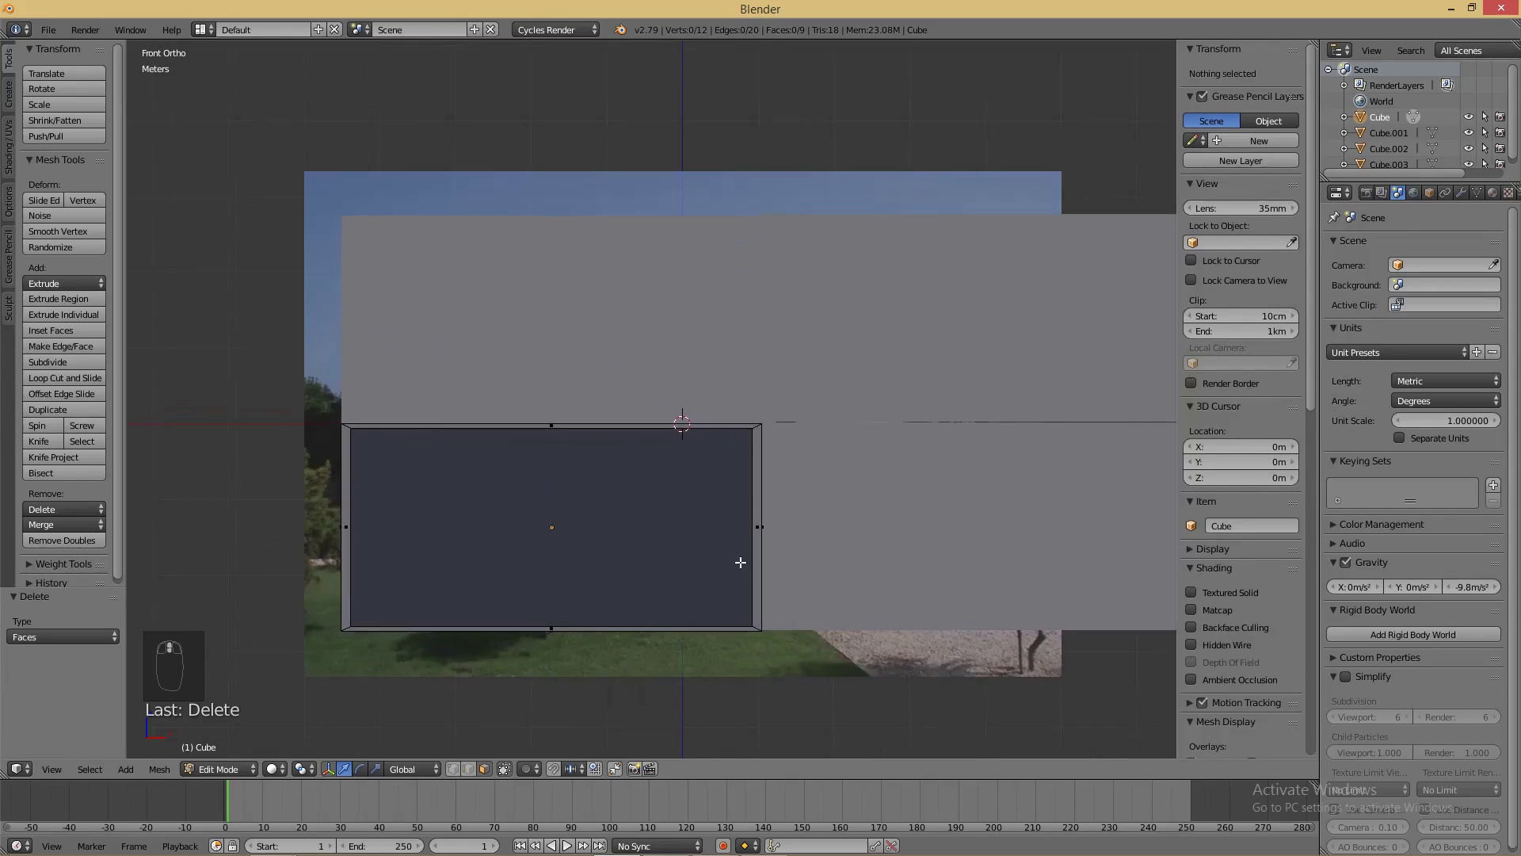
key(Tab)
- Select the upper main block, compare it in wireframe with the reference house, and open it in Edit Mode with face selection
right_click(553, 294)
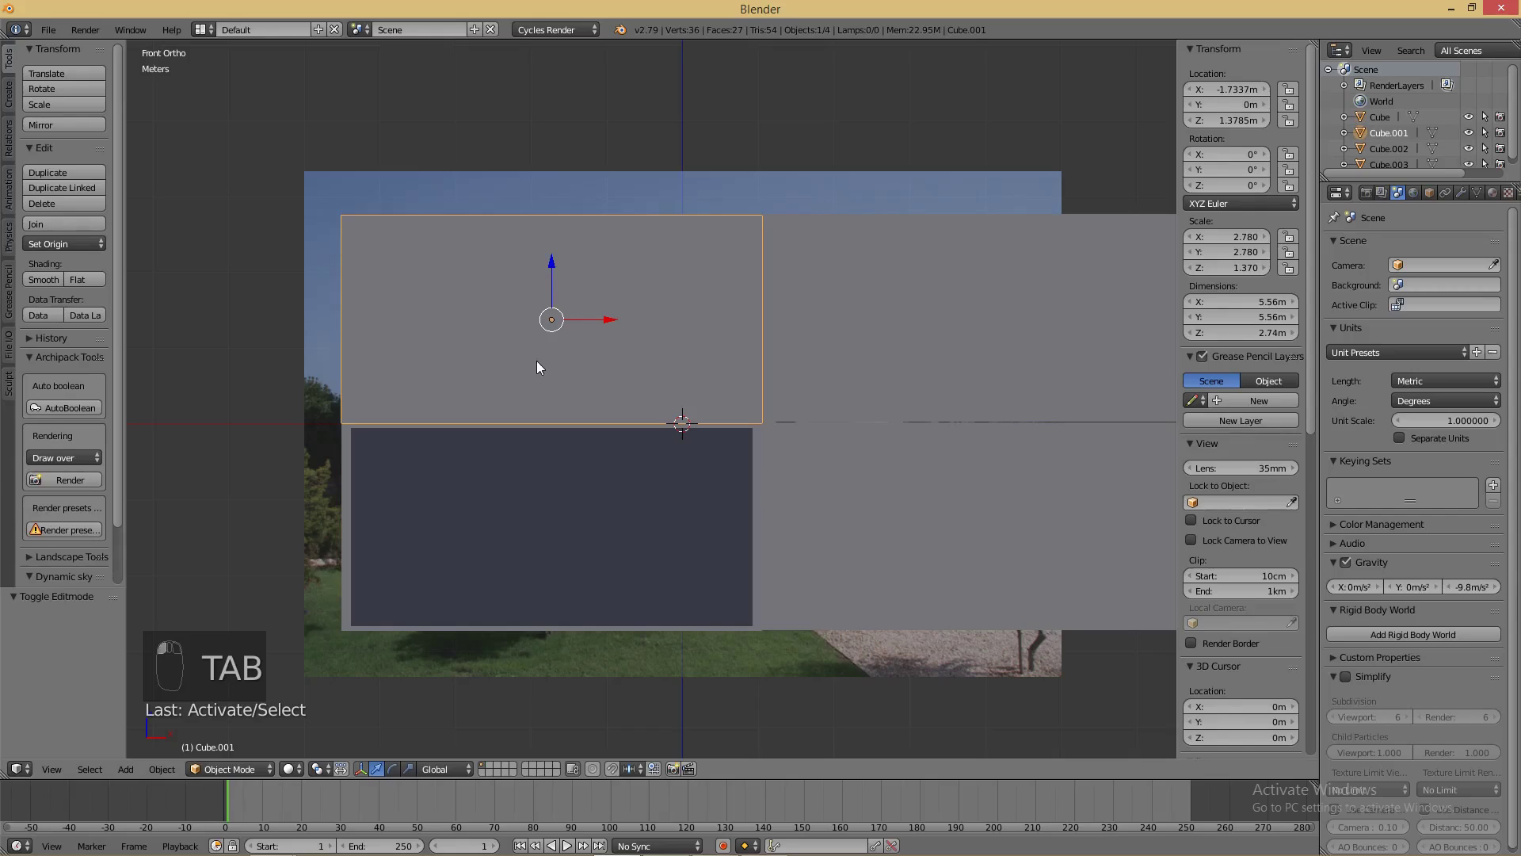
key(z)
scroll(588, 404, up, 2)
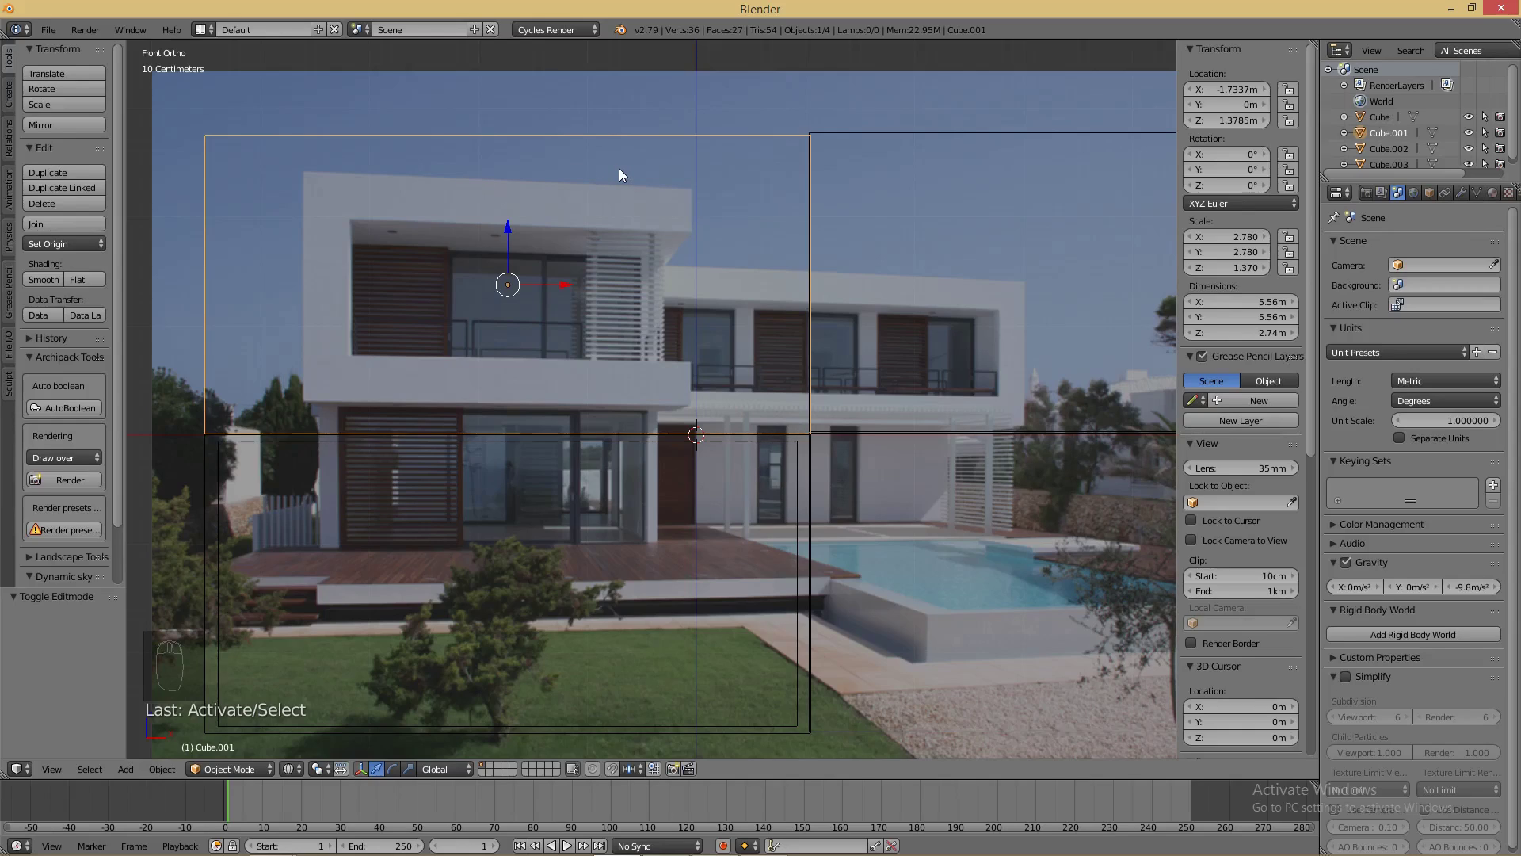
key(Tab)
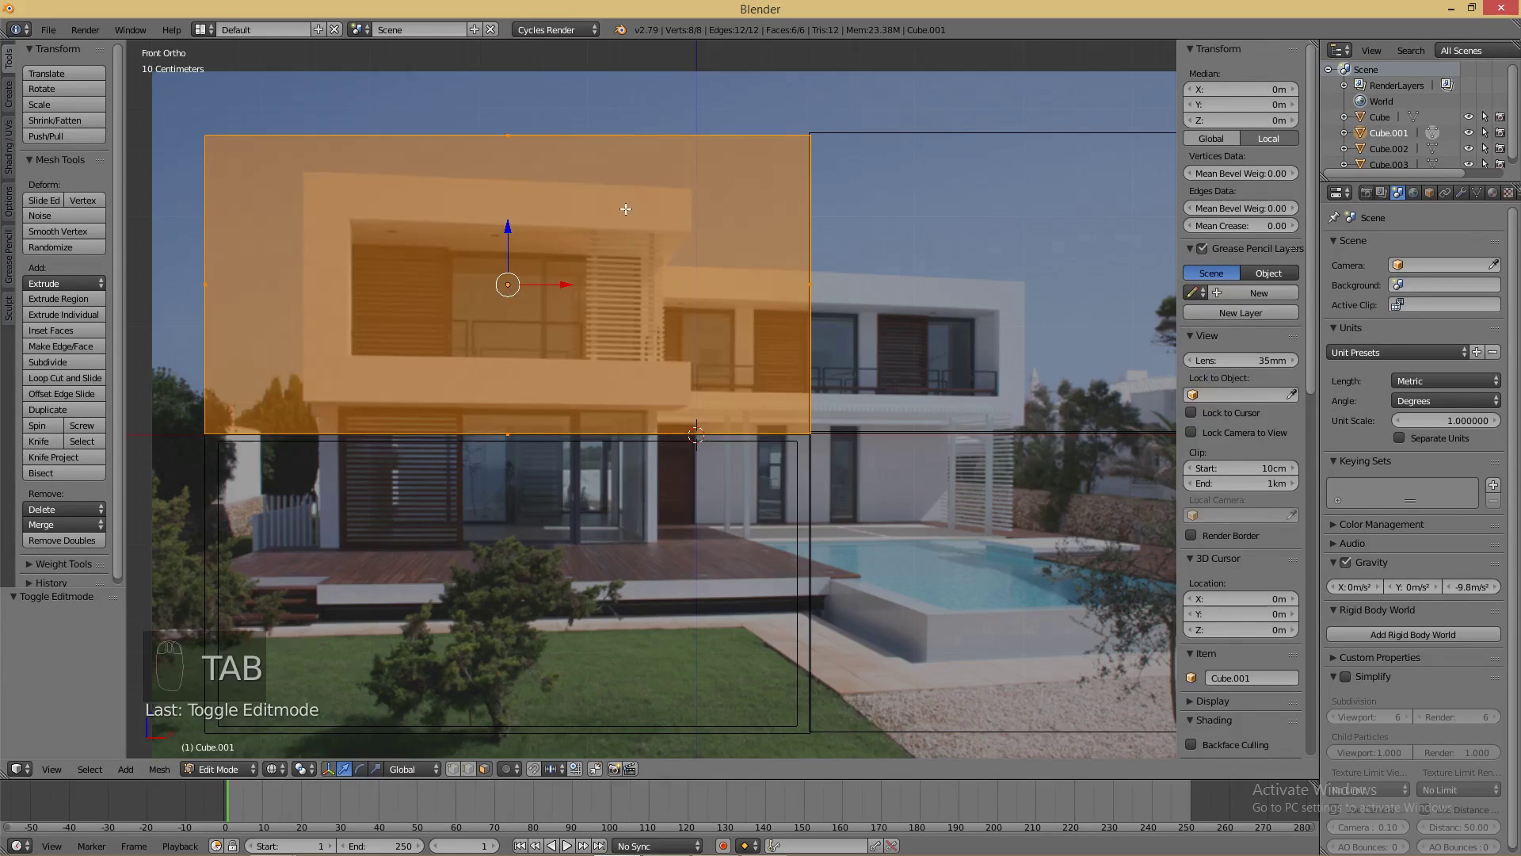
key(ctrl+Tab)
click(601, 260)
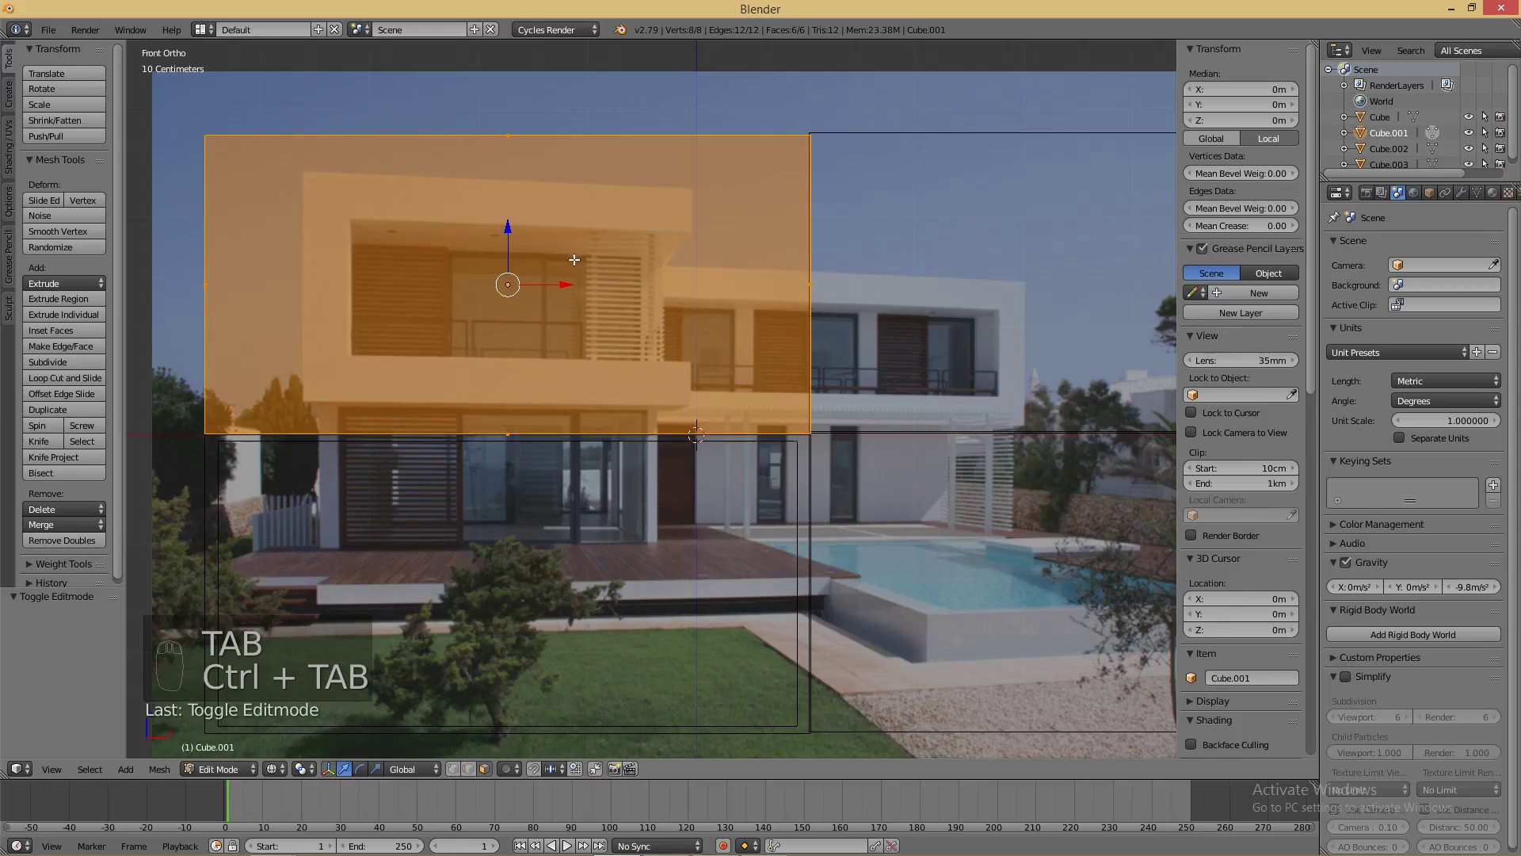
- Select only the front face of the upper main block and return to solid shading
key(a)
right_click(546, 284)
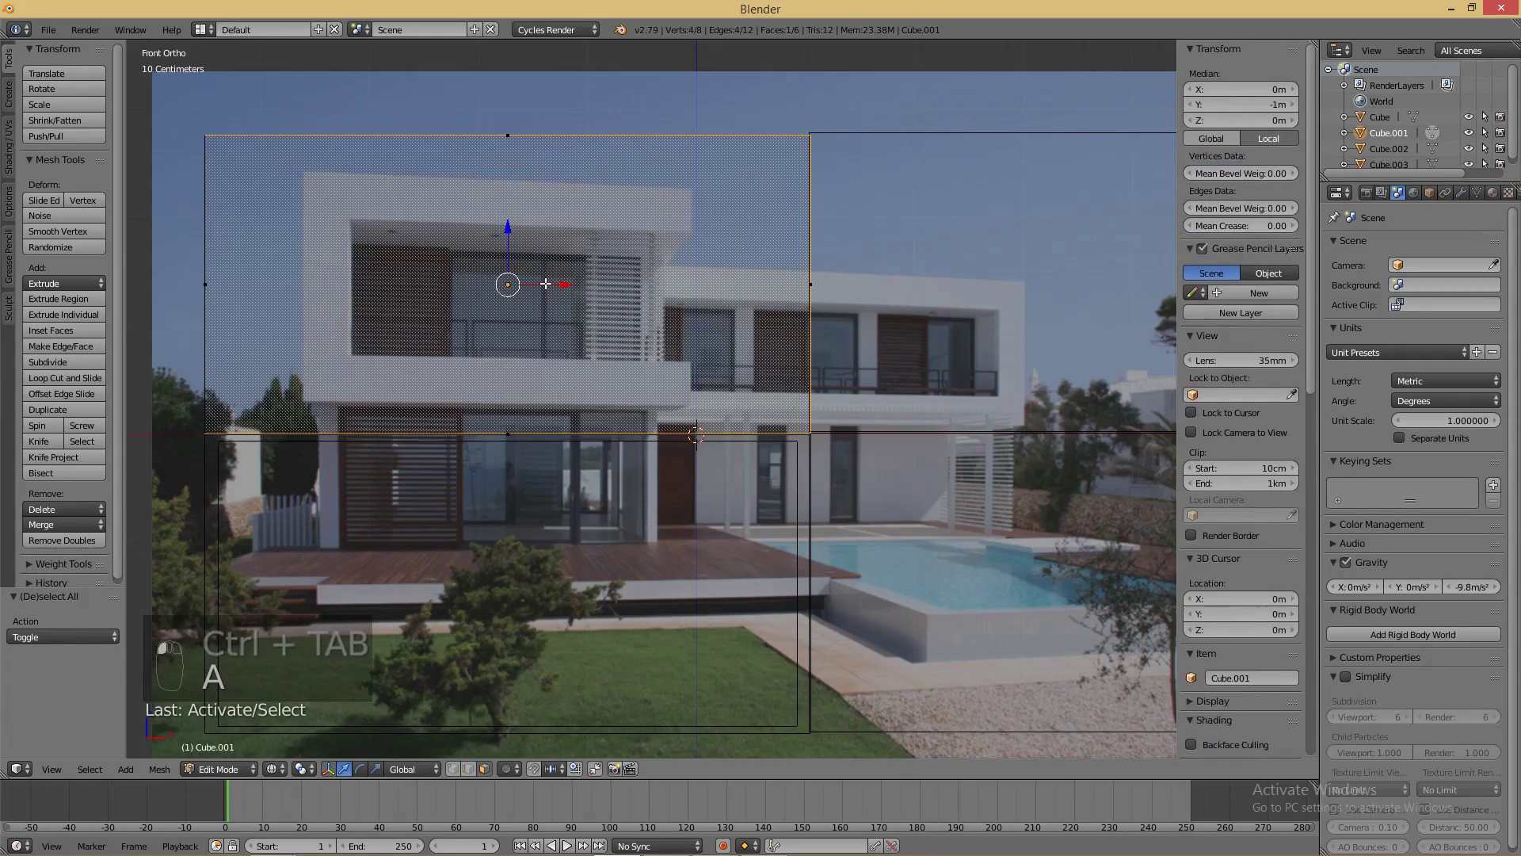
key(z)
scroll(580, 302, down, 3)
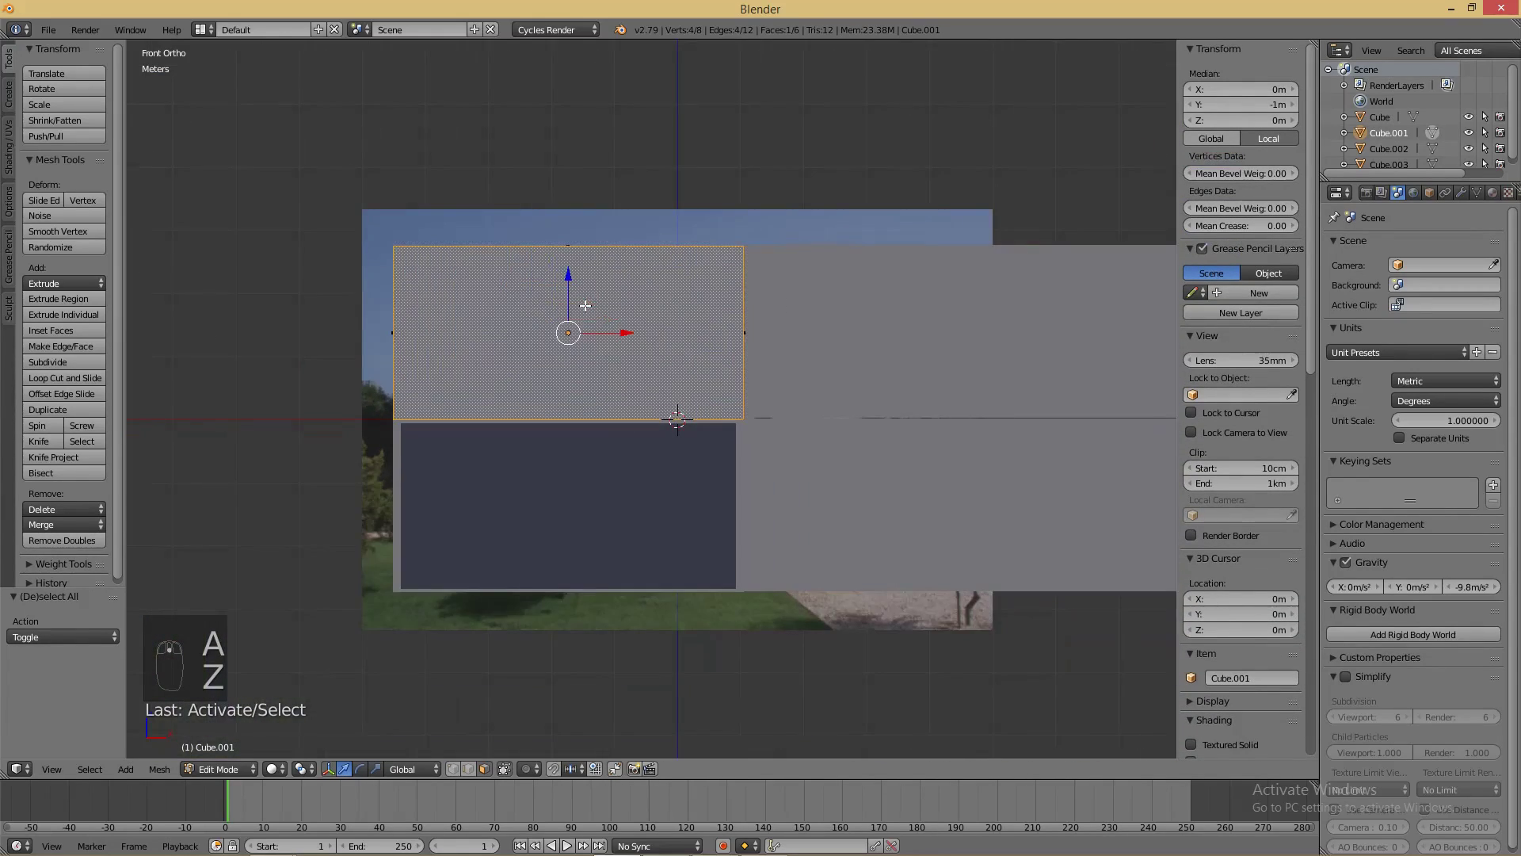
key(a)
right_click(705, 349)
scroll(826, 366, up, 2)
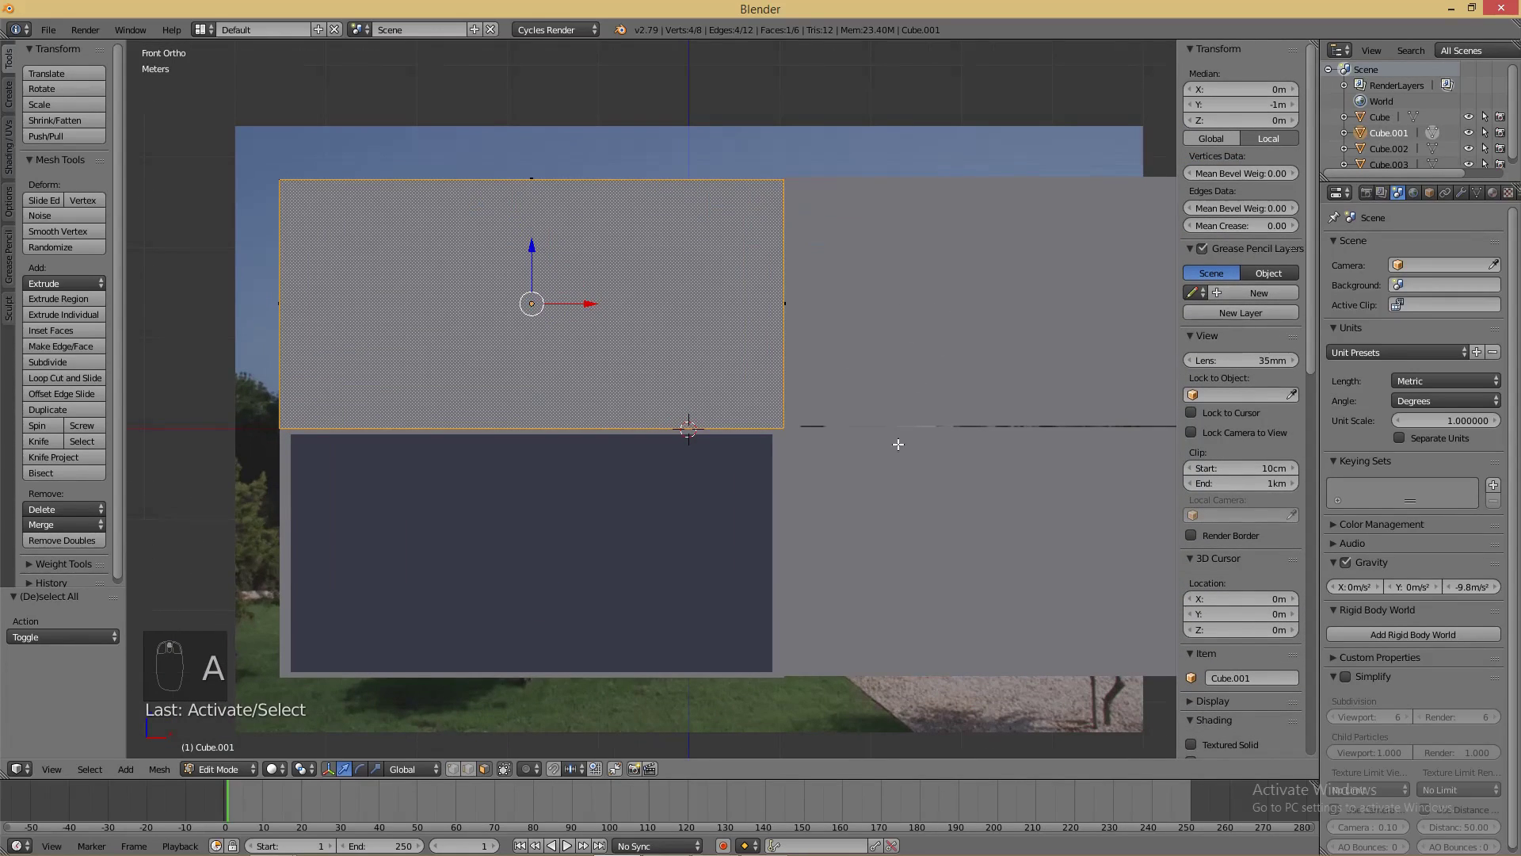
- Inset the upper block's front face by about 12.93 cm and shift the inner face sideways to meet the block's right edge
key(i)
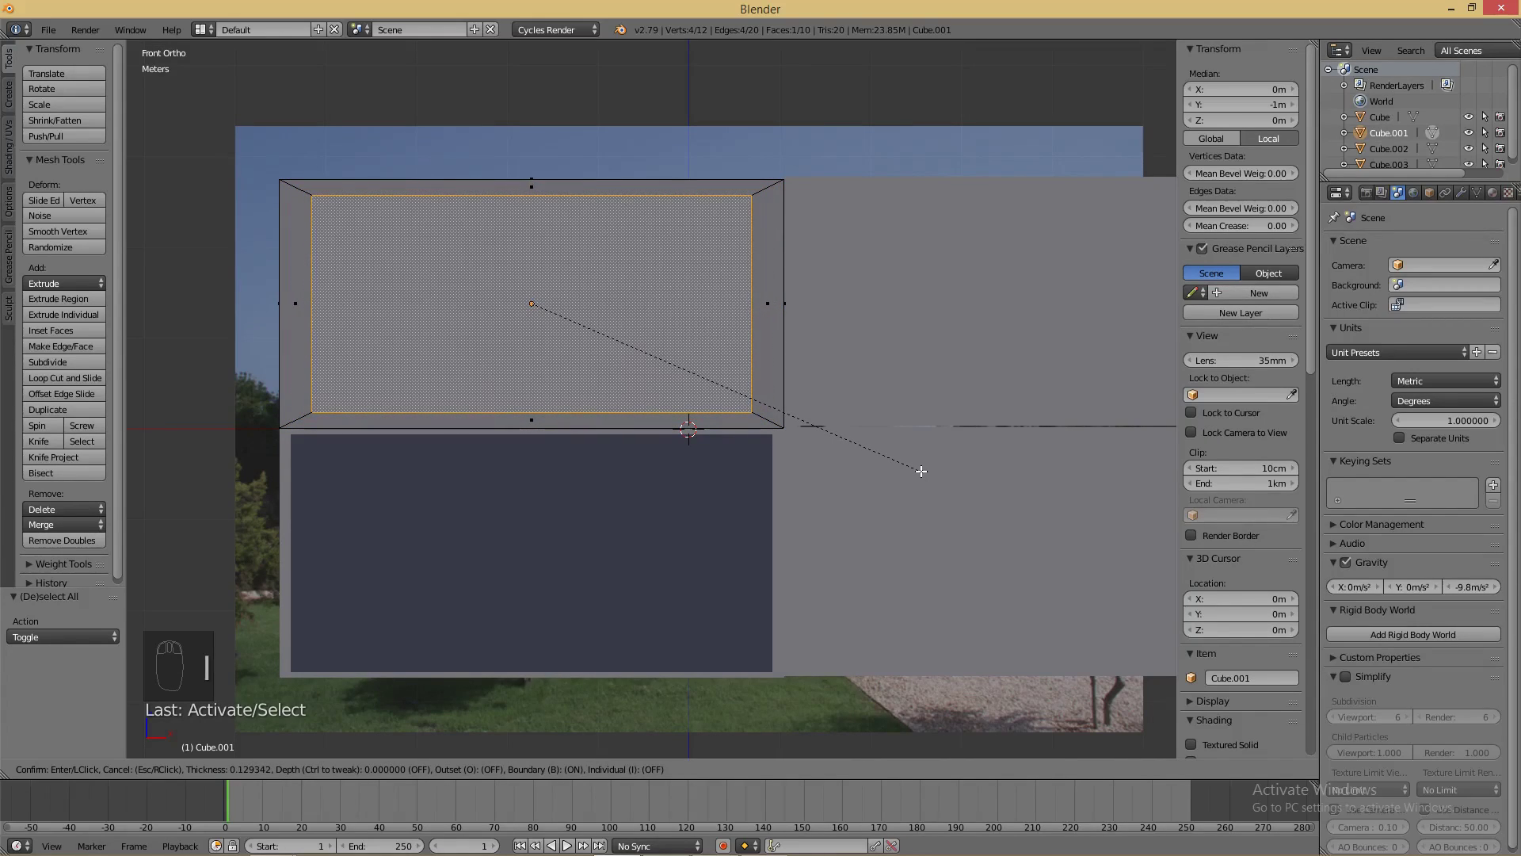
click(921, 471)
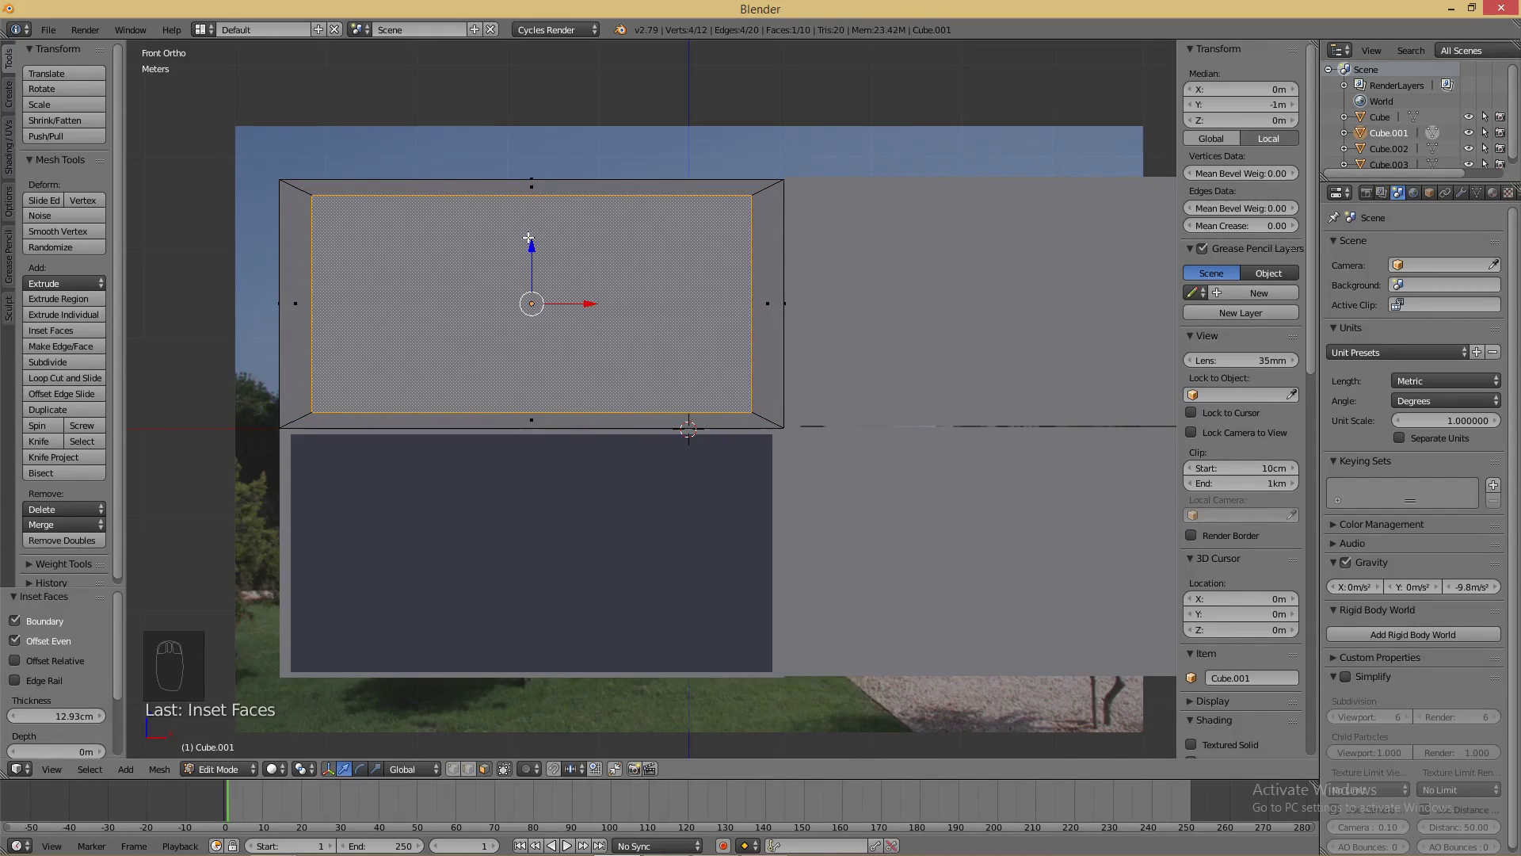
drag(531, 243, 530, 256)
drag(588, 323, 623, 311)
drag(570, 263, 568, 254)
drag(627, 307, 626, 310)
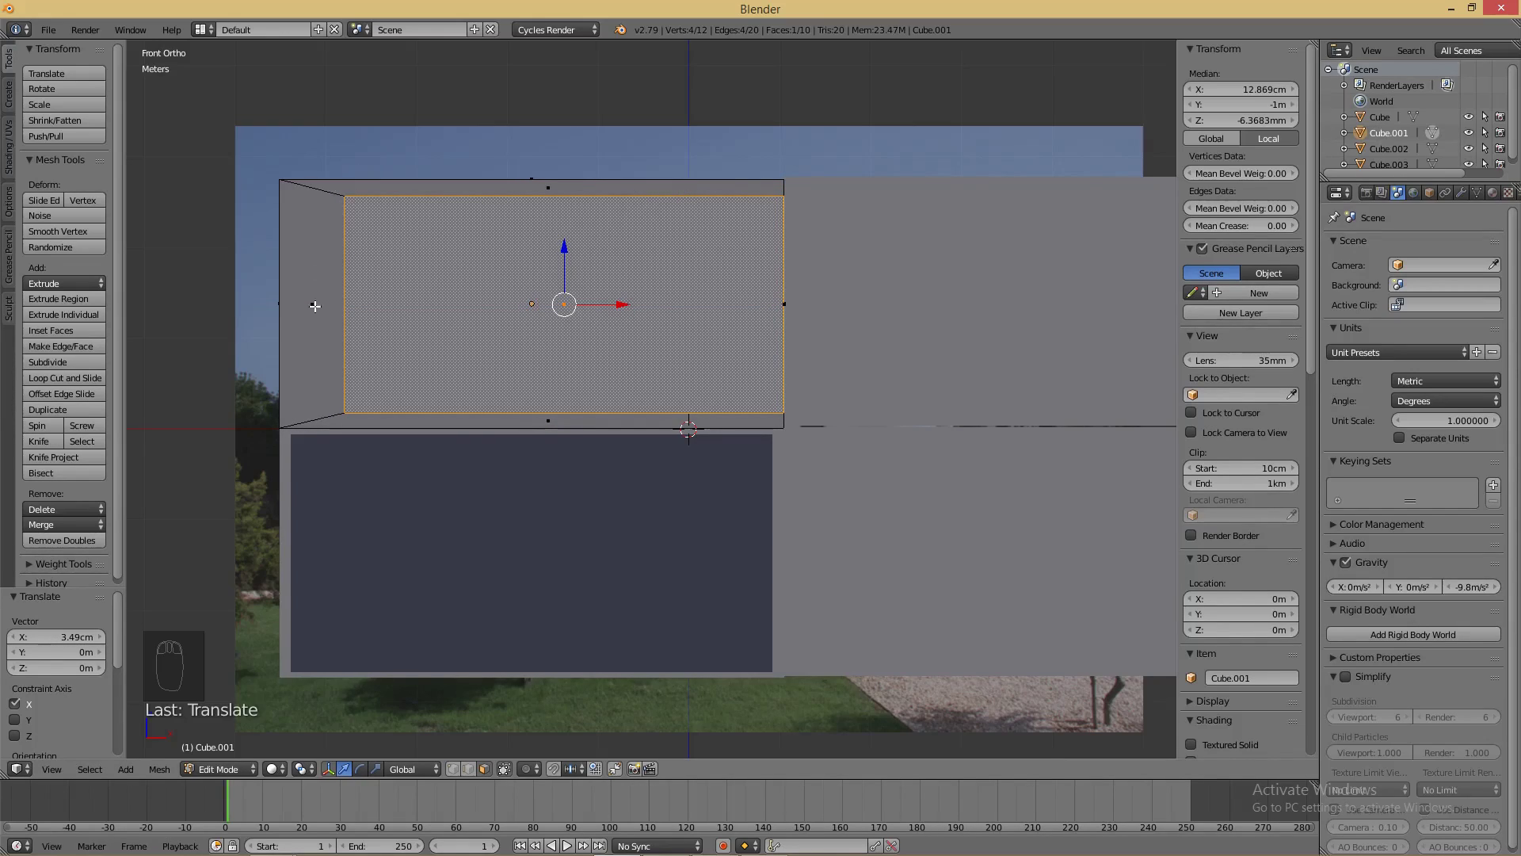
- Extrude the left, top and bottom frame faces of the upper block outward by about 1.21 m and select the inner face
shift+right_click(540, 421)
key(a)
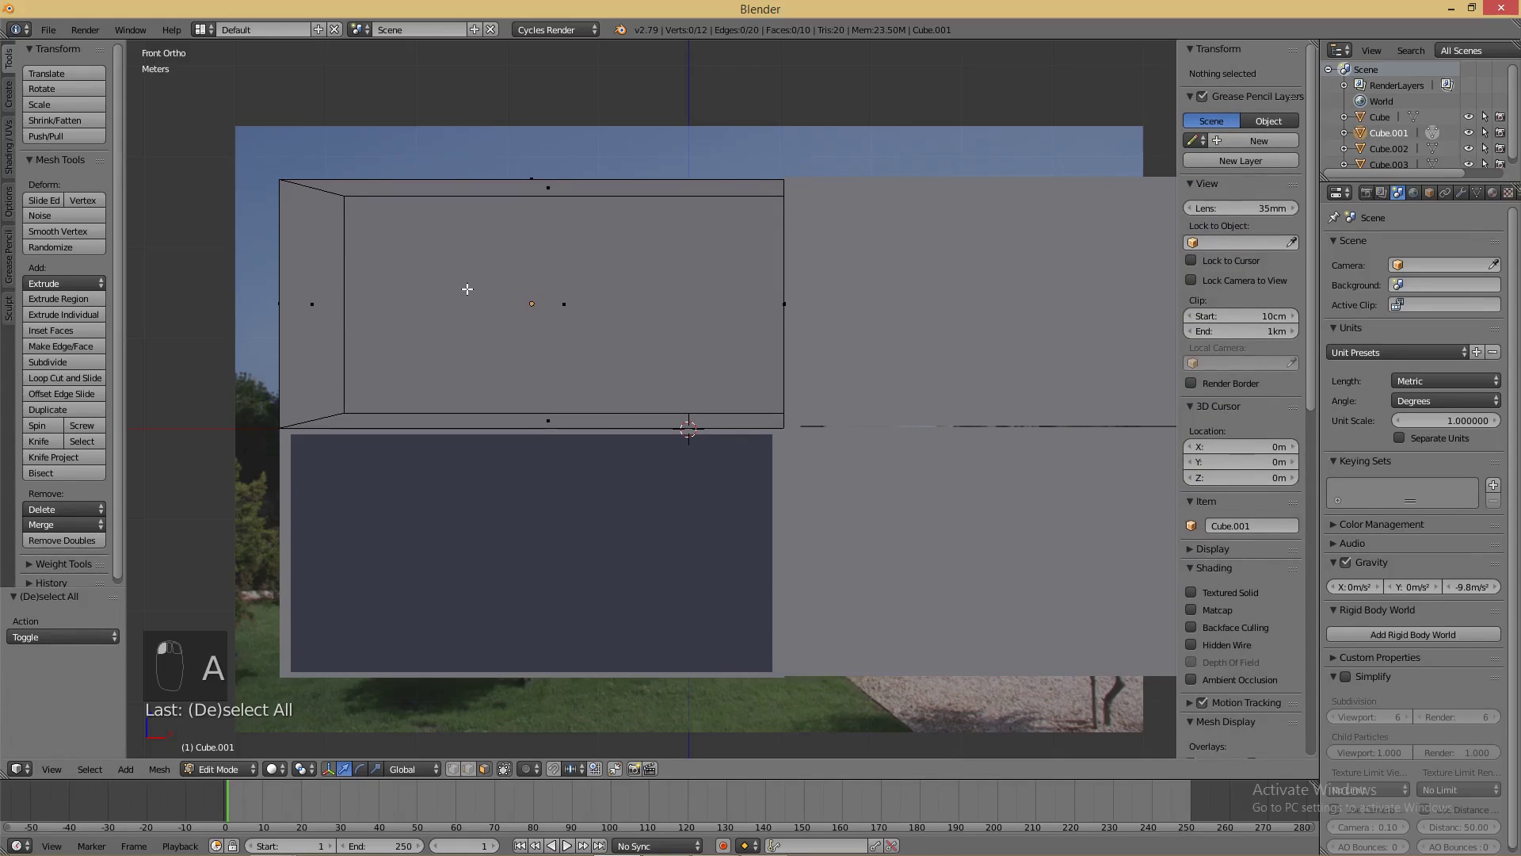
right_click(507, 419)
shift+right_click(311, 336)
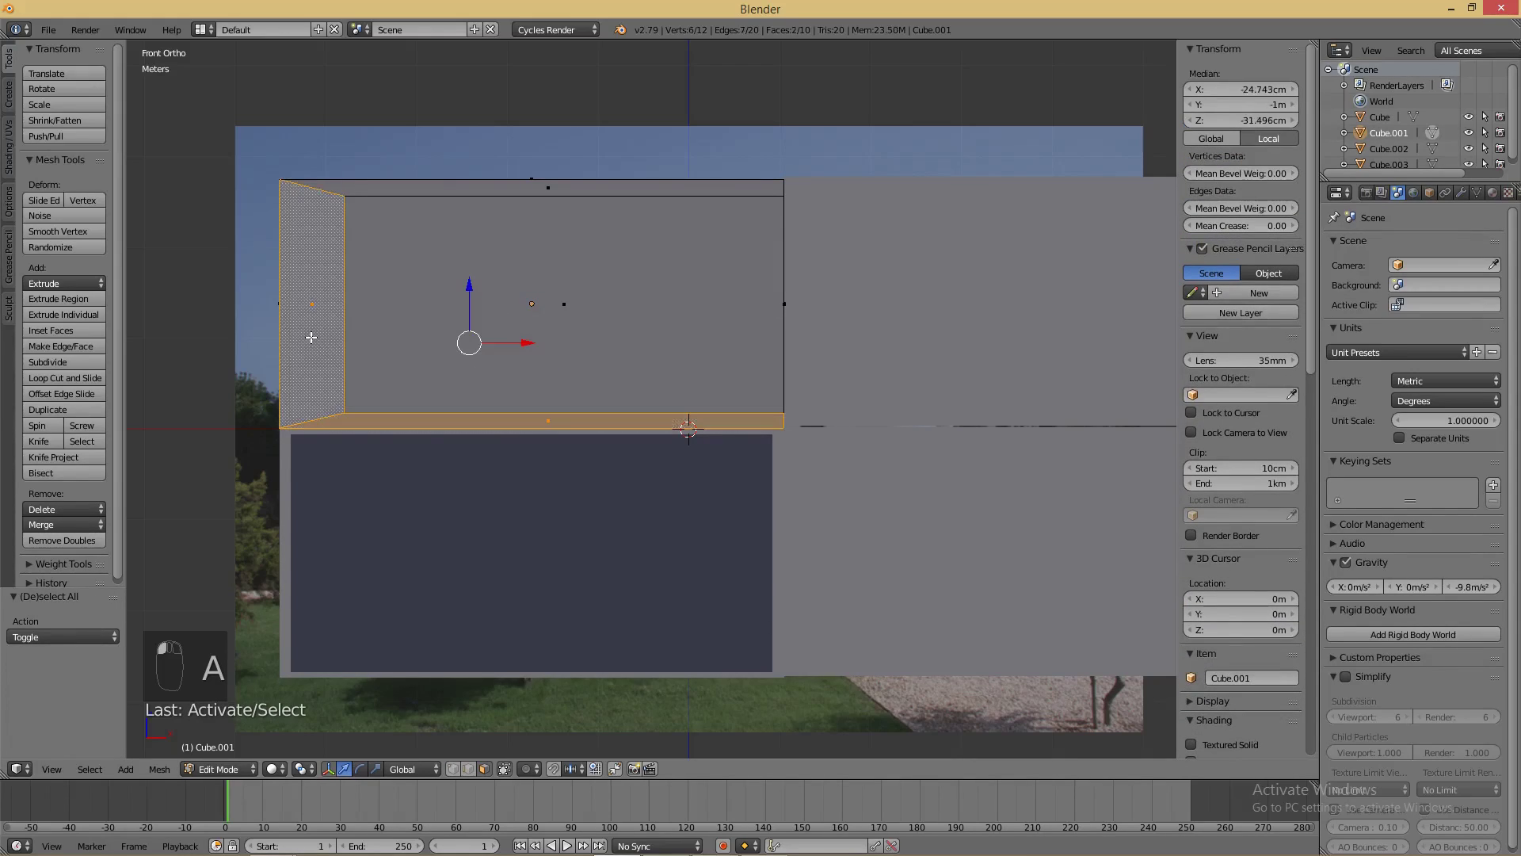
shift+right_click(394, 187)
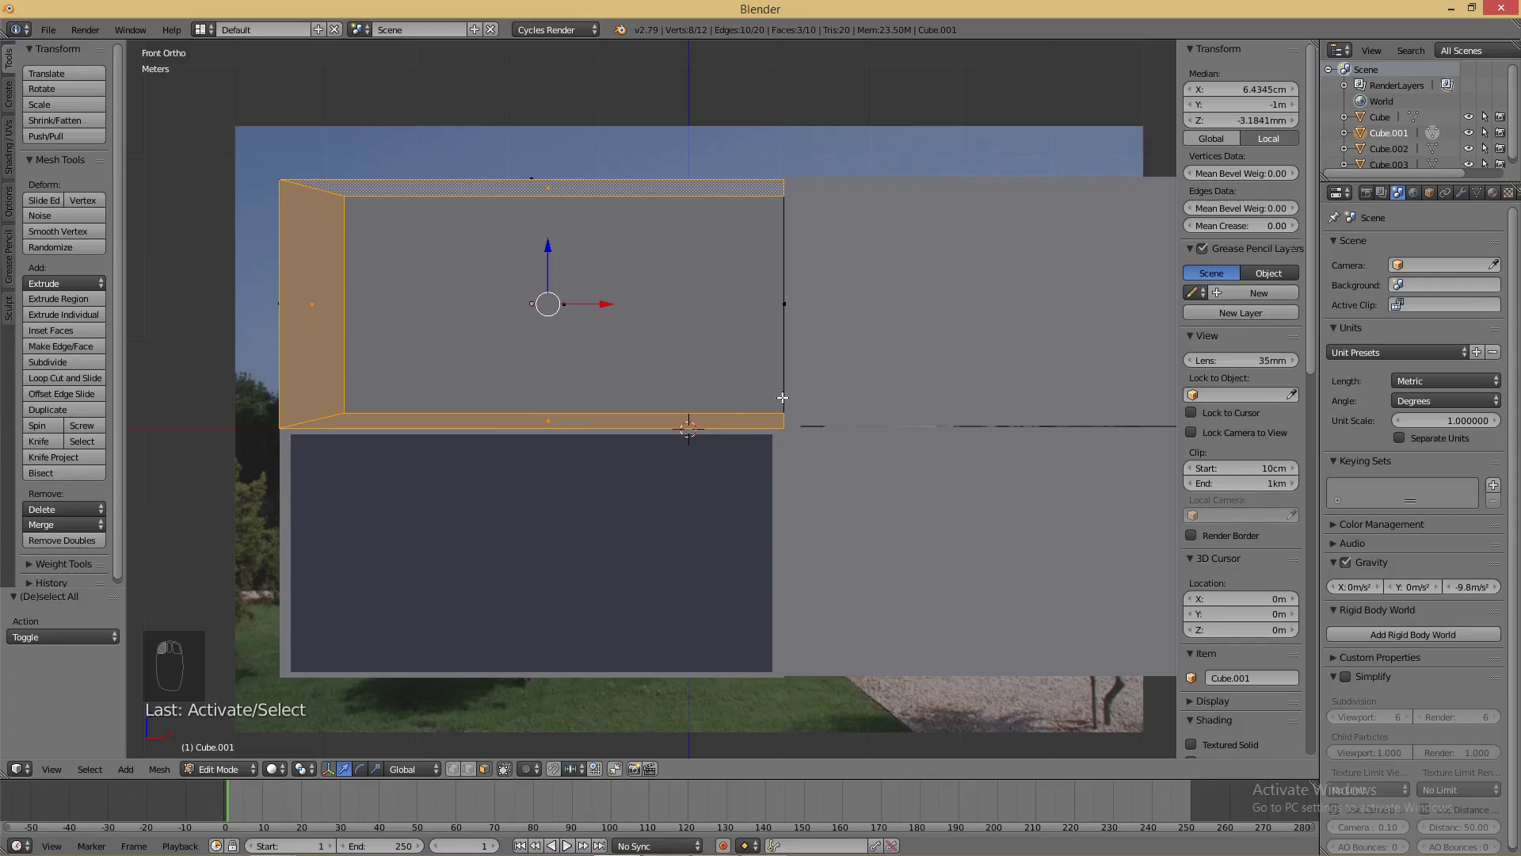
middle_drag(891, 318, 812, 388)
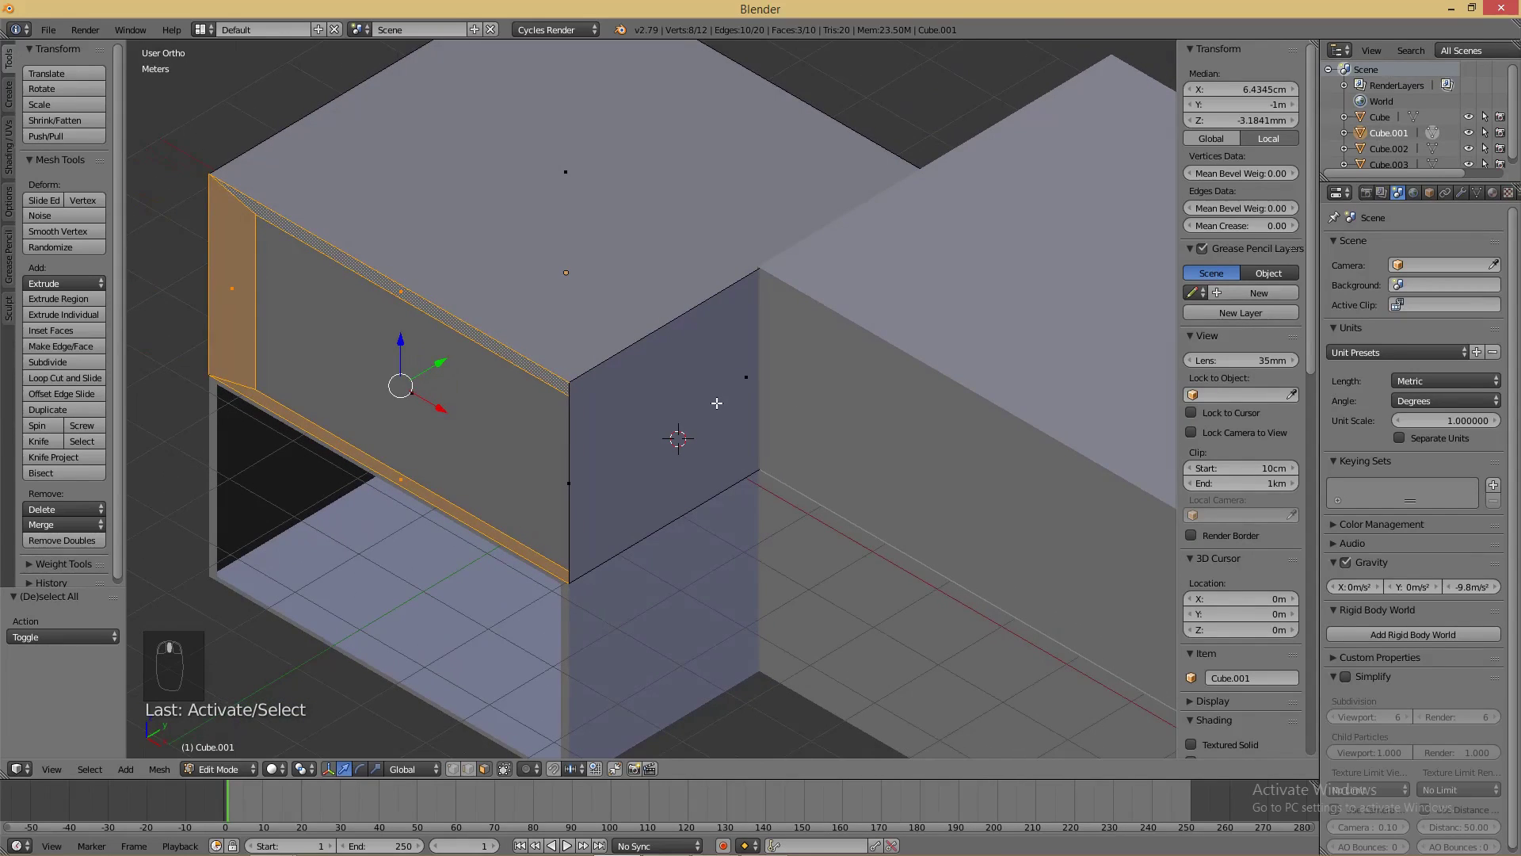
key(e)
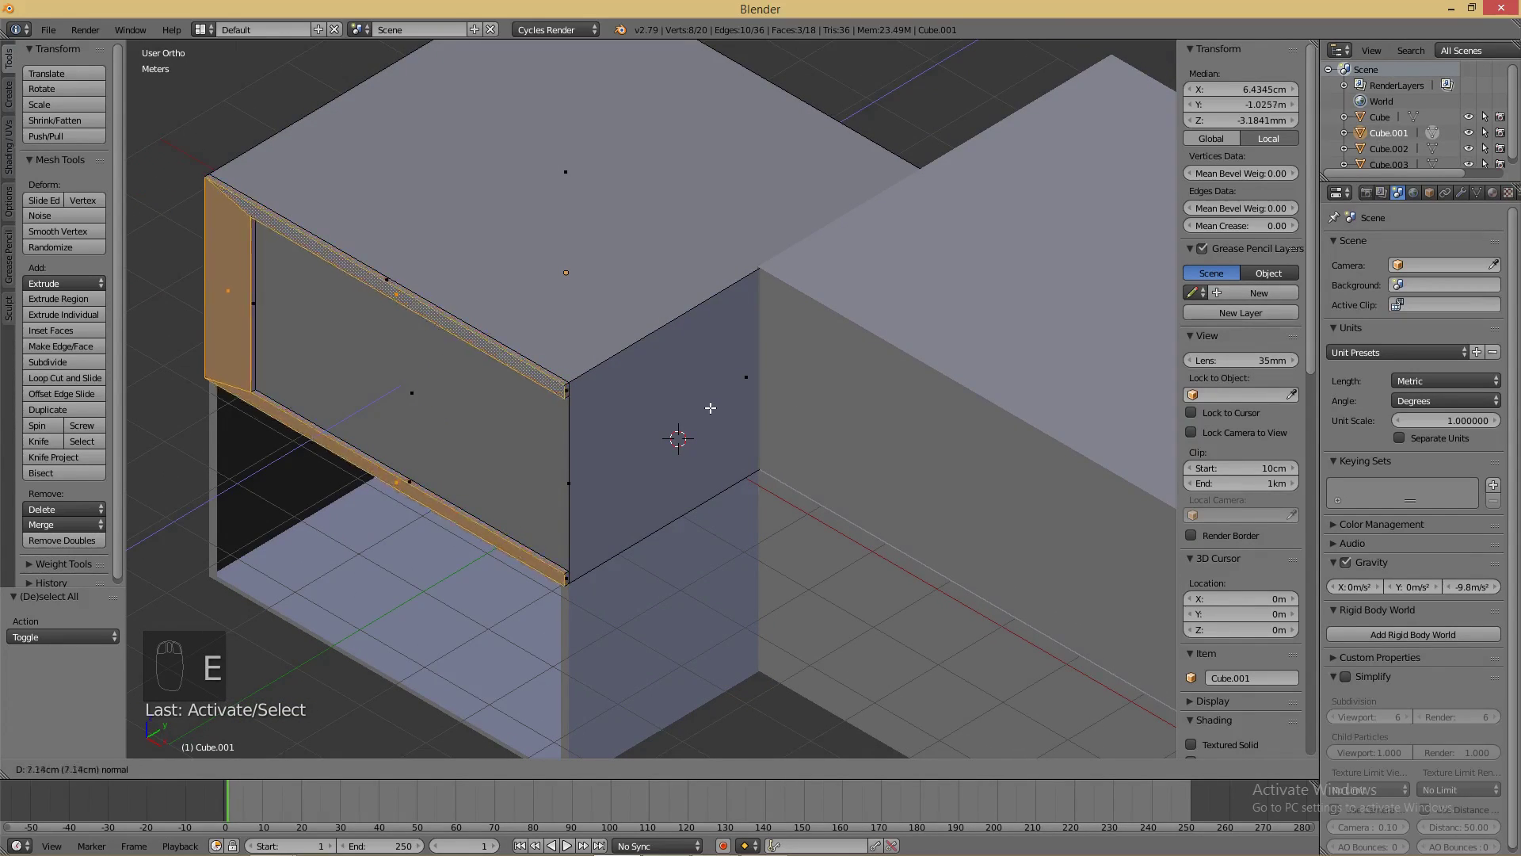
click(648, 461)
middle_drag(647, 467, 660, 384)
right_click(495, 404)
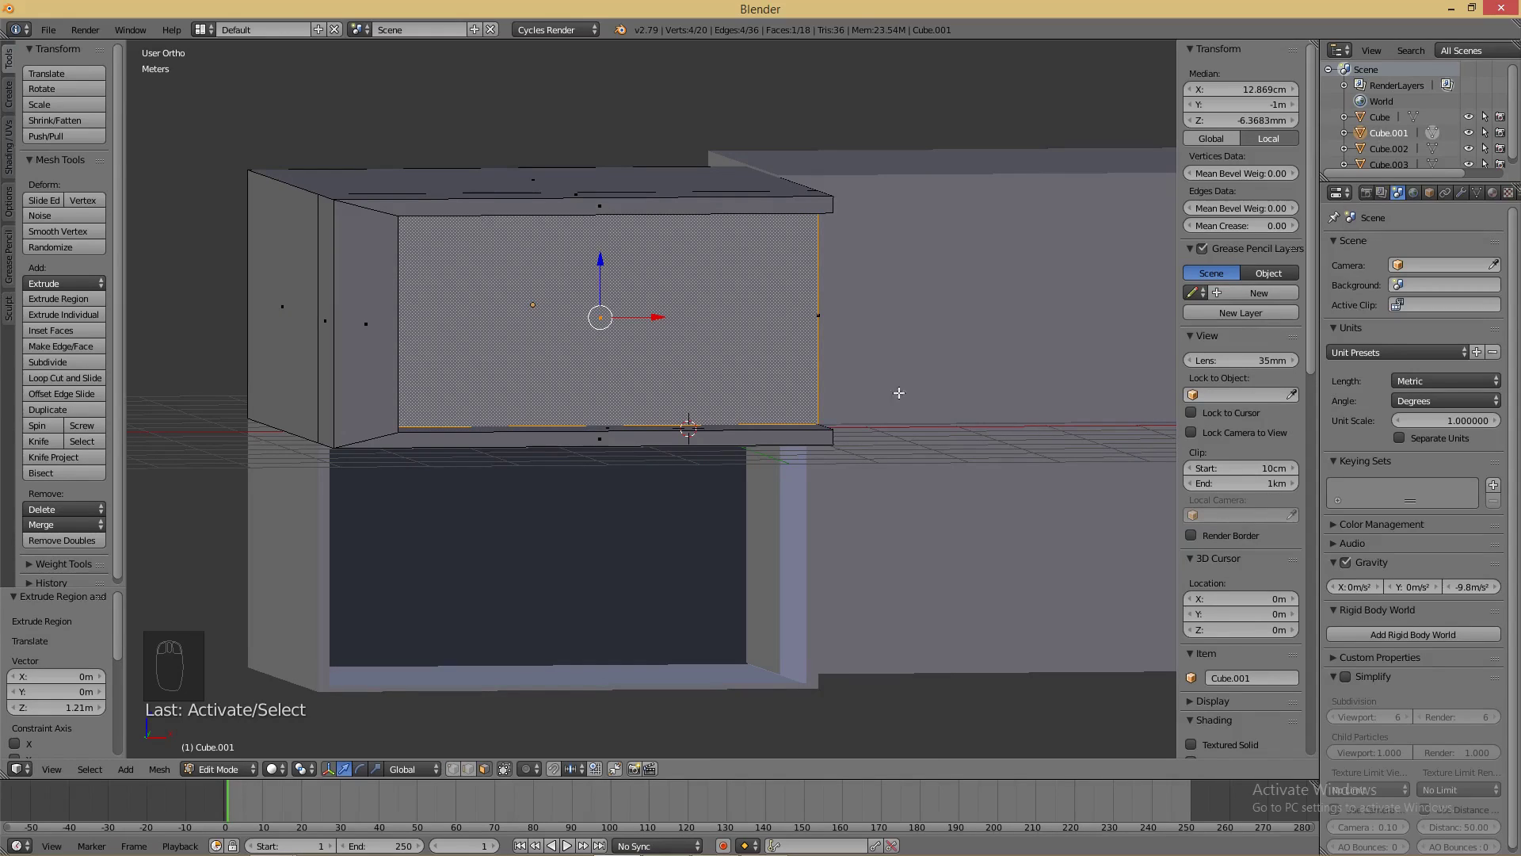
- Try to extrude the upper block's inner face about 1.08 m inward and delete it
key(e)
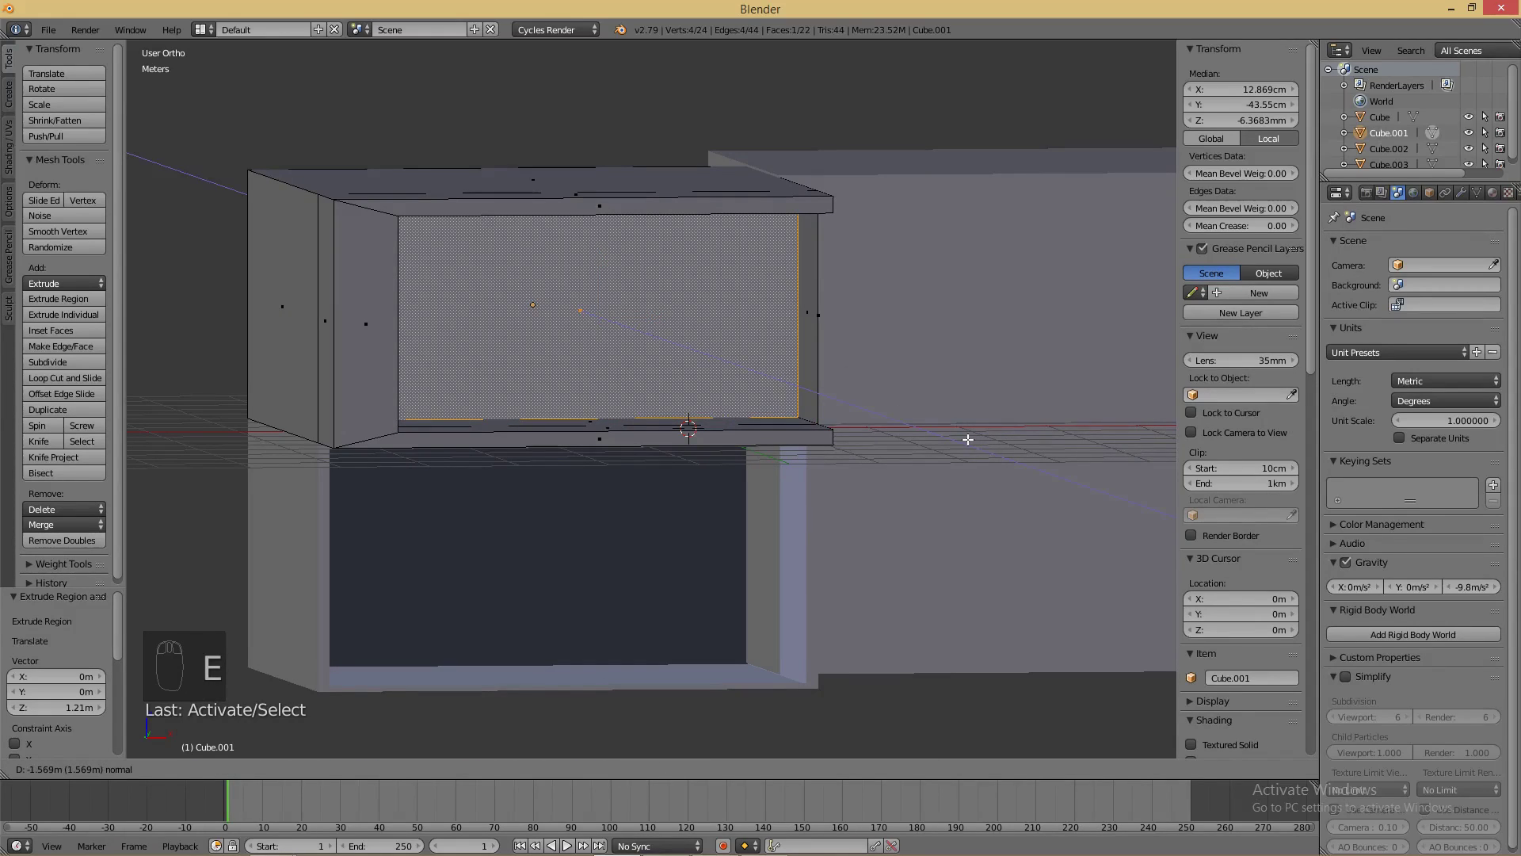
click(974, 443)
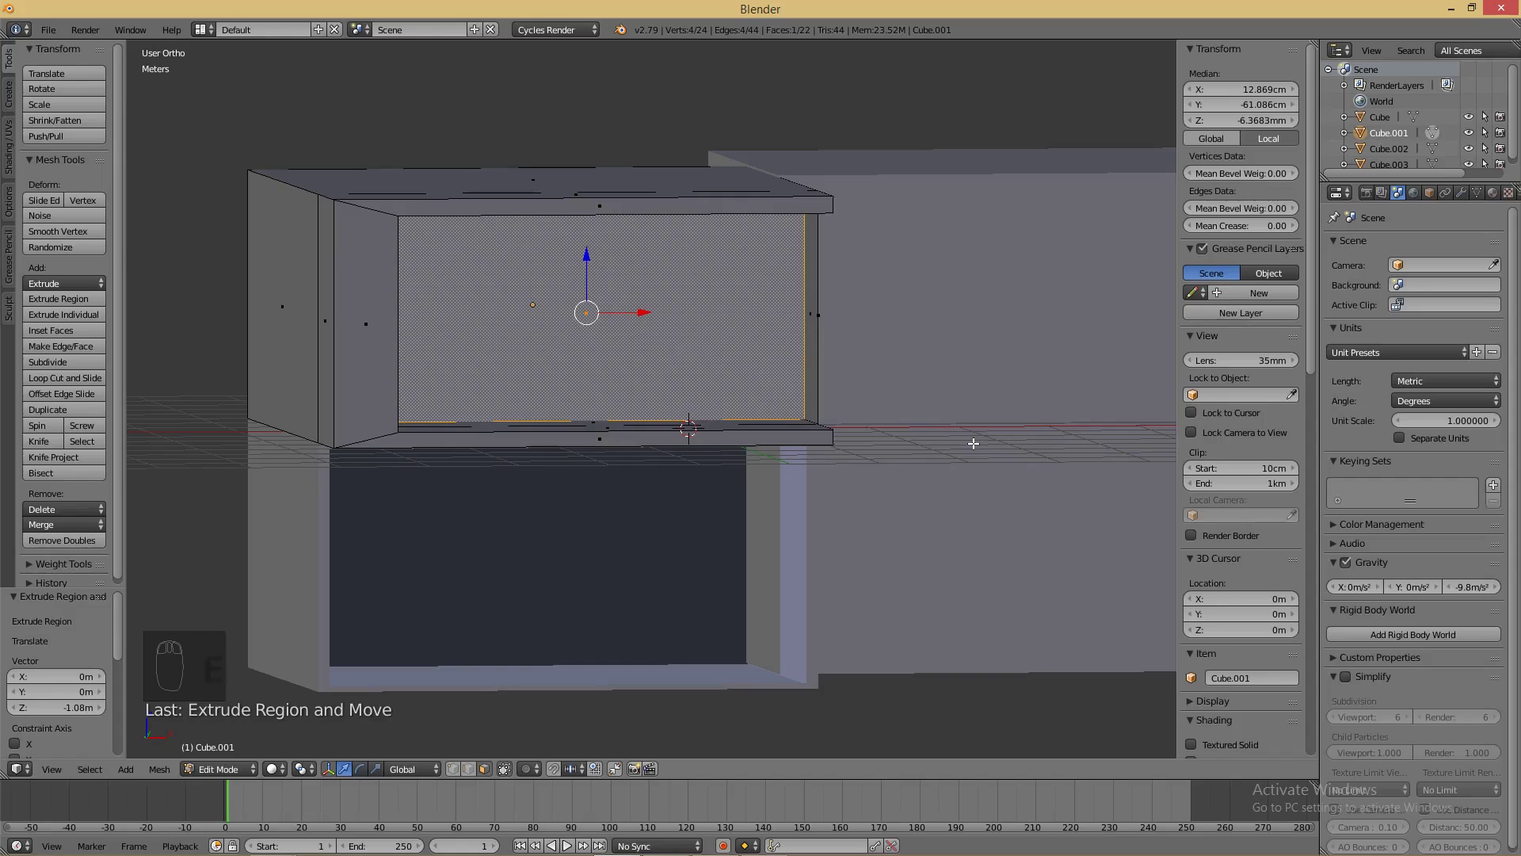
key(x)
click(974, 441)
middle_drag(973, 441, 864, 387)
scroll(869, 420, down, 5)
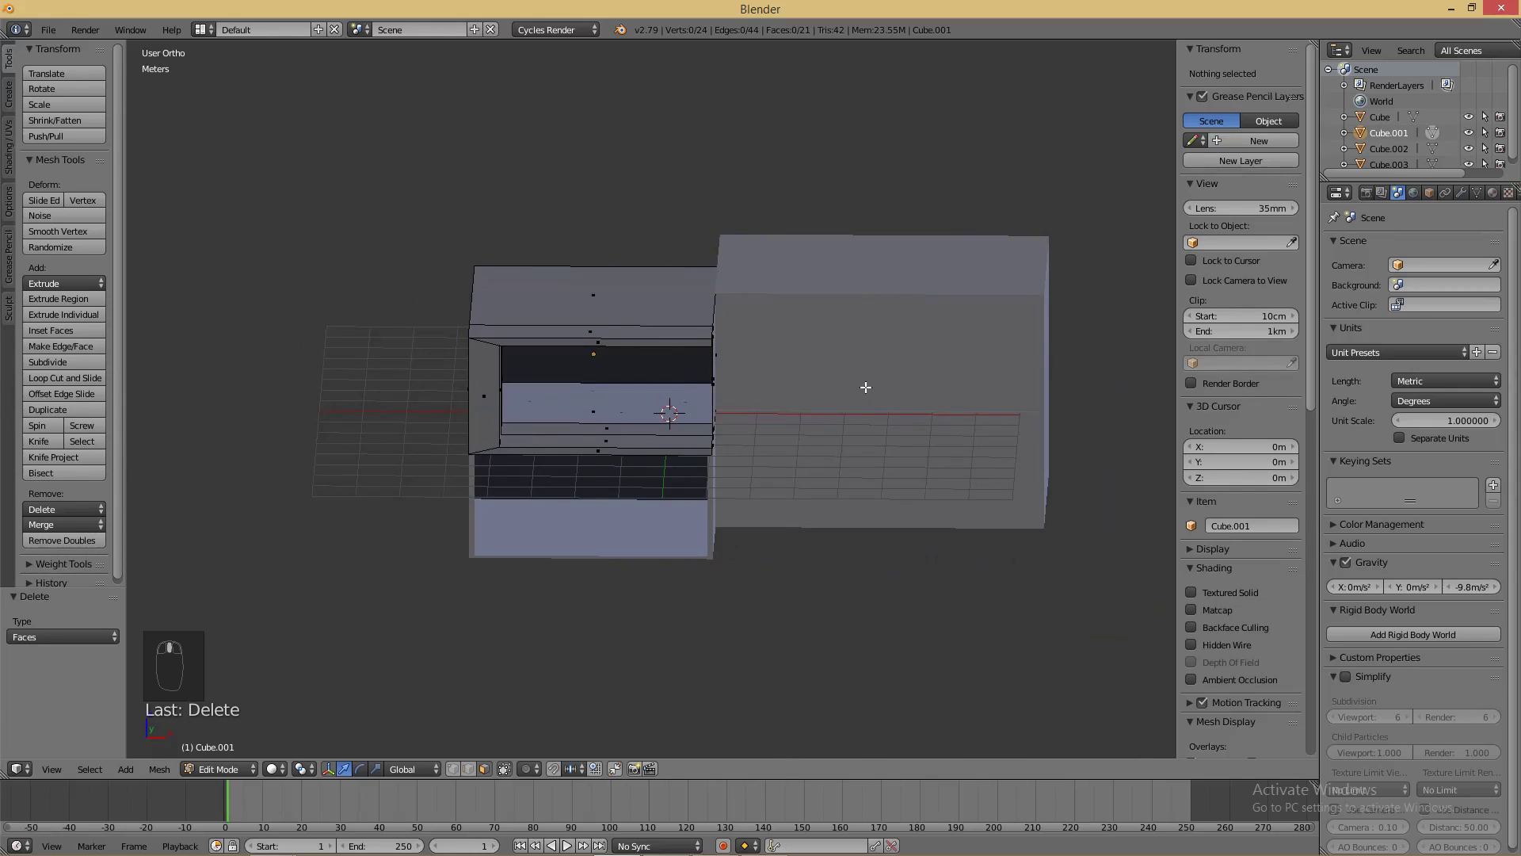
key(ctrl+z)
key(ctrl+z)
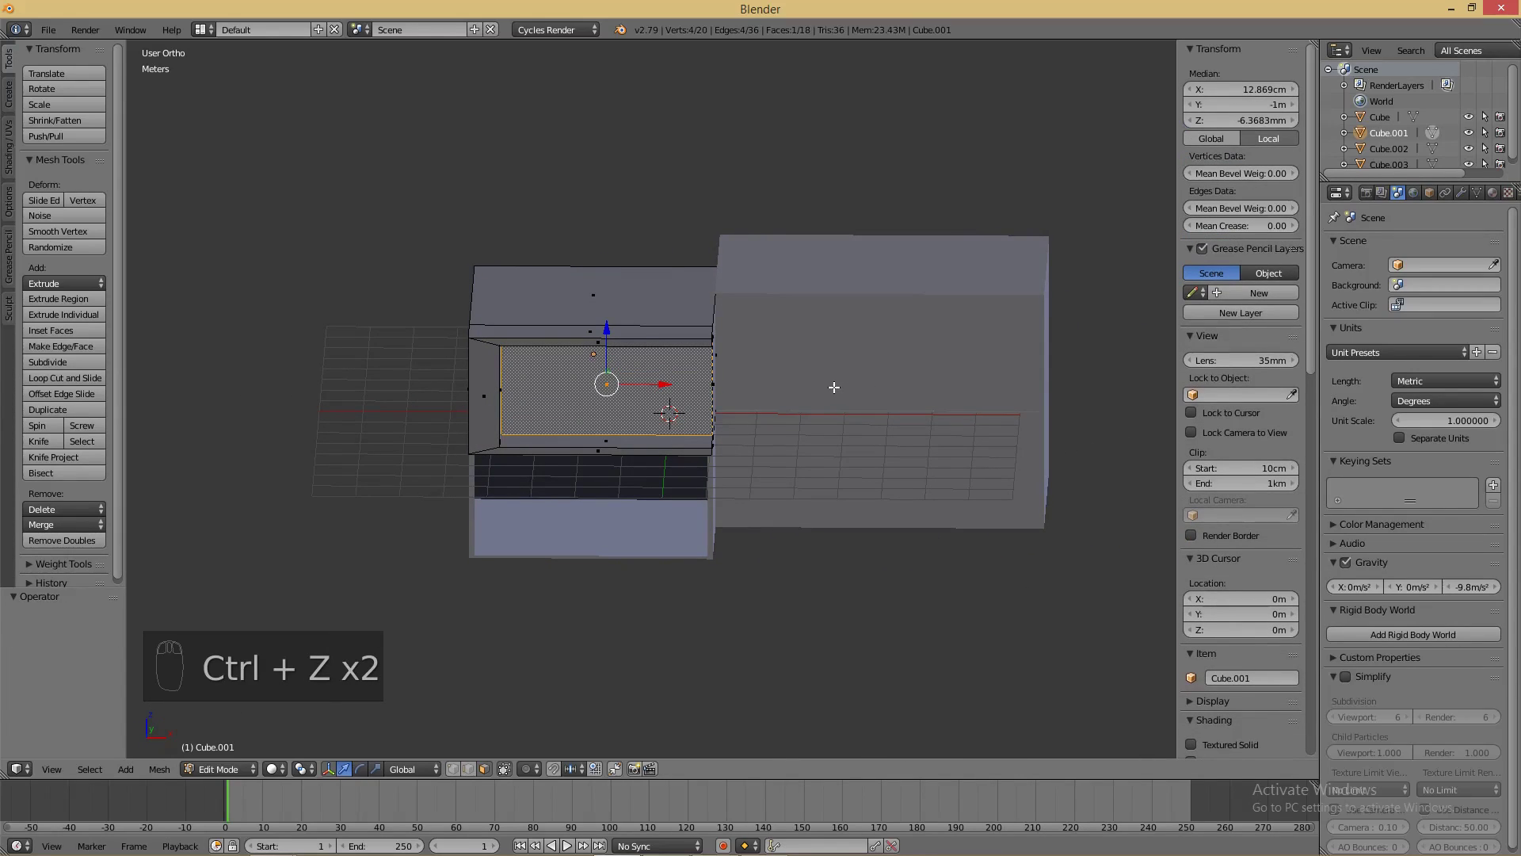
- Delete the inner front face of the upper main block and return to Object Mode
key(x)
click(833, 386)
mouse_move(804, 401)
middle_down()
mouse_move(737, 426)
mouse_move(668, 425)
mouse_move(792, 377)
mouse_move(807, 389)
middle_up()
key(Tab)
- Select the upper side block, compare it with the reference in front-view wireframe, and open it in Edit Mode with nothing selected in solid shading
right_click(887, 302)
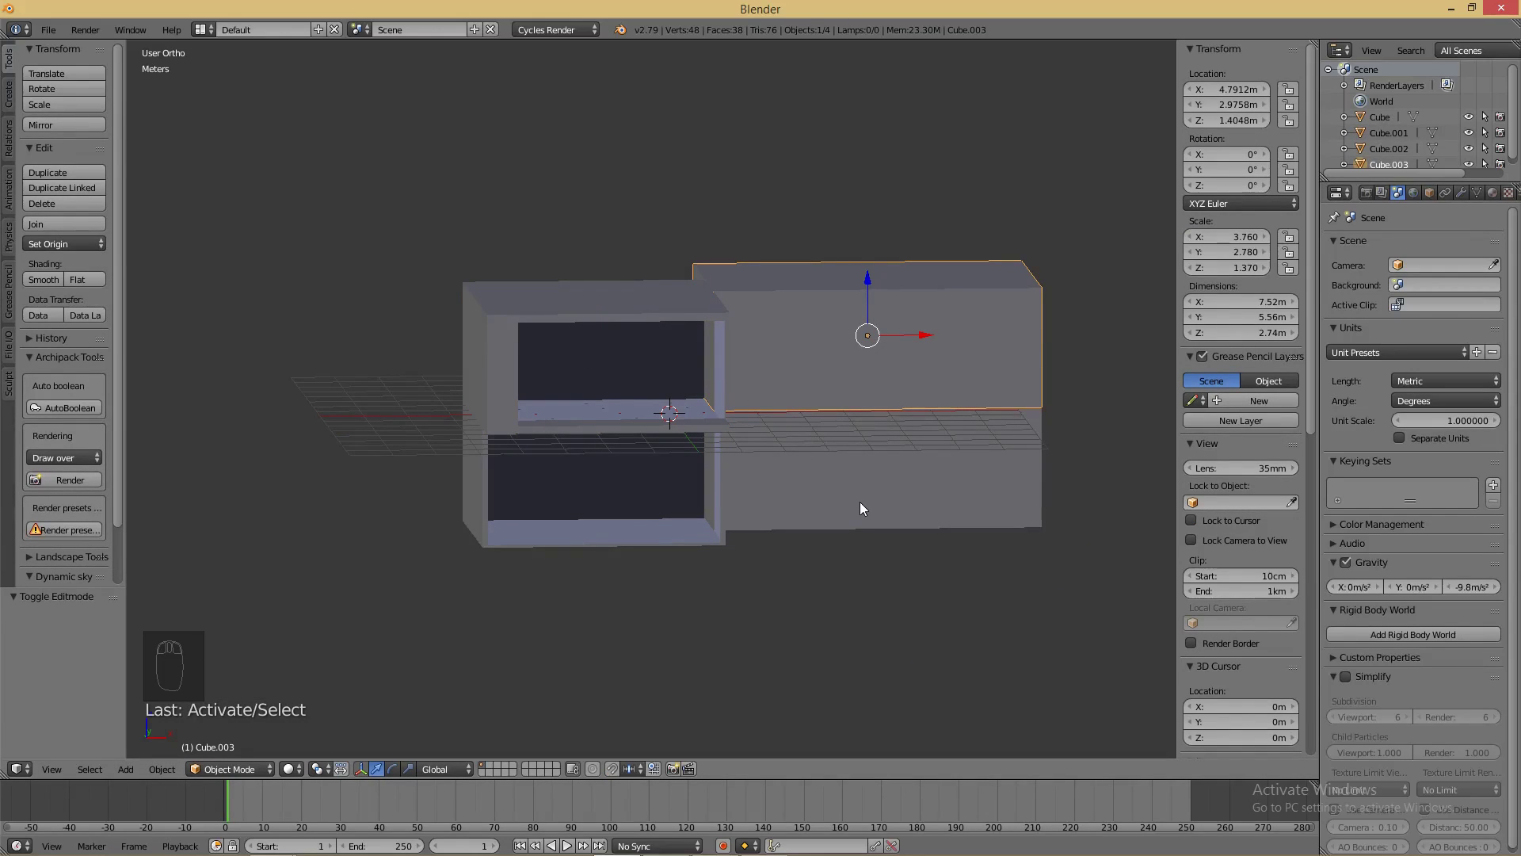
key(z)
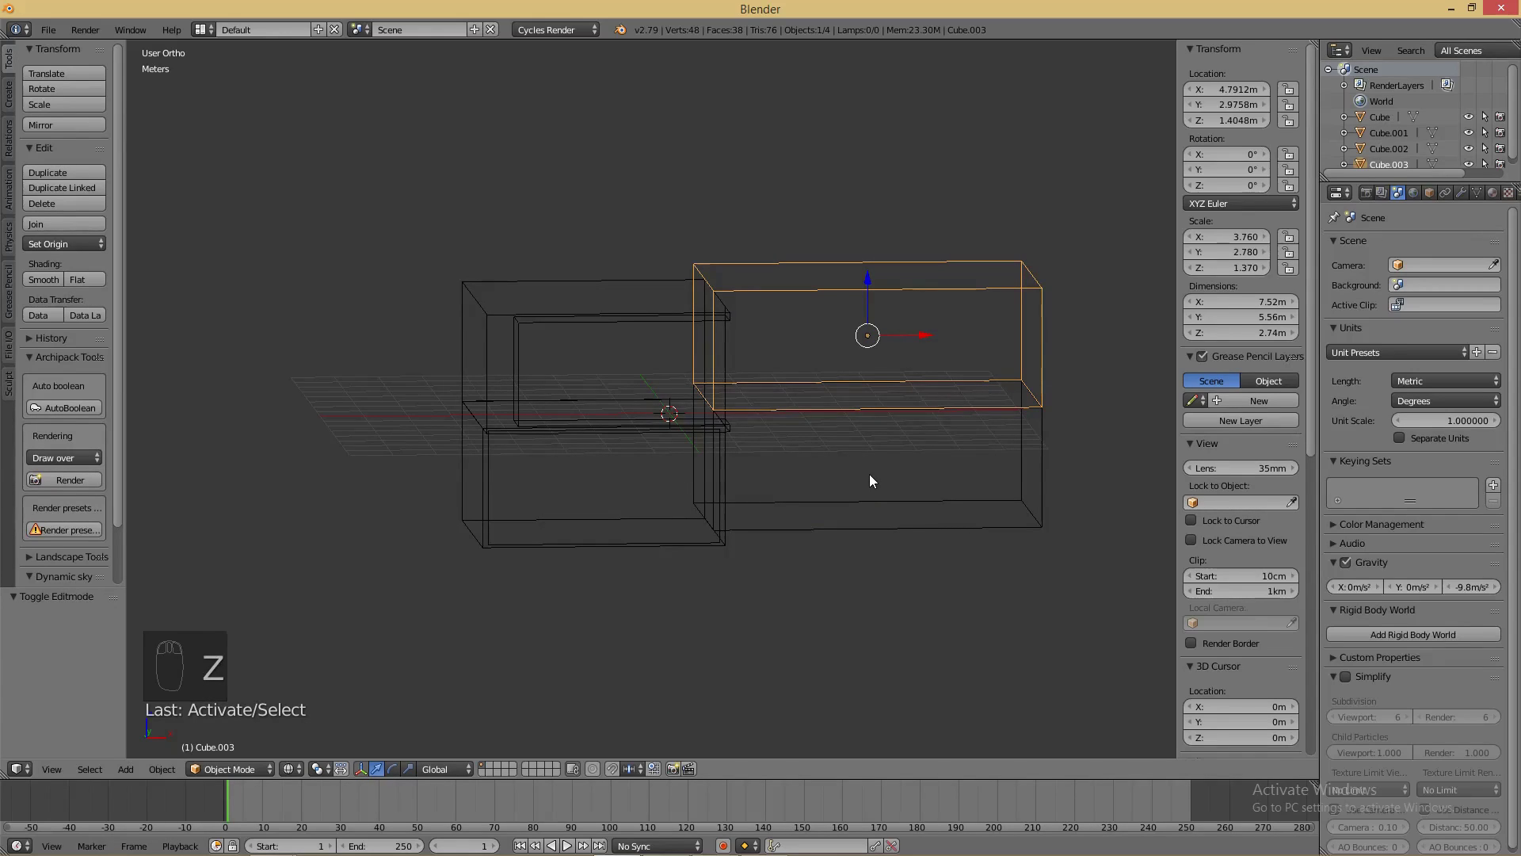
key(KP_1)
scroll(870, 476, up, 3)
shift+middle_drag(903, 482, 660, 505)
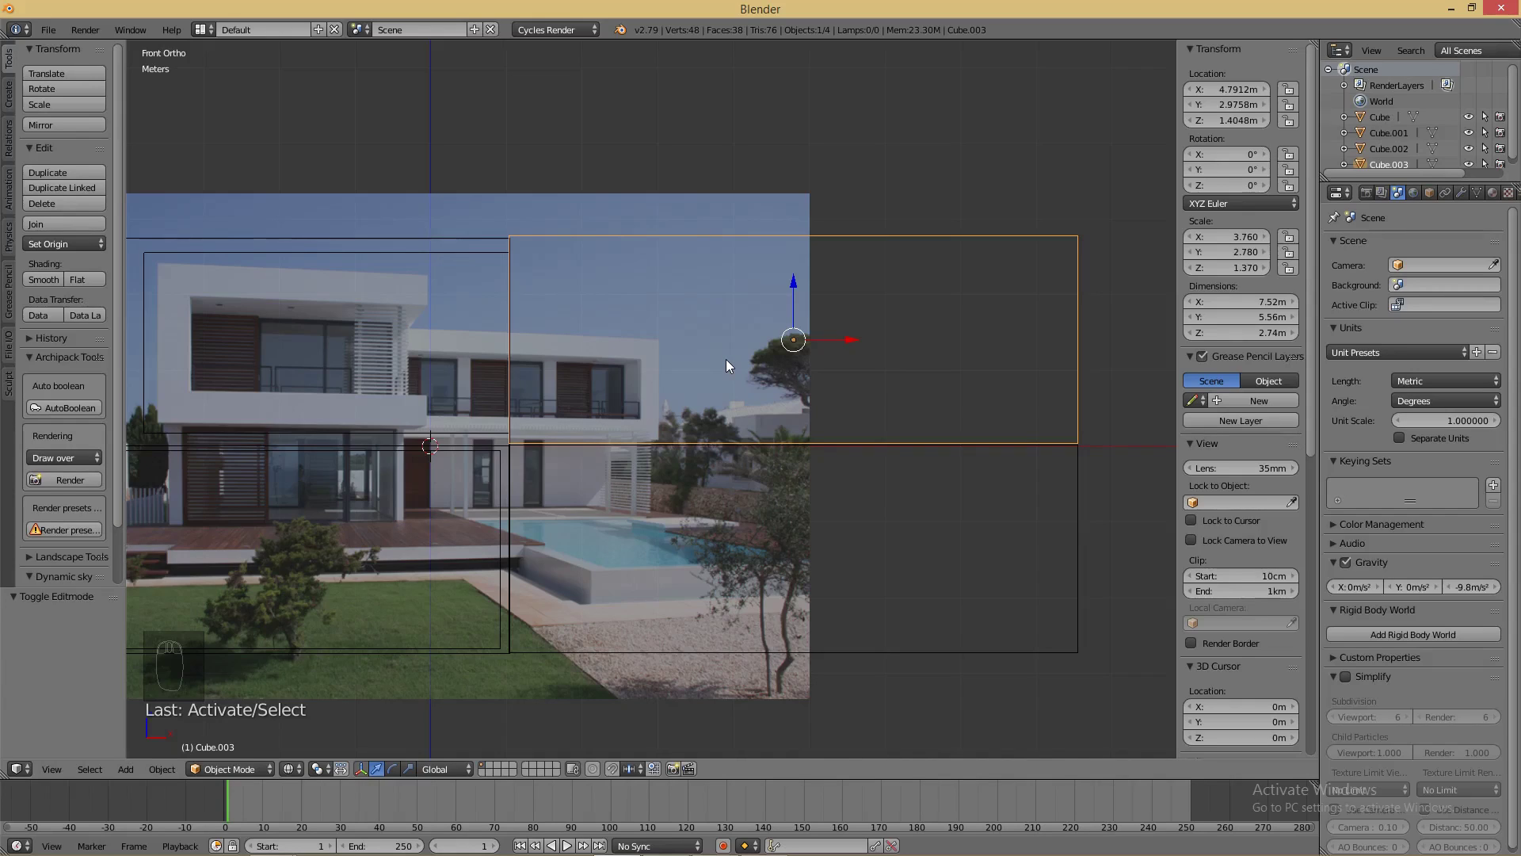
key(Tab)
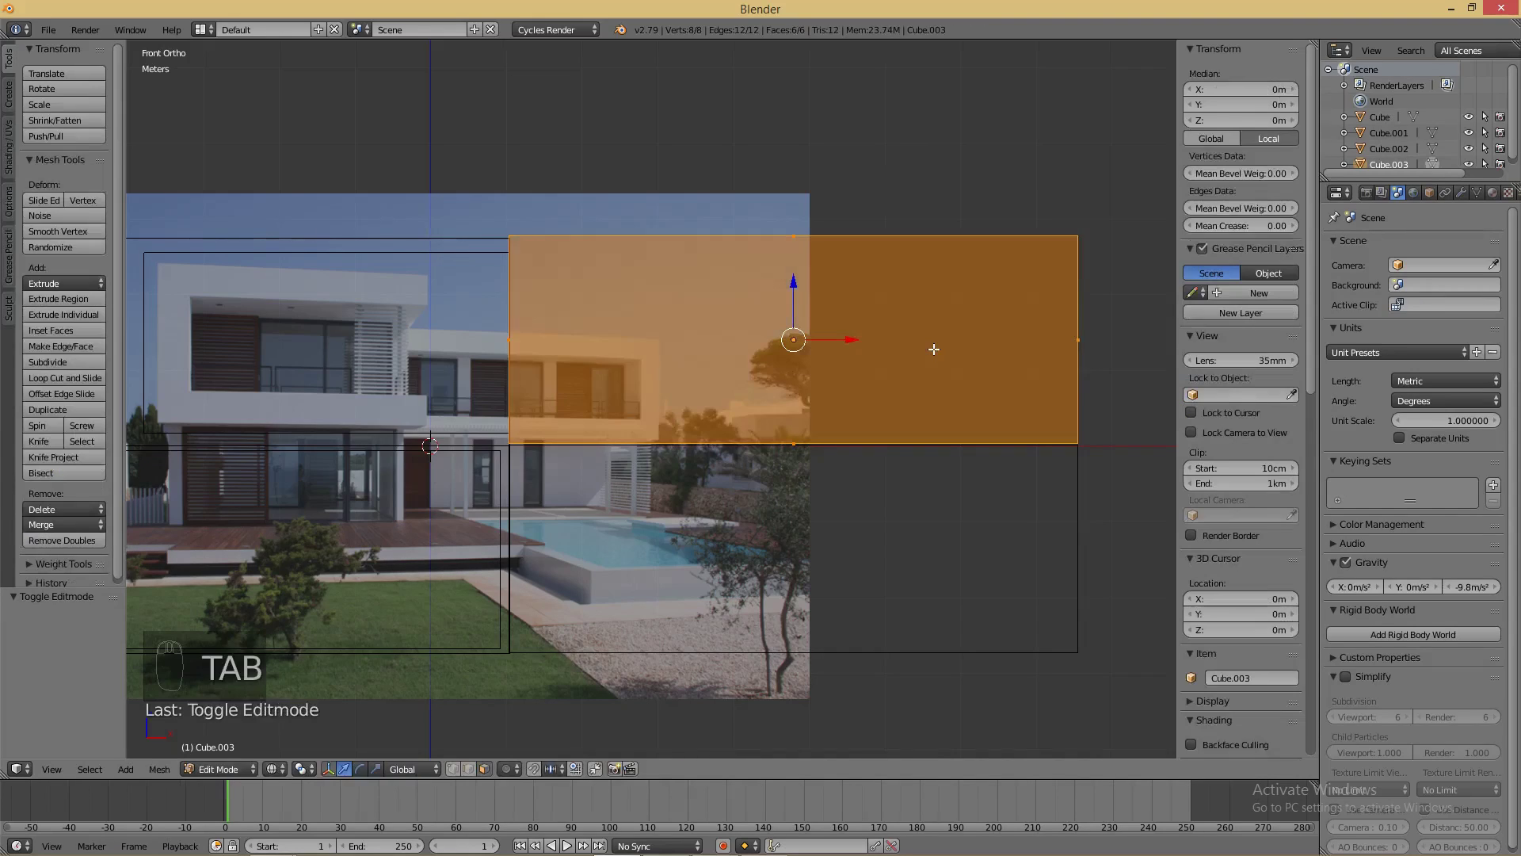
key(a)
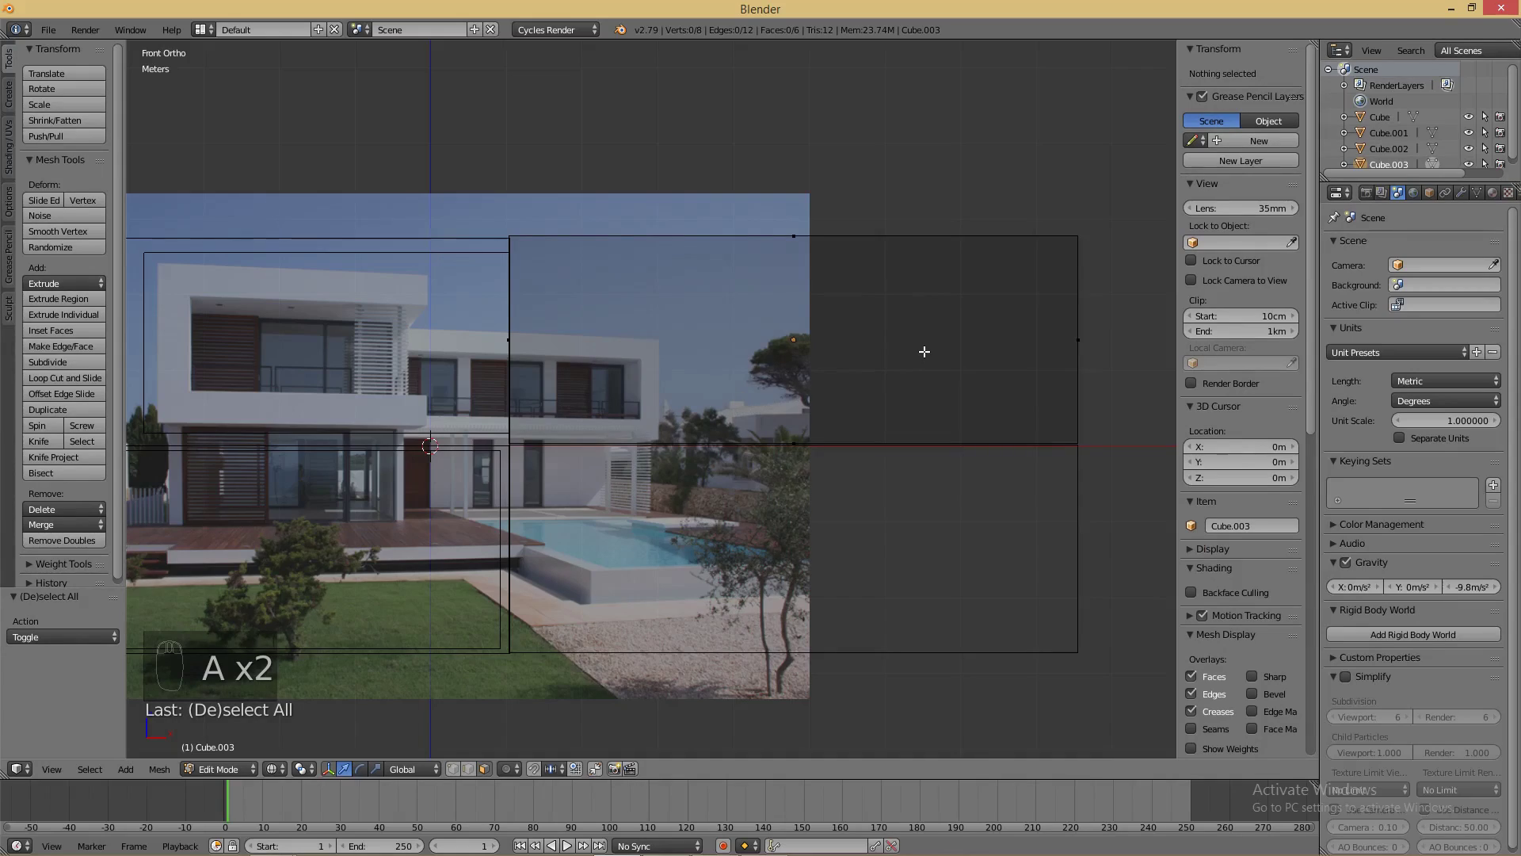
key(z)
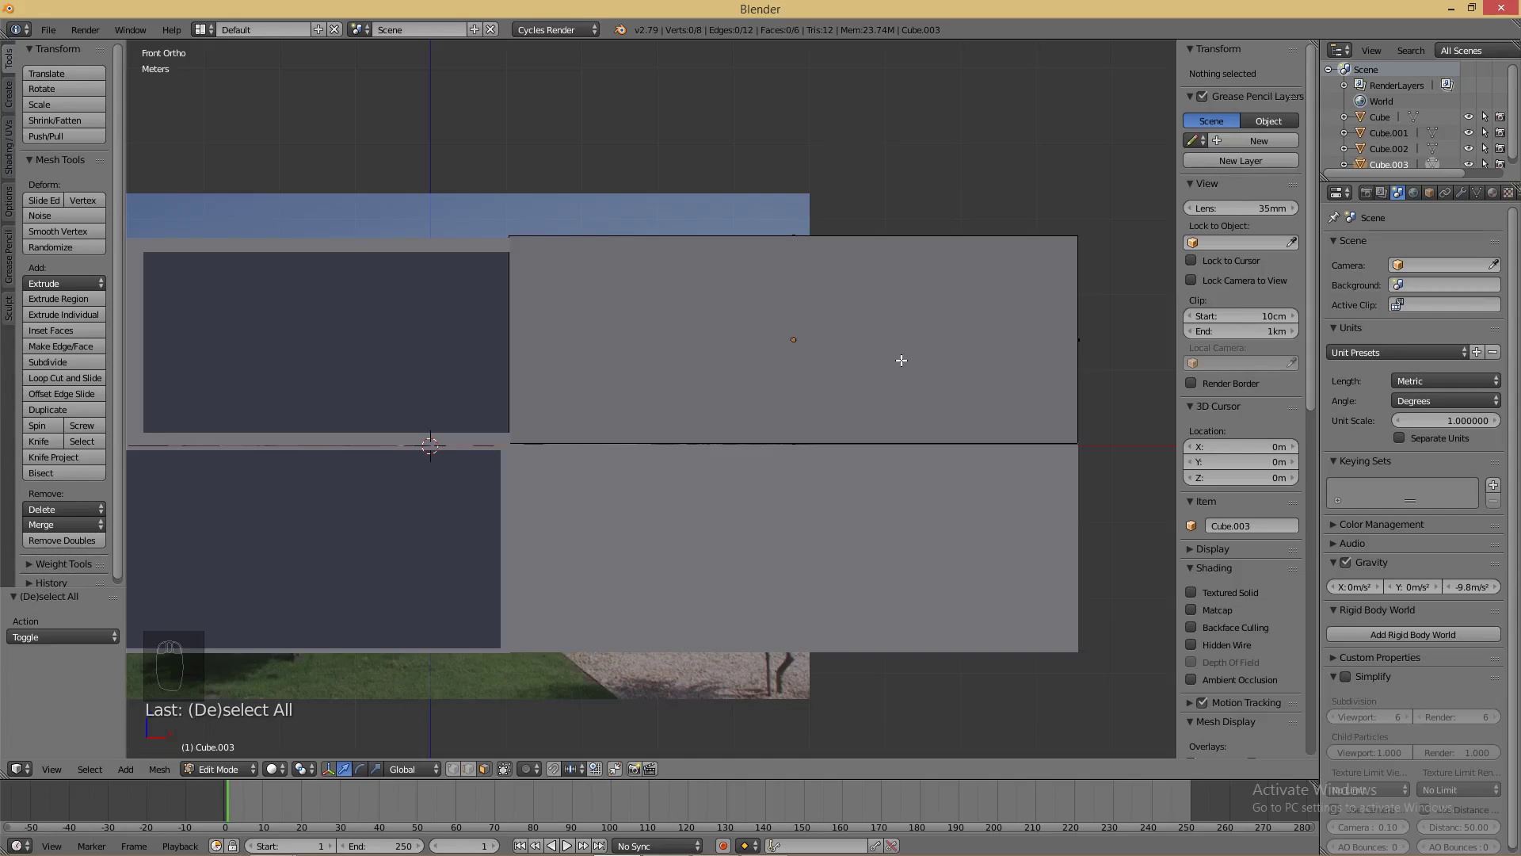
- Add one vertical loop cut to the upper side block, move it 2.76 m along X and back 41.9 cm, and show wireframe
key(ctrl+r)
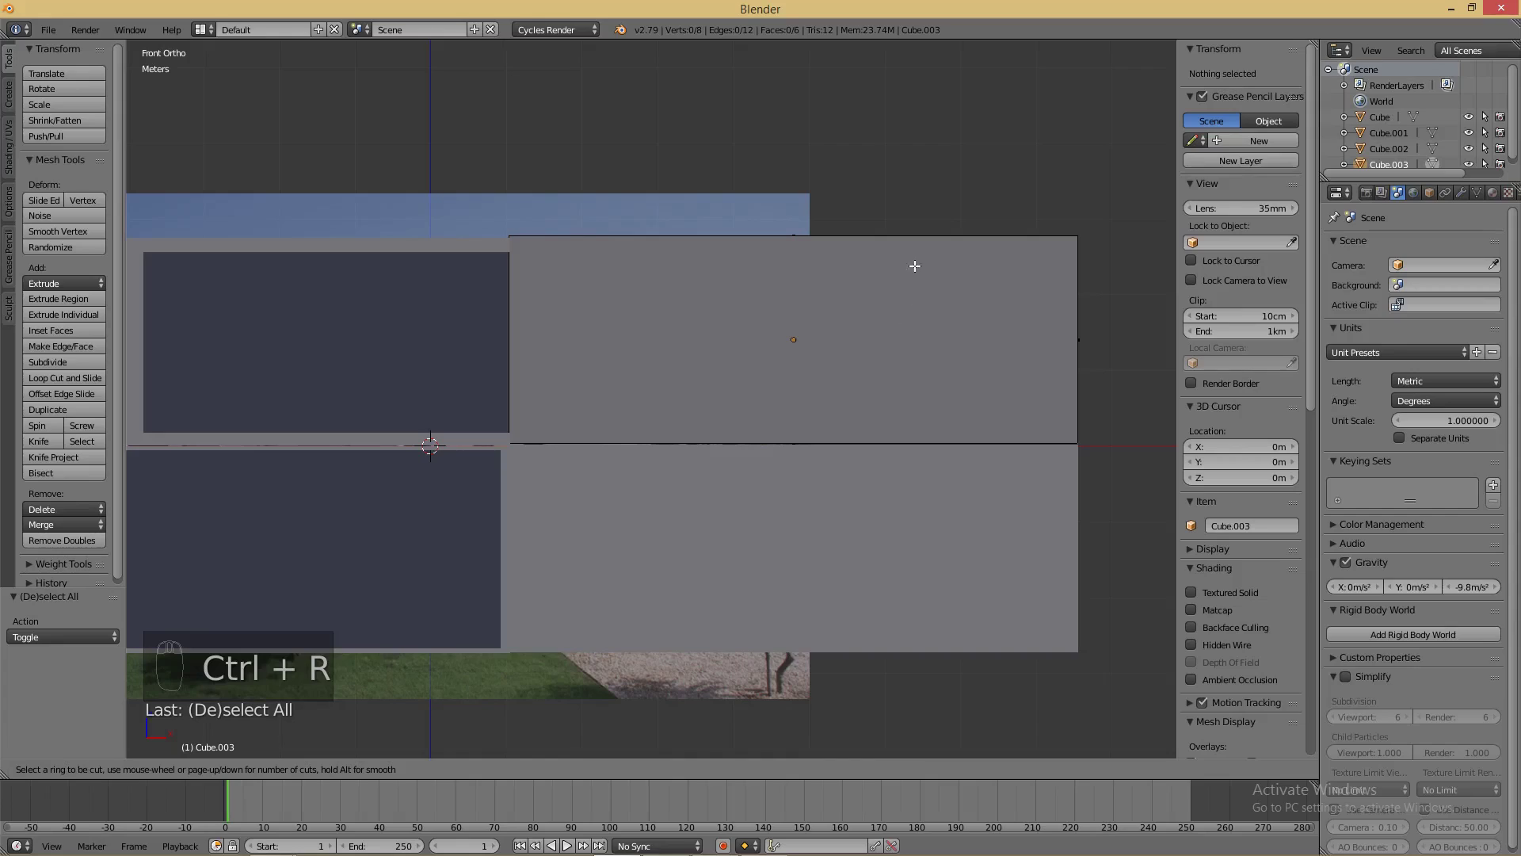
click(874, 236)
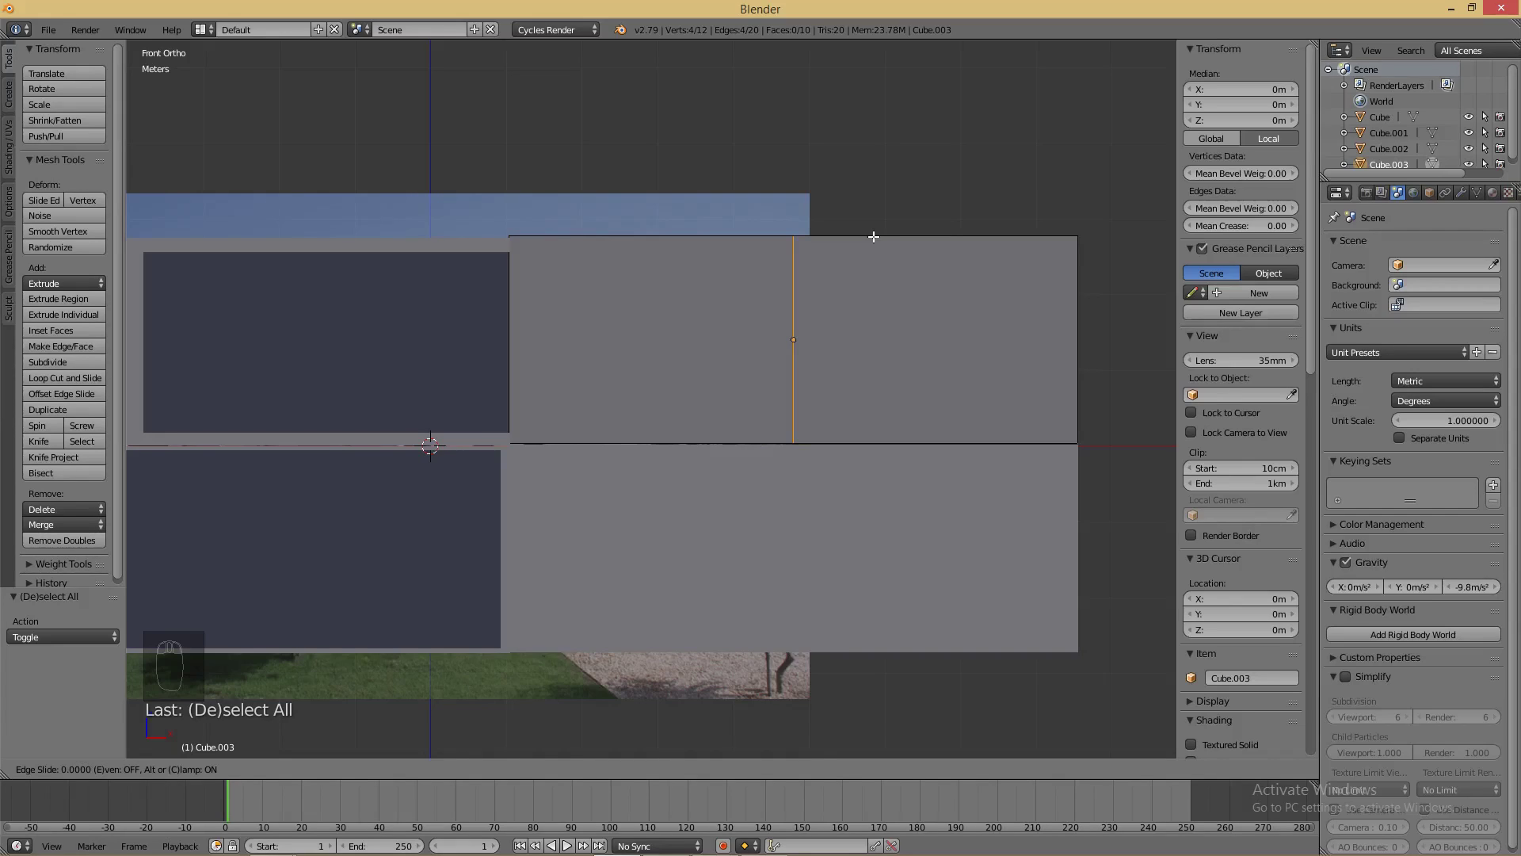
click(873, 236)
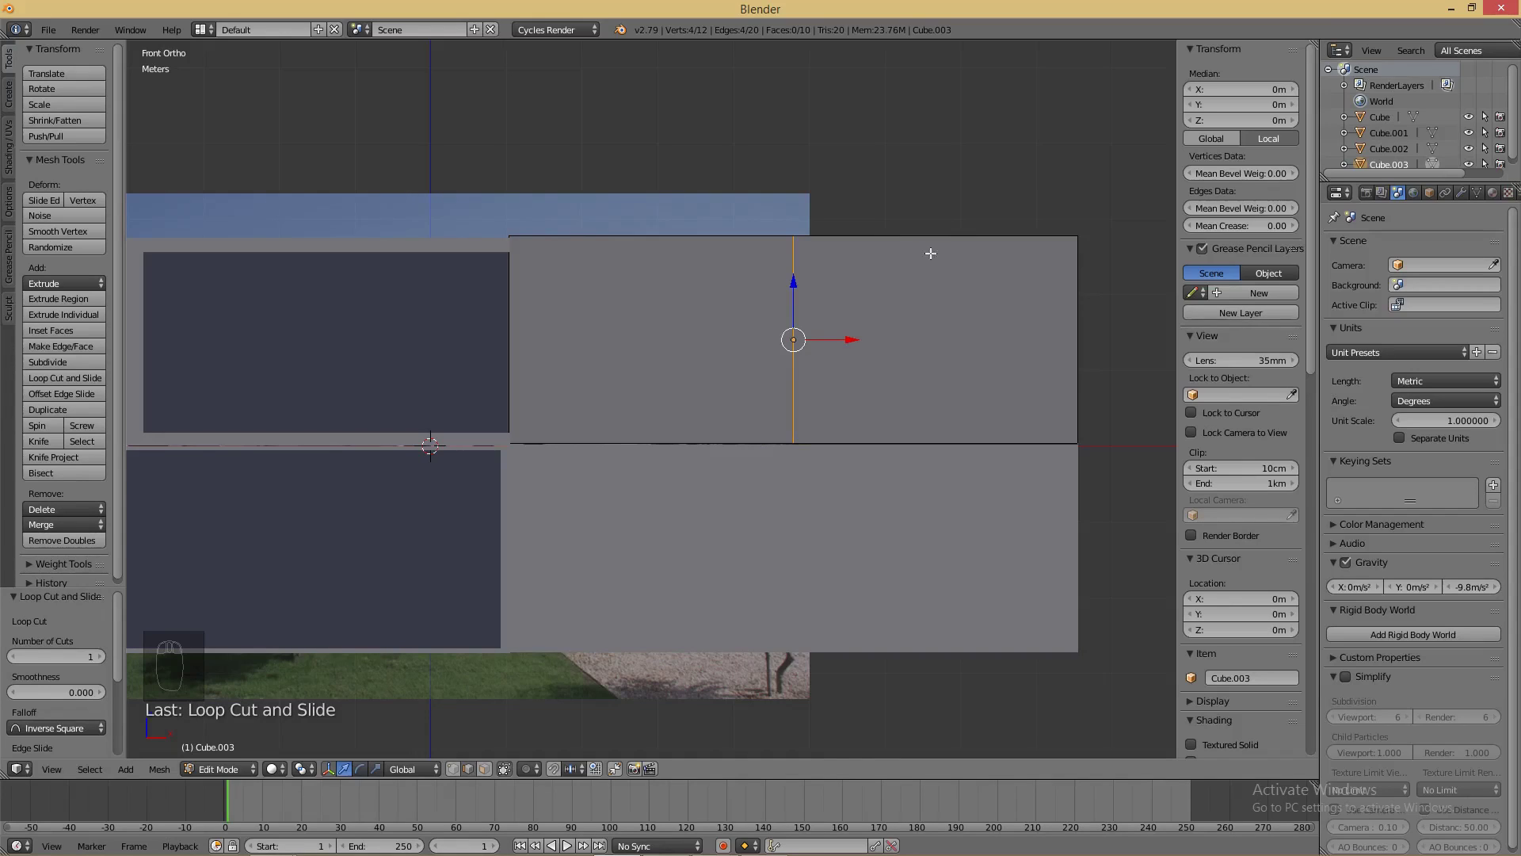
drag(851, 342, 1059, 348)
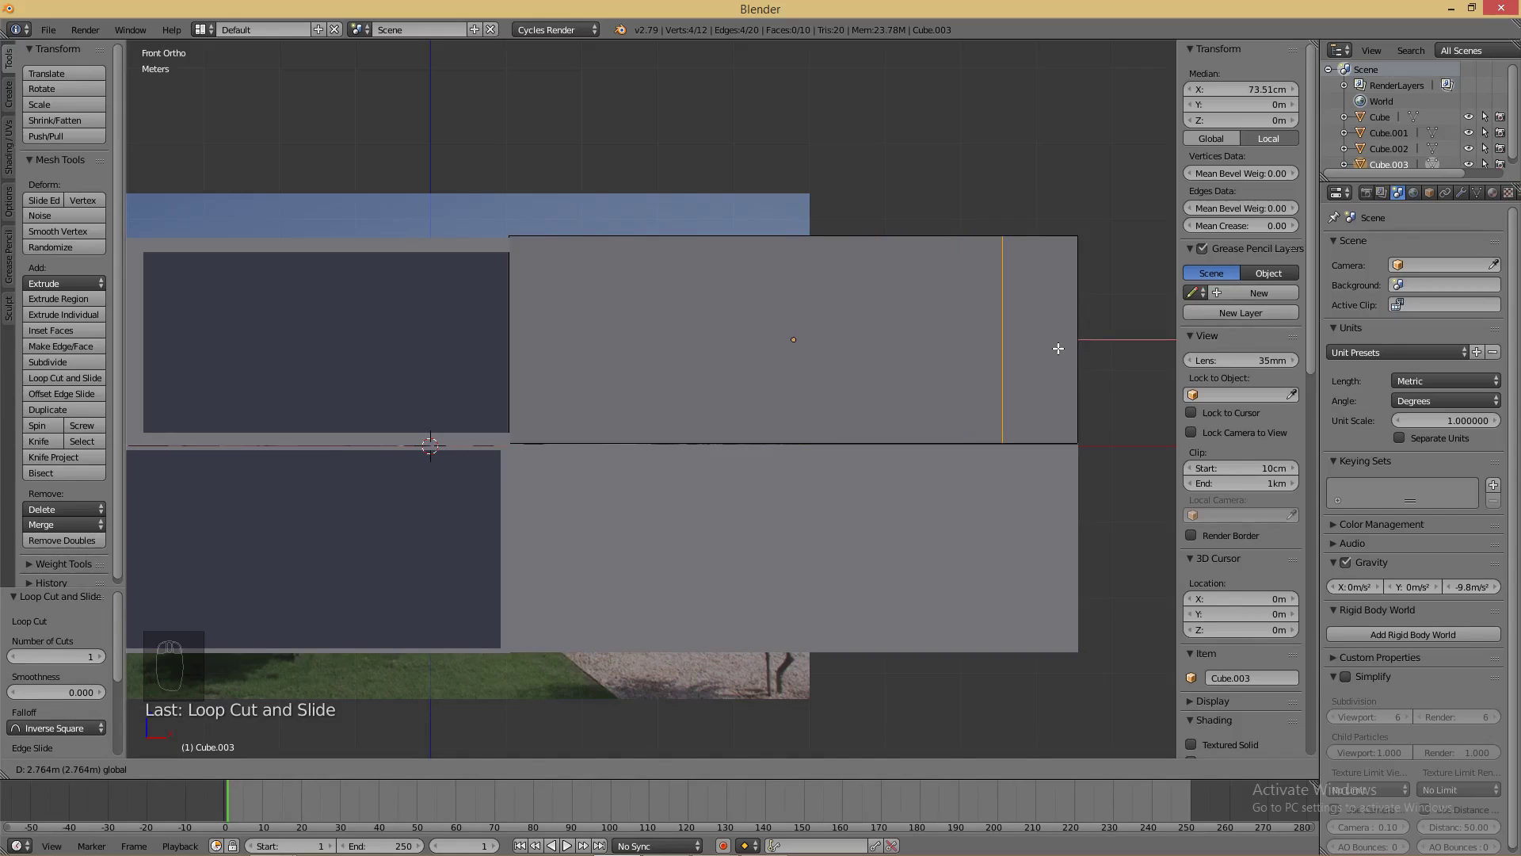
drag(1059, 349, 1058, 348)
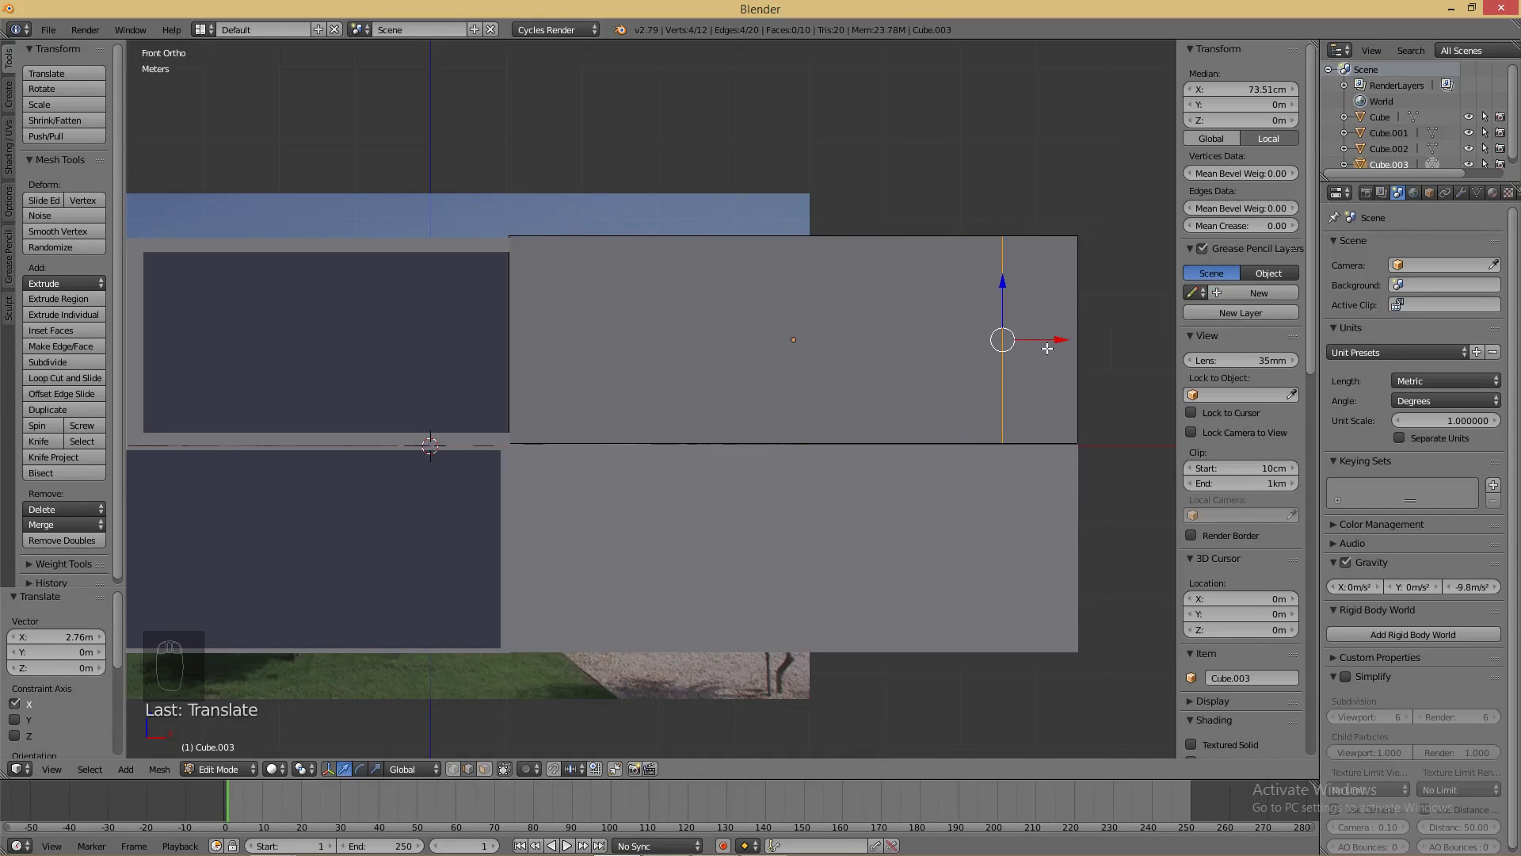
drag(1062, 340, 1028, 346)
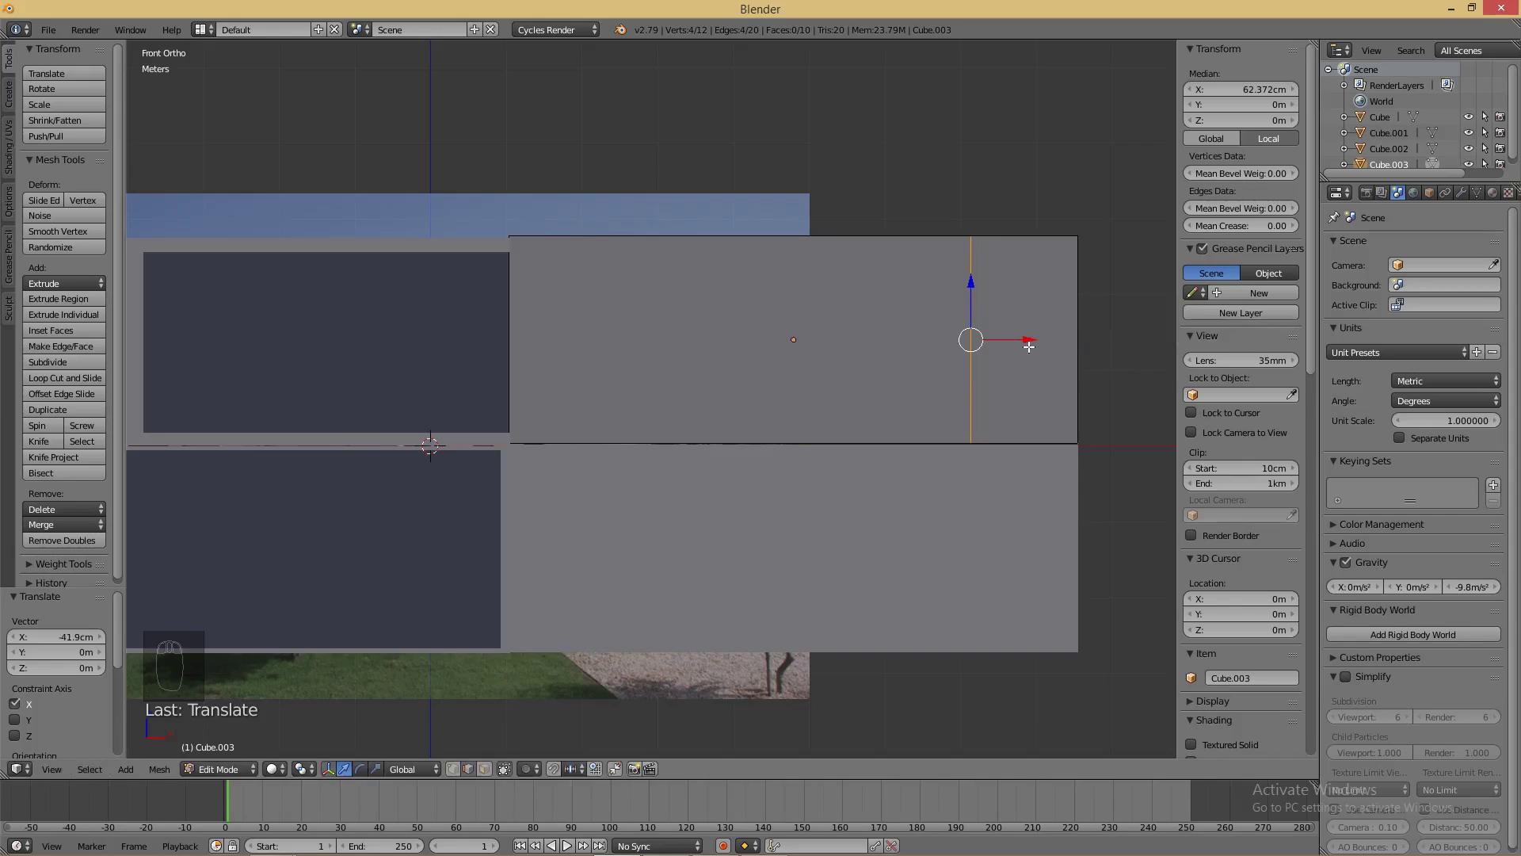
key(z)
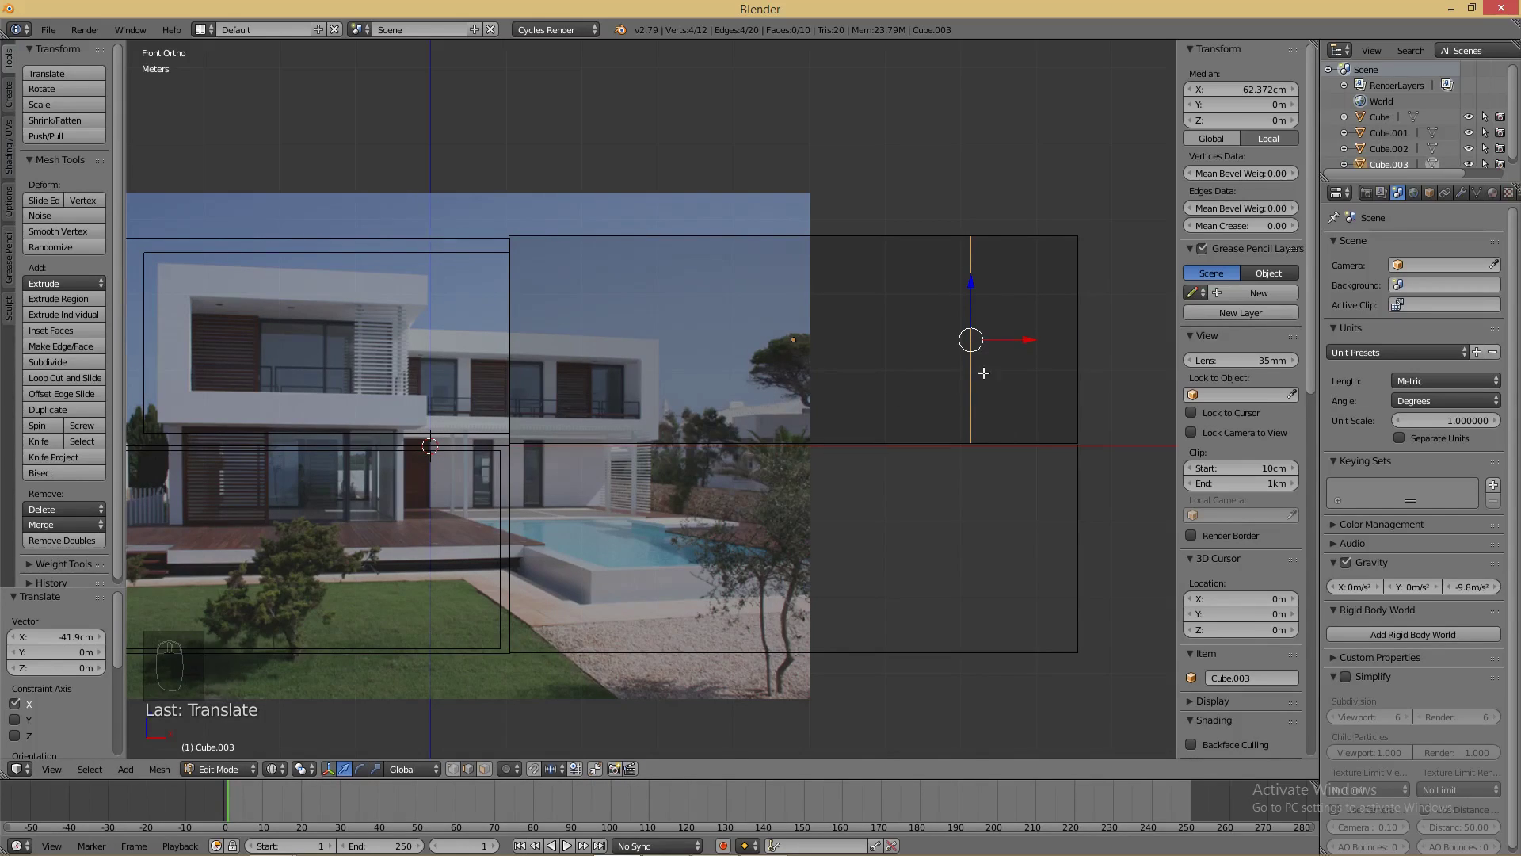
- Move the upper side block's loop cut 40.8 cm along X and compare it with the upper floor in the reference
drag(1029, 342, 1061, 338)
scroll(445, 374, up, 4)
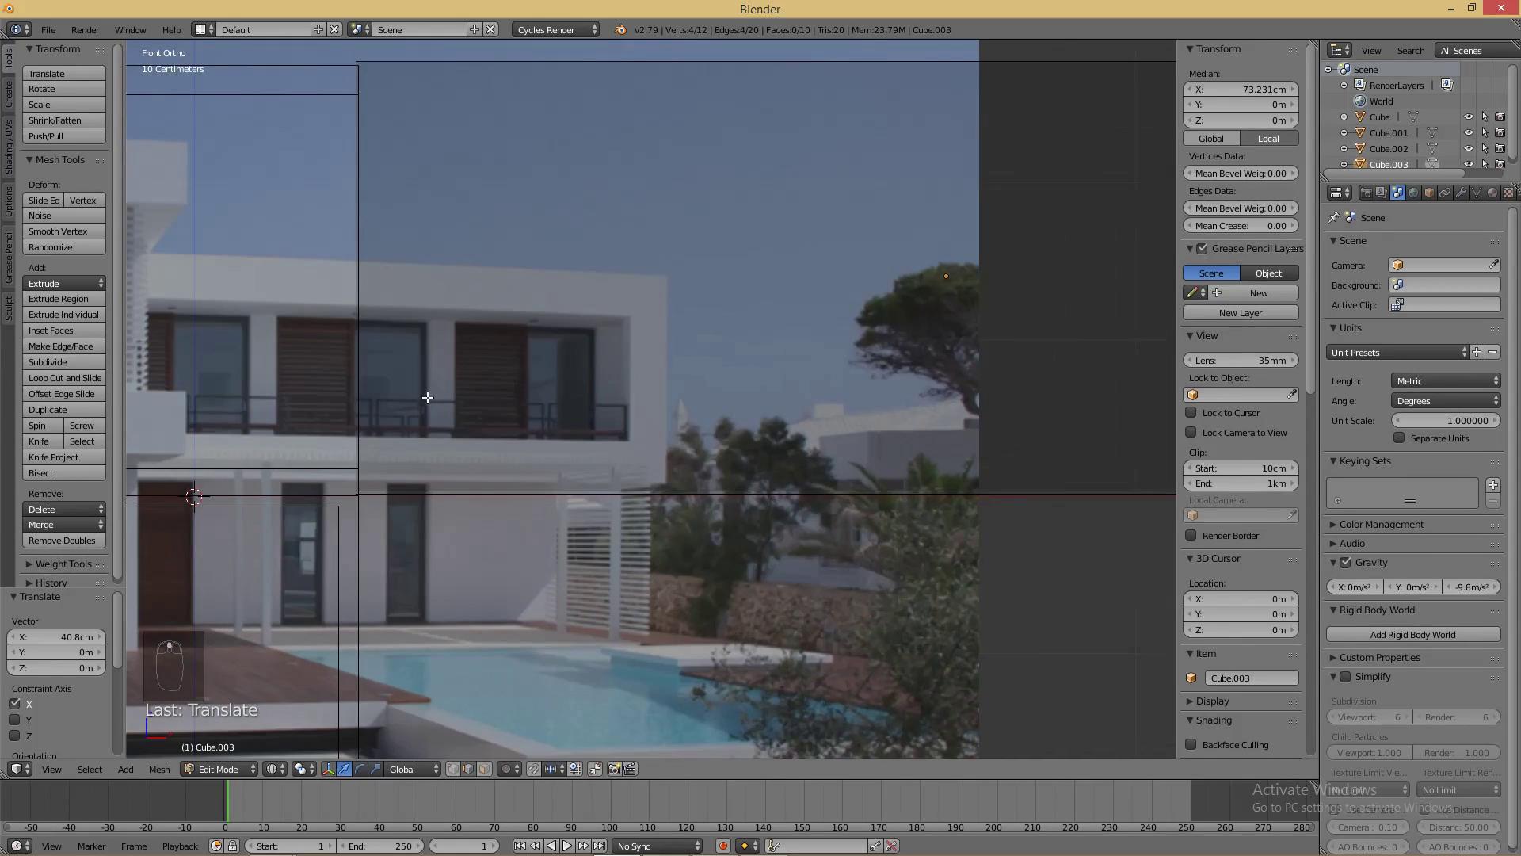
scroll(501, 397, up, 4)
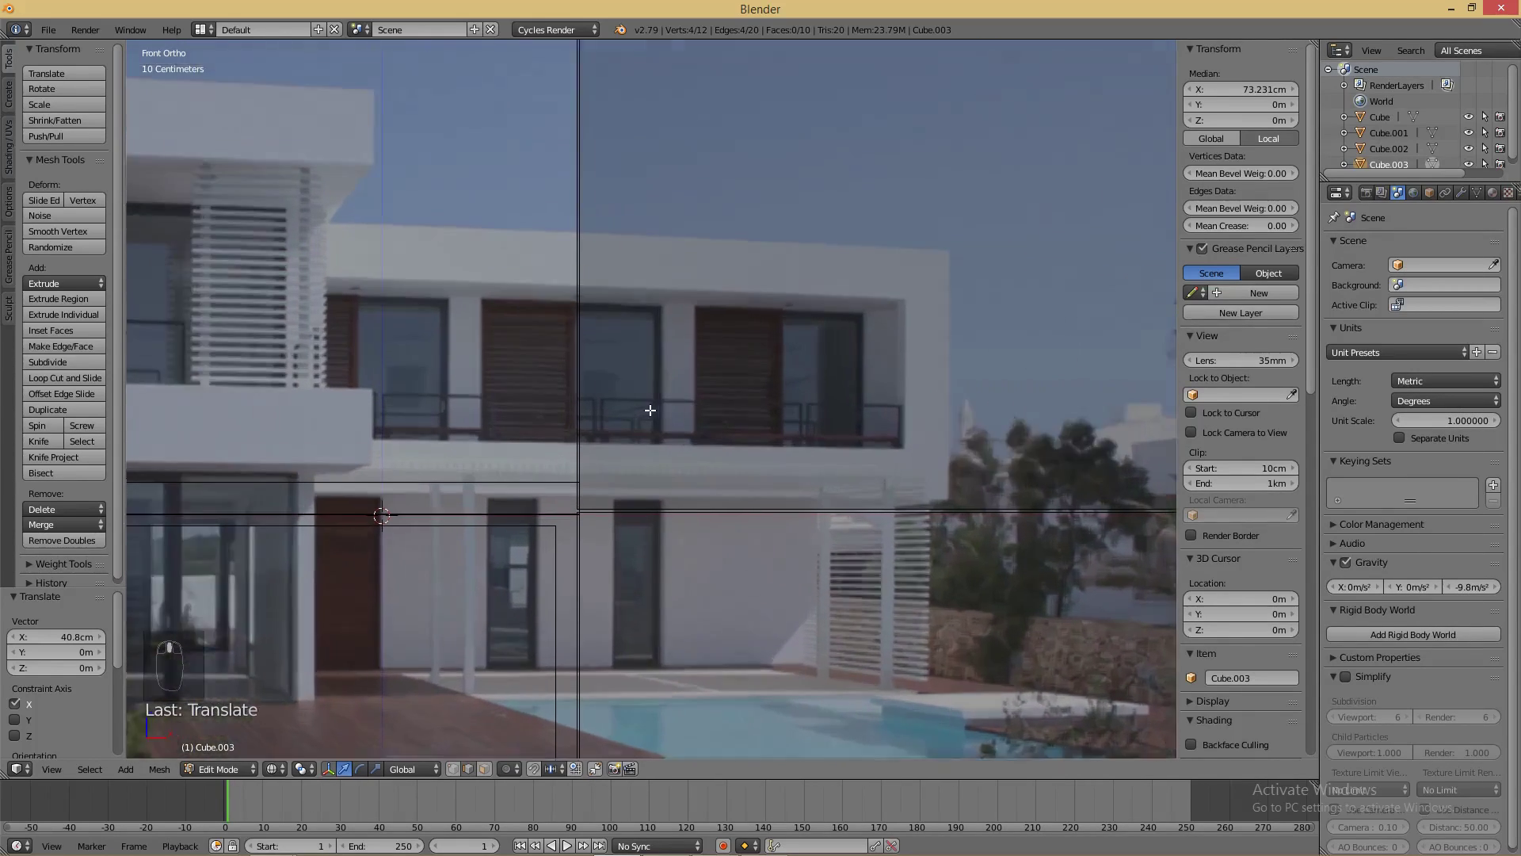
scroll(941, 457, down, 1)
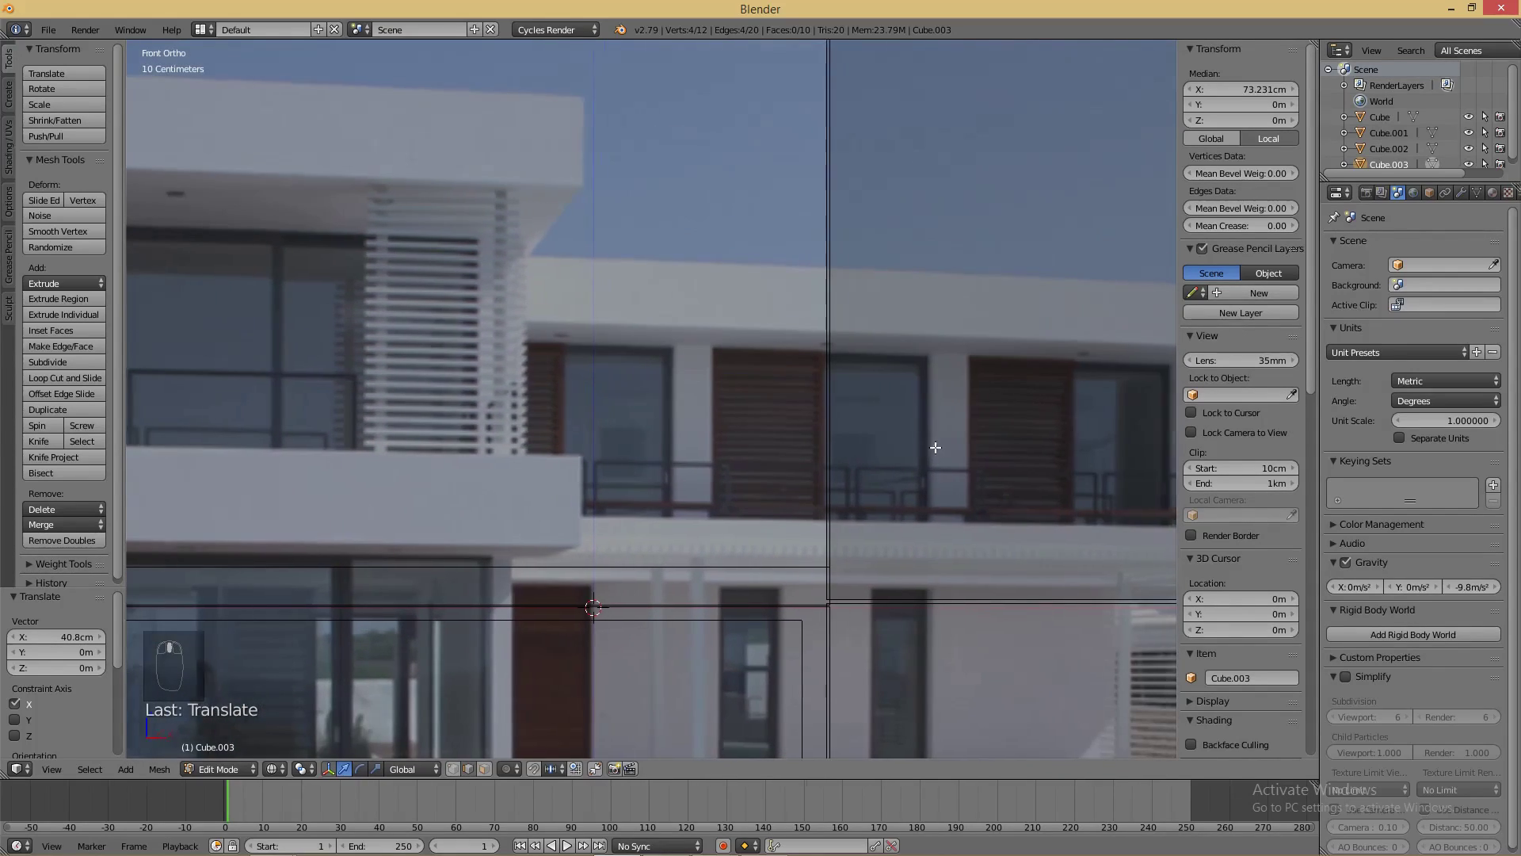
shift+middle_drag(942, 445, 737, 441)
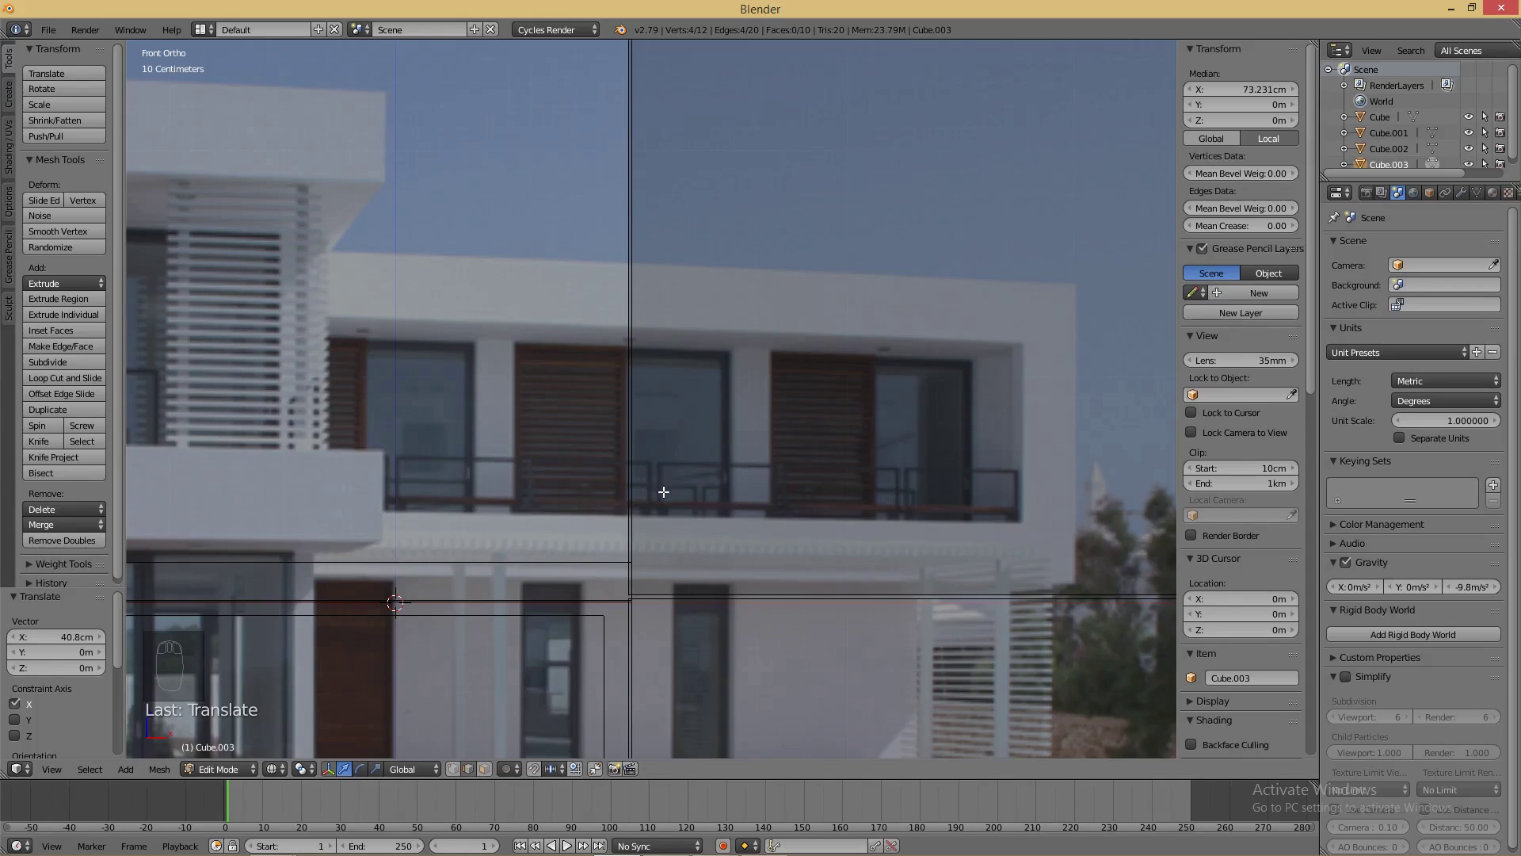
scroll(750, 473, down, 5)
shift+middle_drag(1000, 419, 866, 407)
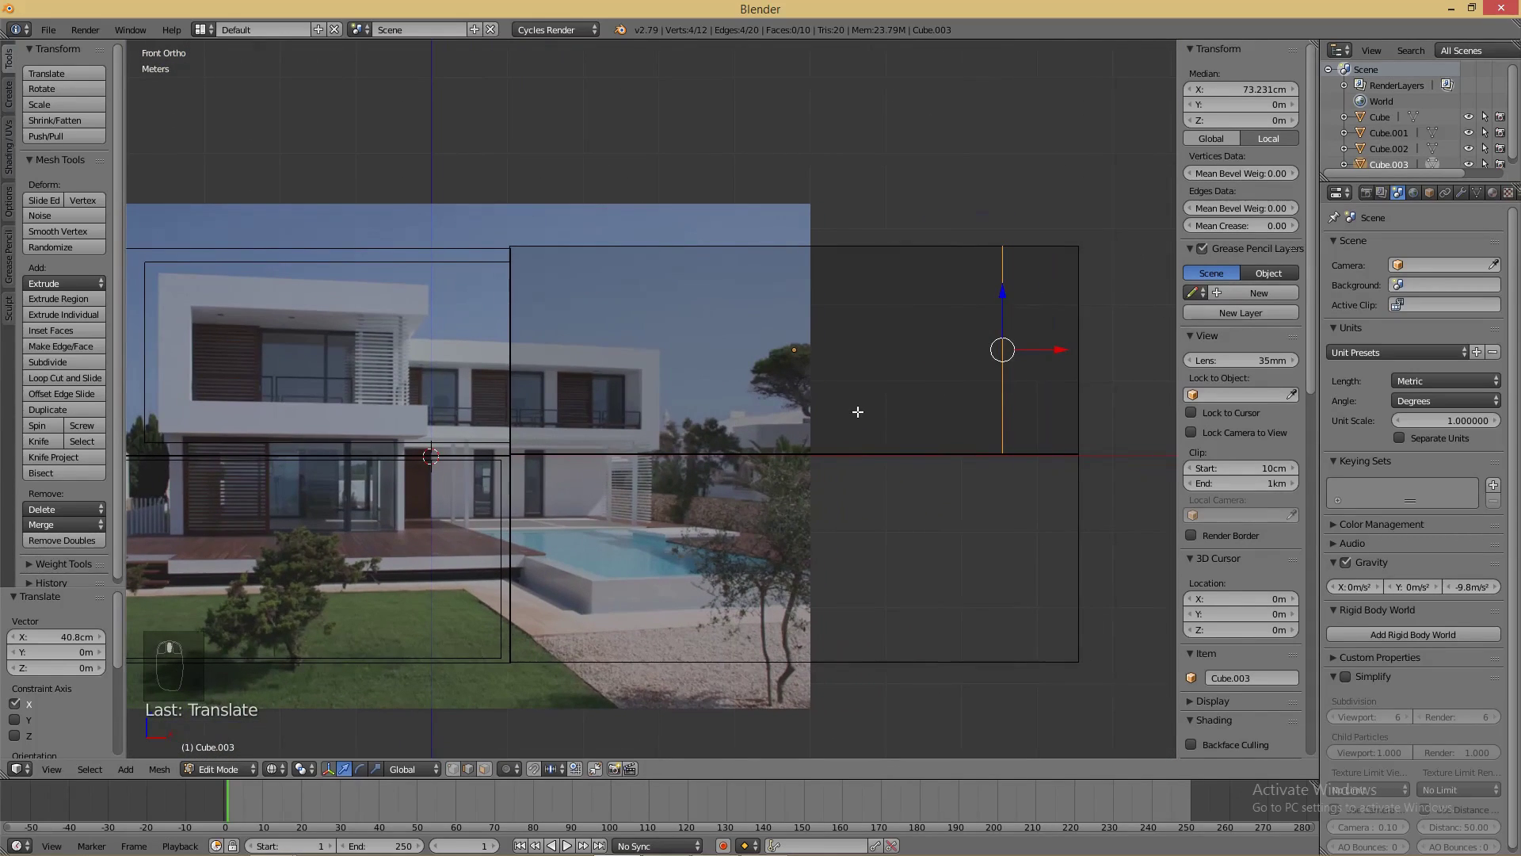
- Undo the moves and the vertical loop cut on the upper side block
key(ctrl+z)
key(ctrl+z)
key(ctrl+z)
key(ctrl+z)
key(ctrl+z)
key(ctrl+z)
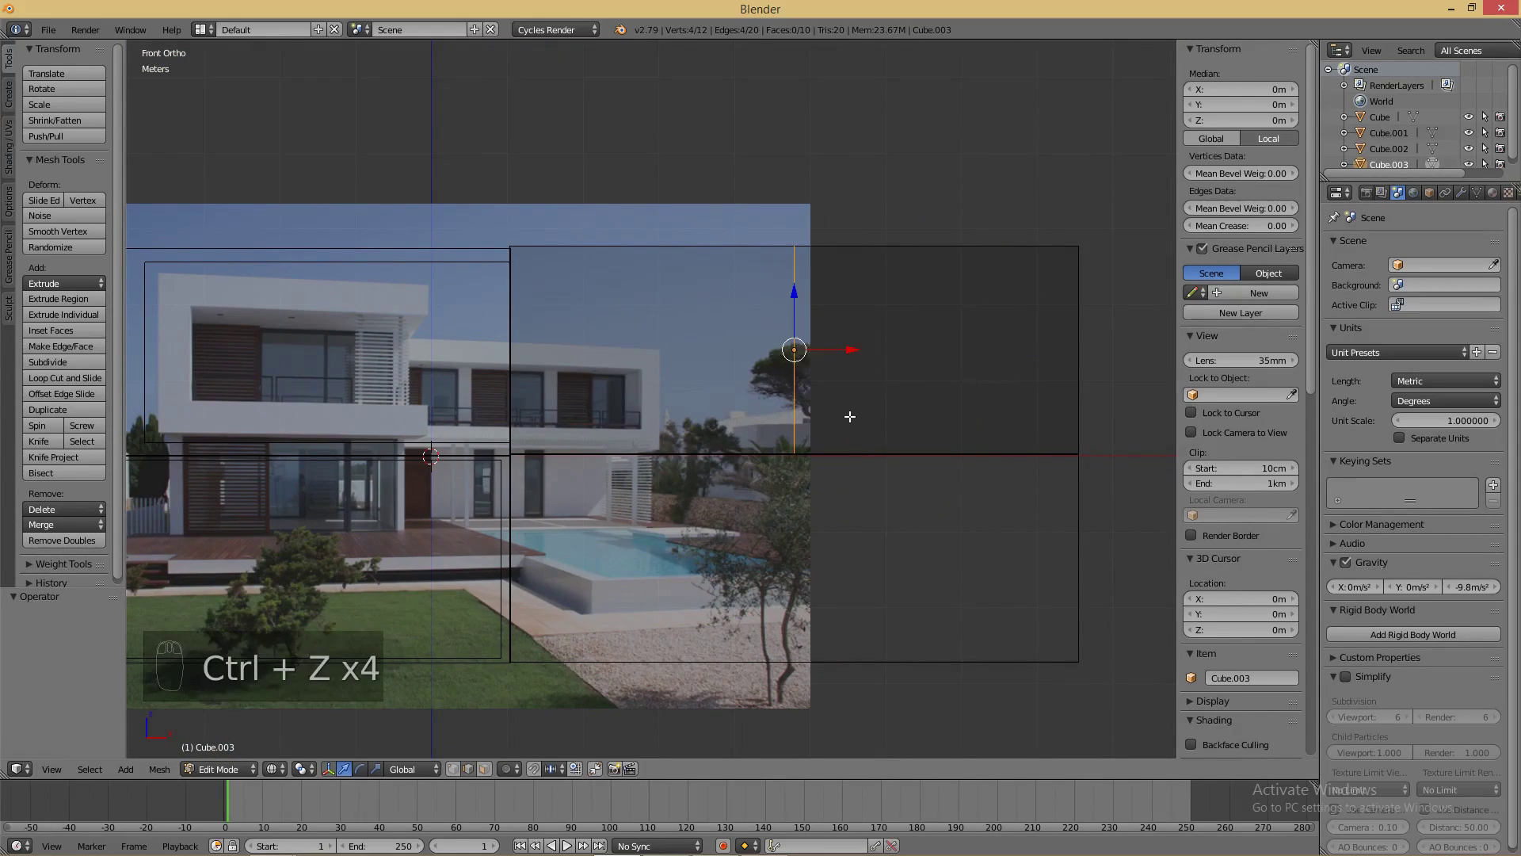
- Inset the upper side block's front face by about 12.67 cm in solid shading and move the inner face 42.9 cm along X
right_click(832, 385)
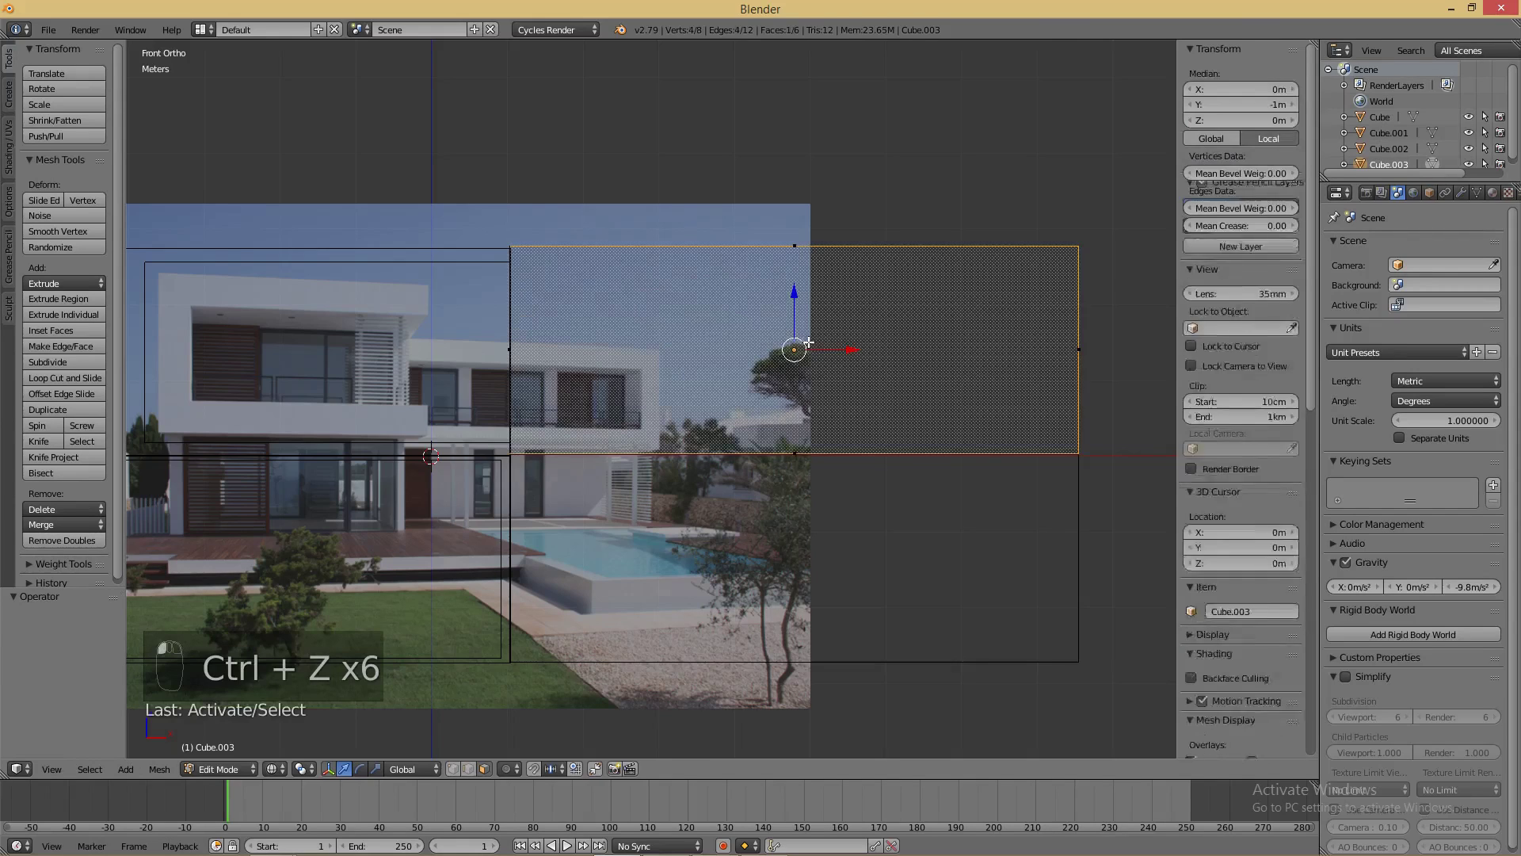
key(z)
middle_drag(927, 390, 922, 407)
key(KP_1)
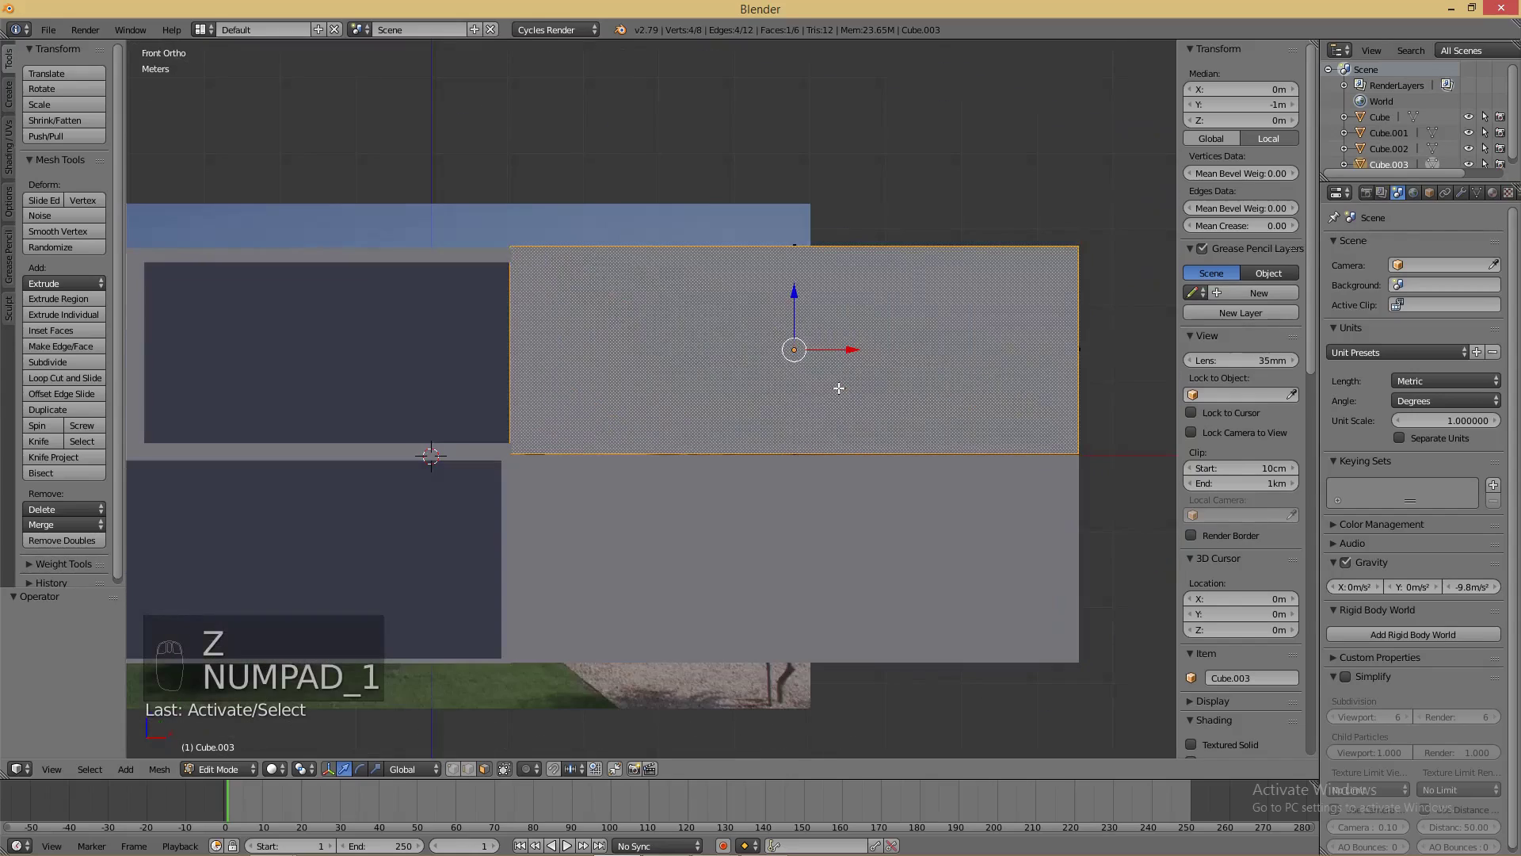
key(i)
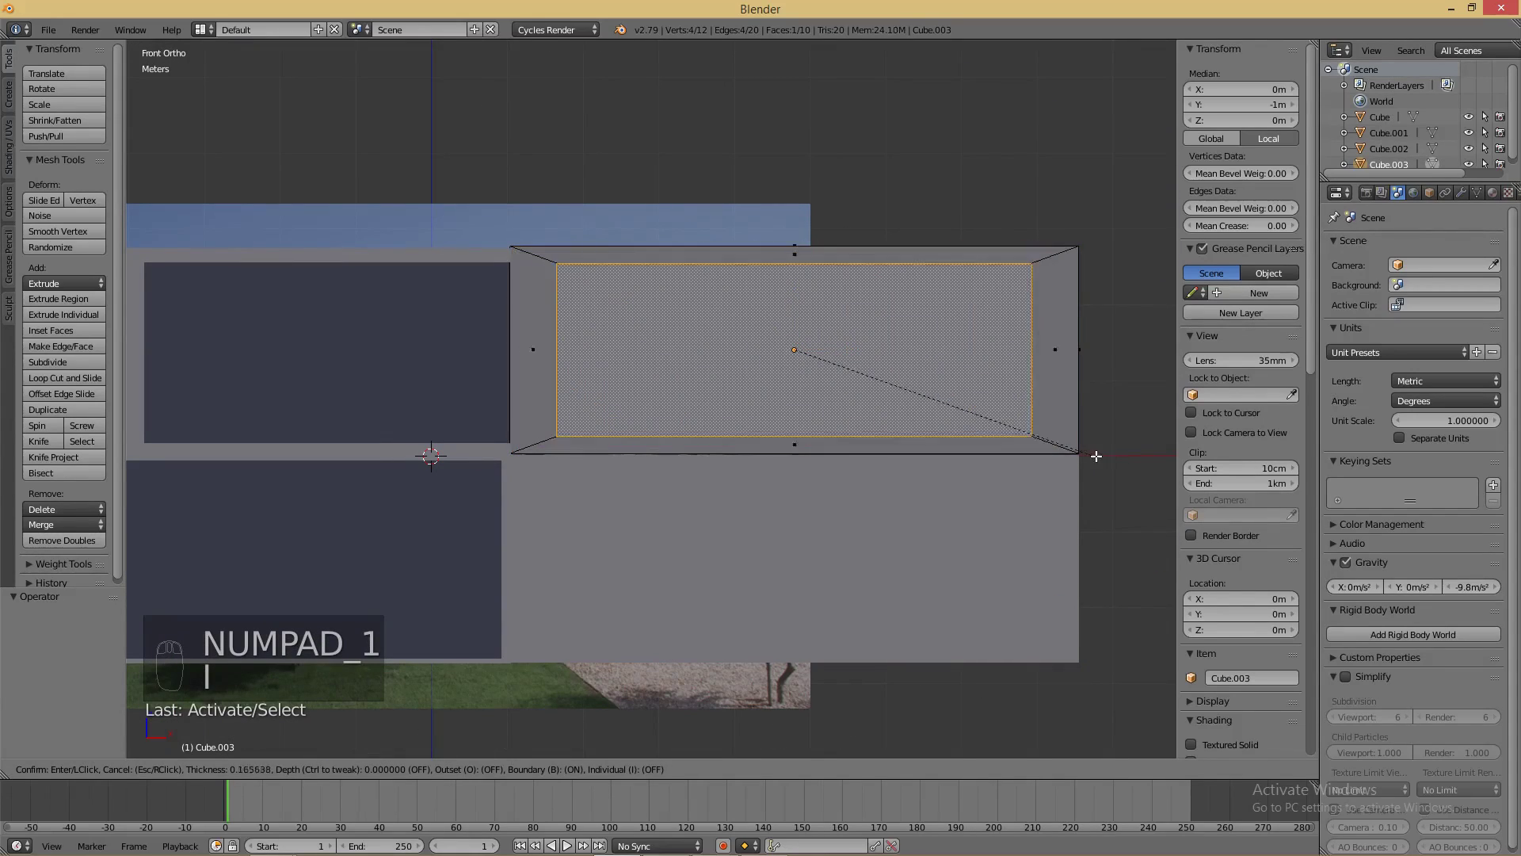
click(1104, 453)
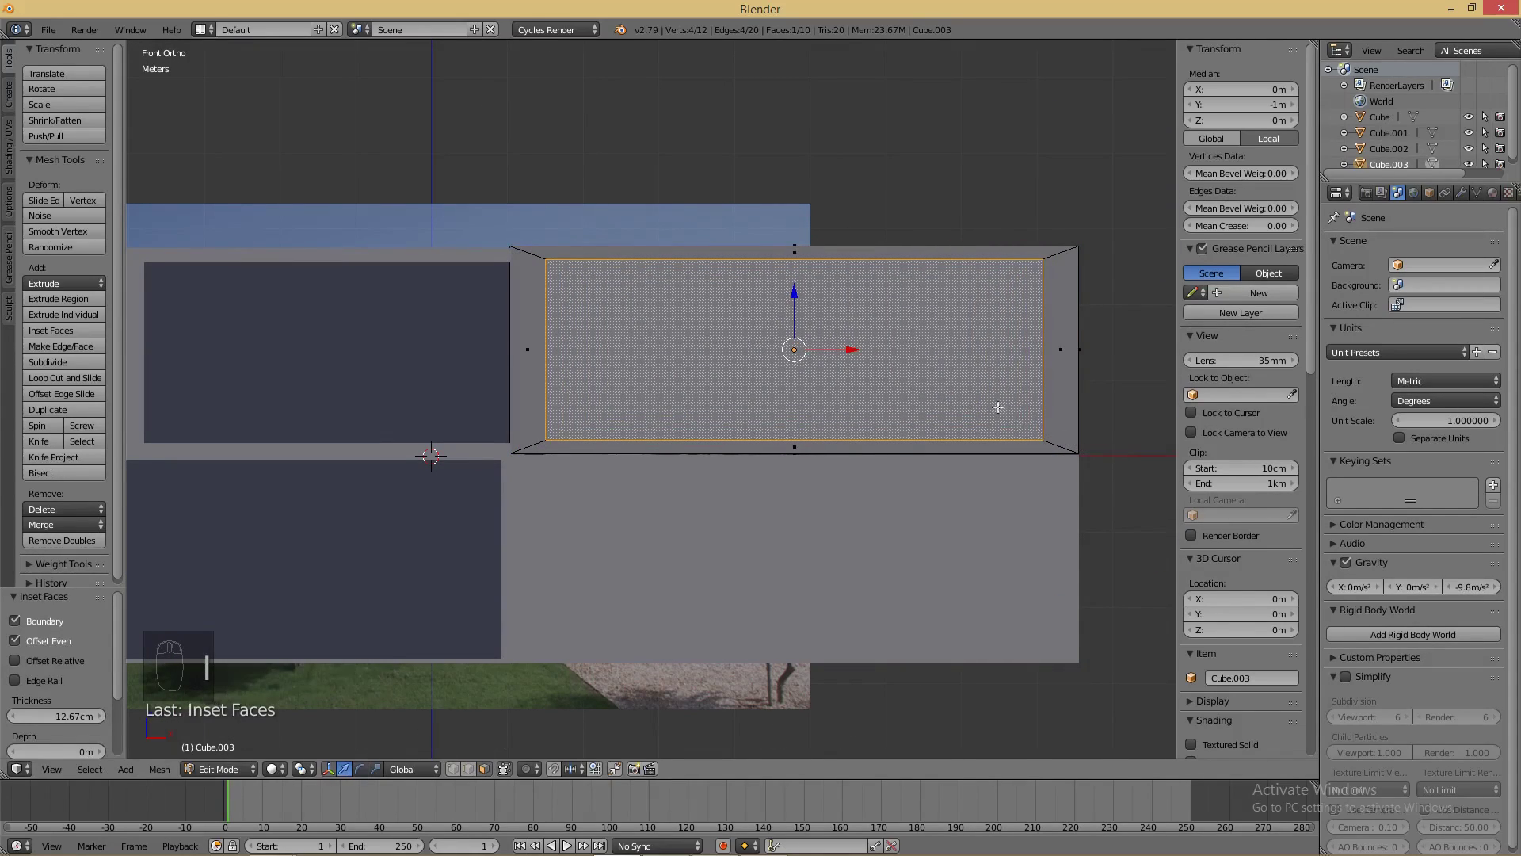
drag(846, 350, 880, 350)
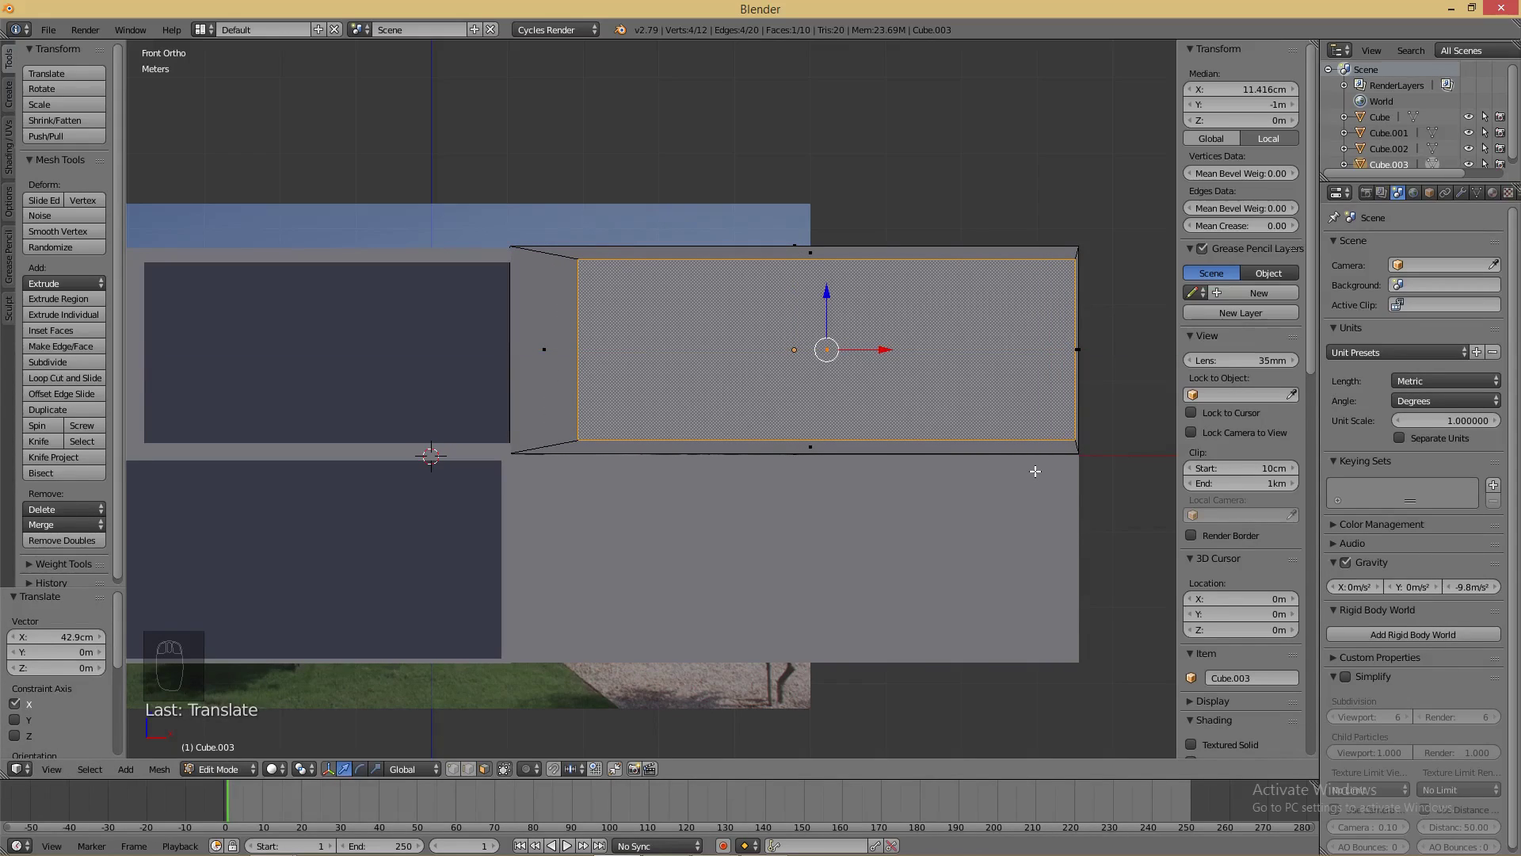
- Extrude the upper, lower and main-block-side border faces around the inset about 1.36 m outward
key(a)
right_click(765, 254)
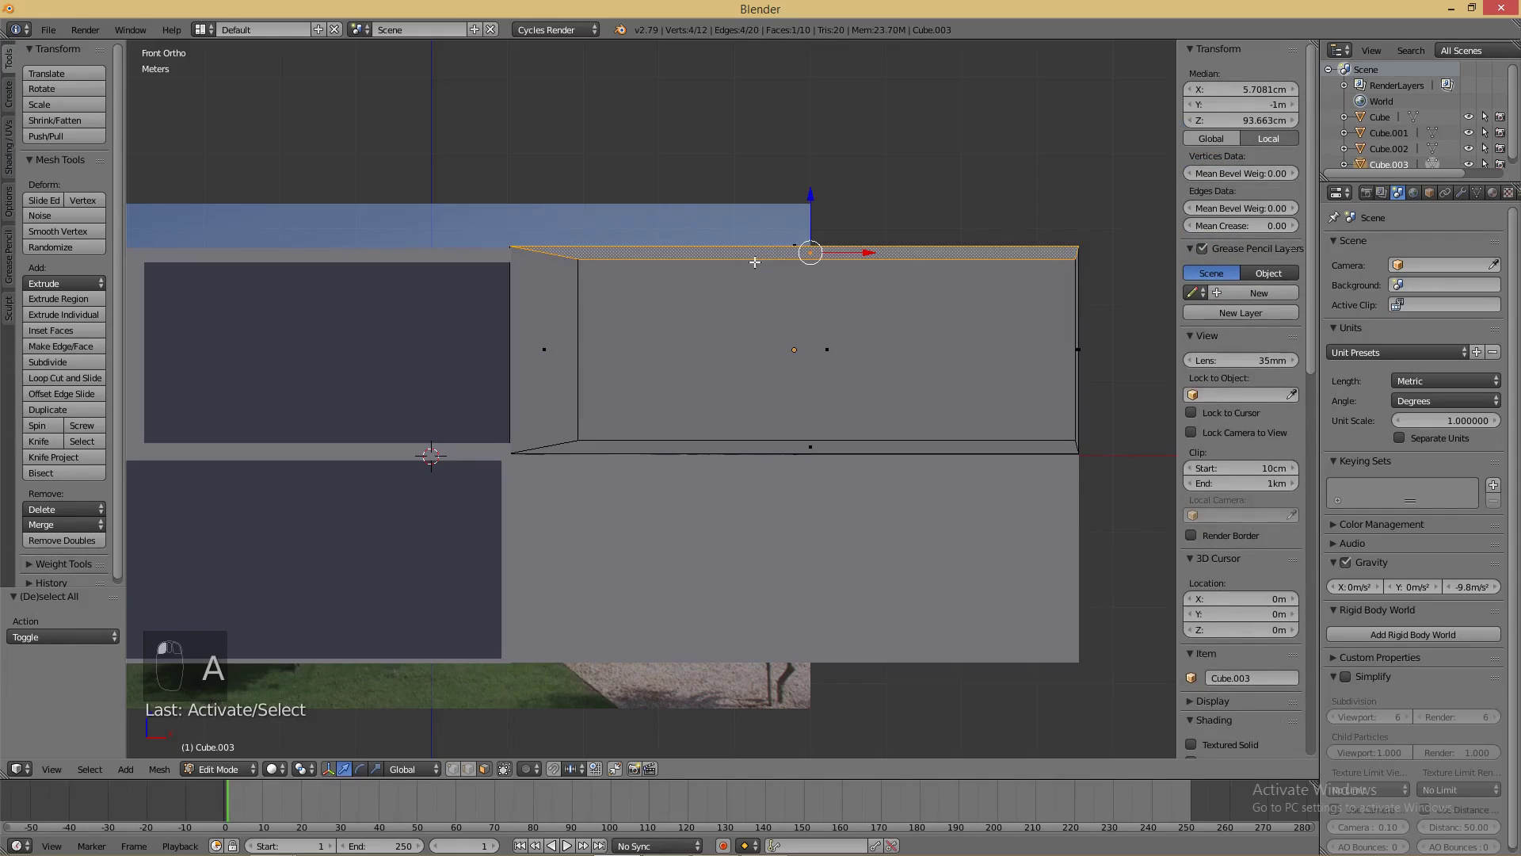
shift+right_click(565, 350)
shift+right_click(691, 448)
middle_drag(942, 418, 801, 454)
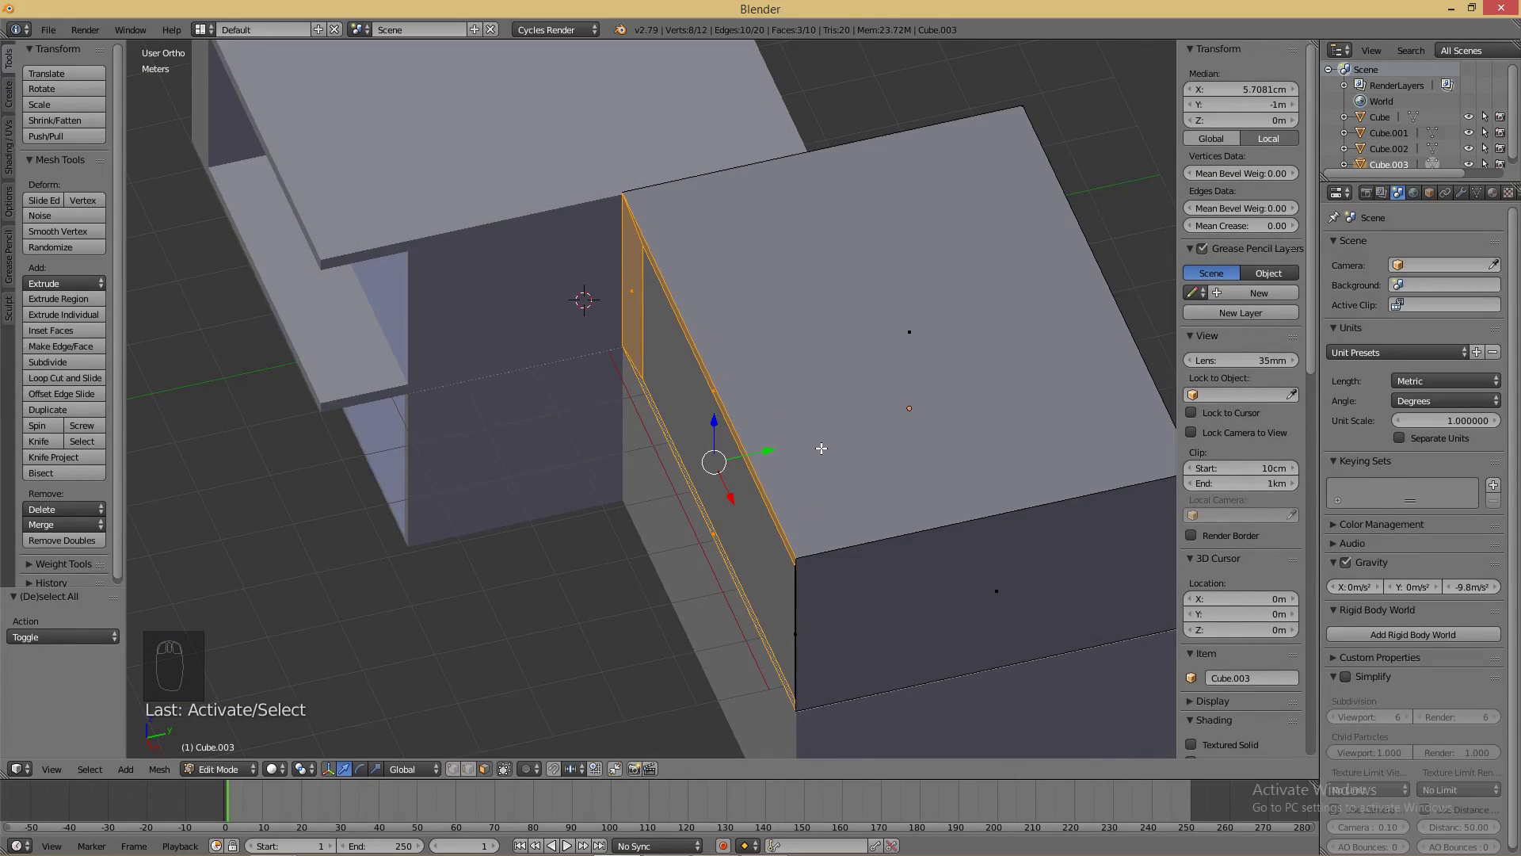
key(e)
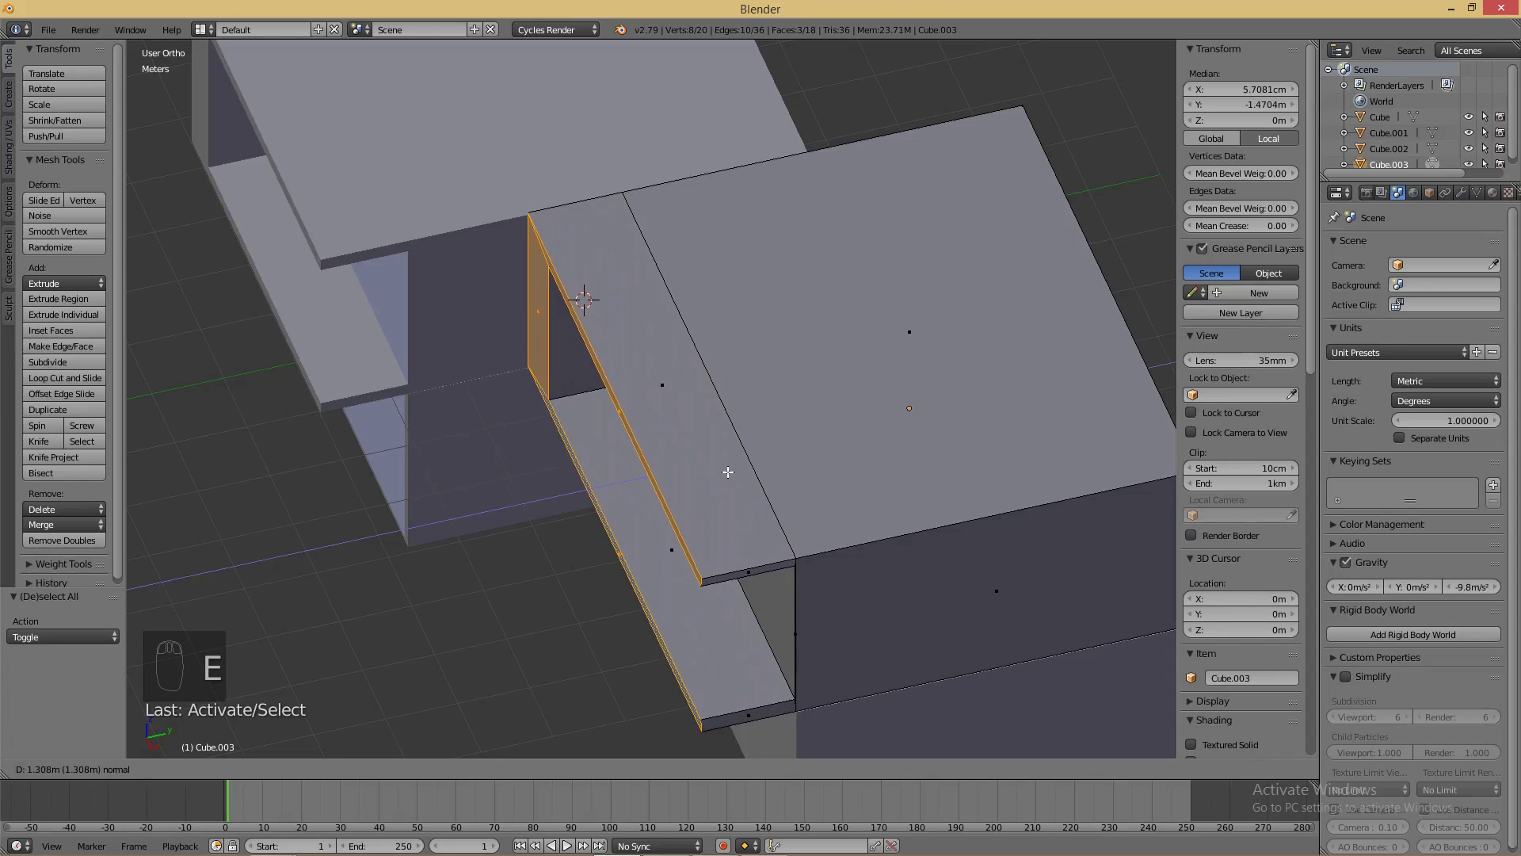
click(725, 475)
- Move the extruded border faces back 32.3 cm along Y
middle_drag(846, 559, 748, 466)
key(g)
key(y)
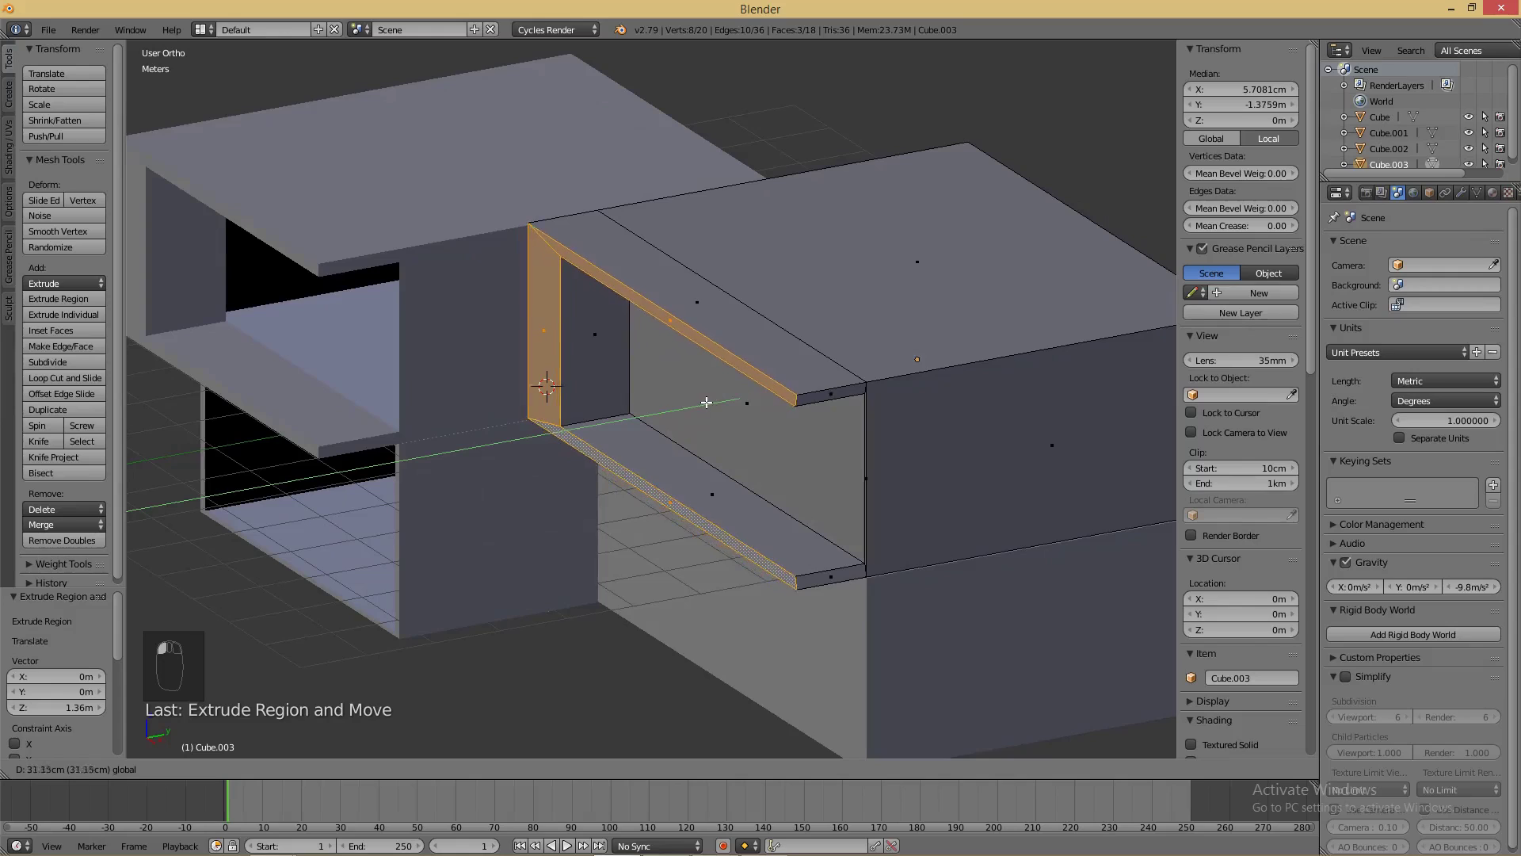
click(707, 401)
- Delete the inner front face of the upper side block and return to Object Mode
middle_drag(709, 405, 929, 485)
right_click(965, 377)
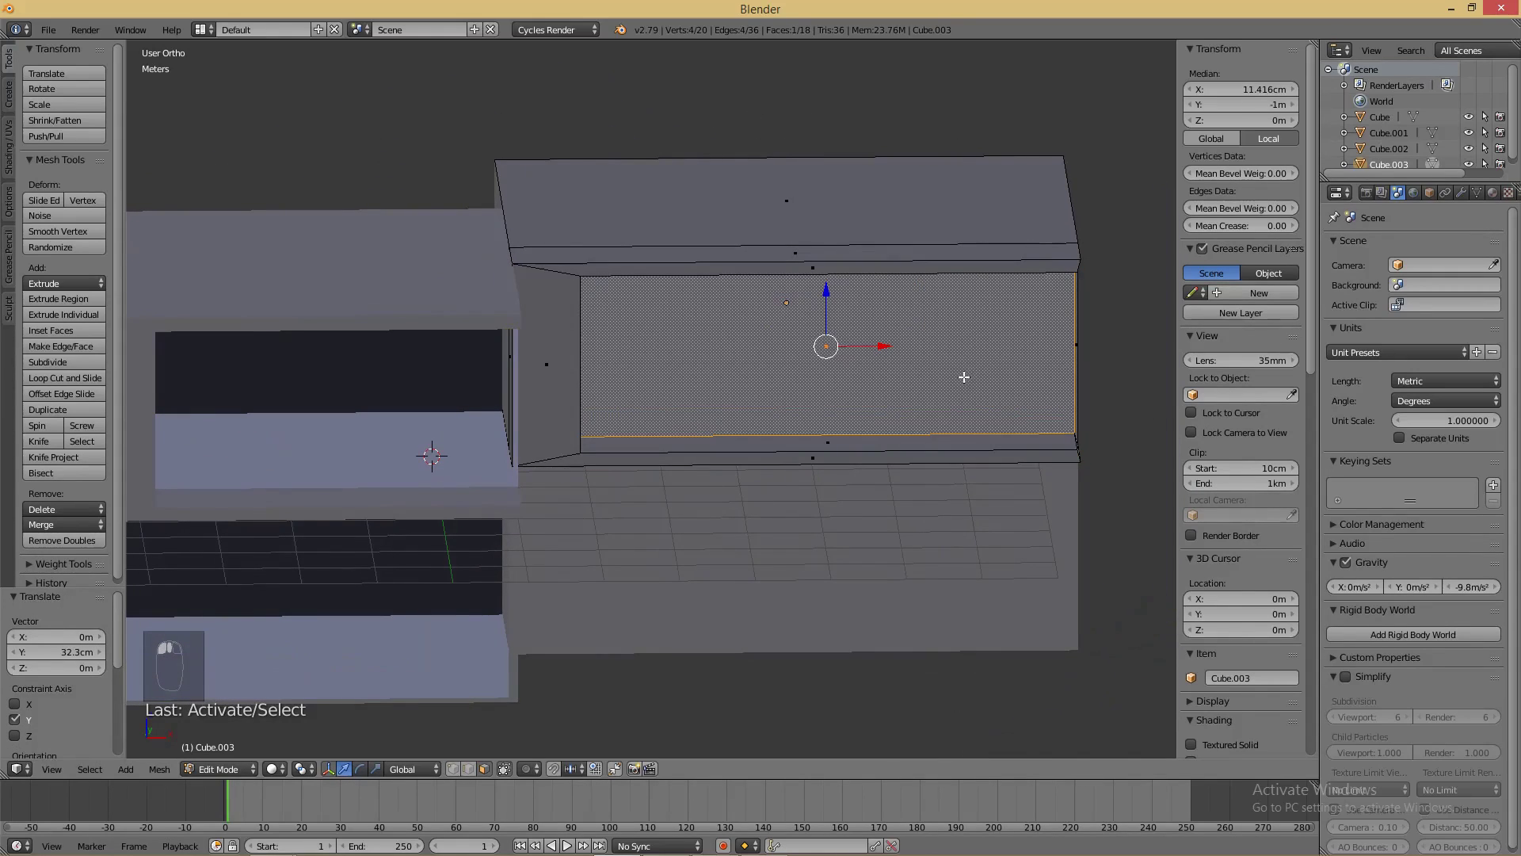
scroll(962, 397, up, 2)
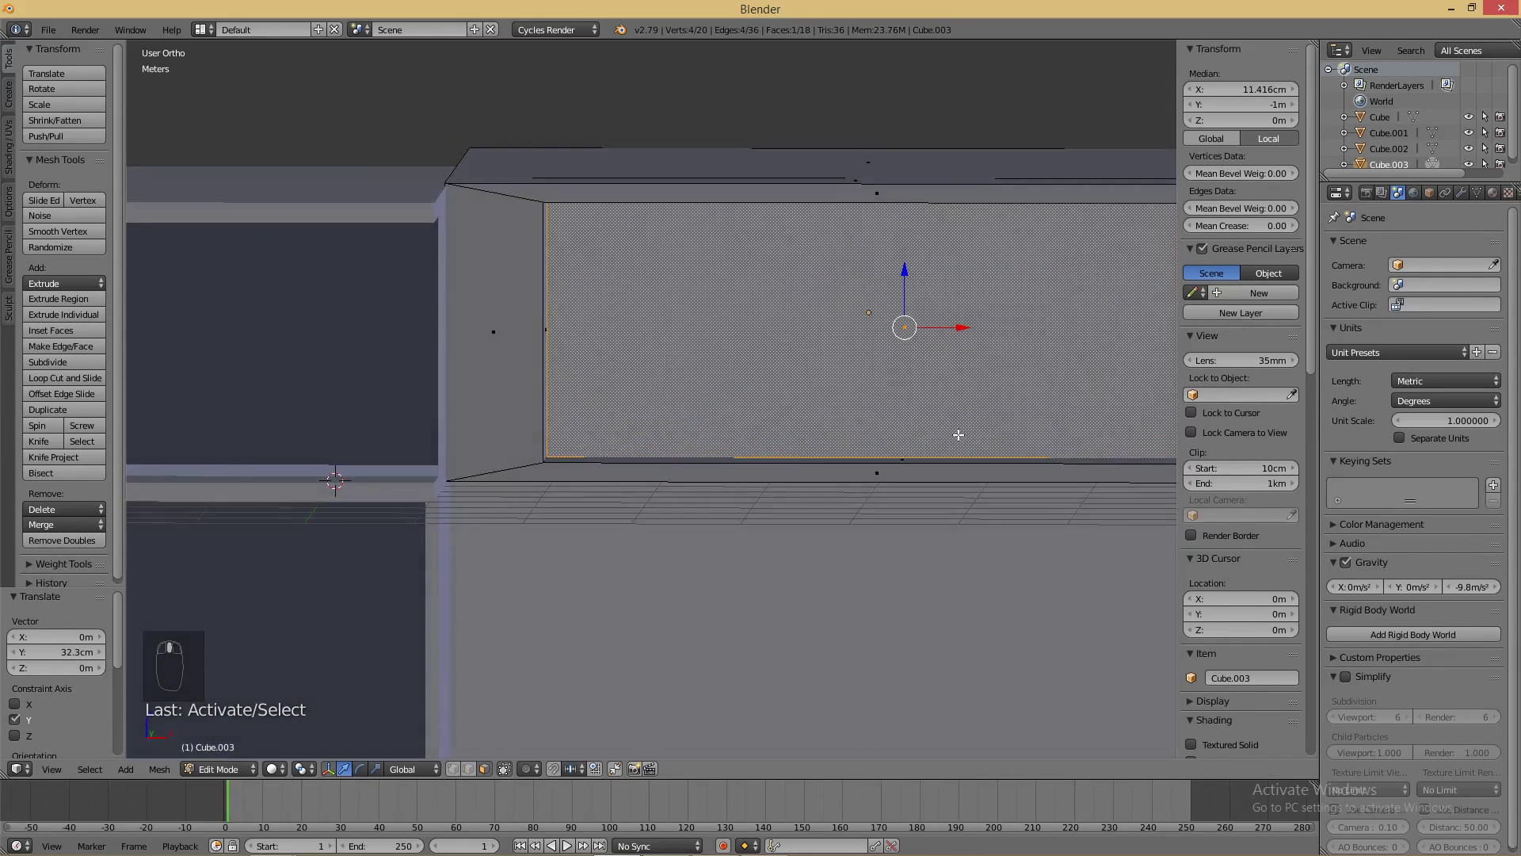
scroll(928, 446, down, 2)
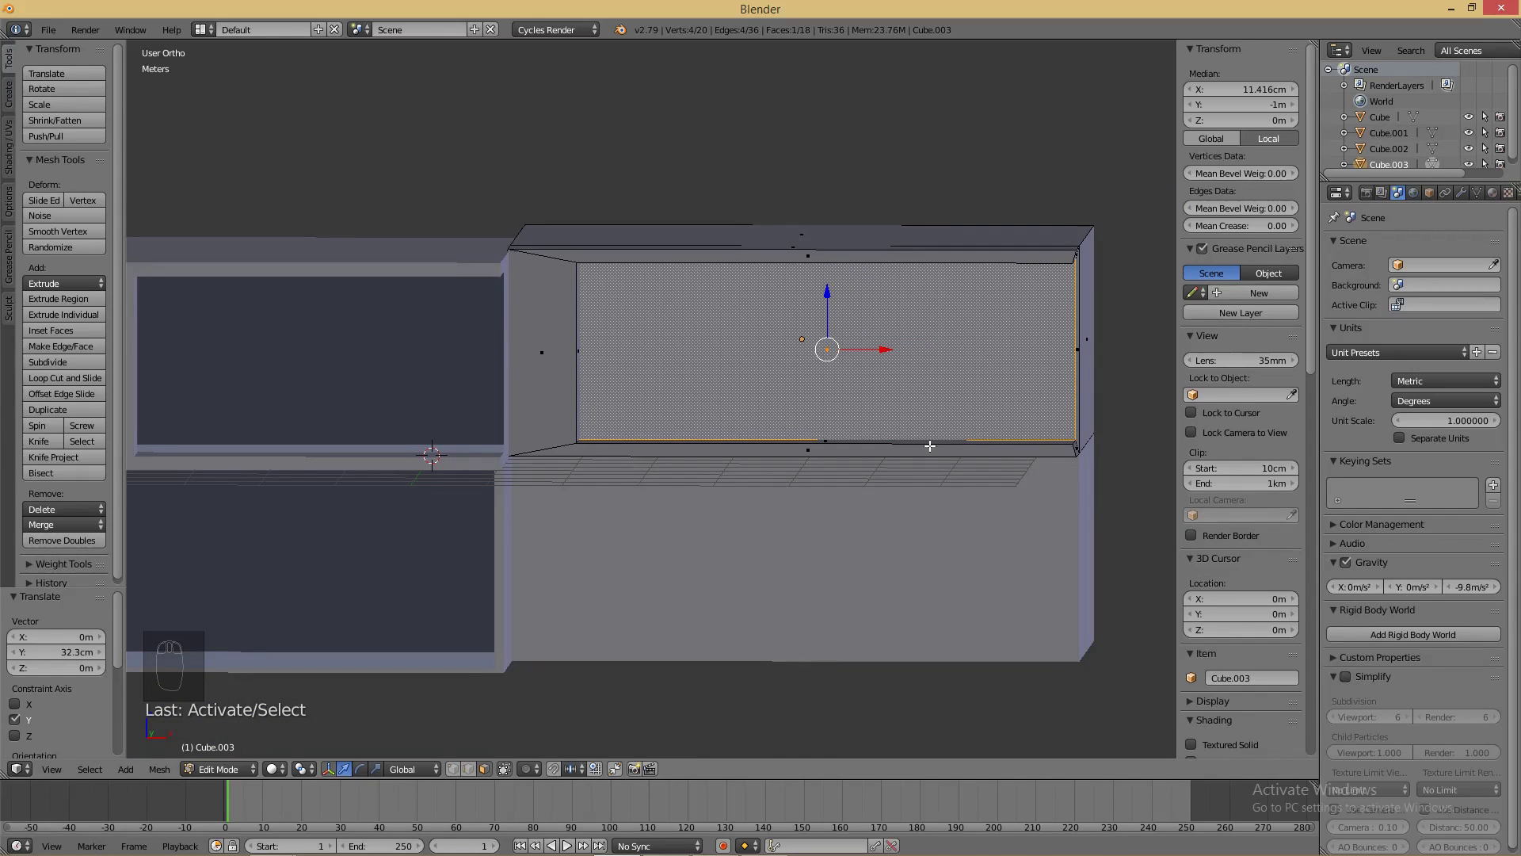
scroll(942, 426, down, 2)
mouse_move(944, 418)
middle_down()
mouse_move(878, 468)
mouse_move(926, 431)
middle_up()
scroll(879, 468, up, 3)
key(x)
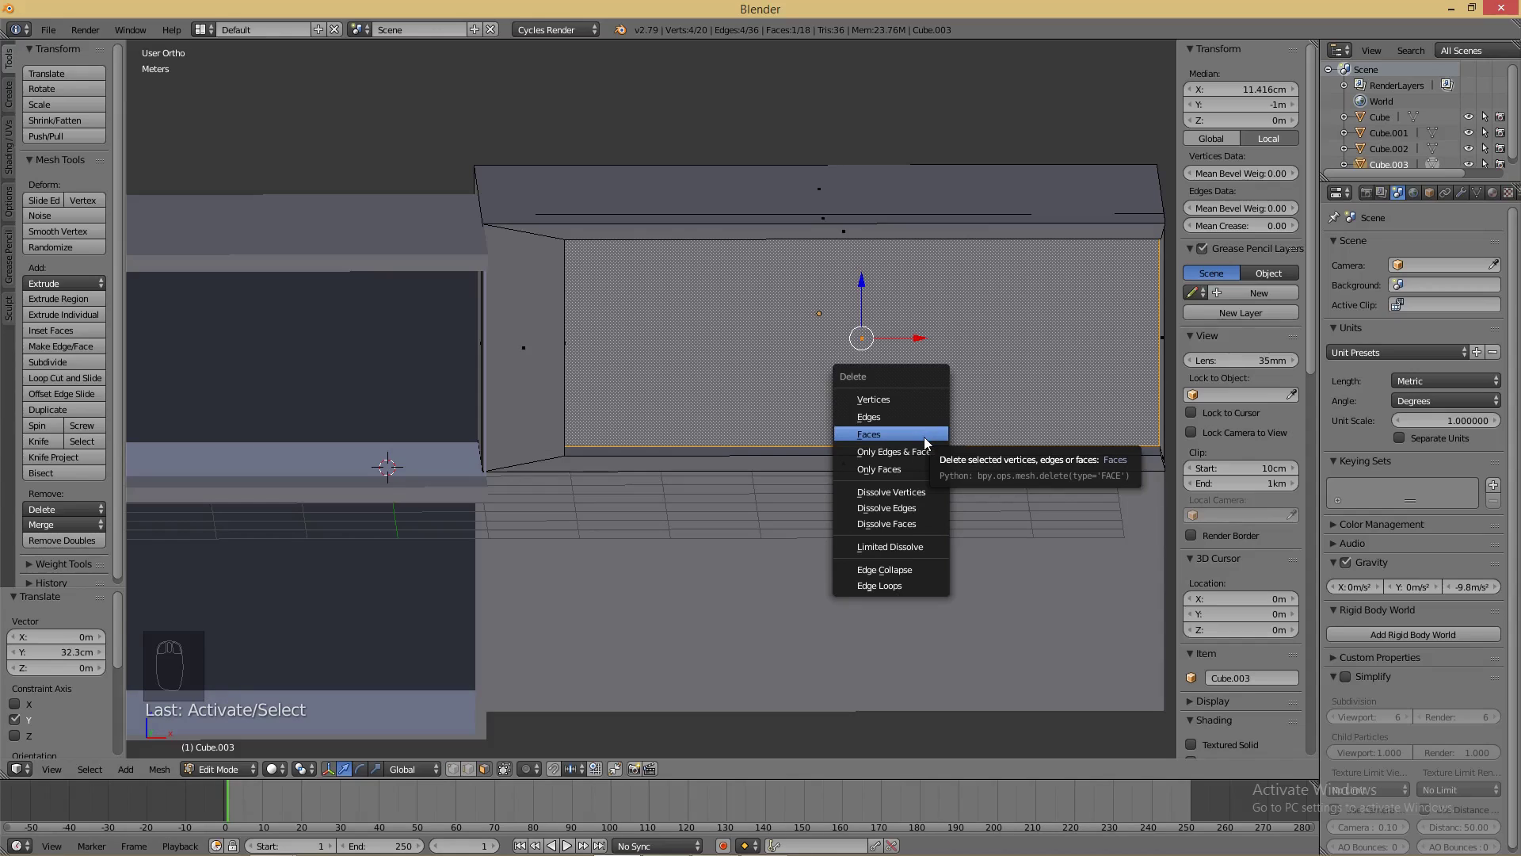
click(925, 442)
mouse_move(791, 468)
middle_down()
mouse_move(862, 455)
mouse_move(790, 470)
middle_up()
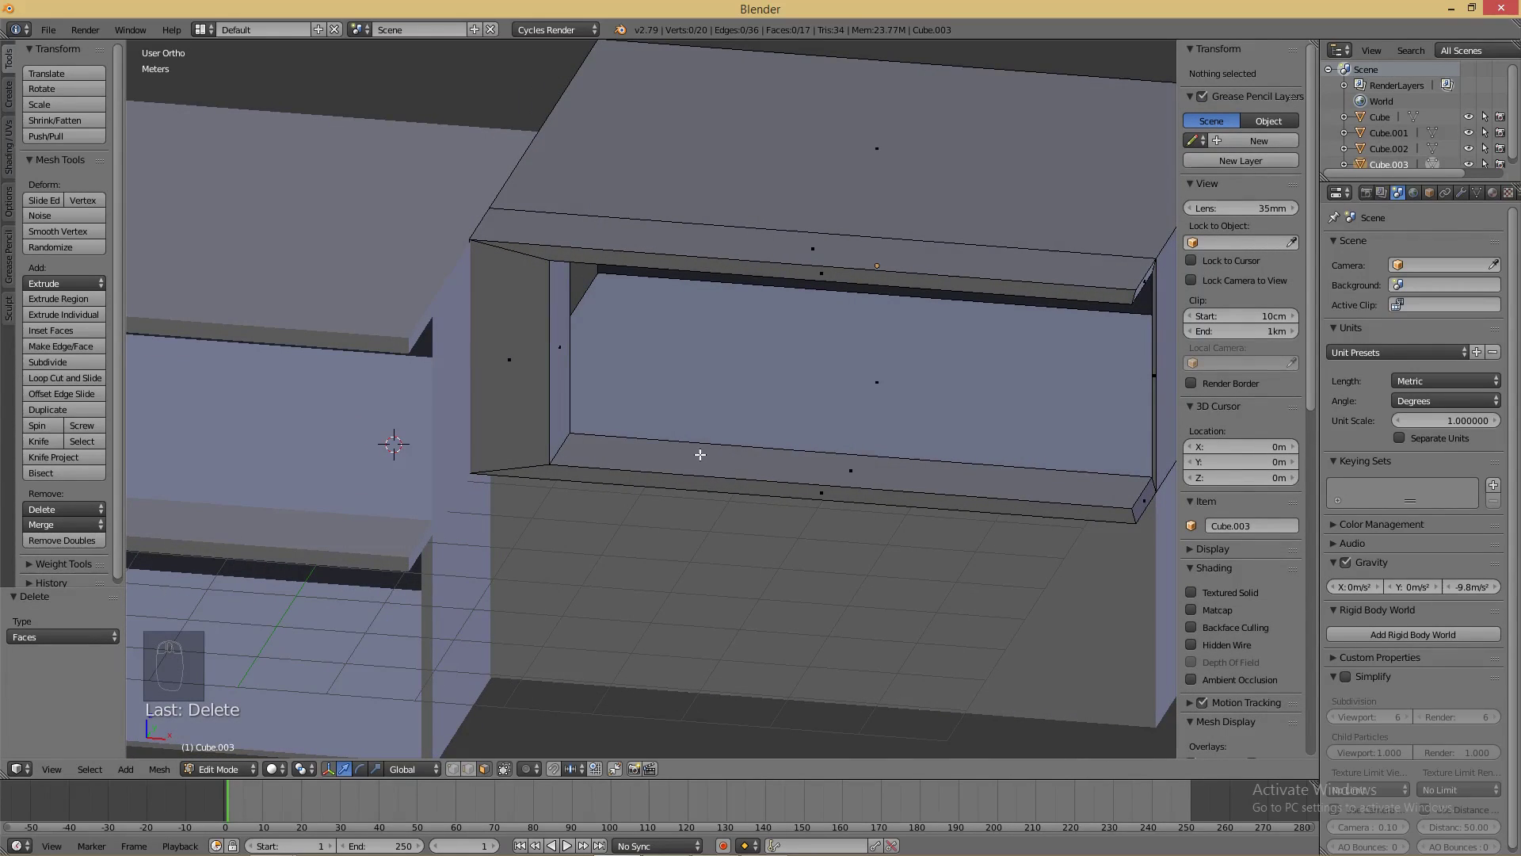
scroll(700, 454, down, 4)
scroll(699, 453, up, 3)
key(Tab)
- Select the lower side block and compare it with the reference in front-view wireframe
middle_drag(721, 499, 807, 531)
scroll(793, 540, down, 1)
click(796, 535)
scroll(790, 549, up, 3)
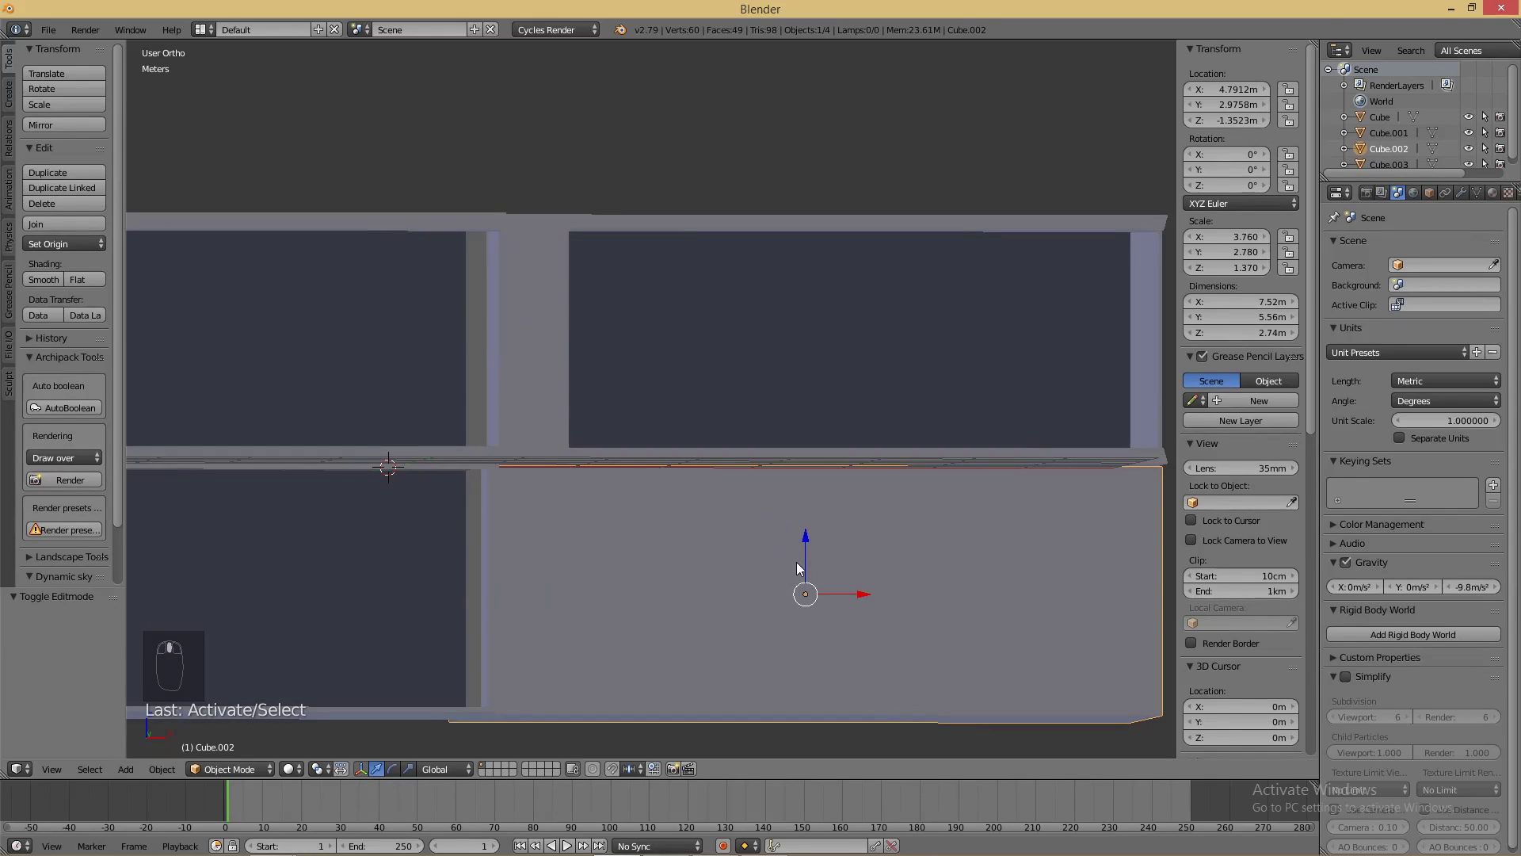
key(z)
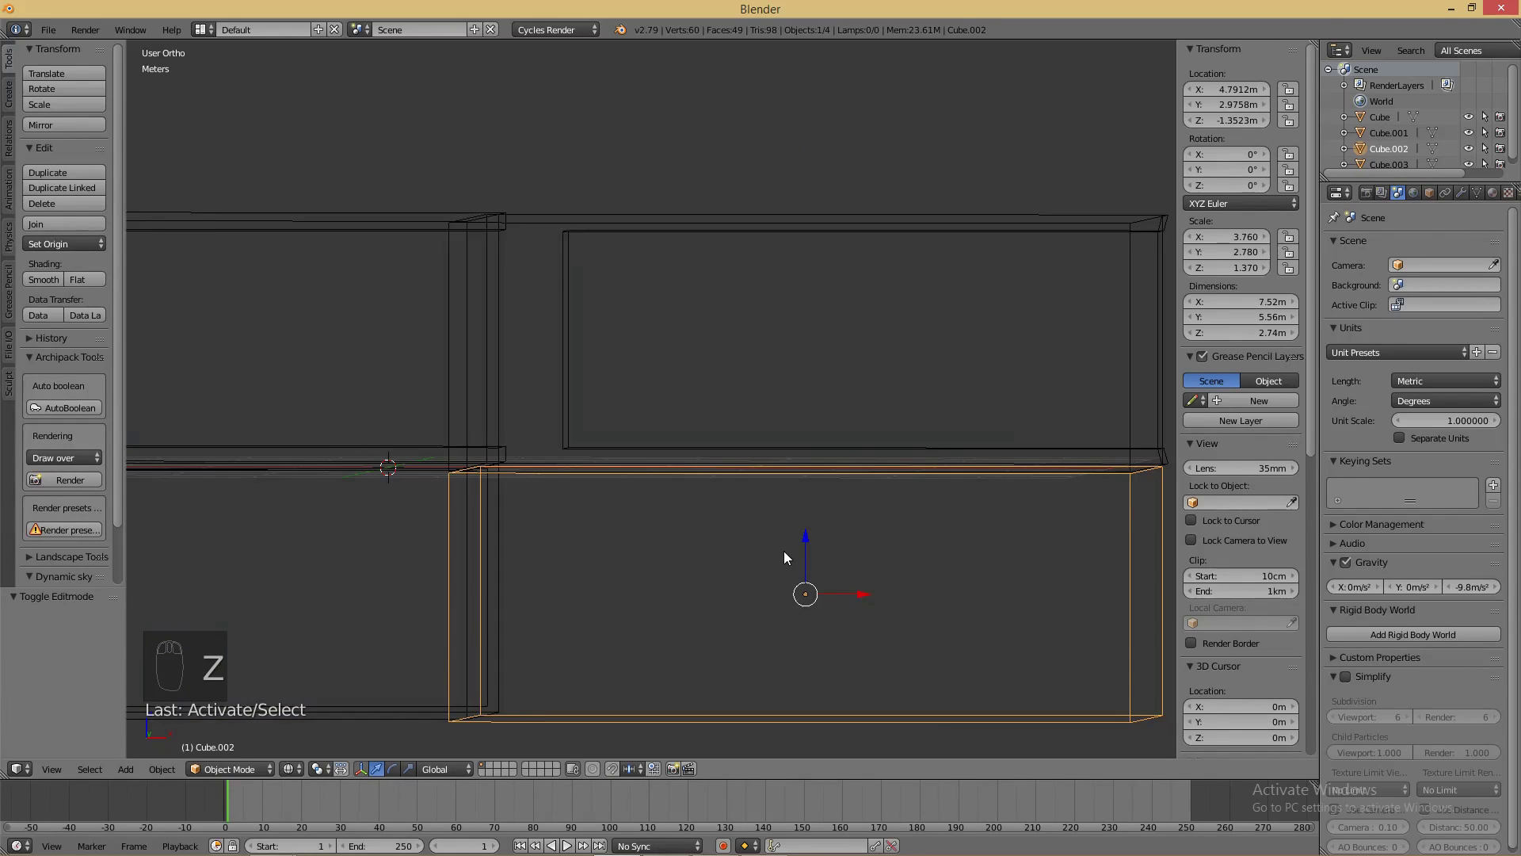
key(KP_1)
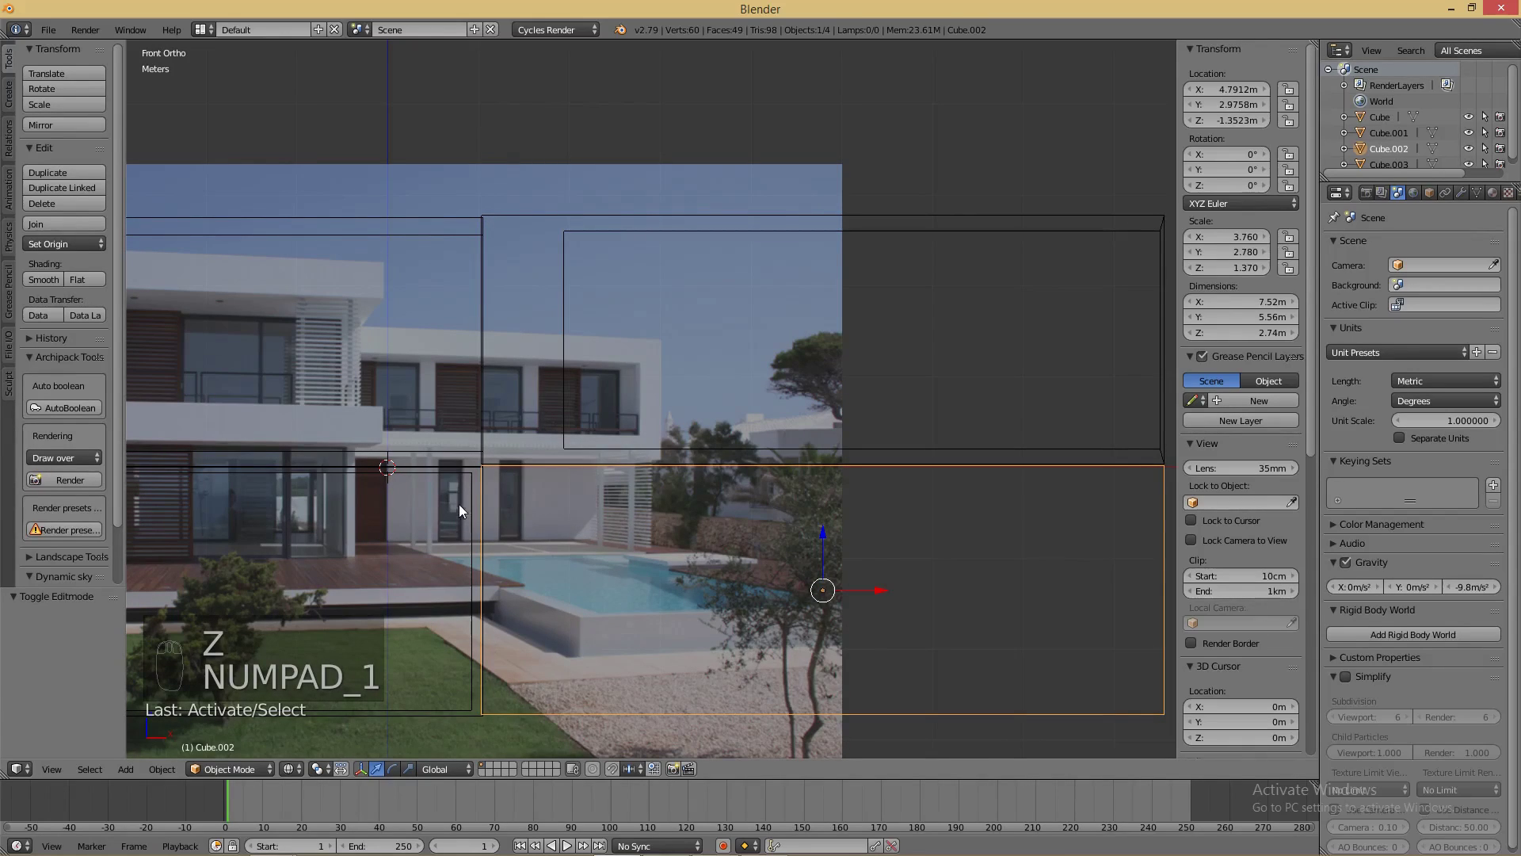
scroll(715, 478, down, 2)
scroll(572, 492, up, 2)
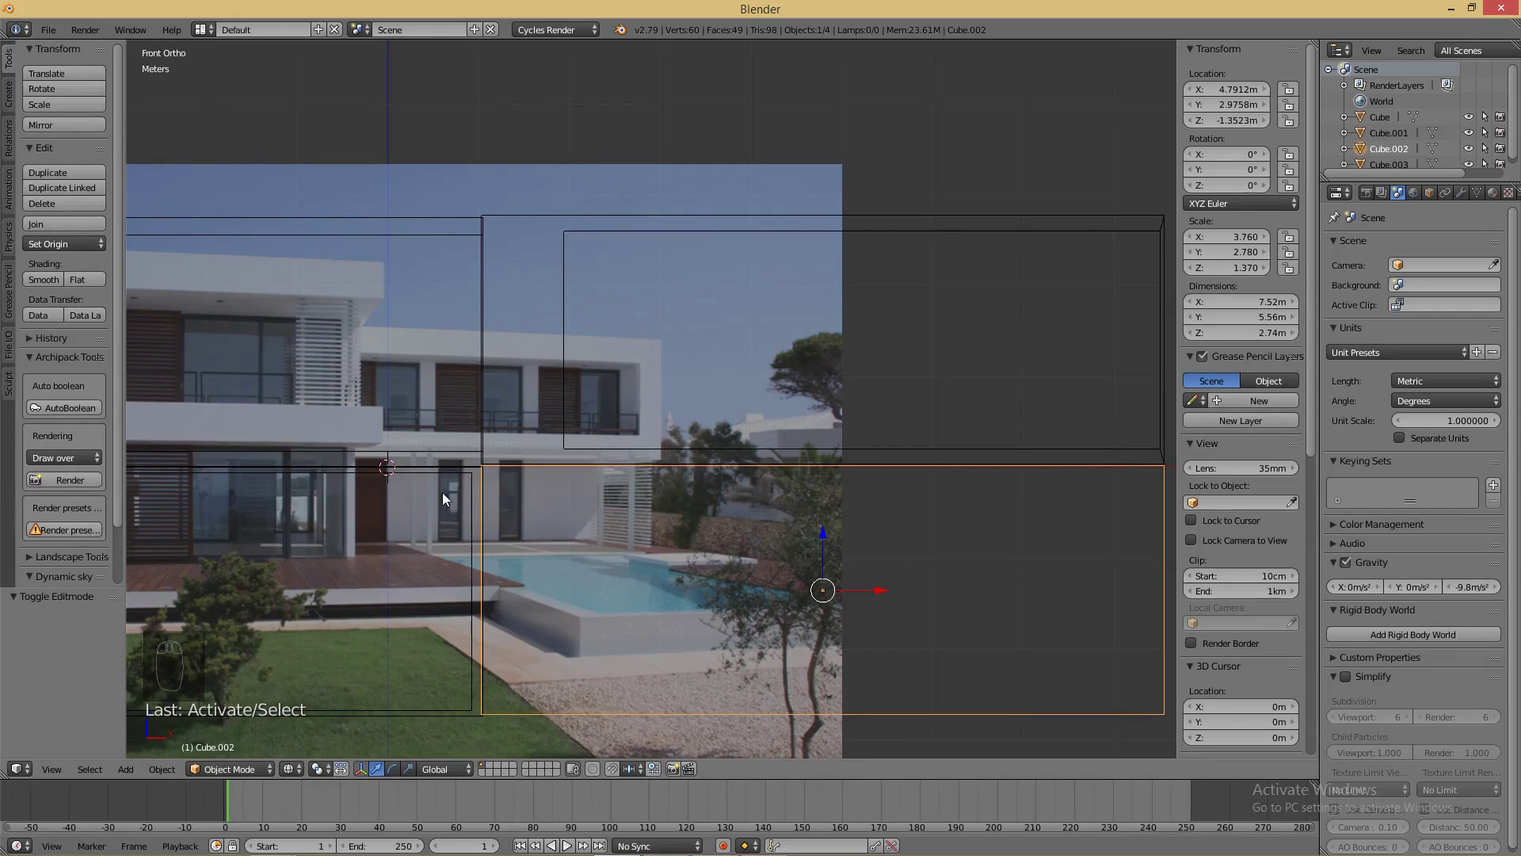
scroll(744, 533, down, 2)
- Add two vertical loop cuts to the lower side block in Edit Mode, at about 50.8 cm and 16.3 cm local X
key(Tab)
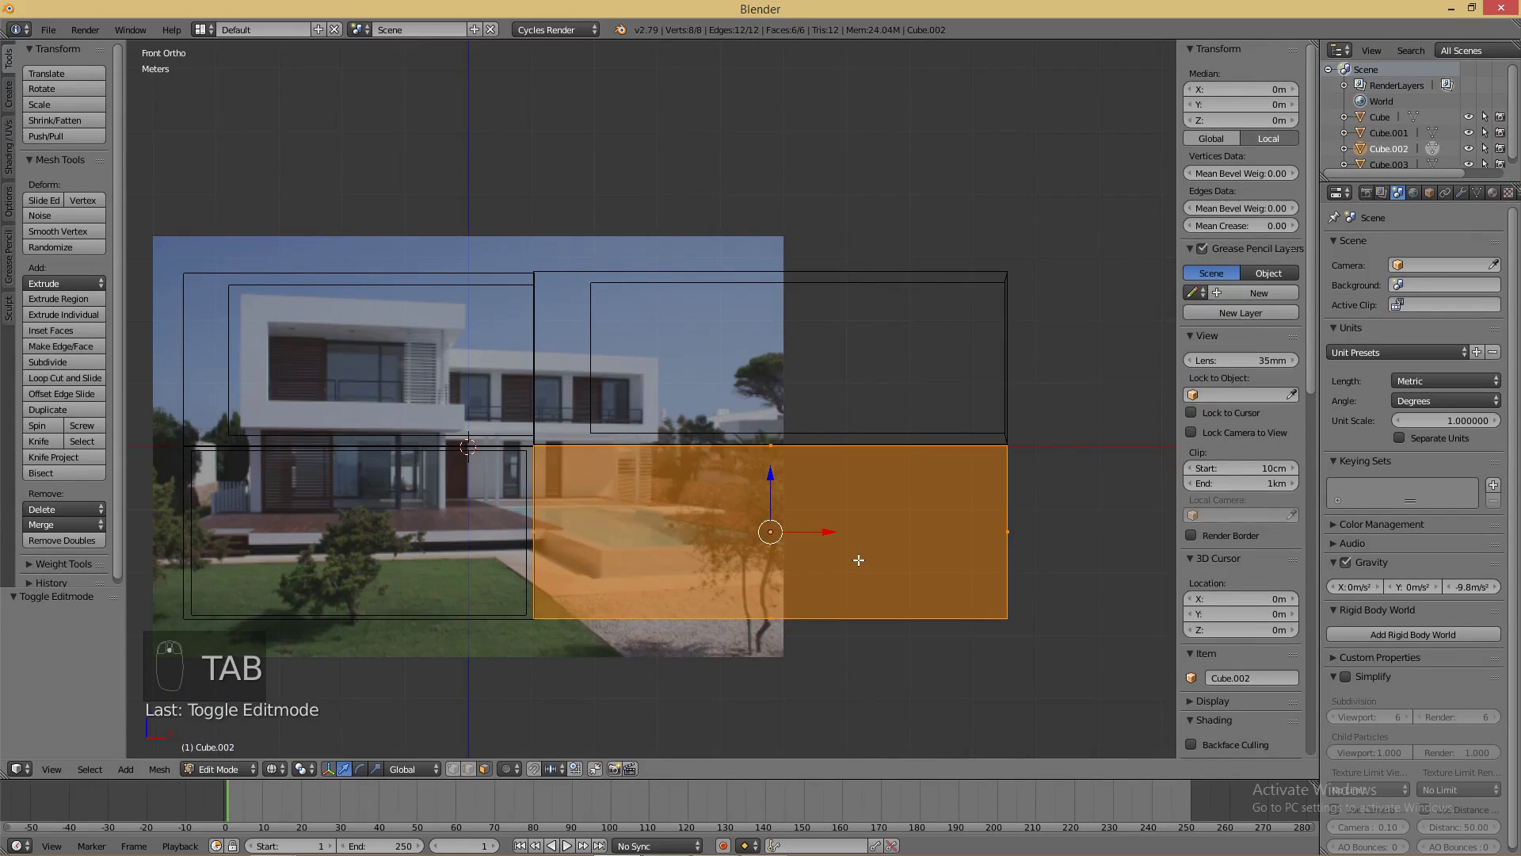
key(a)
key(a)
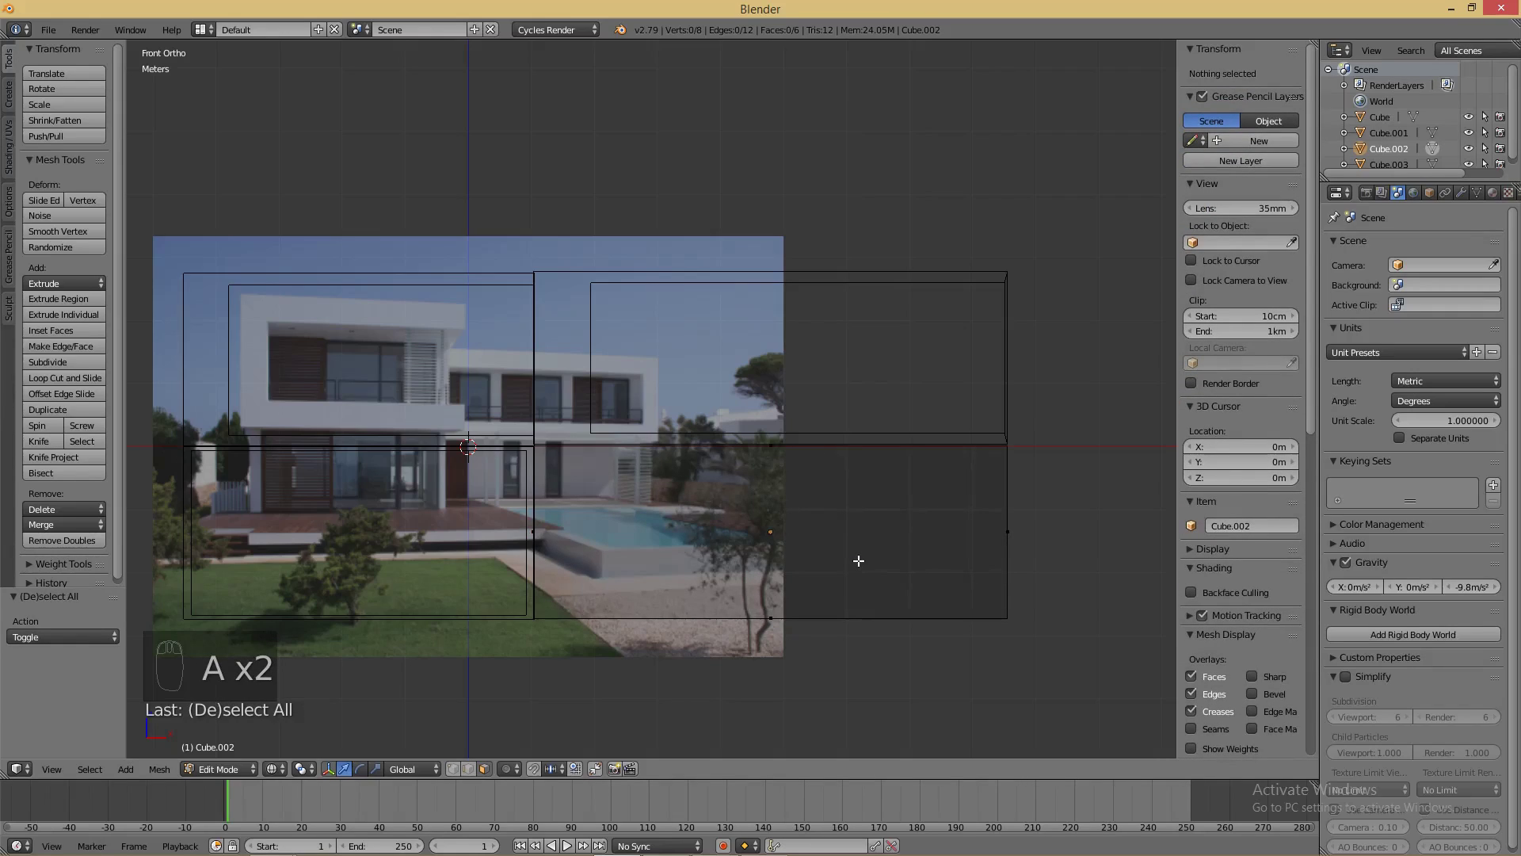
key(ctrl+r)
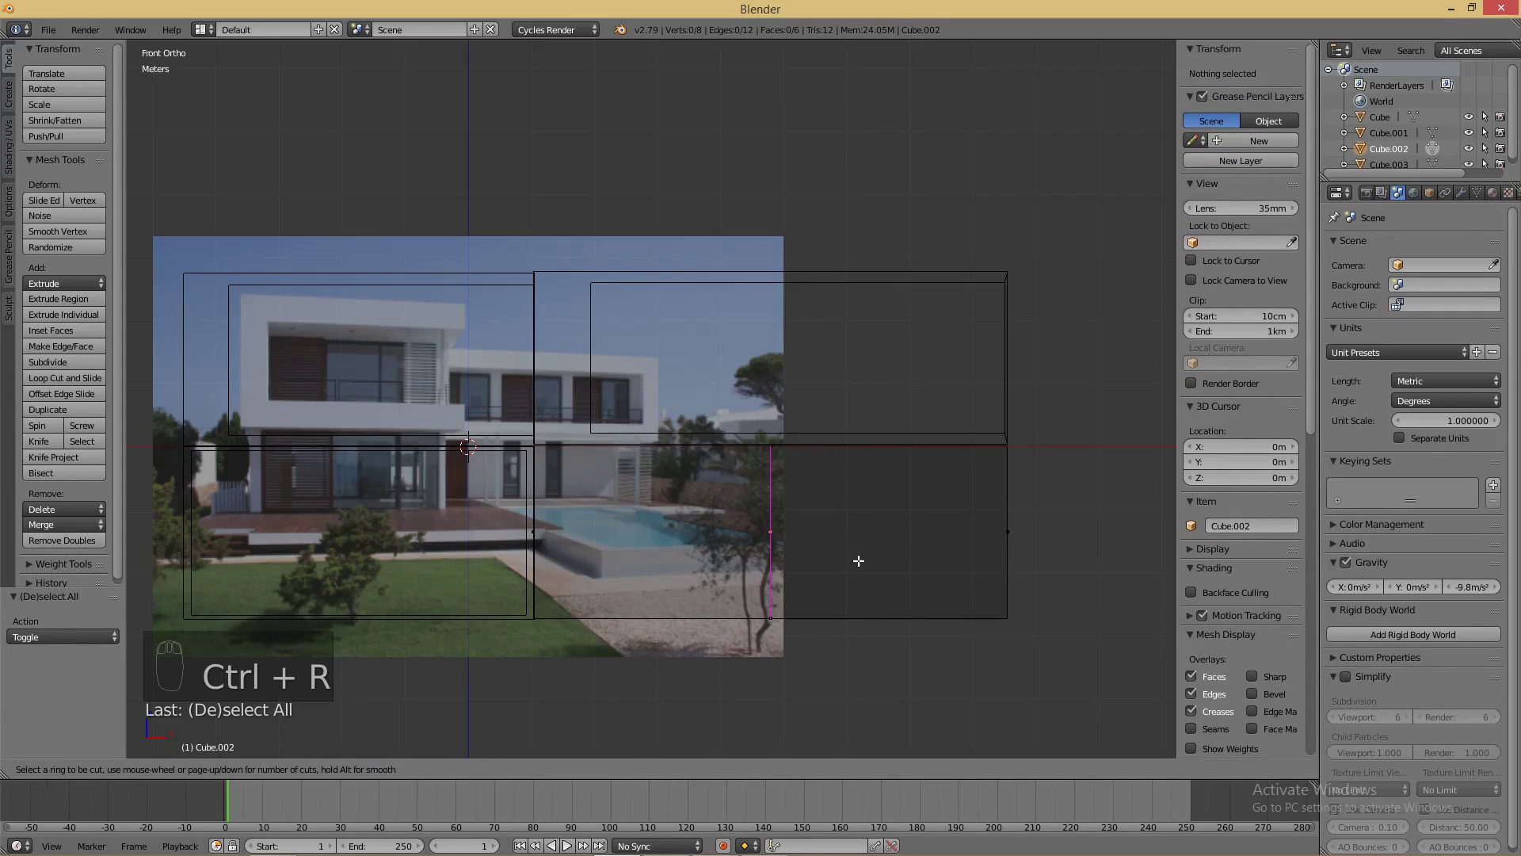
click(858, 560)
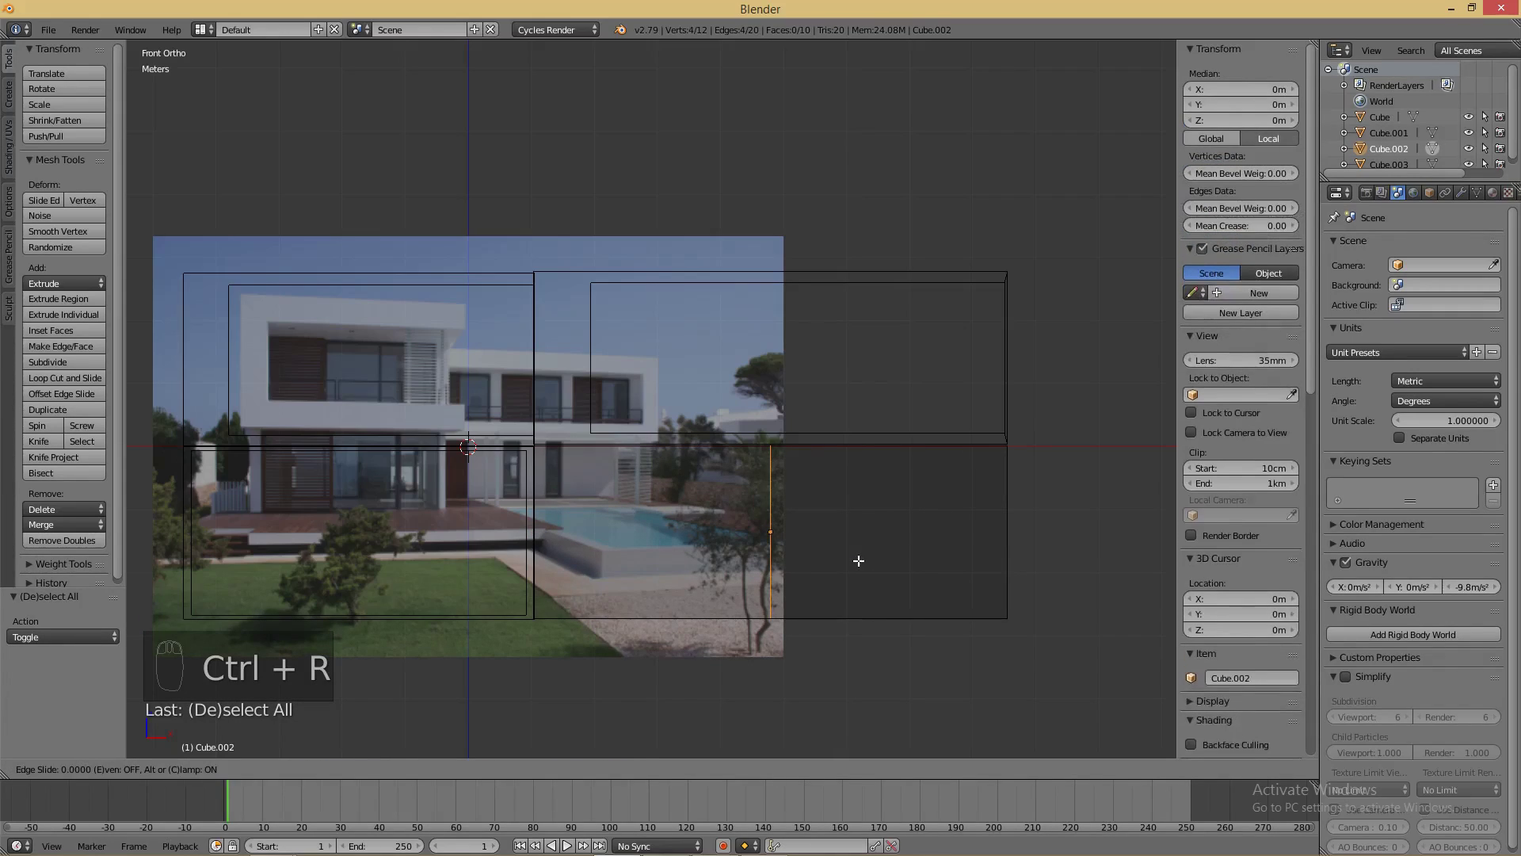
click(978, 570)
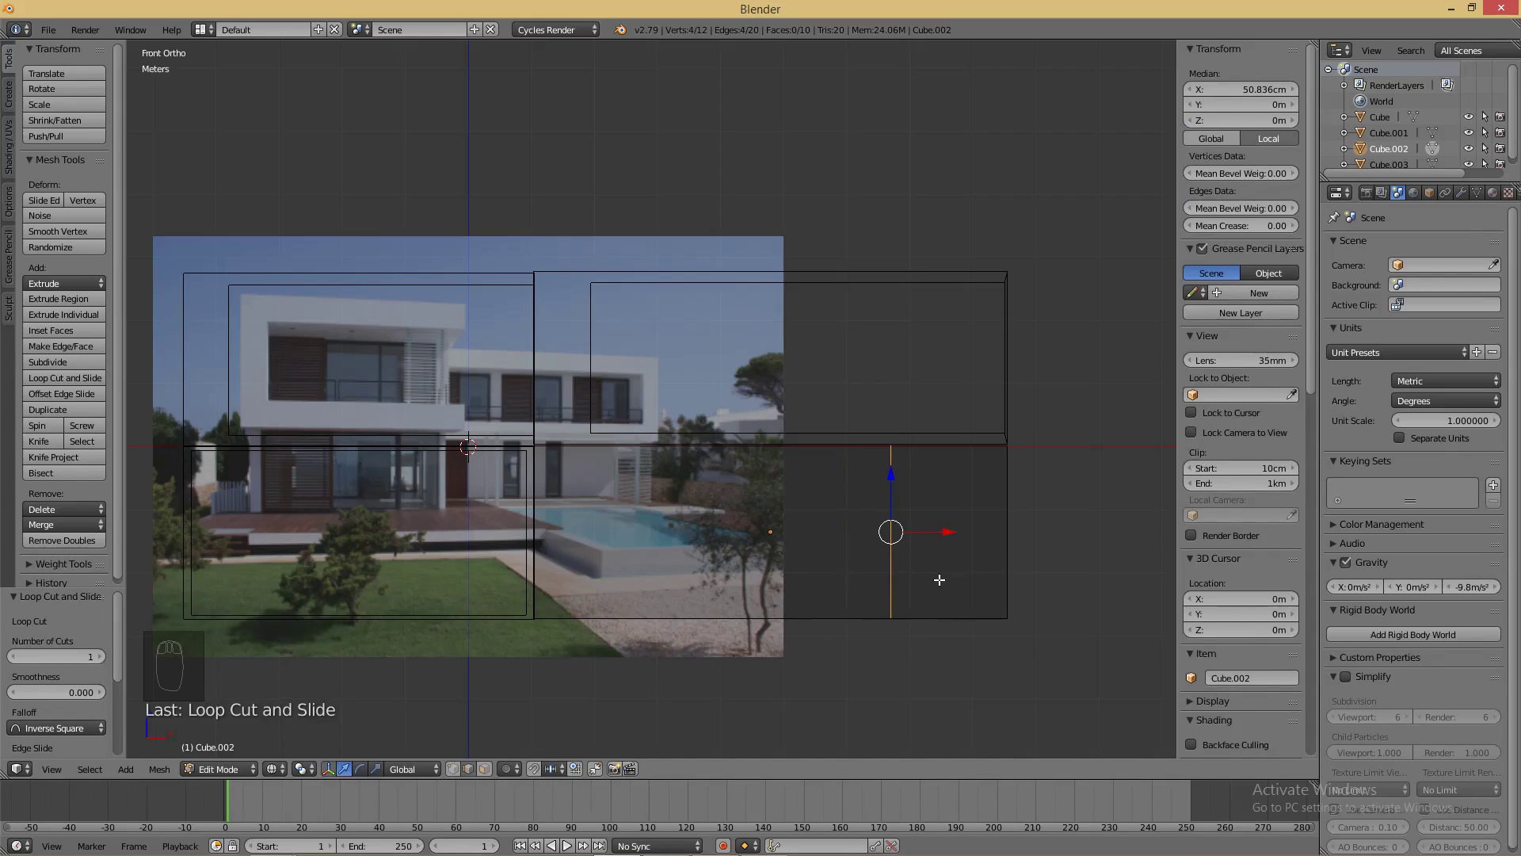
key(ctrl+r)
click(817, 471)
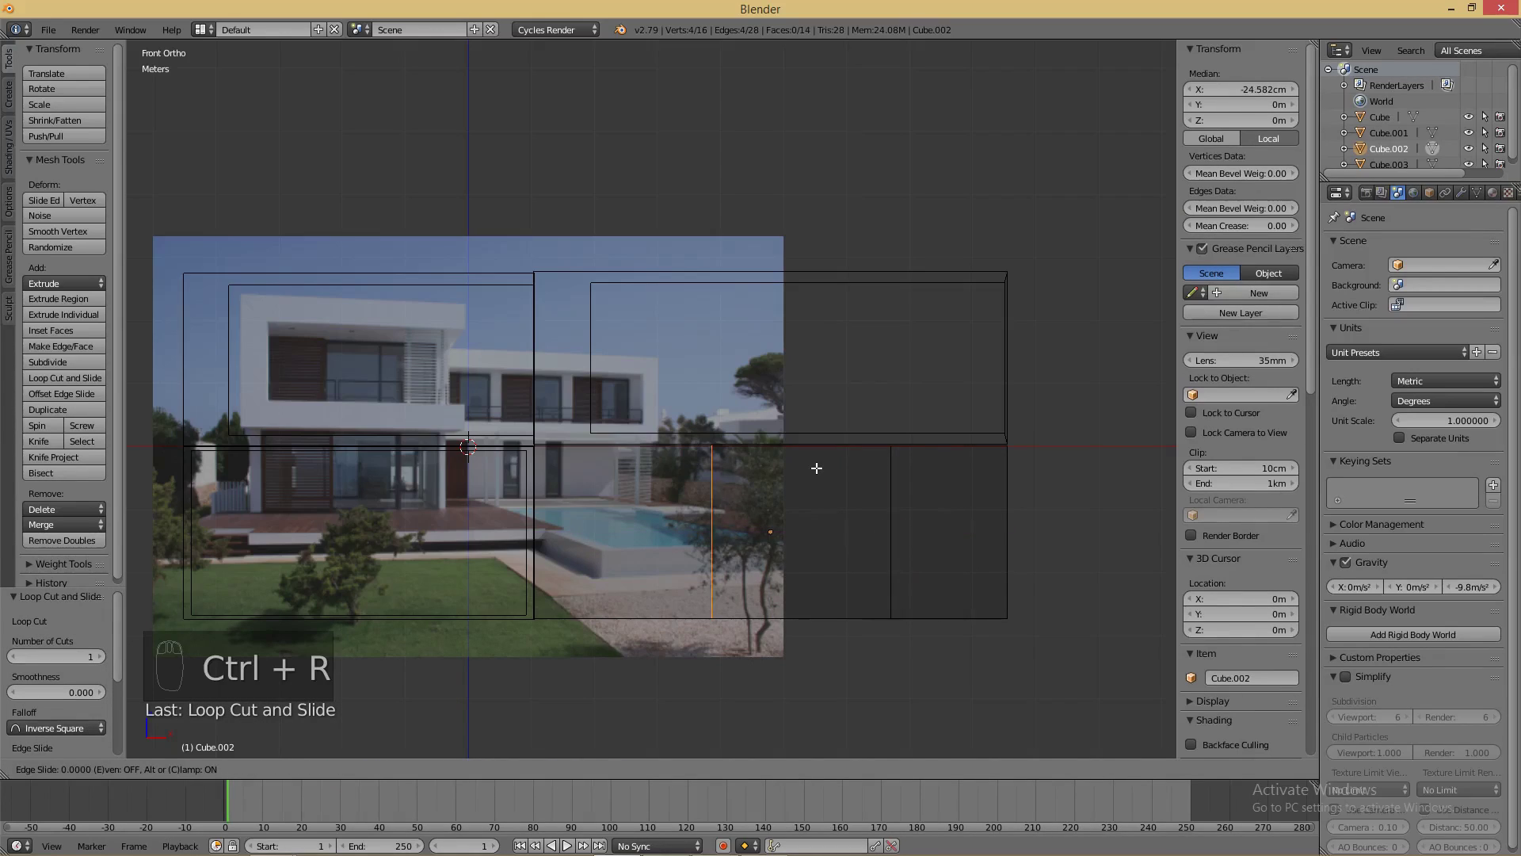
click(913, 462)
- Add vertical loop cuts at about -28.8 cm and -6.2 cm local X, and move the former -41.5 cm along X
key(ctrl+r)
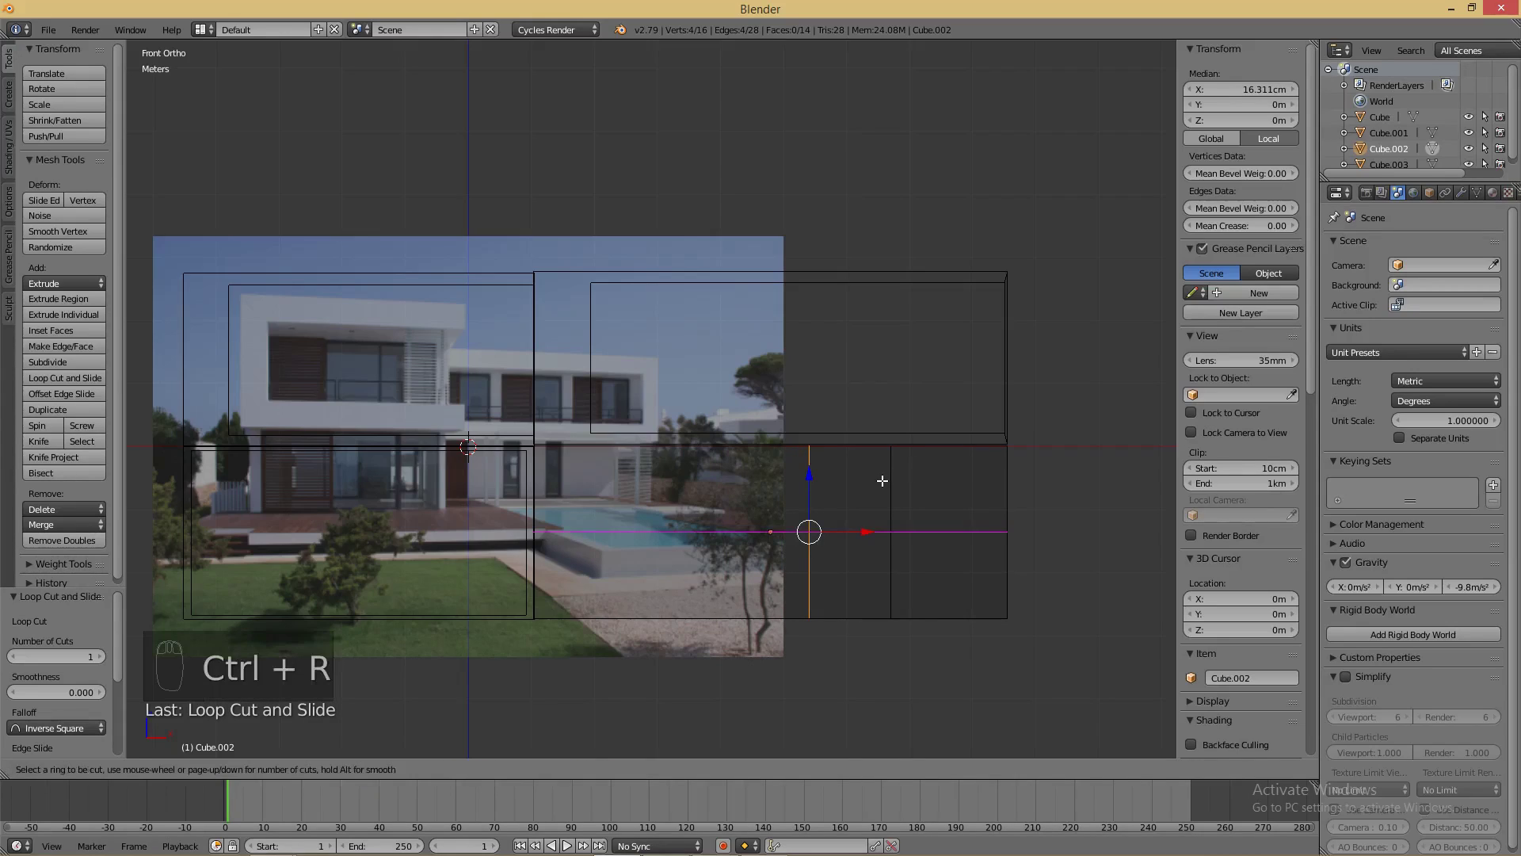
click(697, 471)
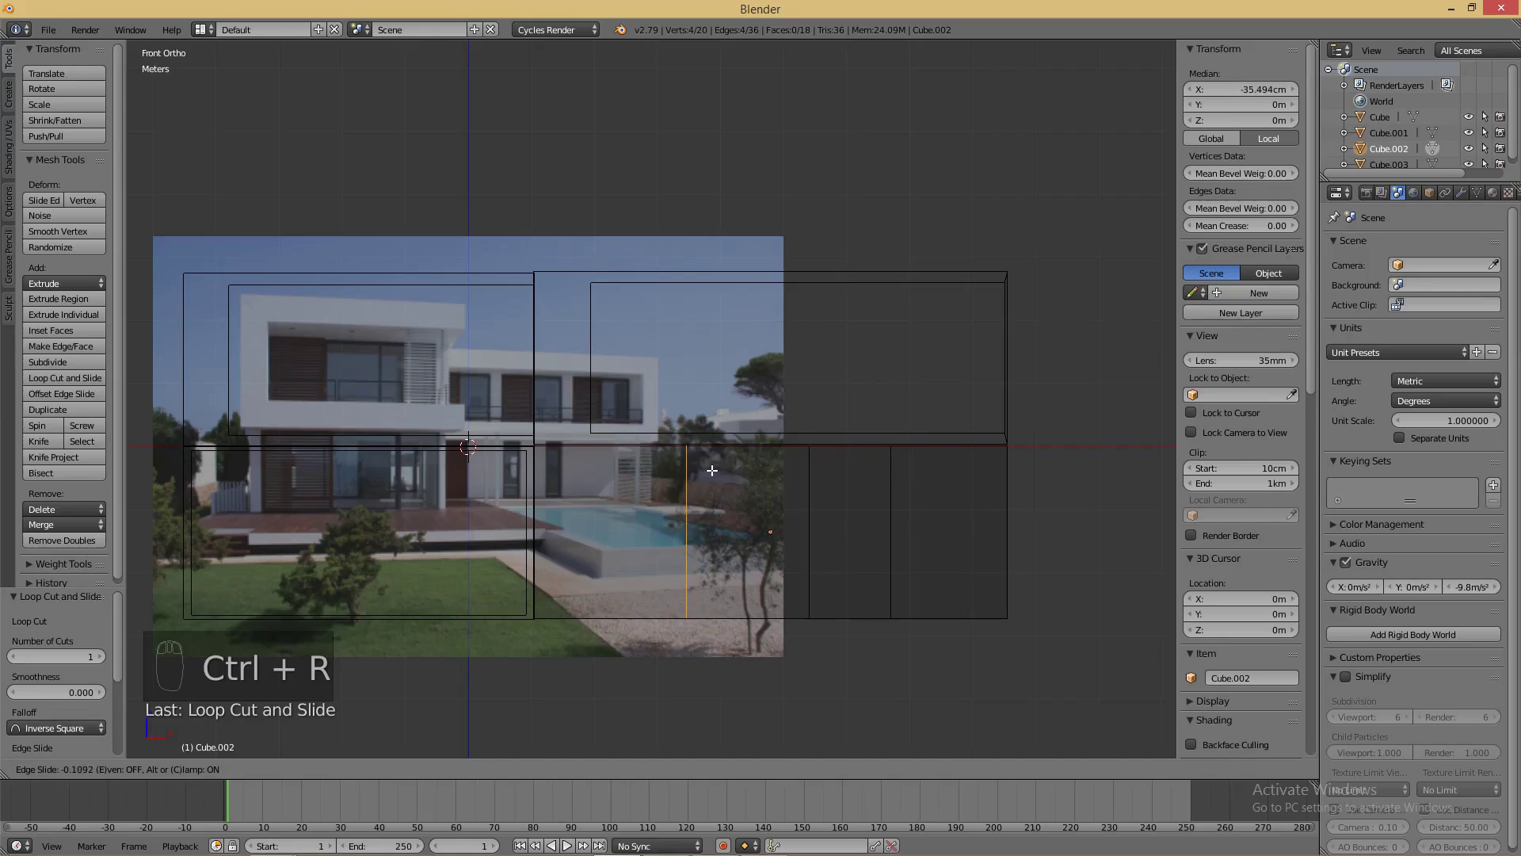
click(725, 471)
key(ctrl+r)
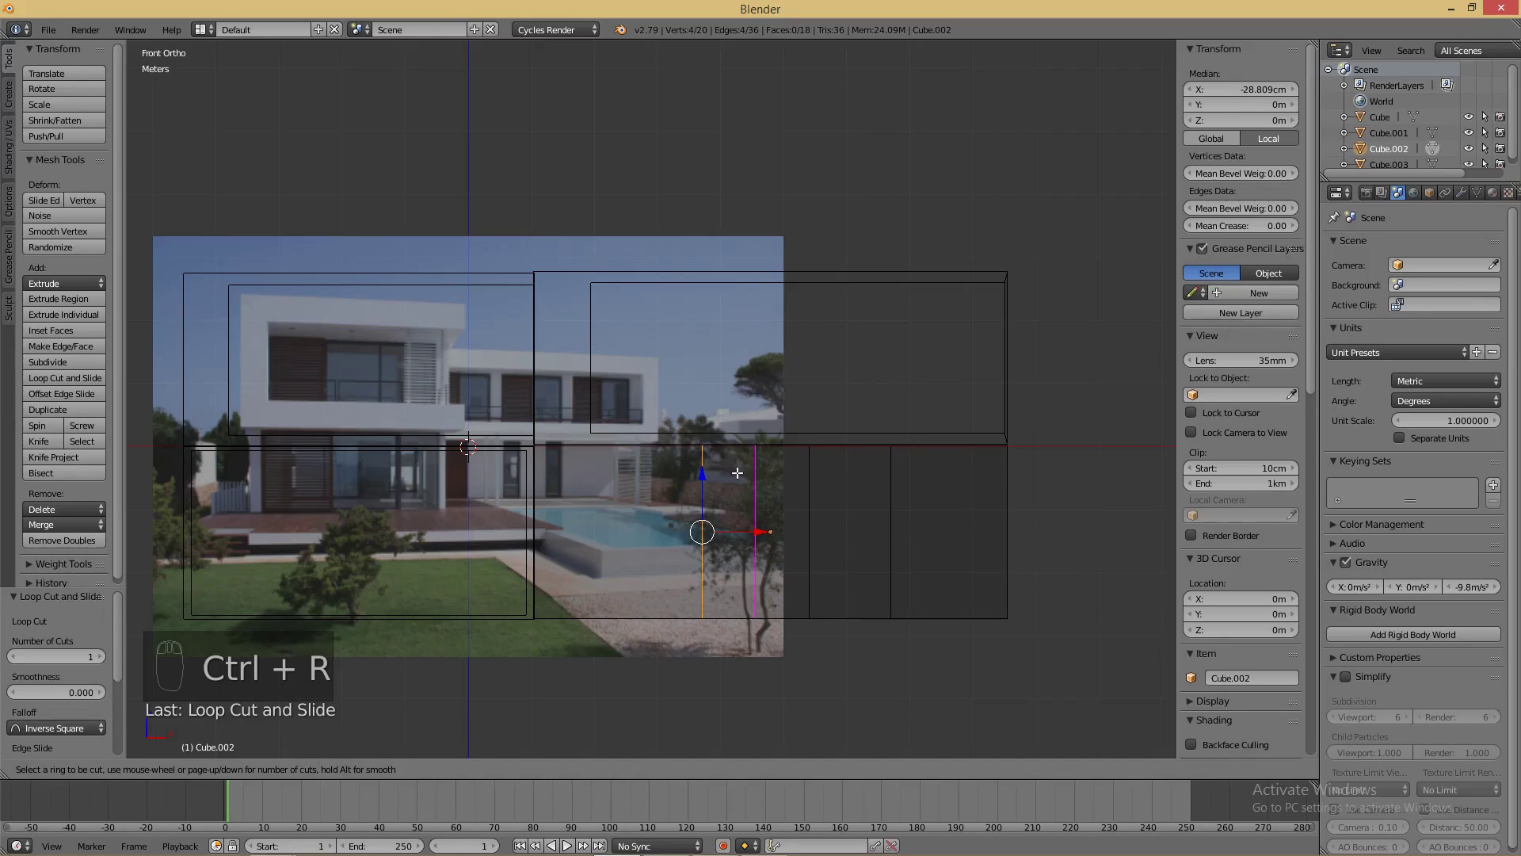
click(739, 473)
click(739, 473)
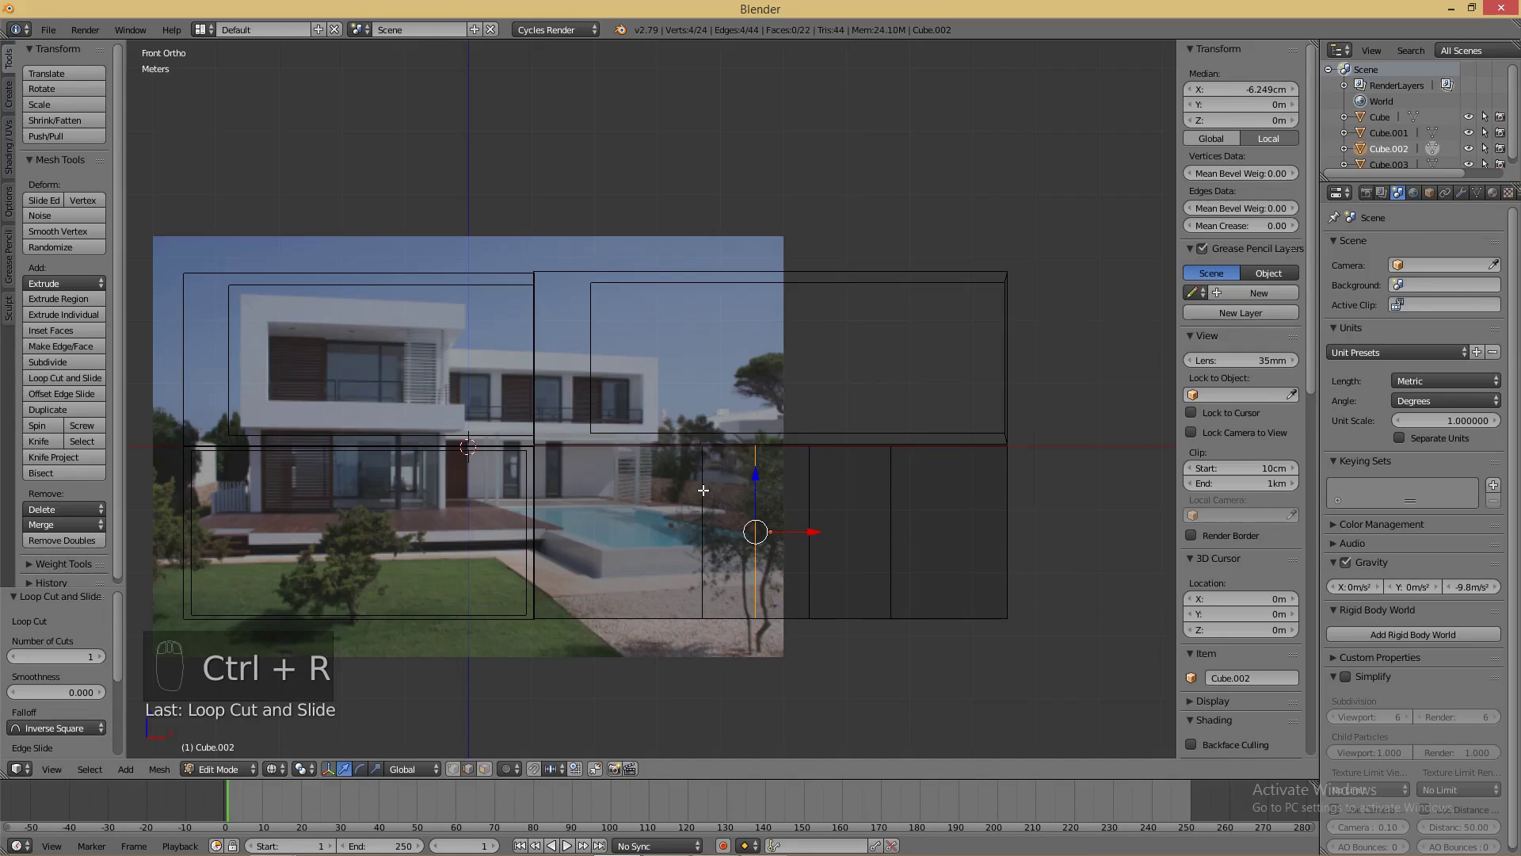
alt+right_click(704, 491)
drag(756, 533, 731, 532)
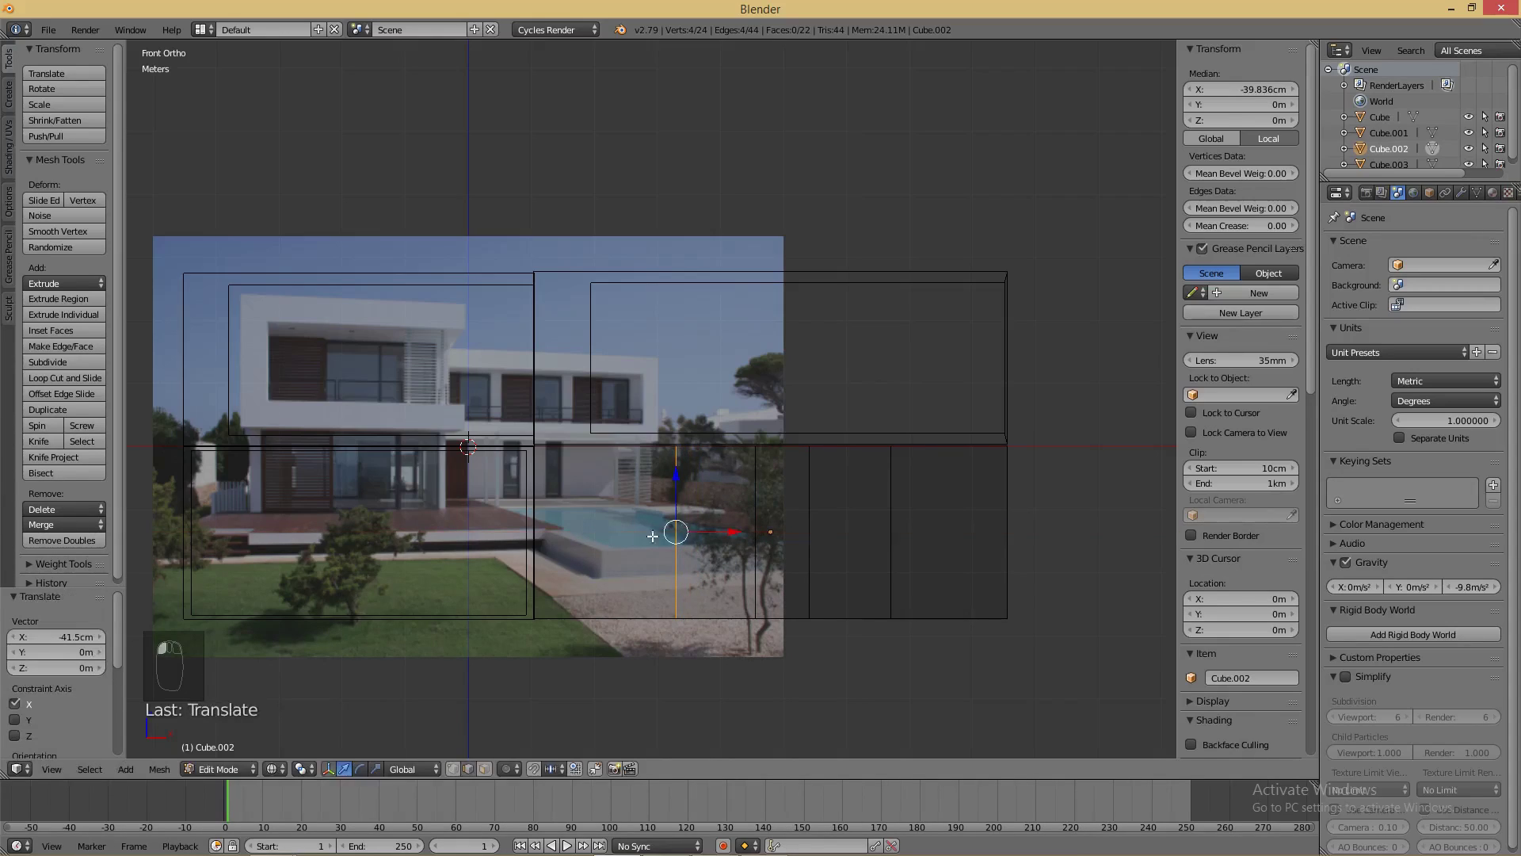
- Move the lower side block's -6.2 cm loop cut 41.5 cm along X, and shift the -39.8 cm loop slightly in the same direction
alt+right_click(757, 473)
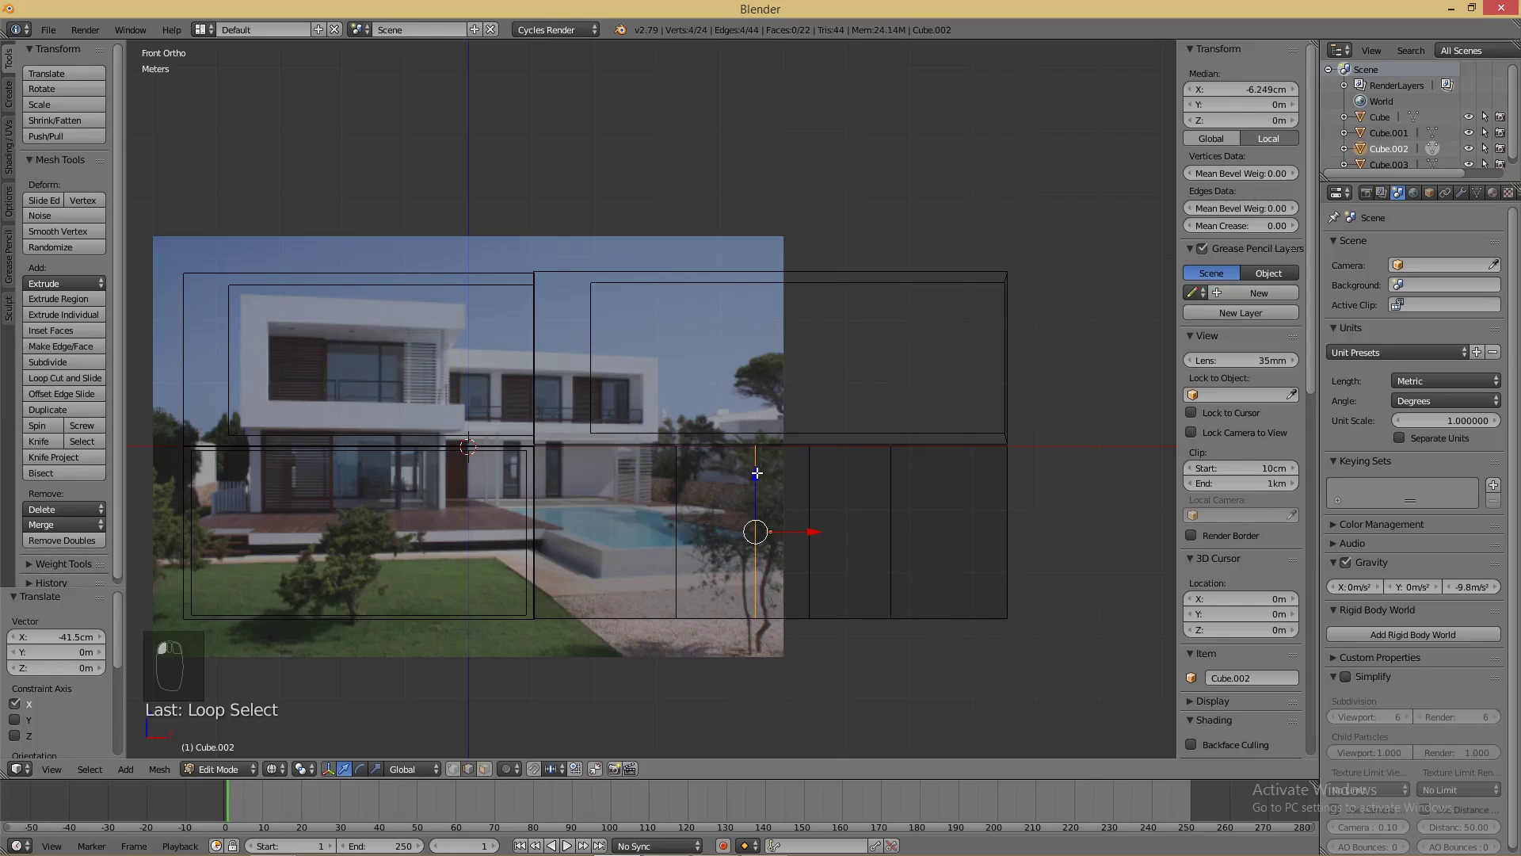
key(g)
key(x)
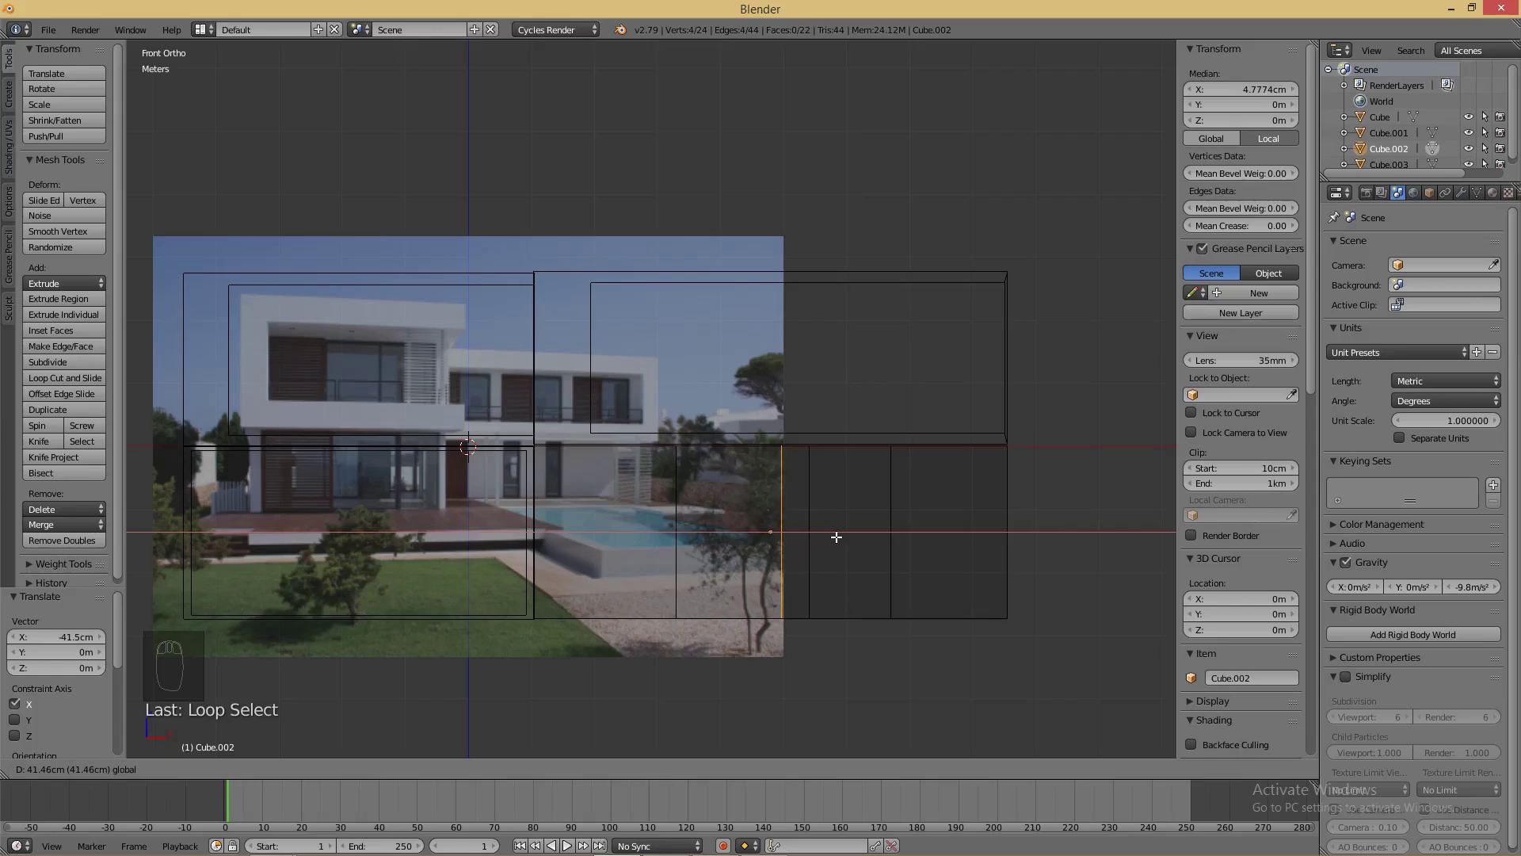
click(836, 536)
alt+right_click(675, 499)
key(g)
key(x)
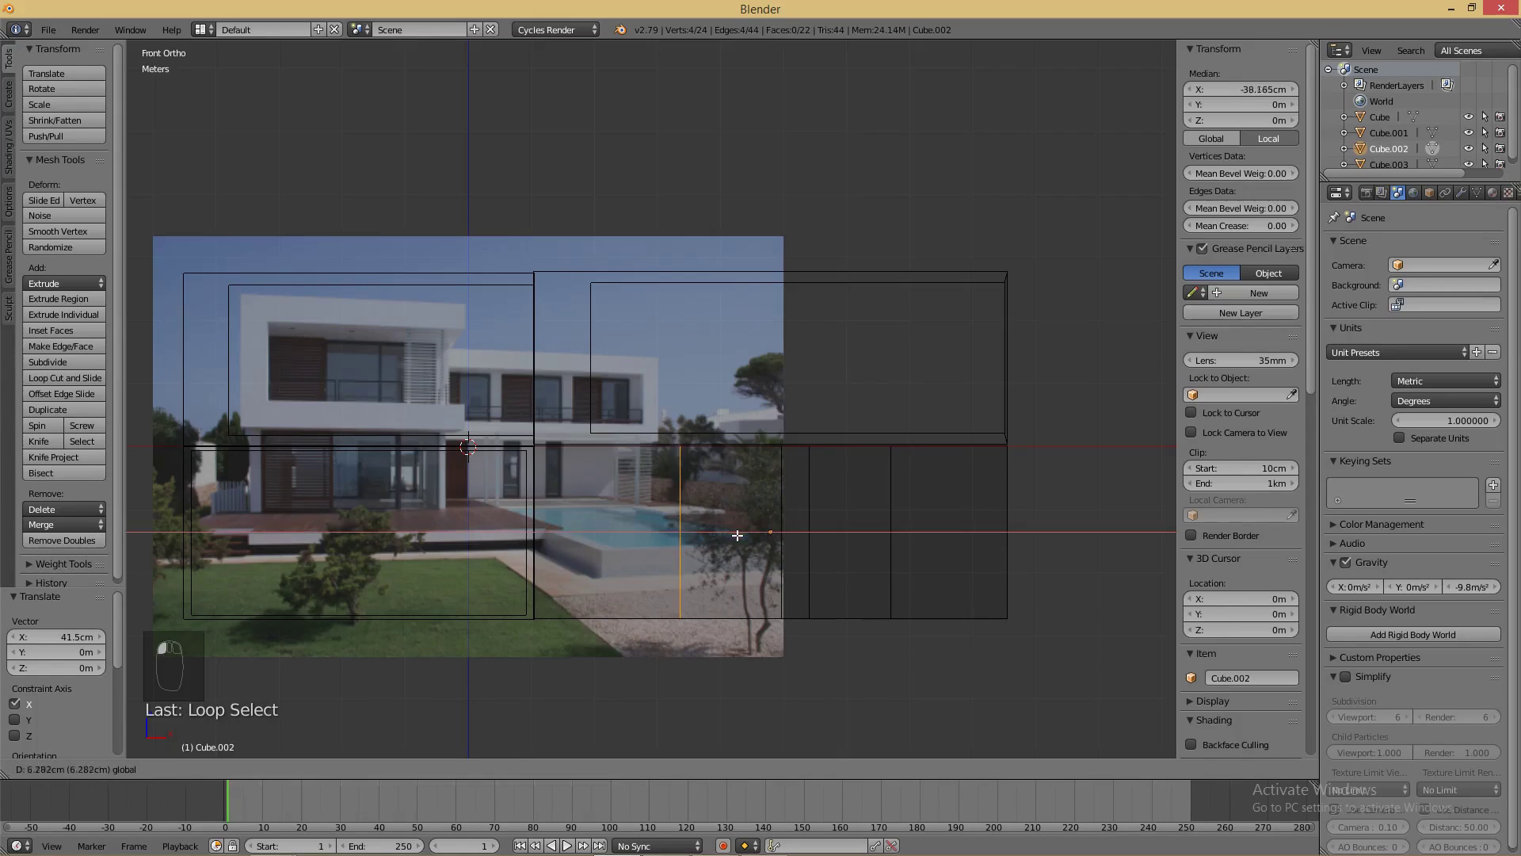
click(746, 536)
key(a)
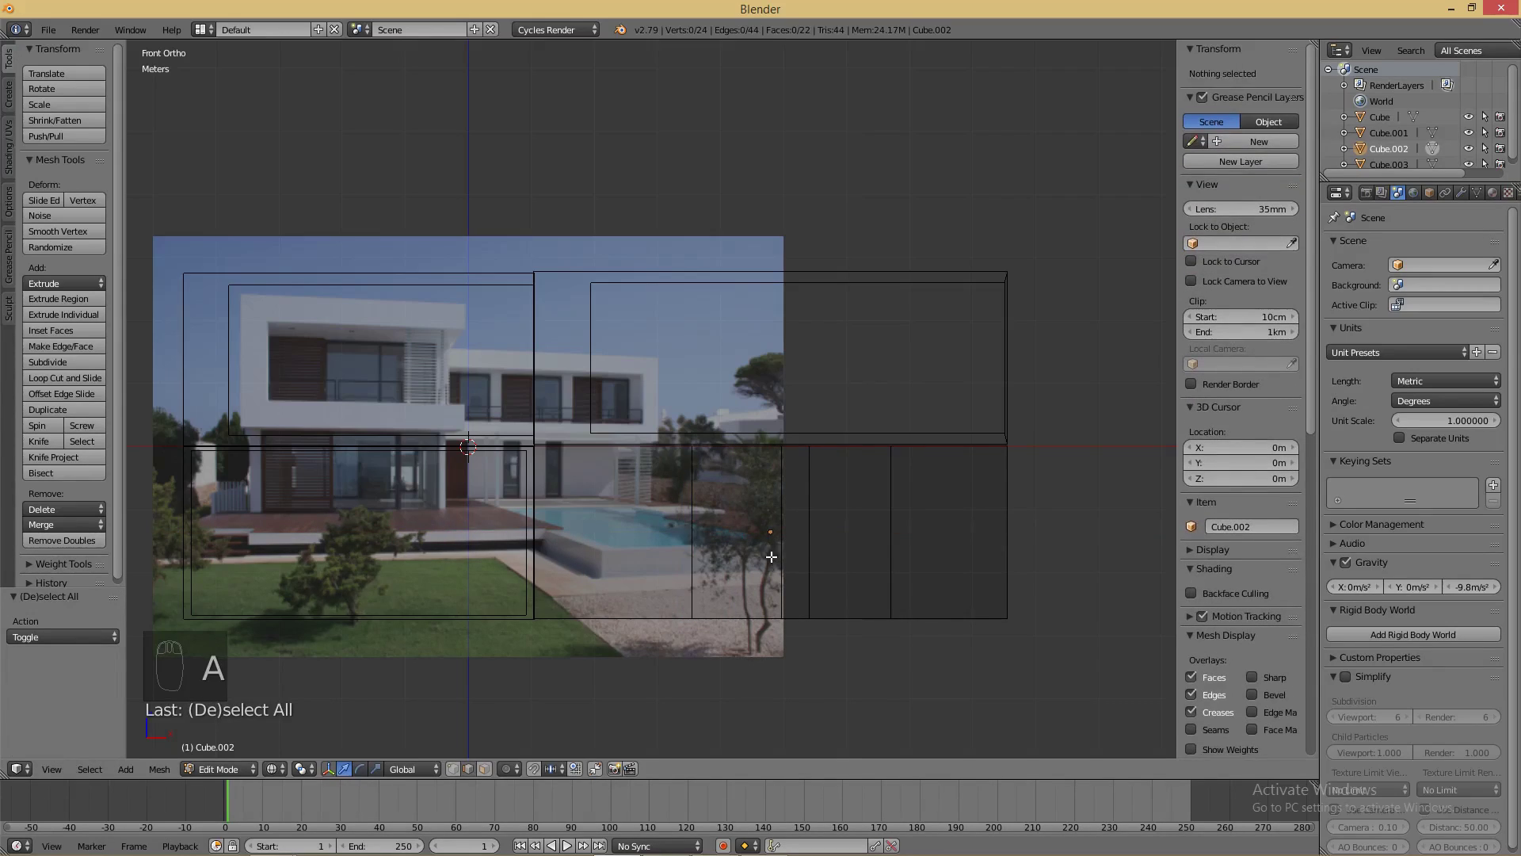
- Move the lower side block's two loop cuts nearest its outer end together along X towards that end
alt+right_click(890, 536)
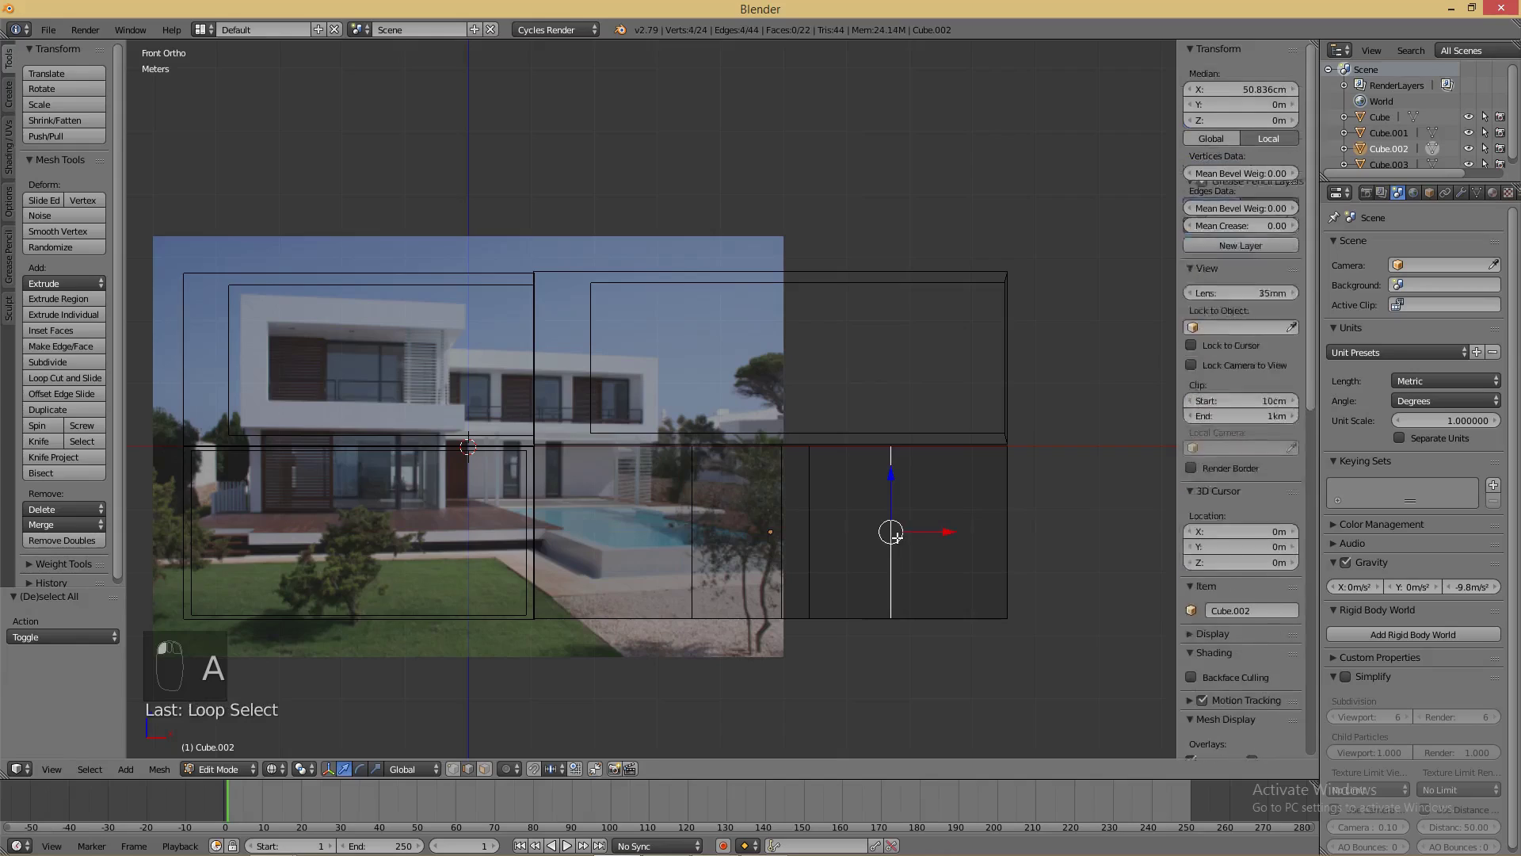
alt+shift+right_click(812, 527)
key(g)
key(x)
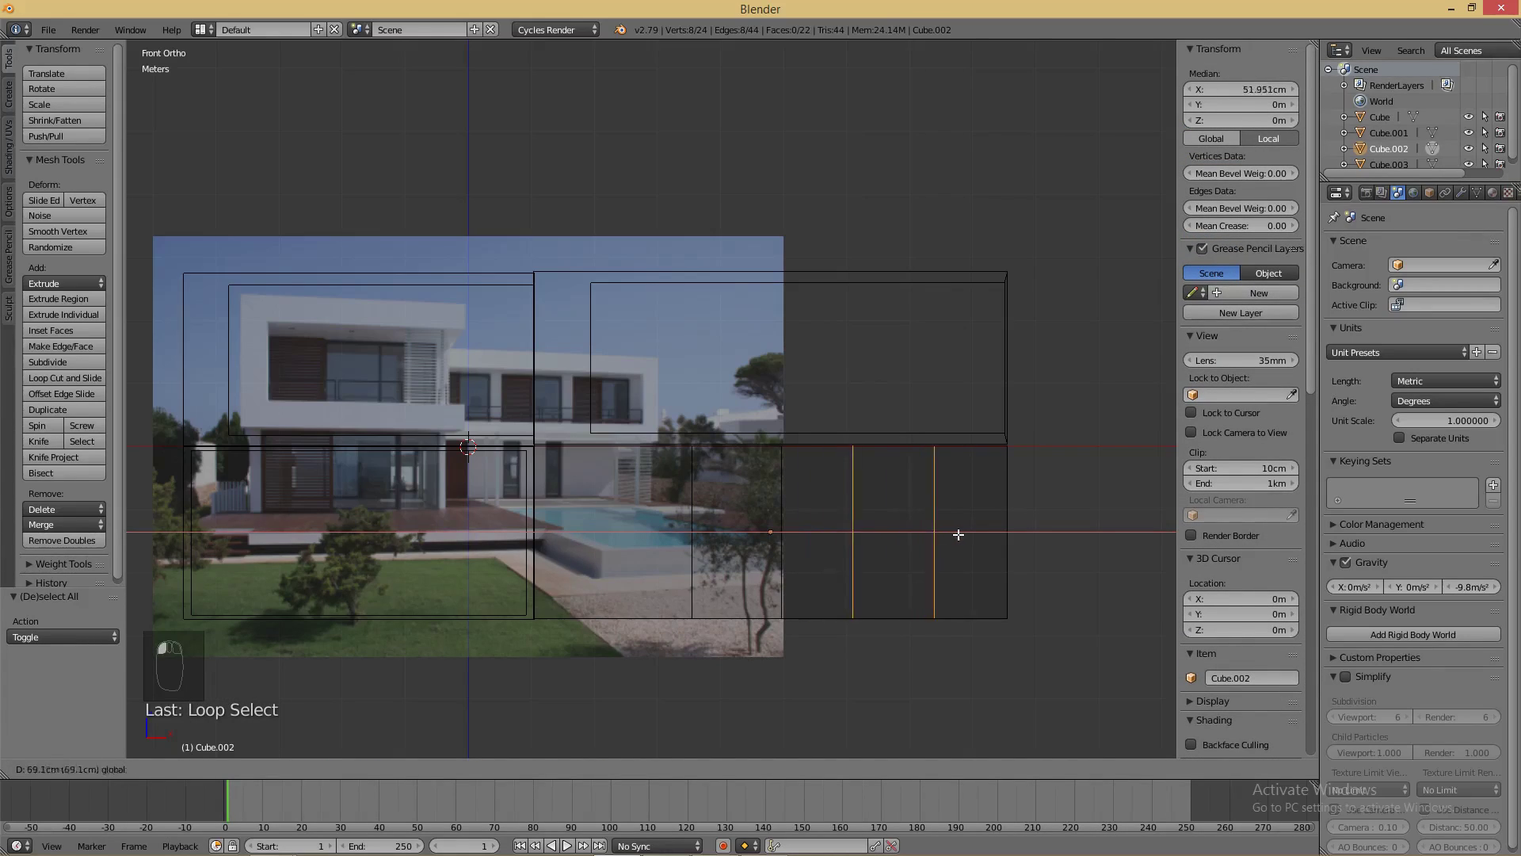
click(966, 534)
key(a)
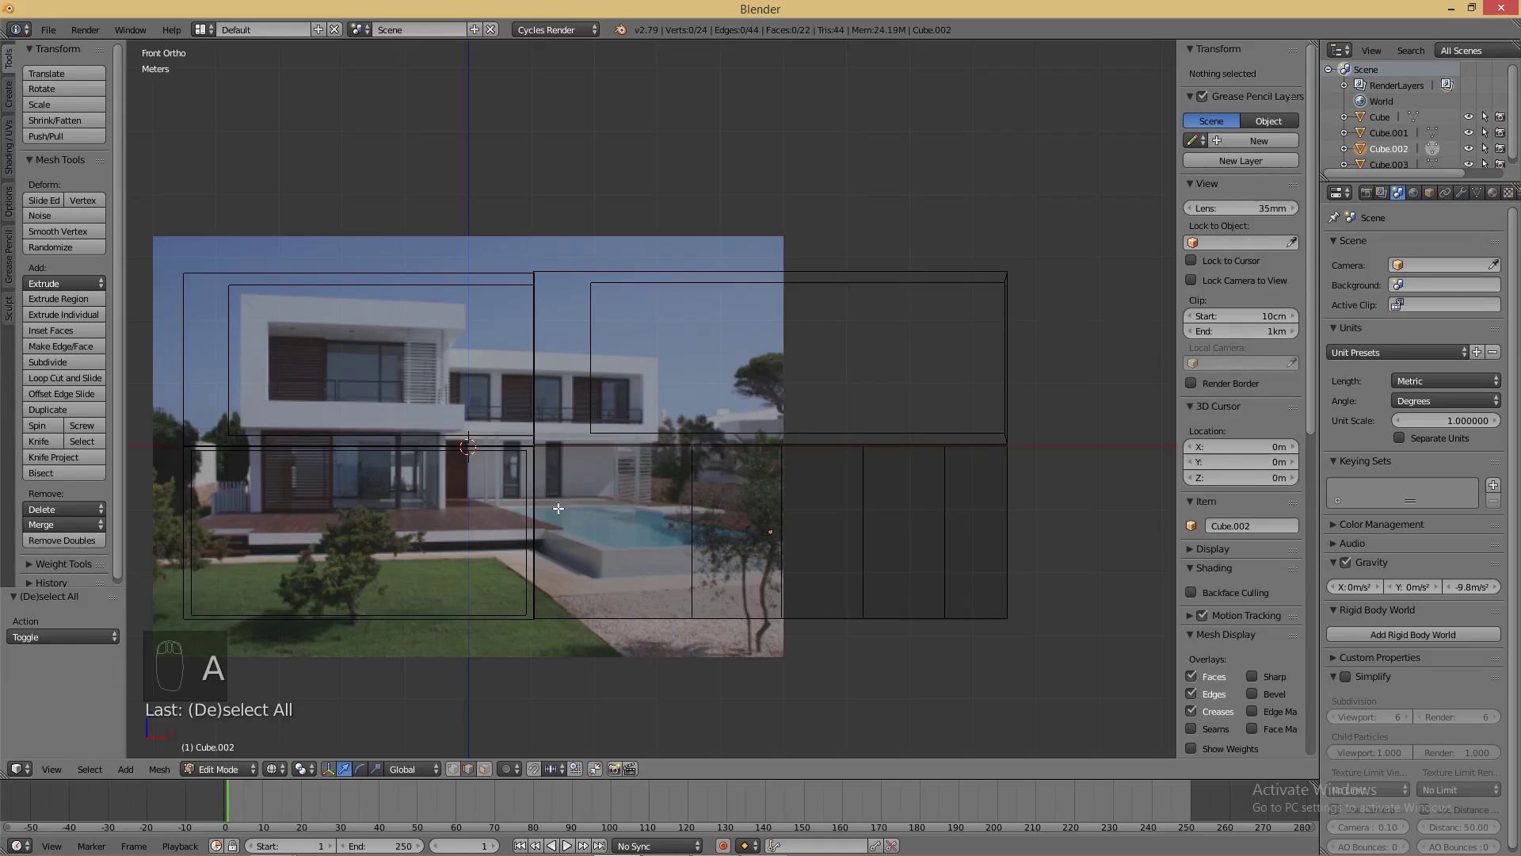
- Add two more vertical loop cuts to the lower side block, at about -60.6 cm and -97.7 cm local X
key(ctrl+r)
click(572, 465)
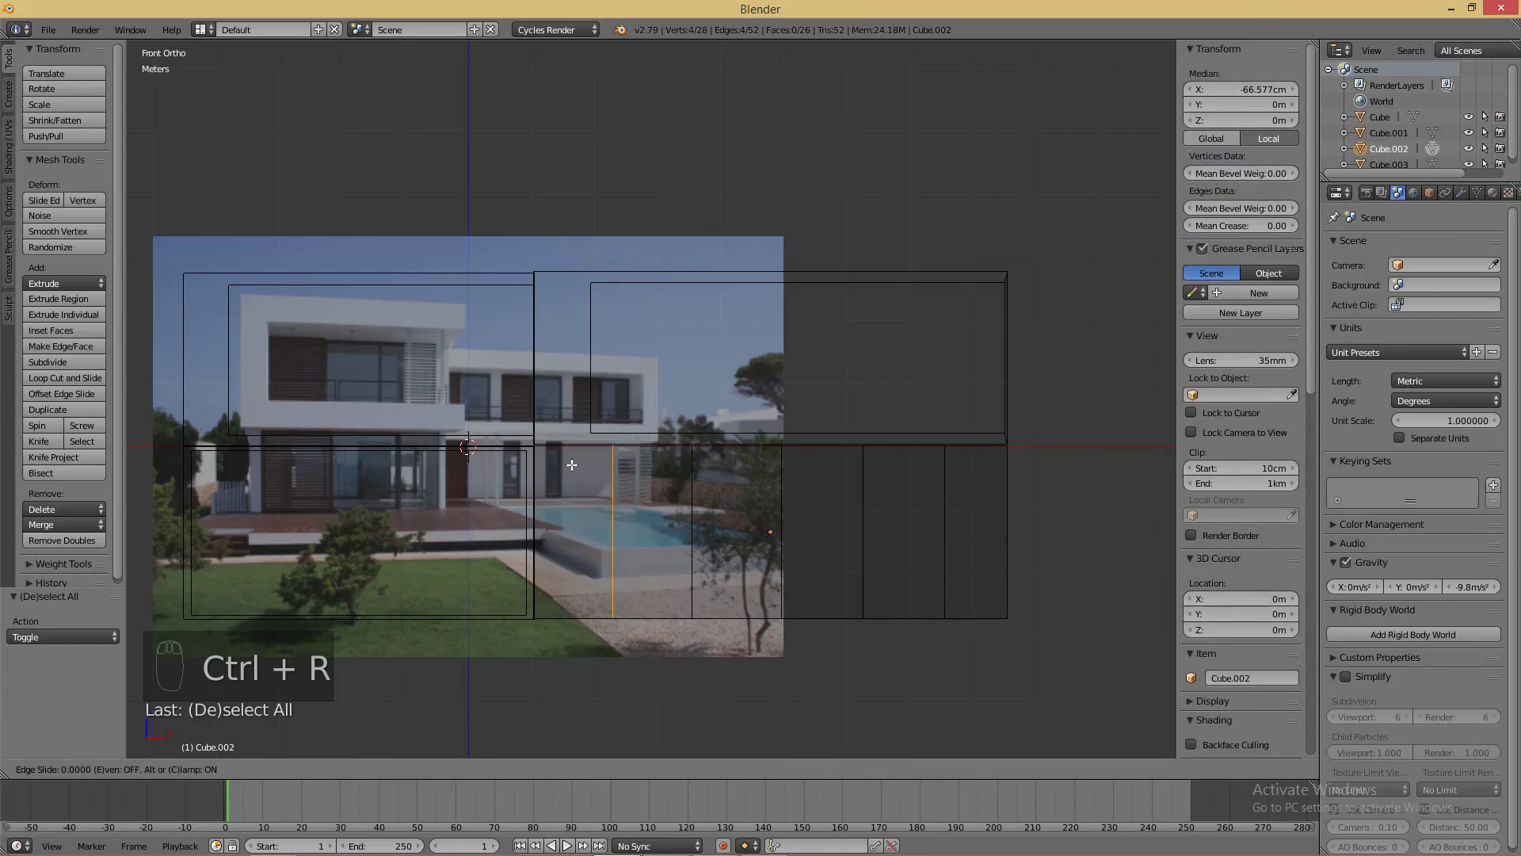
click(587, 466)
key(ctrl+r)
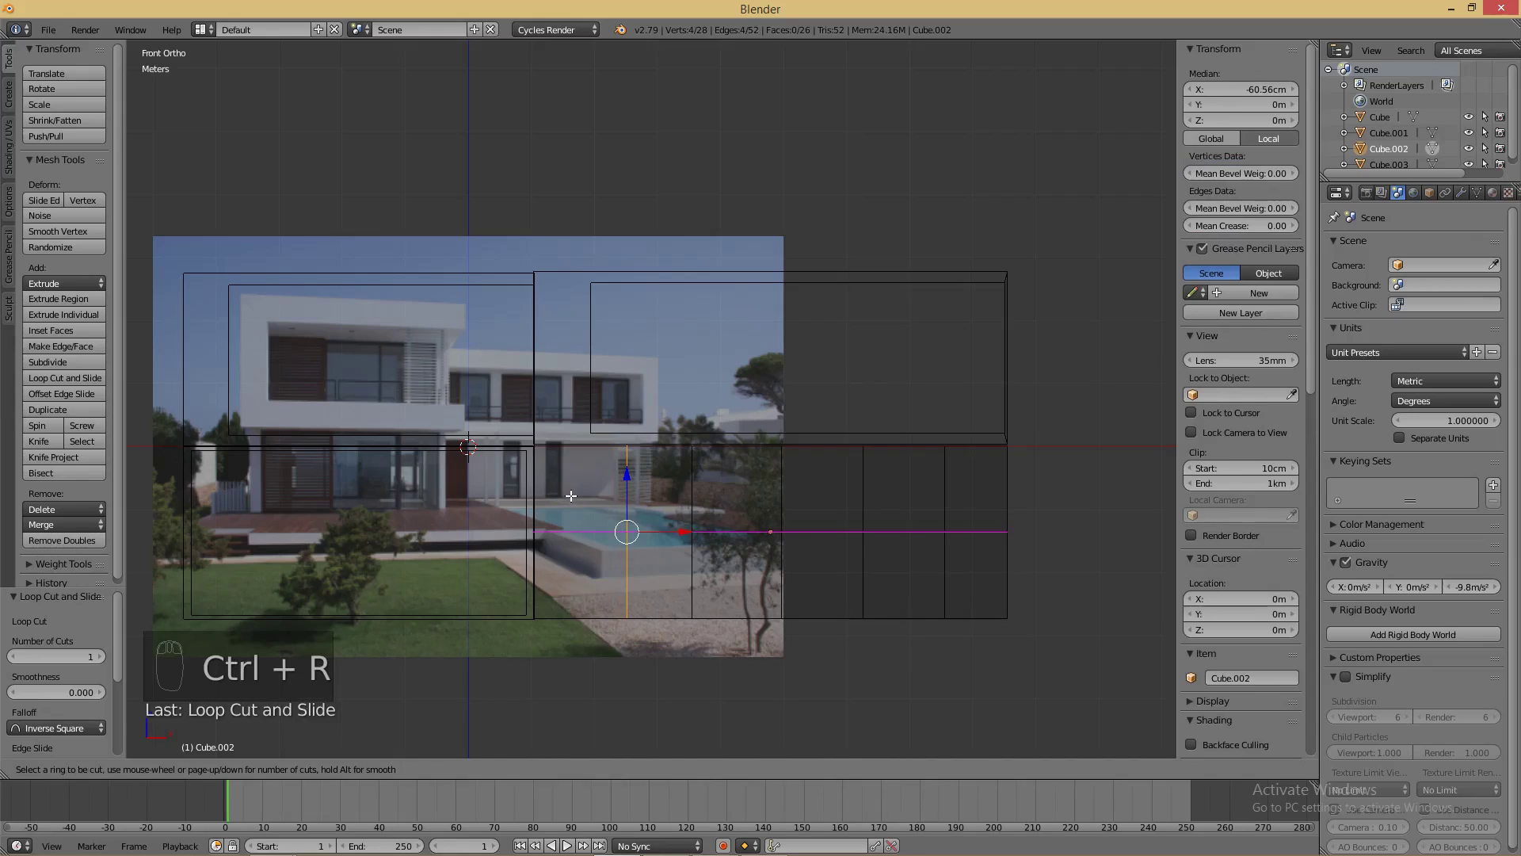
click(557, 464)
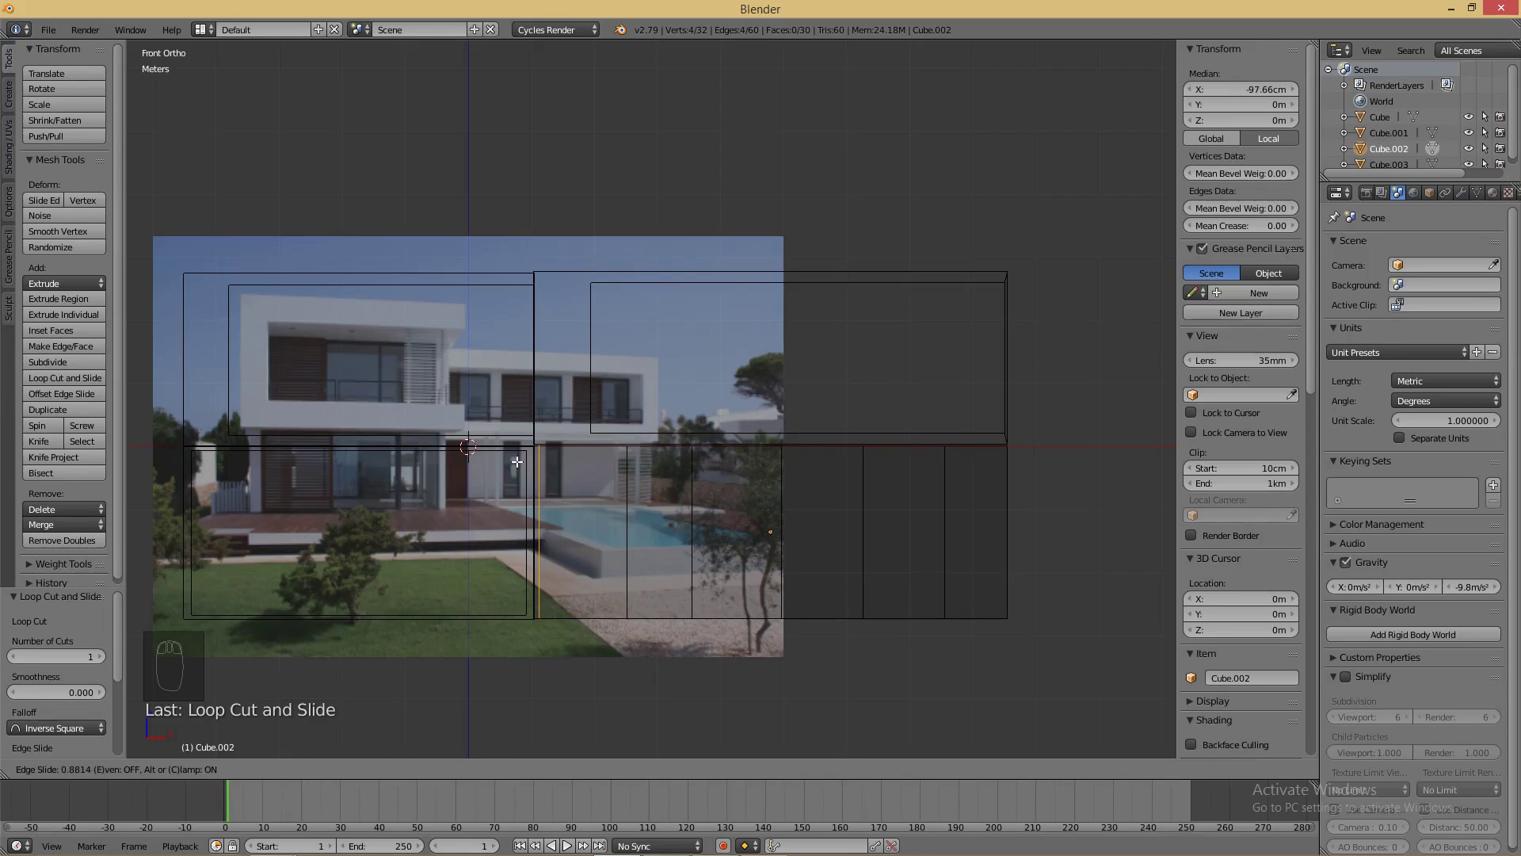
click(519, 461)
key(a)
scroll(747, 555, down, 3)
scroll(747, 554, up, 2)
middle_drag(785, 507, 816, 586)
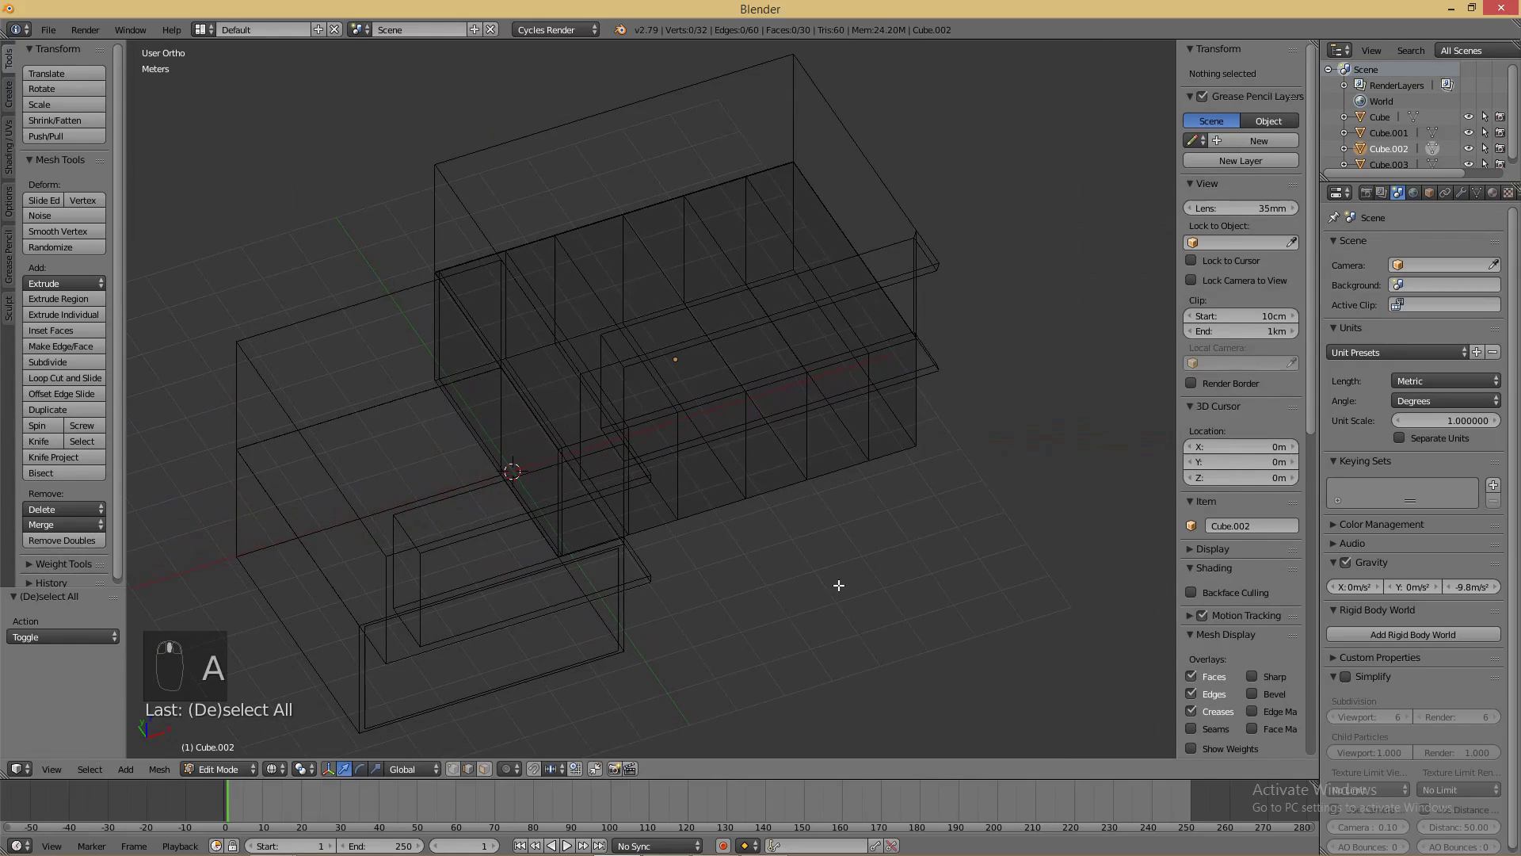
key(KP_1)
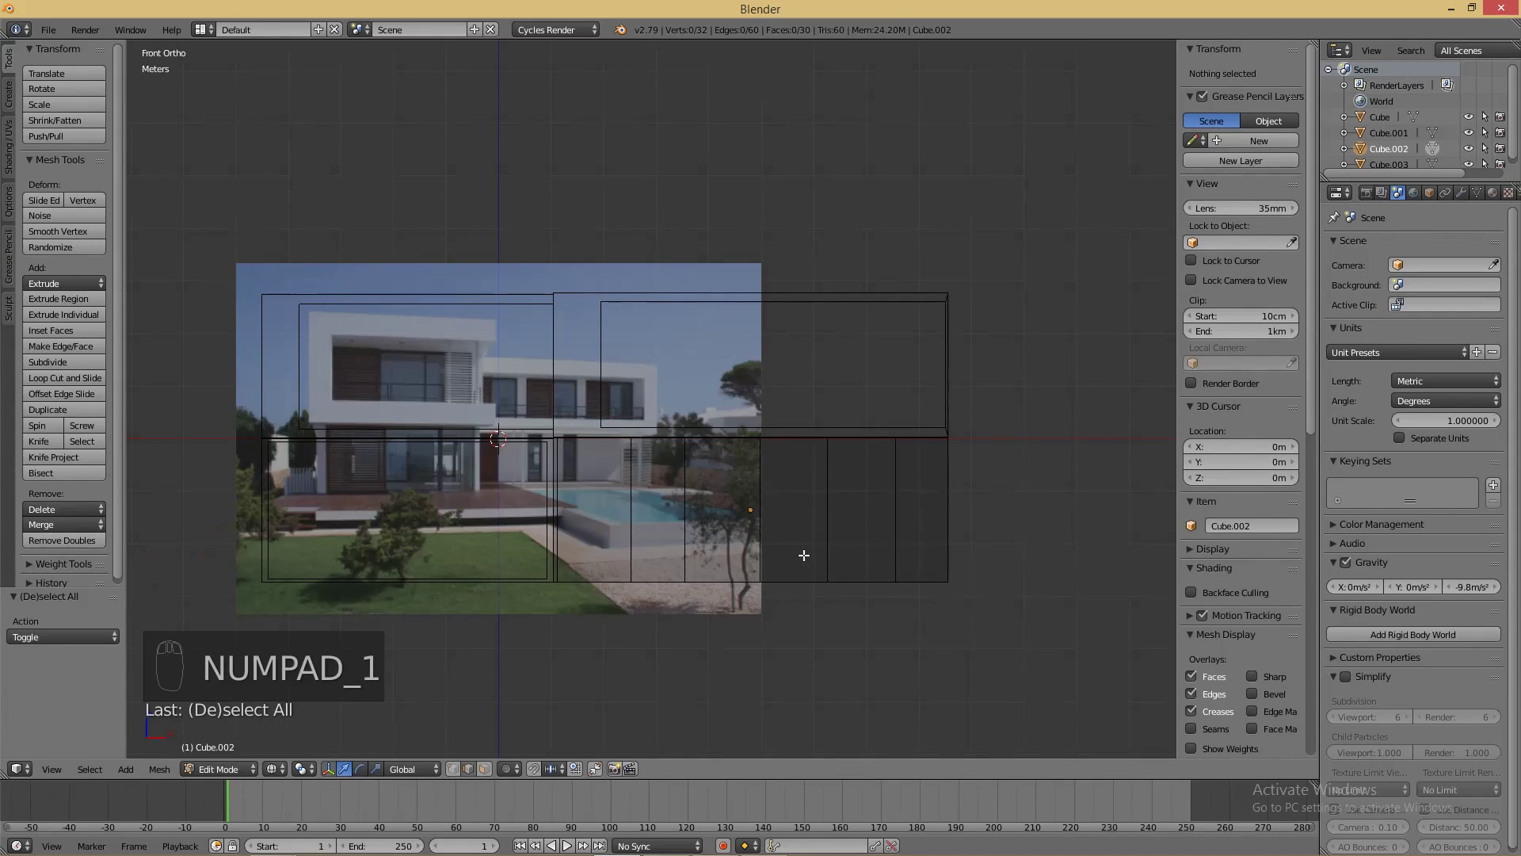
- Set up face selection and solid shading for the lower side block in front view
scroll(799, 556, up, 2)
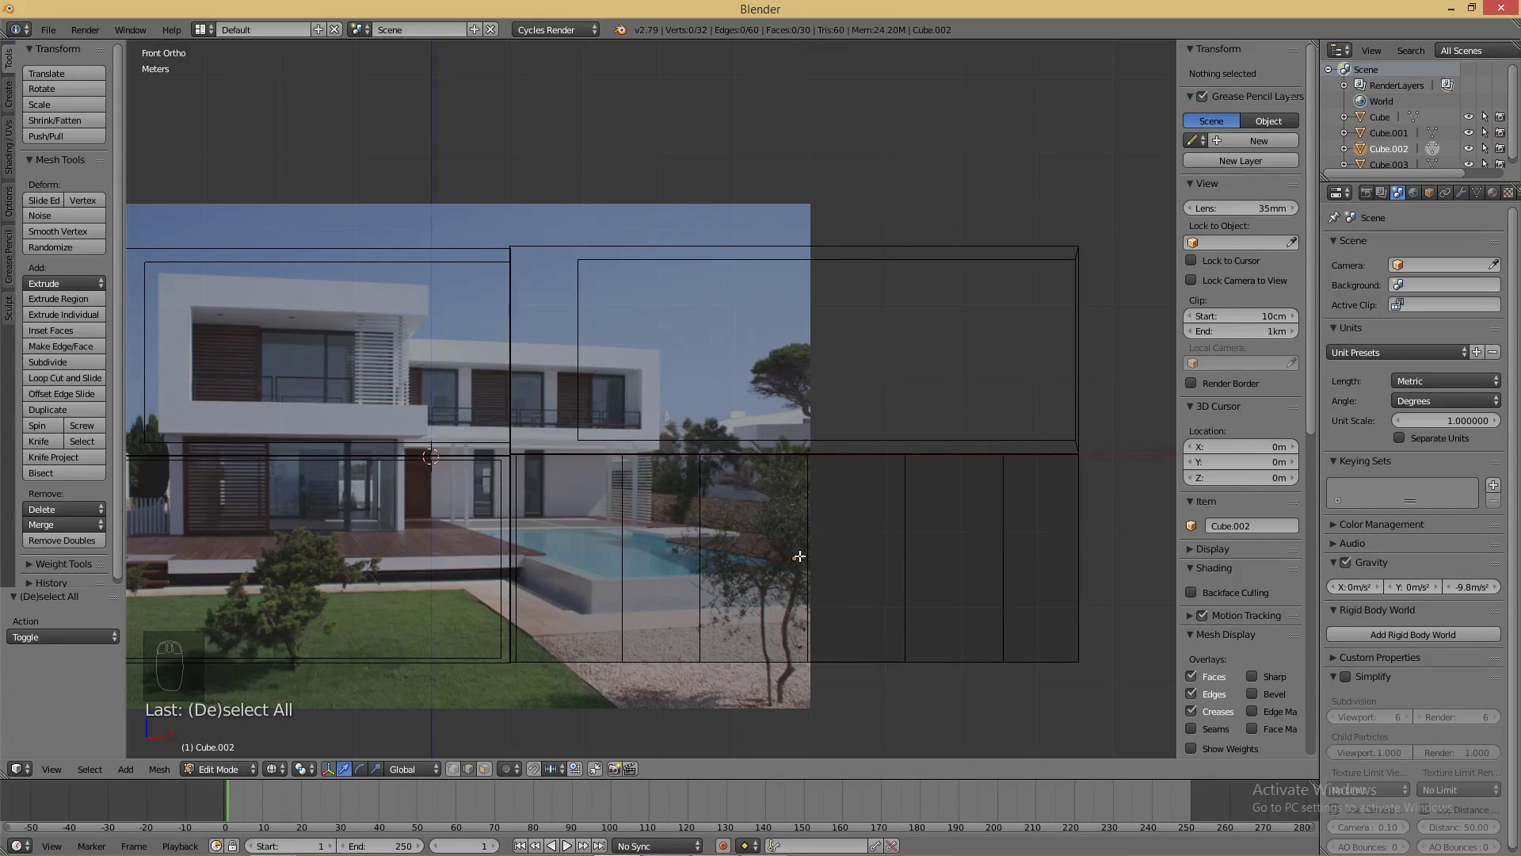
key(Tab)
key(Tab)
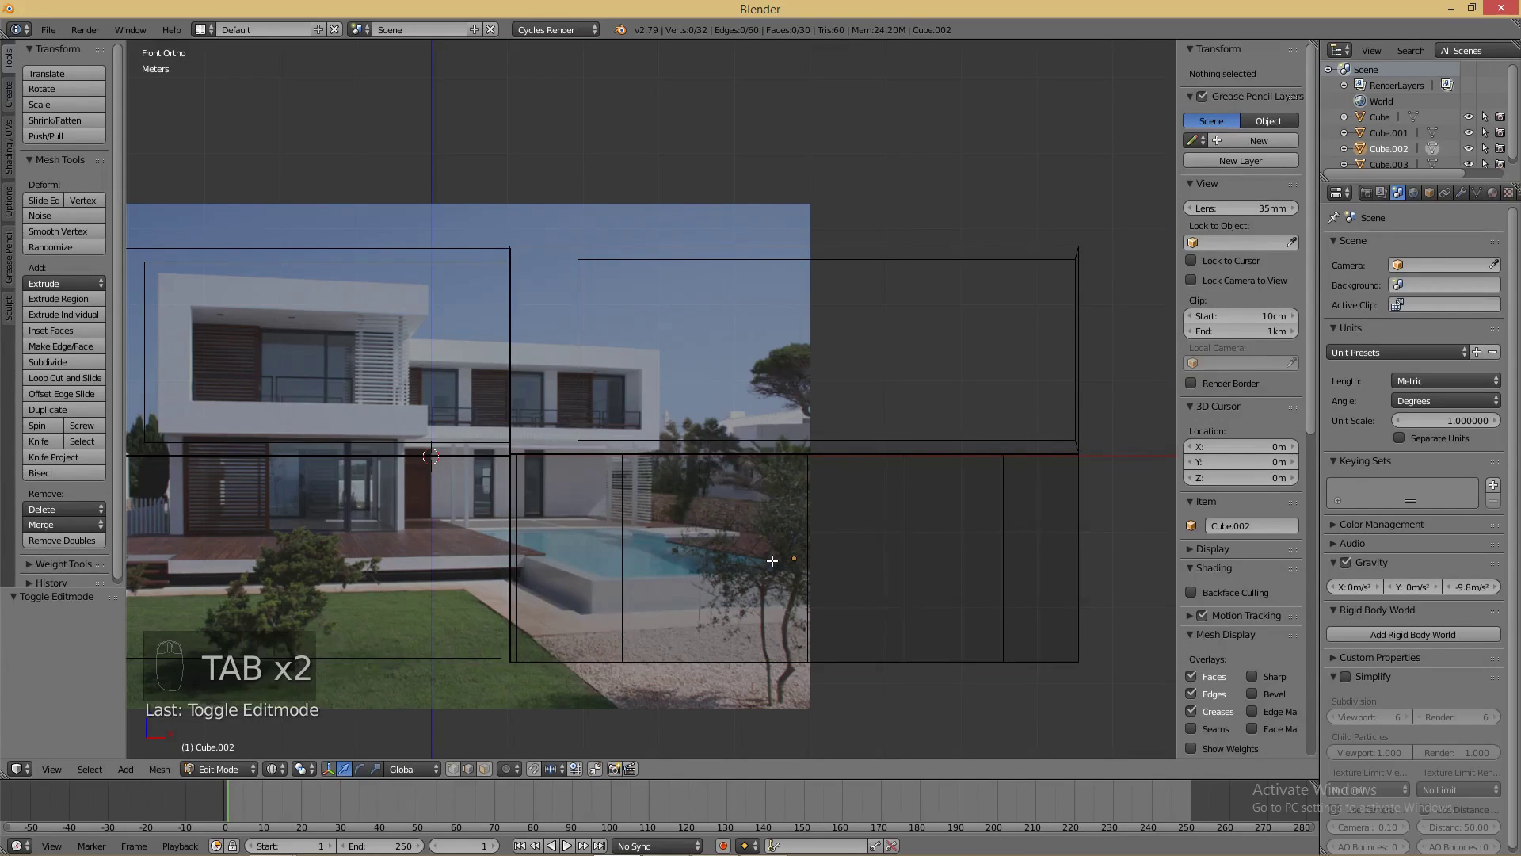
key(ctrl+Tab)
click(766, 564)
key(a)
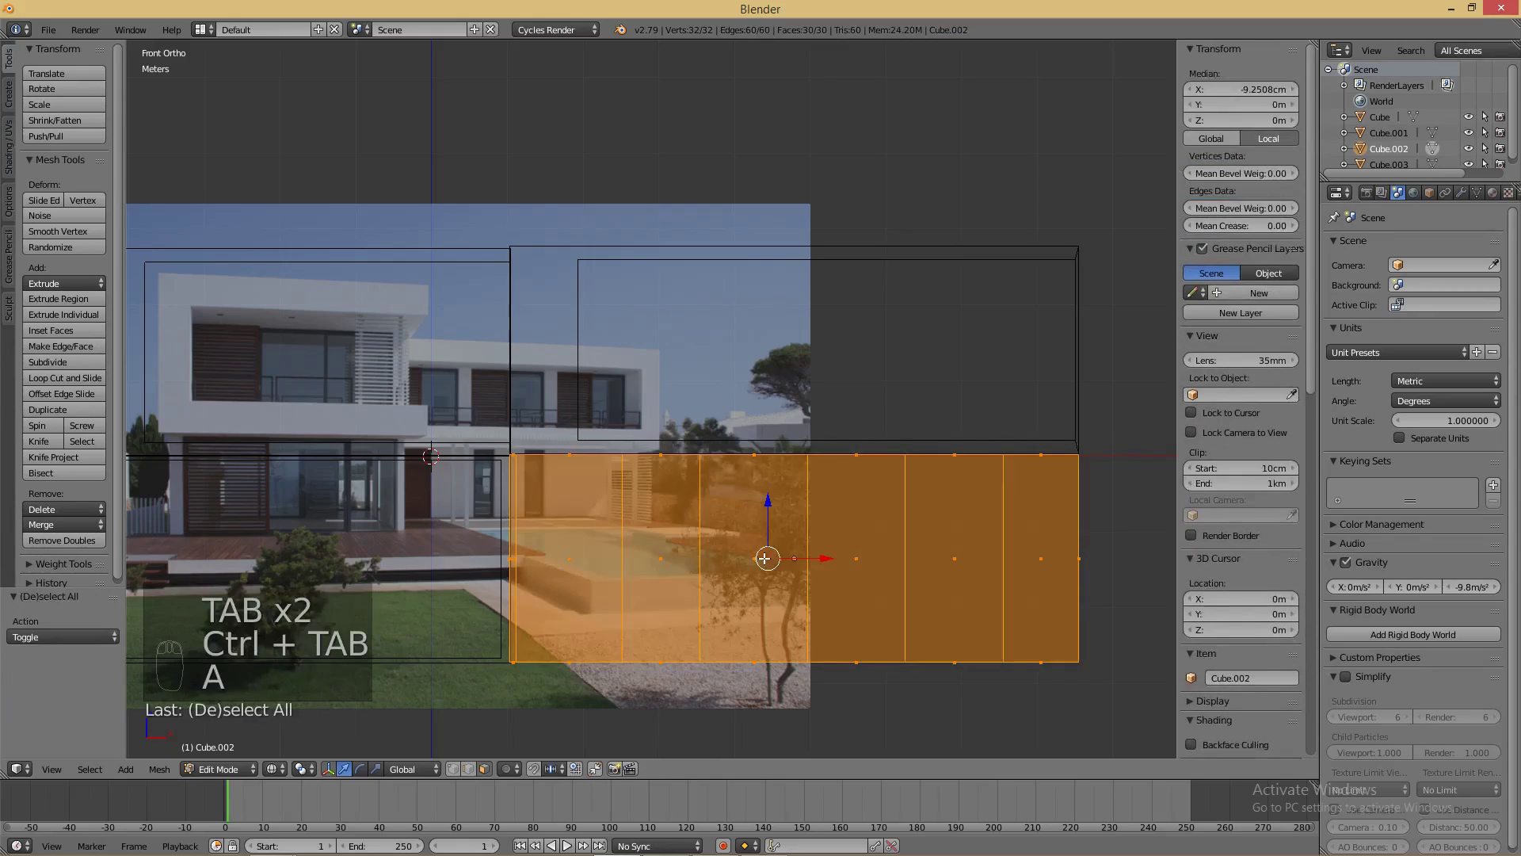
click(604, 563)
key(z)
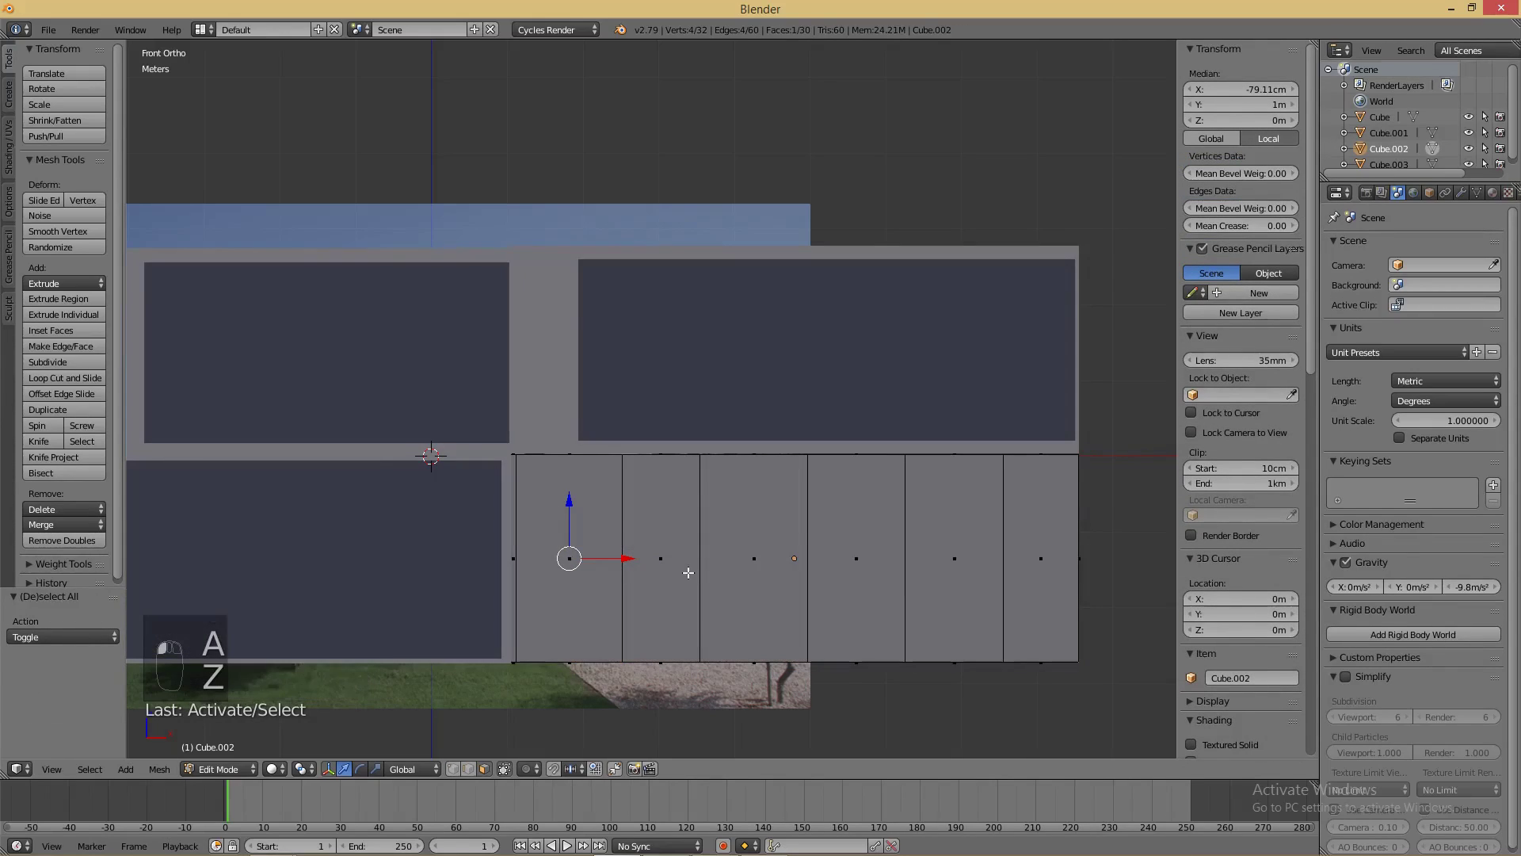
- Delete the three alternate wide front faces of the lower side block as openings, and return to Object Mode
key(a)
click(598, 516)
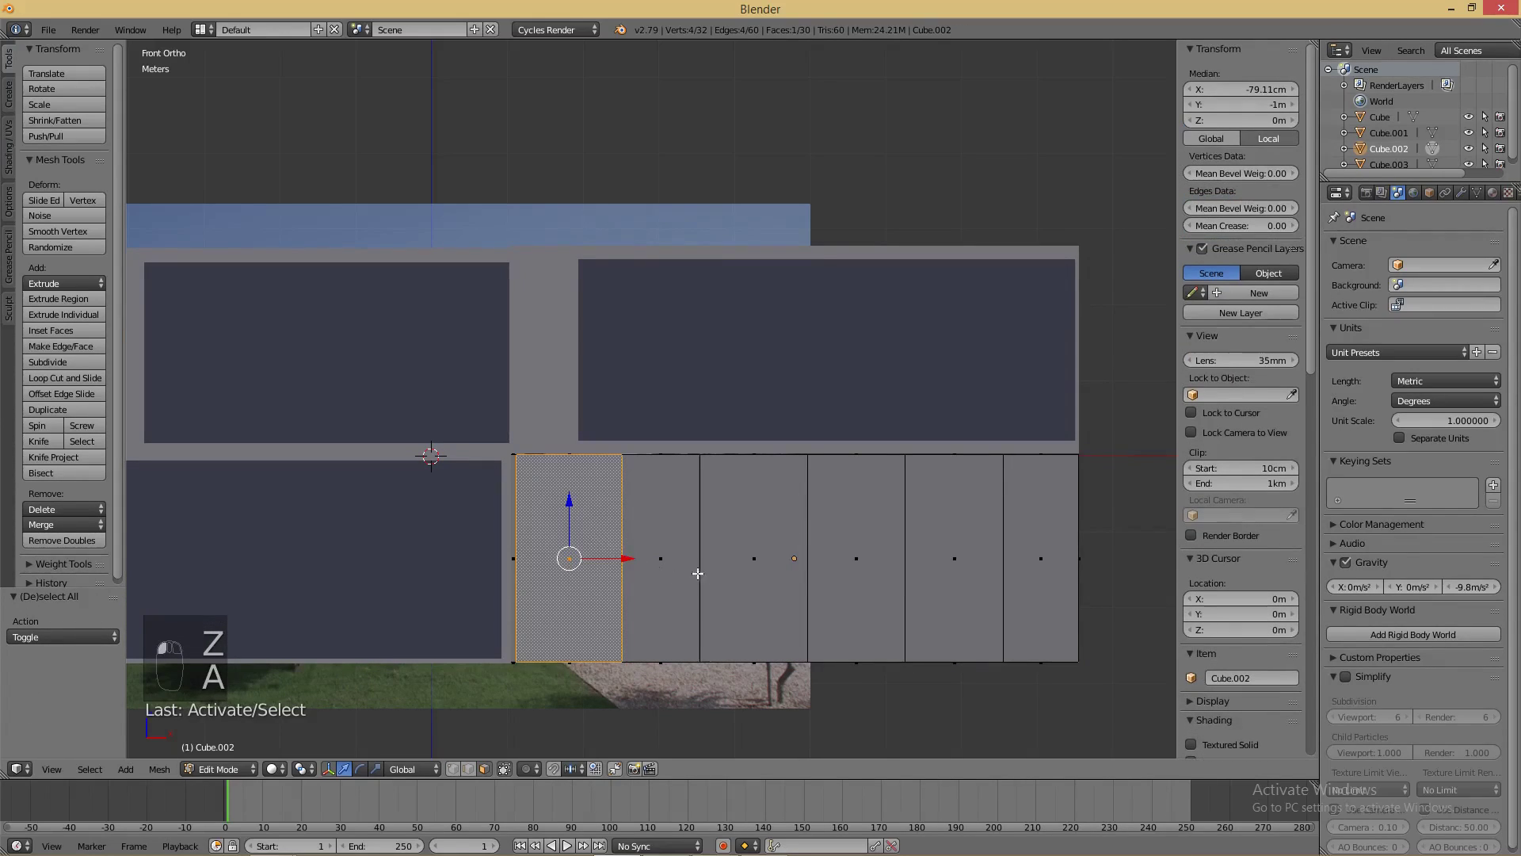
shift+click(760, 549)
shift+click(951, 566)
key(x)
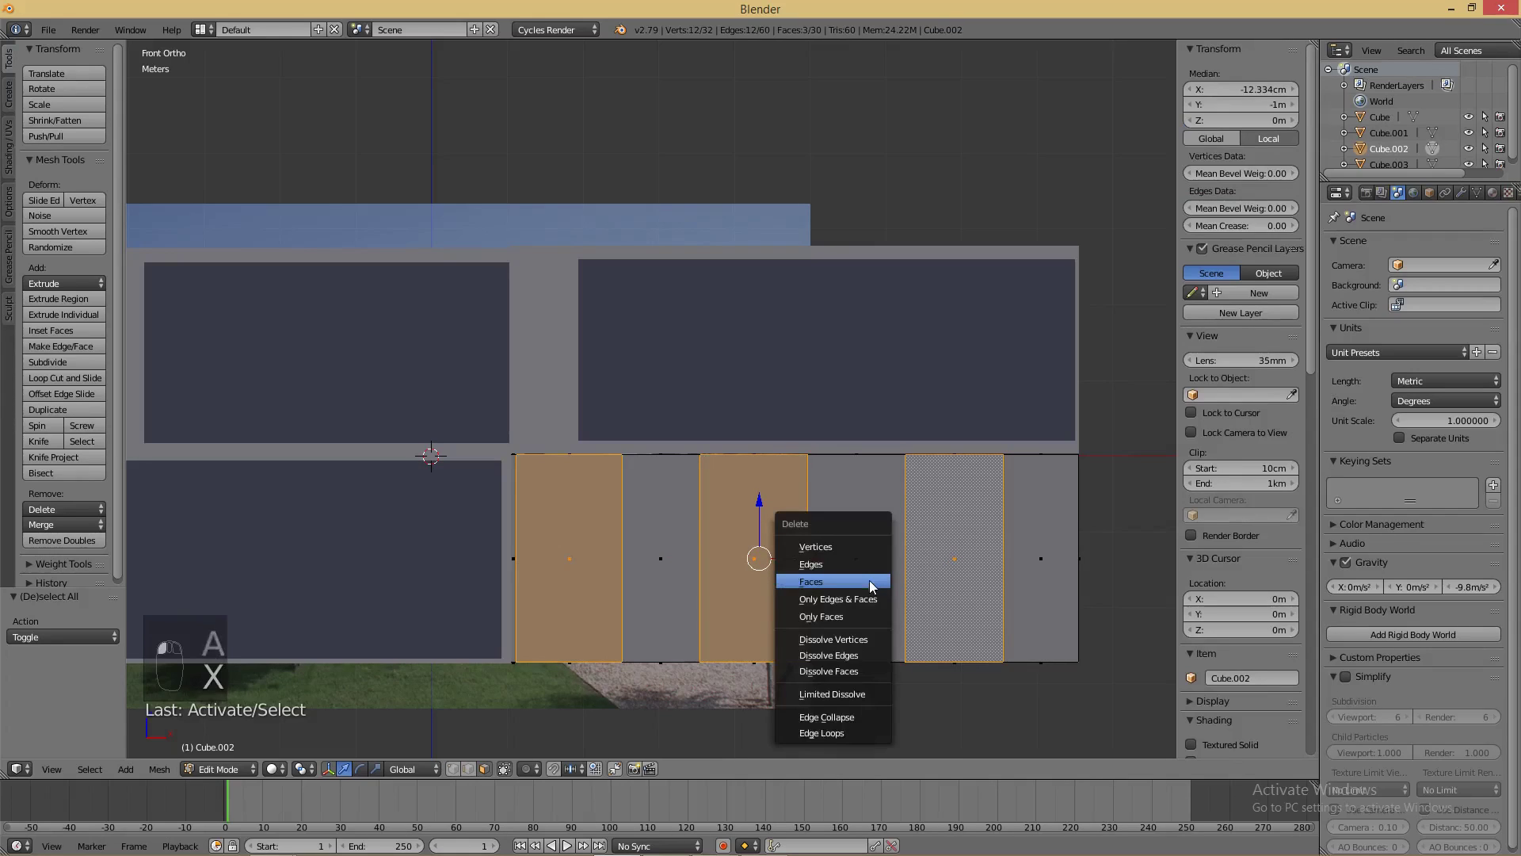
click(869, 580)
key(a)
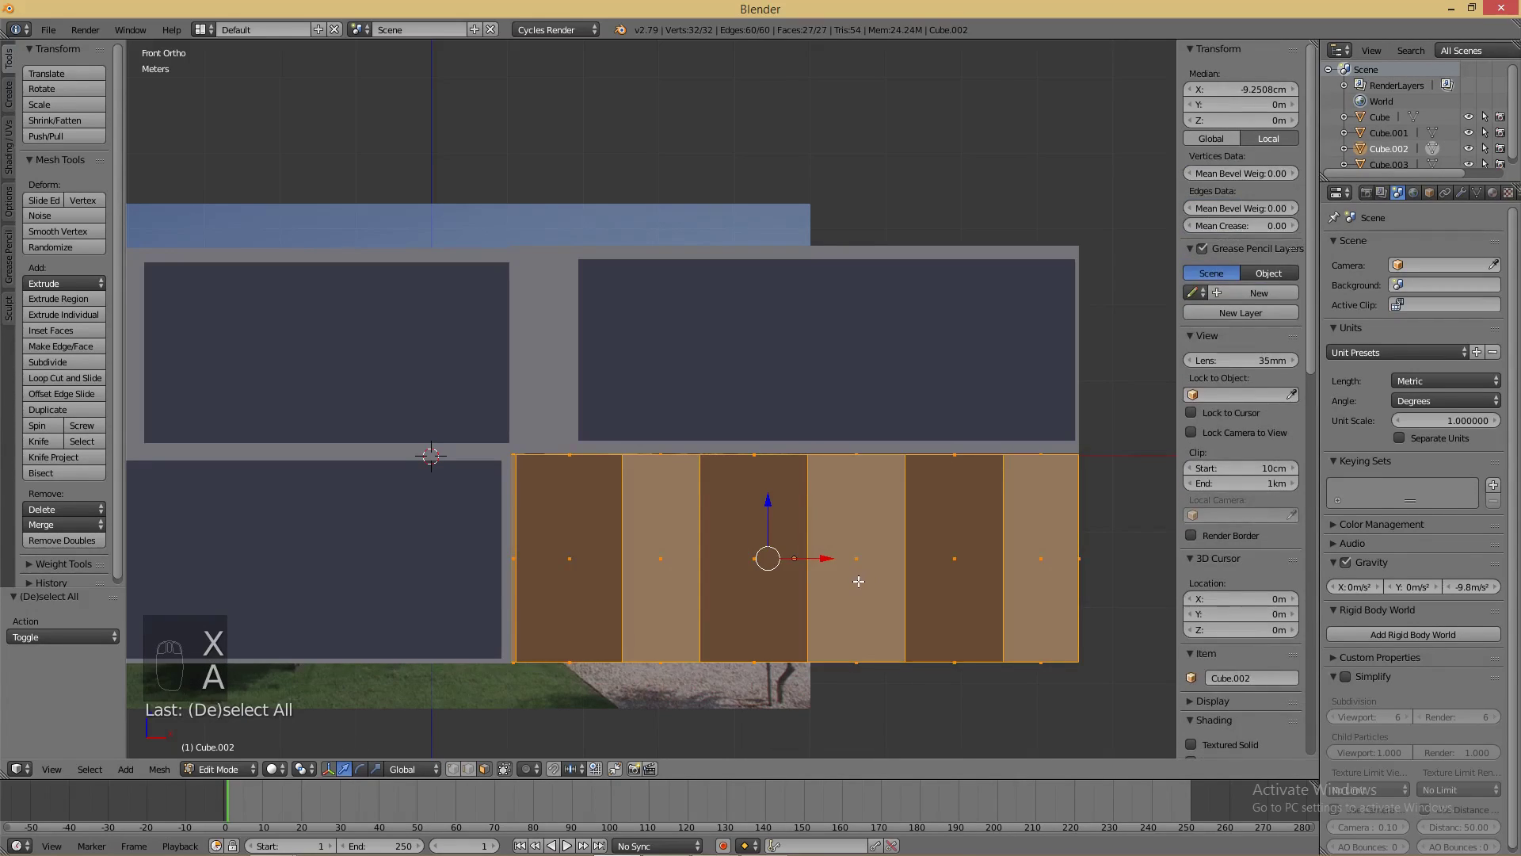
key(a)
scroll(857, 581, down, 4)
middle_drag(895, 482, 851, 530)
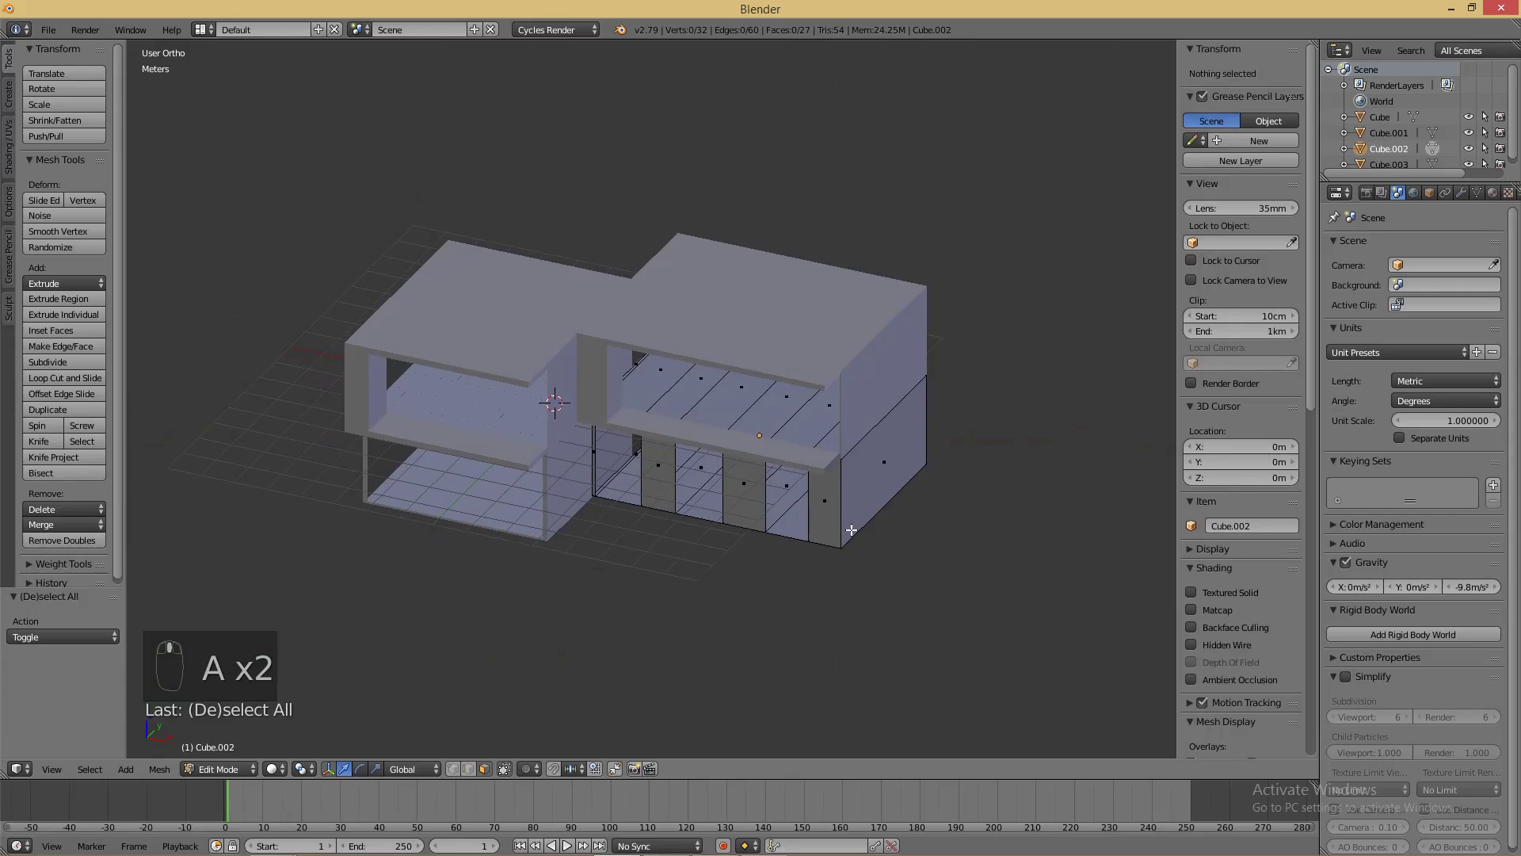
key(Tab)
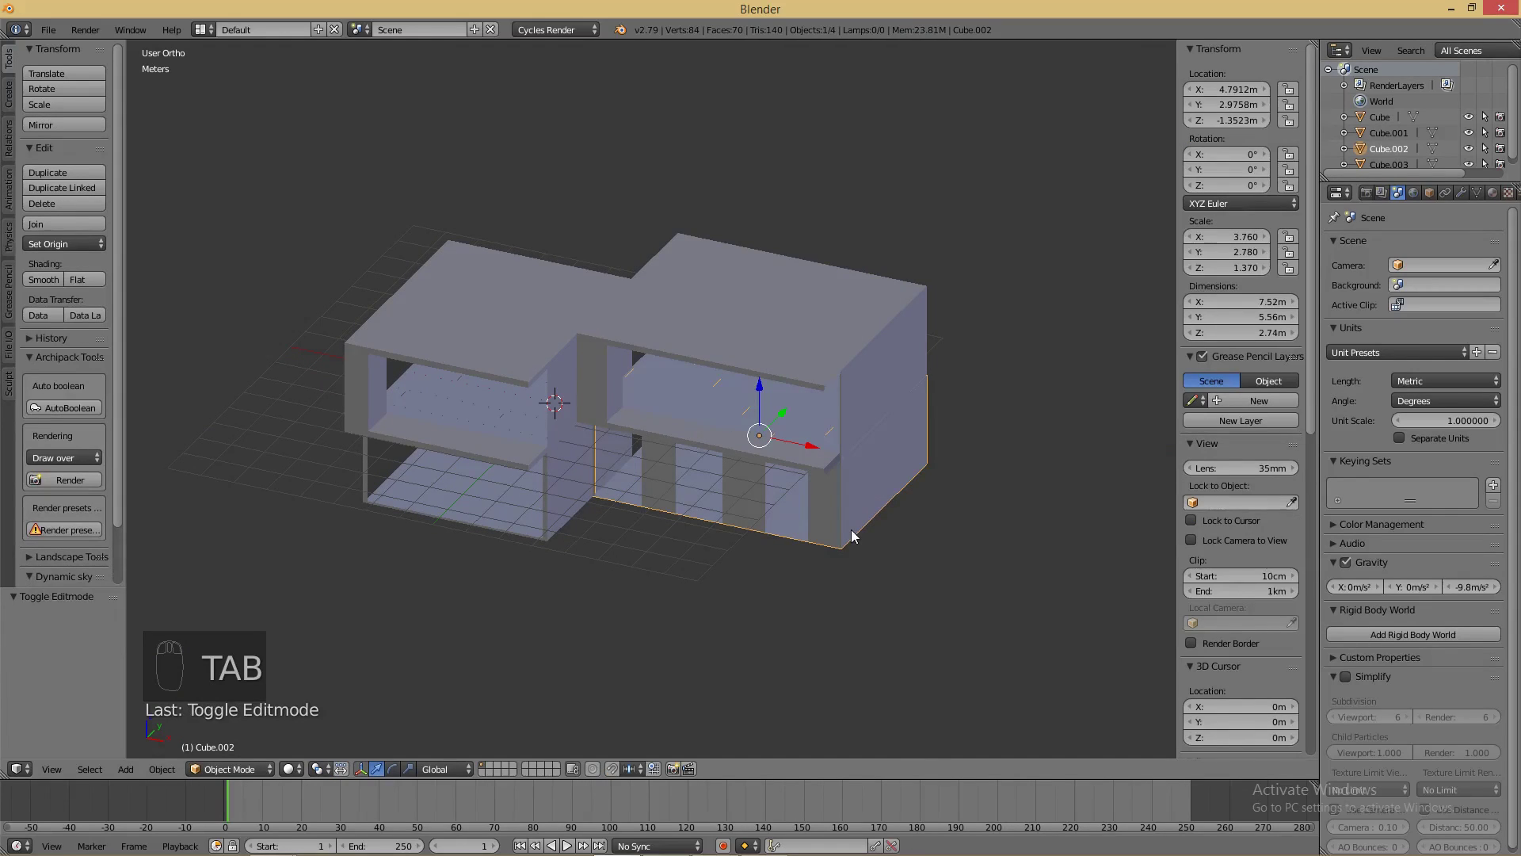
- Select the upper main block and compare it with the reference image in front-view wireframe
scroll(674, 533, up, 3)
middle_drag(582, 534, 539, 507)
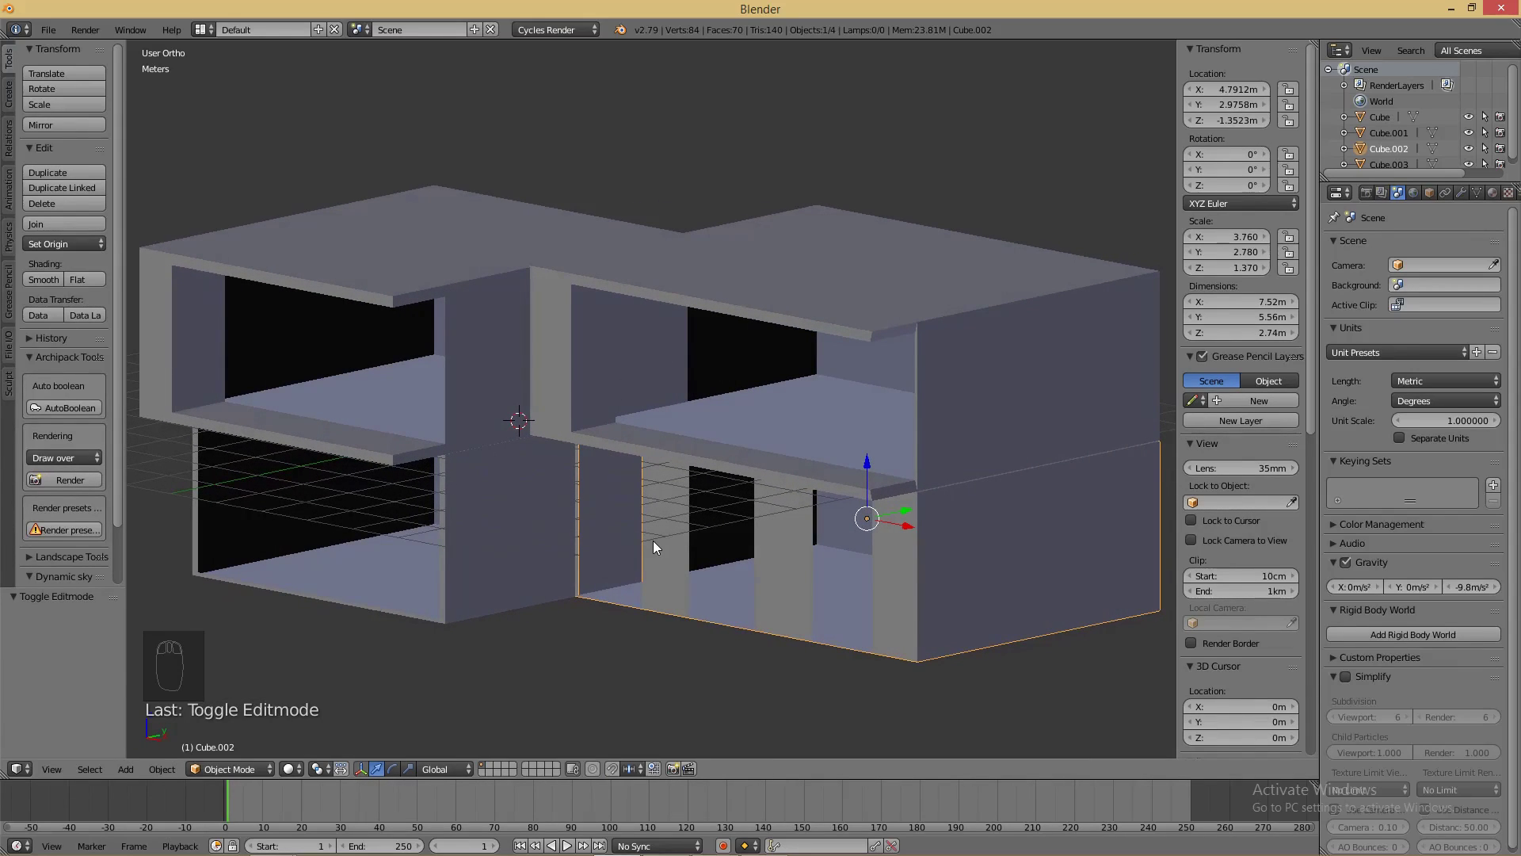
scroll(653, 542, down, 3)
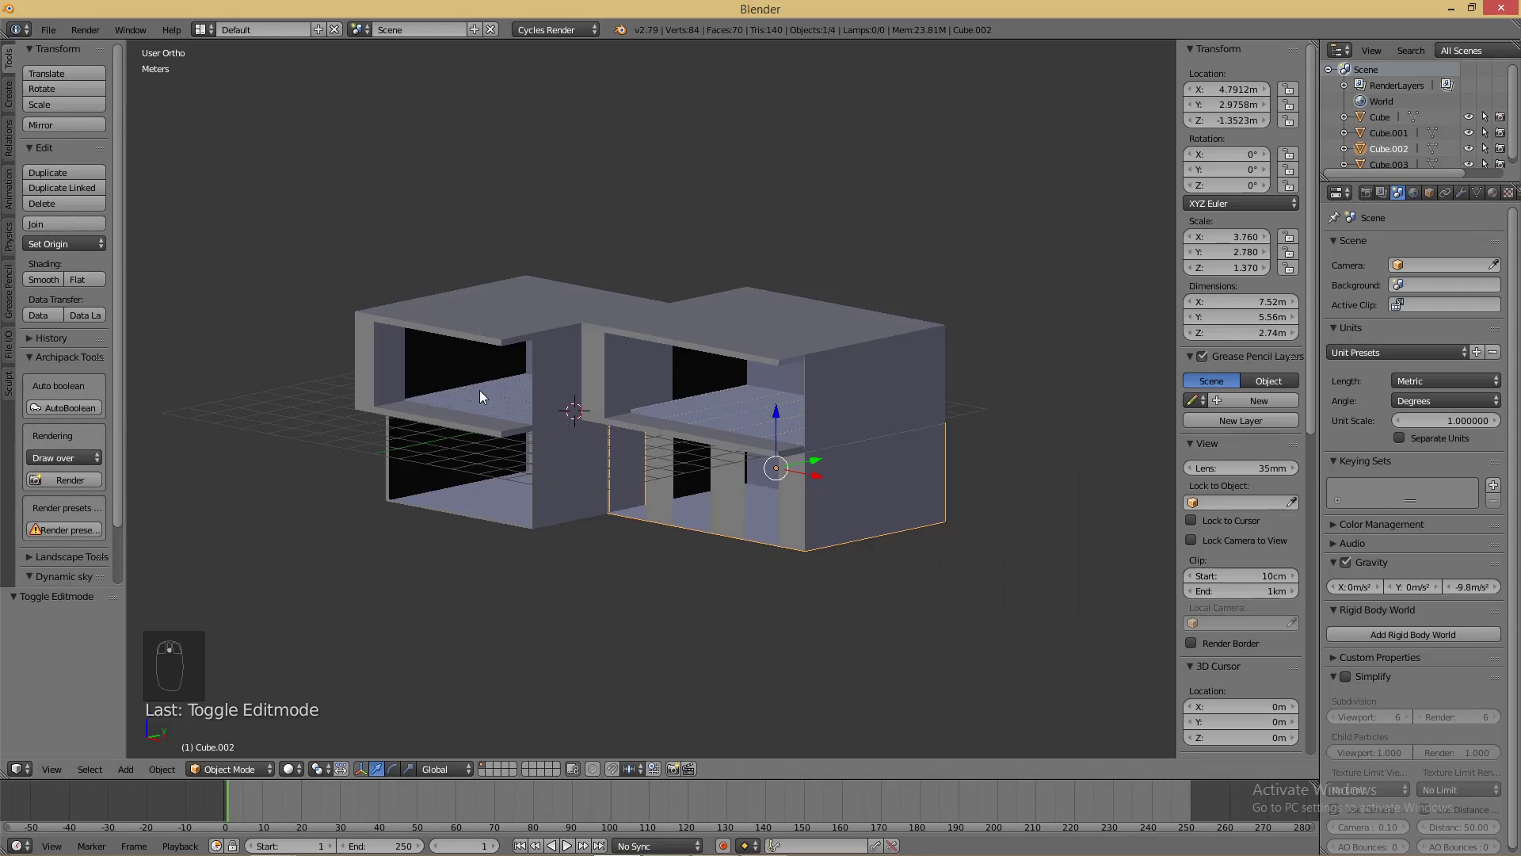
middle_drag(515, 525, 612, 485)
right_click(509, 362)
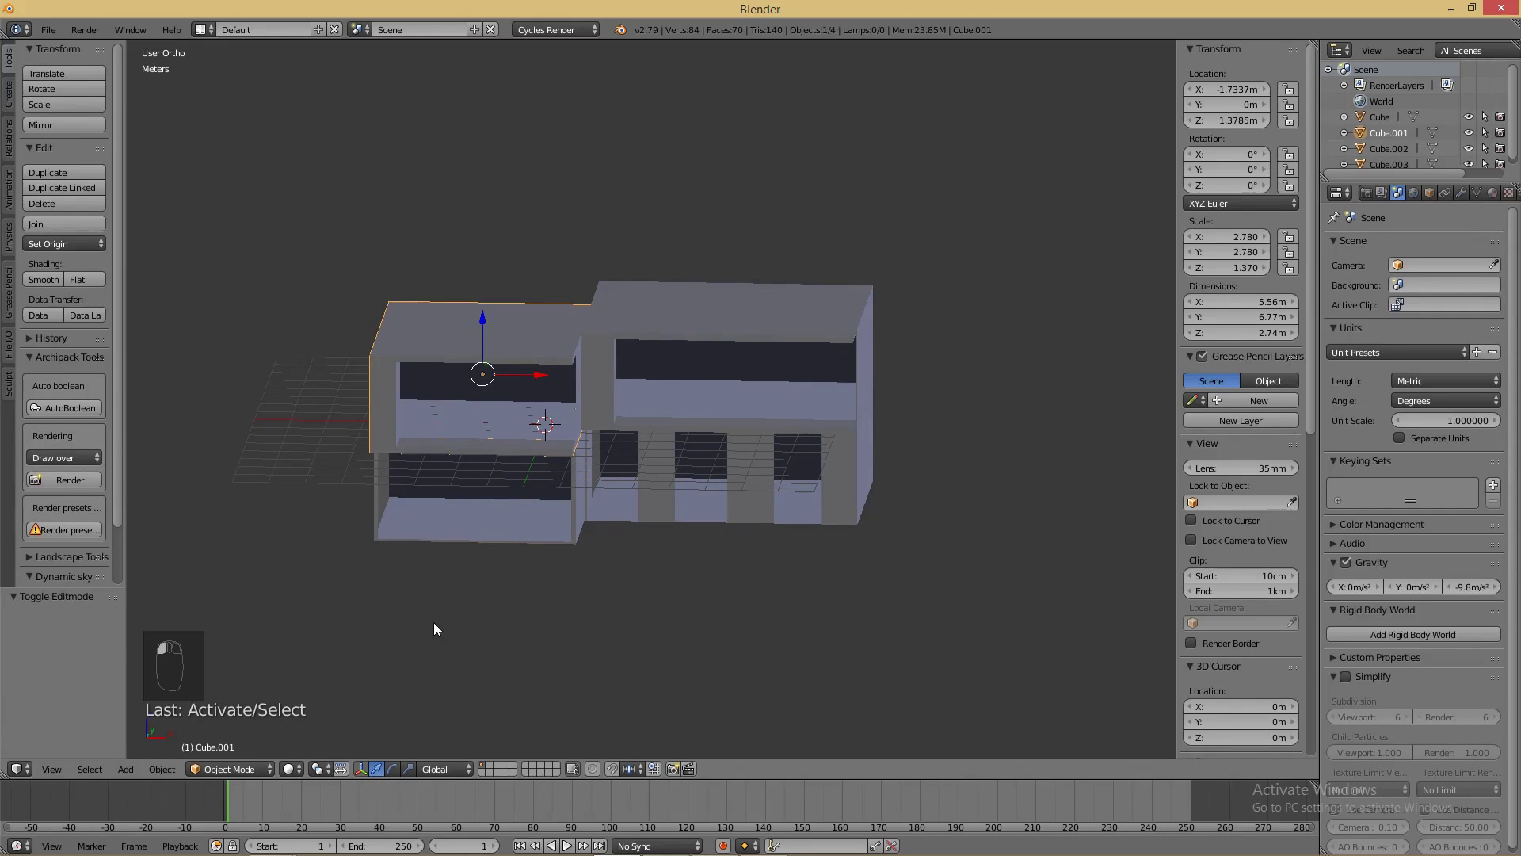
key(KP_1)
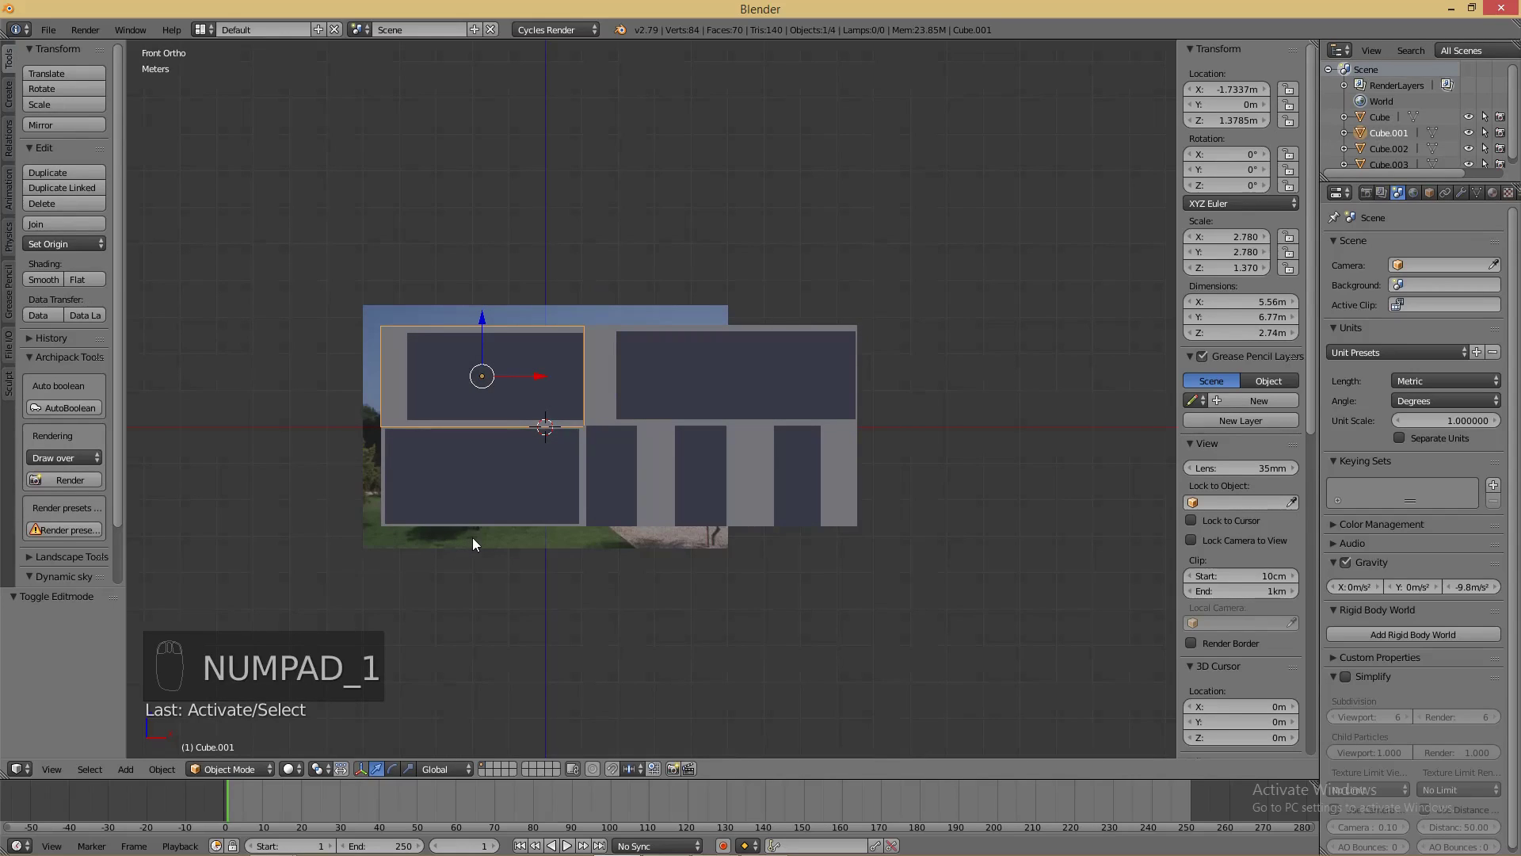
key(z)
scroll(473, 537, up, 3)
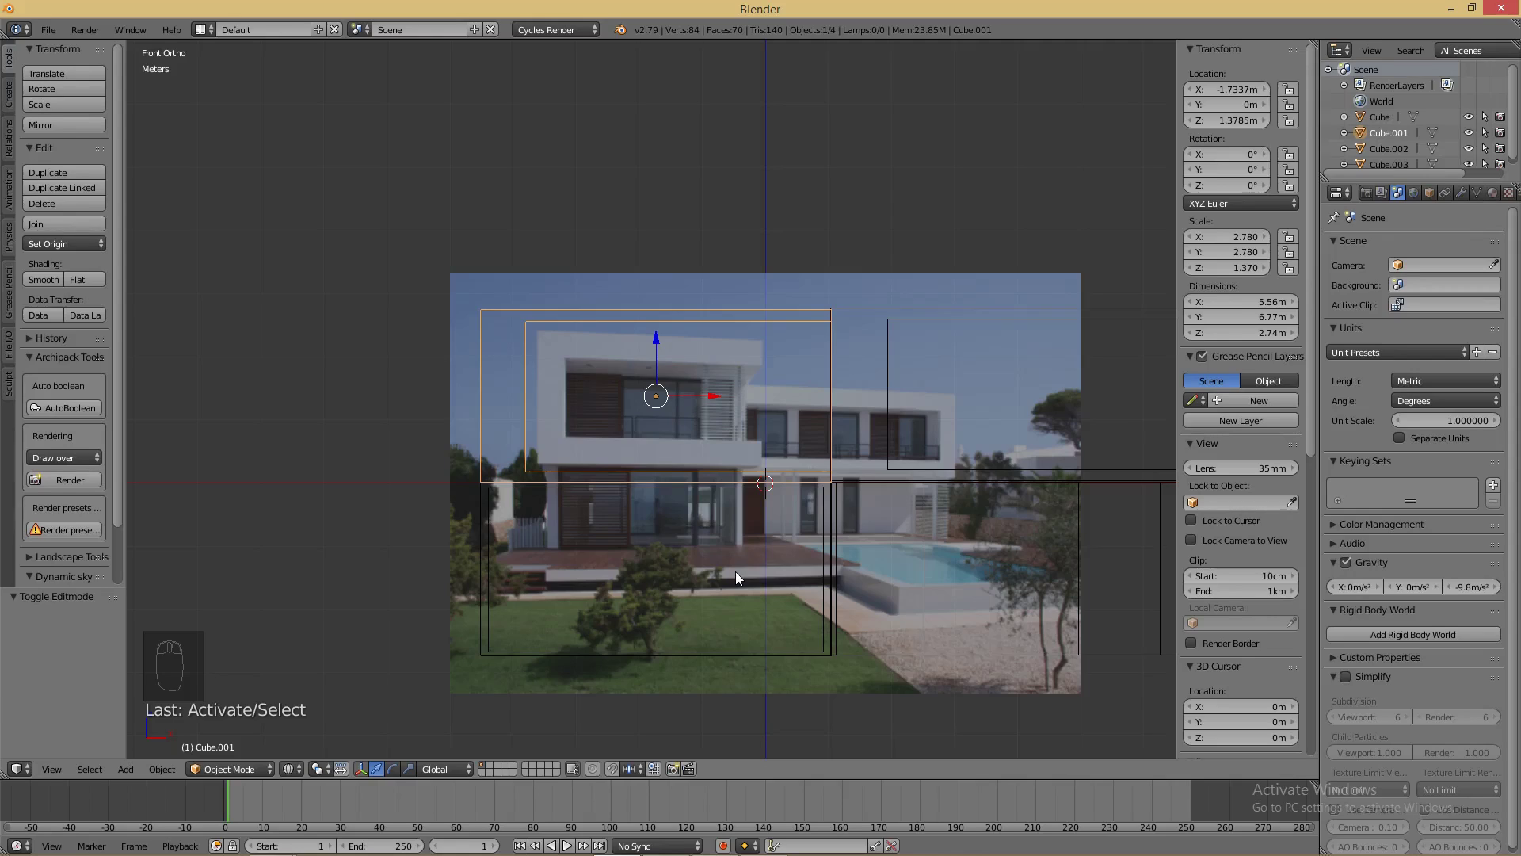
key(shift+a)
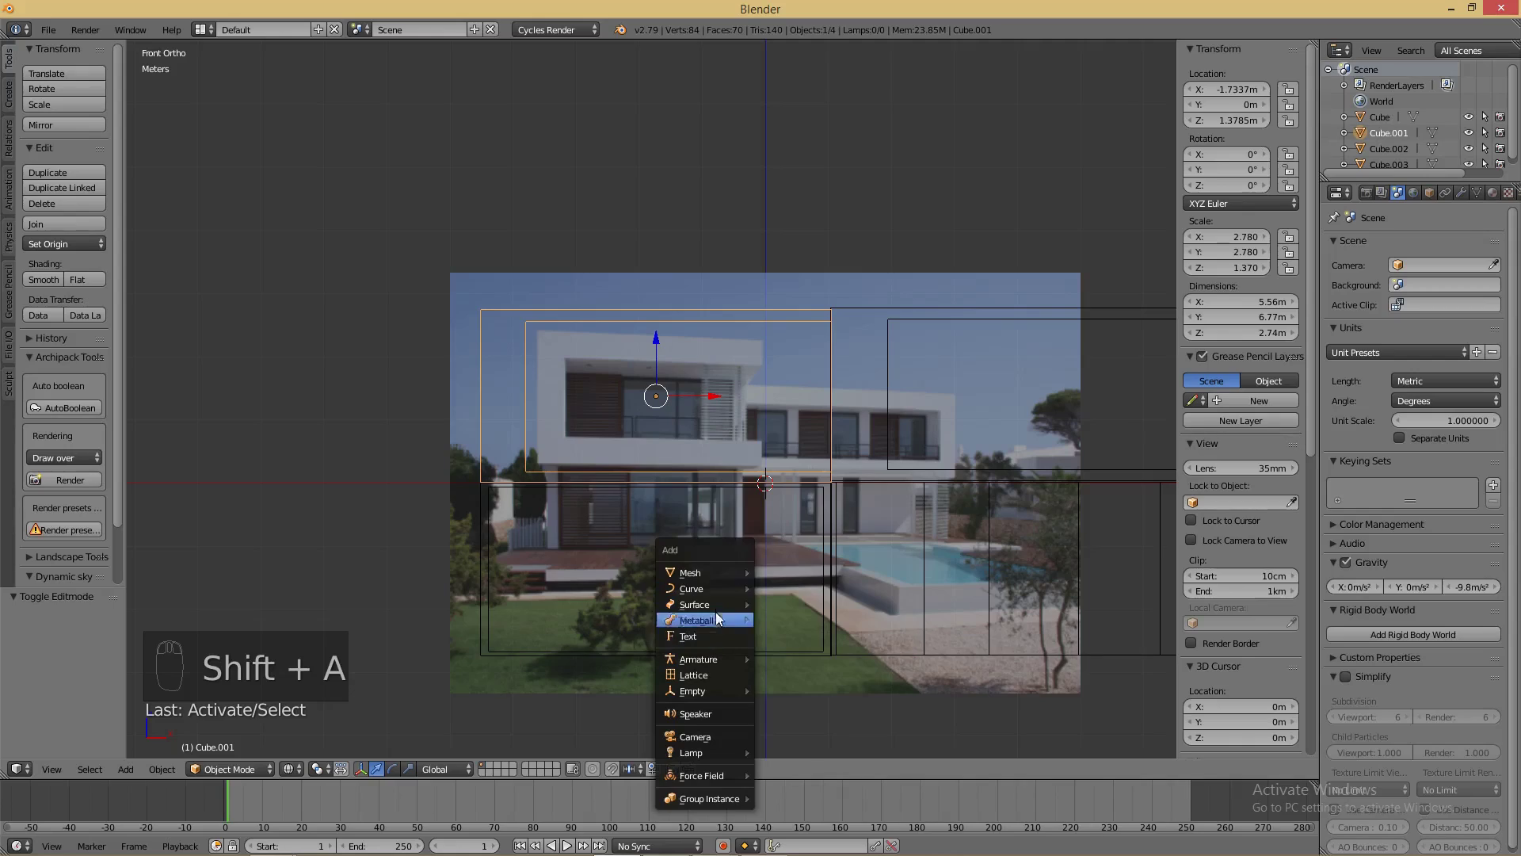
mouse_move(720, 571)
mouse_move(823, 738)
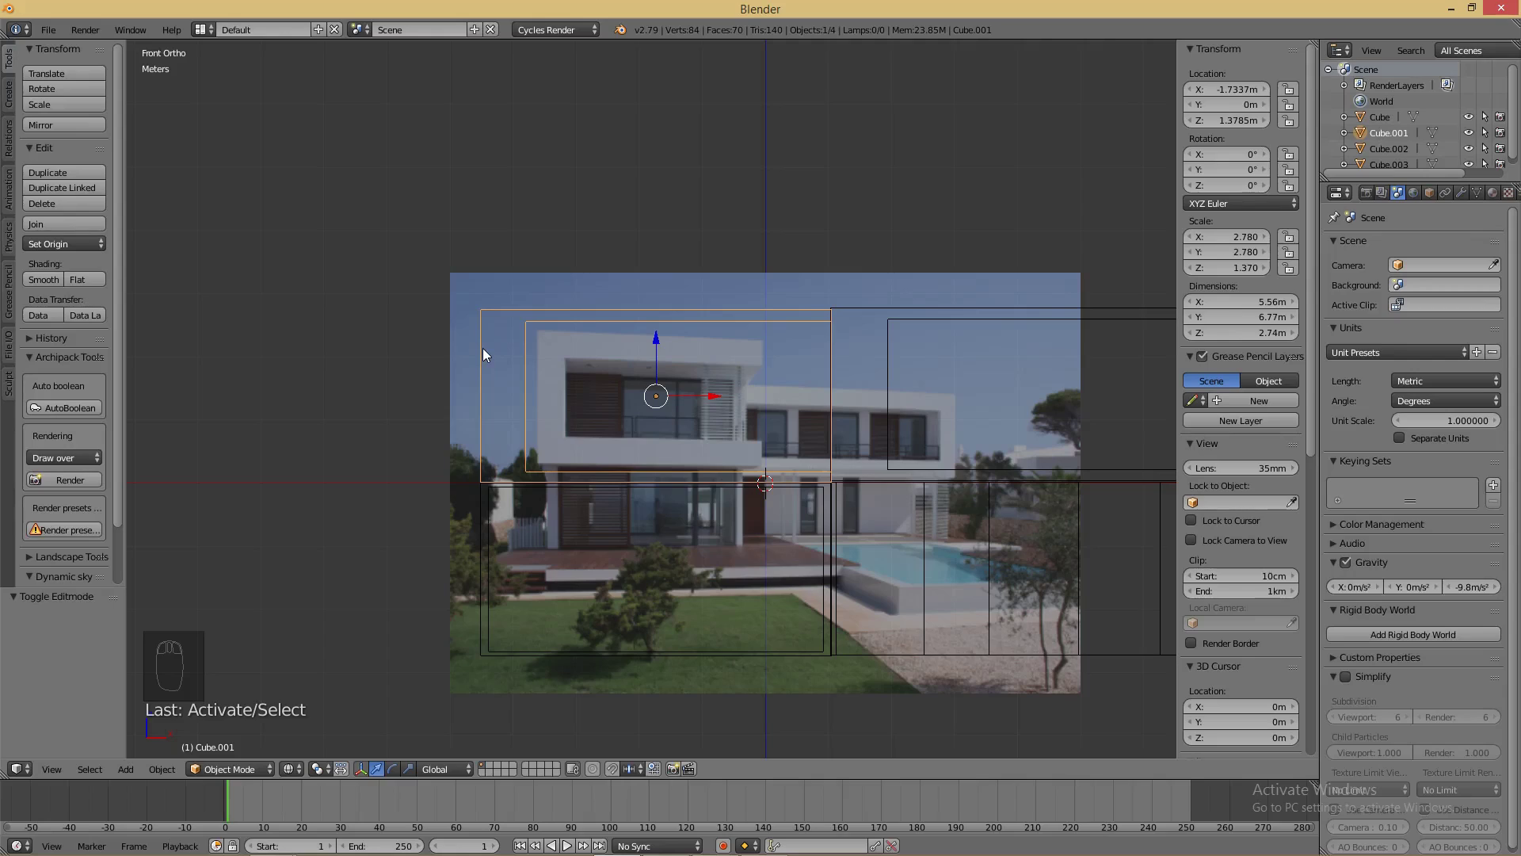
- Put the upper main block into Edit Mode with solid shading and edge selection
key(Tab)
middle_drag(569, 345, 594, 386)
key(z)
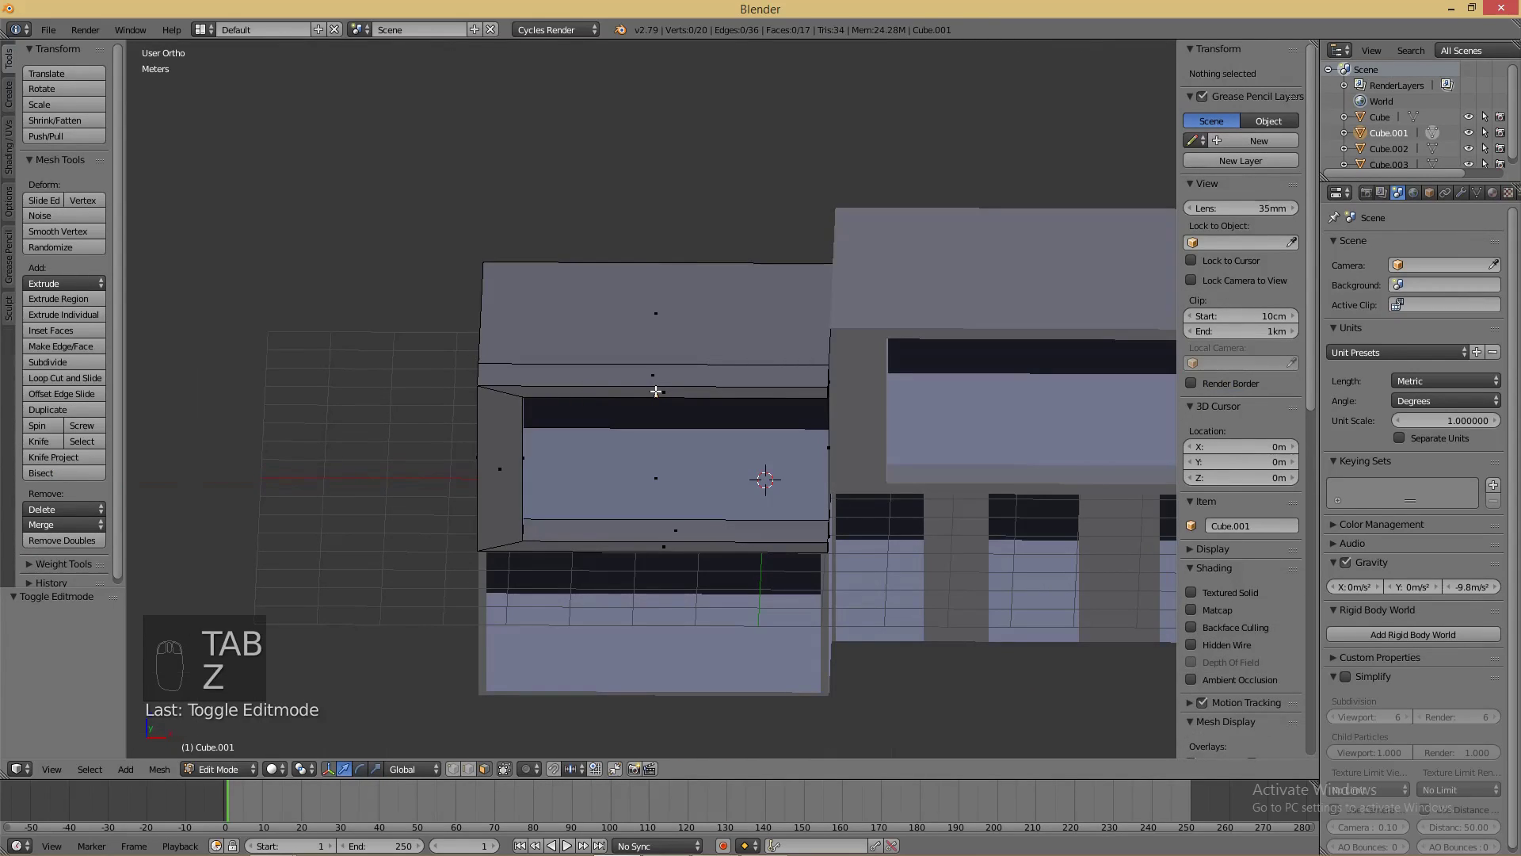
key(ctrl+Tab)
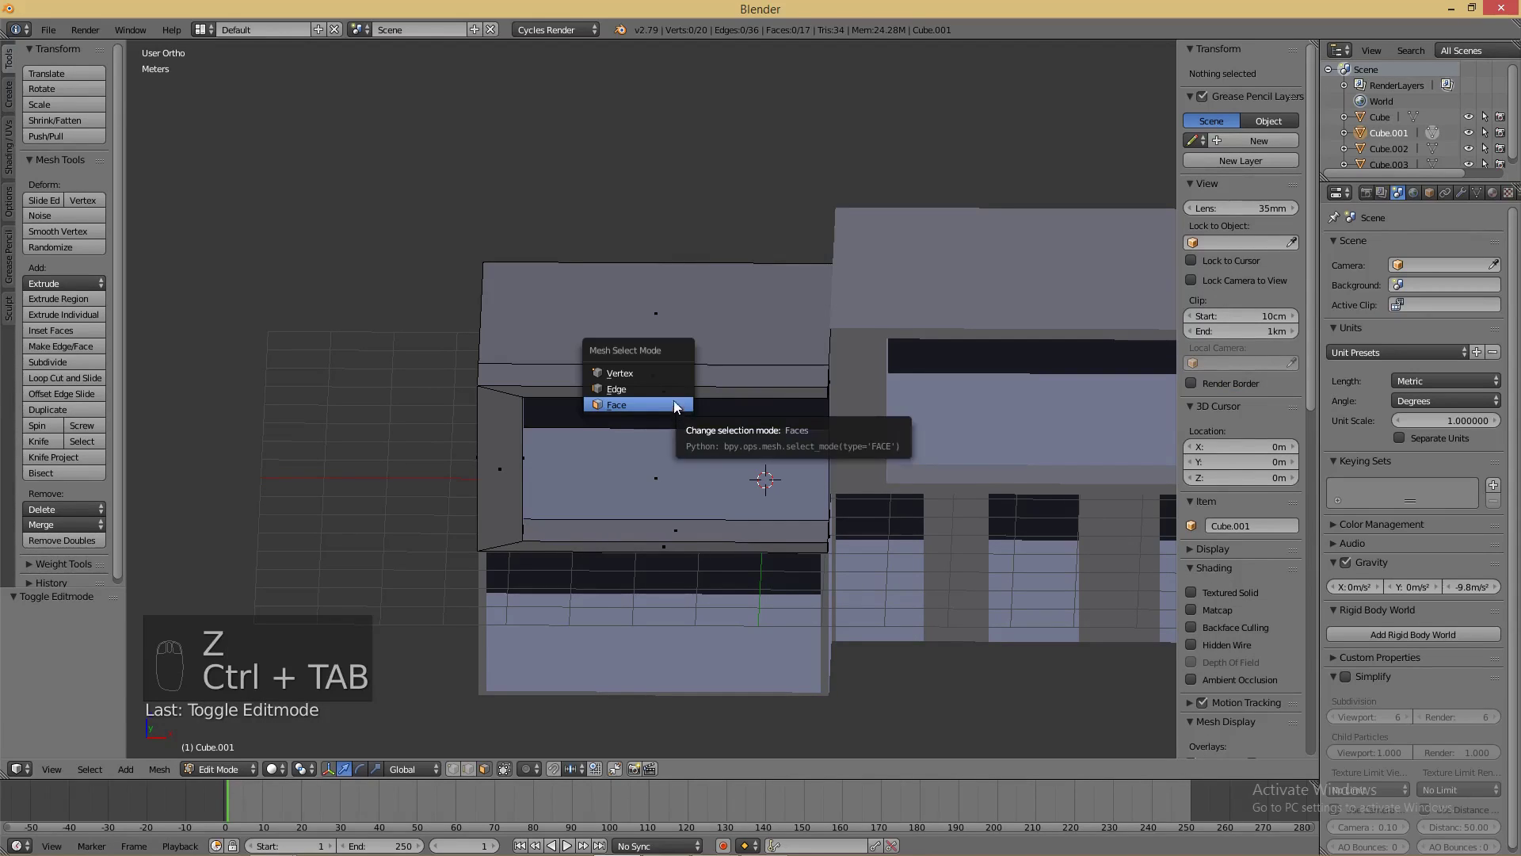
click(674, 389)
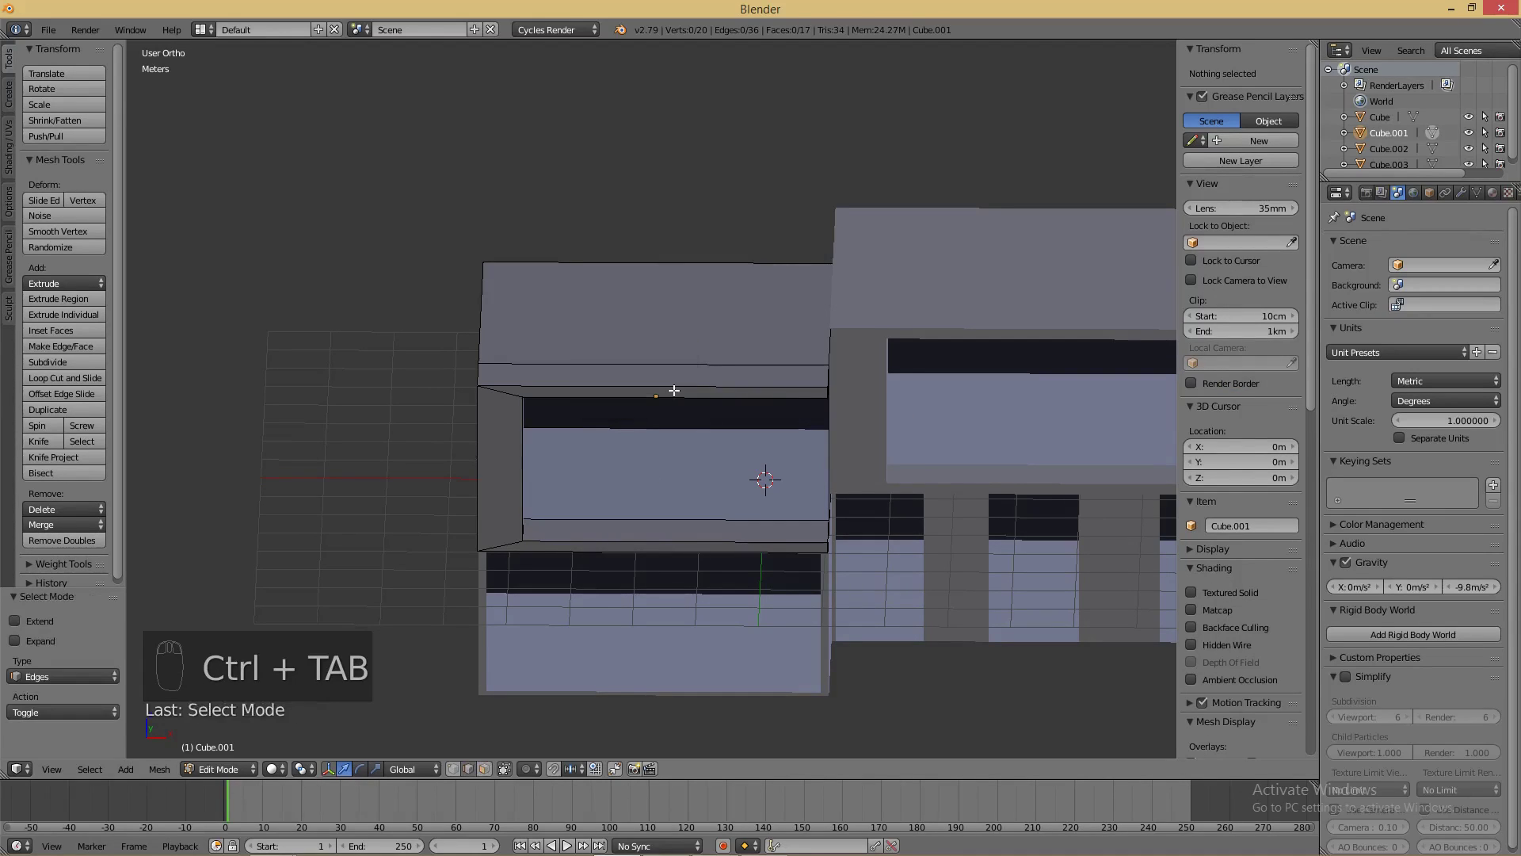
- Snap the 3D cursor to the lower rear edge of the upper block's front recess and return to Object Mode
right_click(727, 521)
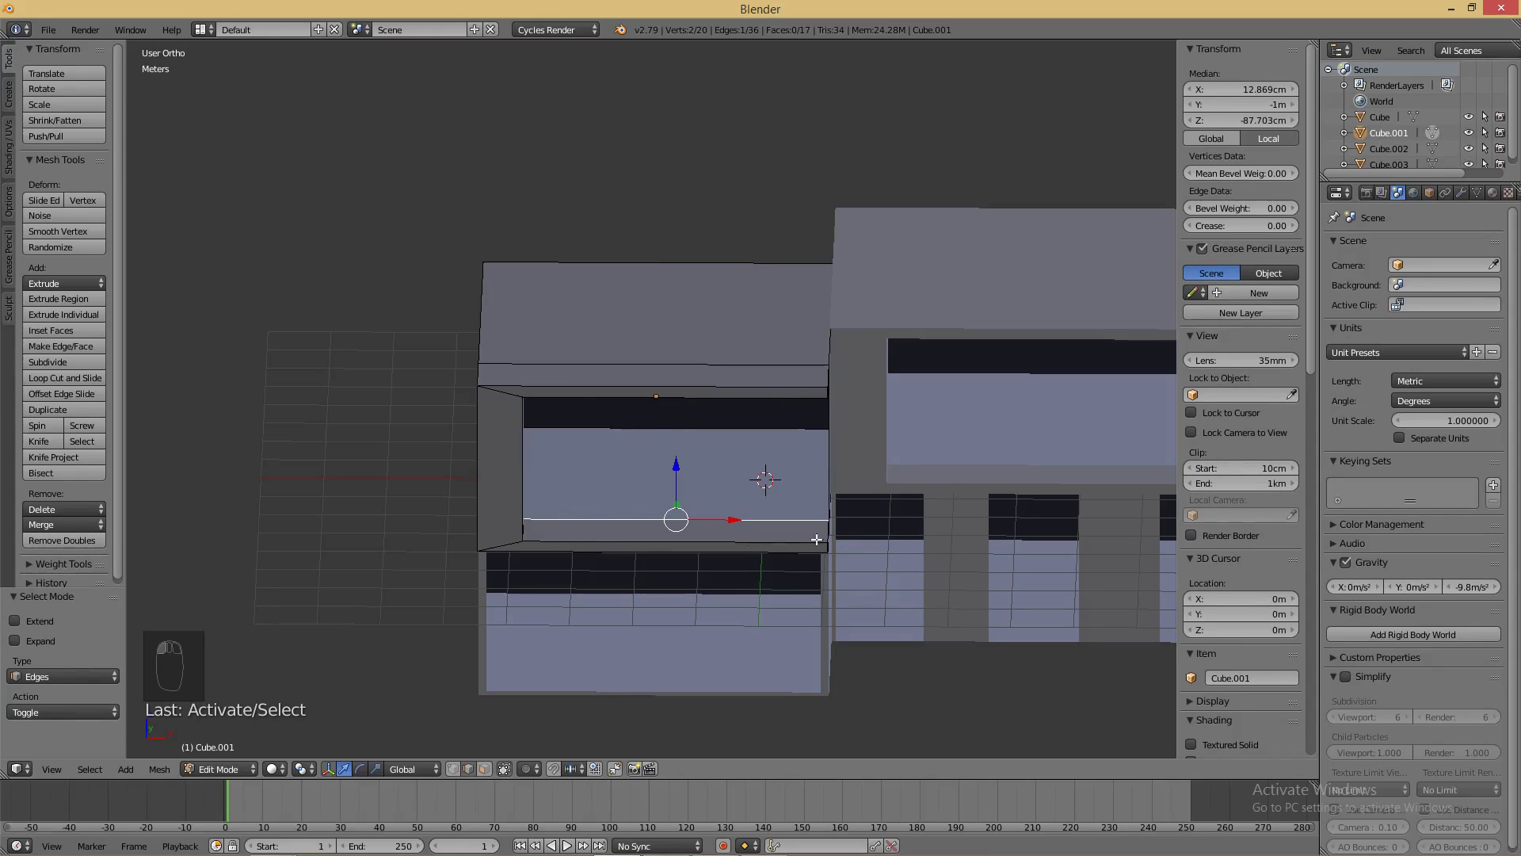
middle_drag(670, 513, 437, 523)
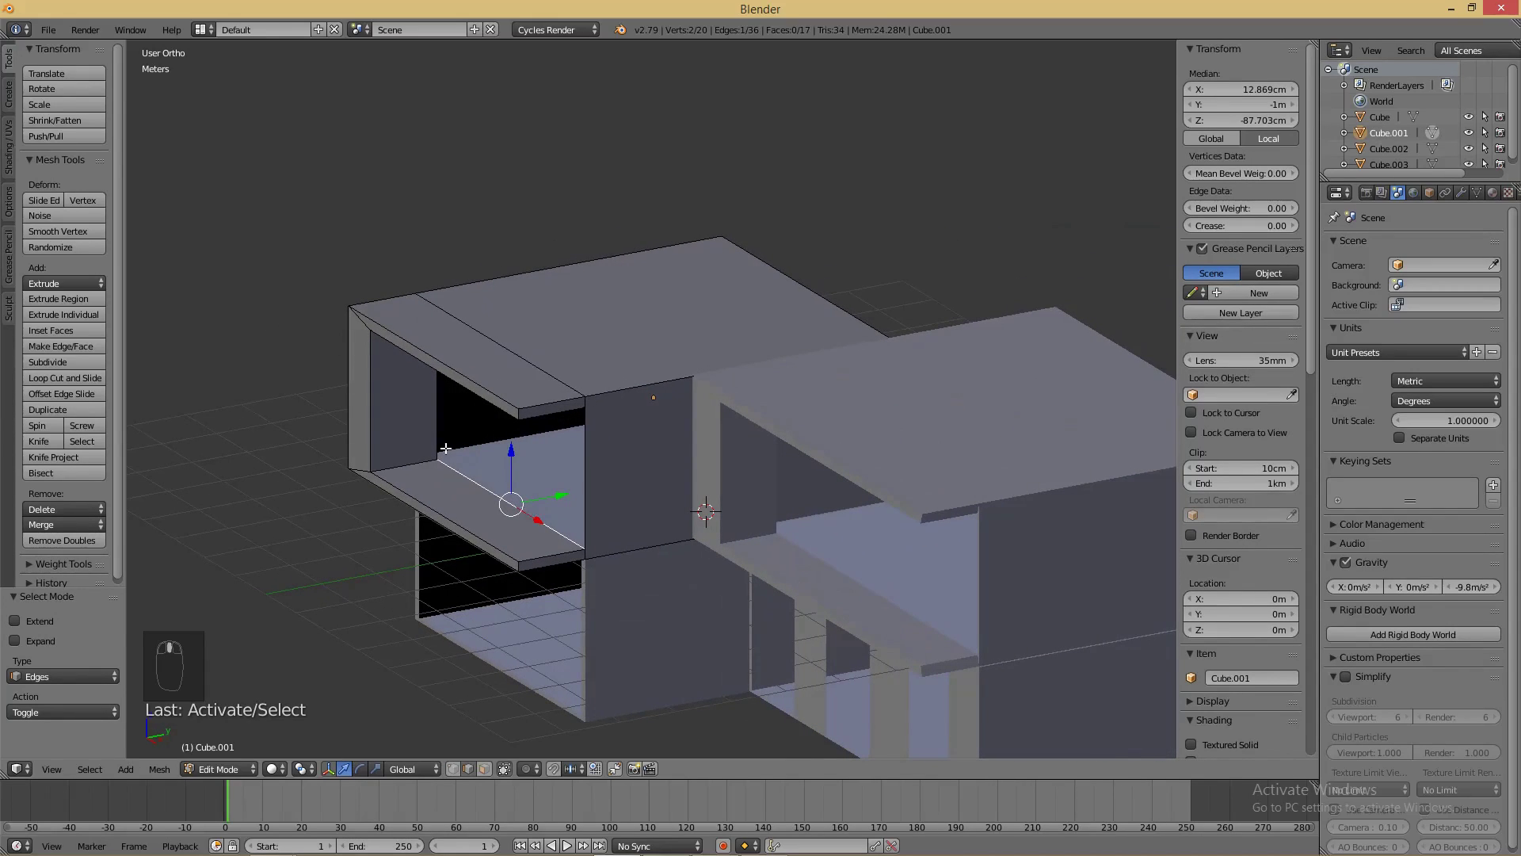
middle_drag(535, 538, 586, 534)
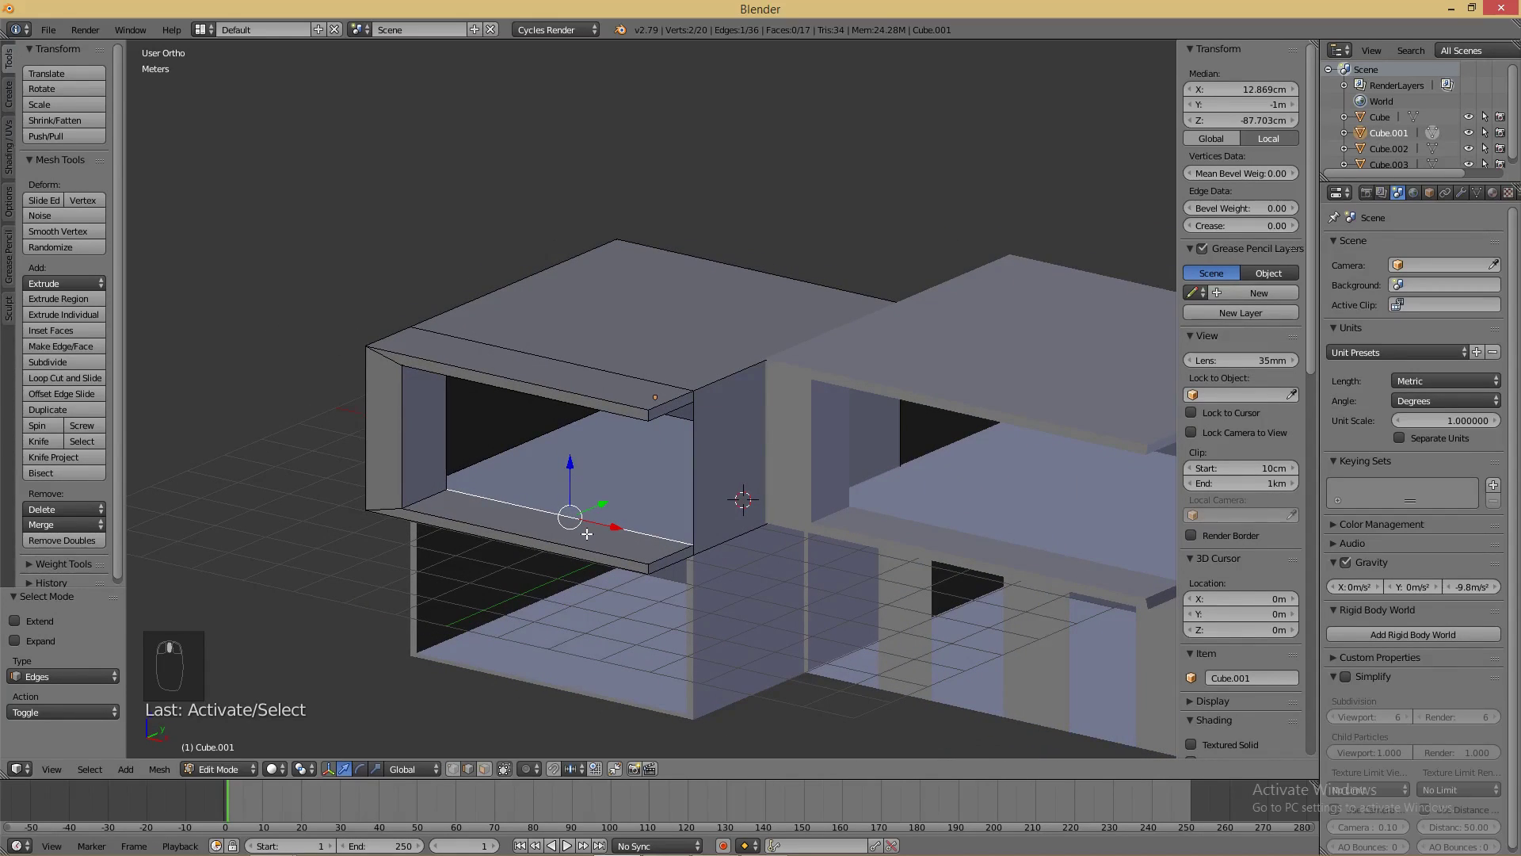
key(shift+s)
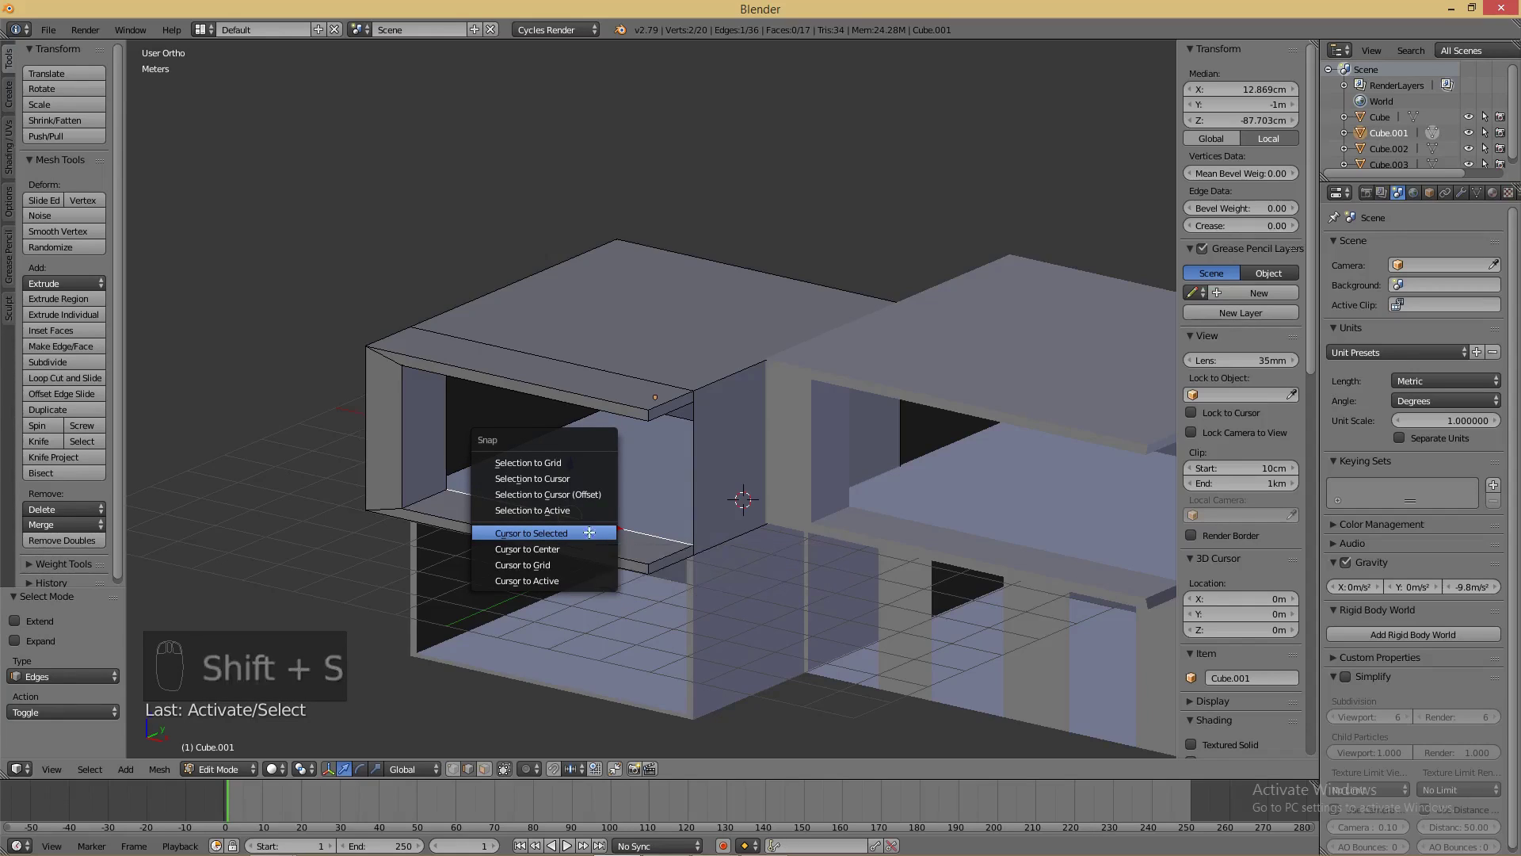
click(588, 531)
key(Tab)
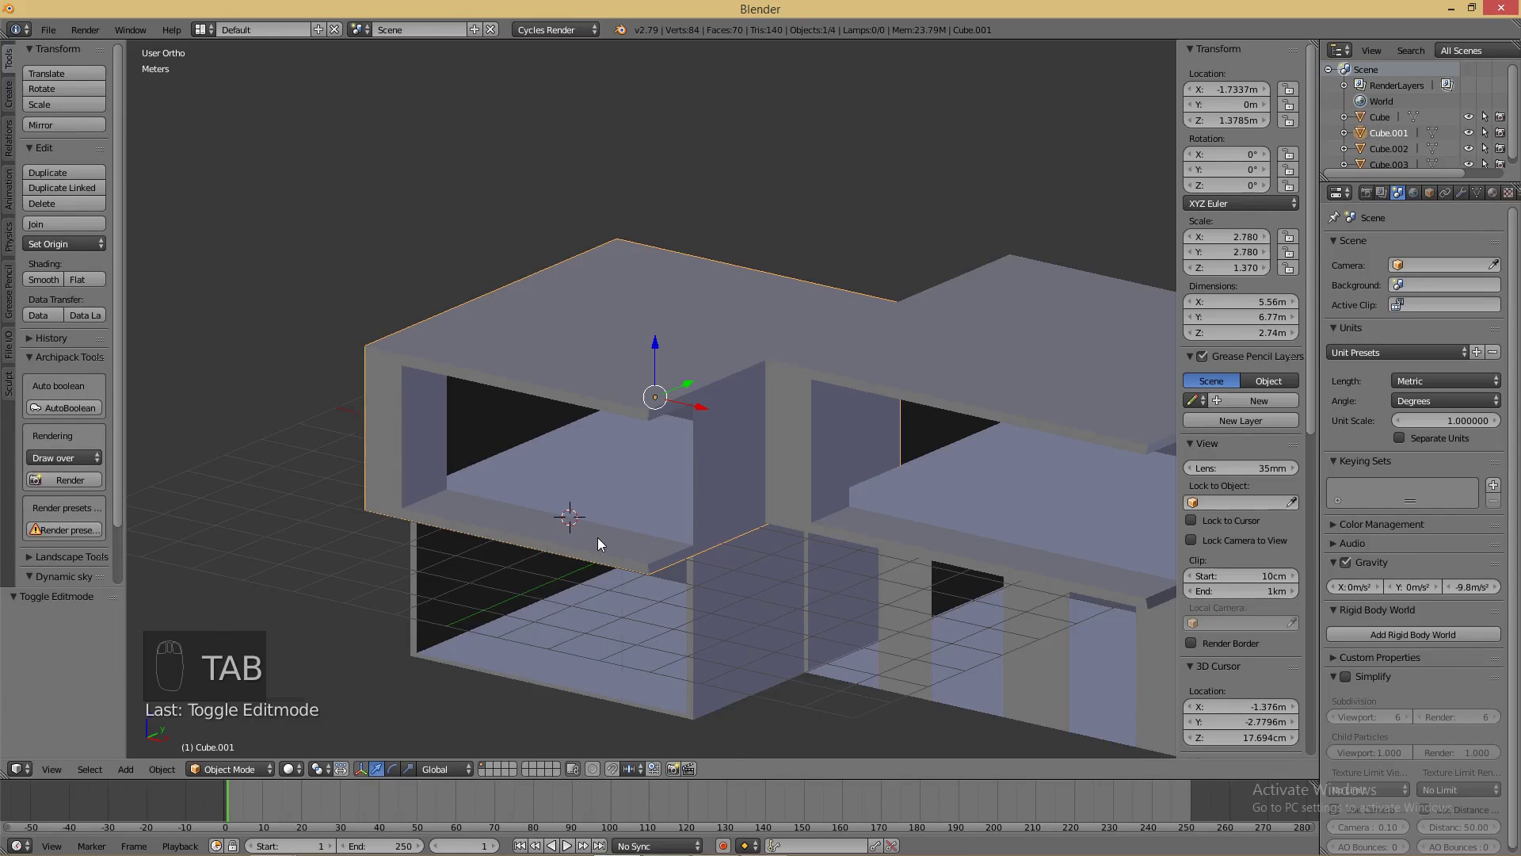
- Add an Archimesh panel window at the 3D cursor in the upper block's recess
key(shift+a)
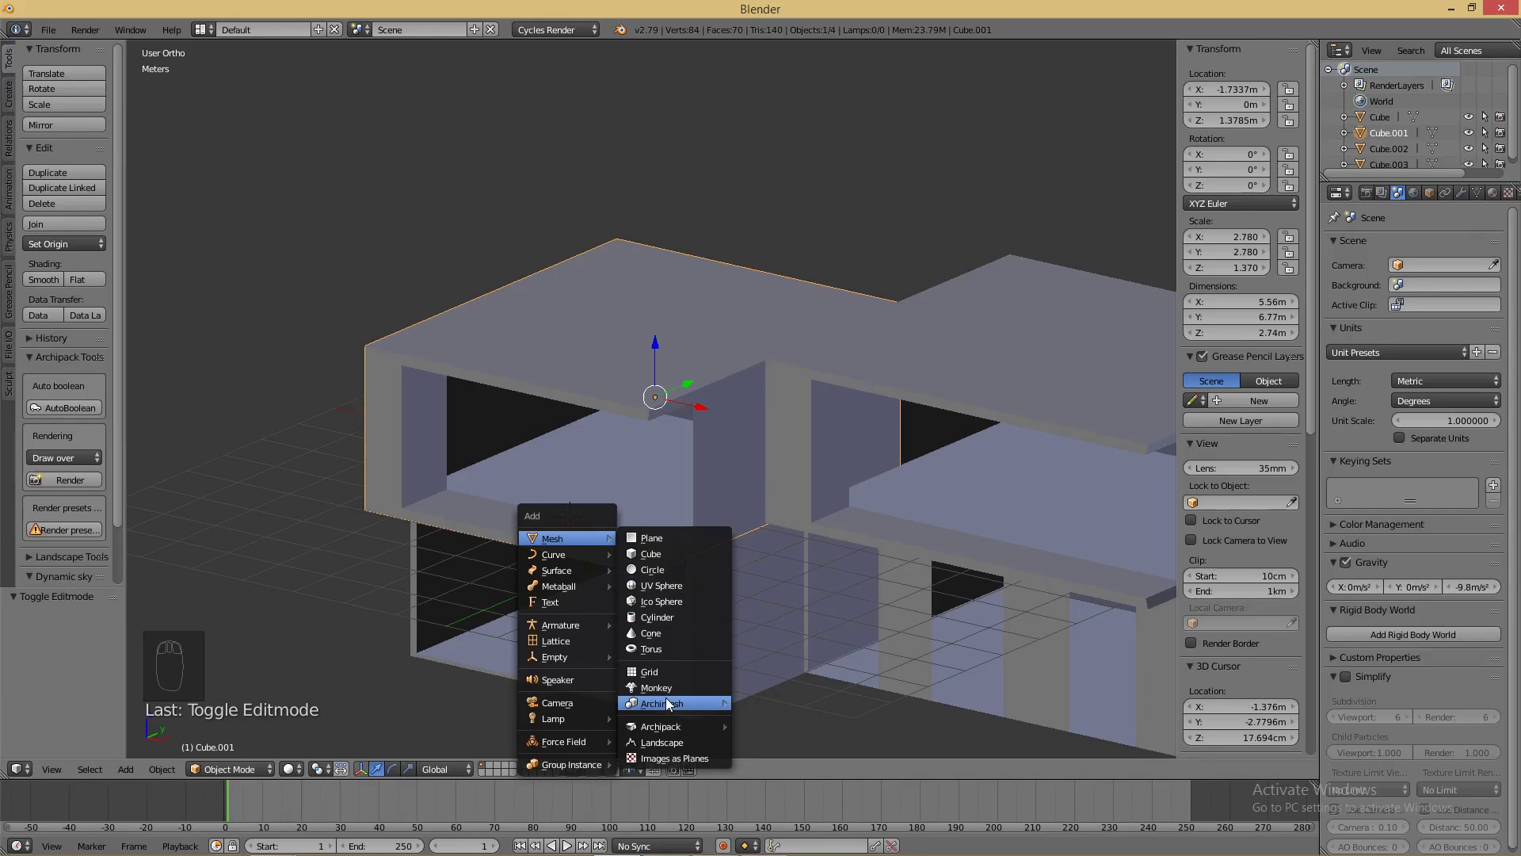
mouse_move(667, 702)
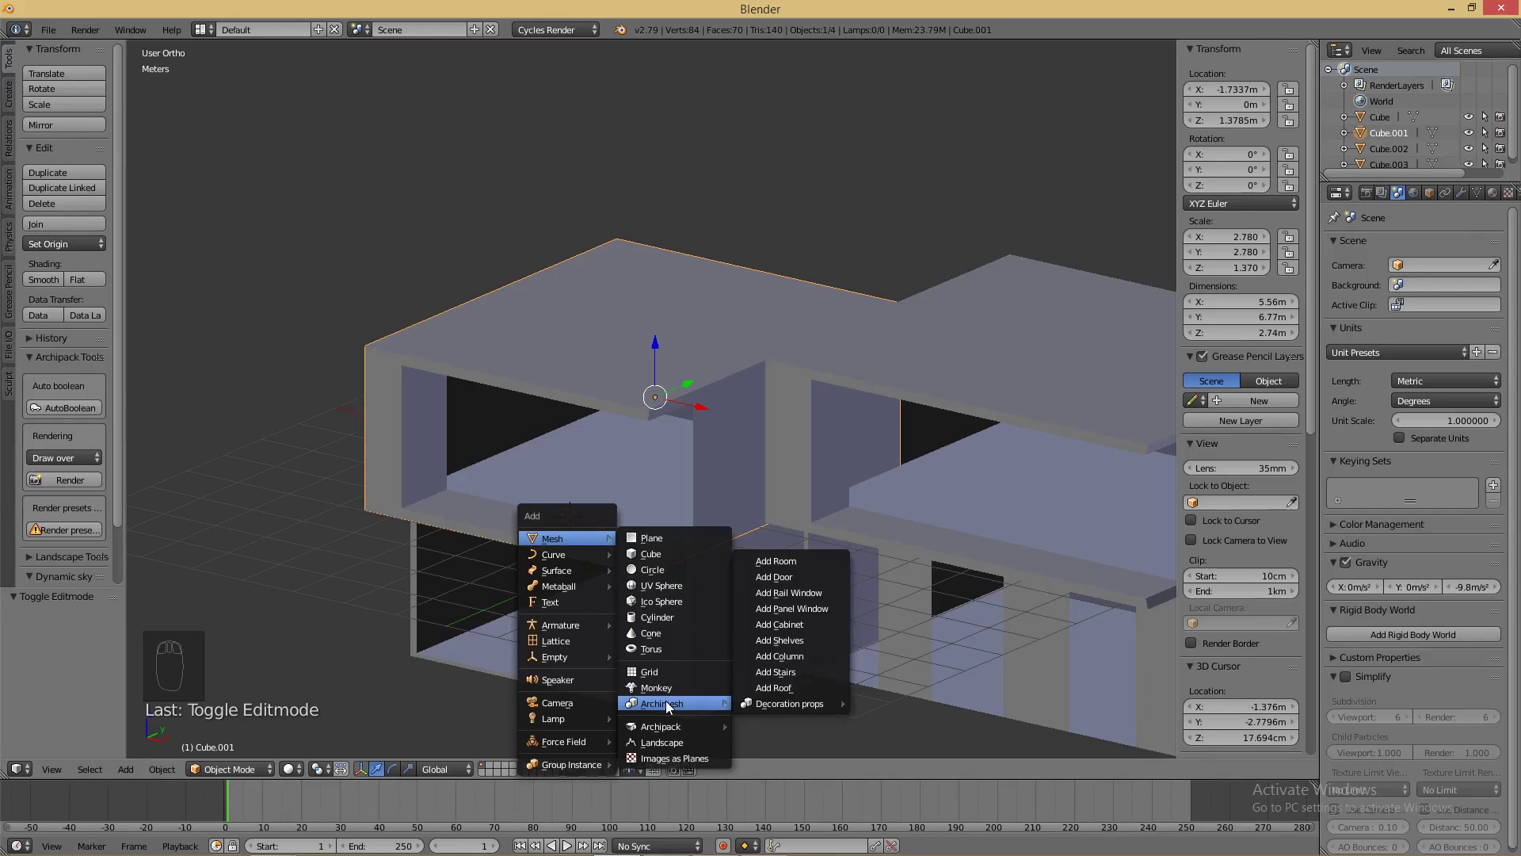
click(840, 611)
middle_drag(672, 591, 743, 550)
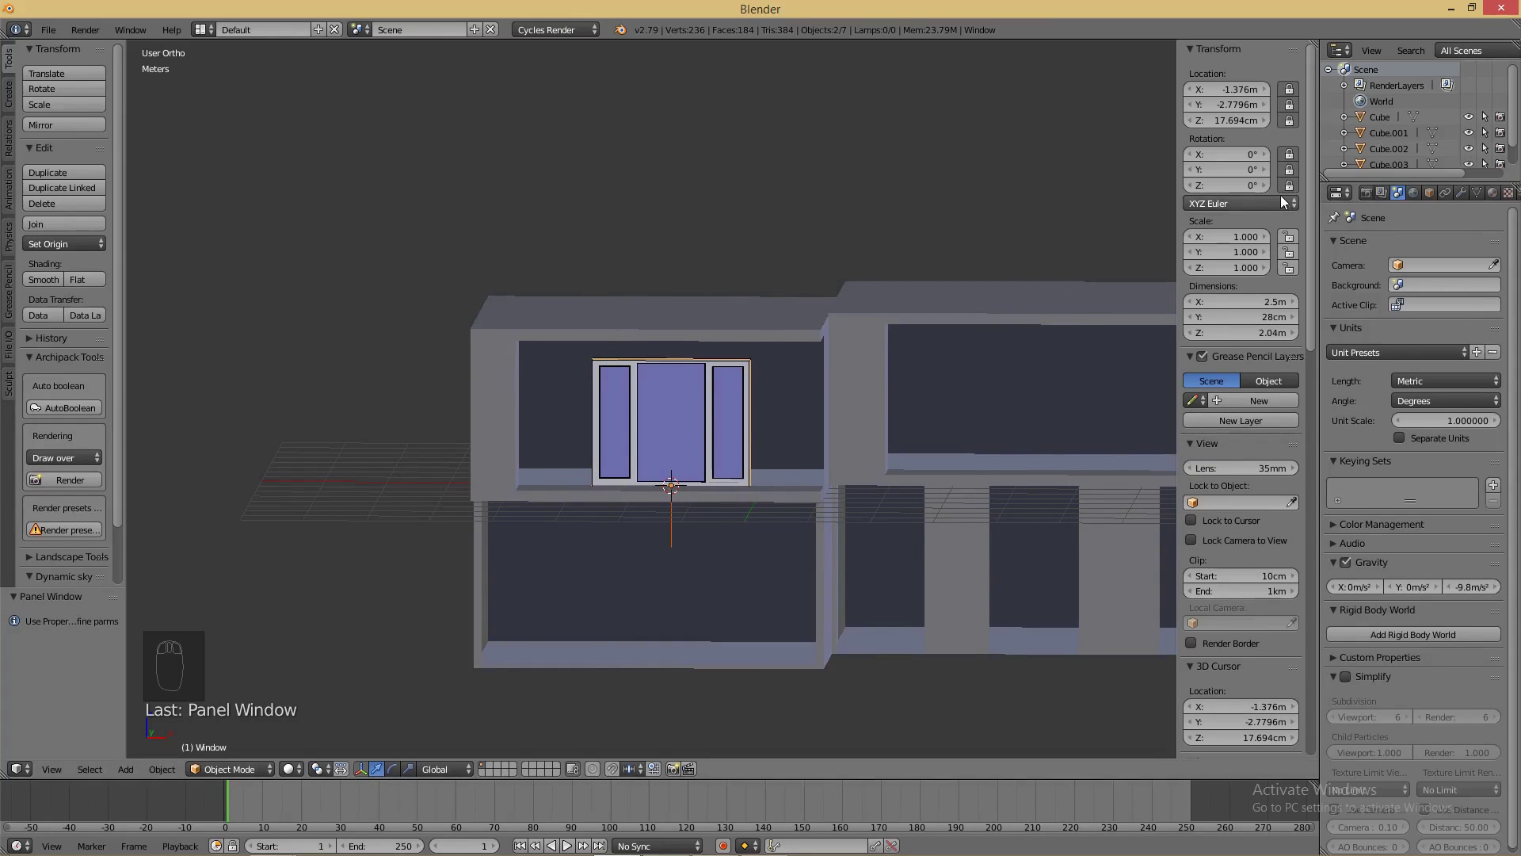
- Set the window's horizontal count to 1, outer frame to 2, risers to 2 and inner frame to 1
key(n)
key(n)
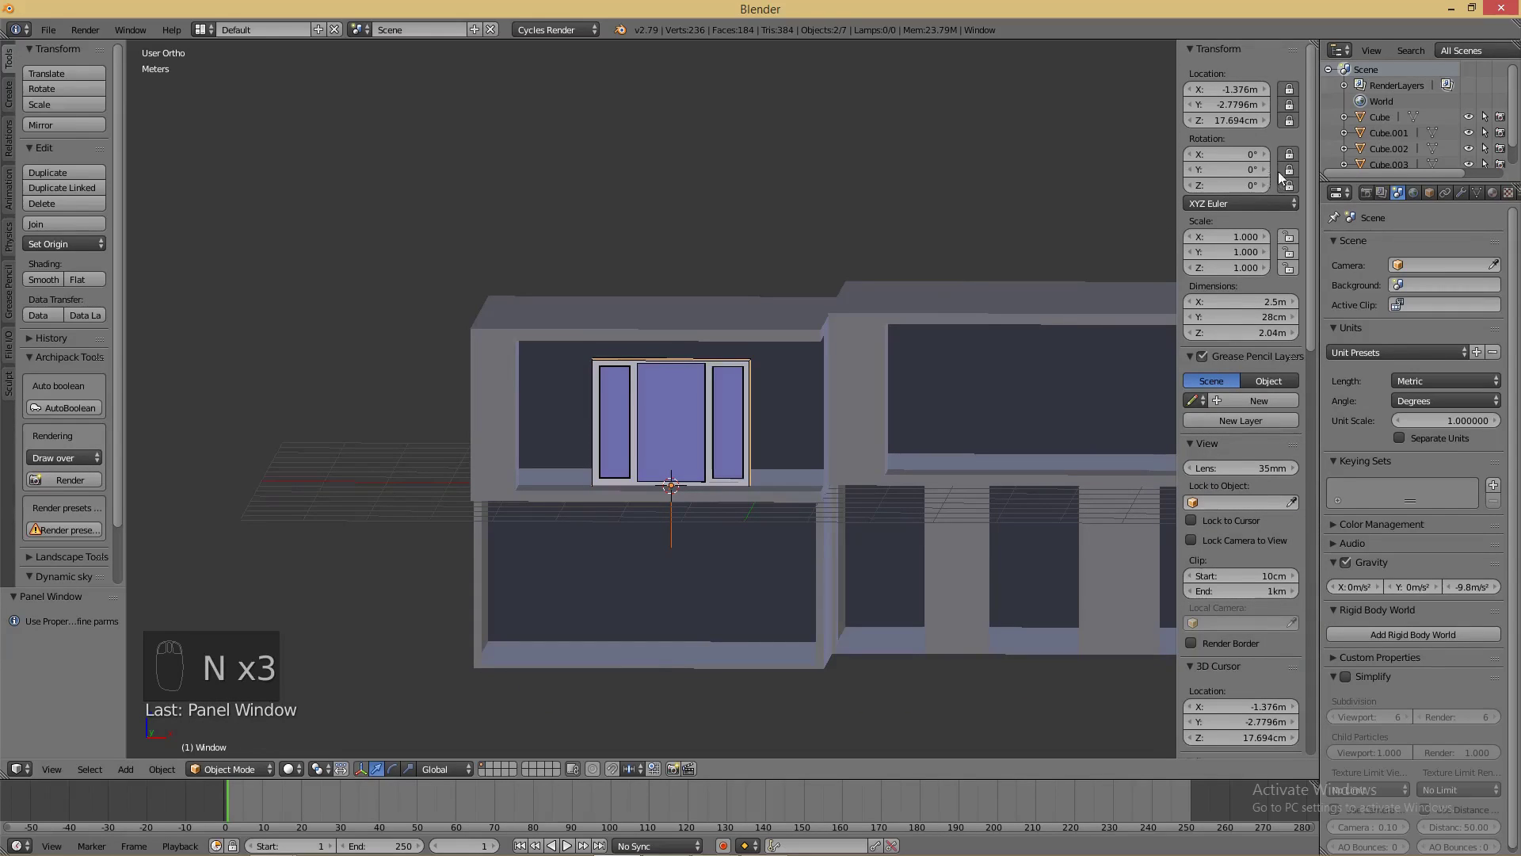
scroll(1228, 504, down, 6)
scroll(1240, 500, down, 20)
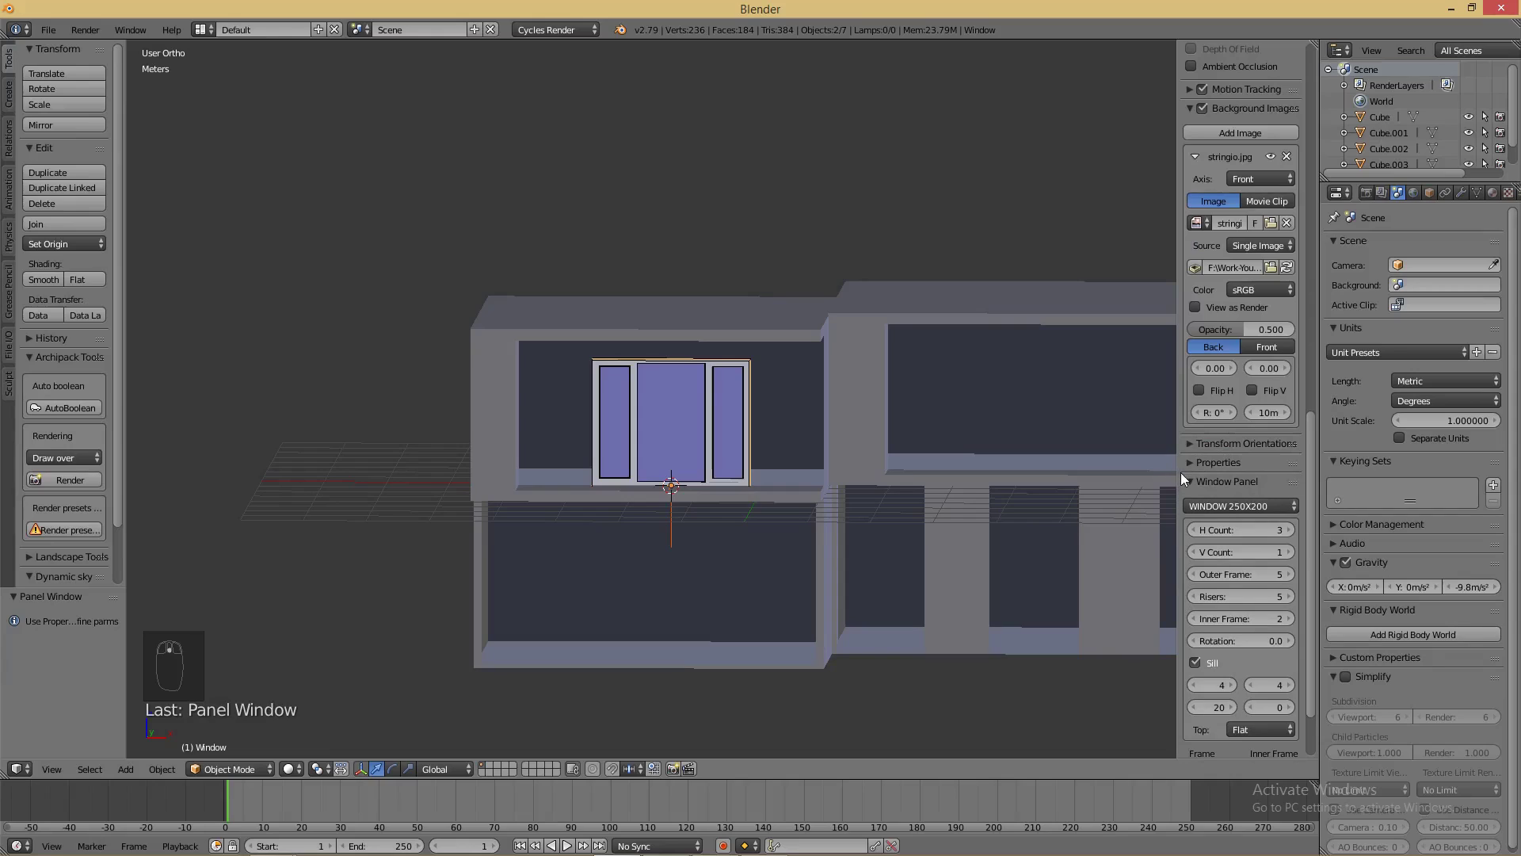
drag(1180, 477, 1029, 497)
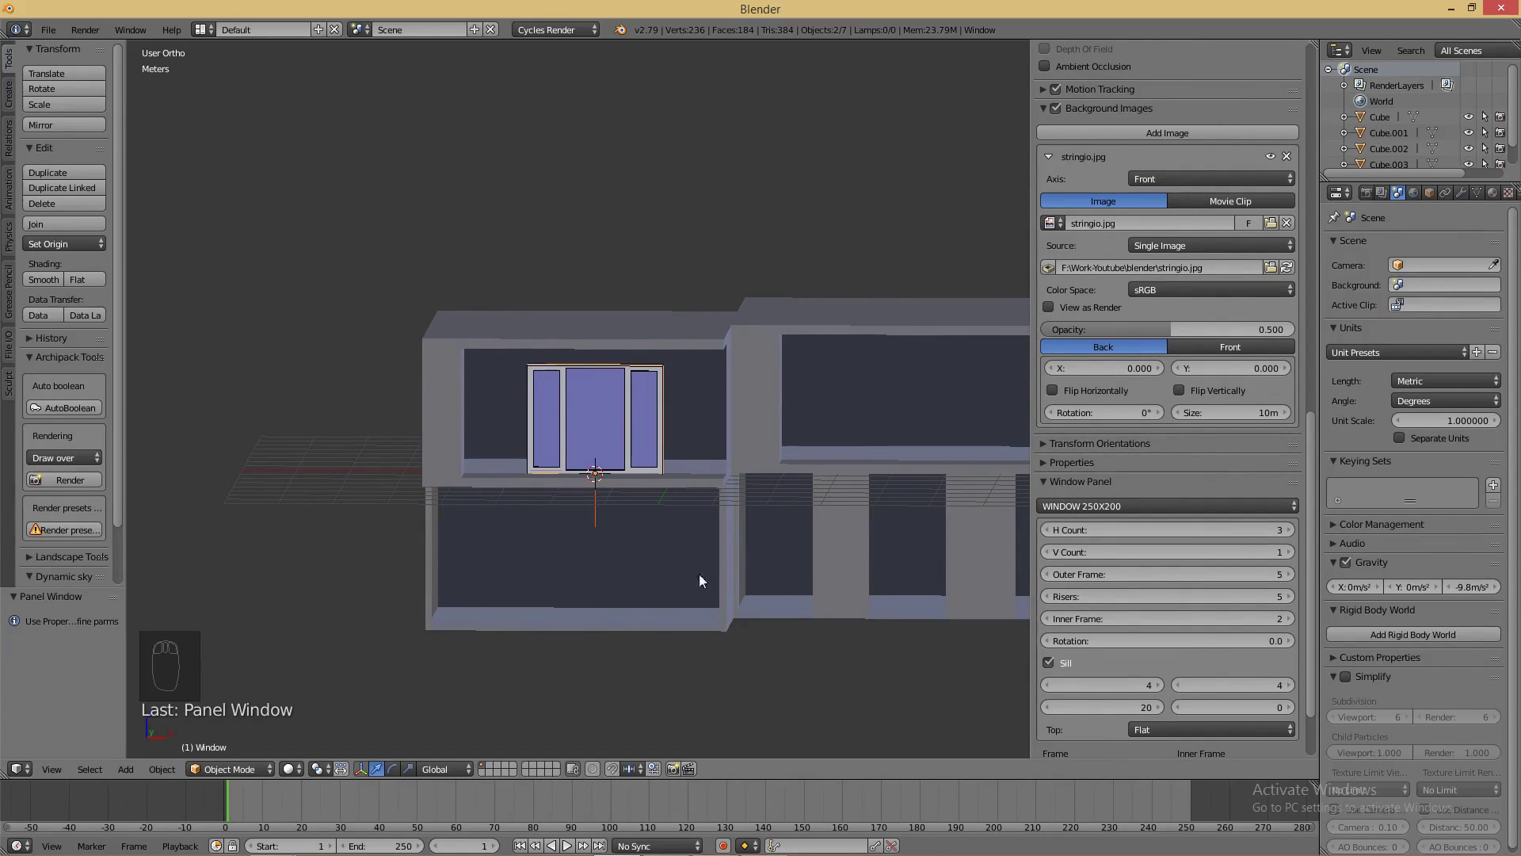
key(KP_1)
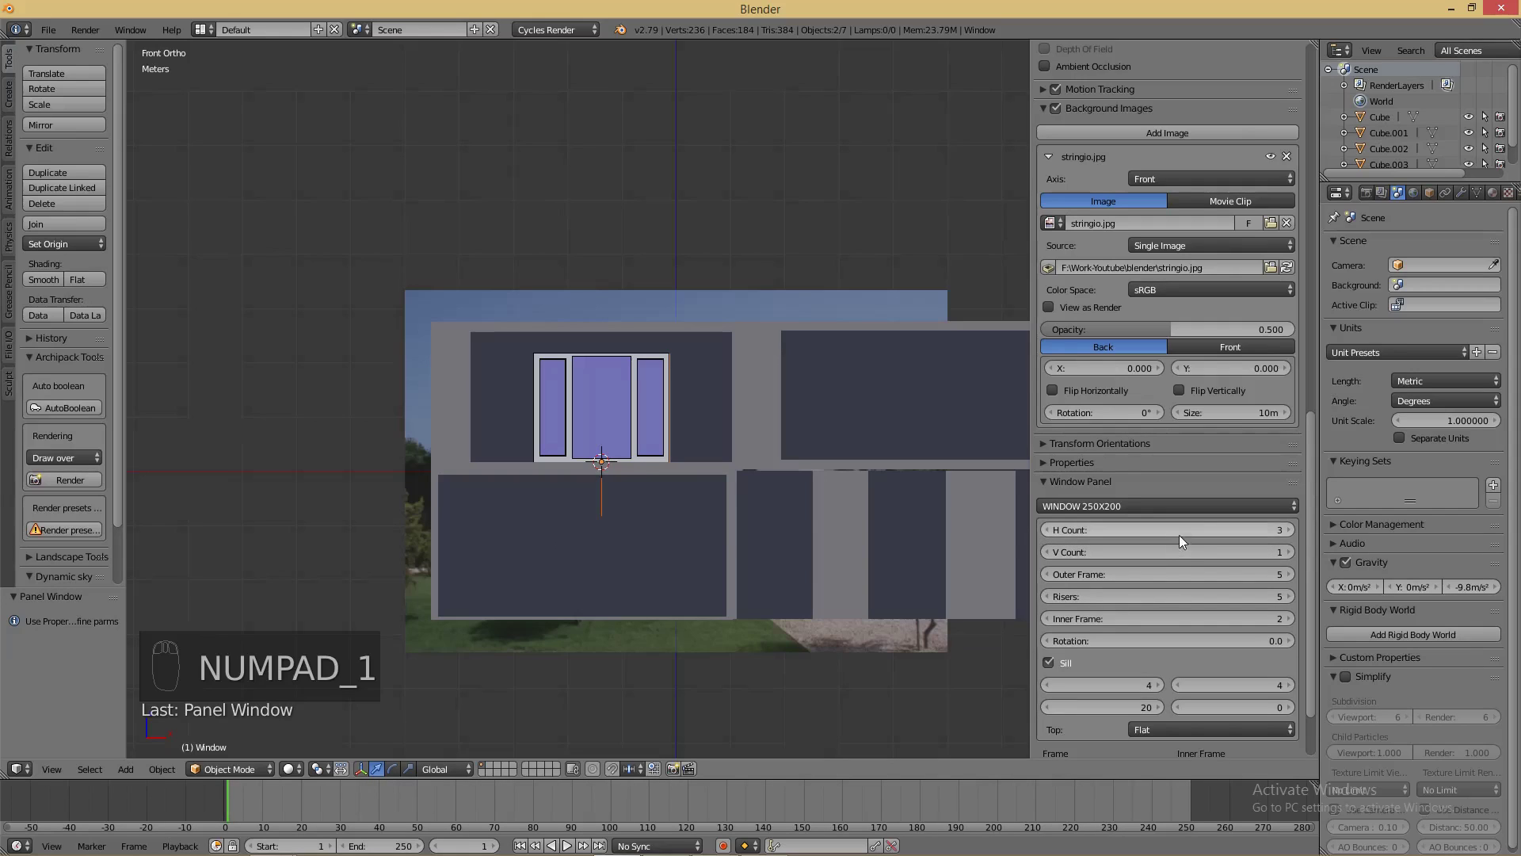
drag(1179, 534, 1146, 537)
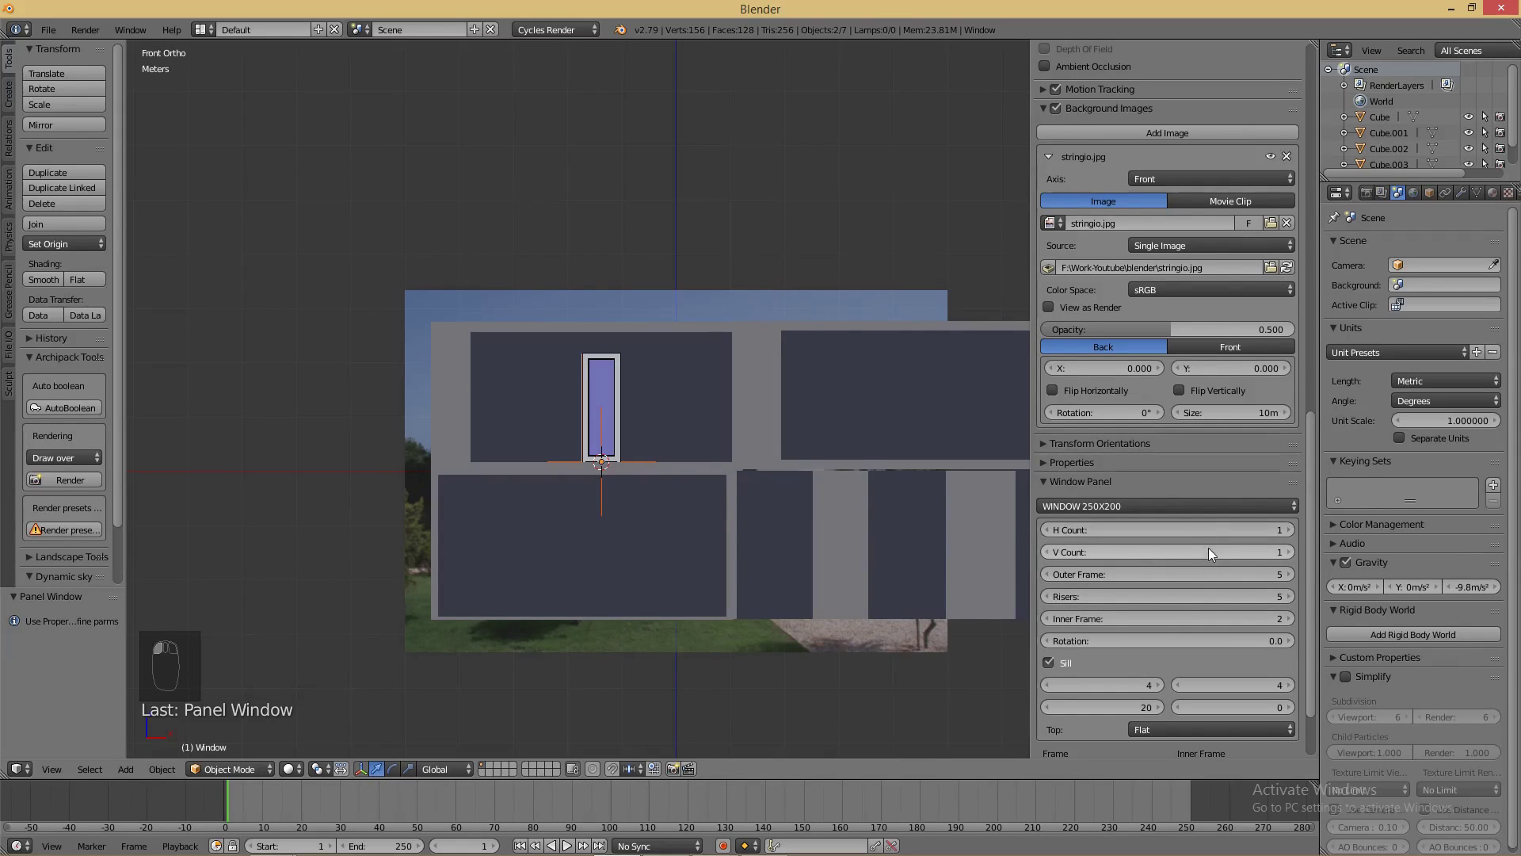
drag(1197, 573, 1118, 586)
drag(1213, 596, 1109, 600)
drag(1248, 620, 1188, 619)
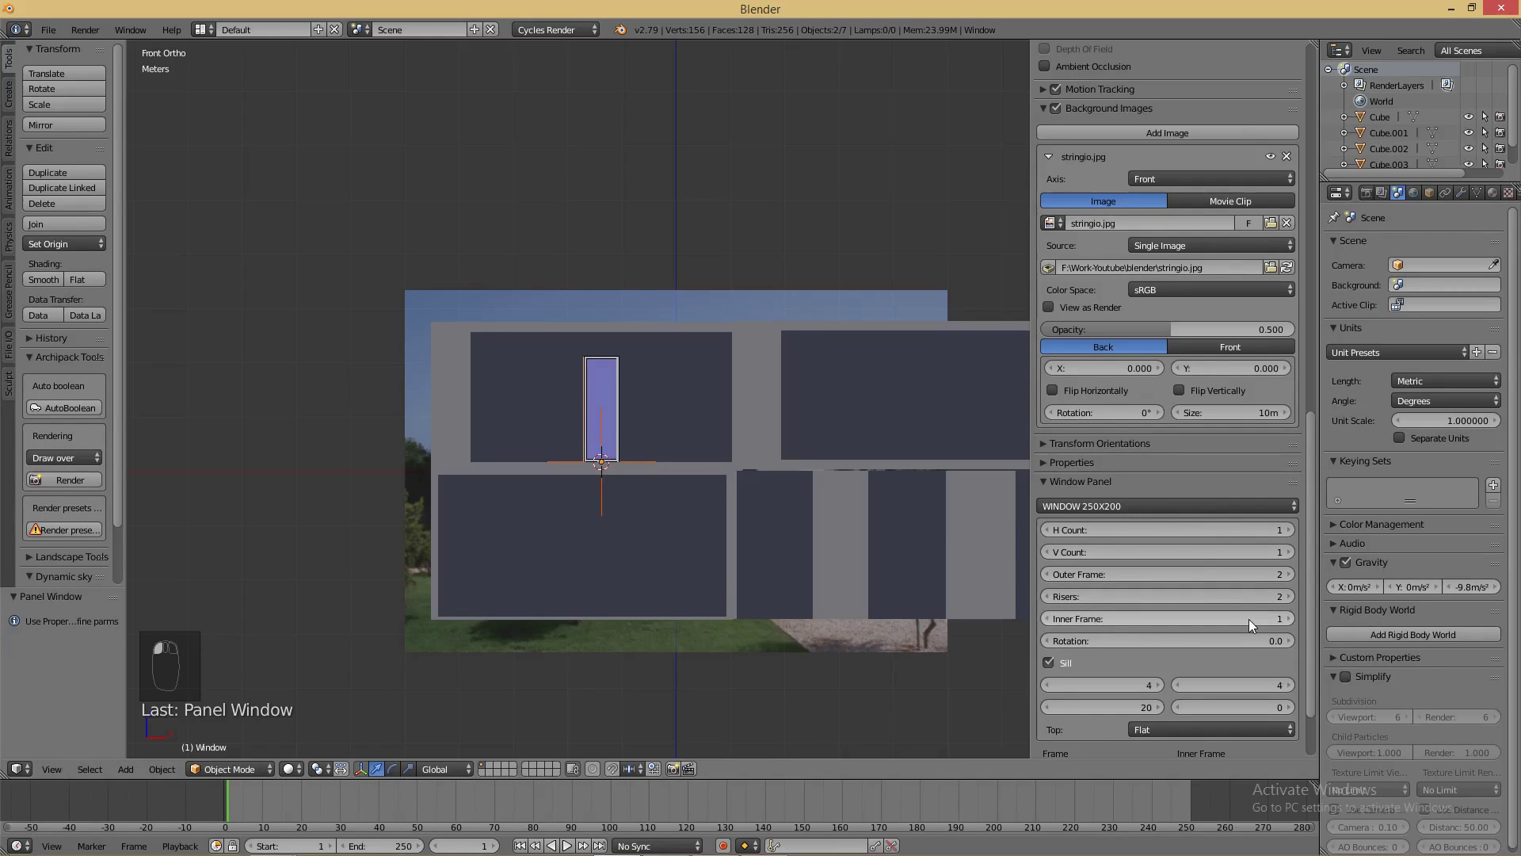
- Remove the window's sill and set both its frame and inner frame materials to WOOD
click(1050, 663)
scroll(1056, 664, down, 2)
click(1109, 684)
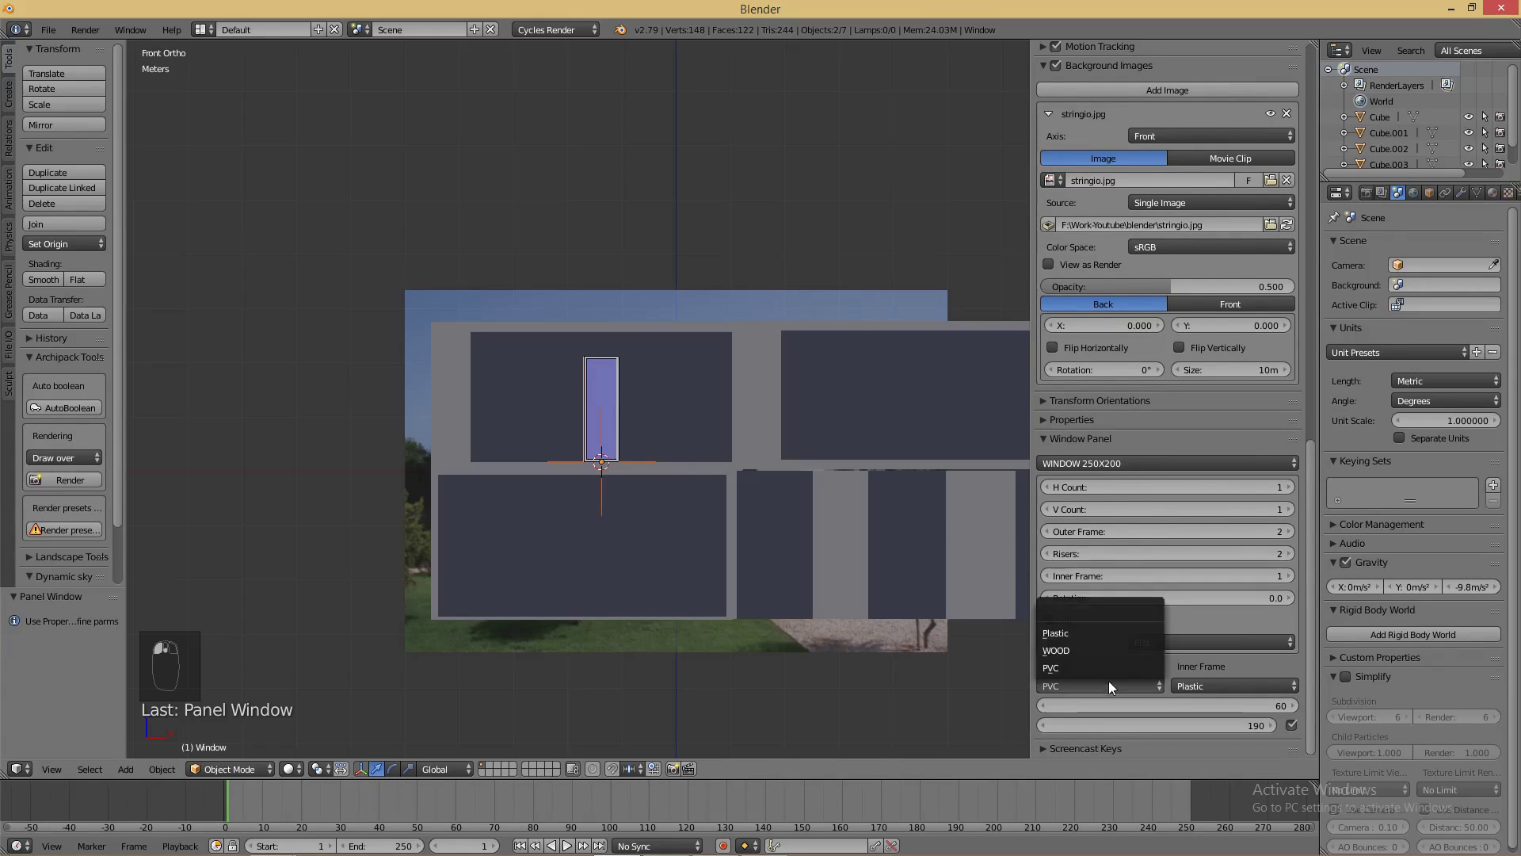
click(1099, 651)
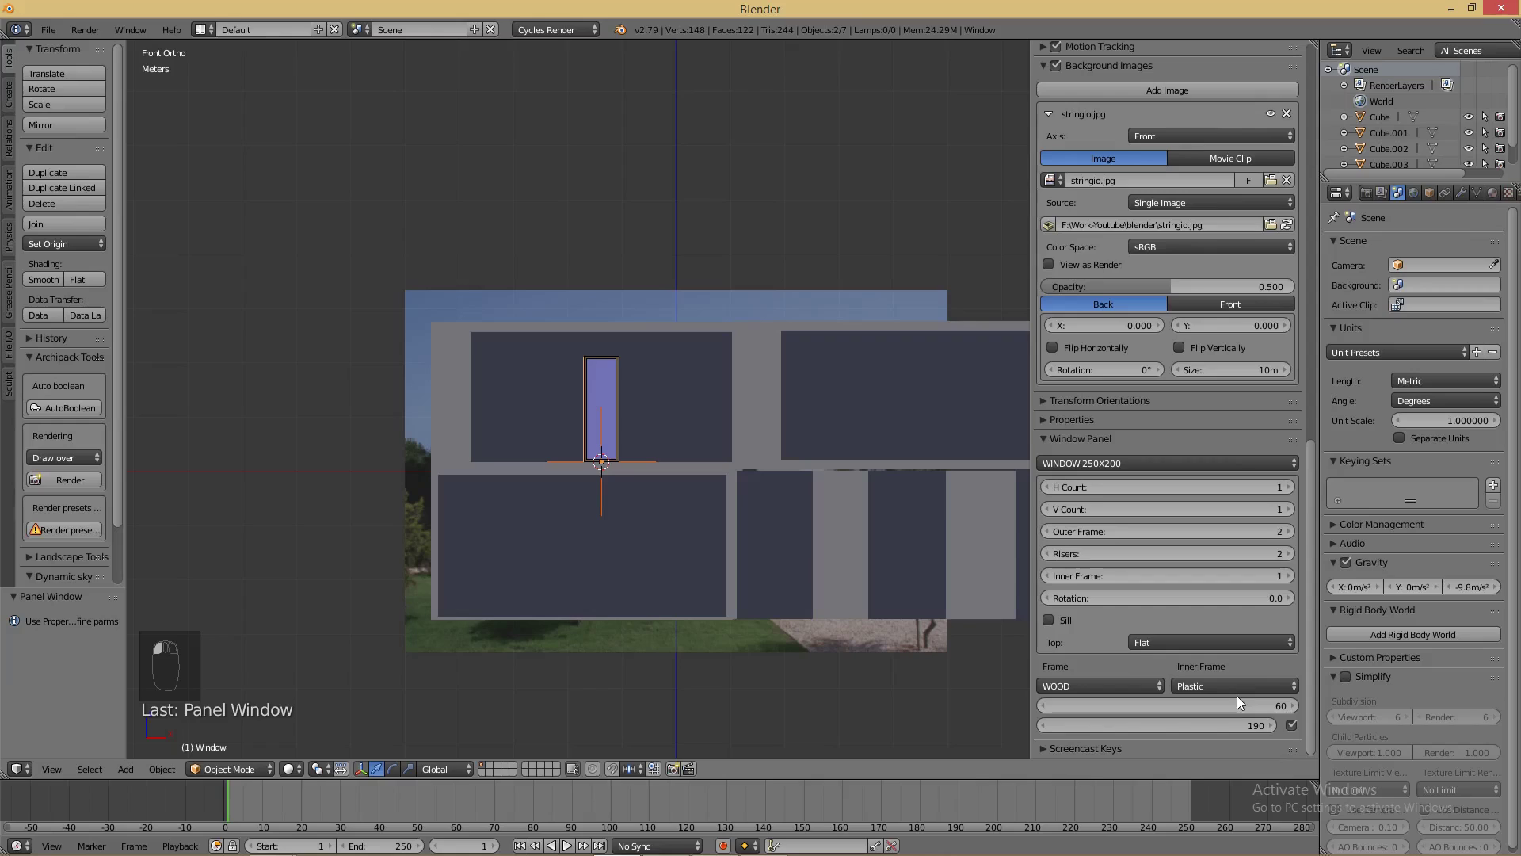
click(1235, 690)
click(1220, 652)
- Size the window panel to a width of 222 and a height of 235 to fill the recess's height
drag(1029, 642, 931, 643)
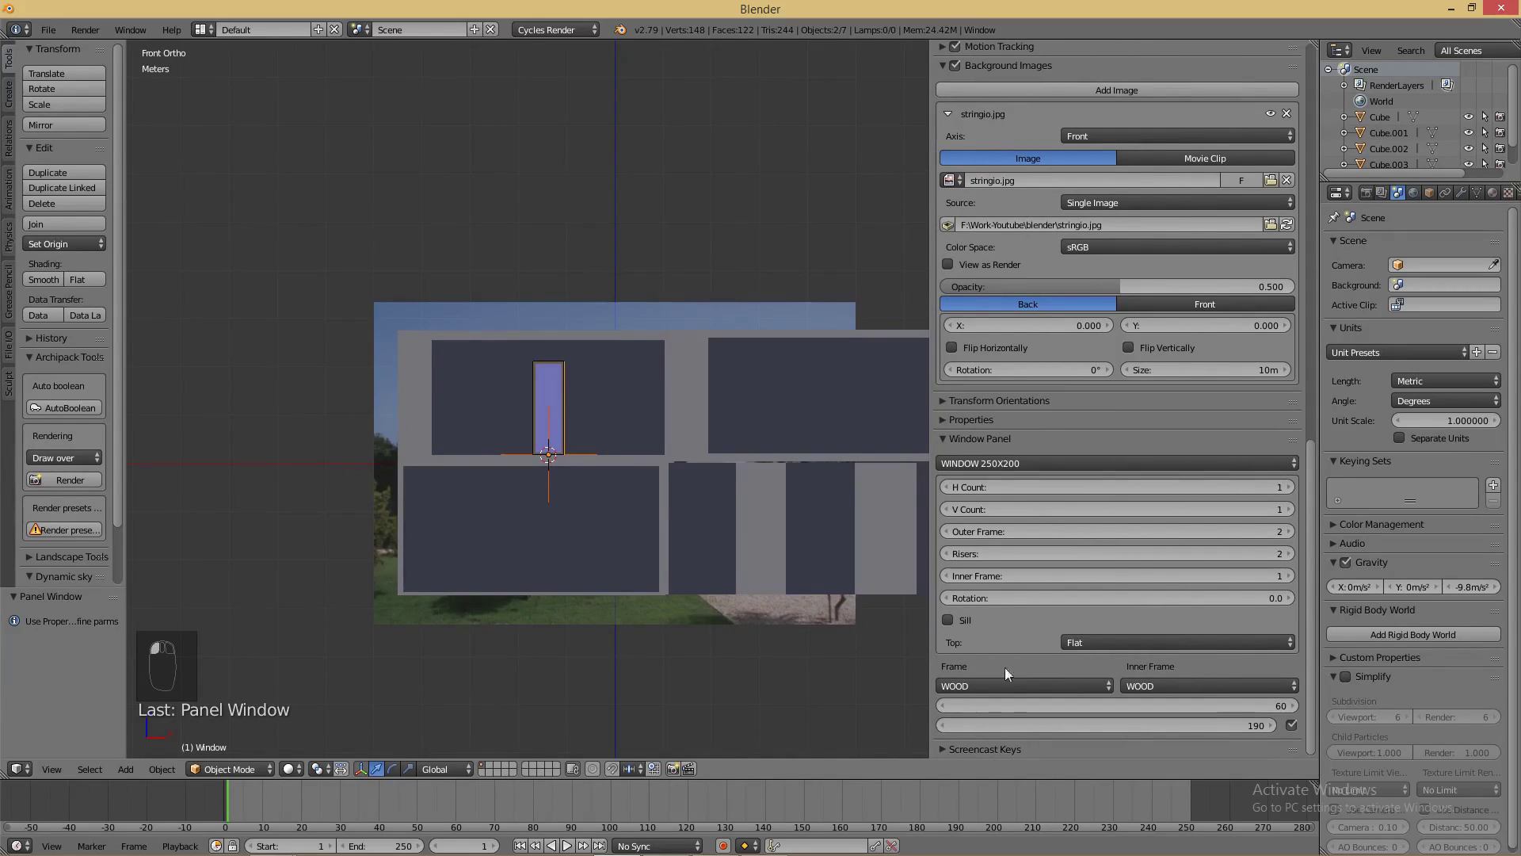
drag(1073, 707, 1174, 713)
drag(1012, 721, 1045, 716)
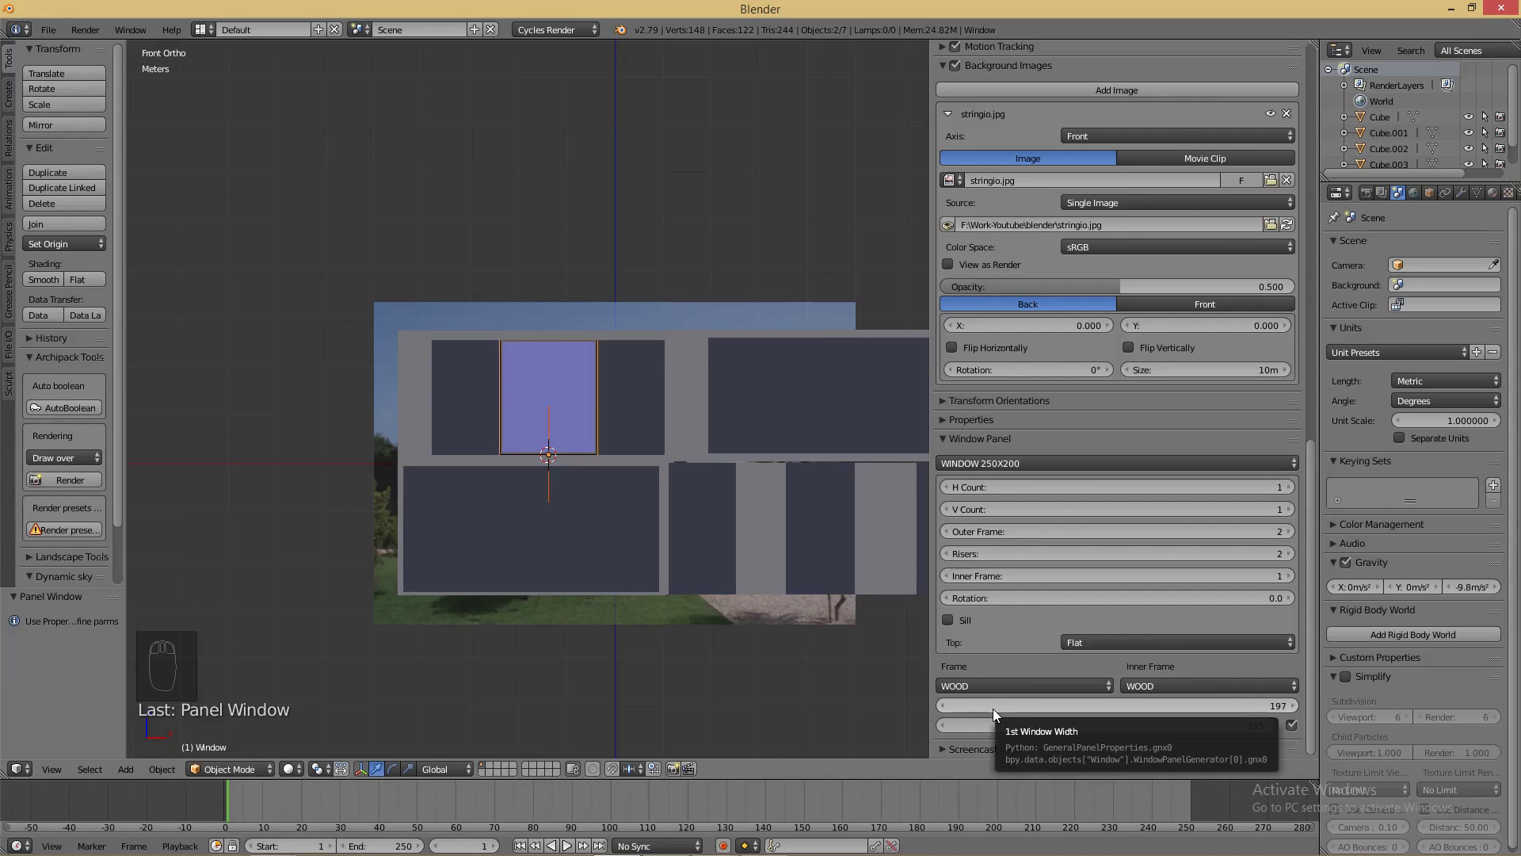
drag(1044, 705, 1054, 706)
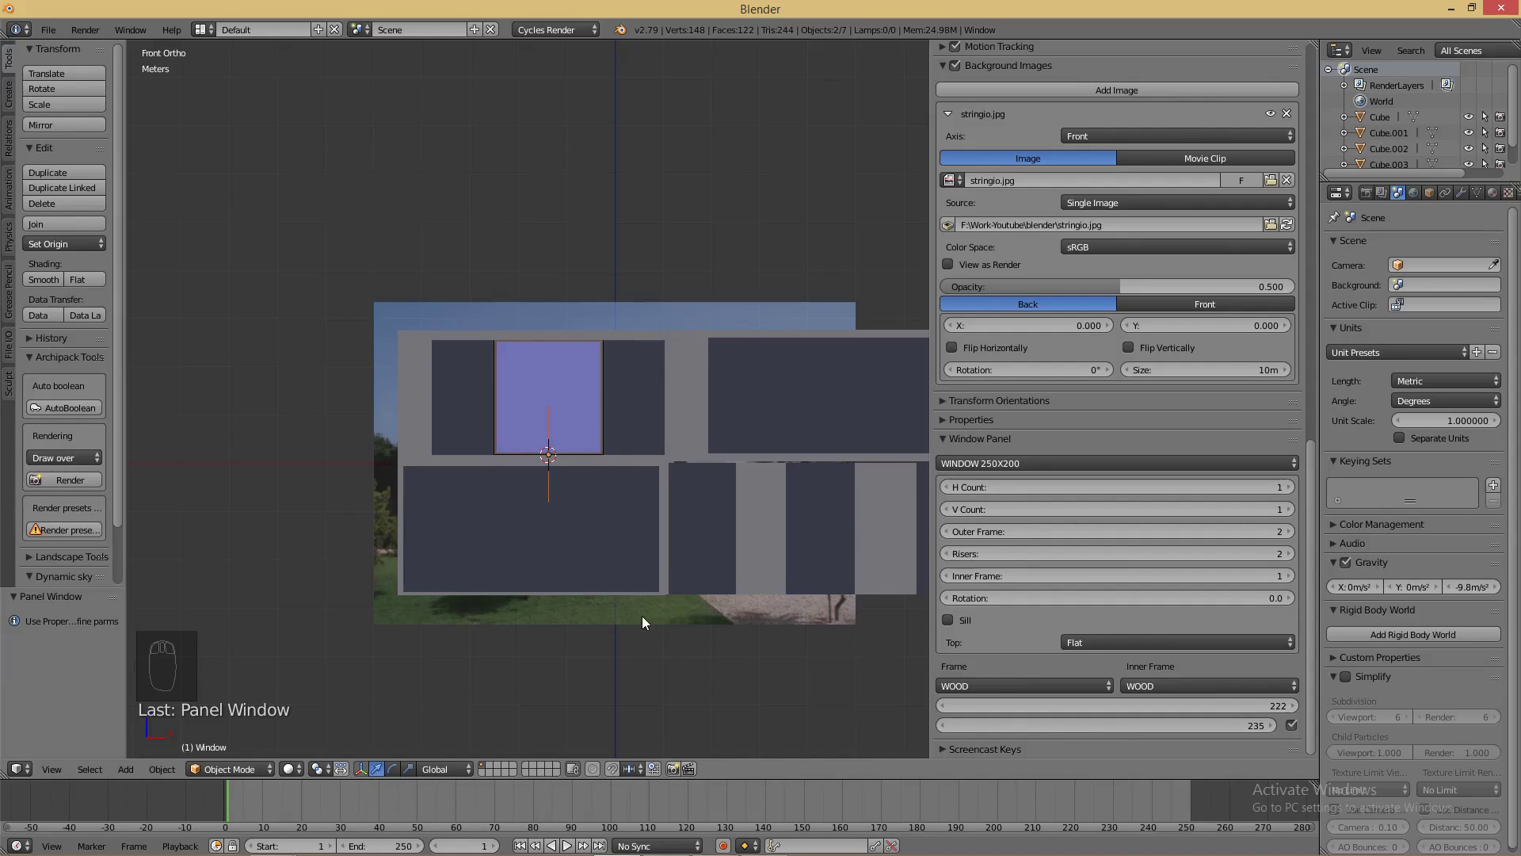
- Raise the window's horizontal count to 2 and move it about 70.6 cm along X against the recess's side wall
key(z)
key(z)
key(z)
key(z)
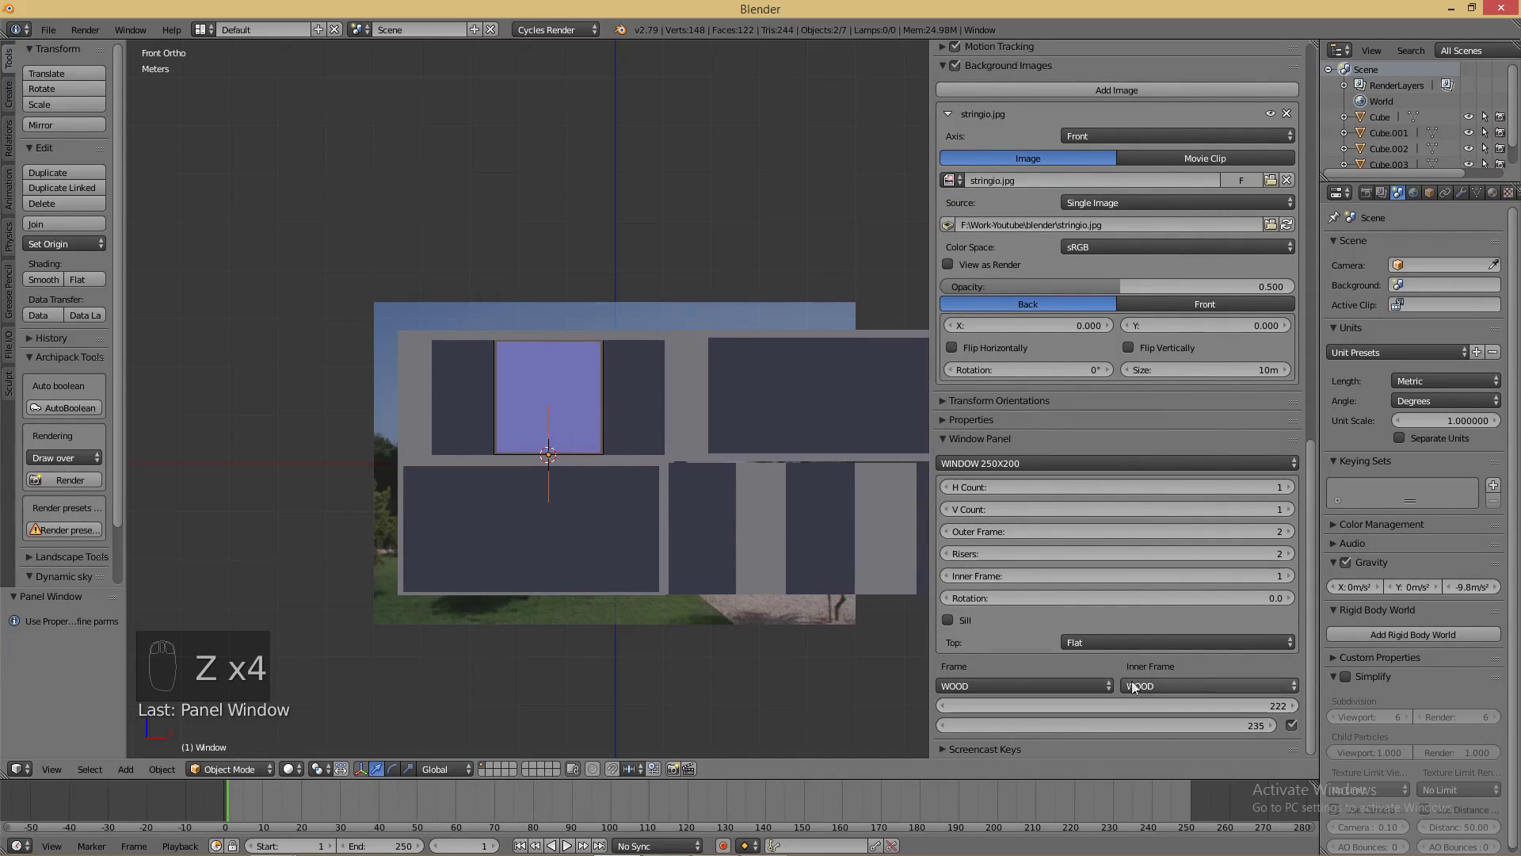
click(1285, 486)
key(g)
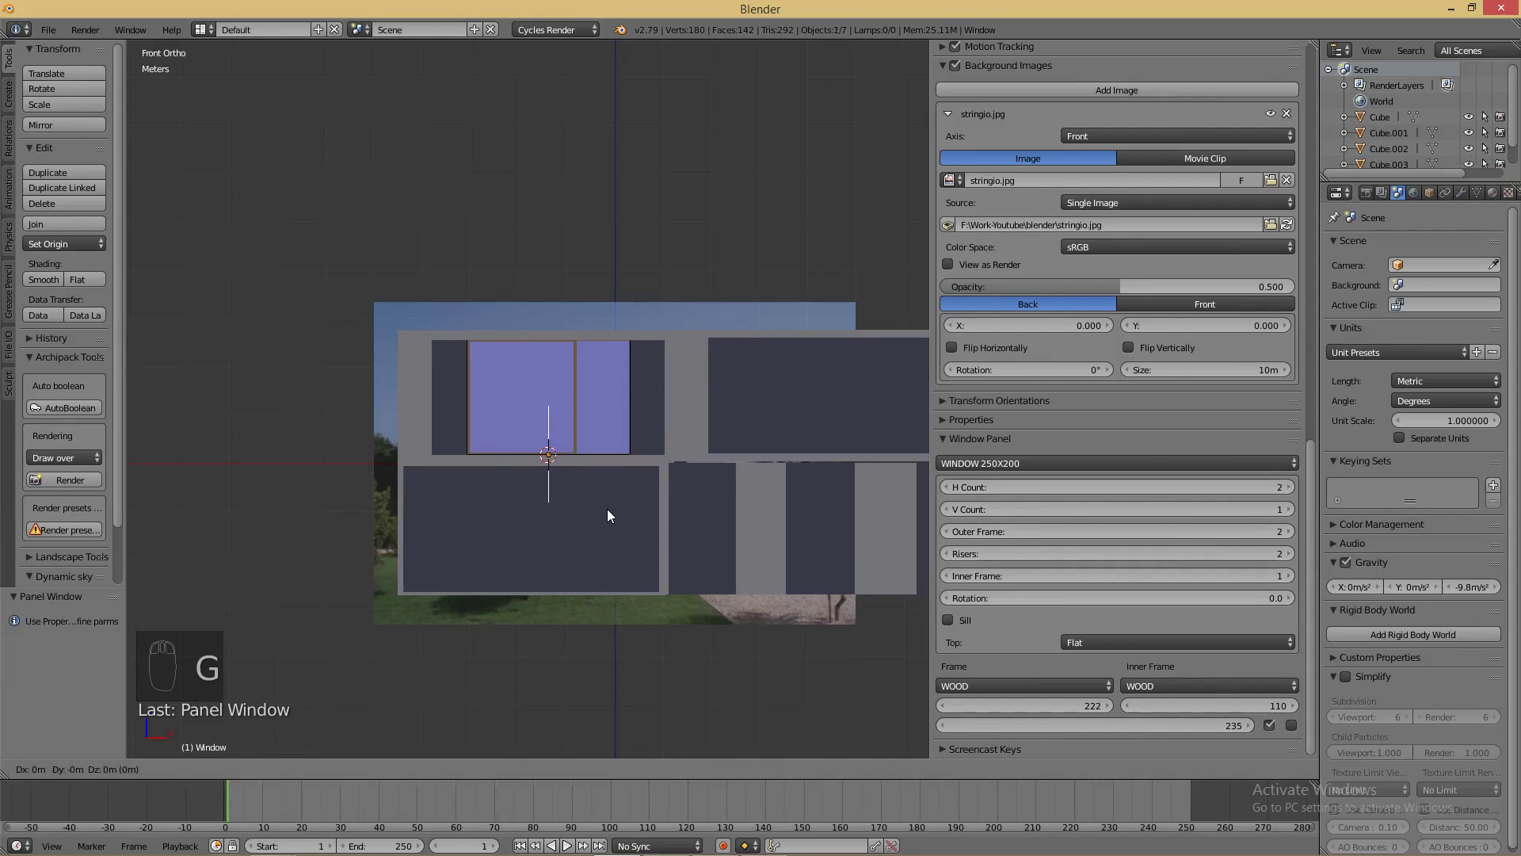
key(x)
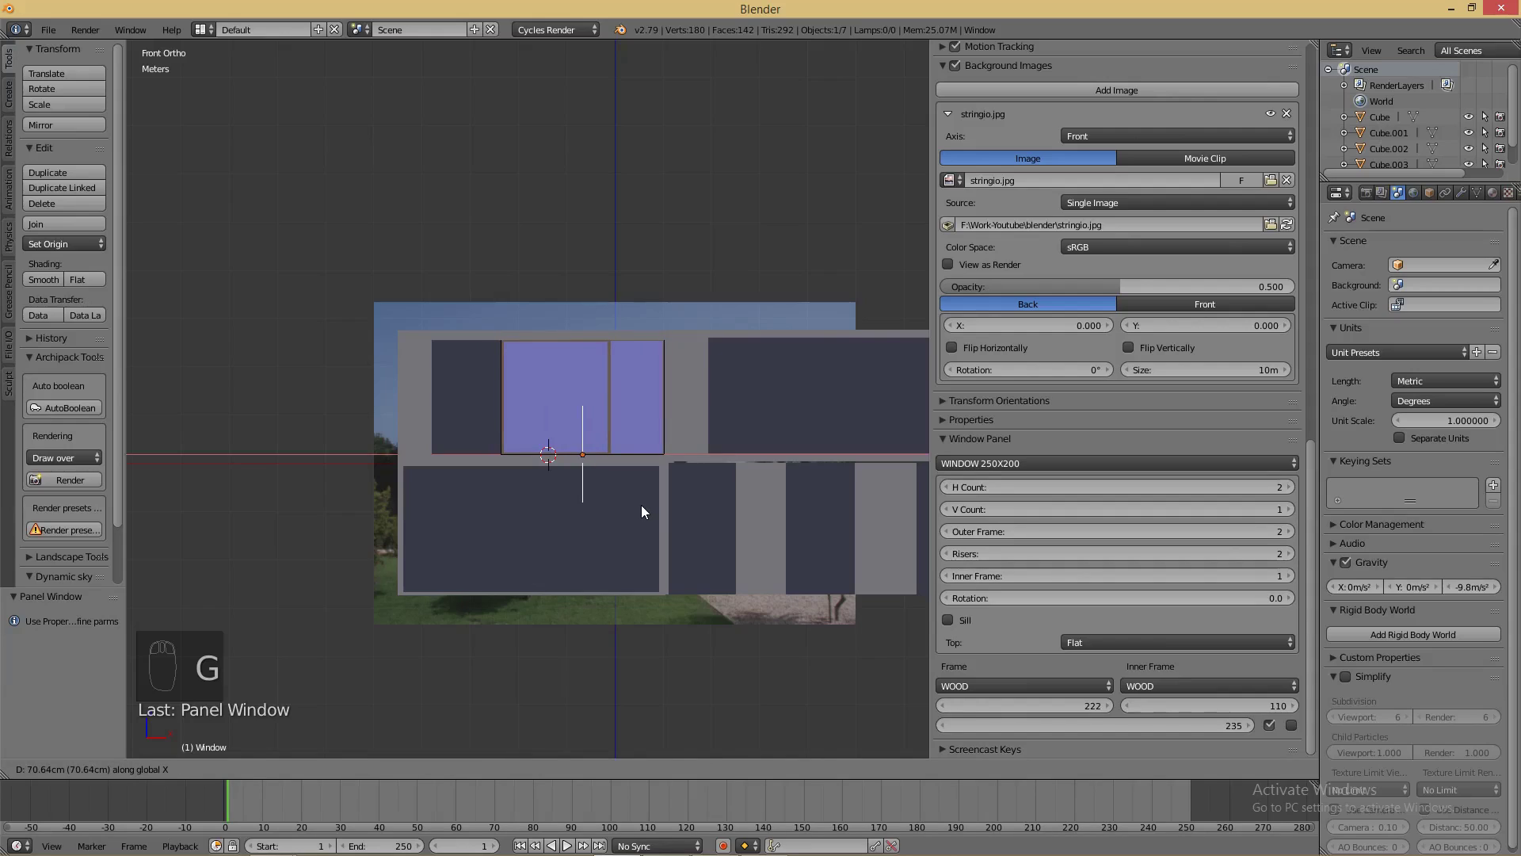
click(641, 506)
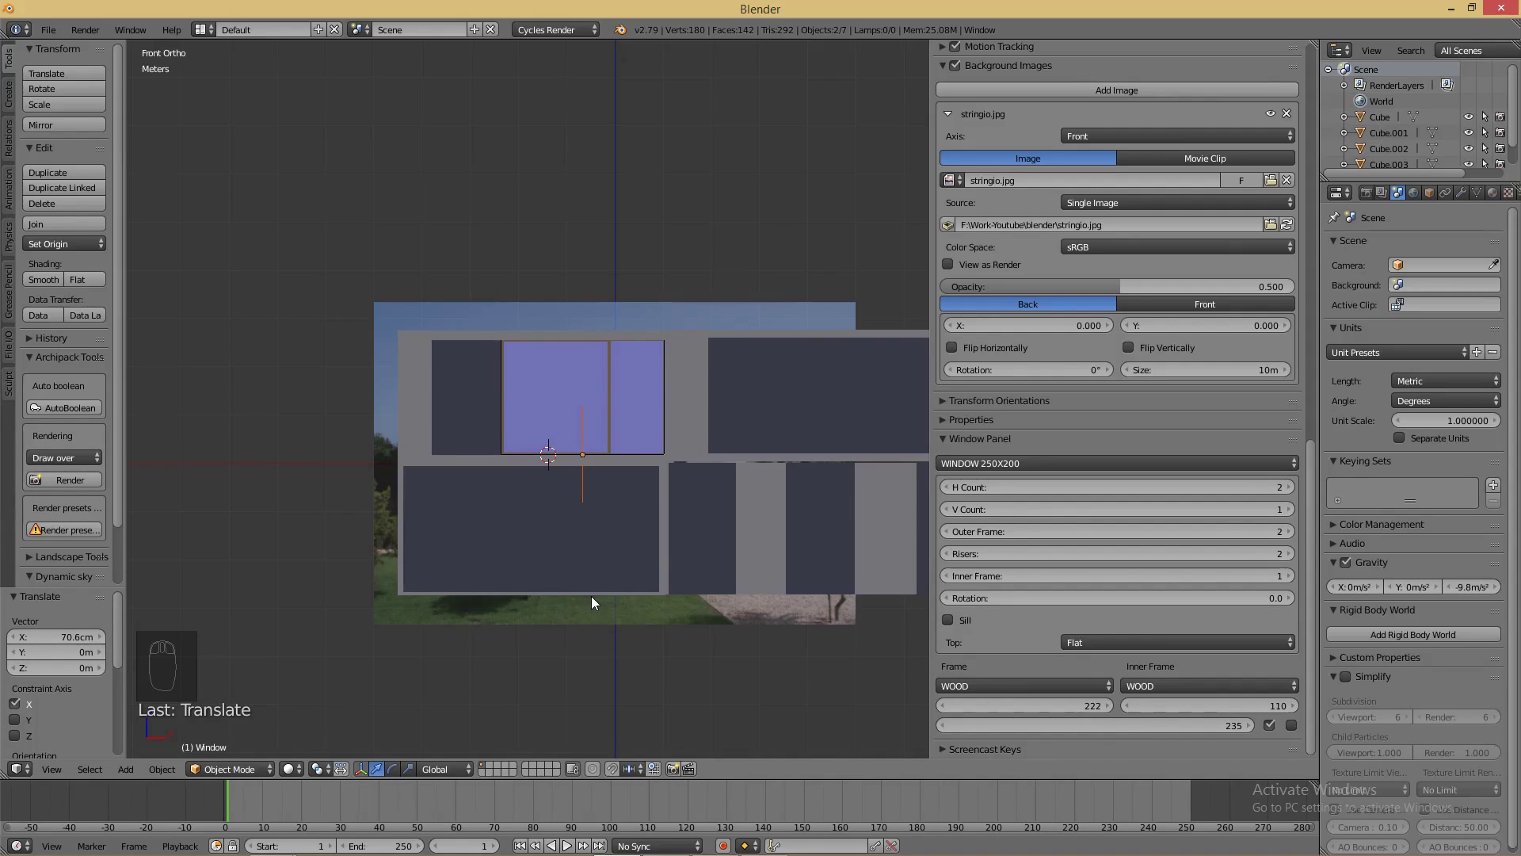
- Examine the window's fit in the upper recess and compare its position with the reference house in front-view wireframe
middle_drag(654, 464, 636, 513)
scroll(493, 549, up, 3)
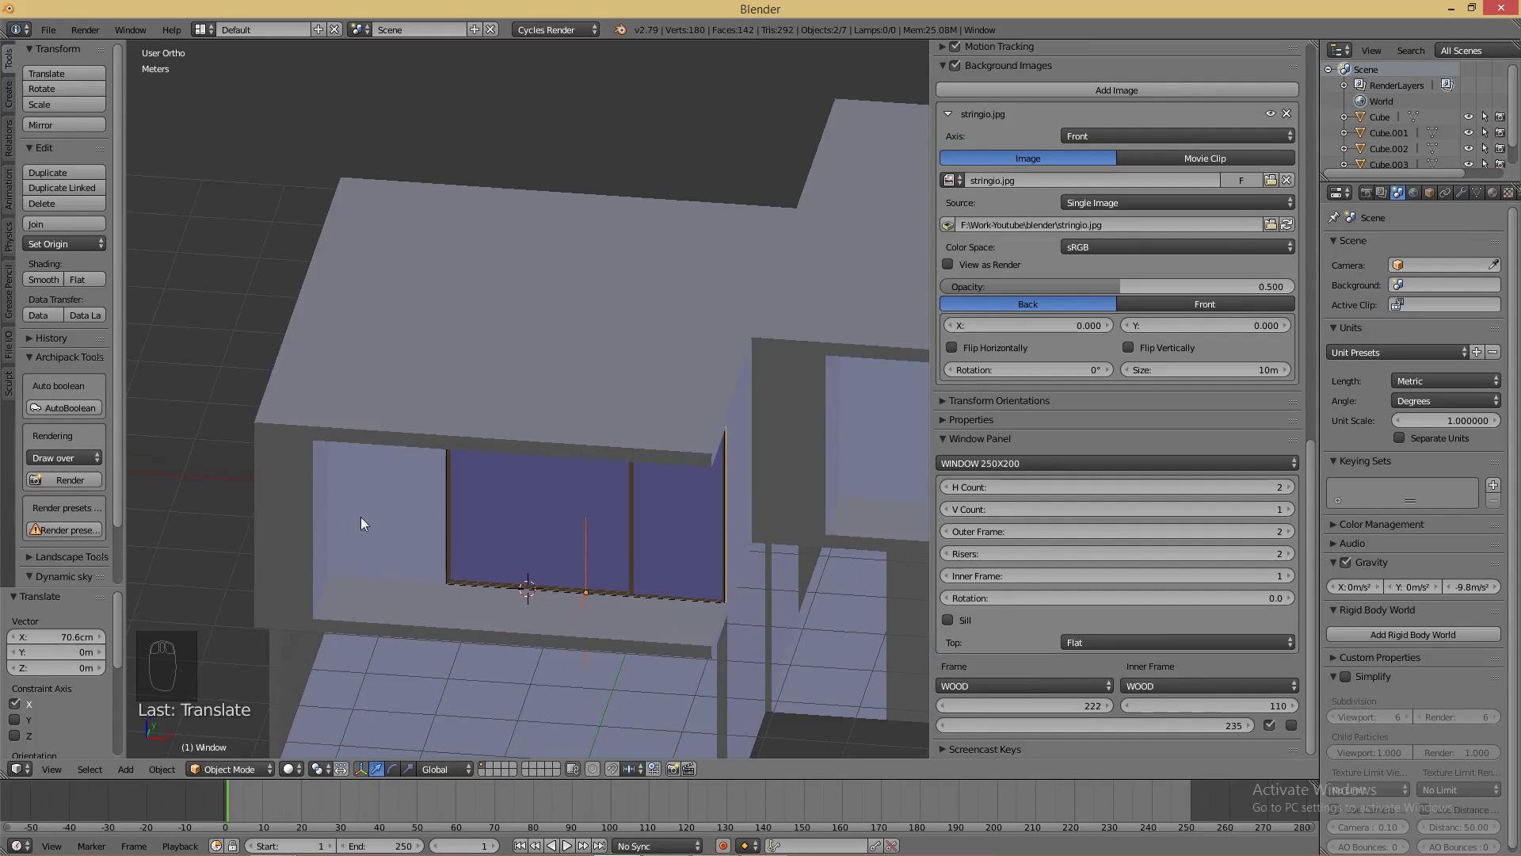
scroll(515, 547, down, 3)
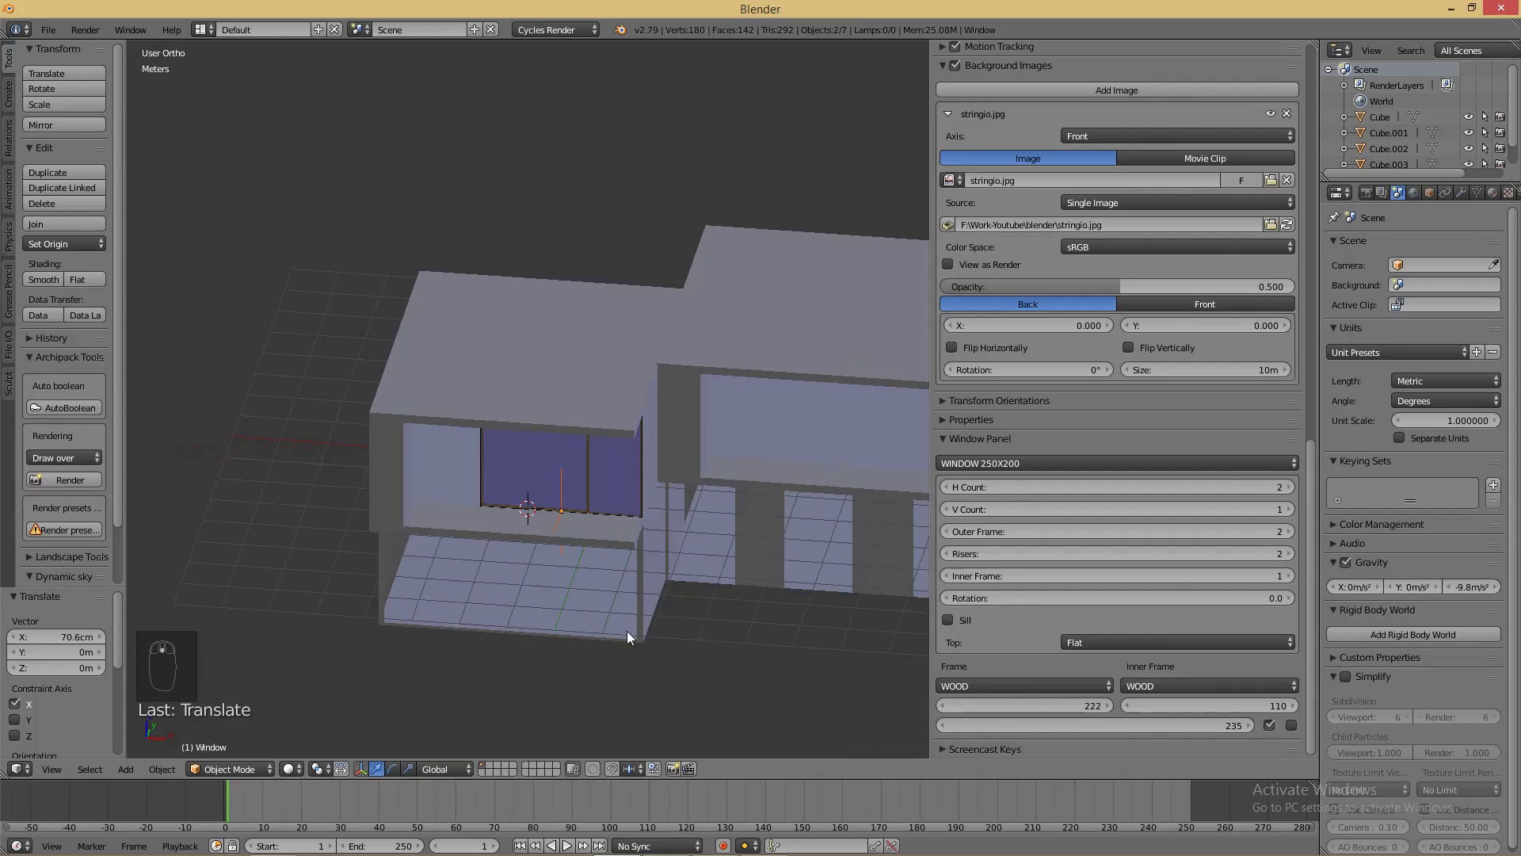
middle_drag(626, 631, 652, 604)
scroll(603, 608, up, 2)
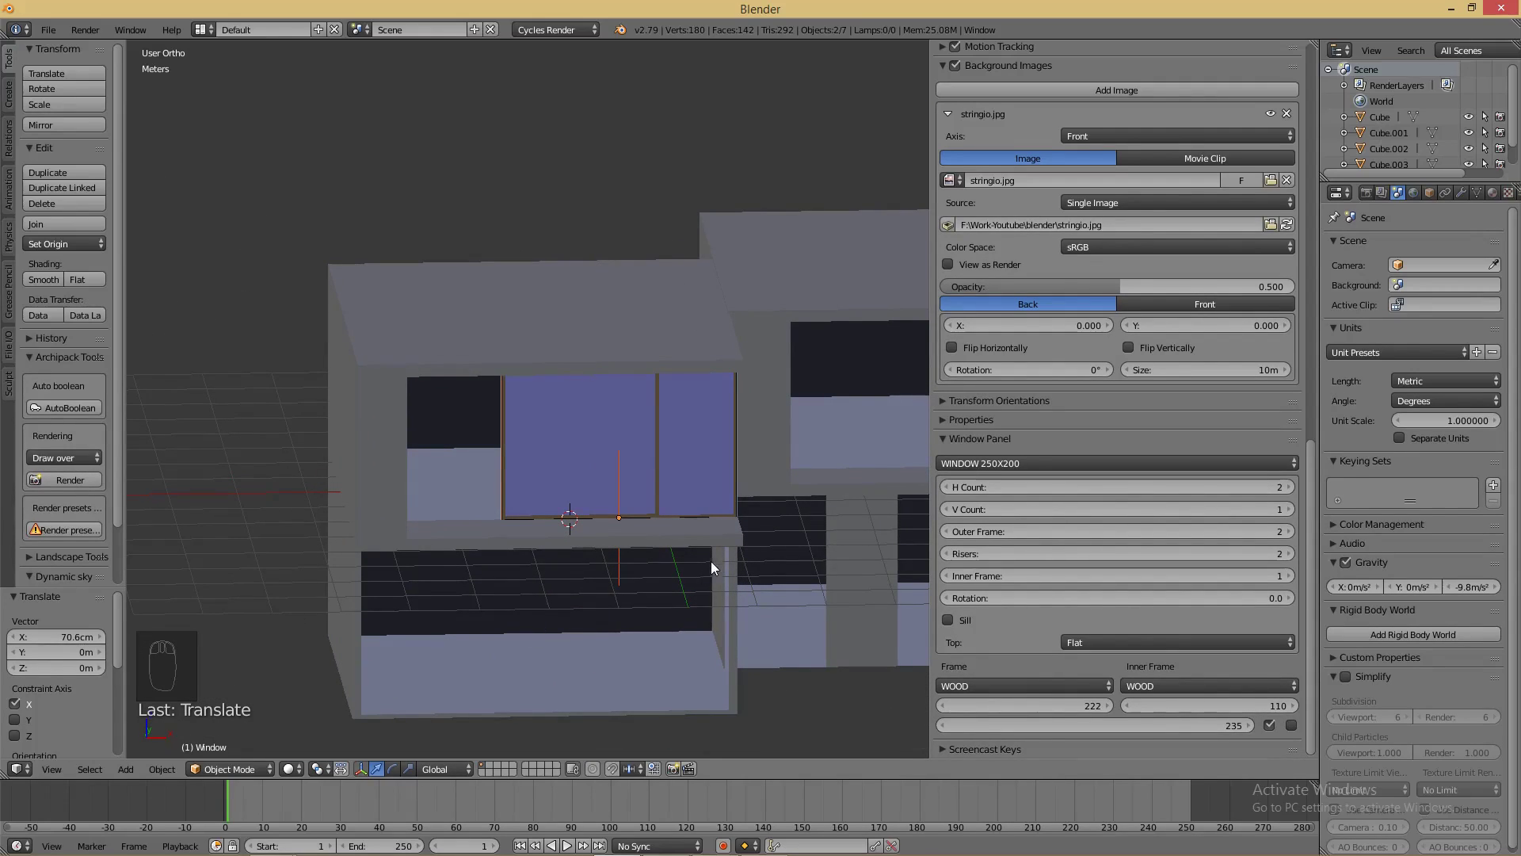
key(KP_1)
key(z)
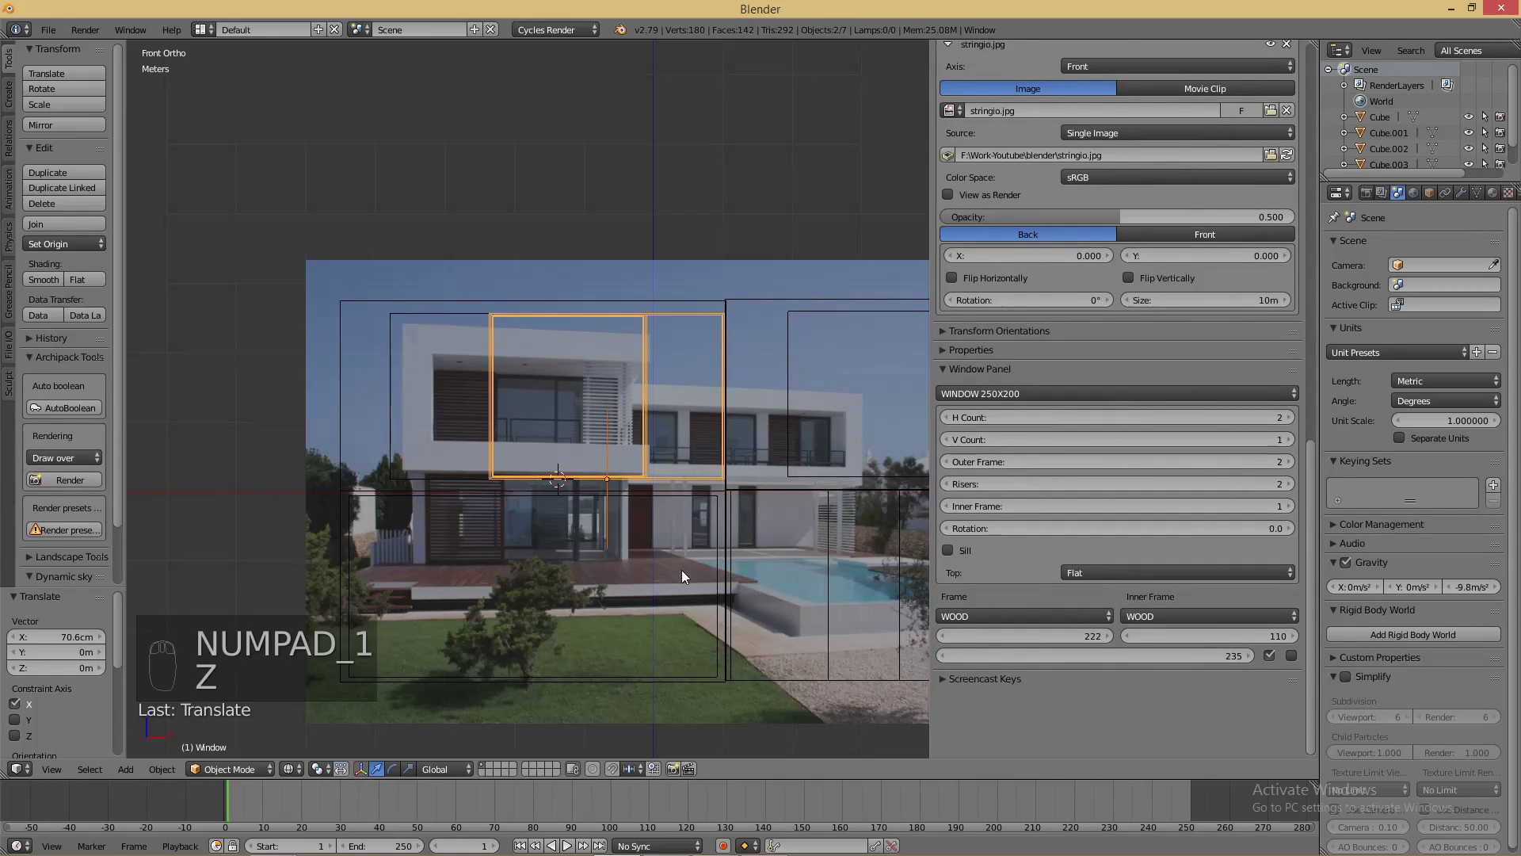
scroll(678, 569, up, 3)
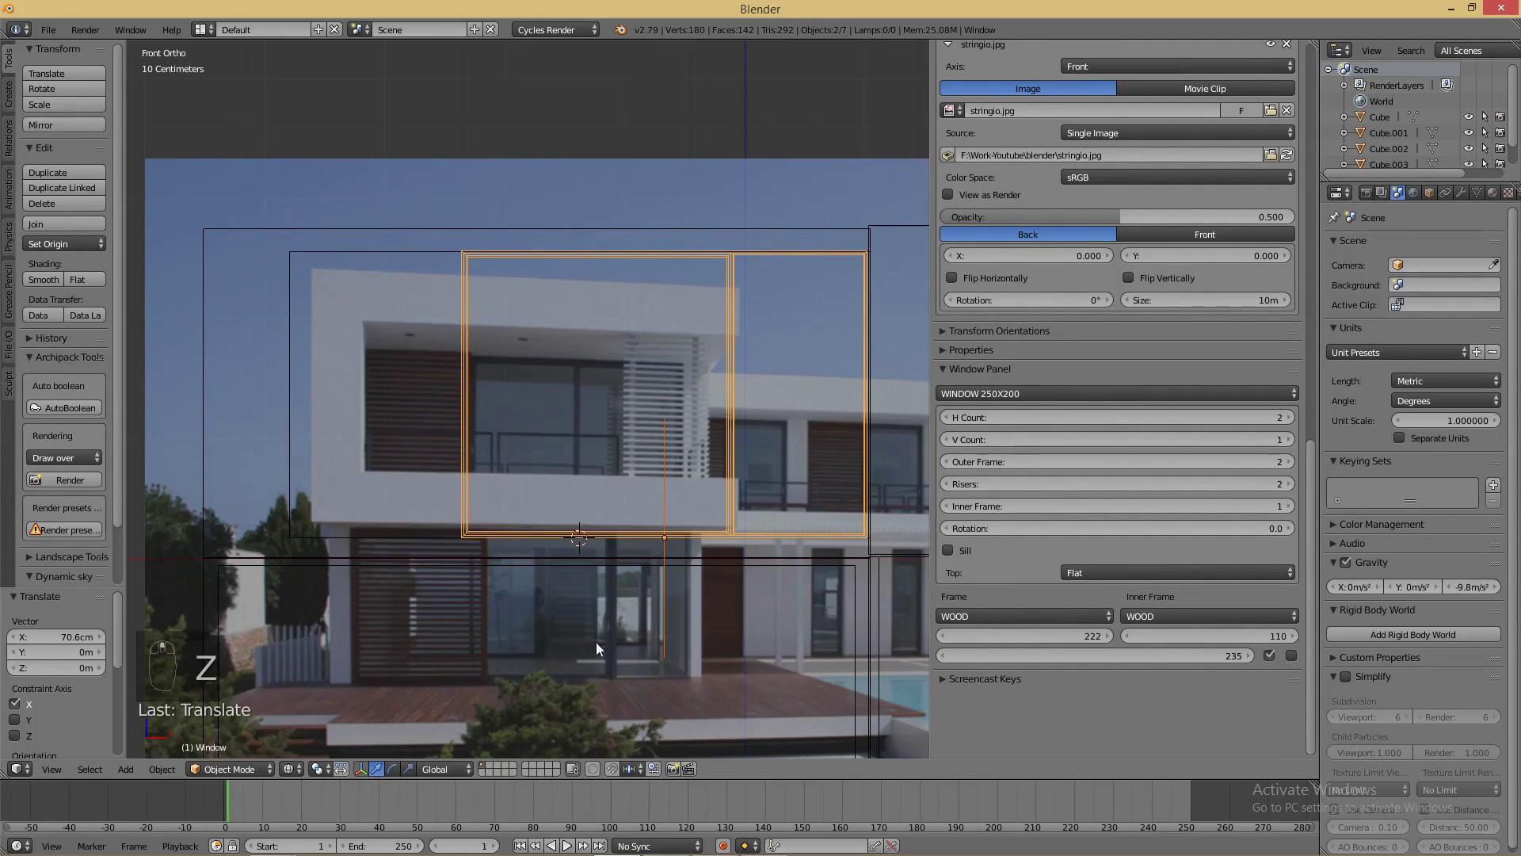
scroll(685, 540, down, 4)
- Select the lower side block and snap the 3D cursor to the bottom edge of its front opening
middle_drag(684, 540, 569, 672)
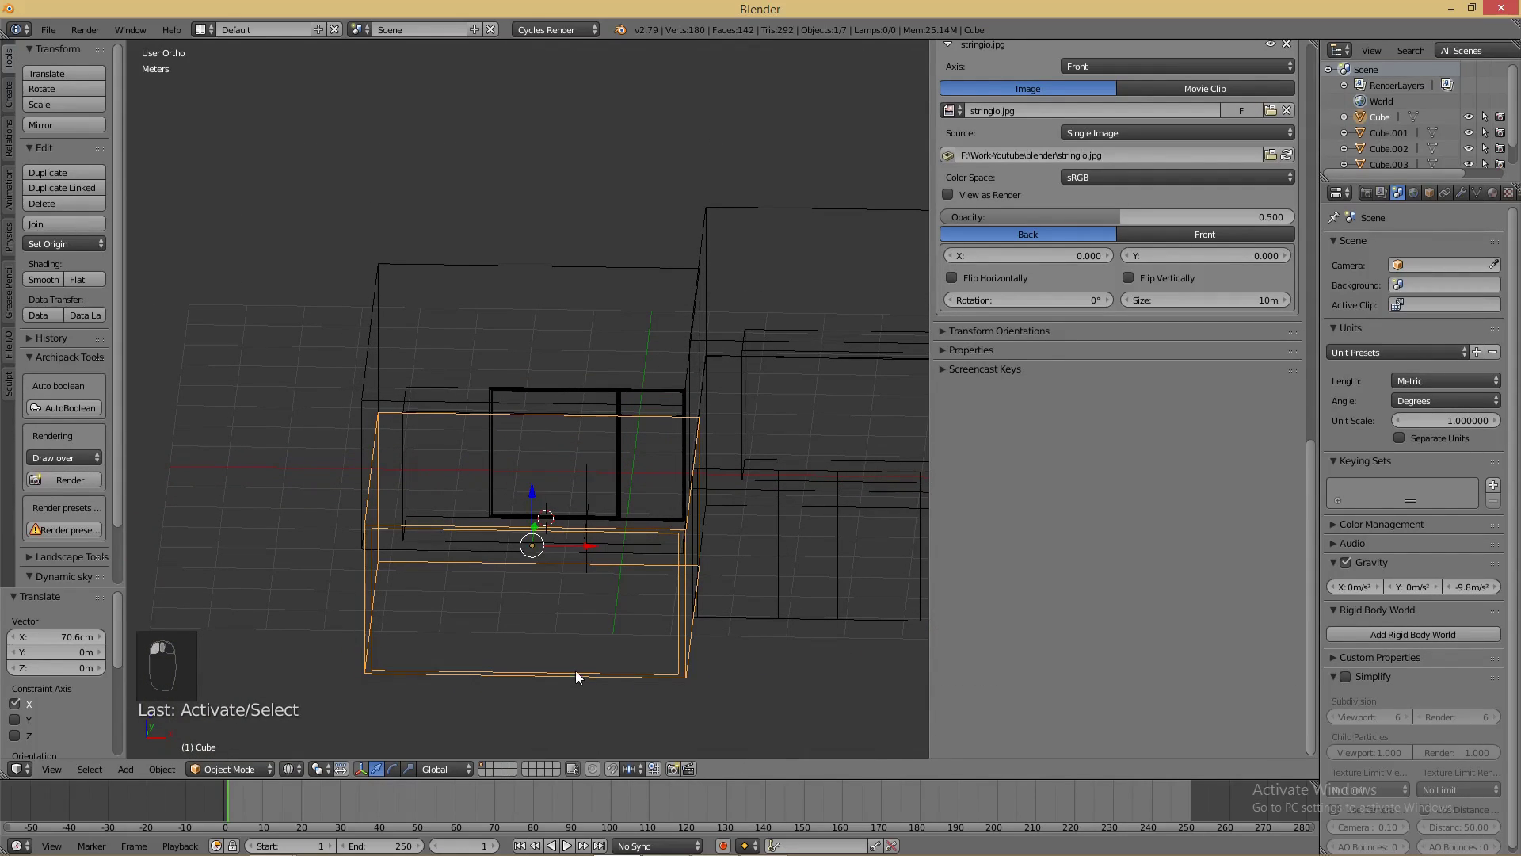
key(z)
key(Tab)
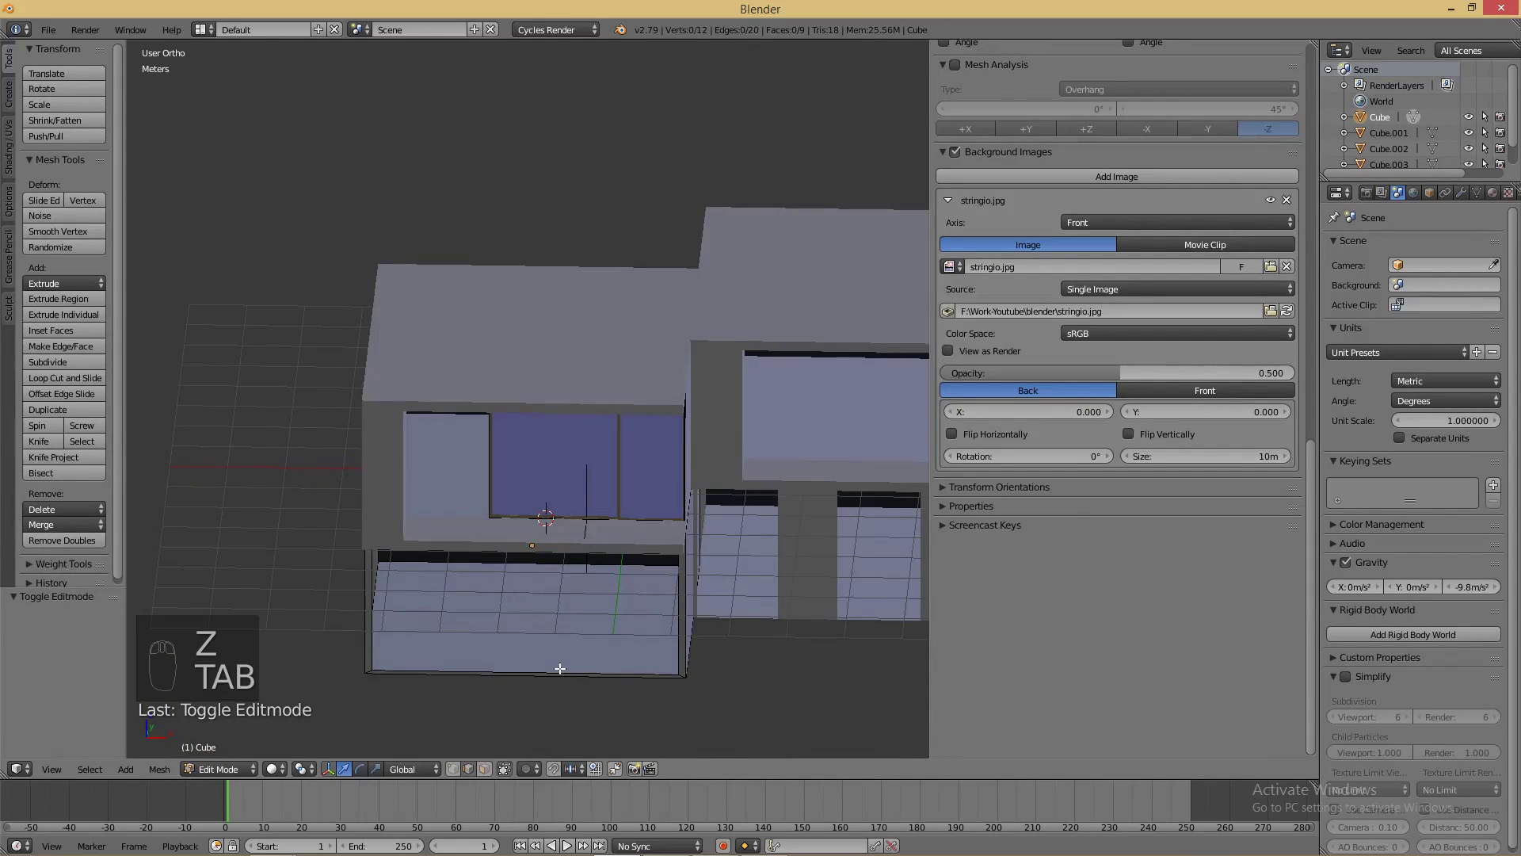
right_click(559, 671)
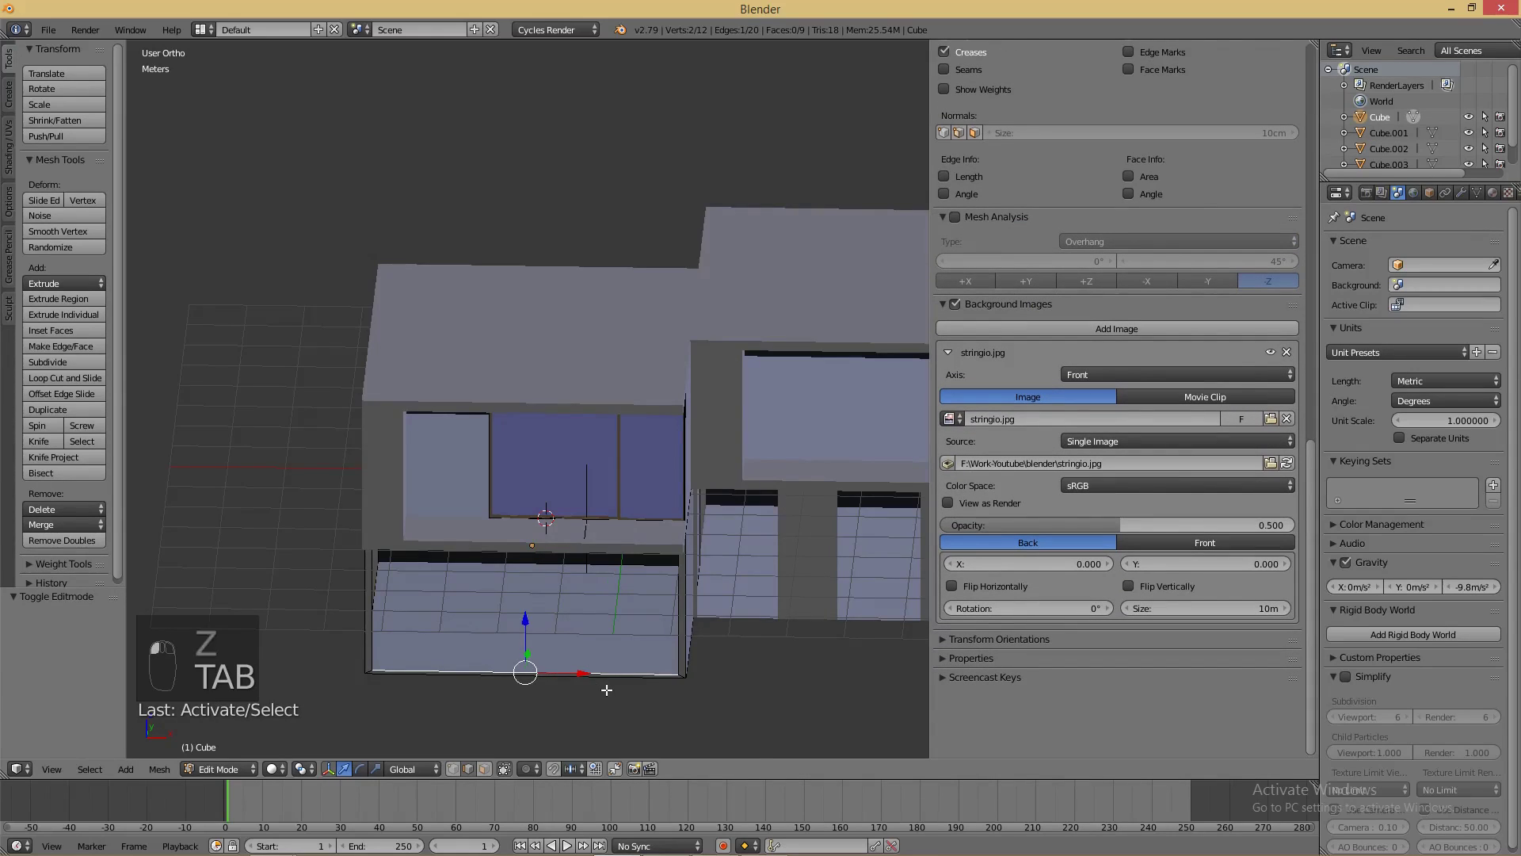
scroll(605, 690, up, 4)
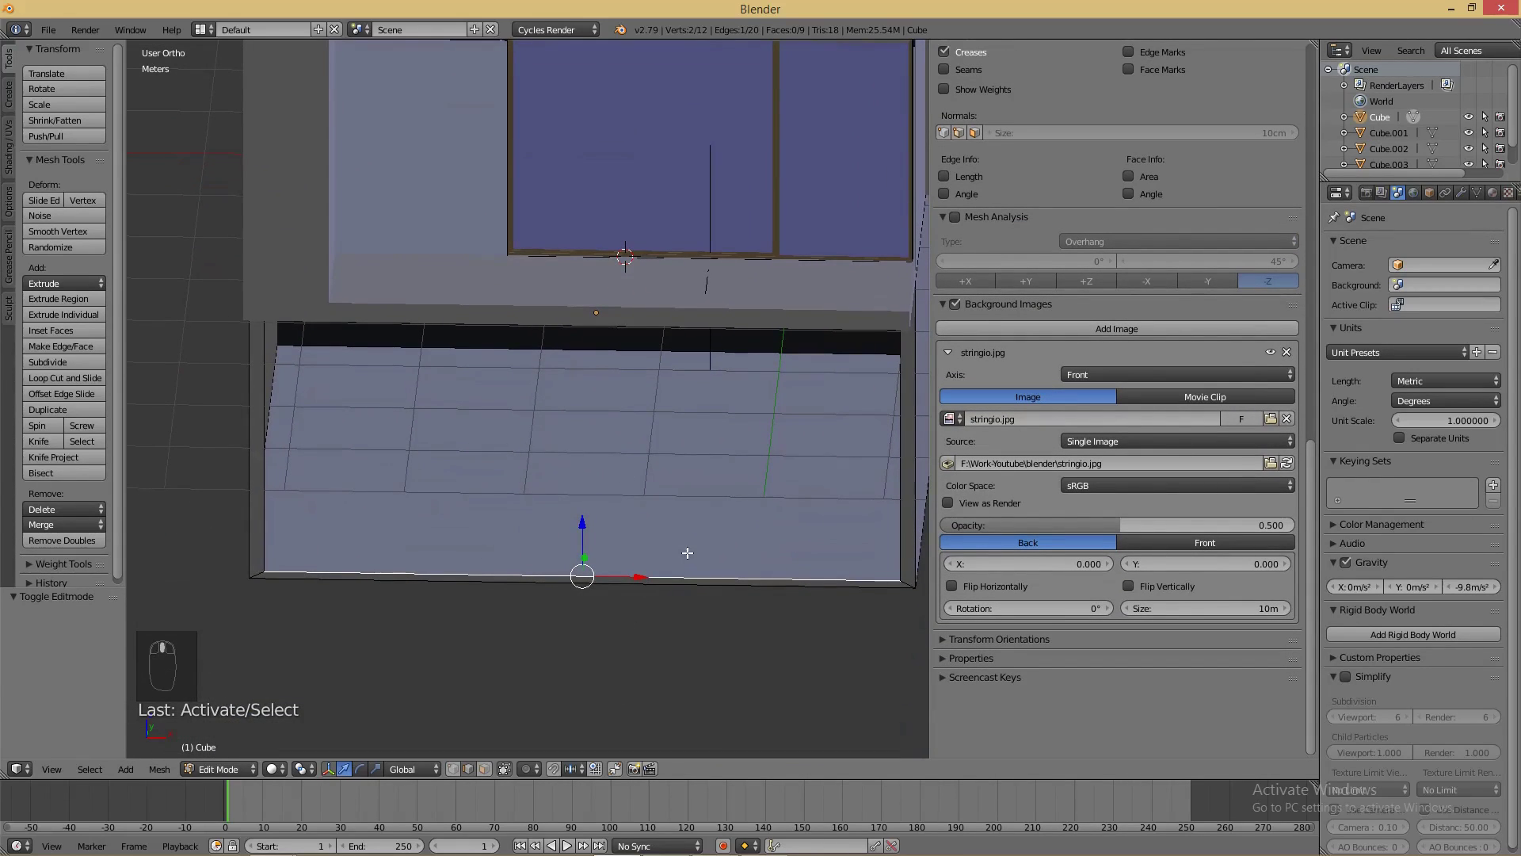
mouse_move(652, 581)
middle_down()
mouse_move(564, 584)
mouse_move(635, 558)
middle_up()
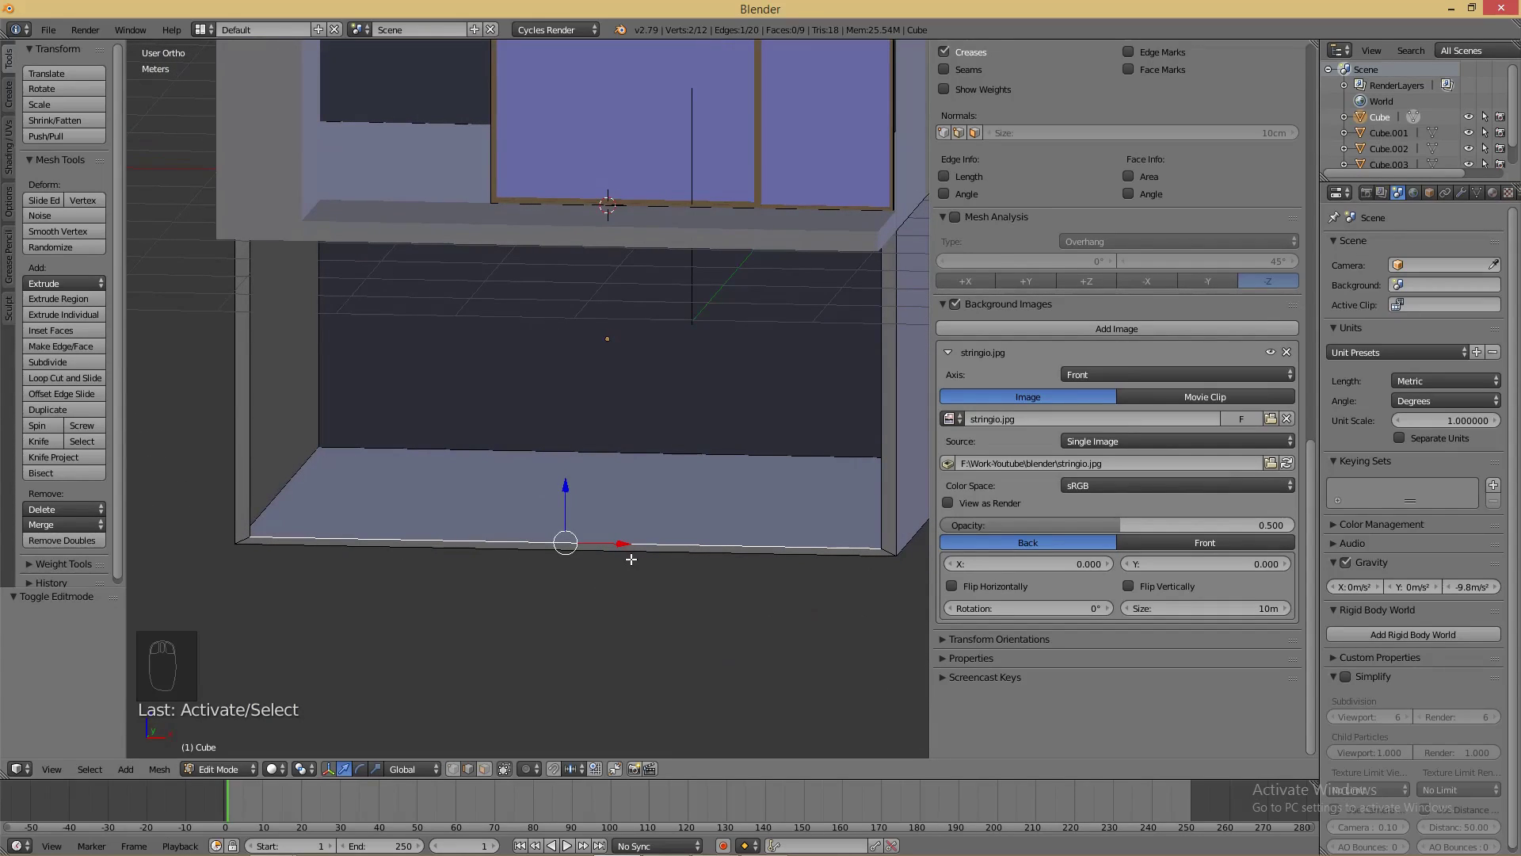
key(shift+s)
click(629, 559)
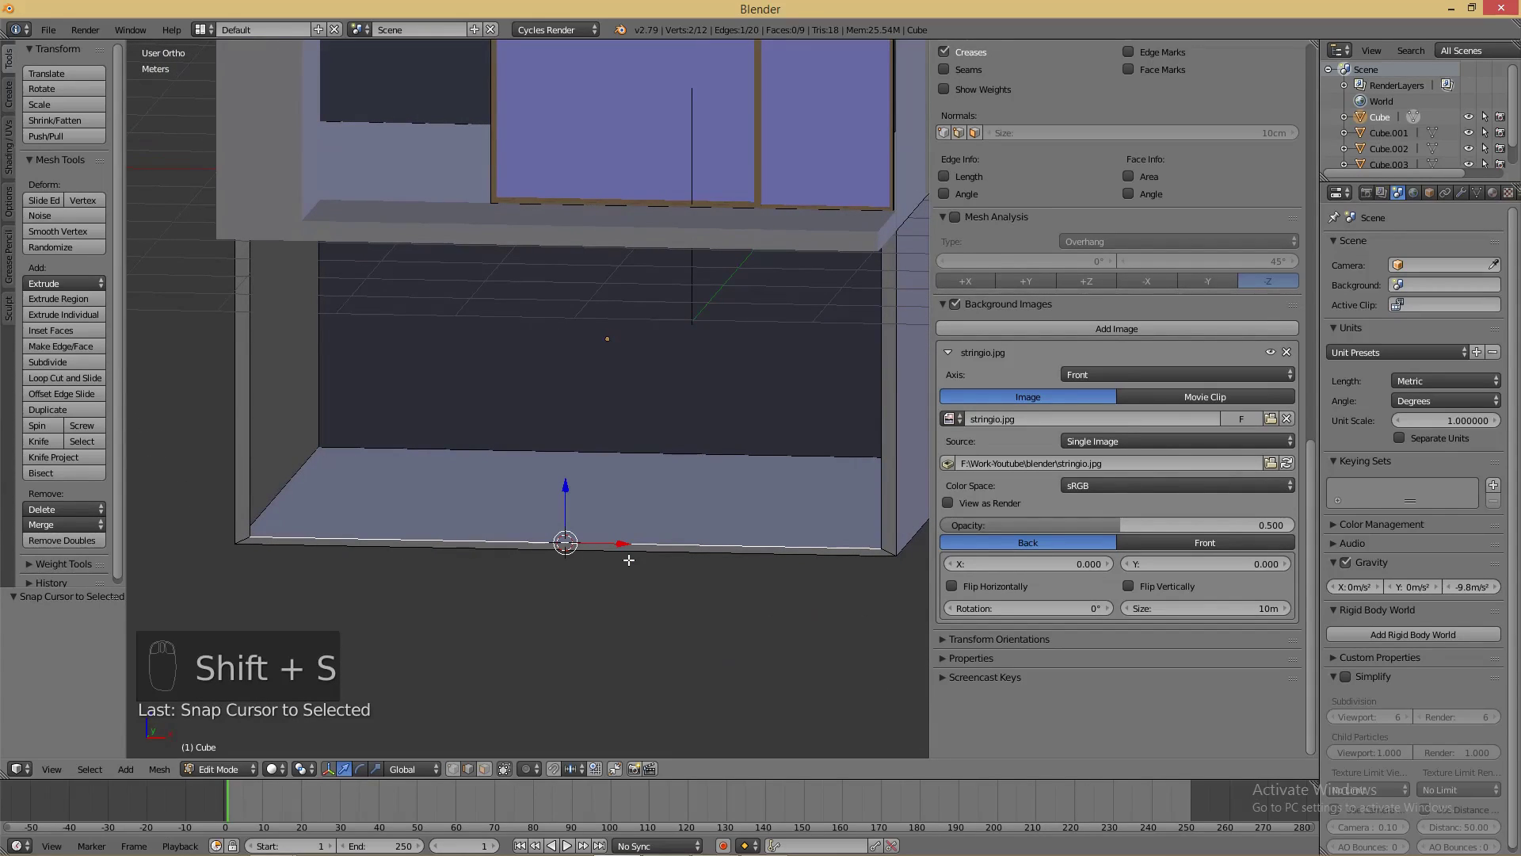
- Add an Archimesh panel window at the 3D cursor in the lower side block's front opening
key(Tab)
key(shift+a)
mouse_move(629, 561)
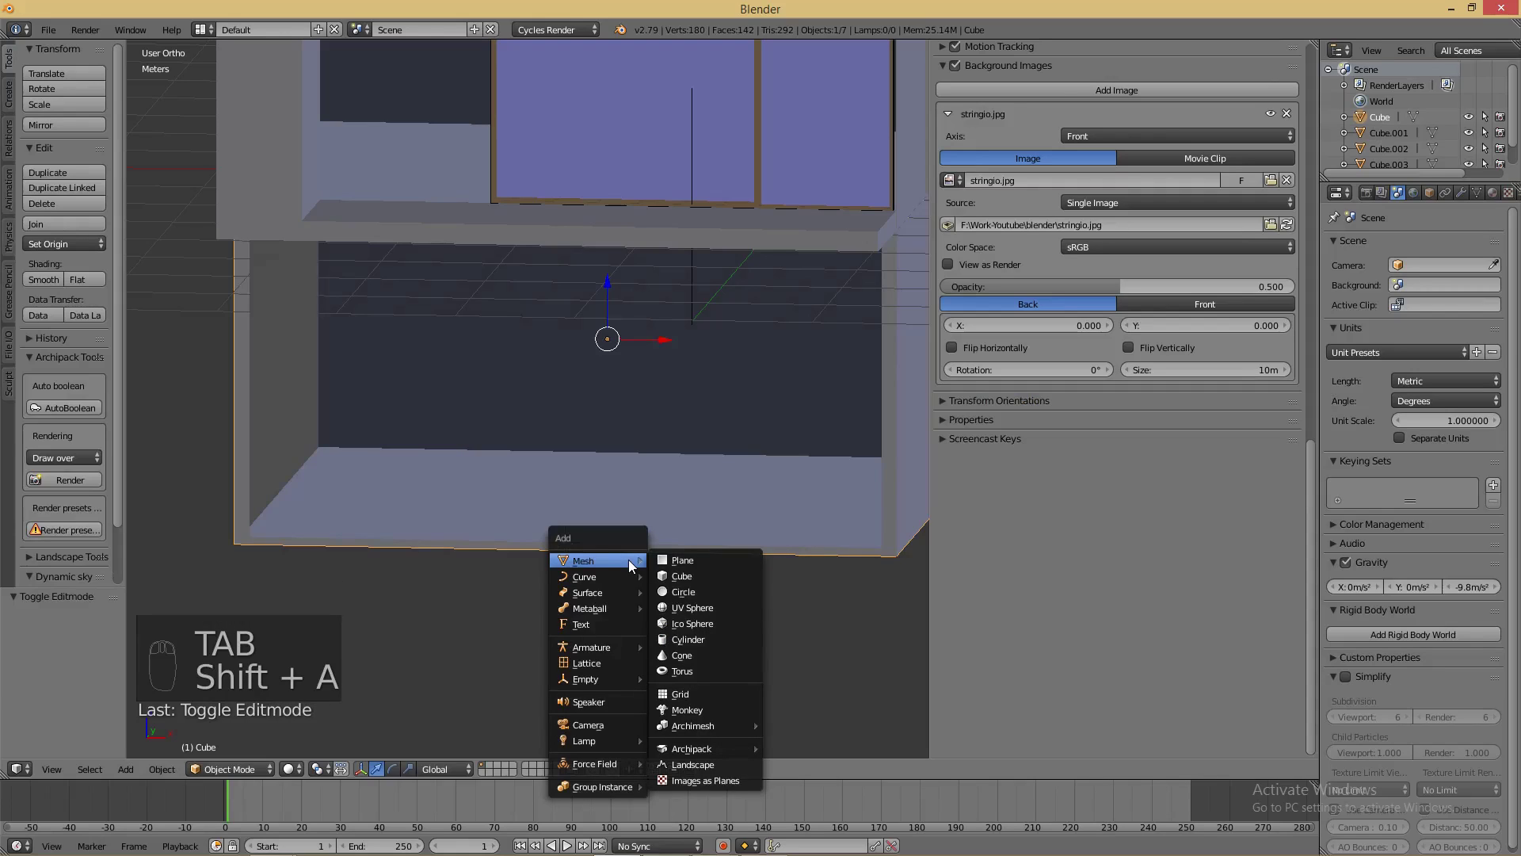
mouse_move(724, 722)
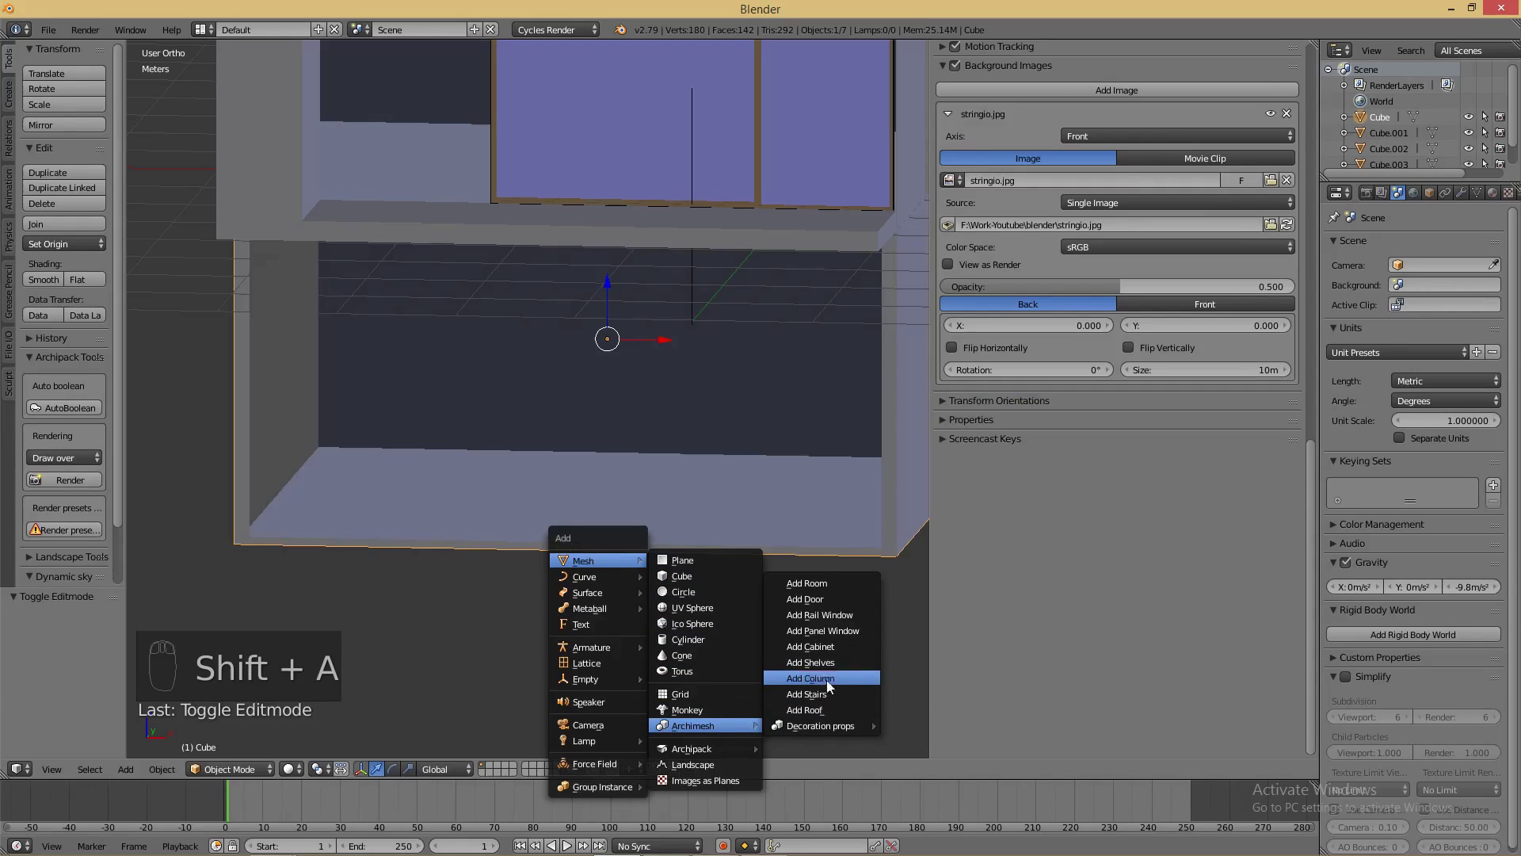
click(834, 630)
key(KP_1)
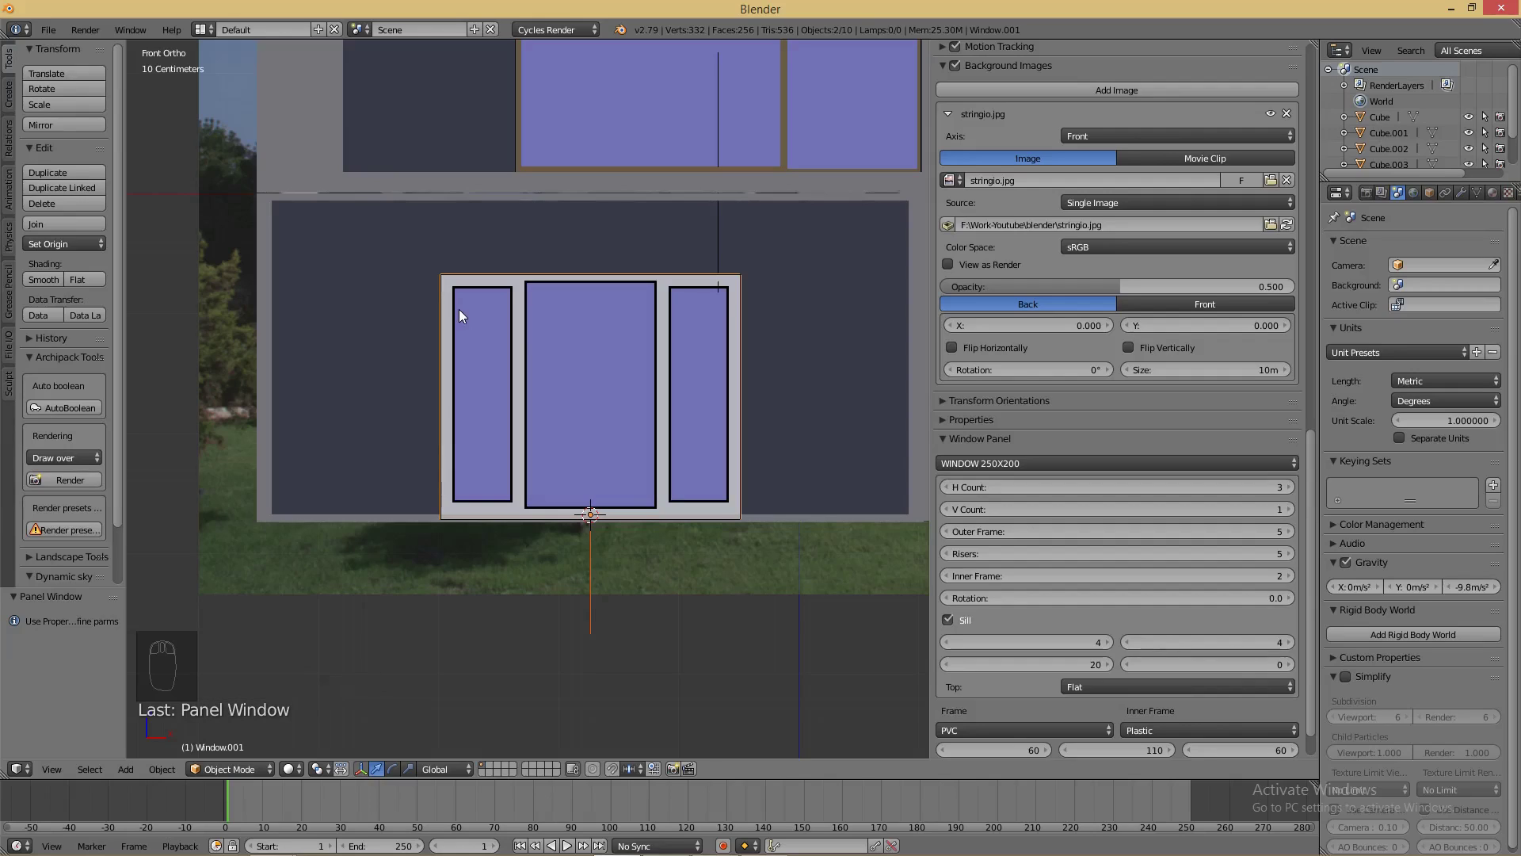
scroll(1136, 707, down, 2)
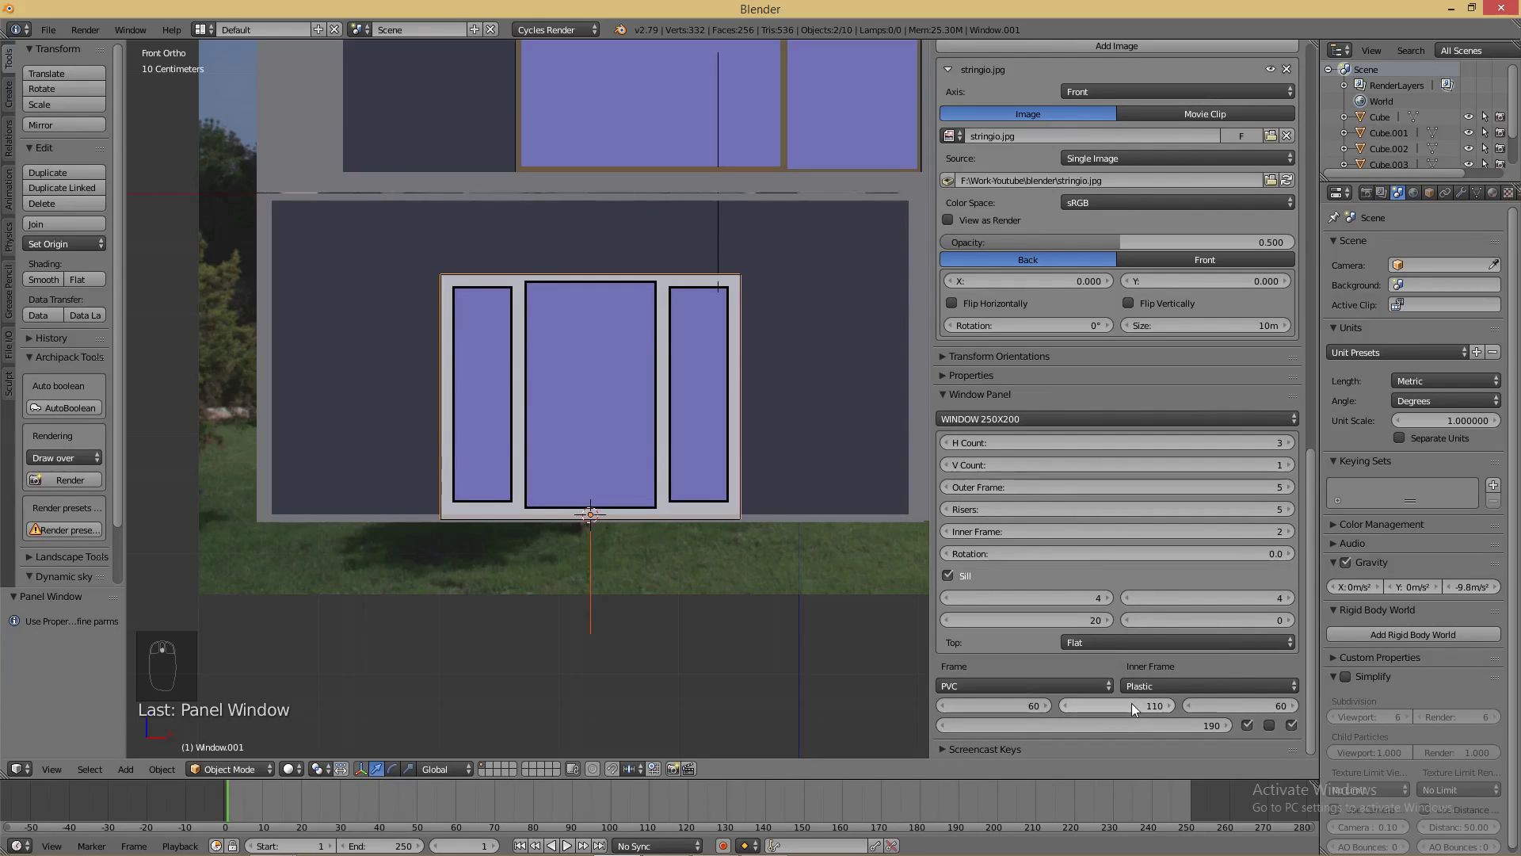
- Set the window's horizontal count to 2, outer frame and risers to 2 and inner frame to 1, and disable the sill
drag(1204, 442, 978, 483)
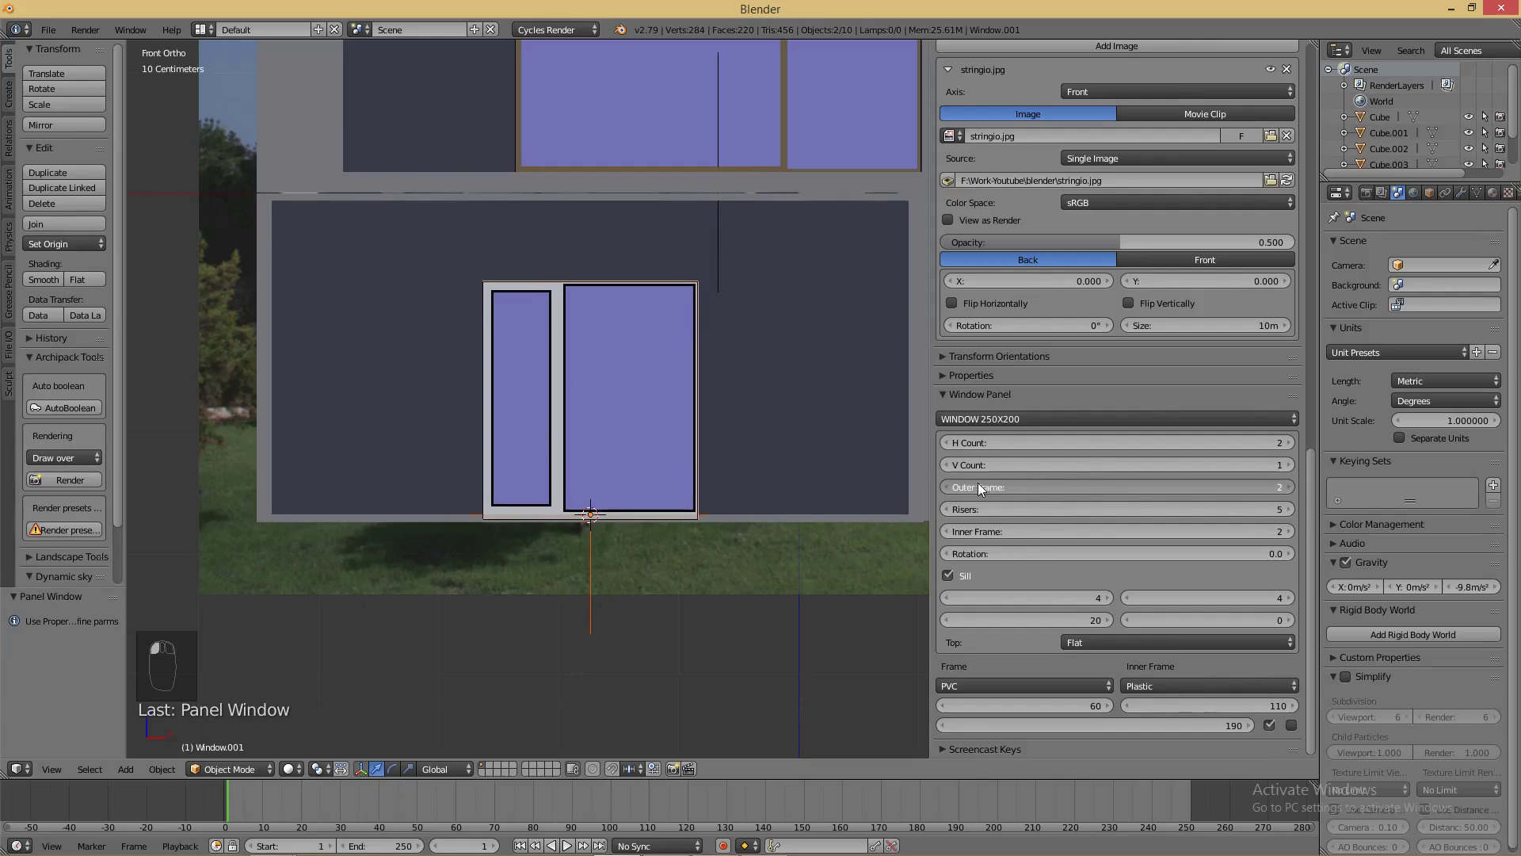
drag(1201, 513, 1168, 508)
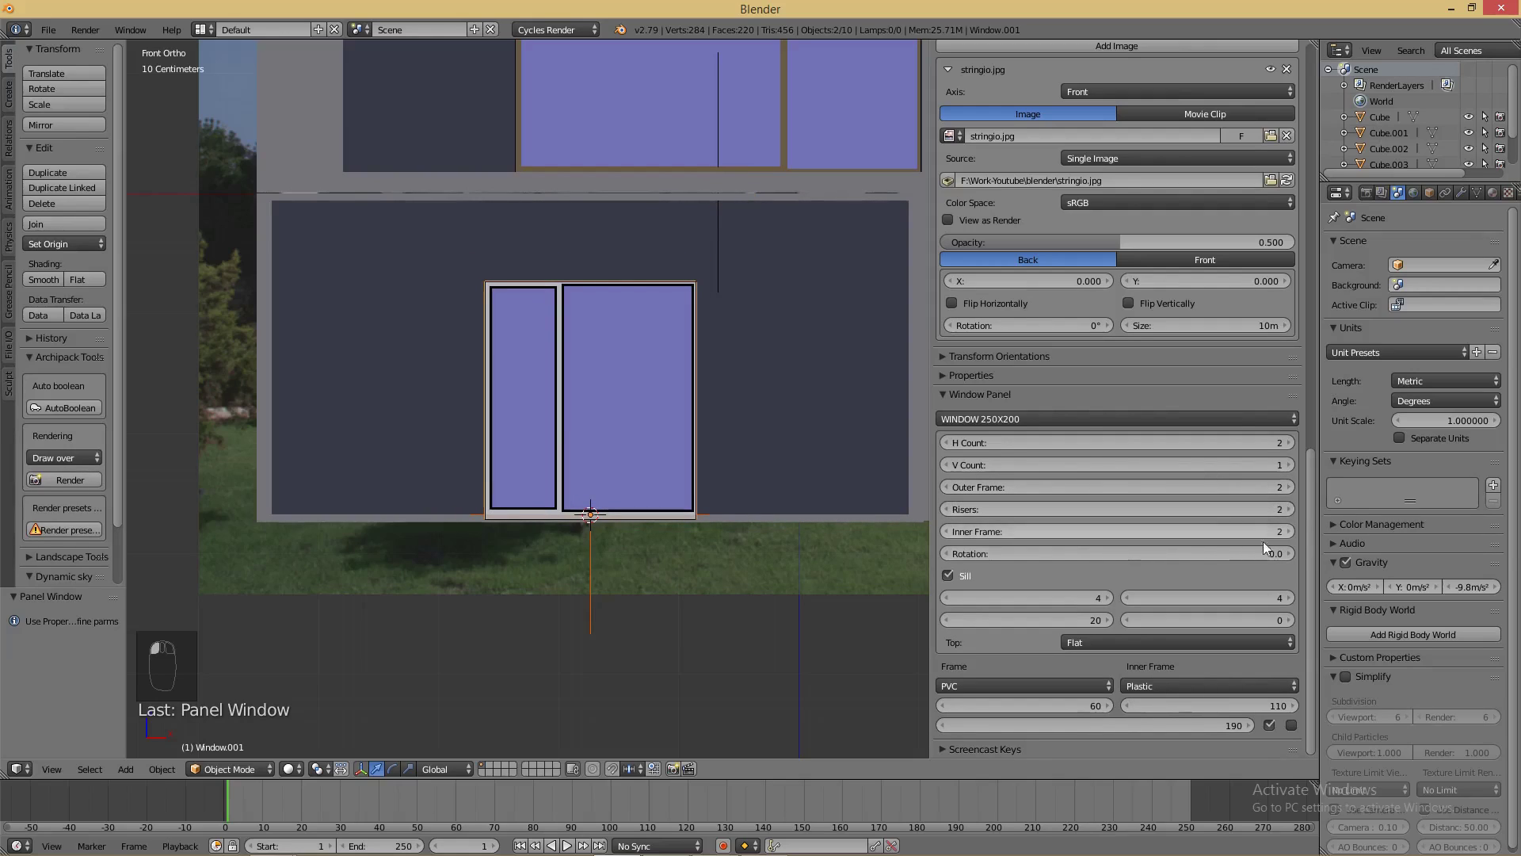
drag(1272, 536, 1205, 535)
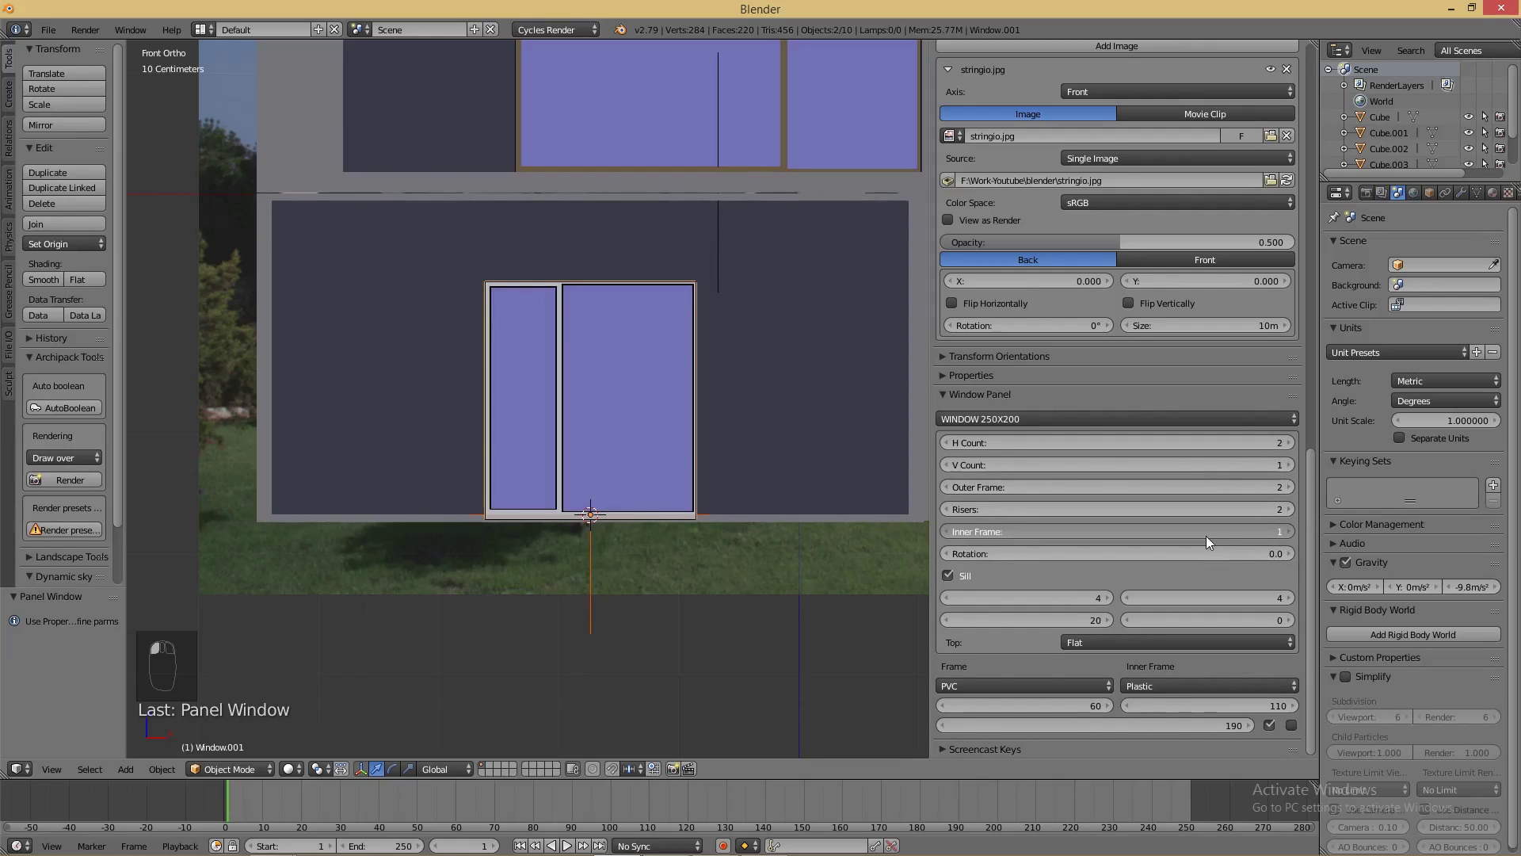
click(965, 577)
- Set both frame materials to WOOD and size the window to panel widths of 291 and 78 and a height of 259
click(1065, 643)
click(1036, 612)
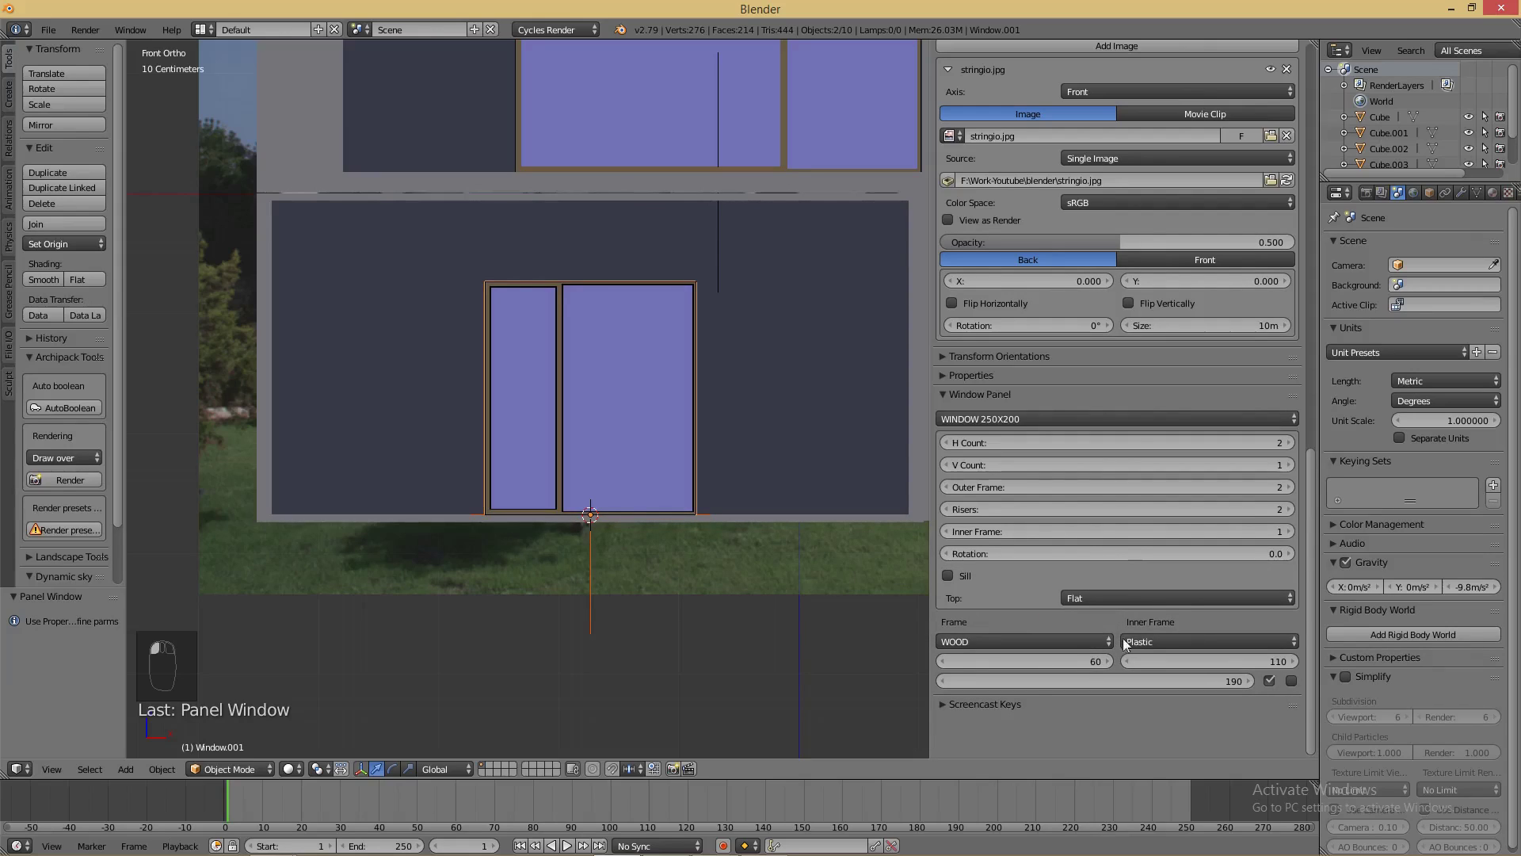
click(1157, 640)
click(1158, 606)
drag(1054, 663, 1103, 659)
mouse_move(1209, 660)
mouse_down()
mouse_move(1276, 658)
mouse_move(1178, 664)
mouse_up()
drag(1039, 663, 1127, 672)
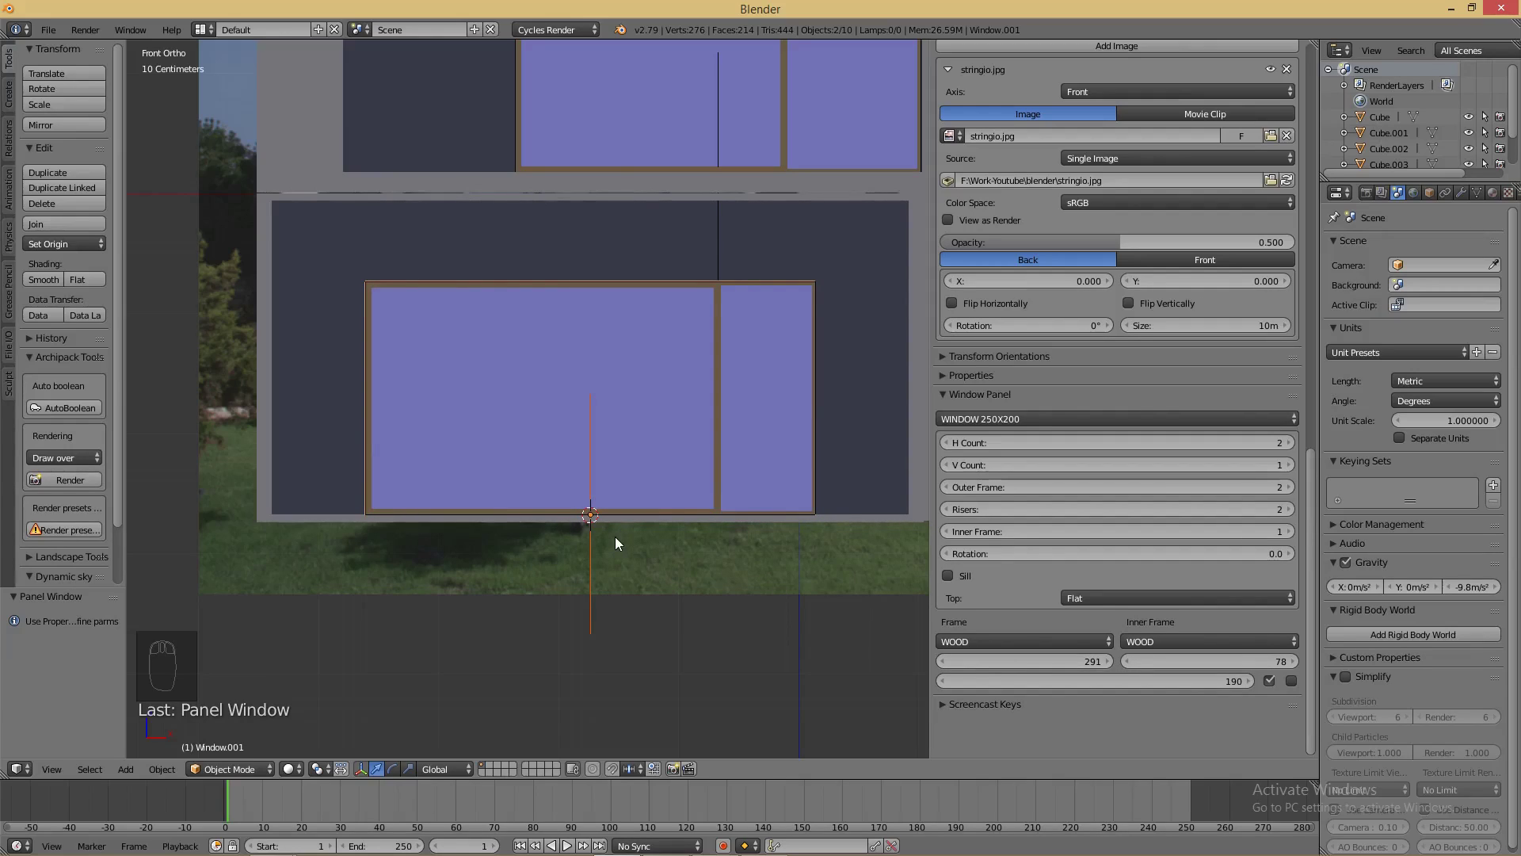
drag(1103, 679, 1158, 680)
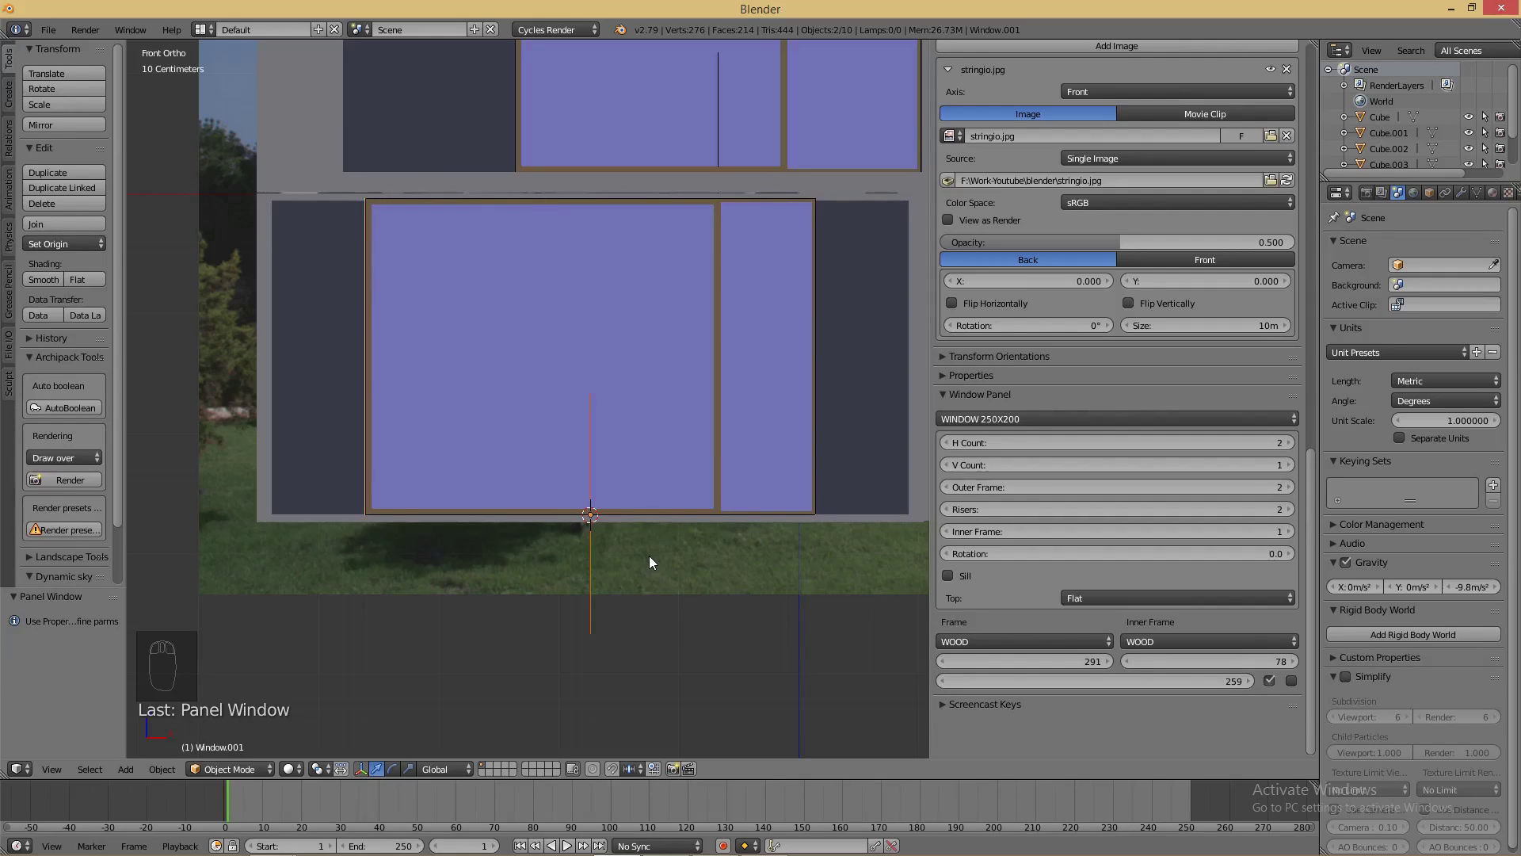
- Move the window 77.9 cm along X against the opening's side wall
key(g)
key(x)
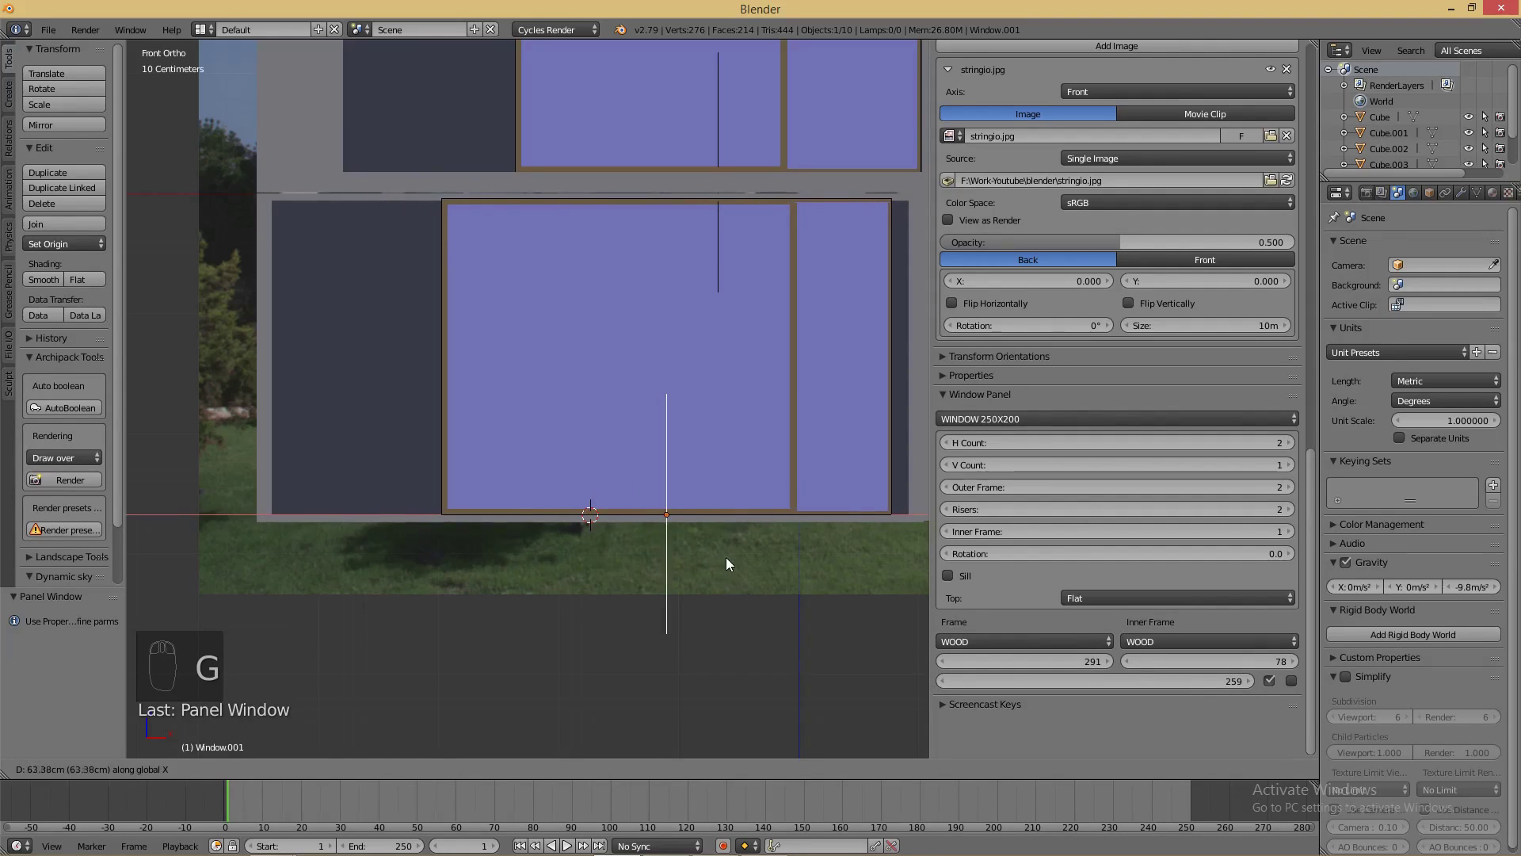
click(743, 554)
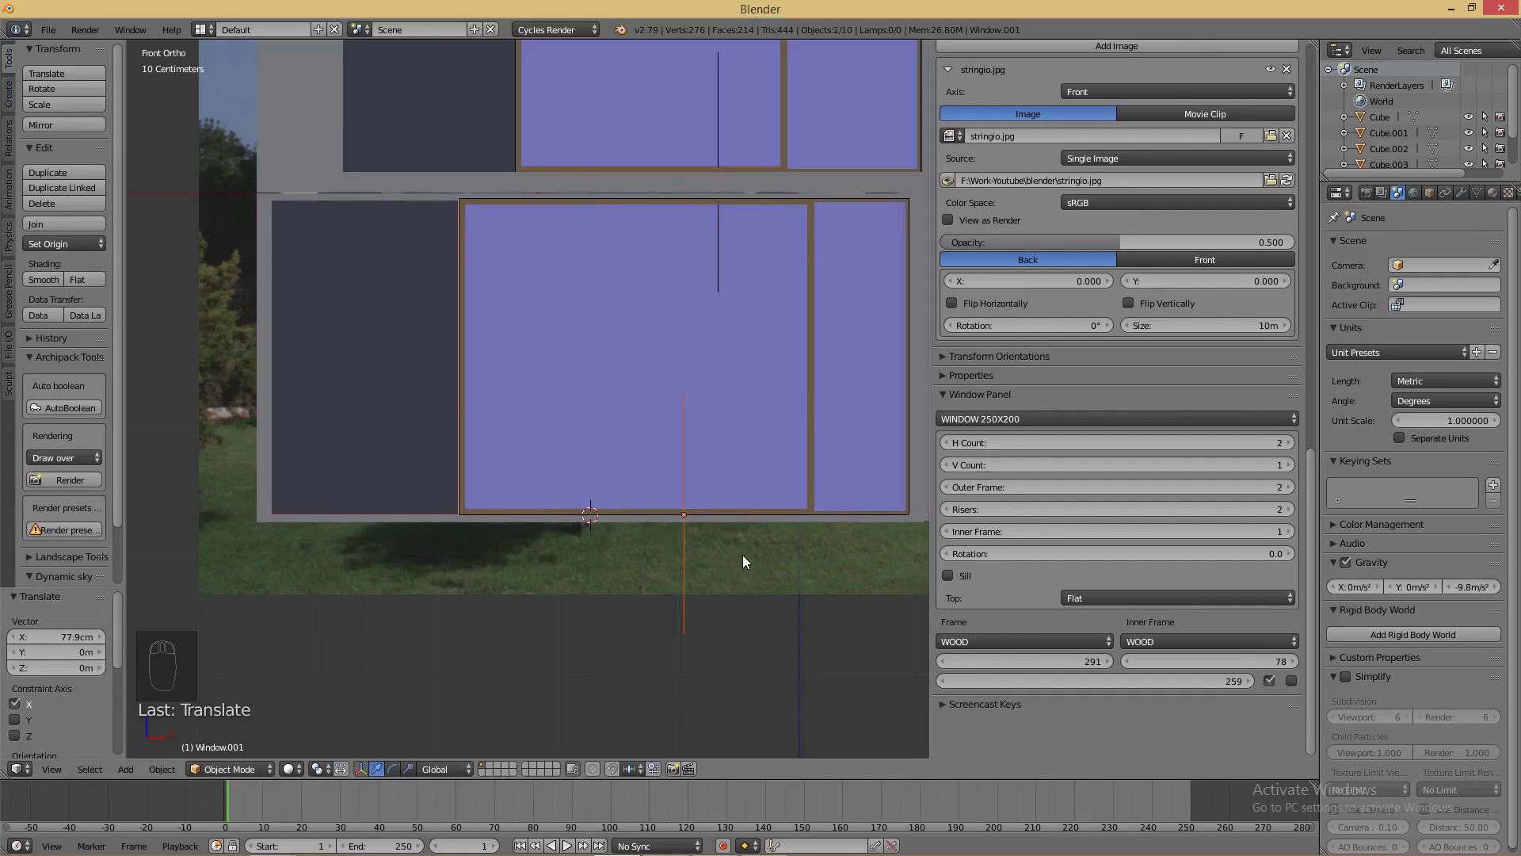
- Examine the two fitted side windows and the main block's front openings from an oblique view
scroll(701, 556, down, 2)
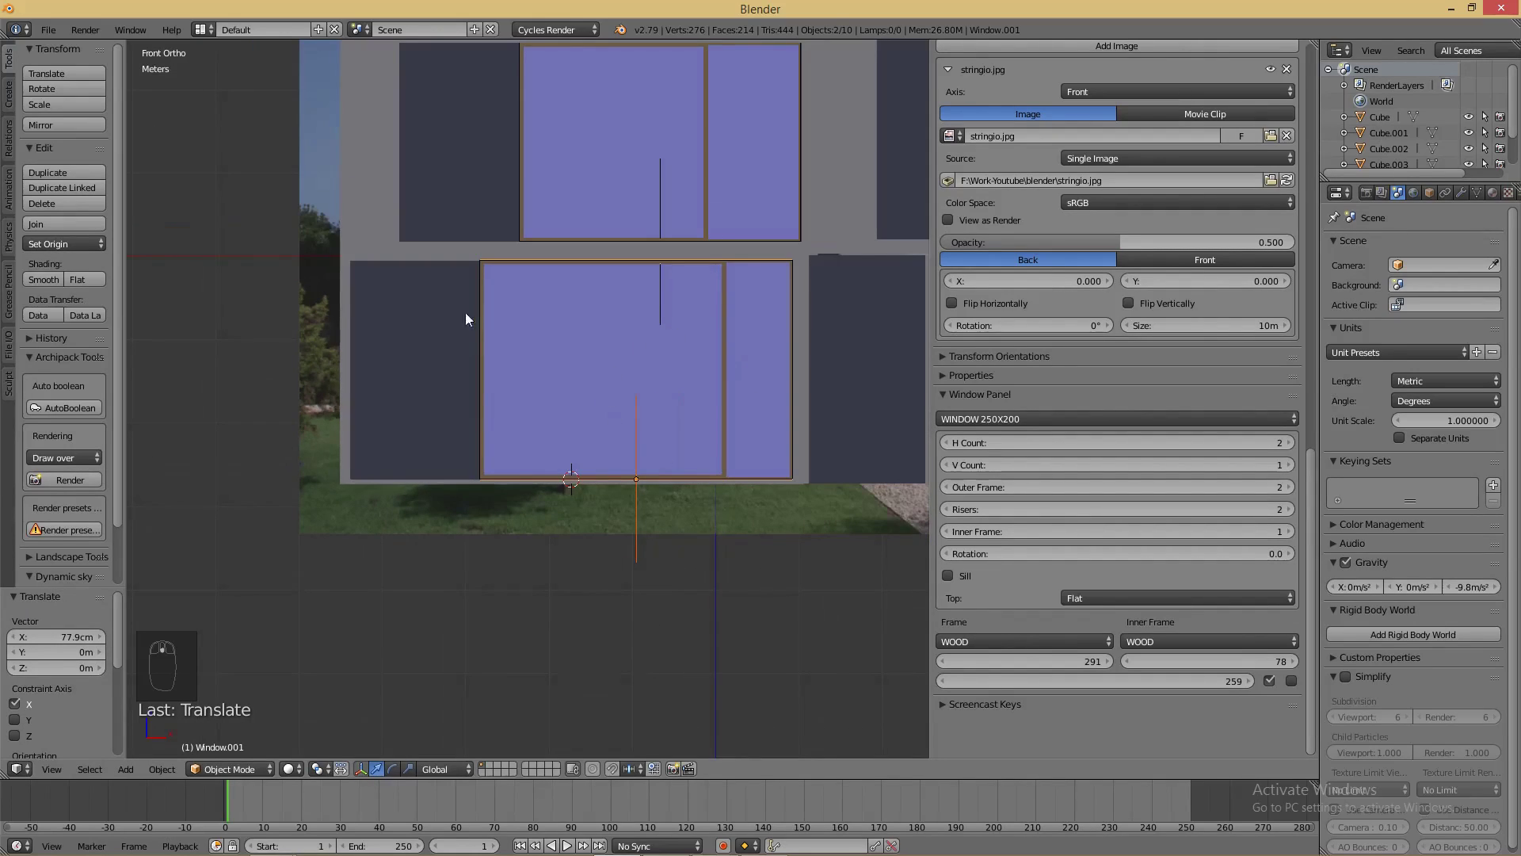
scroll(792, 408, down, 3)
mouse_move(825, 407)
middle_down()
mouse_move(774, 437)
mouse_move(777, 465)
mouse_move(703, 482)
mouse_move(800, 466)
mouse_move(835, 418)
middle_up()
right_click(784, 234)
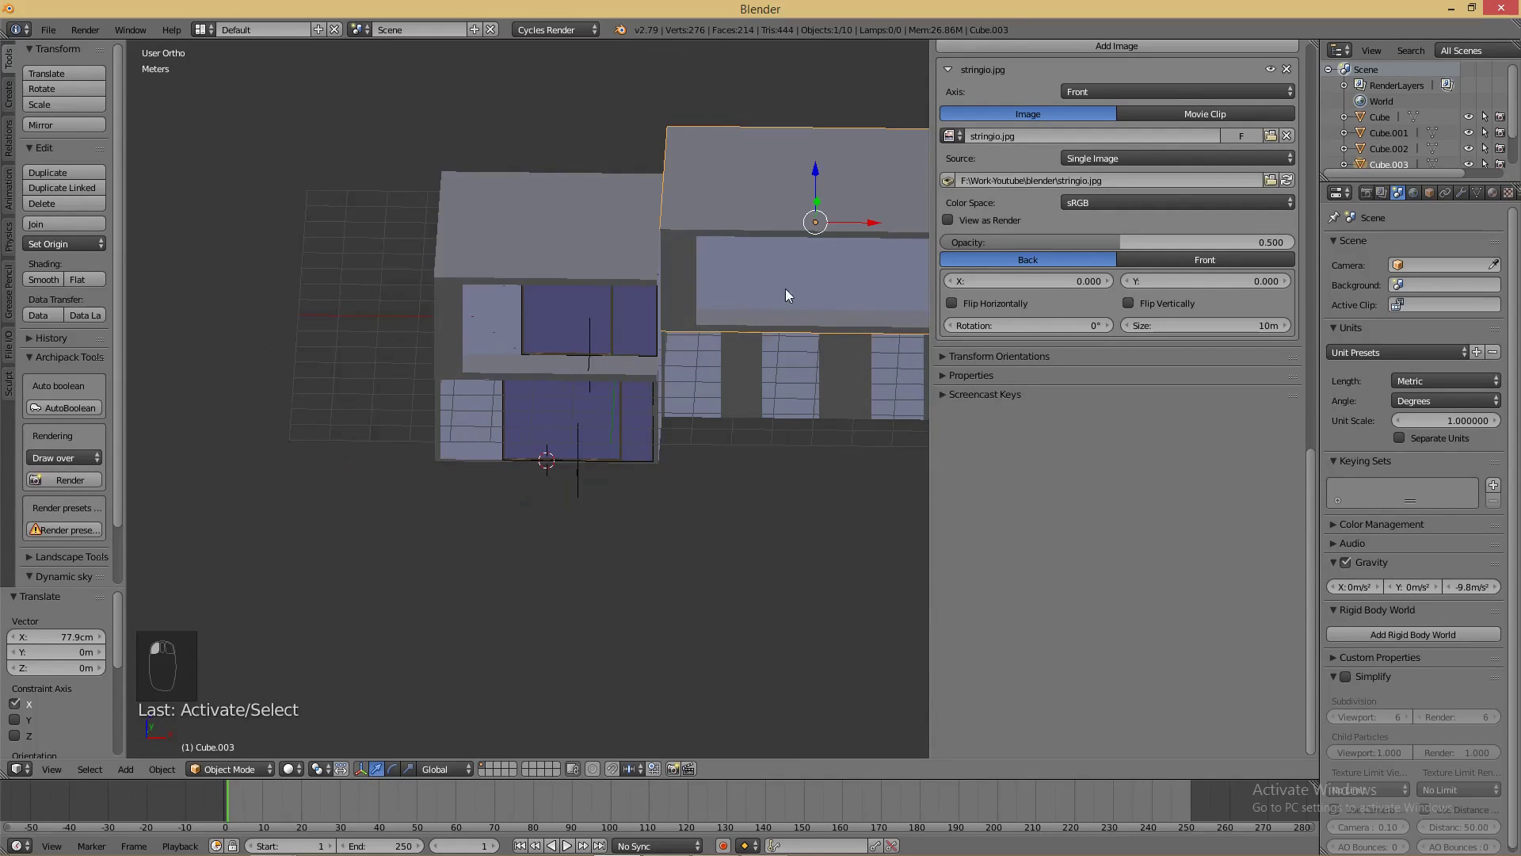
scroll(809, 425, down, 2)
mouse_move(821, 410)
middle_down()
mouse_move(815, 369)
mouse_move(834, 393)
middle_up()
scroll(824, 380, up, 3)
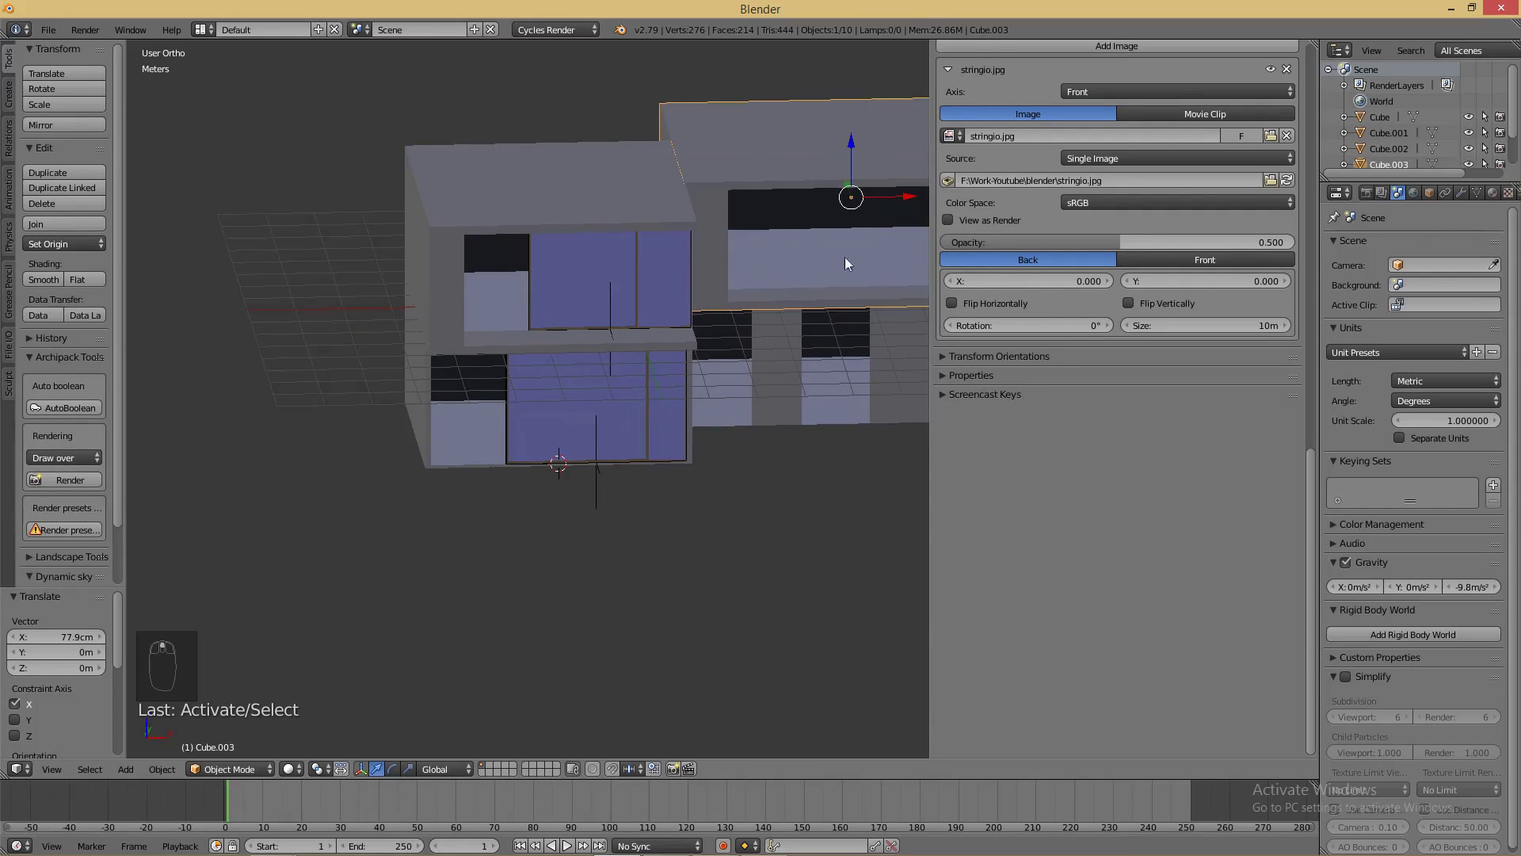
shift+middle_drag(845, 450, 597, 440)
- Select the lower main block and snap the 3D cursor to the bottom edge of its outermost front opening
right_click(648, 363)
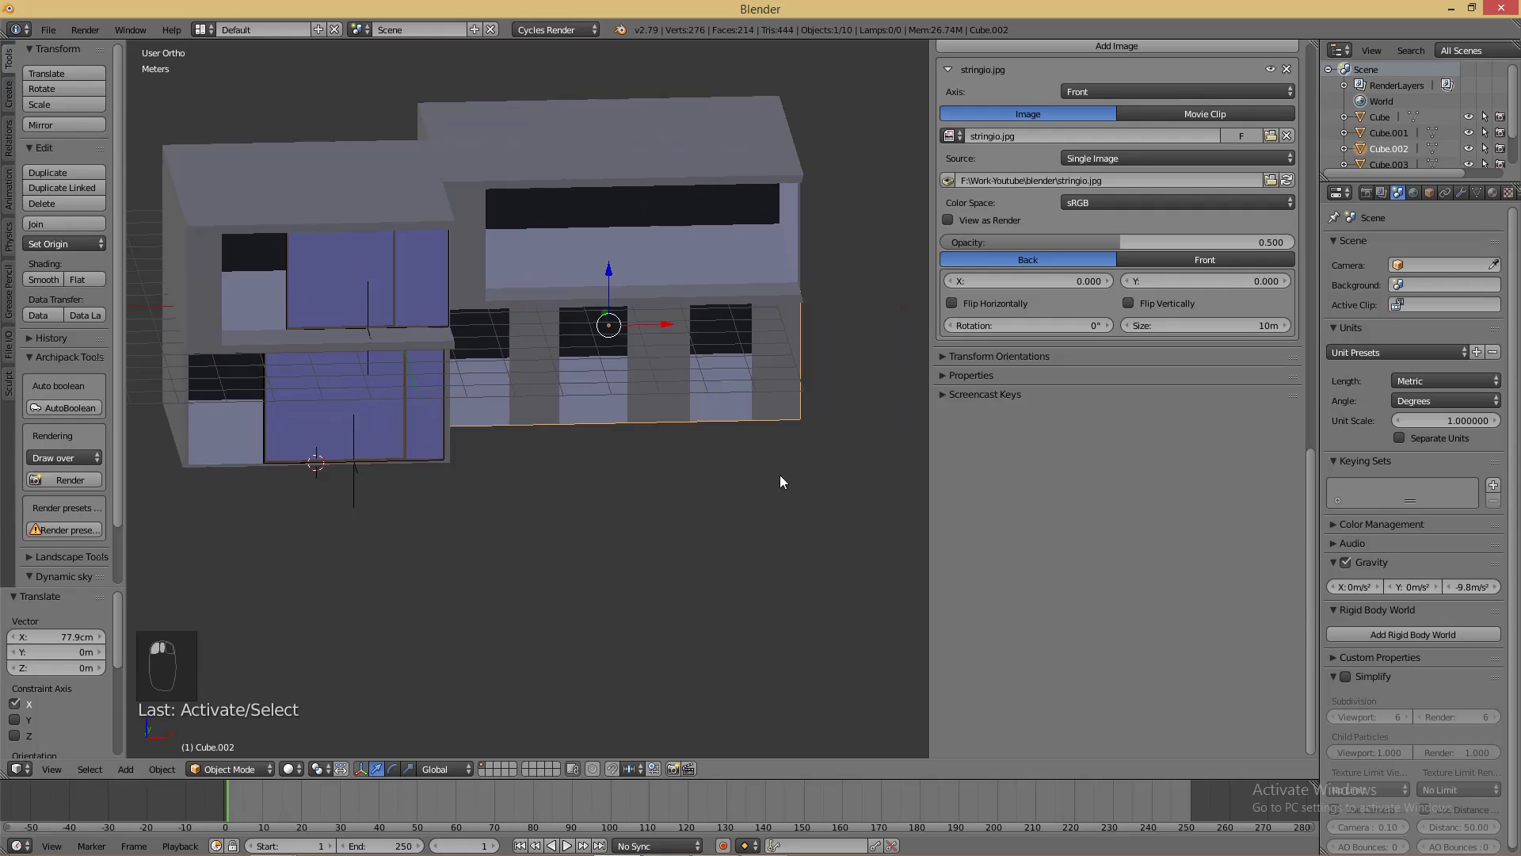
key(KP_1)
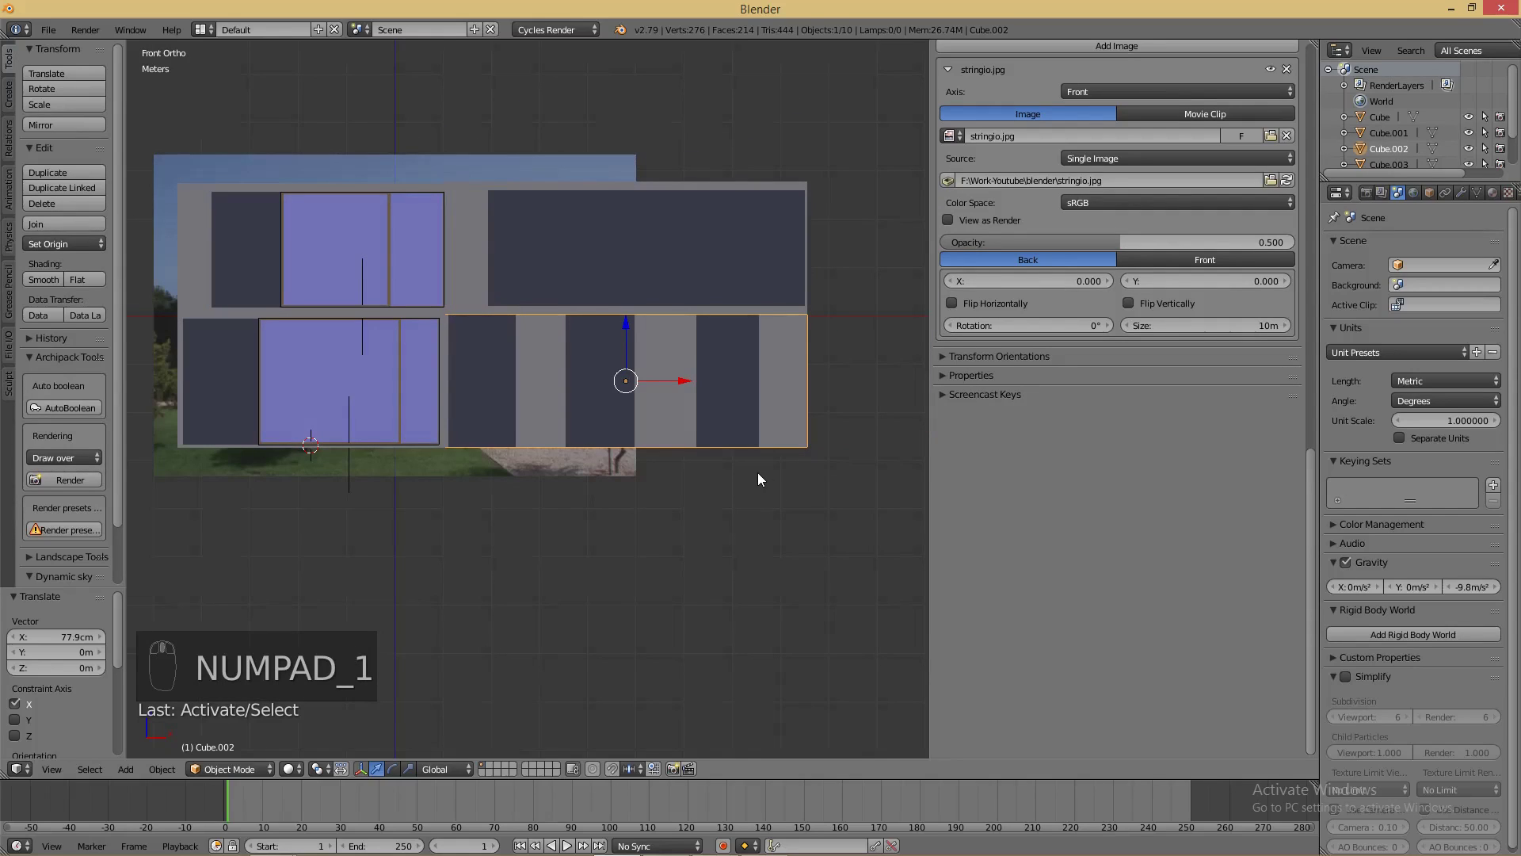
key(Tab)
right_click(741, 447)
middle_drag(749, 459, 783, 543)
key(shift+s)
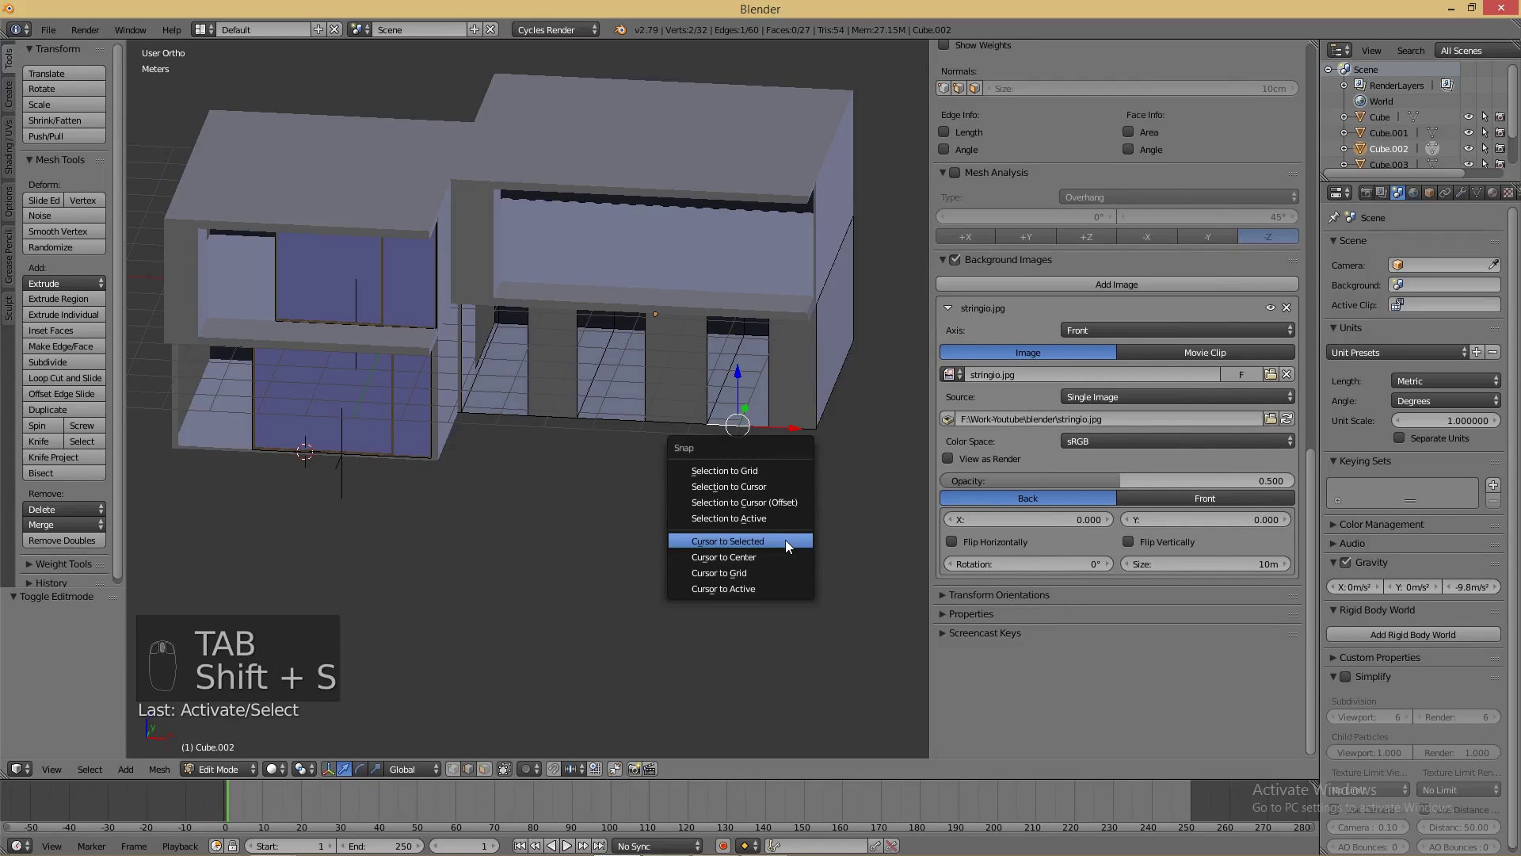
click(786, 539)
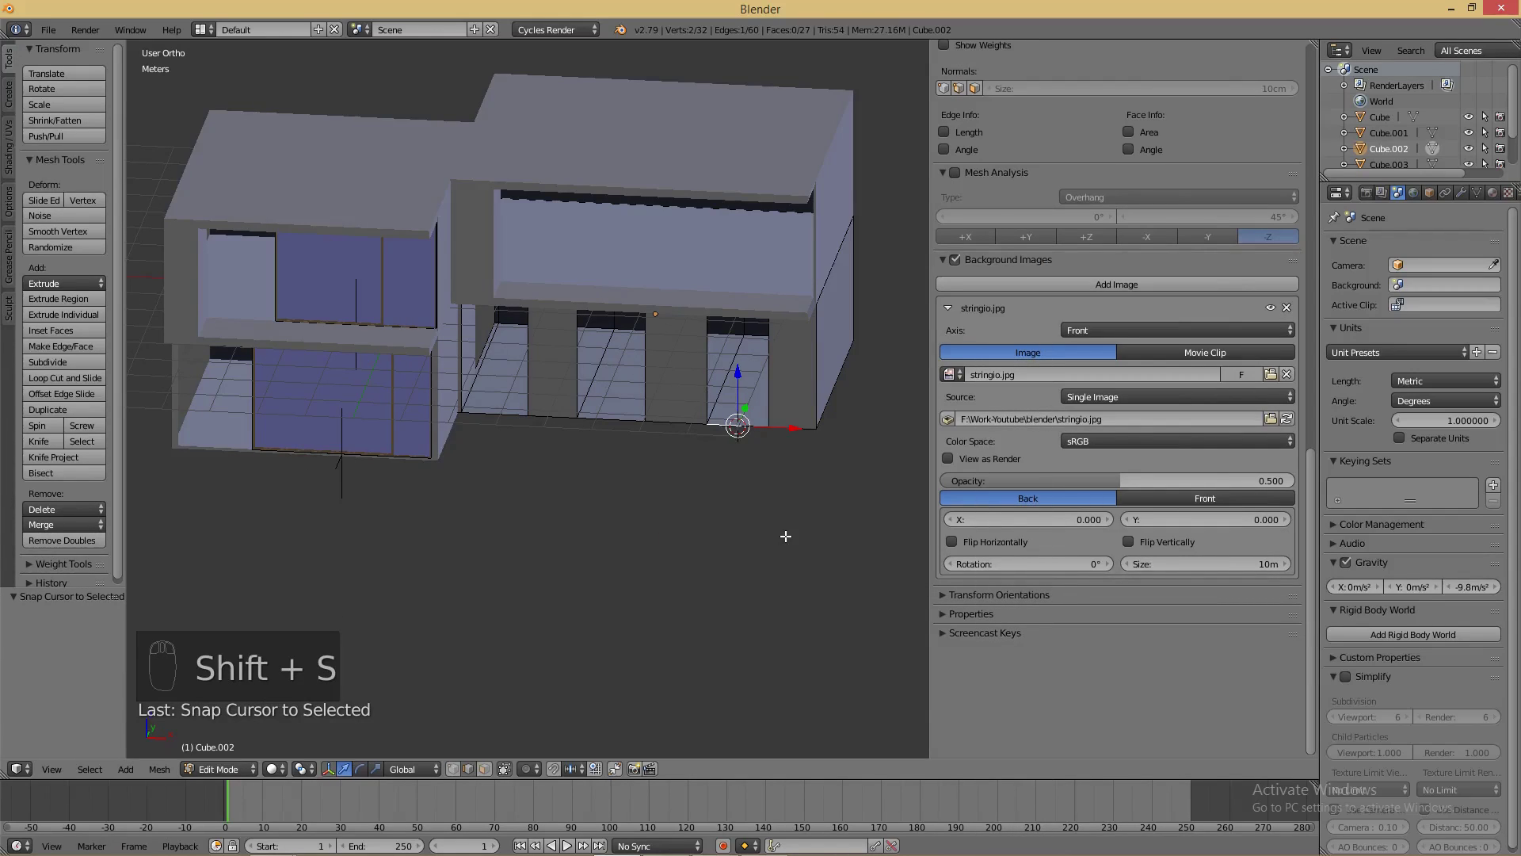
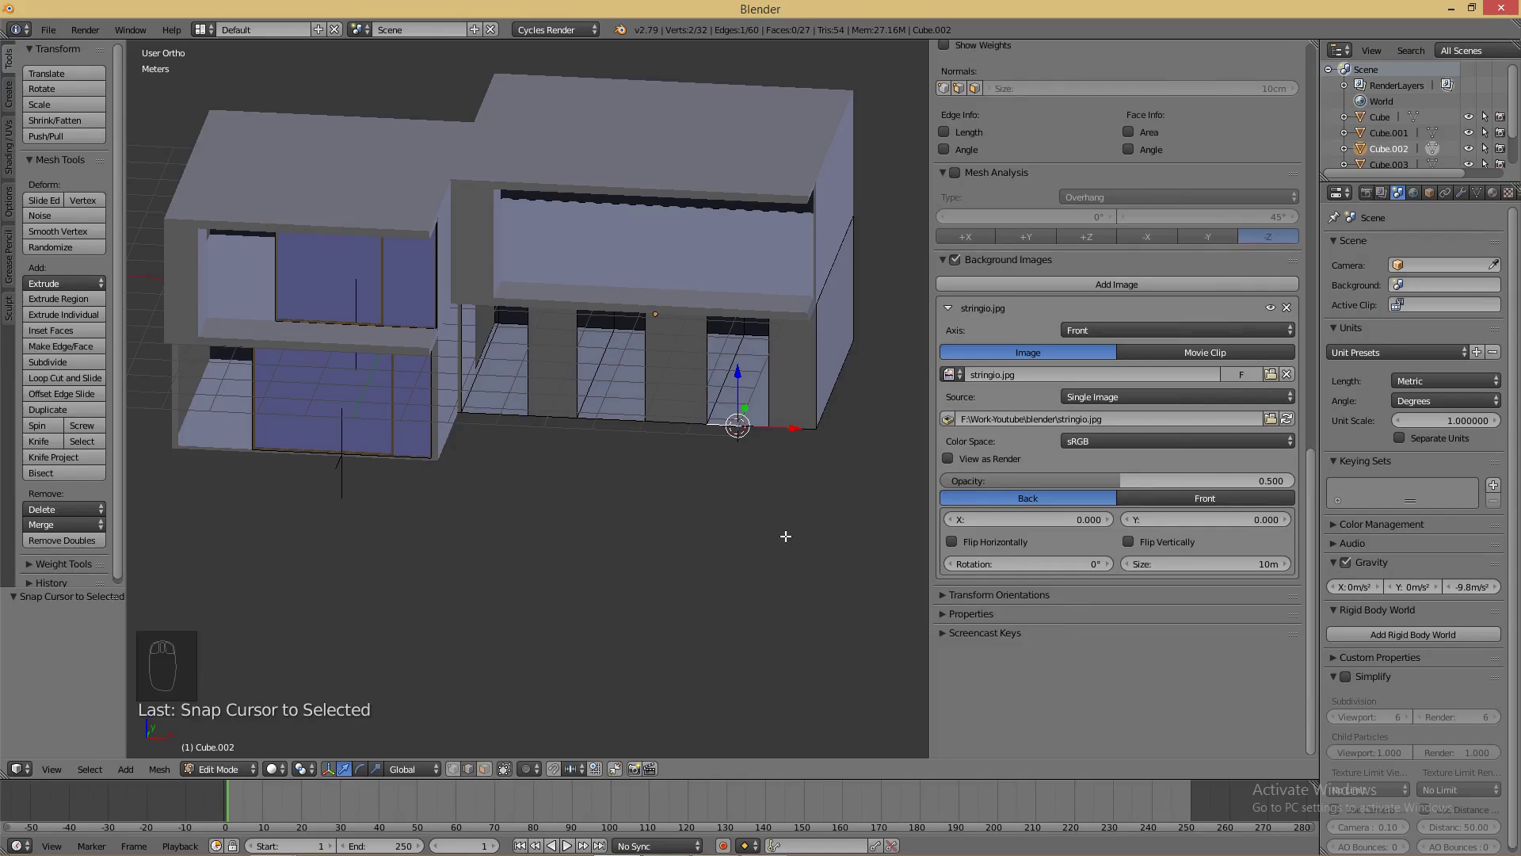
- Add an Archimesh panel window at the 3D cursor in the lower main block's outermost opening
key(Tab)
key(shift+a)
mouse_move(786, 536)
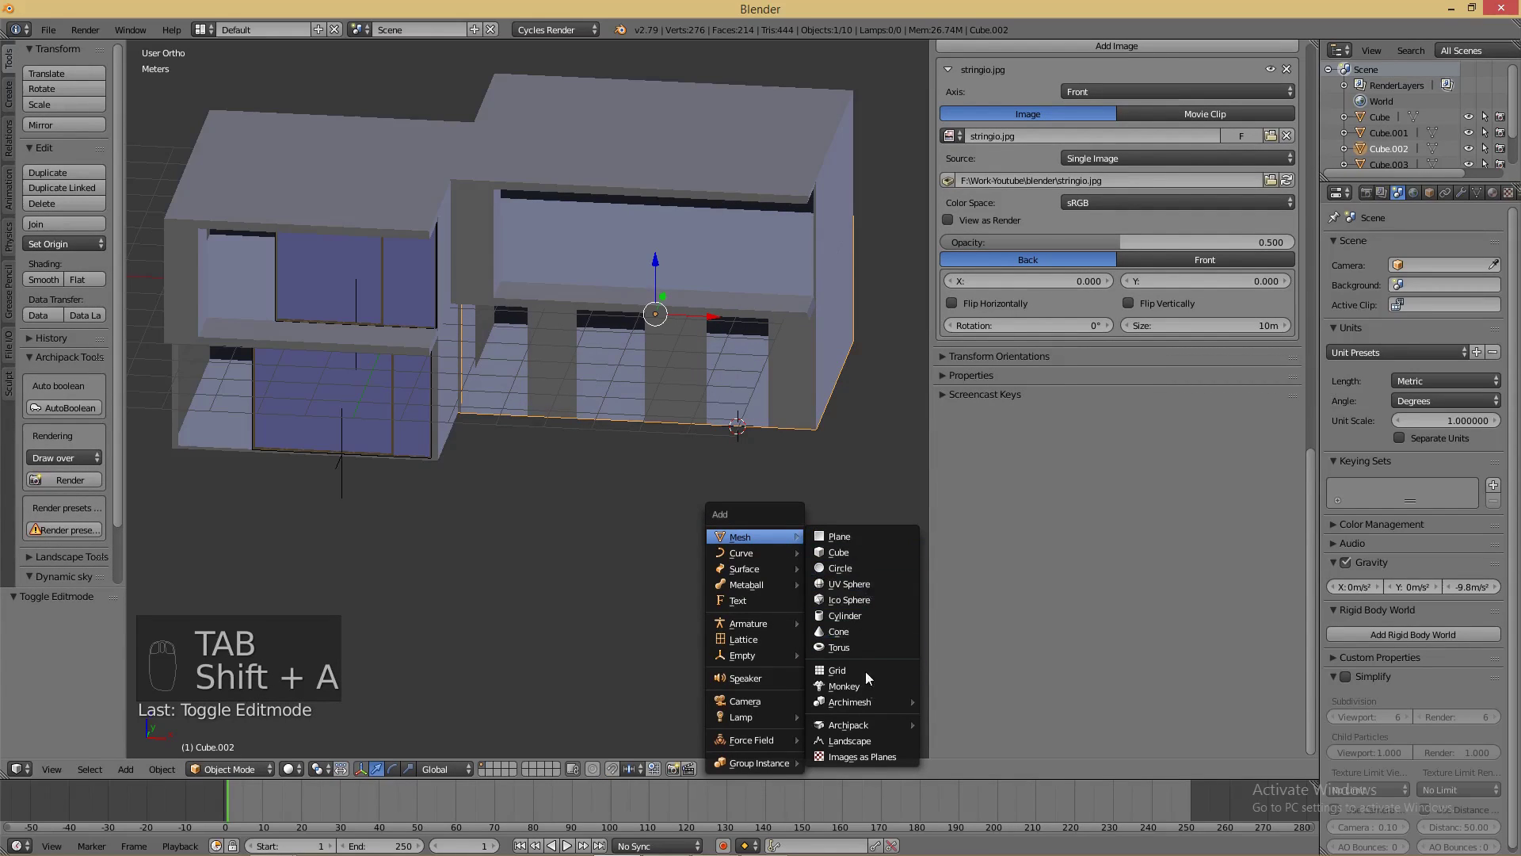
mouse_move(864, 702)
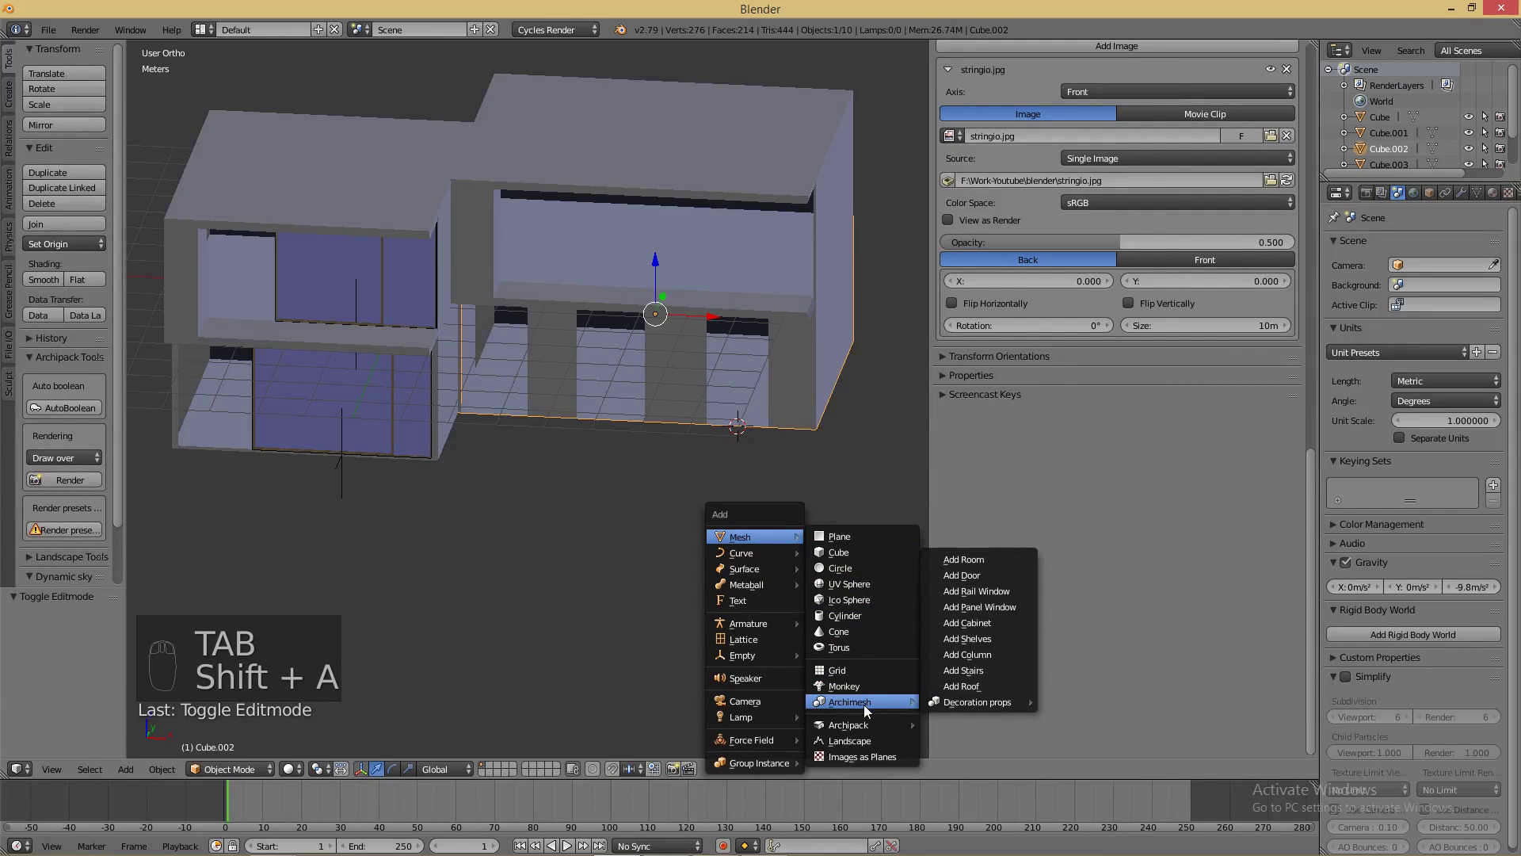
click(995, 607)
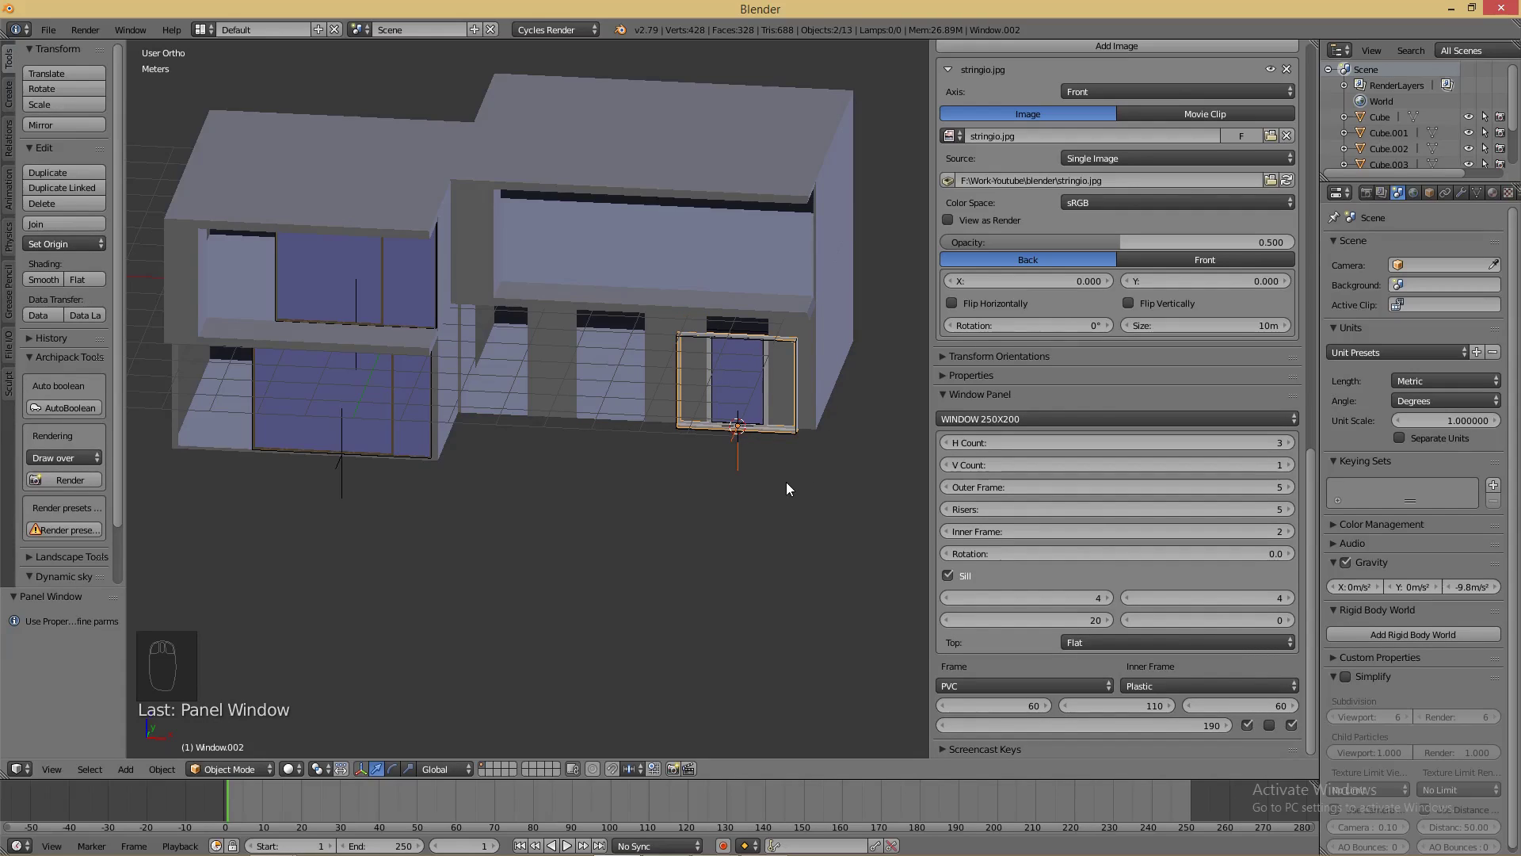
key(KP_1)
scroll(787, 482, up, 2)
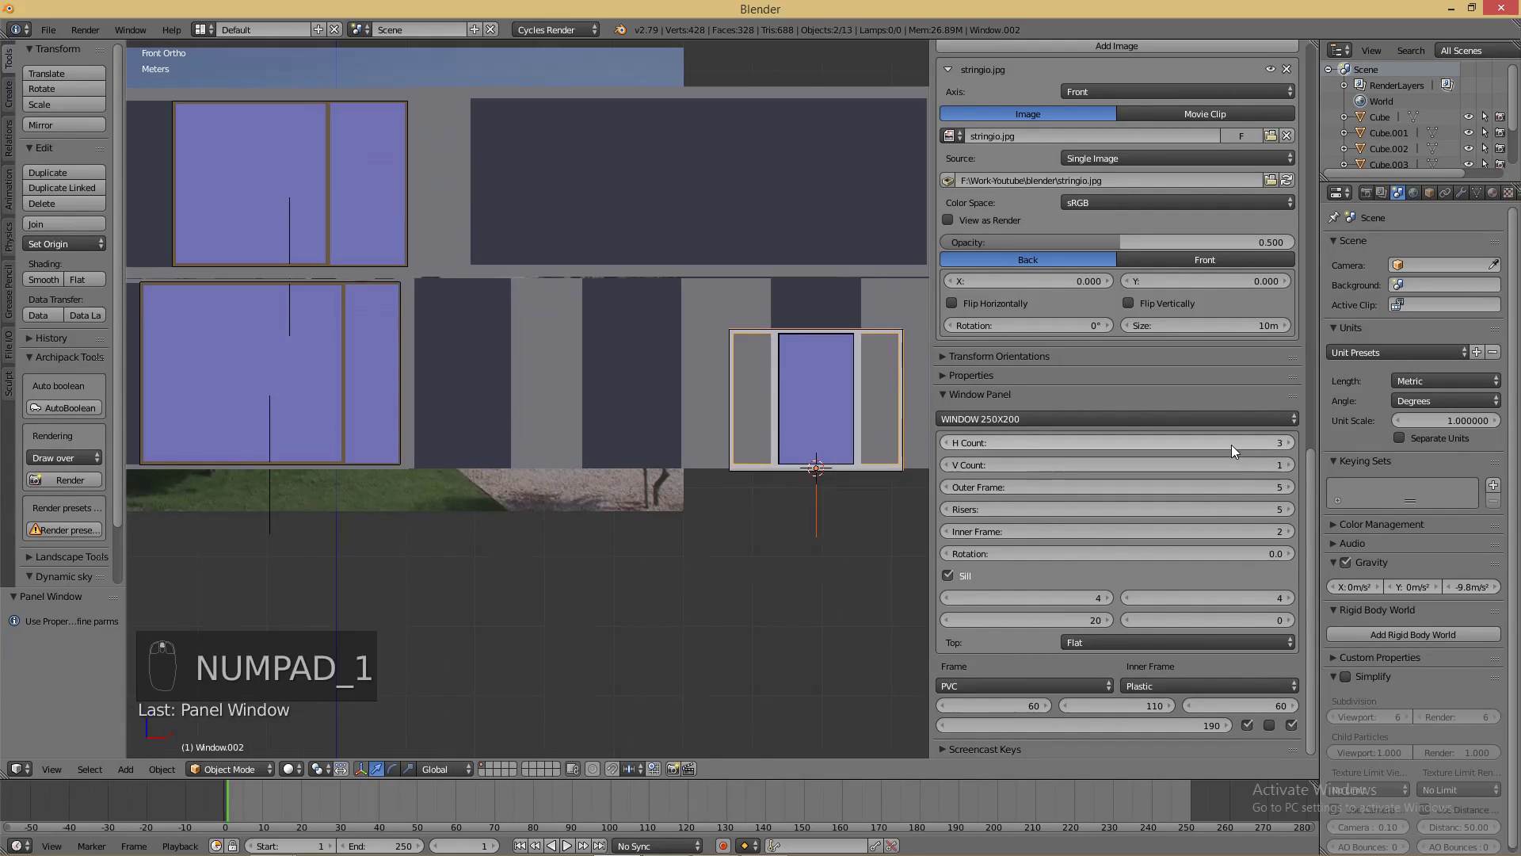
- Set the new window's horizontal count to 1, outer frame and risers to 2 and inner frame to 1, and disable the sill
drag(1232, 444, 1138, 445)
drag(1225, 483, 1141, 485)
drag(1228, 511, 1141, 511)
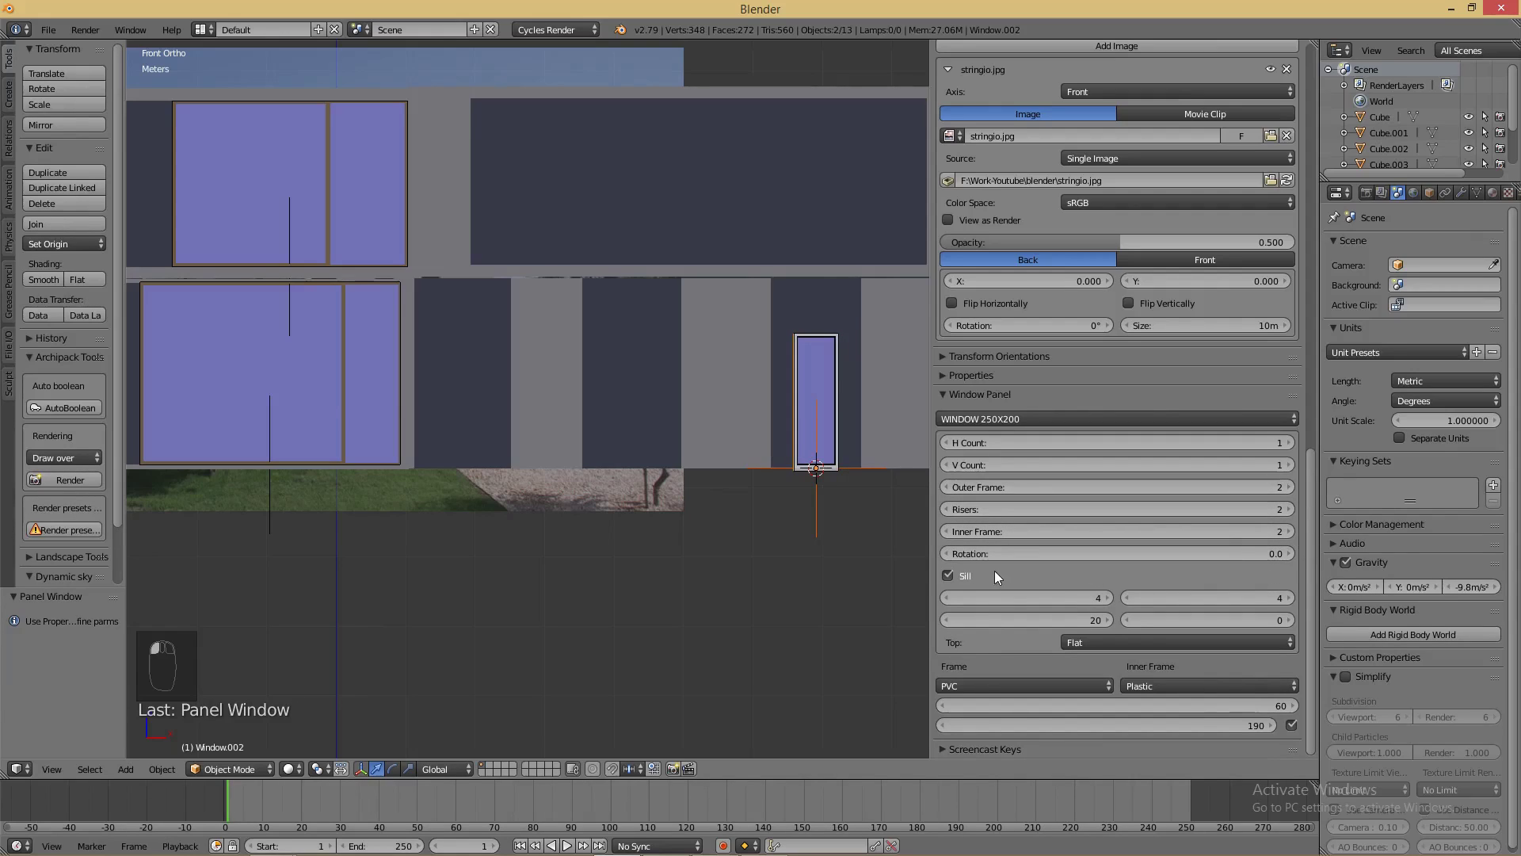
drag(1044, 534, 1008, 534)
click(948, 574)
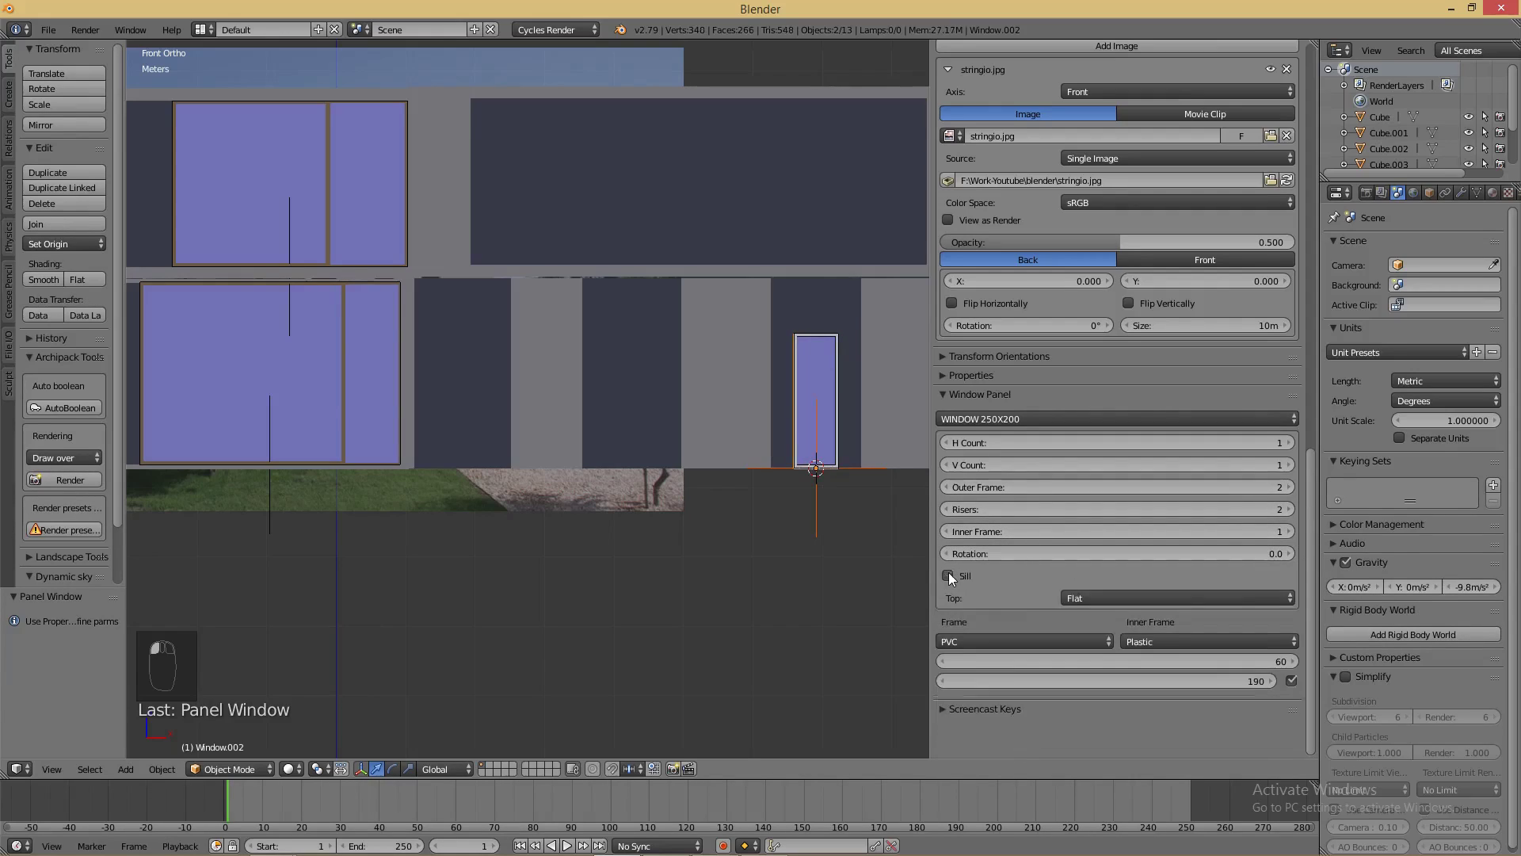
- Set both frame materials to WOOD and size the narrow window to a width of 123 and a height of 270
click(1086, 644)
click(1069, 606)
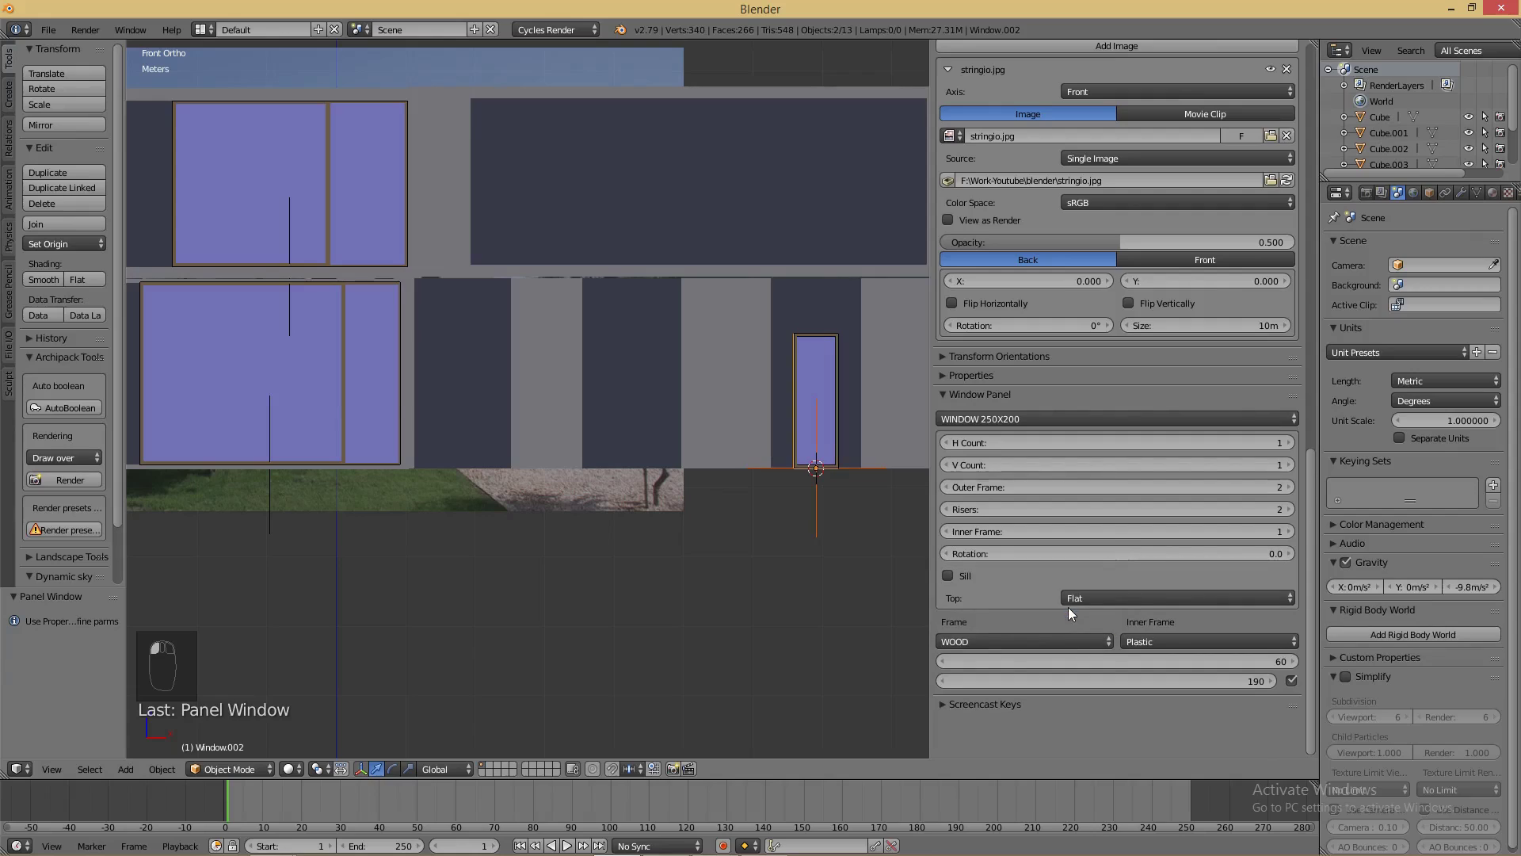
click(1172, 643)
click(1179, 606)
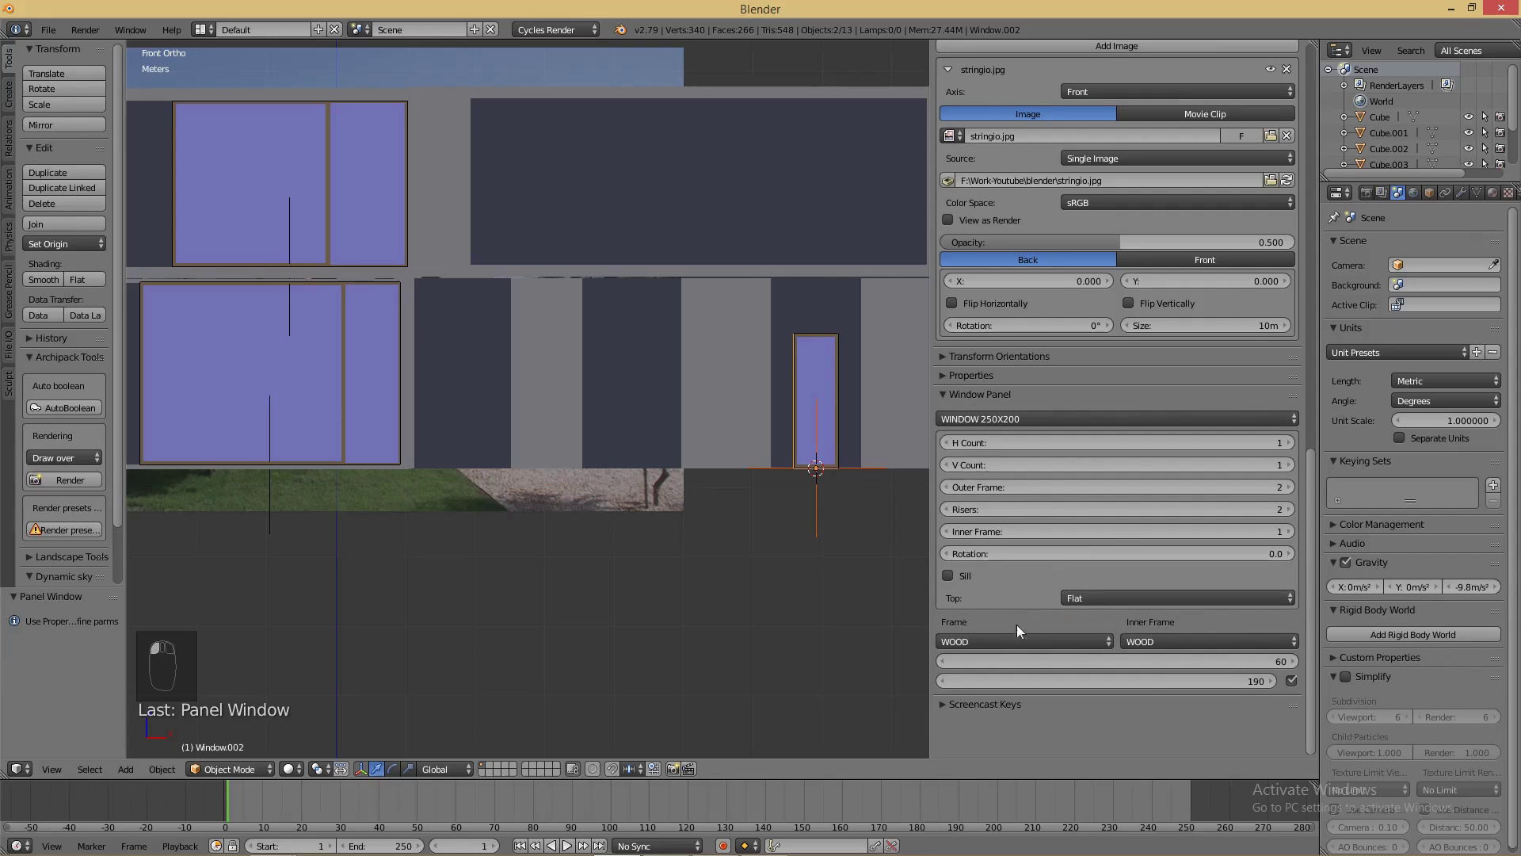
drag(1083, 663, 1140, 663)
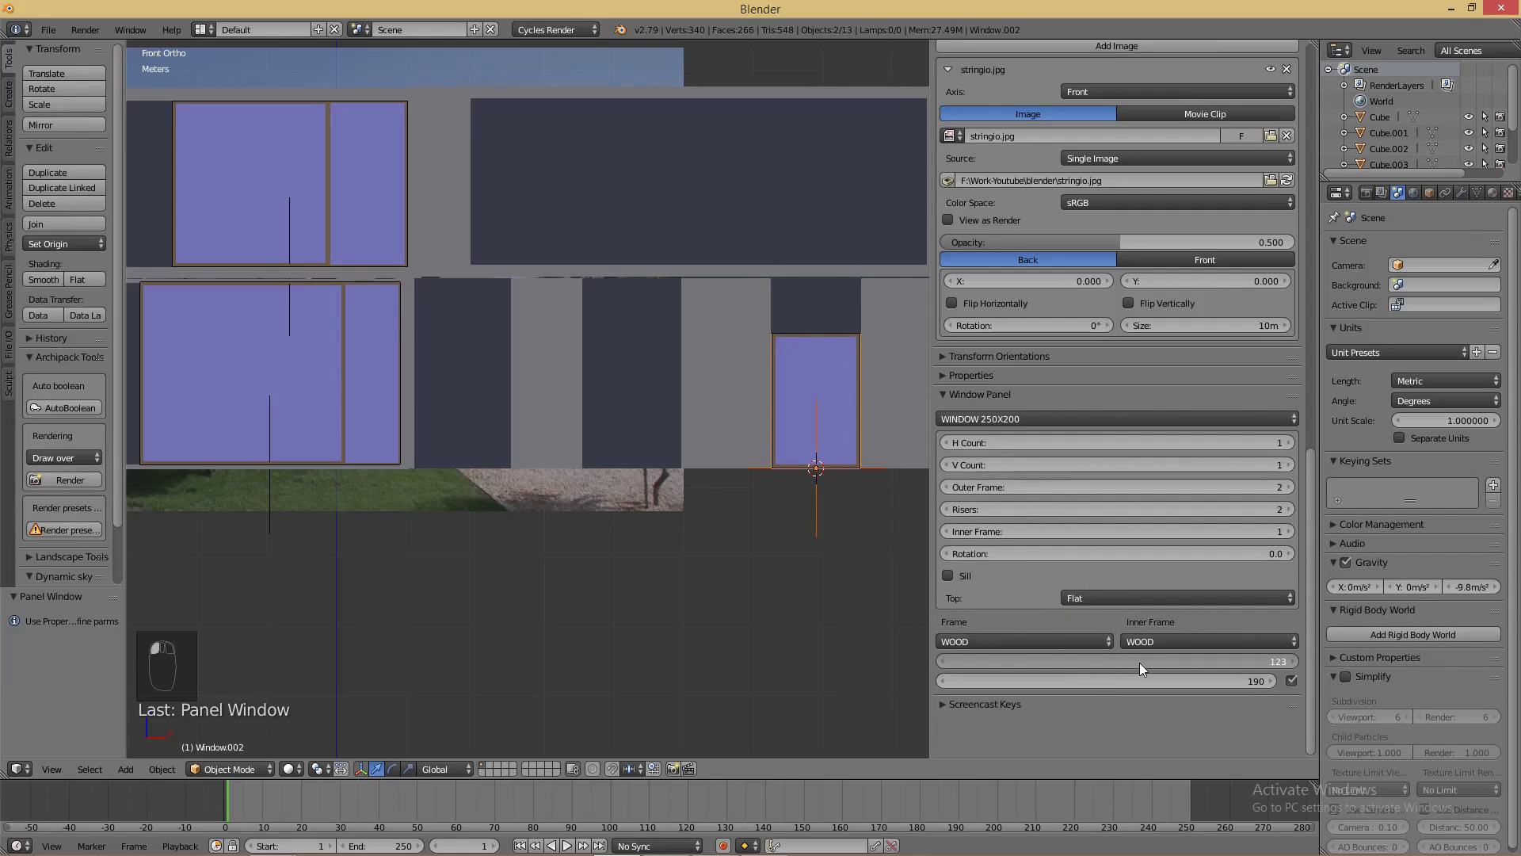
drag(1049, 680, 1115, 682)
- Select the upper main block and lower it about 1.14 cm along Z
right_click(732, 275)
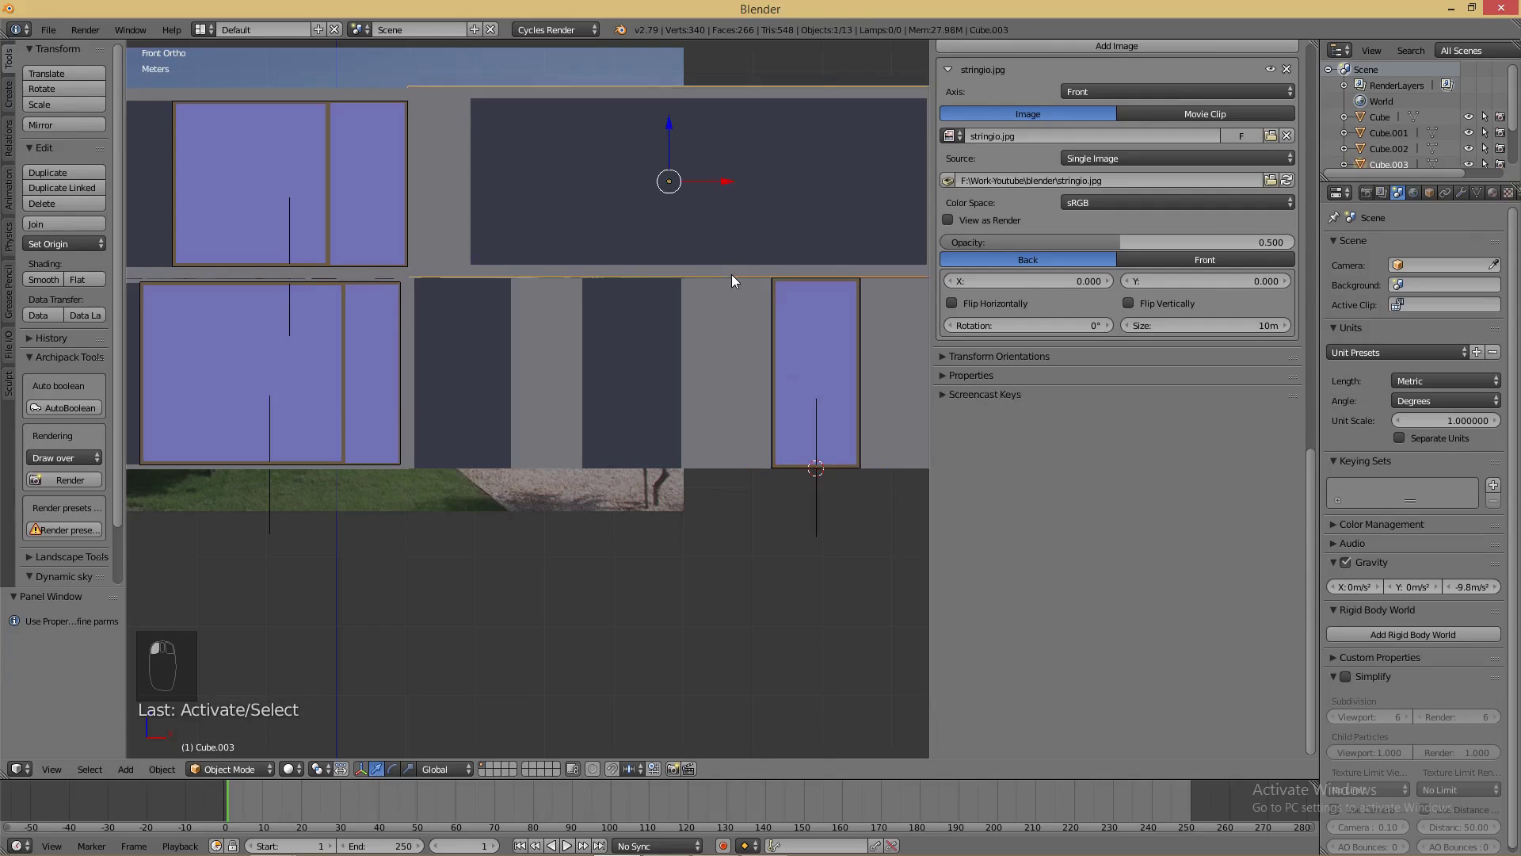
drag(667, 126, 667, 126)
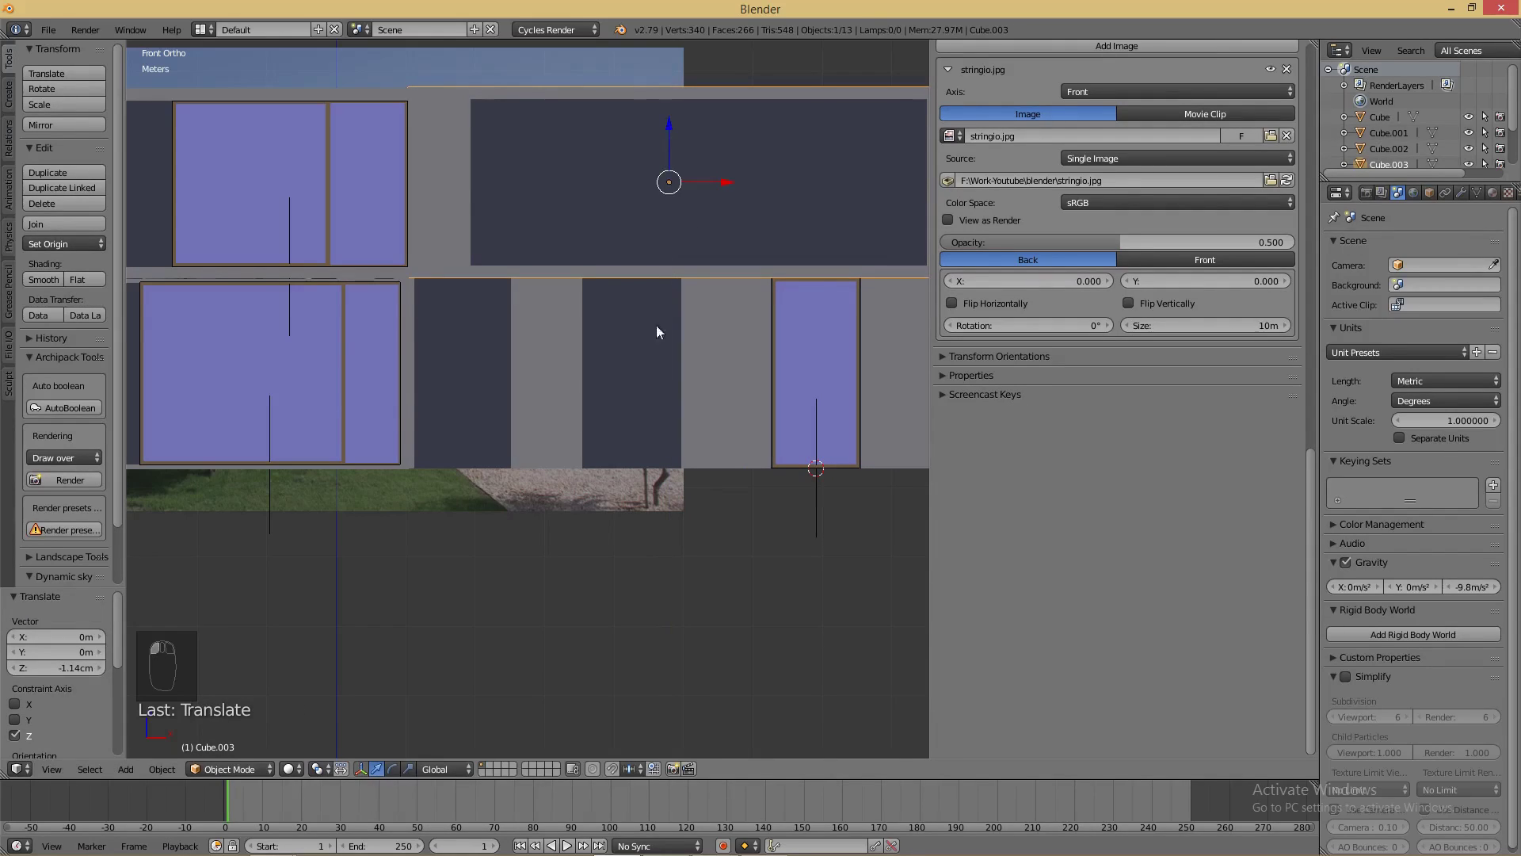
- Try to duplicate the narrow window and slide the copy about -78 cm along X
right_click(813, 426)
scroll(599, 393, down, 3)
scroll(773, 448, up, 2)
right_click(799, 342)
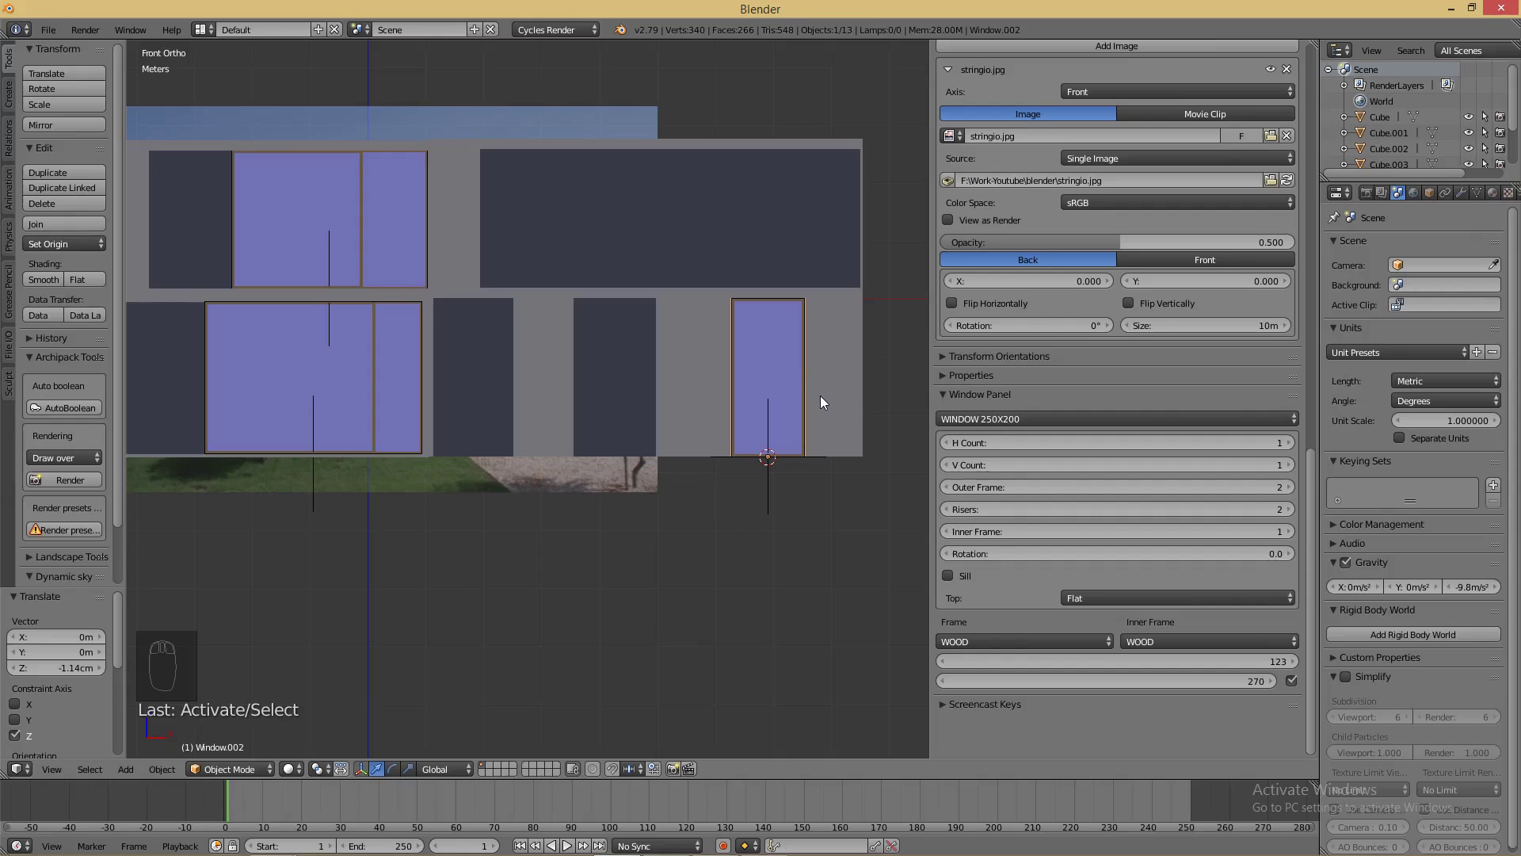
key(shift+d)
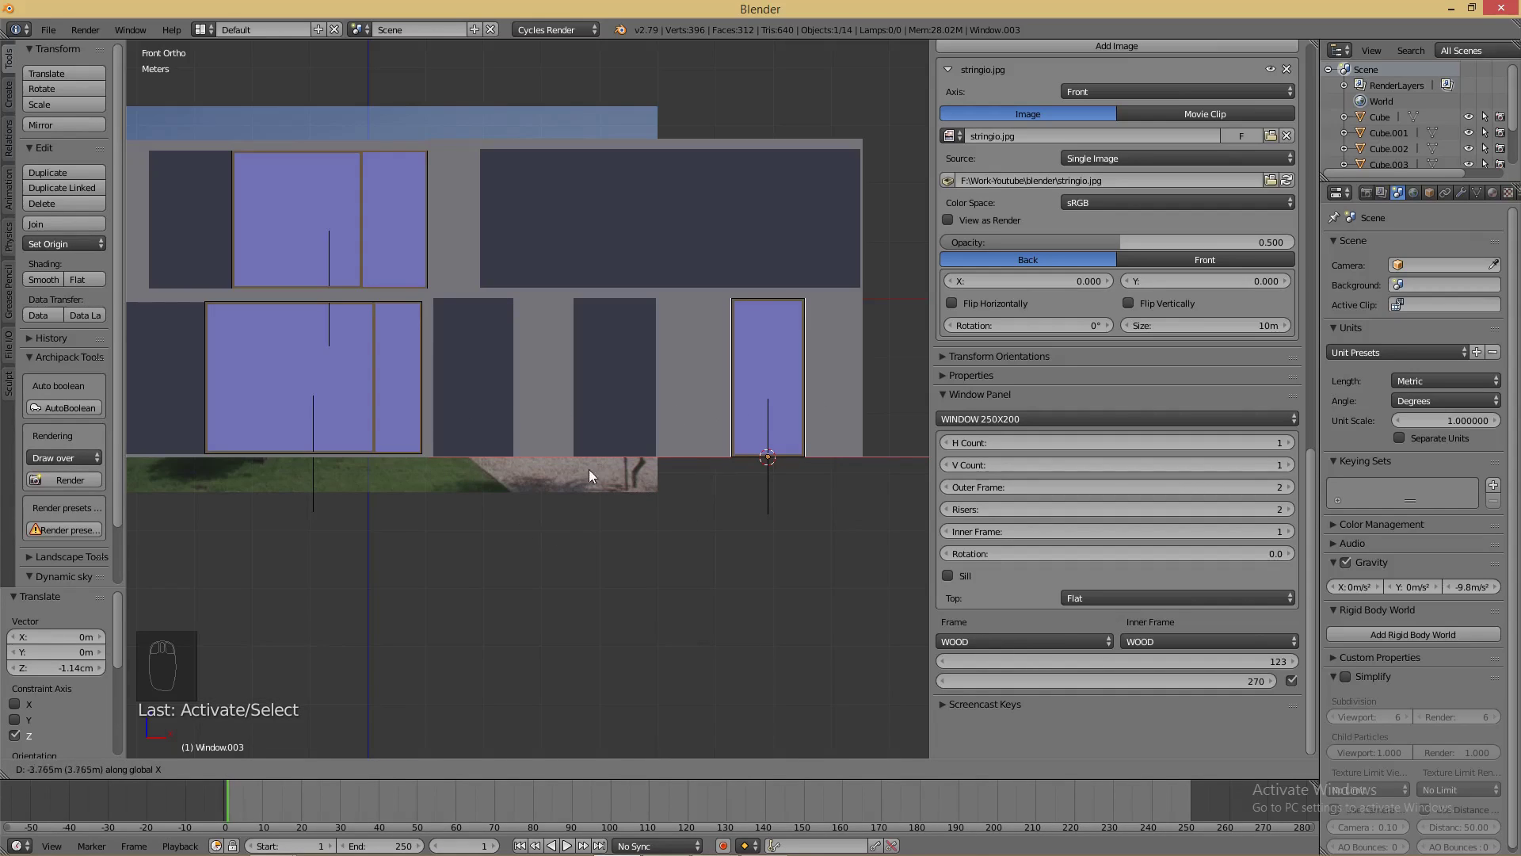
click(773, 475)
- Select the narrow window, its control line and the overlapping duplicate together
click(782, 383)
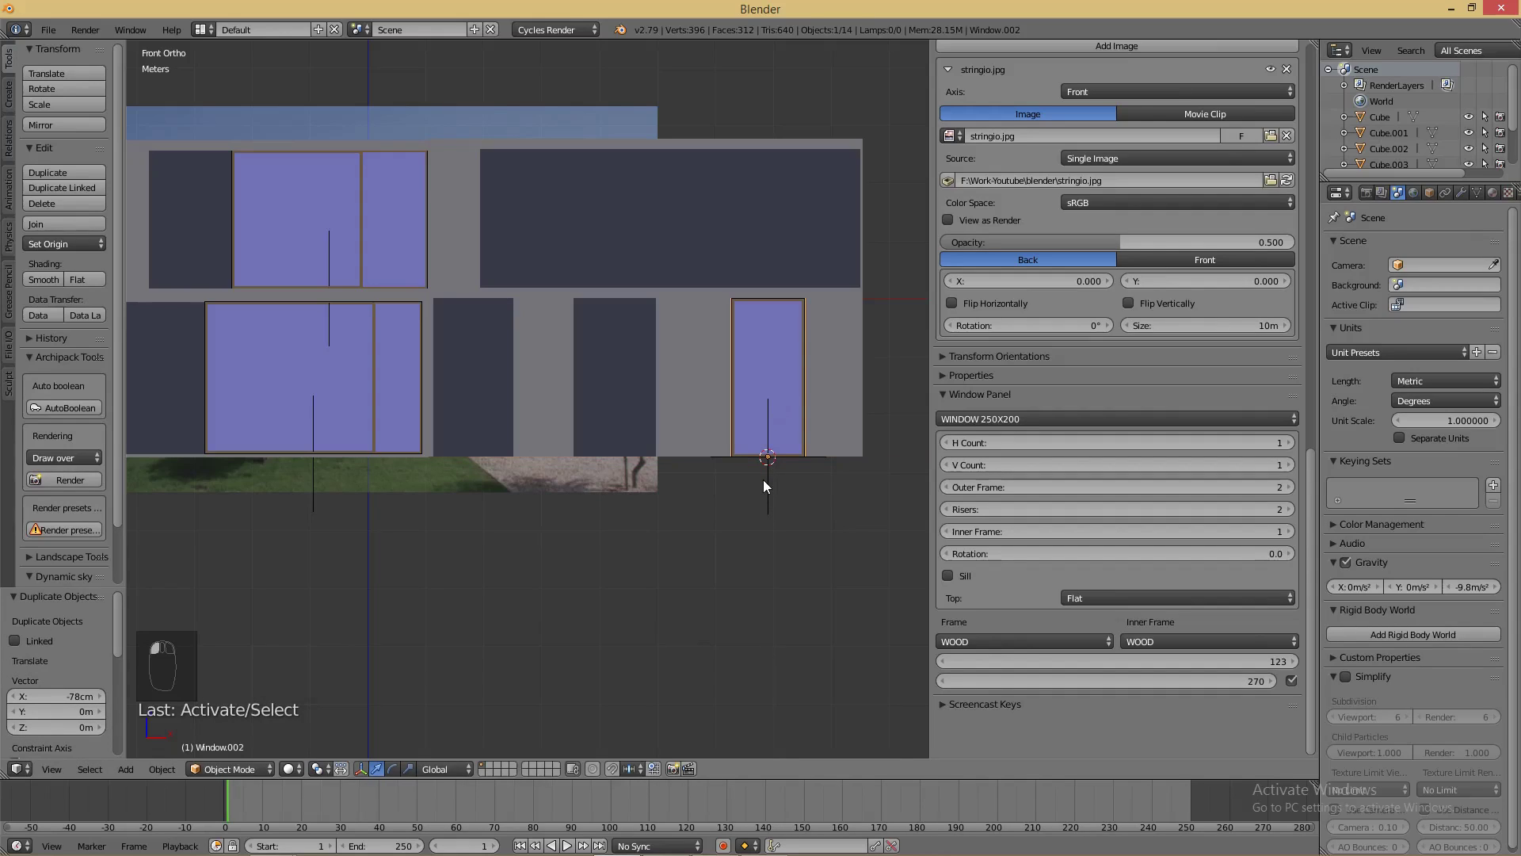
shift+click(763, 478)
shift+click(795, 365)
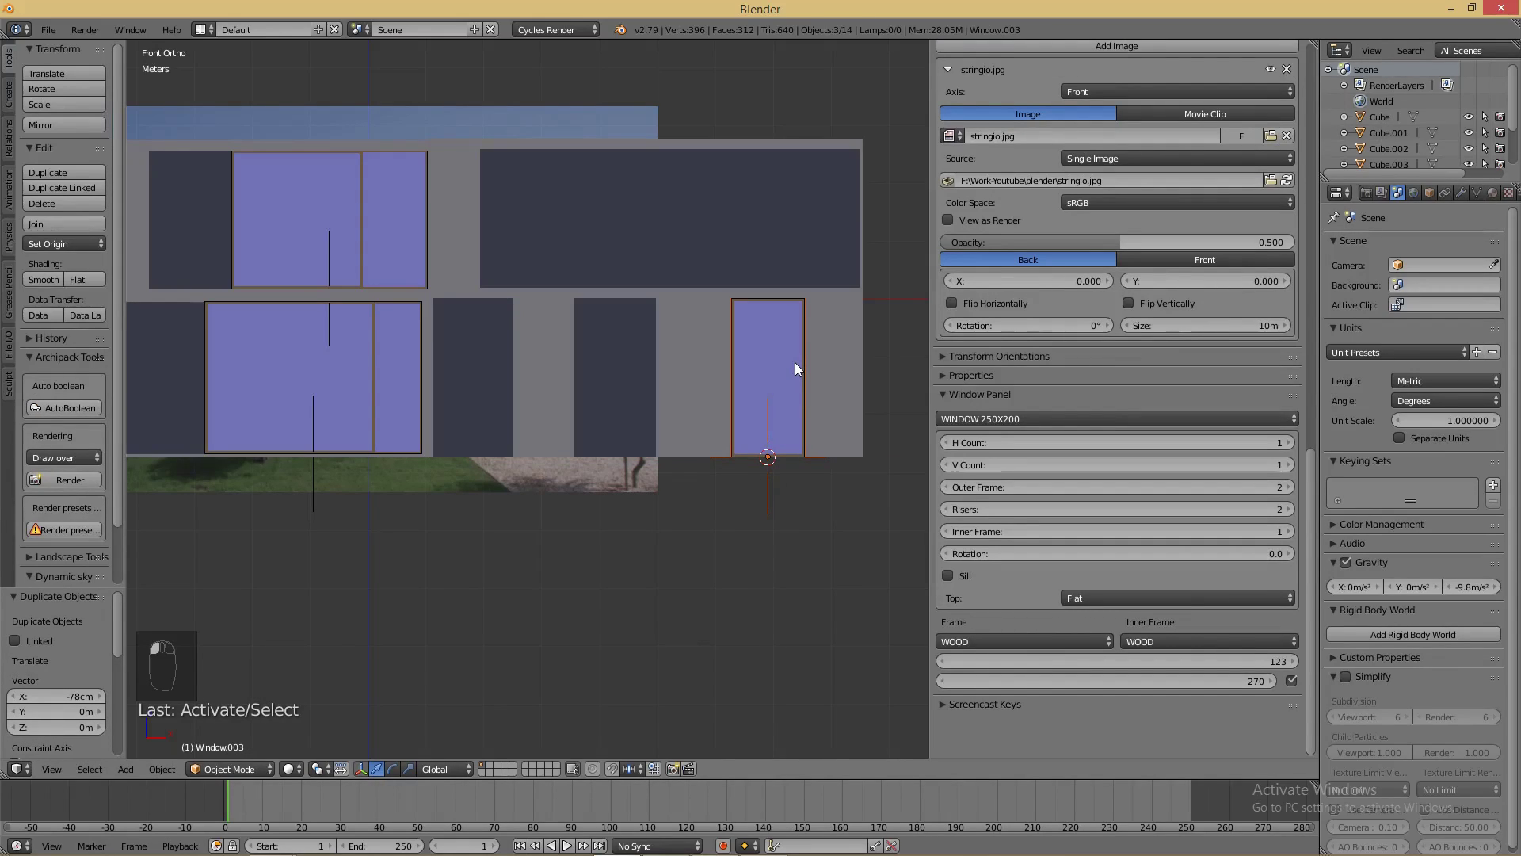
- Duplicate the selected ground-floor window along X by about -2.63 m into the neighbouring opening and set its panel width to 139
key(shift+d)
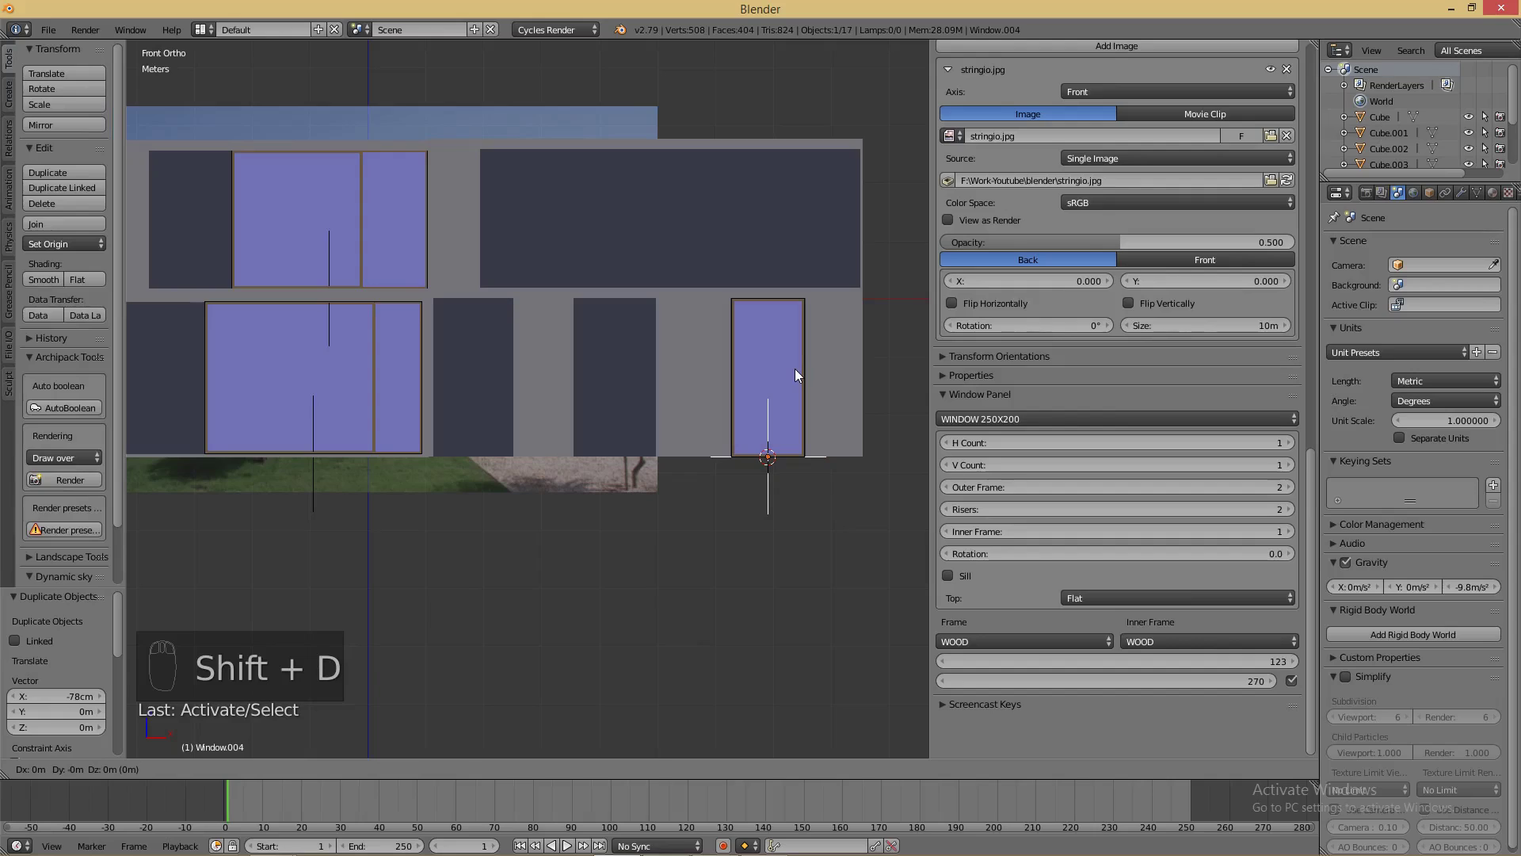
key(x)
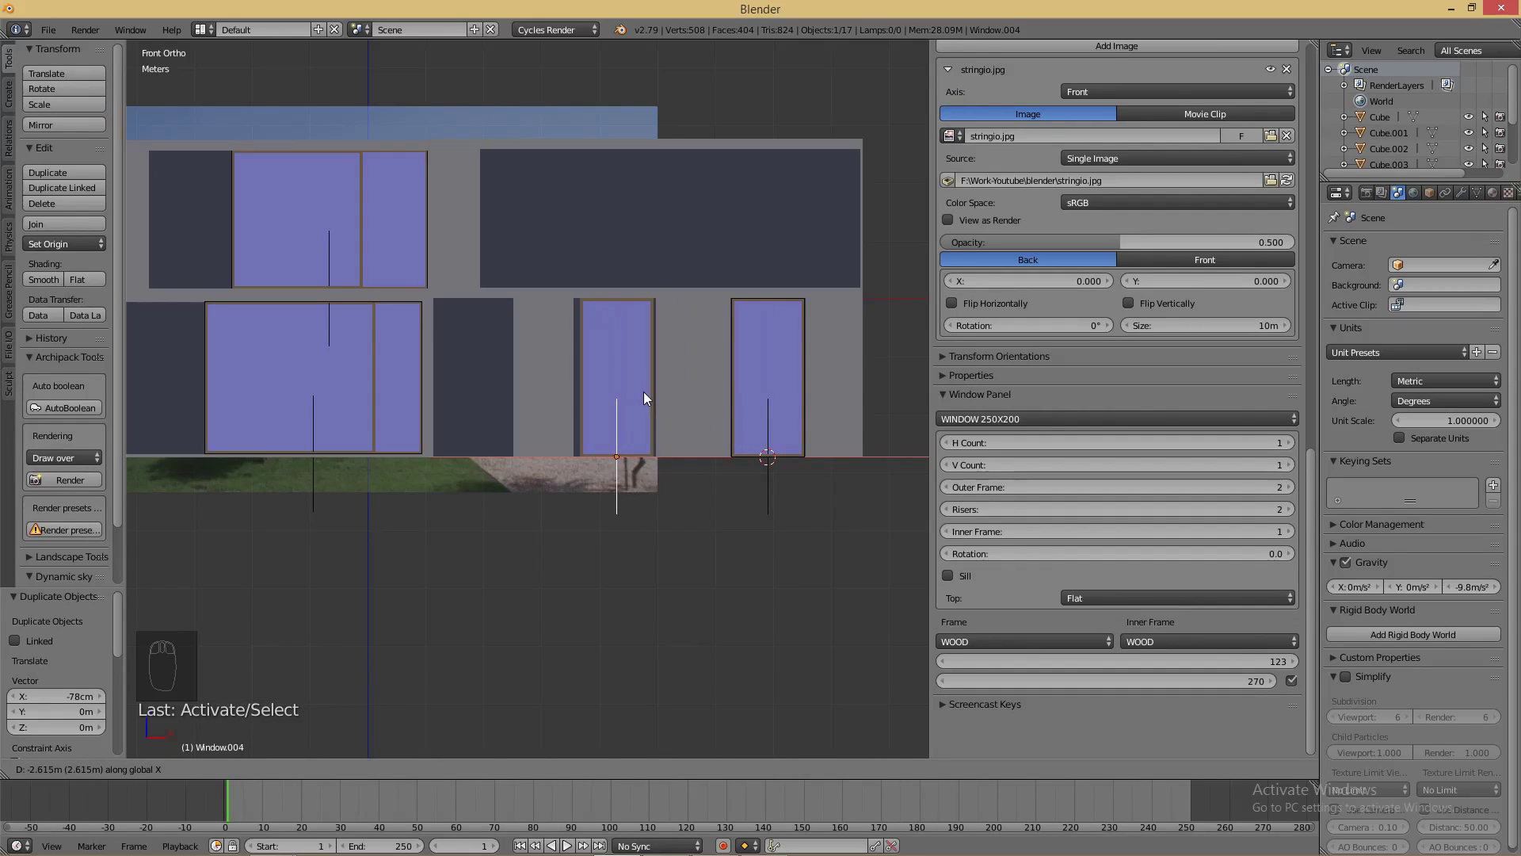
click(644, 391)
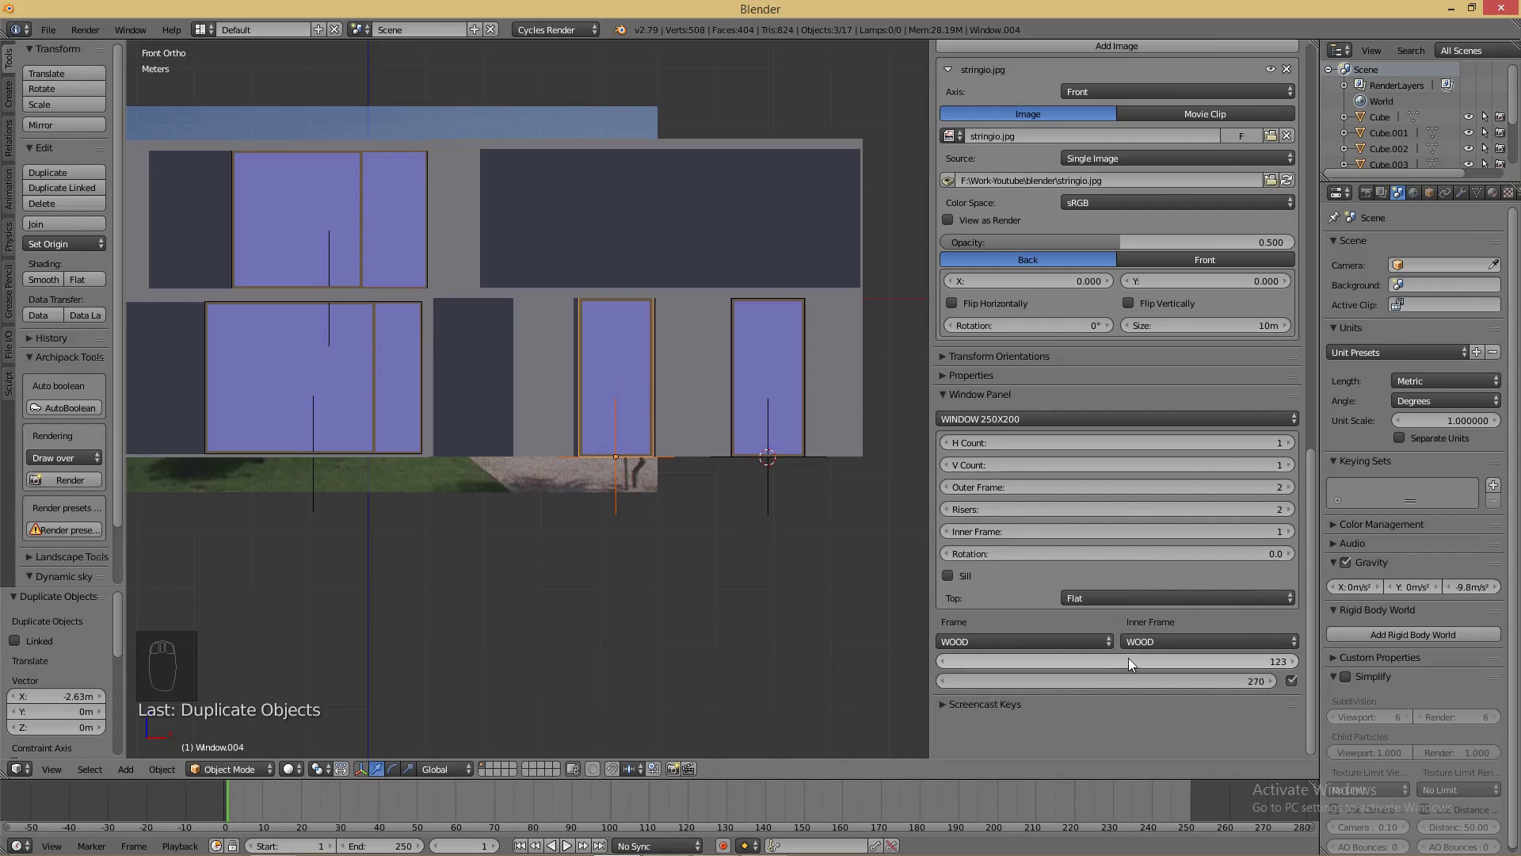
drag(1122, 662, 1139, 668)
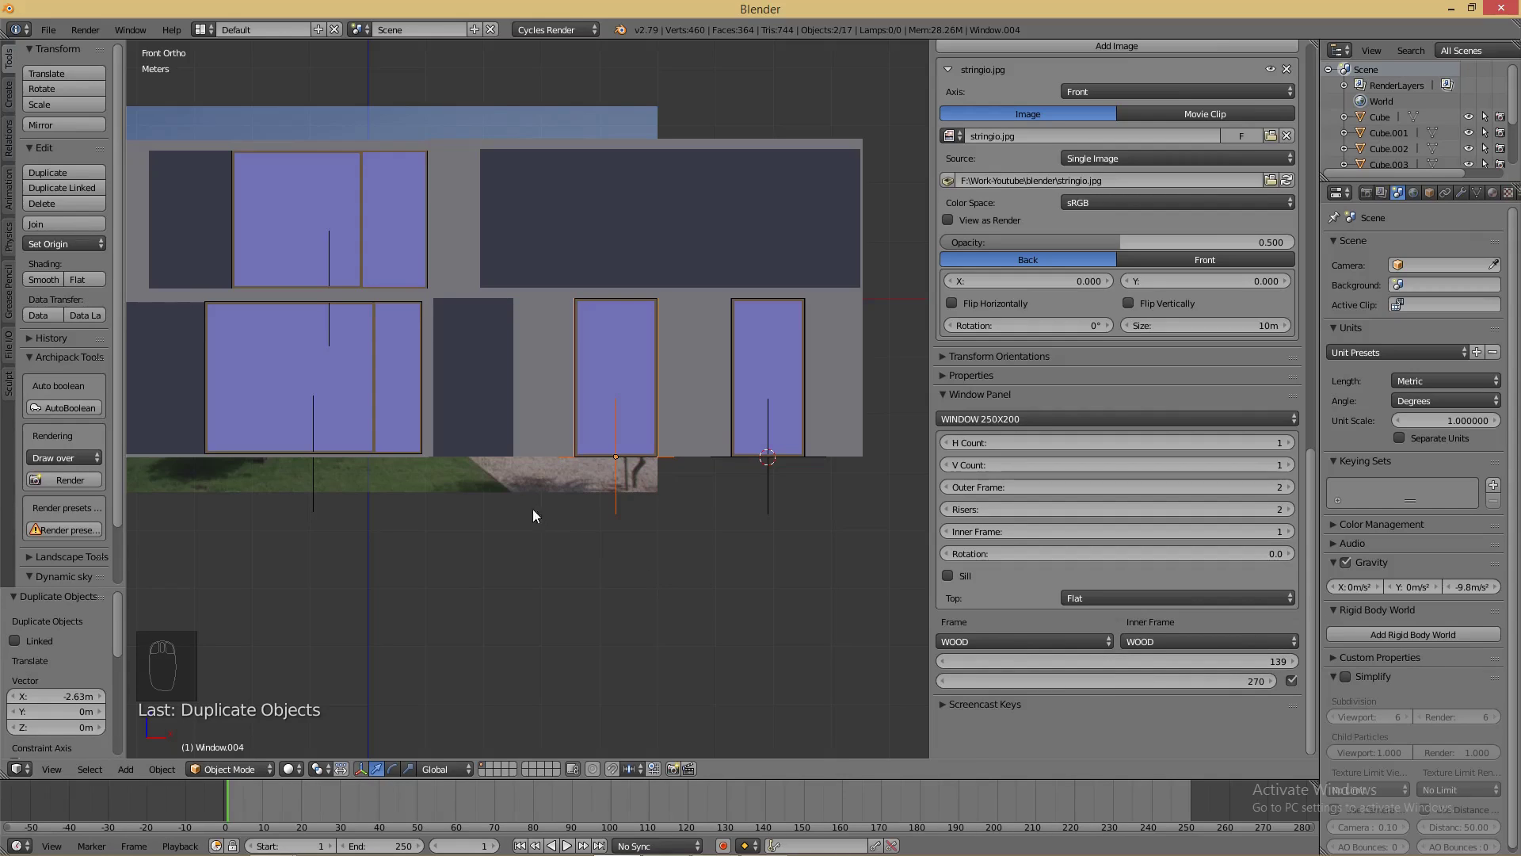
- Snap the 3D cursor to the bottom edge of the empty ground-floor door opening in the lower block
key(Tab)
key(Tab)
right_click(511, 440)
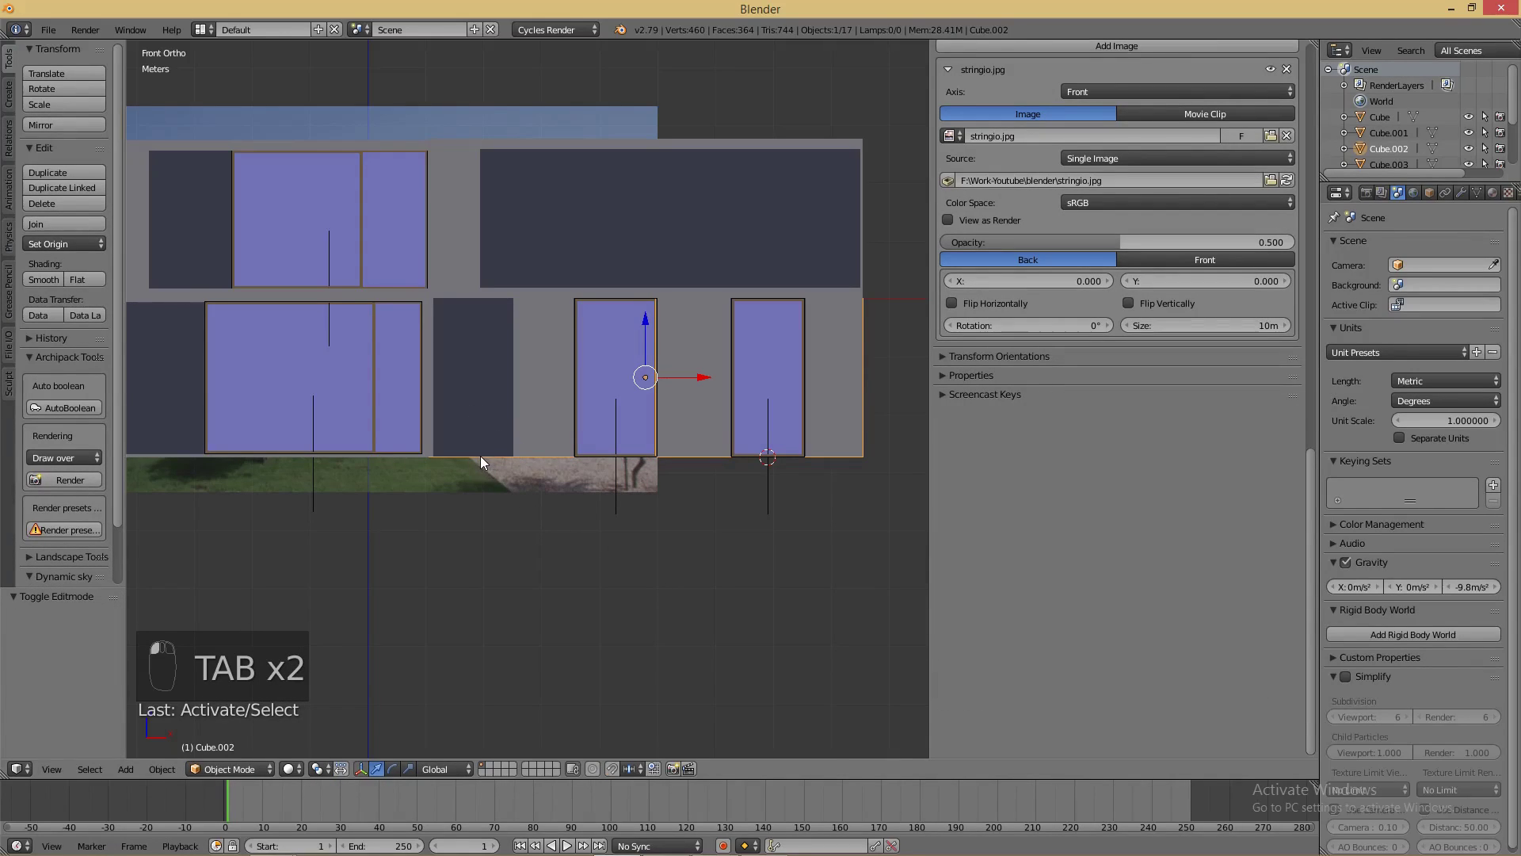
key(Tab)
mouse_move(554, 486)
middle_down()
mouse_move(550, 509)
mouse_move(542, 490)
middle_up()
right_click(473, 435)
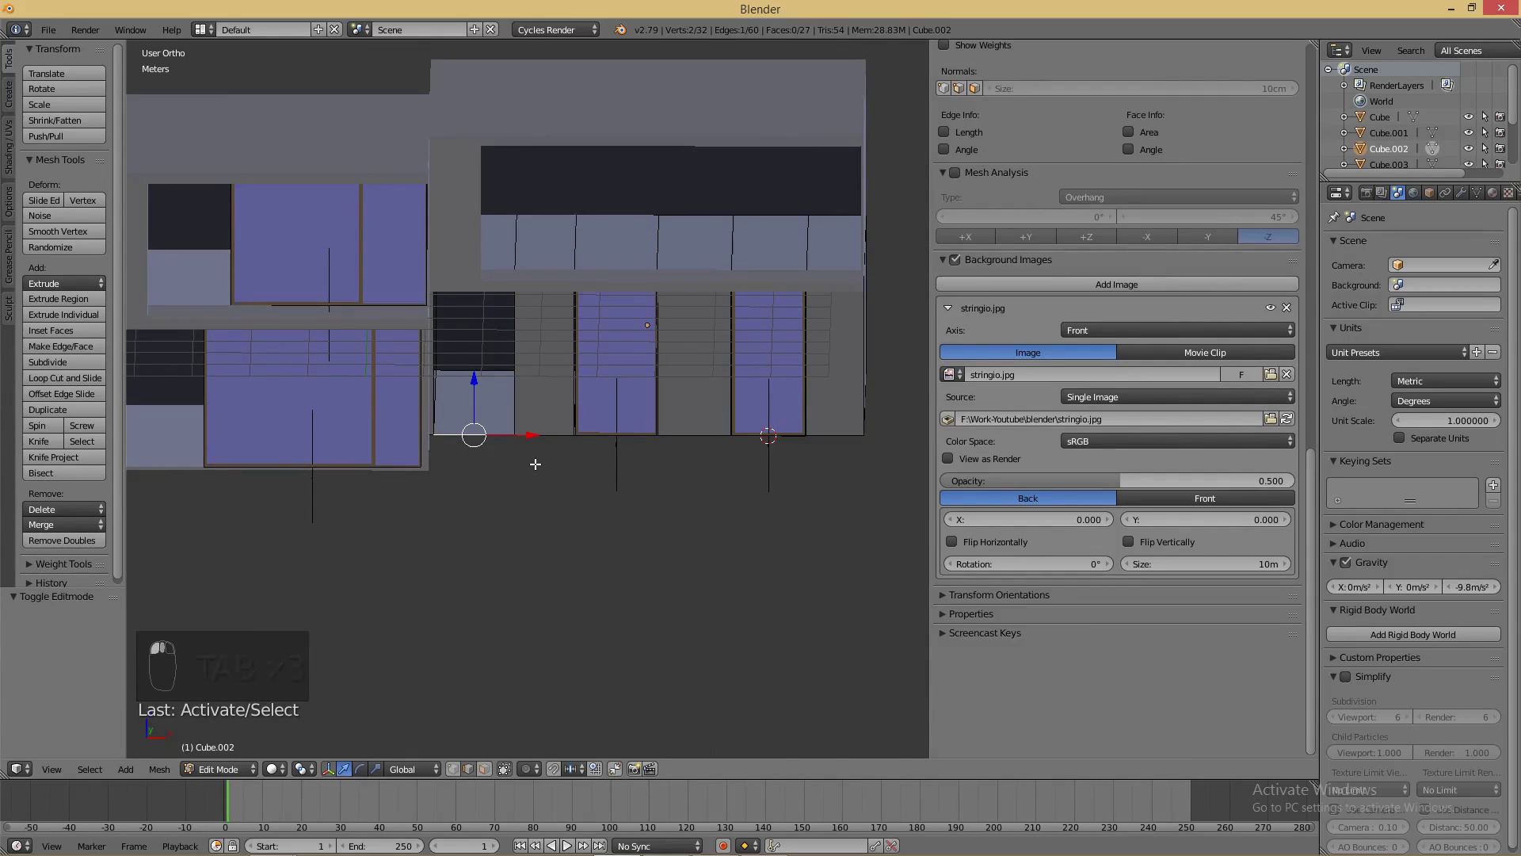
key(shift+s)
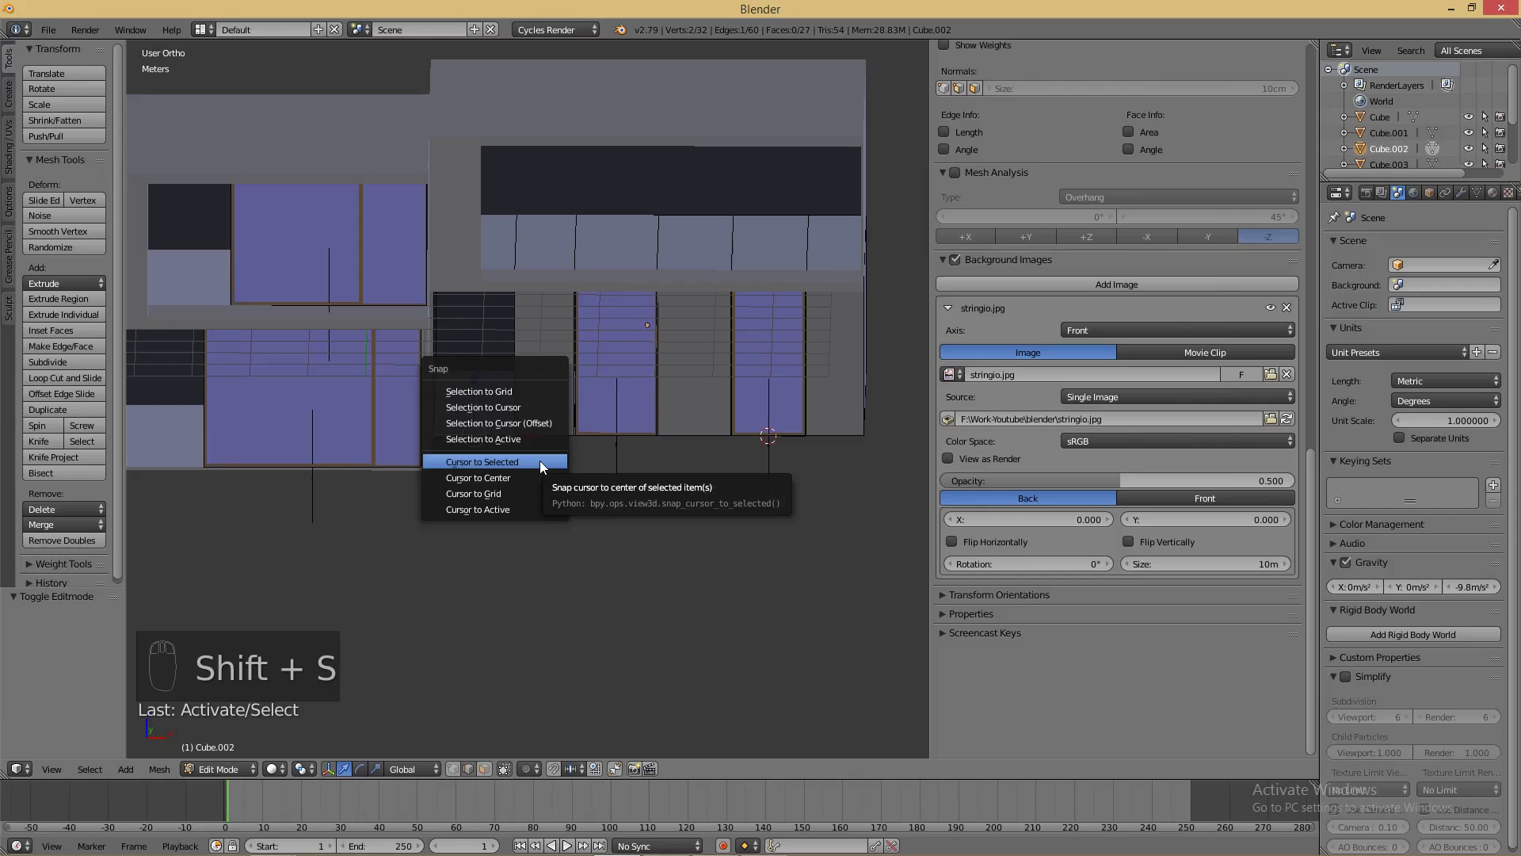
click(541, 461)
key(Tab)
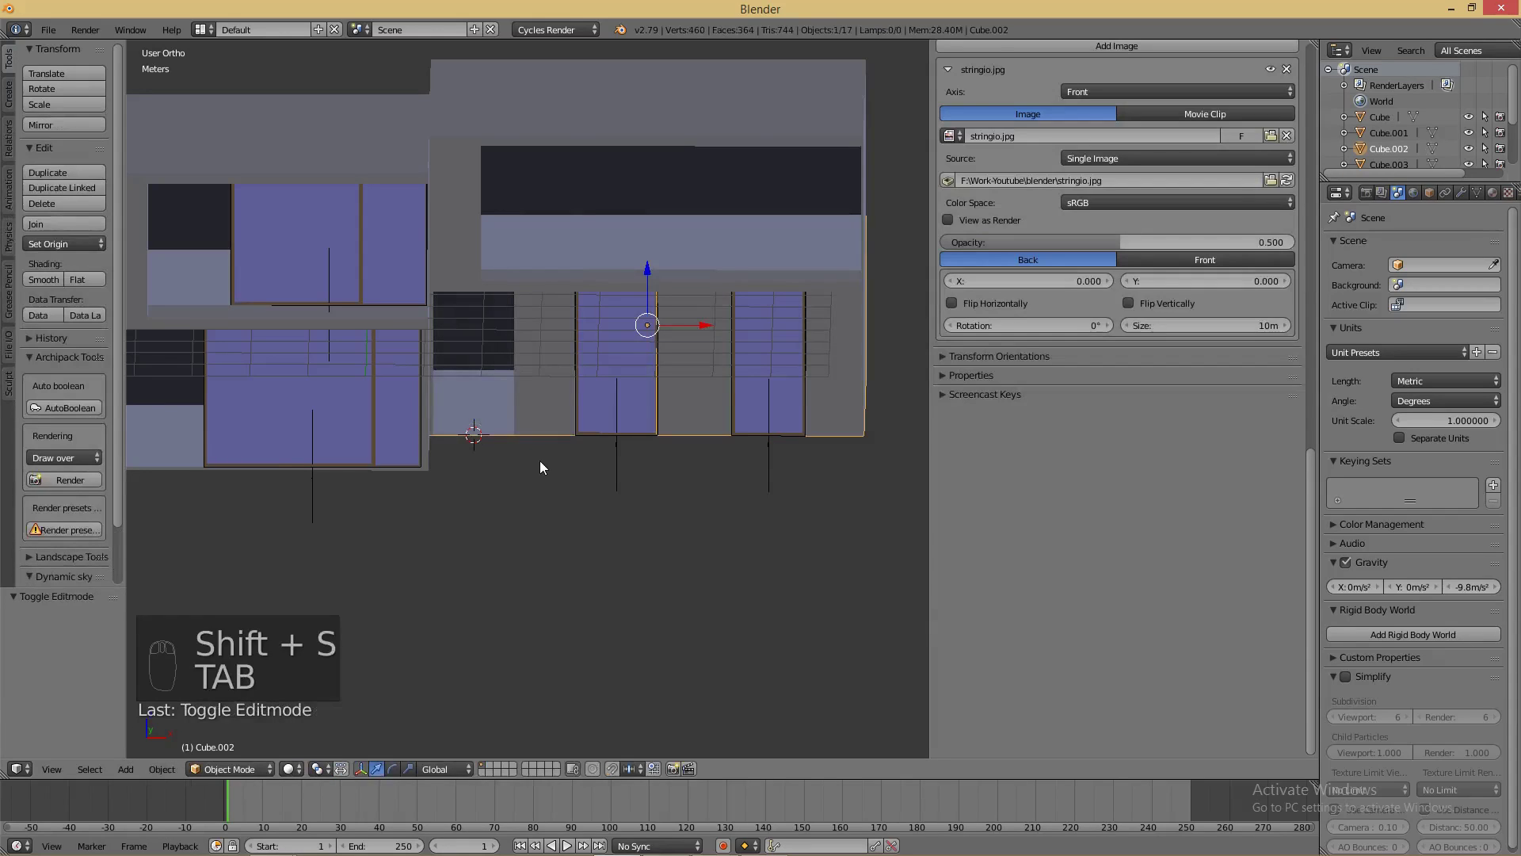
- Add an Archimesh door at the 3D cursor with a frame height of 2.76 and a frame width of 1.42
key(shift+a)
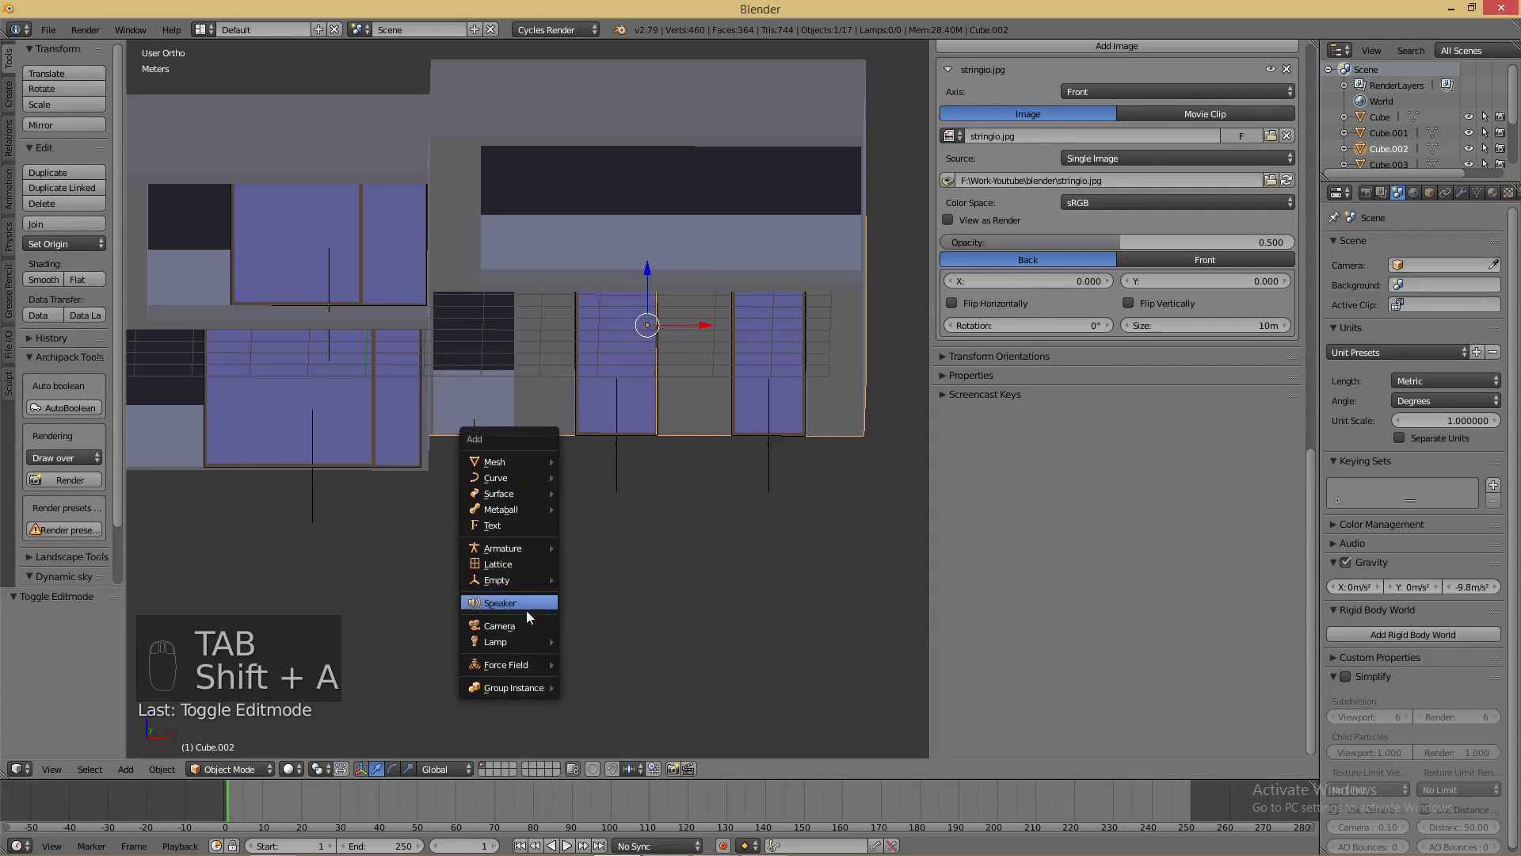
mouse_move(539, 459)
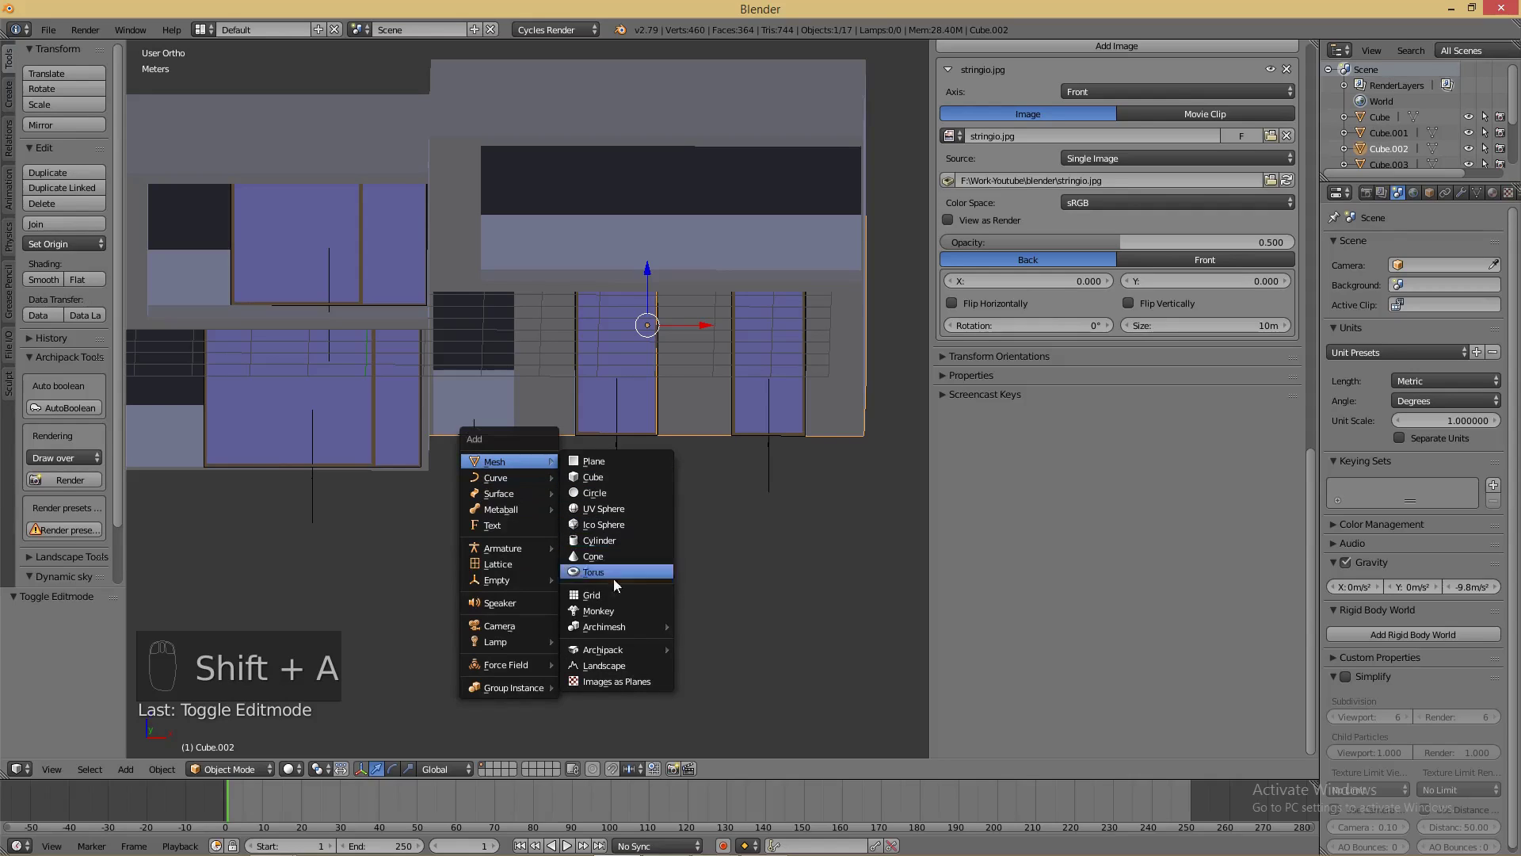
mouse_move(619, 627)
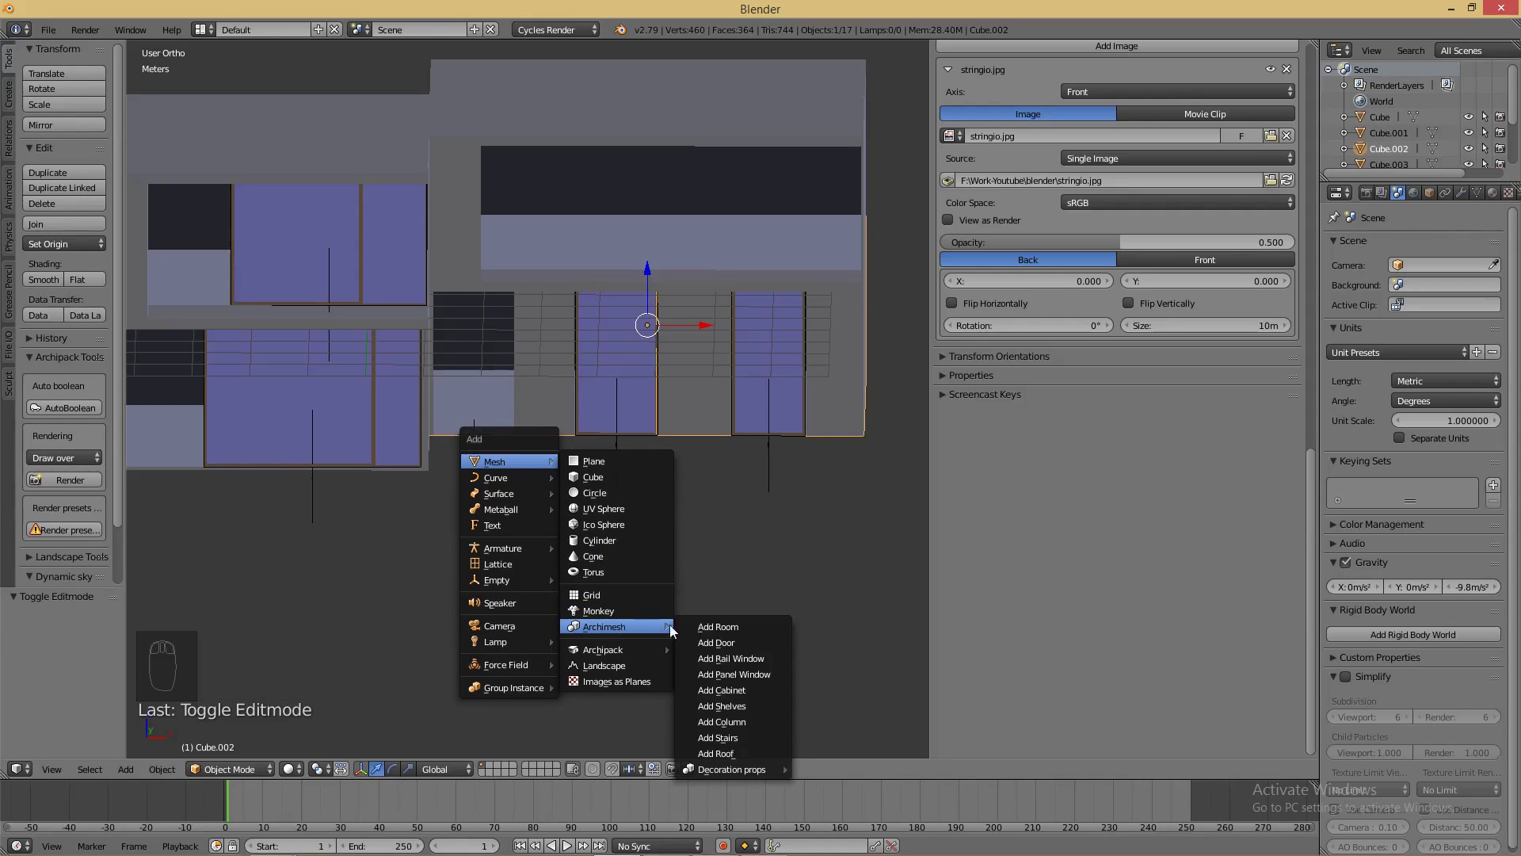
click(715, 638)
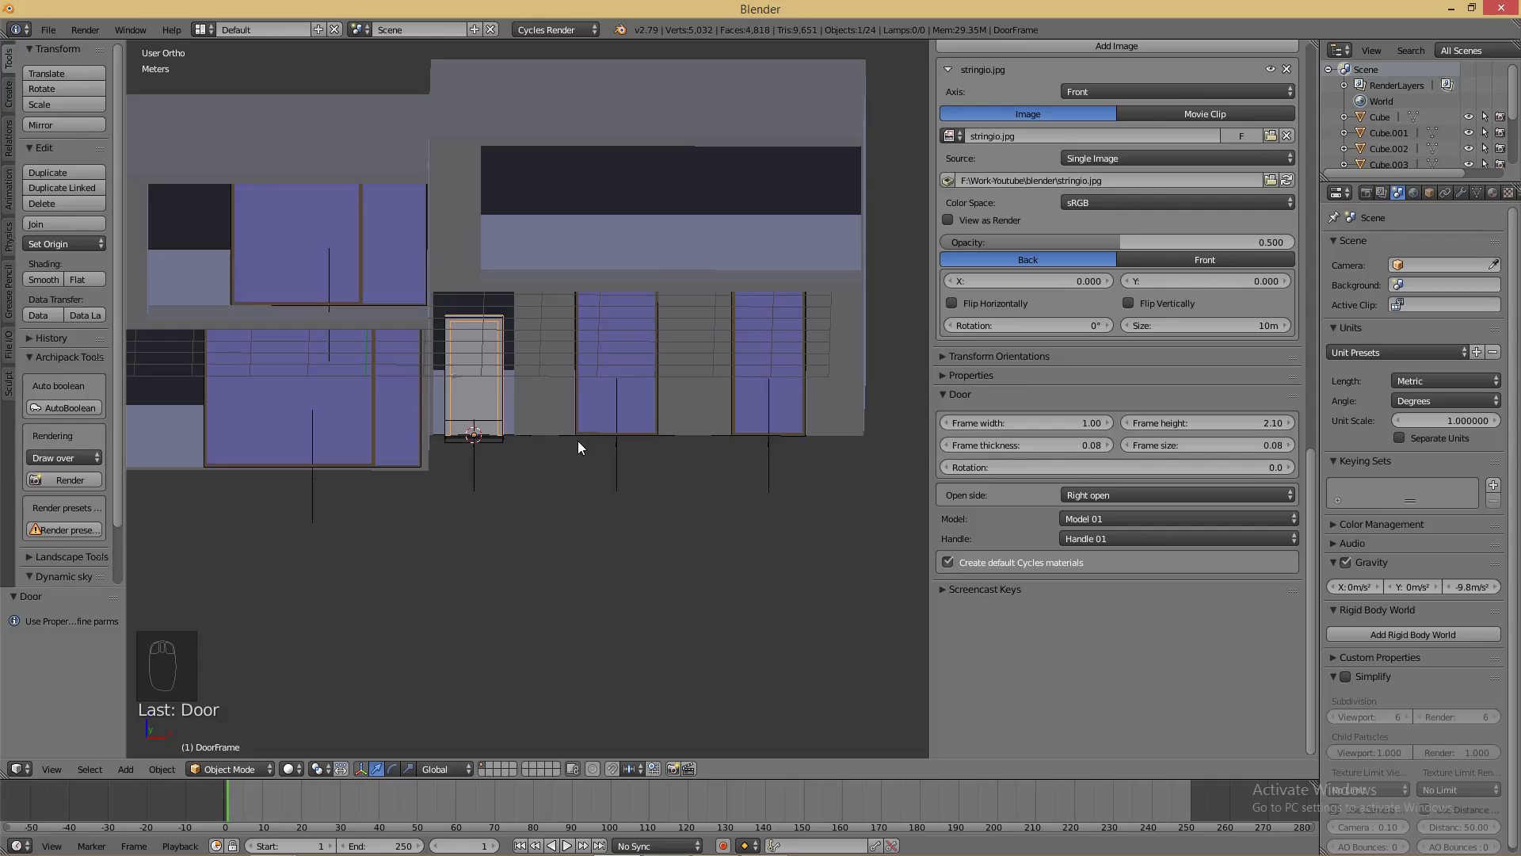
key(KP_1)
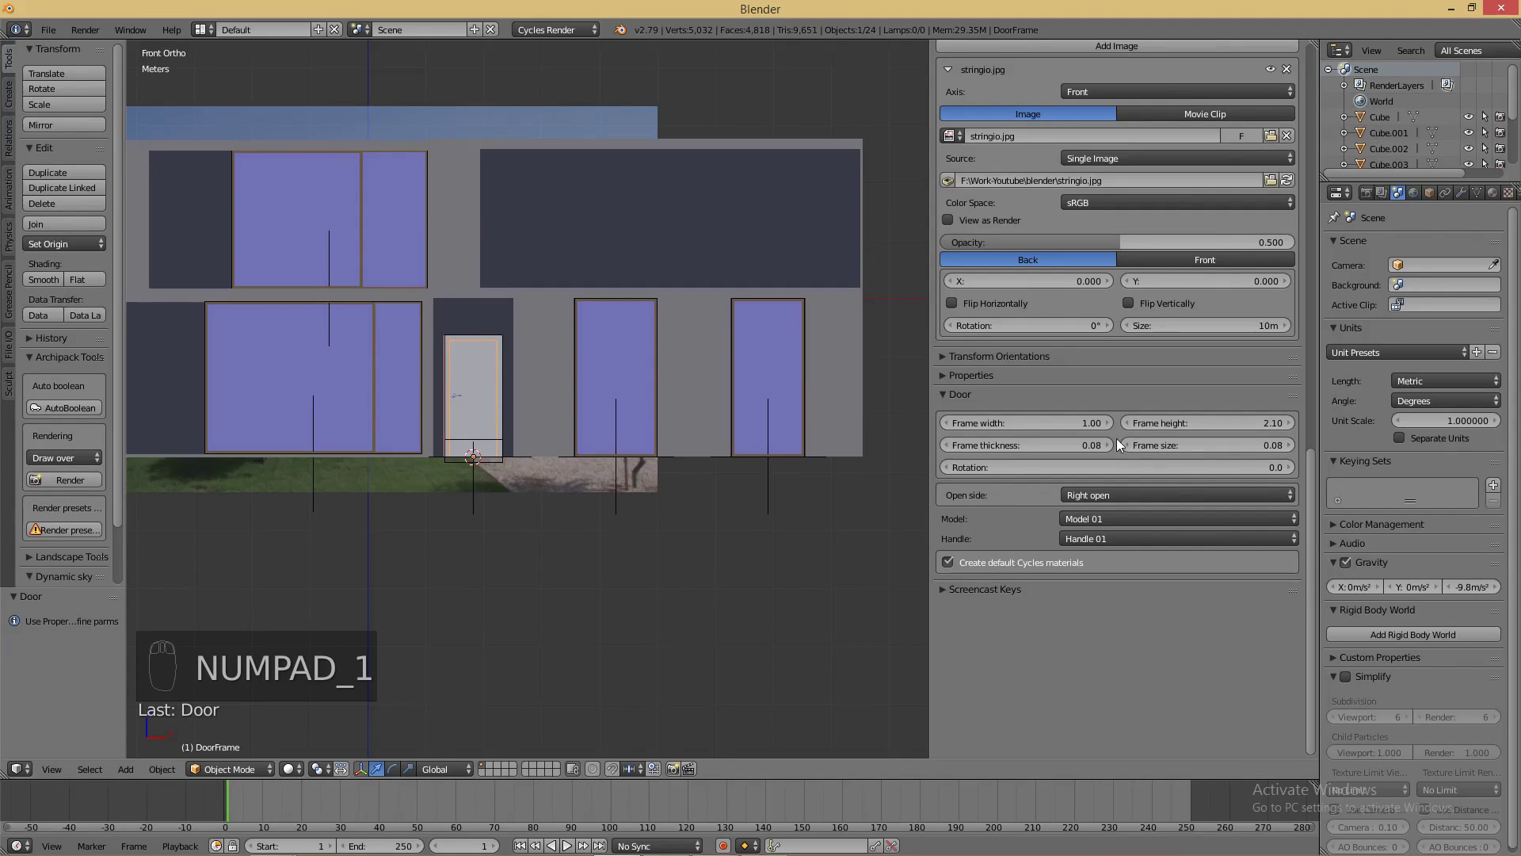
drag(1185, 425, 1218, 425)
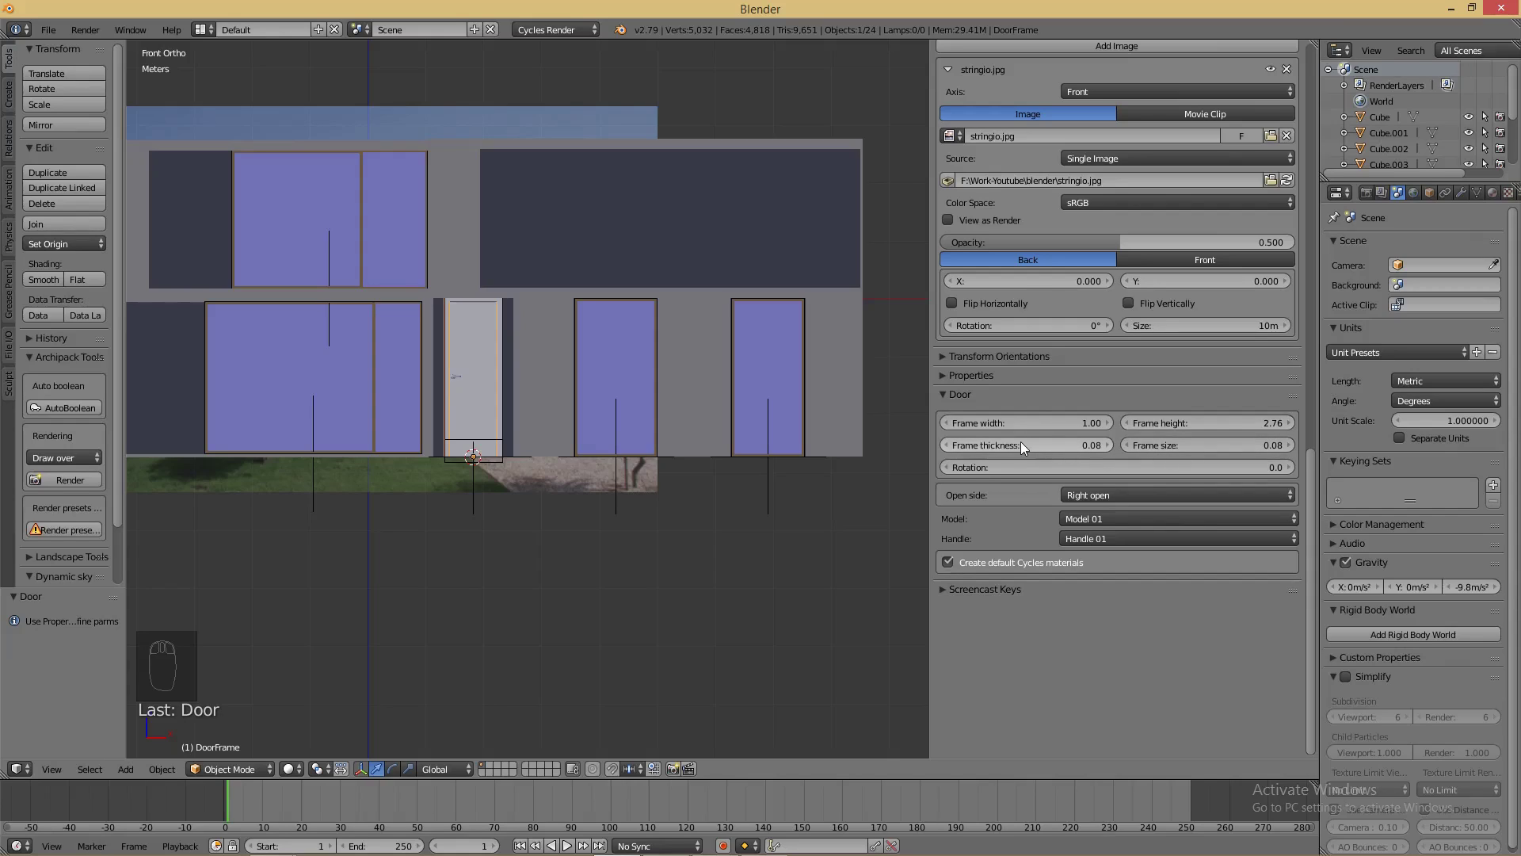
mouse_move(1069, 421)
mouse_down()
mouse_move(1038, 422)
mouse_move(1068, 425)
mouse_up()
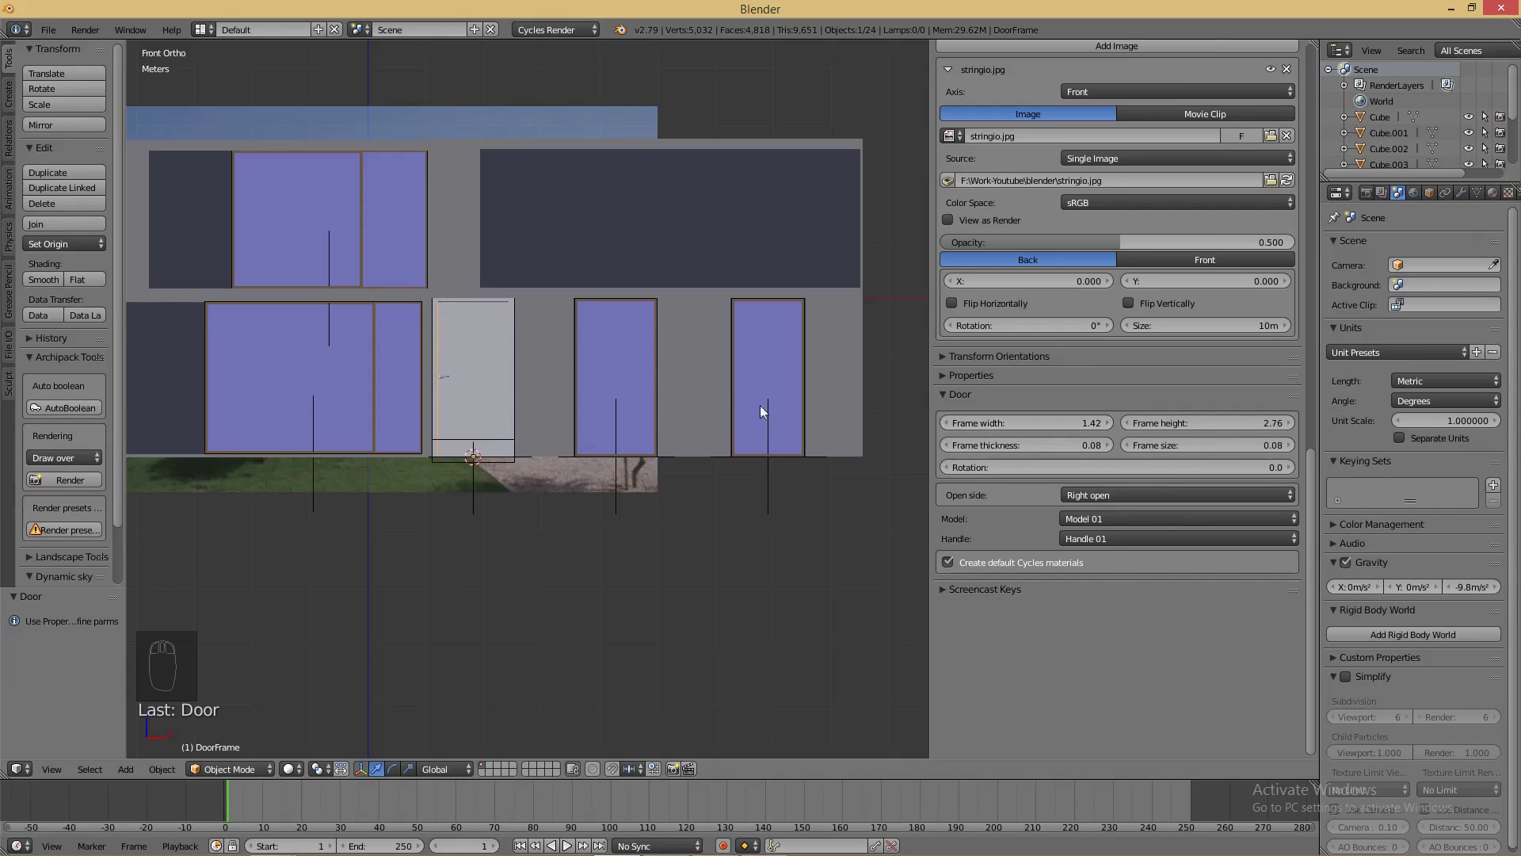
- Examine the upper block's opening in wireframe against the upper-floor windows in the reference photo
scroll(696, 393, down, 3)
mouse_move(695, 392)
middle_down()
mouse_move(644, 420)
mouse_move(748, 397)
mouse_move(713, 388)
middle_up()
scroll(775, 382, up, 3)
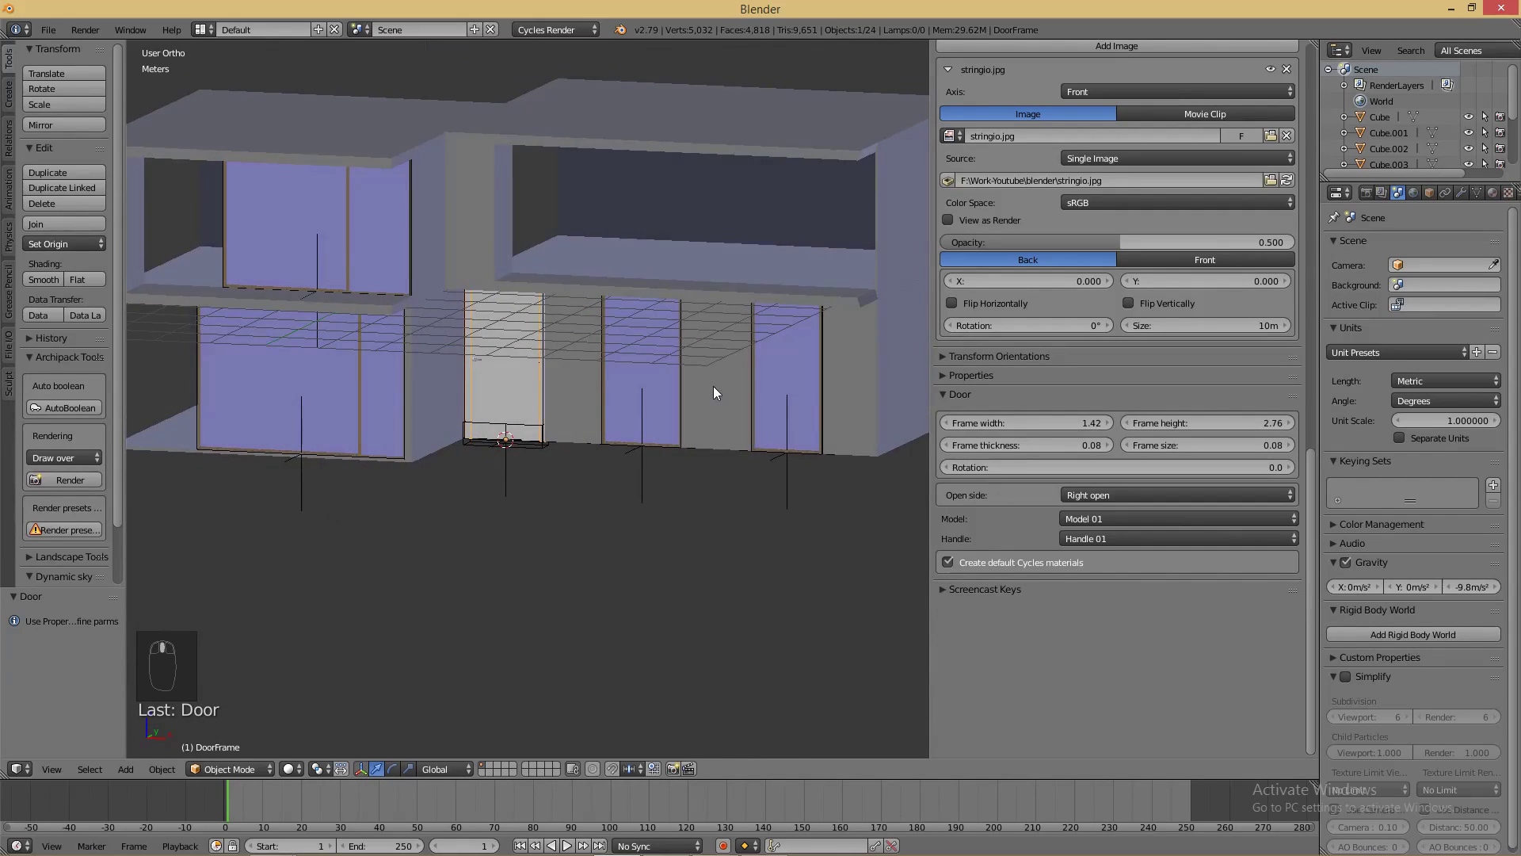
right_click(722, 278)
key(KP_1)
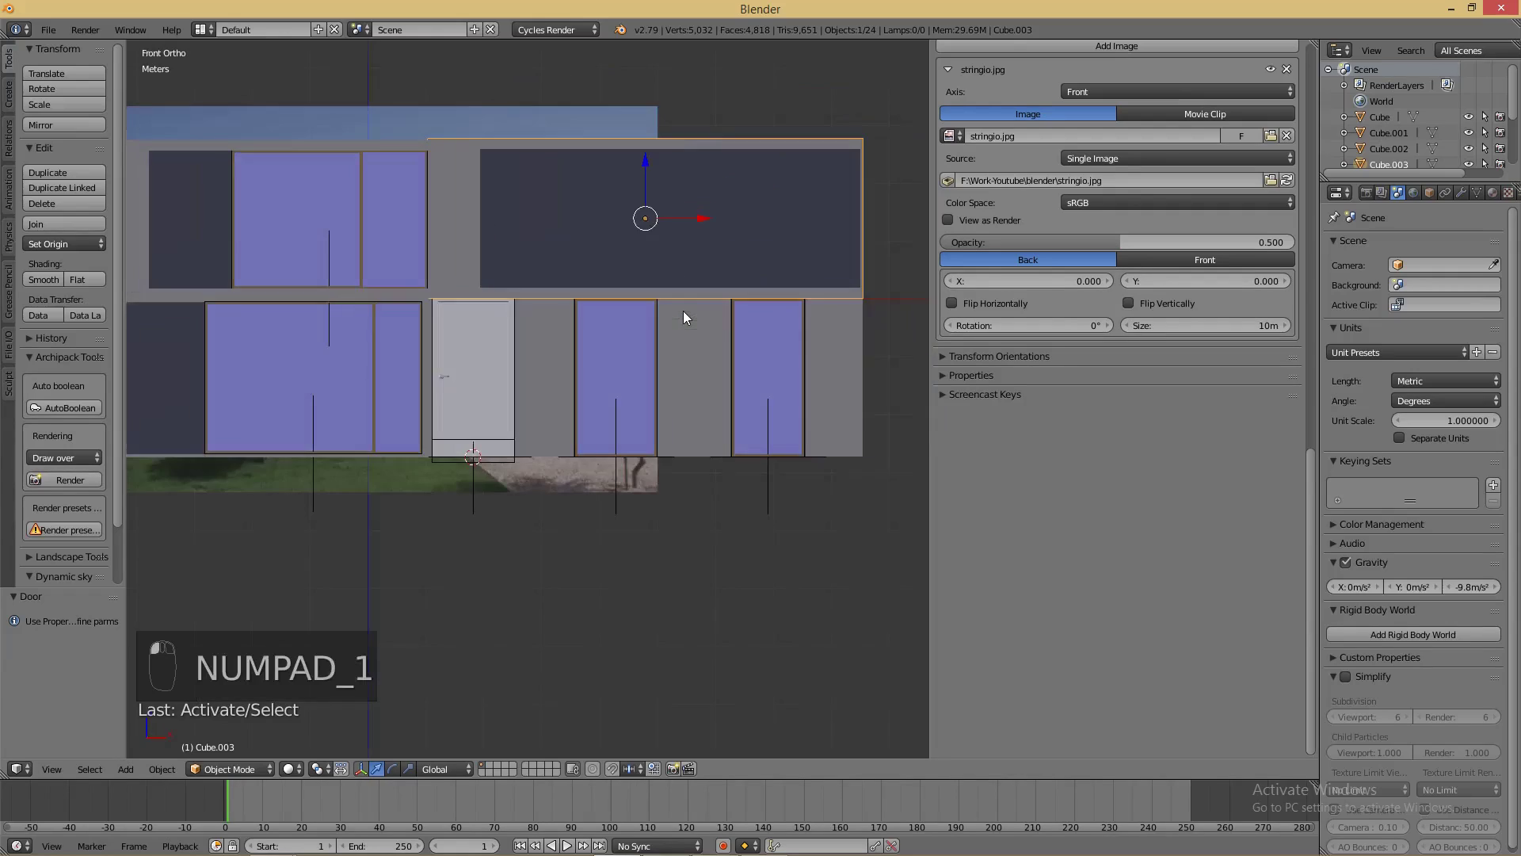
key(z)
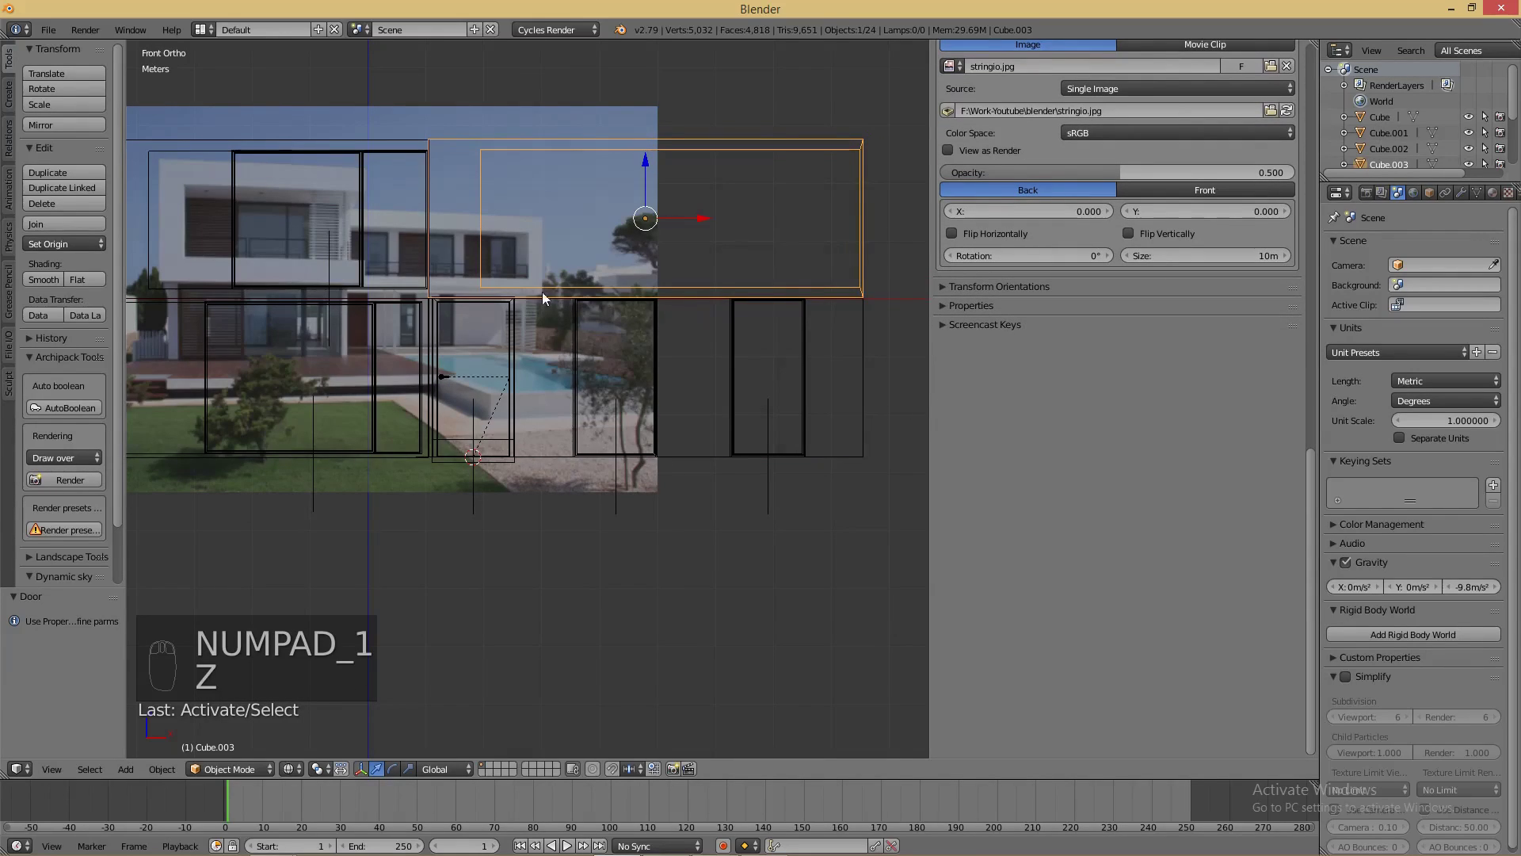
scroll(502, 264, up, 3)
shift+middle_drag(478, 257, 677, 535)
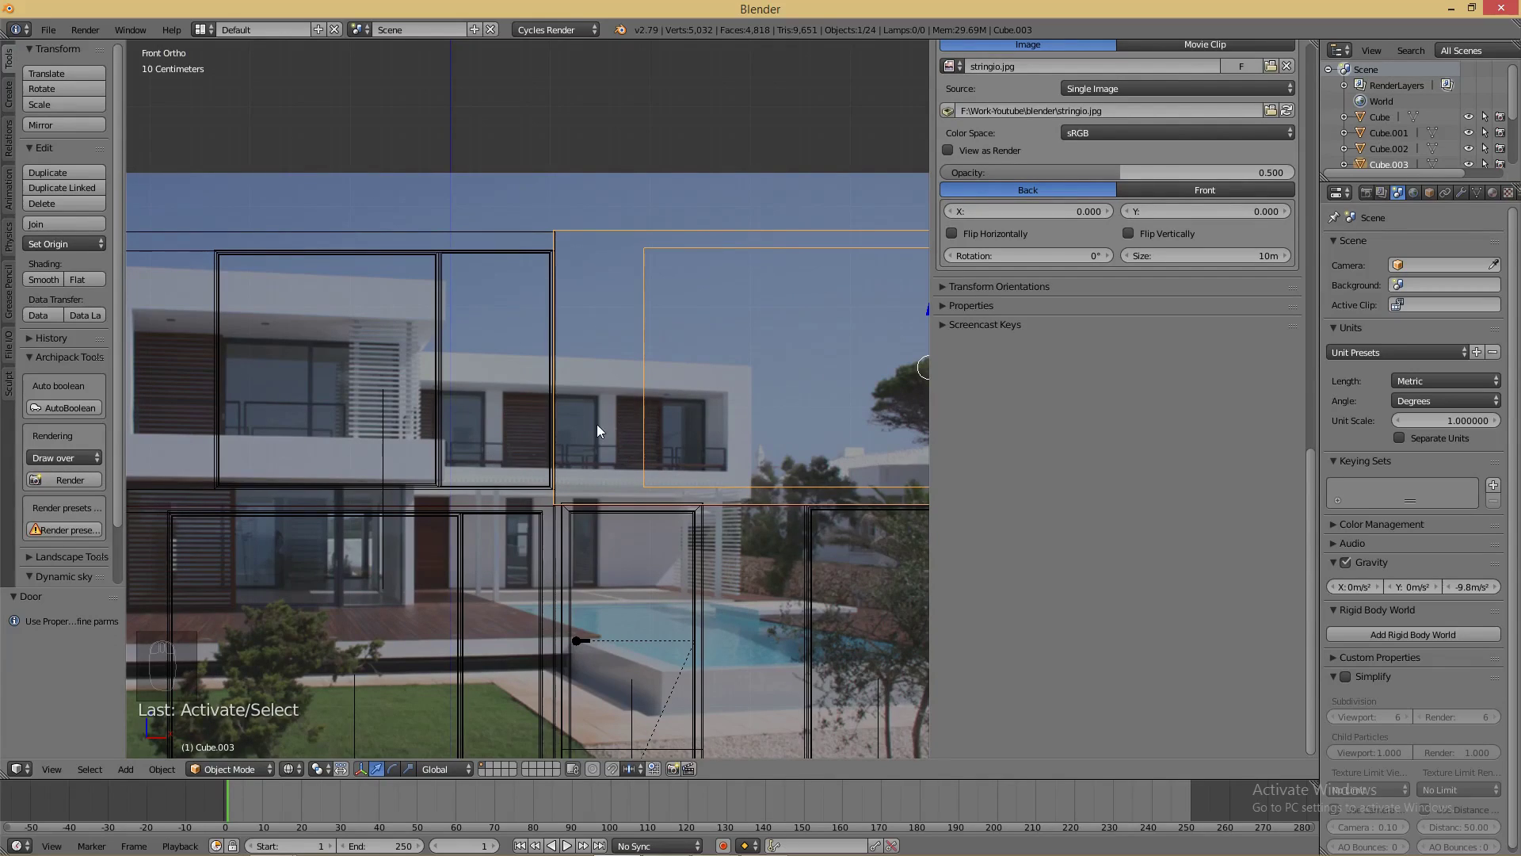
scroll(650, 426, down, 4)
scroll(649, 426, up, 1)
middle_drag(748, 383, 698, 442)
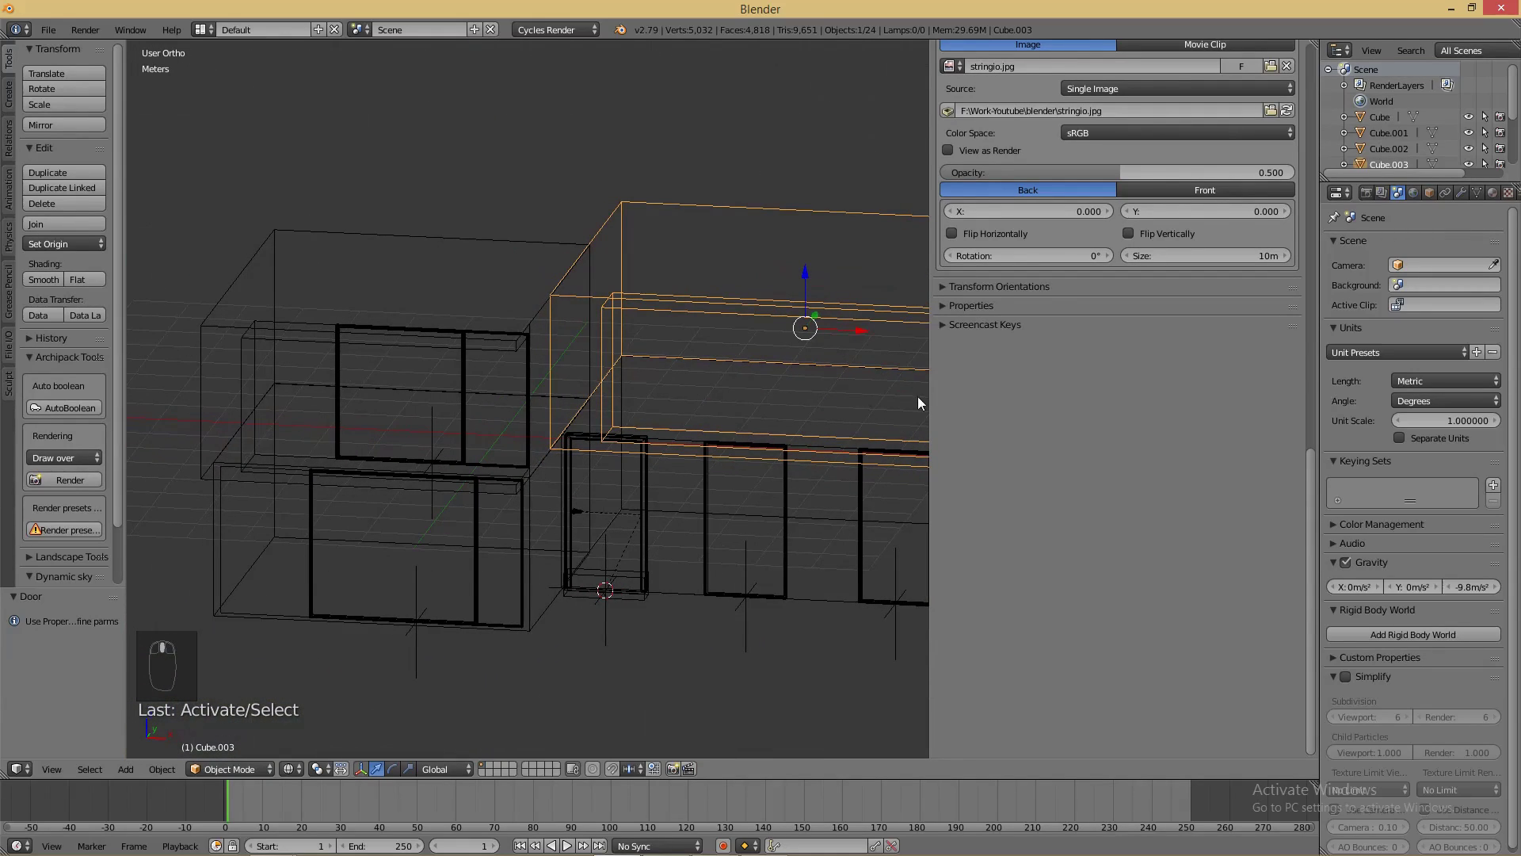
shift+middle_drag(841, 406, 723, 411)
scroll(689, 402, up, 2)
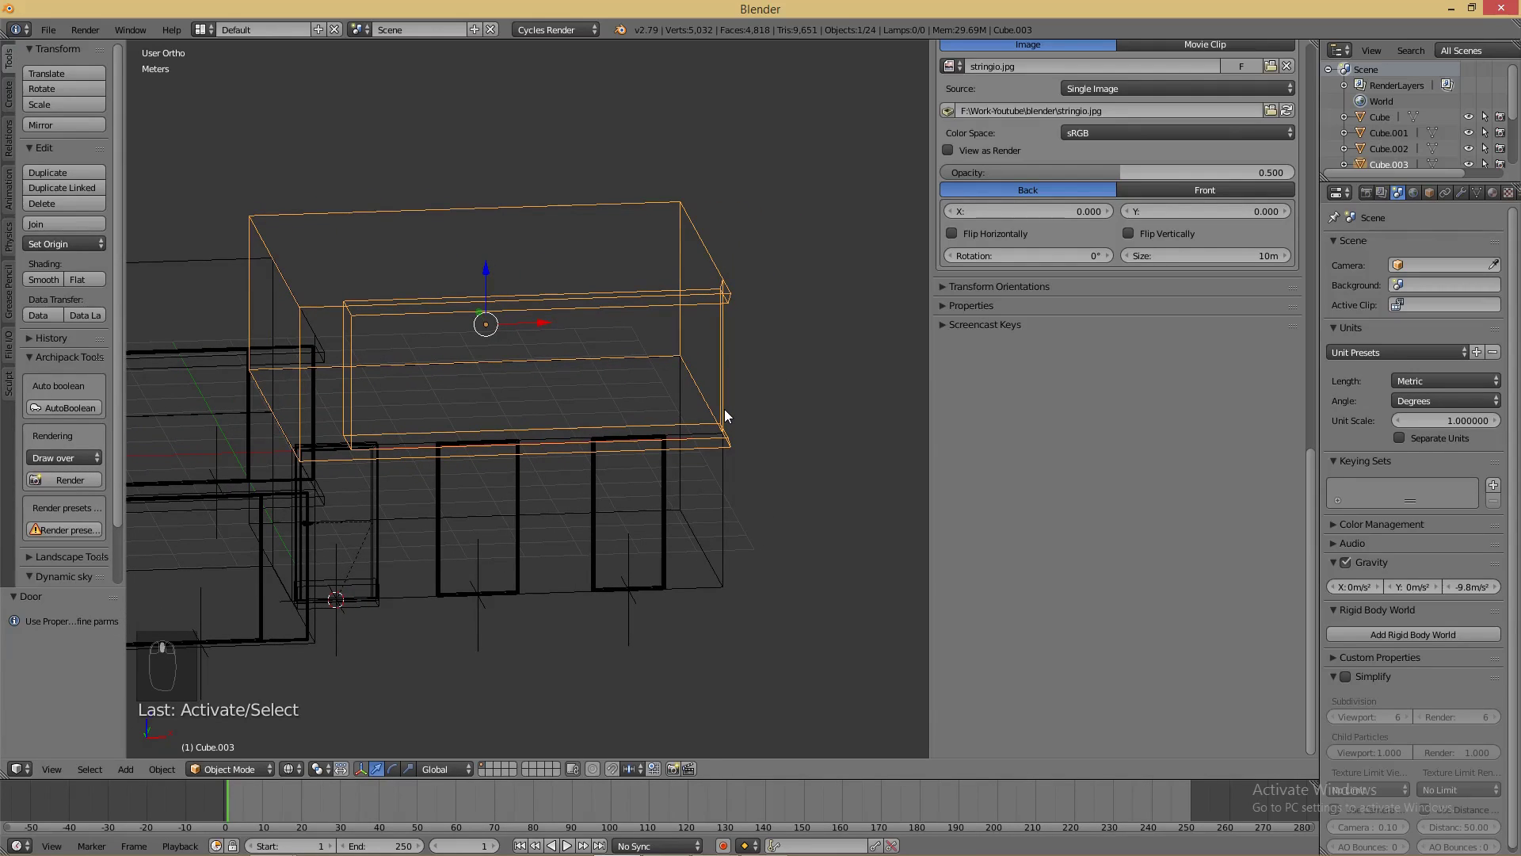
key(KP_1)
key(KP_1)
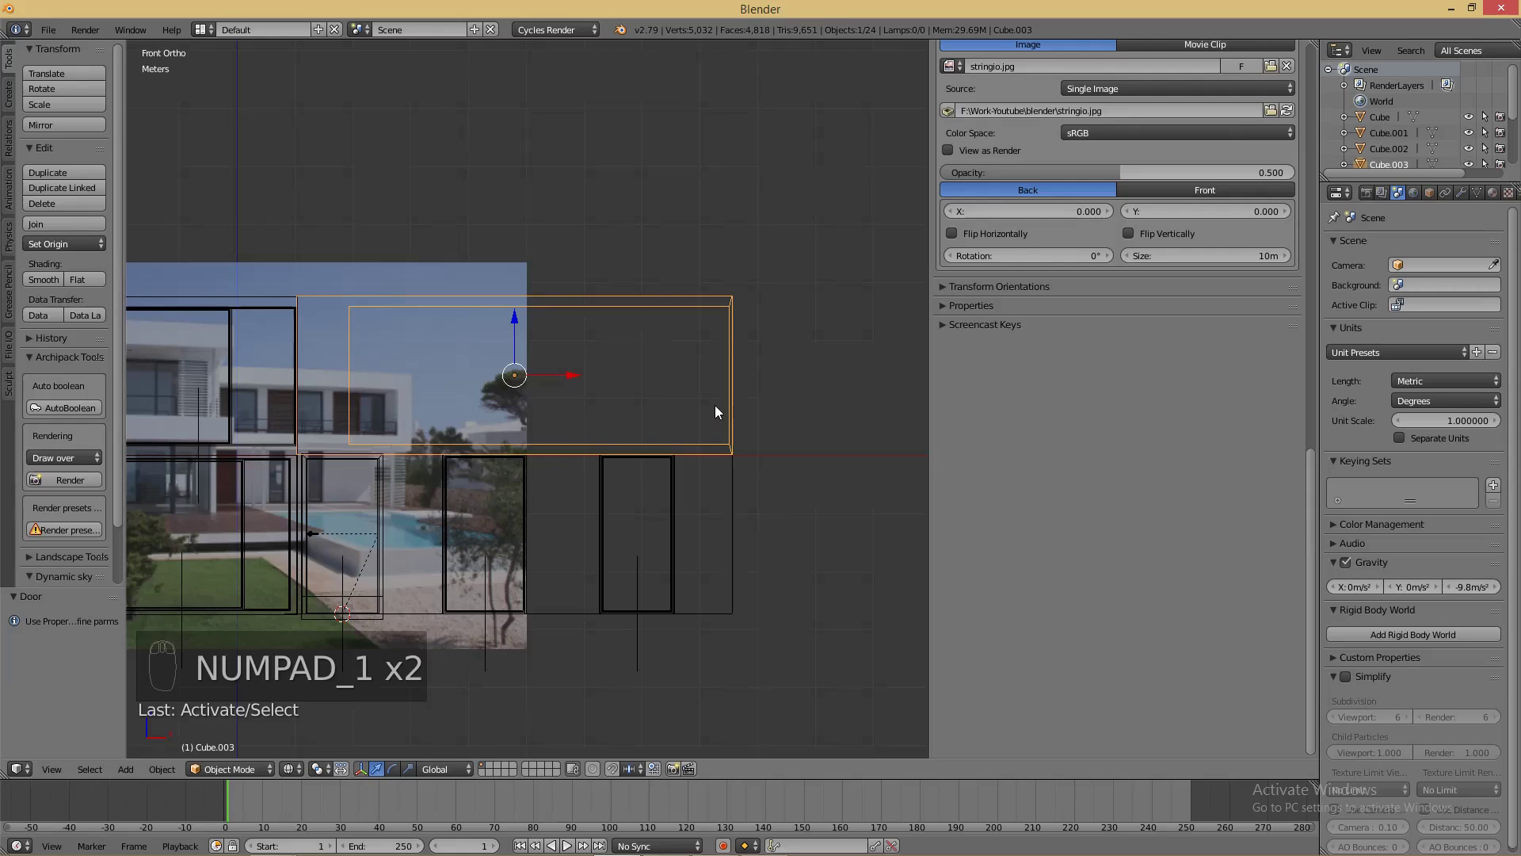
key(z)
- Snap the 3D cursor to the inner bottom edge of the upper block's wide opening
mouse_move(714, 403)
middle_down()
mouse_move(715, 387)
mouse_move(678, 425)
middle_up()
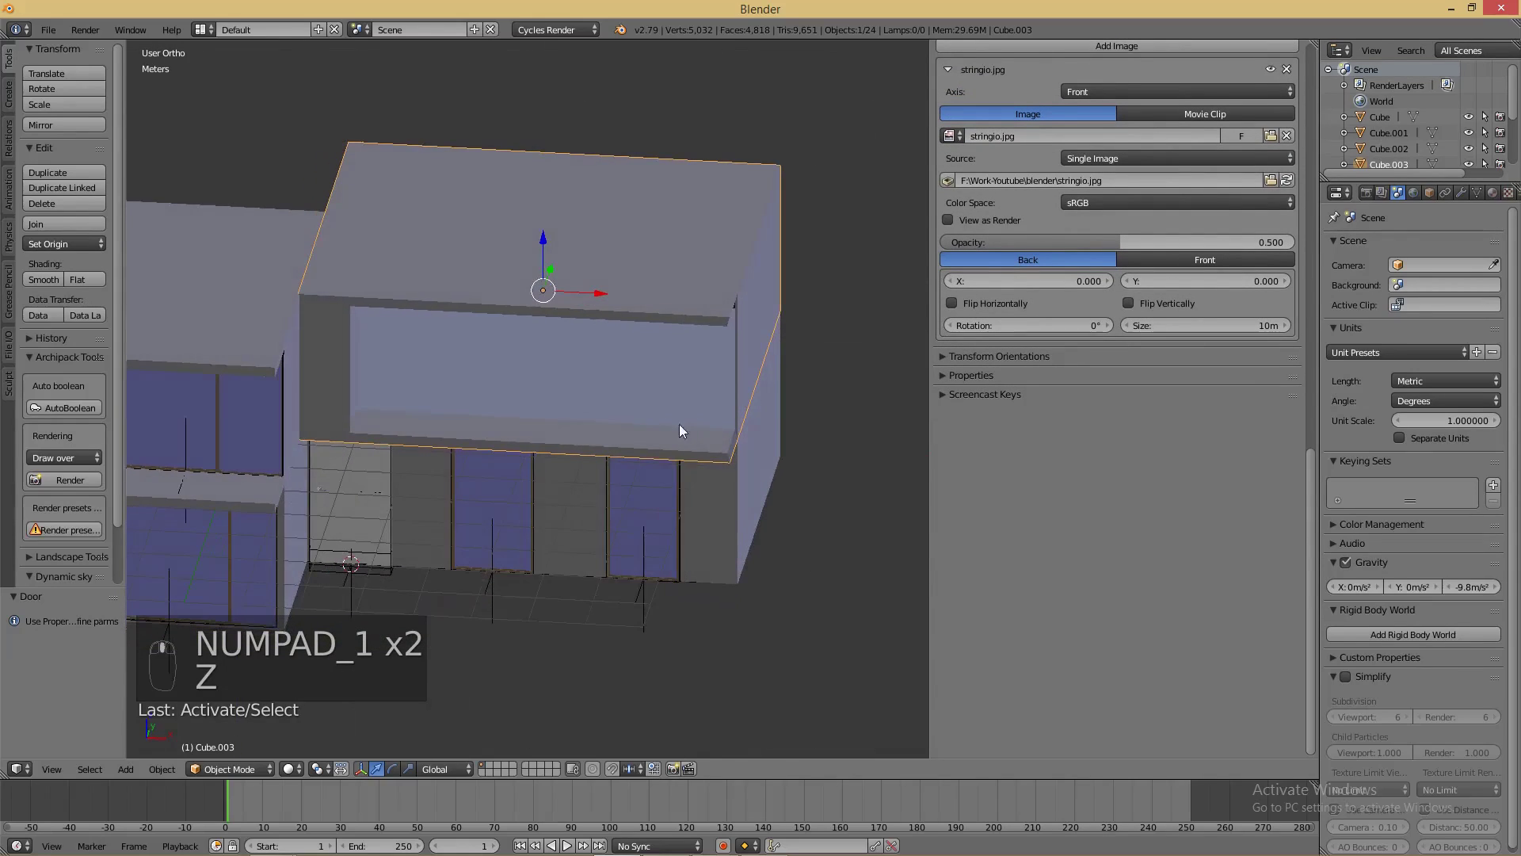
right_click(545, 421)
right_click(441, 326)
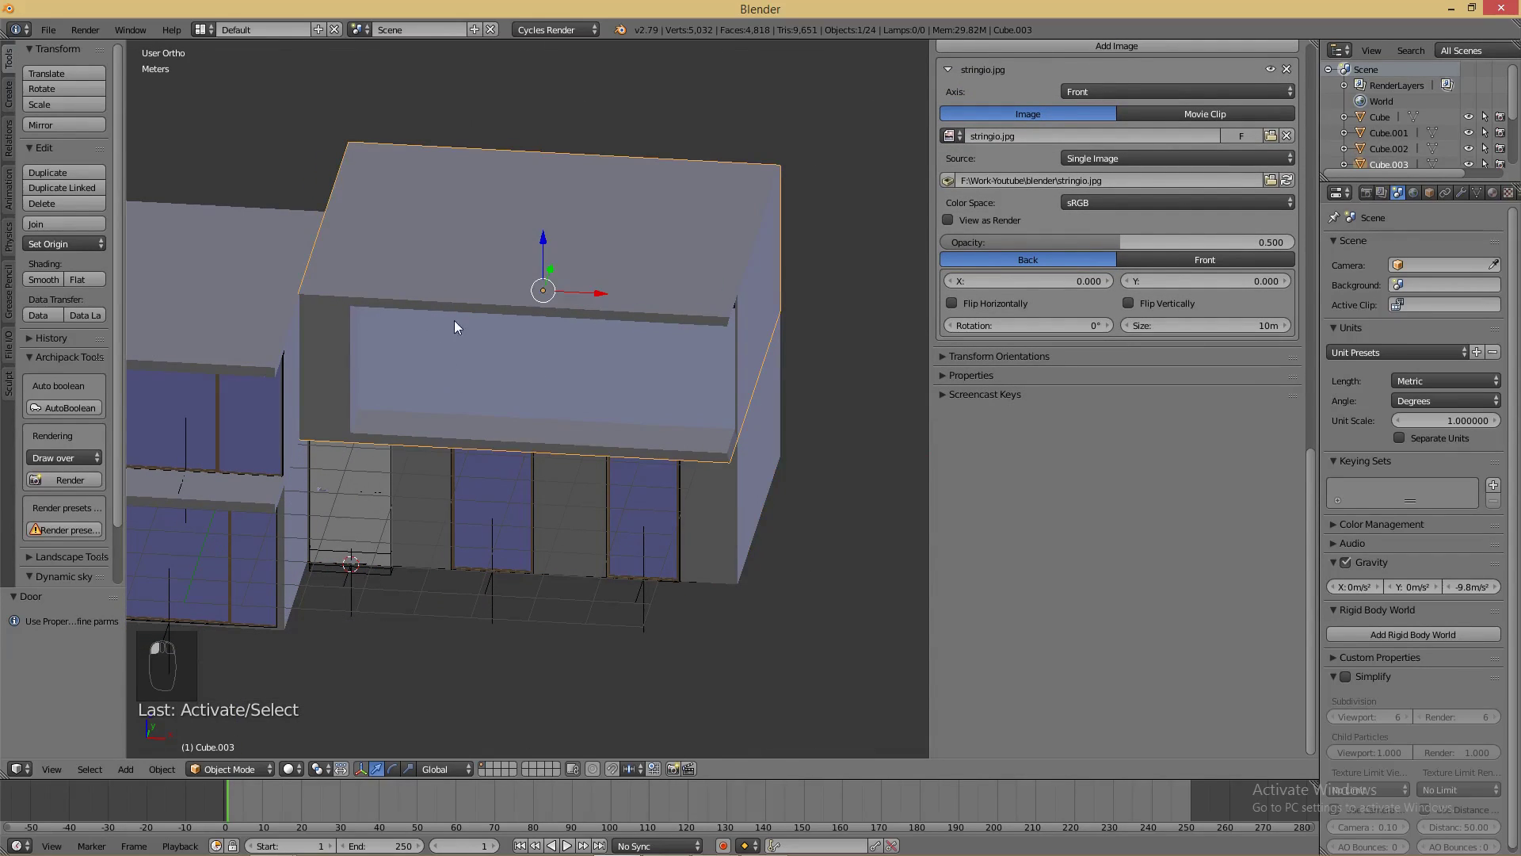
key(Tab)
right_click(475, 406)
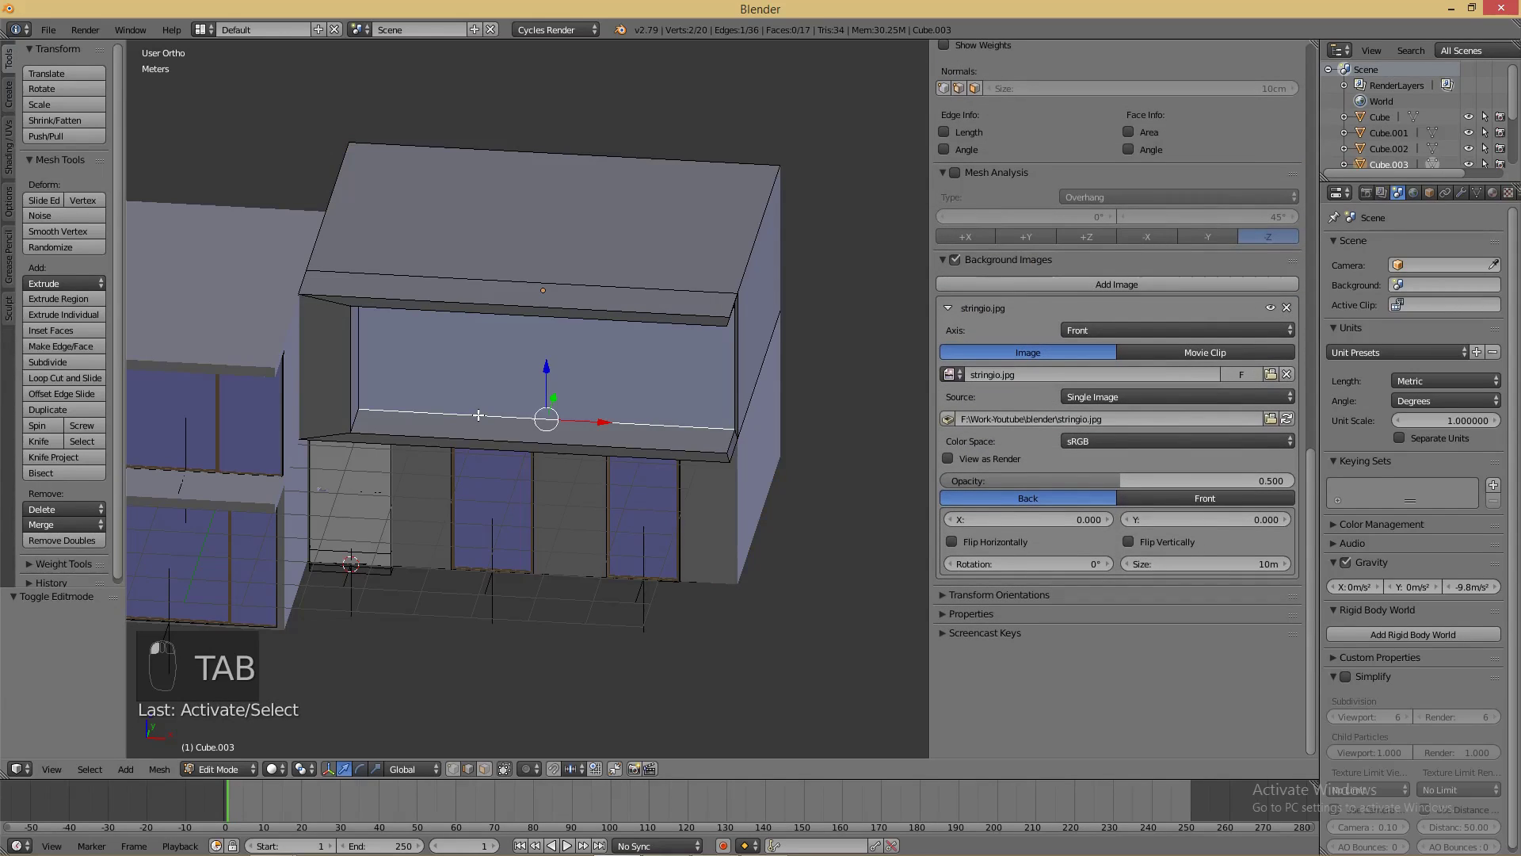
key(shift+s)
click(478, 415)
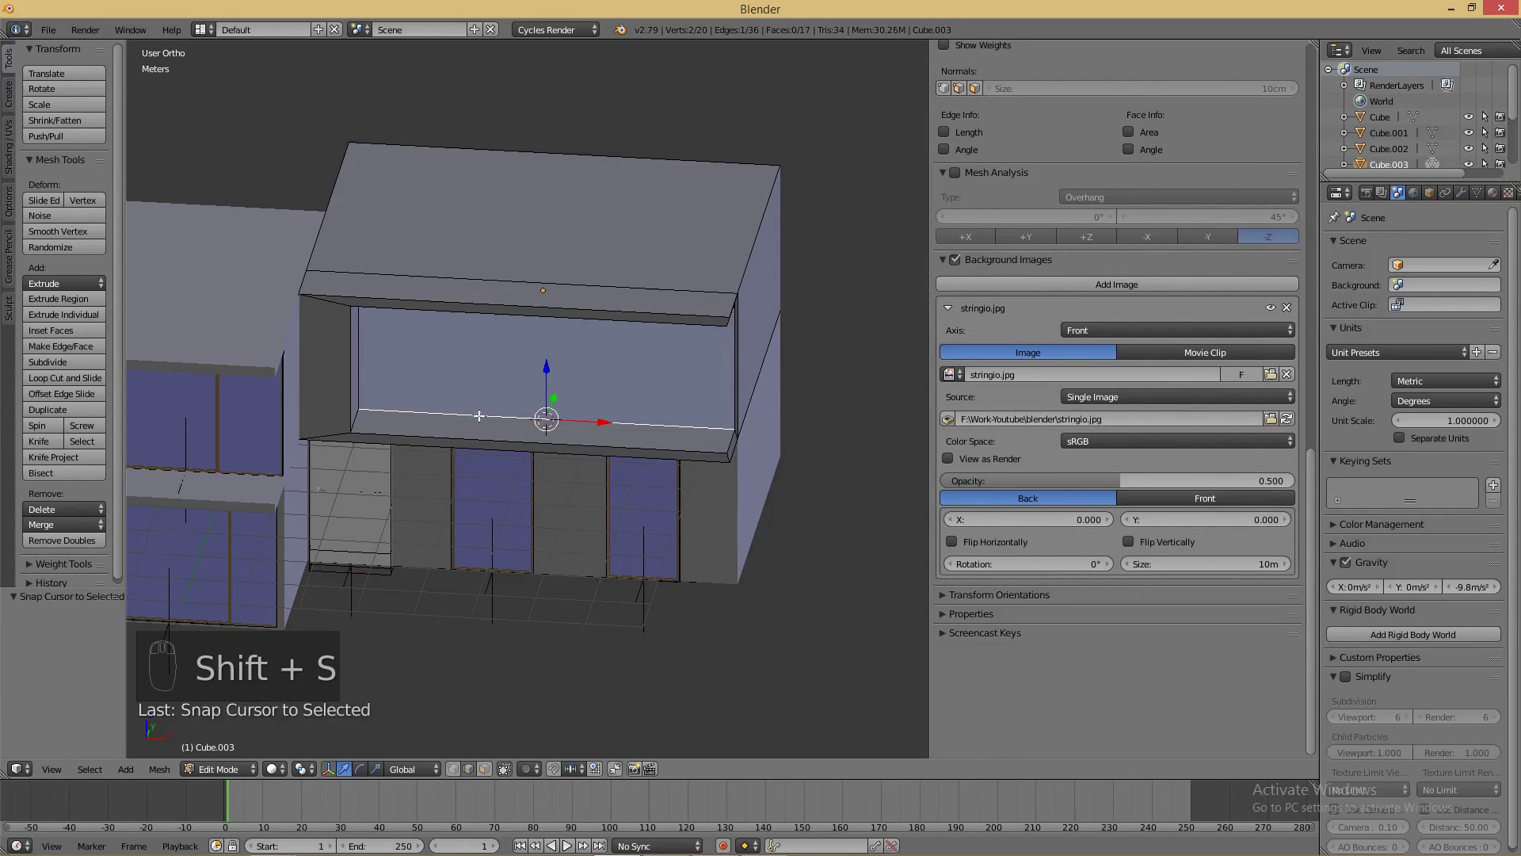
key(Tab)
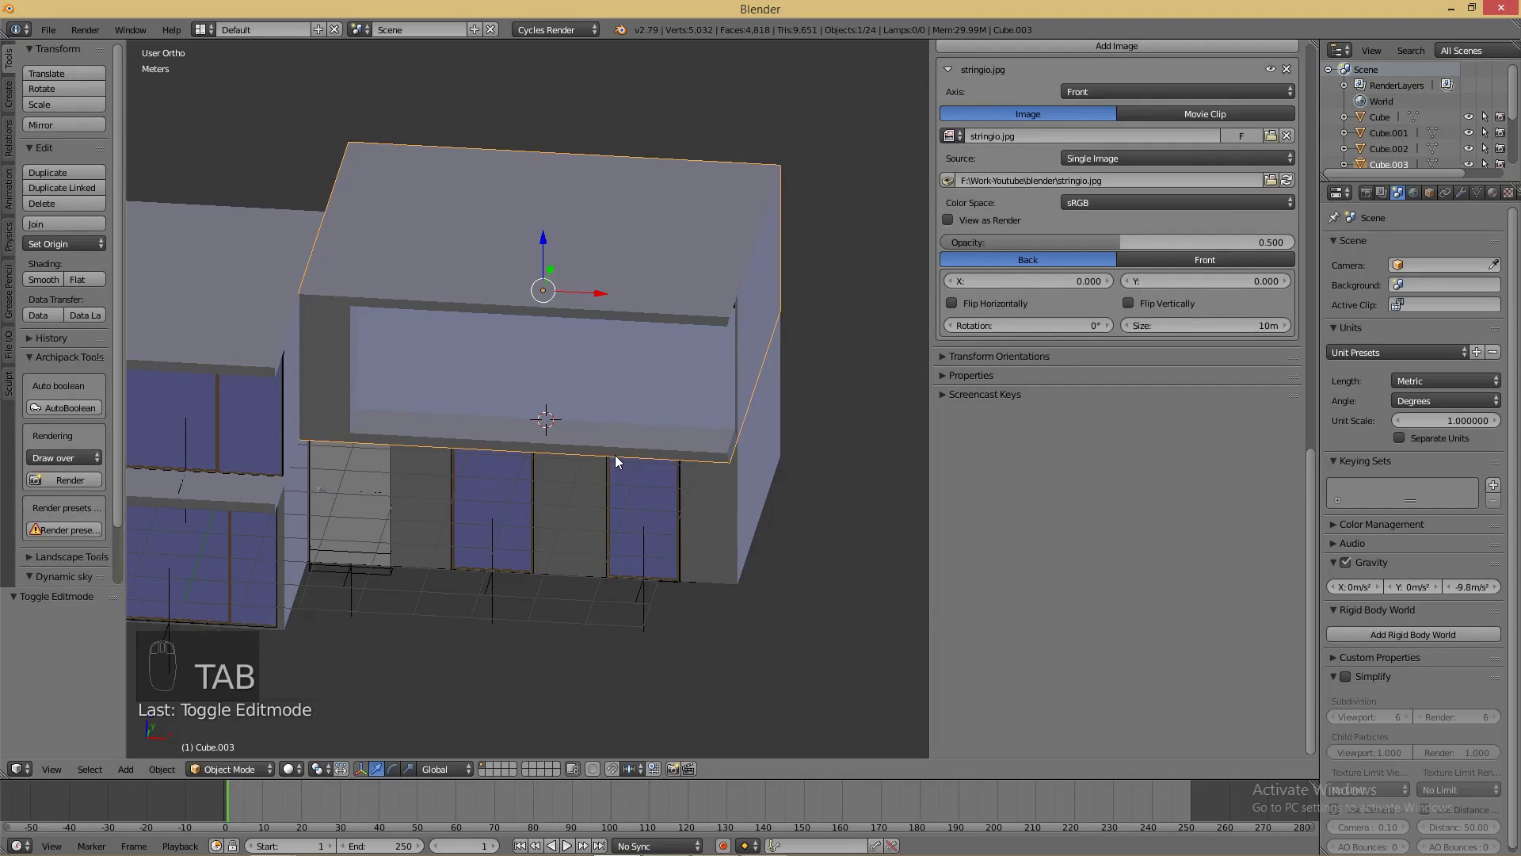
- Add an Archimesh panel window at the 3D cursor and set its horizontal panel count to 4
key(shift+a)
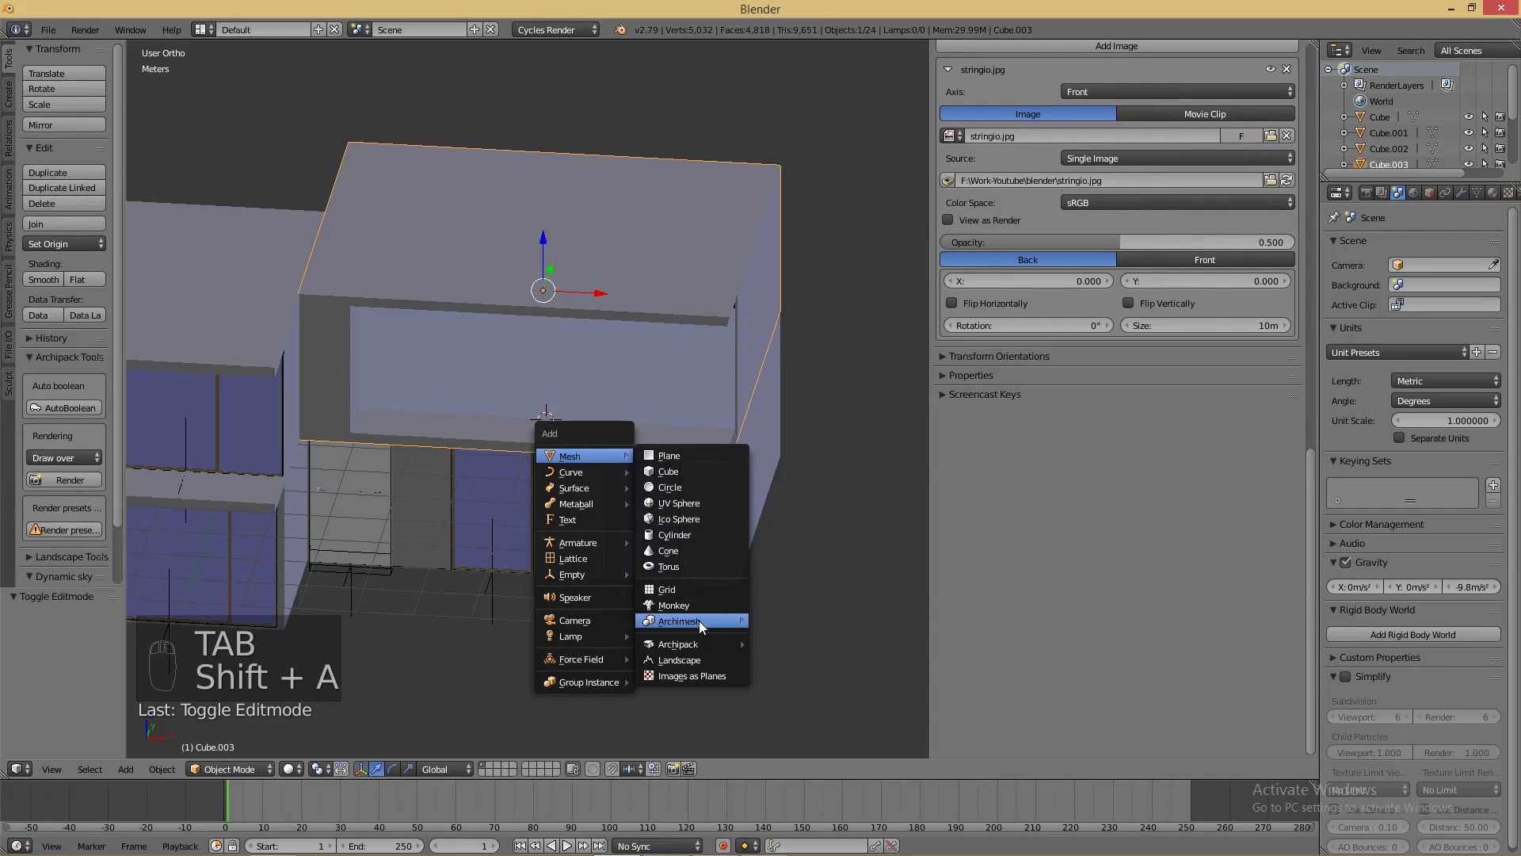
mouse_move(699, 620)
click(816, 672)
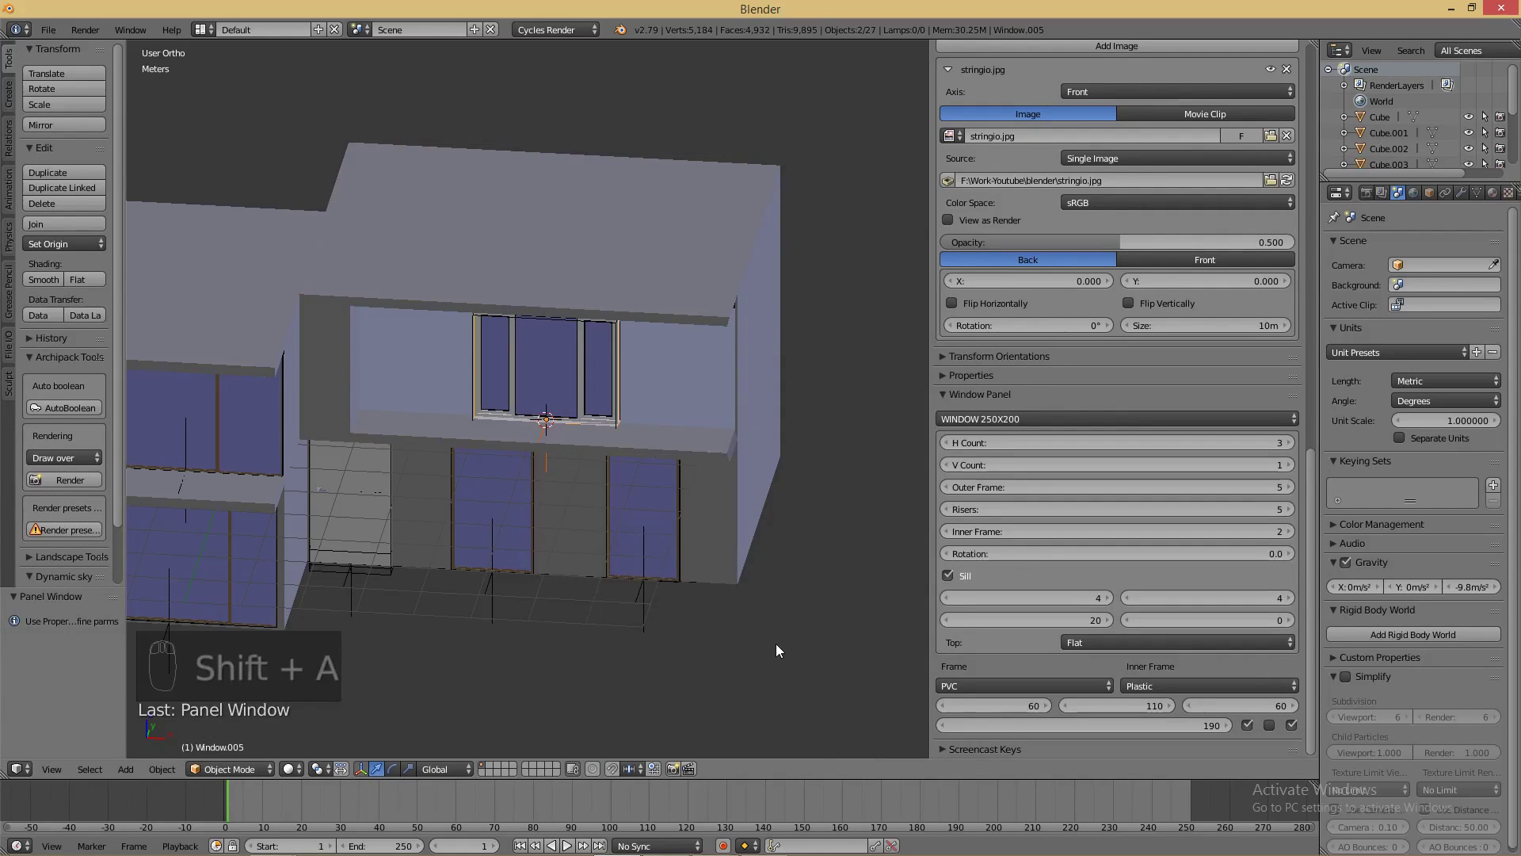
key(KP_1)
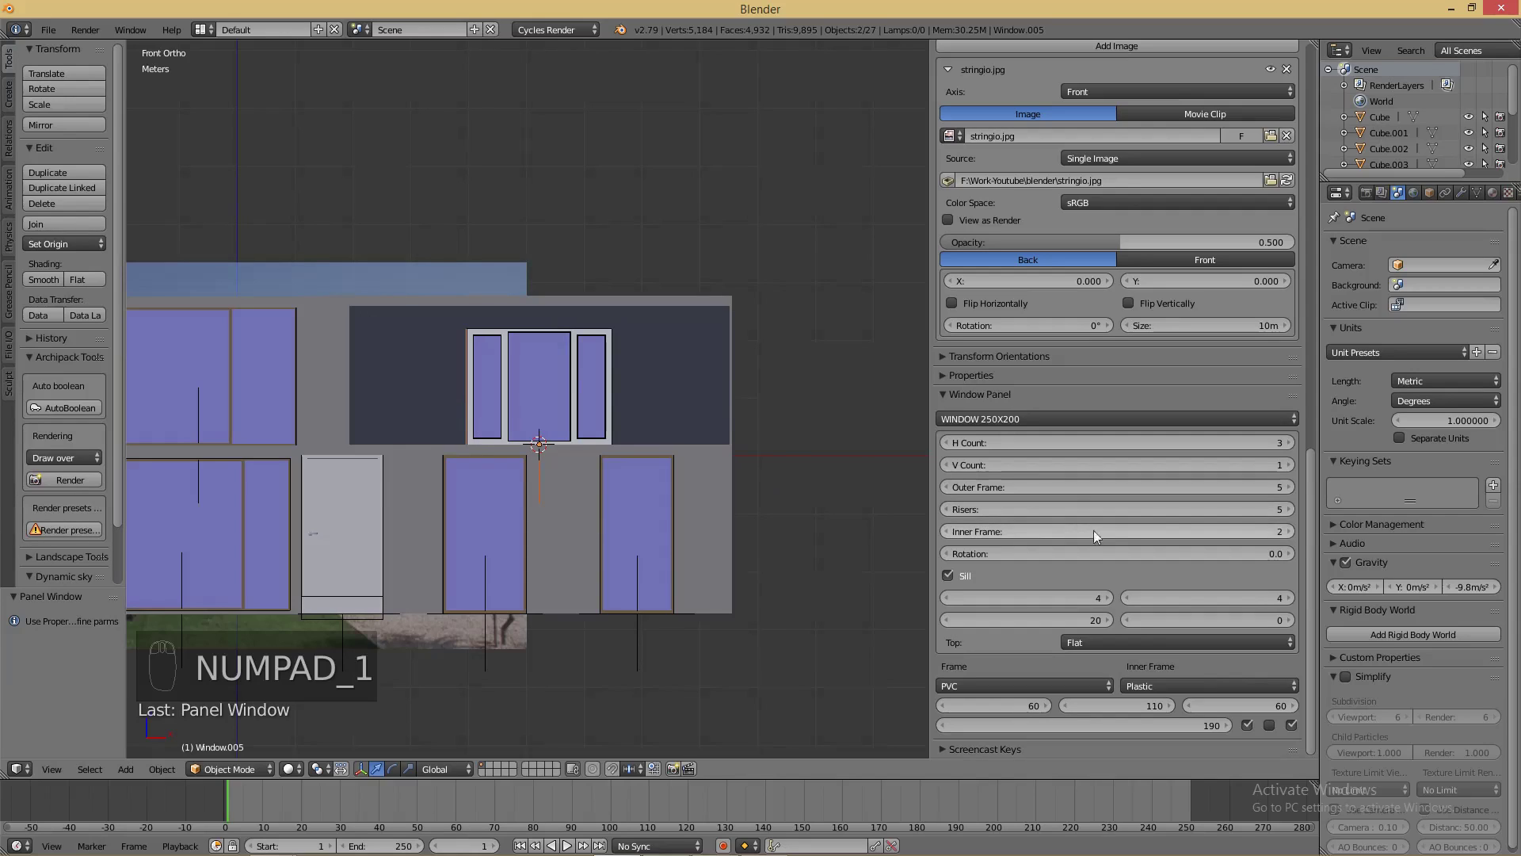
drag(1220, 447, 1030, 444)
drag(1252, 442, 1286, 443)
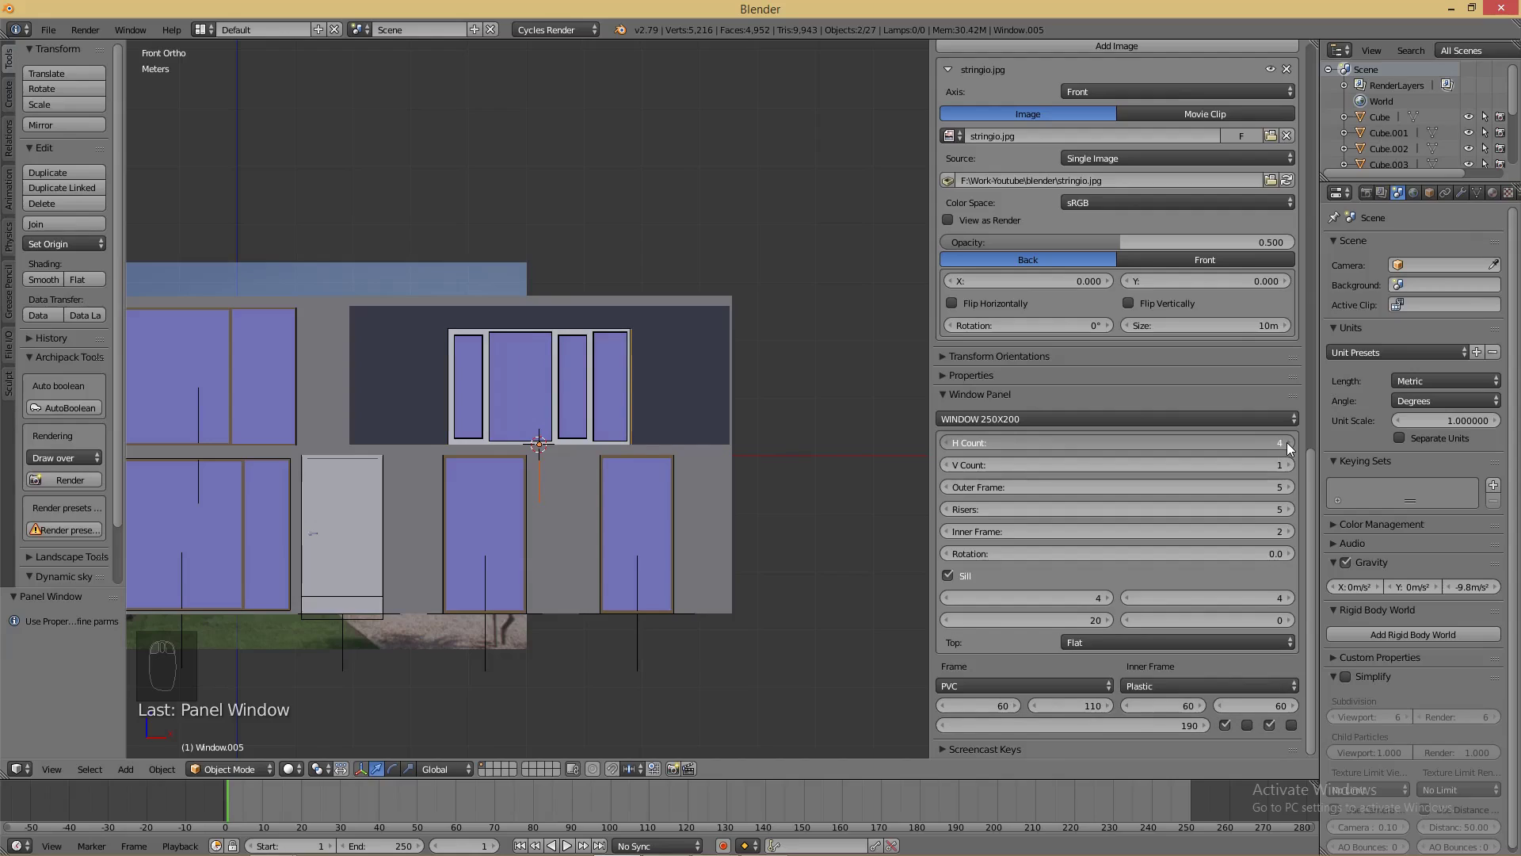
- Set the new window's outer frame to 2, risers to 2 and inner frame to 1, and disable its sill
drag(1171, 468, 1086, 511)
drag(1242, 535, 1228, 534)
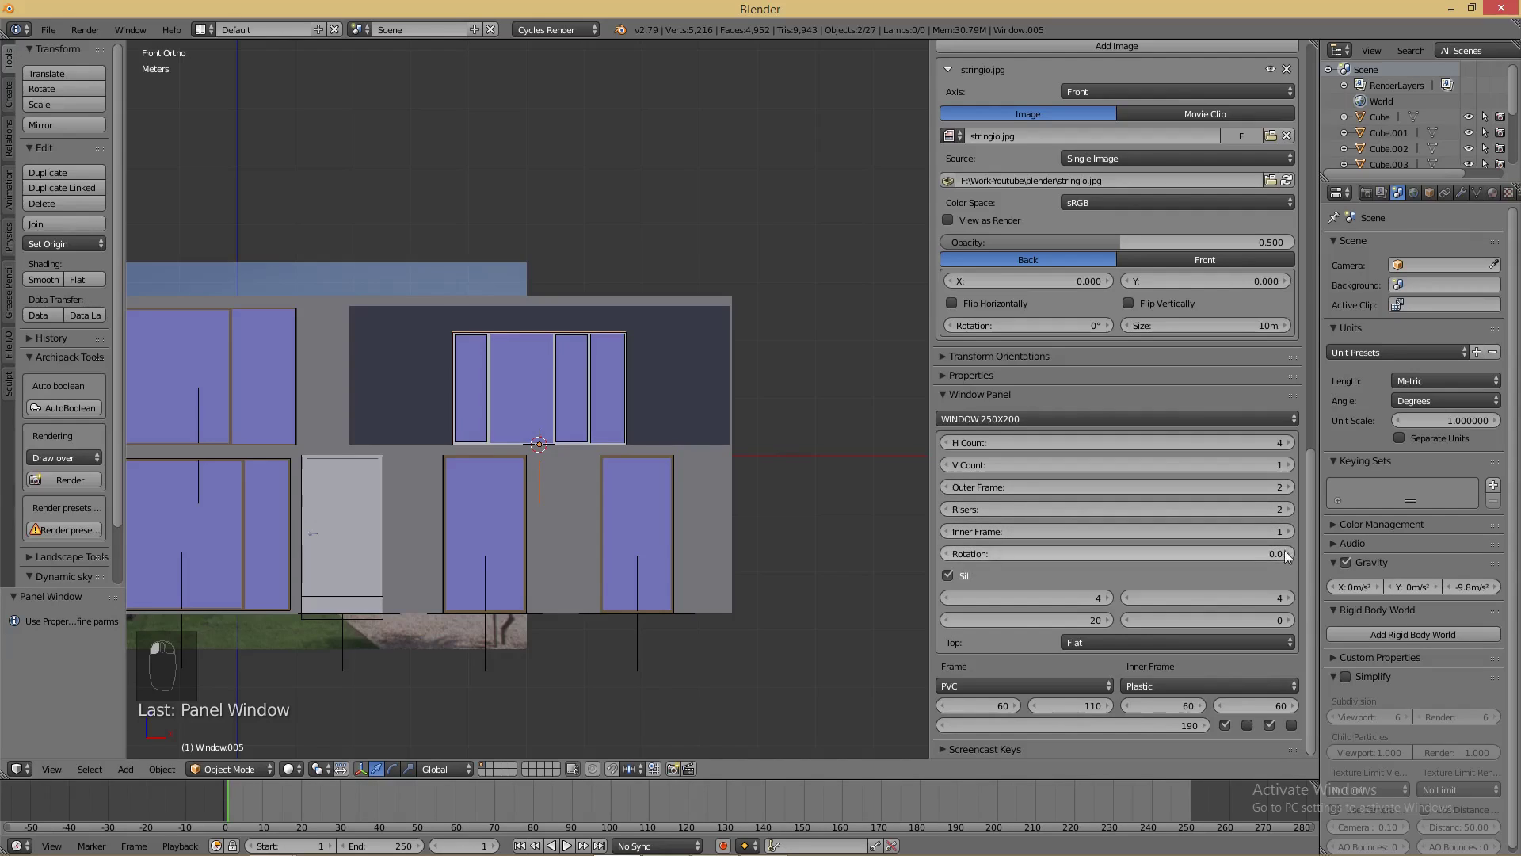
click(950, 576)
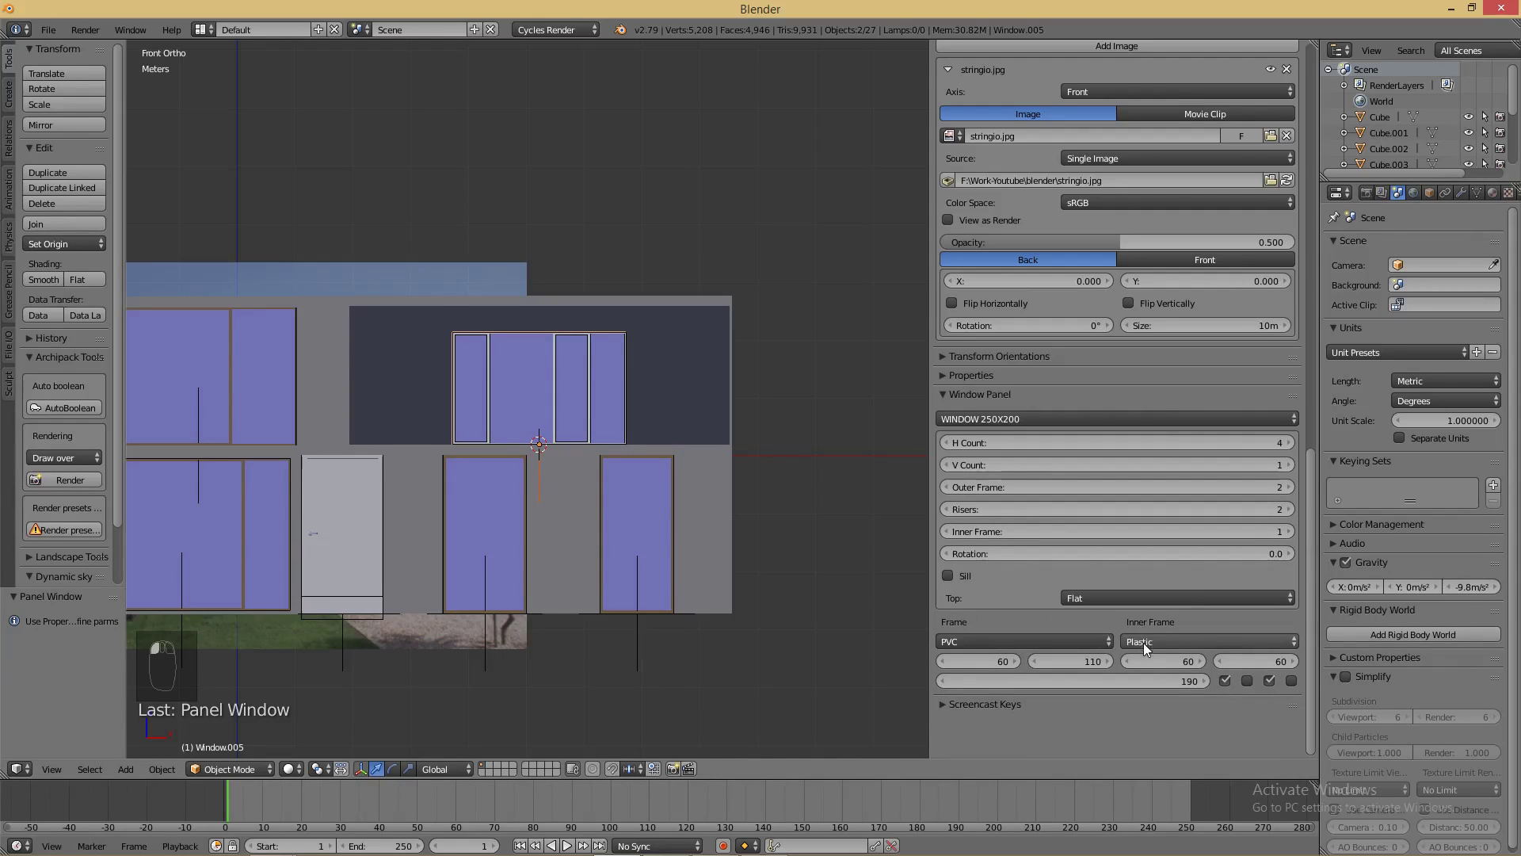
- Set the window's frame and inner frame materials to WOOD and its panel widths to 201, 241, 117 and 91
click(1074, 641)
click(1065, 605)
click(1157, 644)
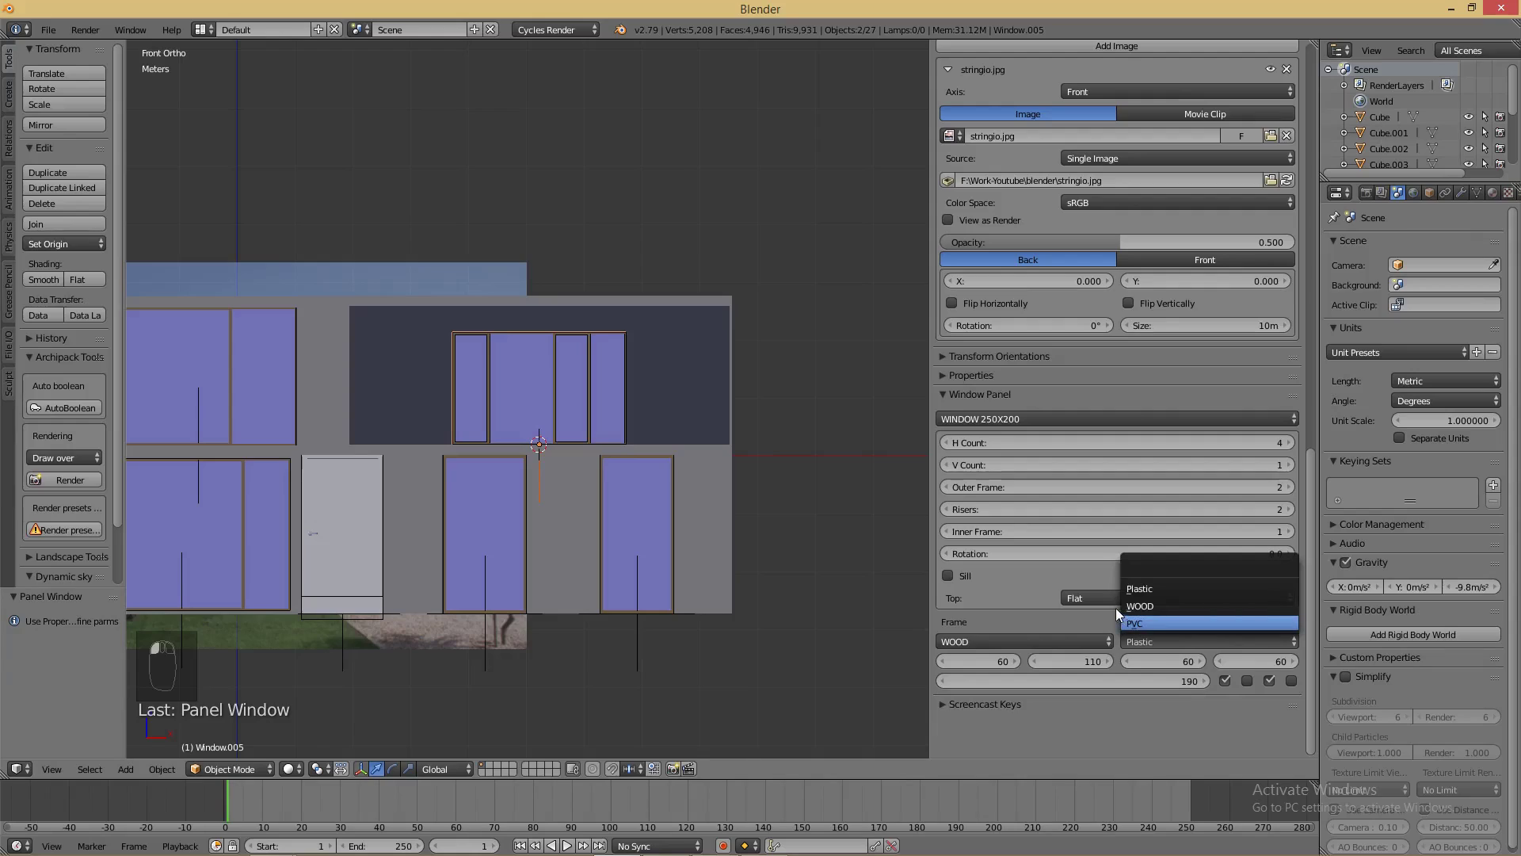
click(1144, 605)
drag(981, 664, 1285, 664)
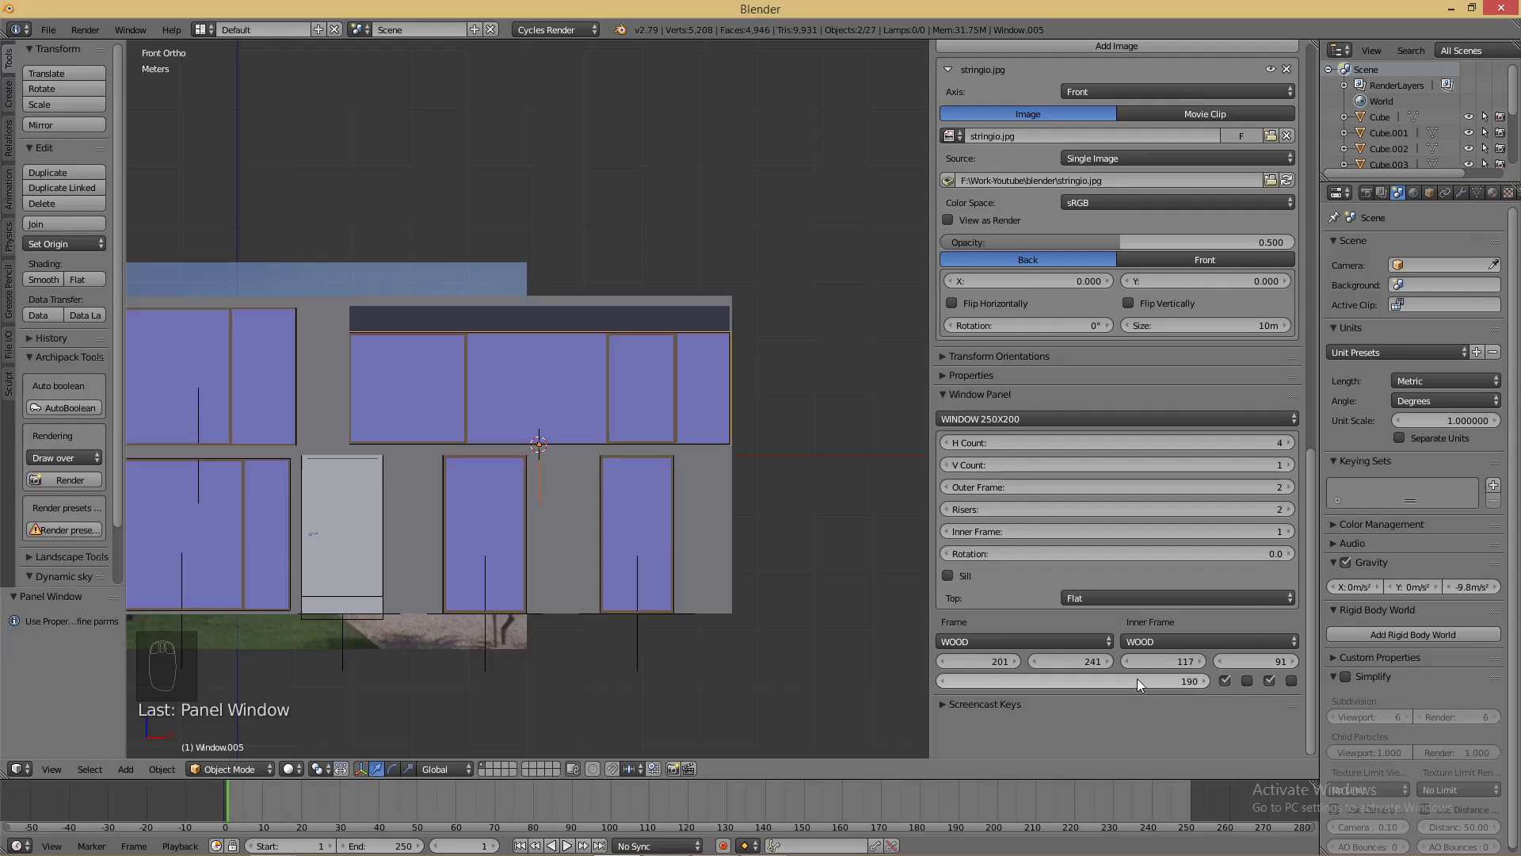
- Set the four-panel window's height to 240 so it fills the upper opening
drag(1118, 686, 1162, 692)
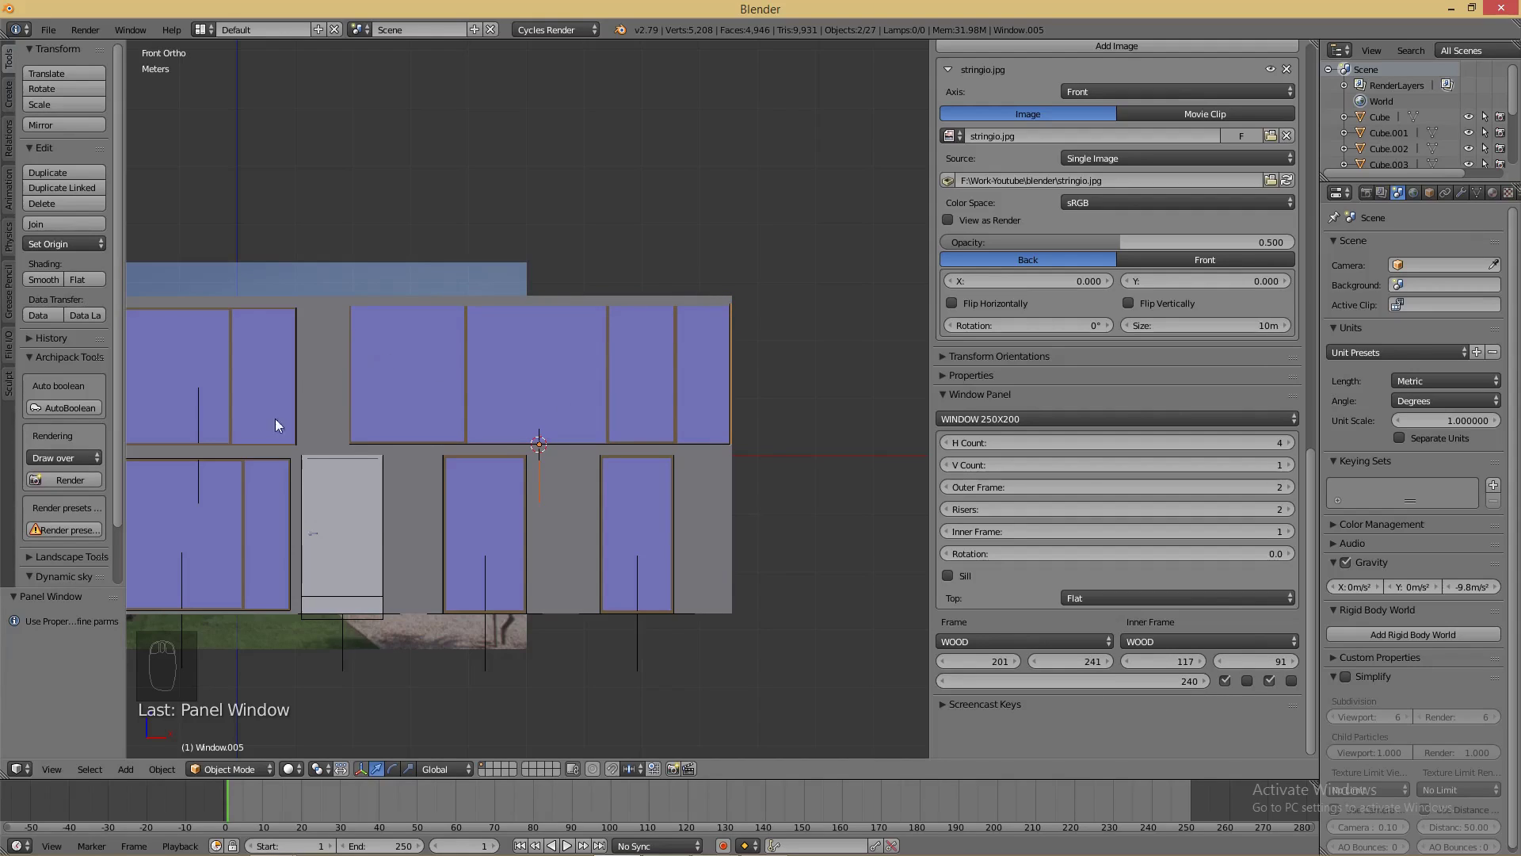
scroll(545, 456, up, 4)
scroll(544, 456, down, 6)
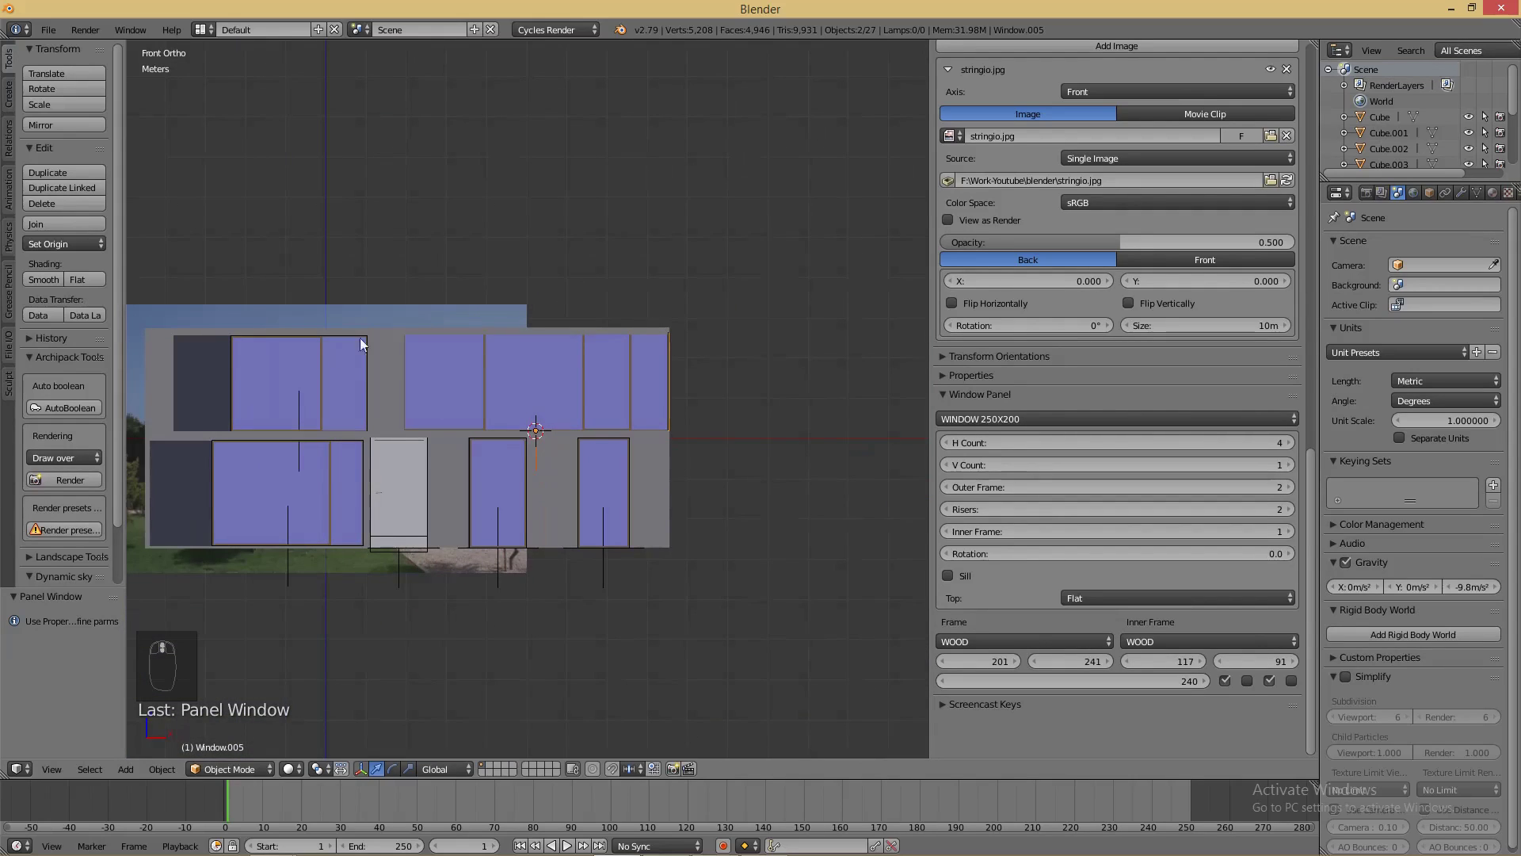
- Snap the 3D cursor to the inner bottom edge of the other upper-floor opening, above the two-panel lower window
shift+middle_drag(434, 487, 751, 429)
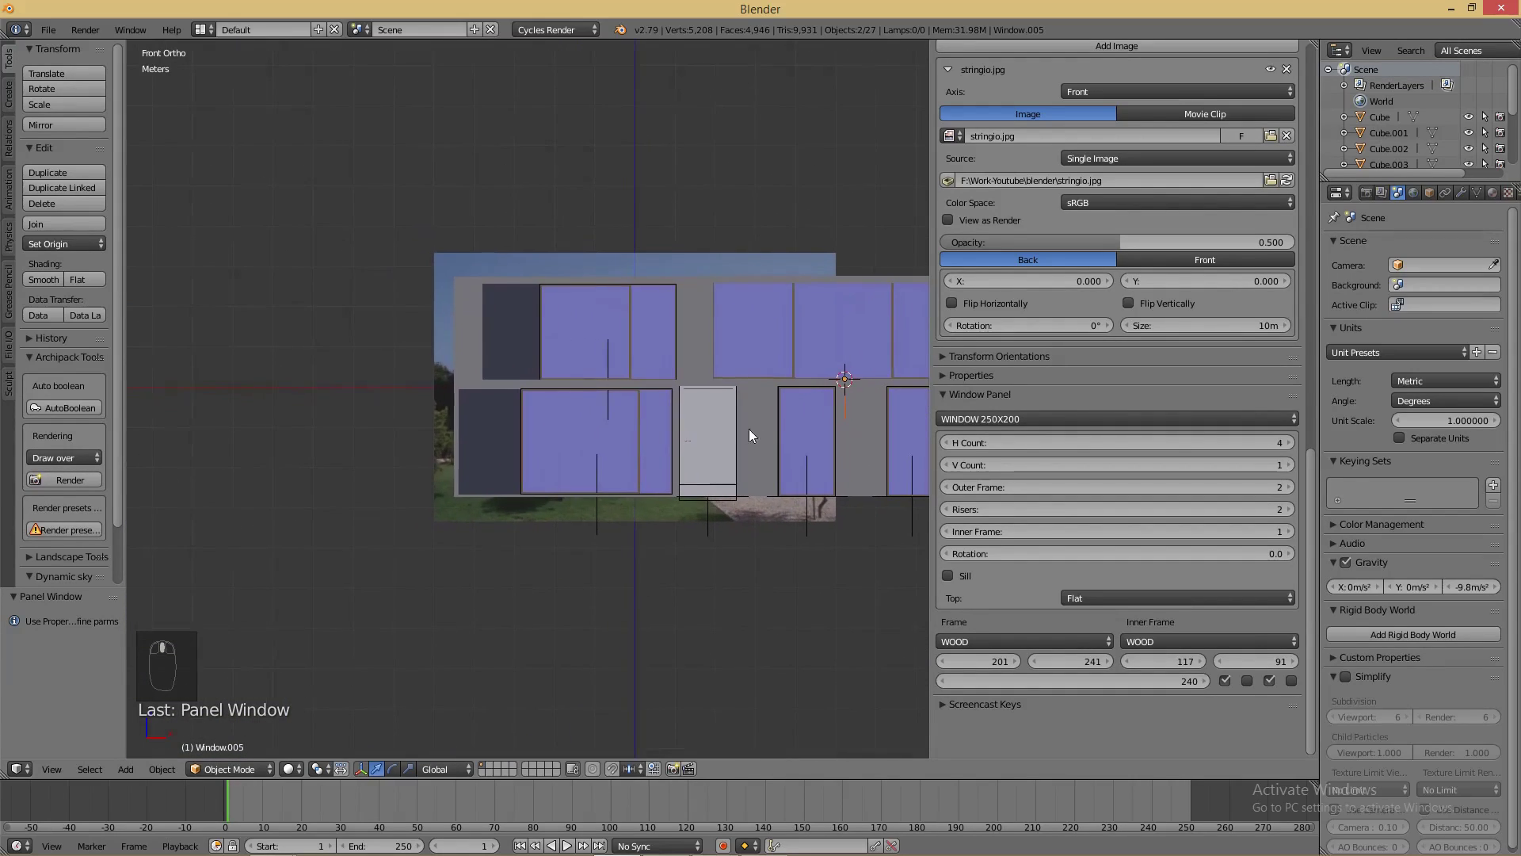
middle_drag(635, 379, 615, 423)
scroll(501, 424, up, 4)
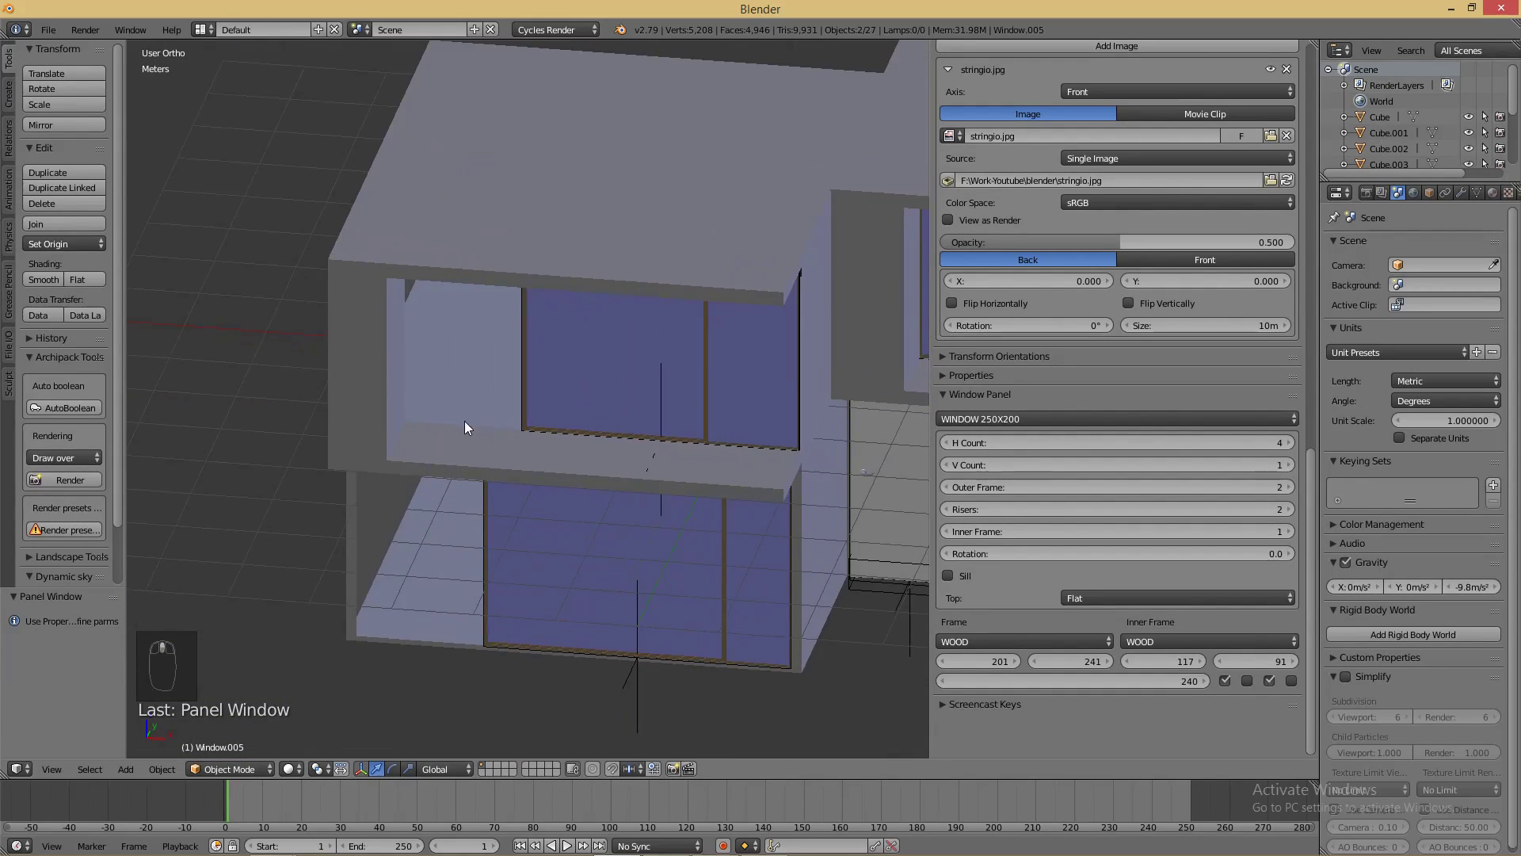
right_click(491, 445)
key(Tab)
right_click(496, 426)
key(shift+s)
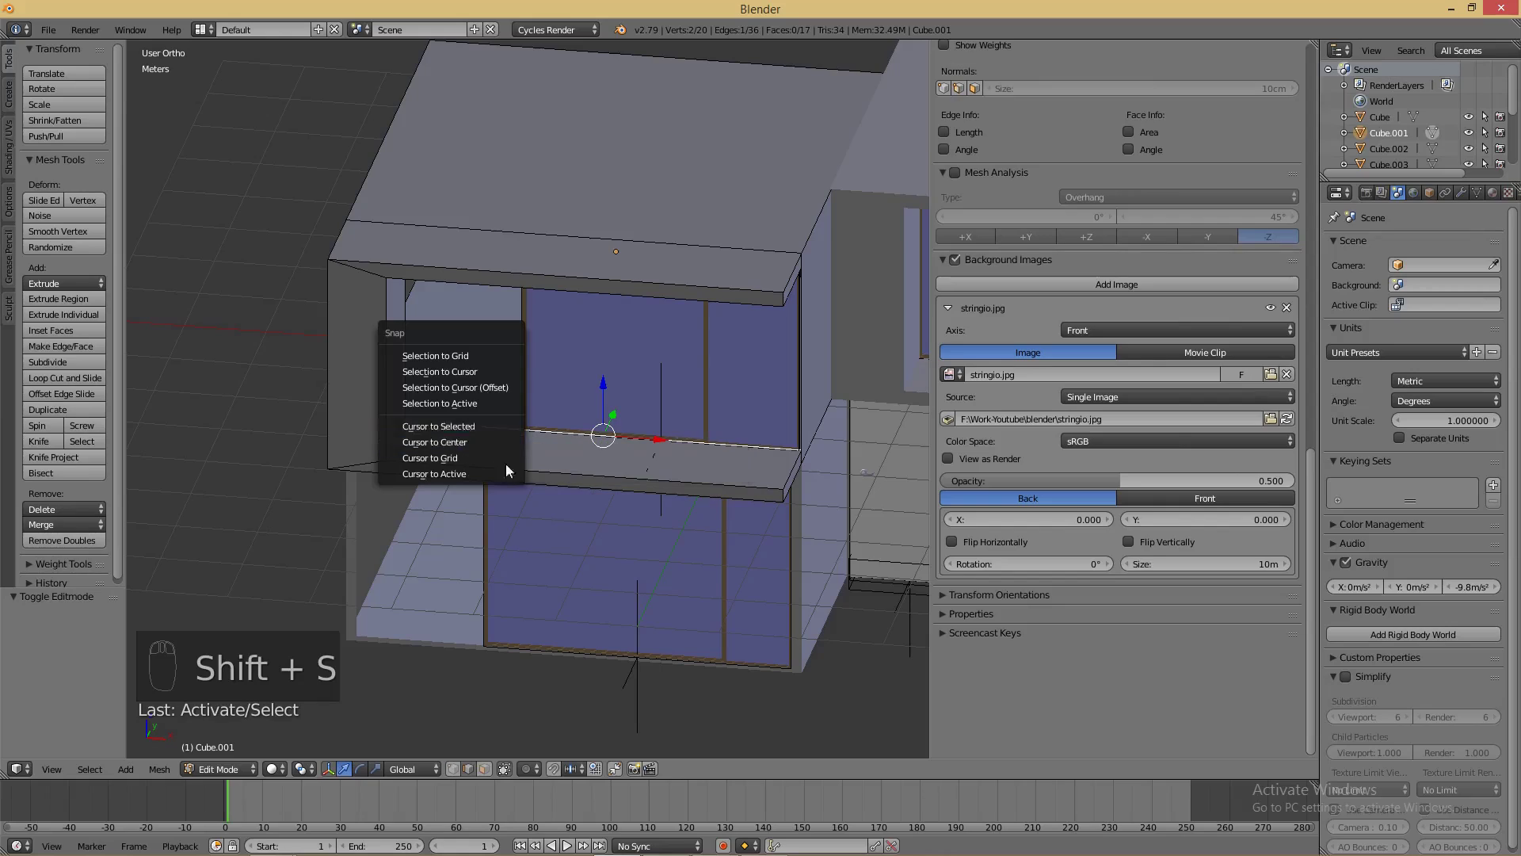
key(shift+s)
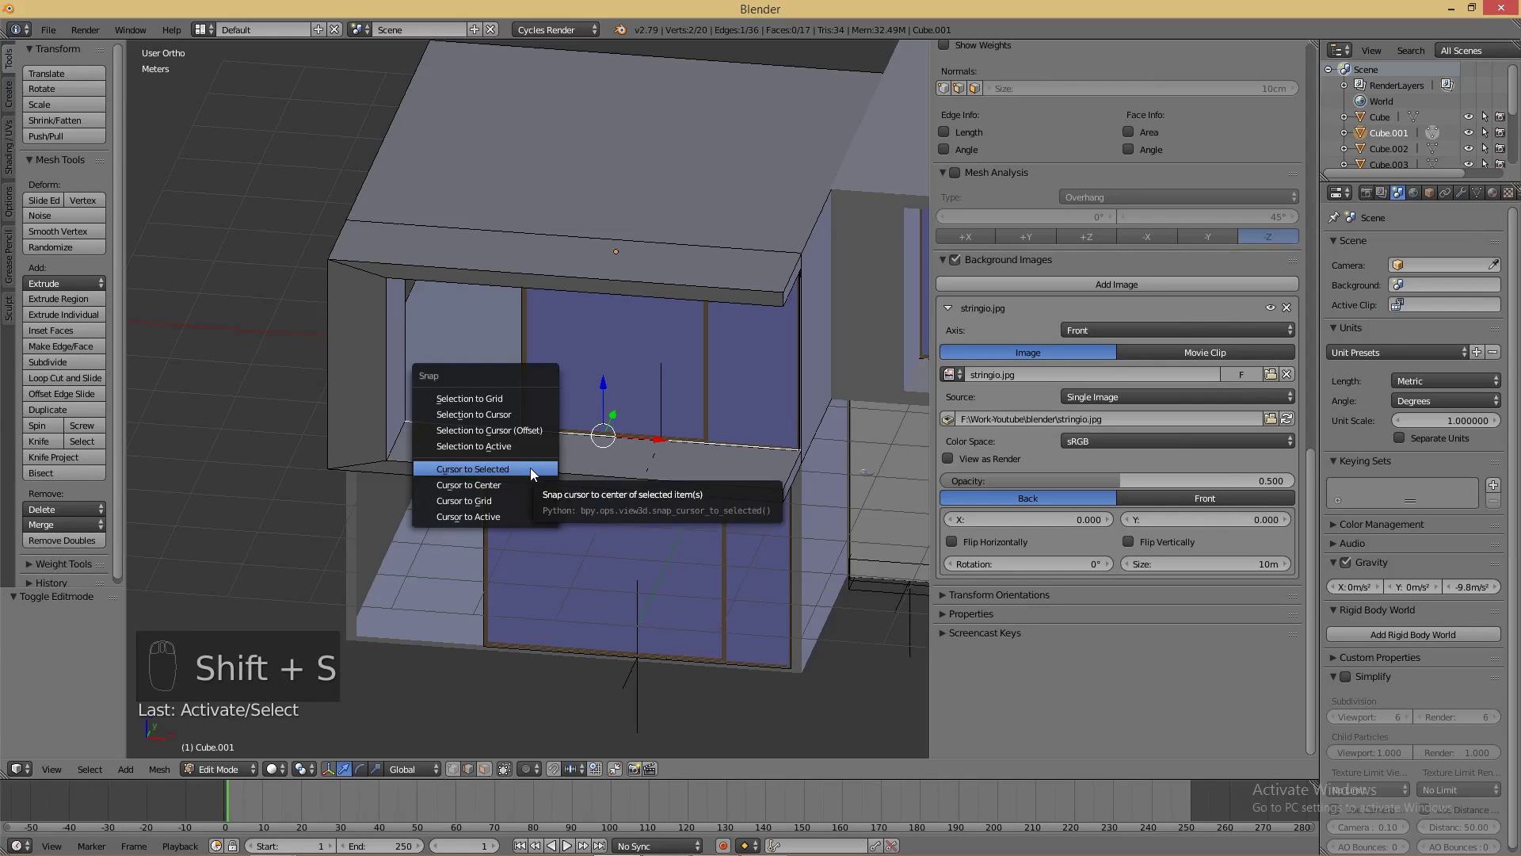
click(529, 468)
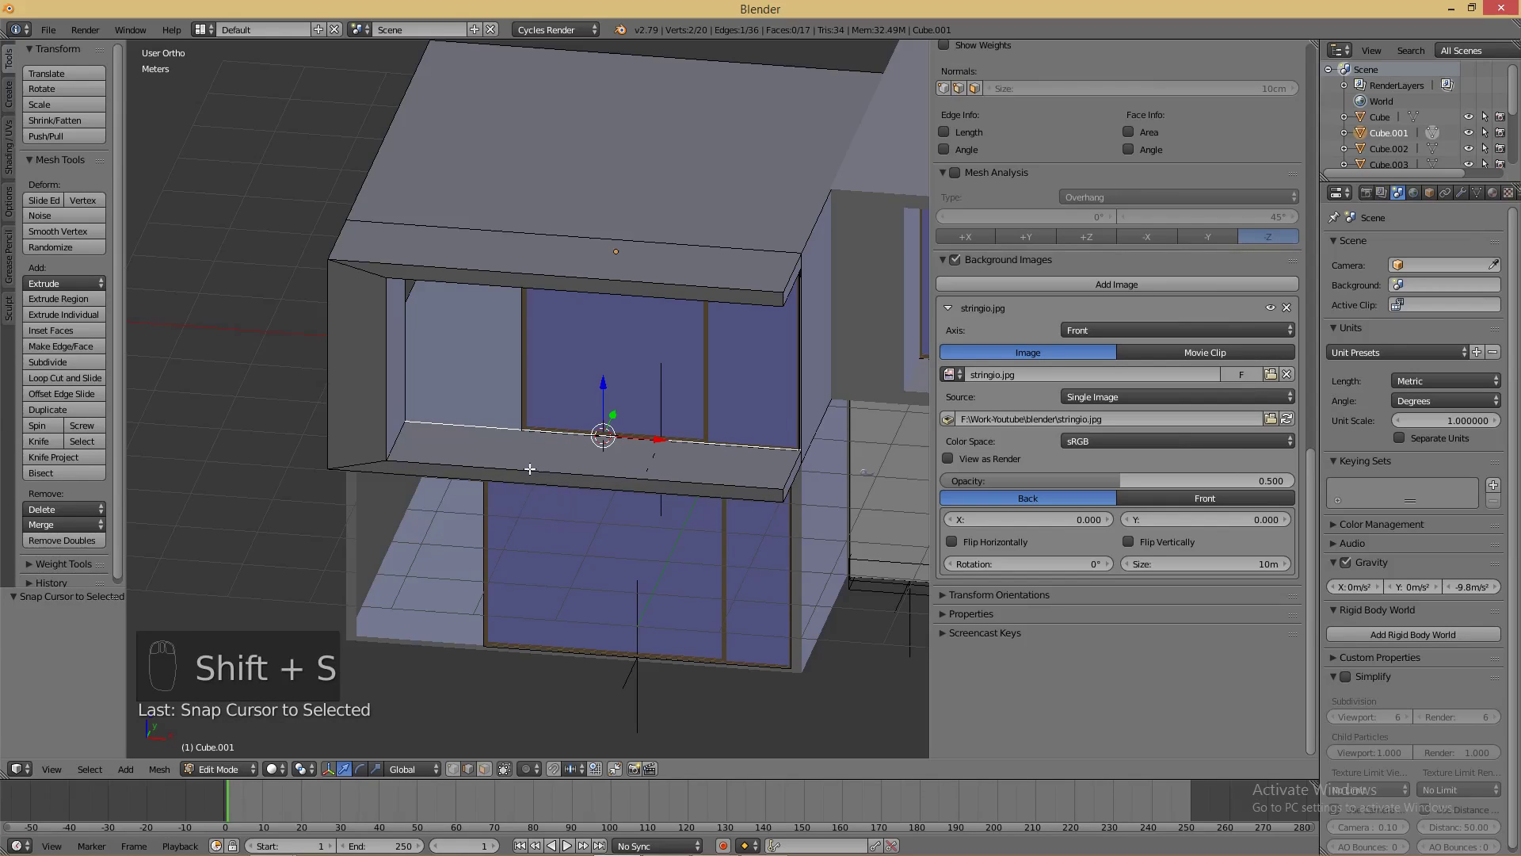
- Add a cube at the 3D cursor and scale it down uniformly to about 0.1
key(Tab)
key(shift+a)
click(600, 485)
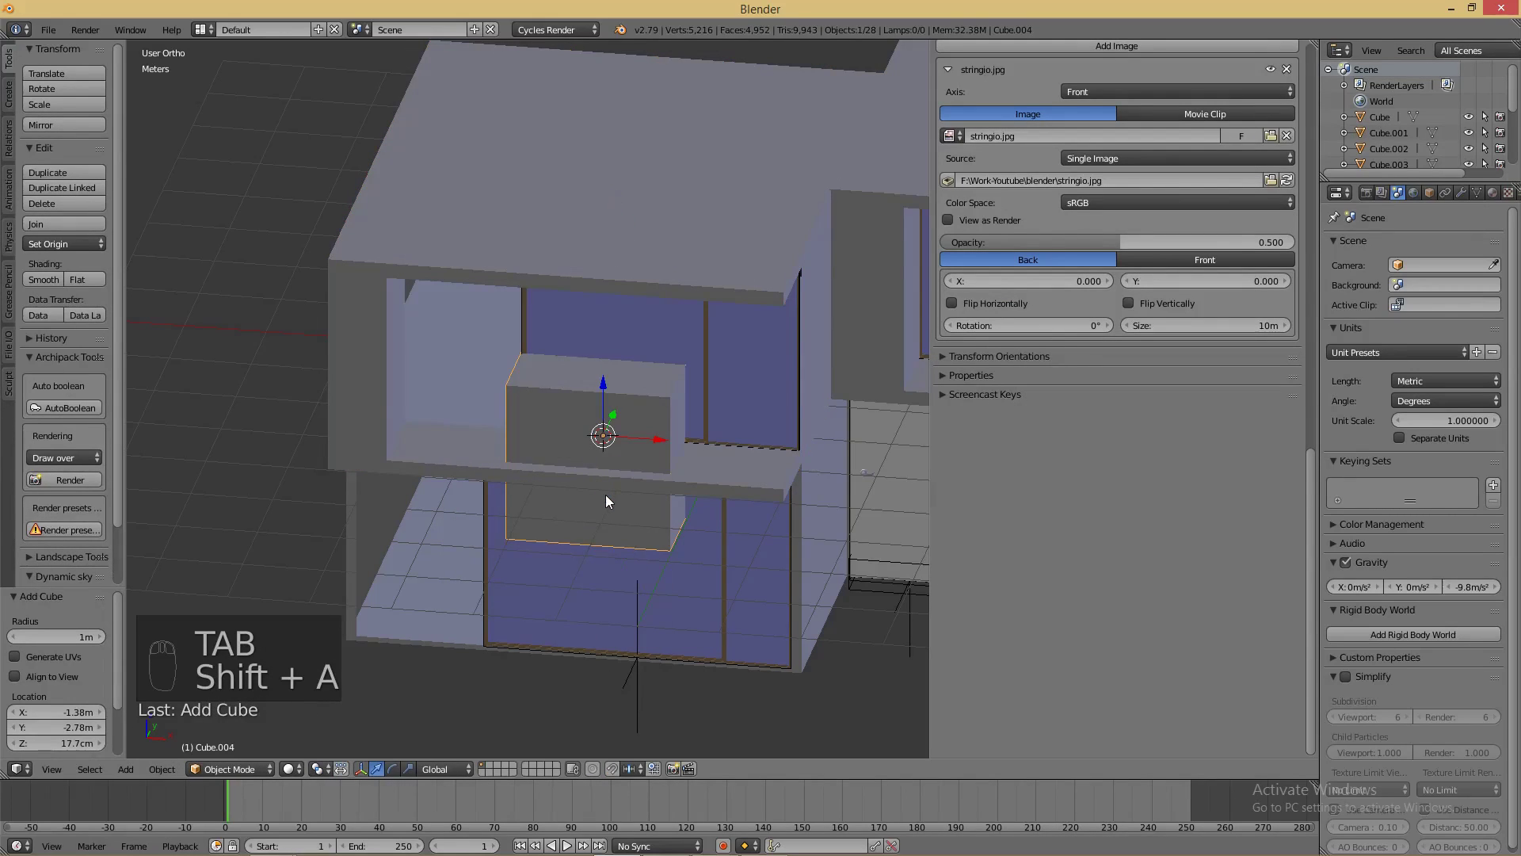
middle_drag(605, 494, 681, 491)
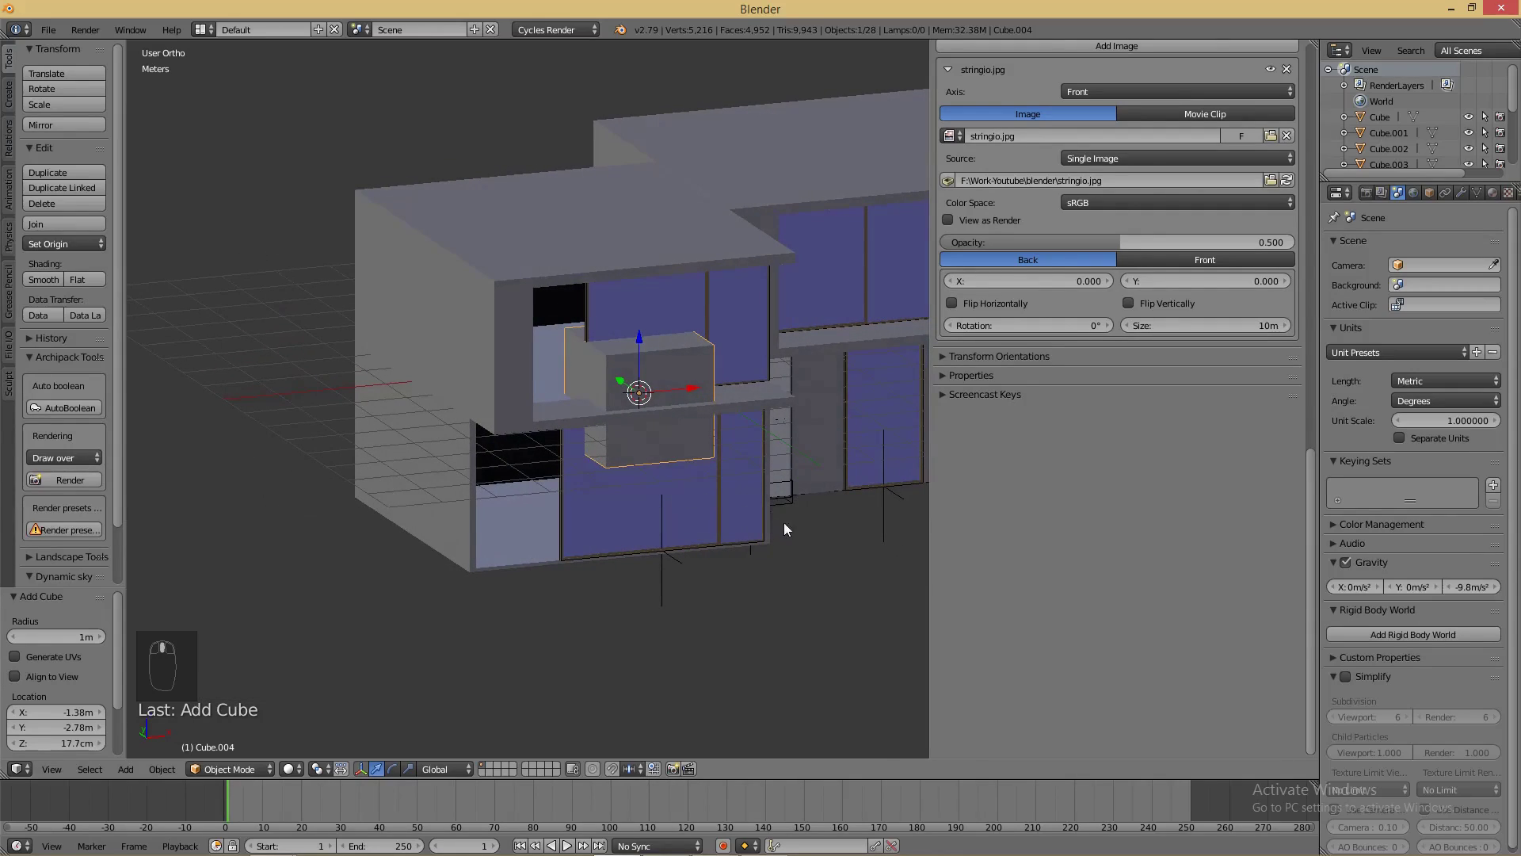
key(s)
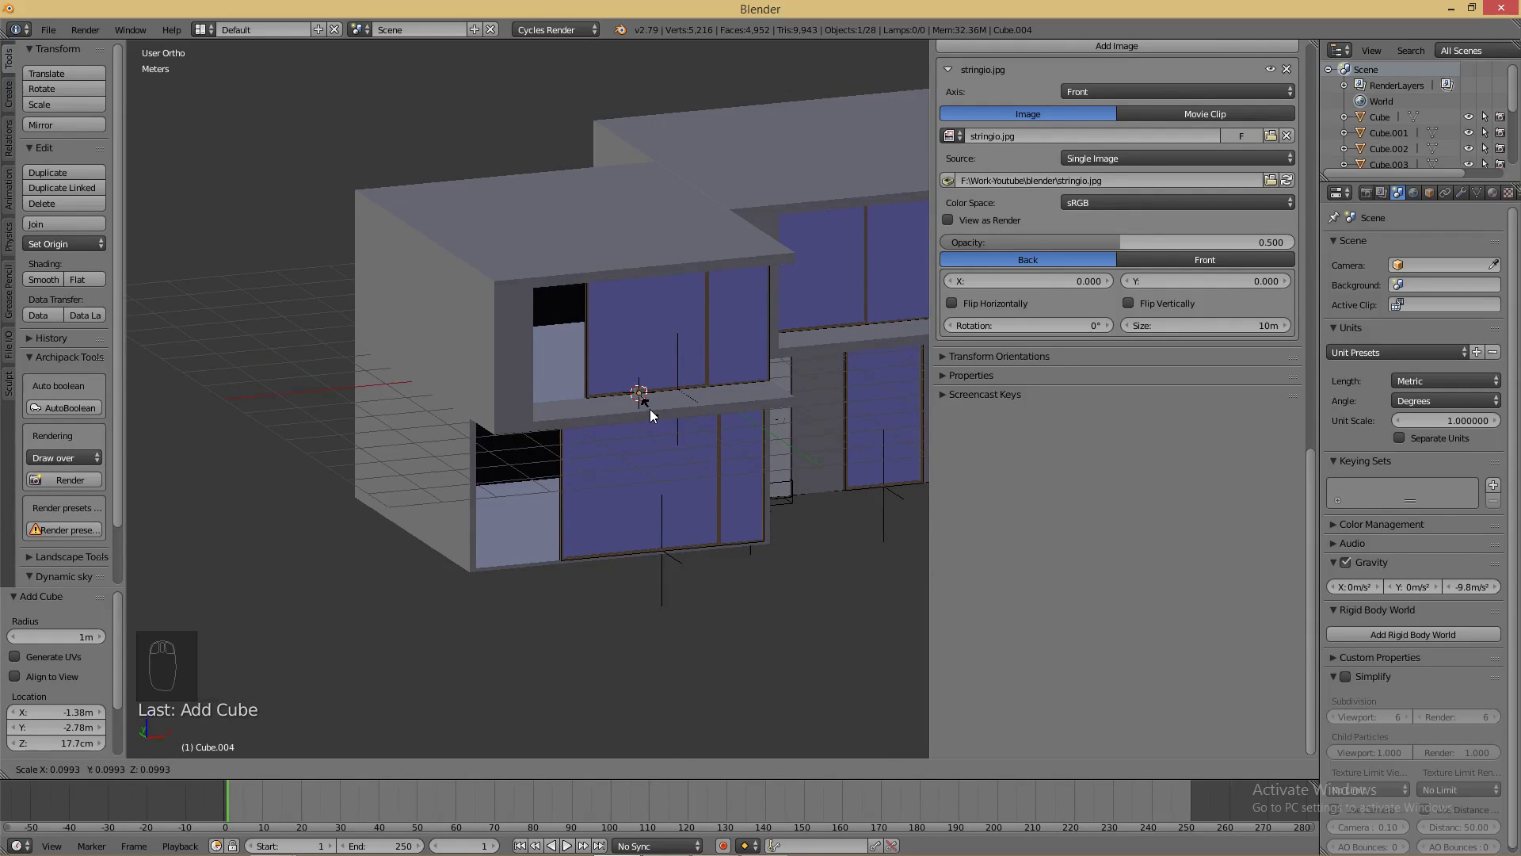
click(650, 409)
- Move the small cube about 2.07 m forward along Y and align it with the bottom of the upper dark gap
drag(615, 375, 655, 415)
scroll(683, 431, up, 4)
key(KP_1)
key(KP_1)
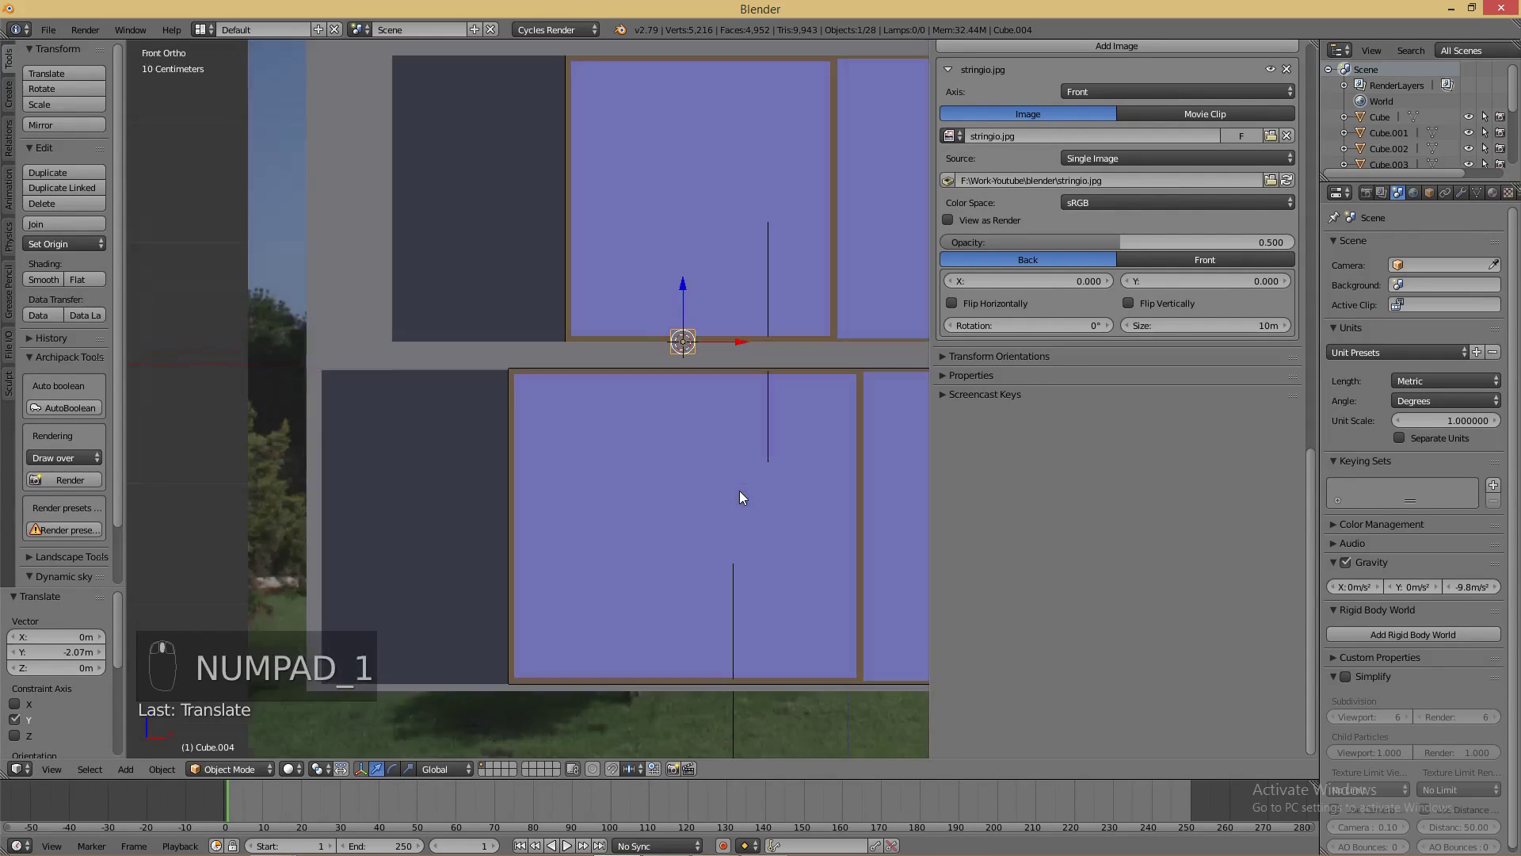
drag(740, 341, 492, 339)
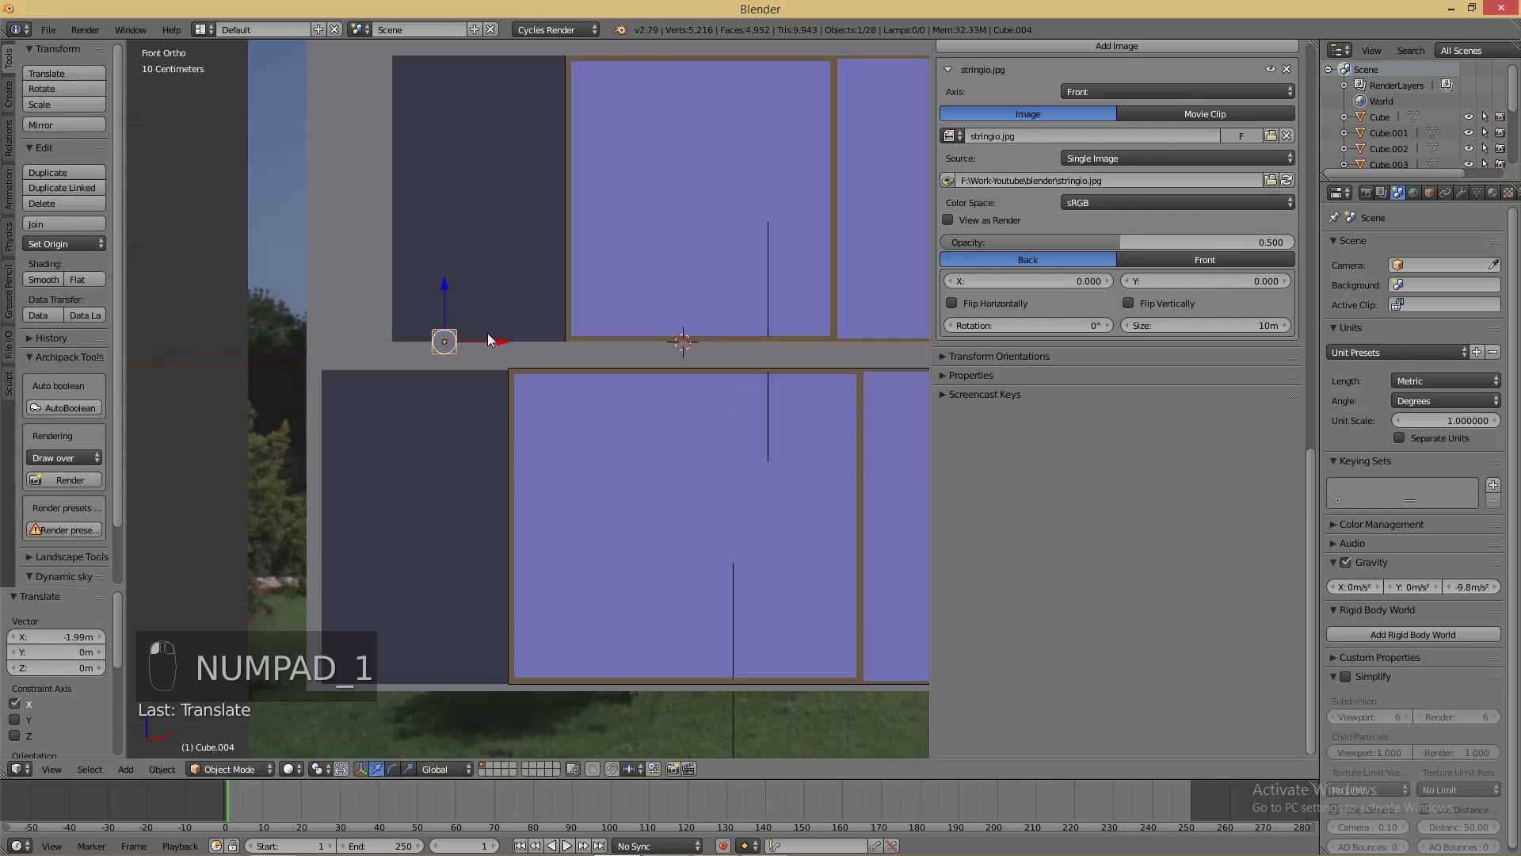
drag(448, 290, 446, 263)
drag(493, 310, 523, 310)
drag(474, 256, 475, 271)
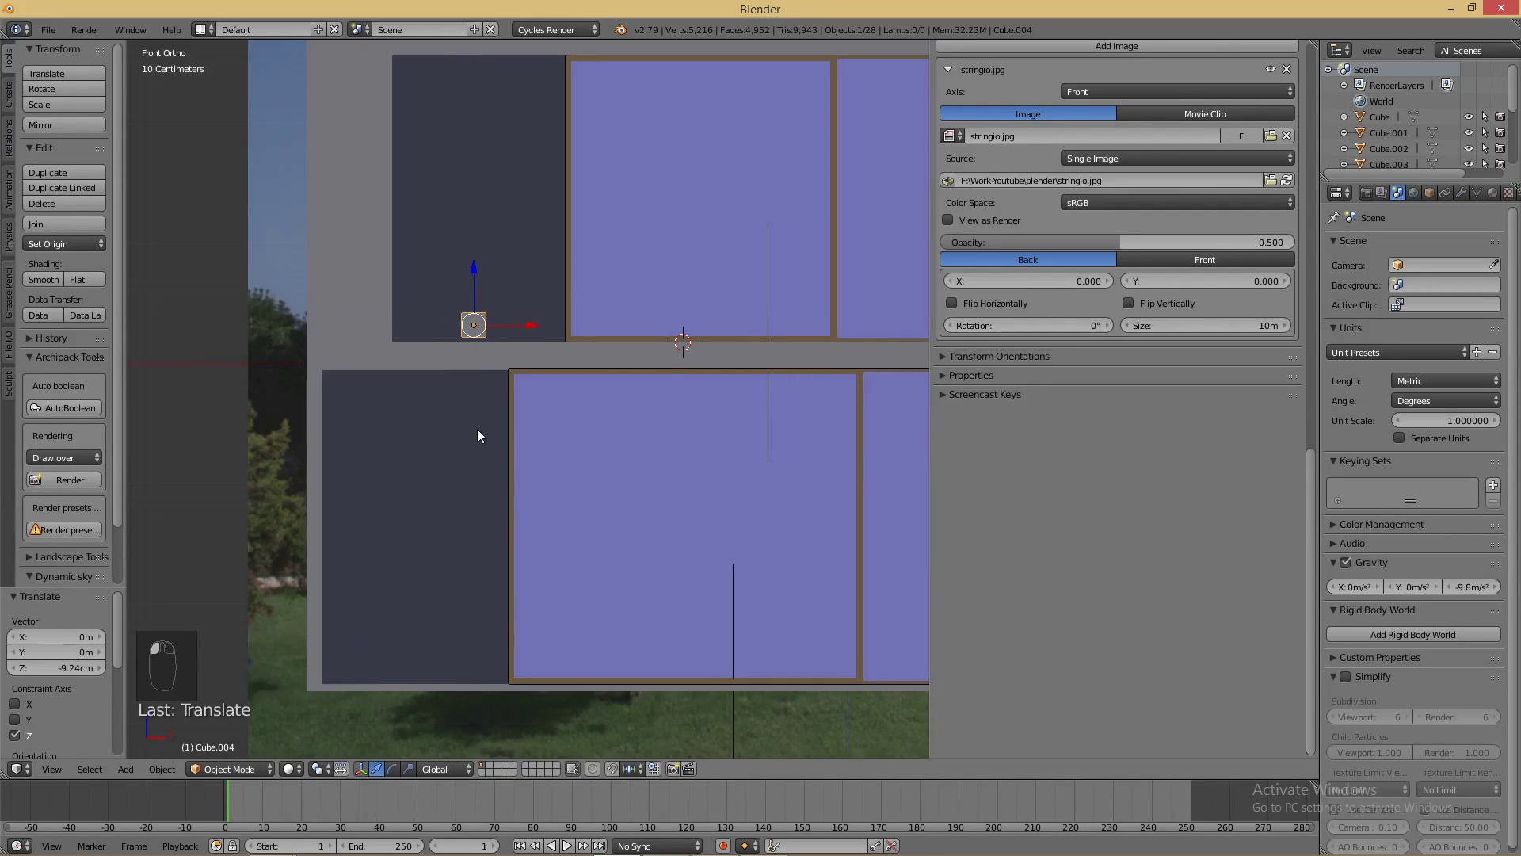
- Flatten the cube along Z into a thin slat and lower it to the gap's bottom edge
key(s)
key(z)
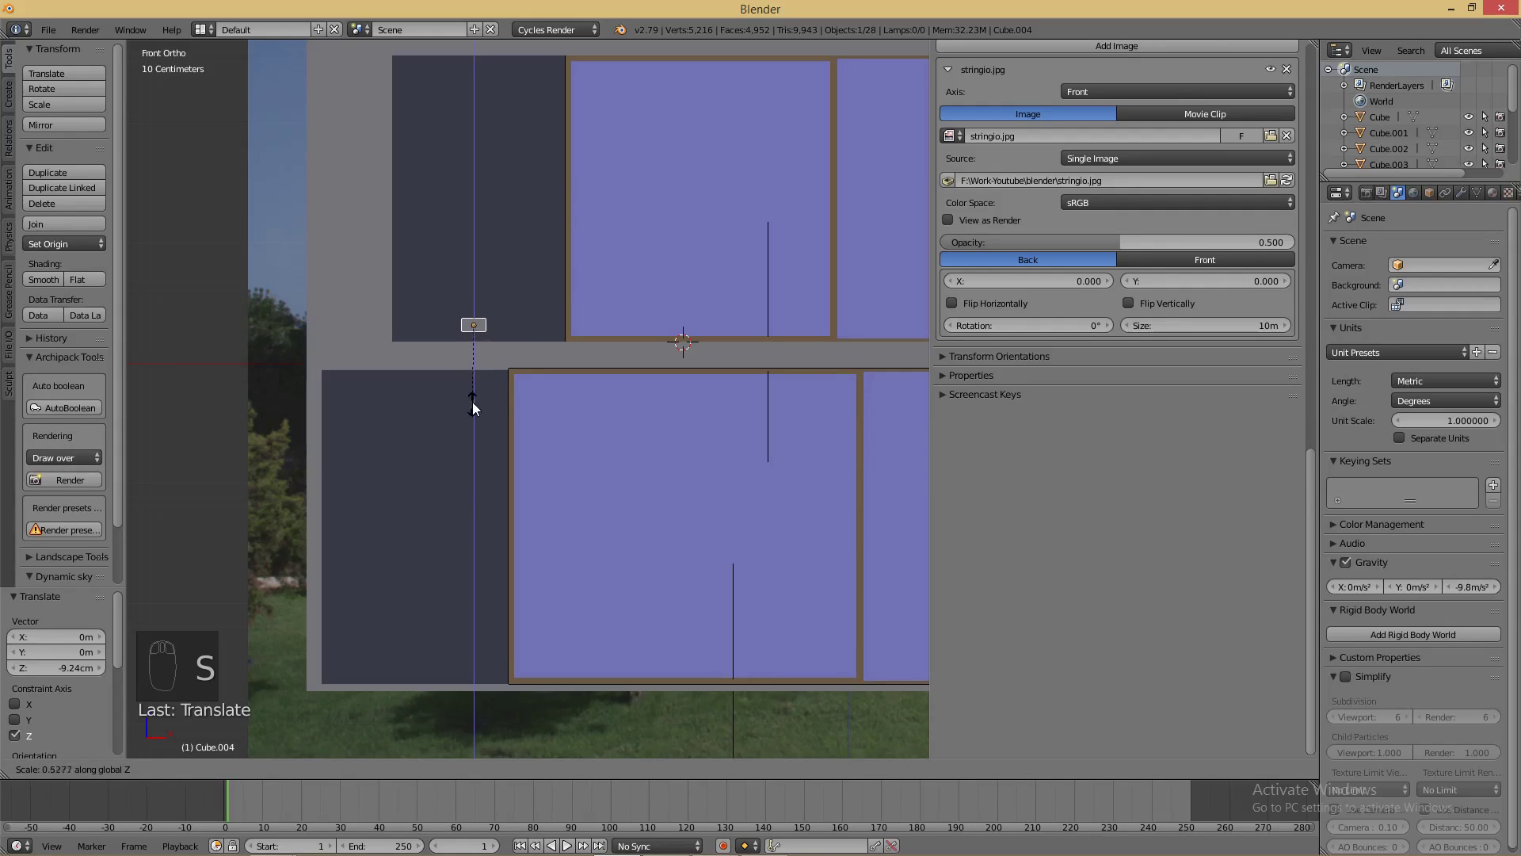
click(472, 358)
drag(474, 267, 473, 275)
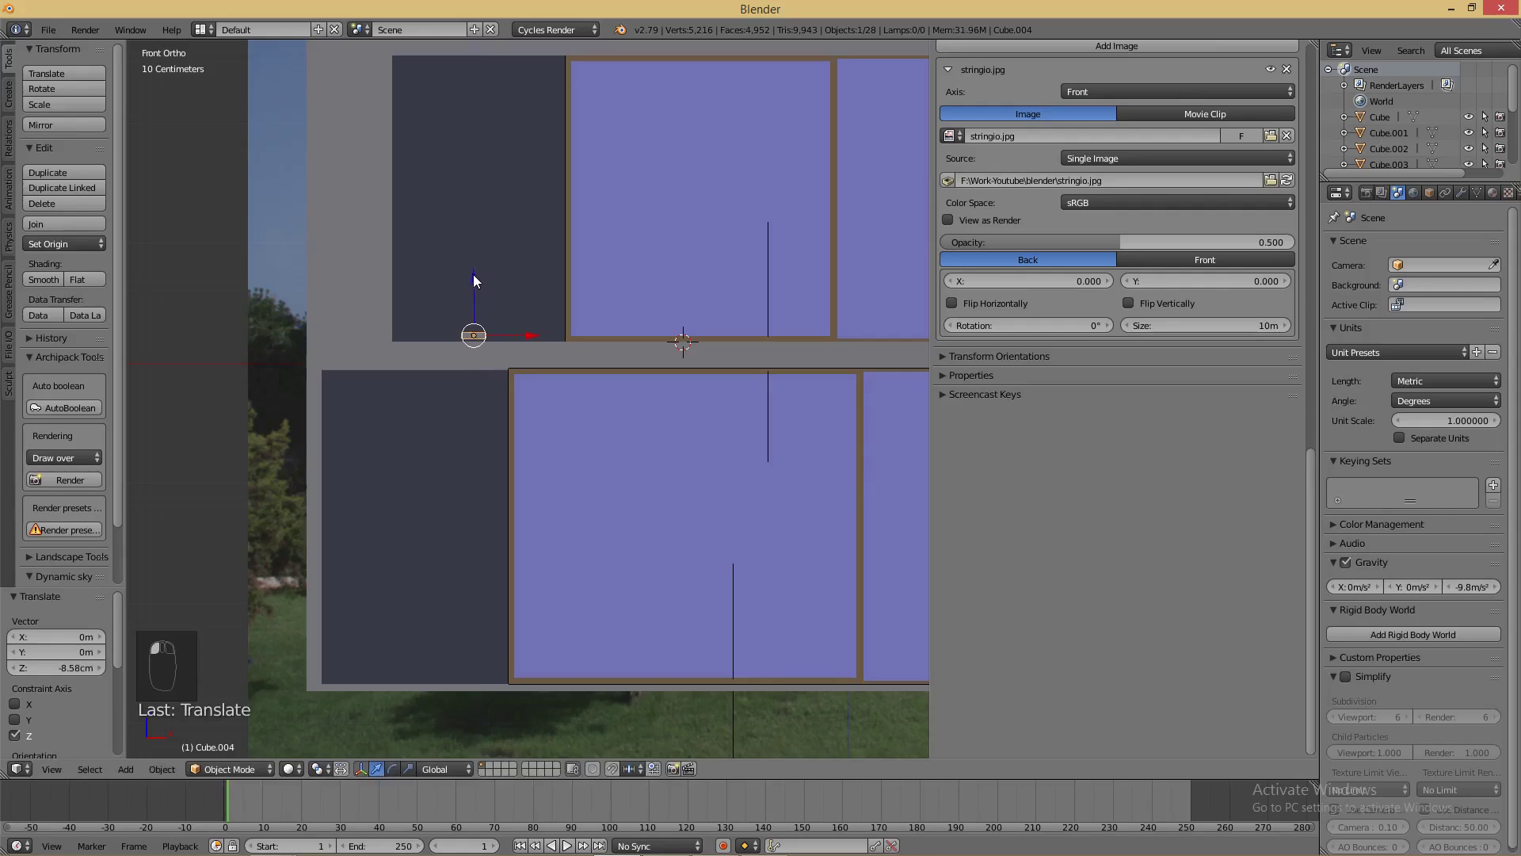
- Stretch the slat along X, centre it in the upper gap, and scale it by about 1.052 to span the gap's width
key(s)
key(x)
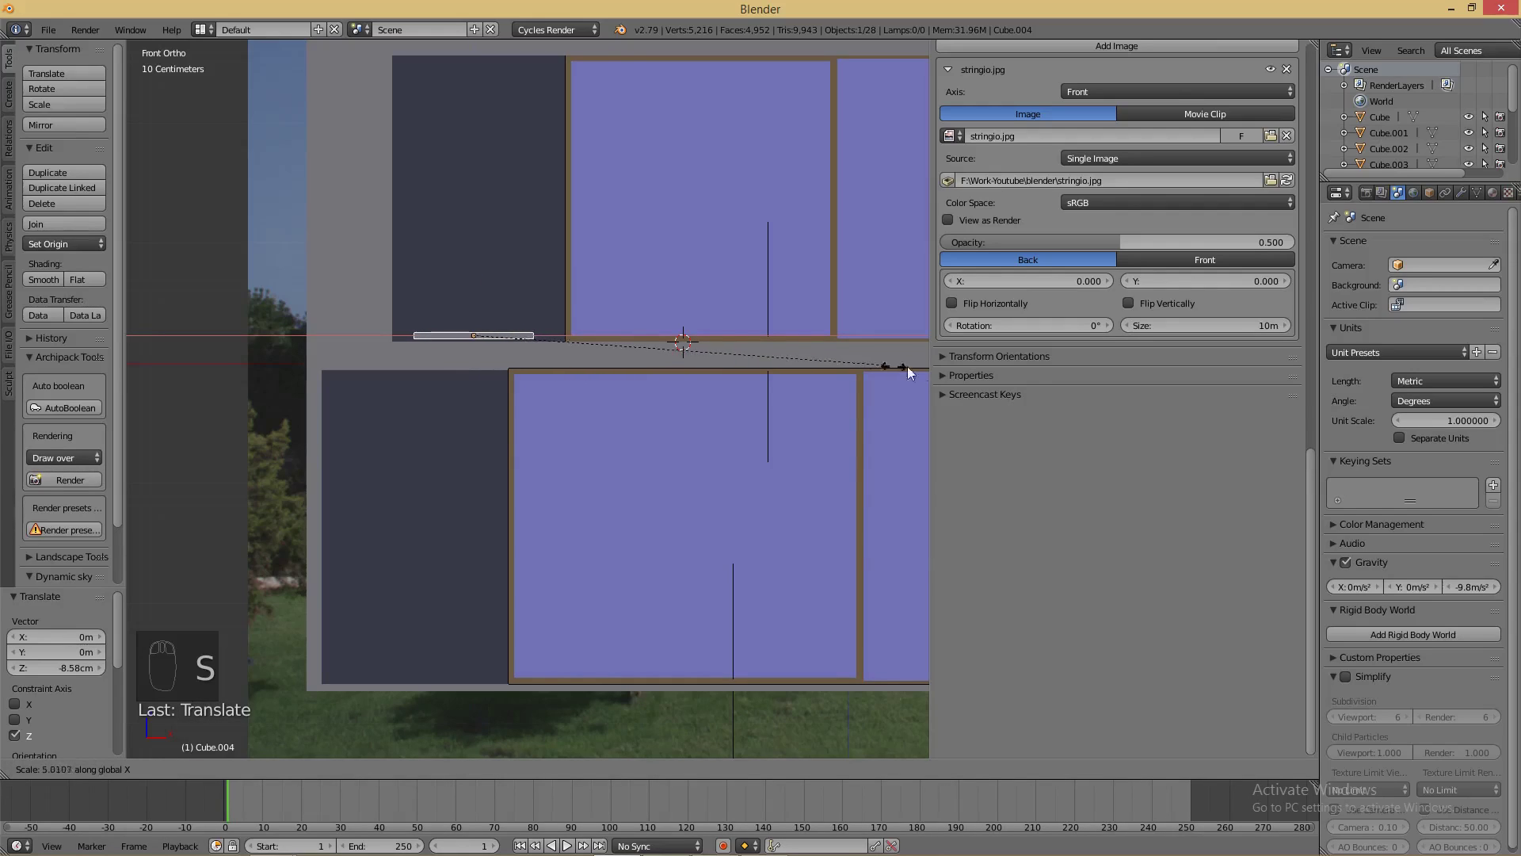
click(258, 360)
drag(534, 335, 539, 335)
key(s)
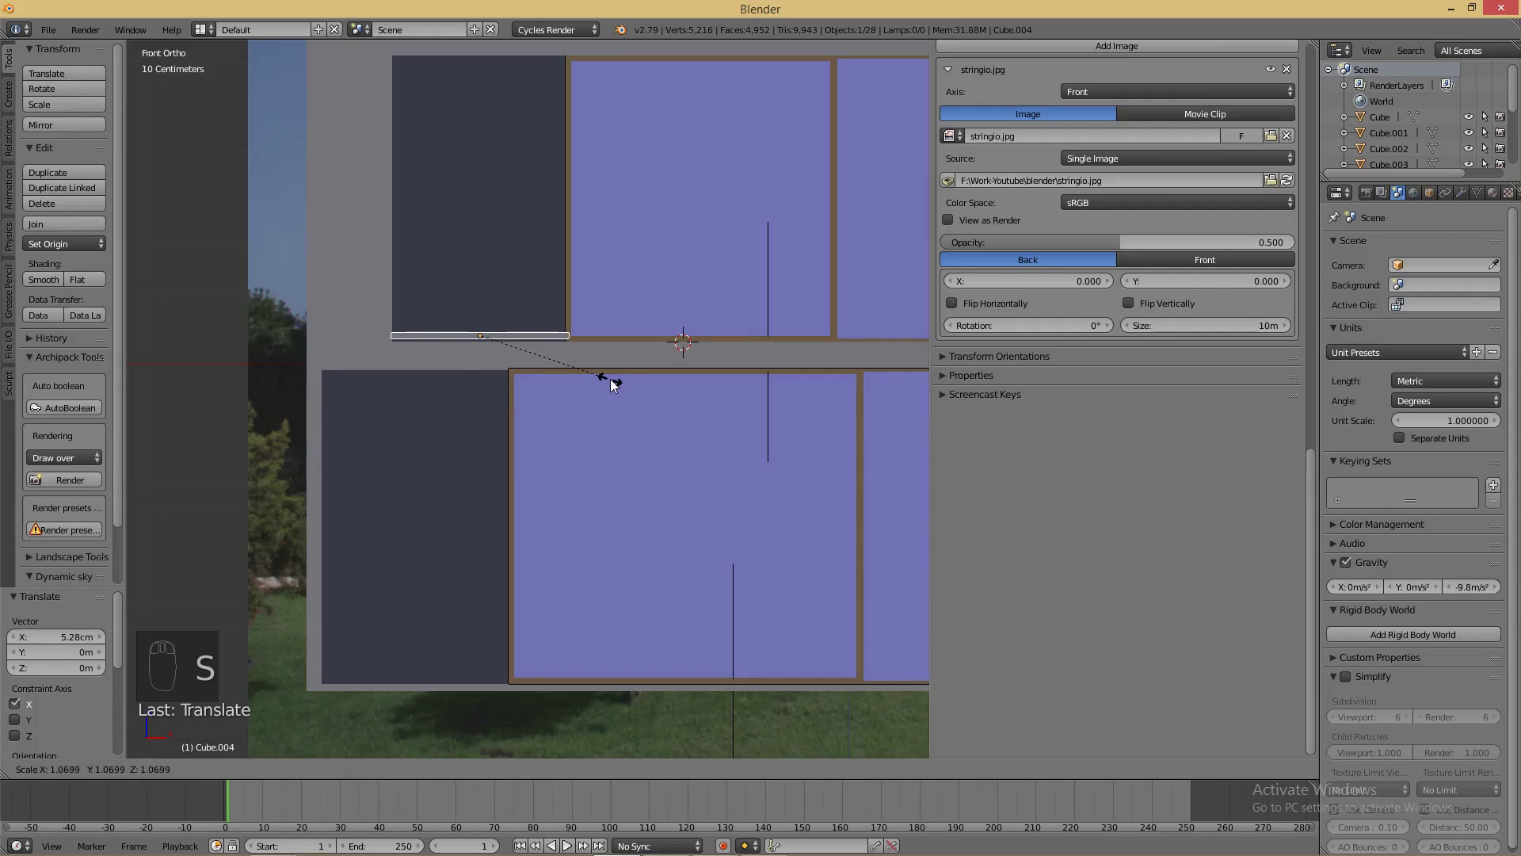
click(607, 378)
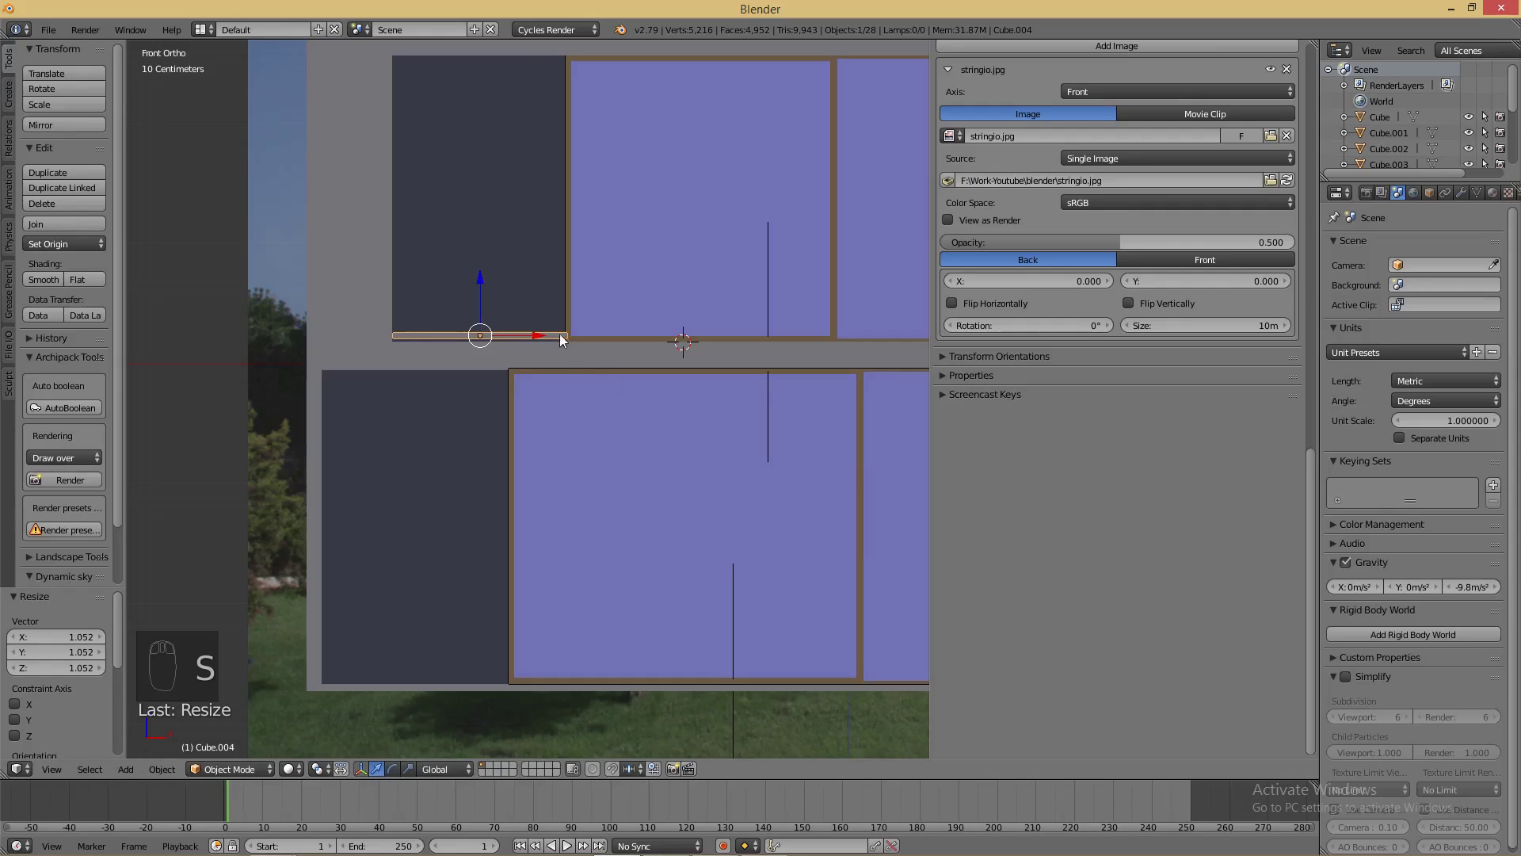
- Move the slat back about 2.07 m along Y into the upper opening
middle_drag(562, 336, 521, 374)
drag(337, 501, 424, 407)
middle_drag(420, 535, 478, 499)
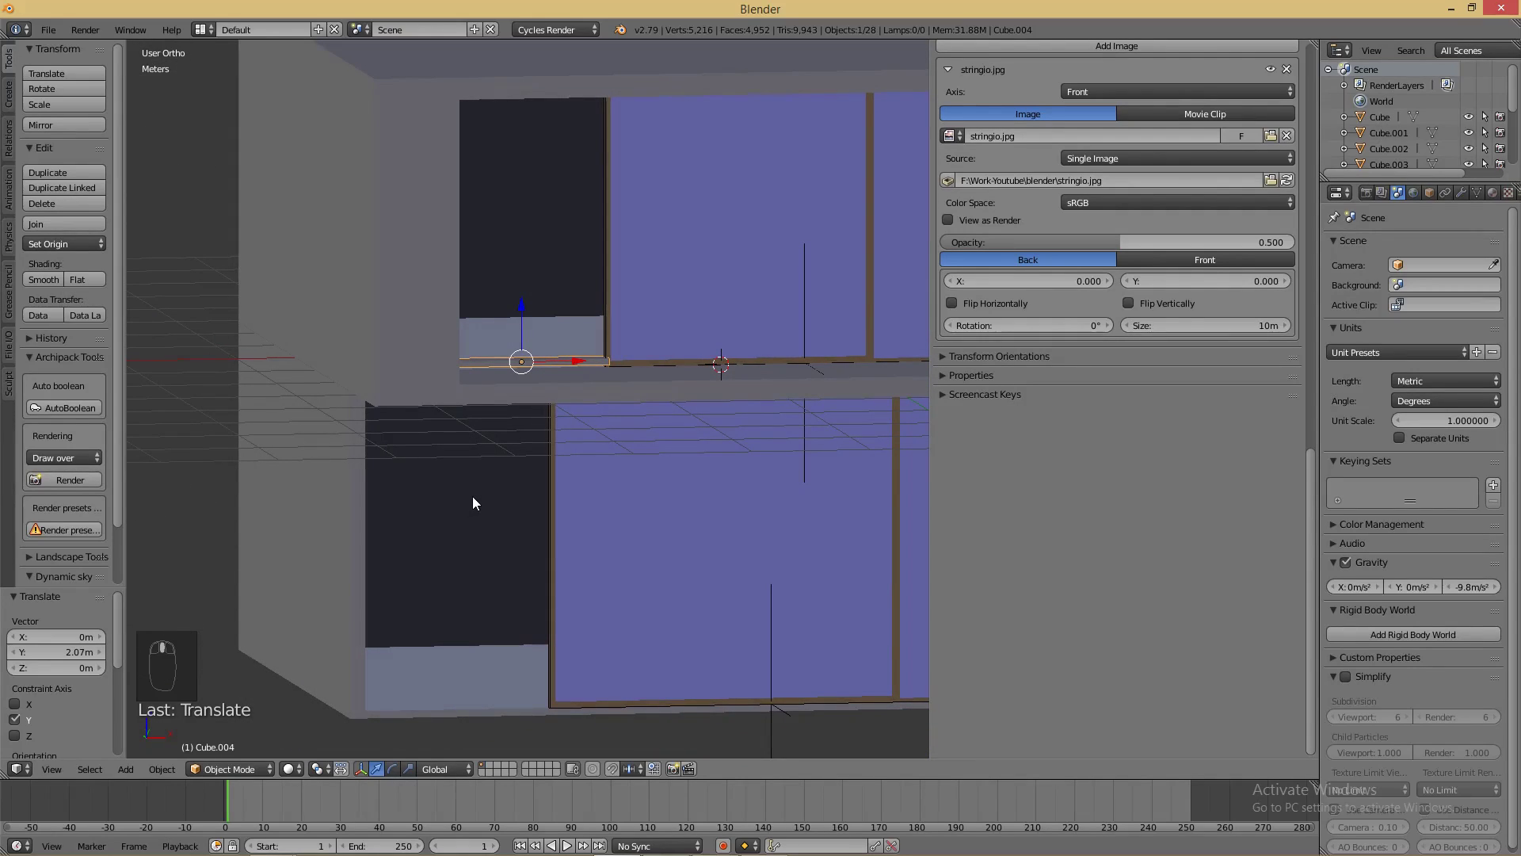
key(KP_1)
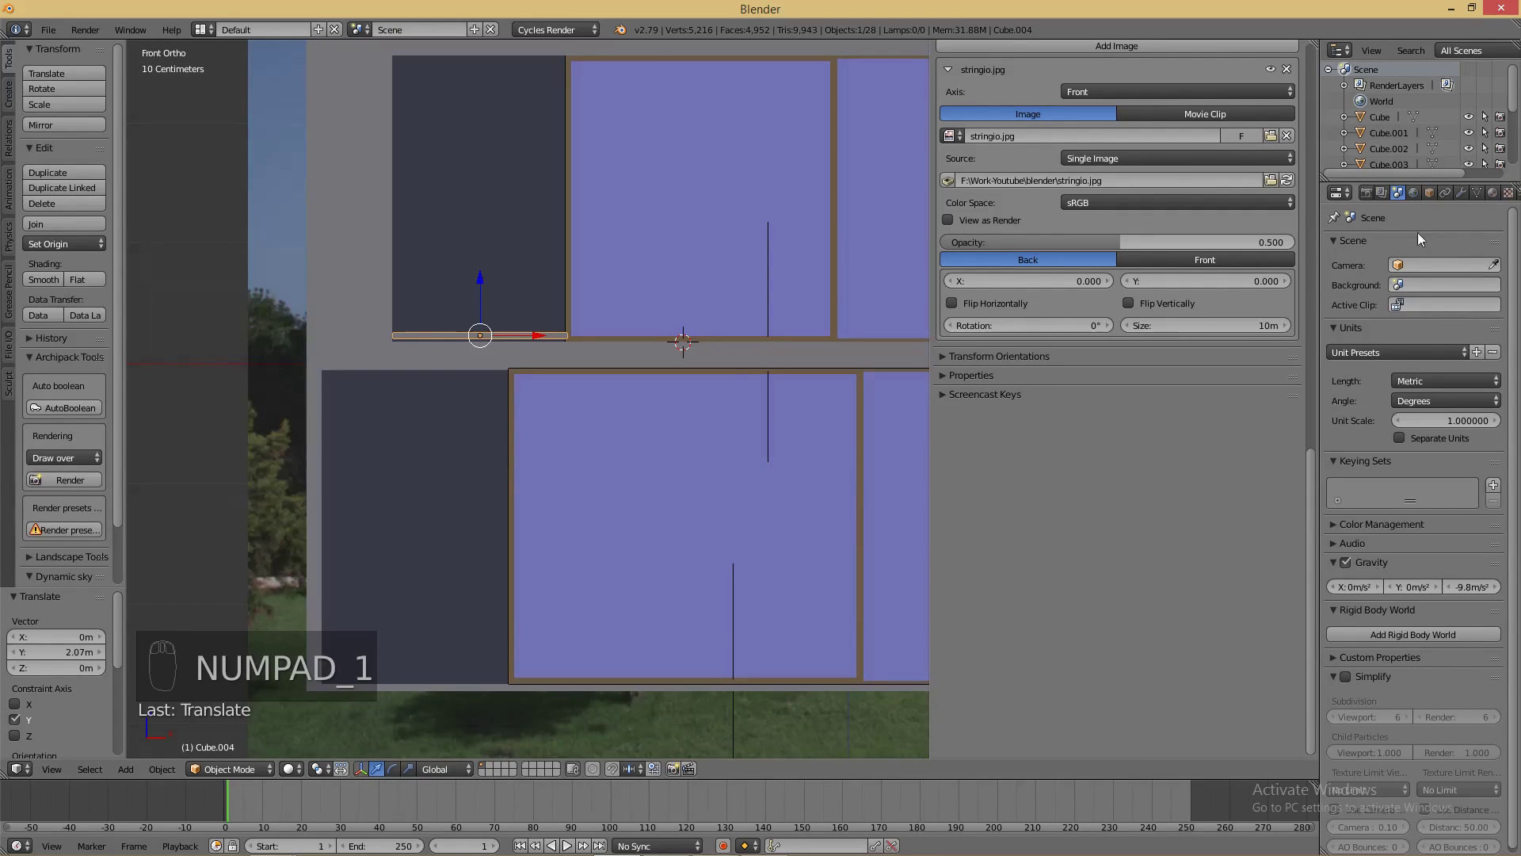
- Add an Array modifier to the slat with a relative offset of 0 in X and 1.1 in Z
key(n)
key(n)
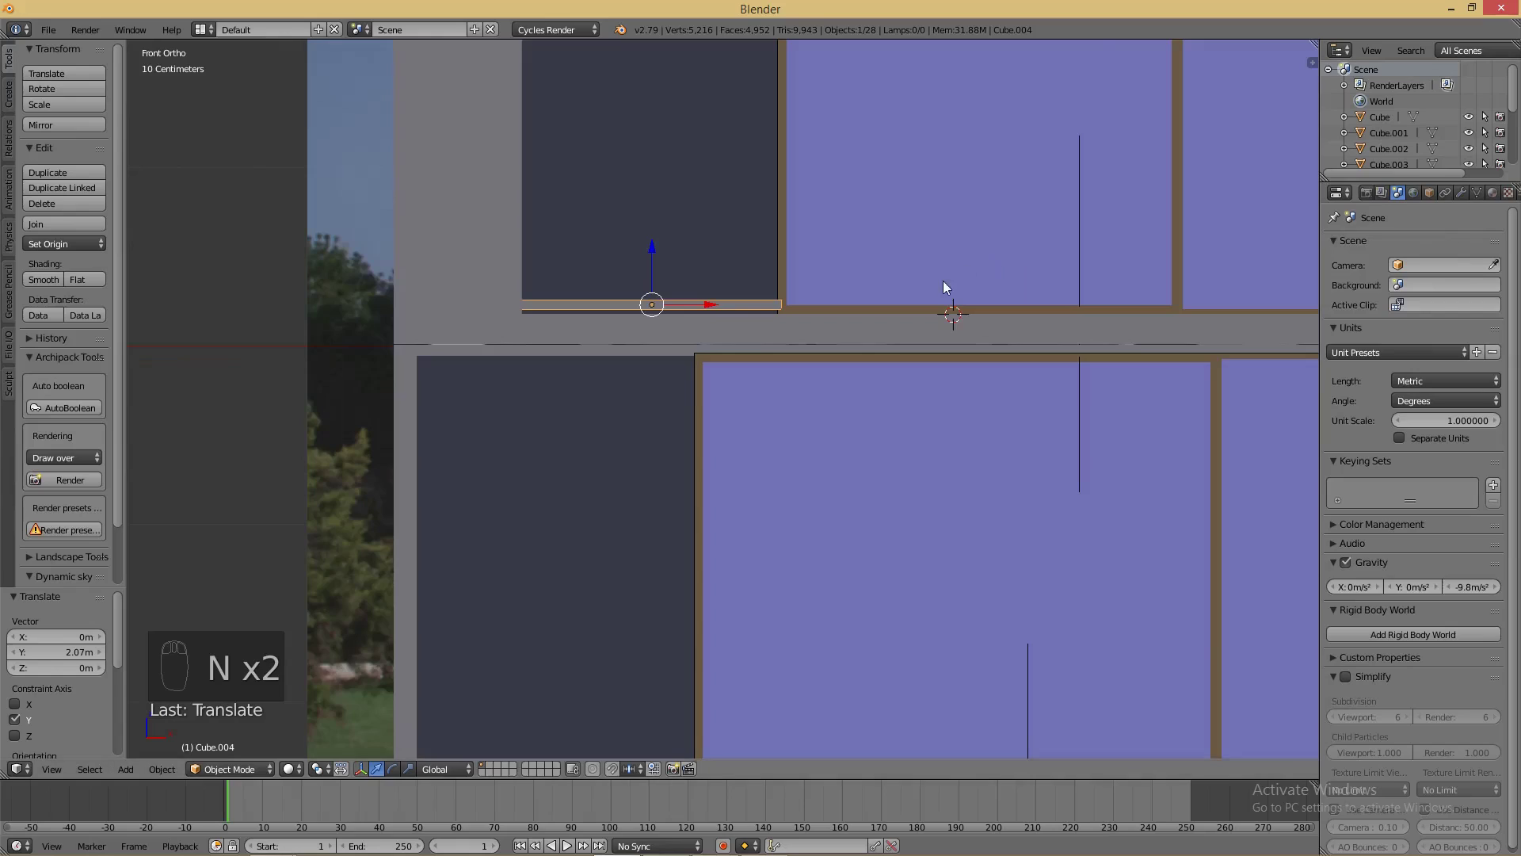
scroll(943, 287, down, 5)
shift+middle_drag(1105, 368, 809, 366)
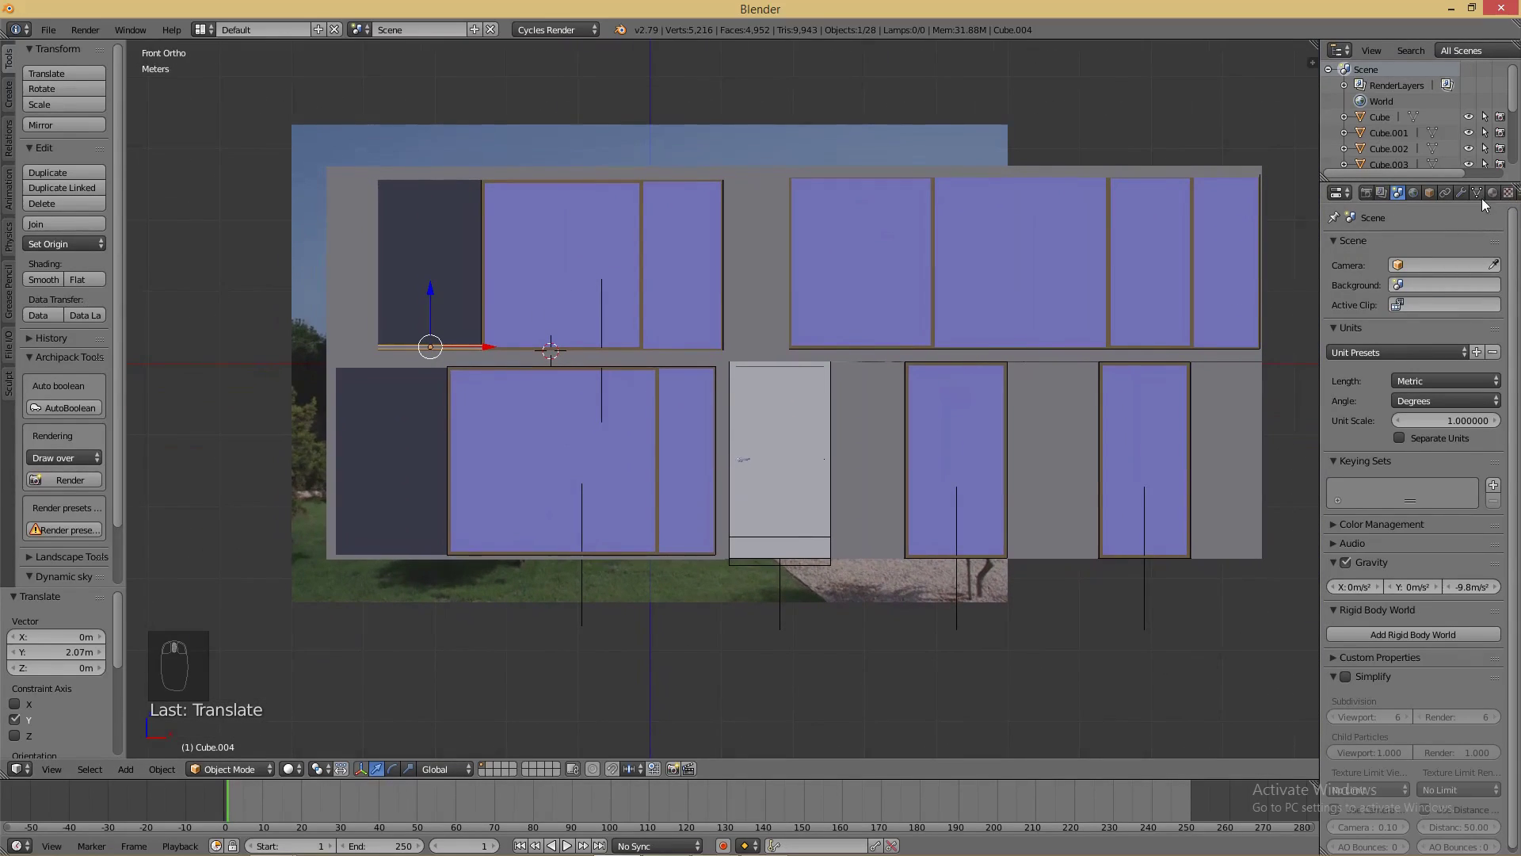
click(1463, 193)
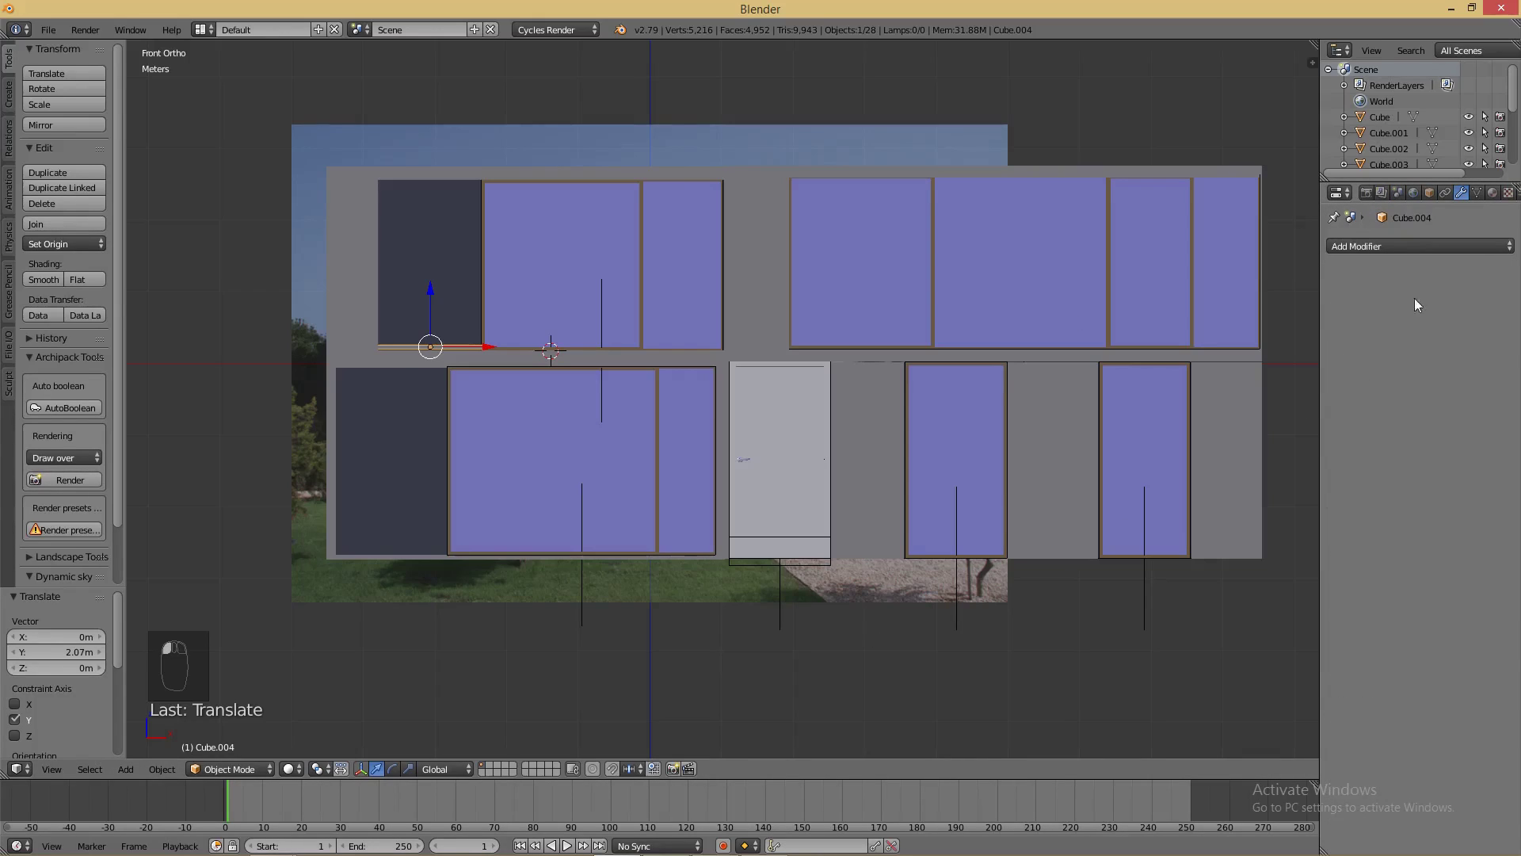
click(1423, 249)
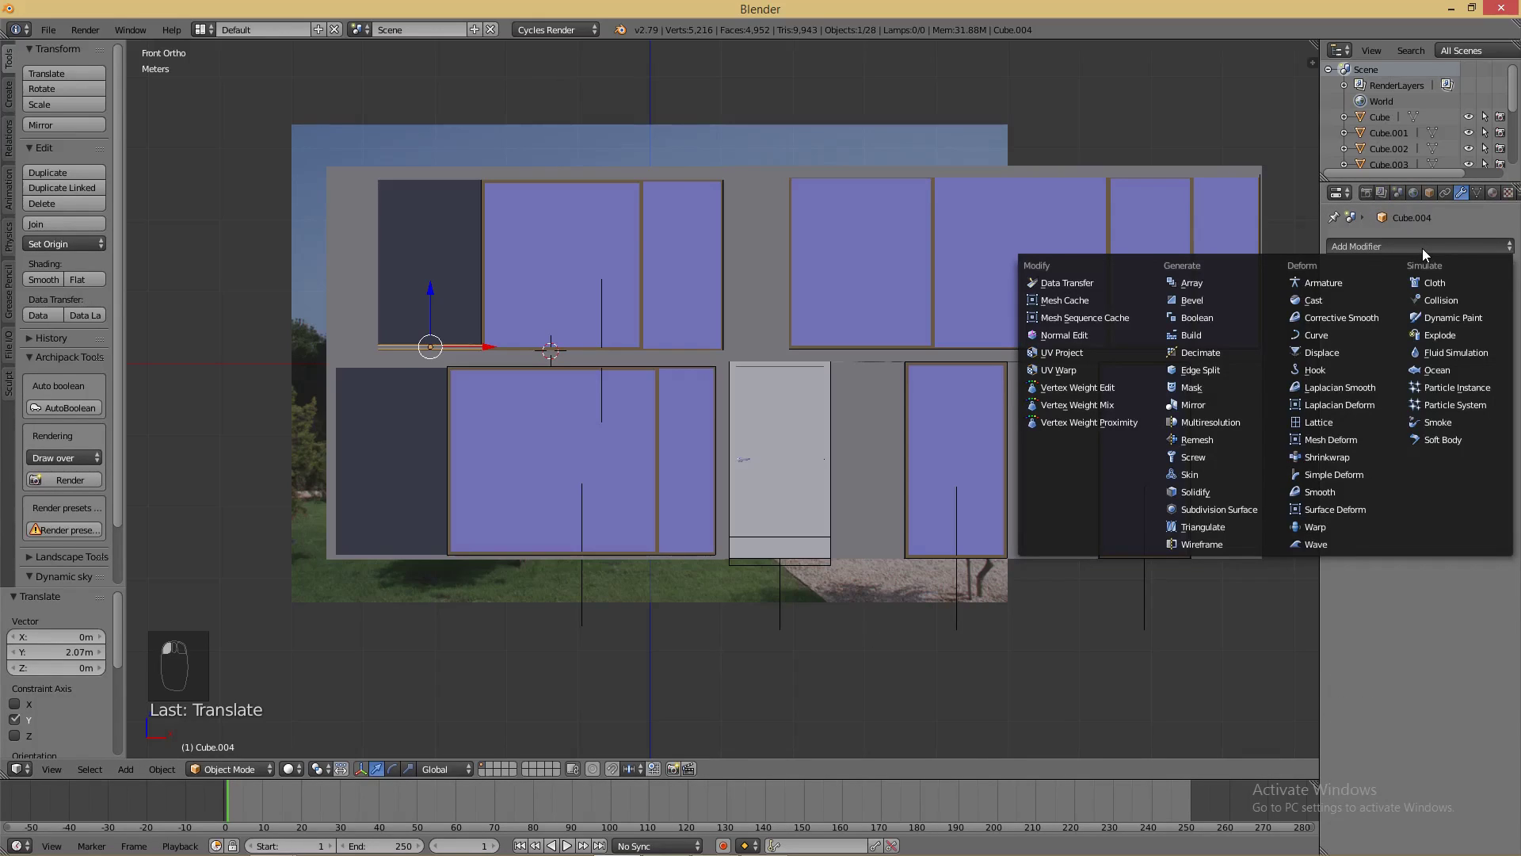
click(1226, 286)
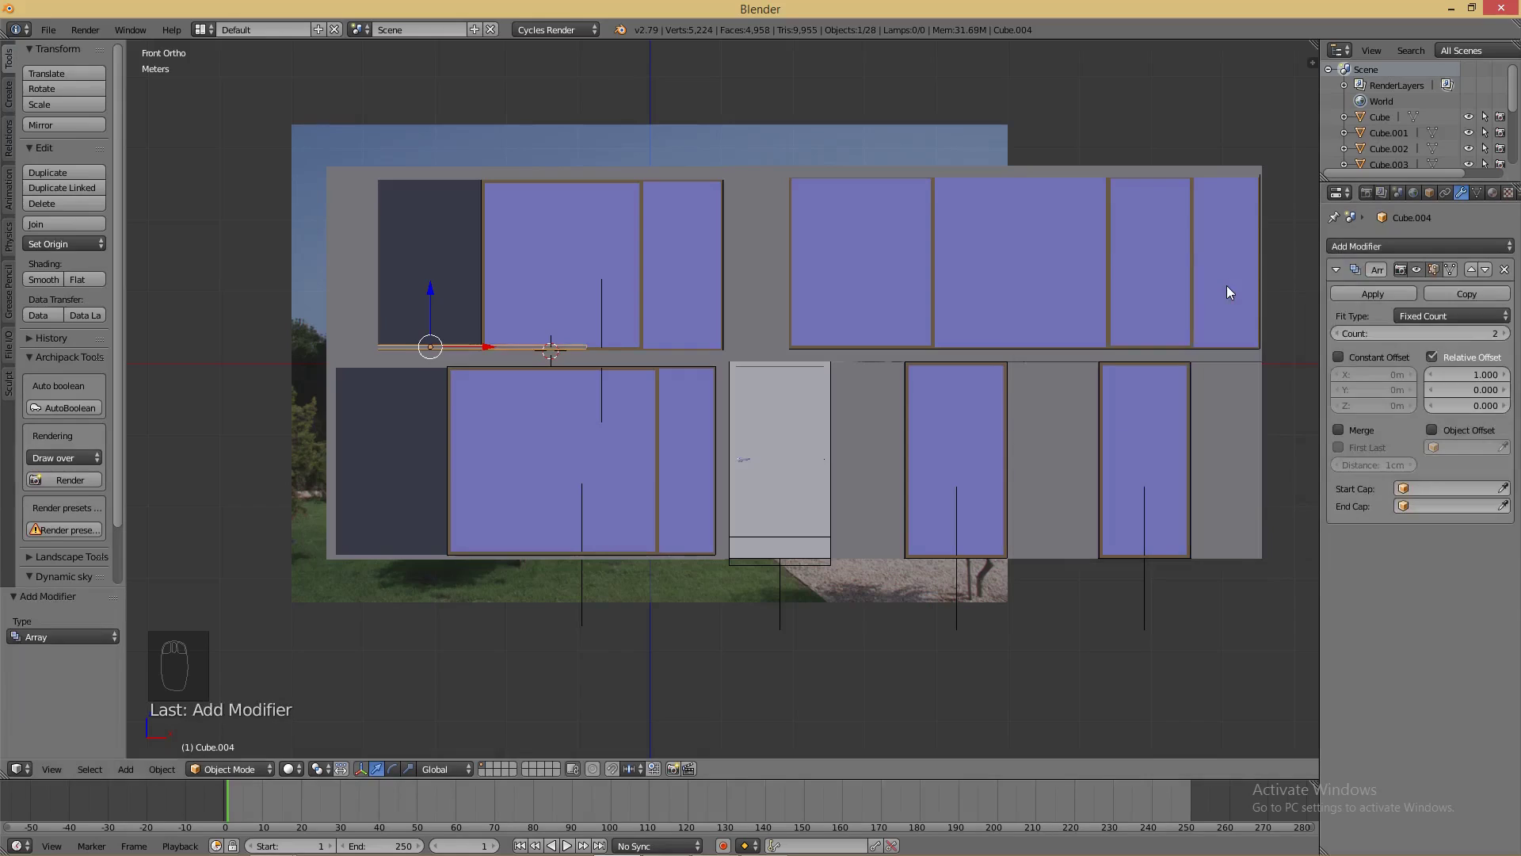
click(1465, 374)
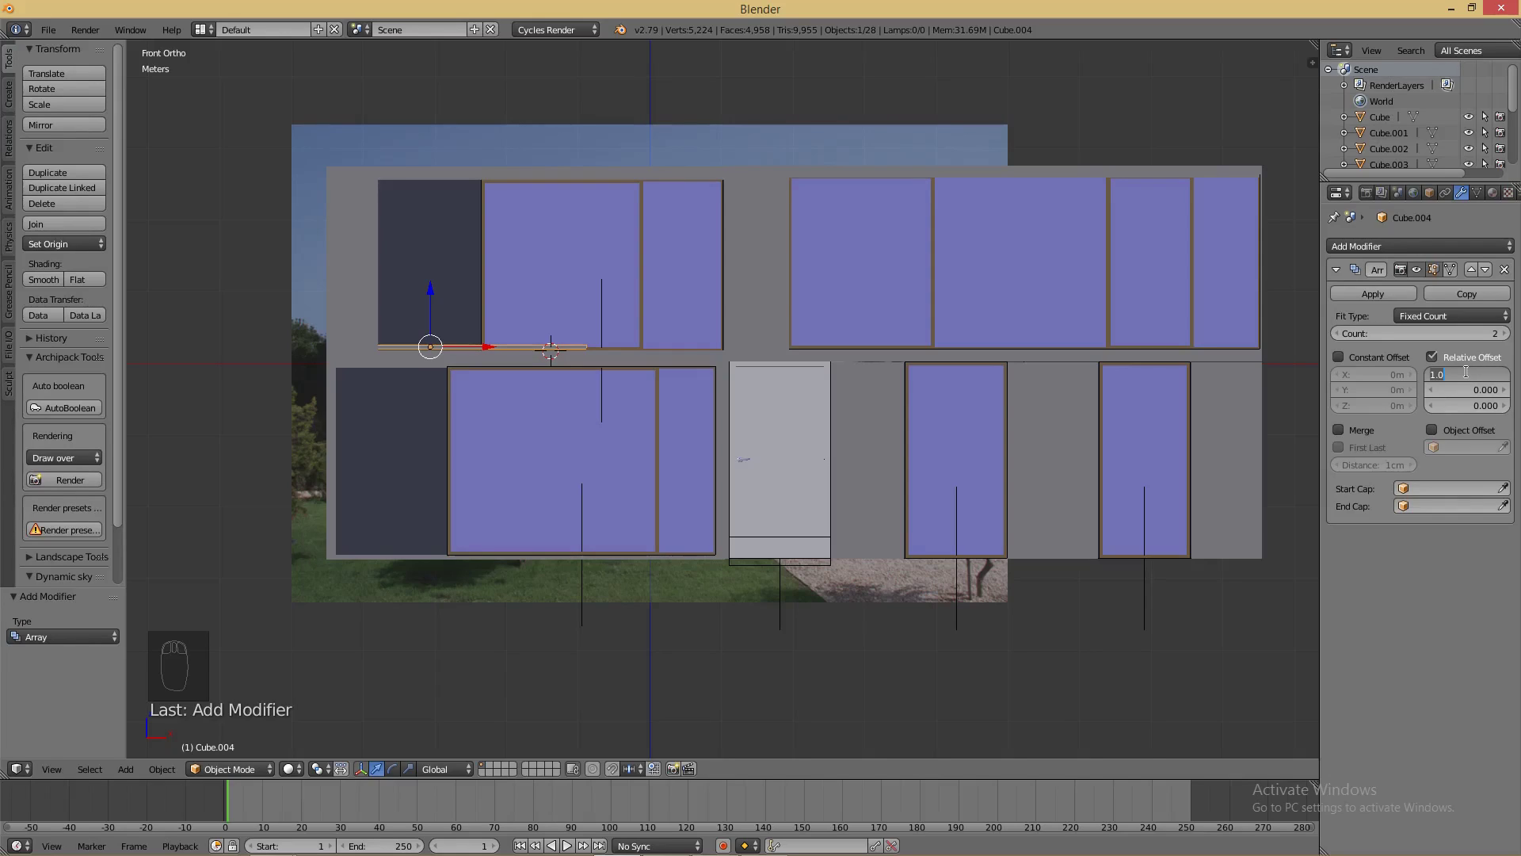
key(Return)
click(1466, 404)
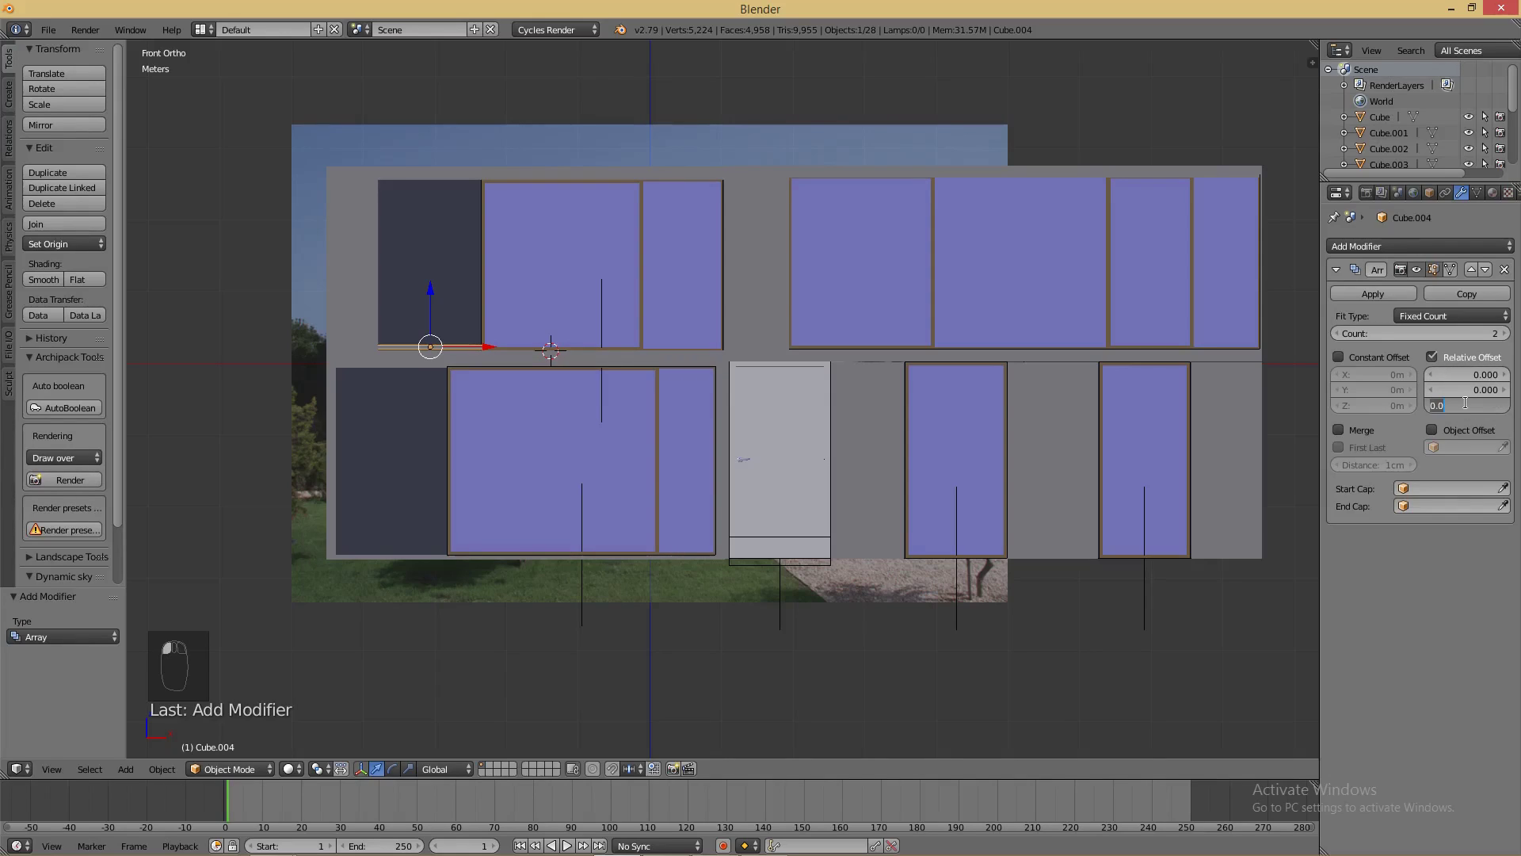
text(1.1)
key(Return)
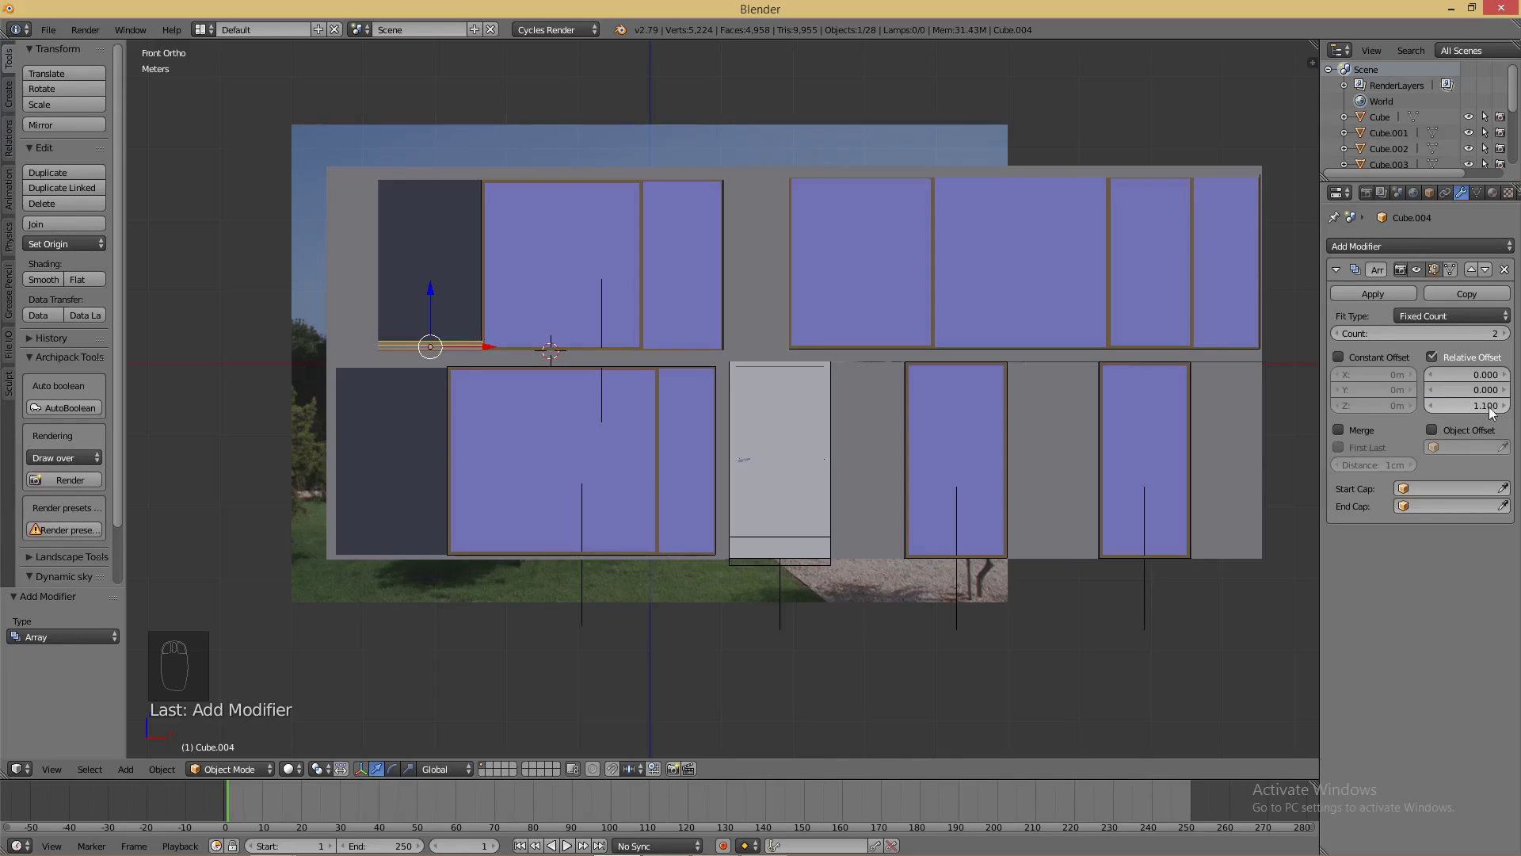
- Increase the array's relative Z offset to 1.7
click(1503, 408)
click(1504, 409)
click(1504, 408)
click(1503, 408)
click(1504, 408)
click(1504, 408)
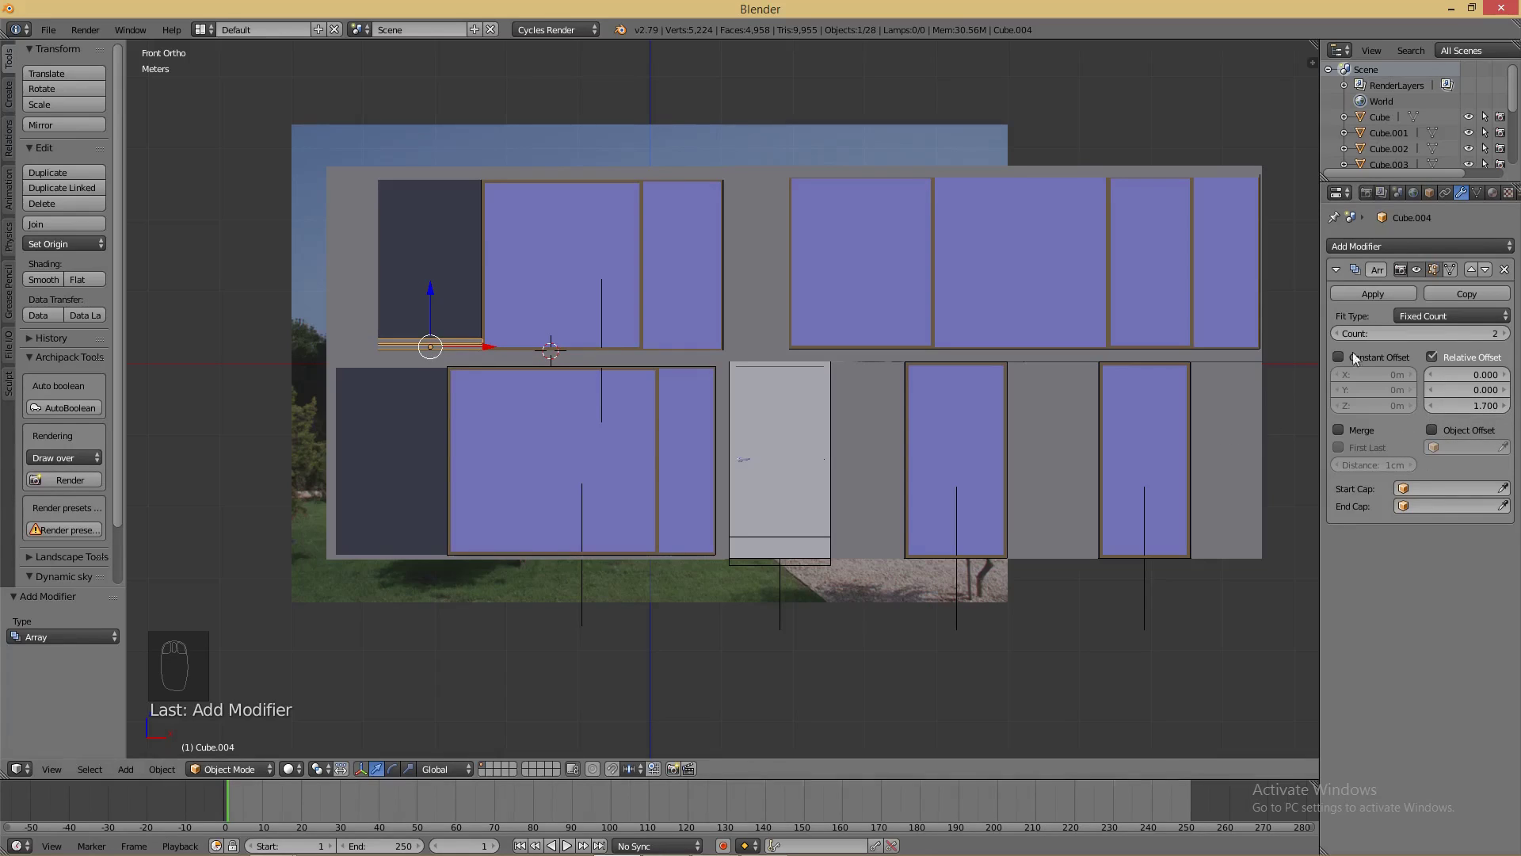
- Set the array's count to 30 so the slats fill the upper gap, keeping the modifier displayed in the viewport
click(1504, 331)
click(1504, 331)
click(1504, 331)
click(1504, 332)
click(1504, 331)
drag(1434, 335, 1472, 336)
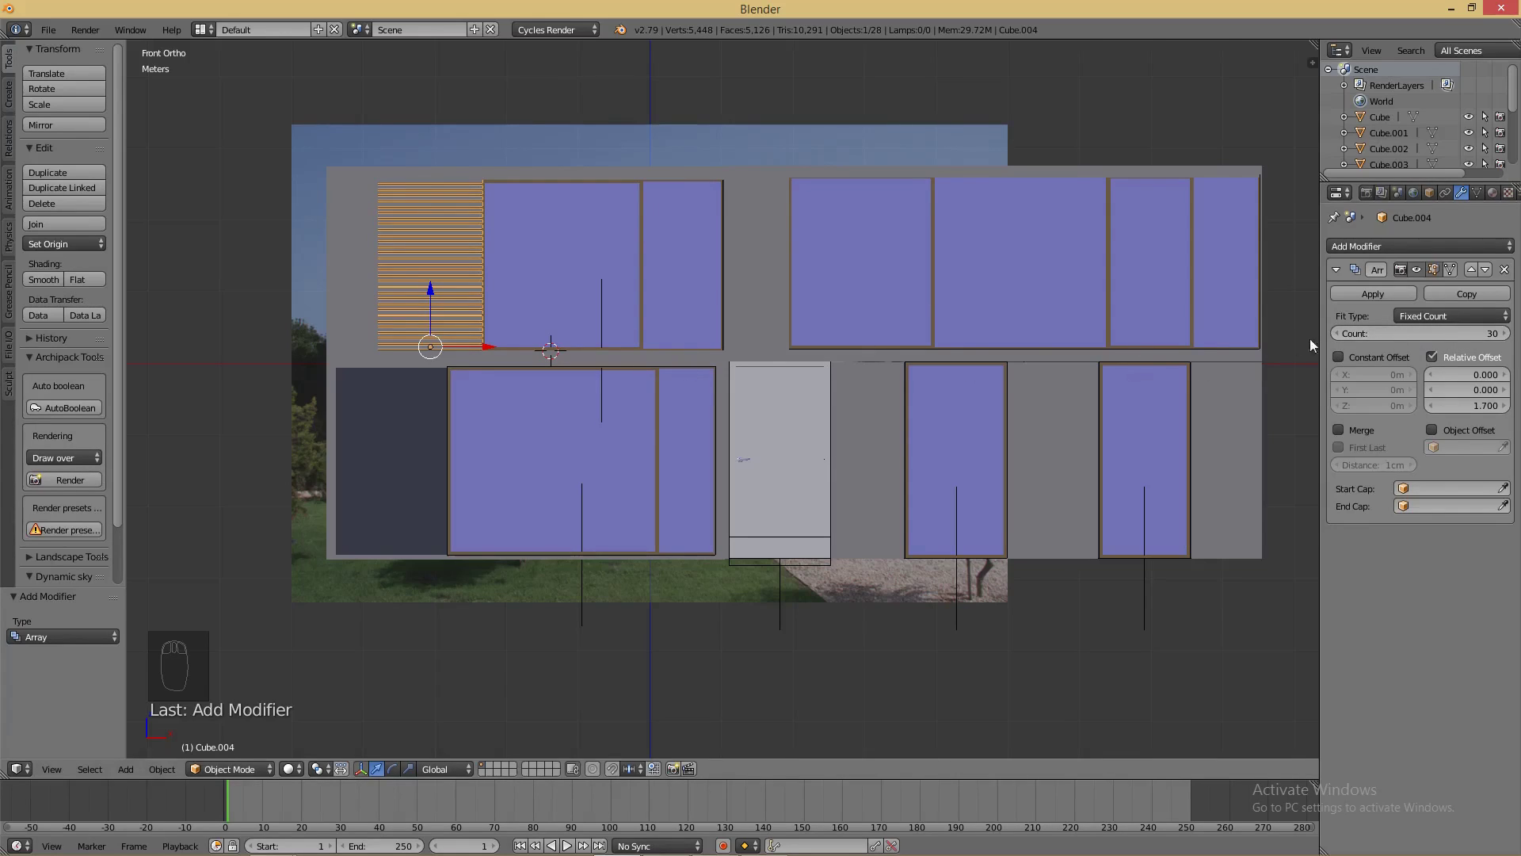
click(1337, 334)
click(1338, 334)
click(1505, 334)
click(1505, 334)
click(1418, 270)
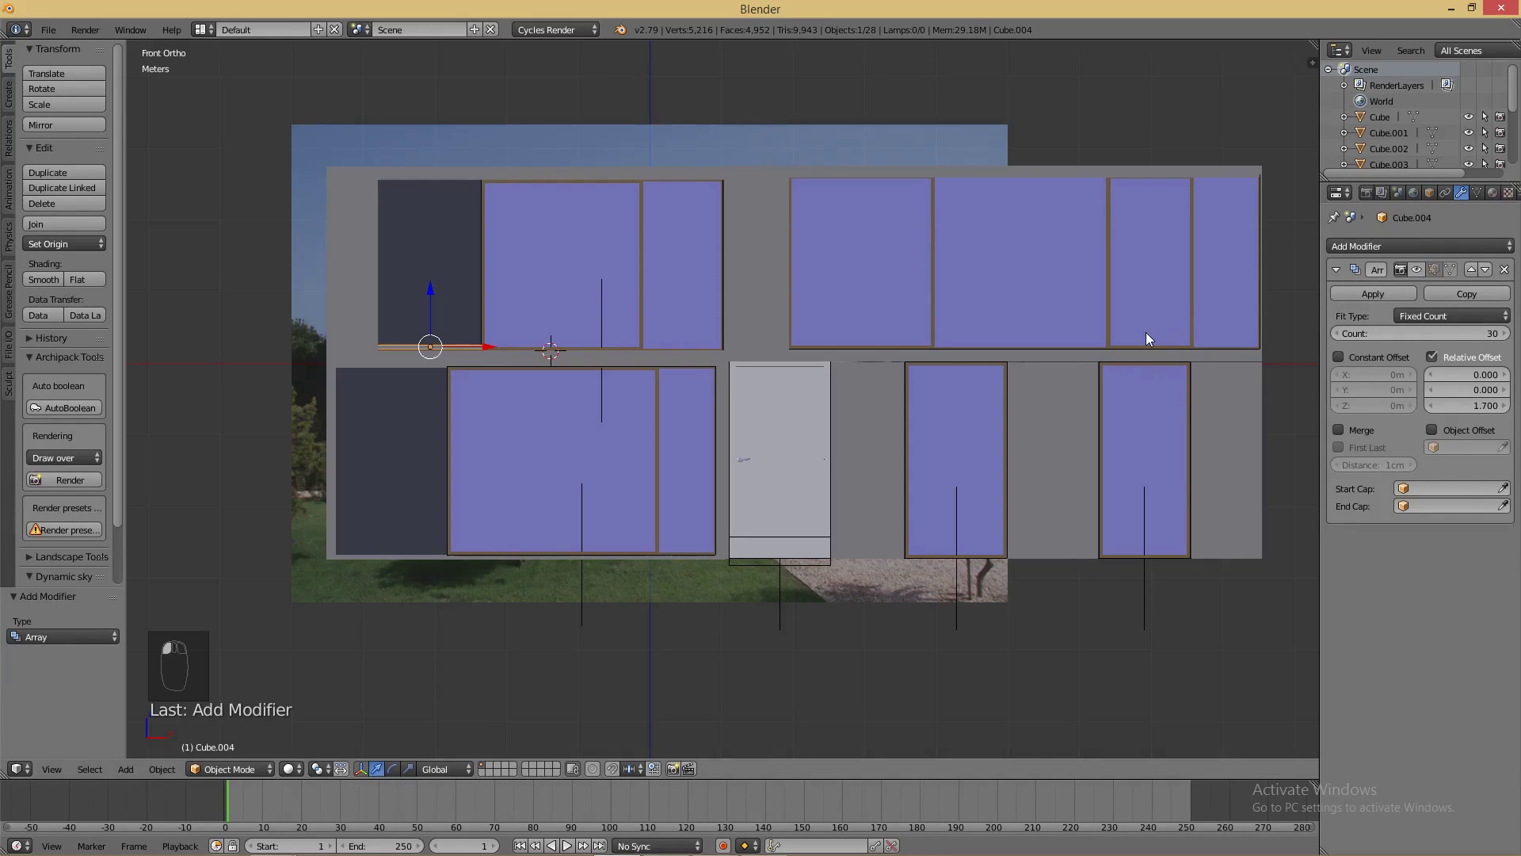
click(1422, 269)
- Duplicate the upper slat array and place the copy 2.86 m lower along Z, over the ground-floor gap
key(a)
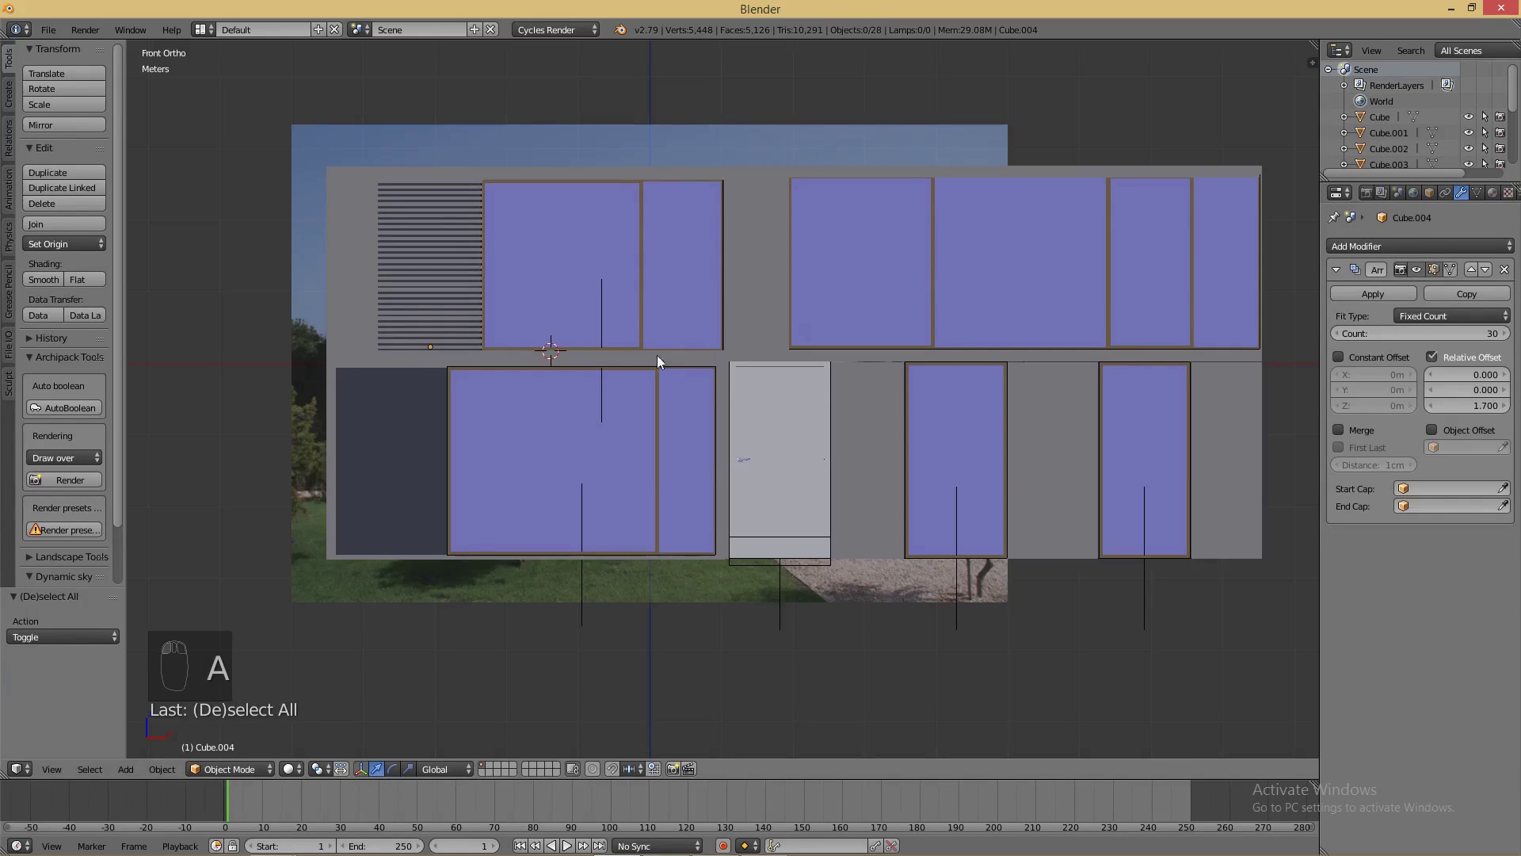
right_click(415, 345)
right_click(415, 345)
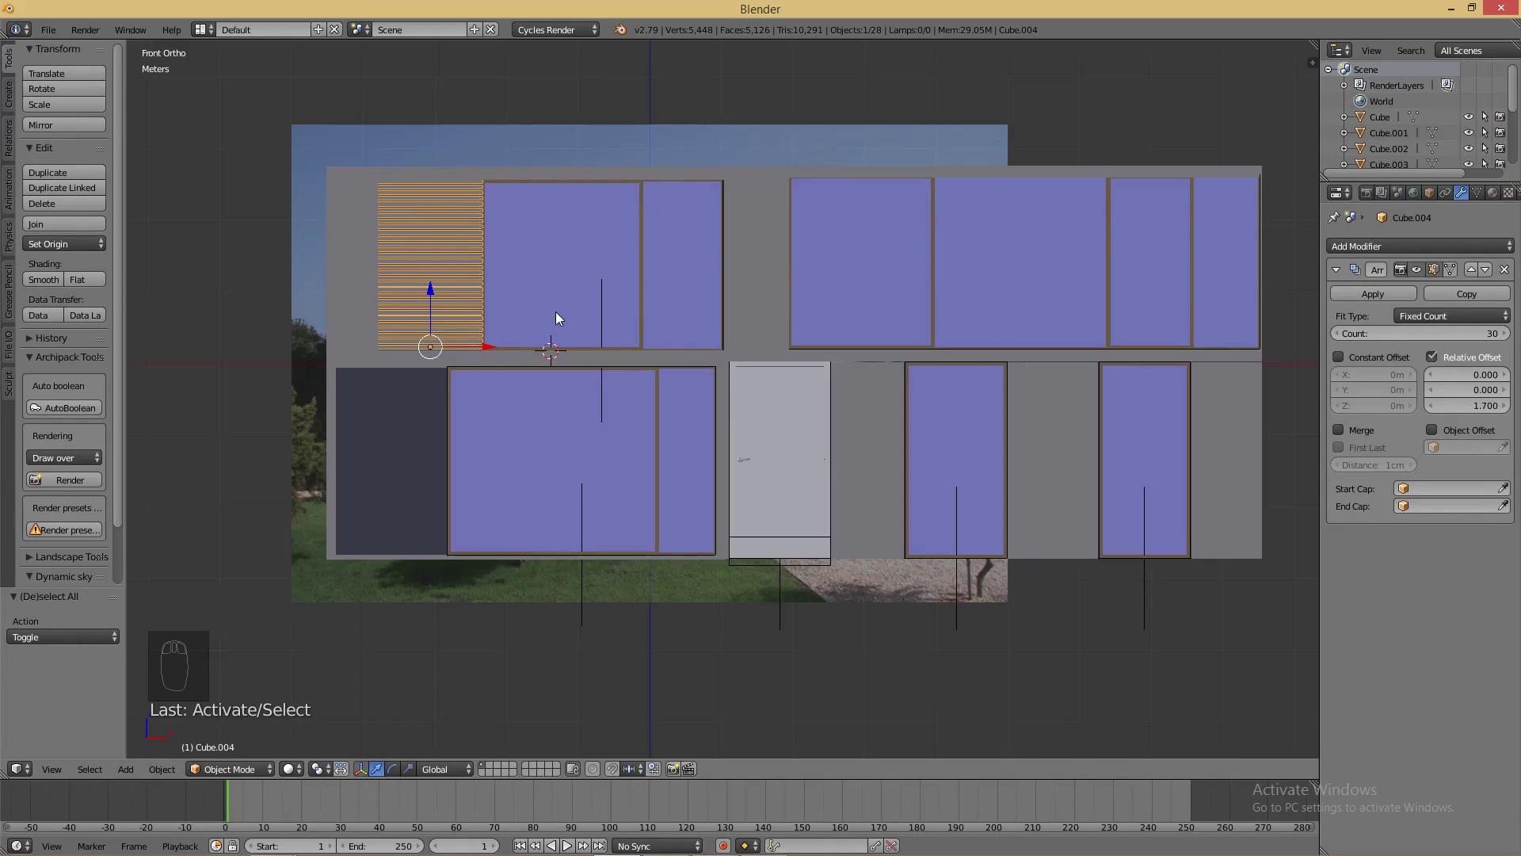
key(shift+d)
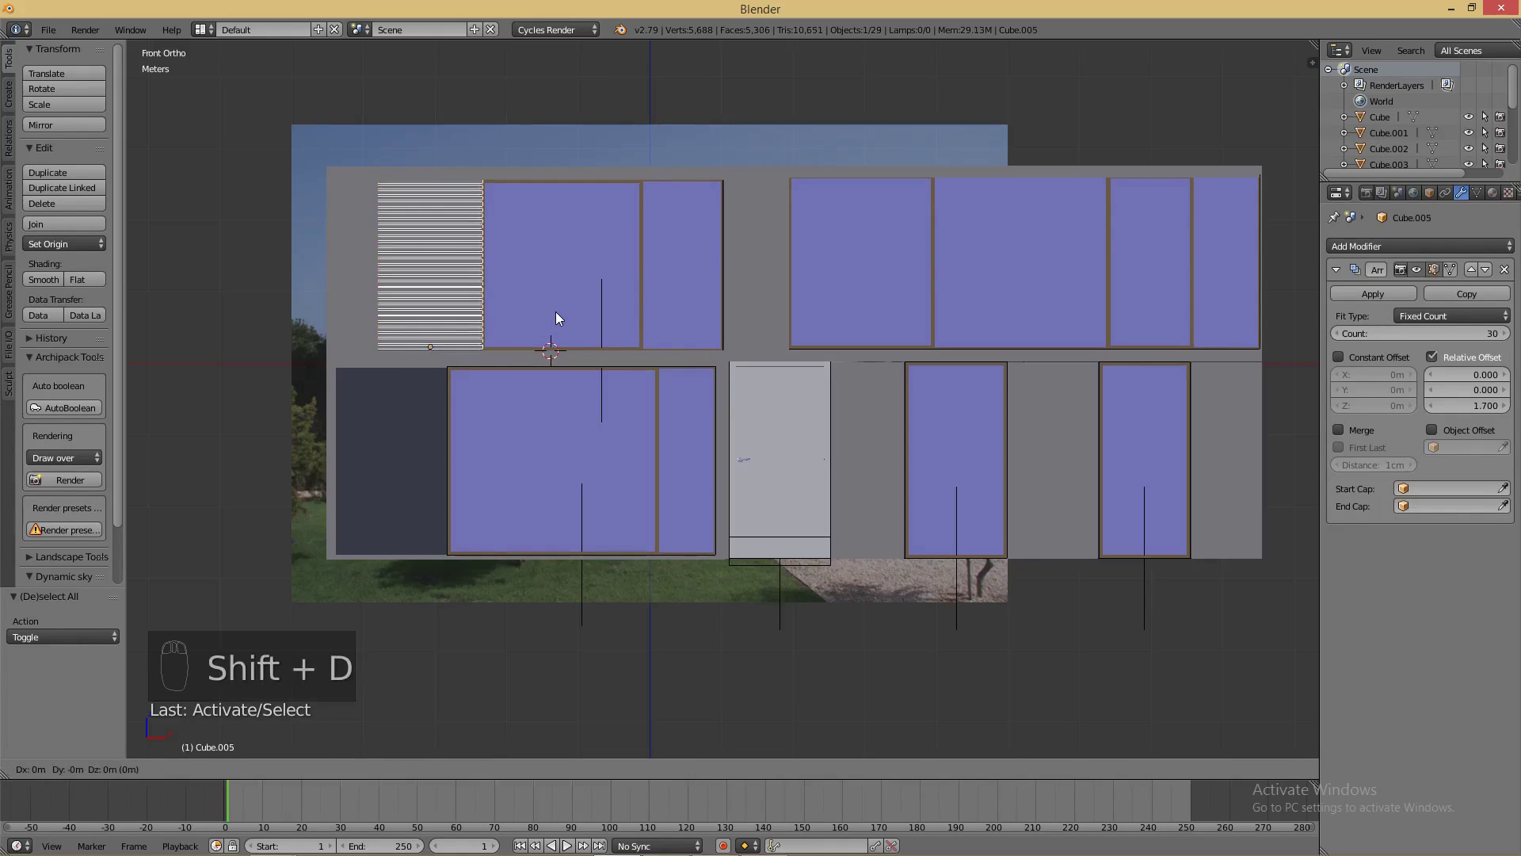
key(z)
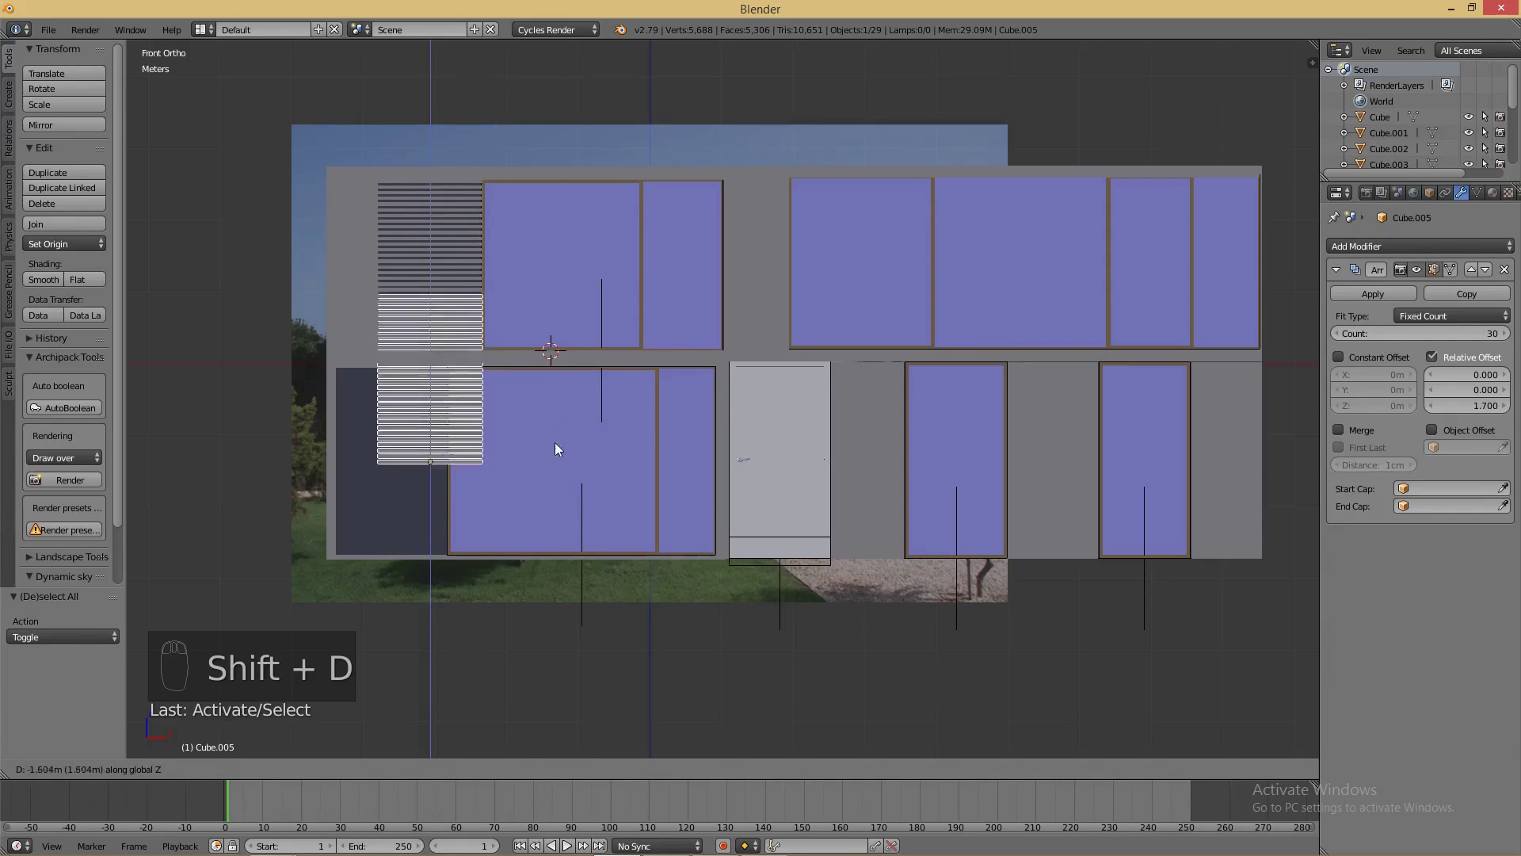
click(548, 517)
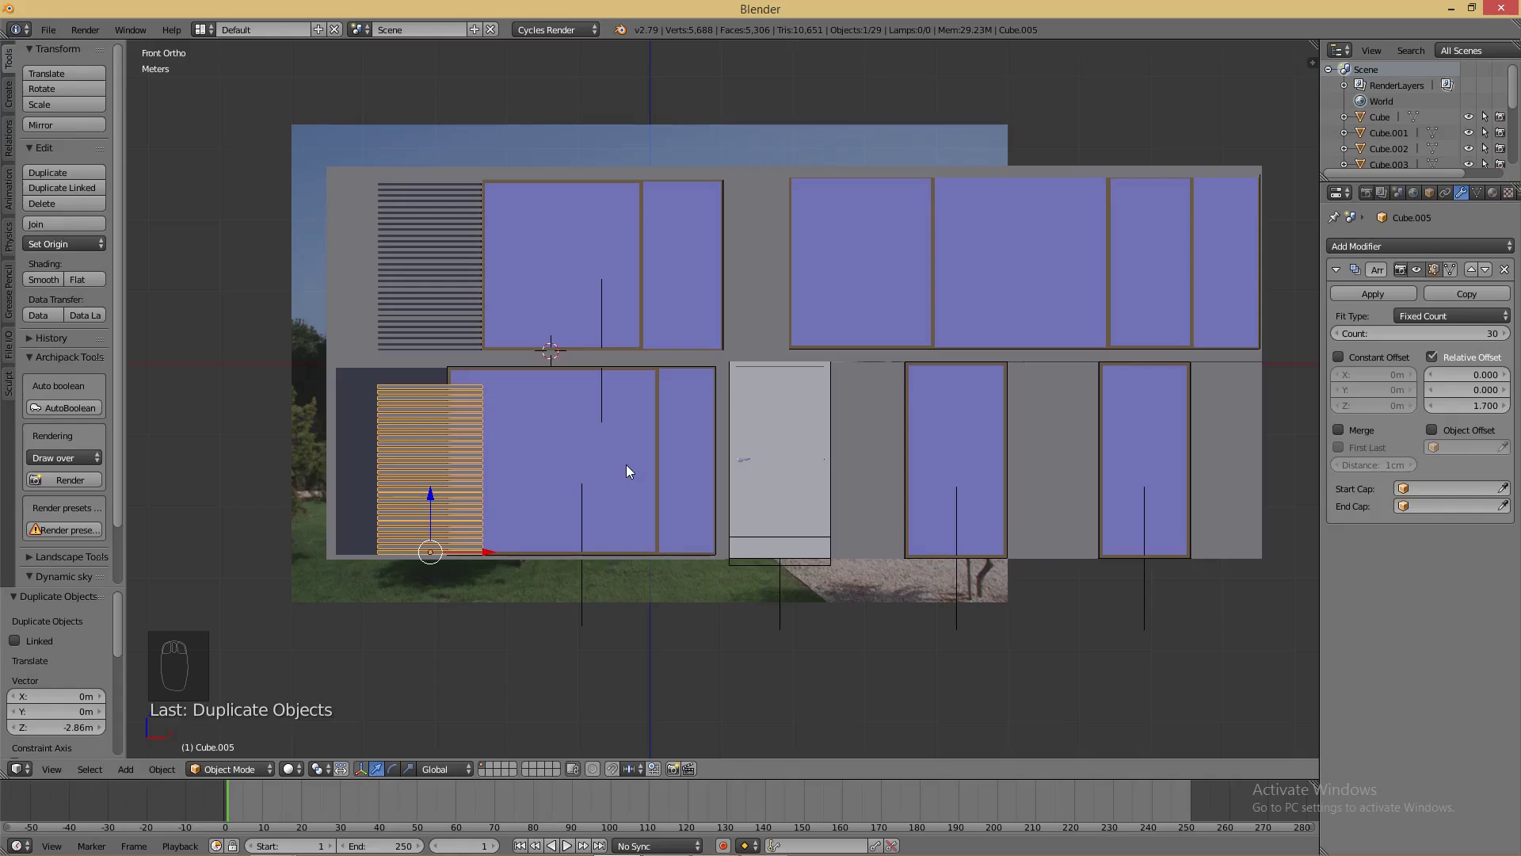
- Move the lower slats -53.1 cm along X and scale them by 1.064 in X to span the ground-floor gap
key(g)
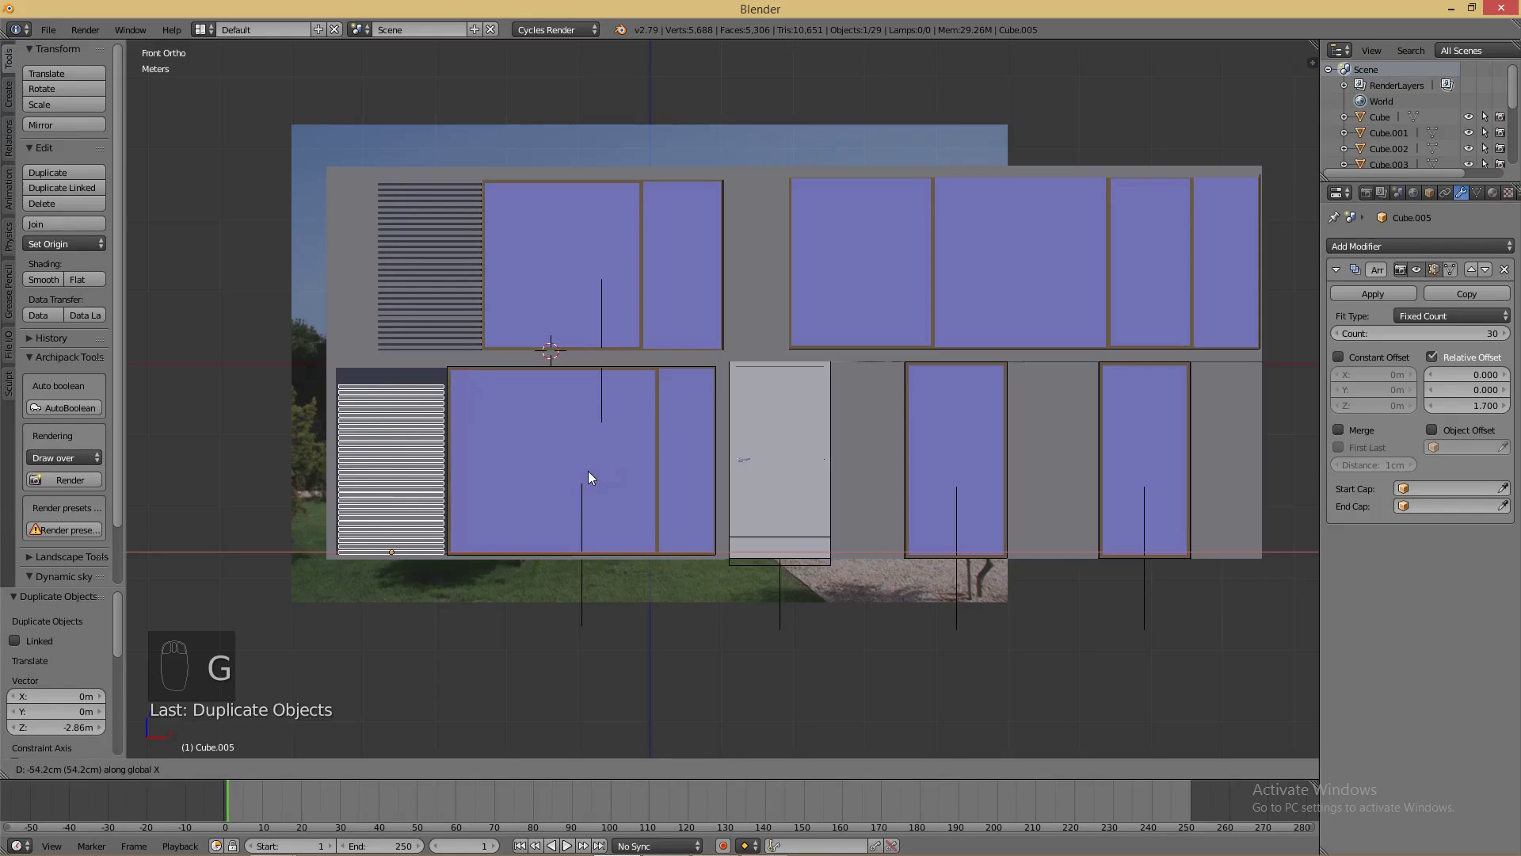
click(588, 470)
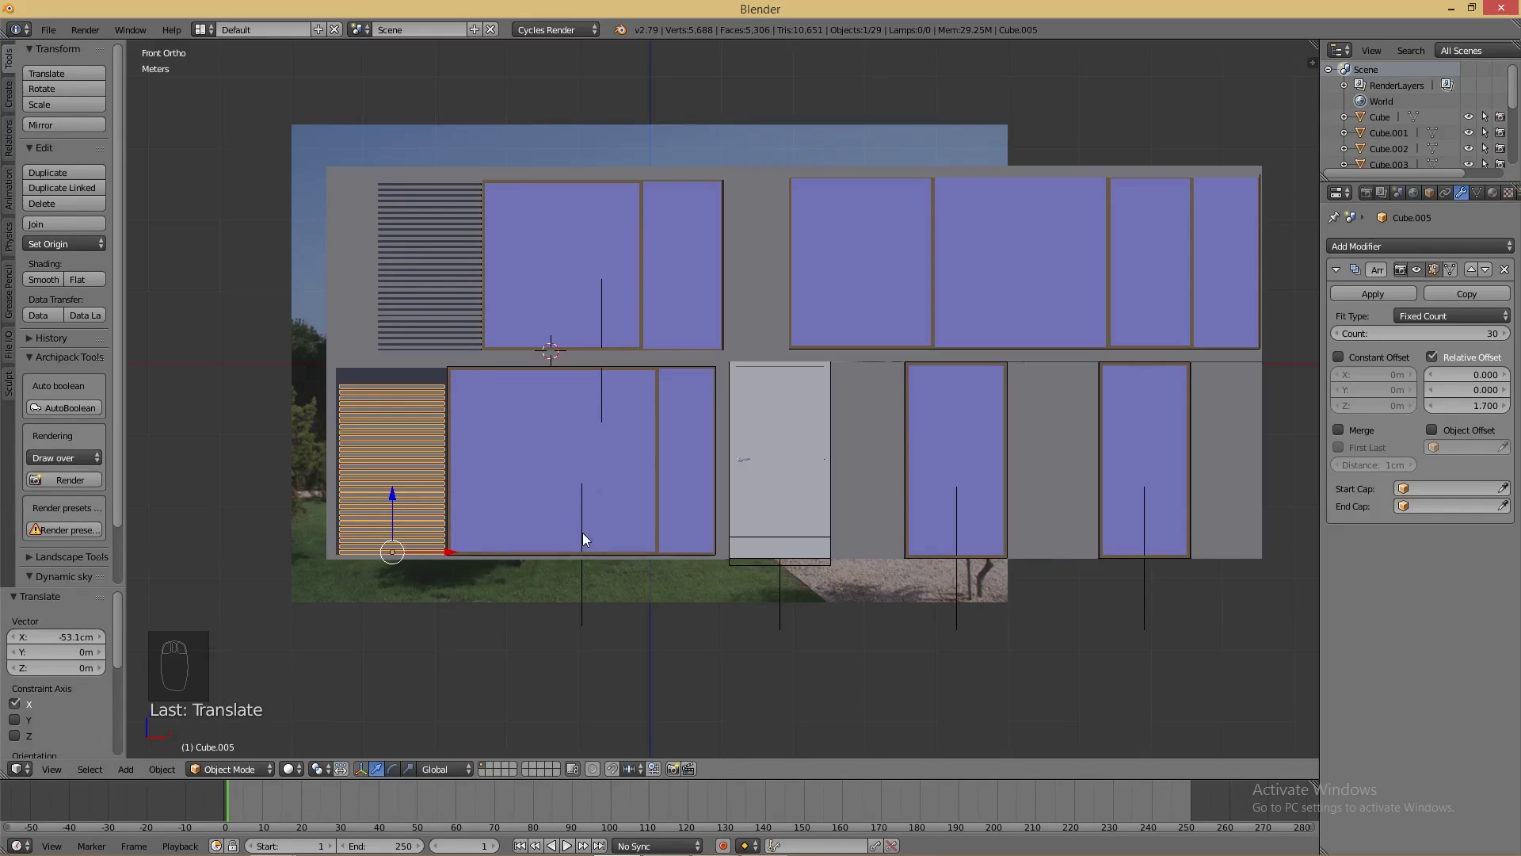
key(s)
key(x)
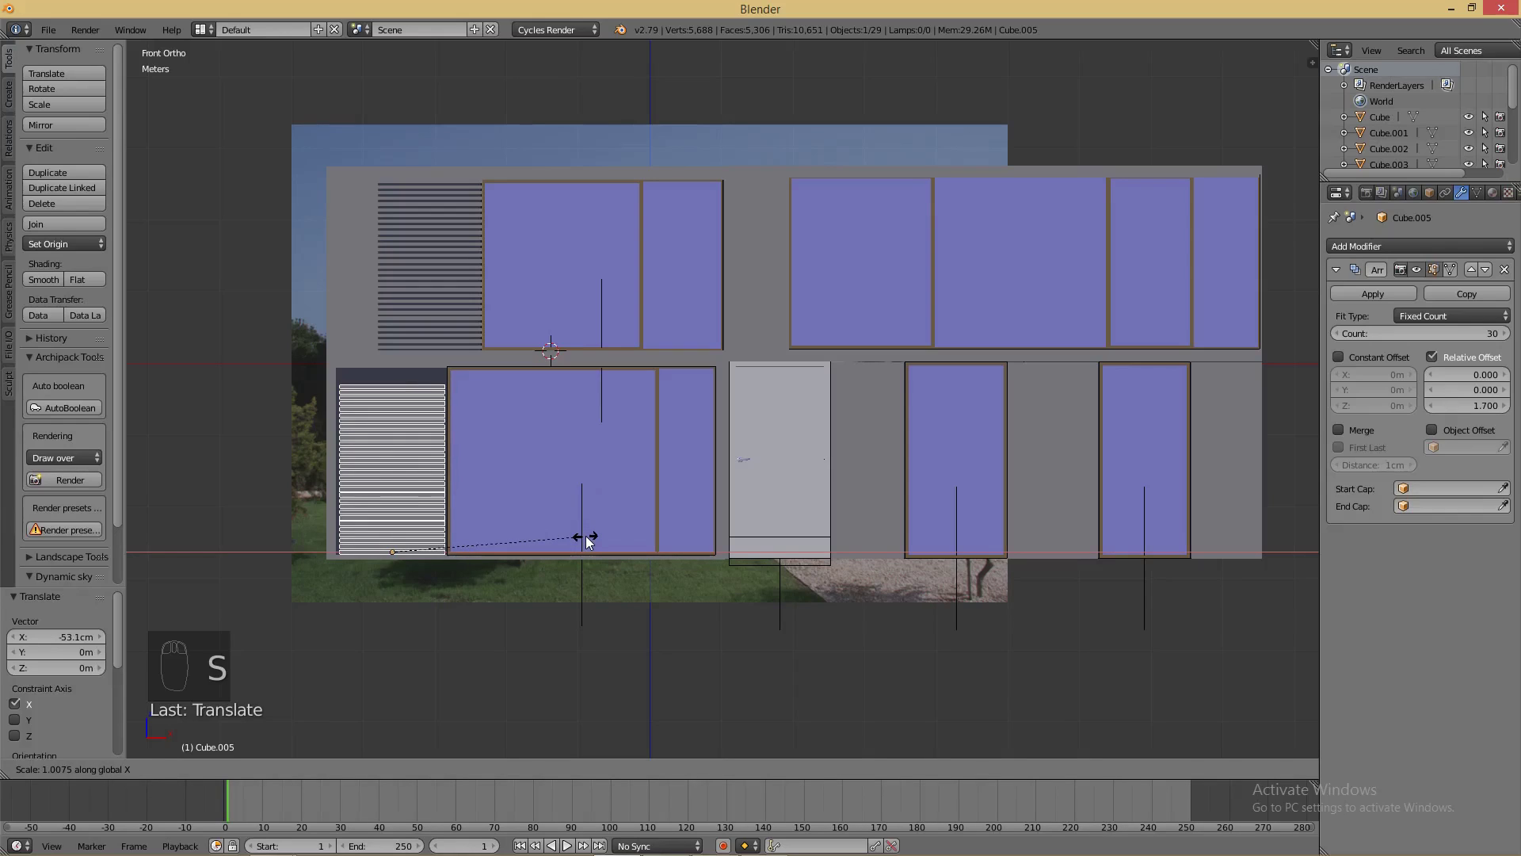
click(596, 537)
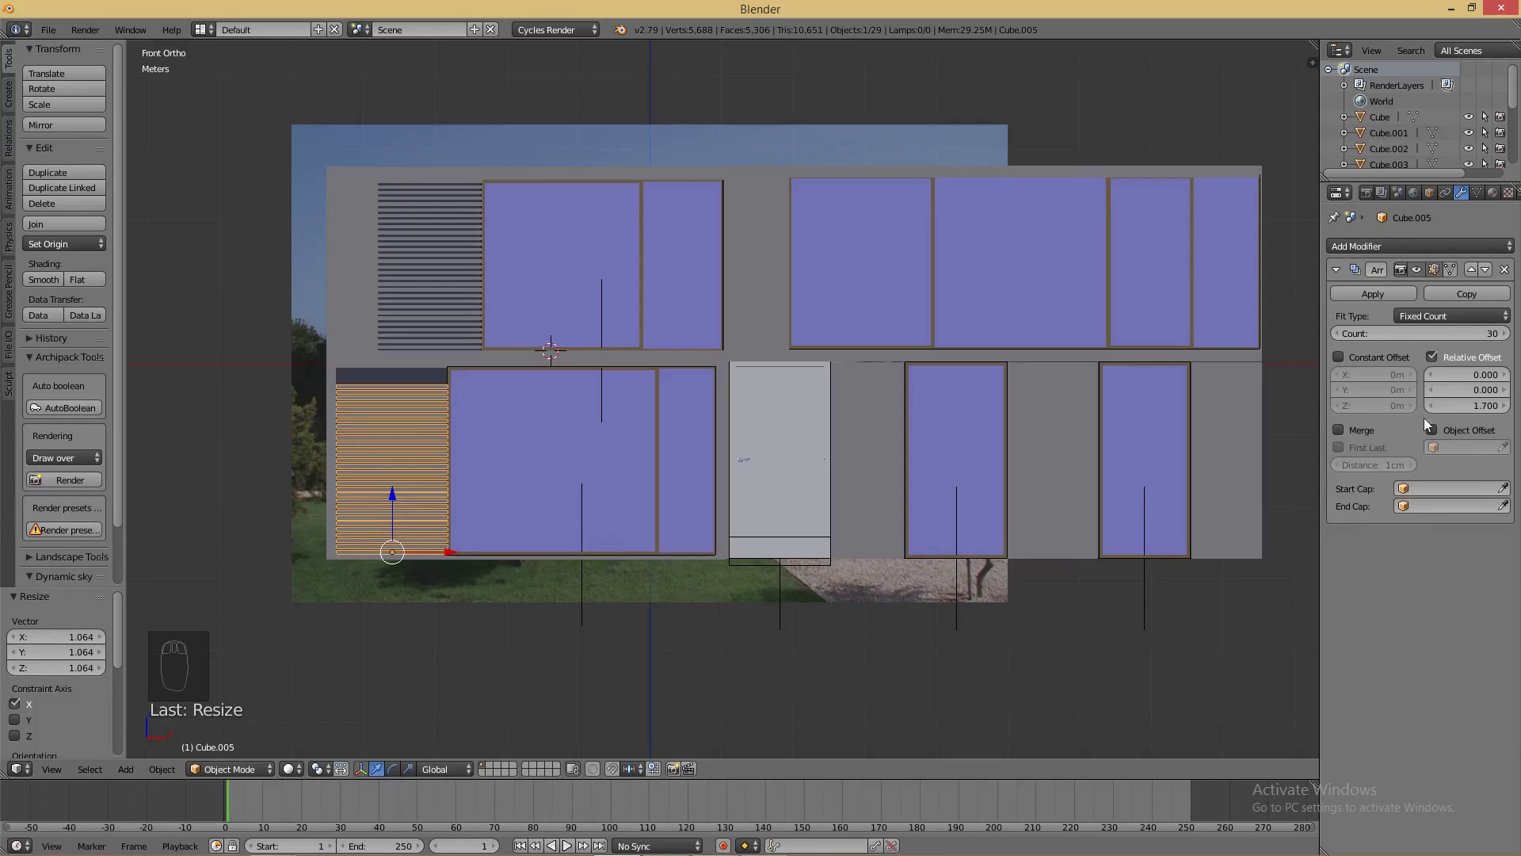
- Set the lower slat array's count to 33 to fill the height of the ground-floor gap
click(1502, 334)
click(1503, 333)
click(1503, 333)
click(1502, 334)
click(1503, 334)
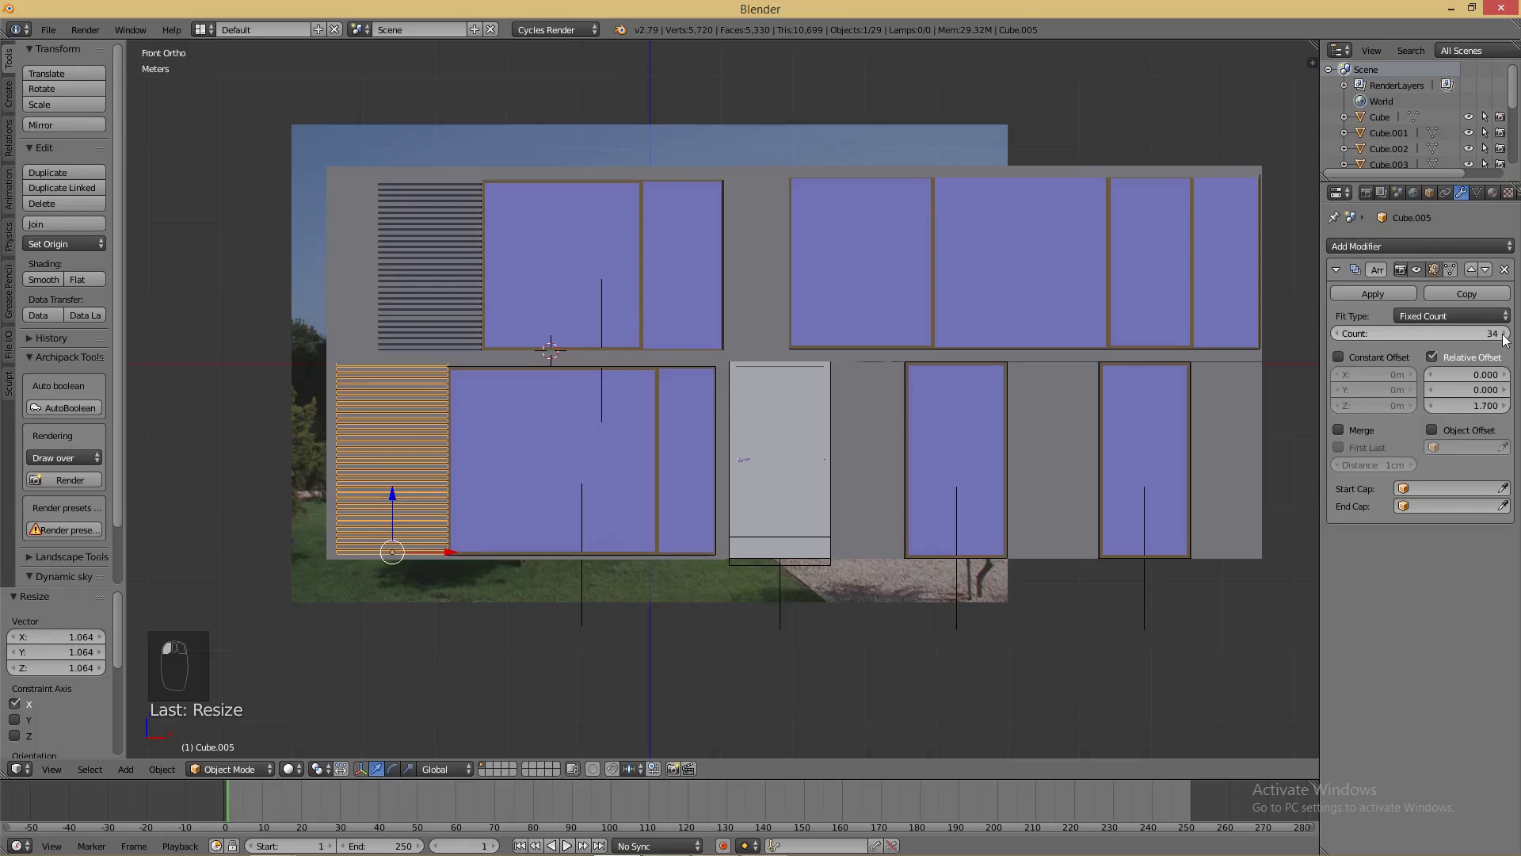
click(1339, 336)
- Move the lower slats 8.21 cm along Y into the opening
middle_drag(855, 402, 717, 438)
drag(523, 424, 529, 421)
middle_drag(529, 421, 672, 414)
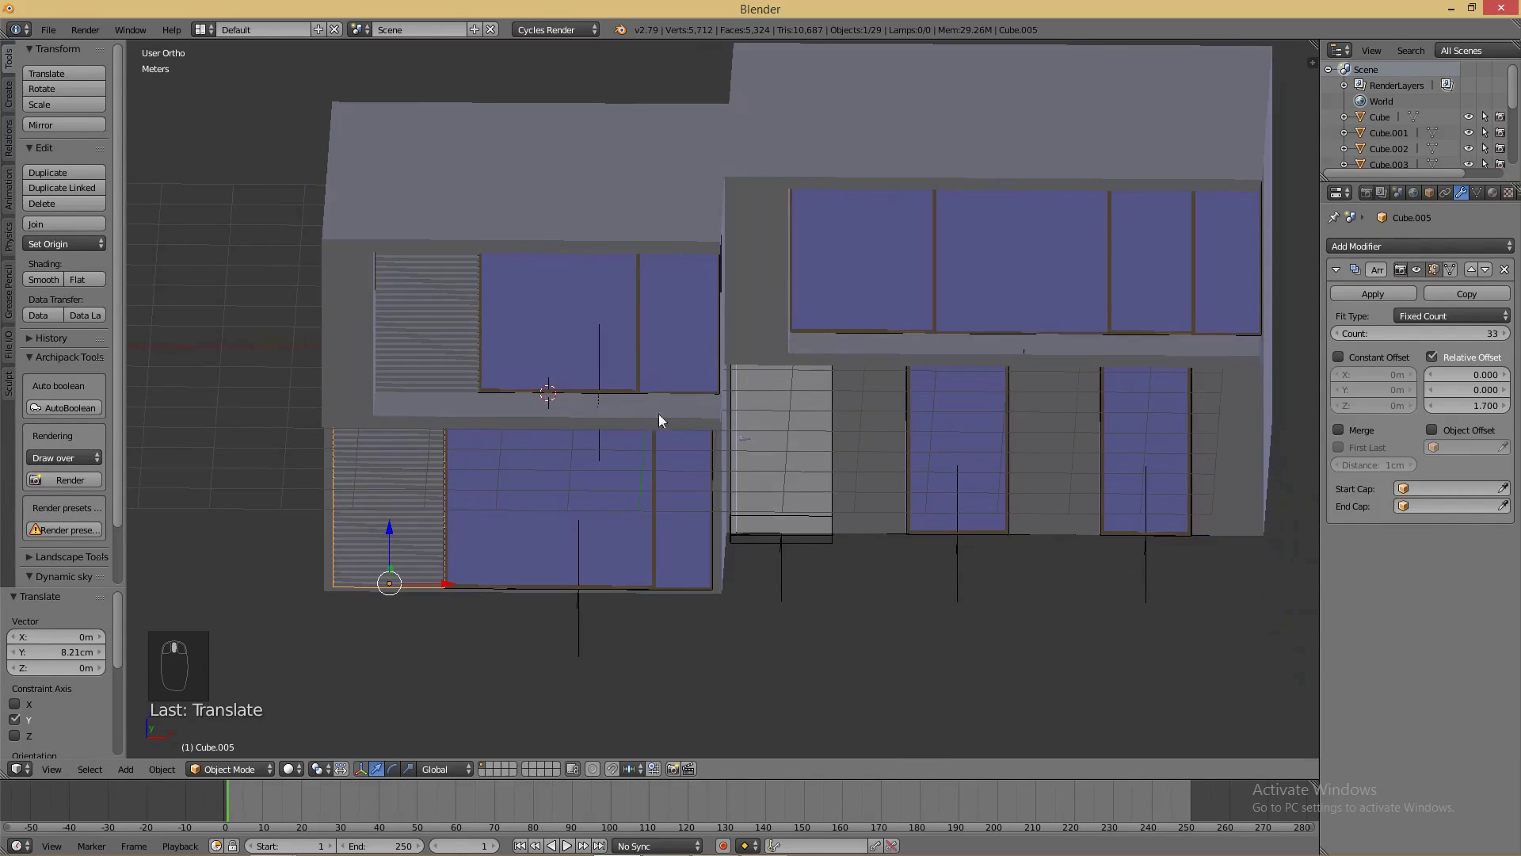
- Duplicate the upper slat array along X to the opposite end of the upper opening
right_click(465, 340)
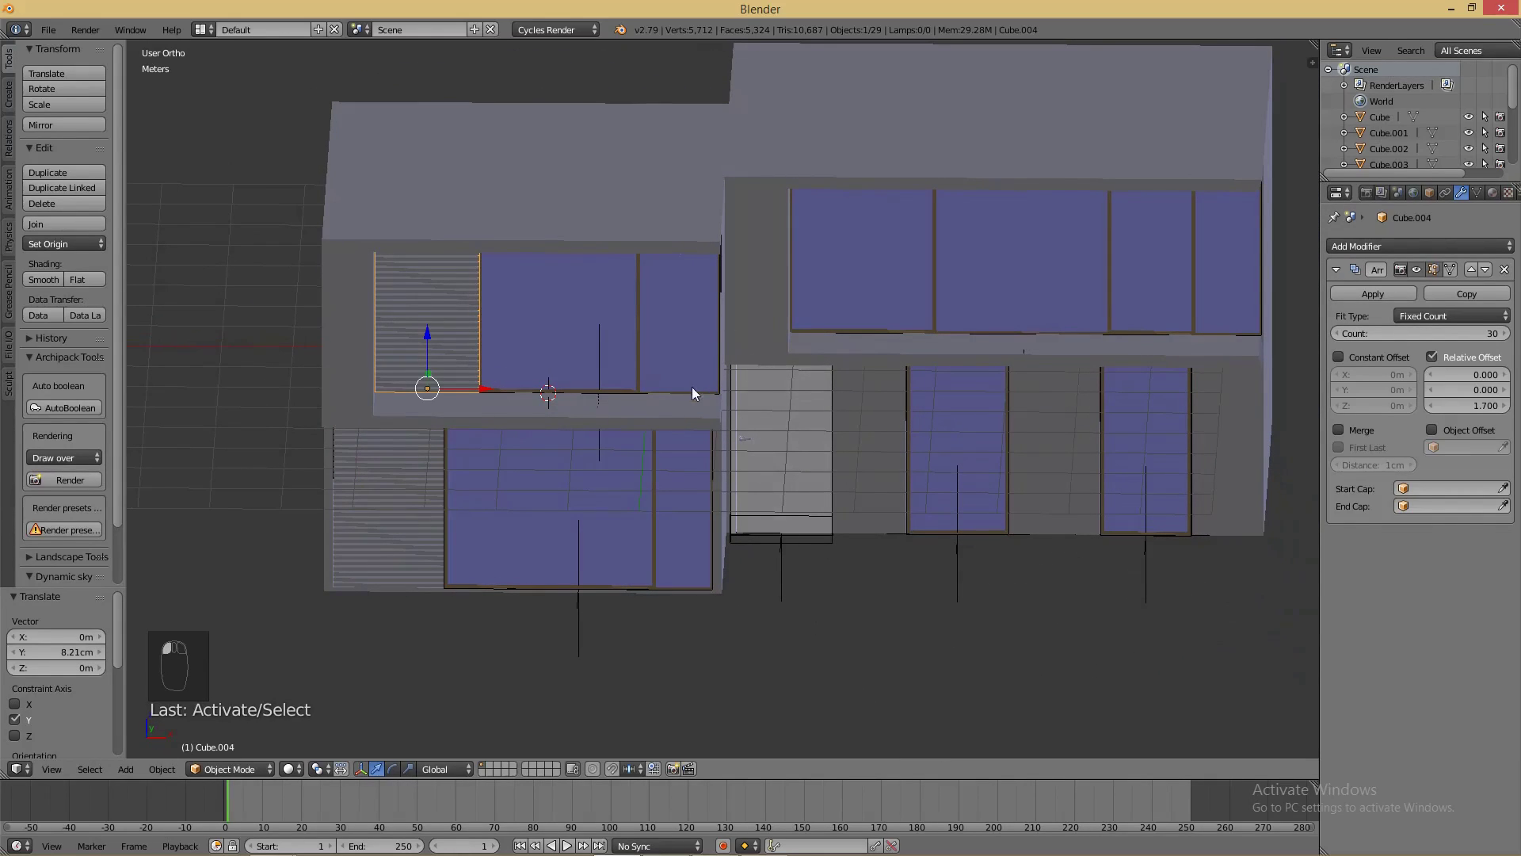
middle_drag(676, 421, 592, 513)
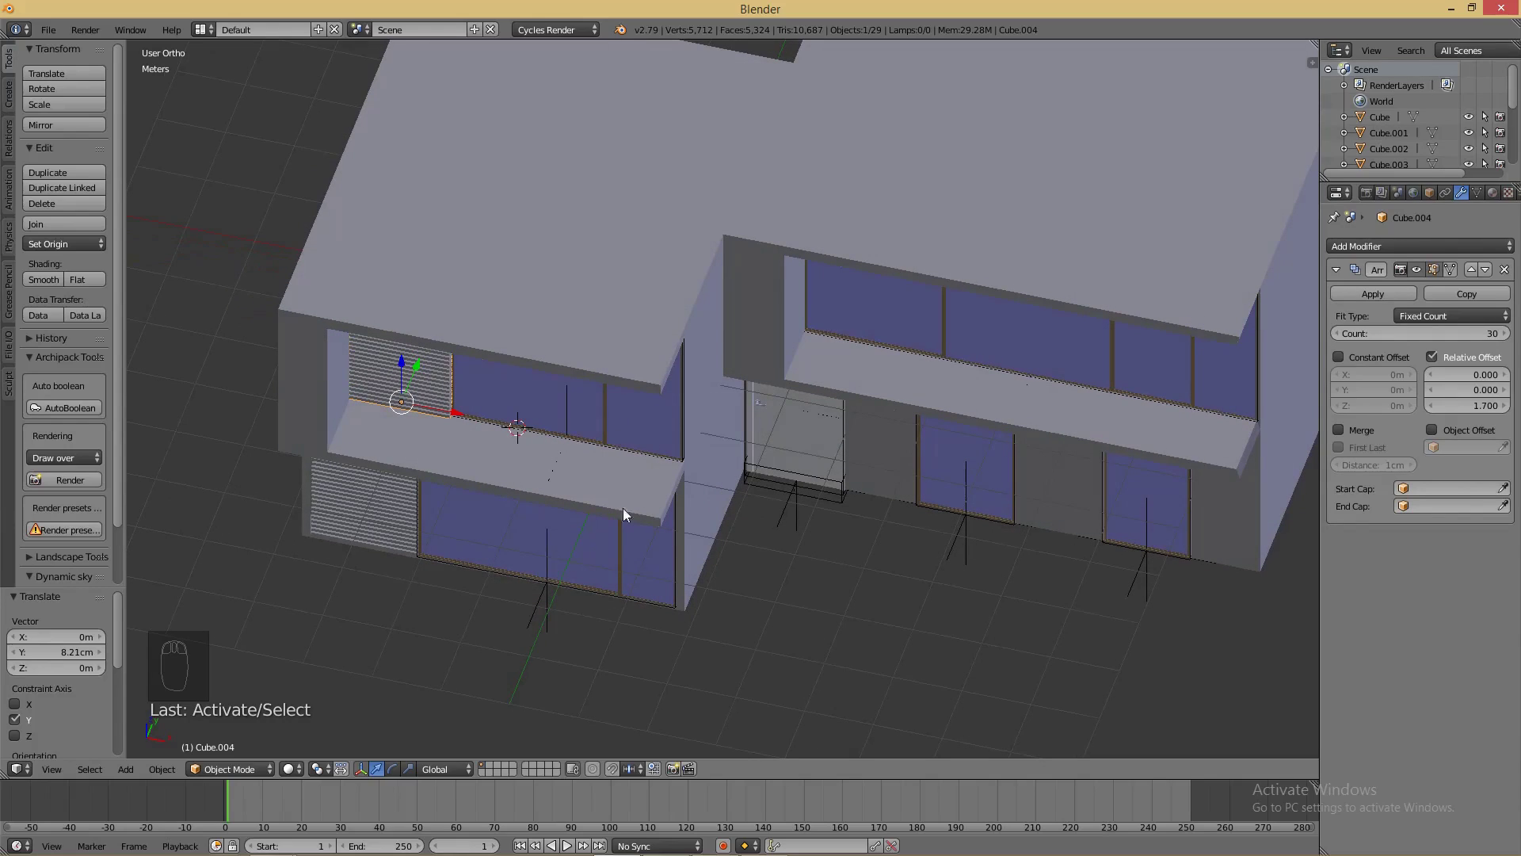
middle_drag(640, 515, 706, 455)
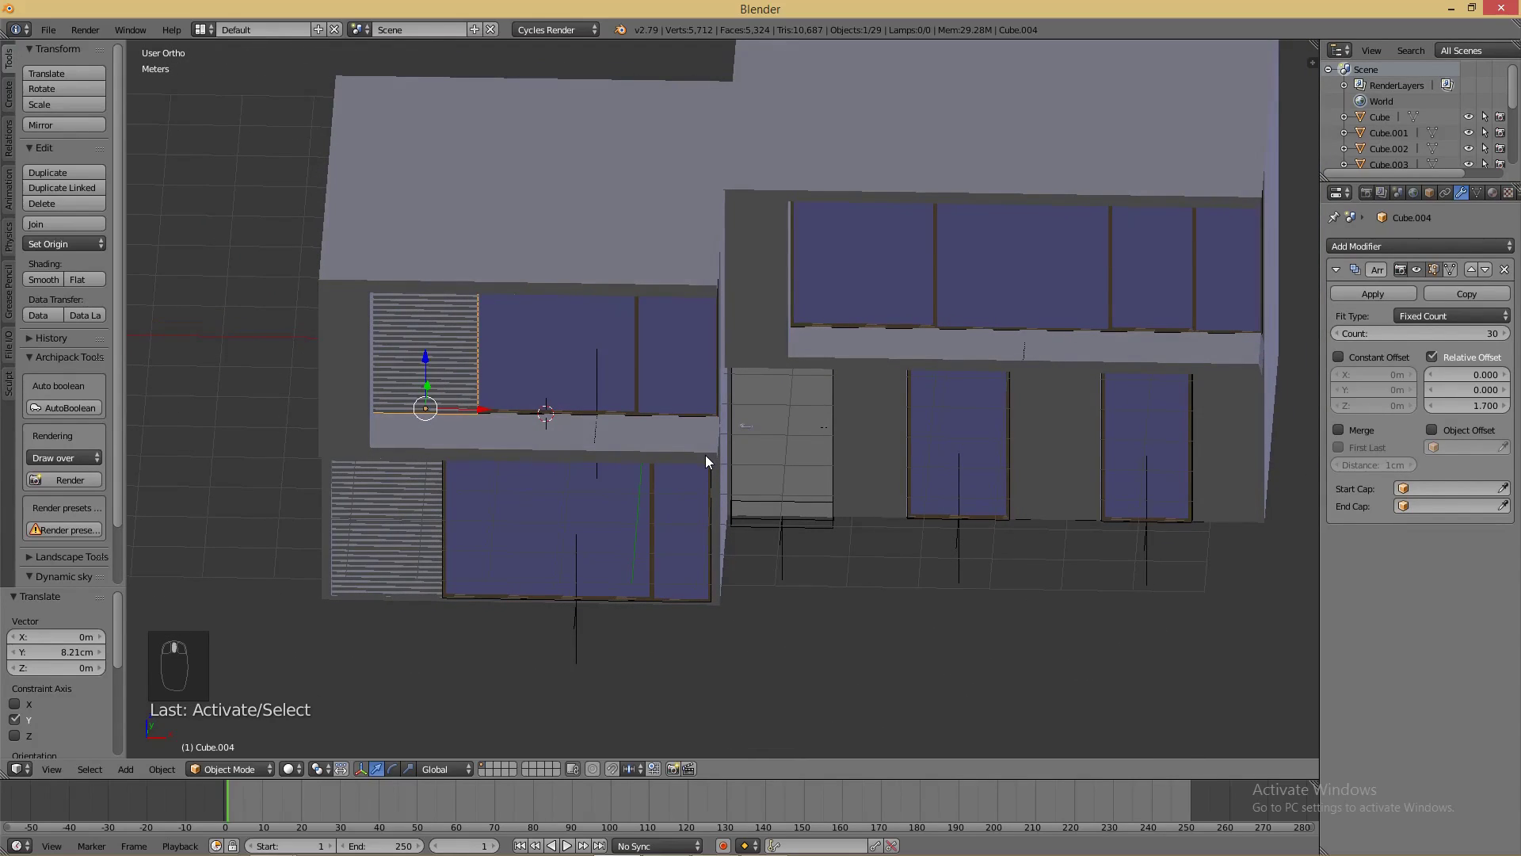
key(KP_1)
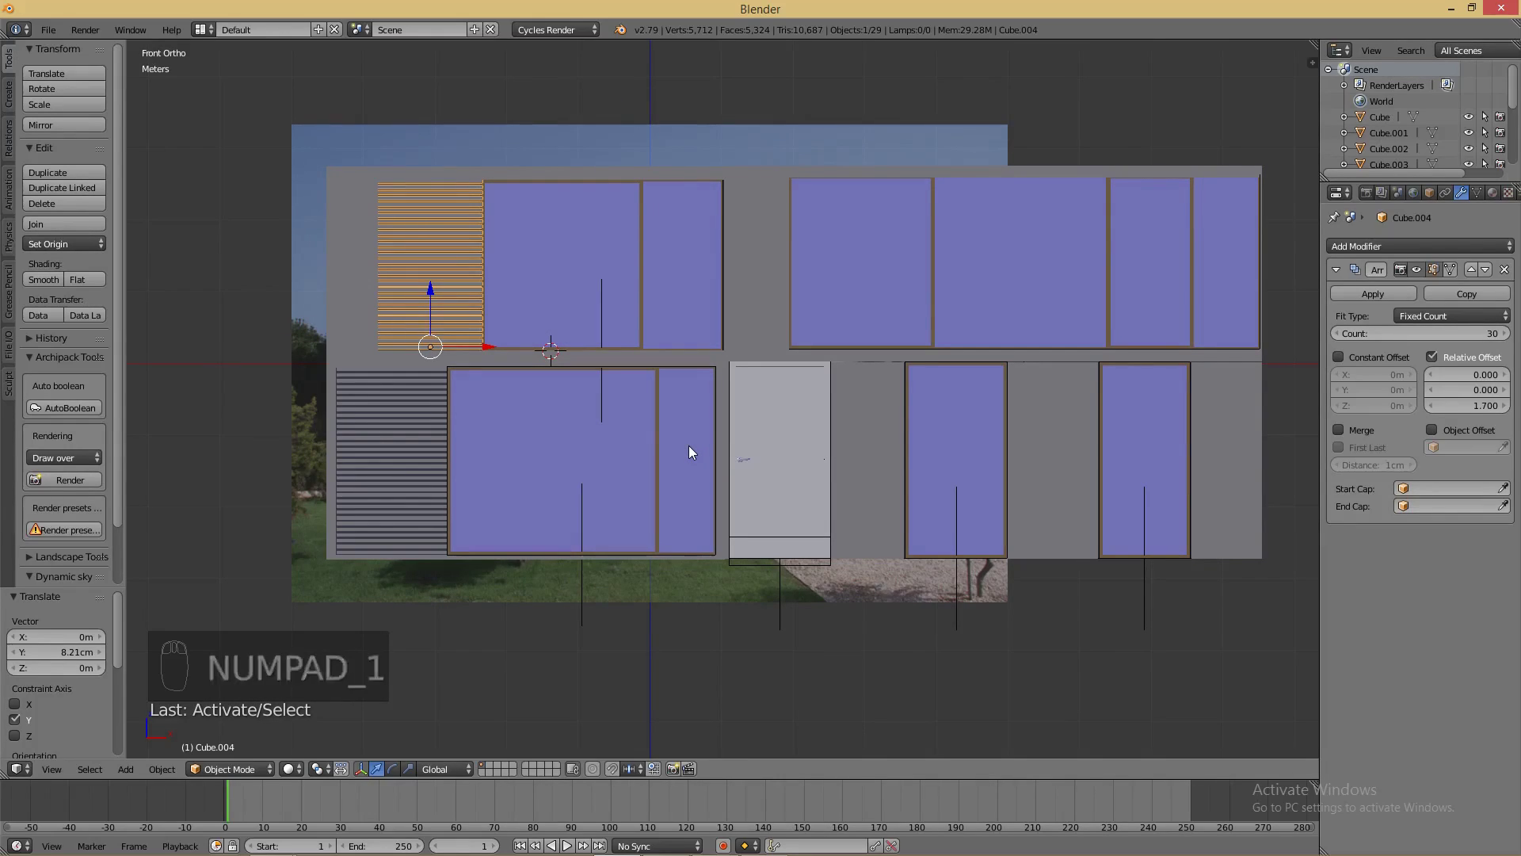
key(shift+d)
key(x)
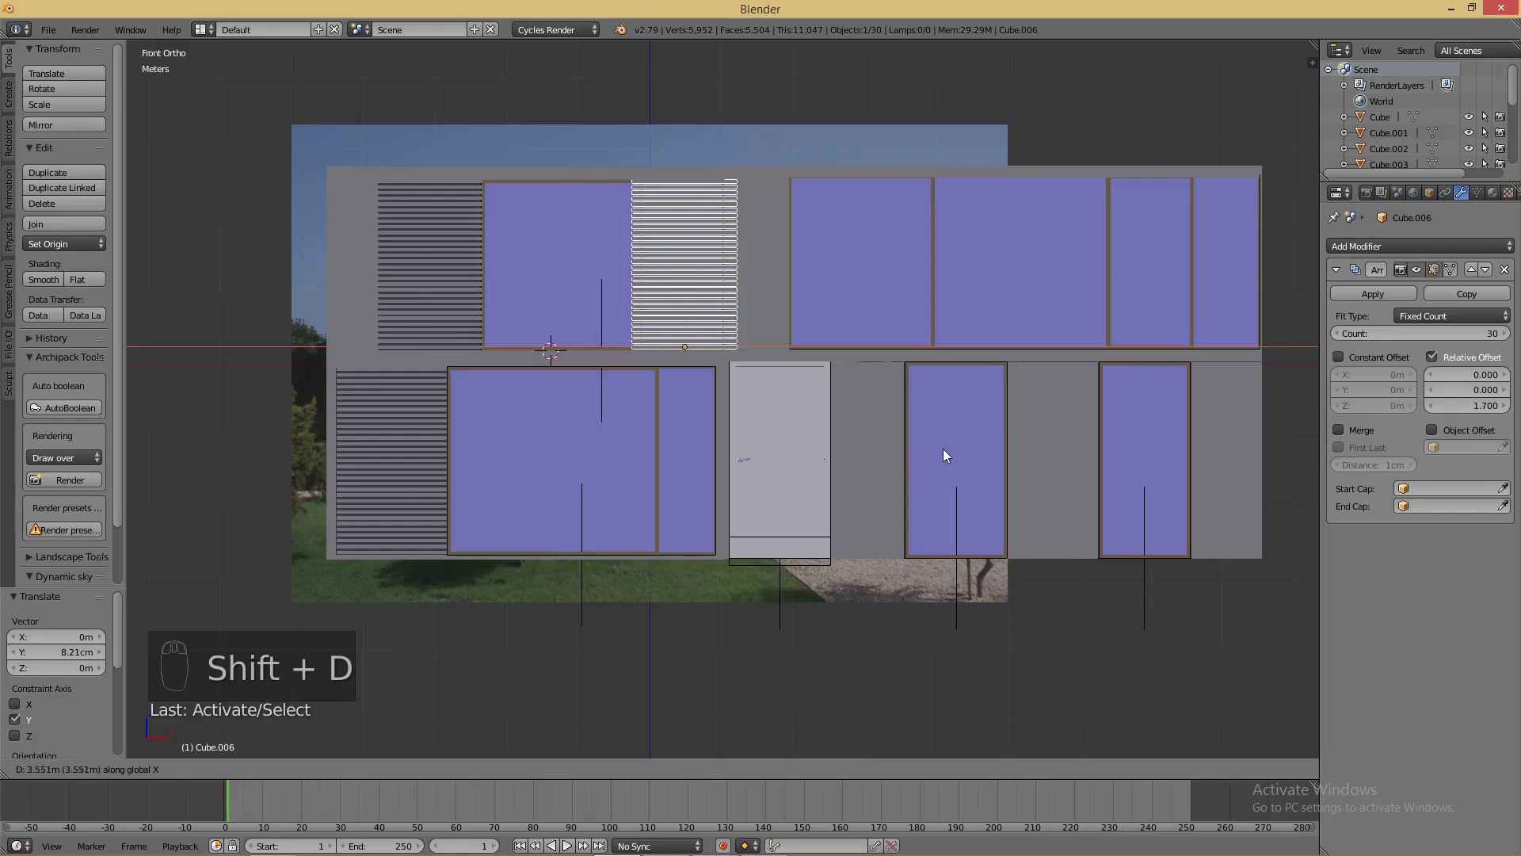
click(930, 449)
- Move the copied slats -1.11 m along Y to the balcony's front and 2.57 cm along X
middle_drag(932, 443, 653, 381)
drag(626, 349, 548, 358)
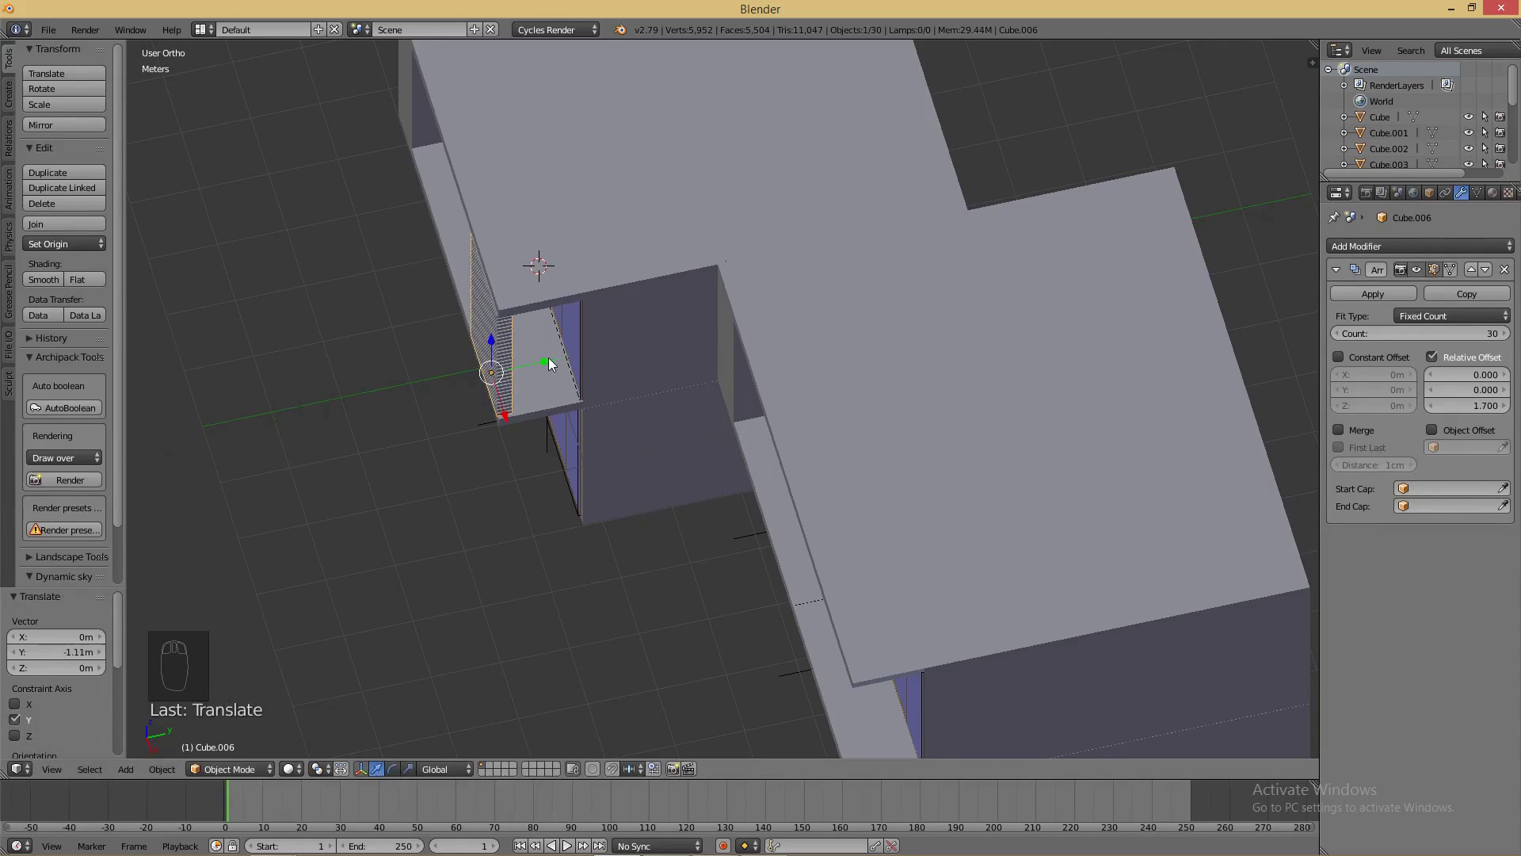
drag(500, 408, 502, 414)
key(r)
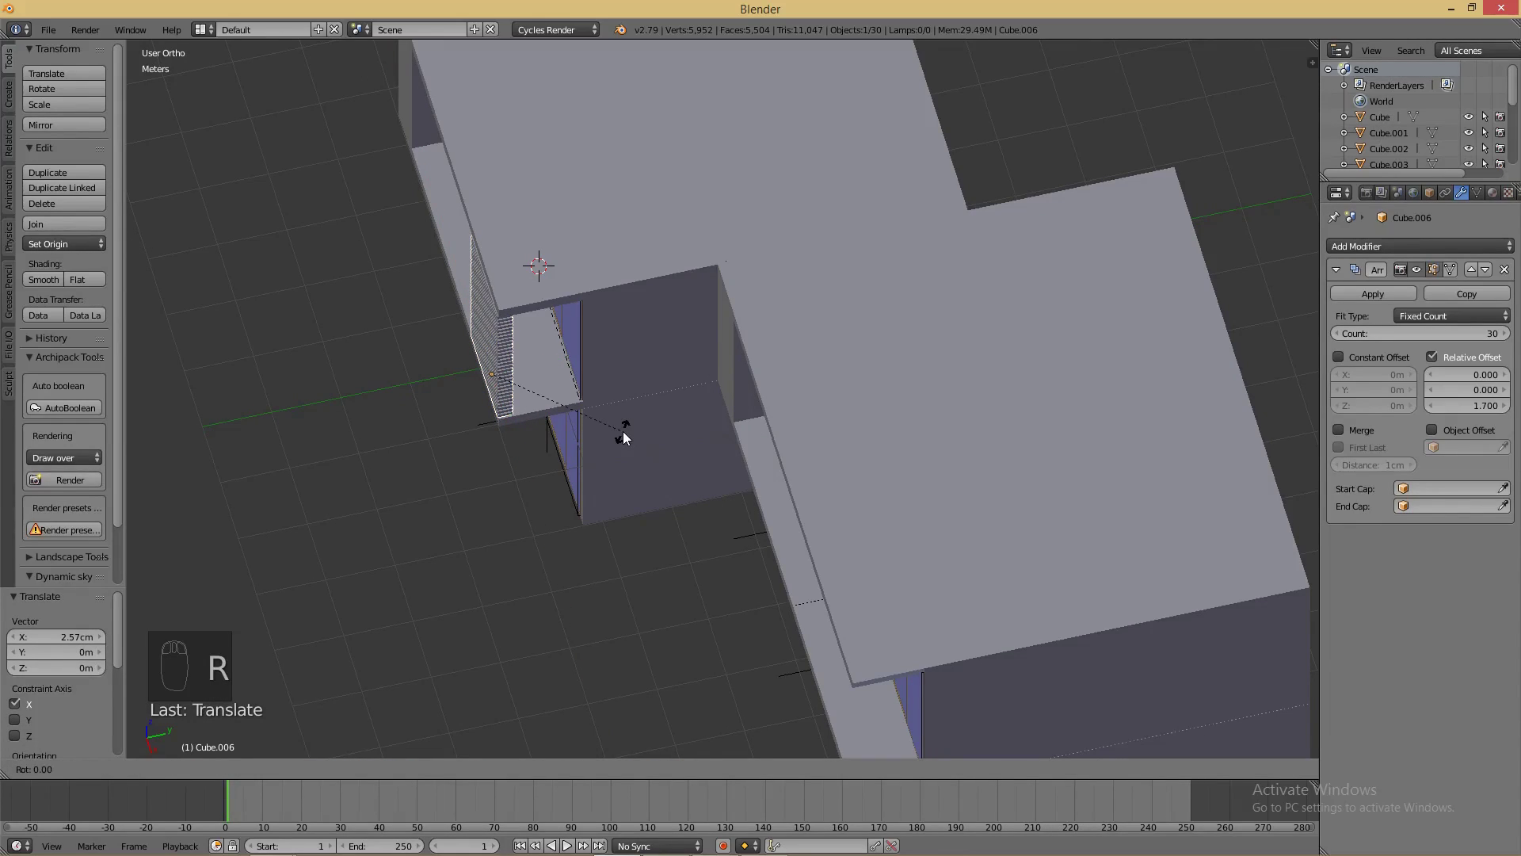
right_click(659, 407)
key(r)
key(z)
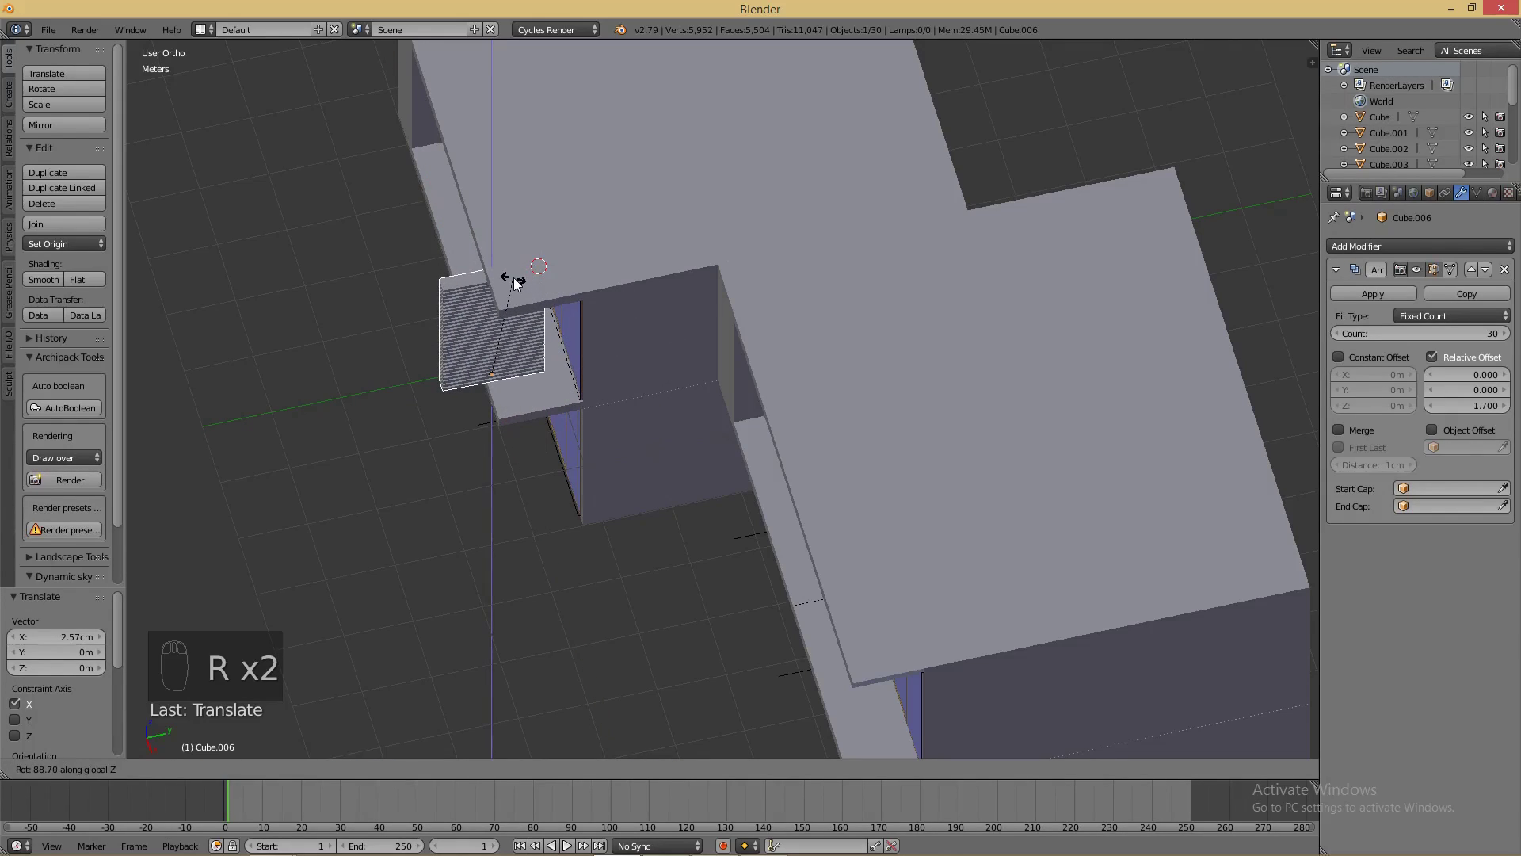
click(515, 283)
key(ctrl+z)
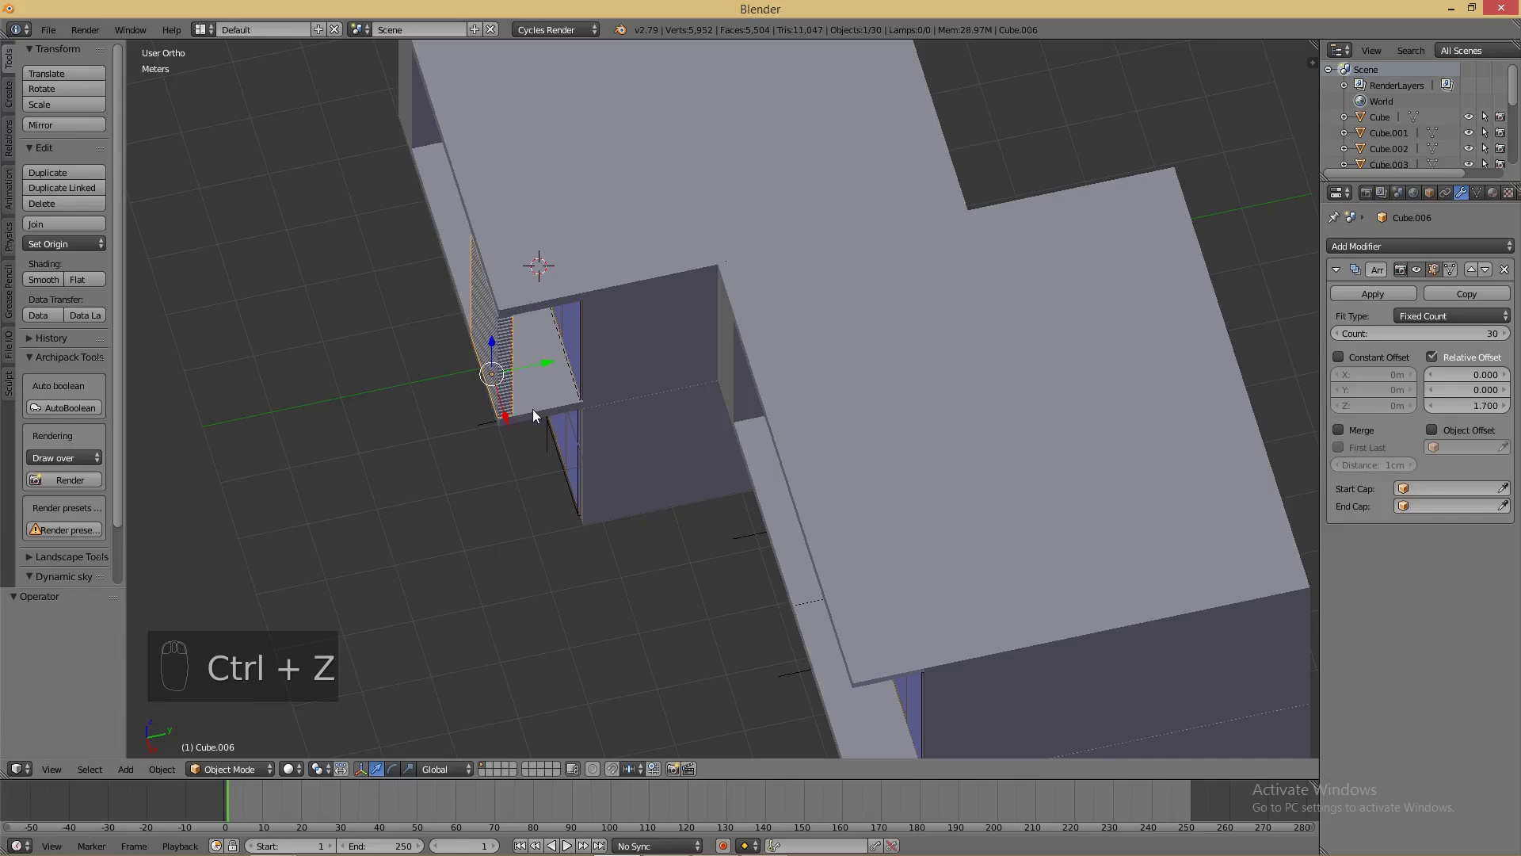
- Rotate the copied slats 90° about Z and shift them 62 cm in X and 32.6 cm in Y to the balcony's open end
text(rz90)
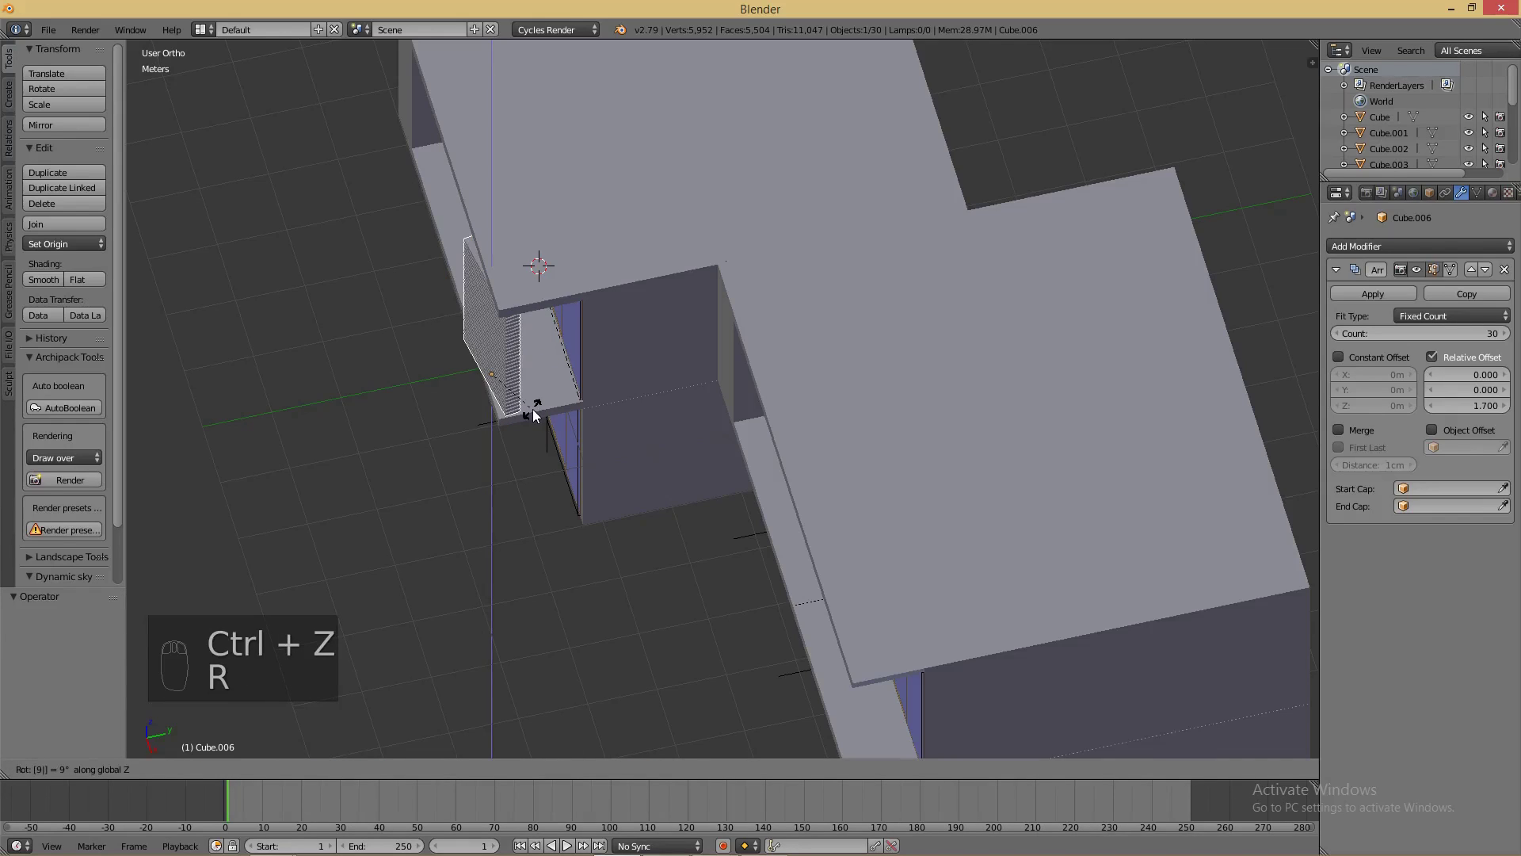
key(Return)
middle_drag(501, 448, 648, 446)
drag(663, 452, 703, 463)
key(g)
key(y)
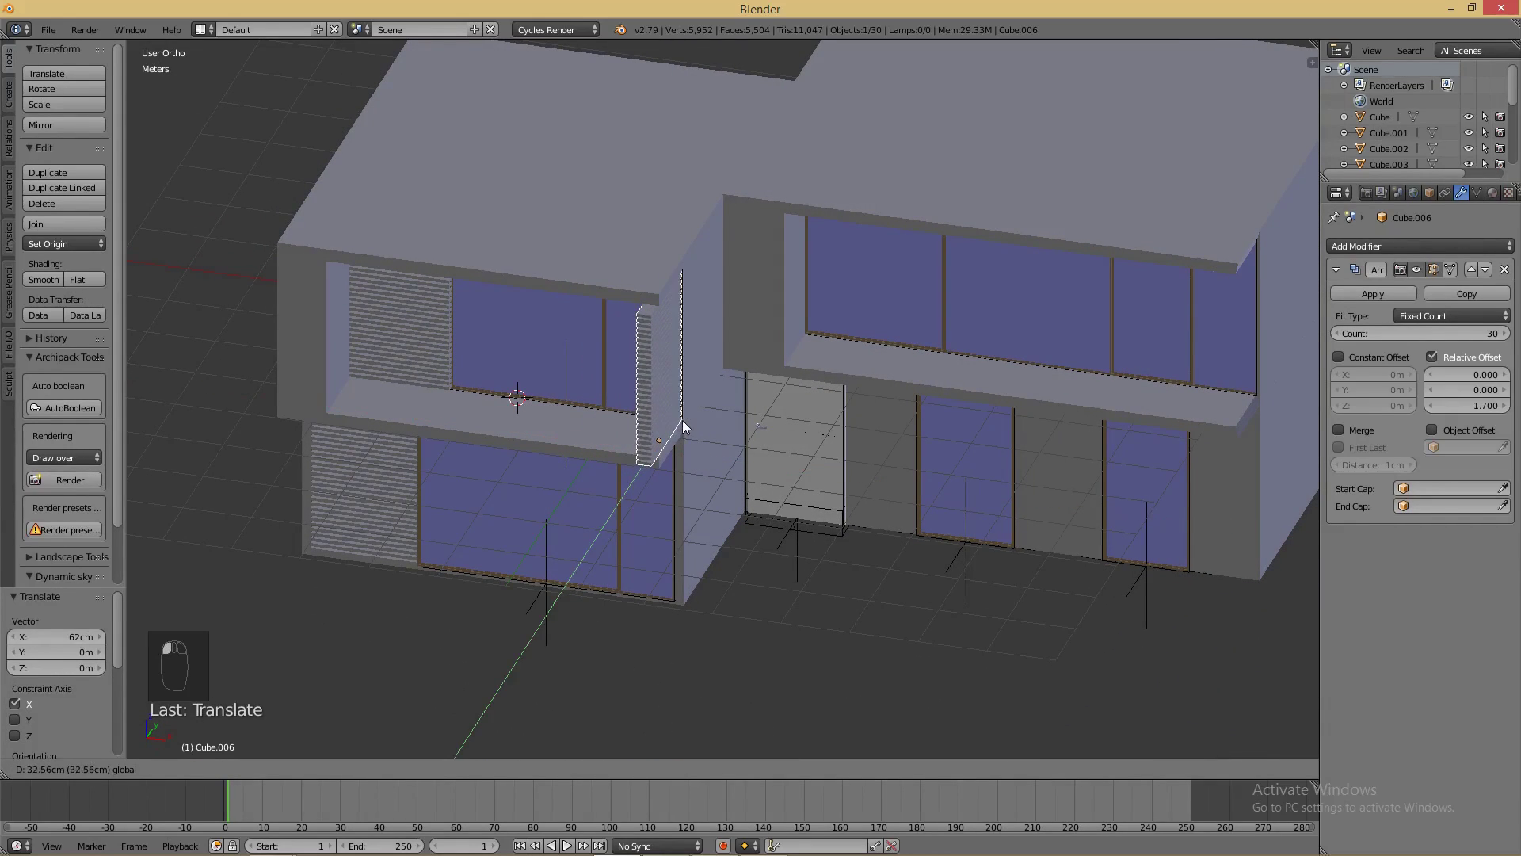
click(682, 420)
- Reduce the balcony-end slat array's count to 22 and raise its relative Z offset to 2.4
middle_drag(683, 420, 716, 412)
middle_drag(715, 515, 871, 457)
scroll(951, 396, up, 1)
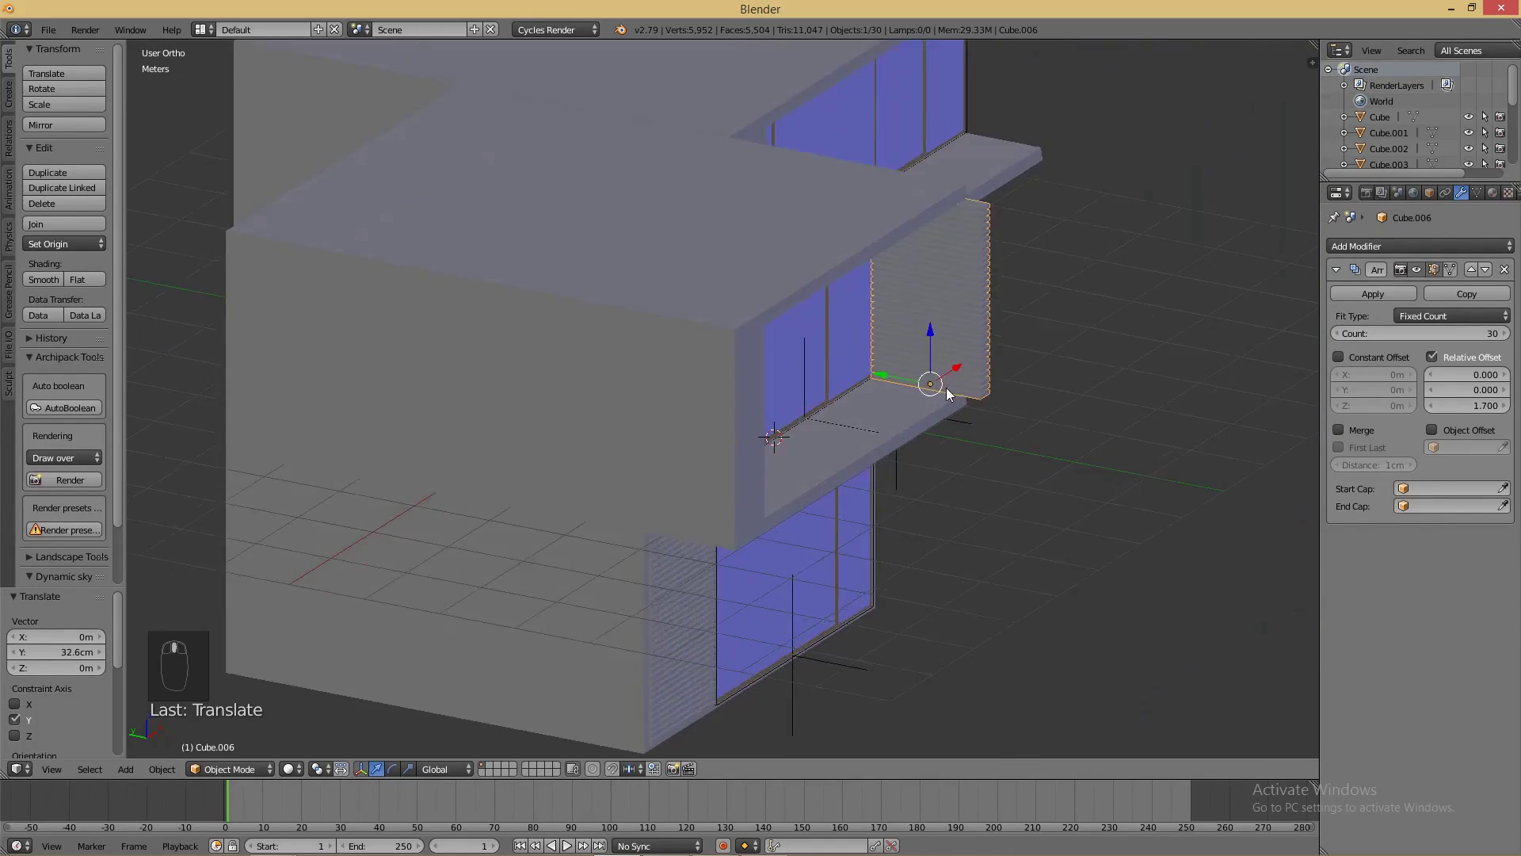
middle_drag(949, 391, 820, 360)
scroll(792, 357, up, 2)
middle_drag(725, 368, 986, 321)
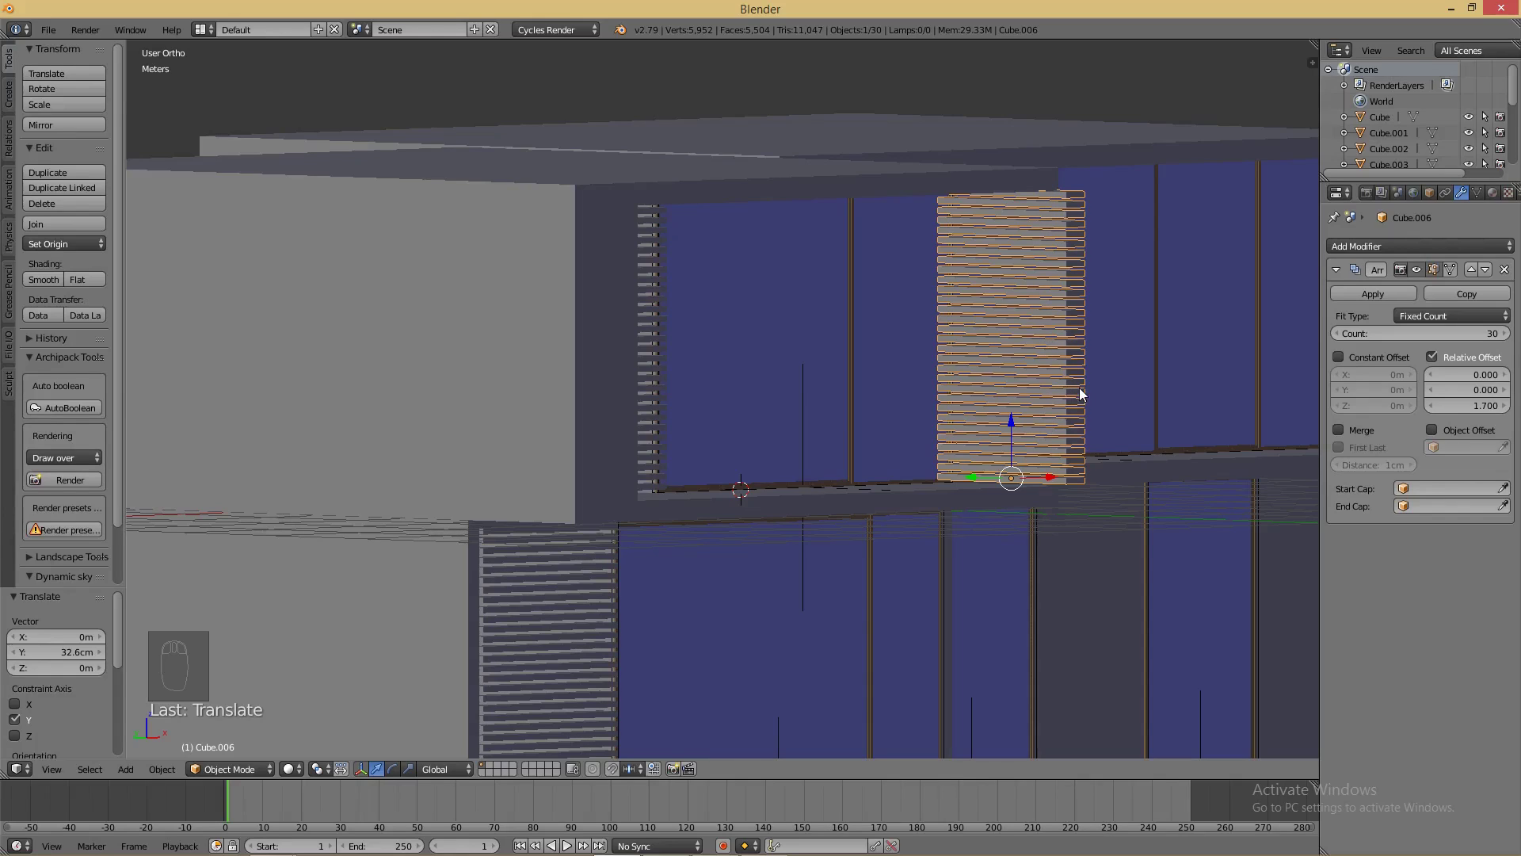
mouse_move(1473, 335)
mouse_down()
mouse_move(1425, 335)
mouse_move(1459, 335)
mouse_up()
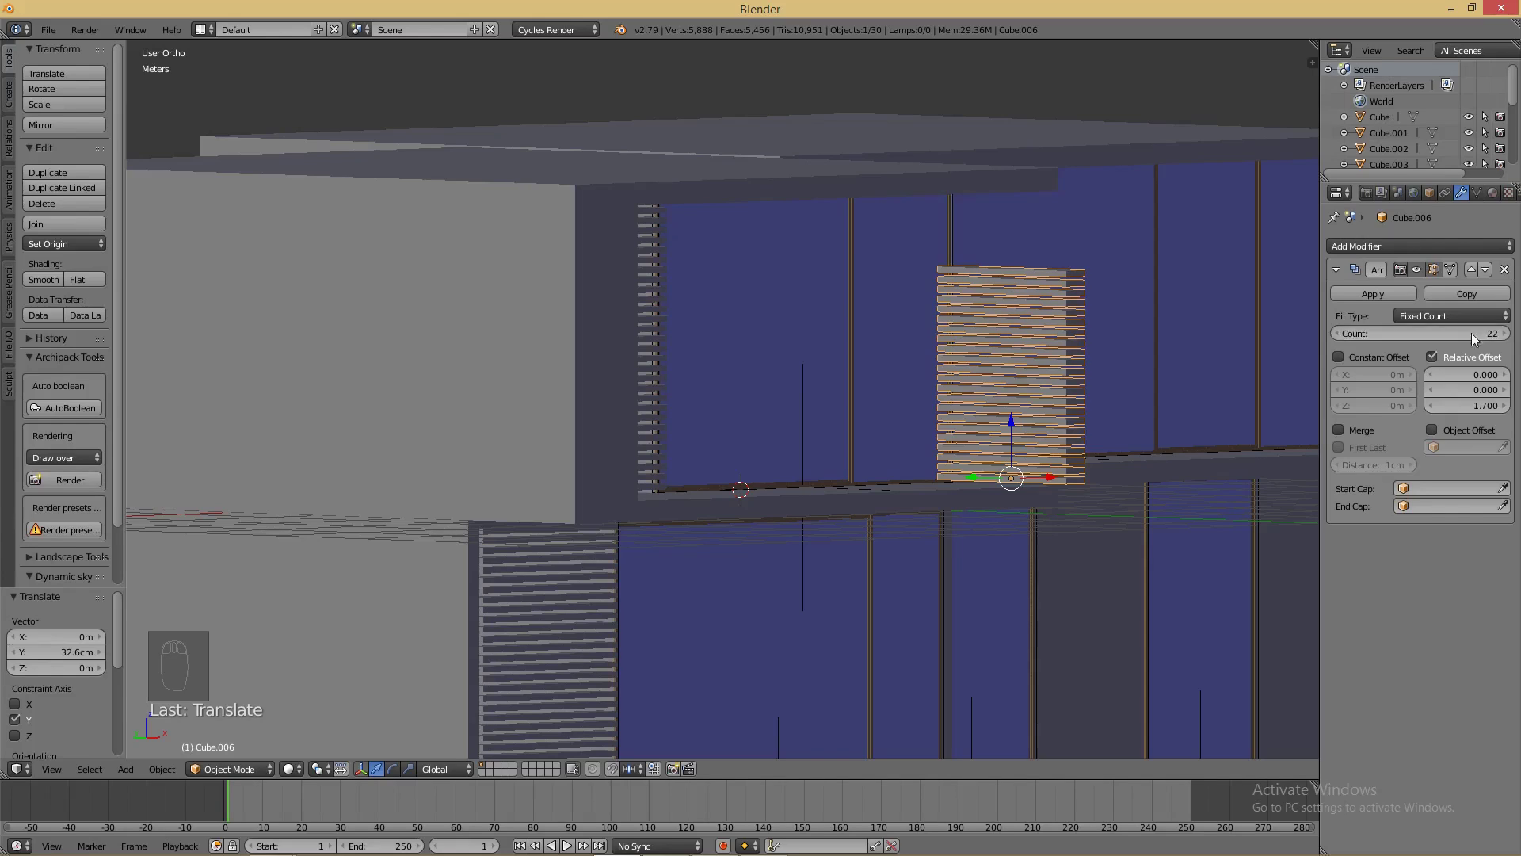
drag(1466, 406, 1474, 406)
middle_drag(1162, 389, 1233, 382)
- Try wider slat spacing at the balcony end with a count of 15 and a relative Z offset of 3.7
click(1339, 336)
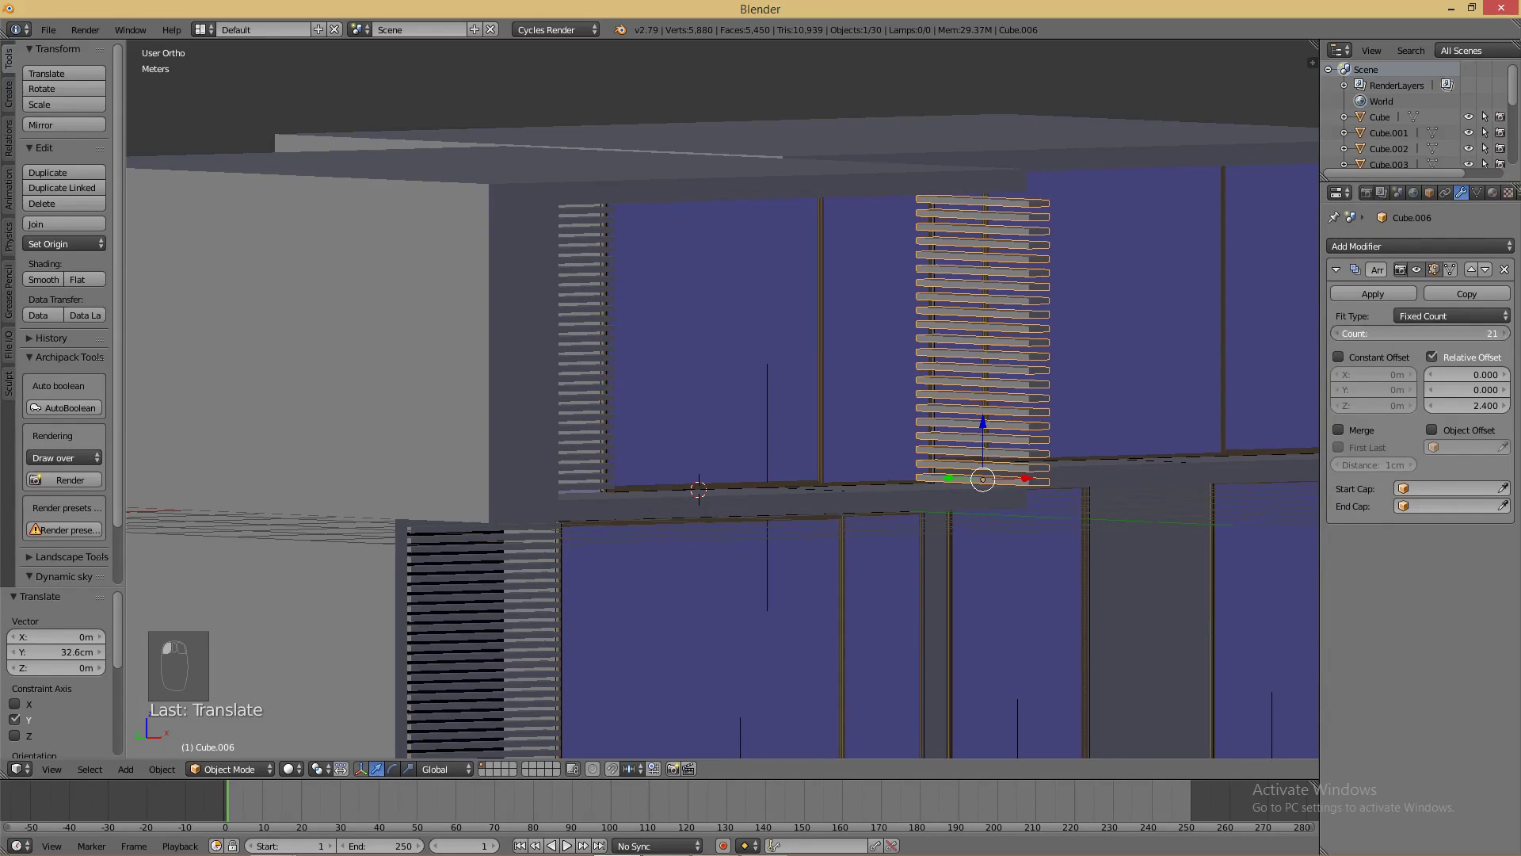
click(1339, 336)
click(1339, 336)
click(1339, 336)
click(1339, 336)
click(1339, 336)
click(1339, 336)
drag(1470, 406, 1503, 407)
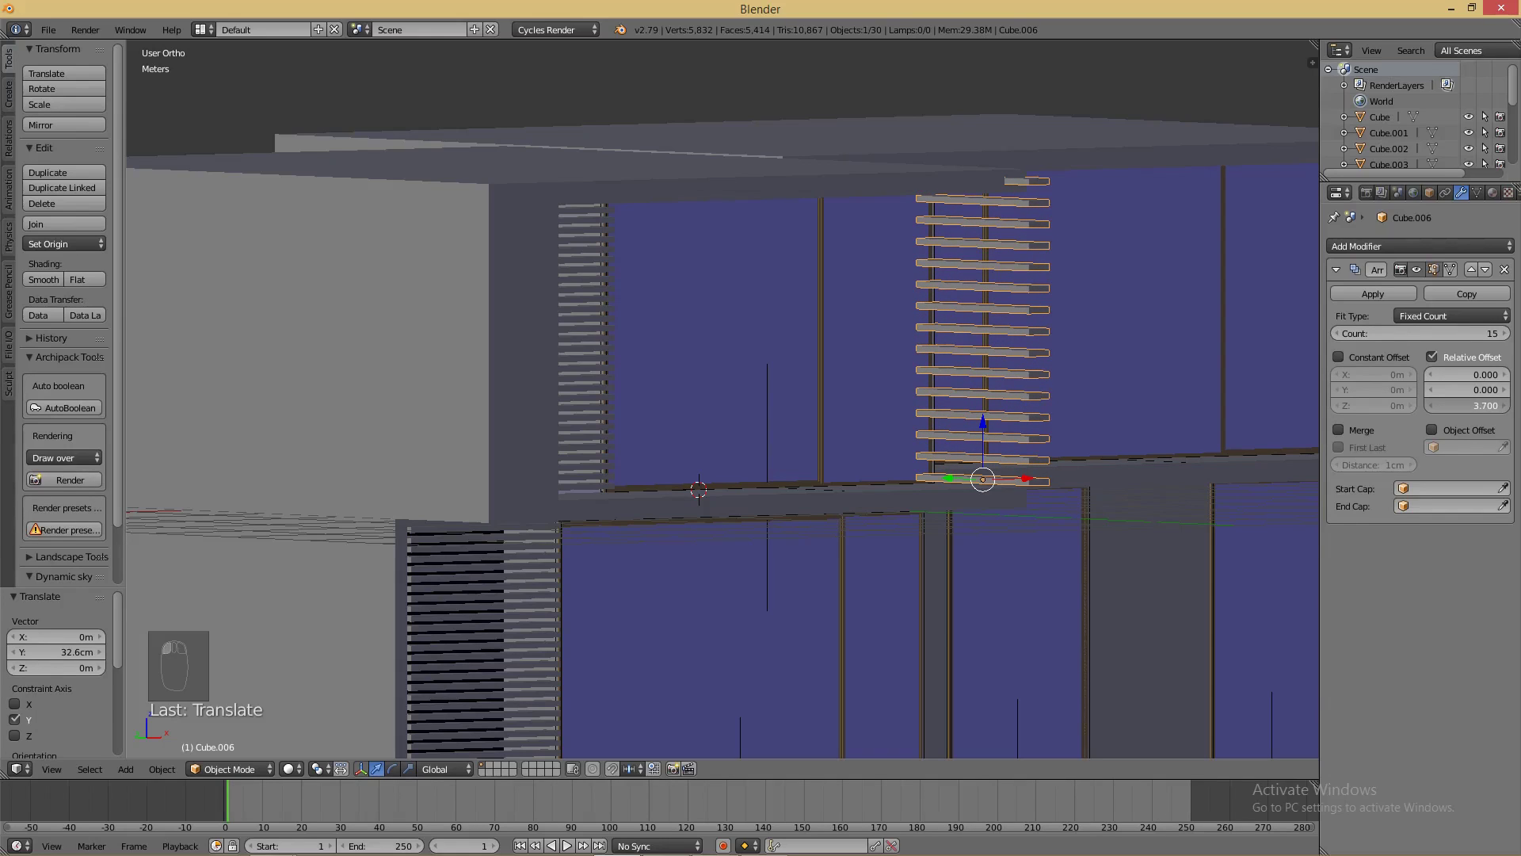
- Set the balcony-end slat array's count to 23 and its relative Z offset to 2.2
scroll(1034, 450, down, 2)
mouse_move(1020, 445)
middle_down()
mouse_move(952, 442)
mouse_move(995, 442)
middle_up()
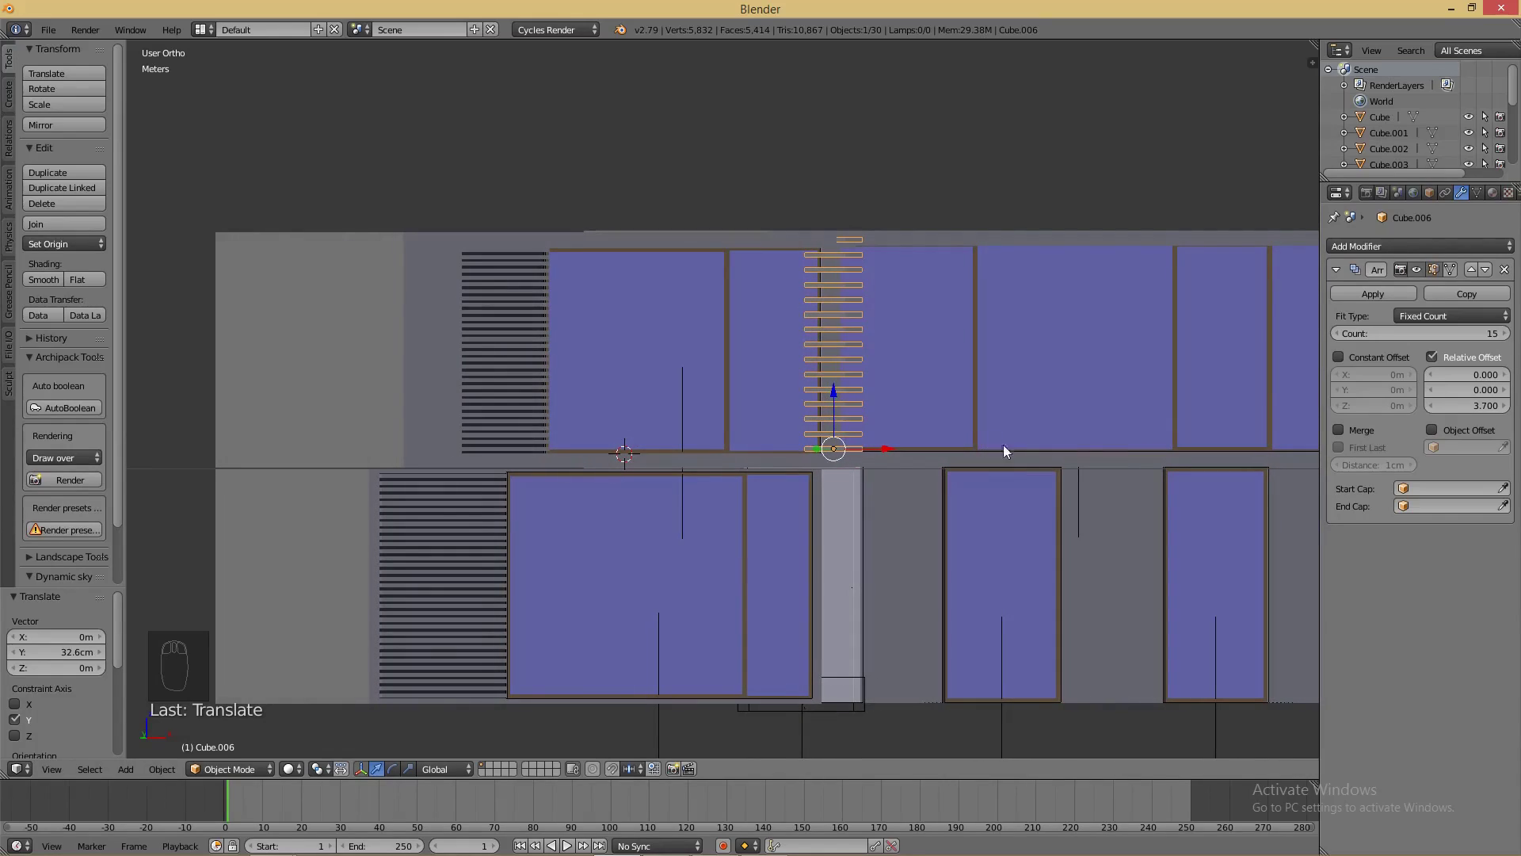
drag(1506, 334, 1514, 334)
drag(1492, 412, 1490, 411)
scroll(1053, 404, down, 2)
middle_drag(1052, 404, 1007, 422)
drag(1493, 333, 1505, 333)
drag(1489, 405, 1486, 405)
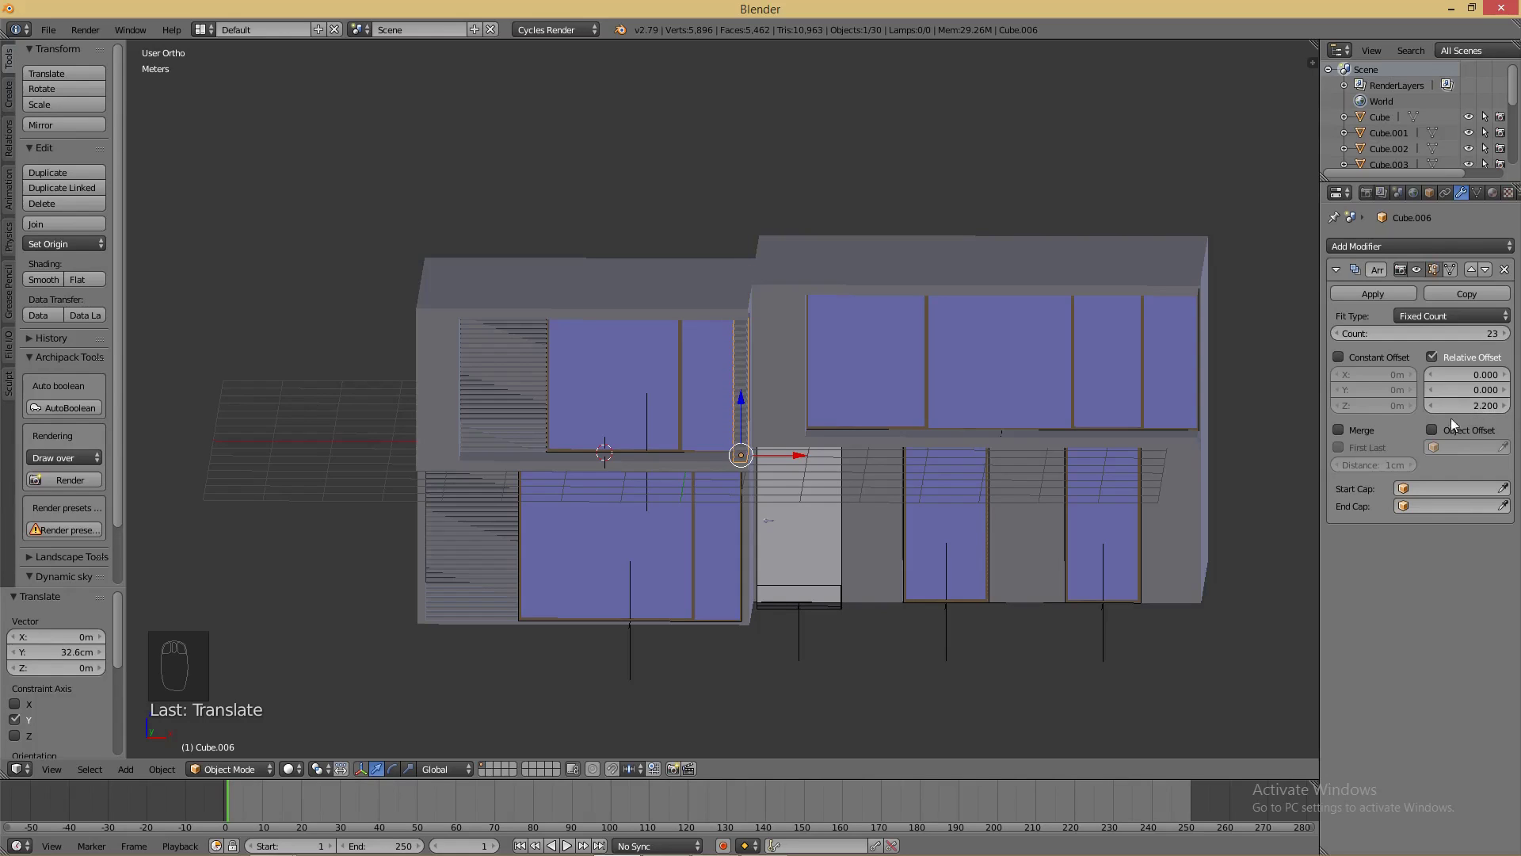
- Duplicate the balcony-end slats -2.25 m along X and remove the copy's Array modifier to leave a single slat
middle_drag(1101, 444, 909, 510)
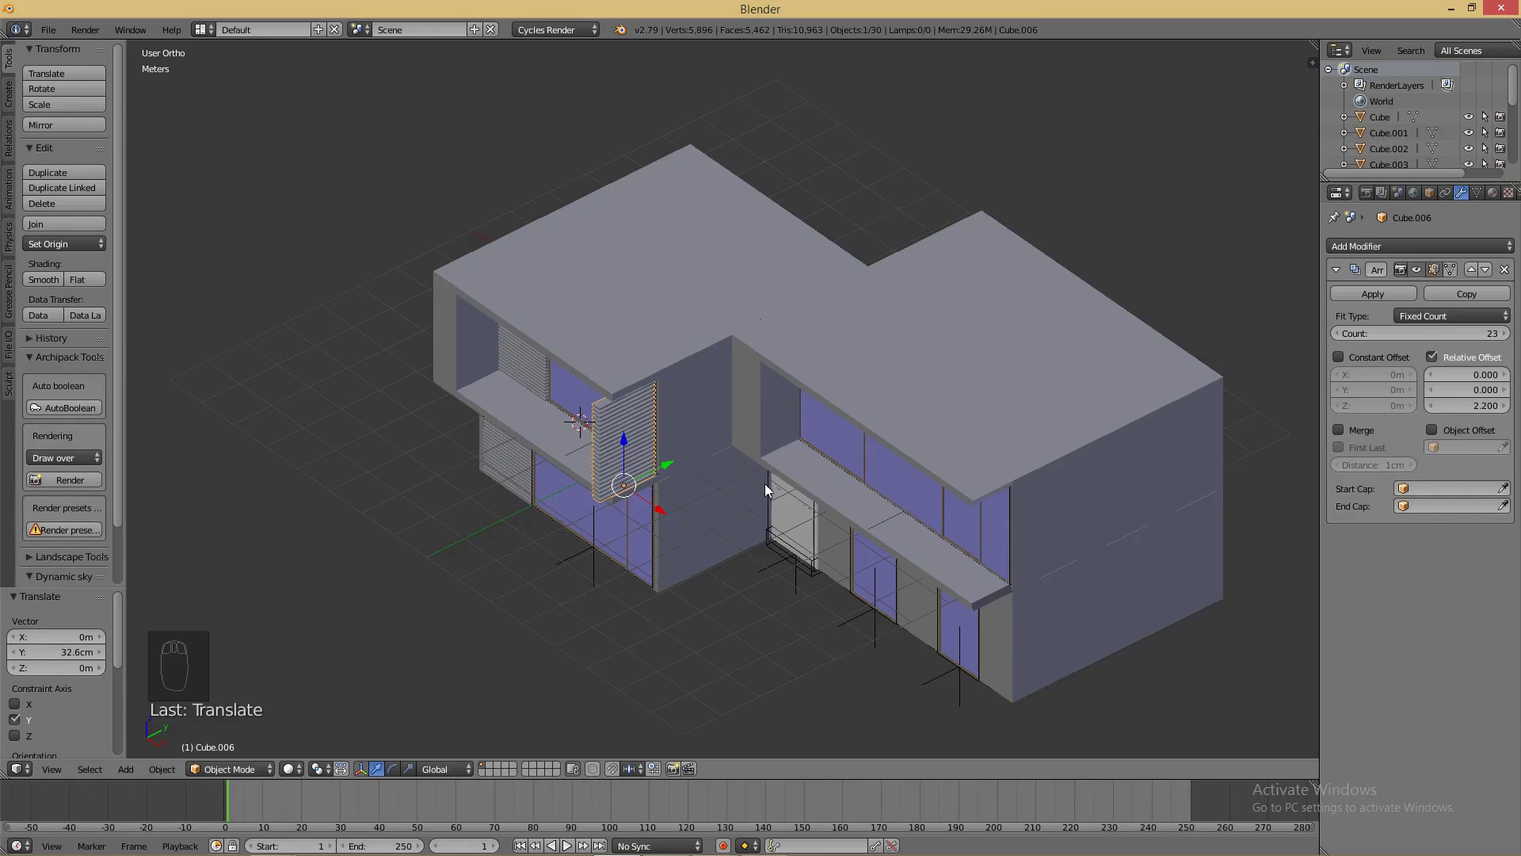
middle_drag(762, 484, 848, 479)
scroll(581, 469, up, 2)
middle_drag(582, 469, 791, 521)
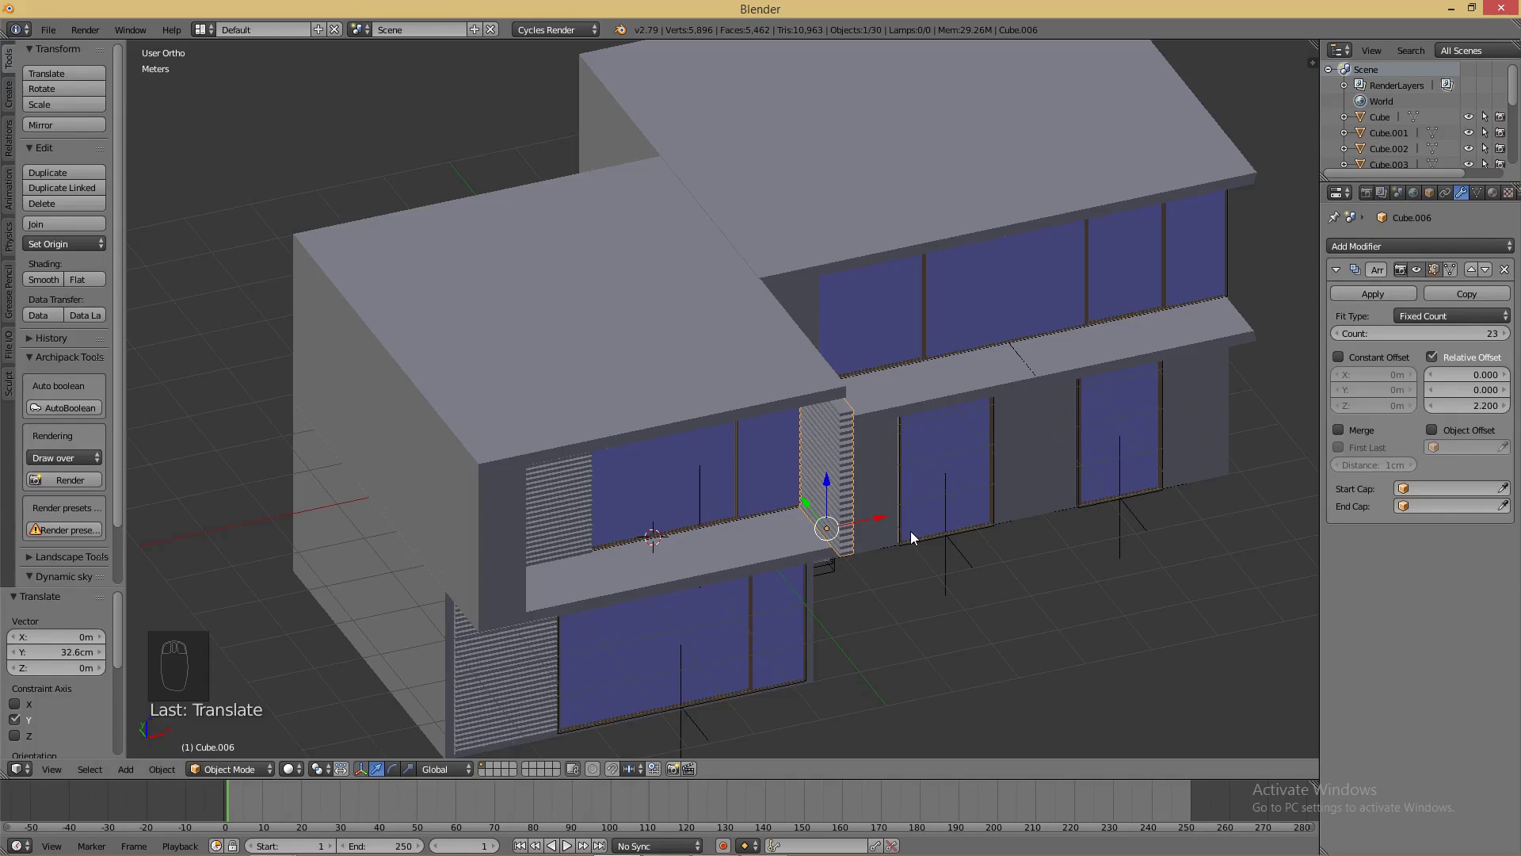
key(shift+d)
key(x)
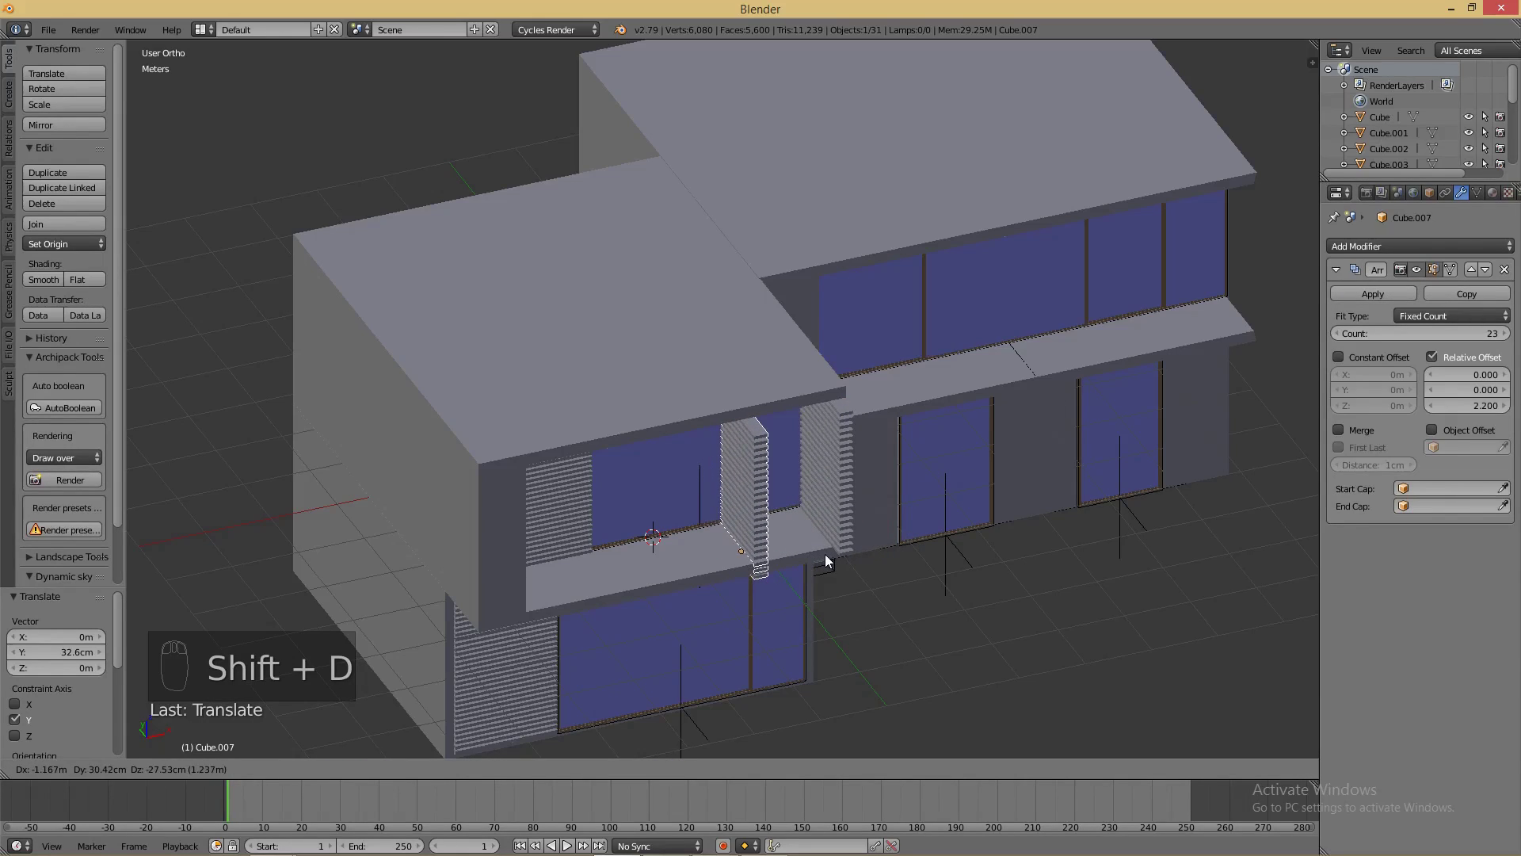
click(764, 574)
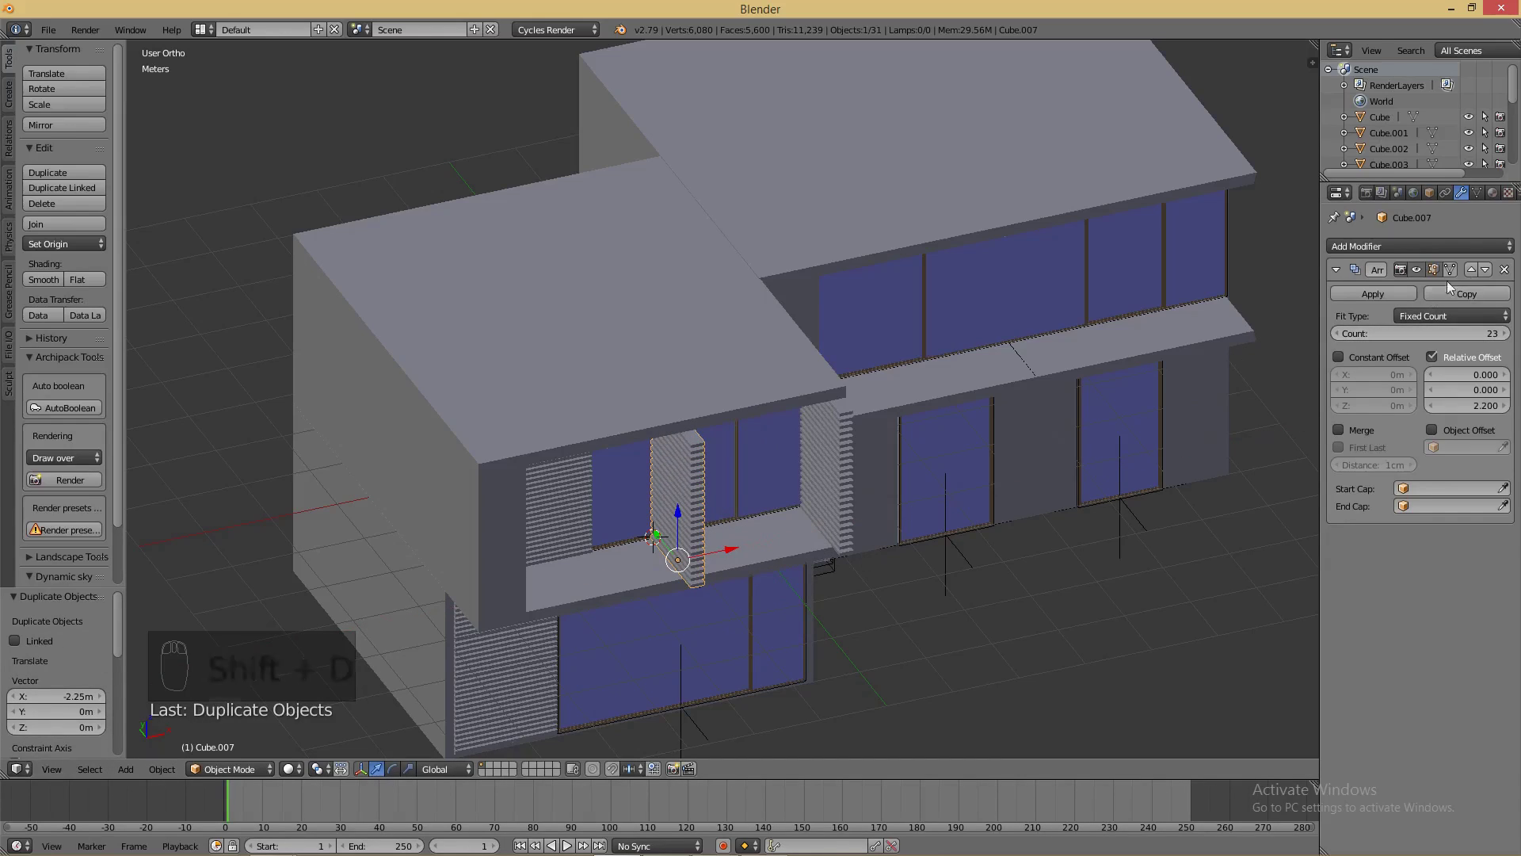
click(1504, 269)
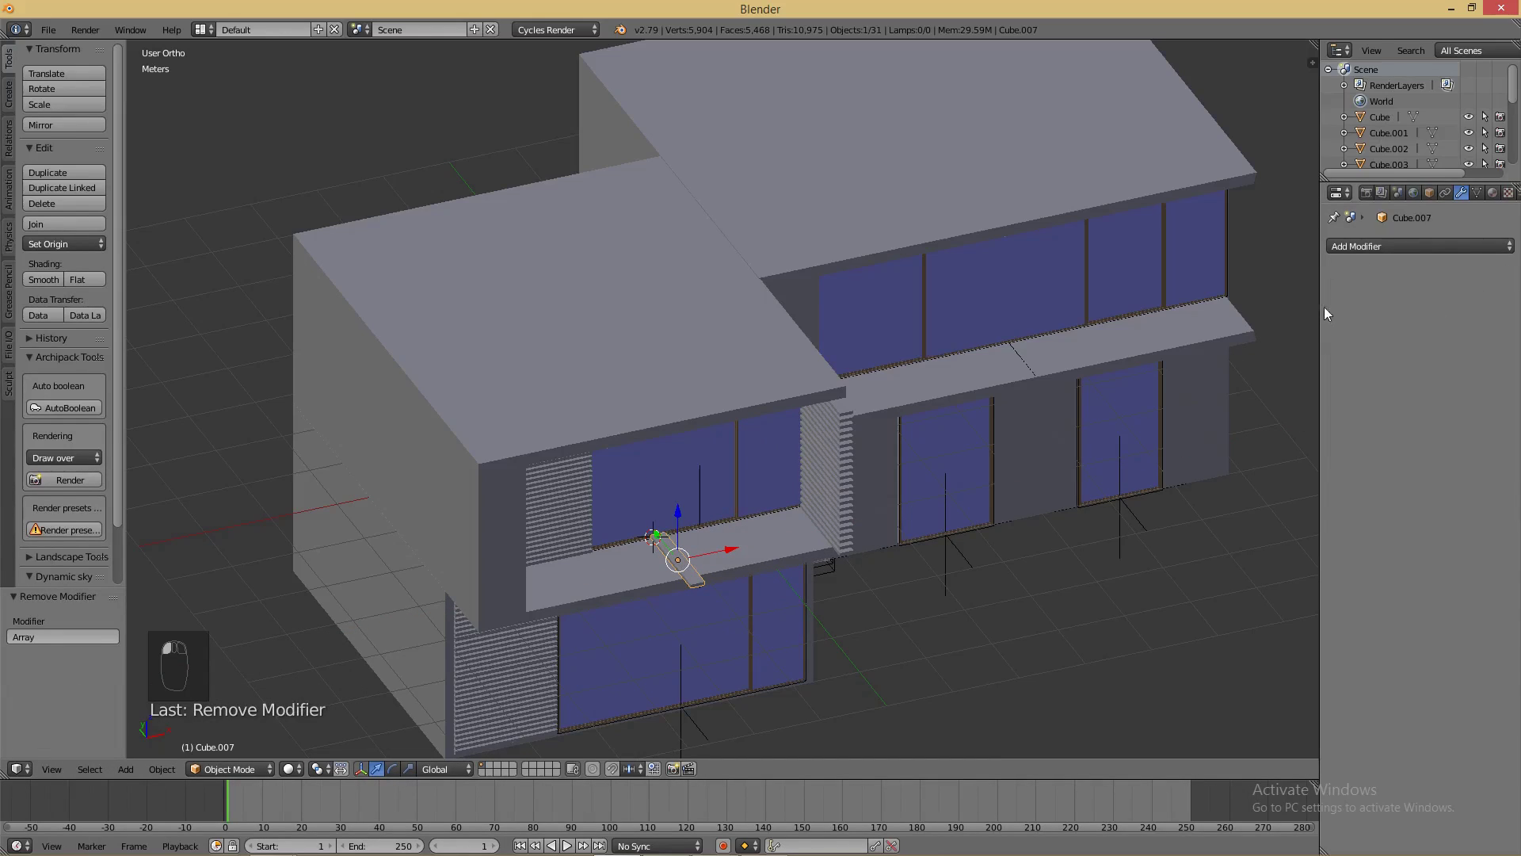
scroll(777, 578, up, 5)
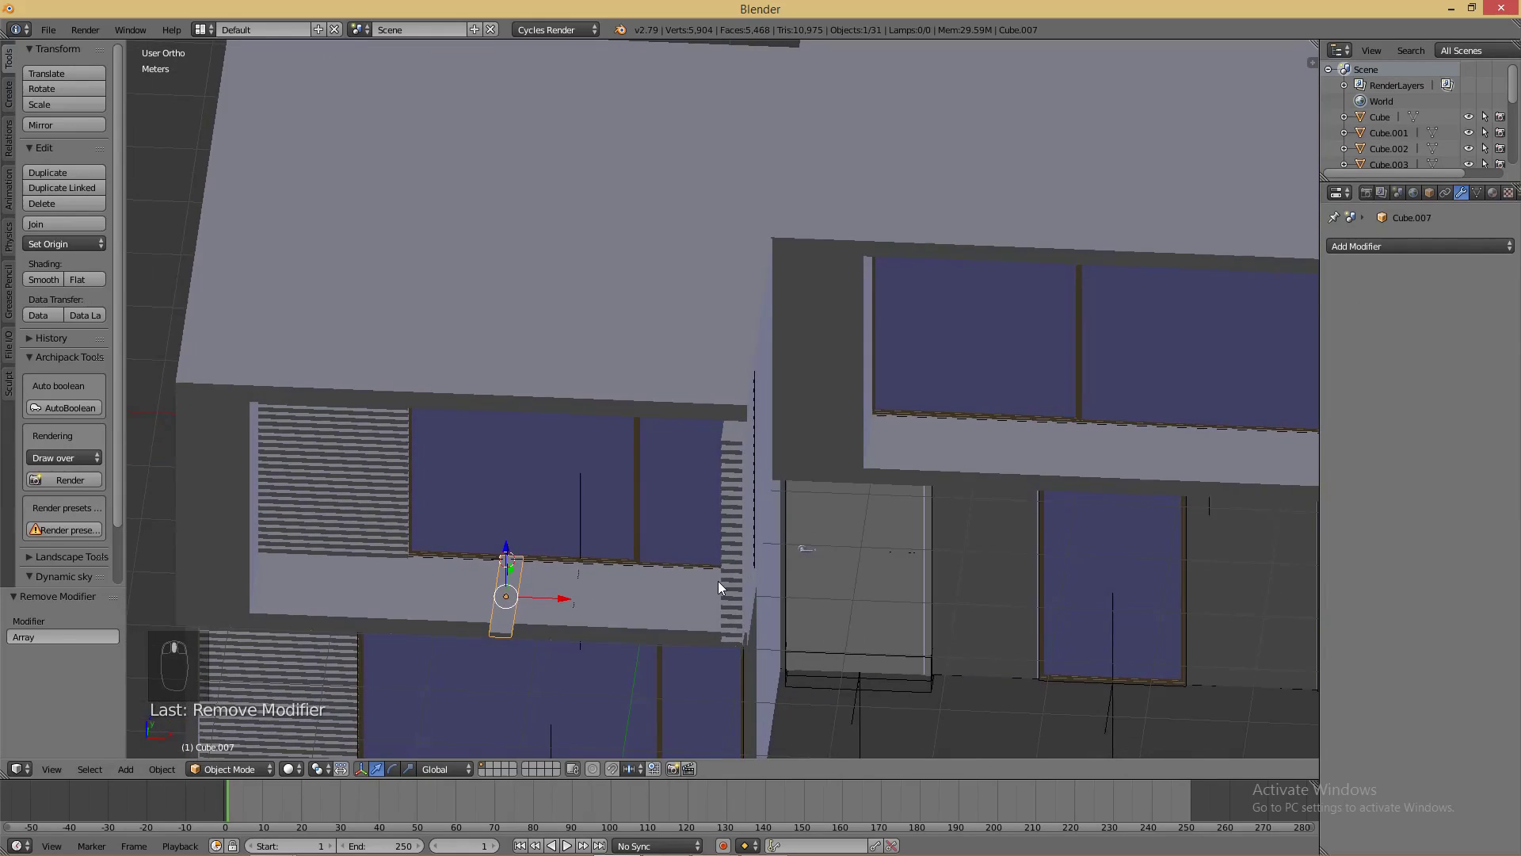
- Rotate the single slat 90° about the global Z axis and 90° about the global X axis
text(rz)
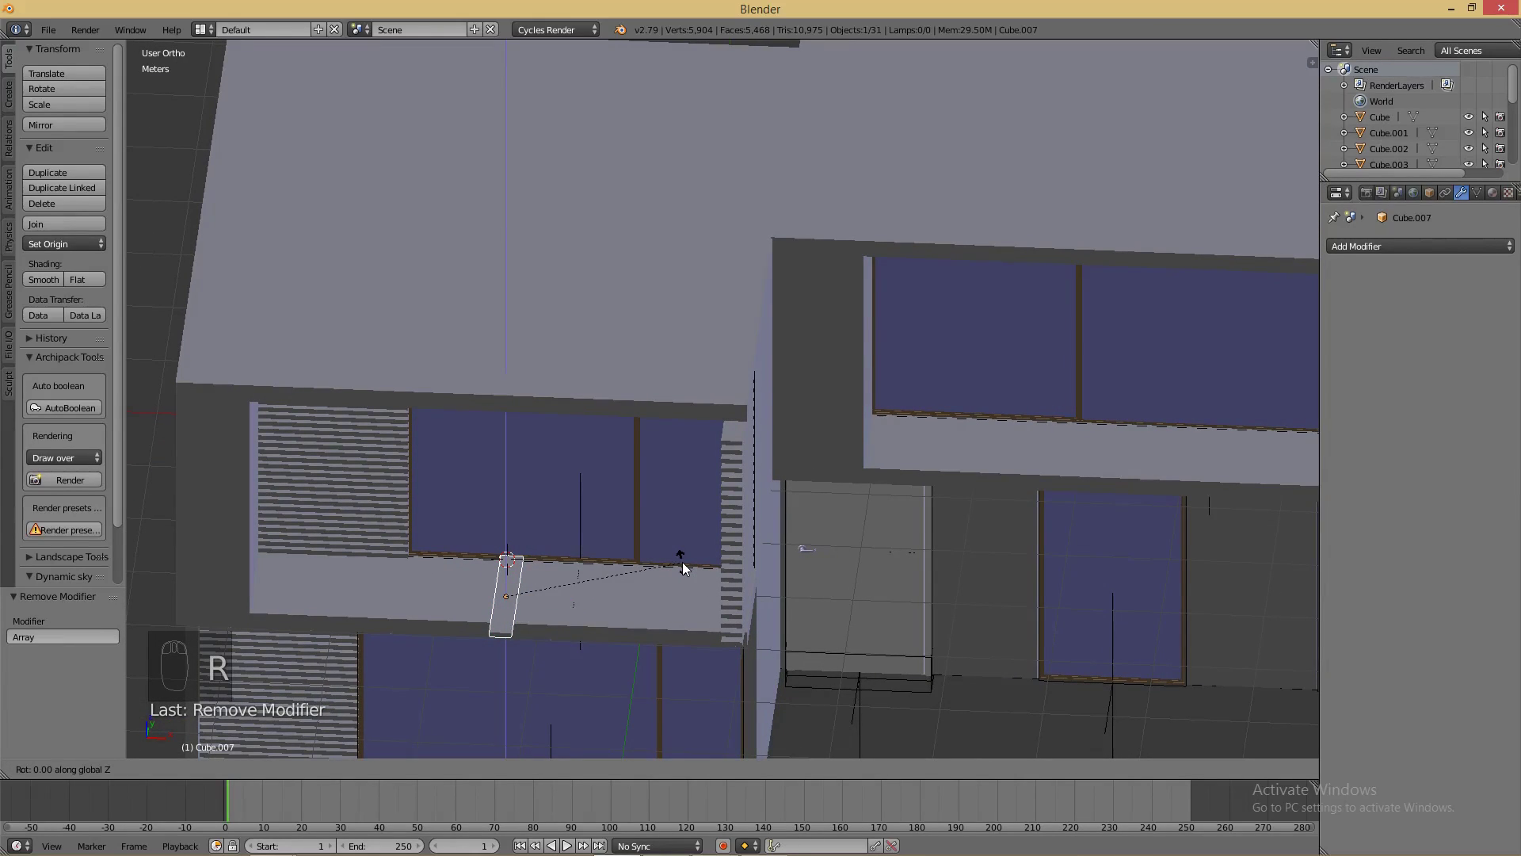
text(90)
key(Return)
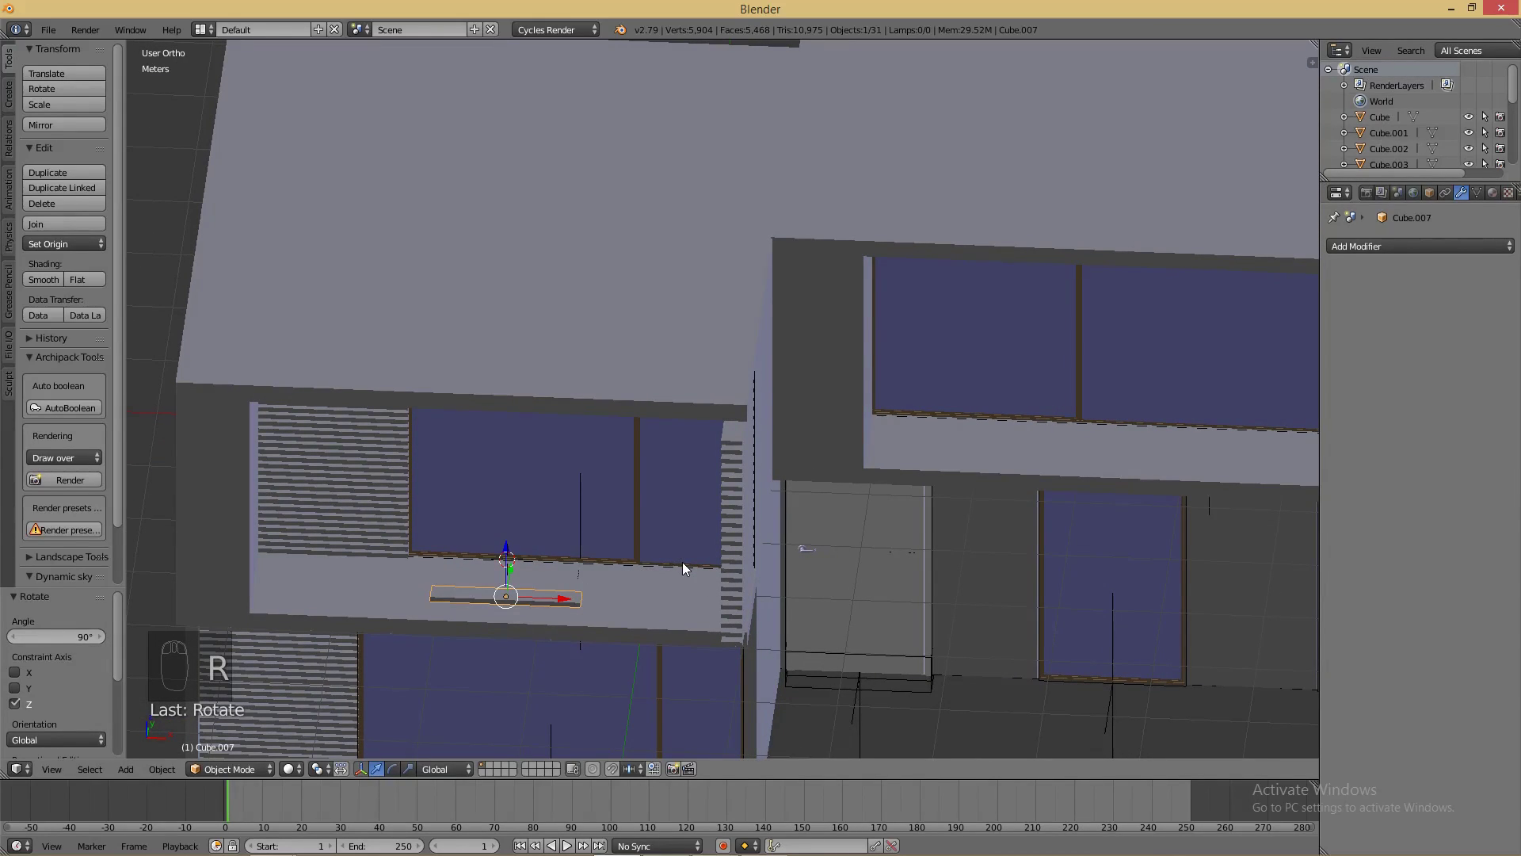
text(rx90)
key(Return)
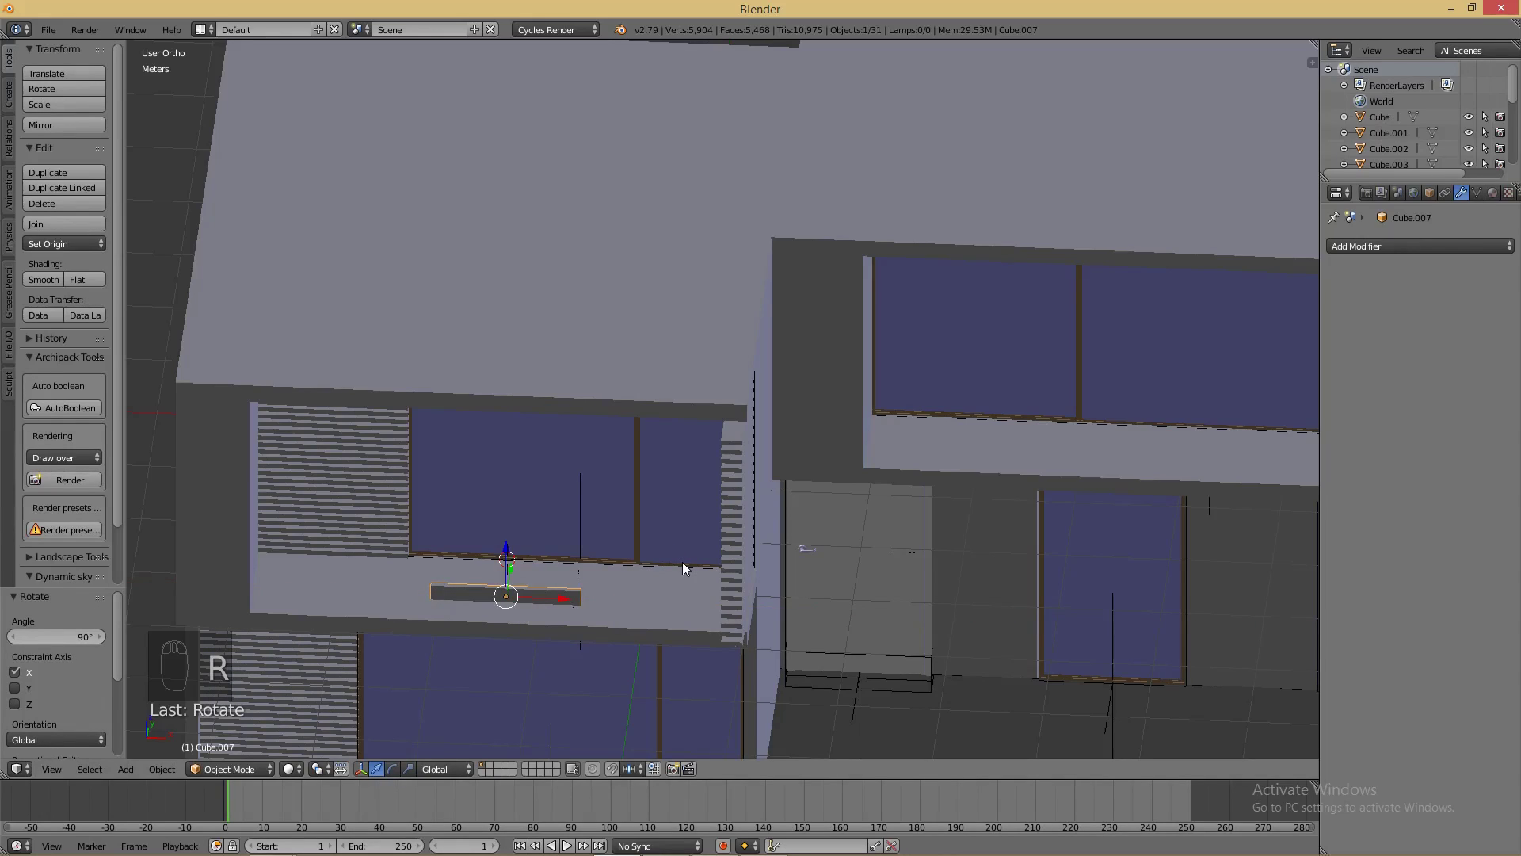
- Move the slat -1.74 m along X below the upper shutter slats and scale it 3.02 times along Z
key(KP_1)
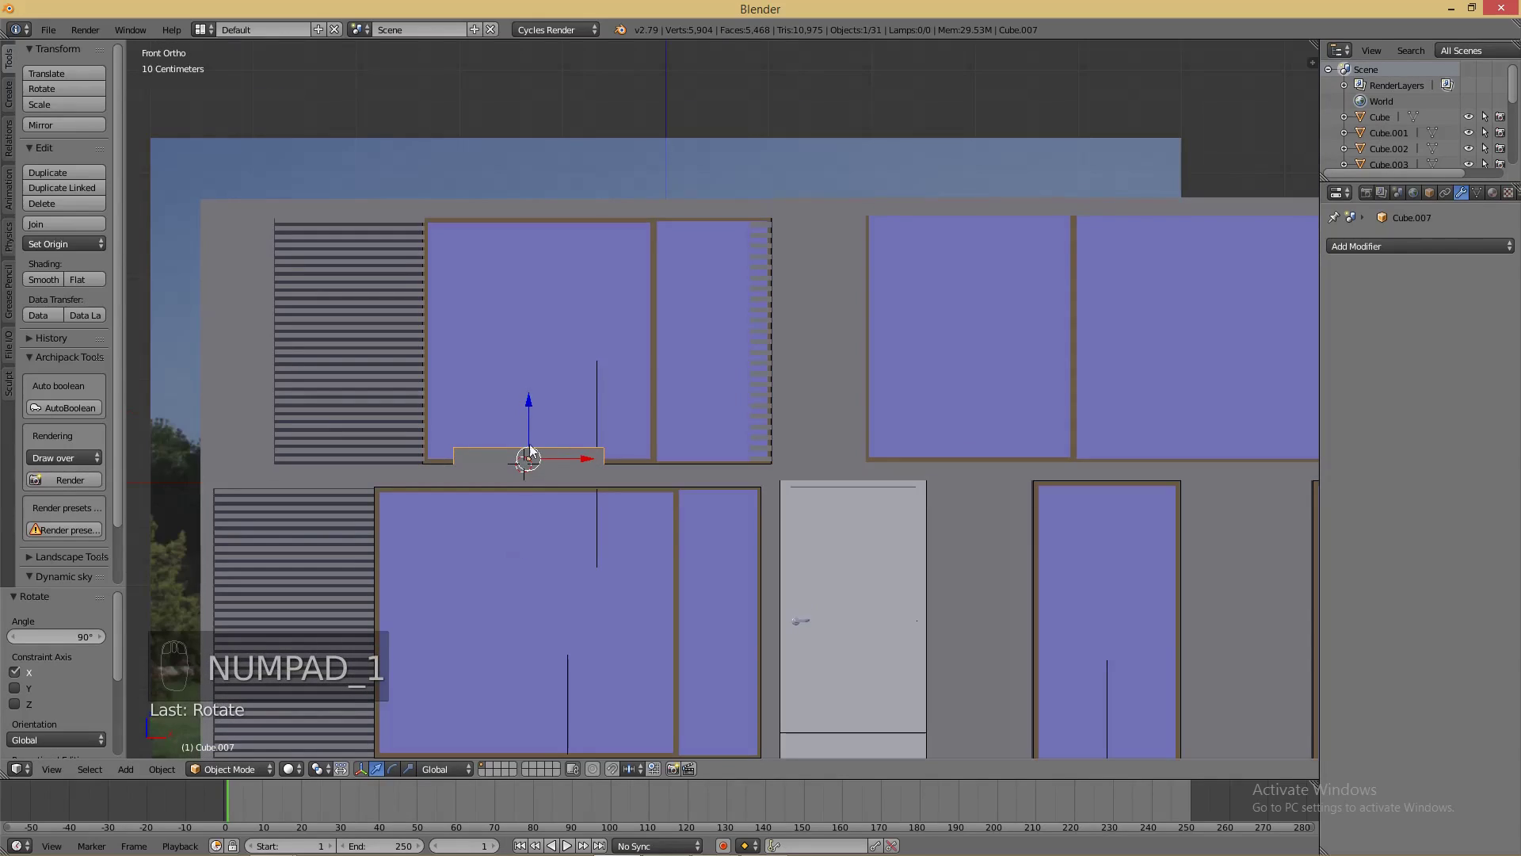
drag(529, 410, 524, 397)
drag(583, 446, 402, 441)
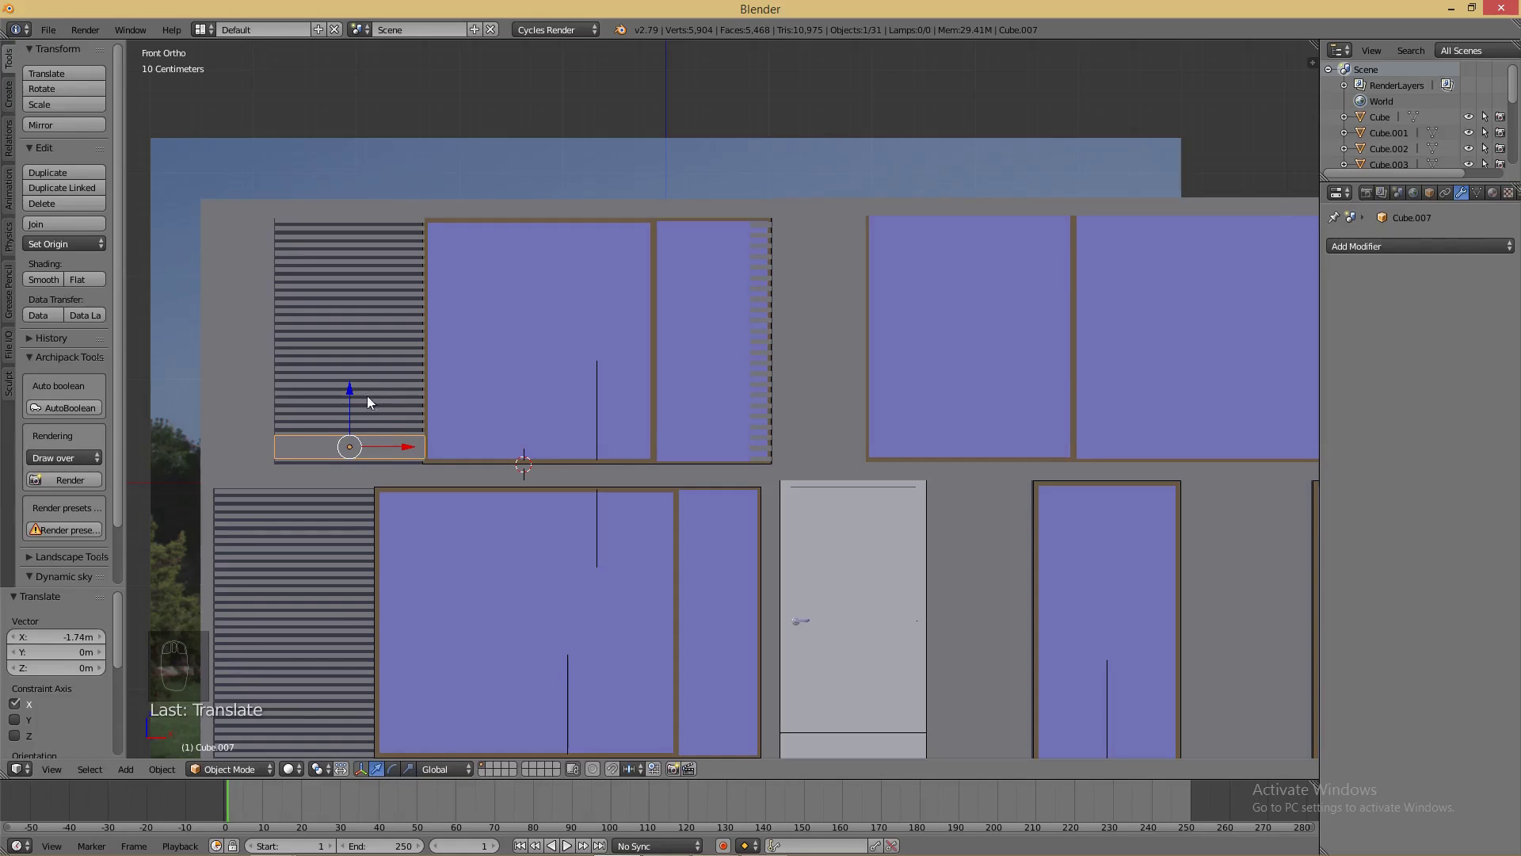
drag(350, 390, 394, 386)
key(s)
key(z)
click(401, 312)
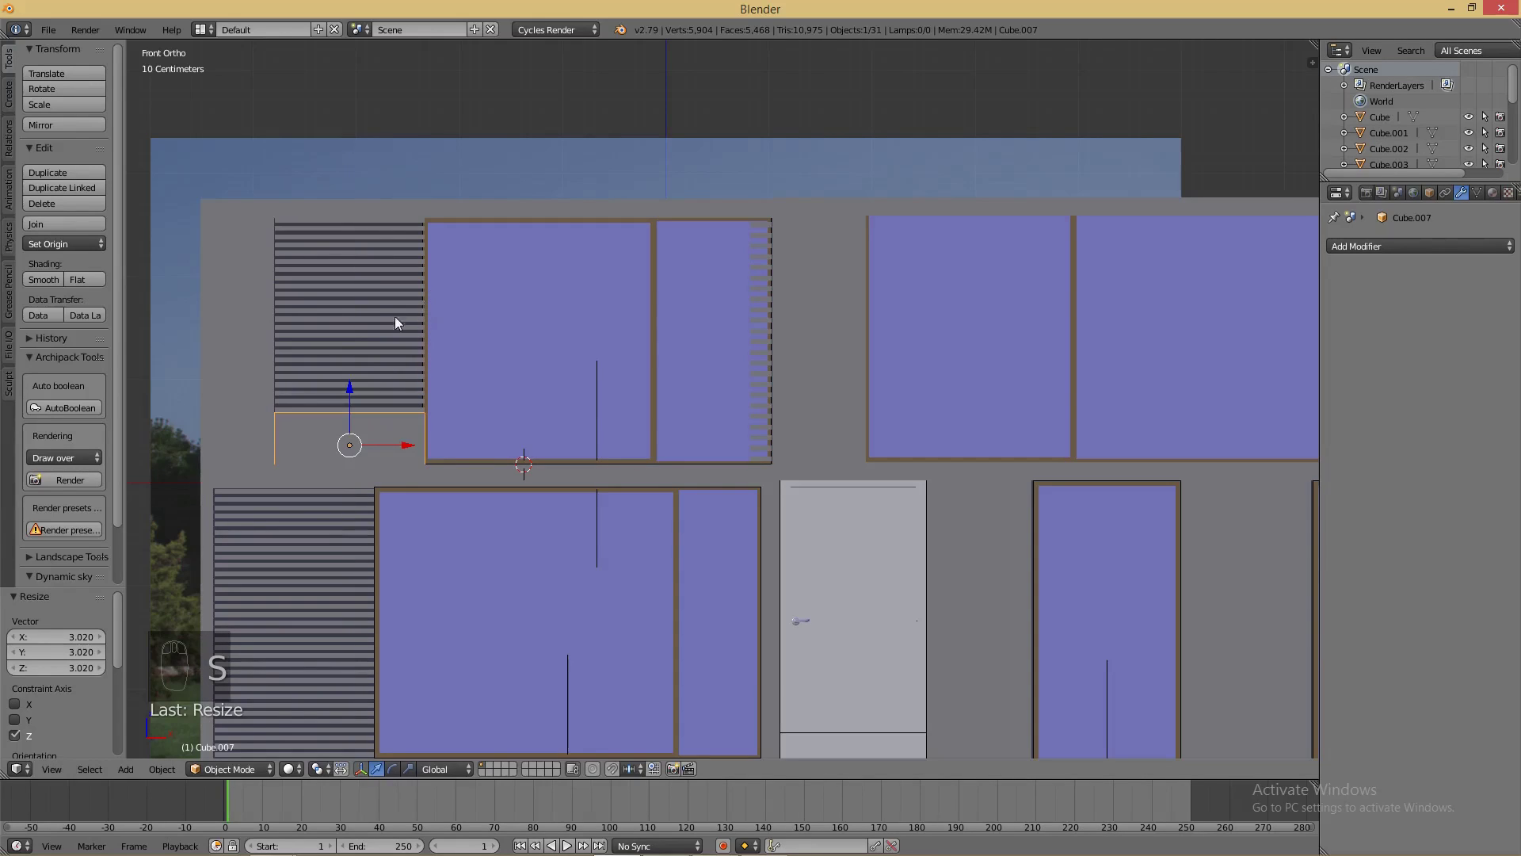
- Scale the panel further along Z to railing height and raise it 14.6 cm onto the upper balcony's edge
drag(348, 401, 352, 355)
key(s)
key(z)
click(370, 382)
scroll(352, 355, down, 1)
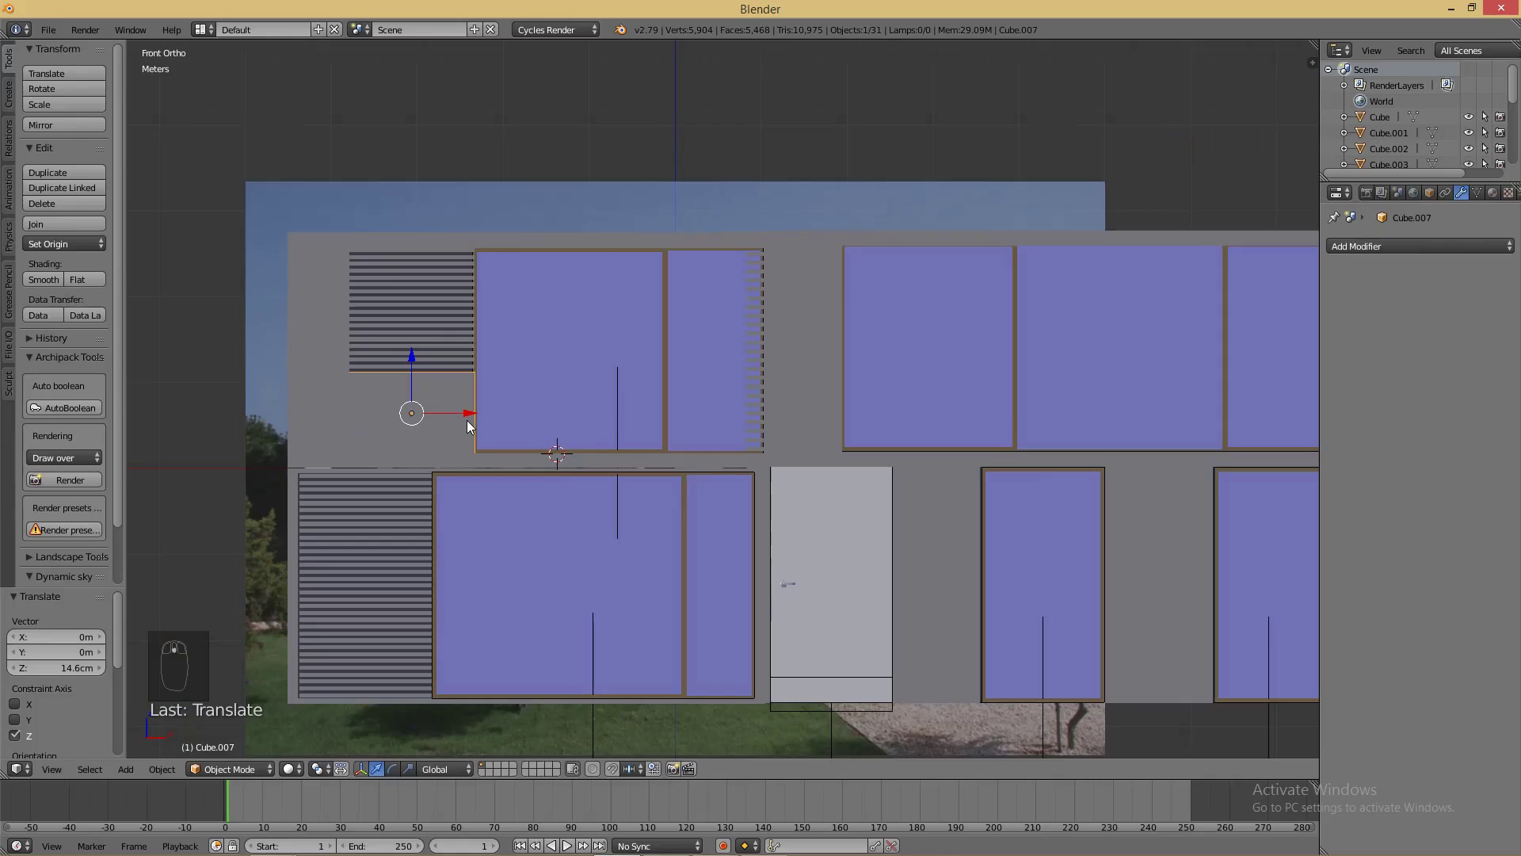
- Widen the railing panel along X and shift it 36.9 cm along X to line up with the shutter's outer edge
key(s)
key(x)
click(498, 419)
drag(455, 410, 495, 409)
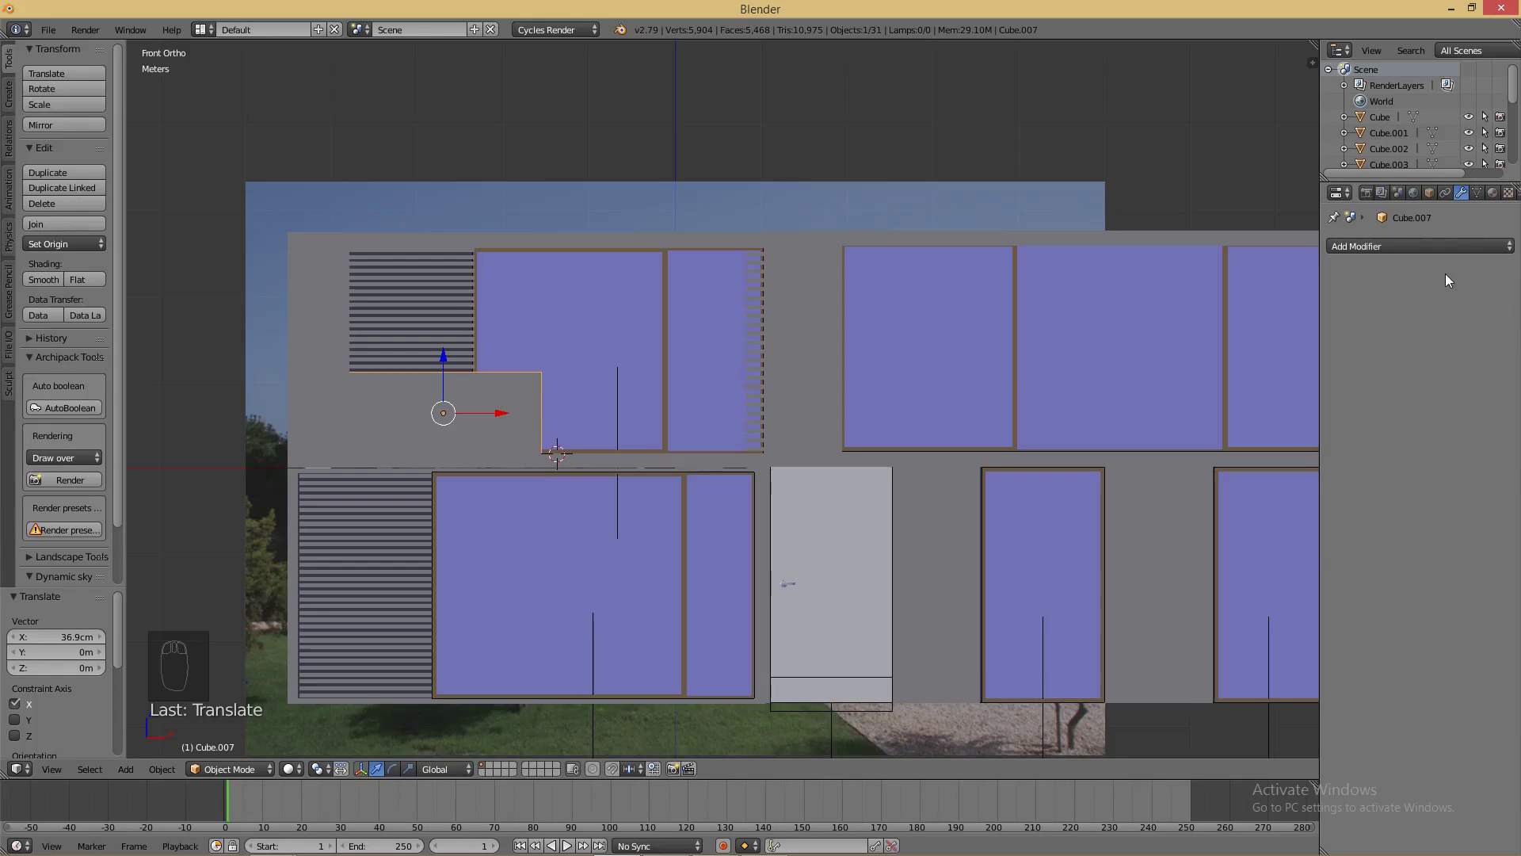
- Add an Array modifier to the railing panel and set its relative X offset to -1
click(1439, 247)
click(1234, 283)
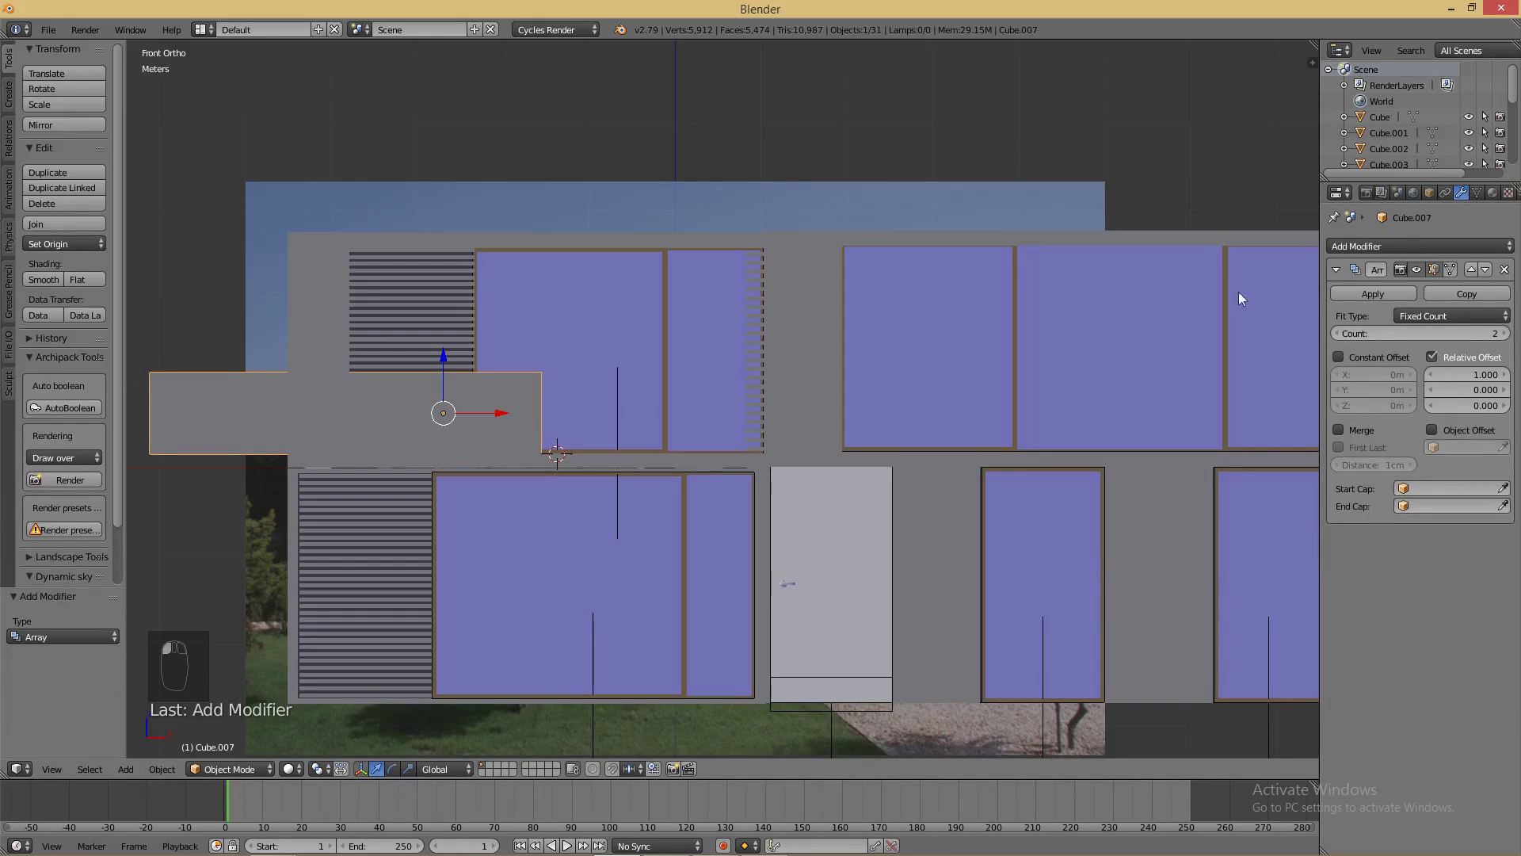
click(1472, 373)
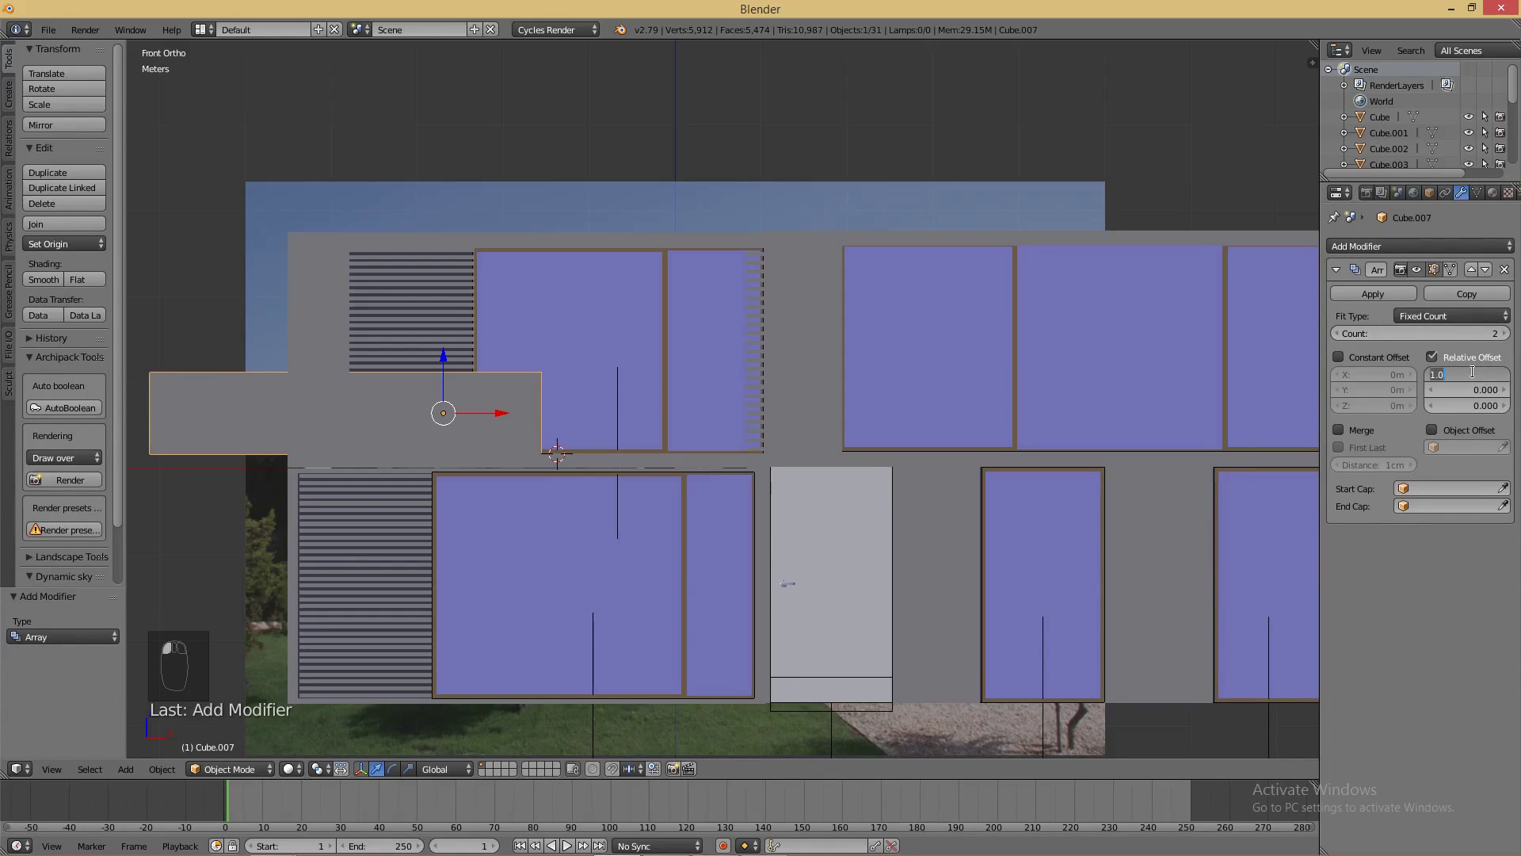
key(BackSpace)
text(-1)
key(Return)
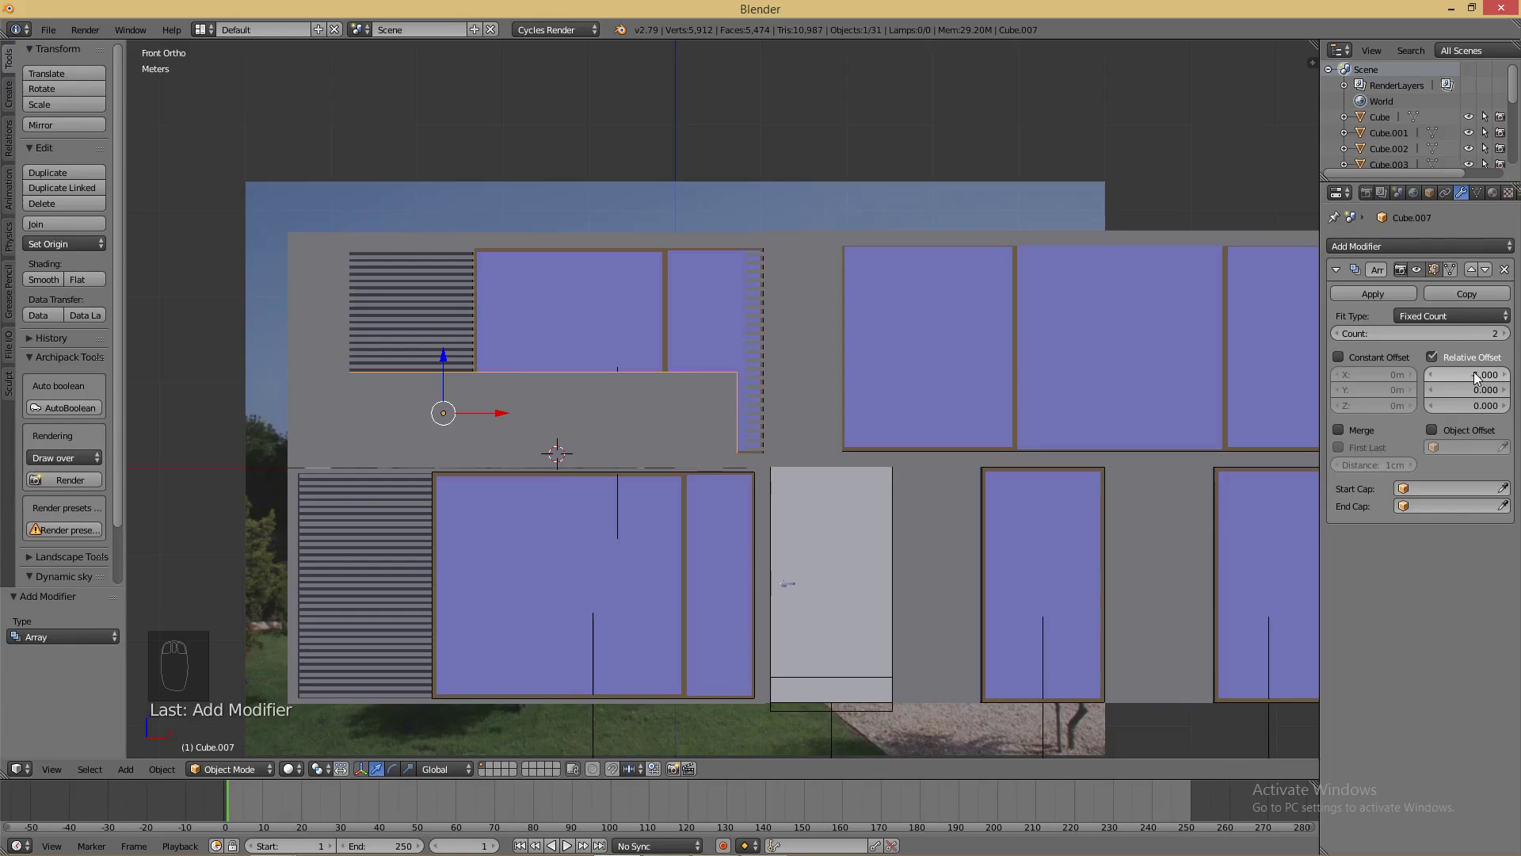
- Scale the arrayed railing along X to span the balcony opening and move it -38.9 cm along Y to the balcony's front
key(s)
key(x)
click(754, 534)
drag(499, 413, 507, 412)
middle_drag(507, 412, 711, 490)
drag(398, 450, 386, 460)
middle_drag(387, 460, 663, 497)
scroll(664, 497, down, 2)
middle_drag(1005, 453, 914, 430)
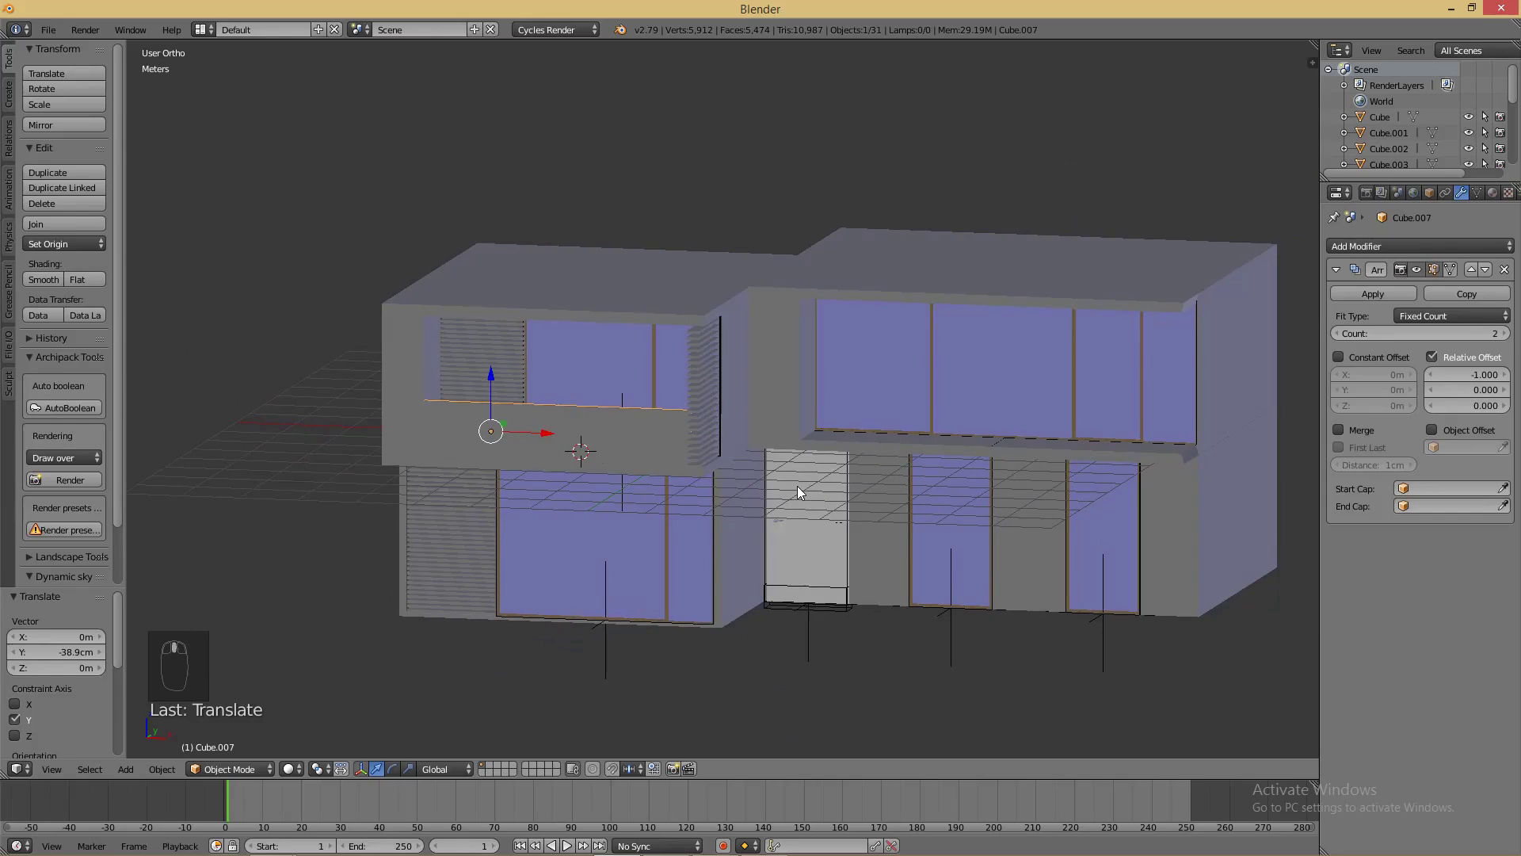
- Duplicate the railing 5.75 m along X and move the copy 3.13 m along Y onto the other upper balcony's front edge
key(KP_1)
key(shift+d)
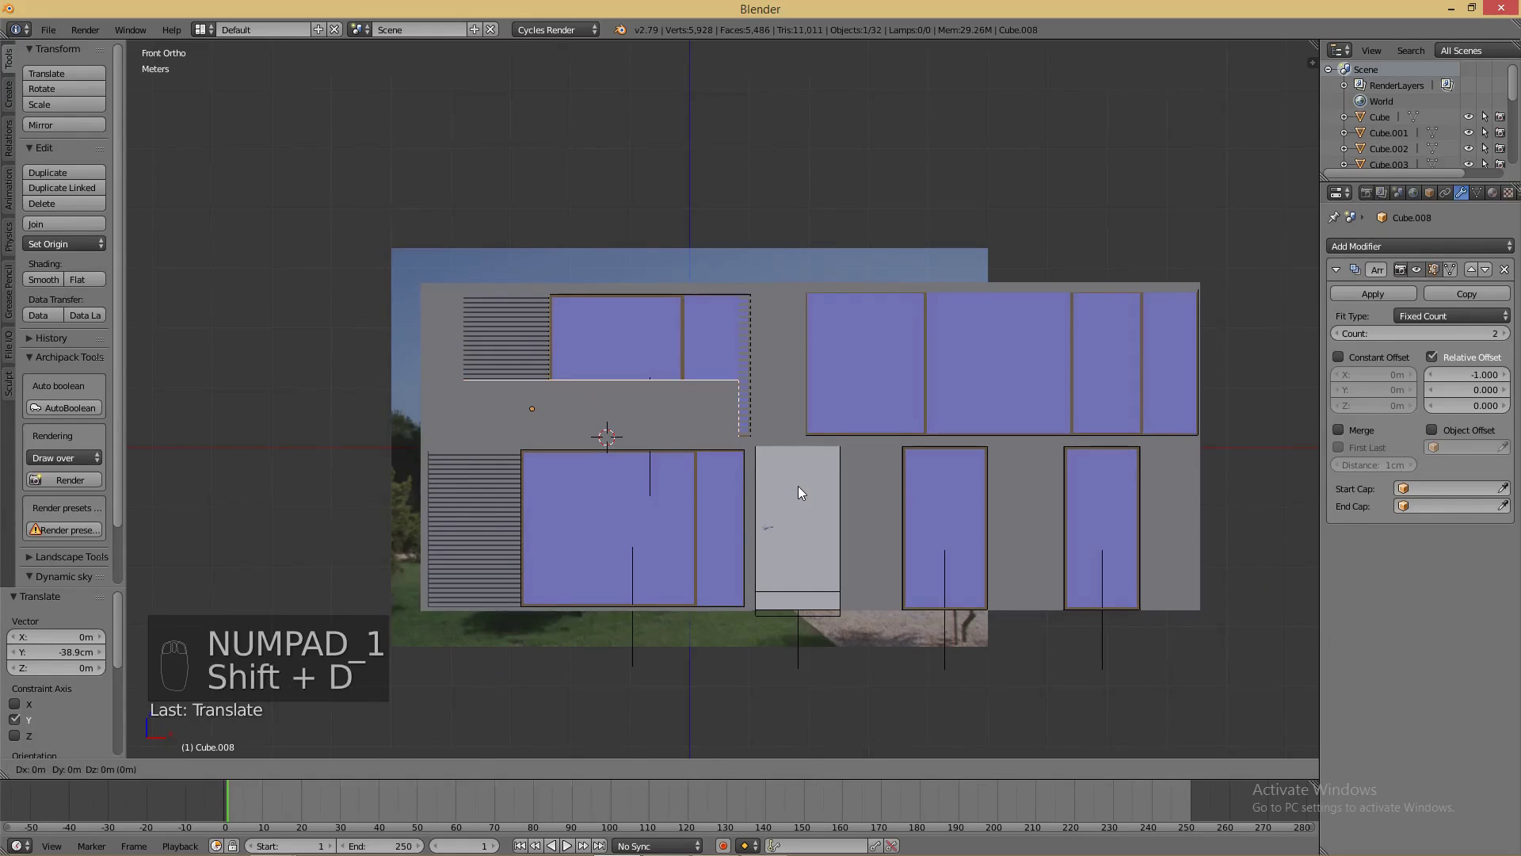
key(x)
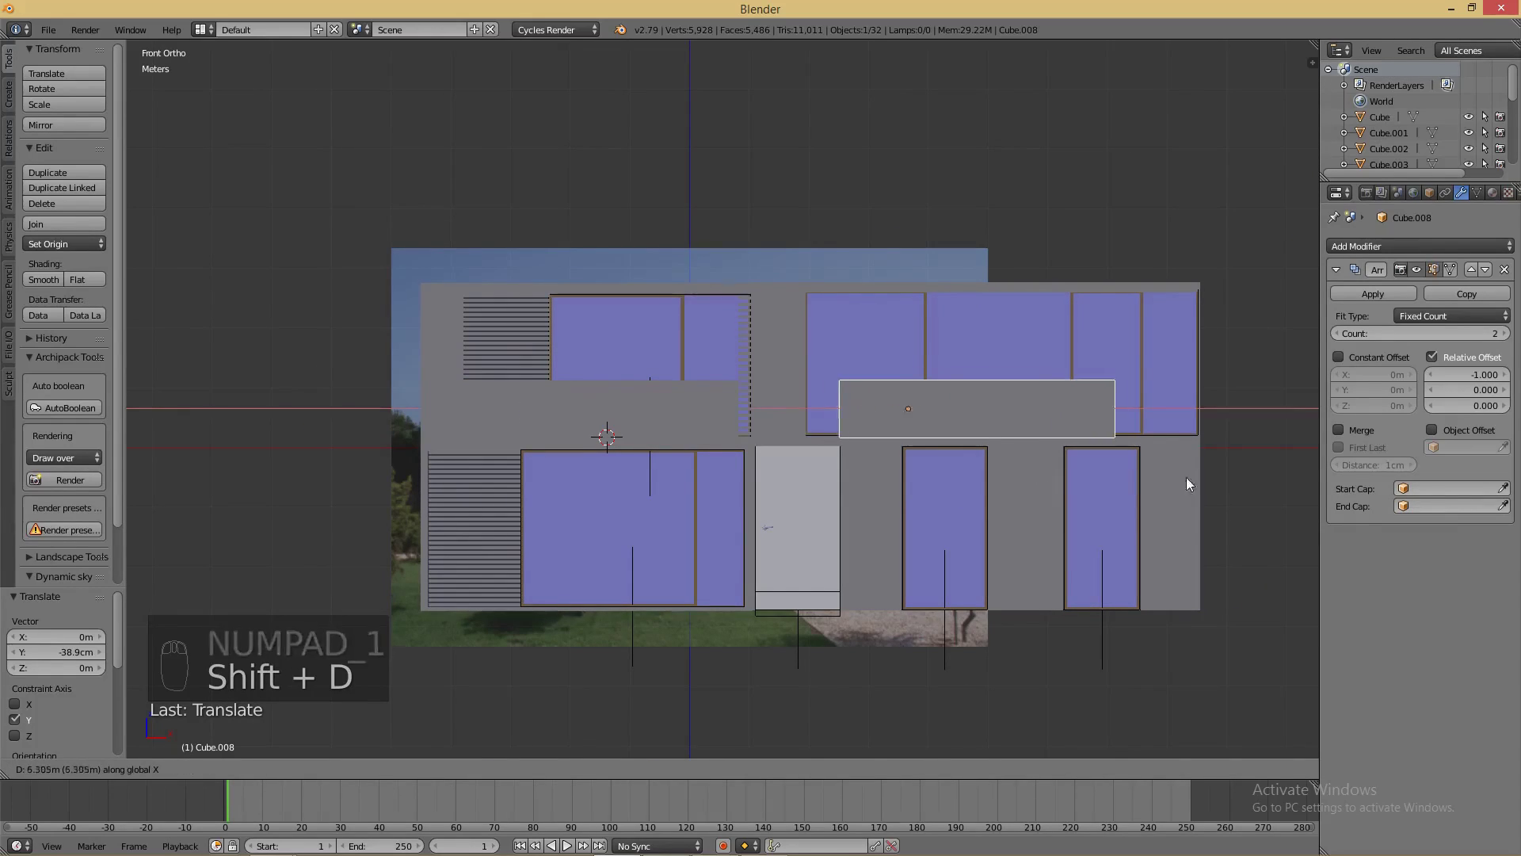
click(1141, 477)
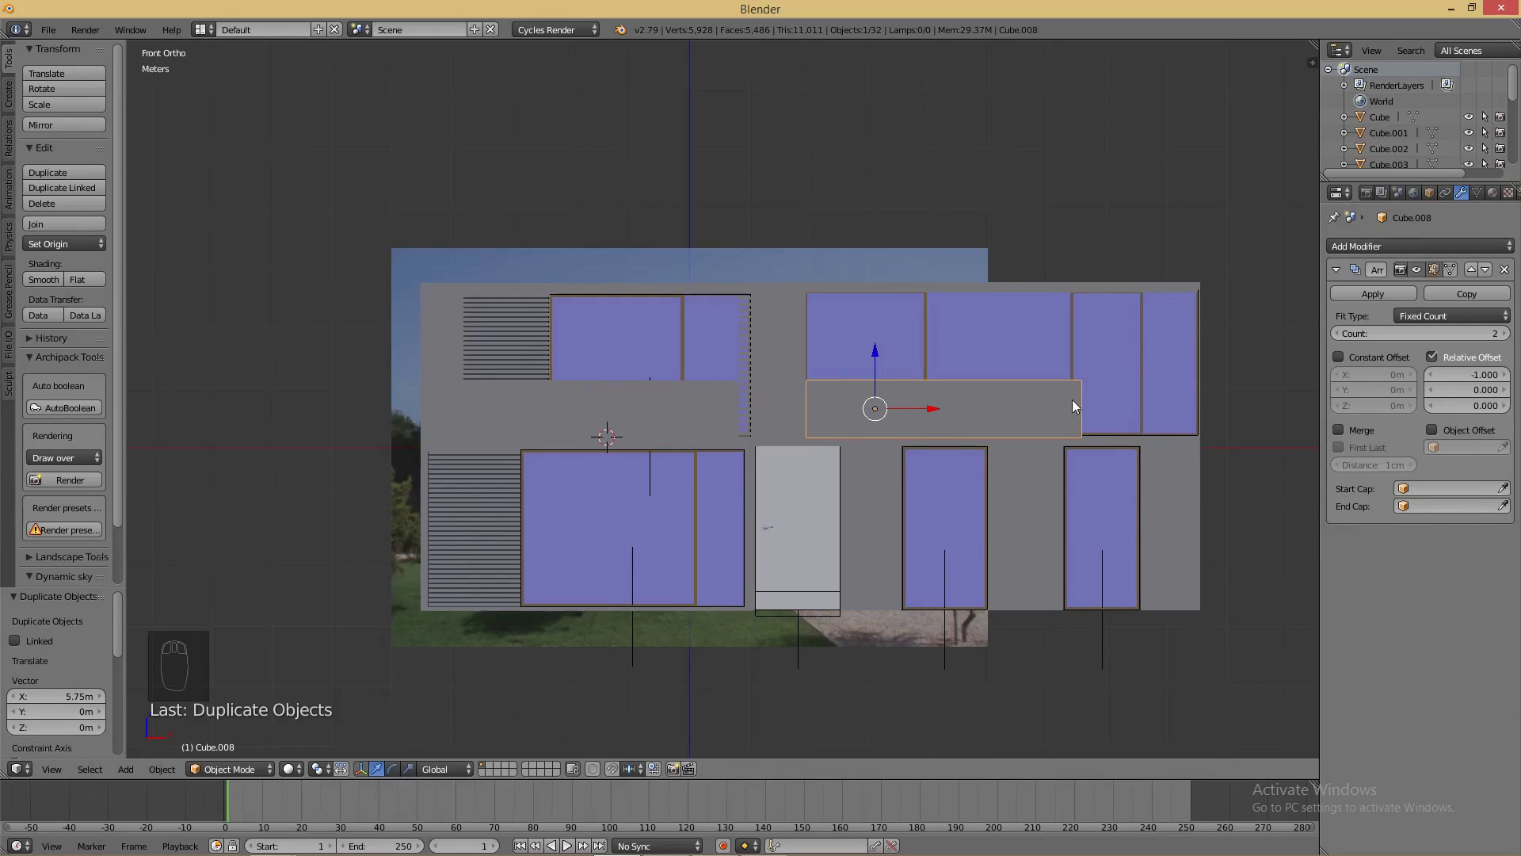
middle_drag(1072, 399, 905, 521)
middle_drag(648, 540, 786, 485)
drag(684, 552, 845, 492)
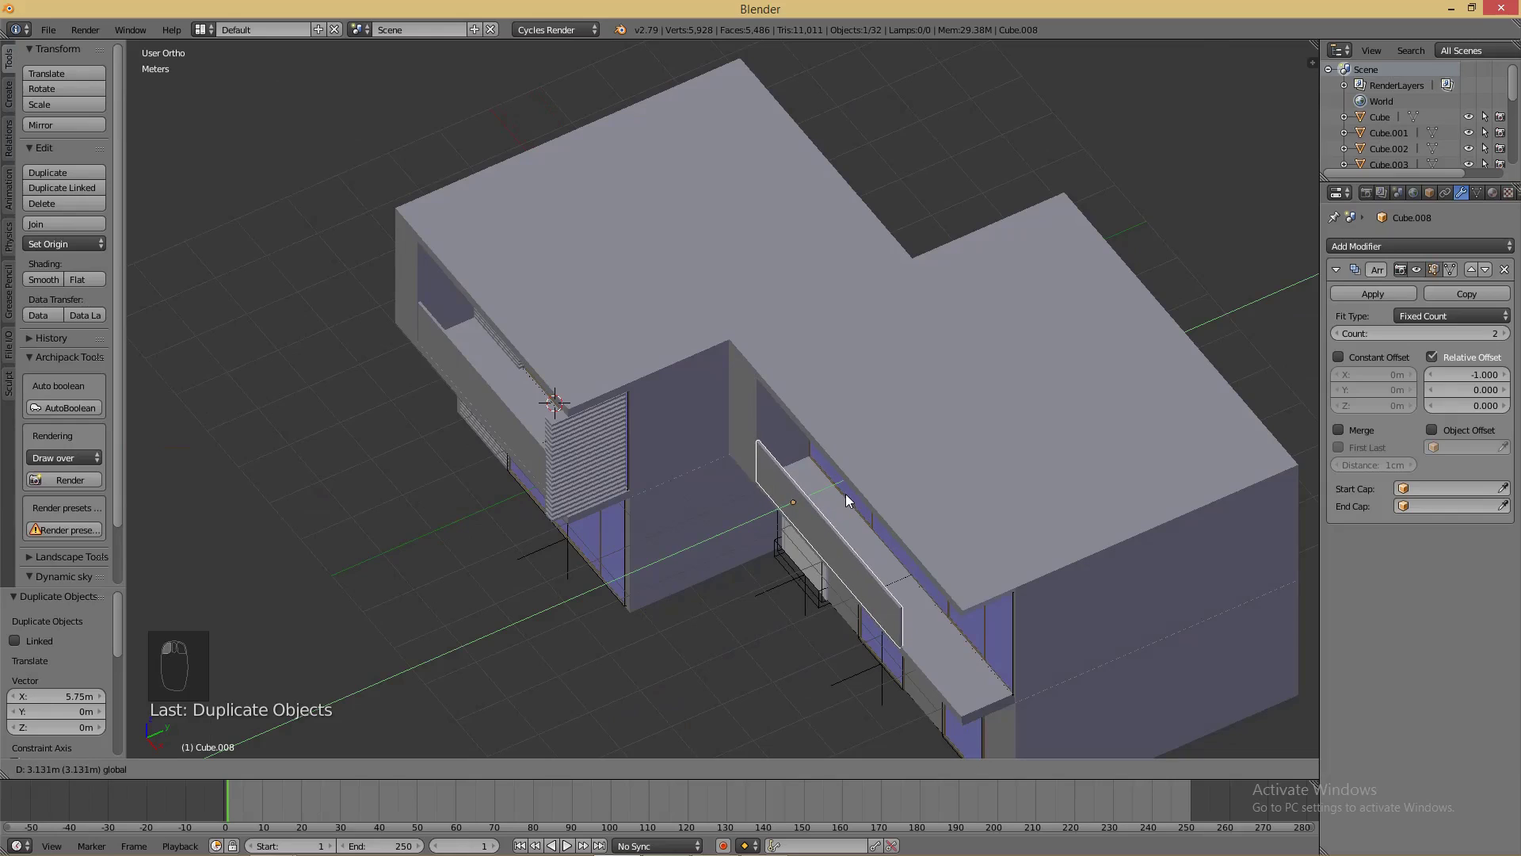
click(845, 493)
key(KP_1)
middle_drag(967, 425, 976, 494)
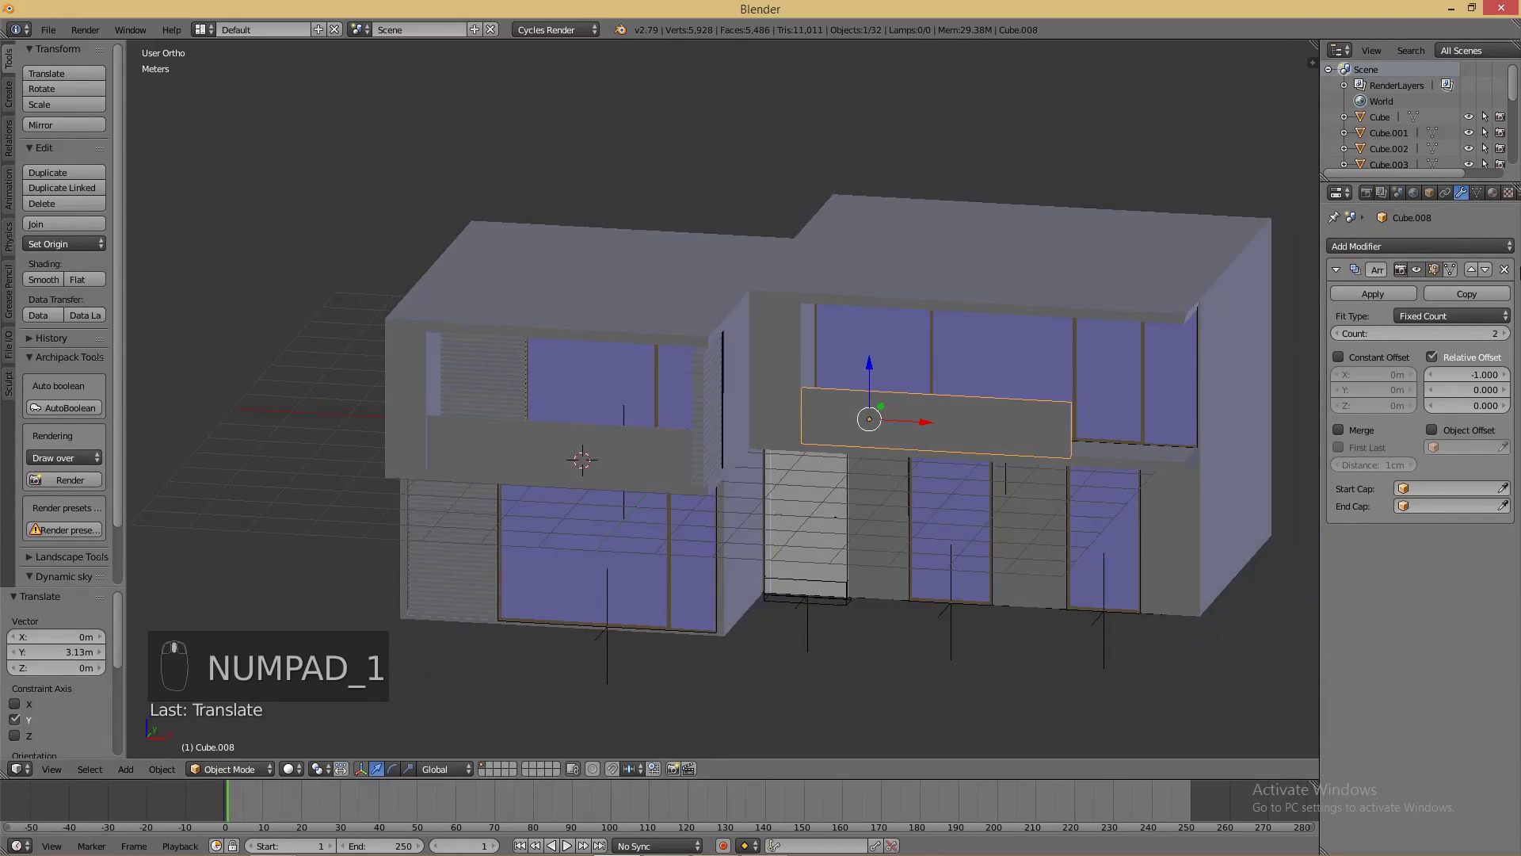
- Raise the copied railing's array count to 3, scale it along X to fit the balcony, and shift it -3.98 cm along X
click(1504, 333)
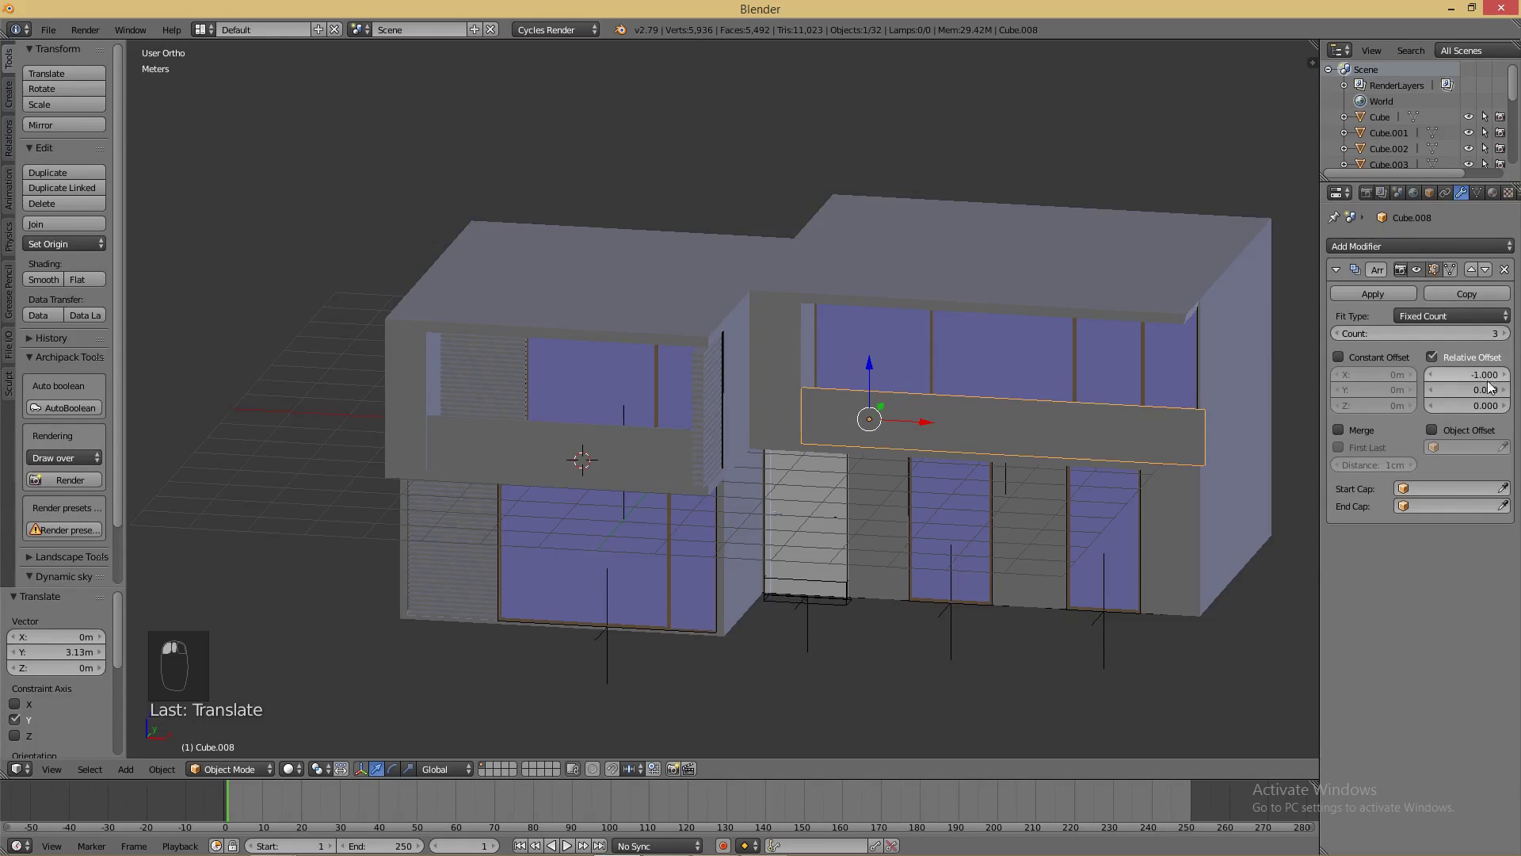
key(KP_1)
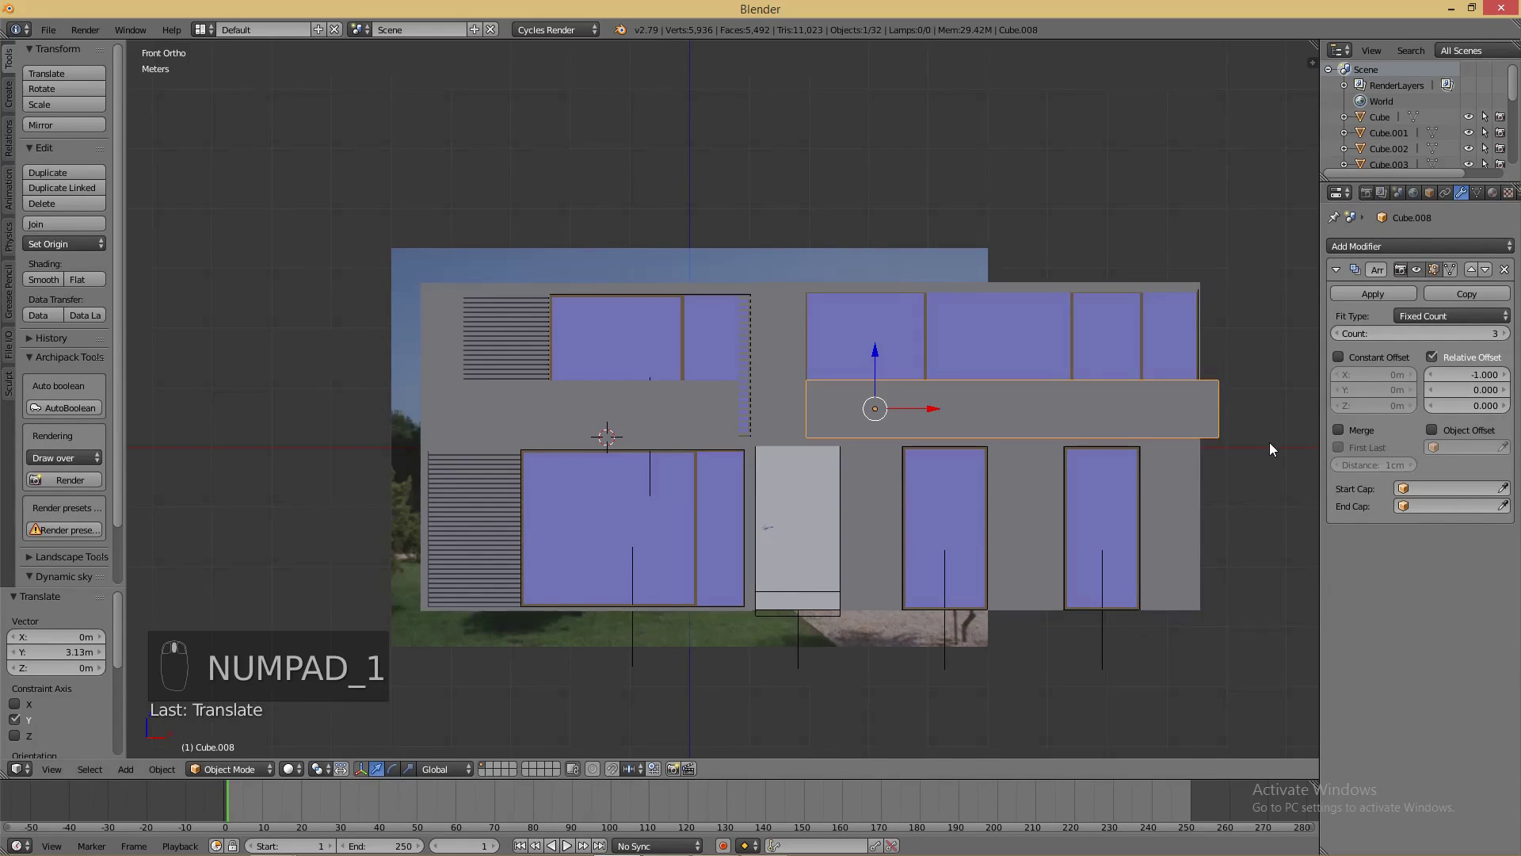
key(s)
key(x)
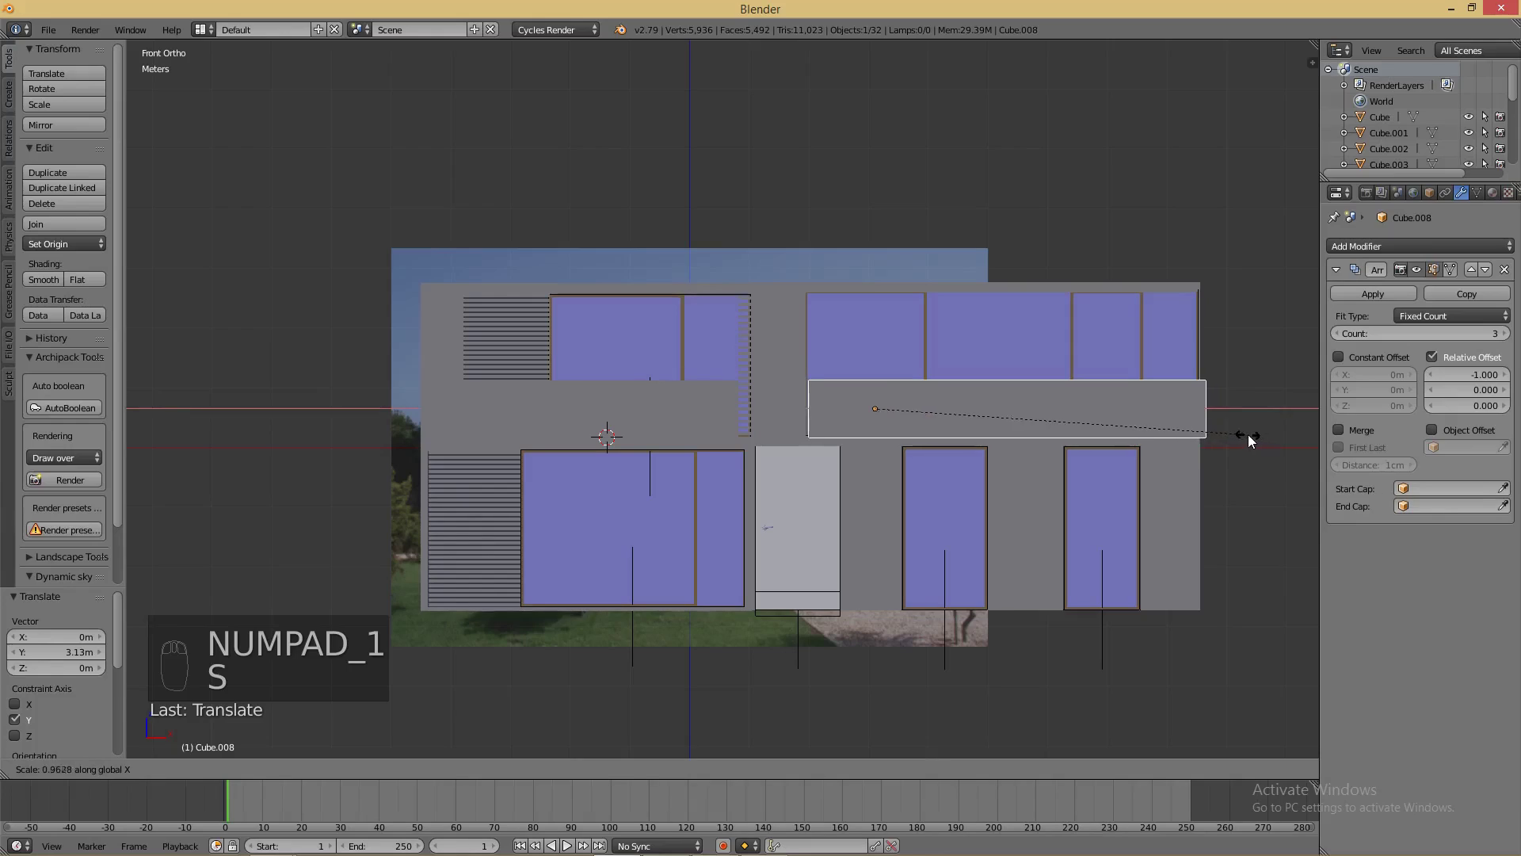
click(1243, 434)
drag(935, 408, 932, 404)
scroll(932, 405, down, 2)
middle_drag(924, 418, 888, 477)
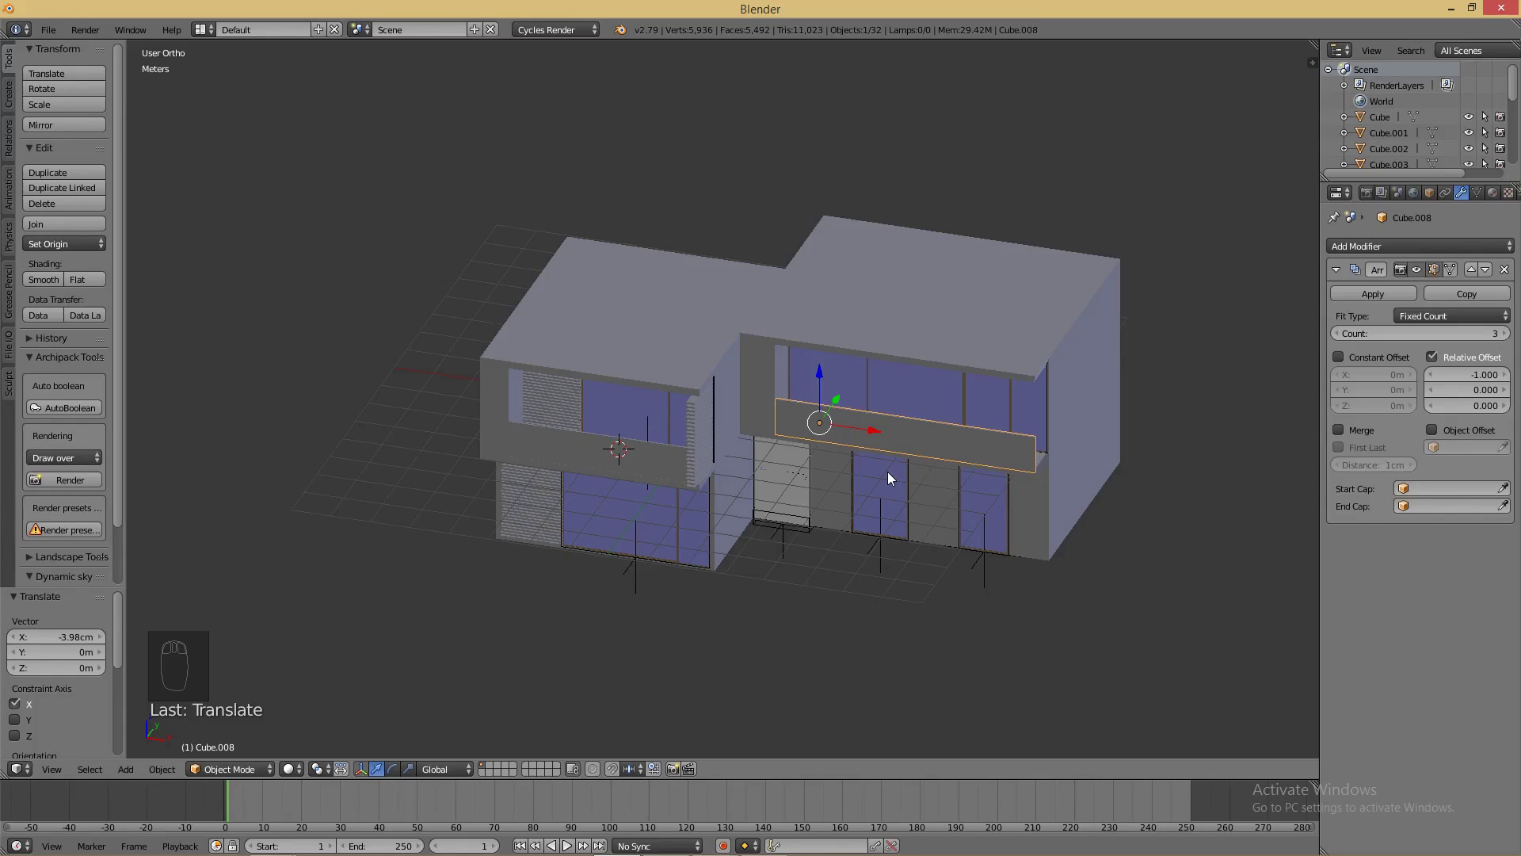
- Create a material named building on the upper block with the shutters and set its surface to Principled BSDF
right_click(627, 356)
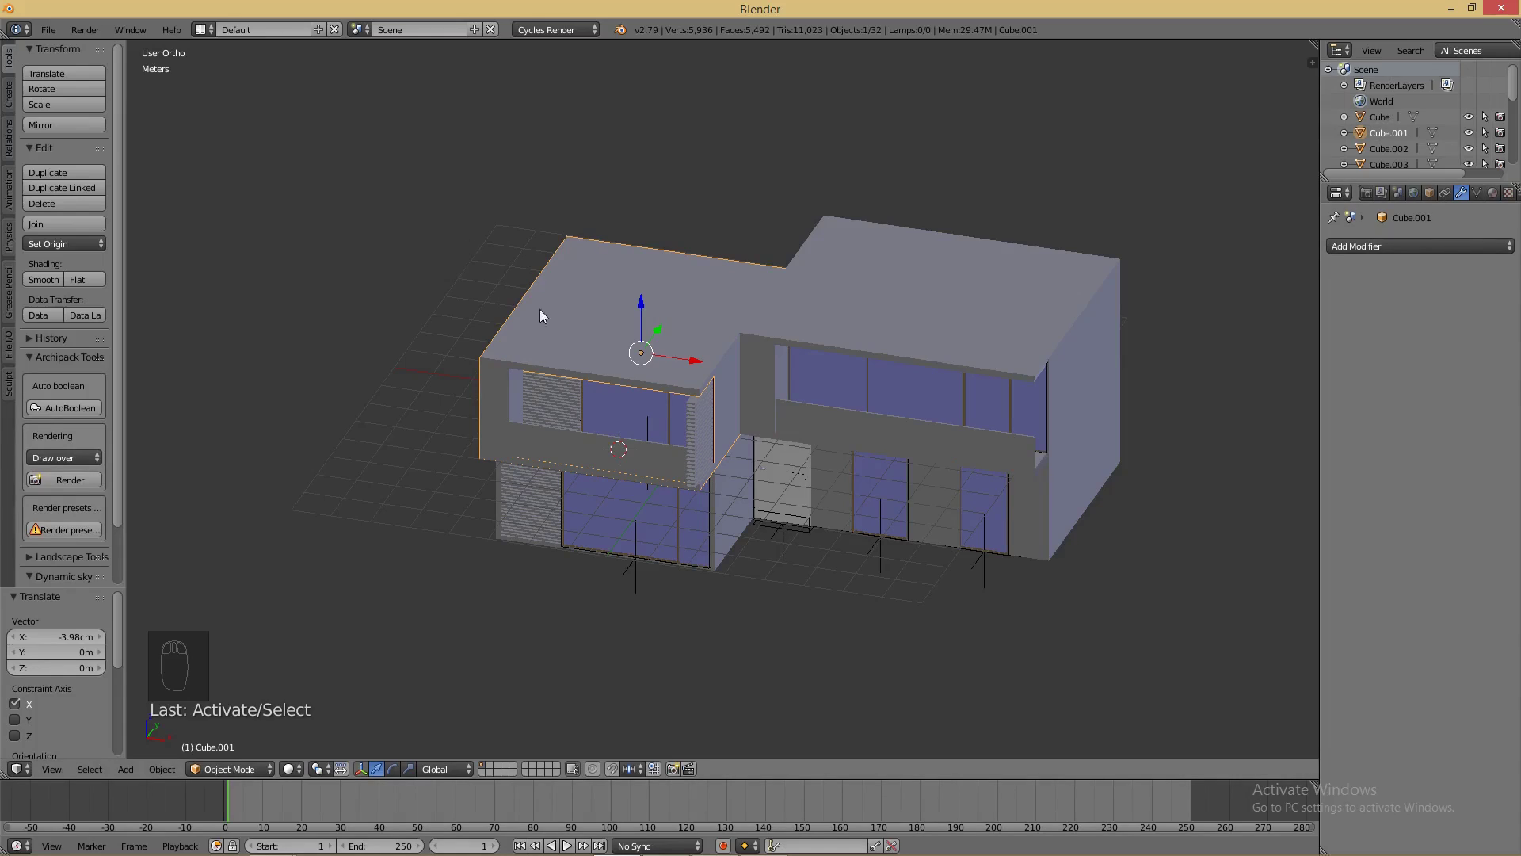
click(1493, 193)
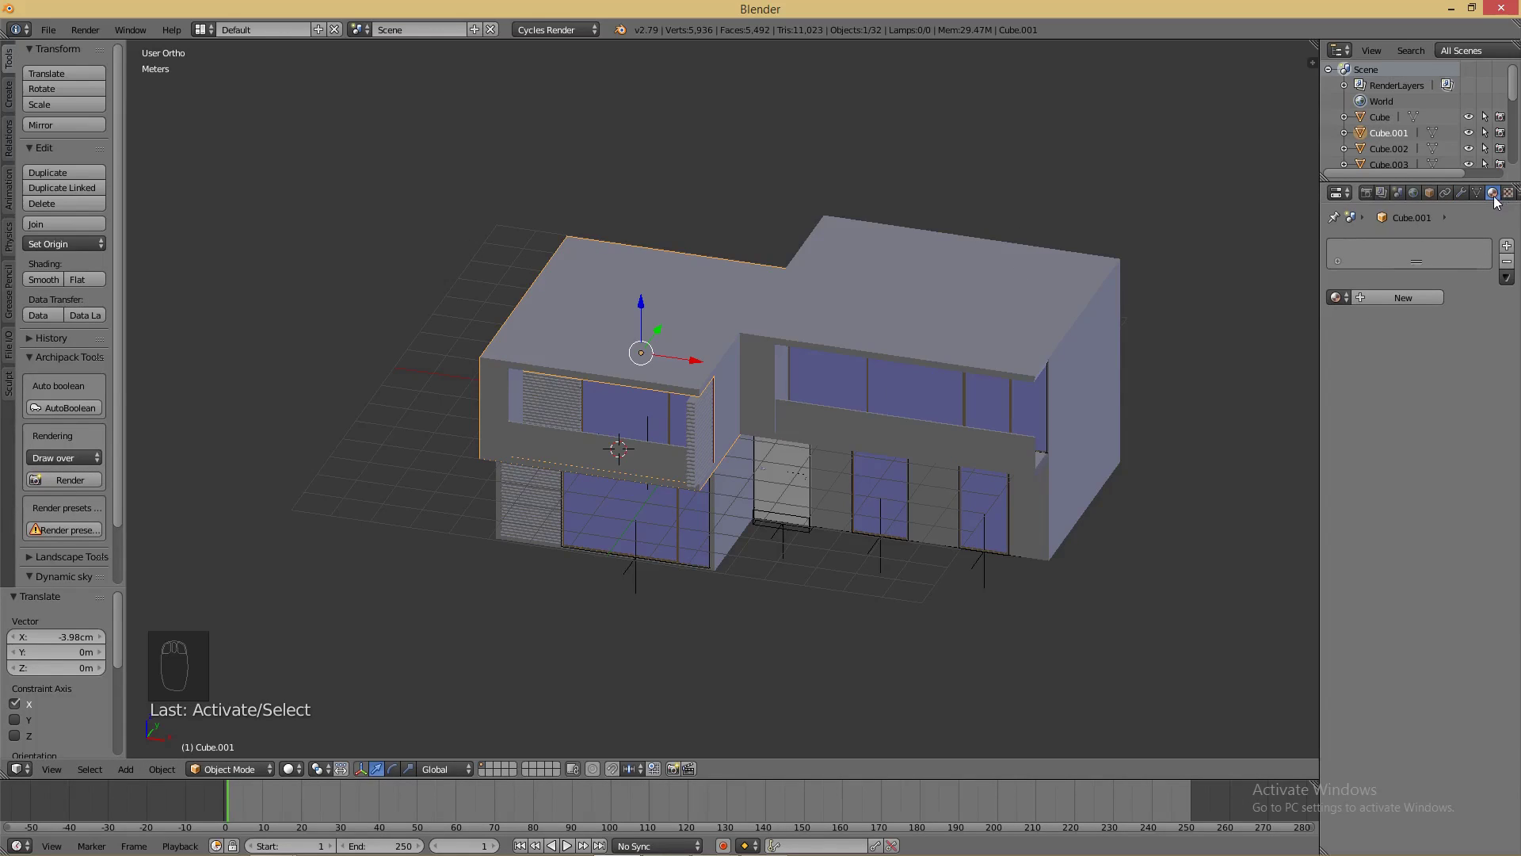
click(1372, 298)
click(1373, 297)
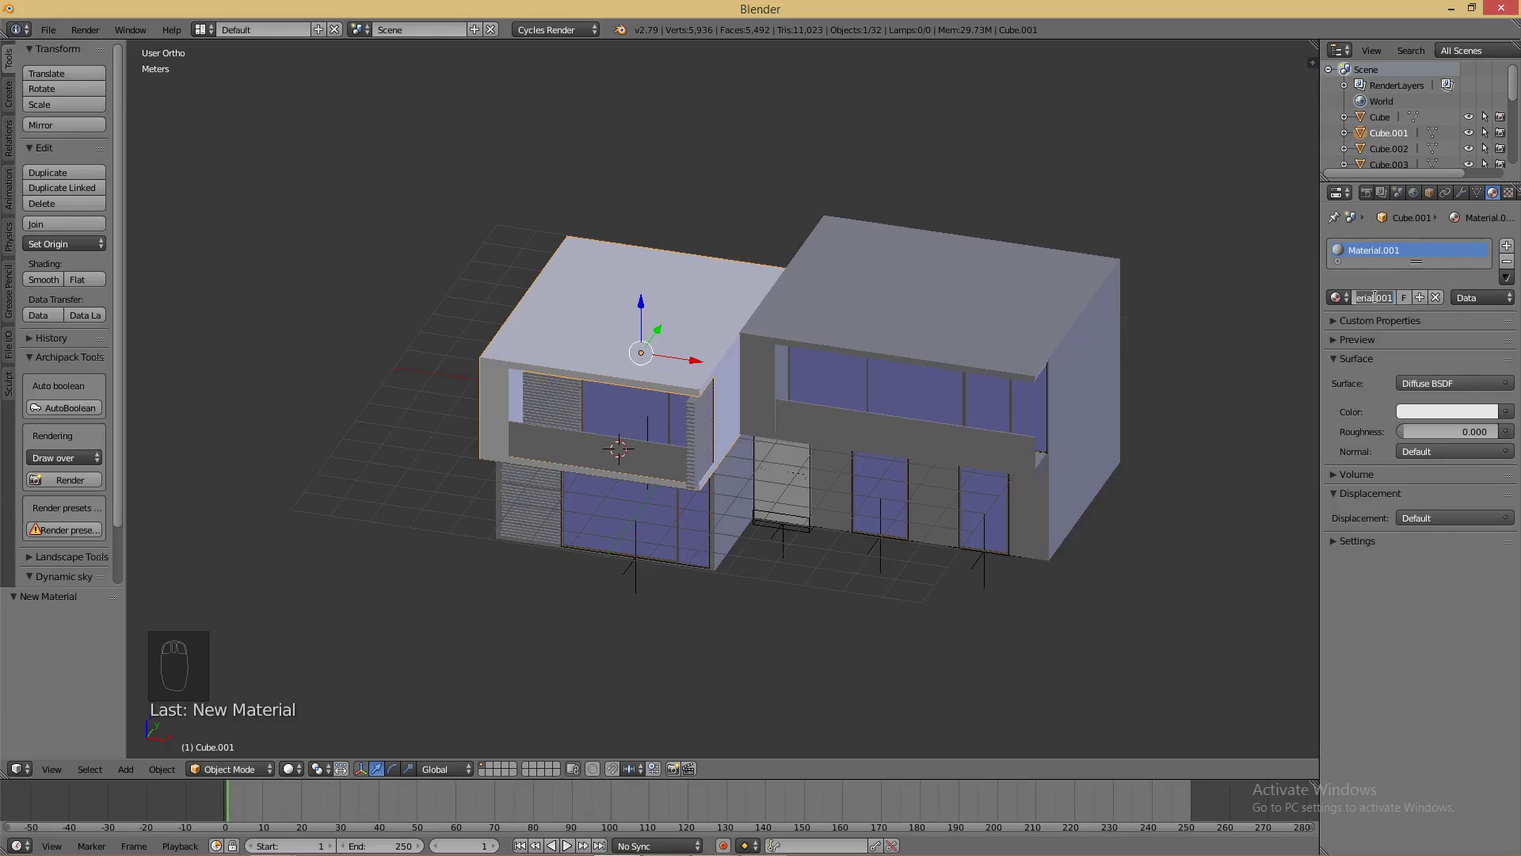
text(building)
key(Return)
click(1426, 383)
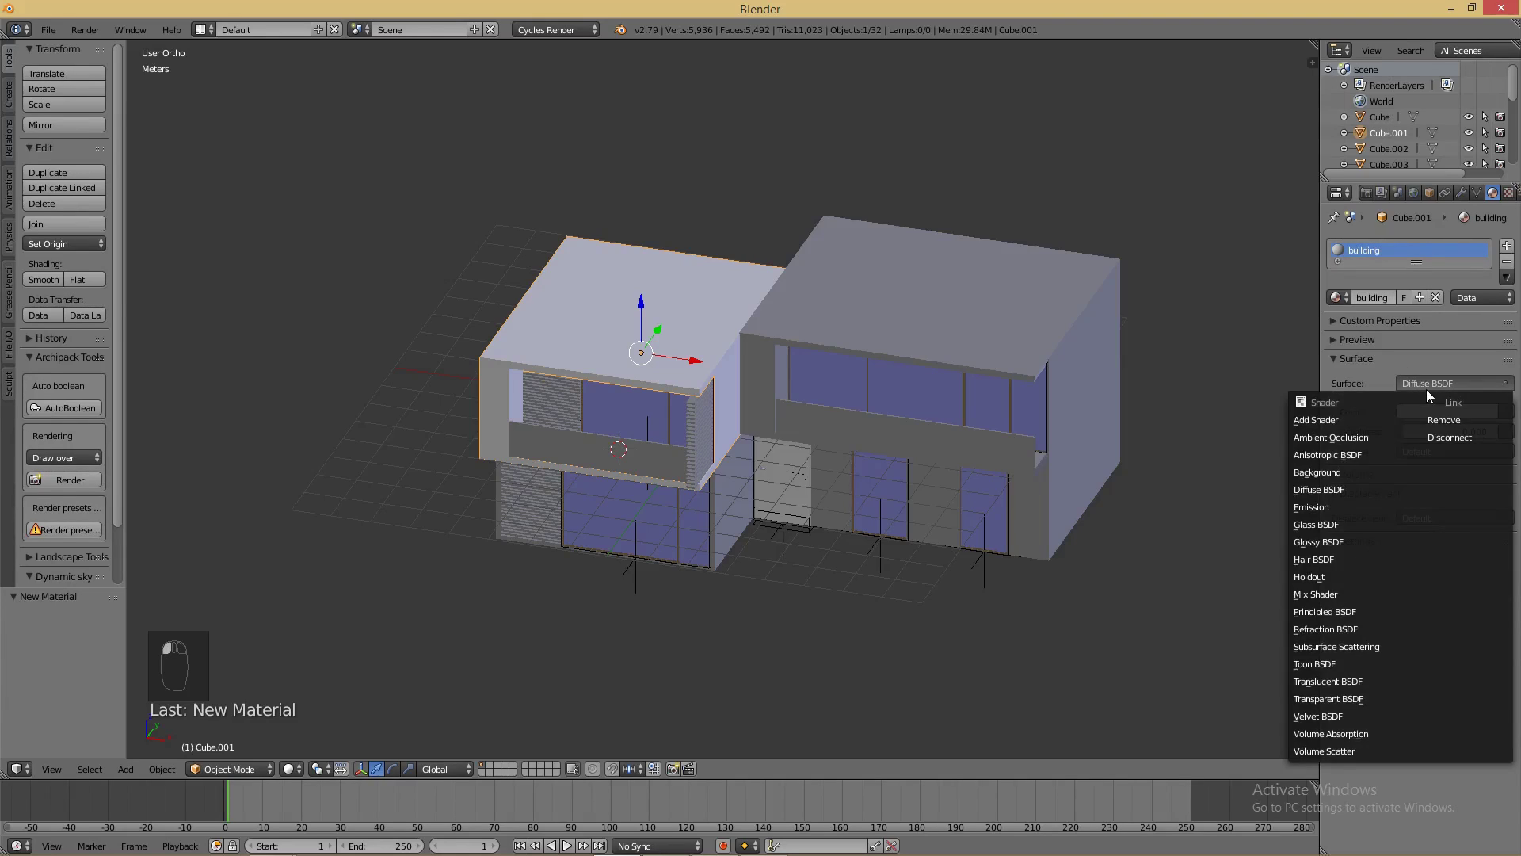
click(1356, 616)
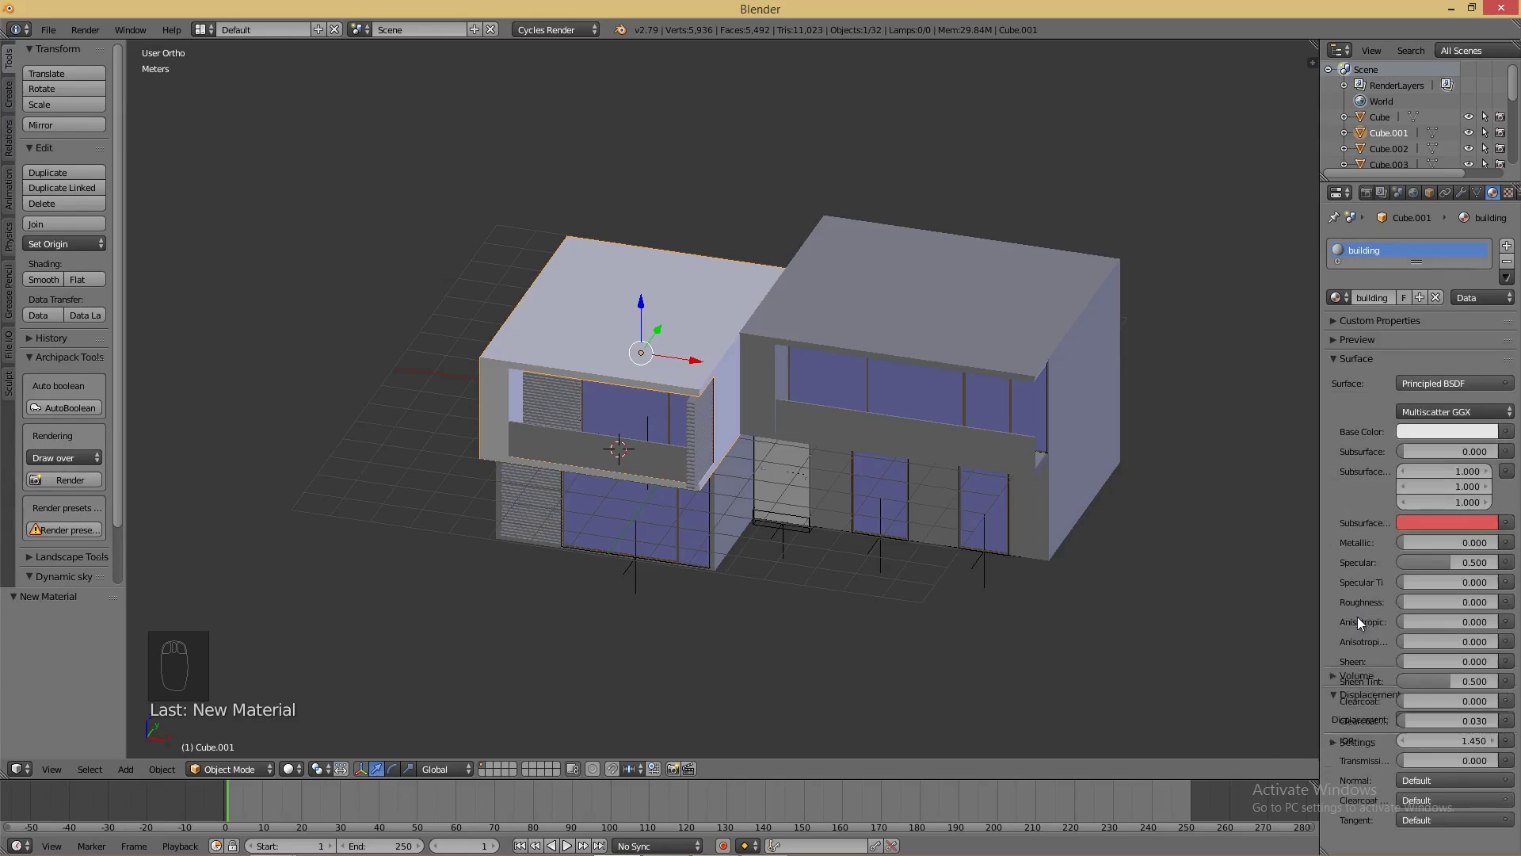
- Set the building material's base color to a peach tone with RGB 0.800, 0.544, 0.404
click(1417, 430)
drag(1395, 268, 1396, 274)
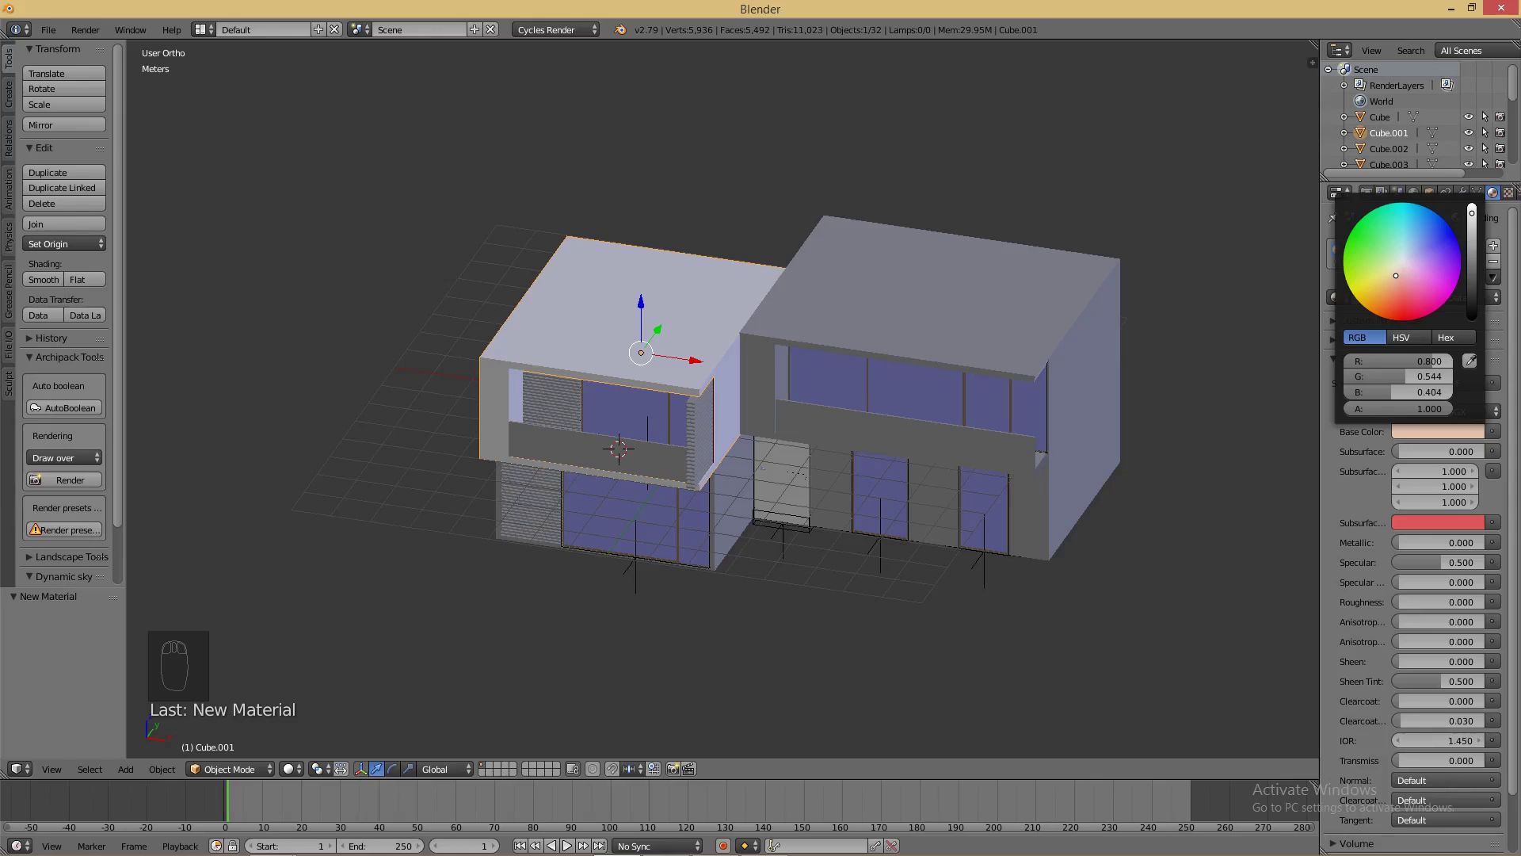
middle_drag(943, 632, 973, 603)
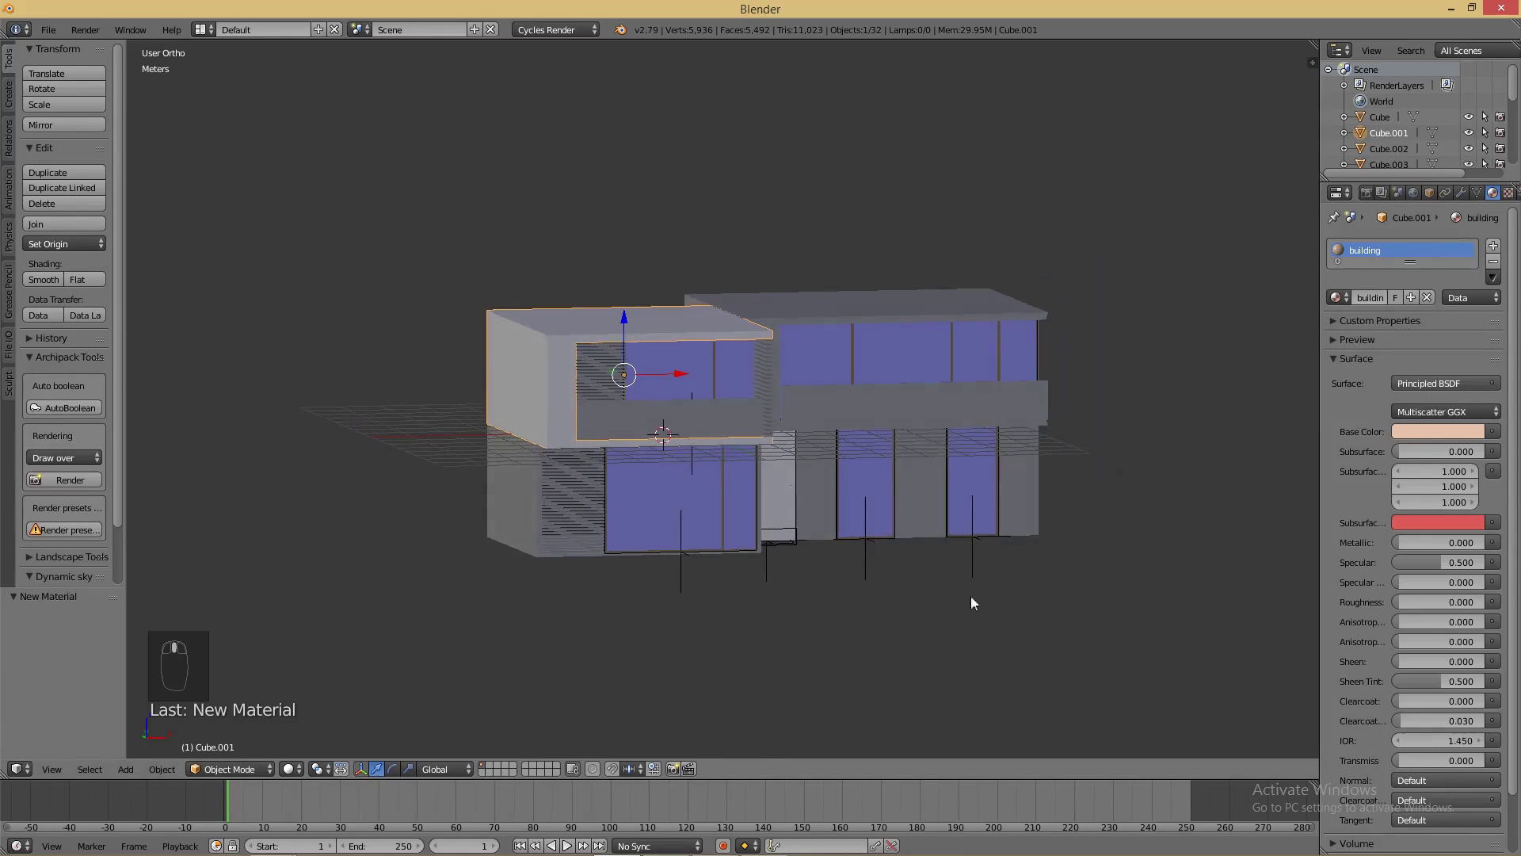
- Link the building material from the upper block to the other three house blocks
right_click(527, 491)
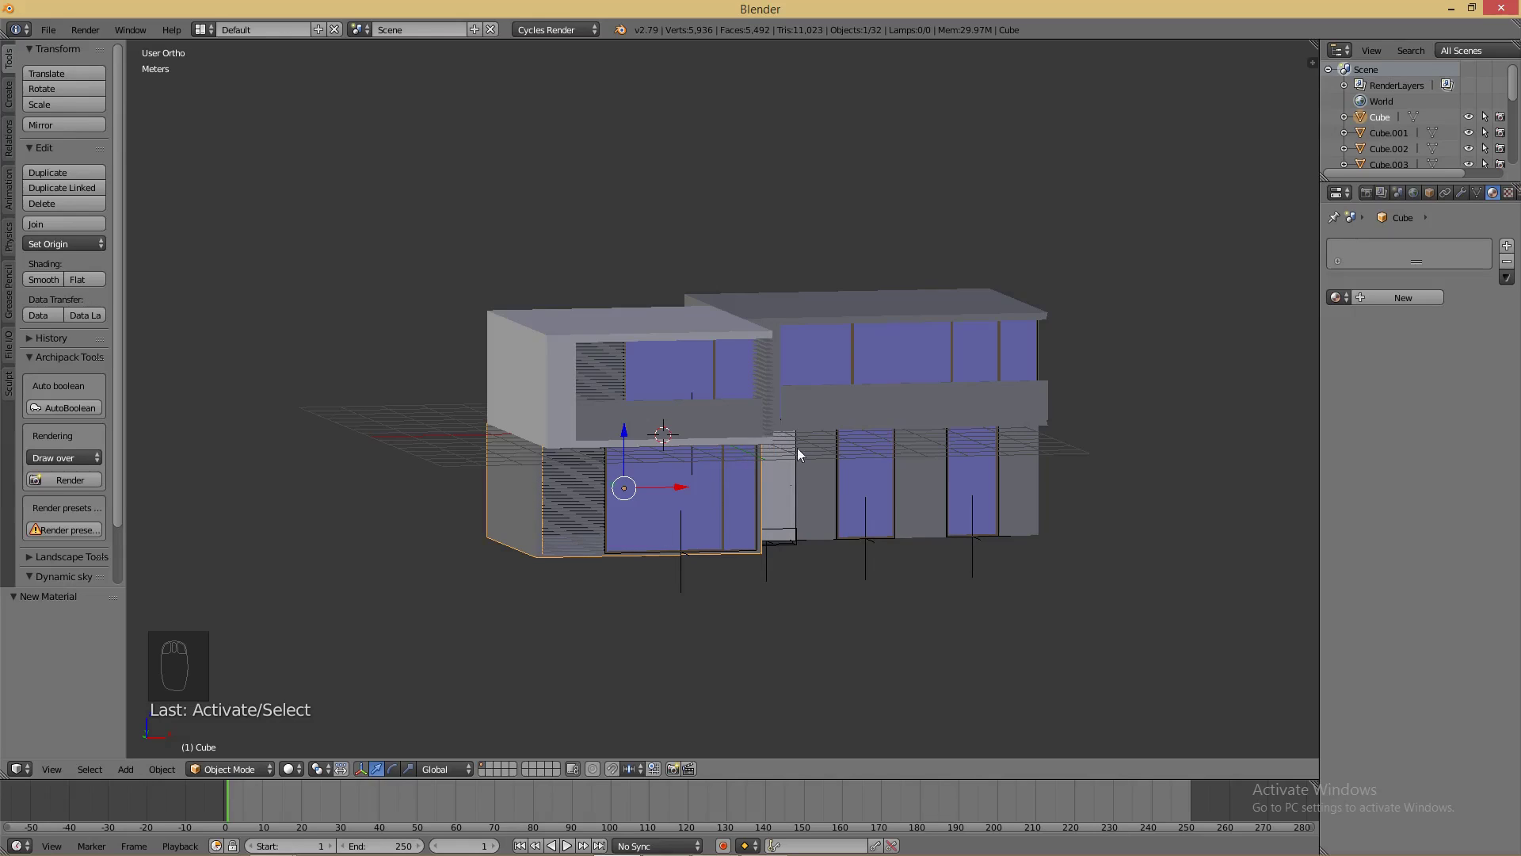
shift+right_click(822, 371)
shift+right_click(829, 482)
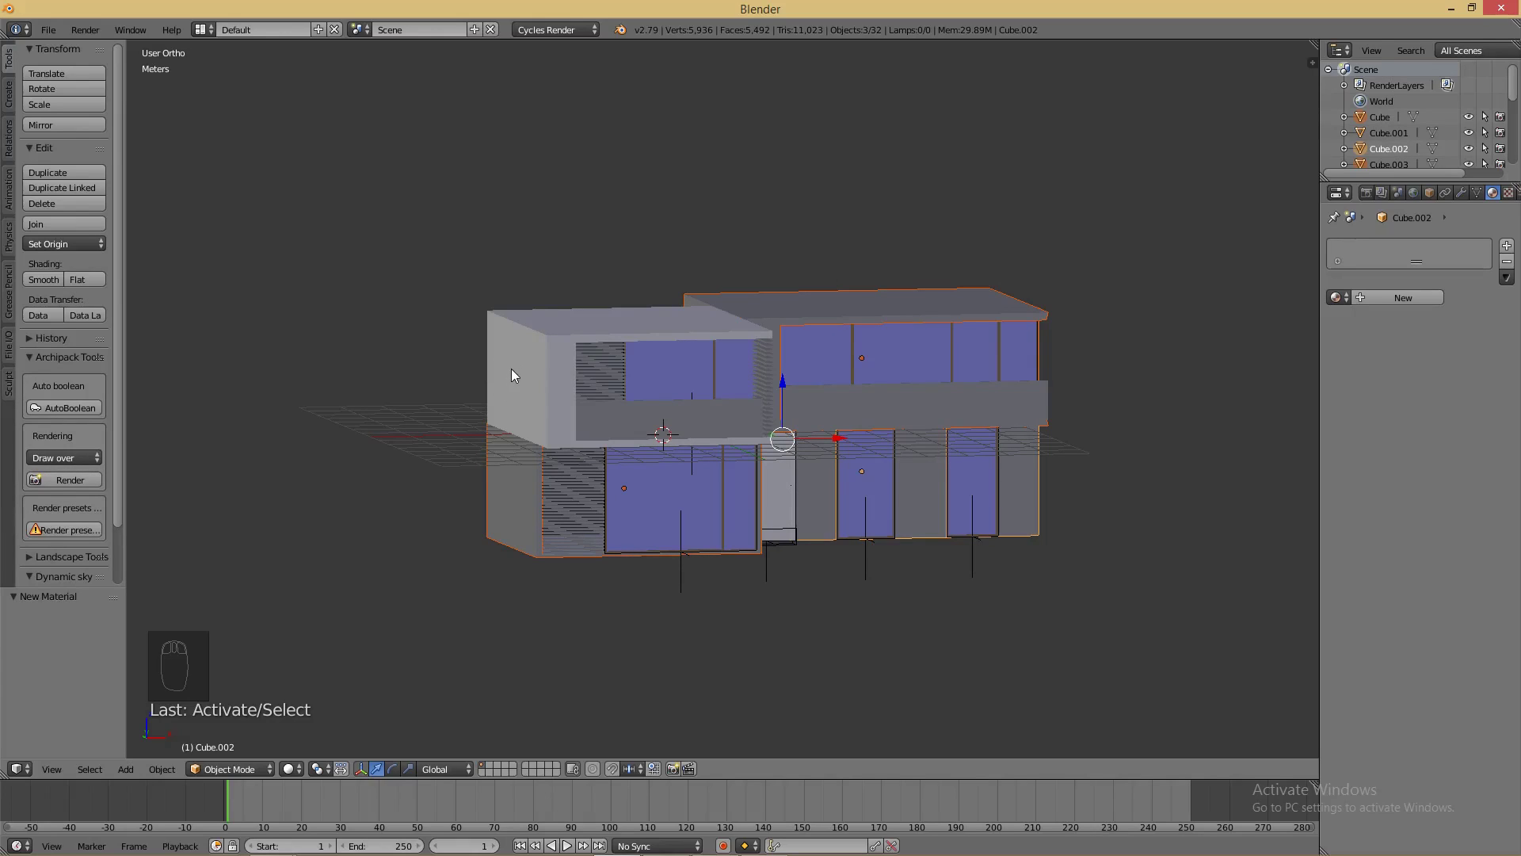
shift+right_click(532, 353)
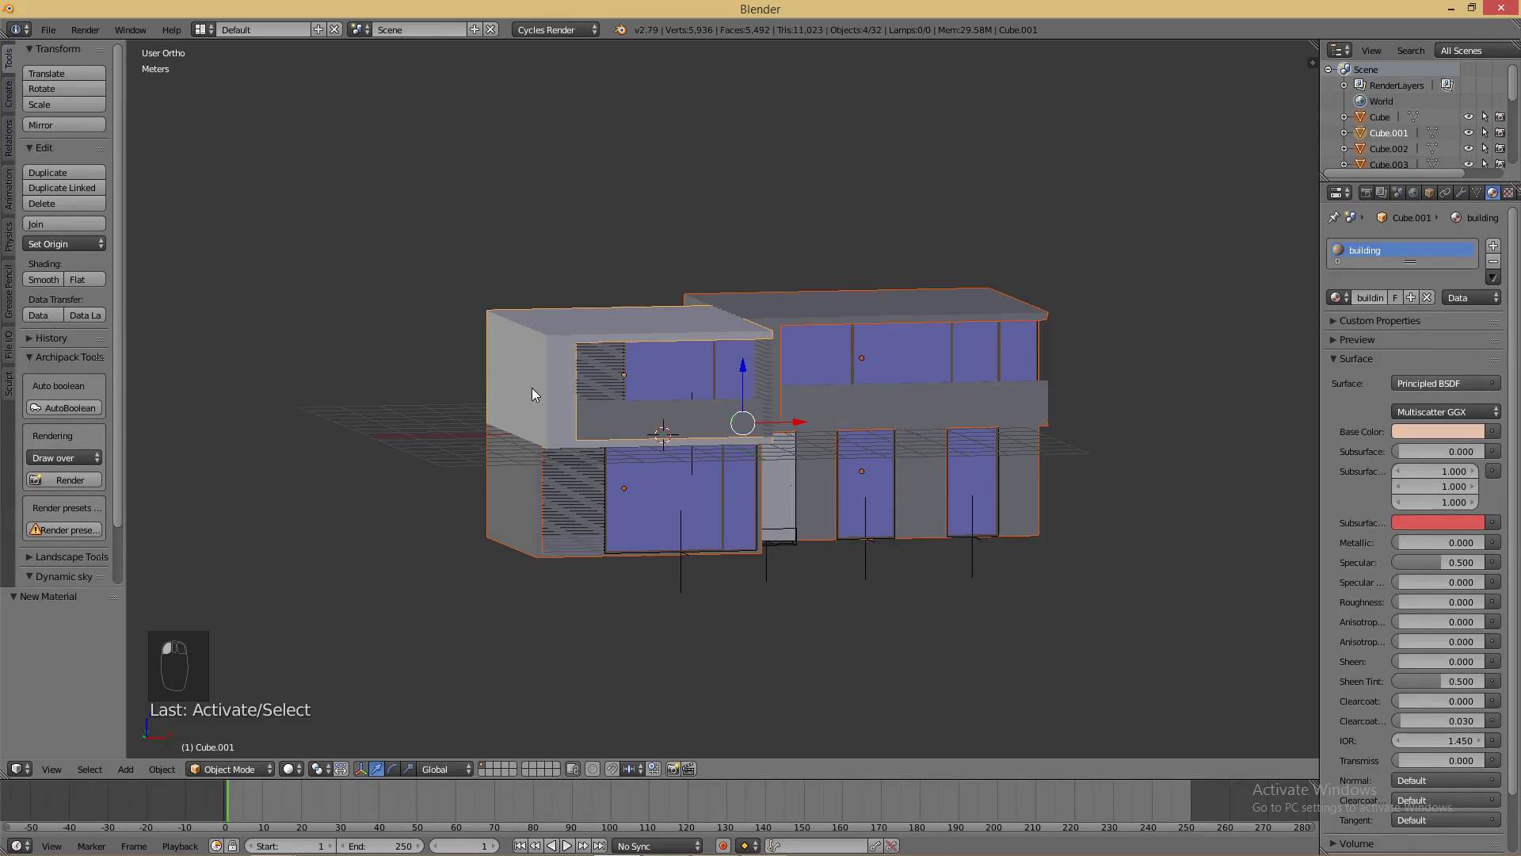
key(ctrl+l)
key(ctrl+l)
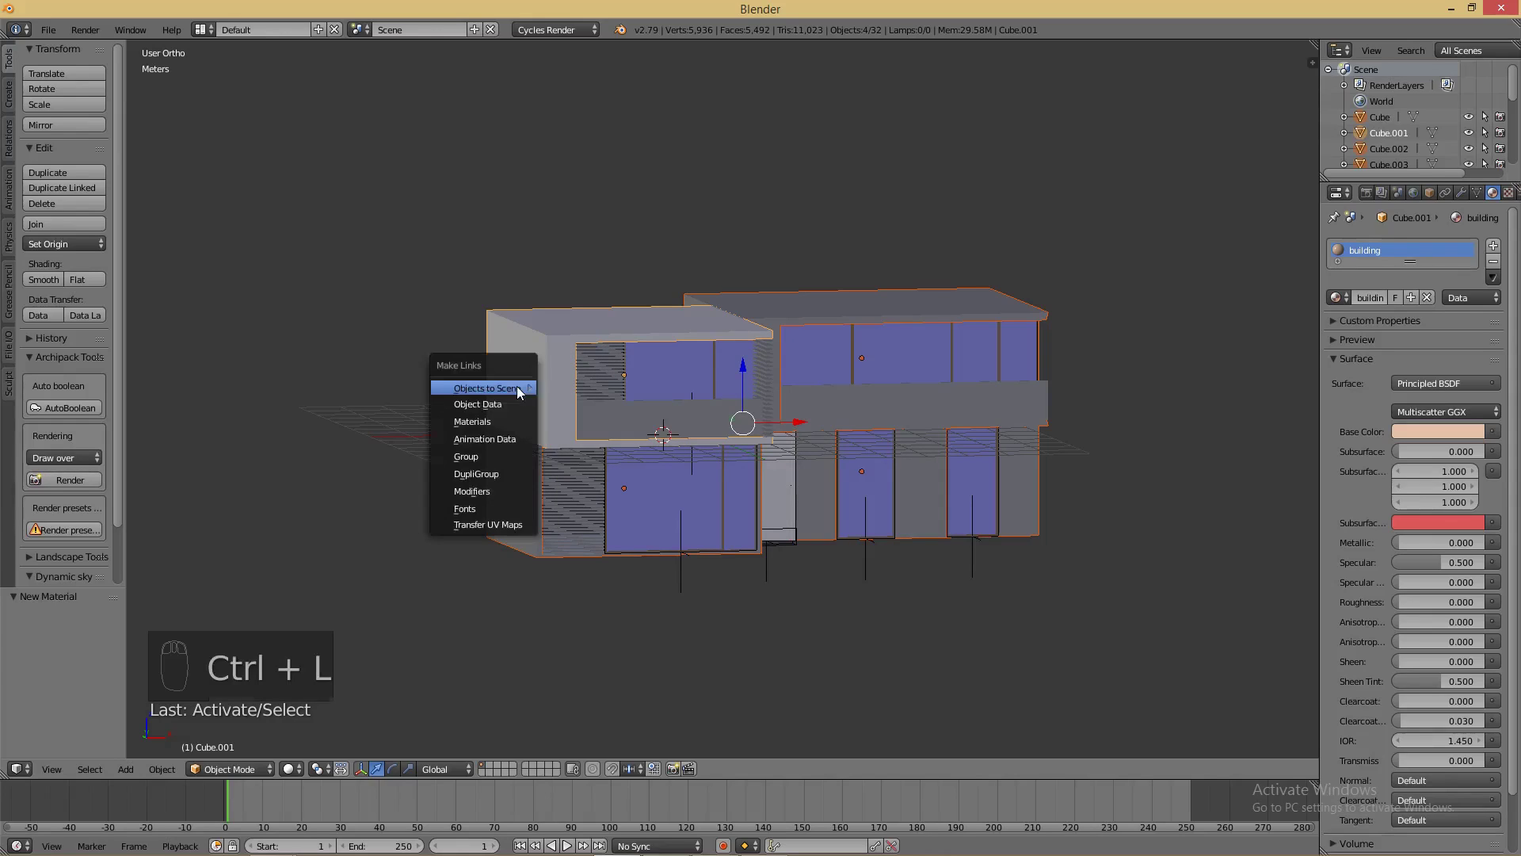
click(494, 421)
middle_drag(932, 465, 859, 506)
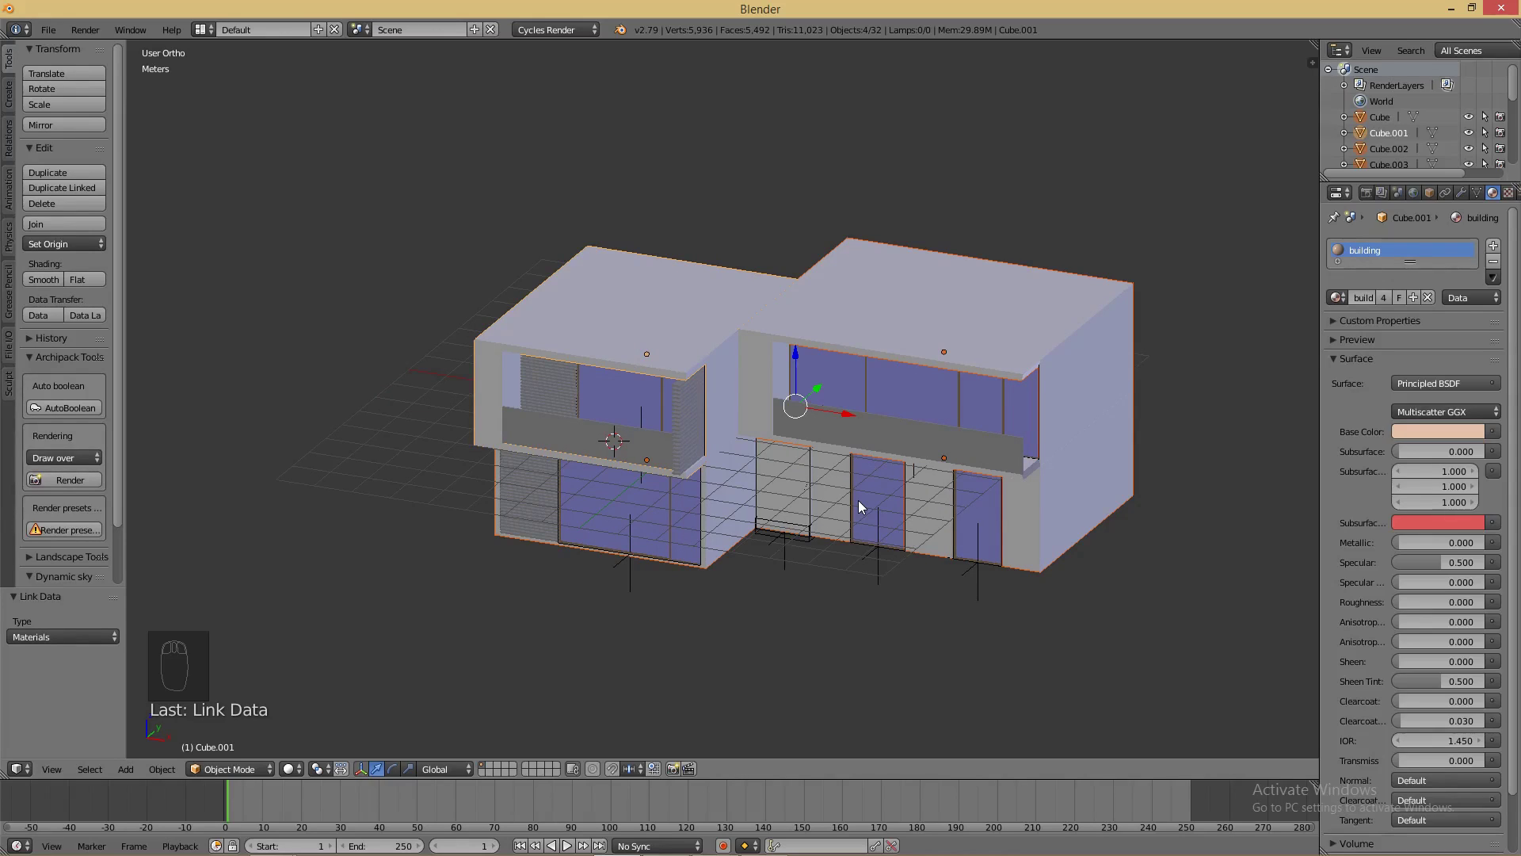
- Assign the existing Wood material to the balcony-end slats and select the longer balcony's railing
right_click(693, 412)
click(1337, 297)
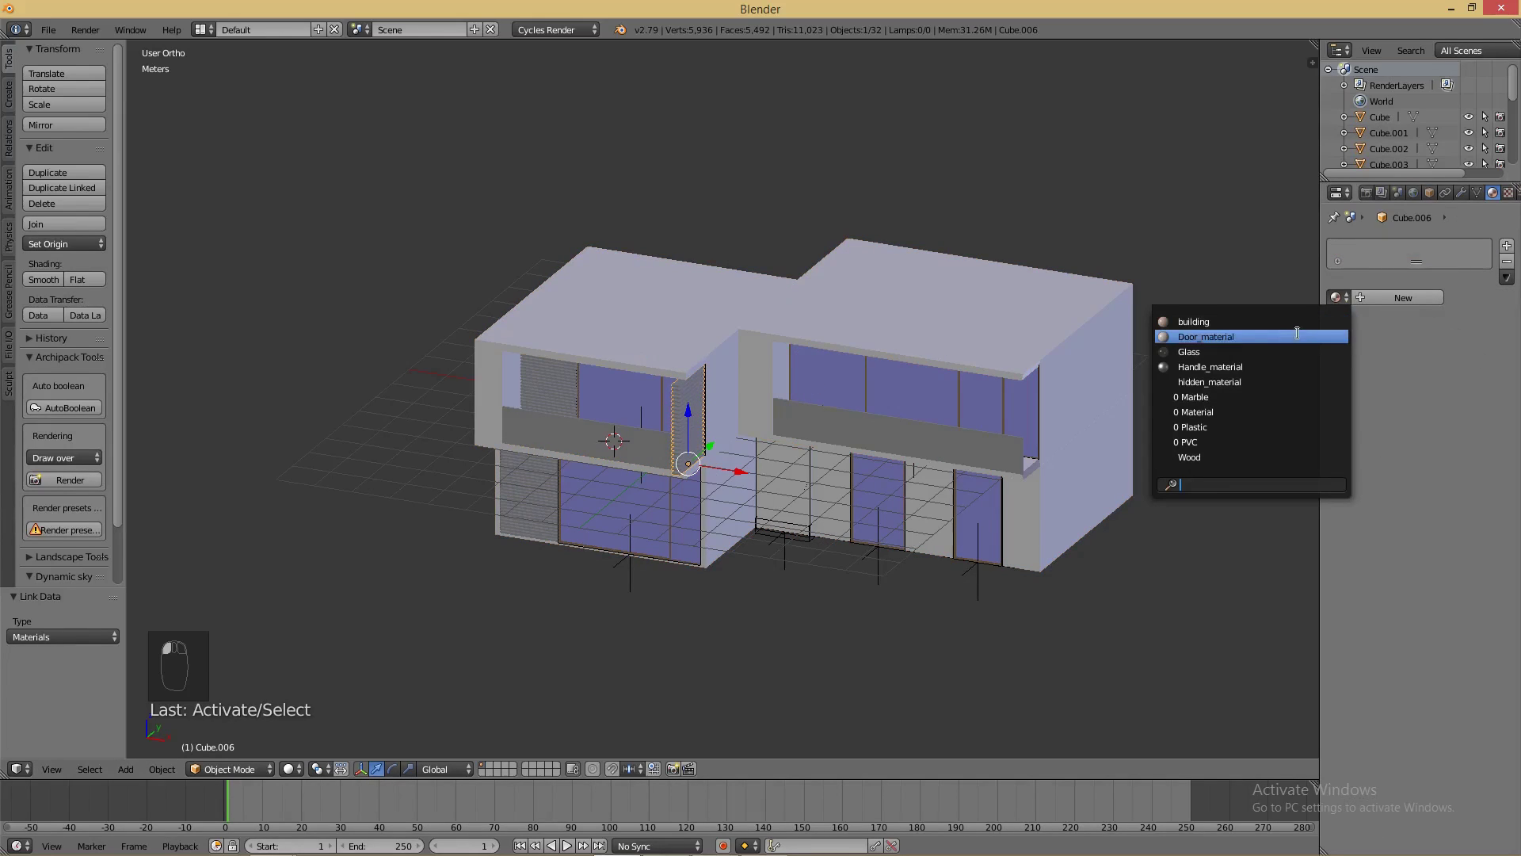
click(1250, 457)
right_click(878, 458)
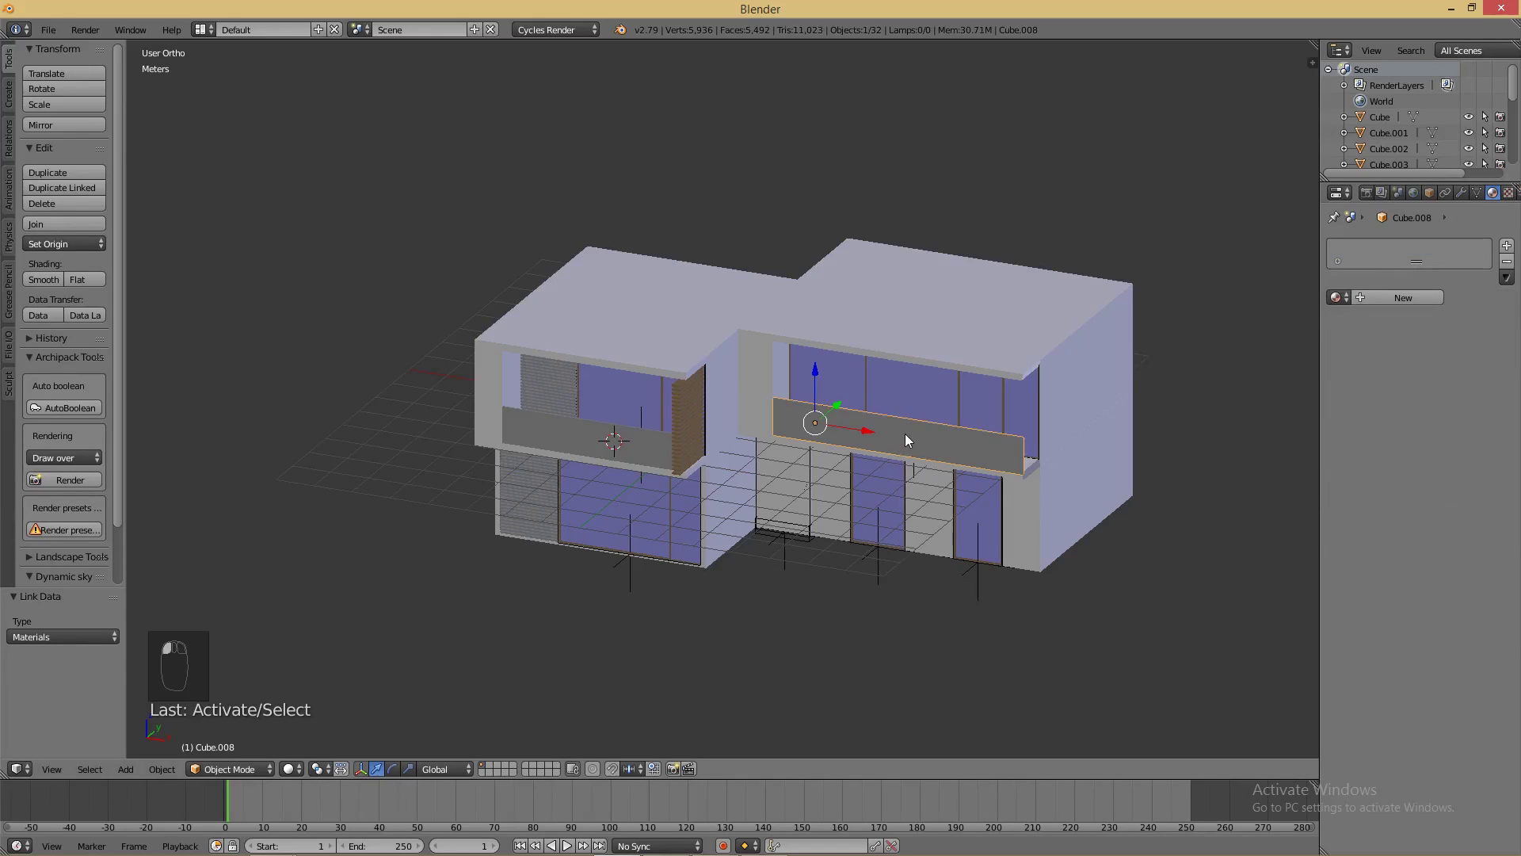
click(1336, 297)
click(1218, 458)
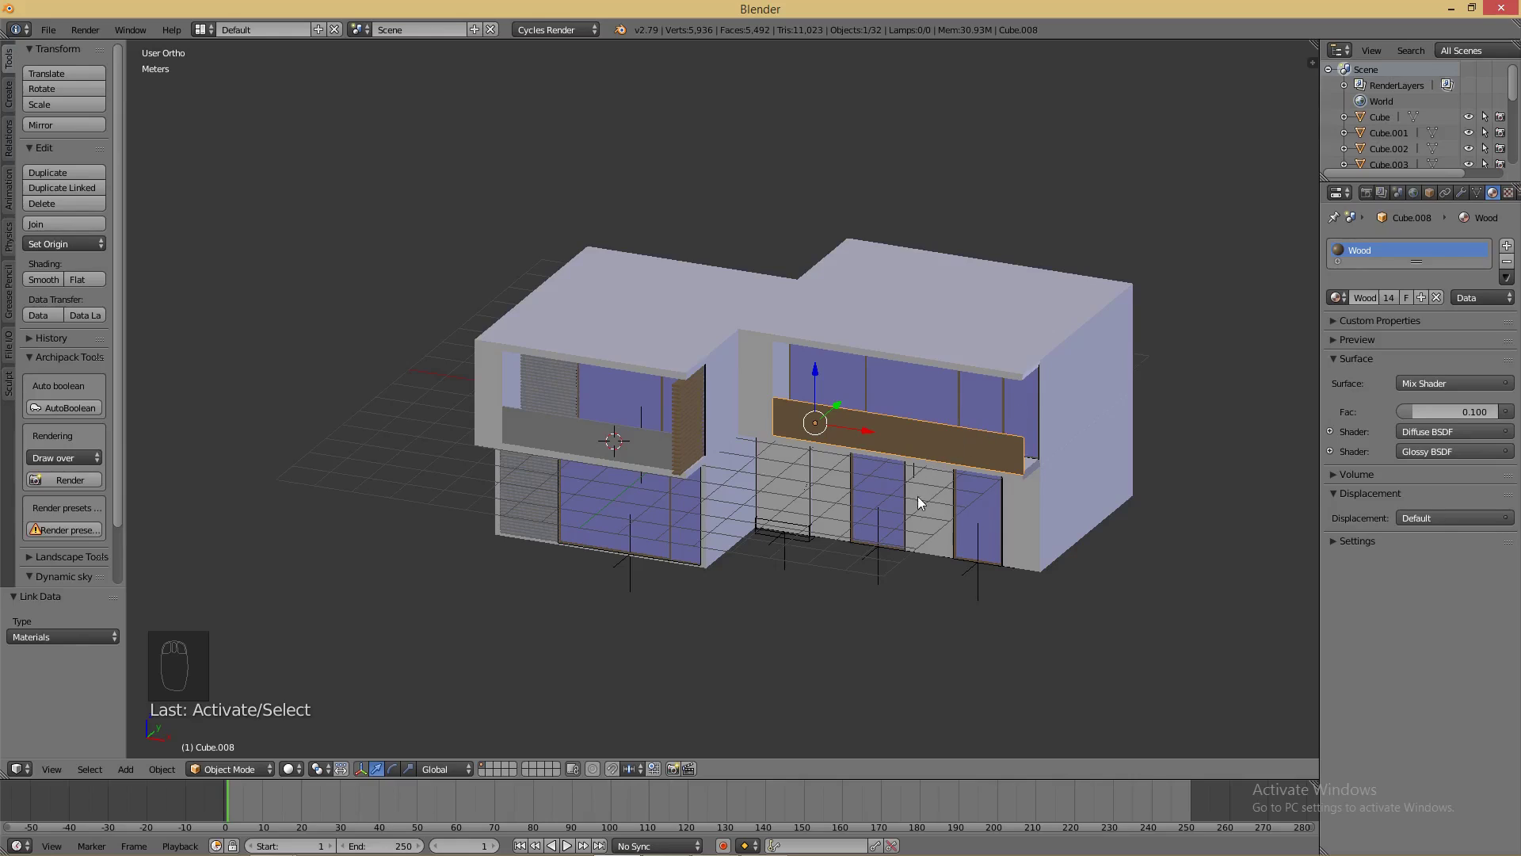
click(1507, 261)
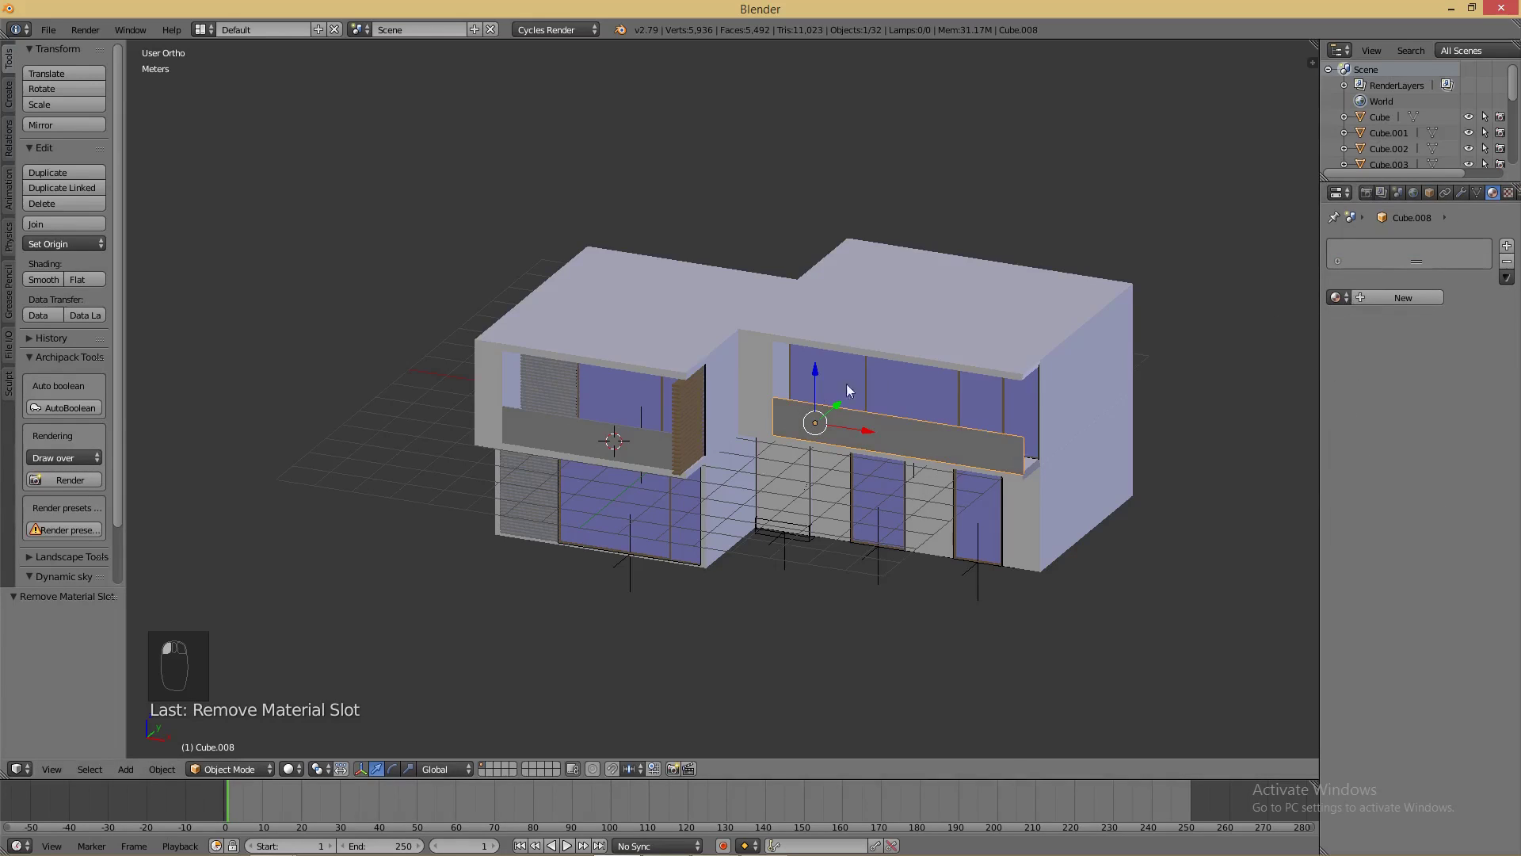
- Assign the existing Wood material to the upper-floor and ground-floor slat panels beside the front windows
right_click(557, 394)
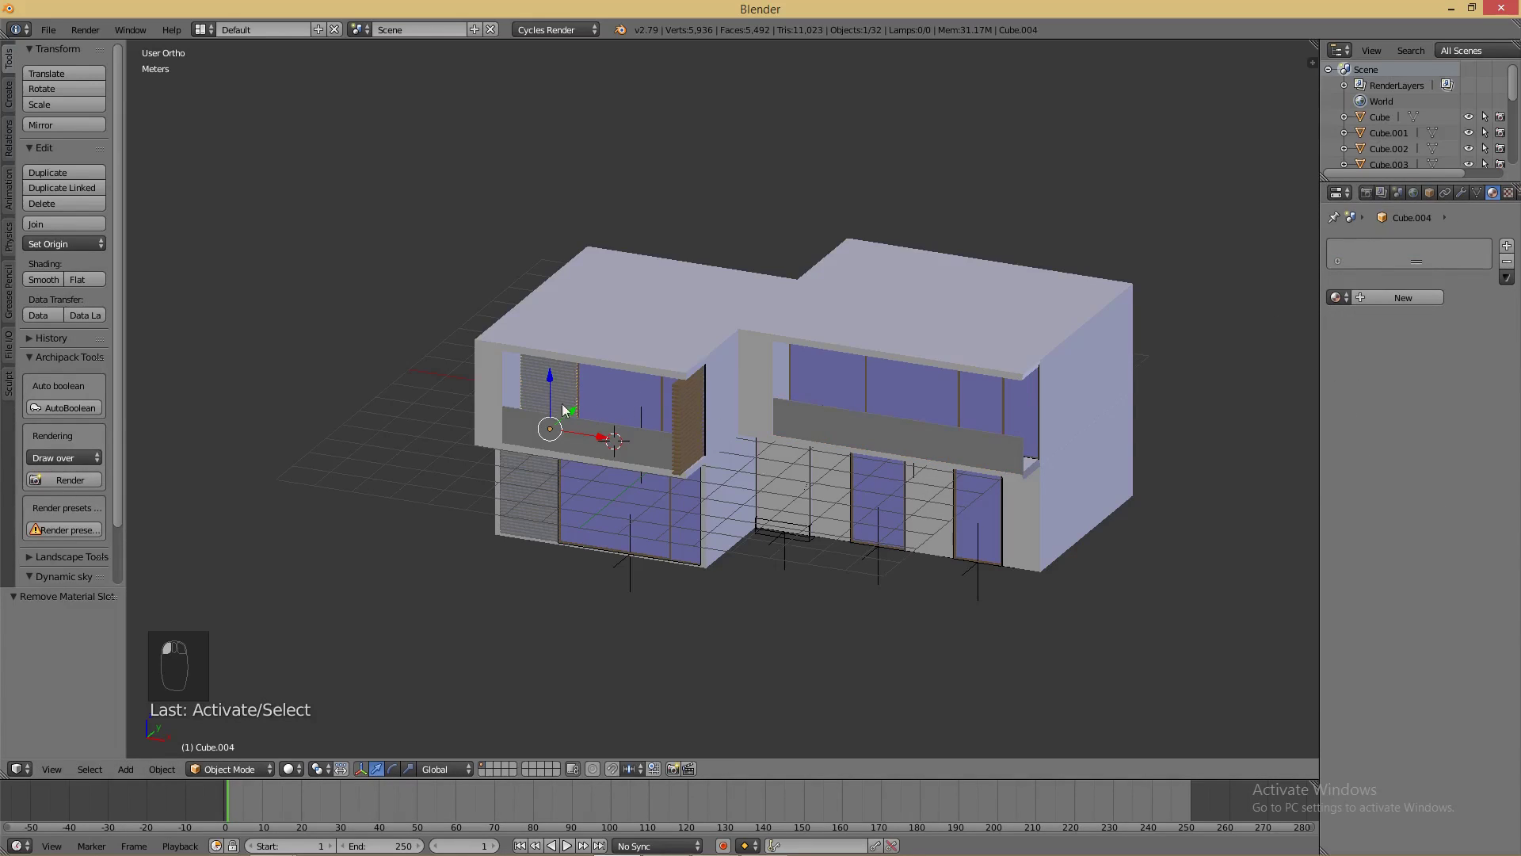
click(1337, 297)
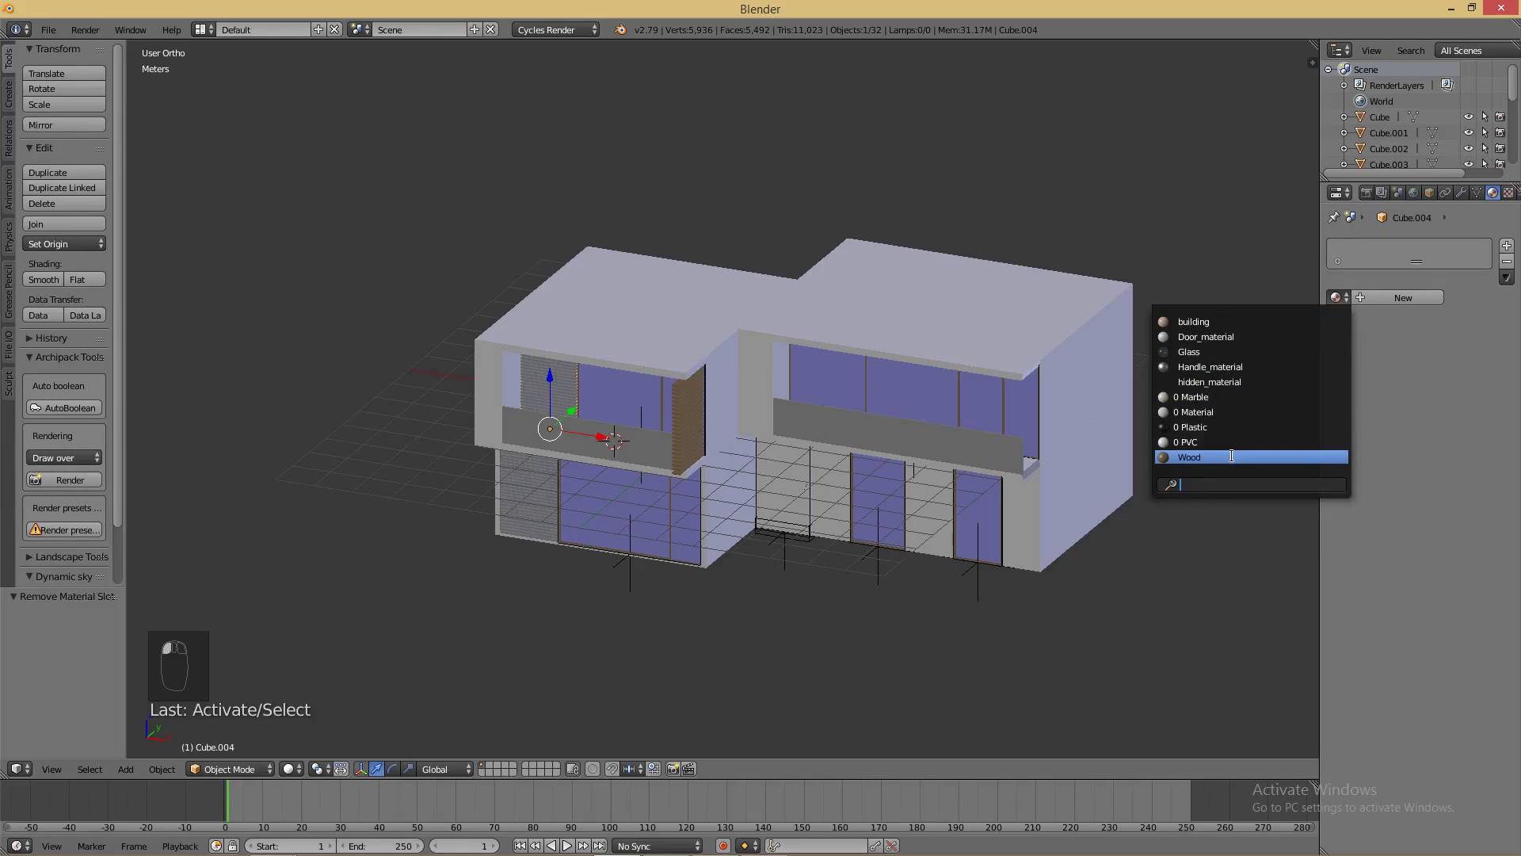
click(1218, 455)
right_click(504, 498)
click(1336, 297)
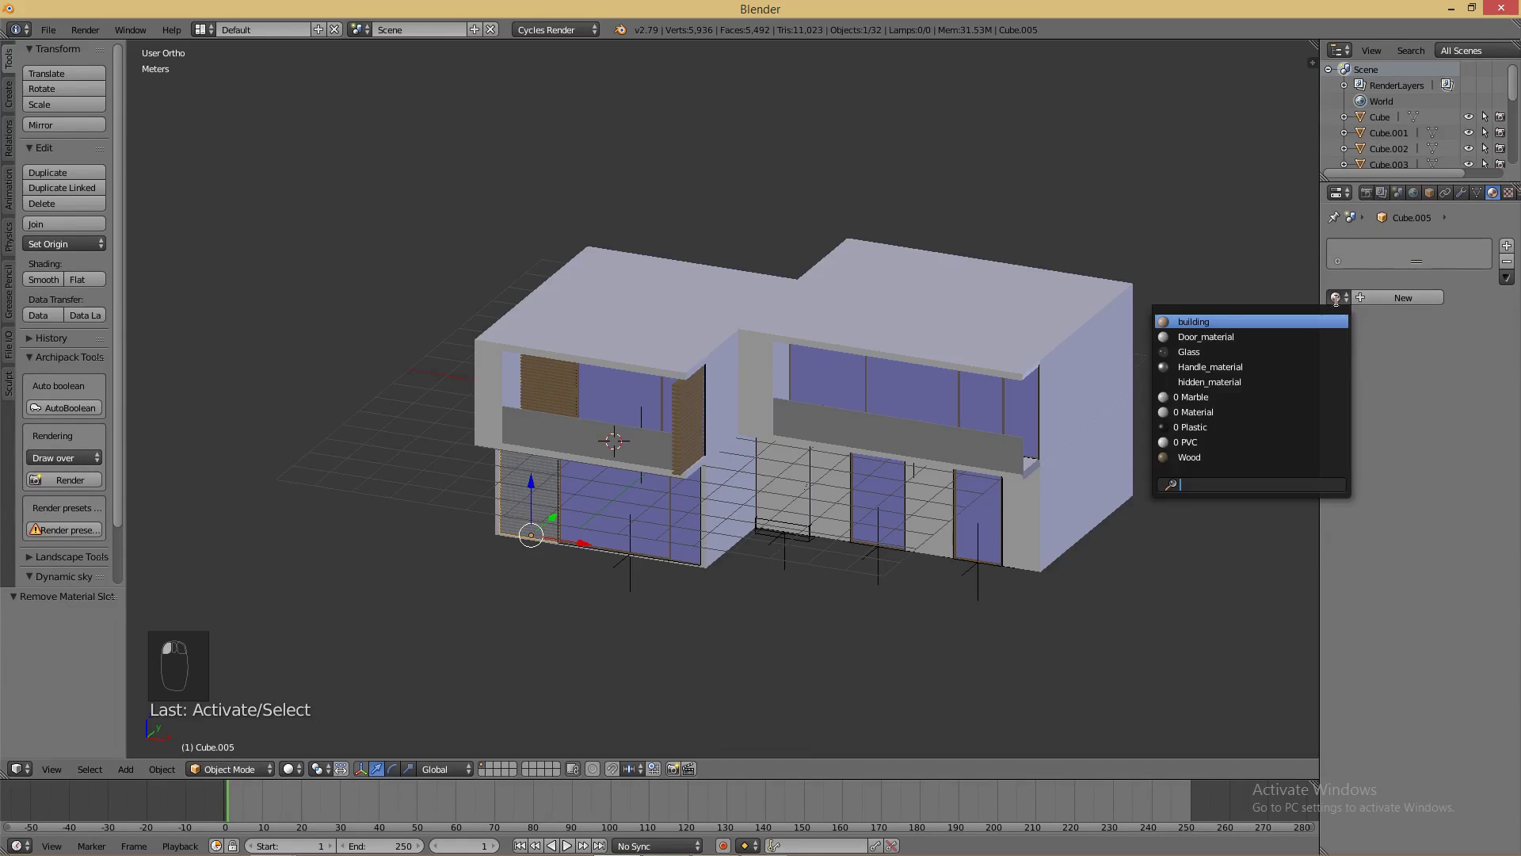
click(1252, 456)
- Assign the existing Glass material to the railings of both balconies
middle_drag(900, 491, 992, 474)
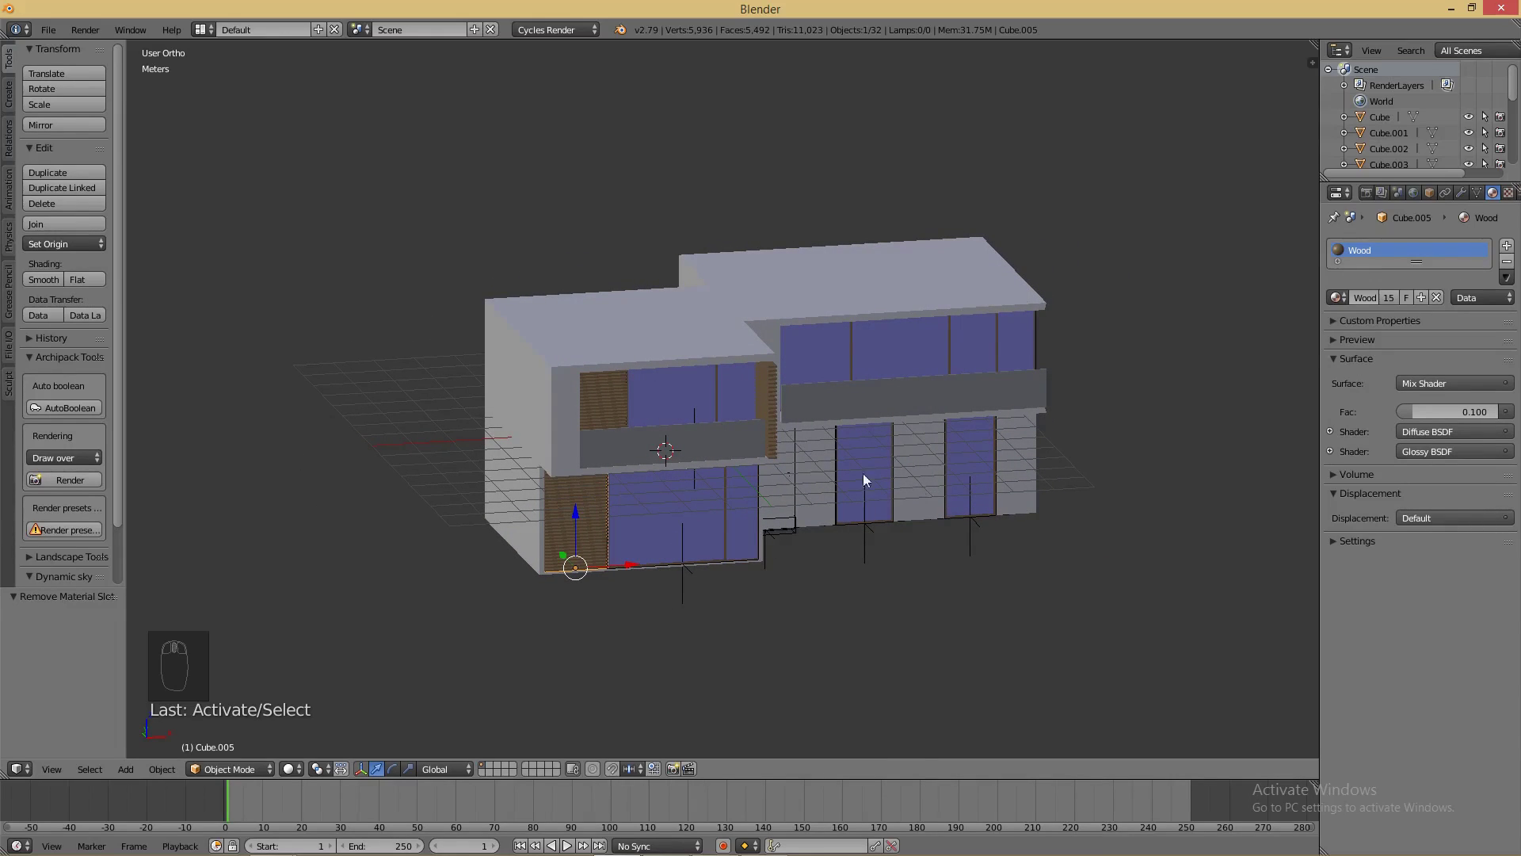
right_click(732, 441)
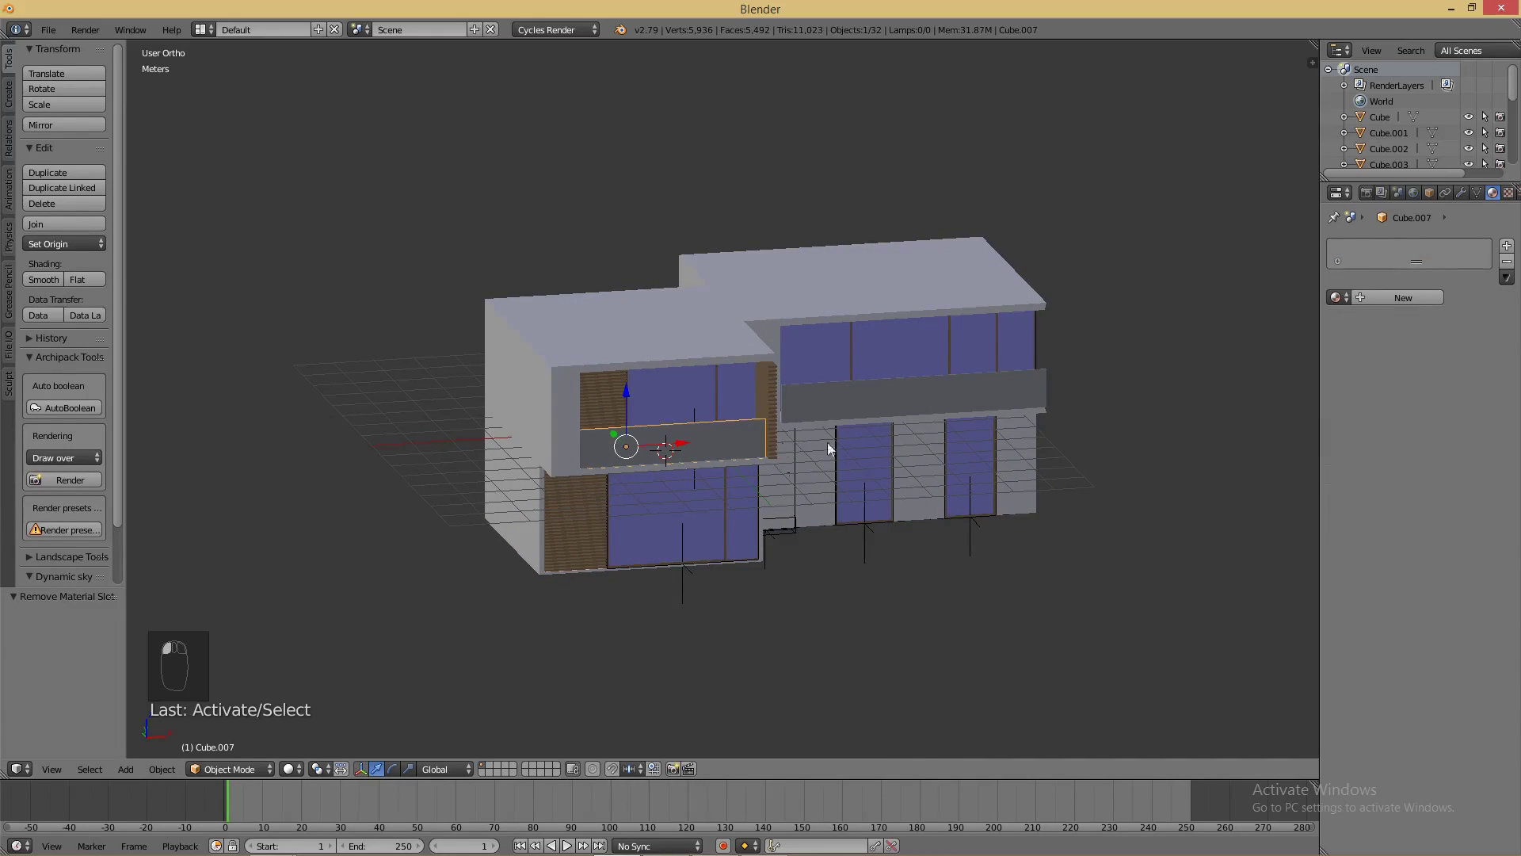
click(1337, 297)
click(1276, 366)
right_click(992, 396)
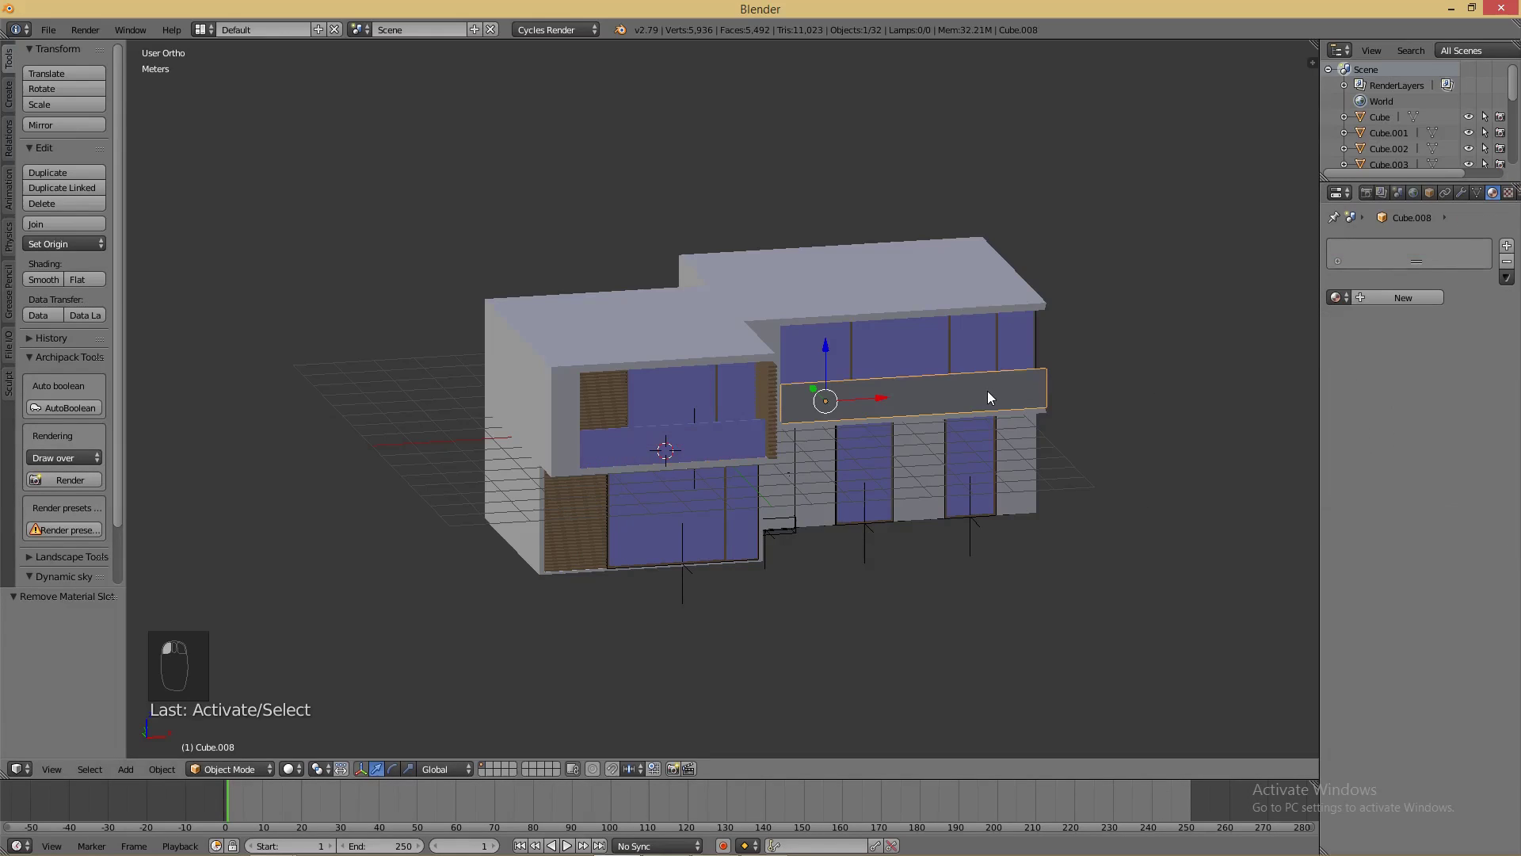
click(1337, 297)
click(1272, 352)
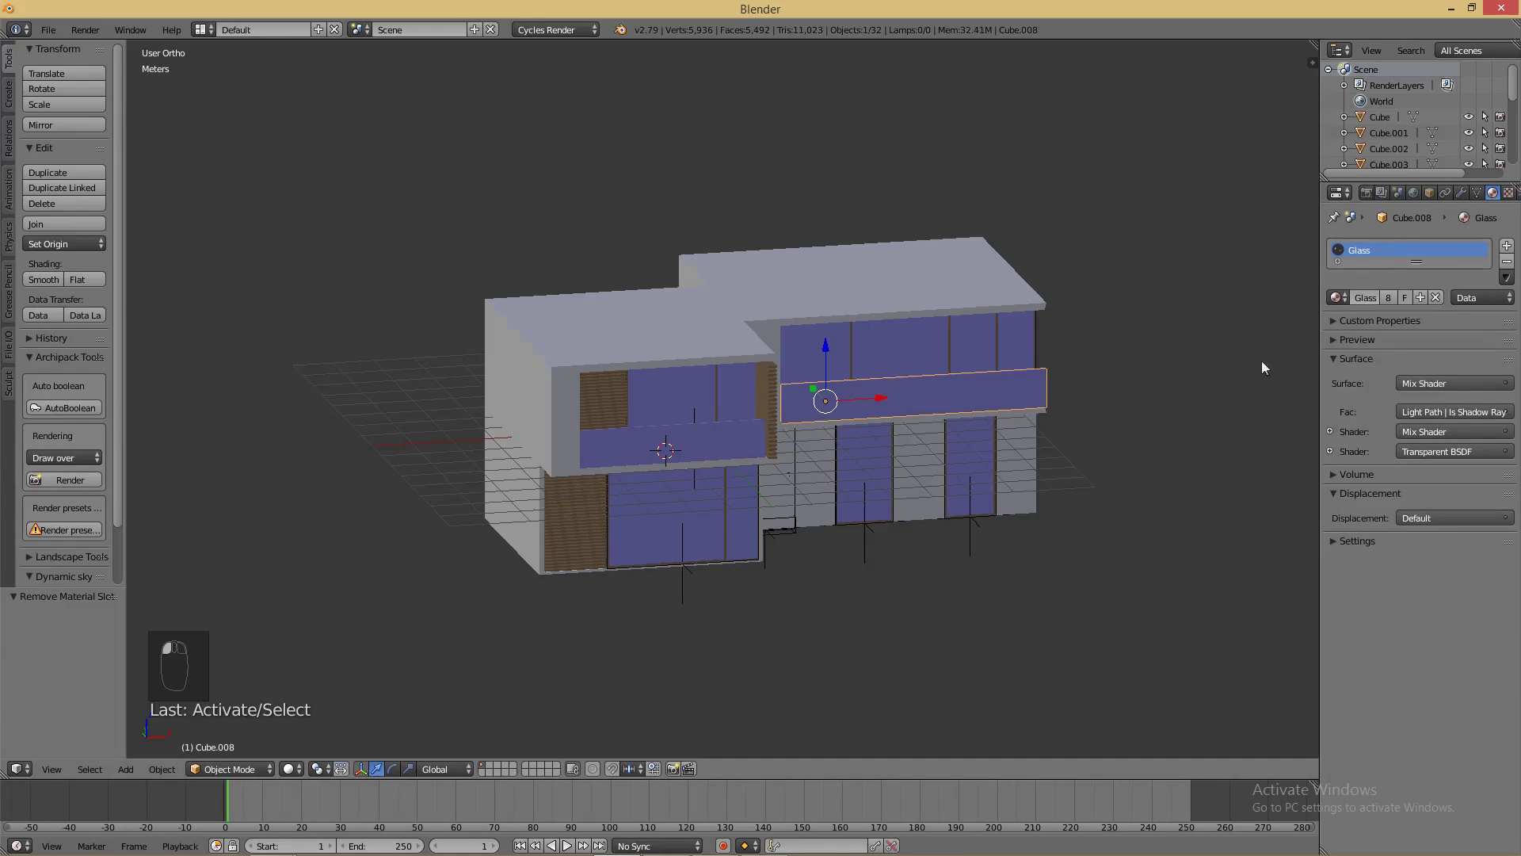
- Switch to the Compositing screen layout and bring the whole shader node tree of the Glass material into view
middle_drag(1130, 387, 355, 127)
click(206, 30)
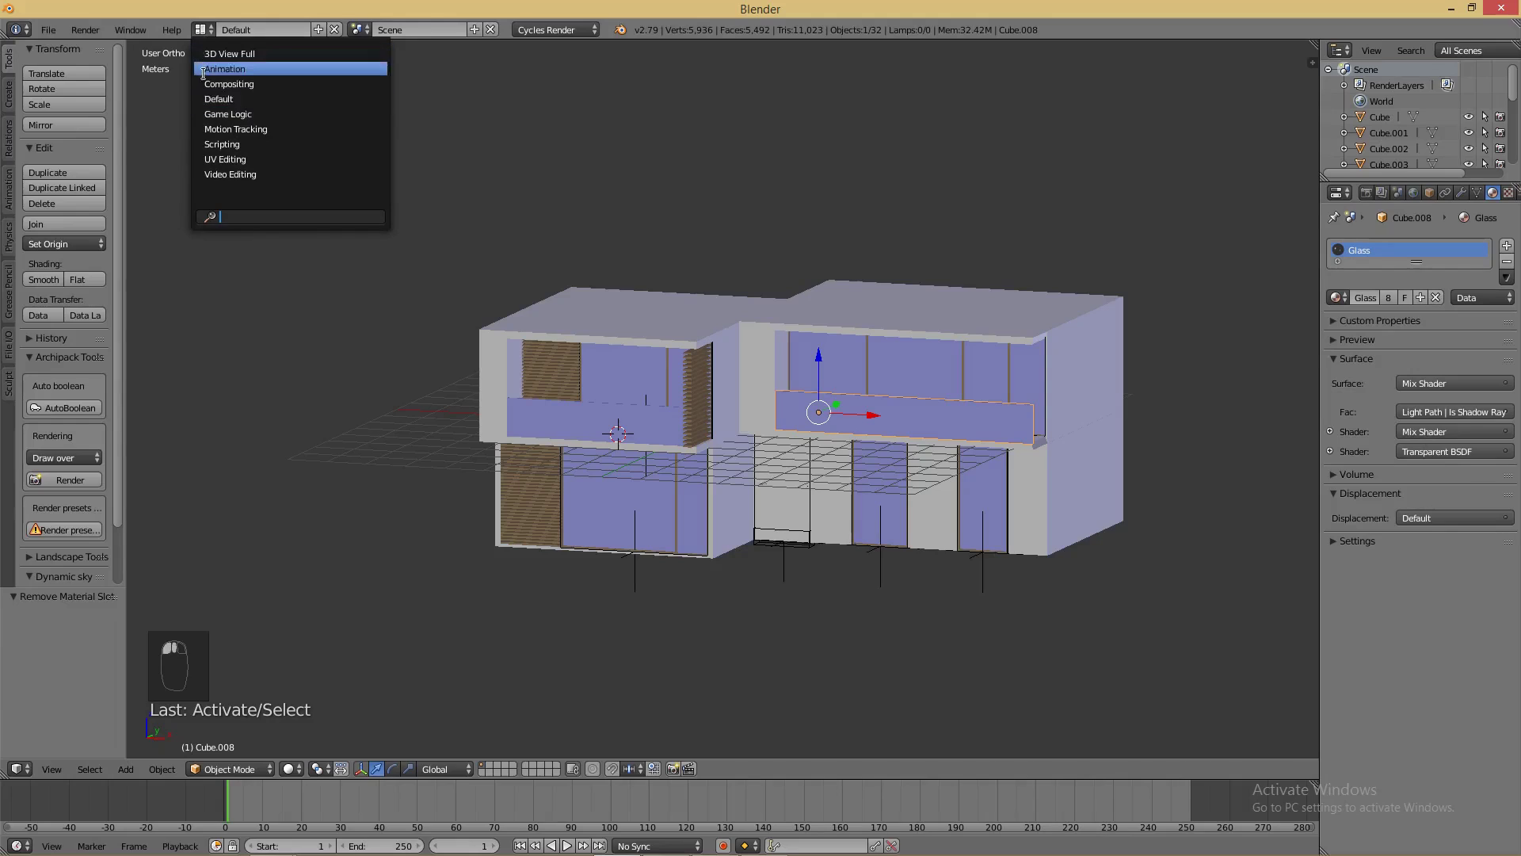
click(206, 87)
click(188, 510)
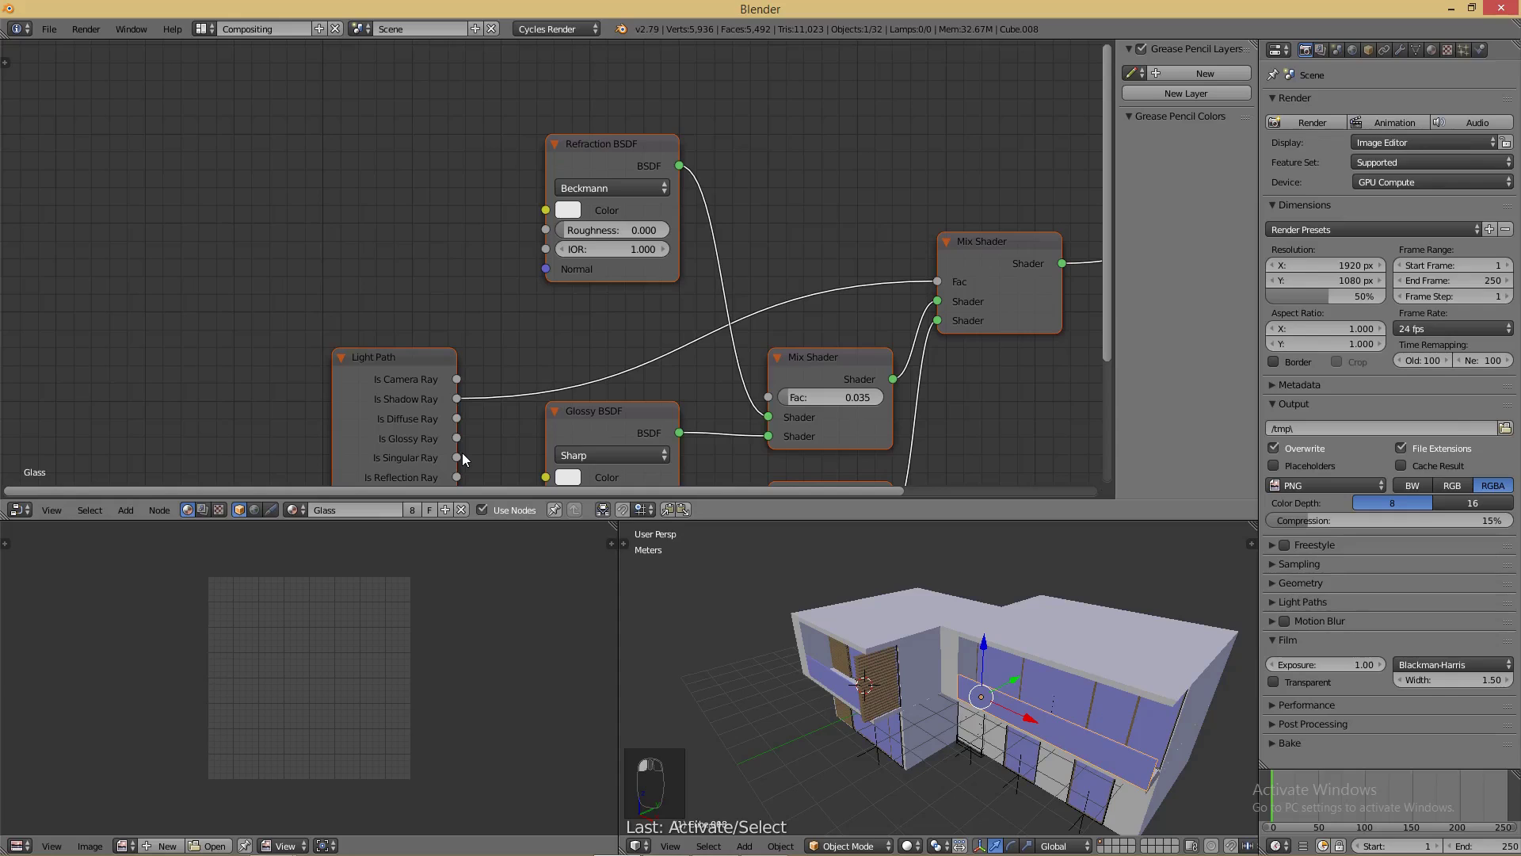
click(968, 258)
scroll(780, 236, down, 3)
middle_drag(777, 238, 673, 131)
scroll(695, 183, down, 1)
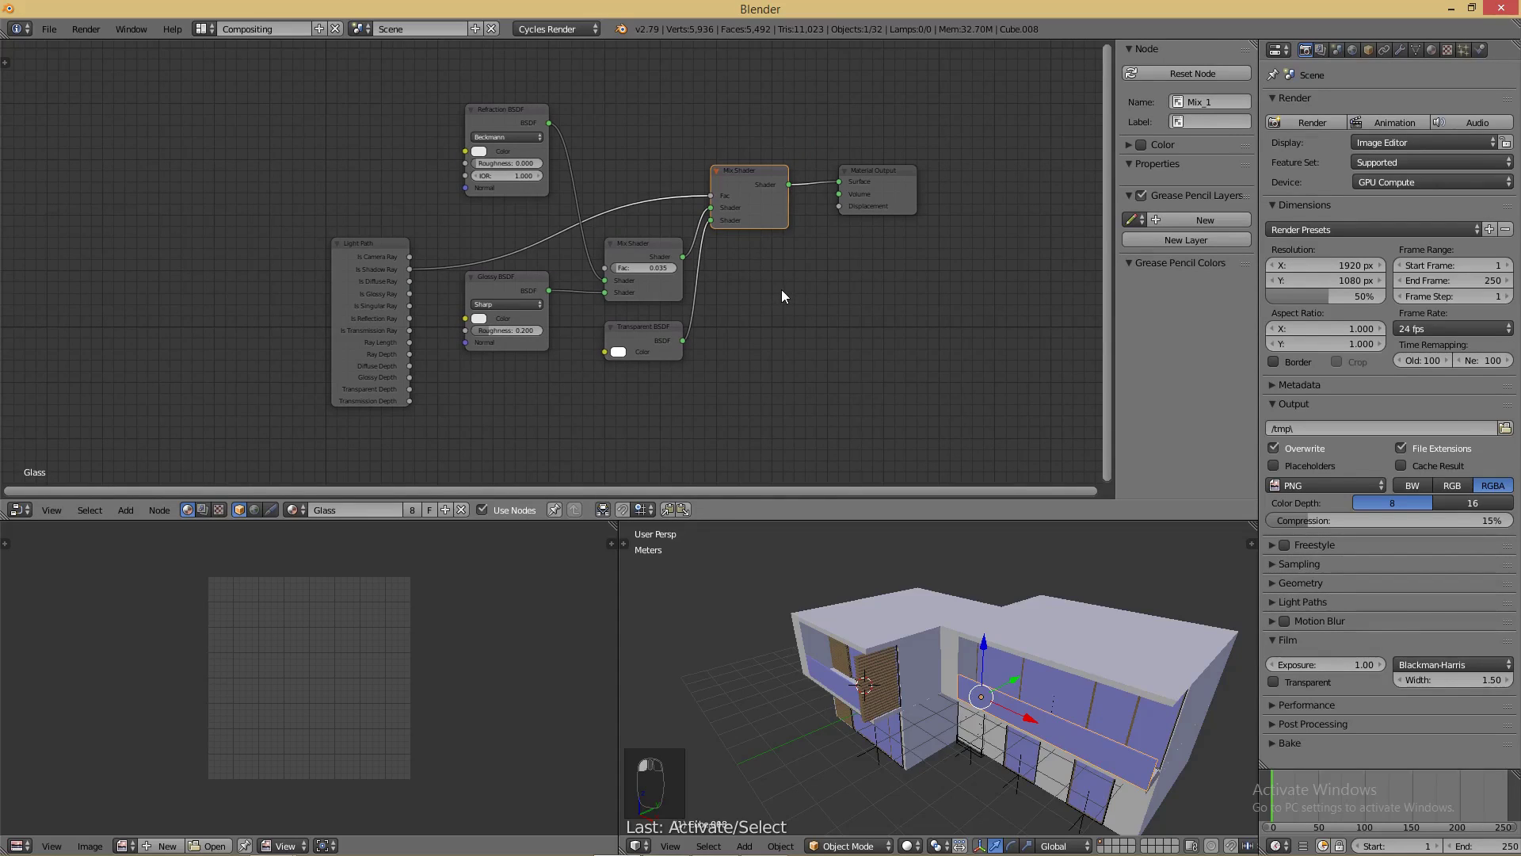
middle_drag(782, 288, 852, 300)
- Move the Light Path node clear of the shader nodes and place the Refraction BSDF node just above the Glossy BSDF
drag(470, 266, 228, 204)
drag(580, 121, 557, 236)
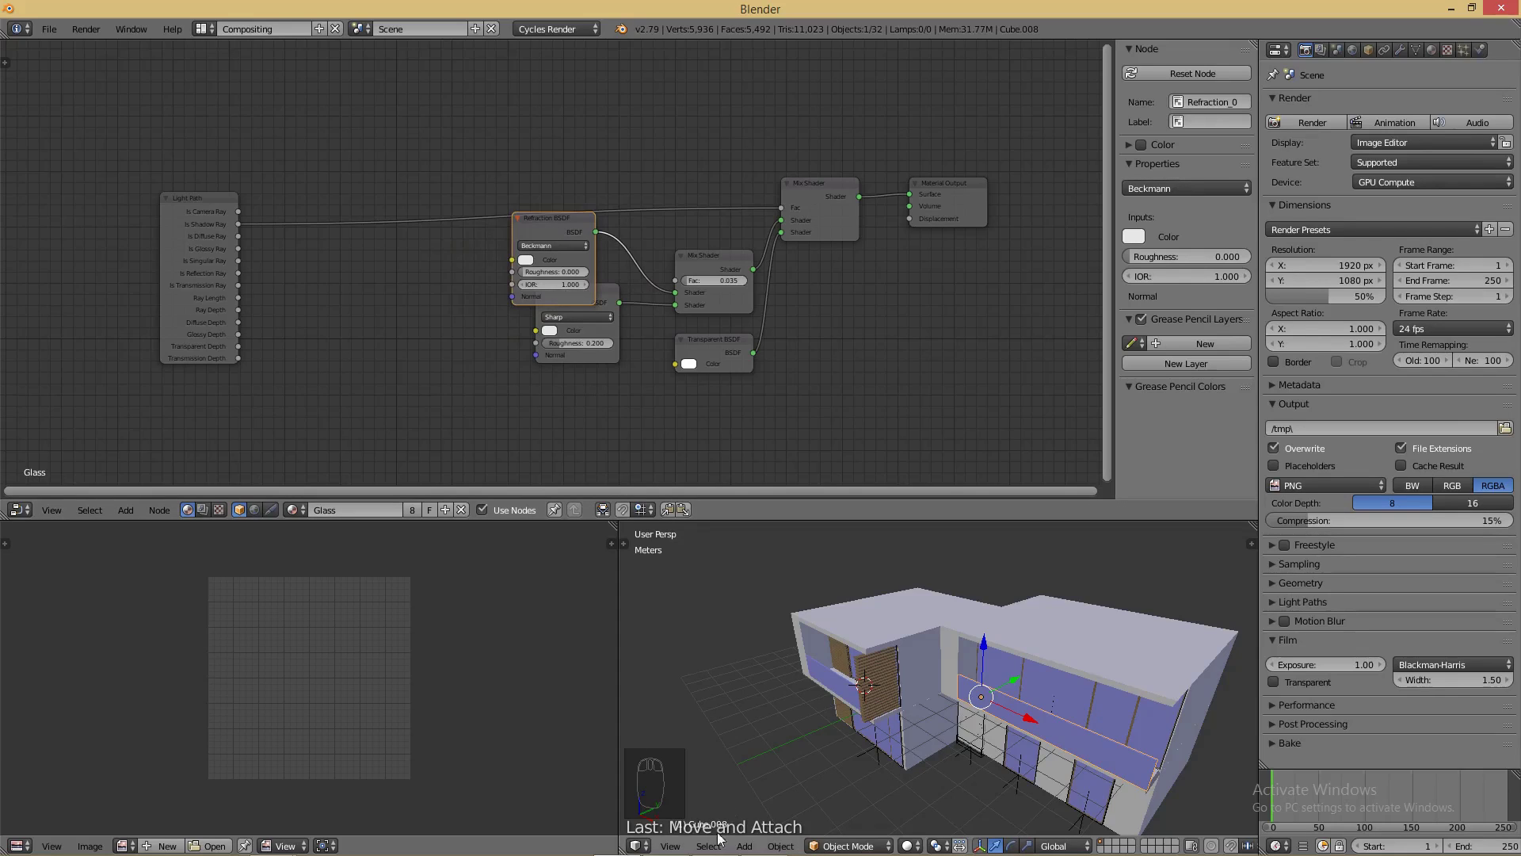
mouse_move(714, 841)
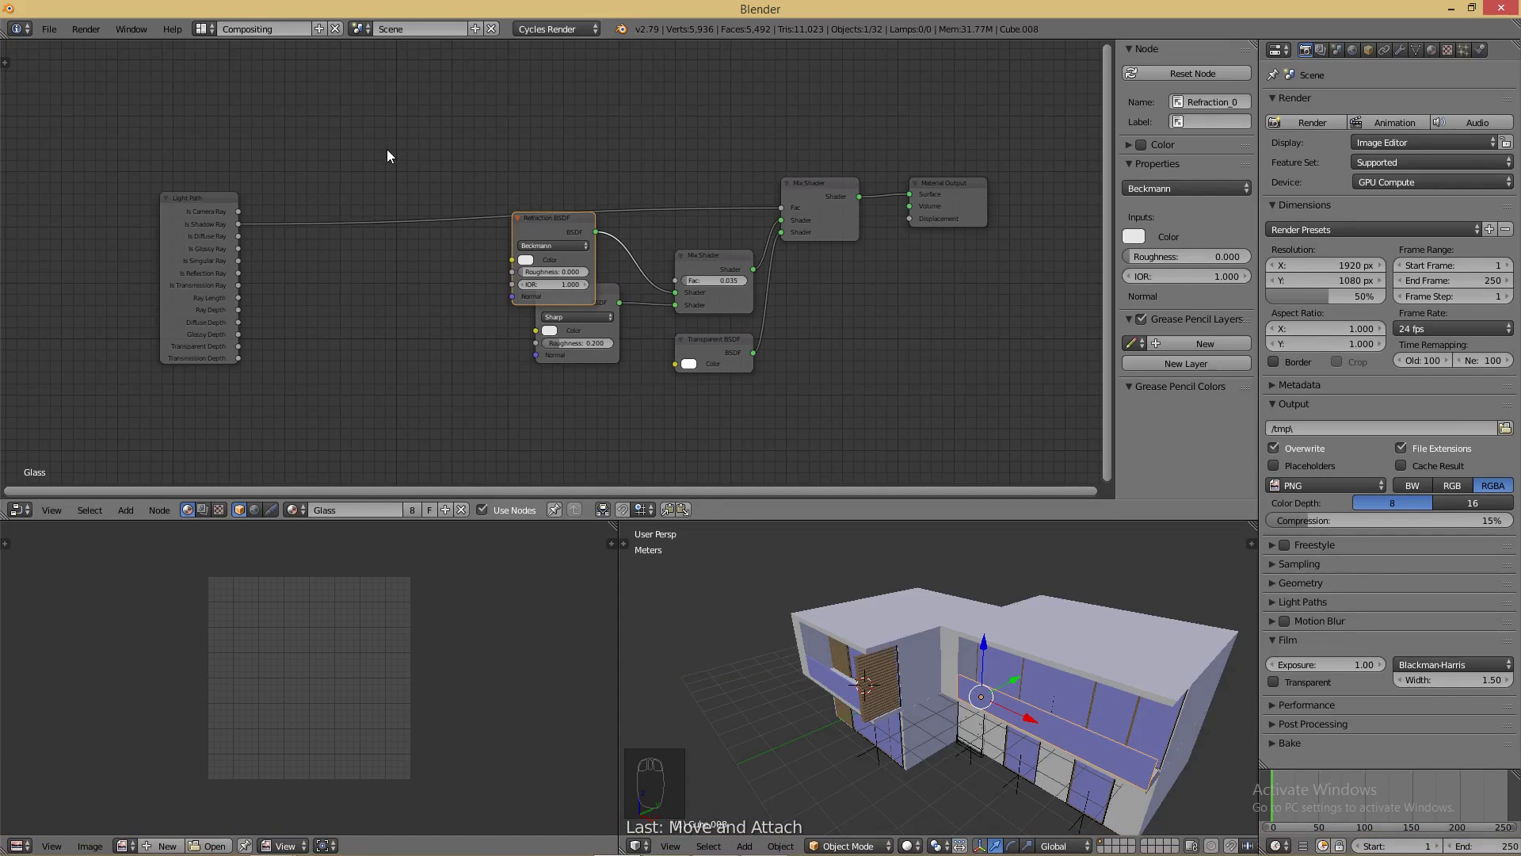
click(205, 30)
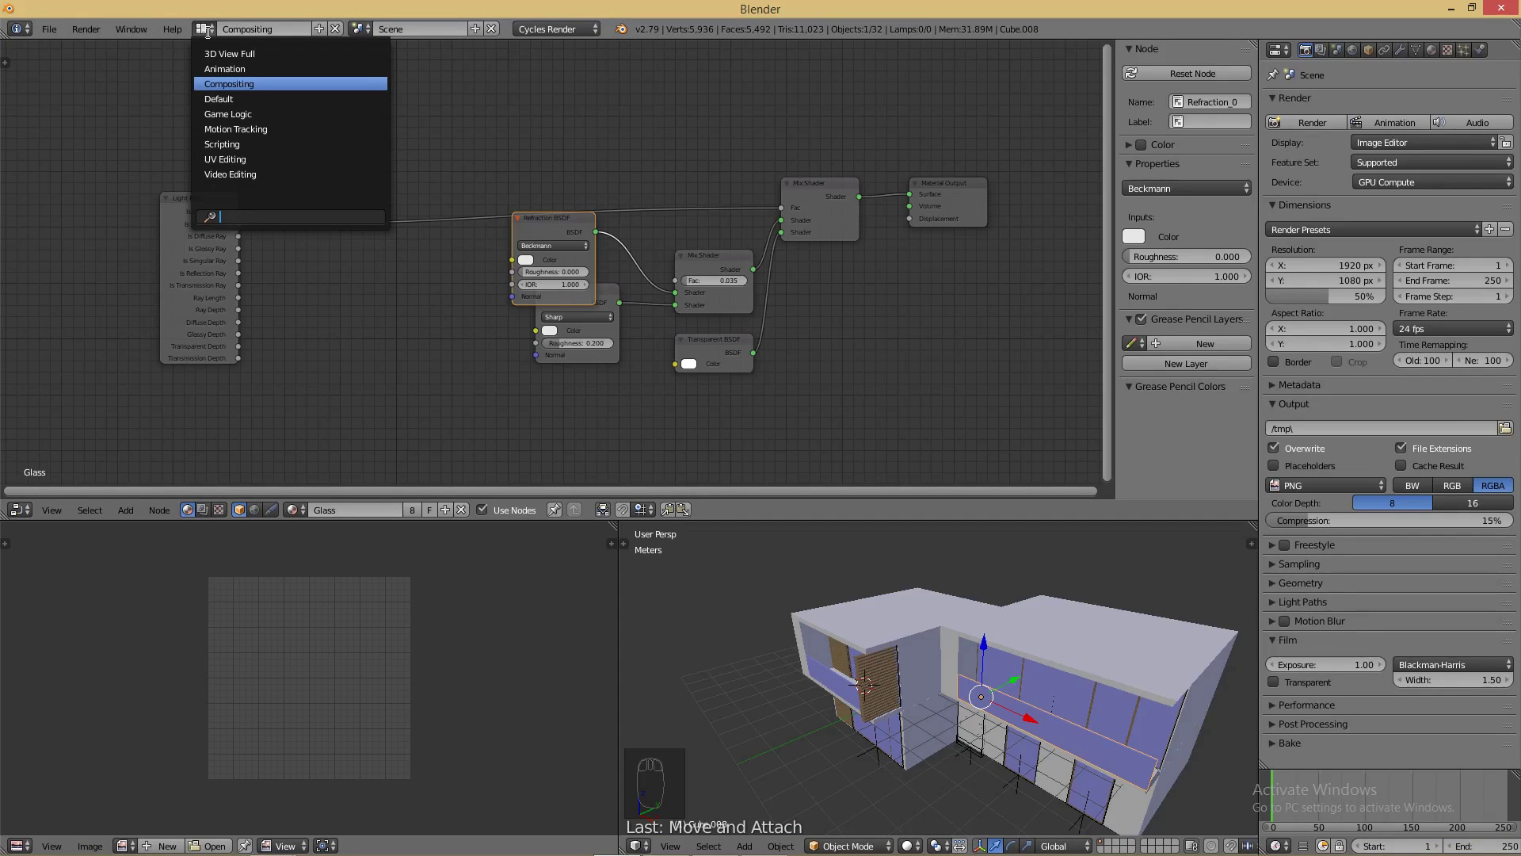
click(222, 82)
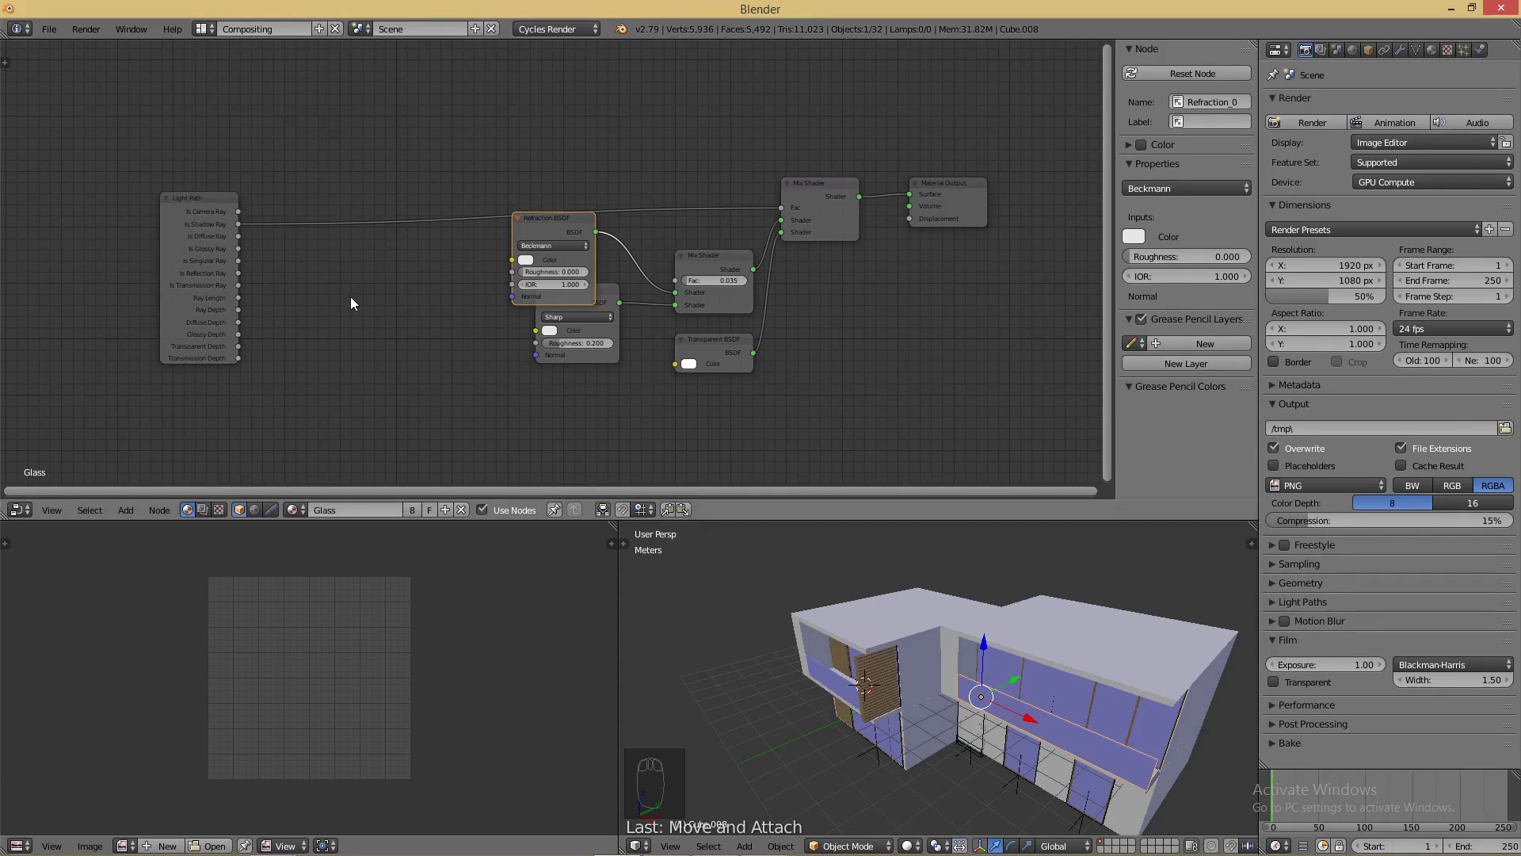
scroll(345, 260, up, 2)
drag(85, 185, 255, 164)
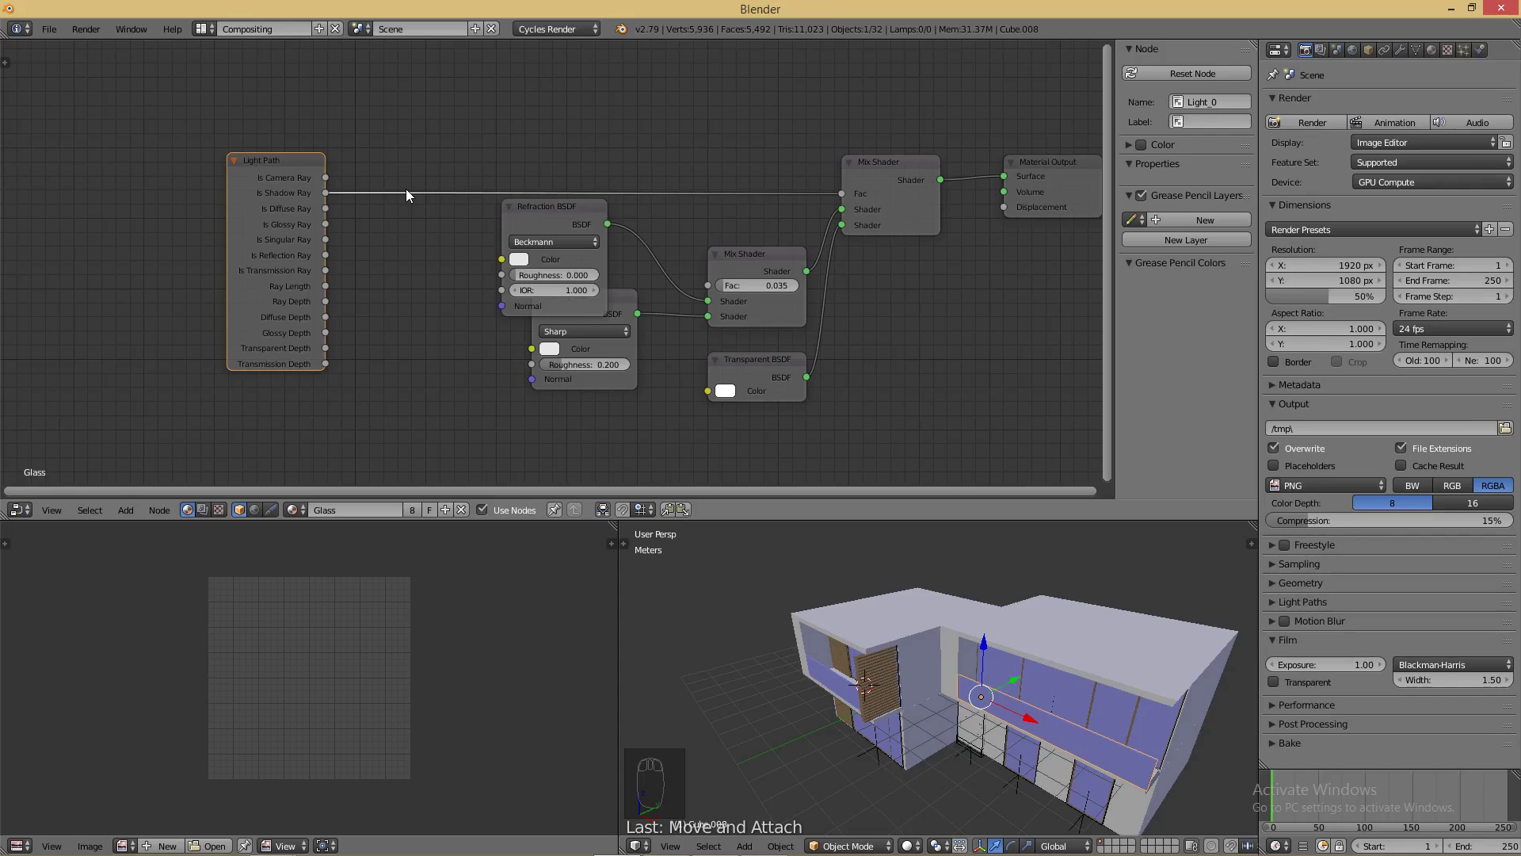
- Delete the Refraction and Glossy BSDF nodes, and move the first Mix Shader and the Transparent BSDF away from the final Mix Shader
click(571, 221)
key(x)
click(580, 296)
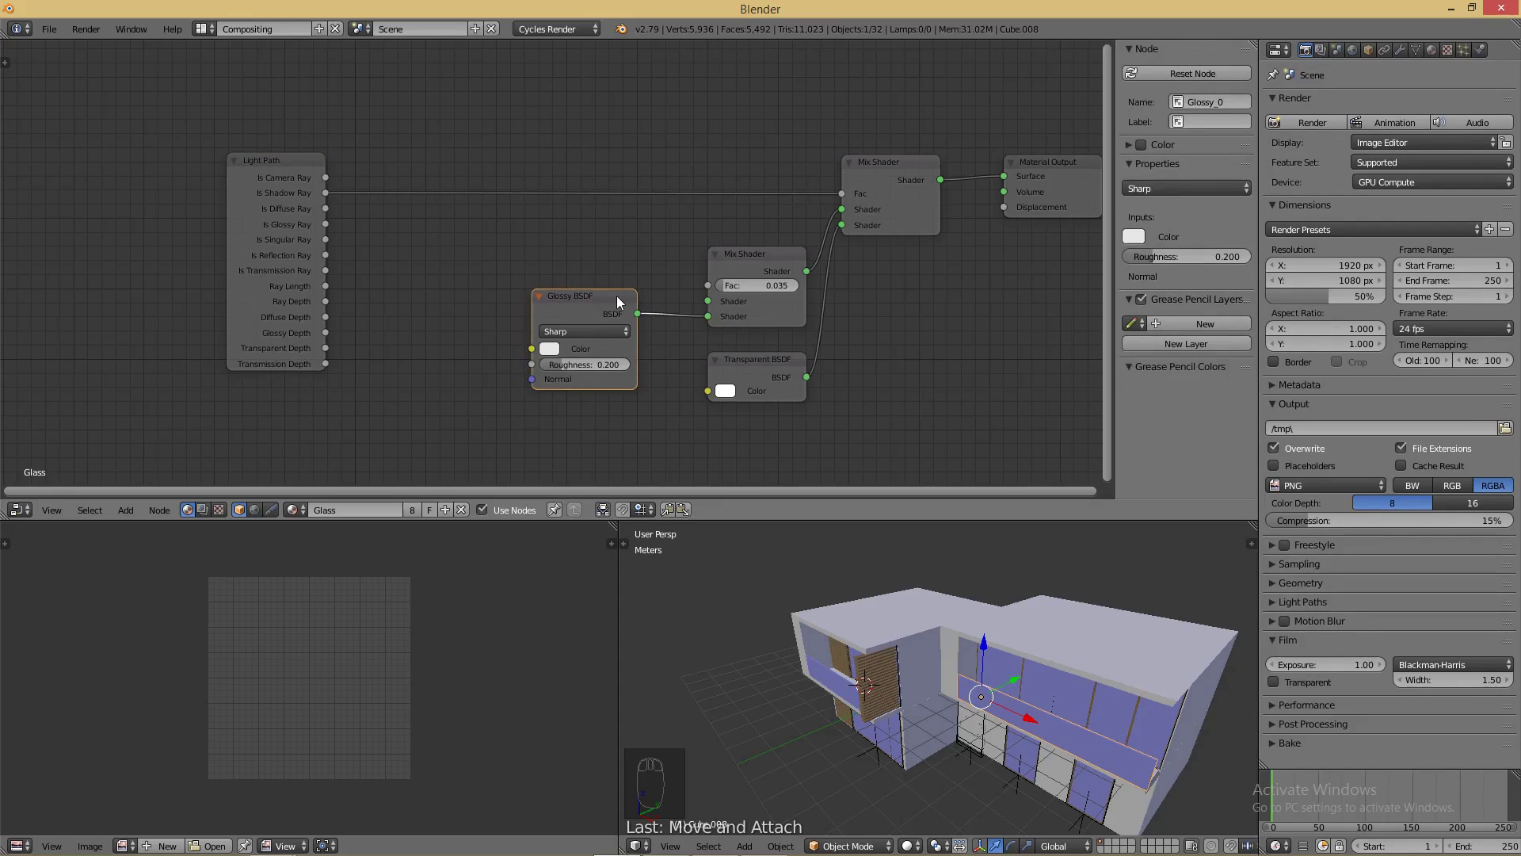
key(x)
drag(765, 266, 653, 263)
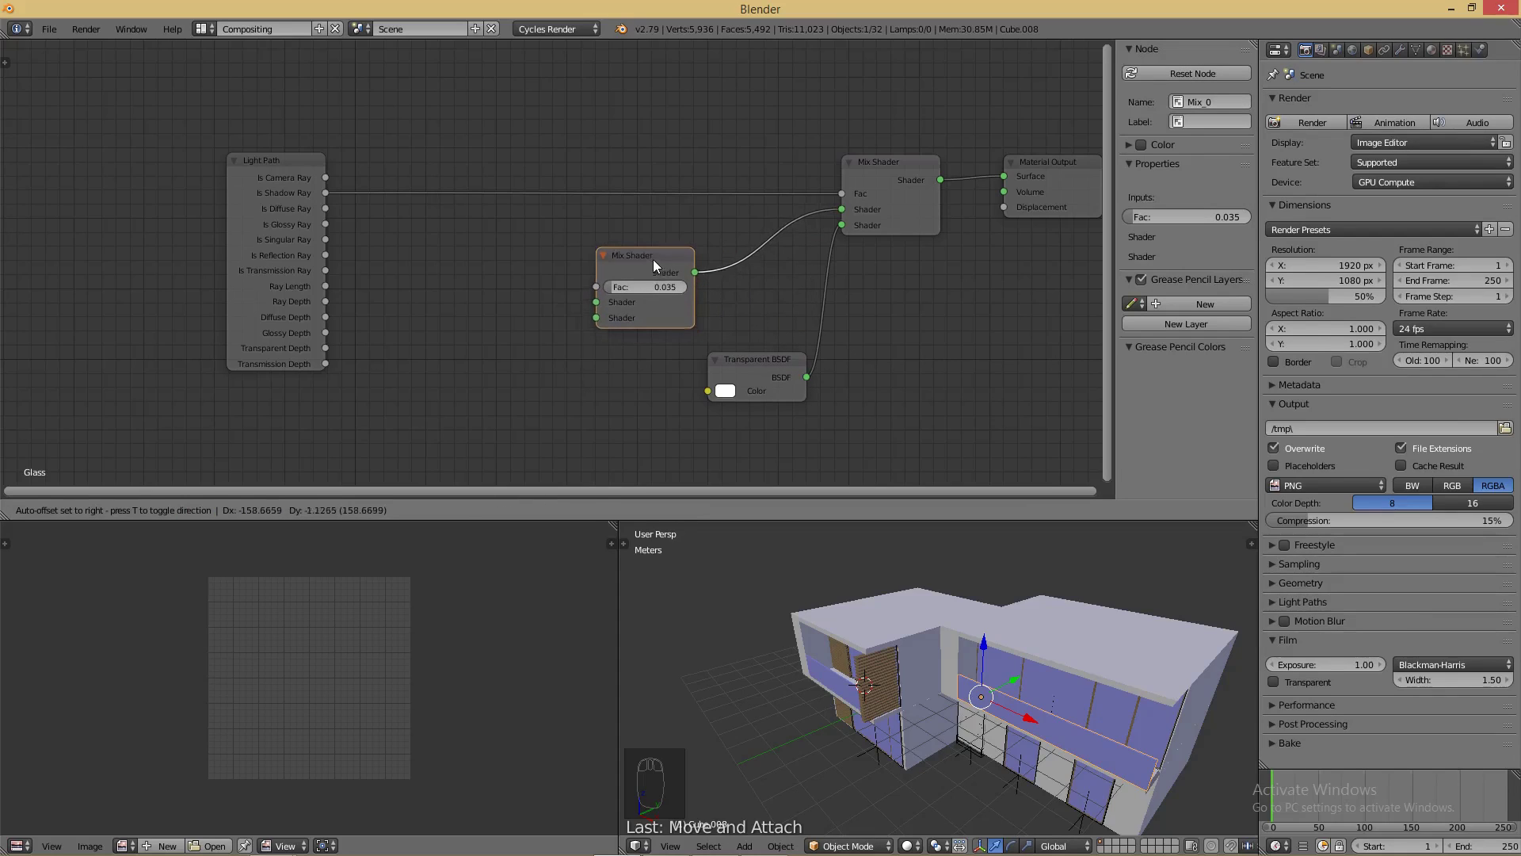
drag(750, 366, 626, 373)
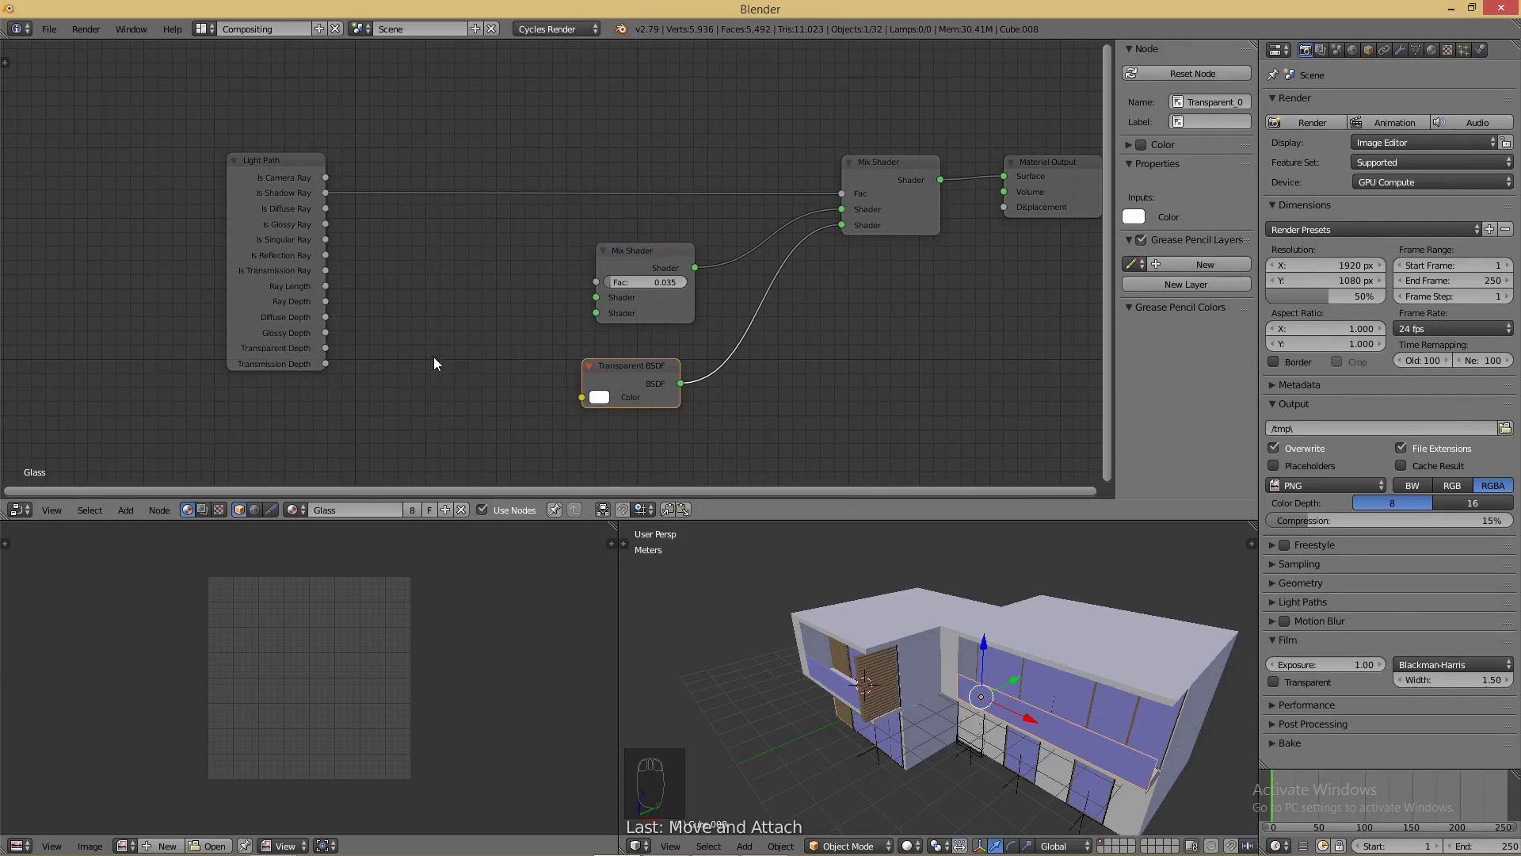
- Add a Glass BSDF node and connect it to the first shader input of the first Mix Shader
key(shift+a)
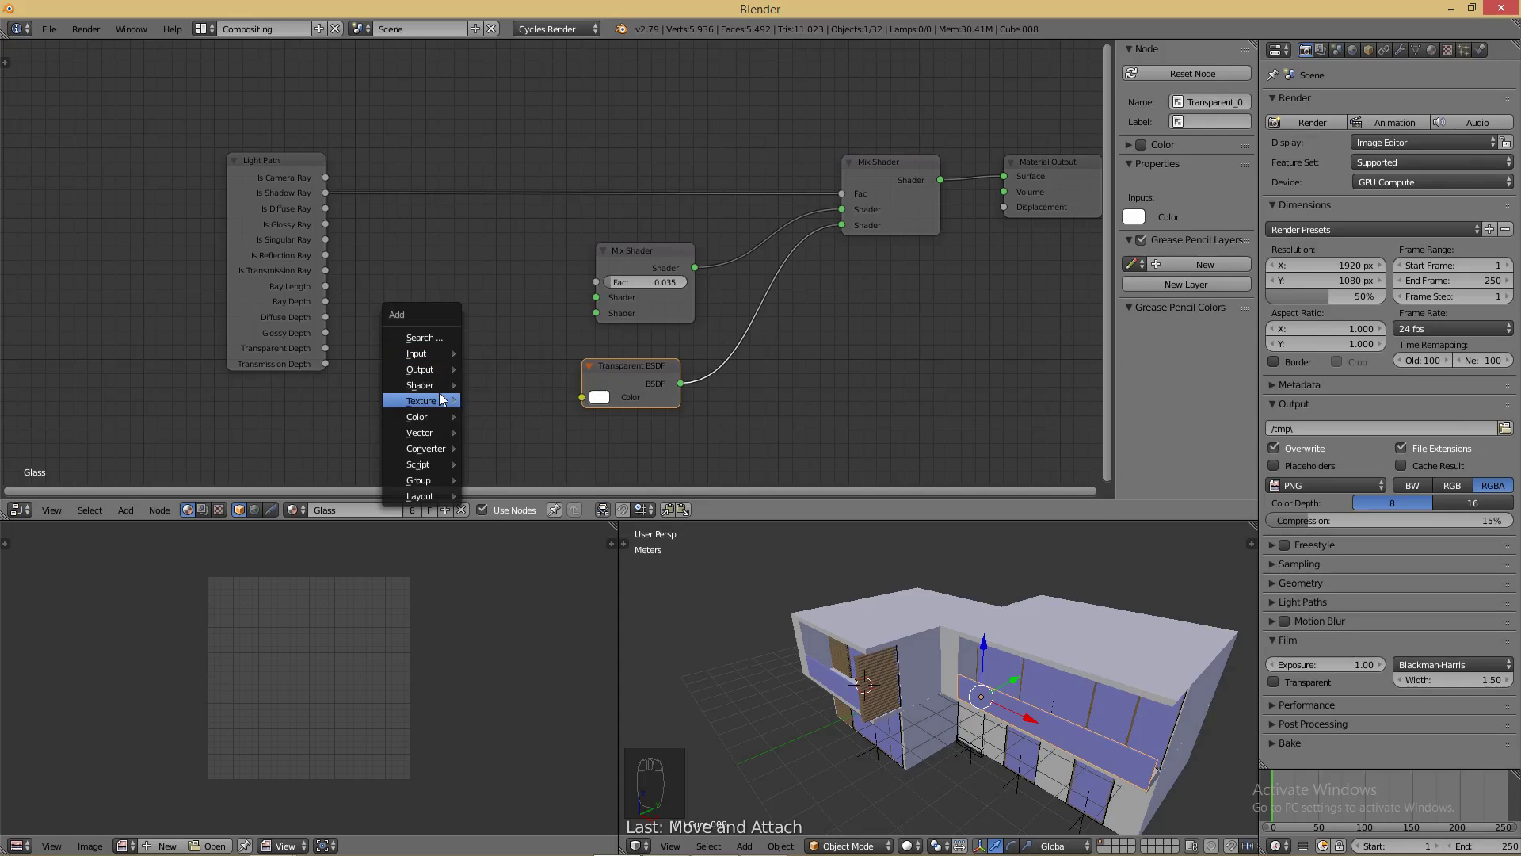
mouse_move(442, 400)
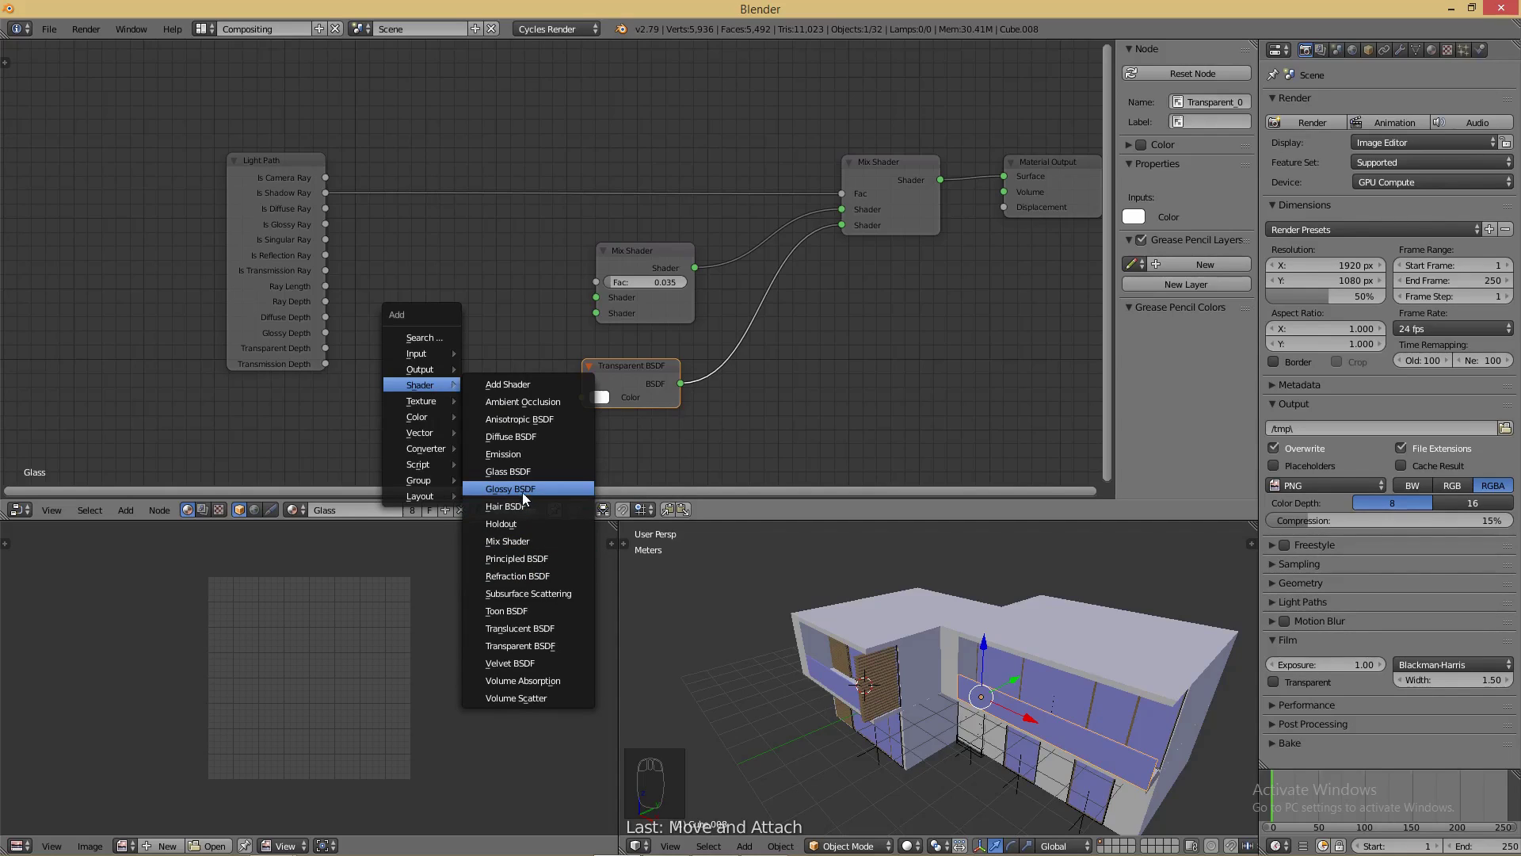
click(526, 471)
click(406, 252)
drag(512, 273, 596, 297)
- Connect the Transparent BSDF to the first Mix Shader's second shader input and space out the surrounding nodes
drag(630, 370, 597, 313)
drag(446, 269, 473, 255)
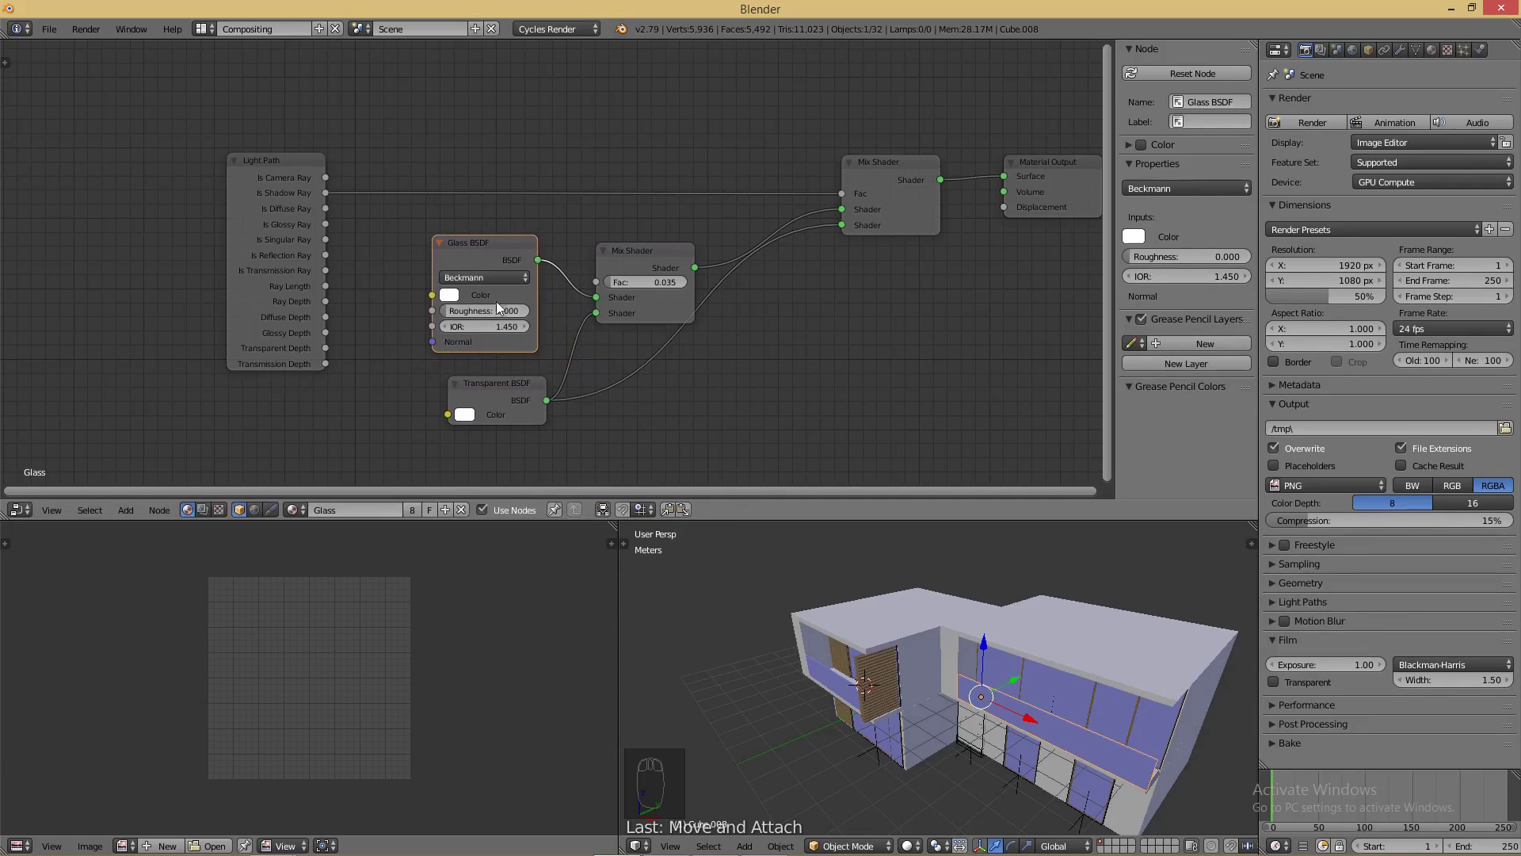
drag(640, 259, 710, 240)
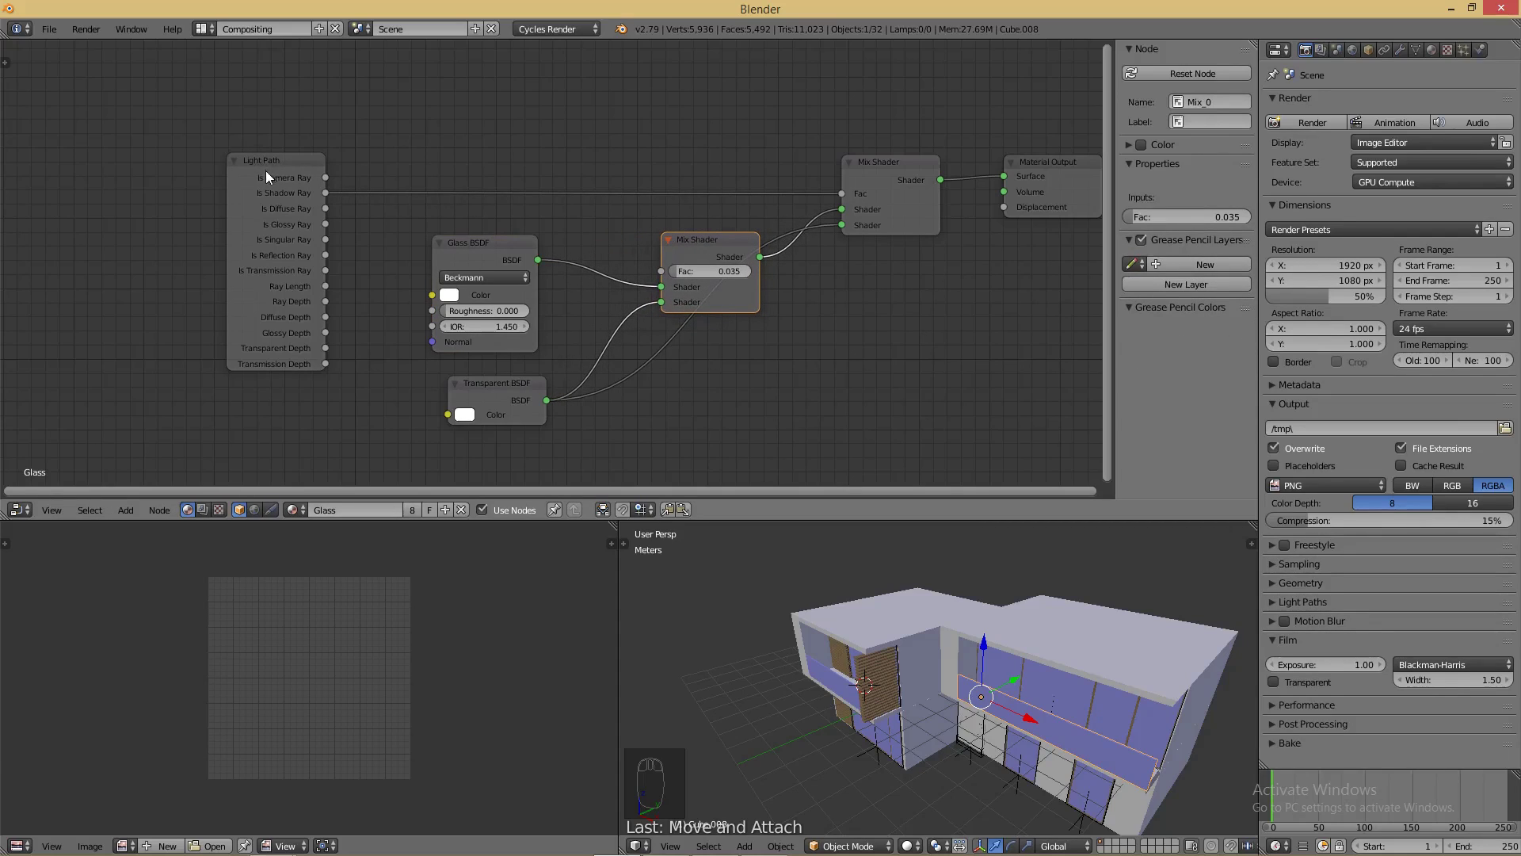
drag(264, 170, 215, 150)
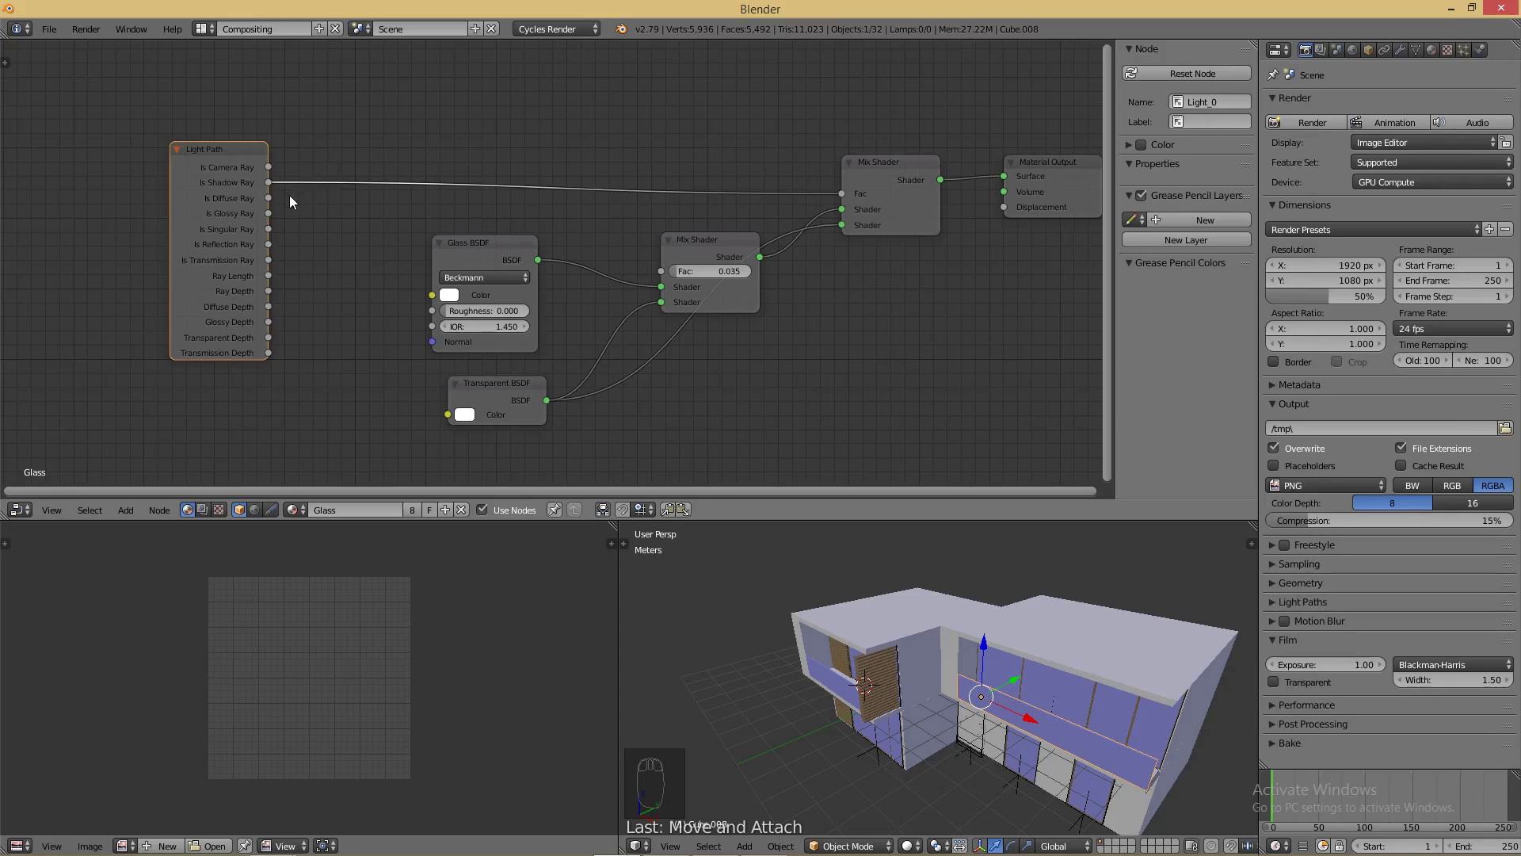
- Insert two Math nodes set to Add, one after the other, on the link from Is Shadow Ray to the final Mix Shader
key(shift+a)
mouse_move(305, 194)
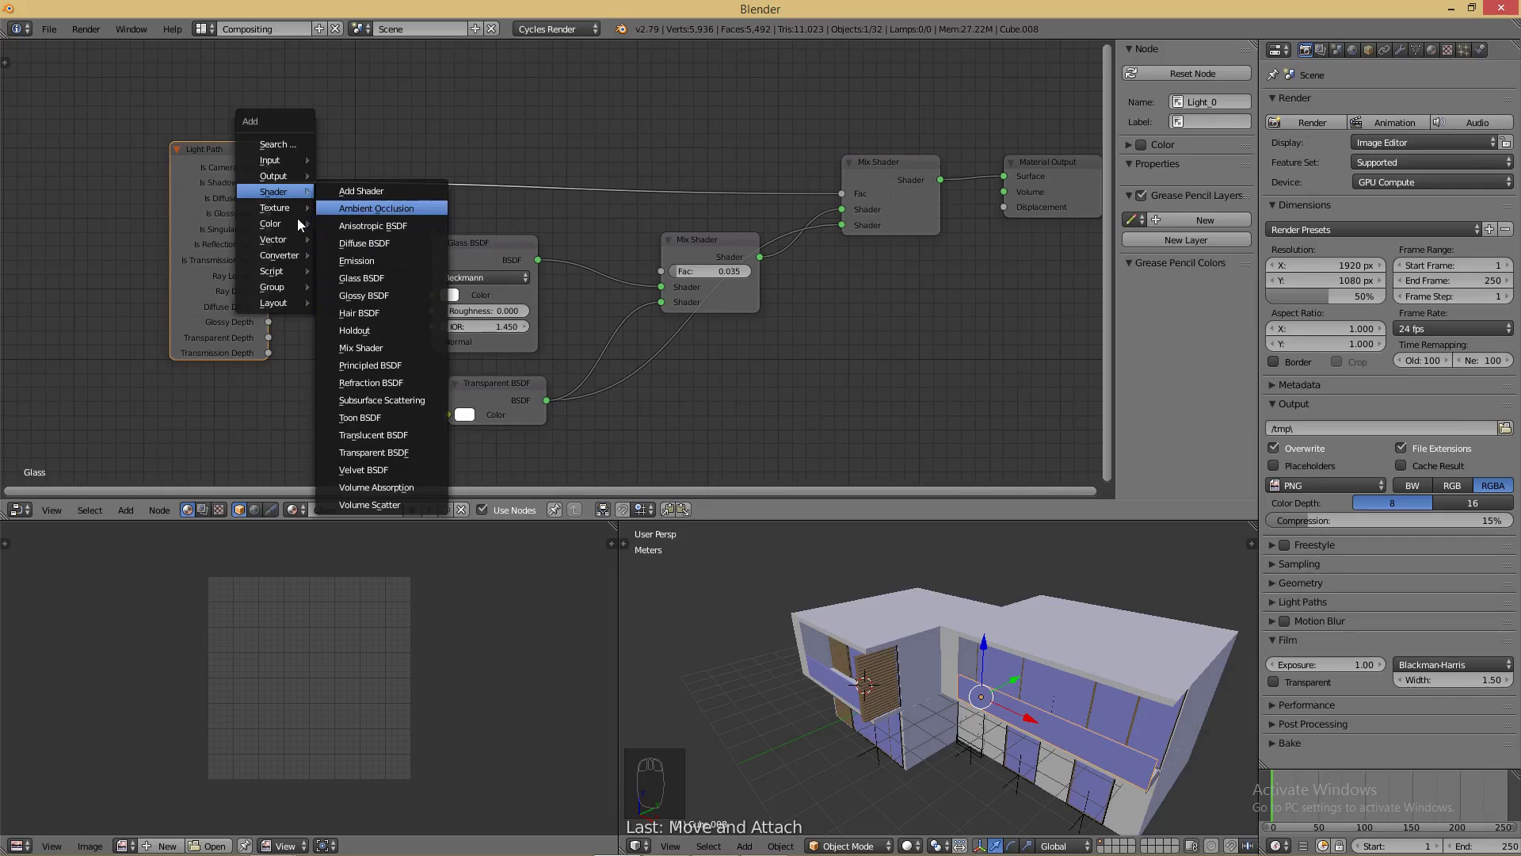
mouse_move(282, 252)
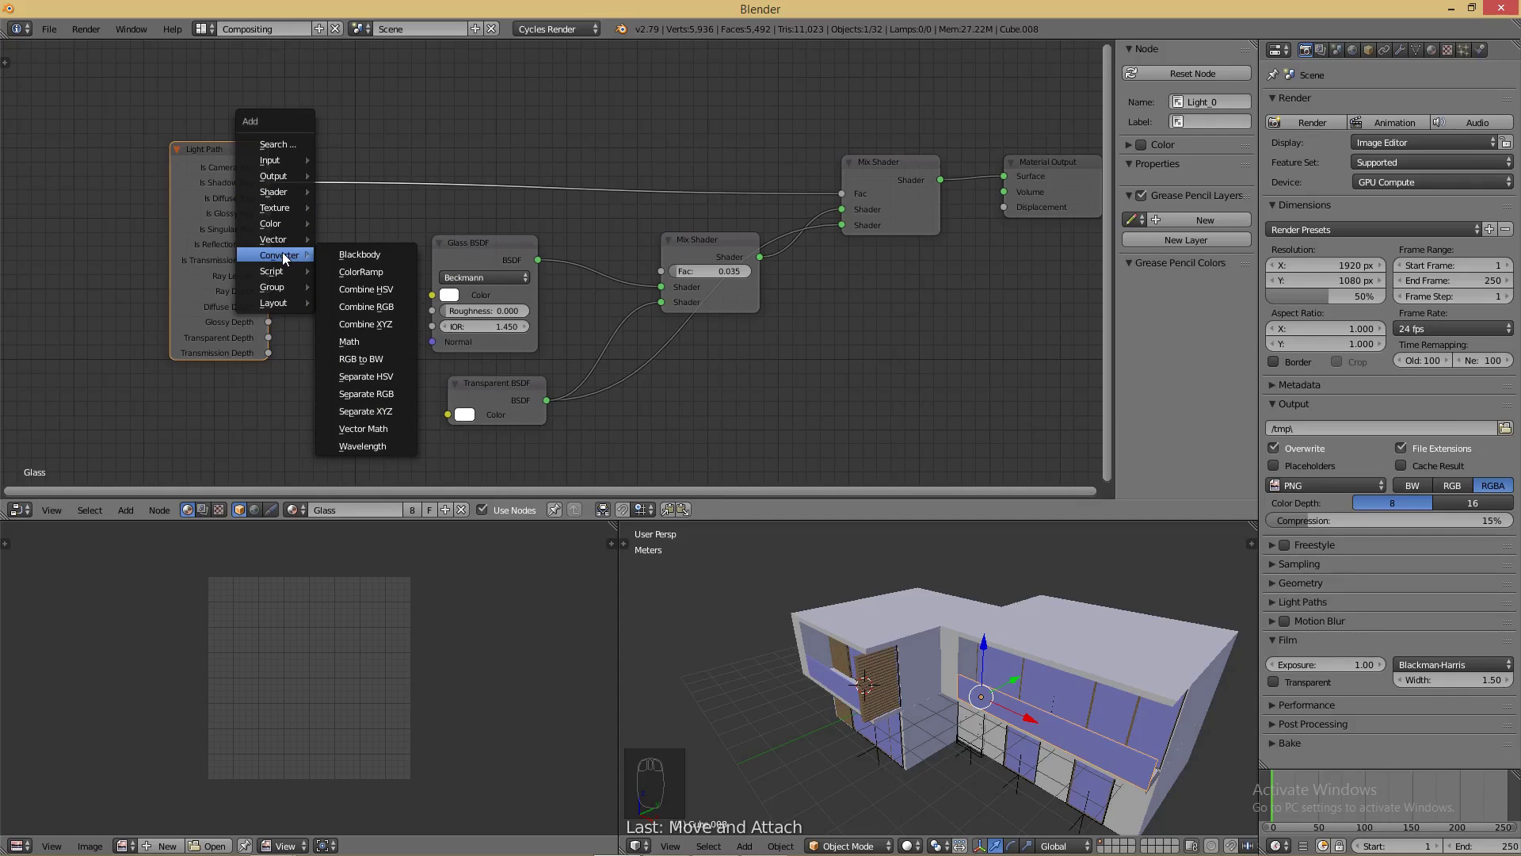
click(349, 341)
click(325, 141)
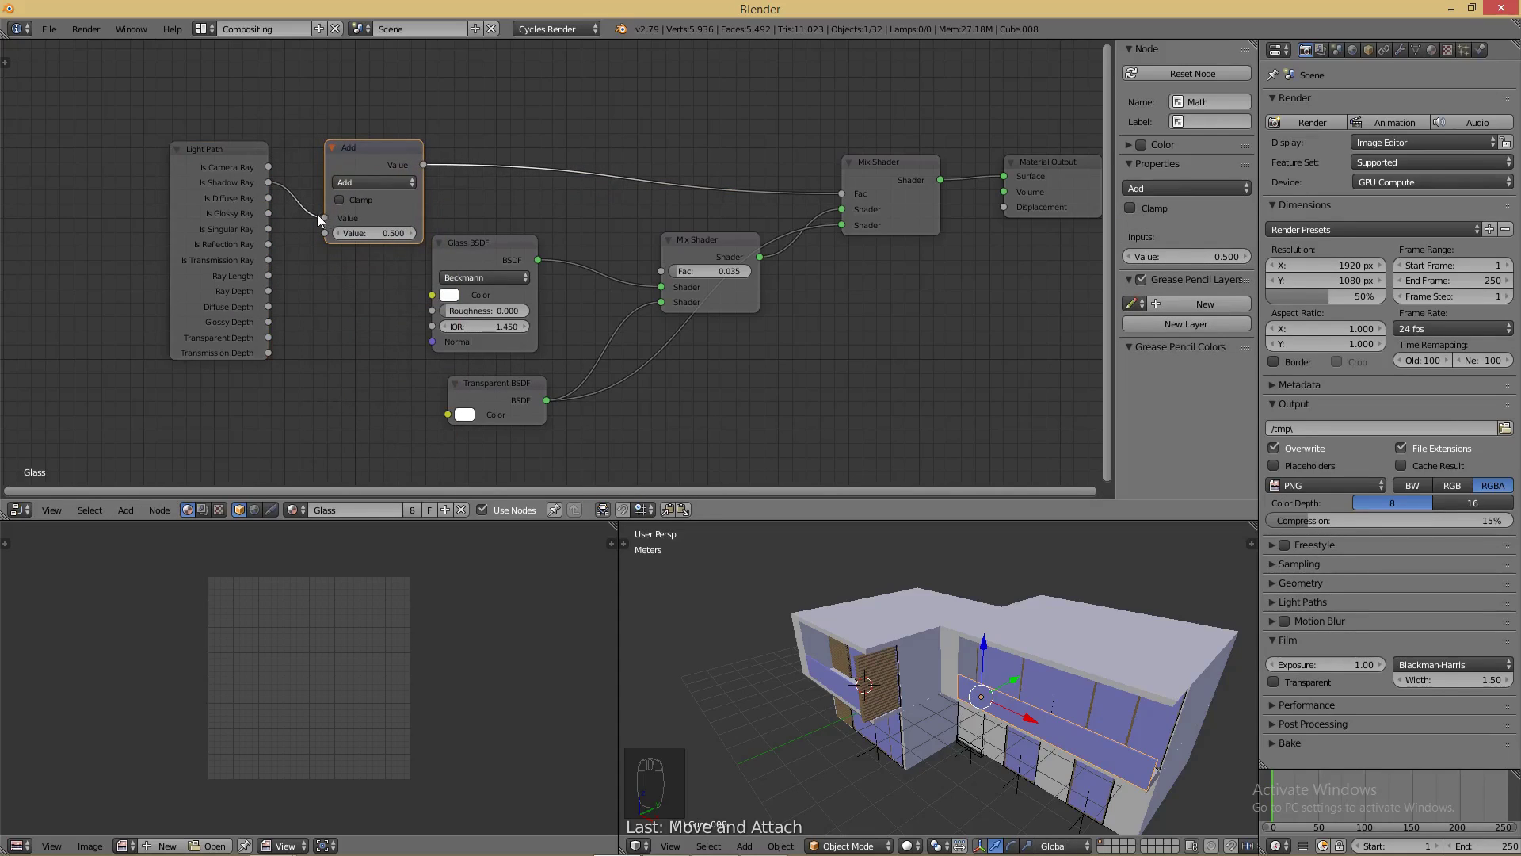
key(shift+d)
click(501, 141)
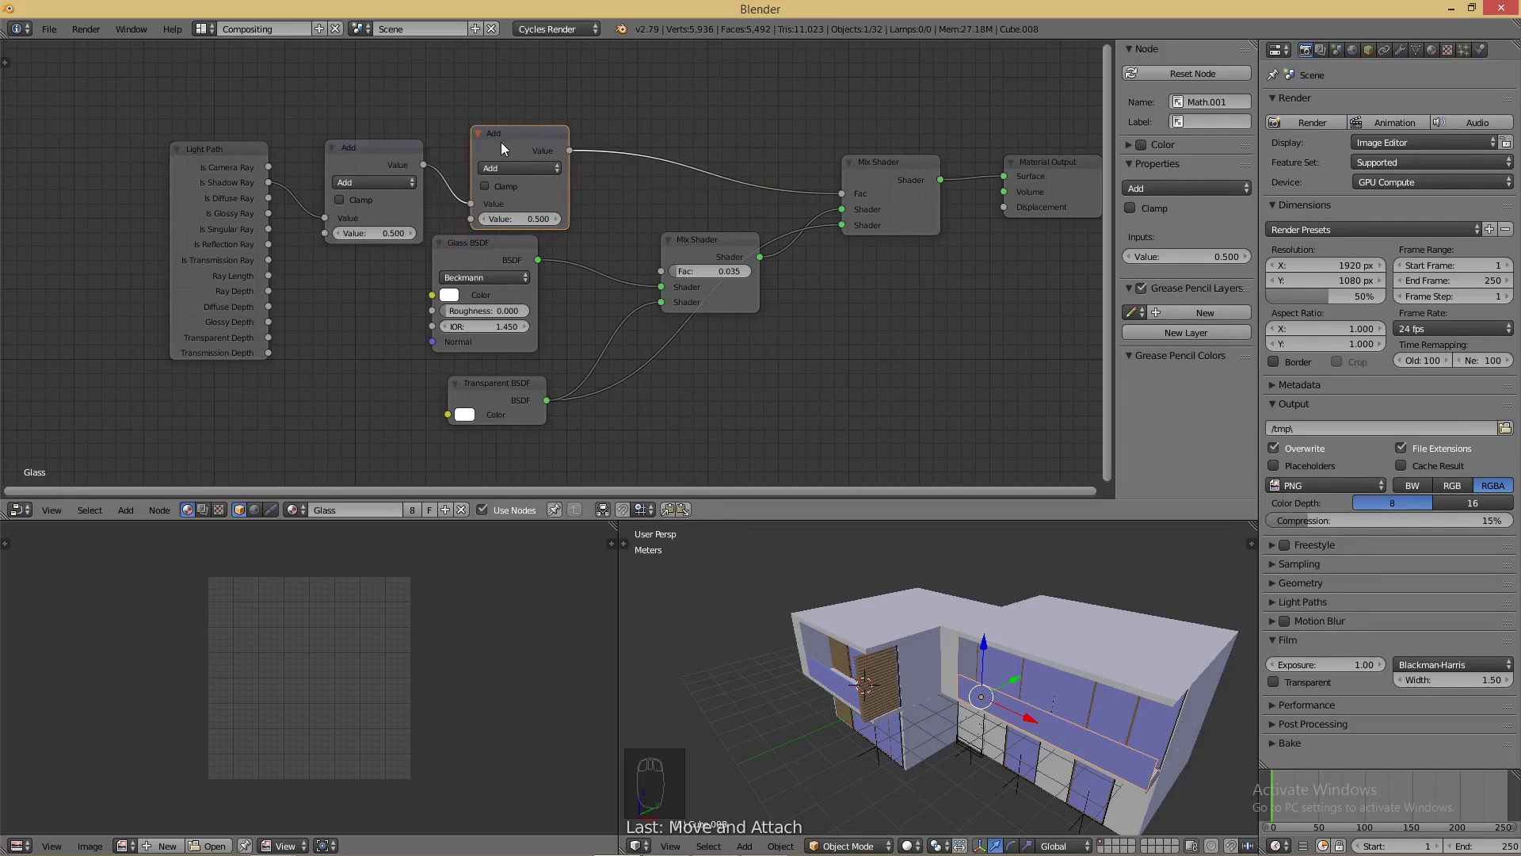
drag(366, 167, 368, 89)
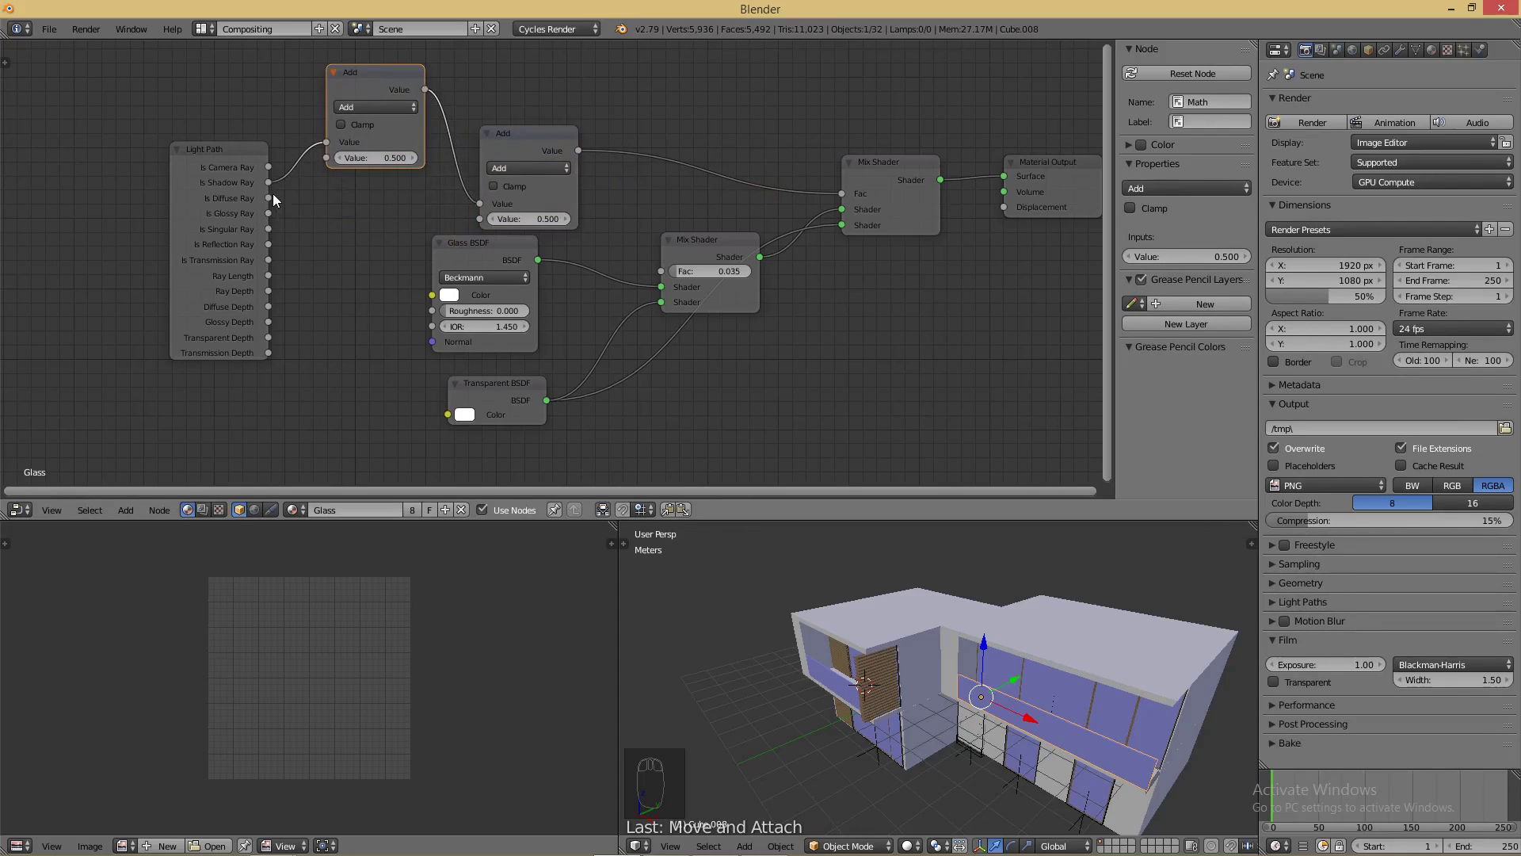
- Connect Is Diffuse Ray to the first Add node and Is Glossy Ray to the second, whose output drives the first Mix Shader's Fac
drag(269, 198, 329, 160)
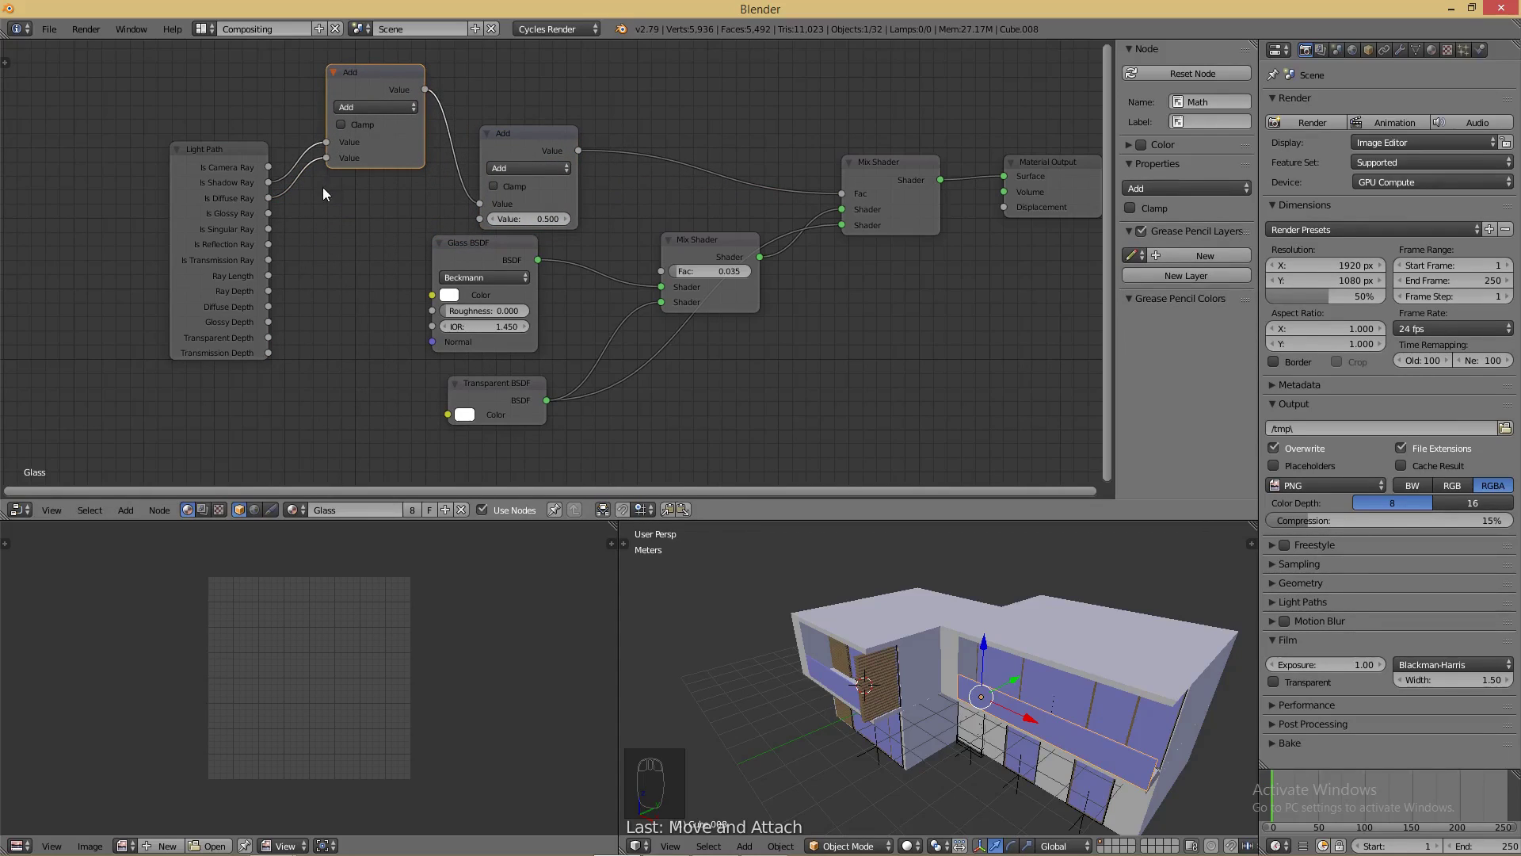
drag(269, 212, 488, 221)
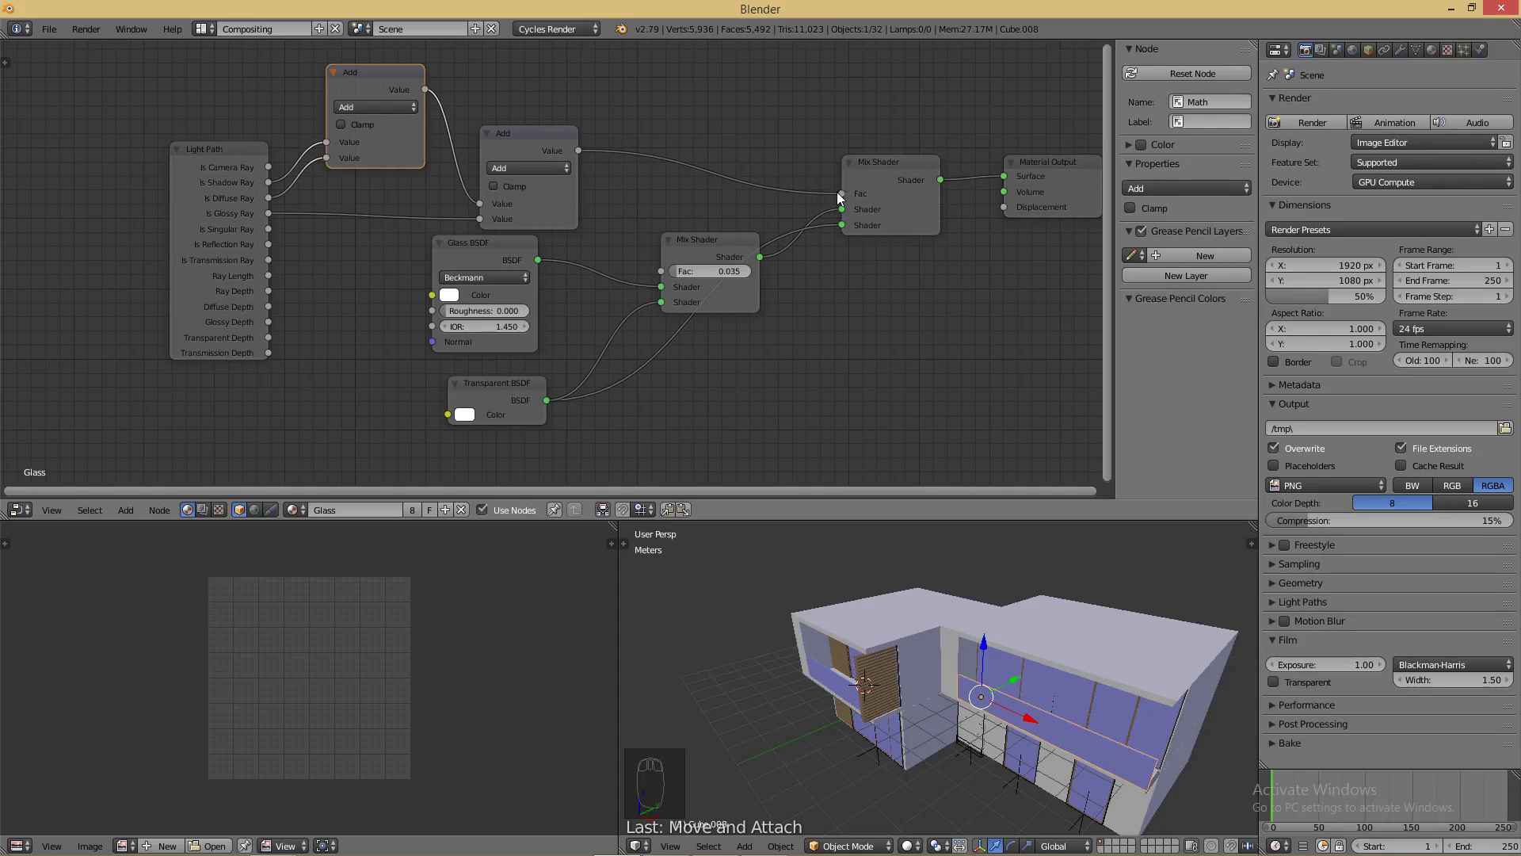
drag(843, 193, 663, 271)
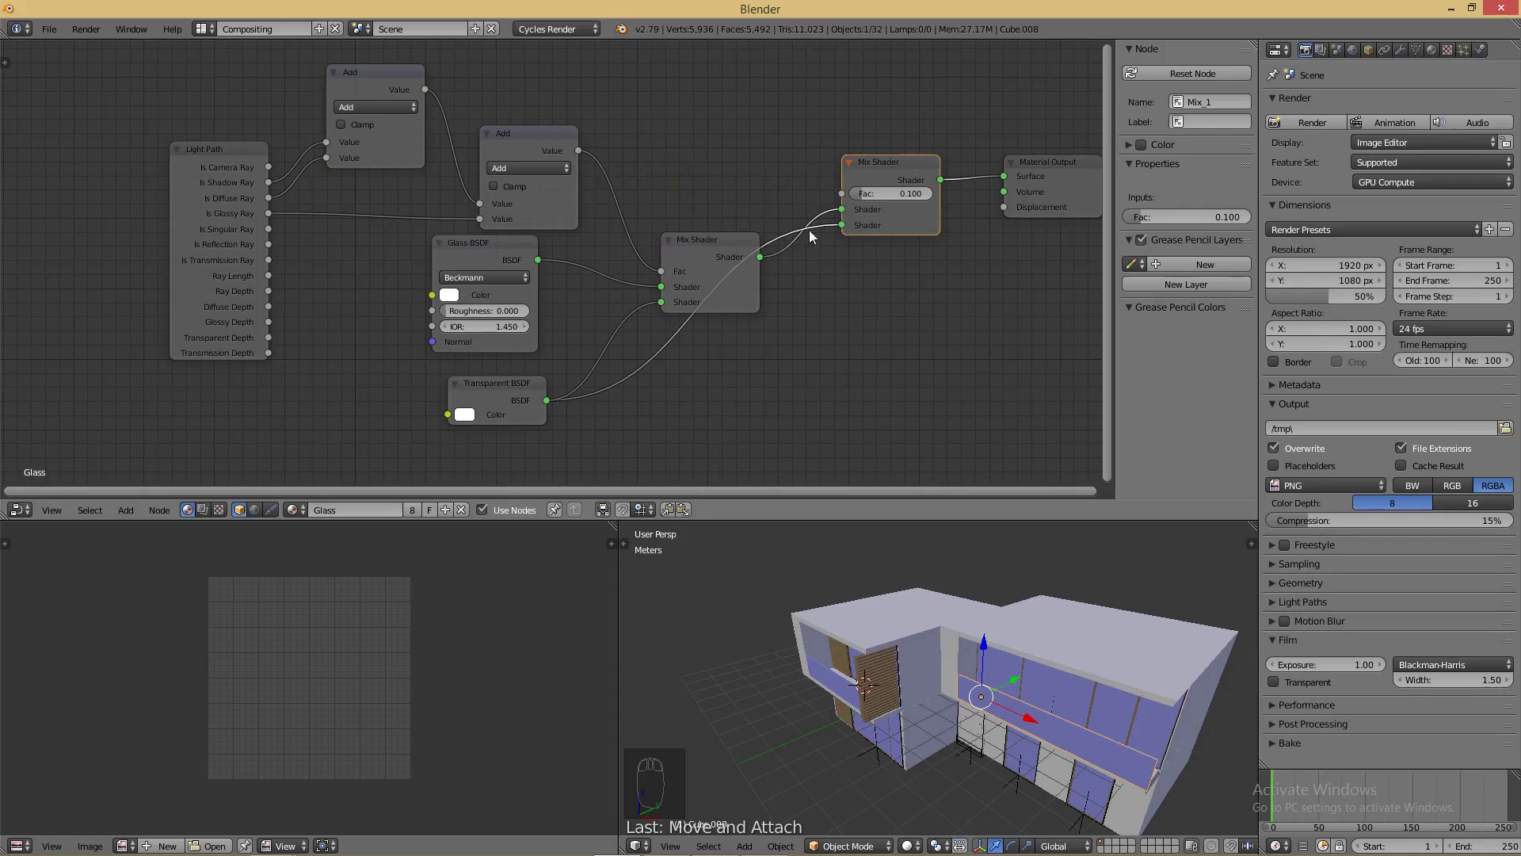
- Delete the final Mix Shader and connect the remaining Mix Shader to the Material Output's Surface
drag(875, 172, 857, 139)
key(x)
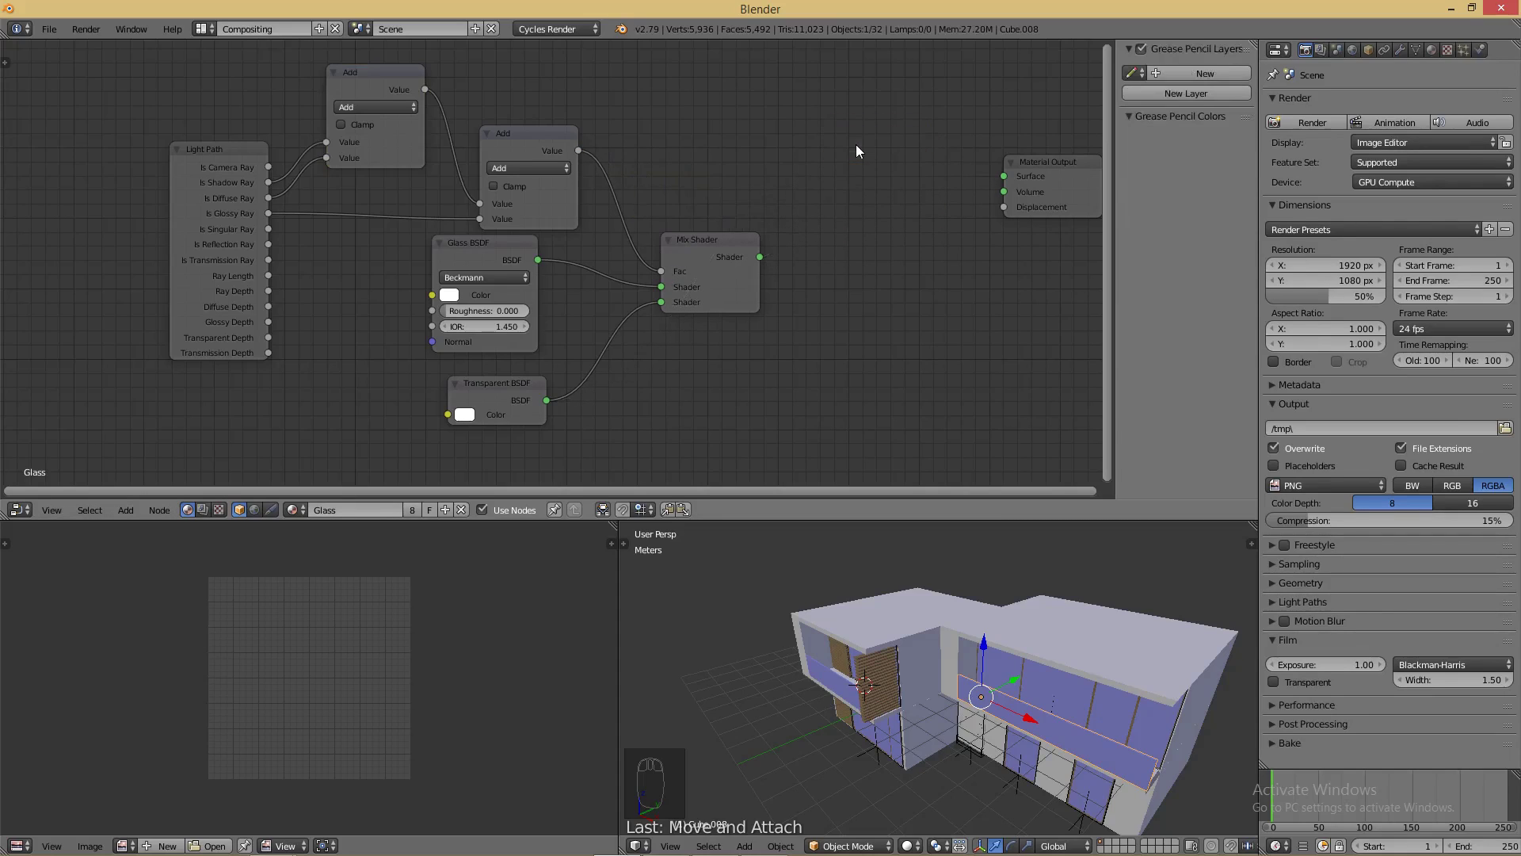
drag(759, 257, 1003, 175)
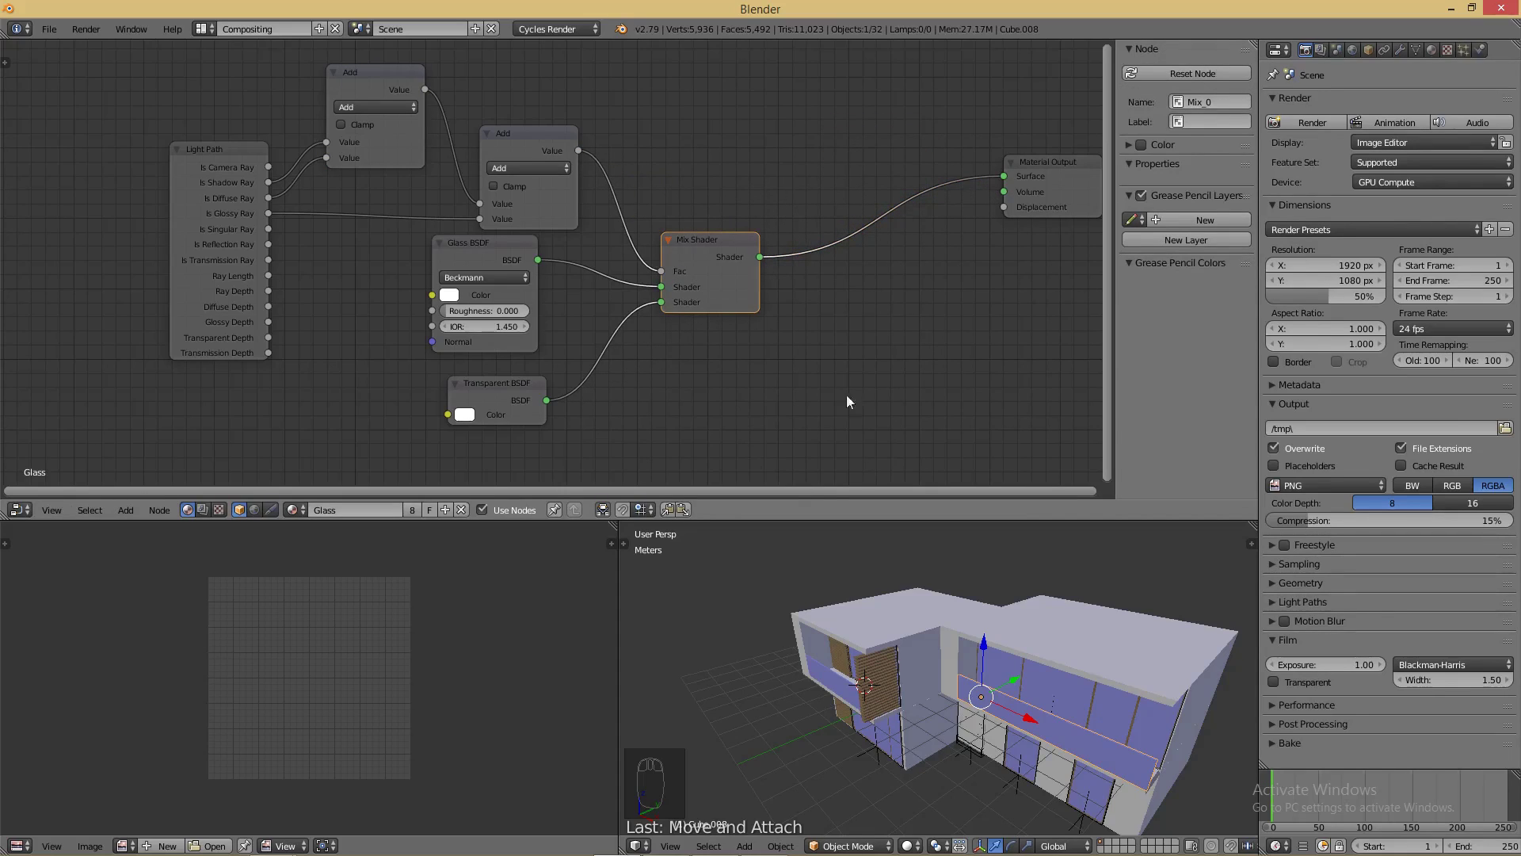
- Move the Mix Shader node nearer the Material Output and save the file as modernhouse2.blend
drag(720, 247, 866, 206)
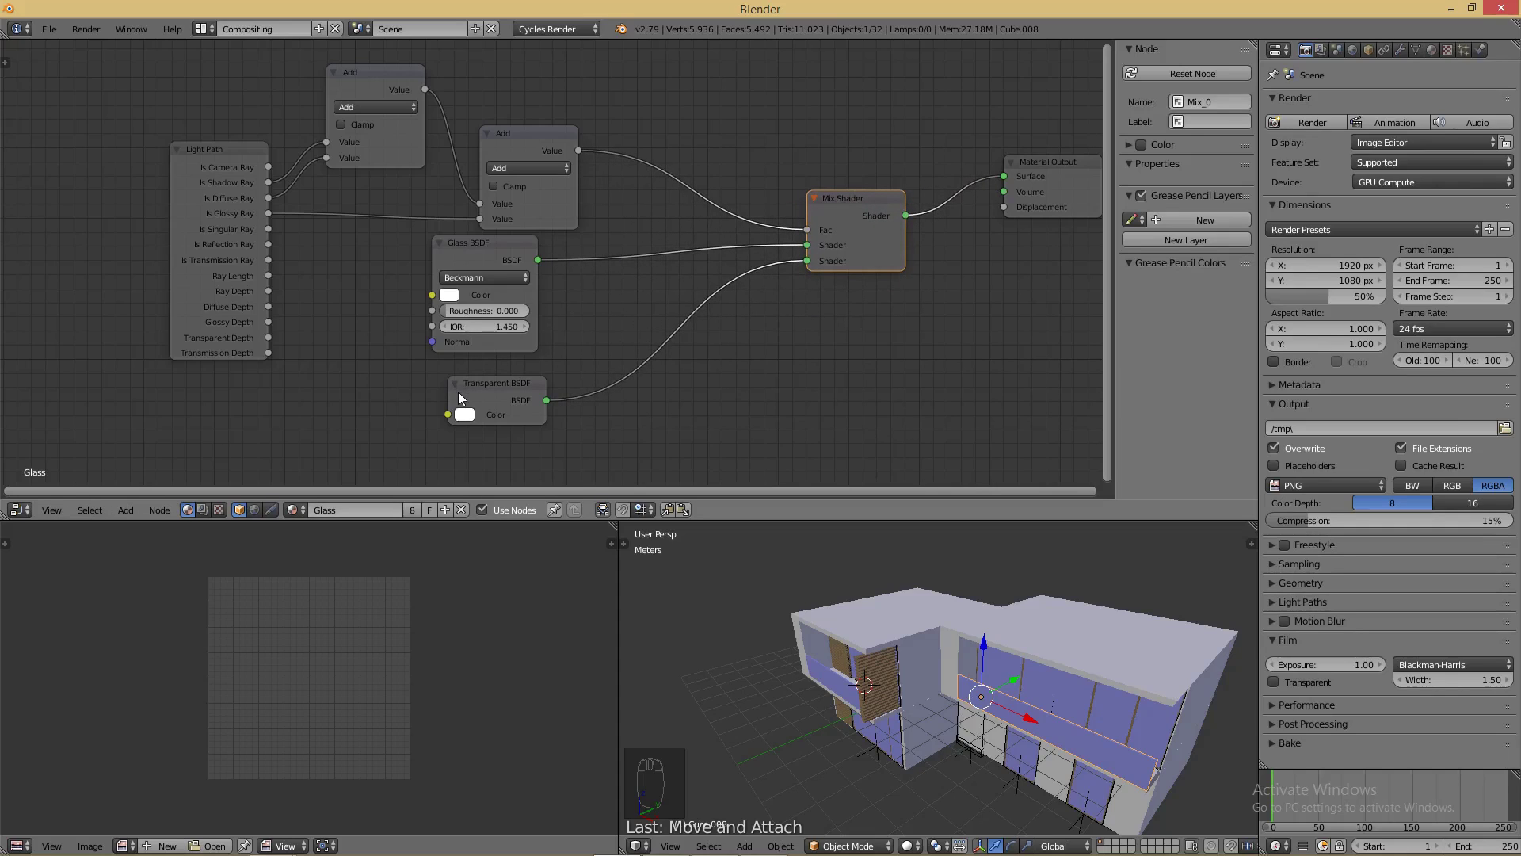
key(ctrl+s)
click(353, 88)
key(BackSpace)
text(modernhouse)
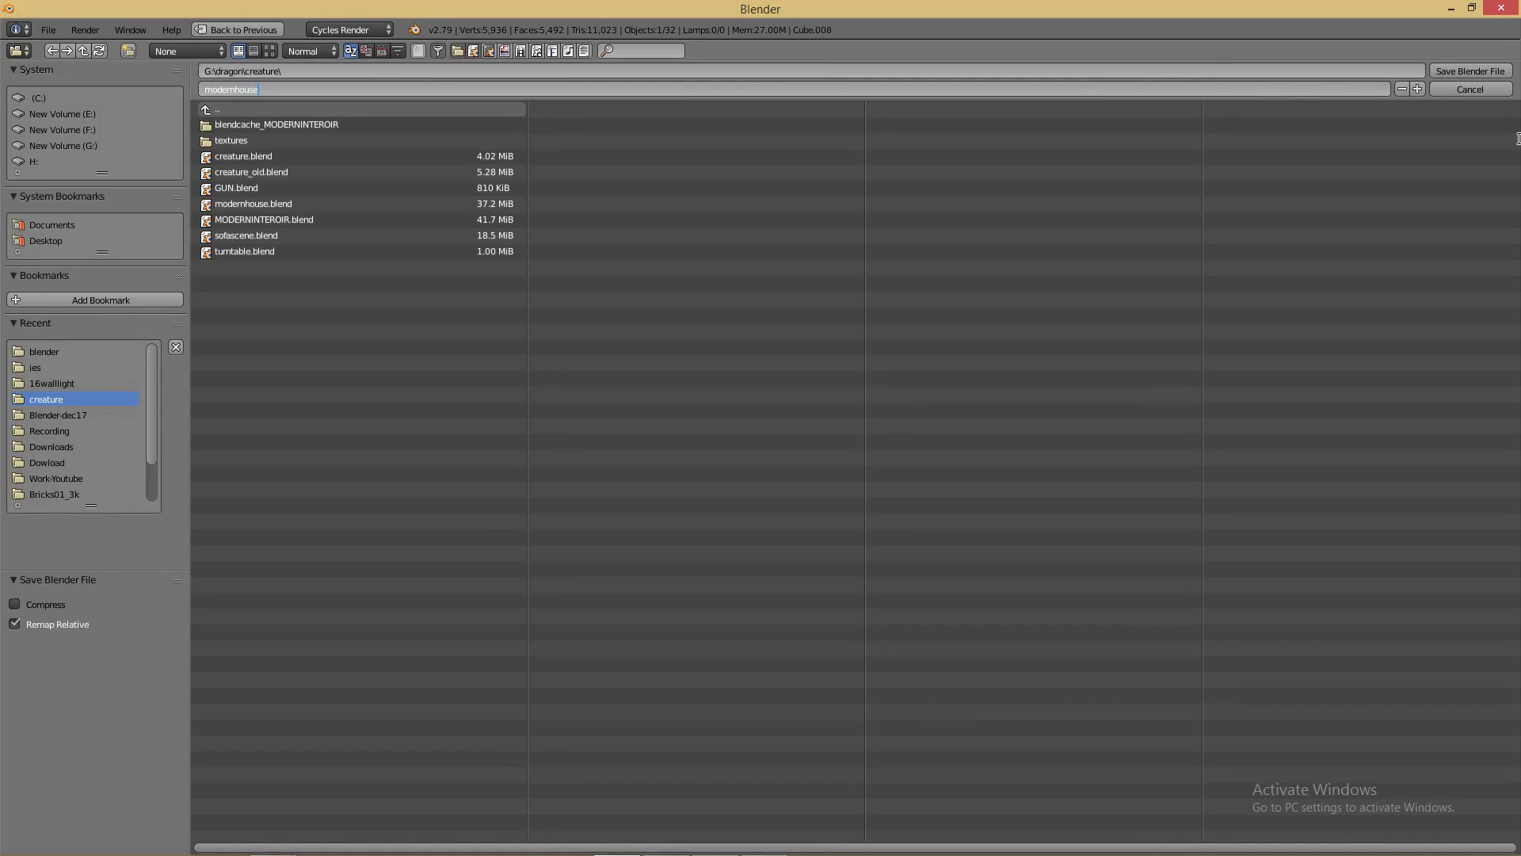
key(Return)
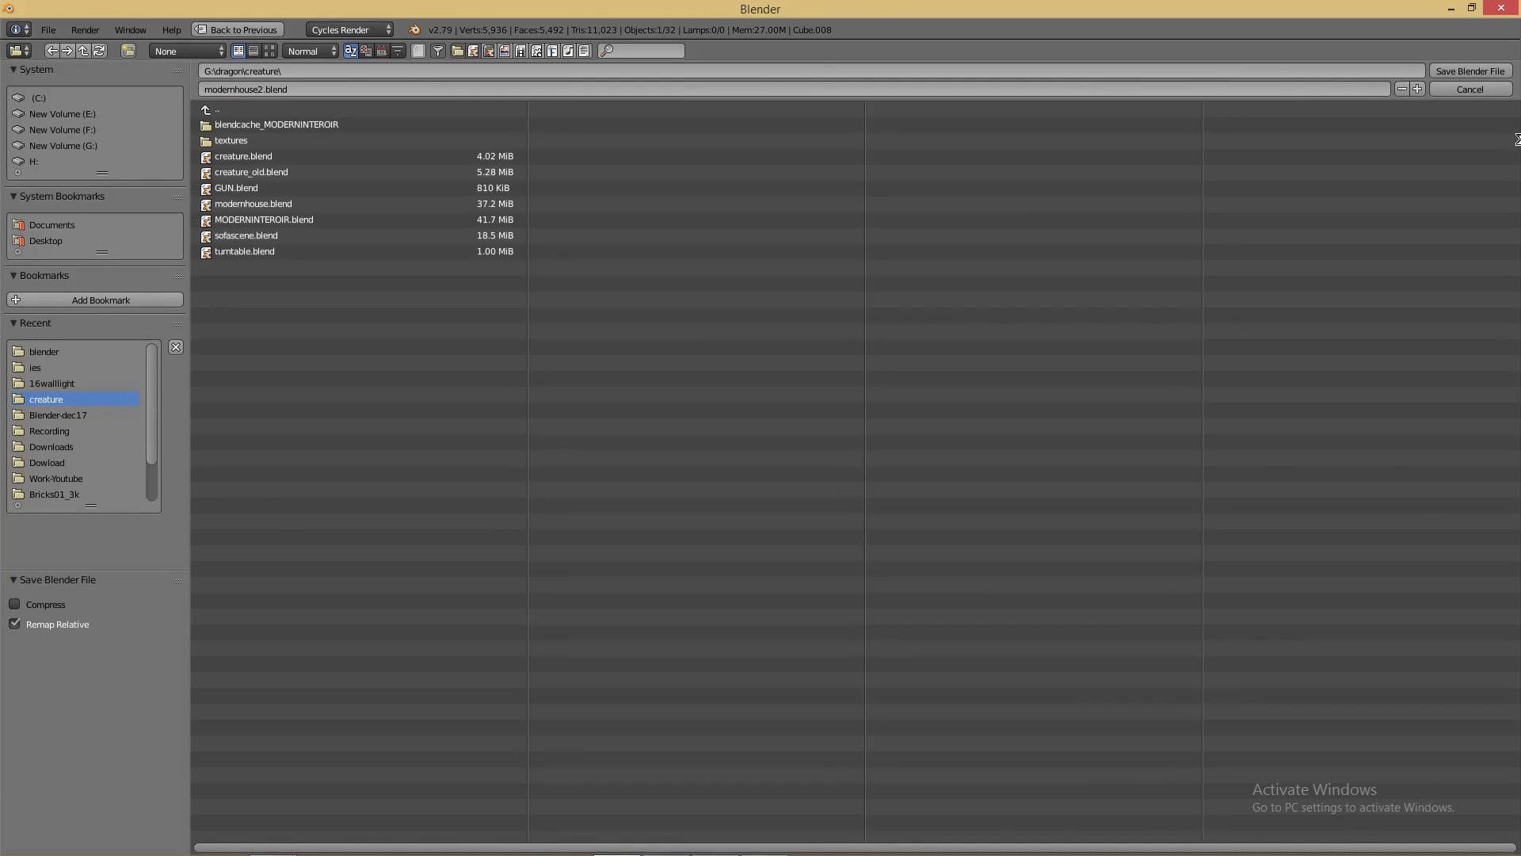
key(Return)
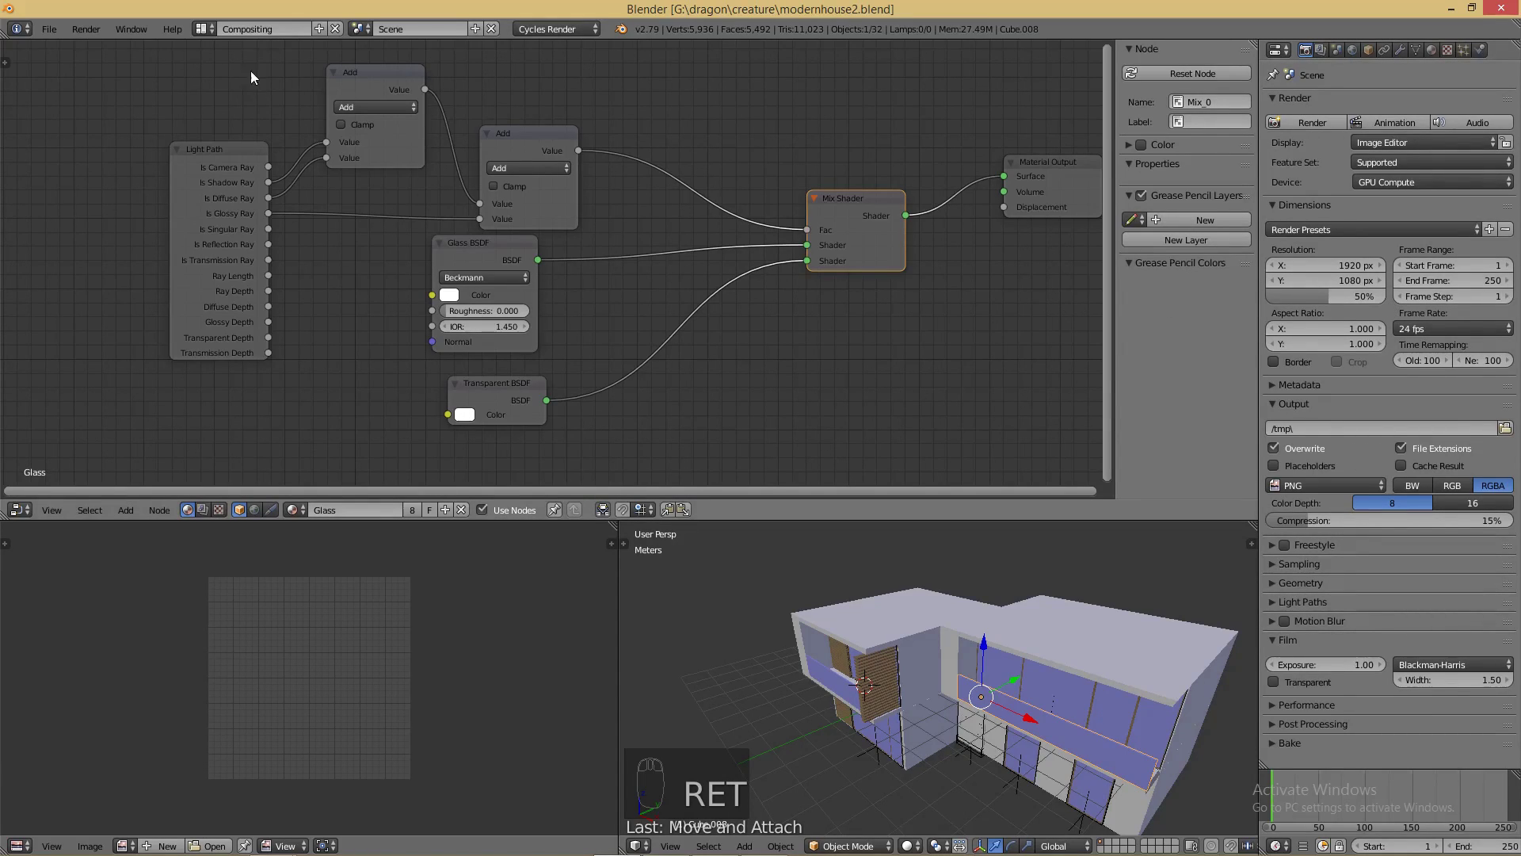
- Switch the screen layout to Default for working on the house model
click(202, 29)
click(244, 103)
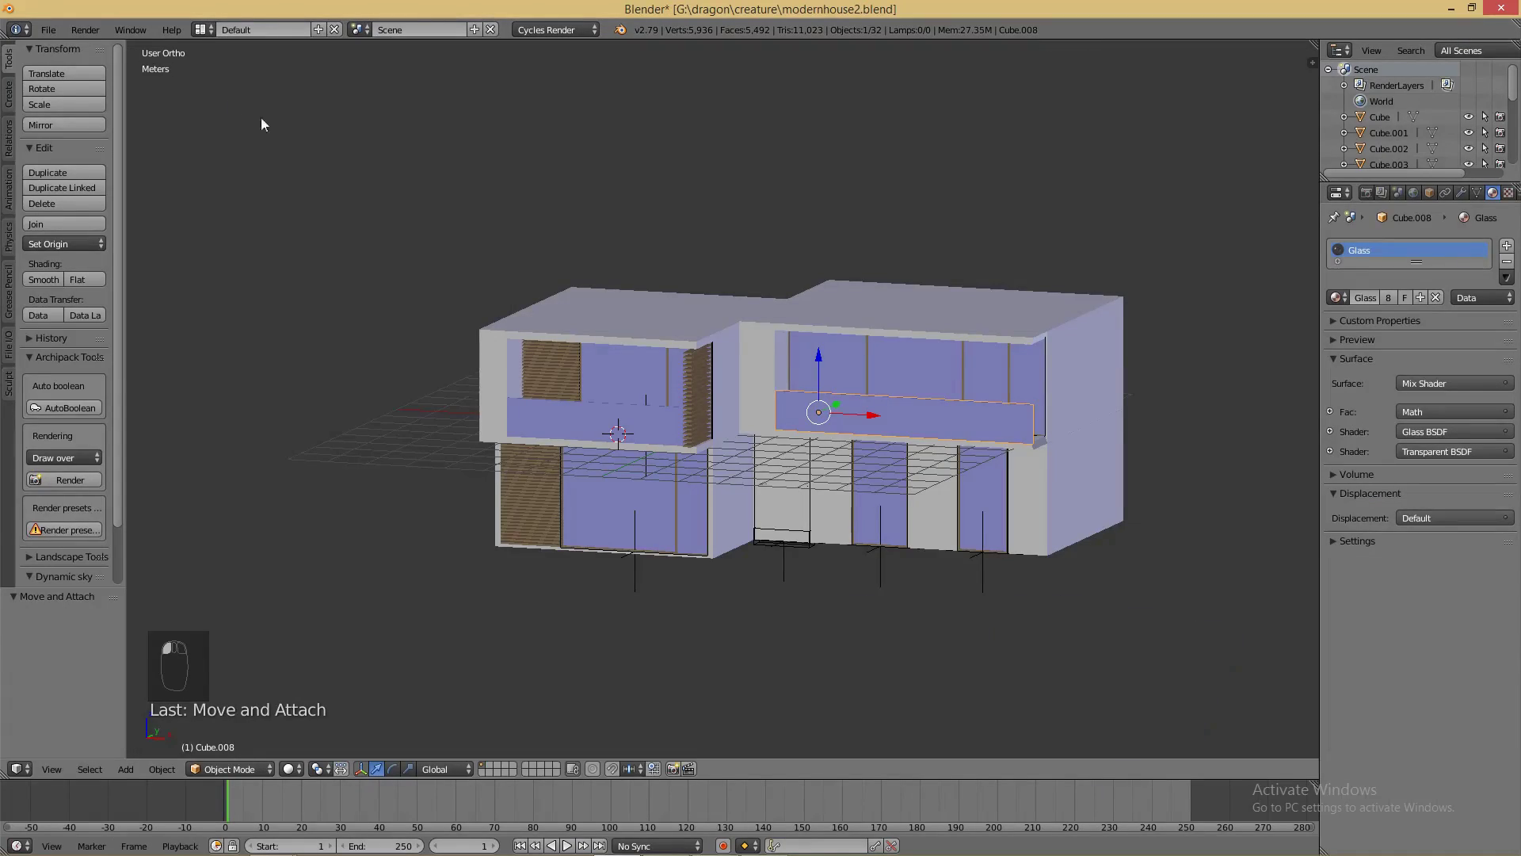
middle_drag(739, 460, 764, 489)
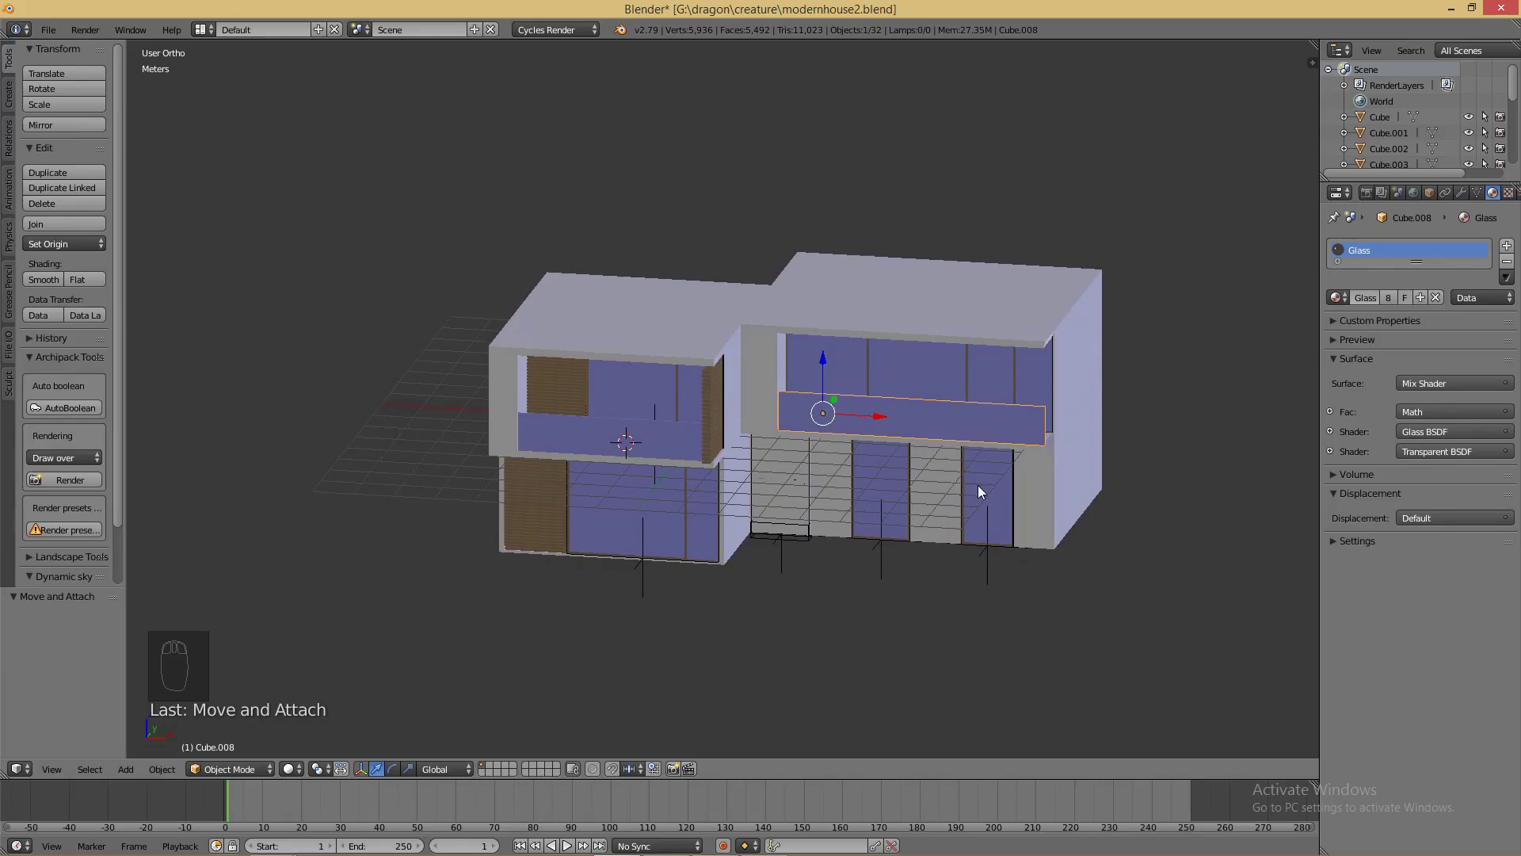
middle_drag(915, 485, 989, 493)
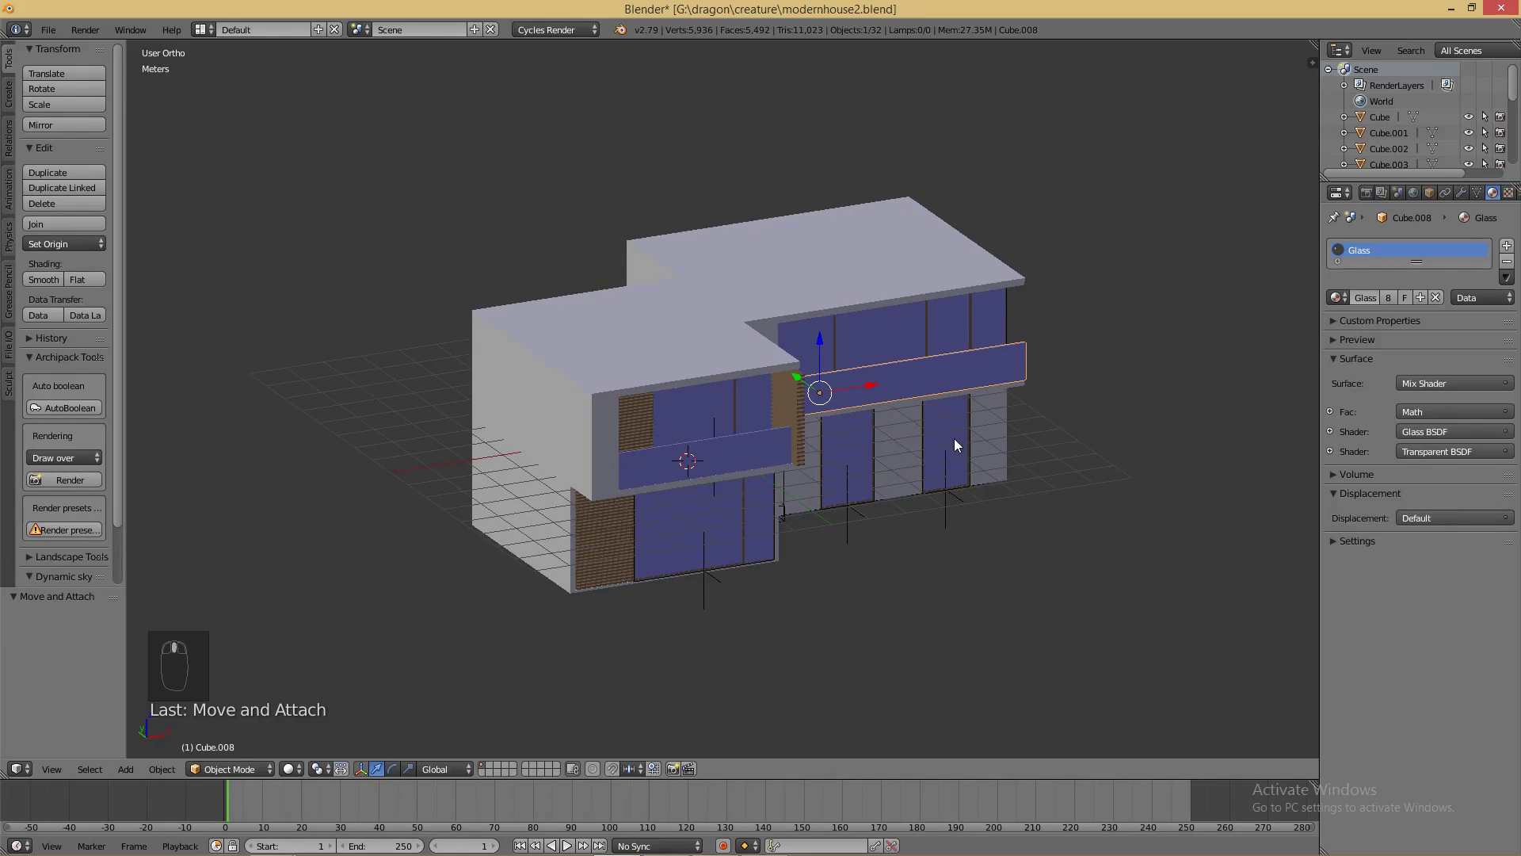
- Compare the house model with the background reference photo in a front wireframe view
key(KP_1)
key(z)
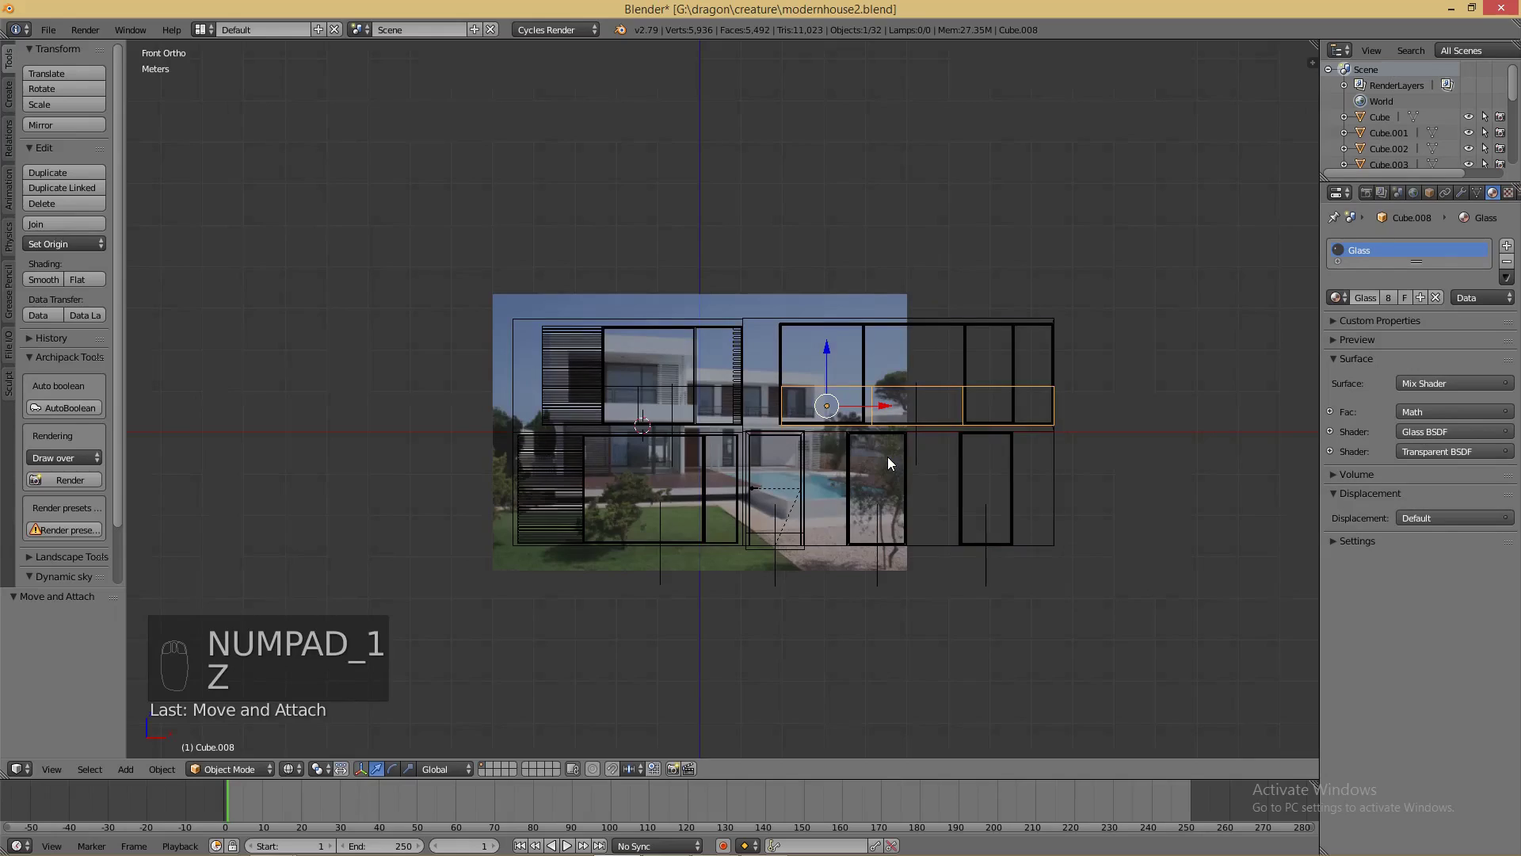
scroll(885, 467, up, 6)
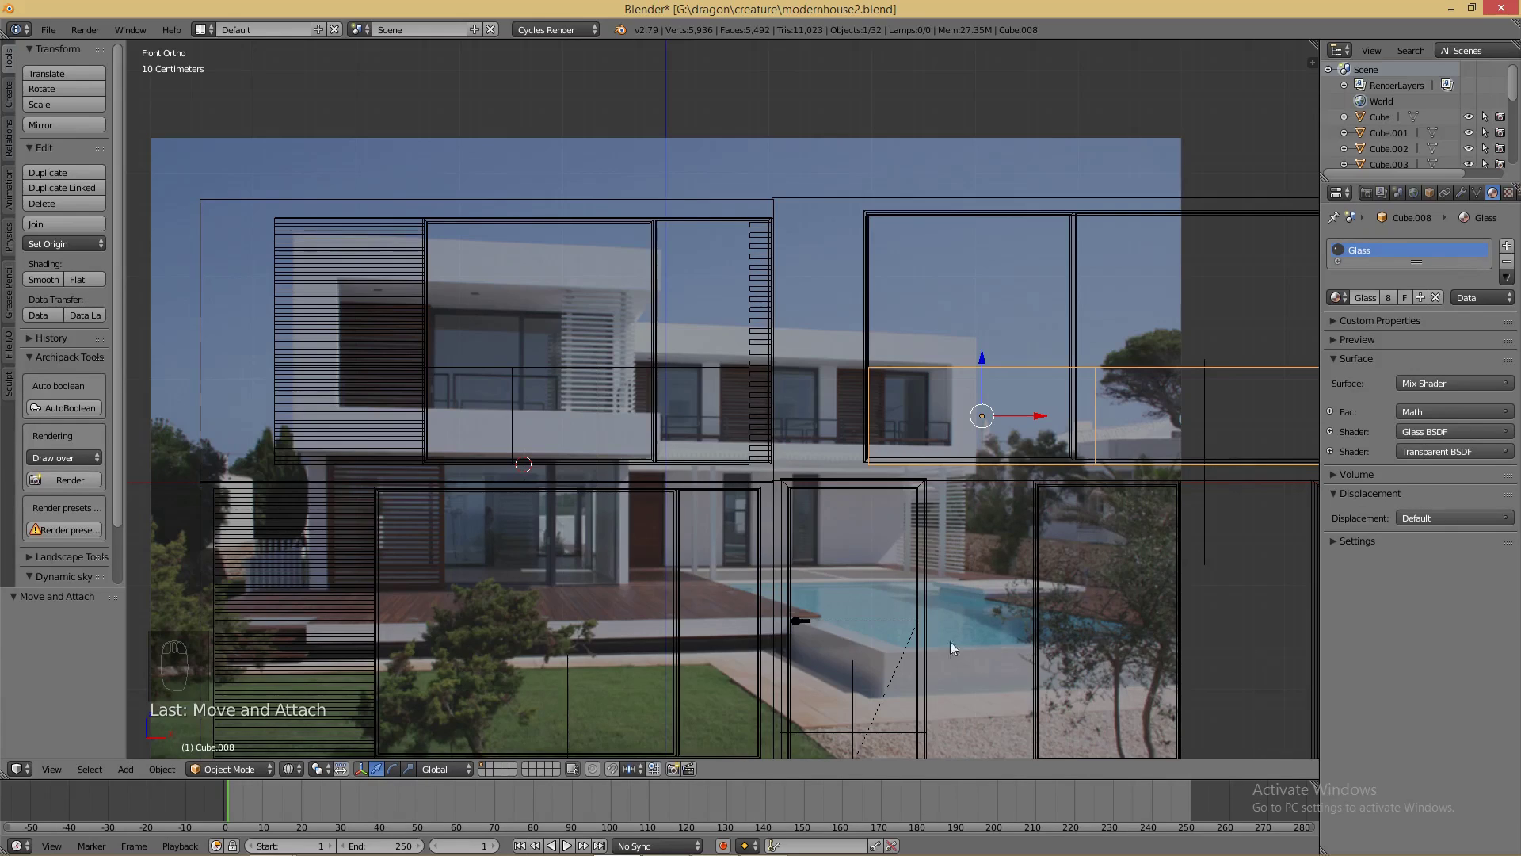
scroll(847, 543, down, 1)
key(KP_1)
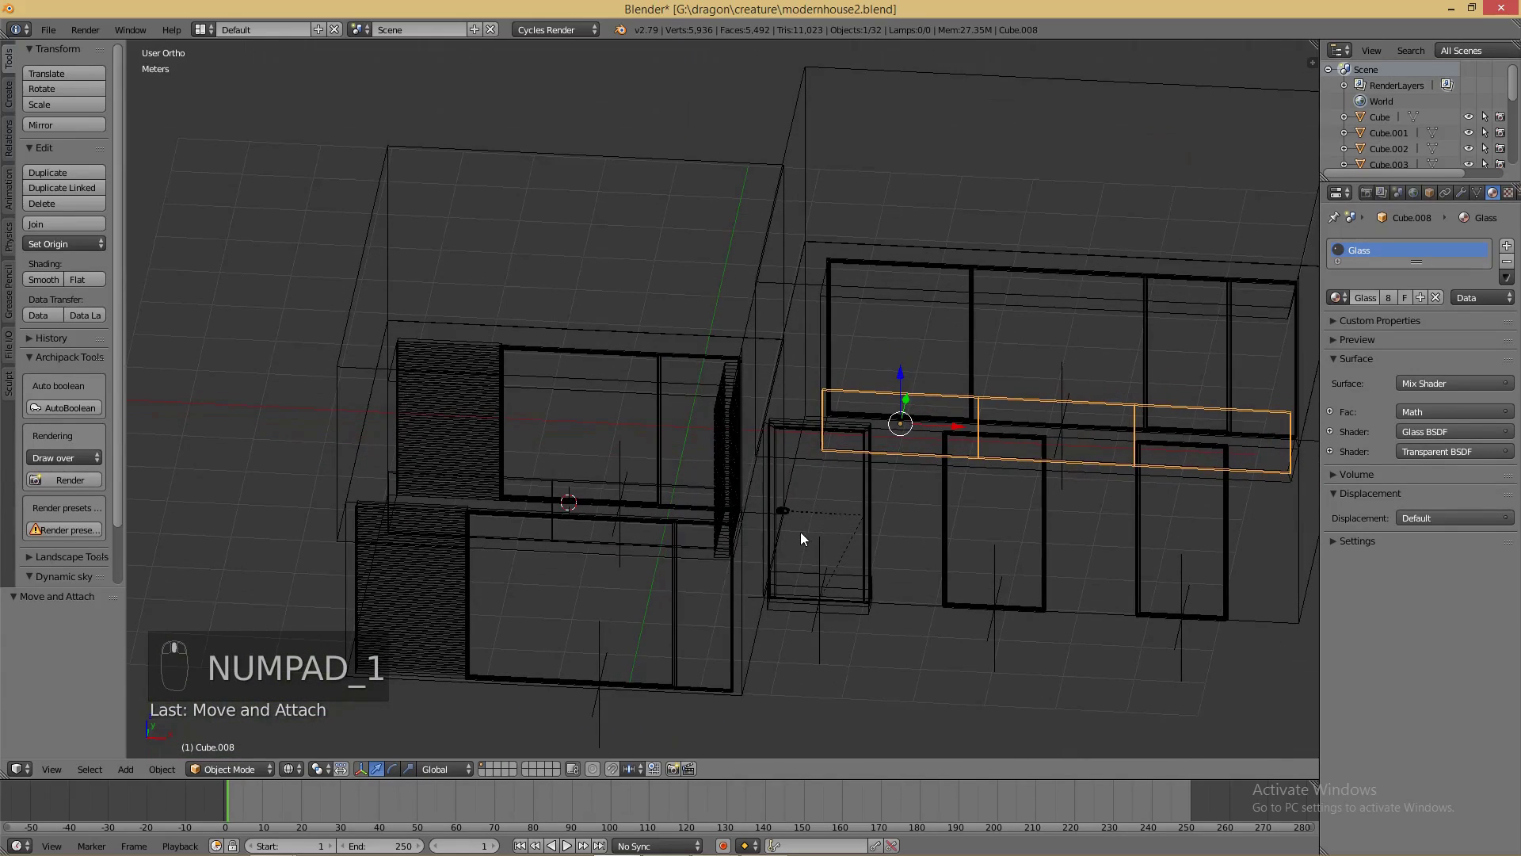
key(KP_1)
key(KP_1)
key(z)
- Duplicate the wood slat screen at the upper balcony's corner and place the copy about 3.06 m along X
mouse_move(756, 487)
middle_down()
mouse_move(805, 505)
mouse_move(738, 477)
middle_up()
right_click(740, 458)
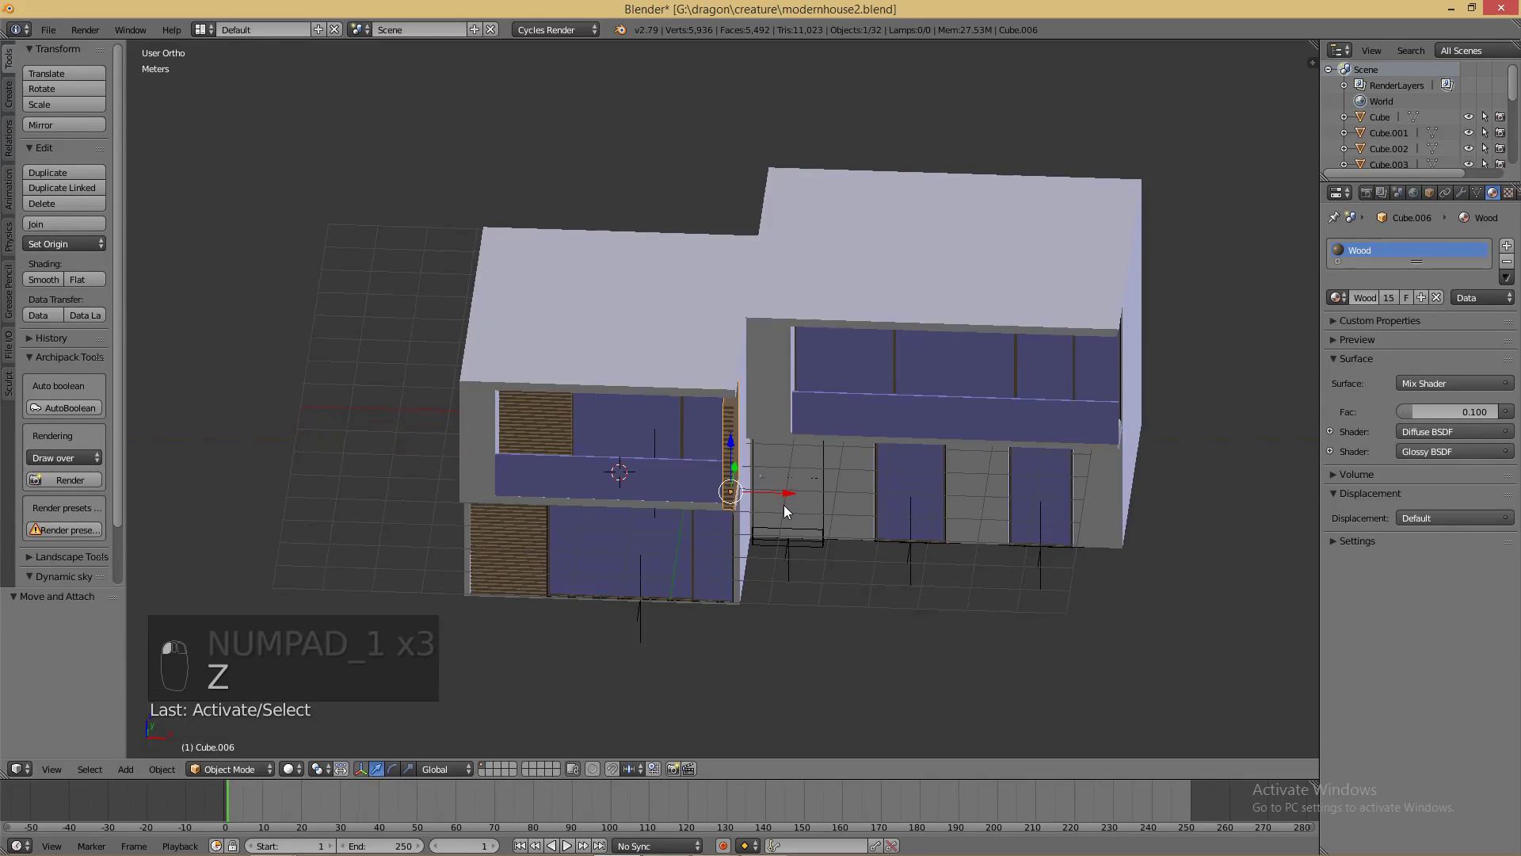
key(shift+d)
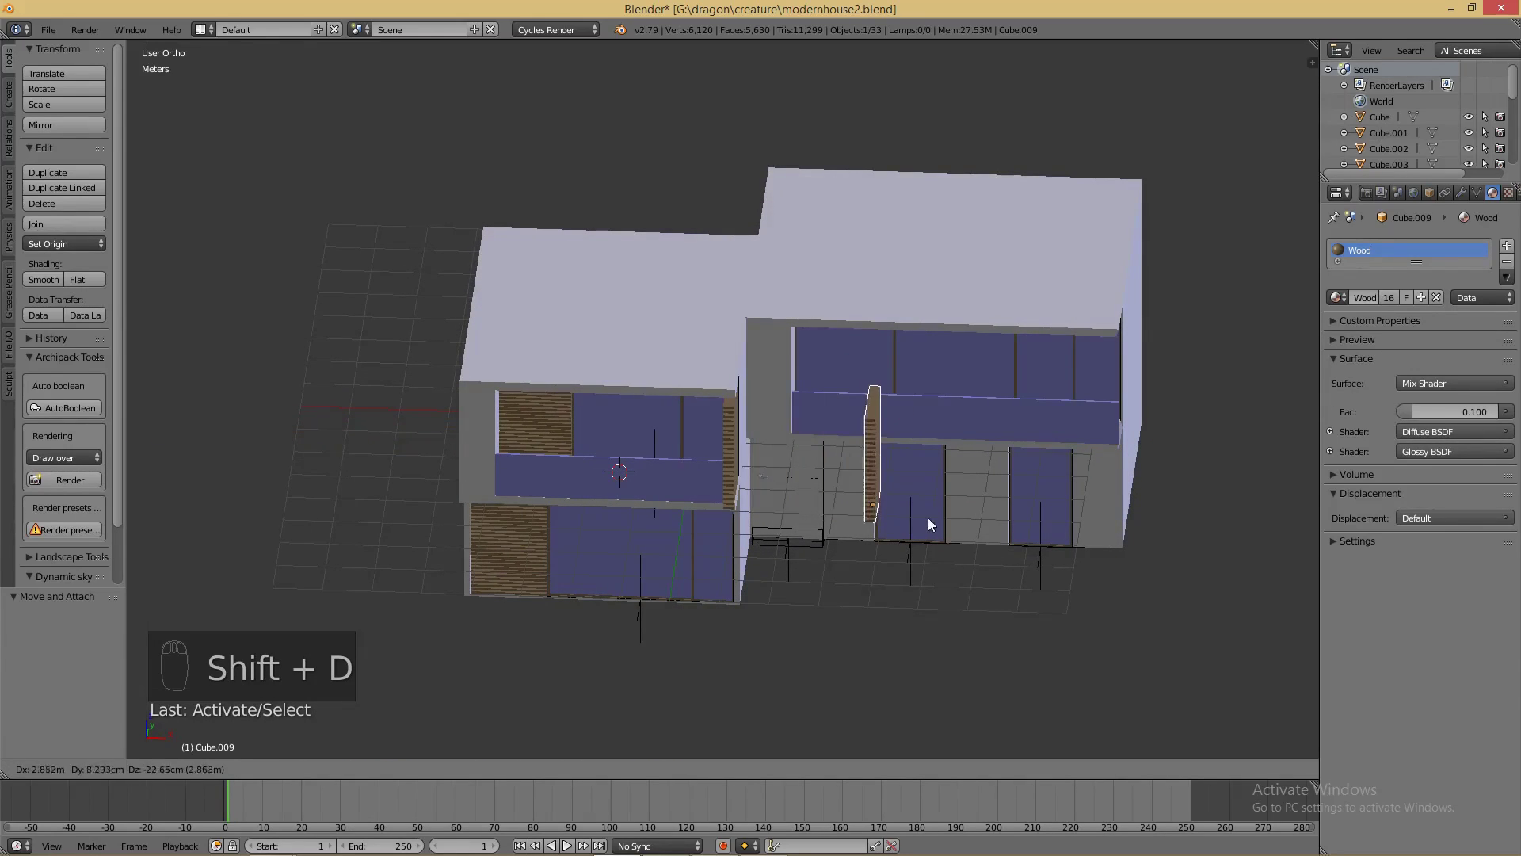
click(927, 517)
- Lower the copied slat screen about 2.66 m to the ground floor and shift it about 4.44 m along X to the house's outer end
key(KP_1)
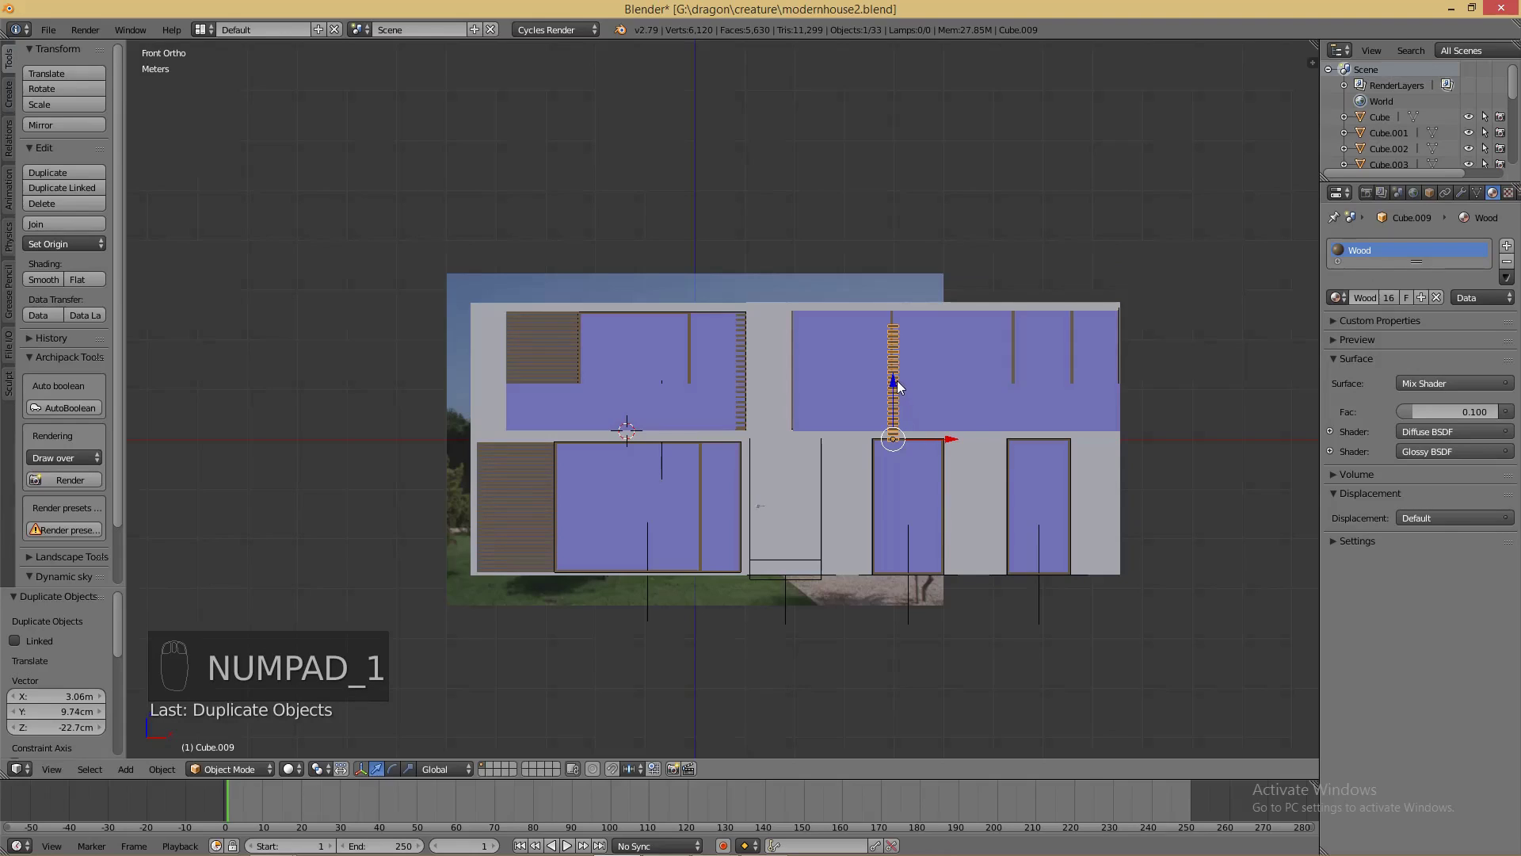
key(z)
key(z)
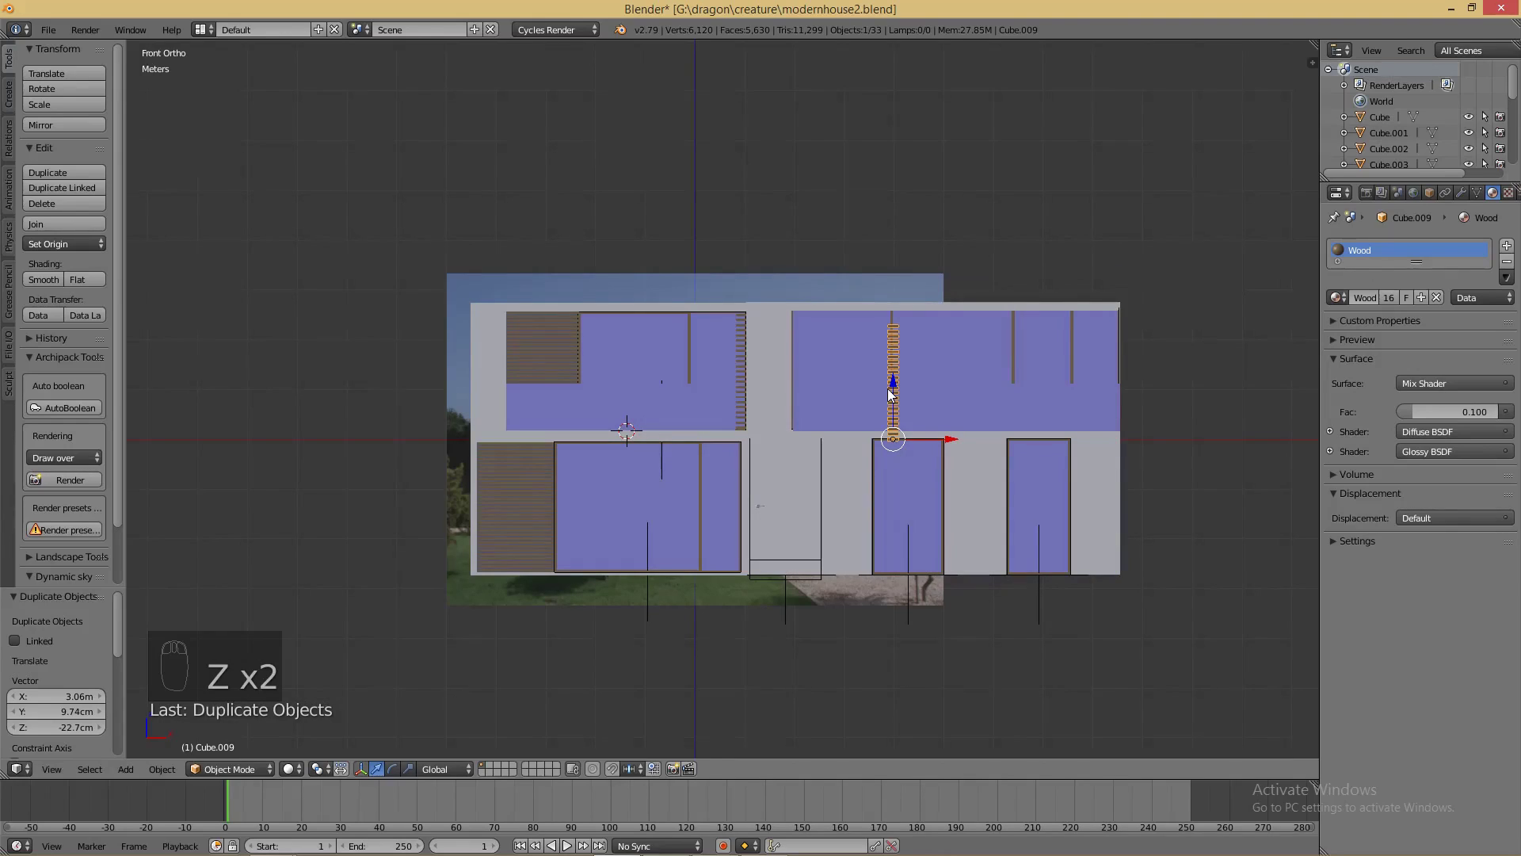
key(g)
key(z)
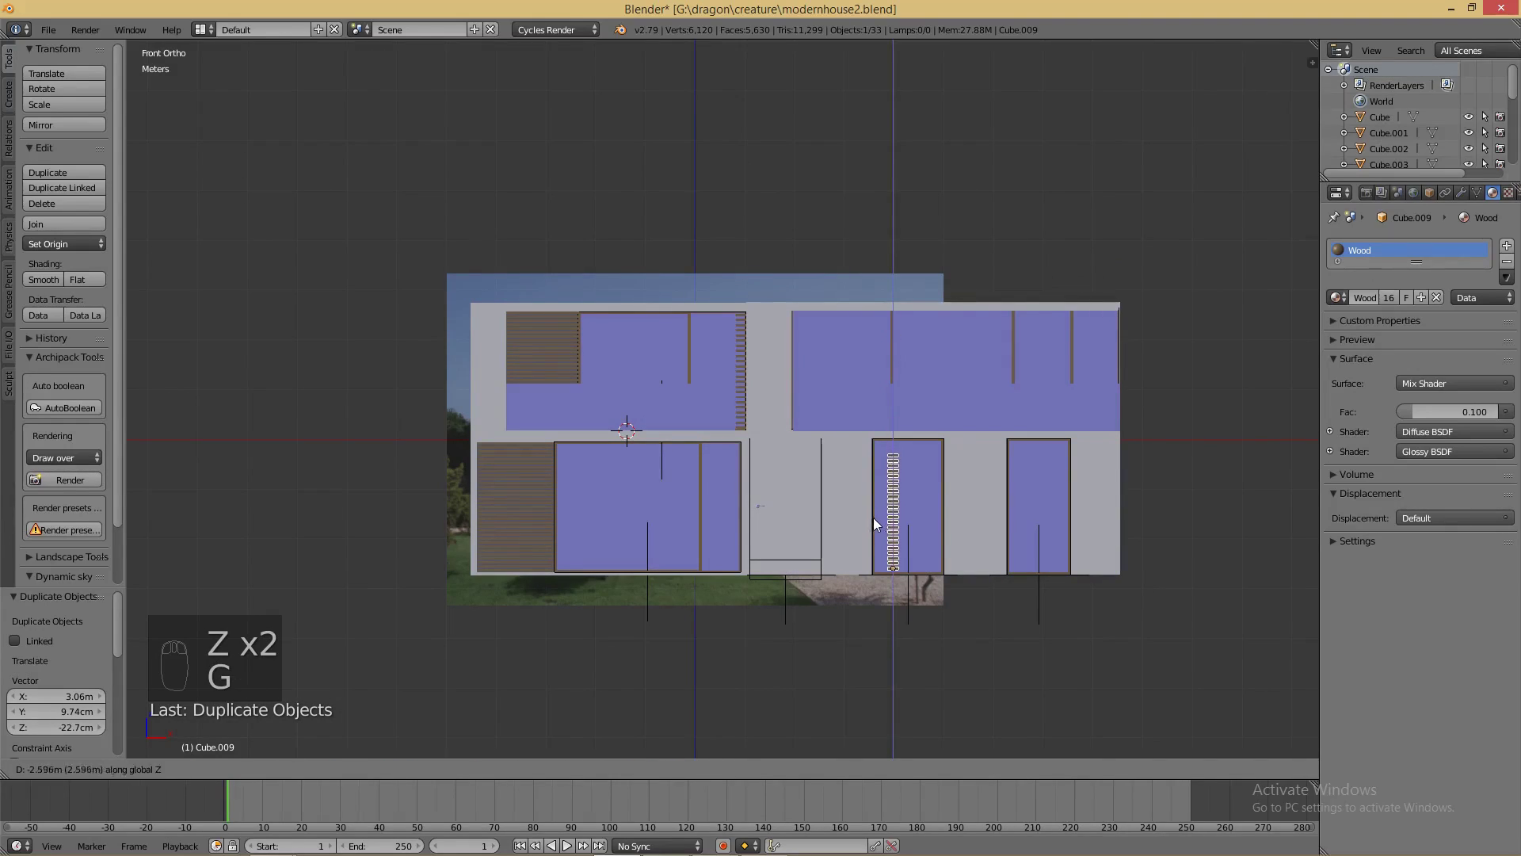
click(872, 520)
key(g)
key(x)
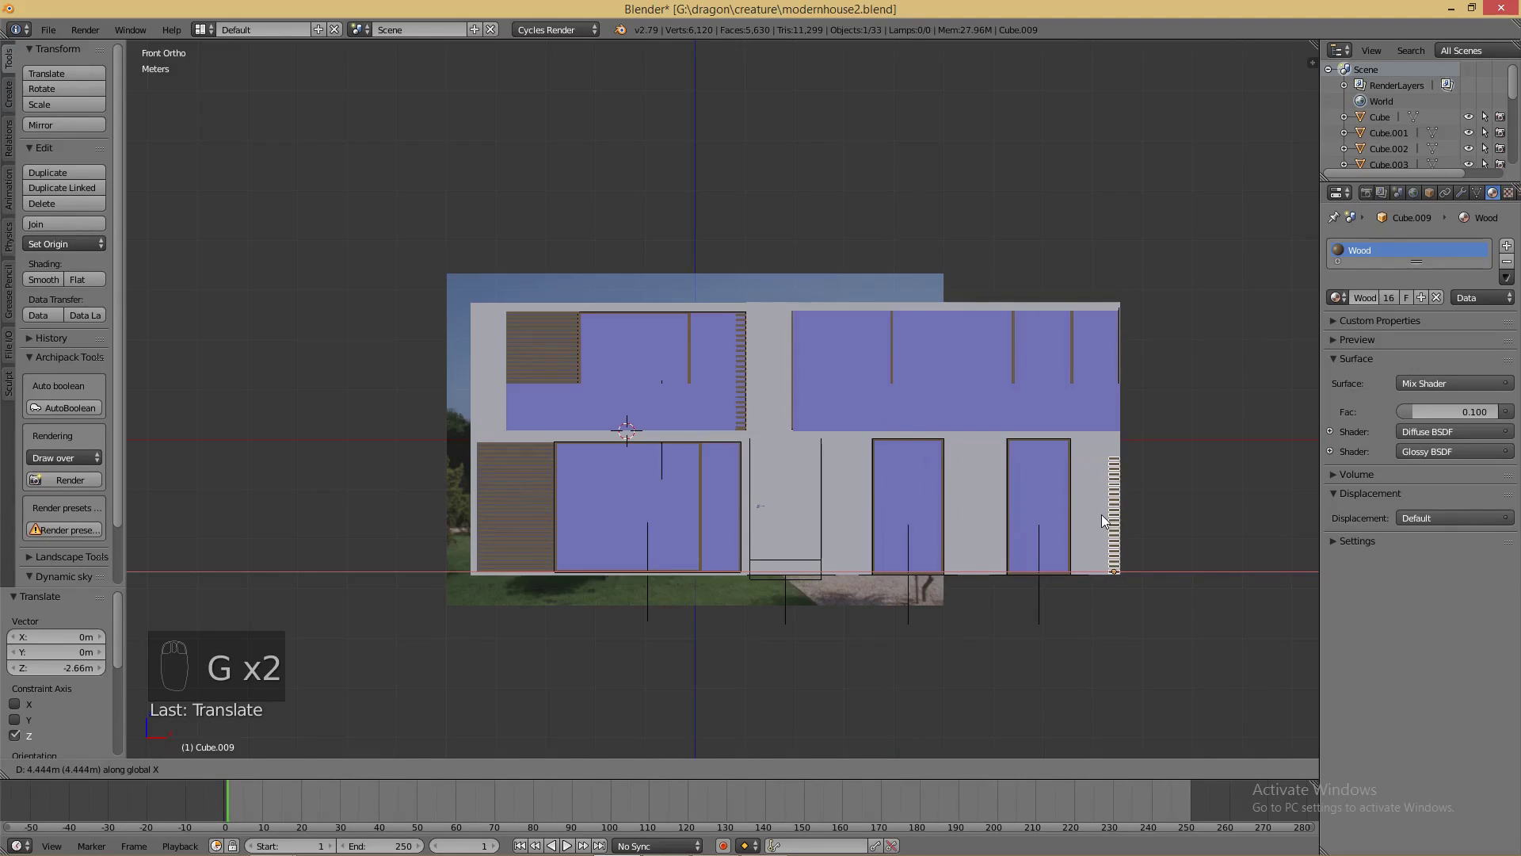
click(1101, 515)
- Increase the copied slat screen's Array modifier count to 28
click(1463, 193)
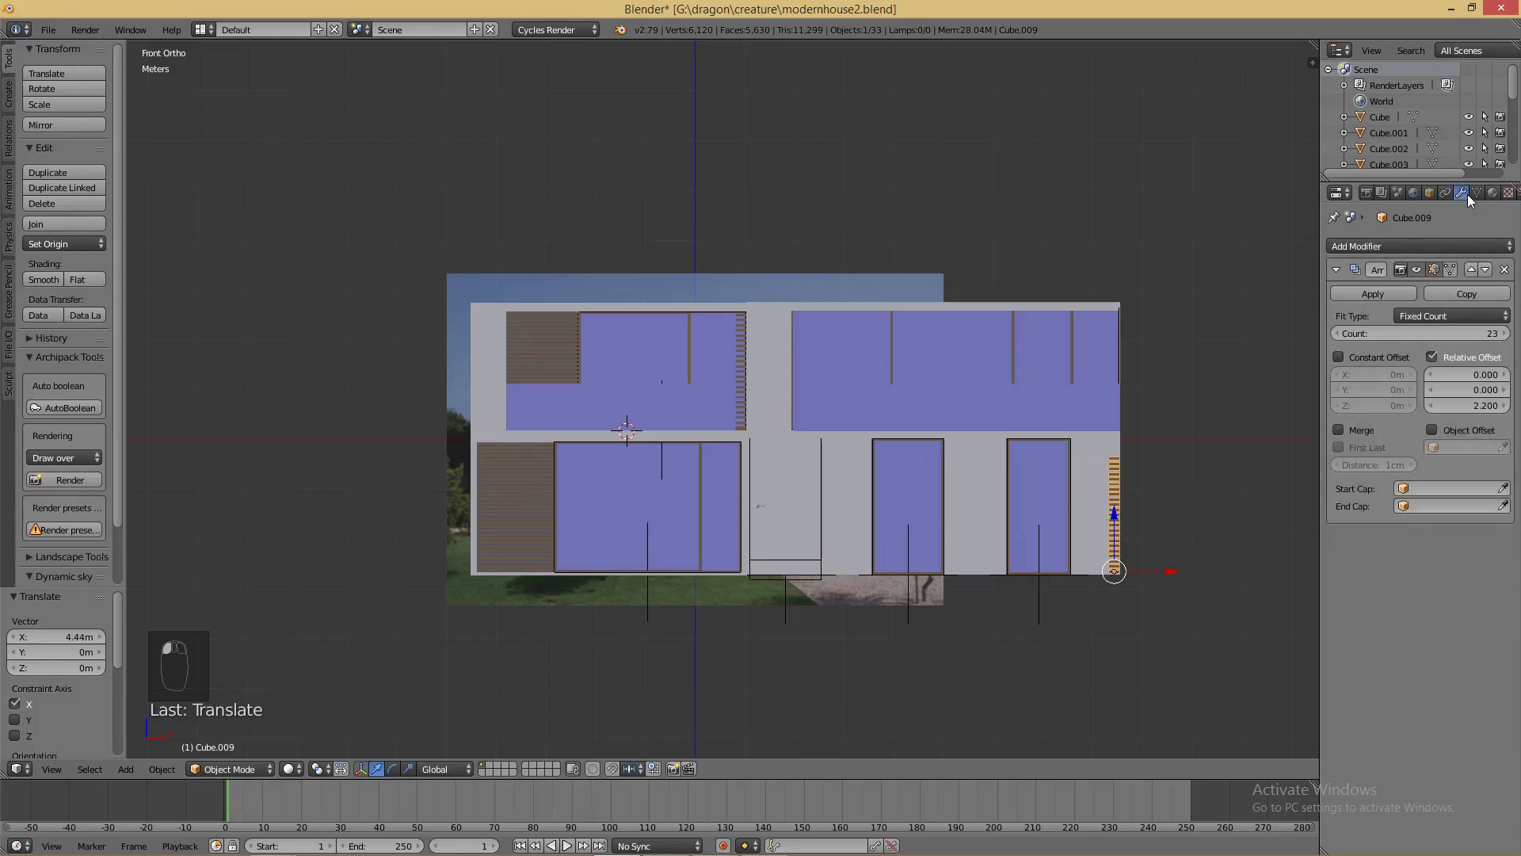
click(1507, 334)
click(1507, 334)
click(1507, 334)
click(1507, 335)
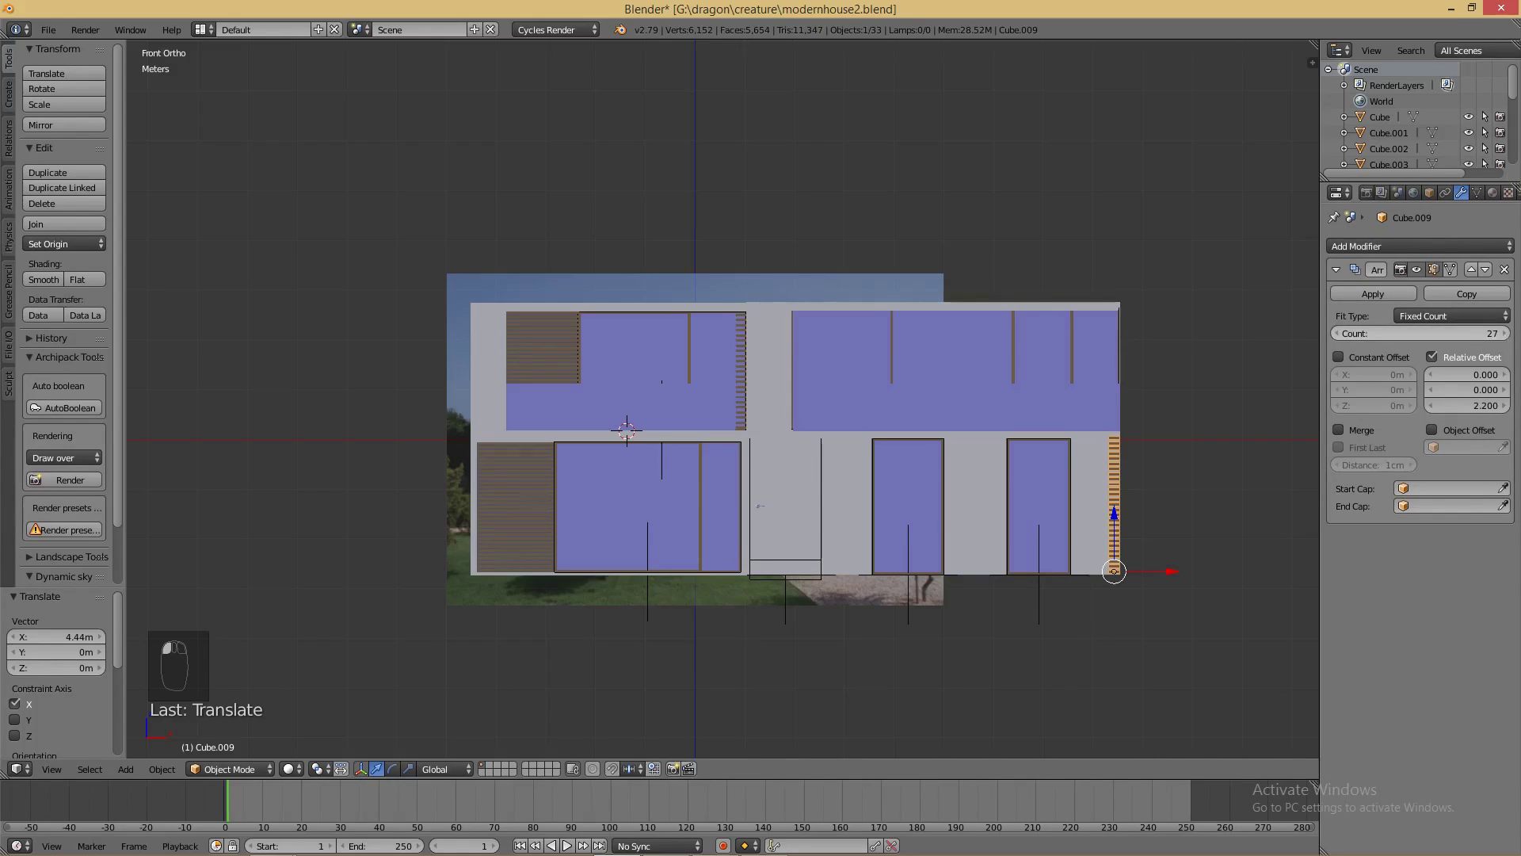
- Move the copied slat screen about 2.89 m along Y against the ground-floor end wall
middle_drag(1134, 428, 955, 664)
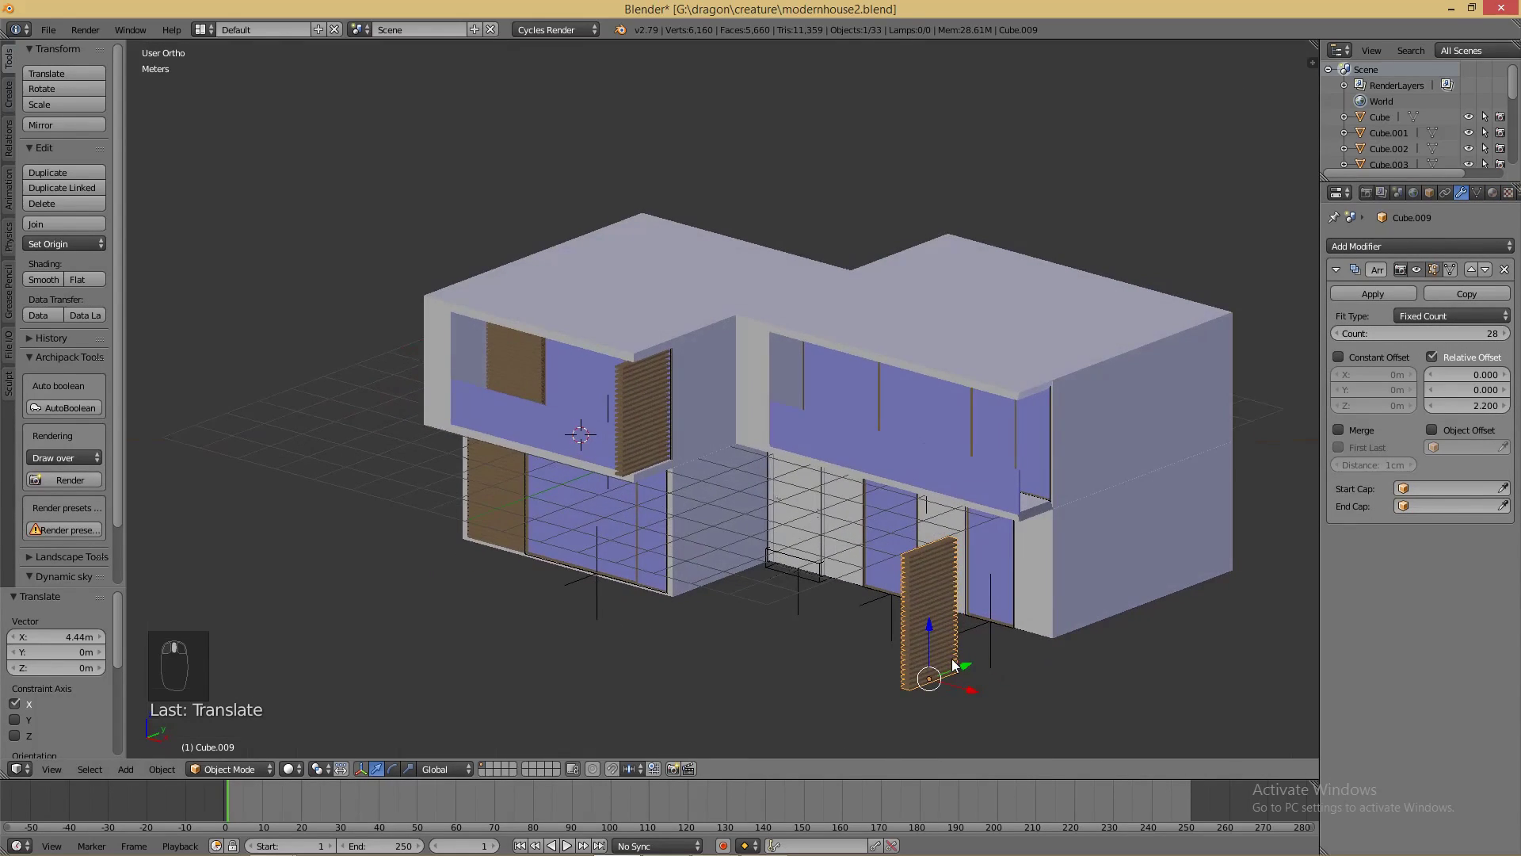
drag(965, 673, 1057, 634)
middle_drag(1057, 634, 927, 607)
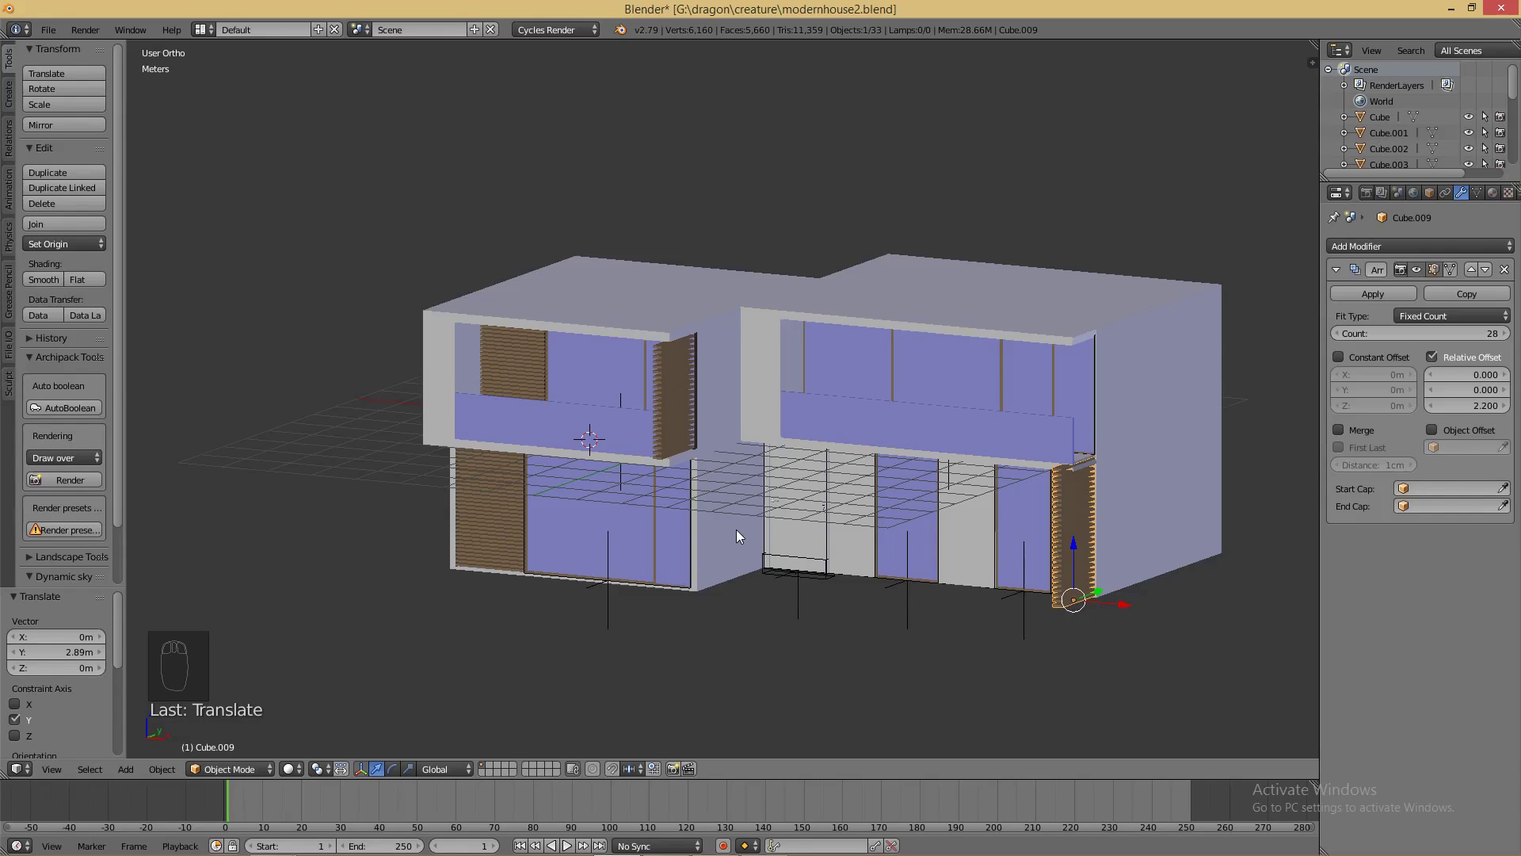
- Add a plane, lower it to the base of the house and shift it about 2.31 m along X
key(shift+a)
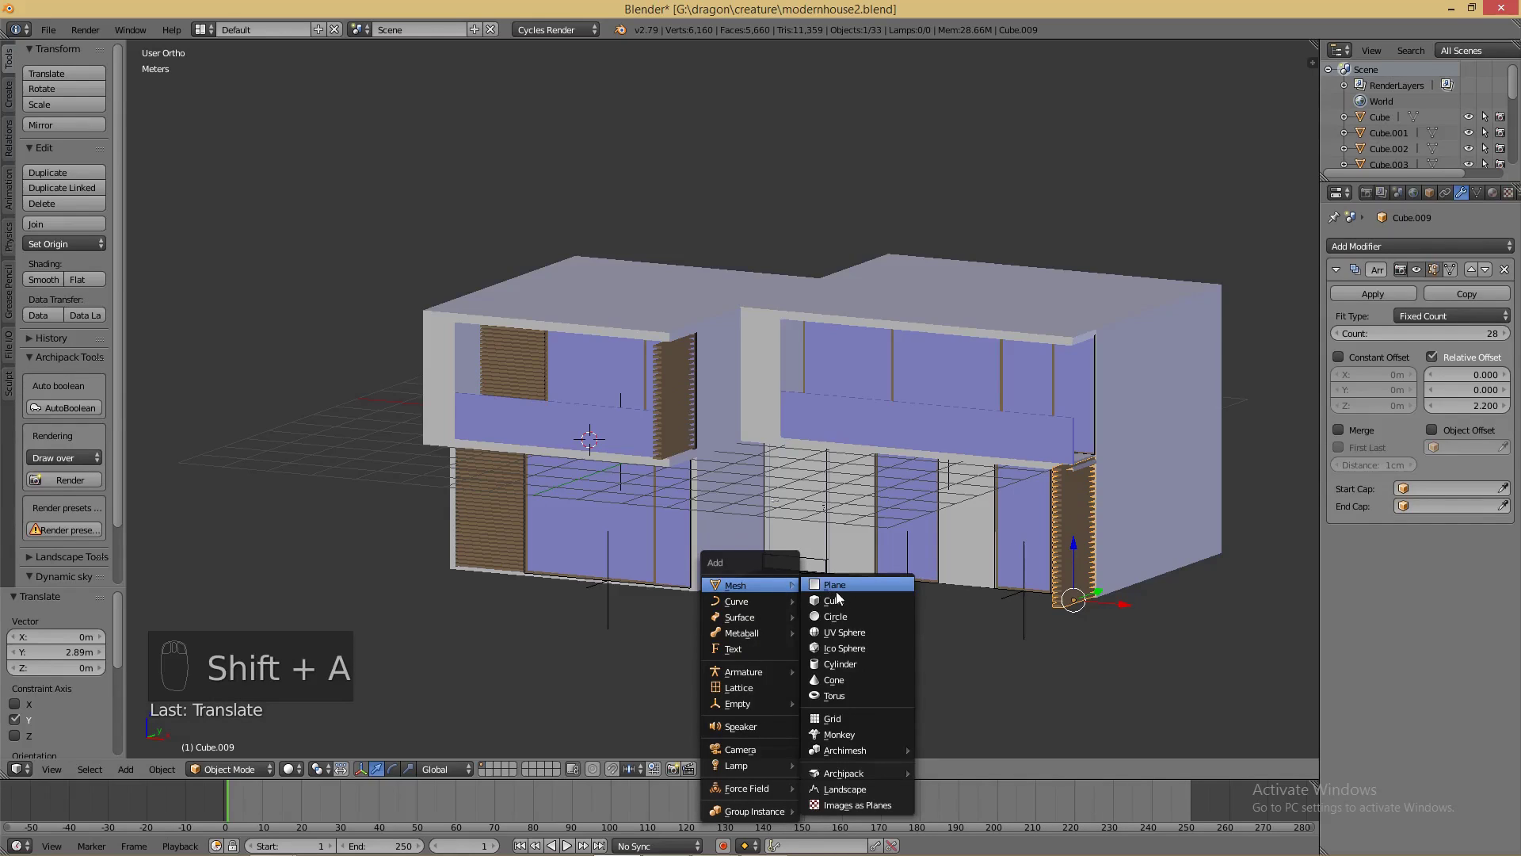
click(816, 580)
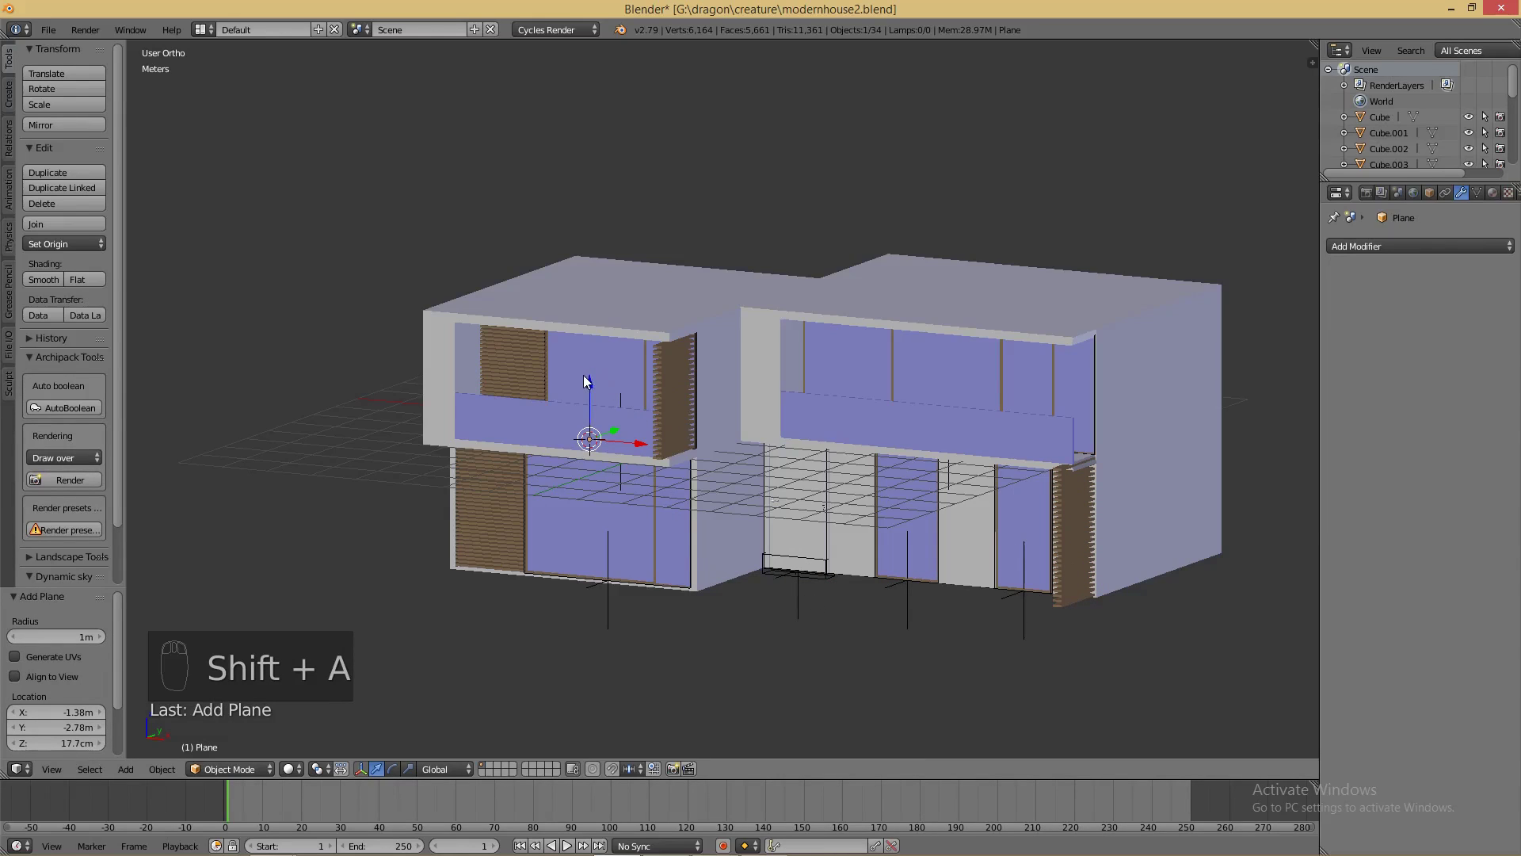
key(g)
key(z)
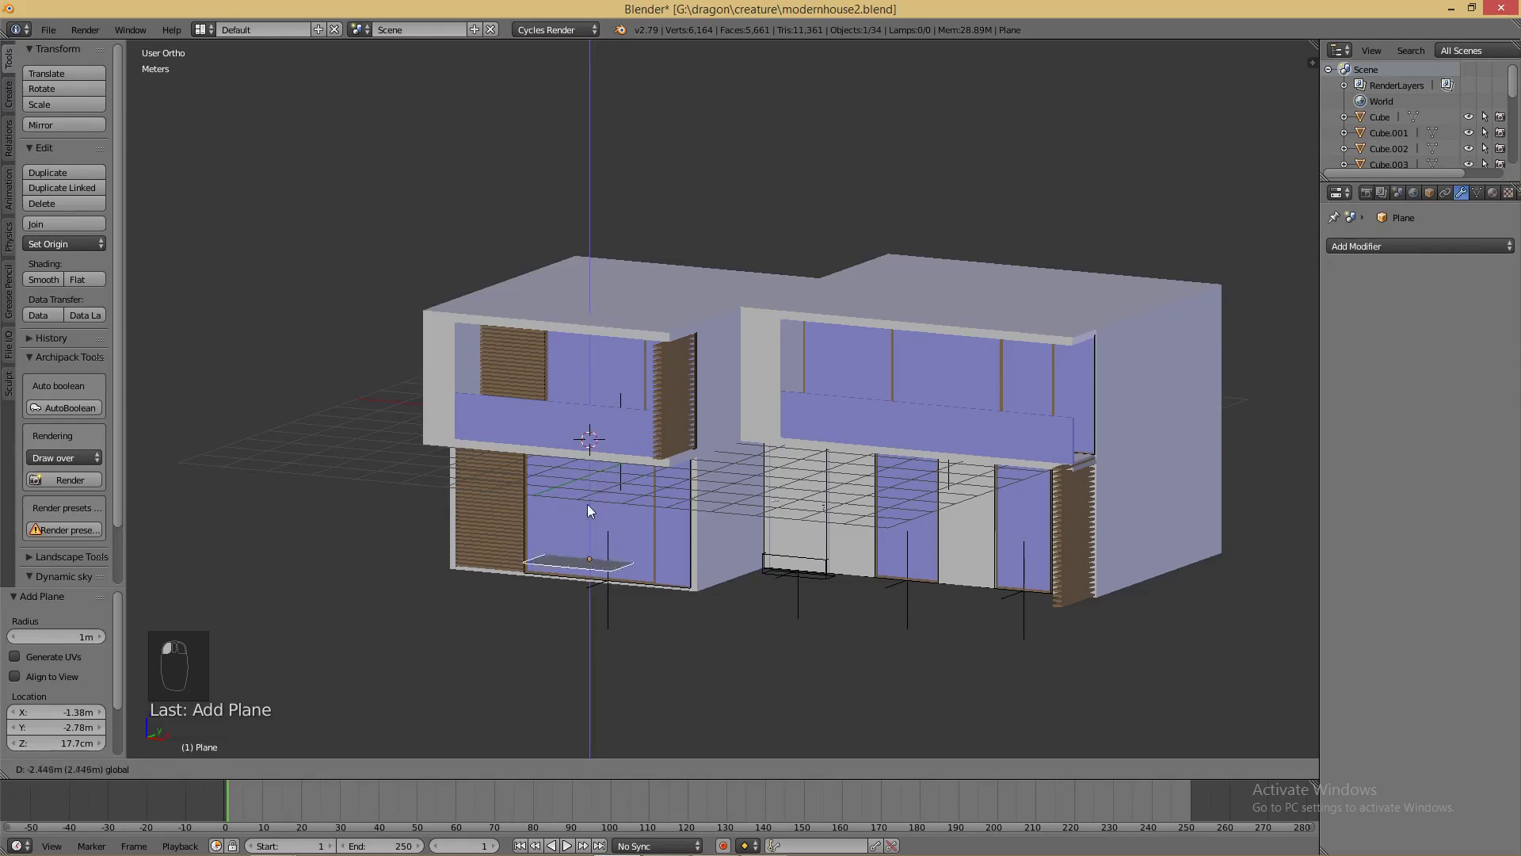
click(622, 554)
middle_drag(626, 559, 709, 606)
drag(694, 614, 810, 620)
- Scale the ground plane up by about 7.53 so it extends under the house
key(s)
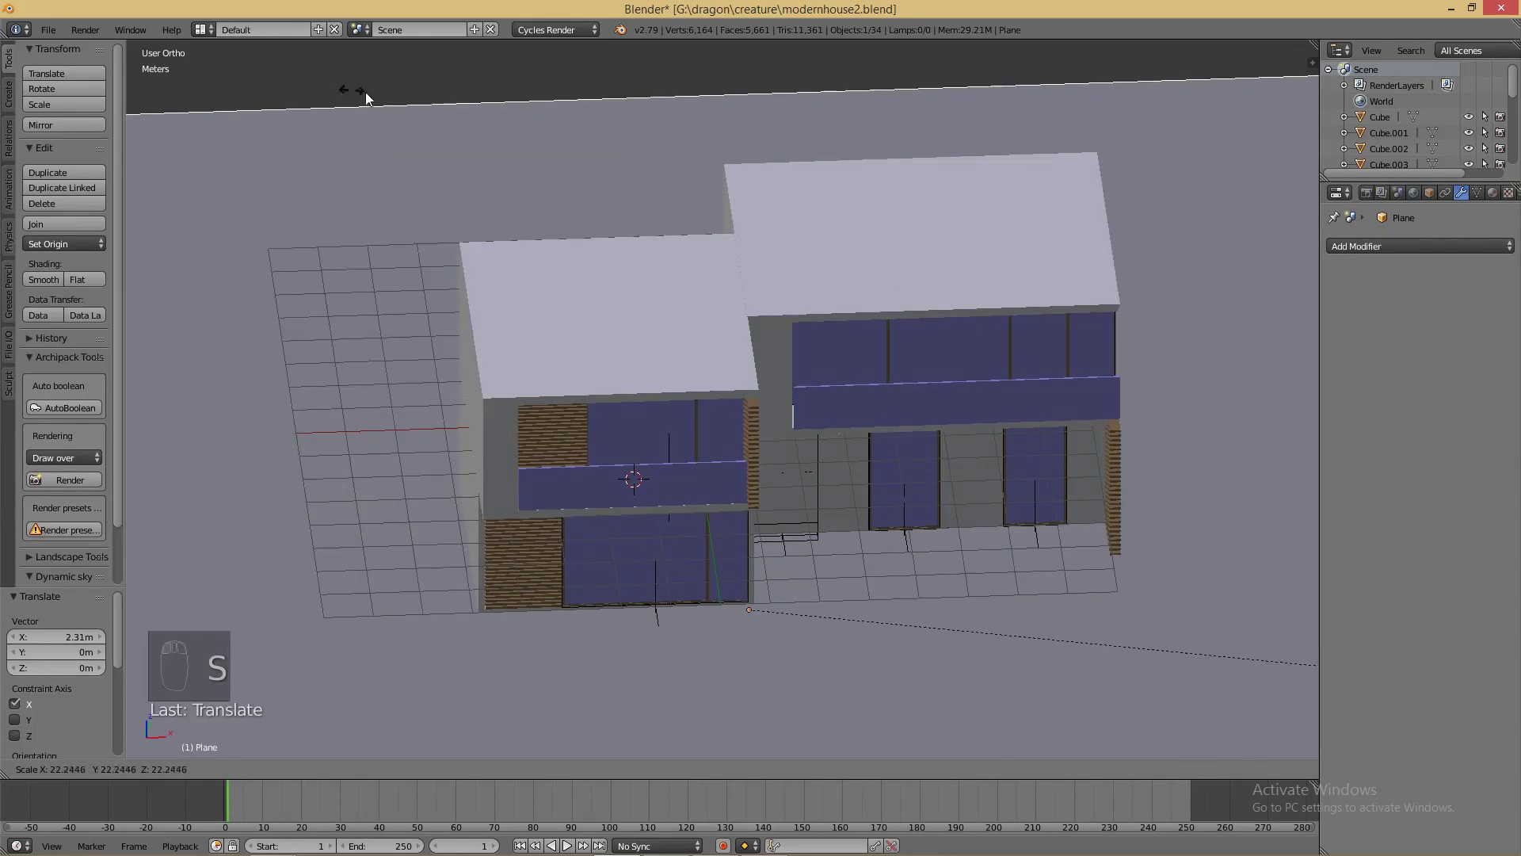
right_click(1268, 289)
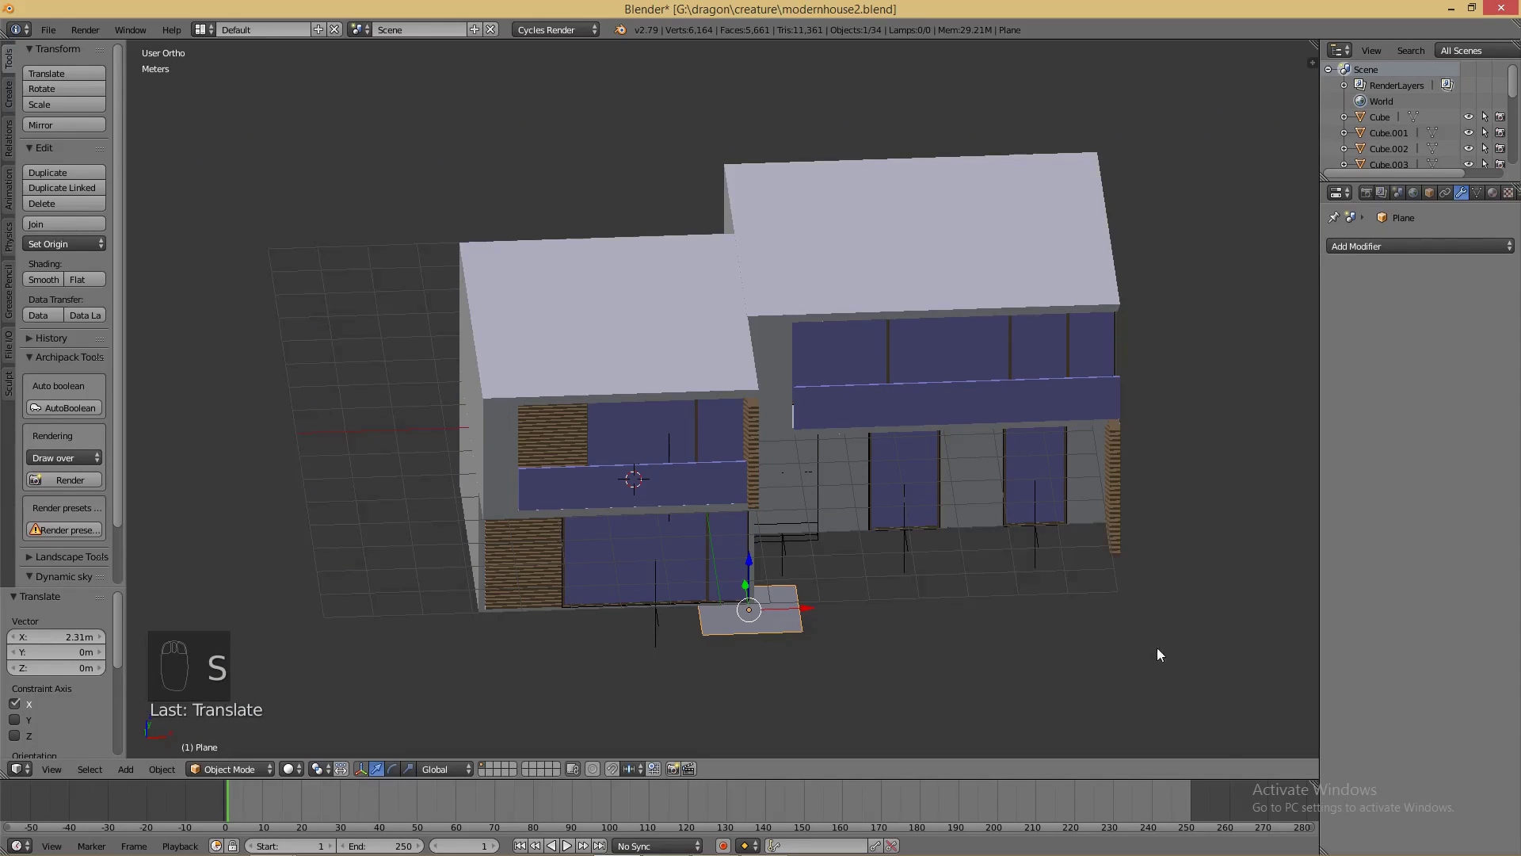
key(s)
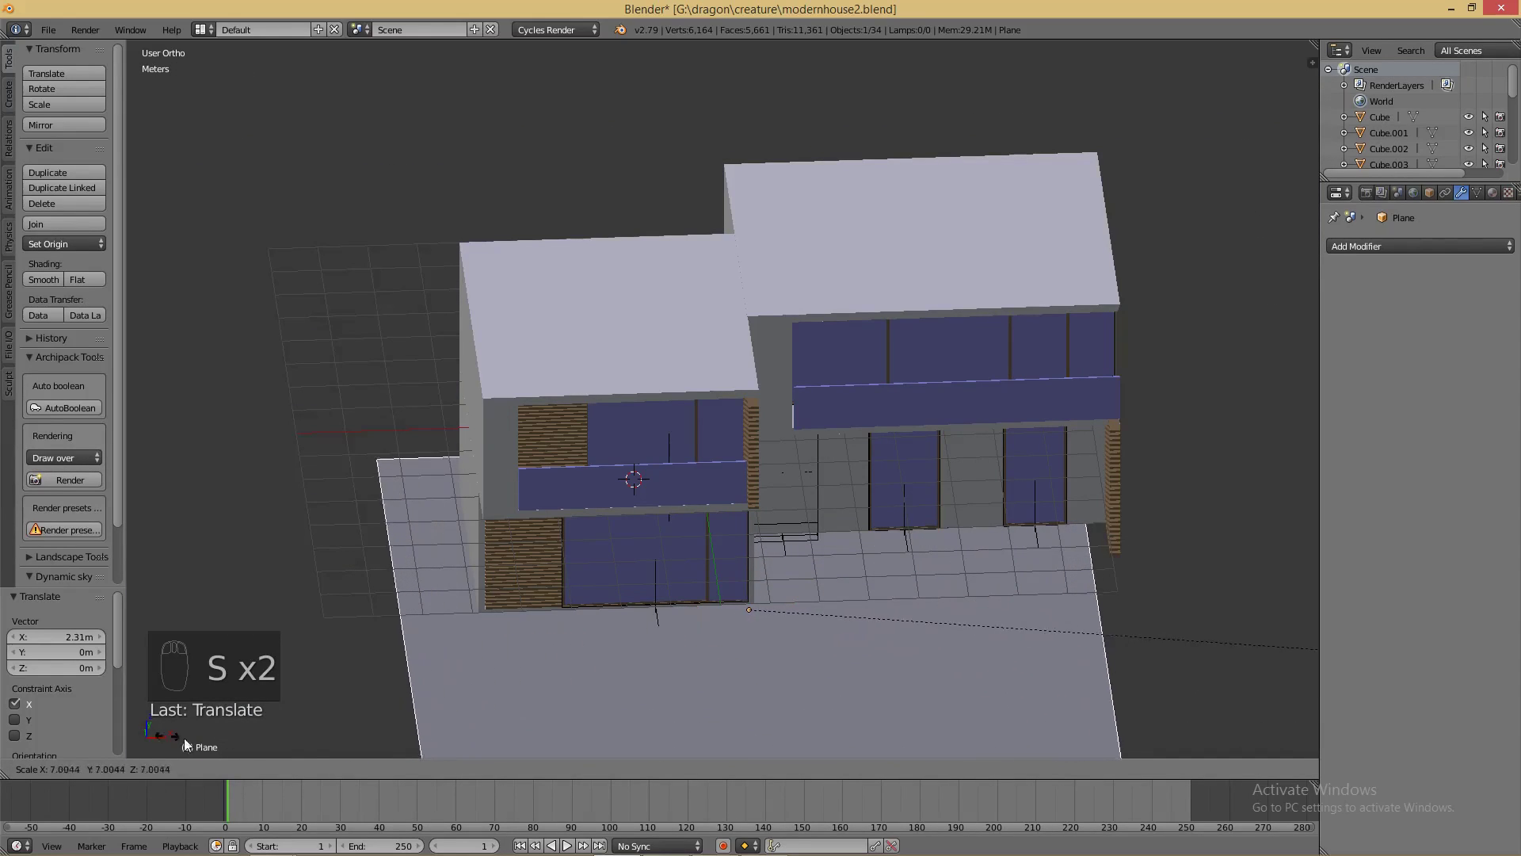
click(291, 753)
scroll(458, 564, down, 6)
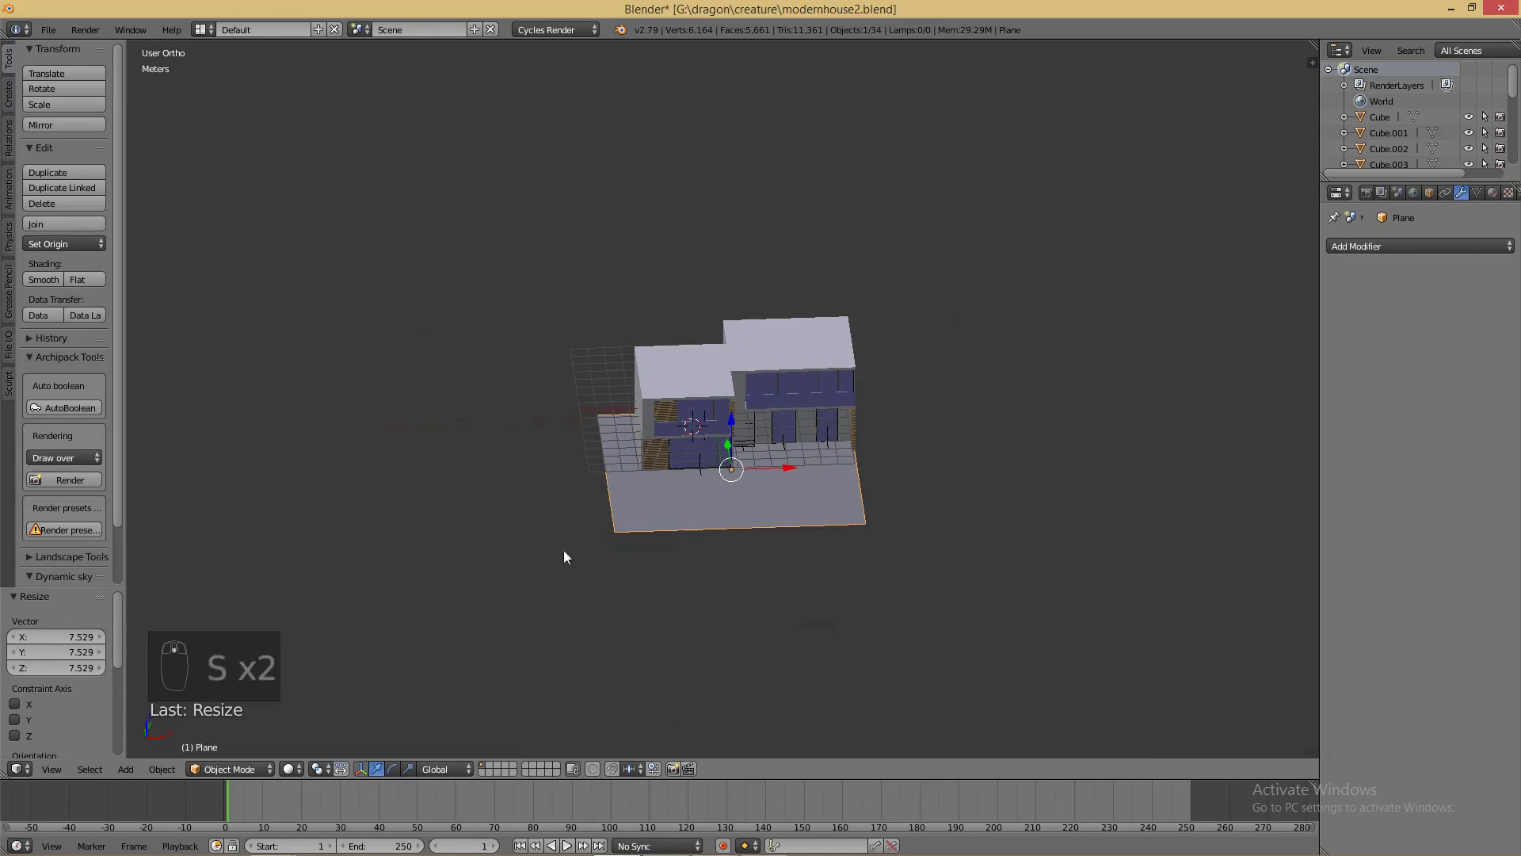
- Stretch the ground plane by about 2.01 along Y and about 1.72 along X
middle_drag(571, 545, 371, 634)
key(s)
key(y)
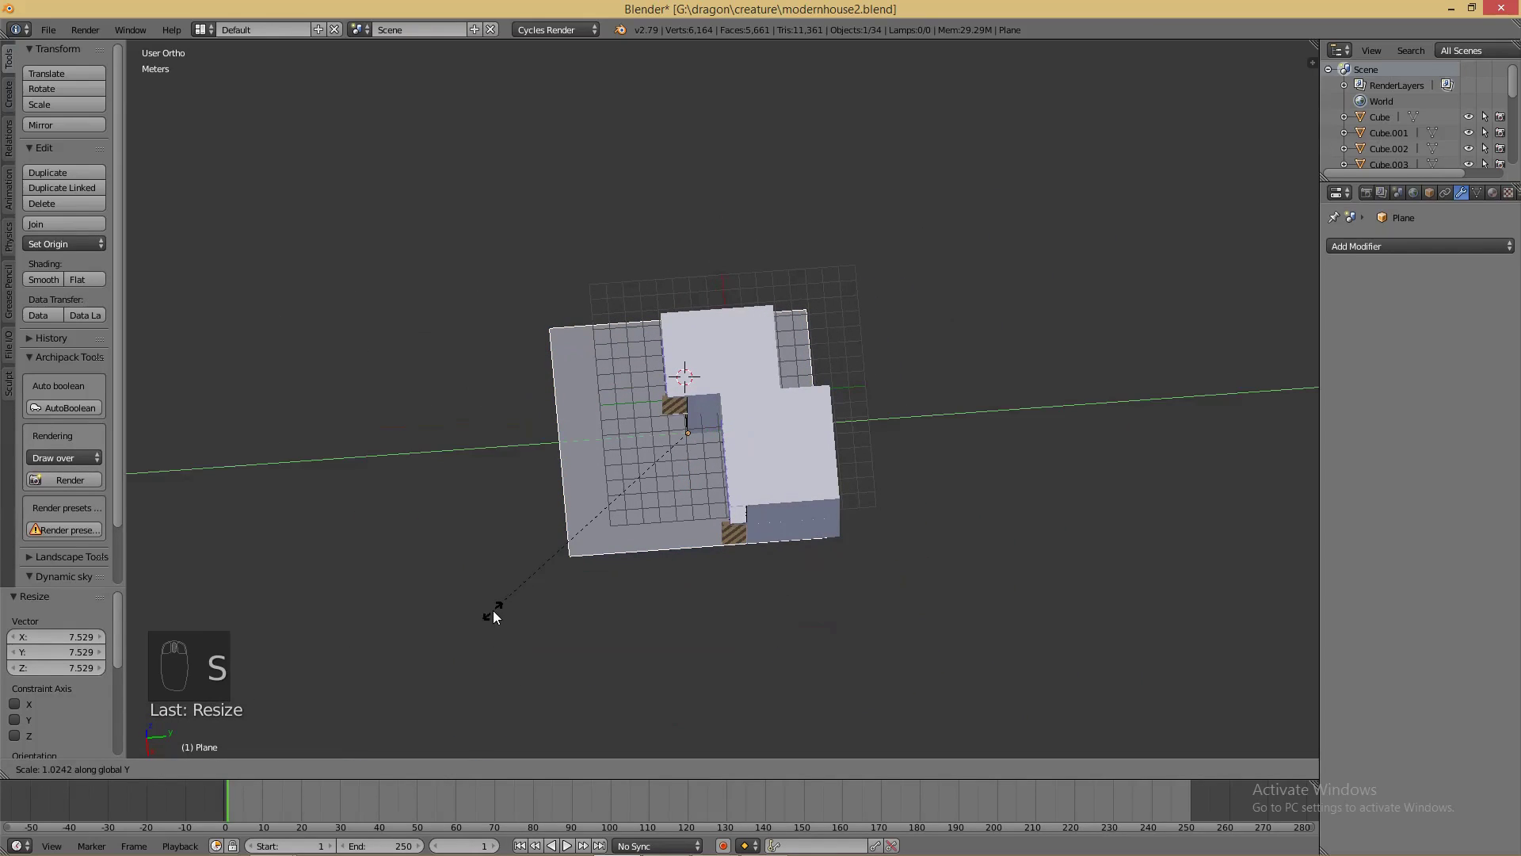
click(196, 592)
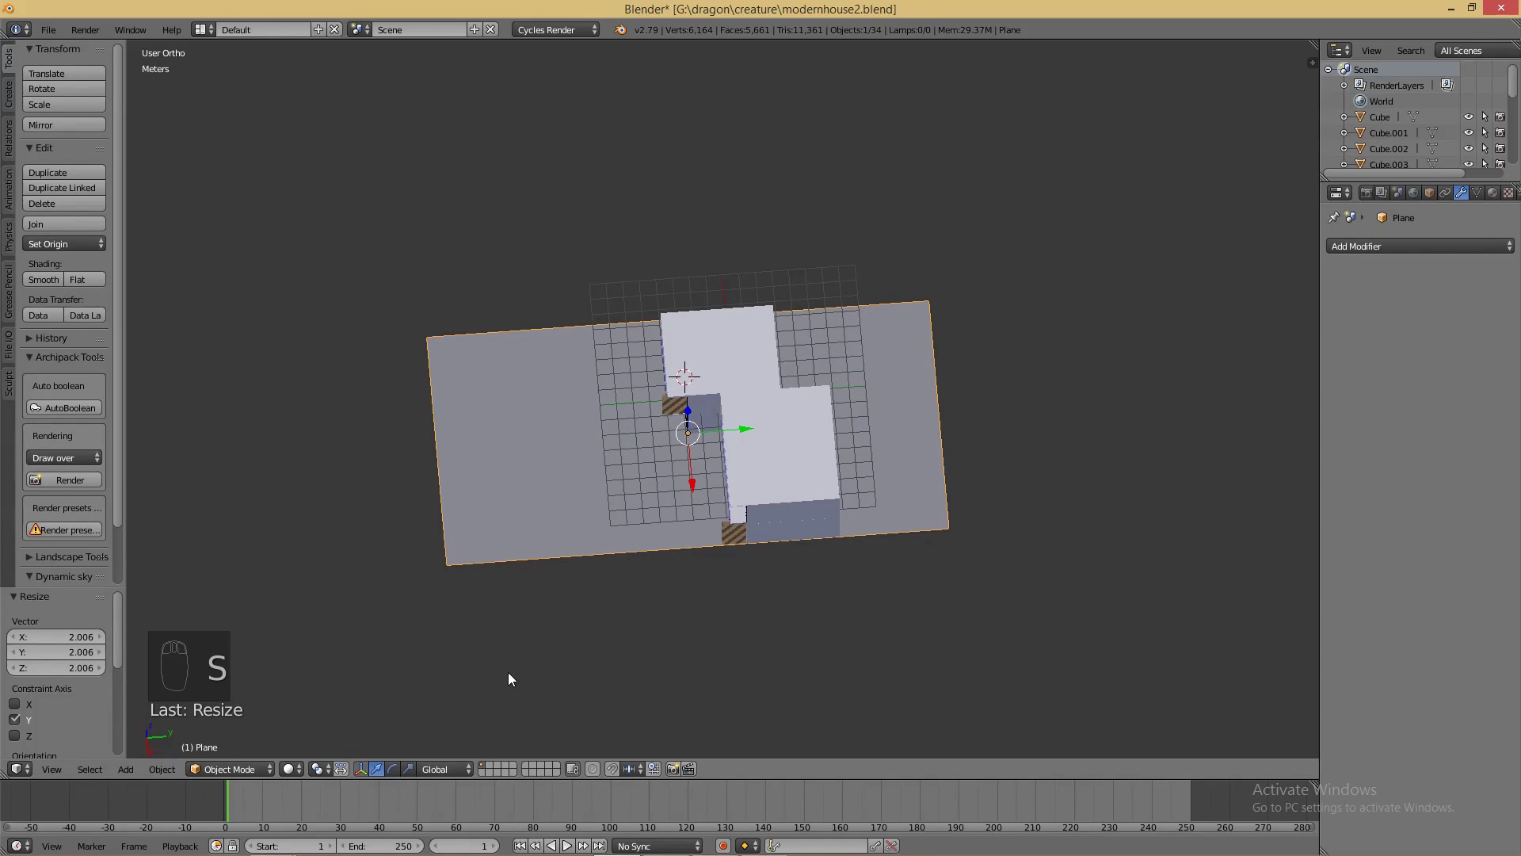
key(s)
key(x)
click(575, 226)
middle_drag(567, 232, 843, 263)
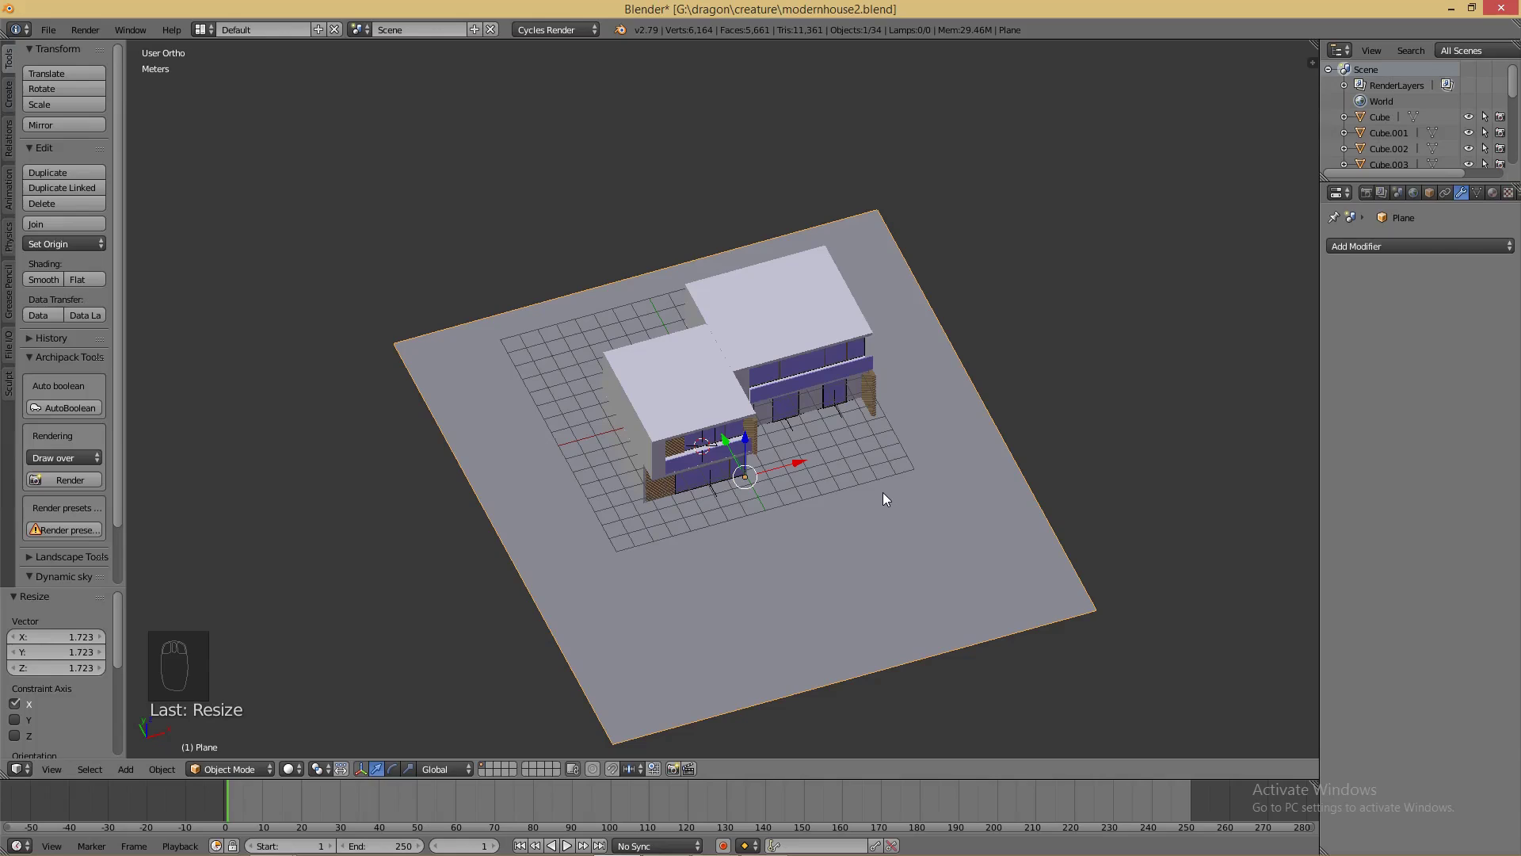
- Add a camera and move it about 11.1 m along negative Y, in front of the house
key(shift+a)
mouse_move(882, 492)
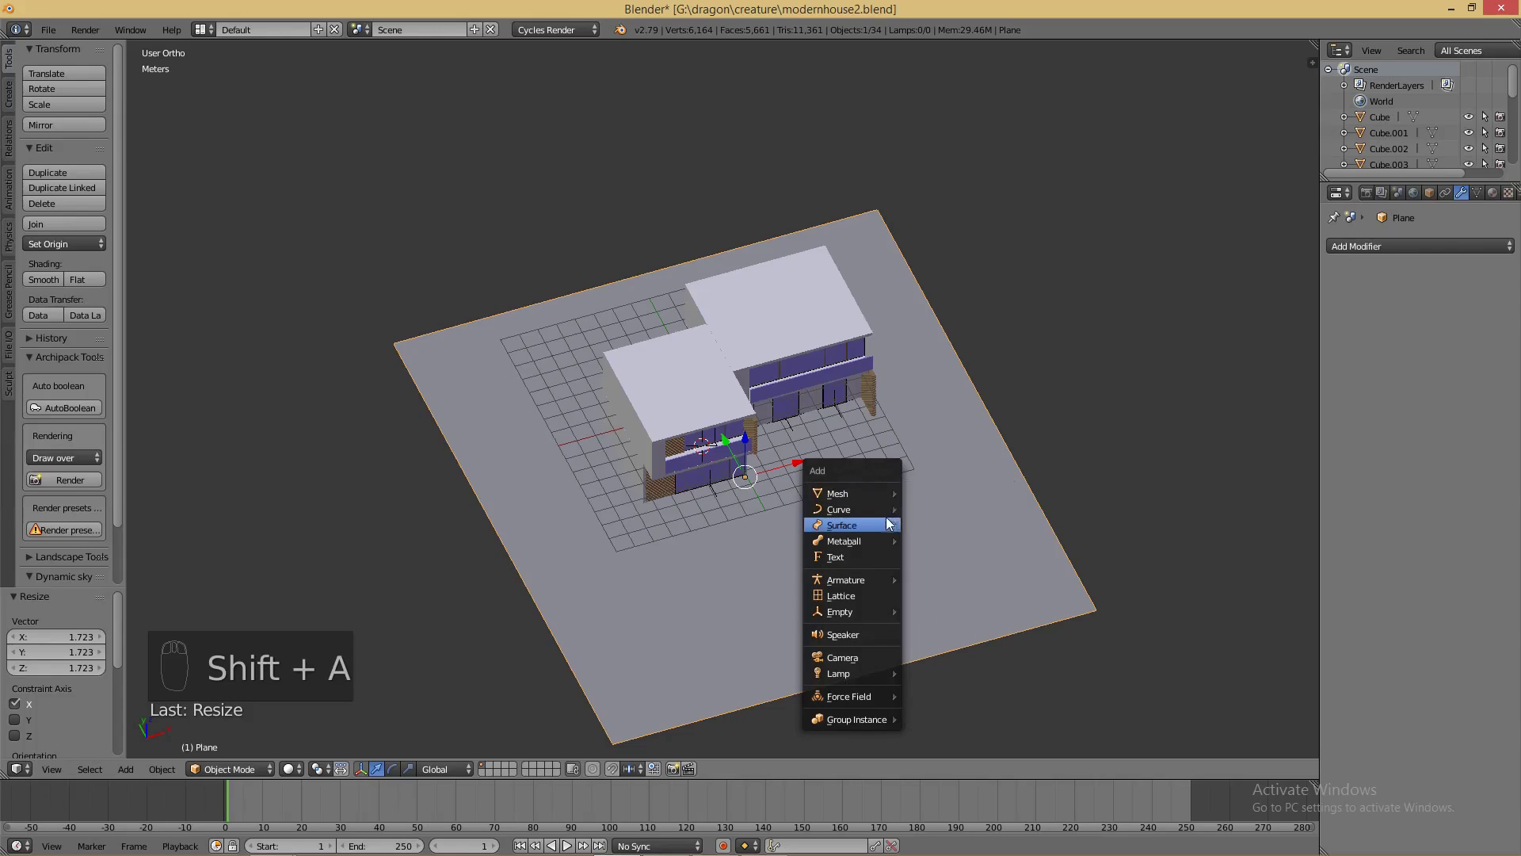
click(842, 657)
drag(683, 410, 753, 554)
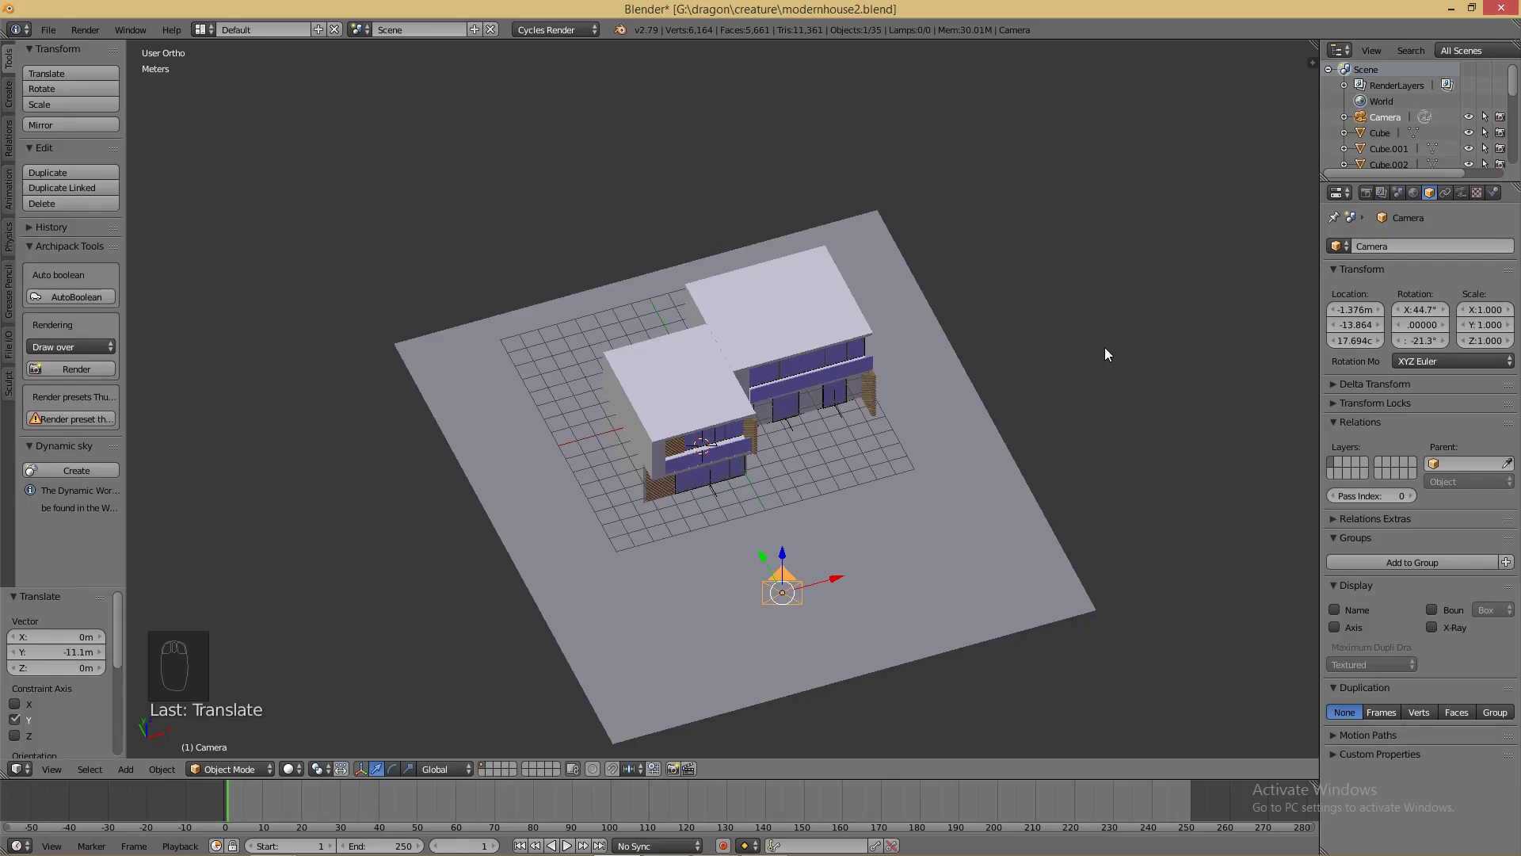
- Turn on Lock Camera to View in the 3D view's settings
key(n)
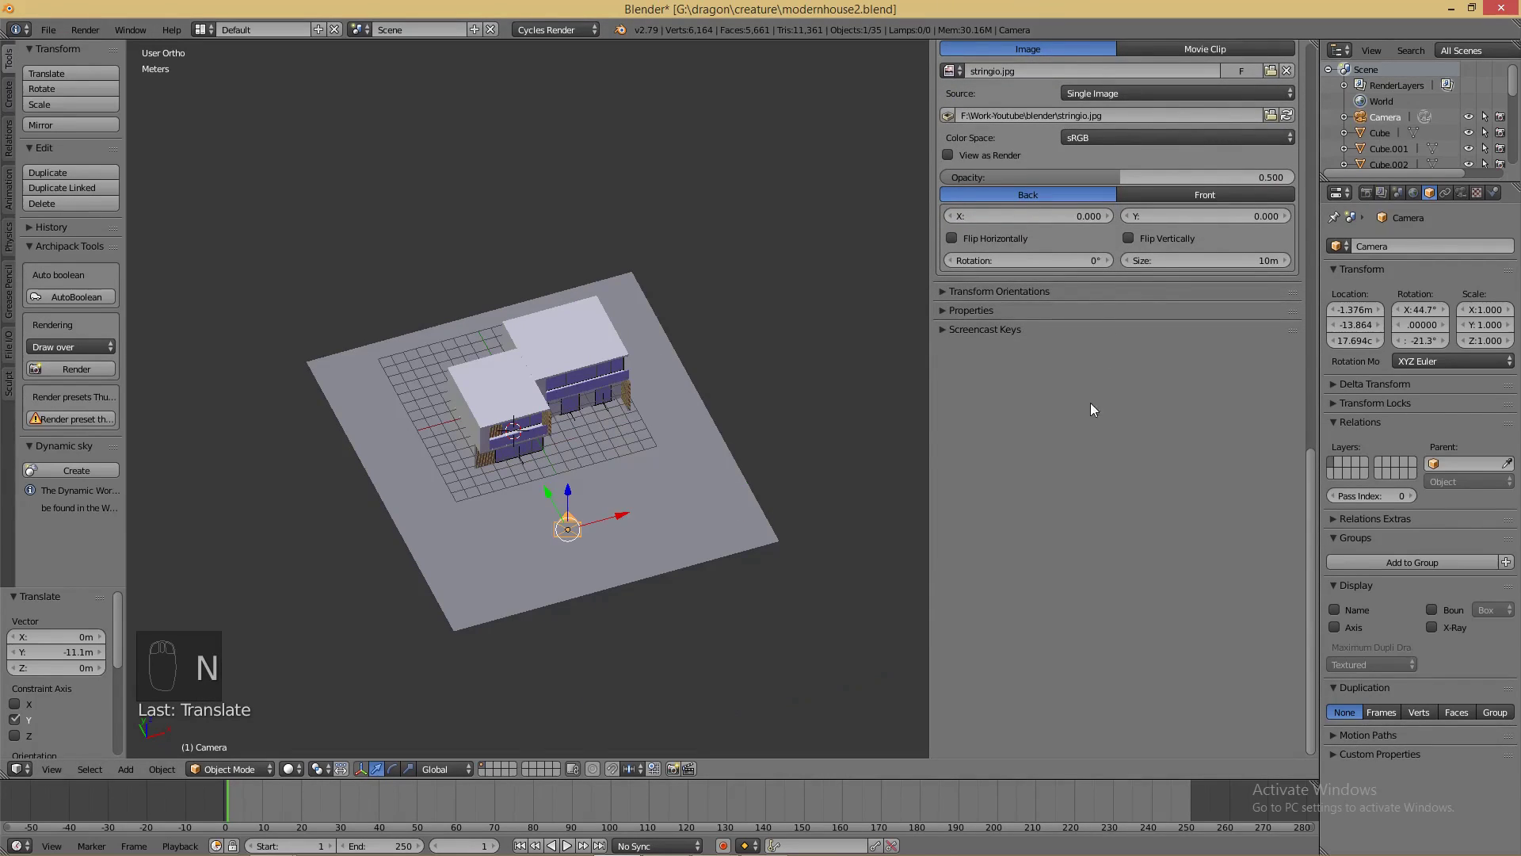
scroll(1090, 398, up, 15)
scroll(1072, 443, up, 5)
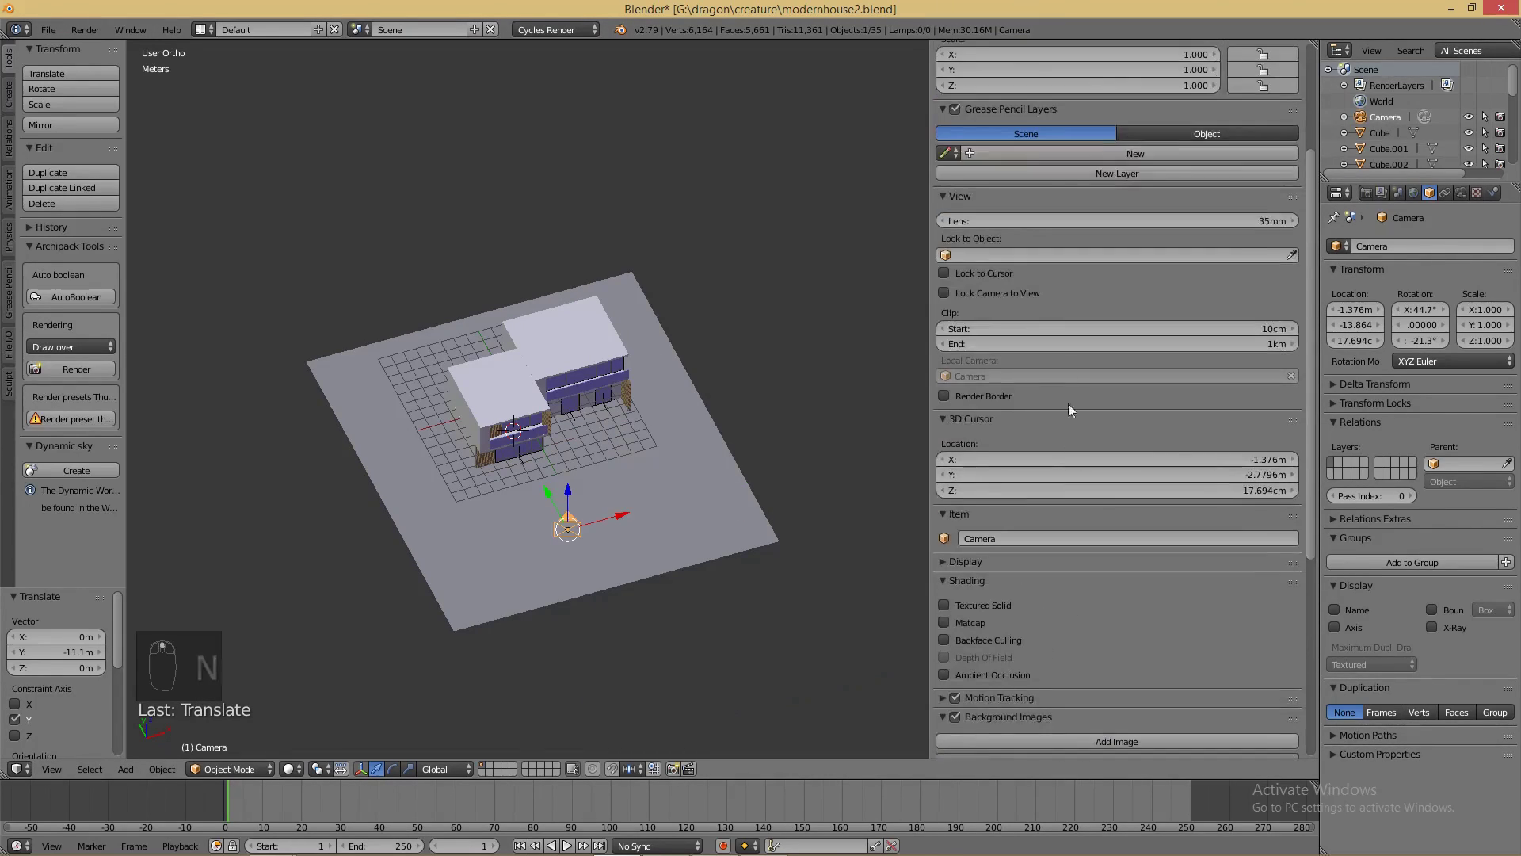
click(968, 298)
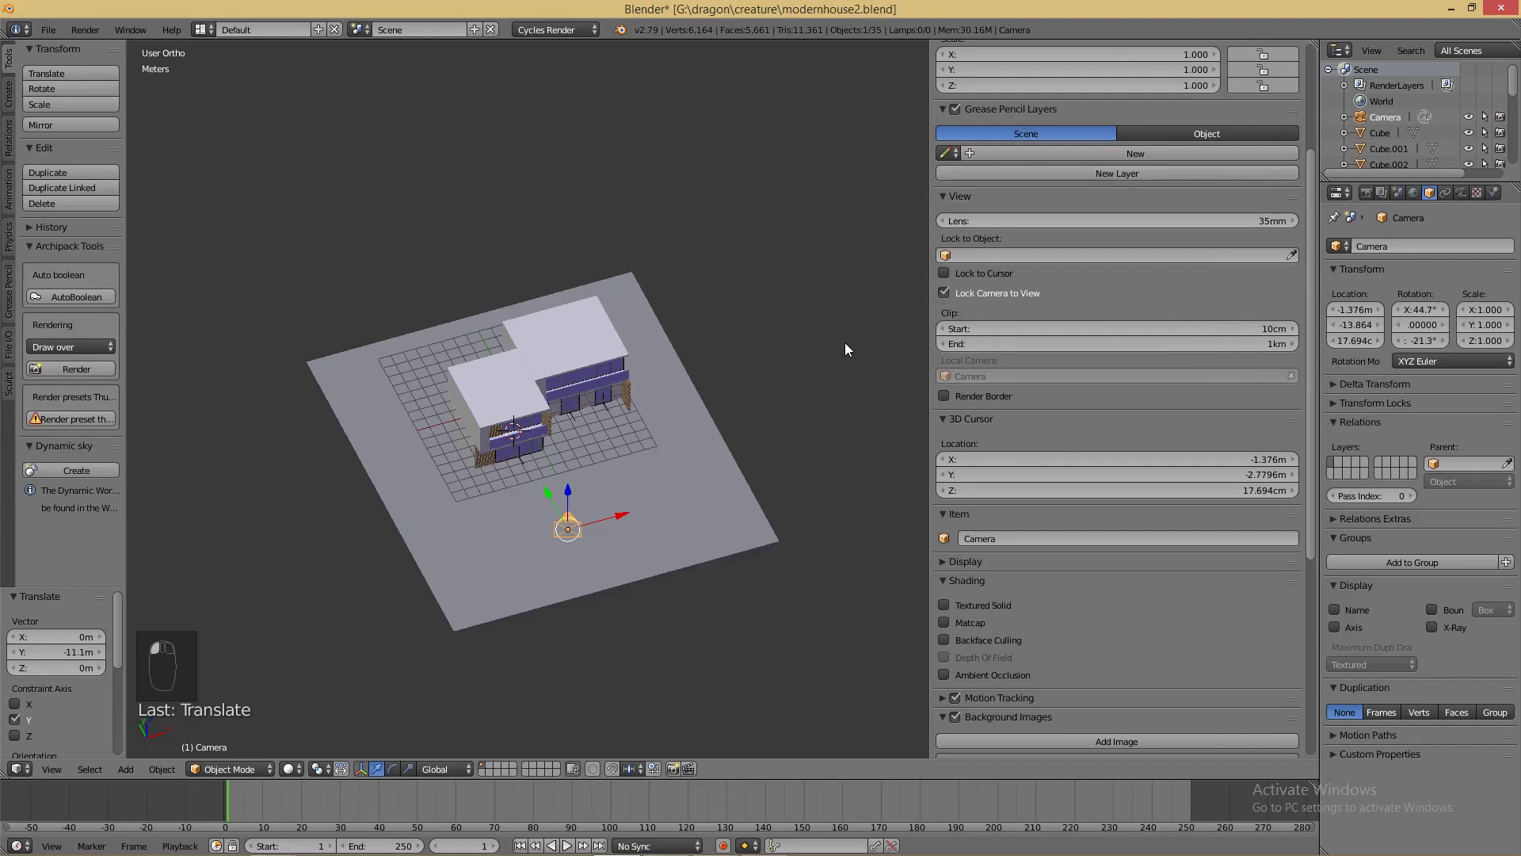
- Look through the camera and reposition it for an angled front view that fits the whole house in frame
key(n)
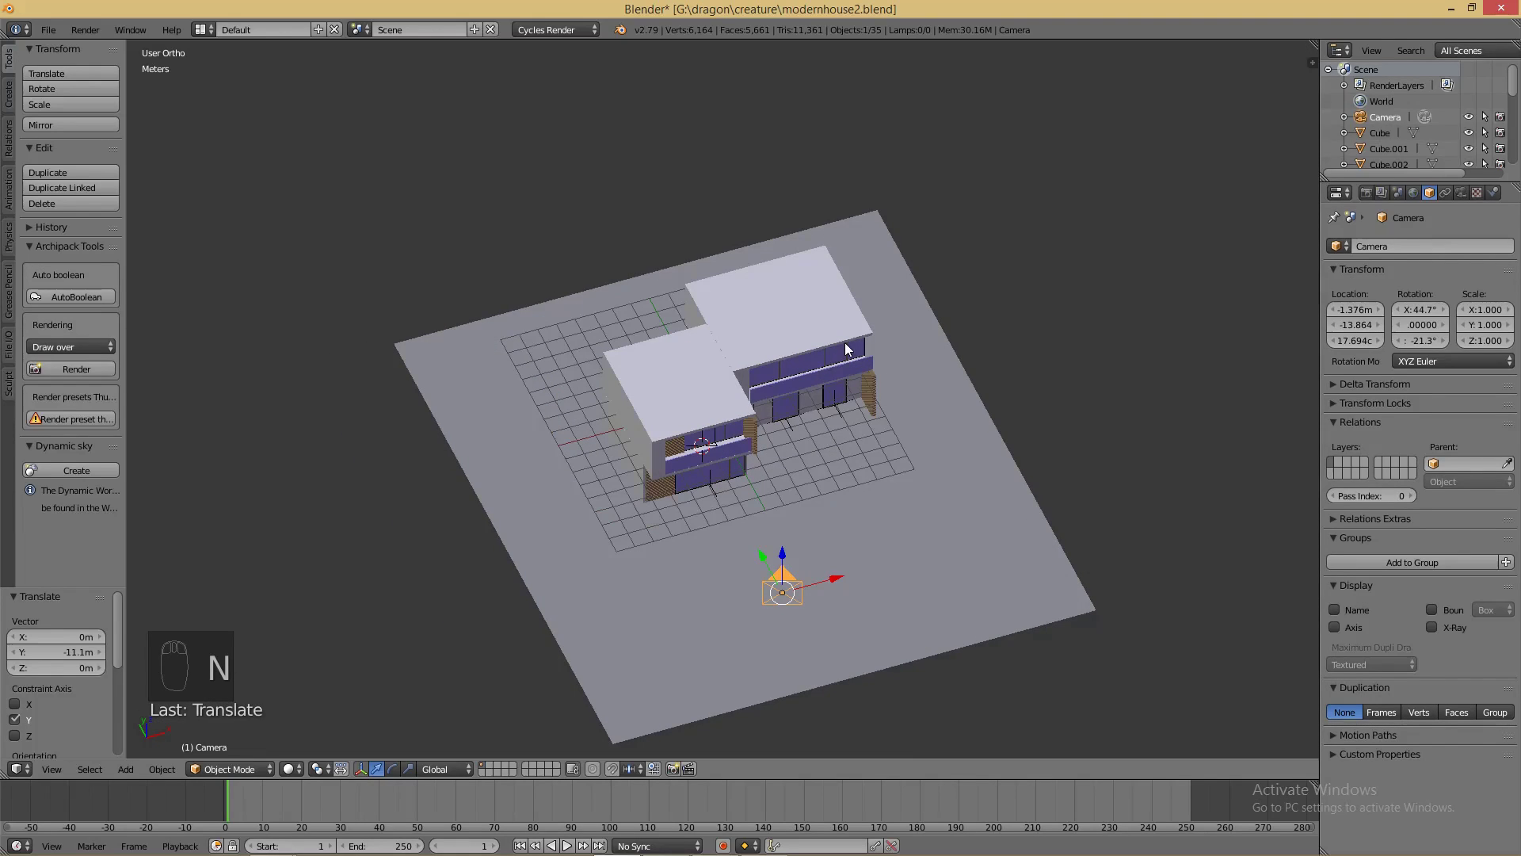
key(KP_0)
middle_drag(900, 426, 853, 674)
scroll(849, 506, down, 5)
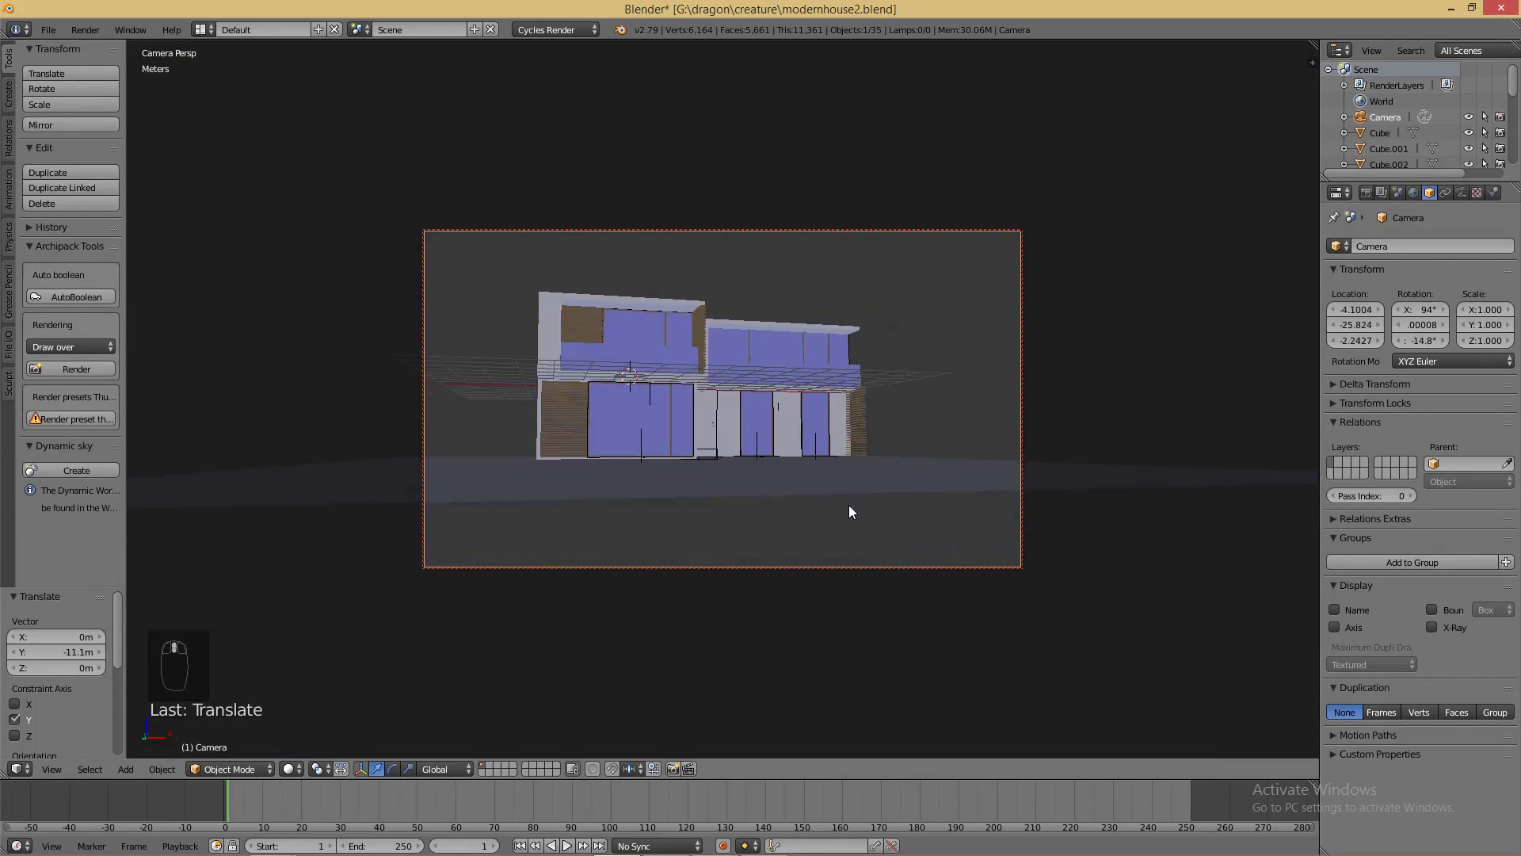
scroll(847, 505, down, 1)
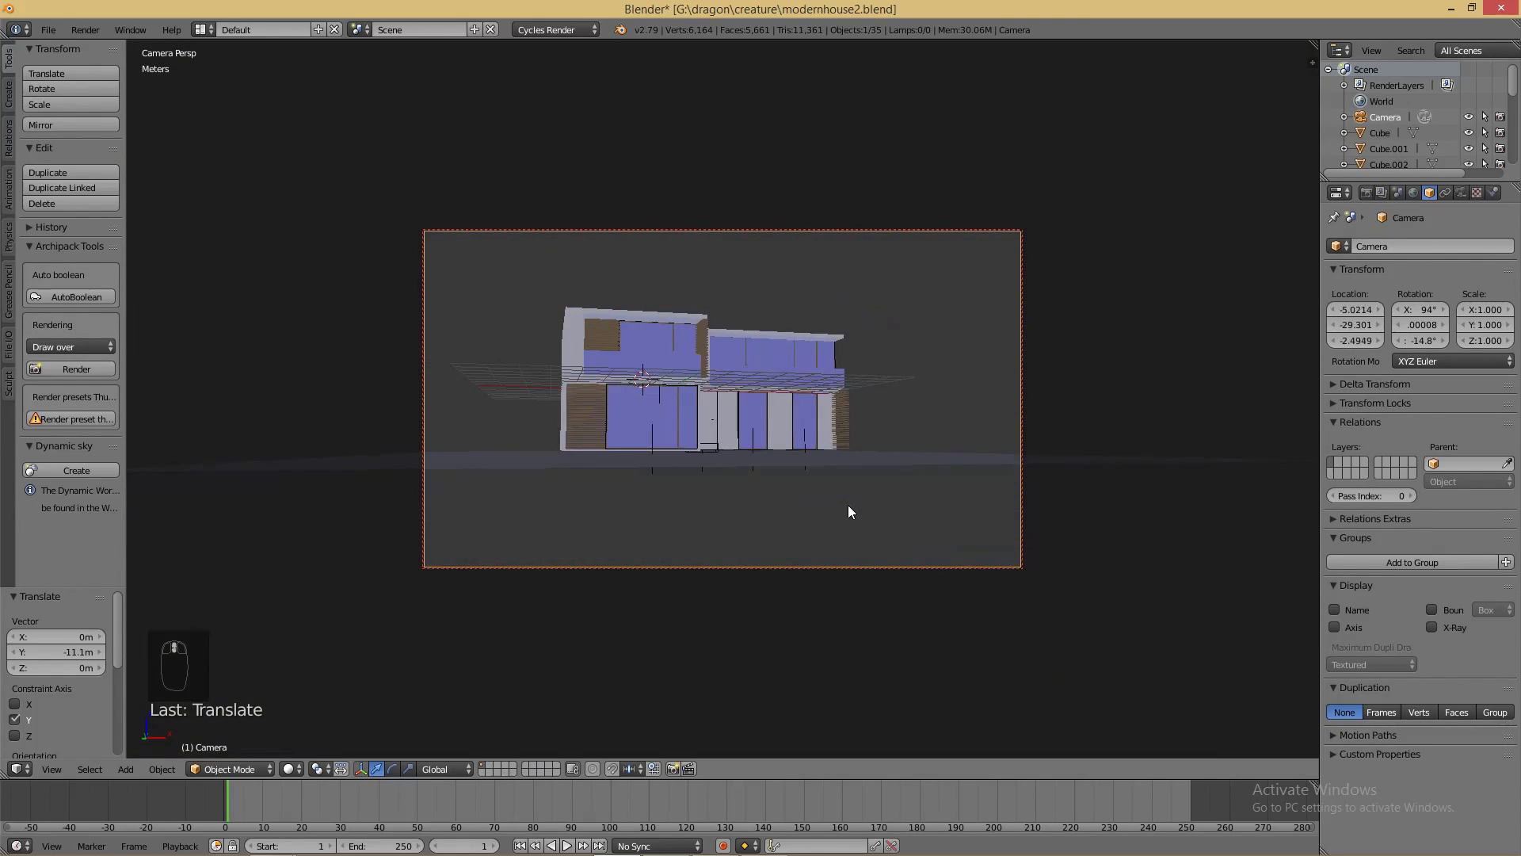
scroll(848, 505, up, 4)
middle_drag(848, 505, 861, 537)
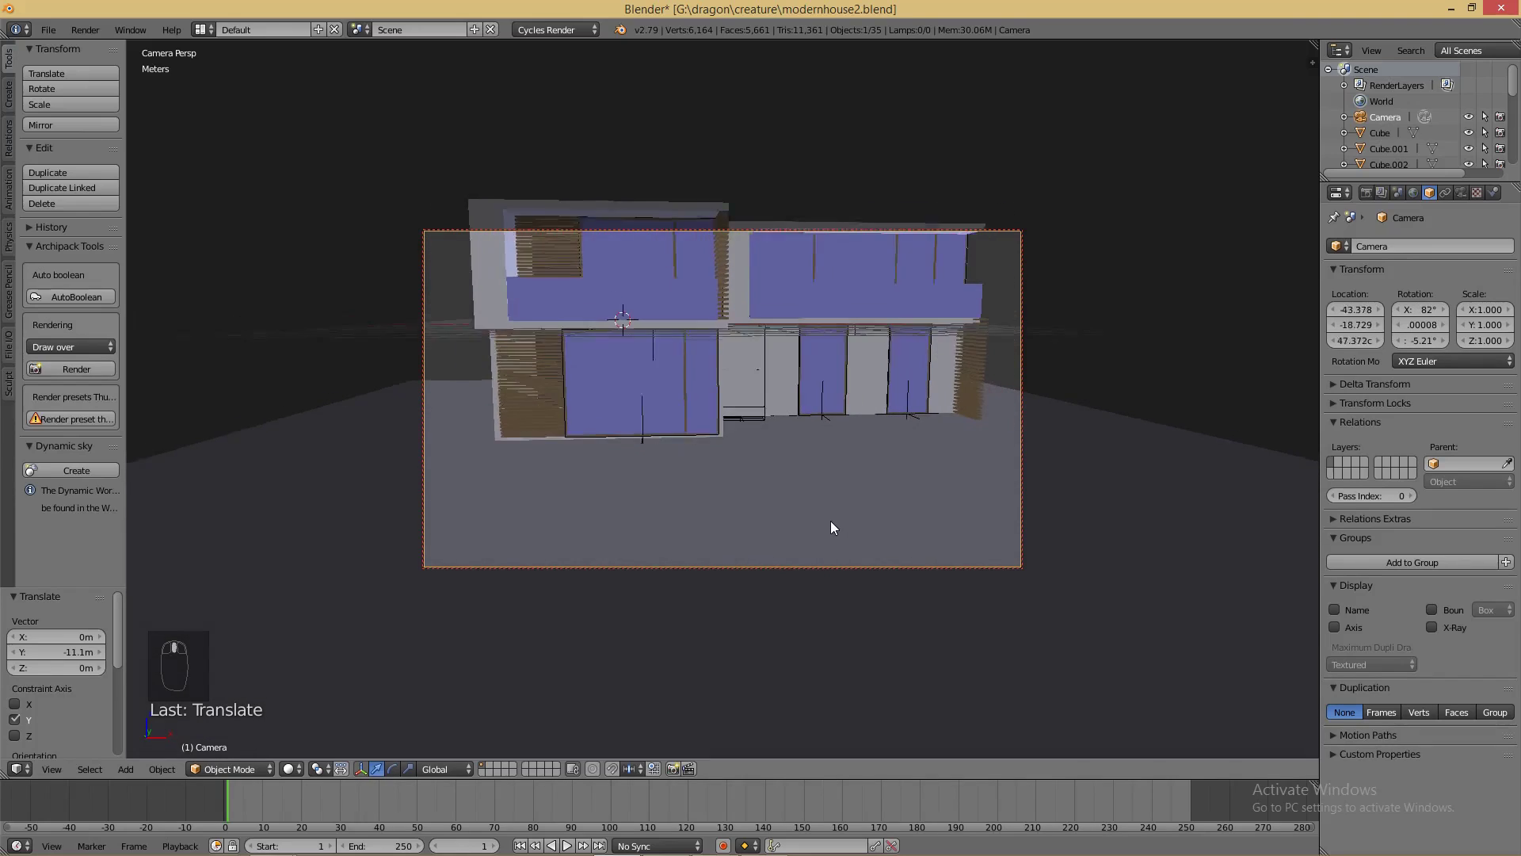
scroll(832, 526, down, 2)
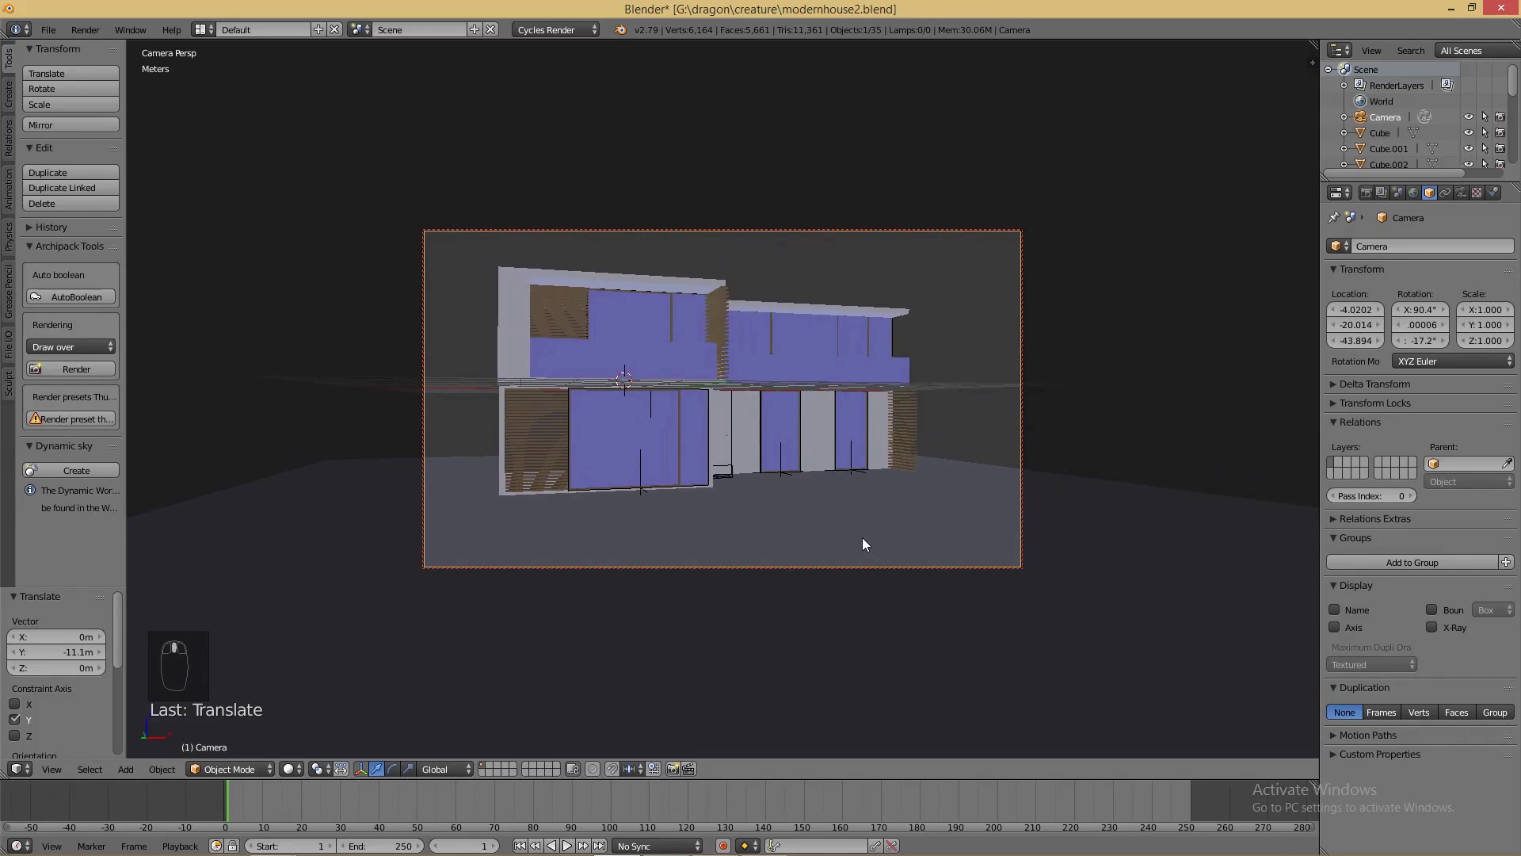
scroll(862, 544, up, 2)
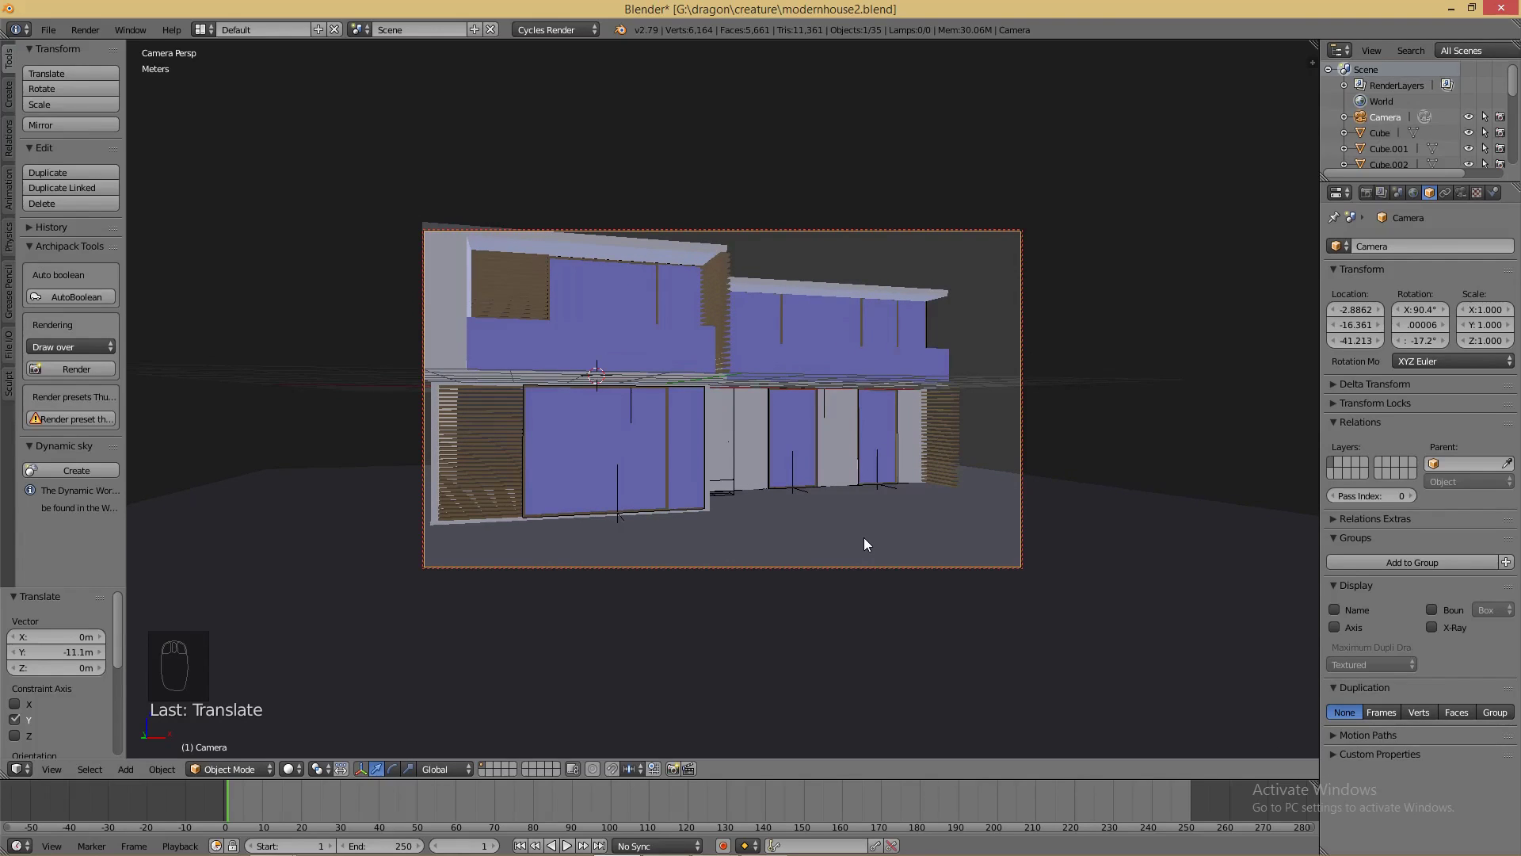
scroll(864, 538, down, 3)
scroll(858, 531, up, 2)
middle_drag(819, 522, 829, 456)
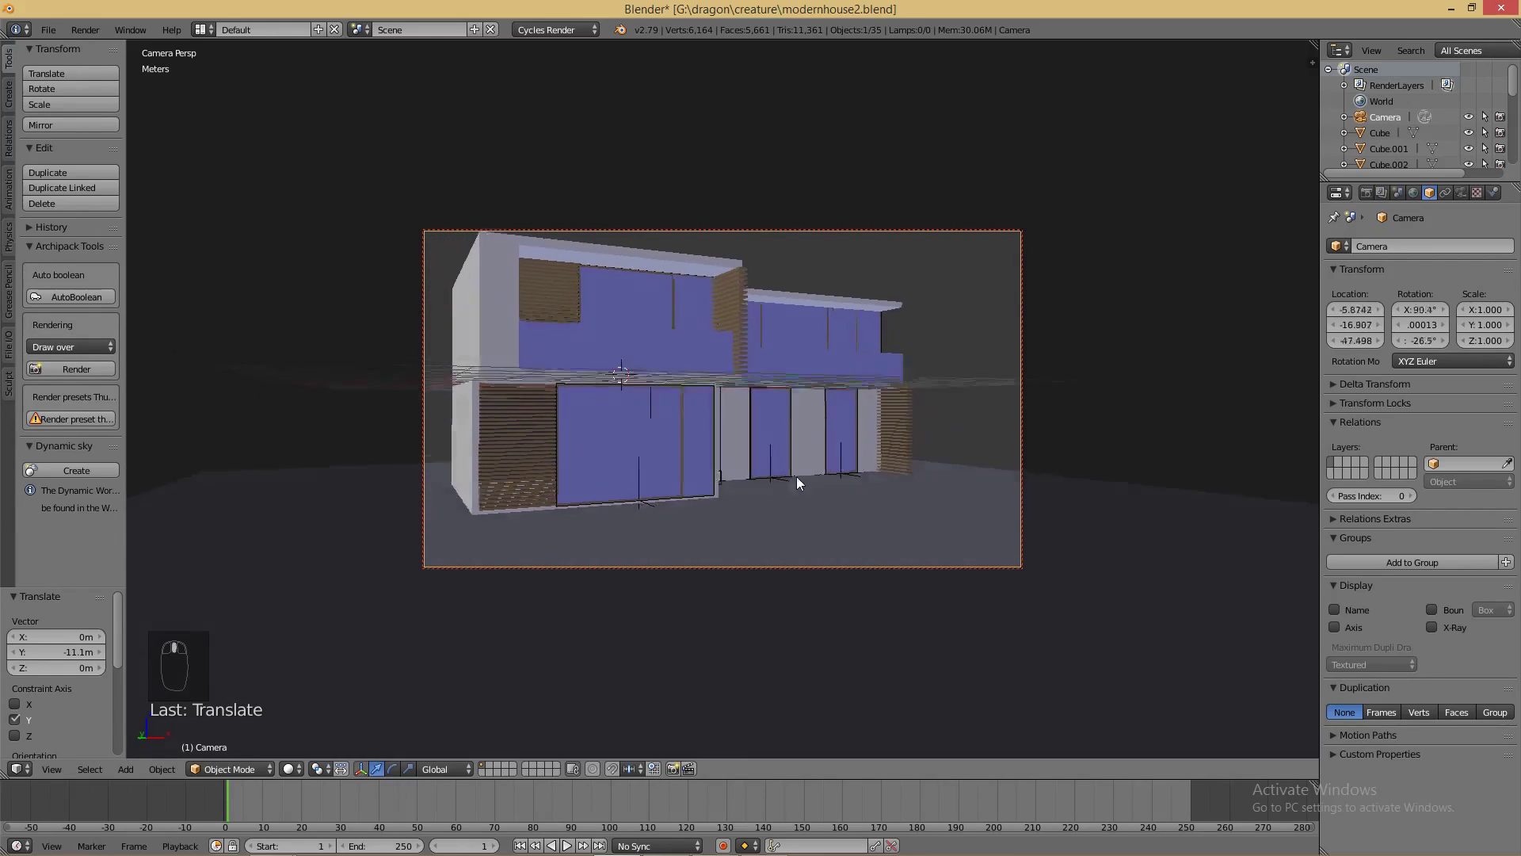
scroll(783, 476, down, 1)
- Set the Glass BSDF roughness to 0.342 in the Glass.001 material of the nearer wing's balcony railing
click(633, 361)
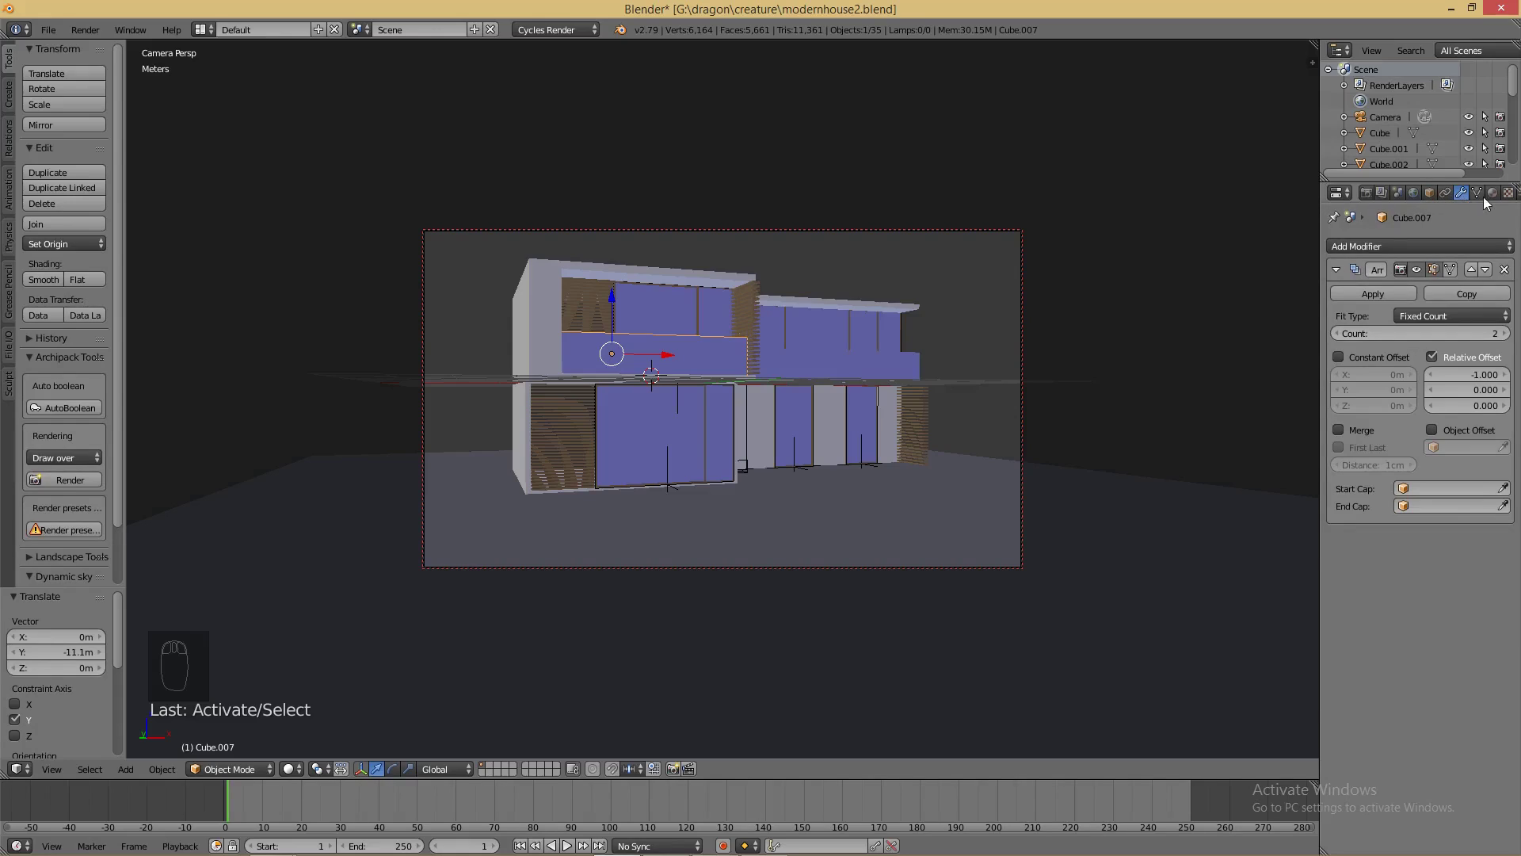
click(1492, 194)
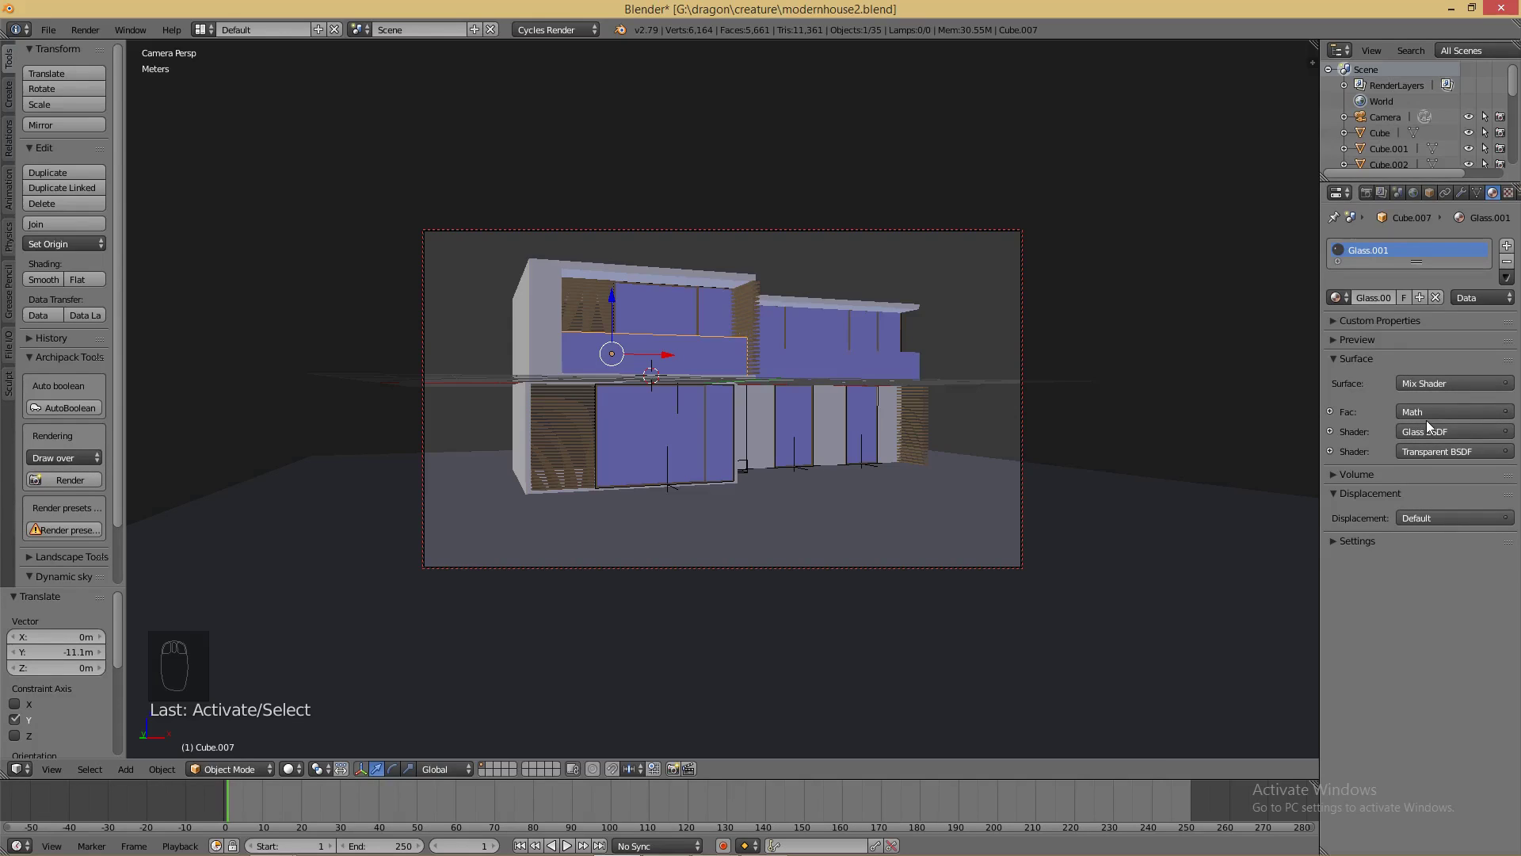
click(1331, 431)
drag(1430, 494, 1450, 494)
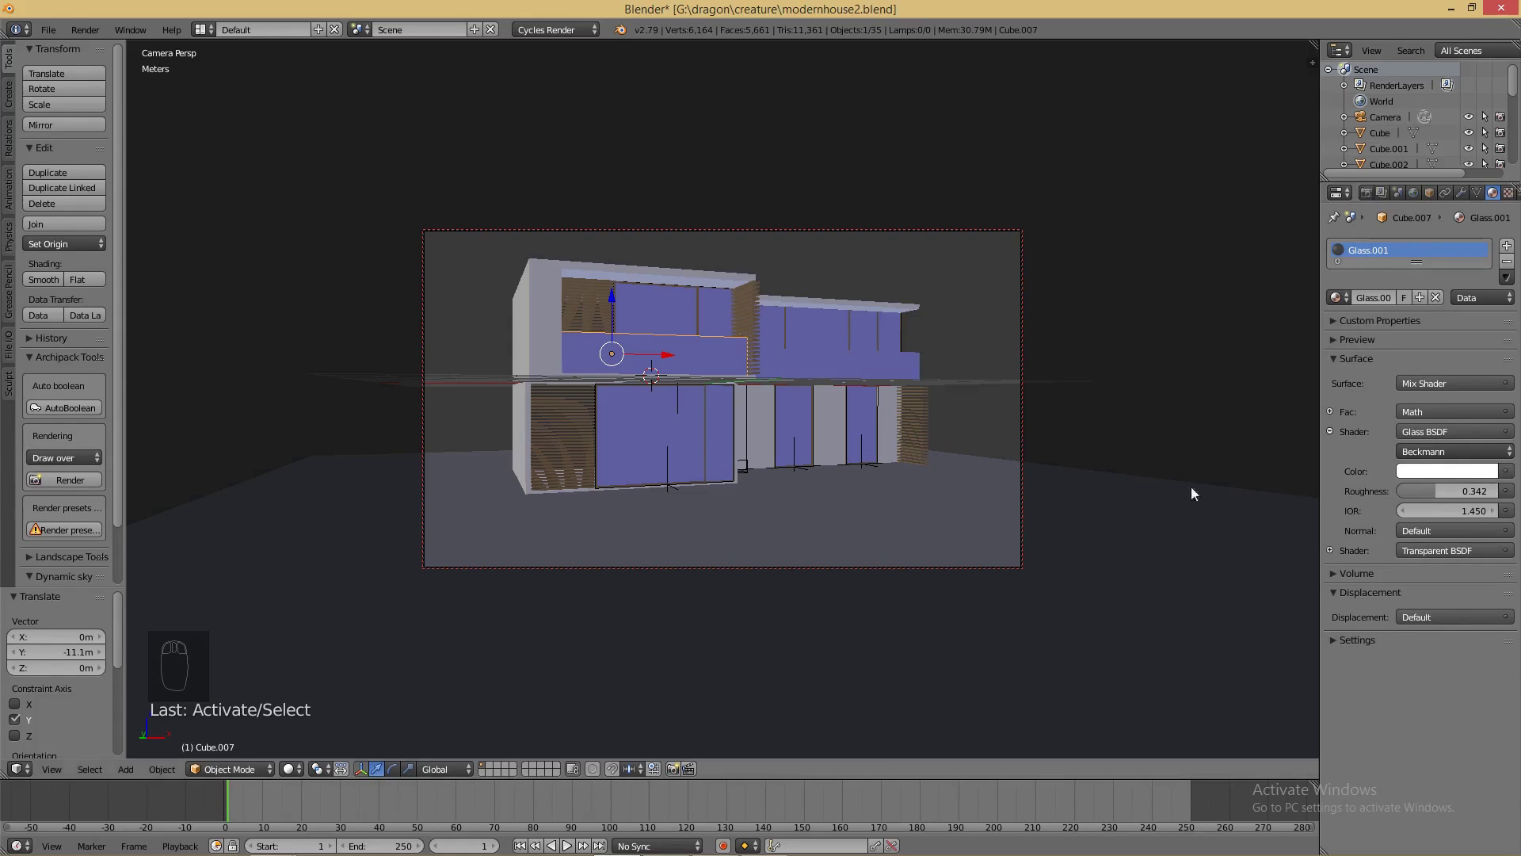
- Assign the existing Glass.001 material to the farther wing's balcony railing
right_click(861, 370)
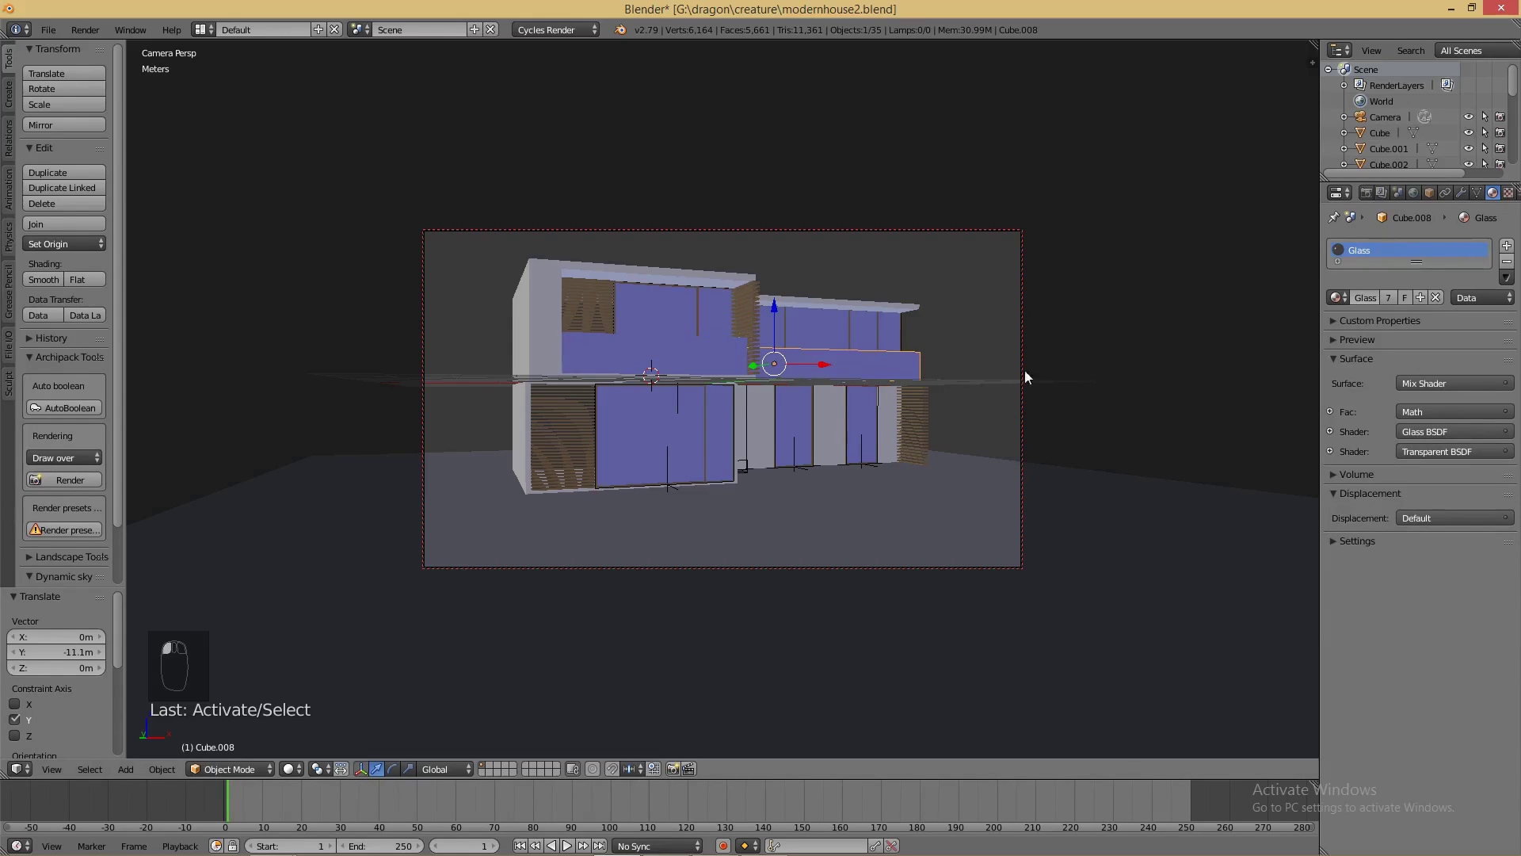
click(1337, 297)
click(1296, 366)
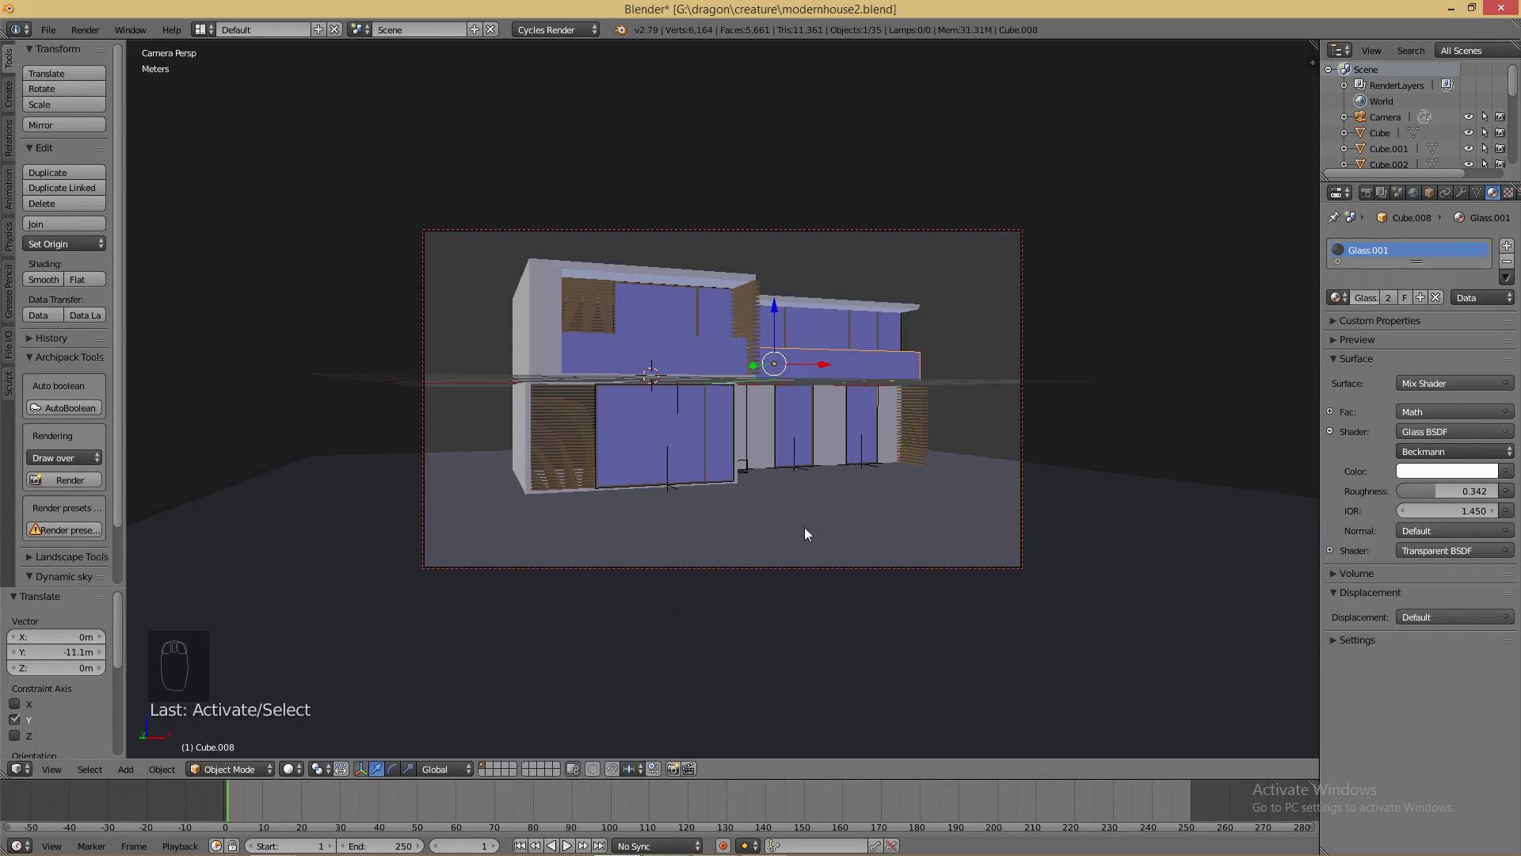
- Set the render resolution to 1400 px wide by 600 px high
click(1366, 192)
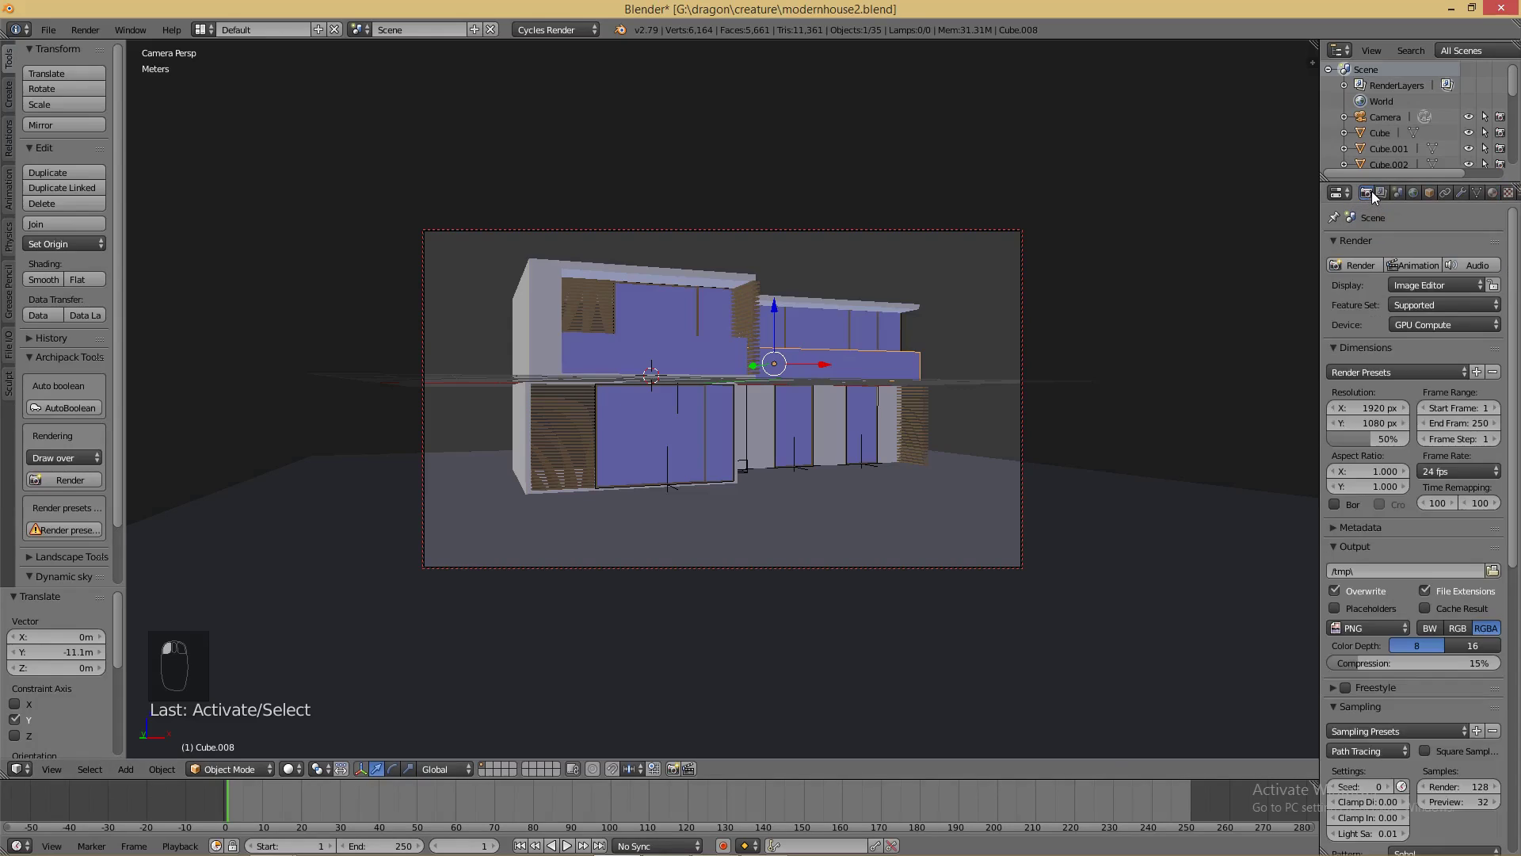
click(1372, 402)
text(1400)
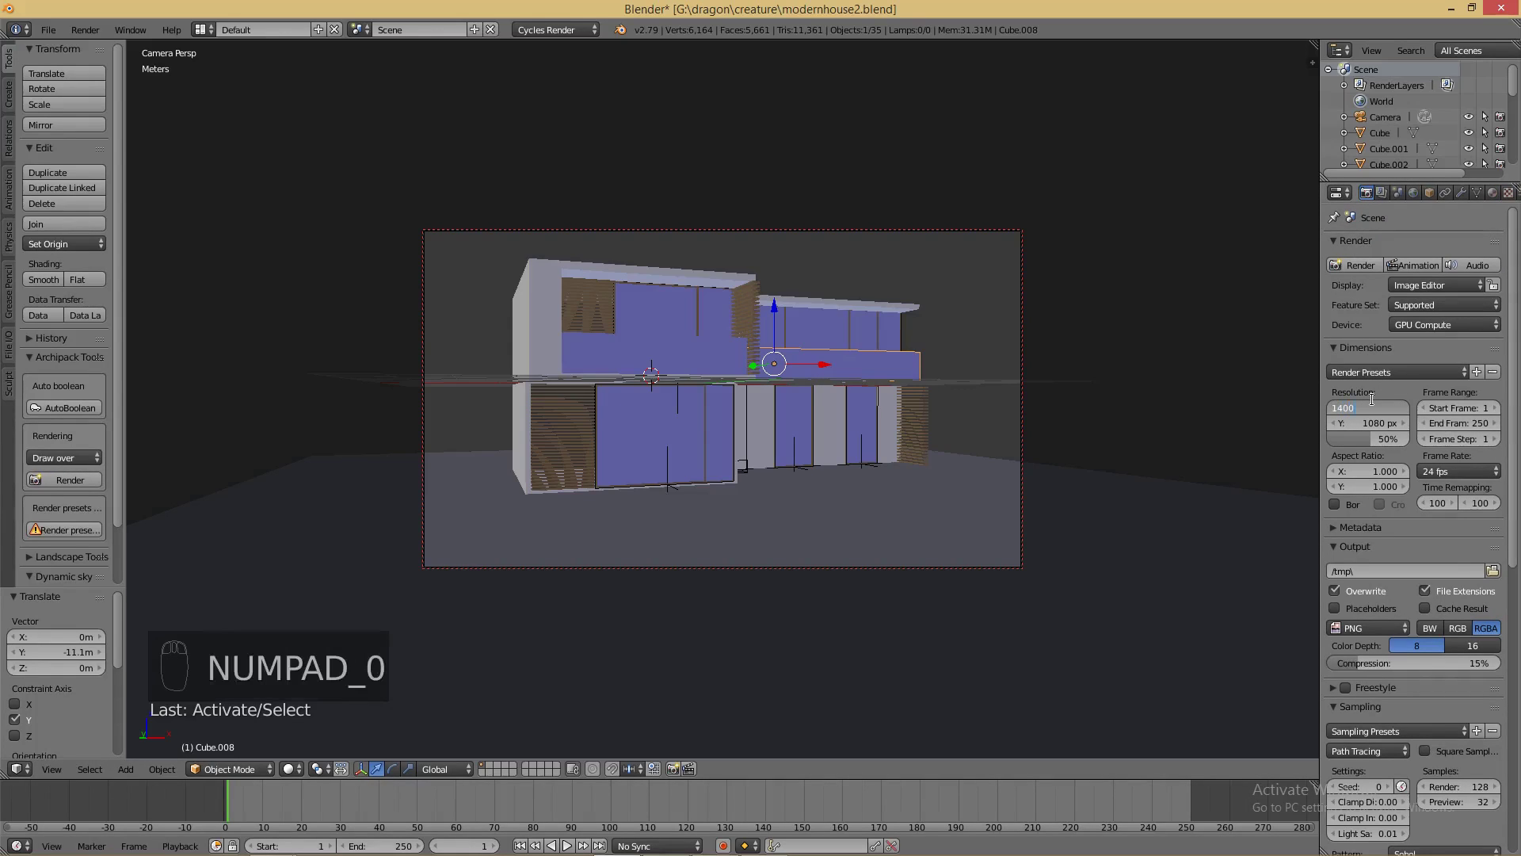
click(1195, 460)
click(1378, 425)
text(600)
key(Return)
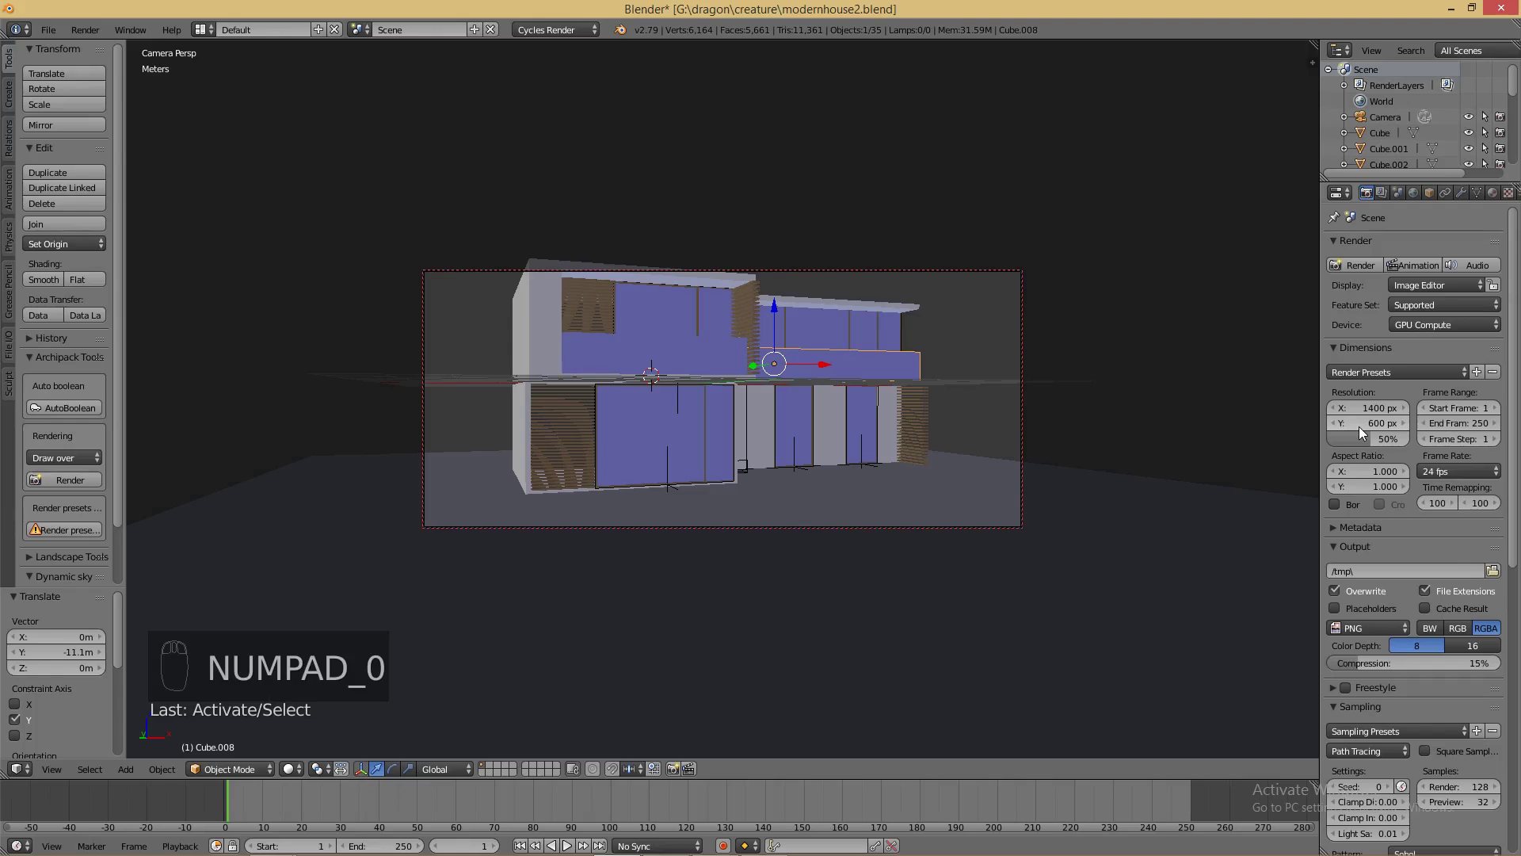
- Set the render resolution to 763 × 1132 px and bring the camera closer to the house
drag(1358, 426, 1309, 409)
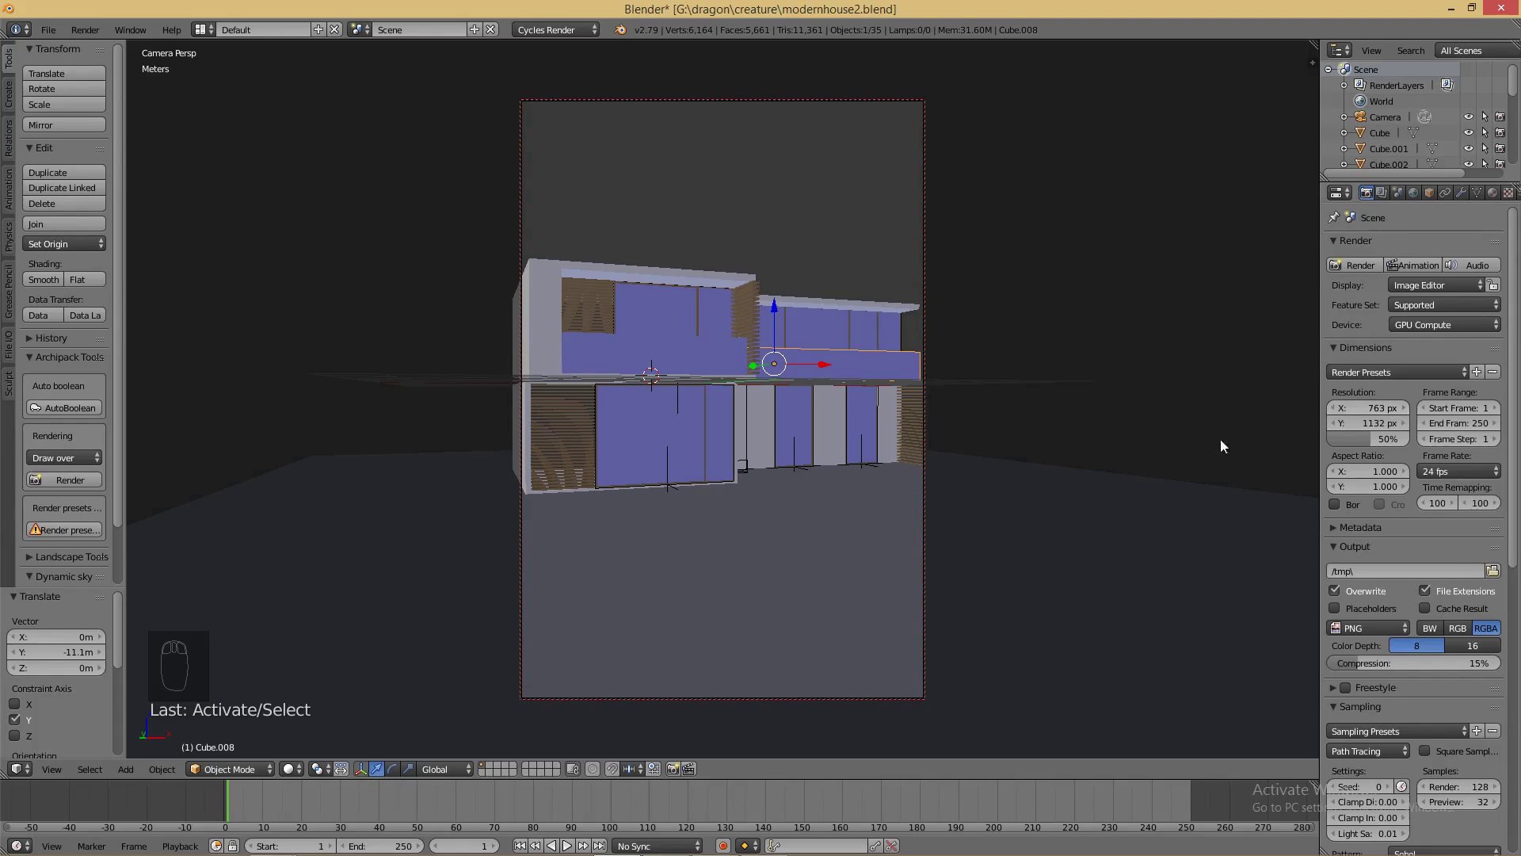
scroll(727, 544, up, 1)
shift+middle_drag(715, 532, 814, 568)
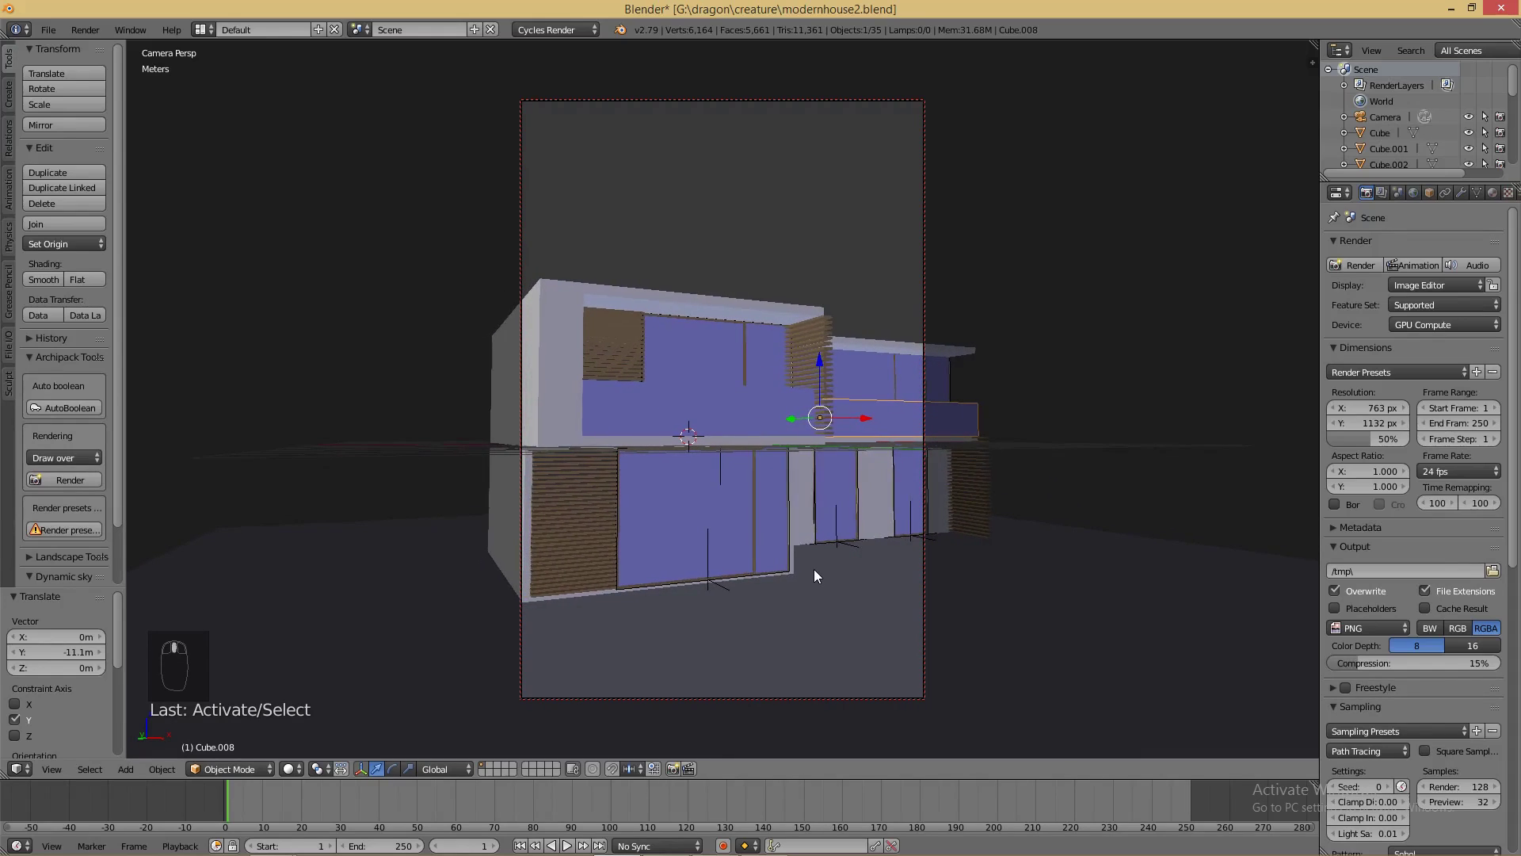
- Leave the camera view, add a sun lamp, and move it in front of the house, about 6.12 m along X and 11.2 m up
key(KP_0)
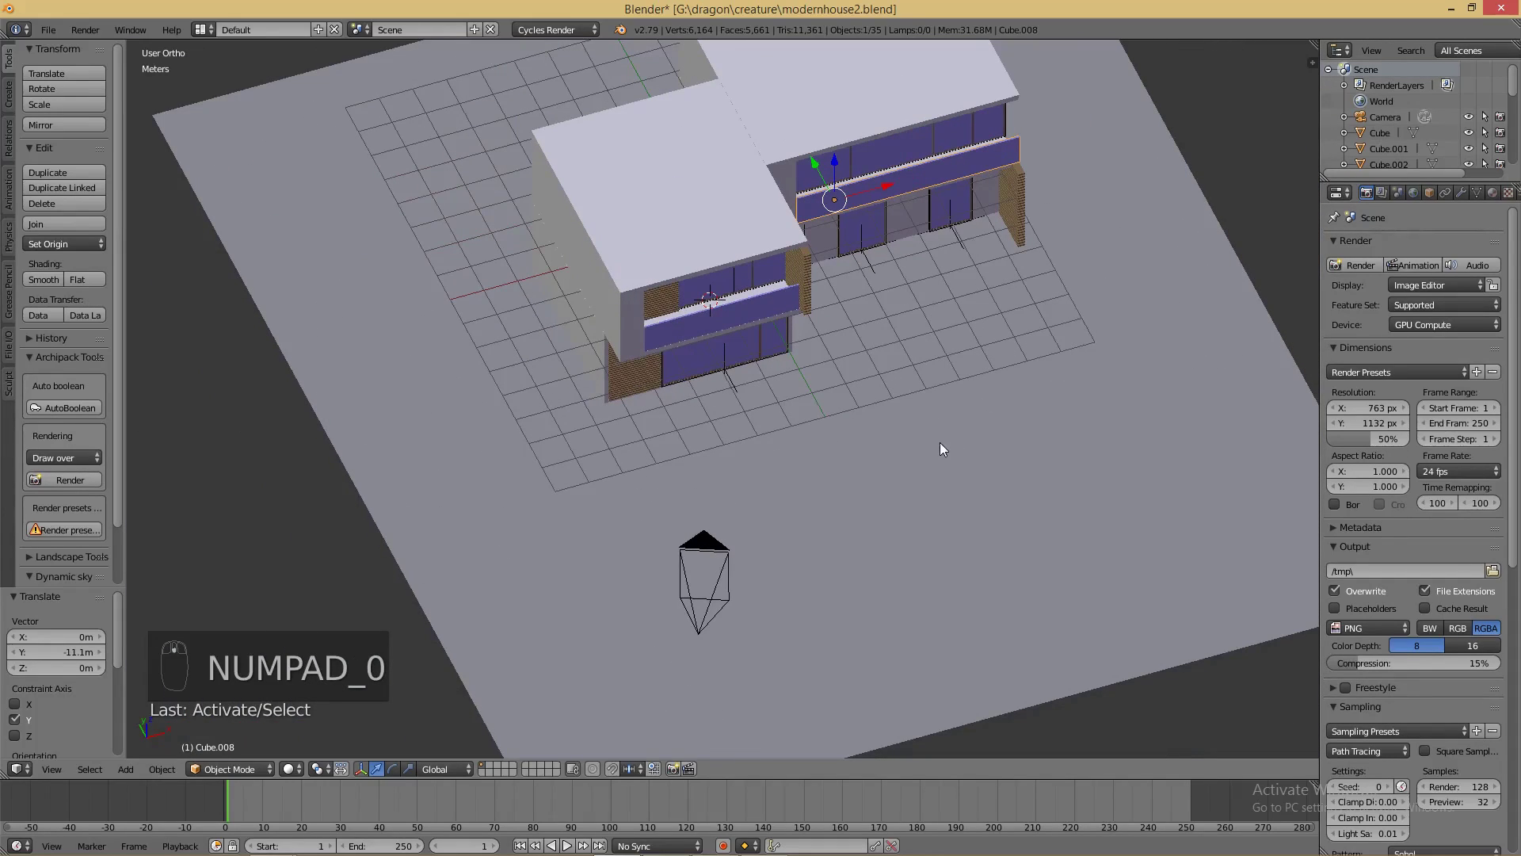
key(shift+a)
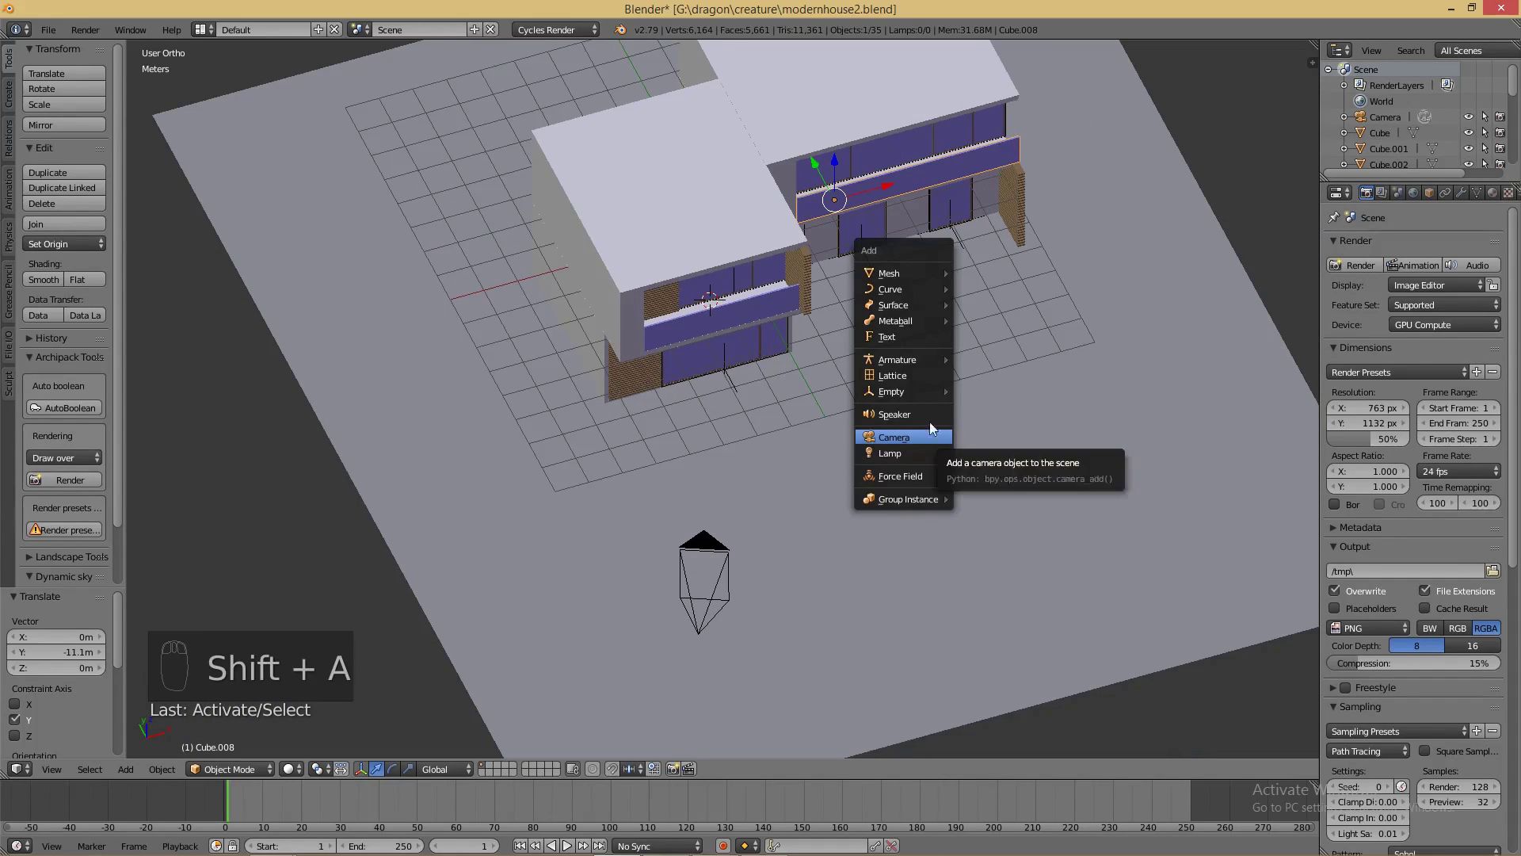
mouse_move(912, 449)
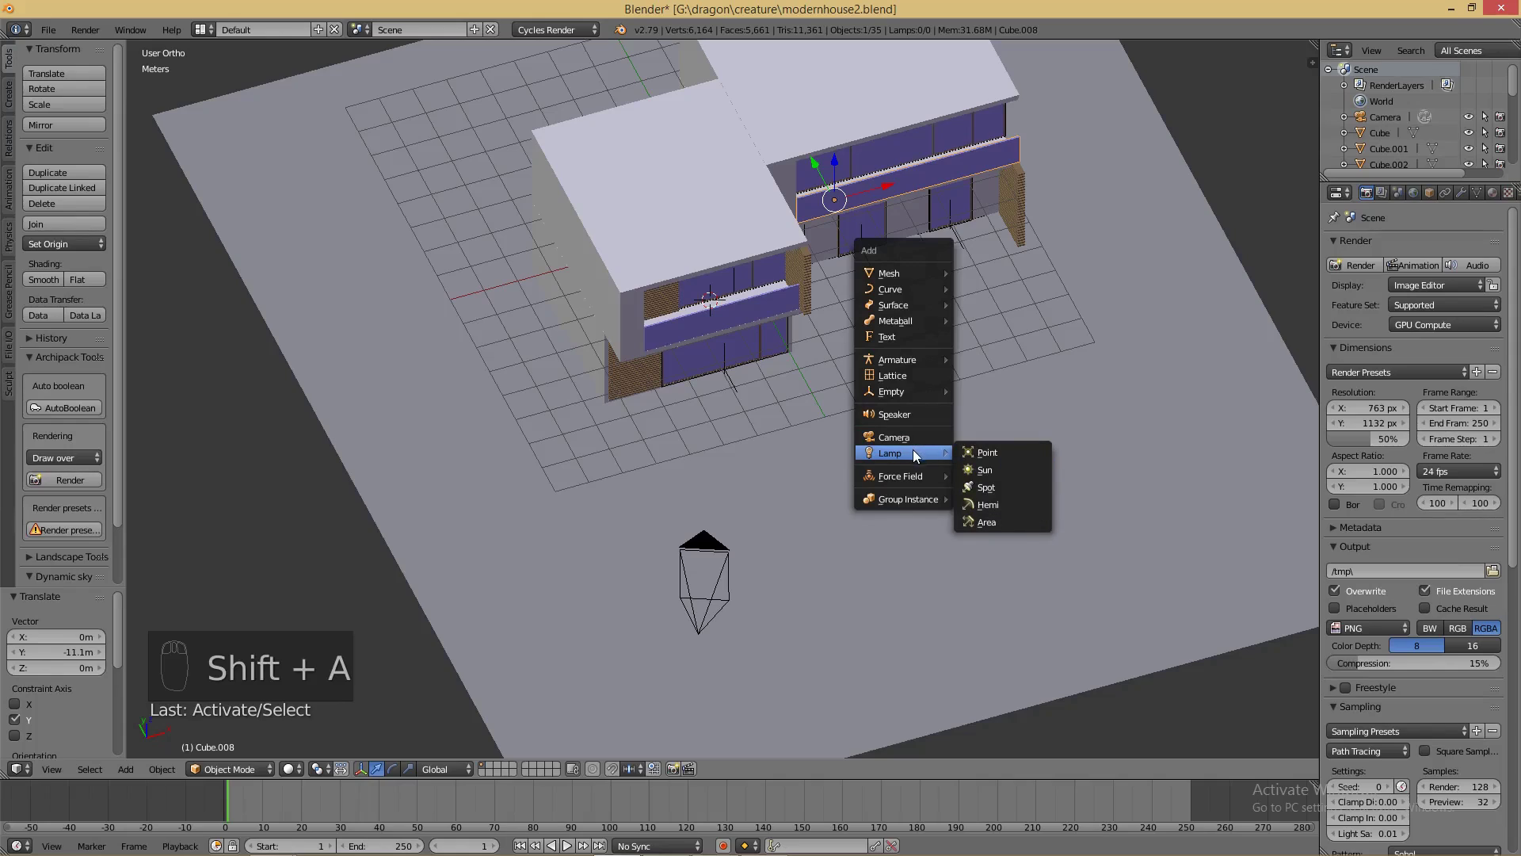
click(1006, 466)
drag(683, 265, 898, 474)
drag(898, 536, 1114, 508)
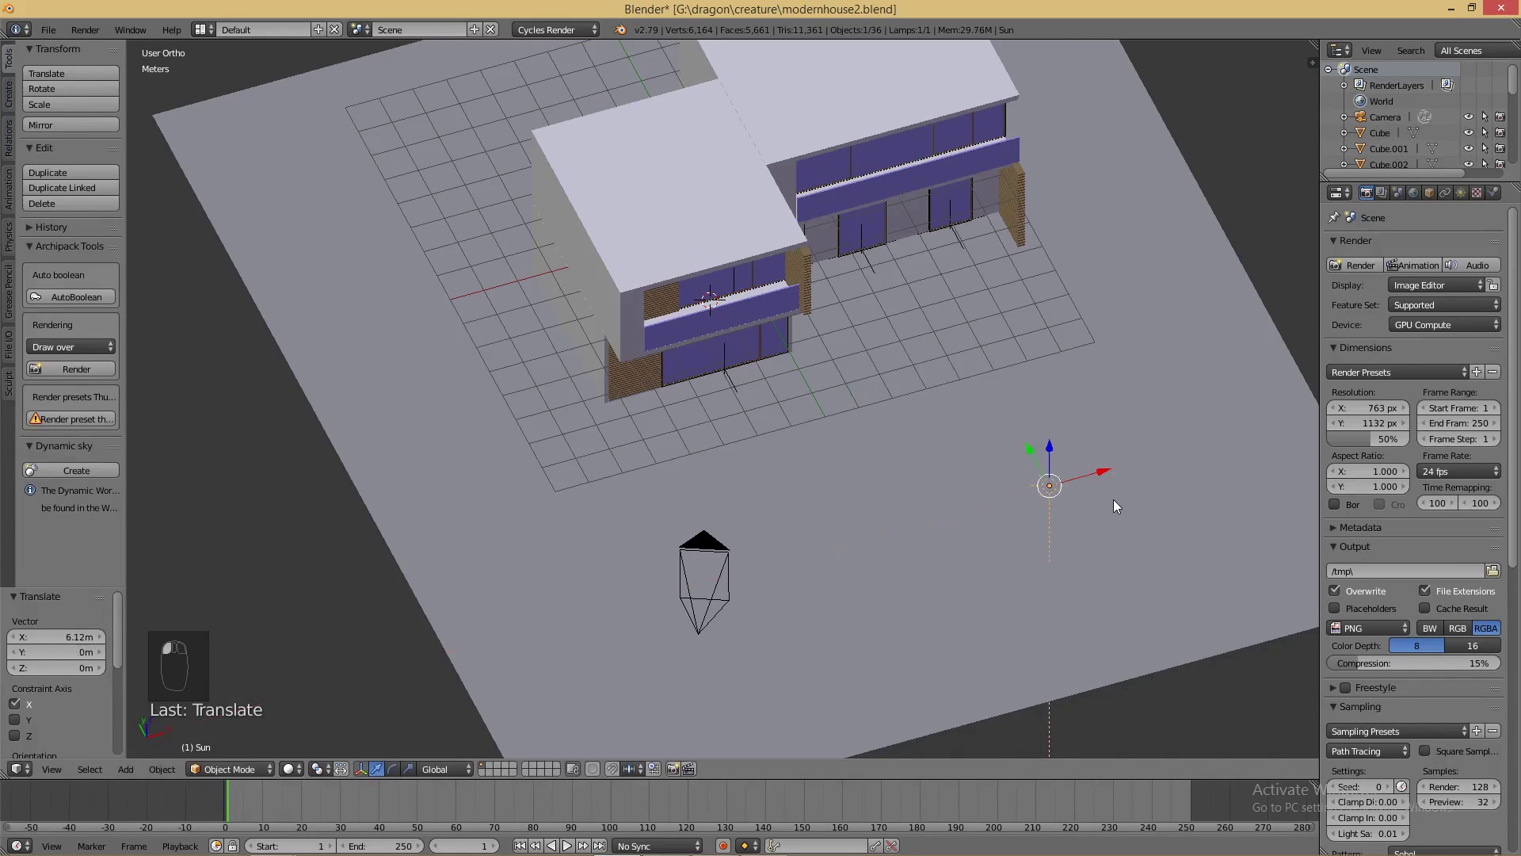
drag(1049, 454, 1115, 217)
- Aim the sun lamp diagonally down at the house front, shifting it about 1.42 m along negative Y and finishing with a 43.2° rotation
key(r)
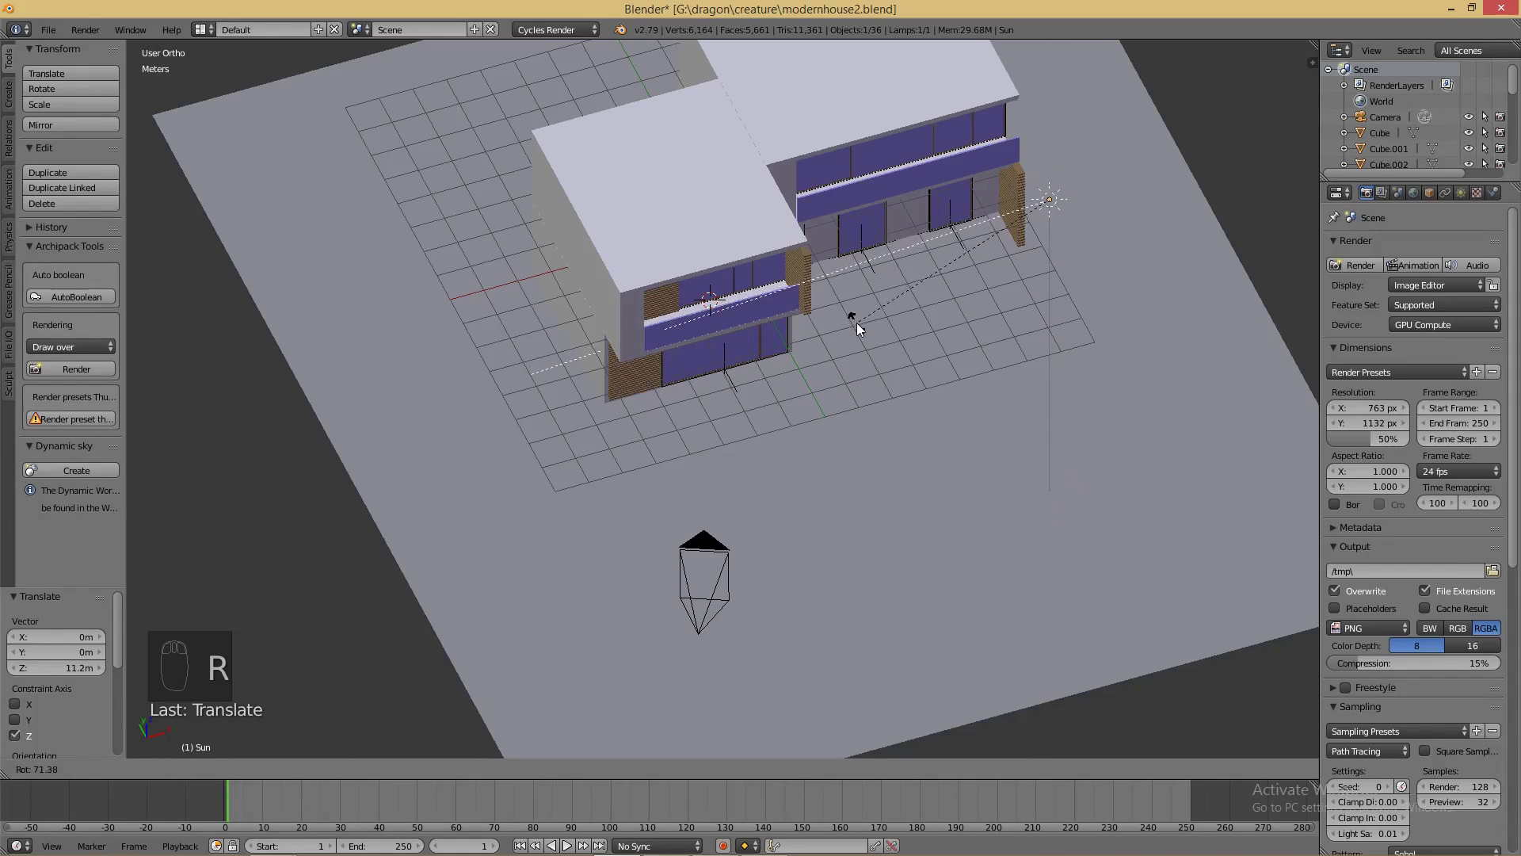
click(871, 332)
middle_drag(1082, 261, 1011, 293)
drag(888, 400, 862, 430)
key(r)
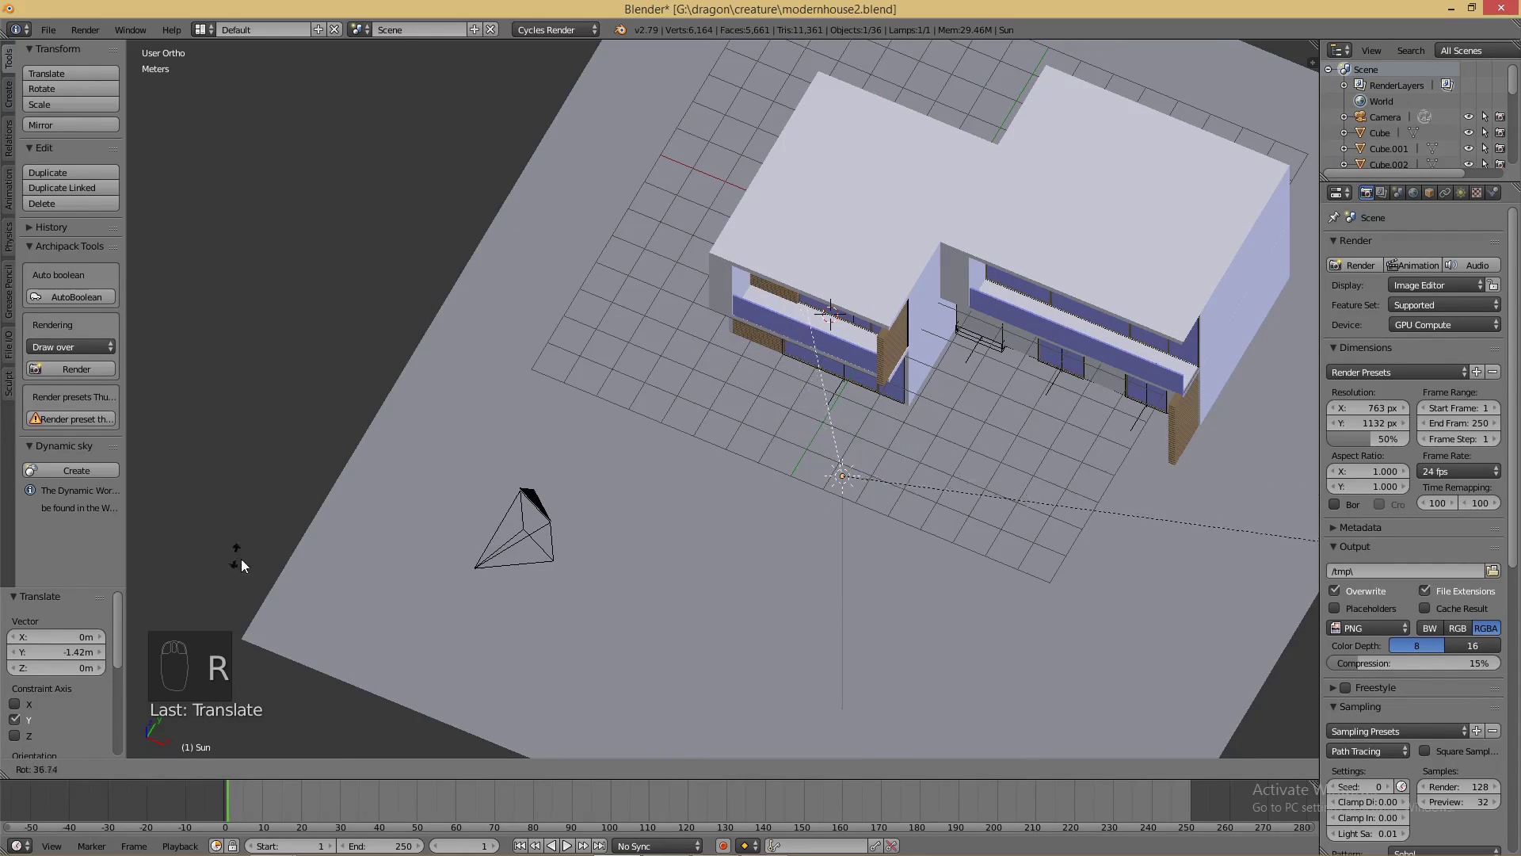
click(384, 615)
middle_drag(385, 616, 638, 501)
scroll(681, 427, down, 1)
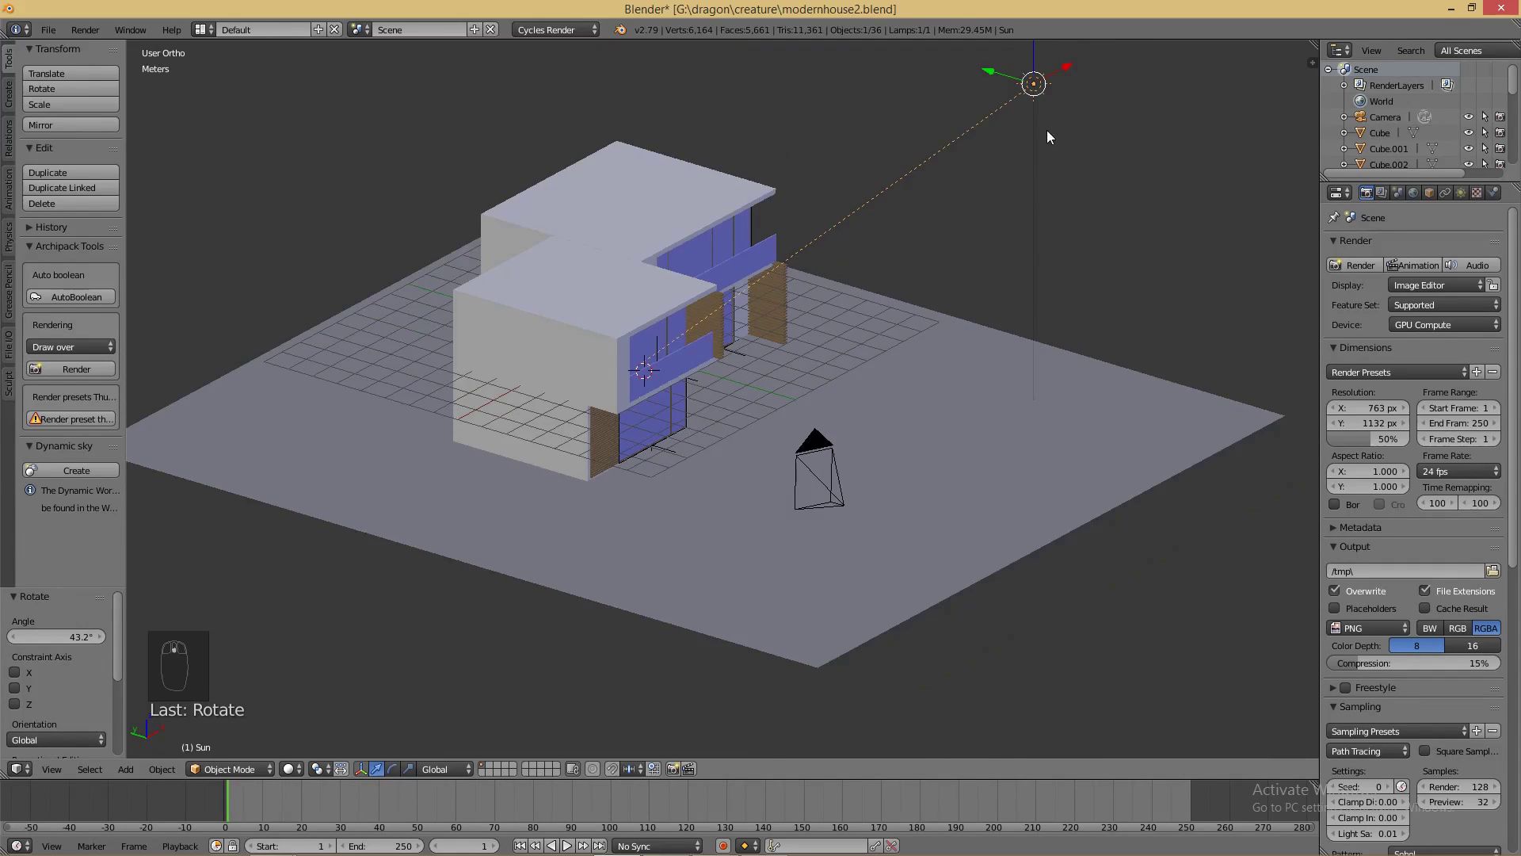
- Examine the sun lamp's settings and its direction relative to the house front
click(1462, 193)
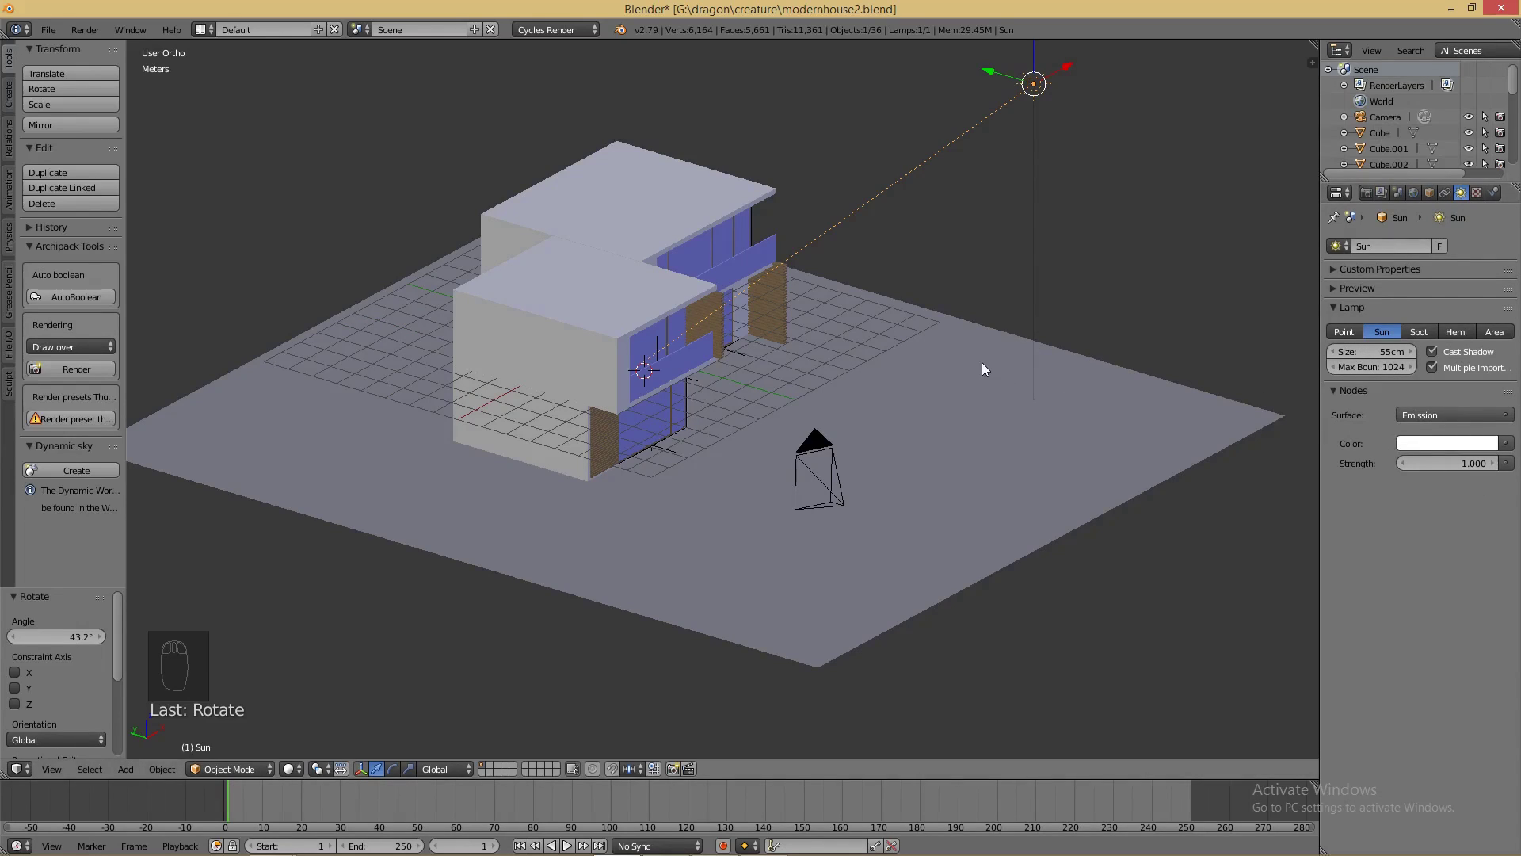
scroll(981, 362, down, 2)
middle_drag(980, 363, 884, 373)
scroll(885, 377, up, 1)
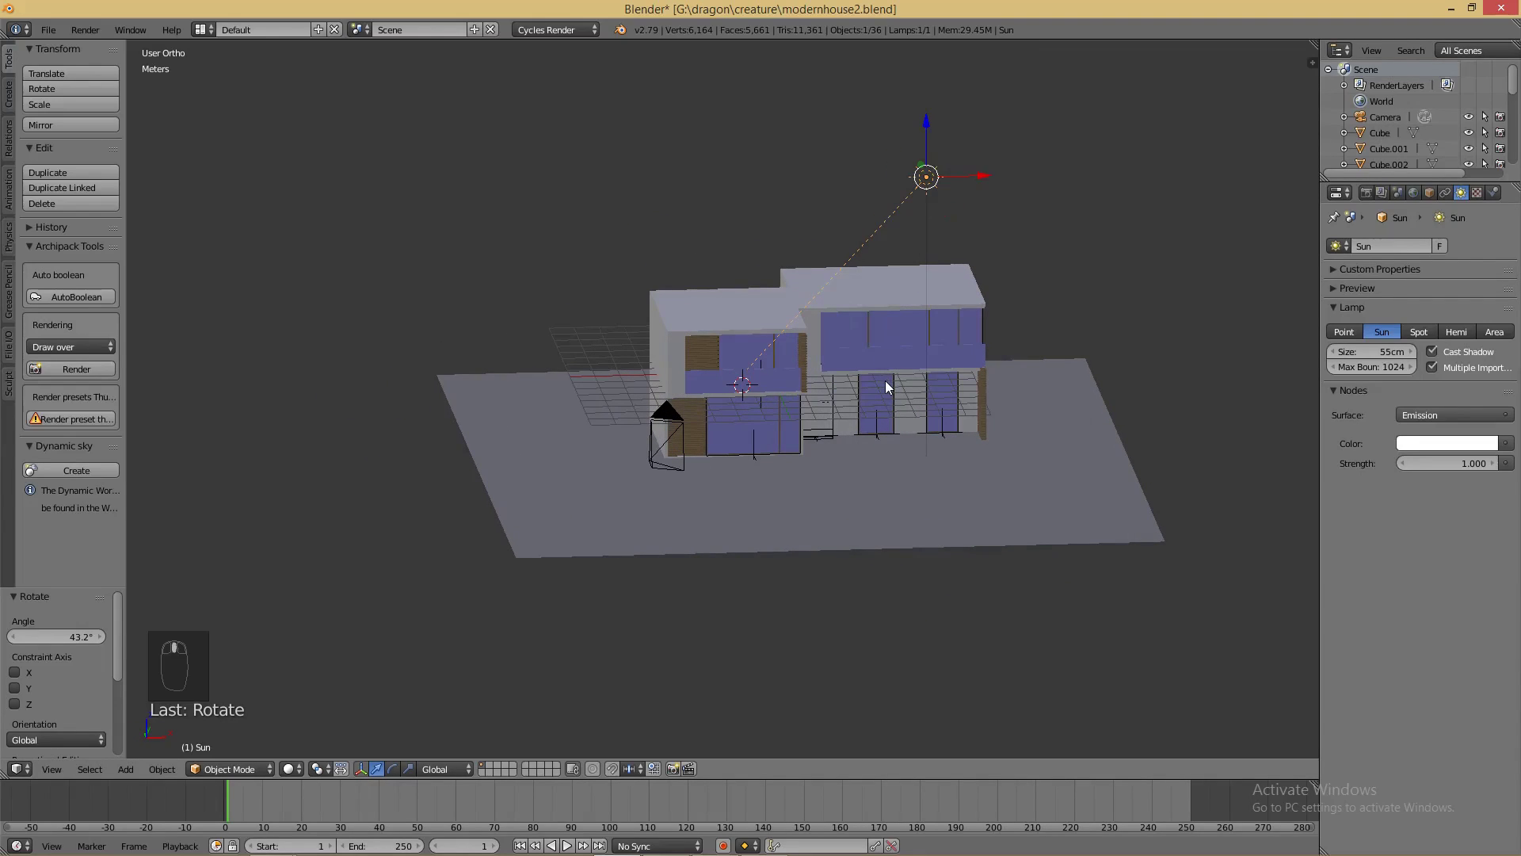
- Enable nodes for the world and use an Environment Texture as its background color
click(1415, 194)
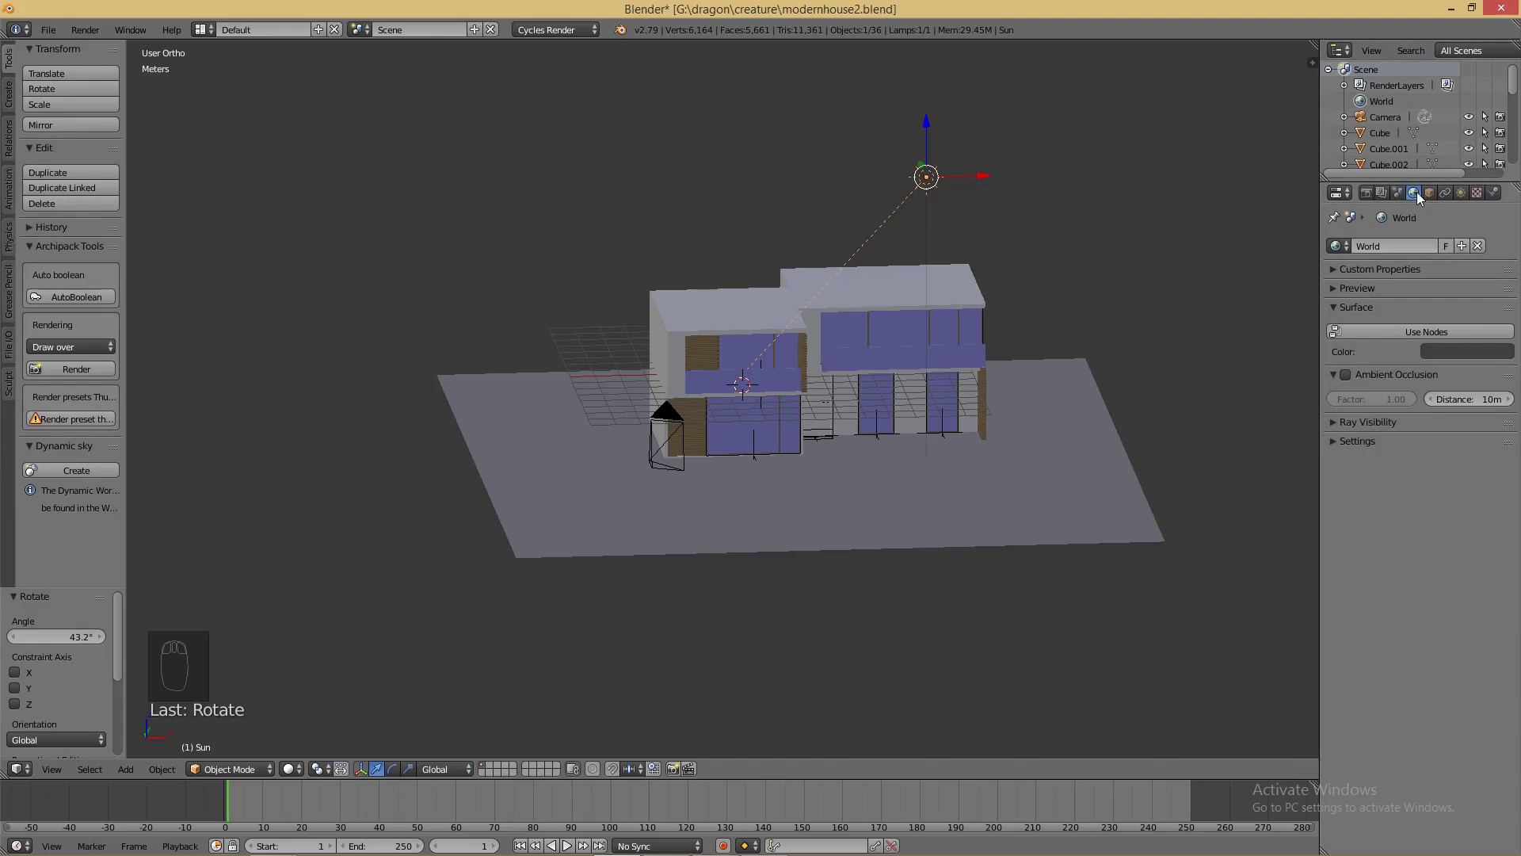
click(1395, 330)
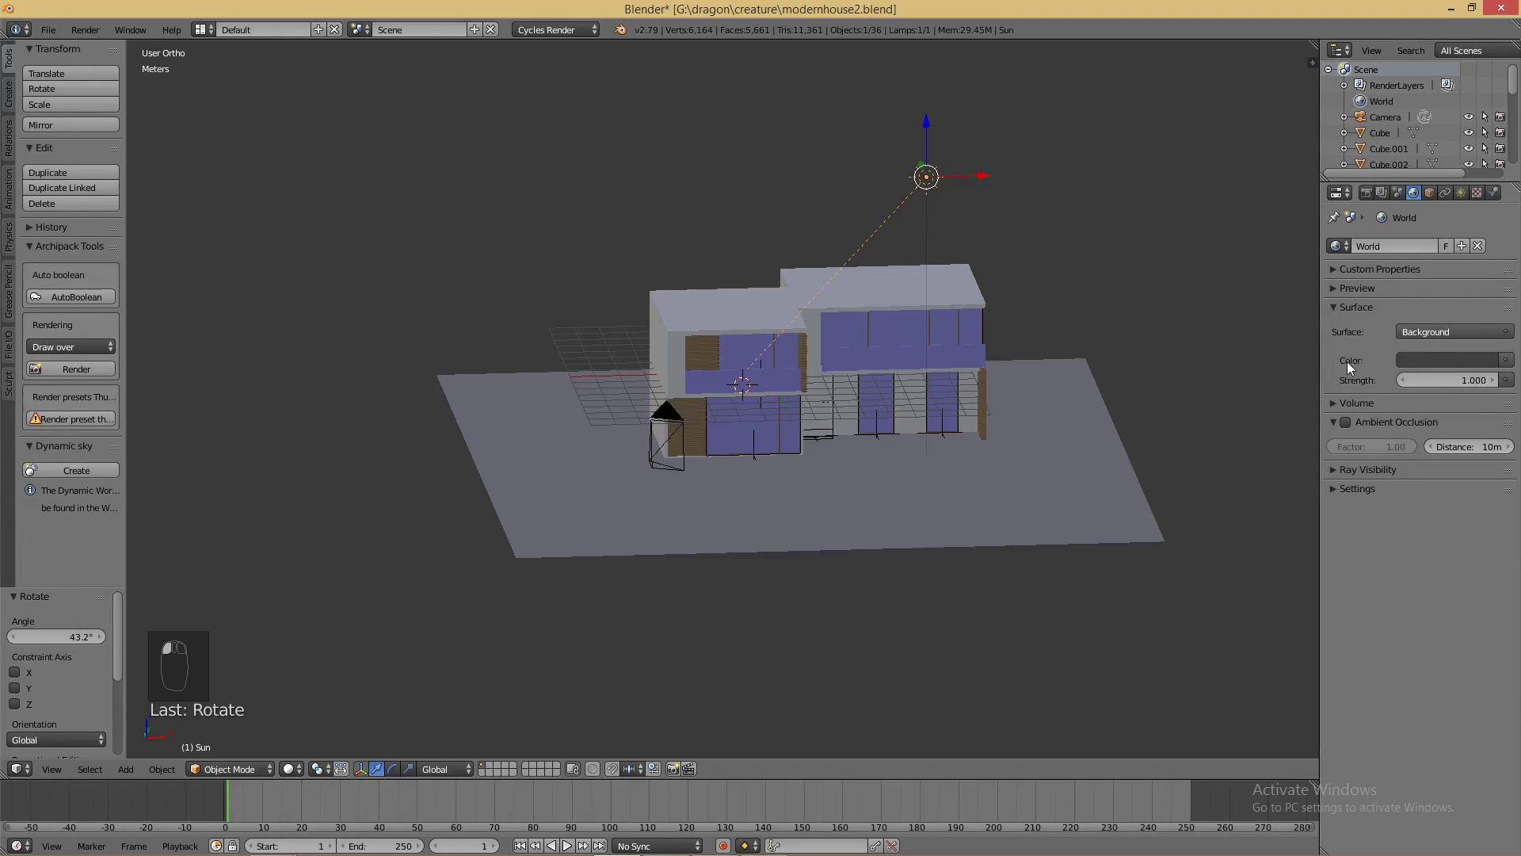
click(1507, 361)
click(1228, 187)
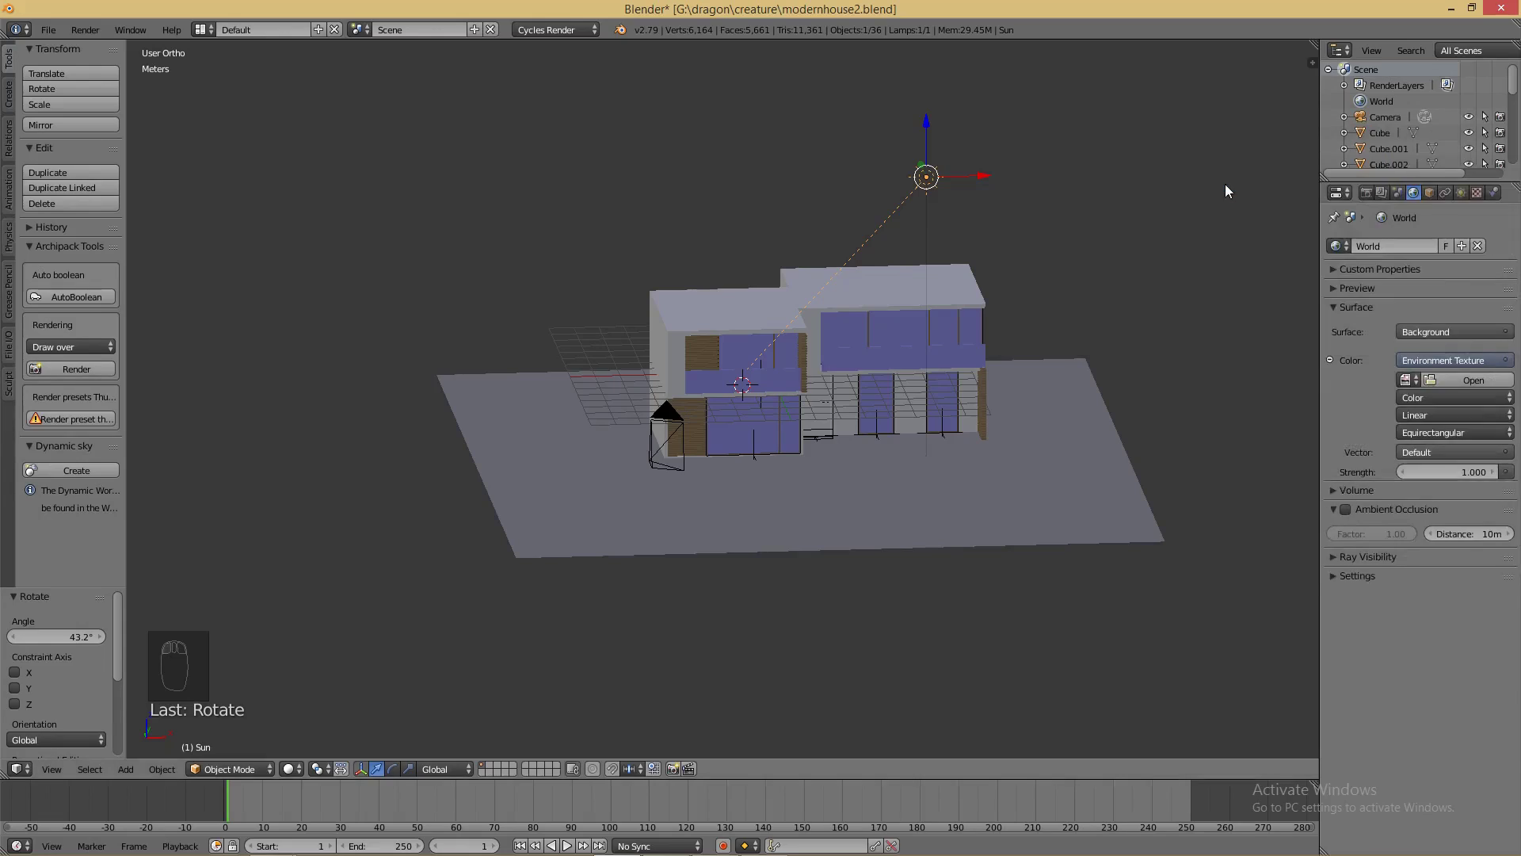
- Load 016_Half.jpg from the Blender-dec17 folder as the world's environment image
click(1474, 381)
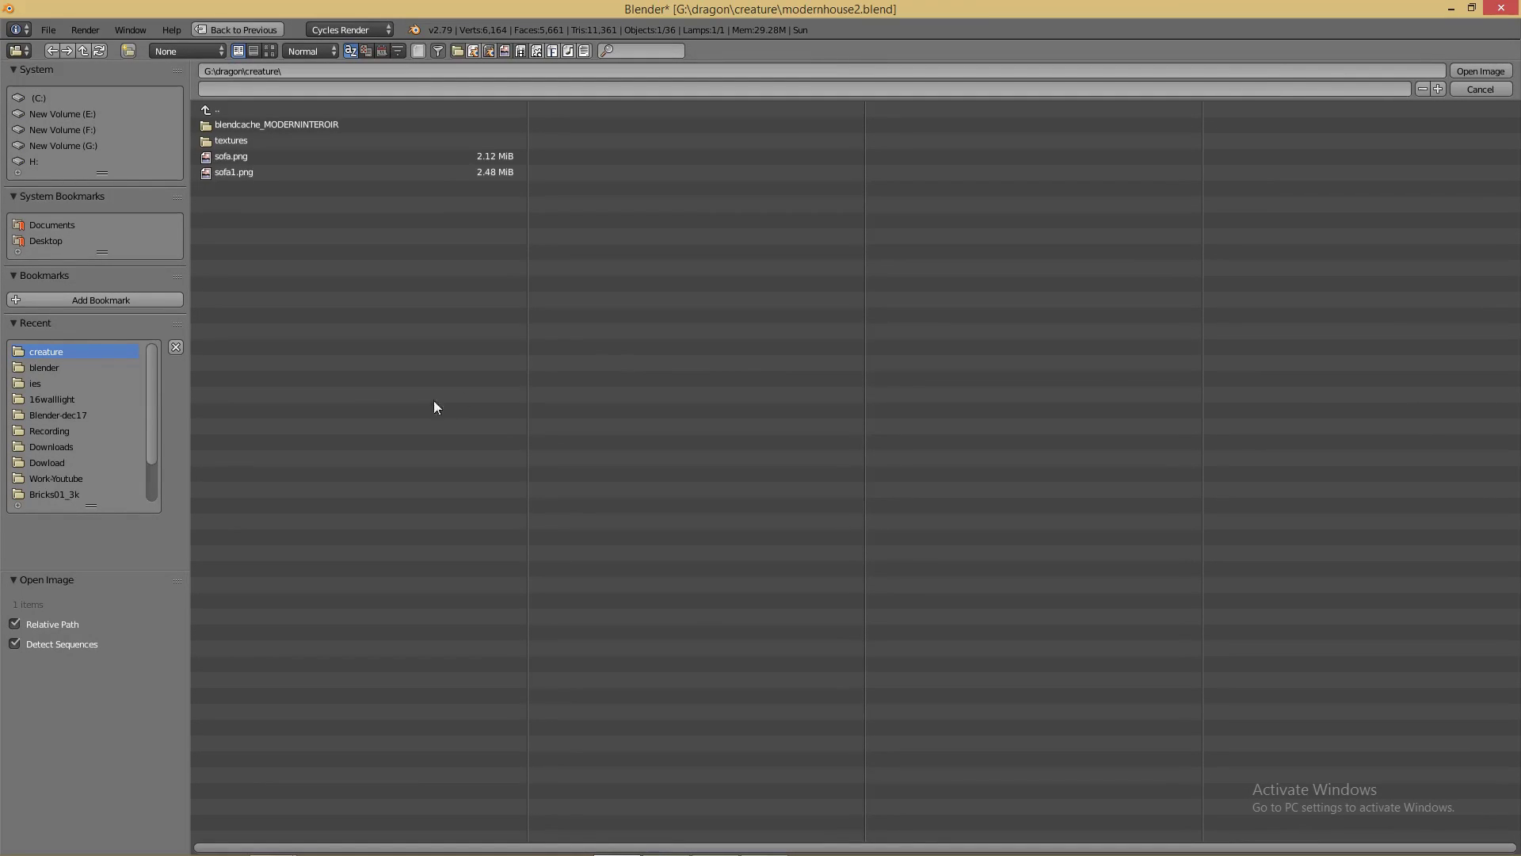
click(91, 415)
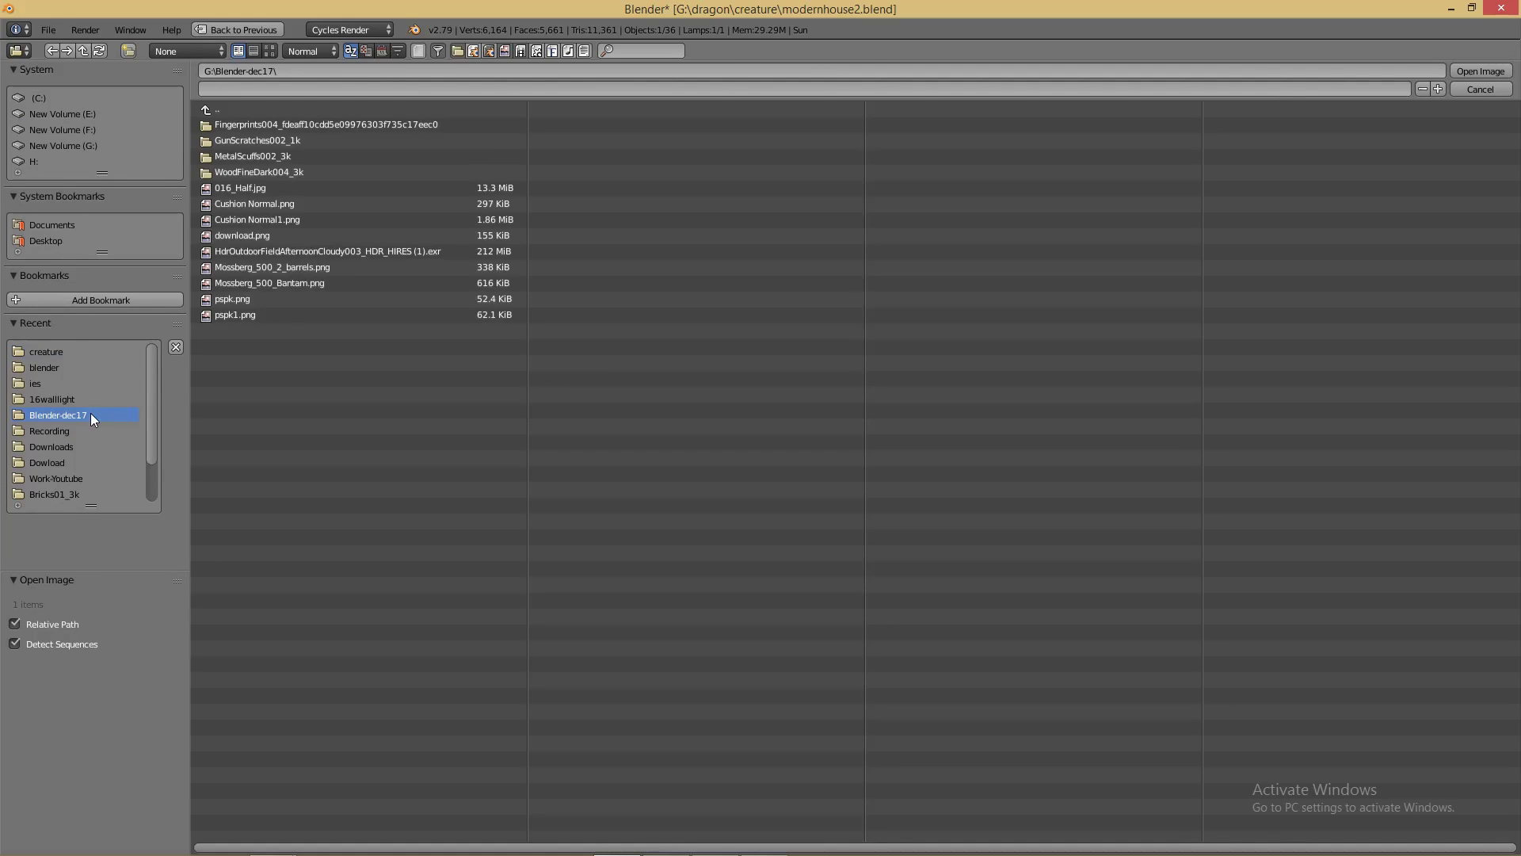
click(269, 52)
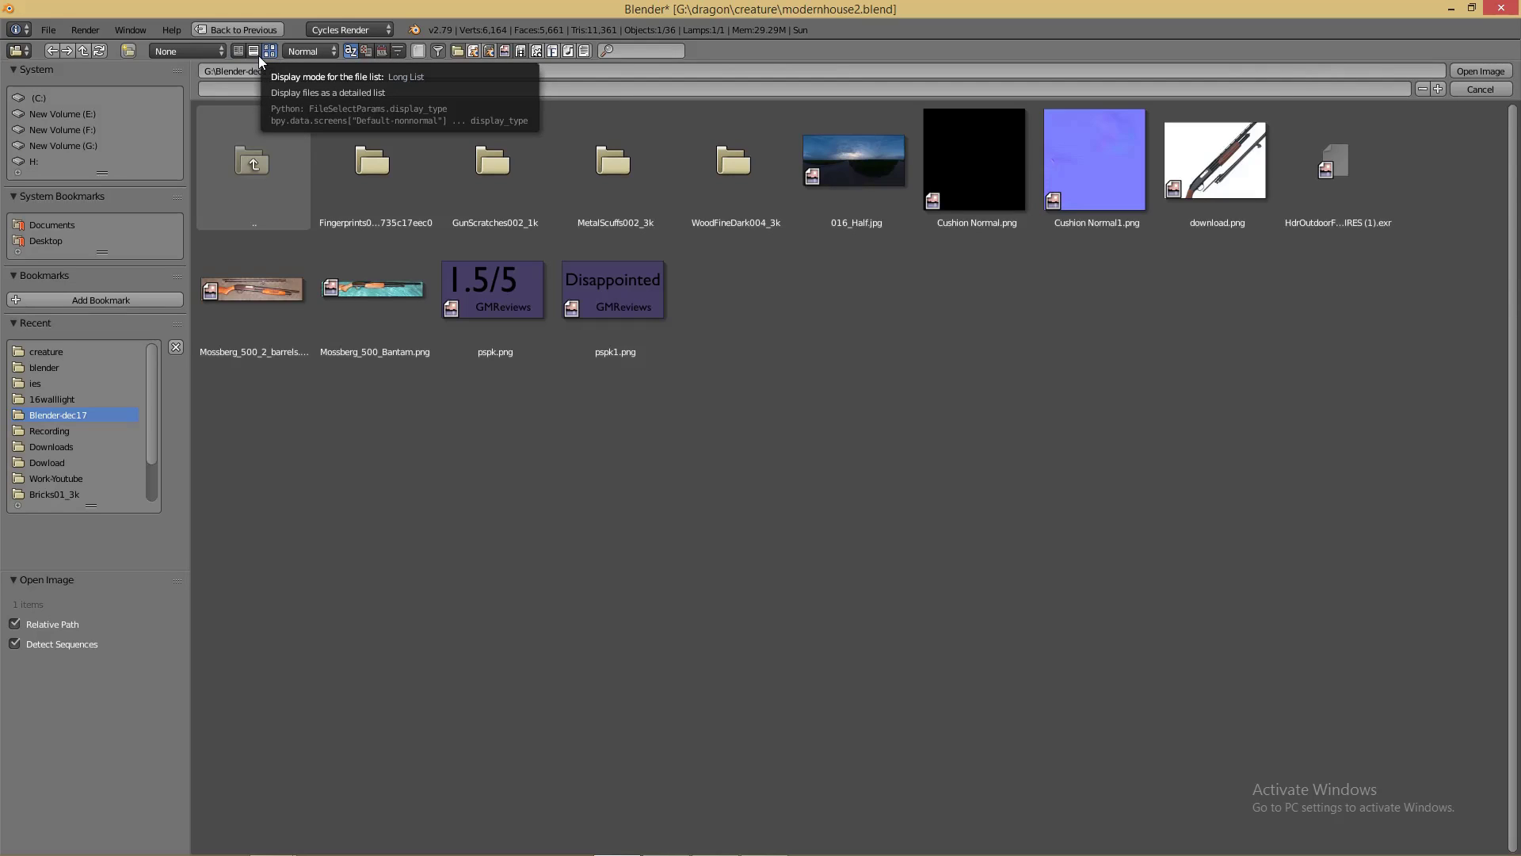
click(862, 203)
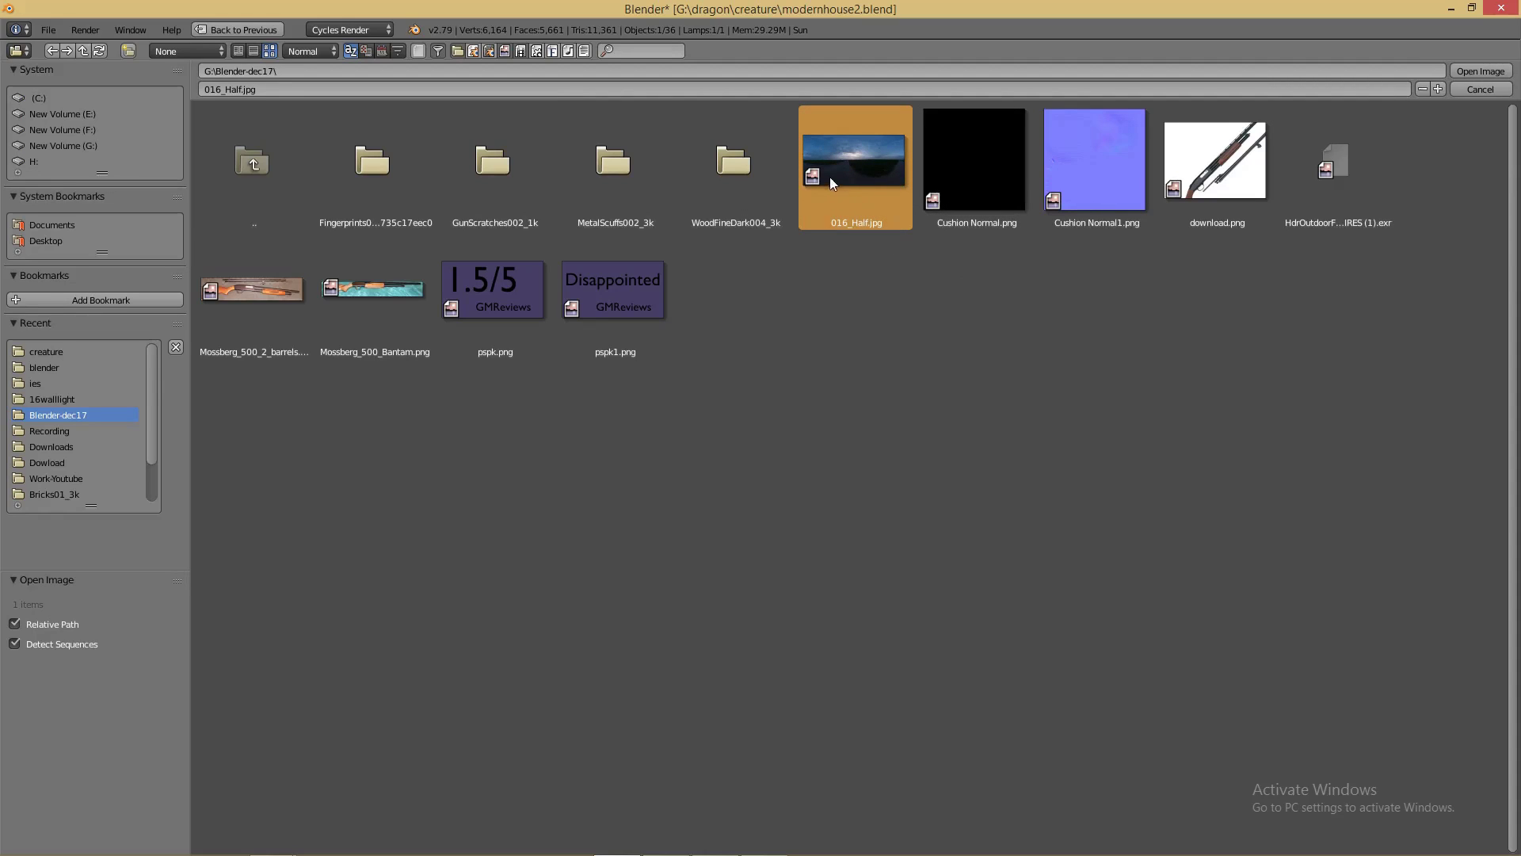
click(1481, 71)
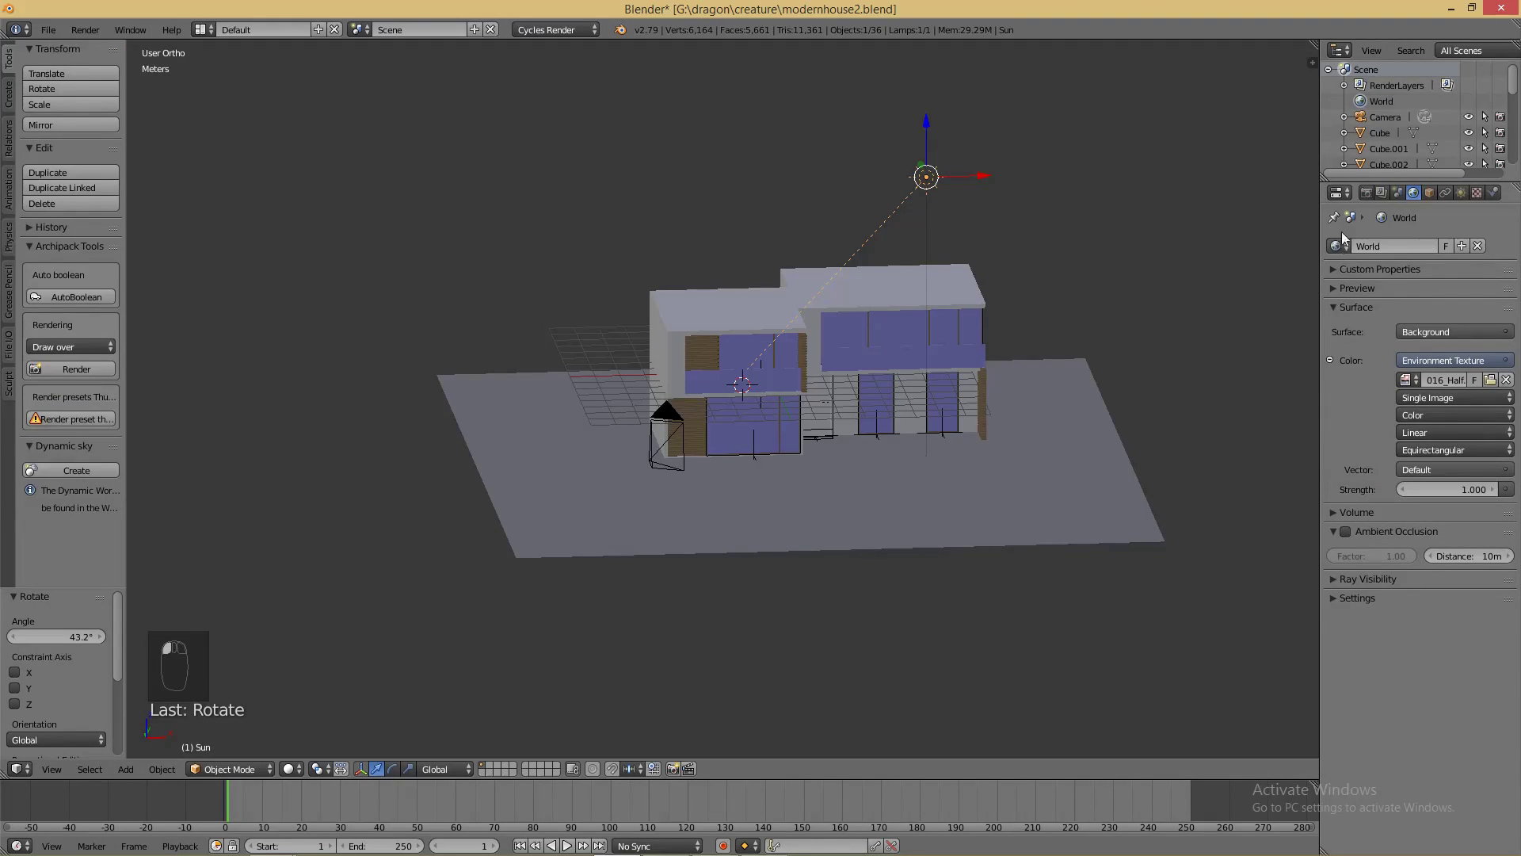
- Render the house scene from the camera with the environment image as background, and close the render result
click(1366, 194)
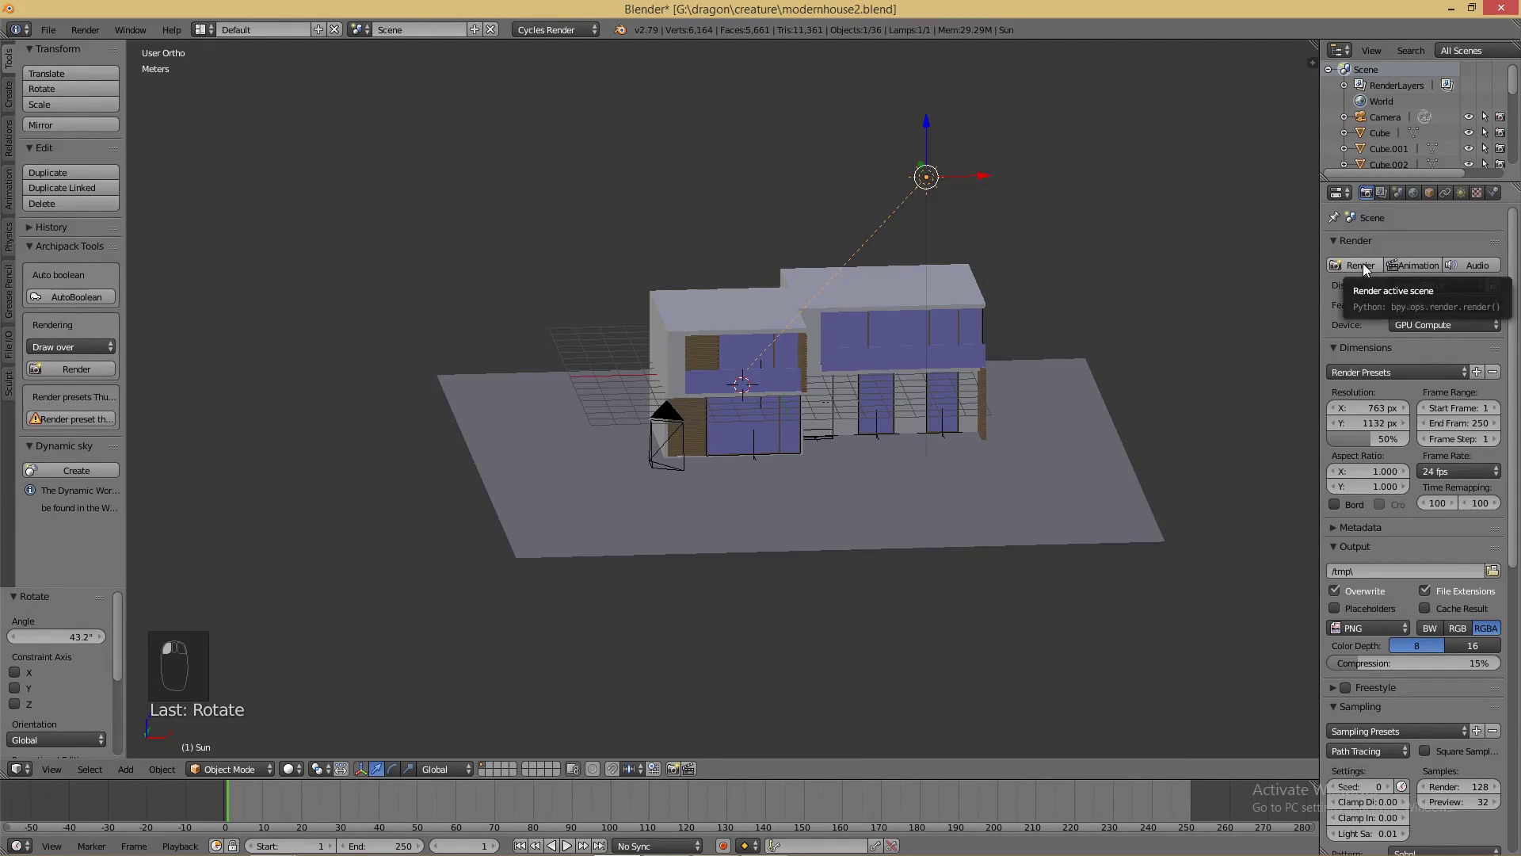
click(1363, 263)
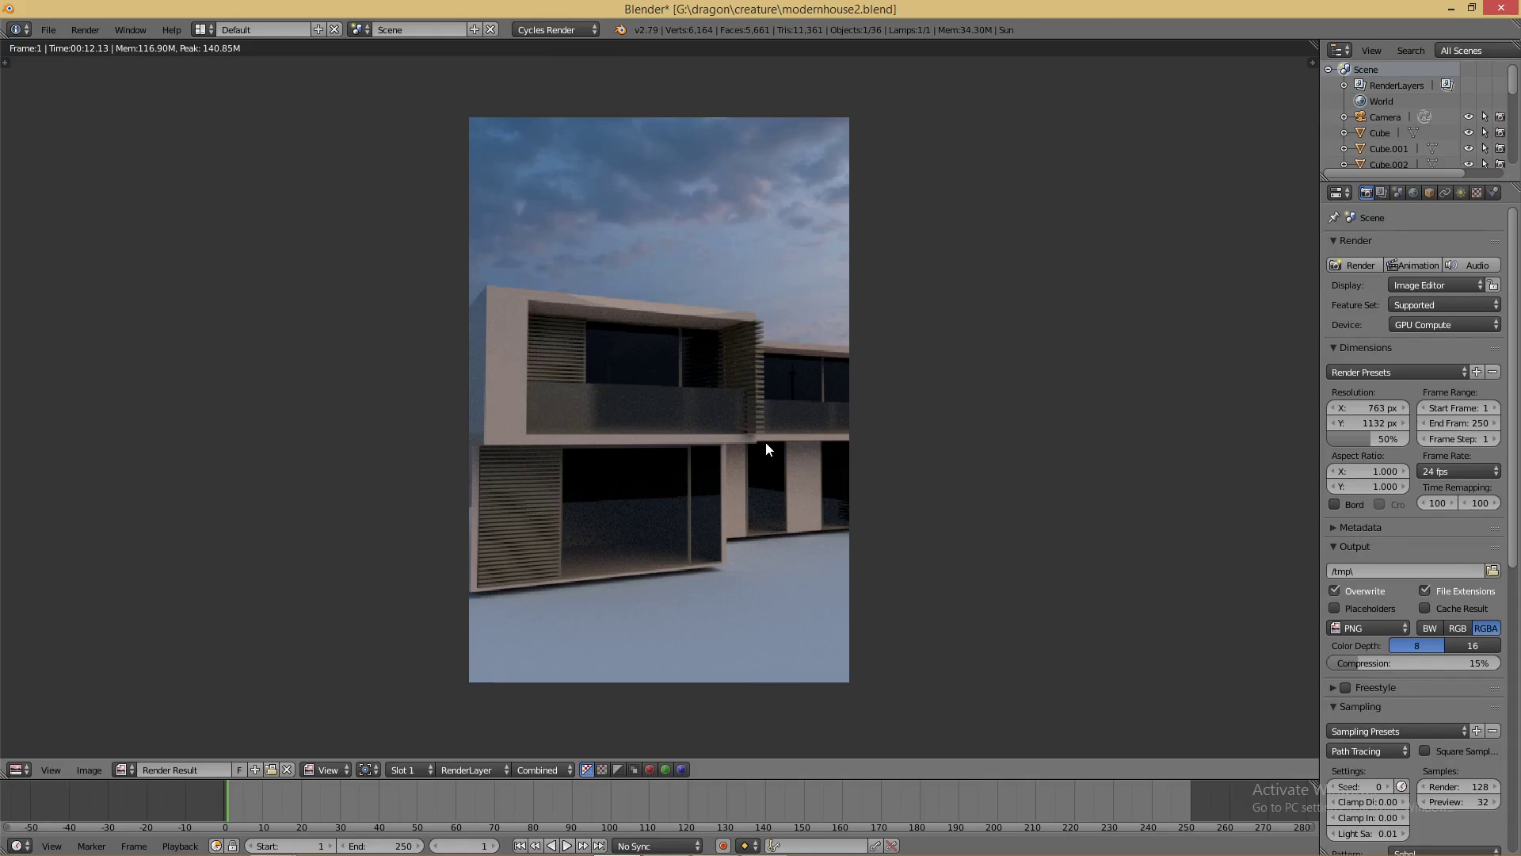
key(Escape)
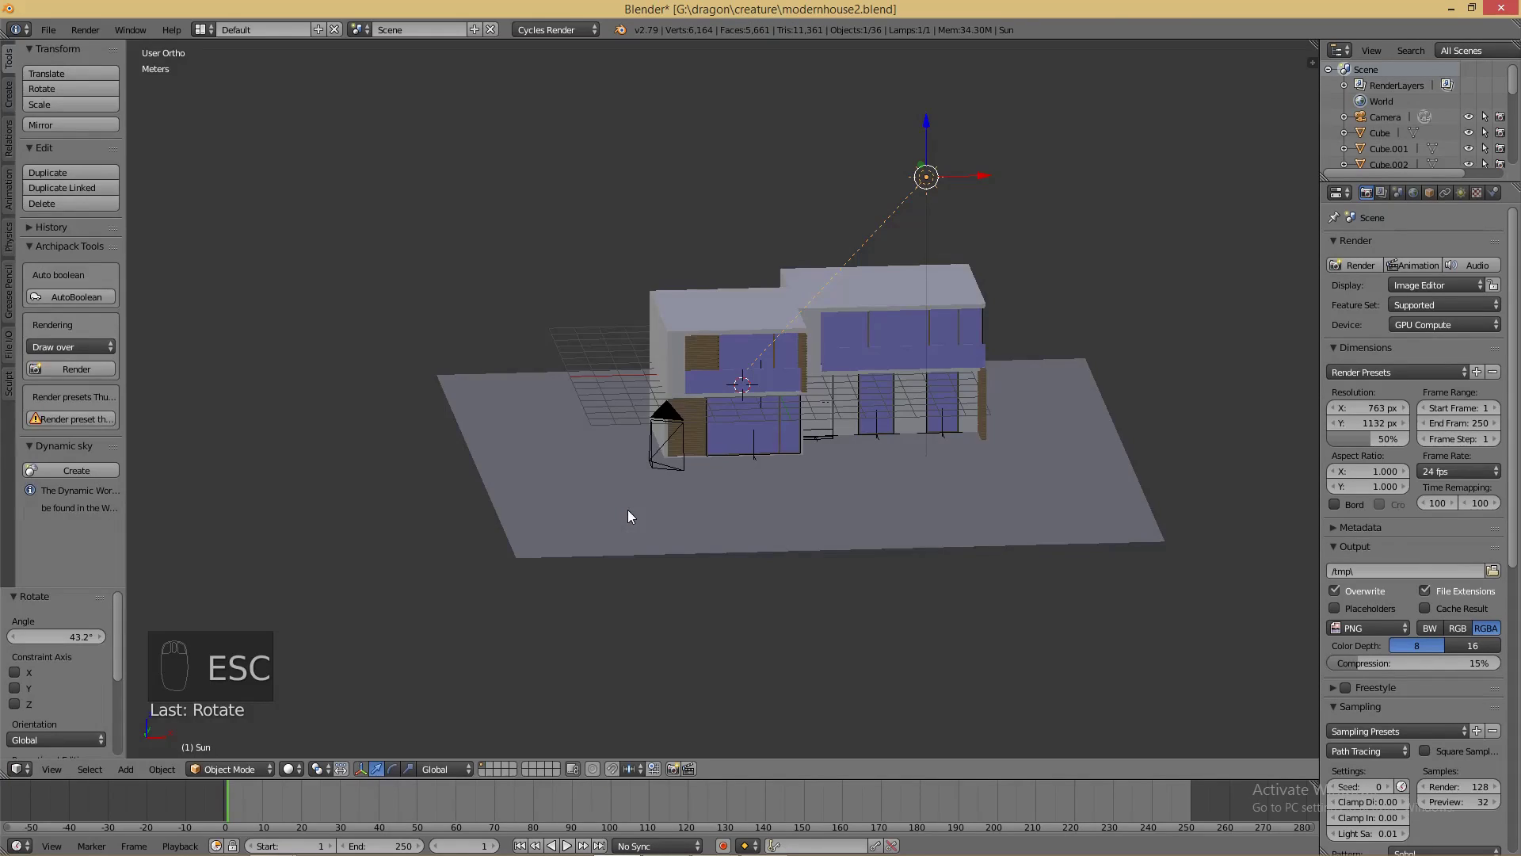
- Raise the ground plane about 24.3 cm along Z to meet the house base, and check it through the camera
right_click(816, 499)
drag(802, 403, 805, 402)
key(KP_1)
scroll(806, 502, up, 4)
drag(911, 533, 913, 520)
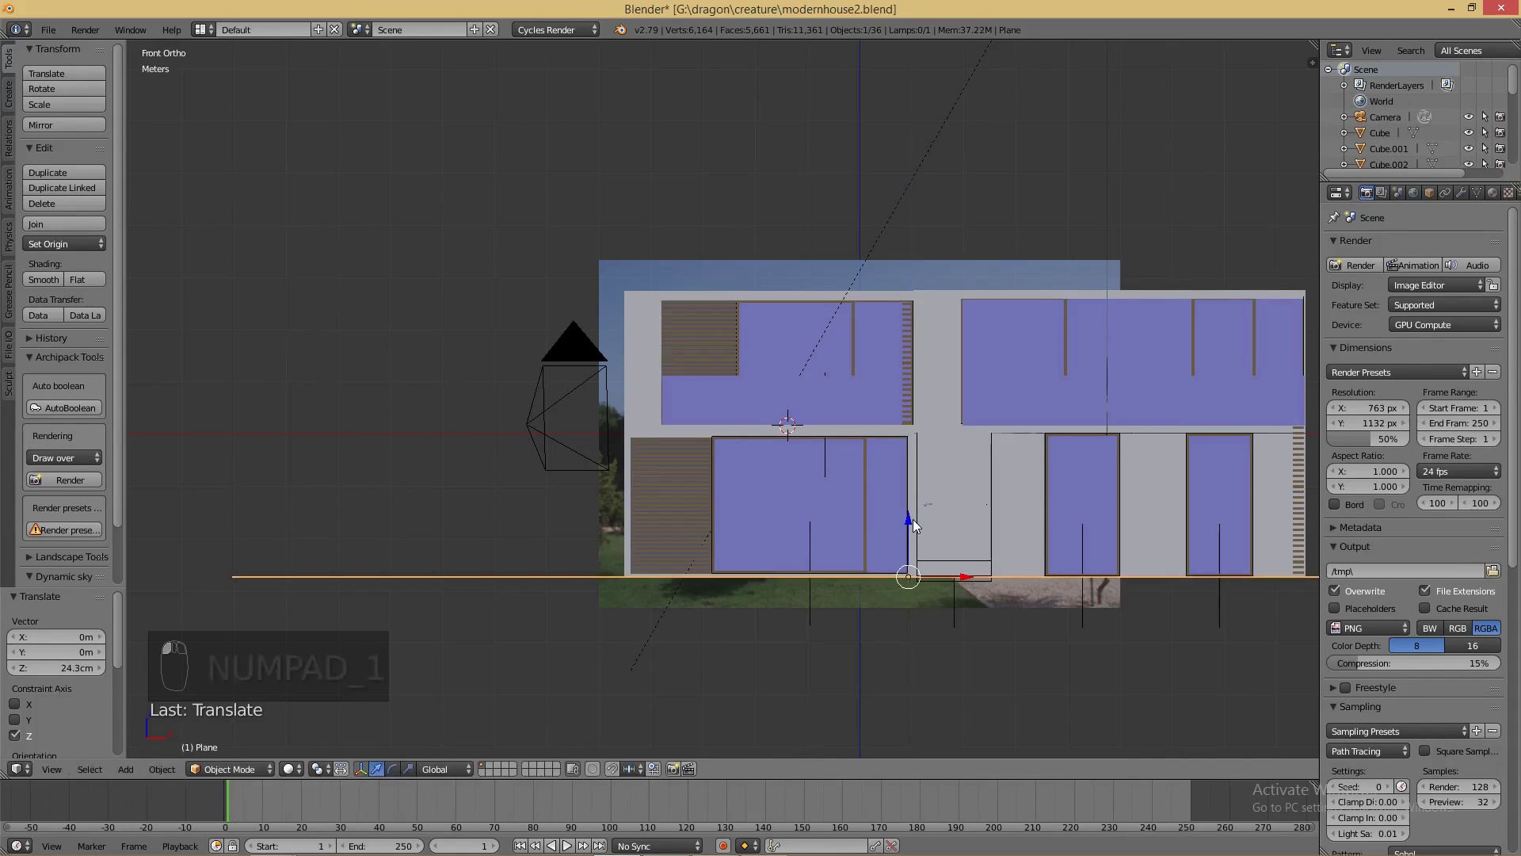
scroll(915, 469, down, 3)
middle_drag(915, 469, 919, 482)
scroll(893, 480, up, 3)
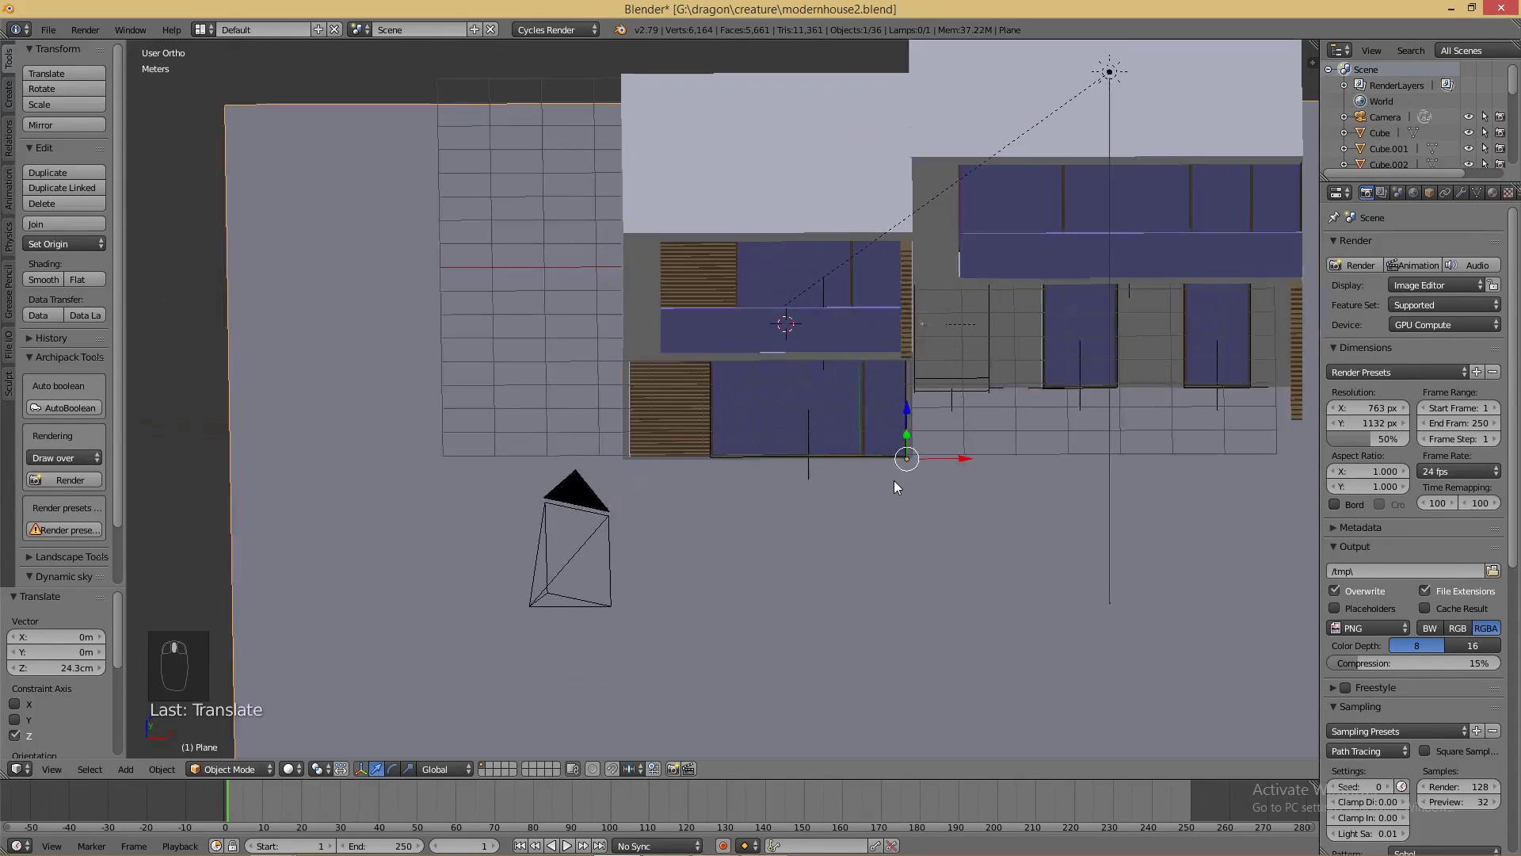
scroll(848, 502, down, 2)
key(KP_0)
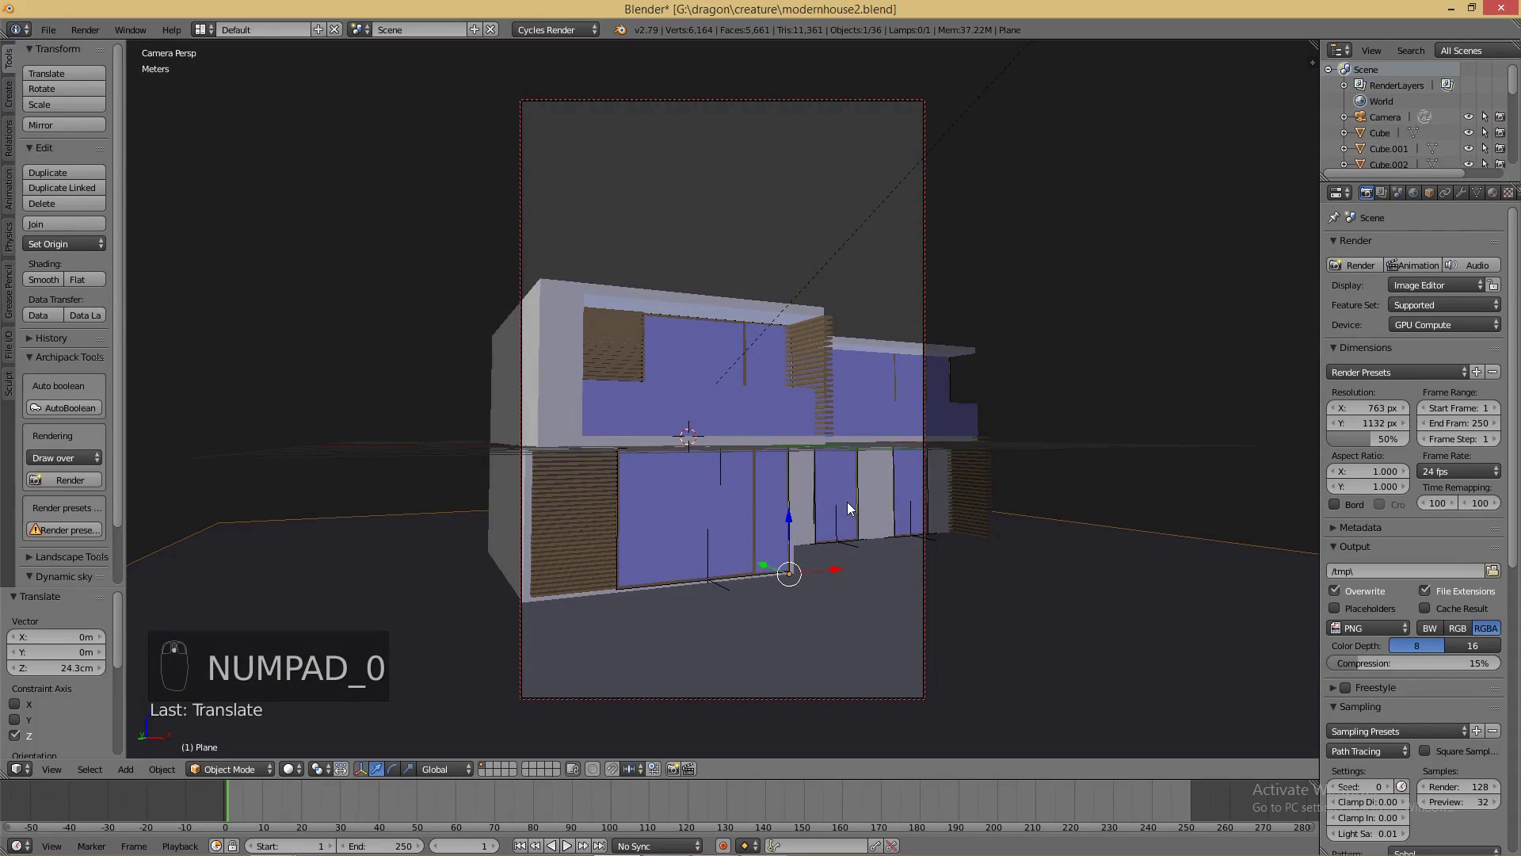
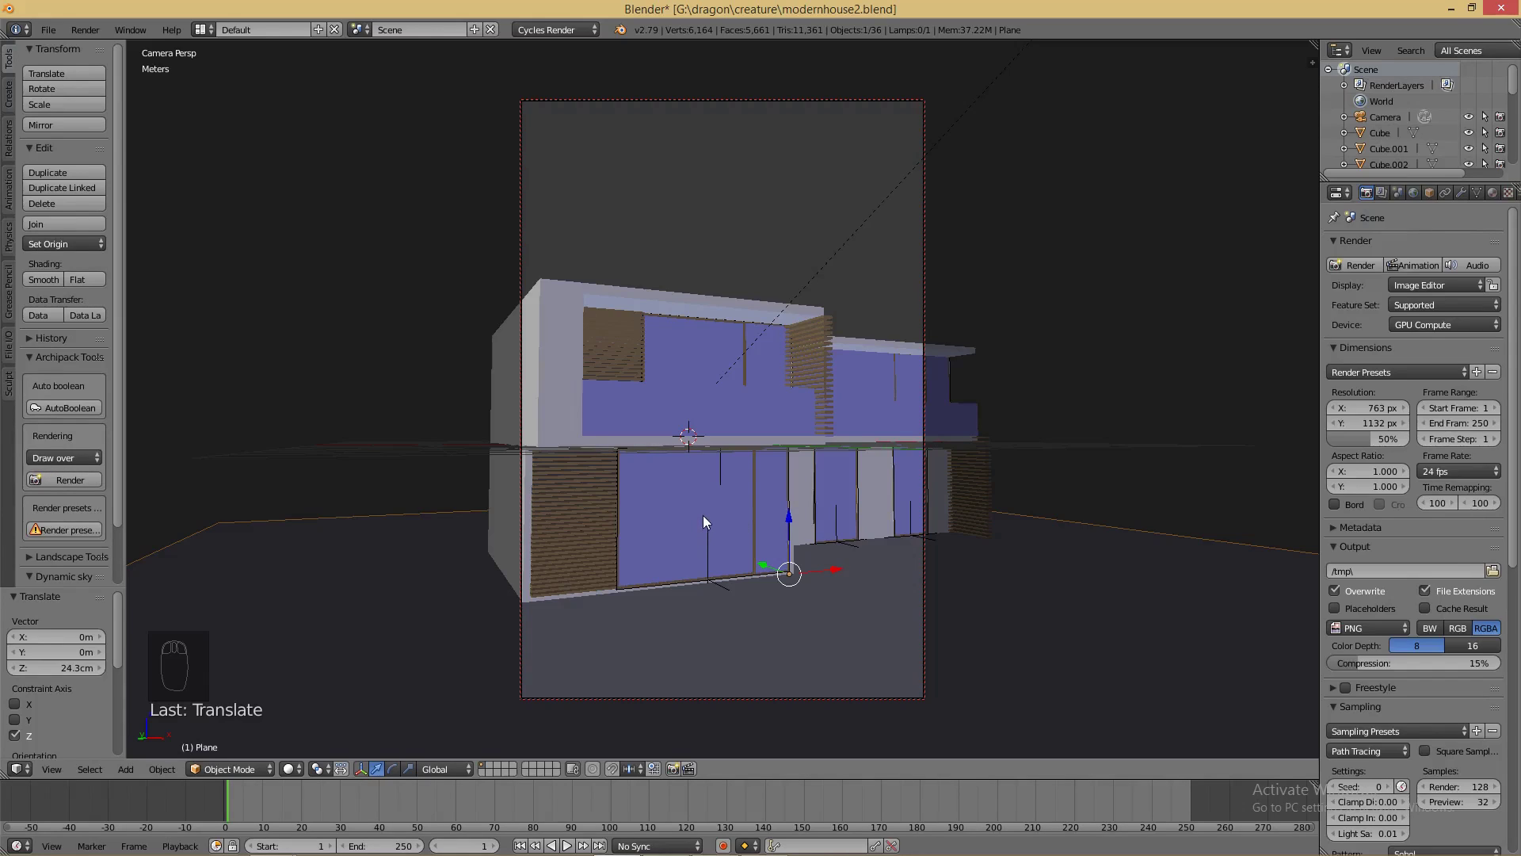
- Subdivide the ground plane's mesh with 50 cuts
key(KP_0)
scroll(691, 507, down, 3)
middle_drag(802, 429, 801, 513)
key(Tab)
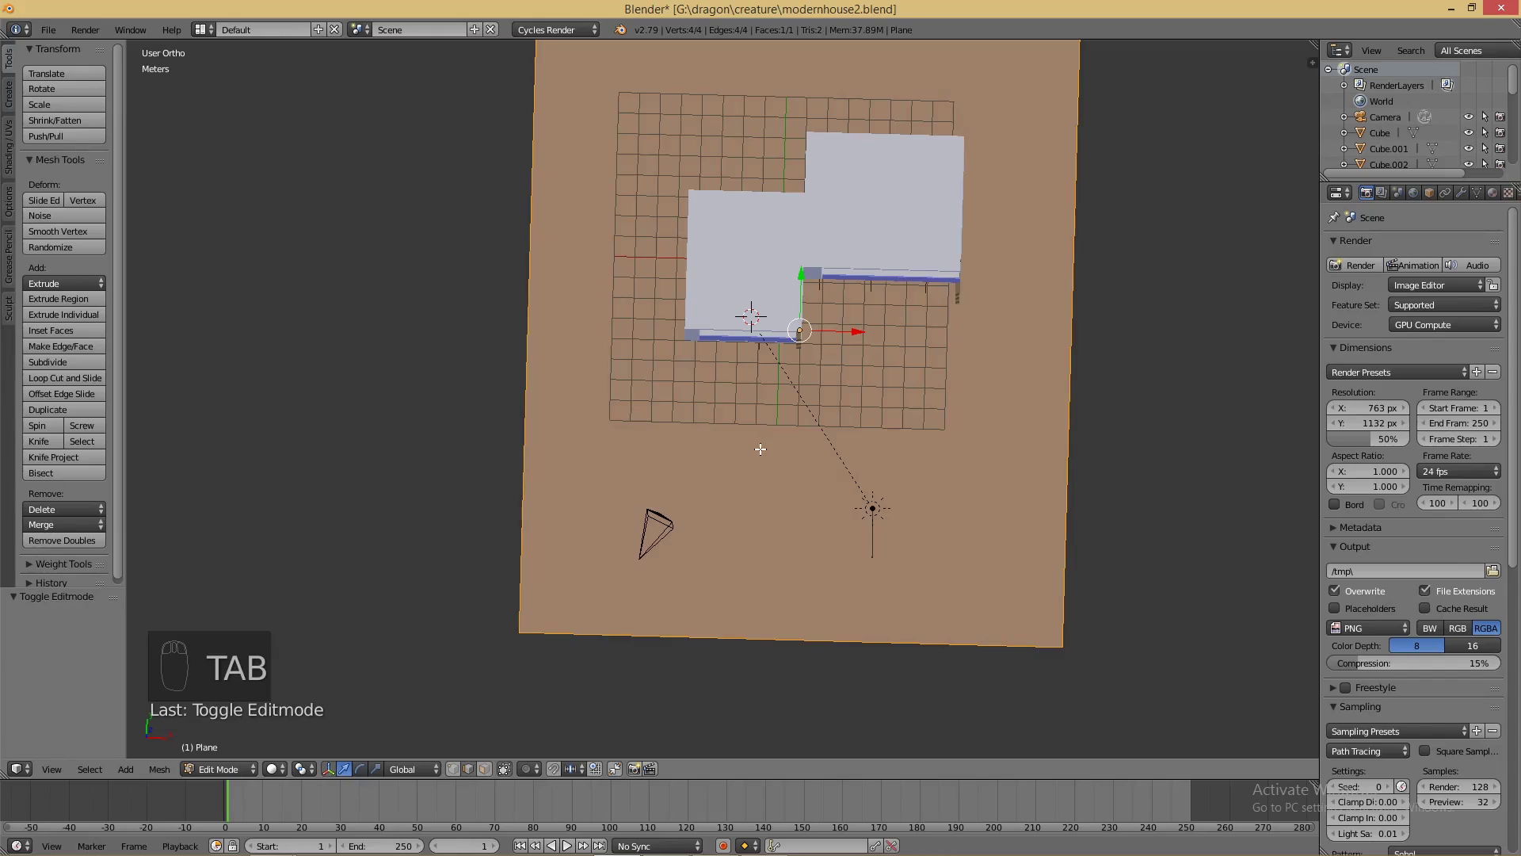
key(w)
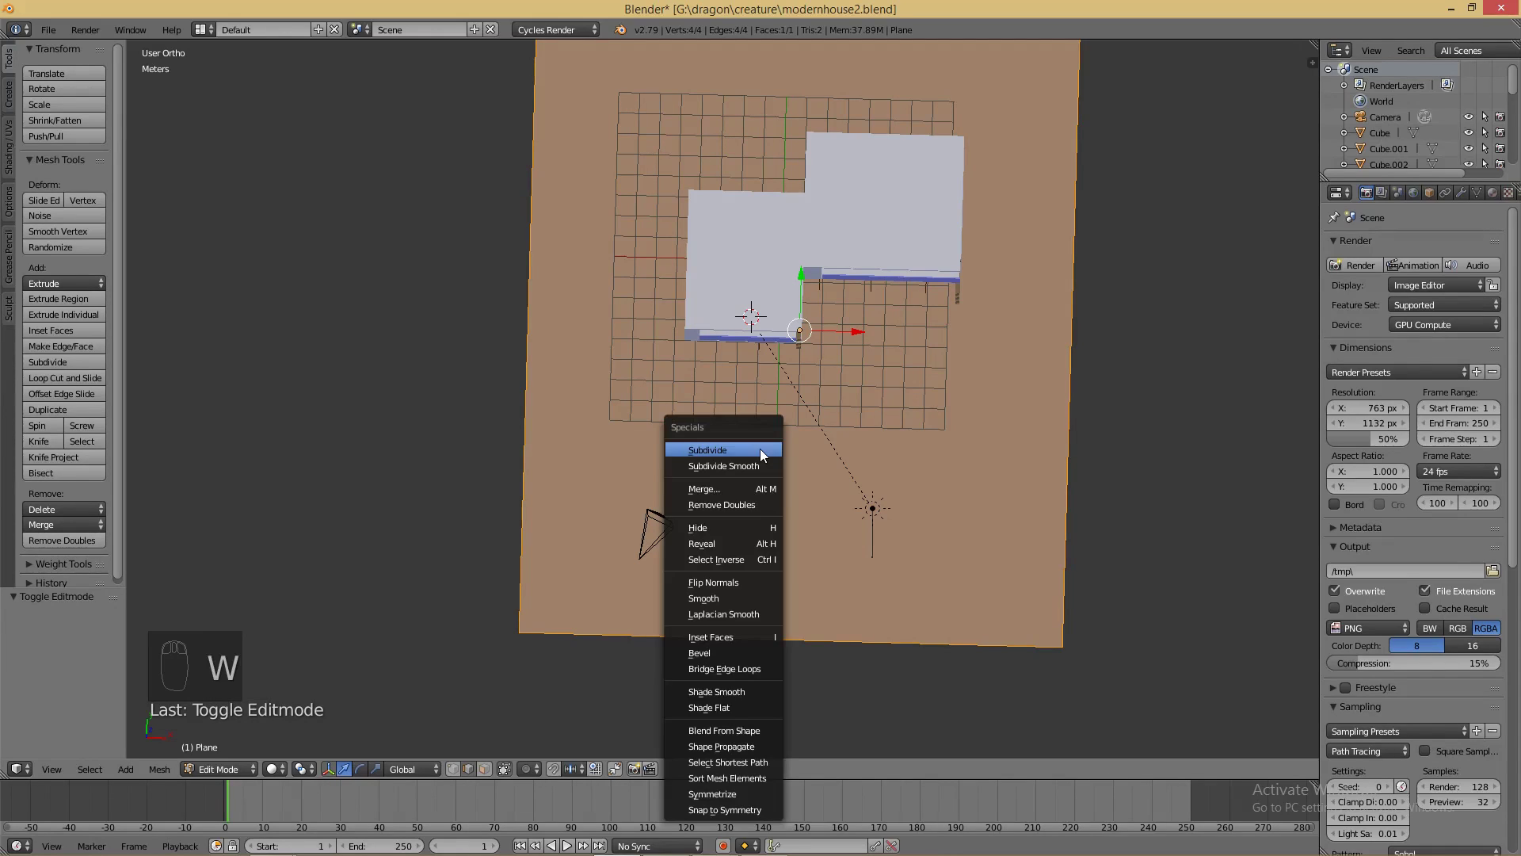
click(760, 454)
drag(65, 637, 180, 637)
click(33, 633)
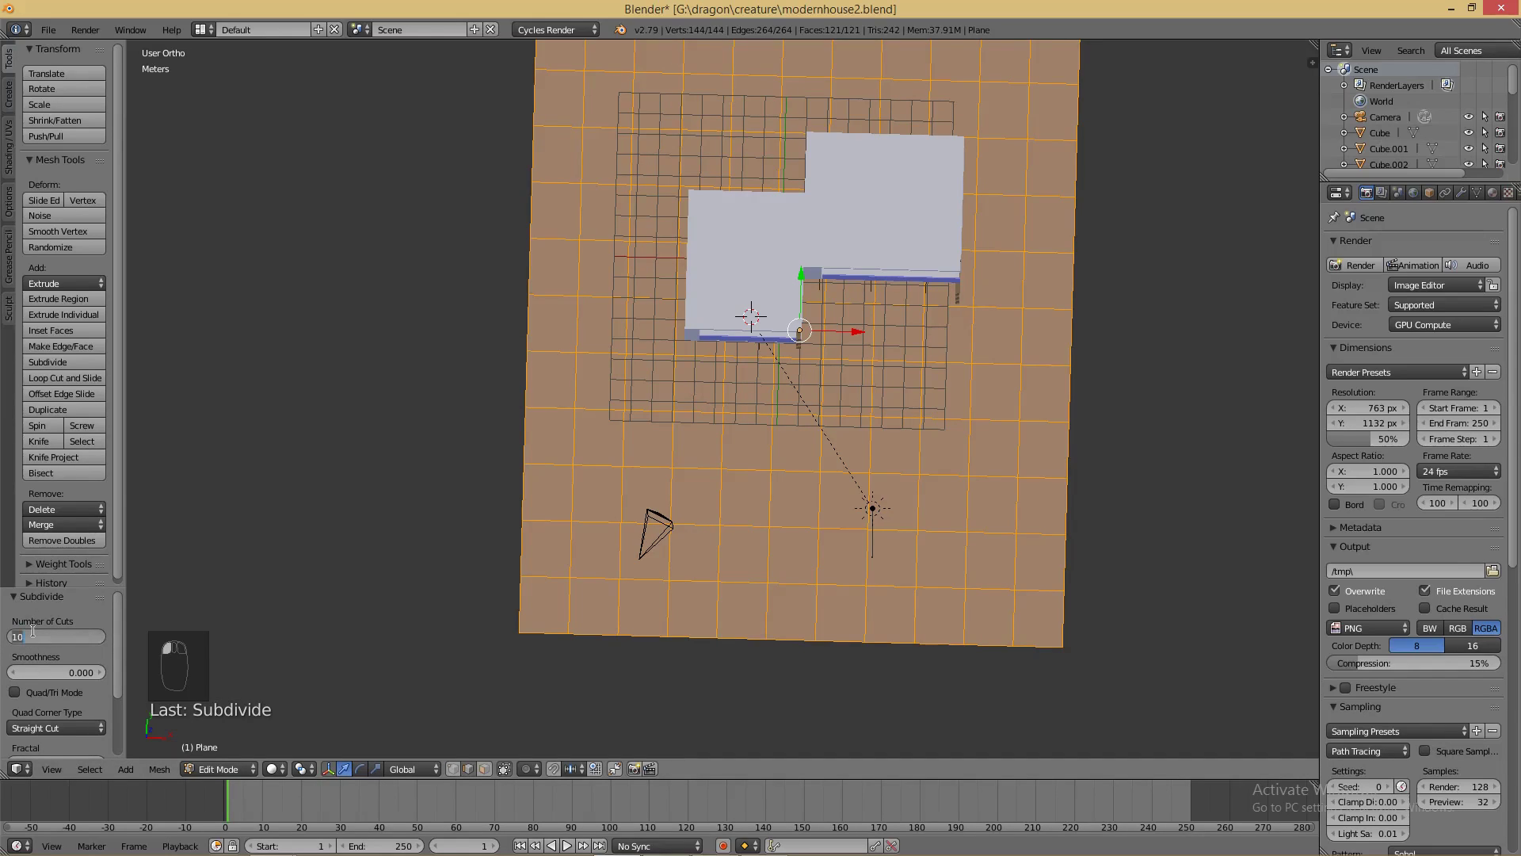
text(50)
key(Return)
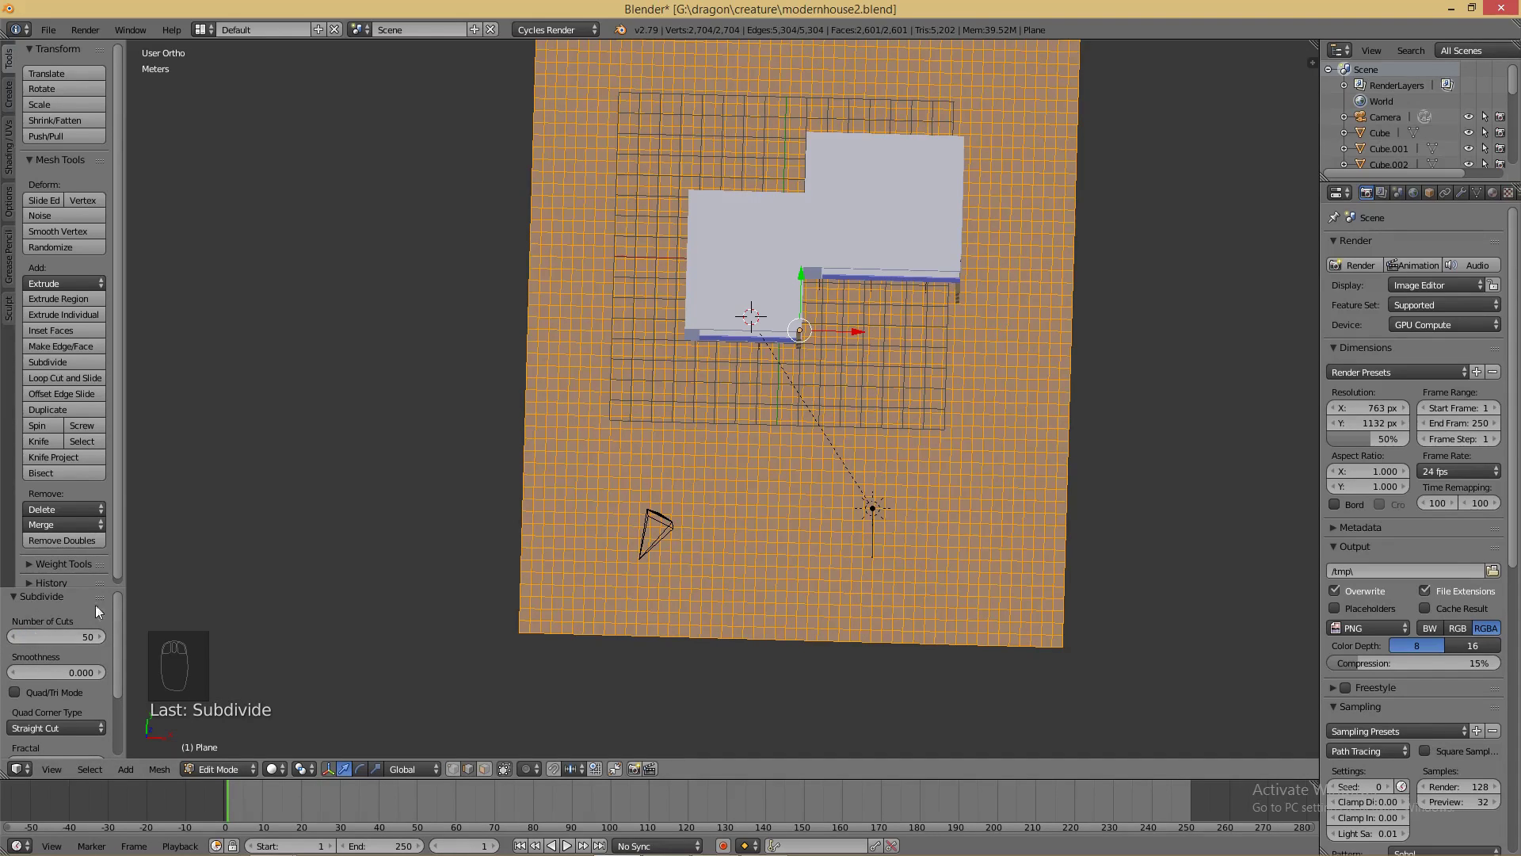
- Subdivide the whole ground plane mesh once more and return to Object Mode
key(Tab)
key(Tab)
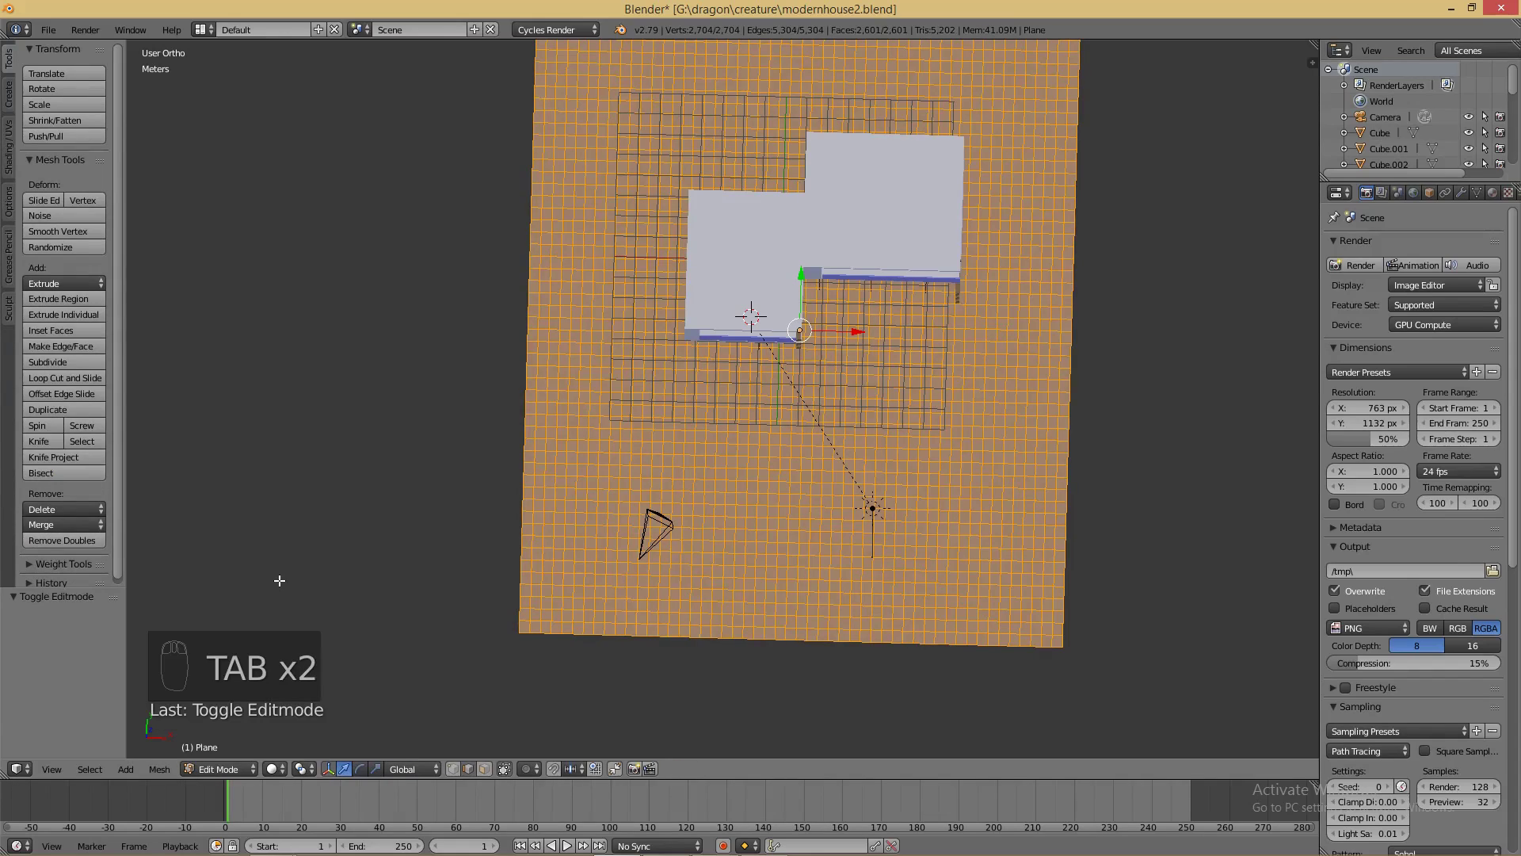
key(w)
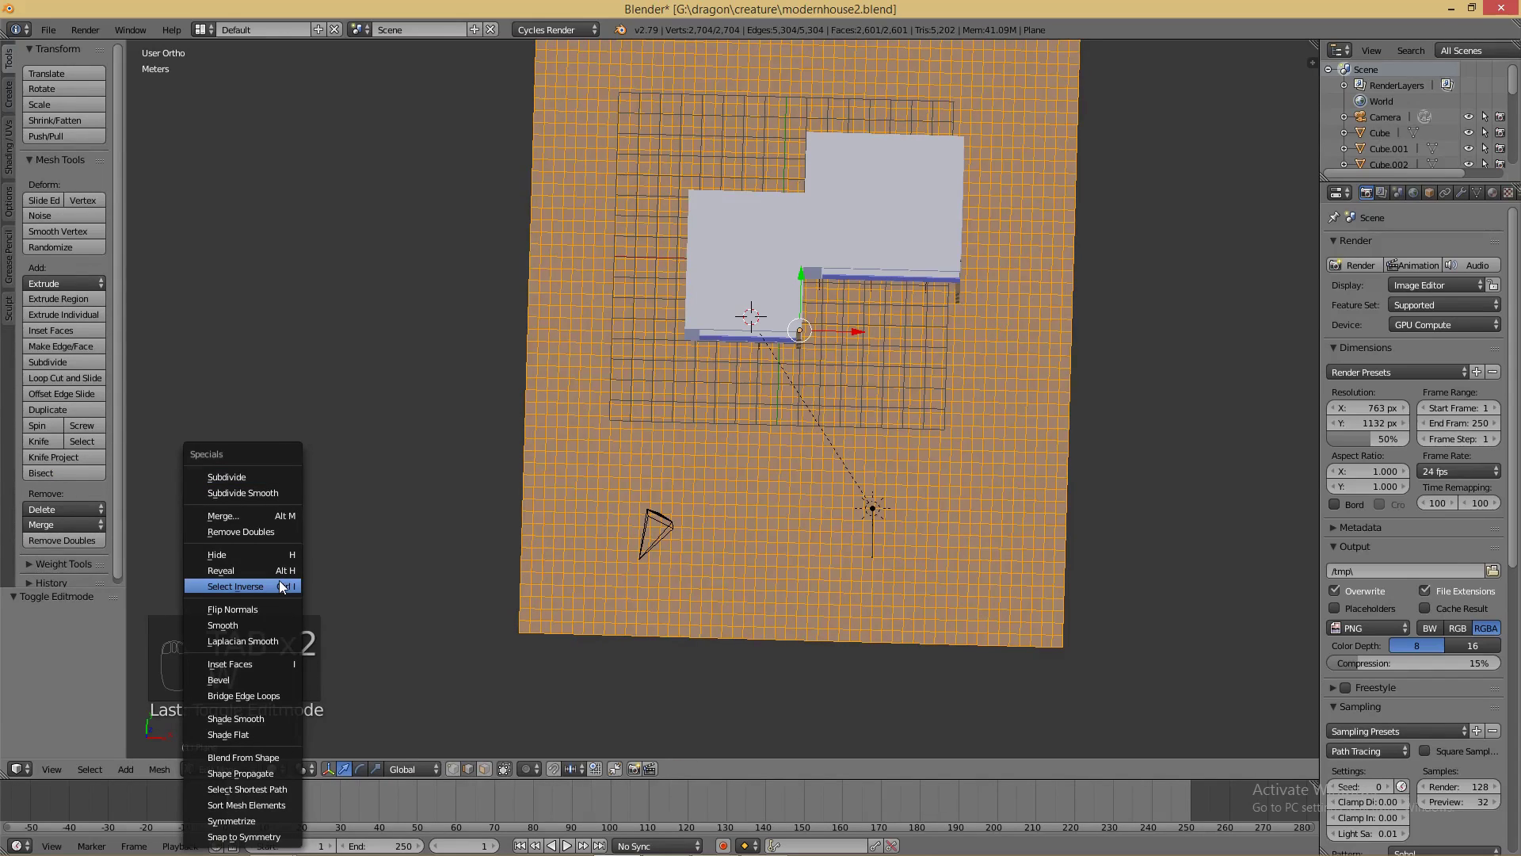
click(274, 475)
key(Tab)
- Put the ground plane in Weight Paint mode and, in camera view, paint a weight 1.000 band along the house front
middle_drag(421, 567, 791, 611)
scroll(654, 578, up, 3)
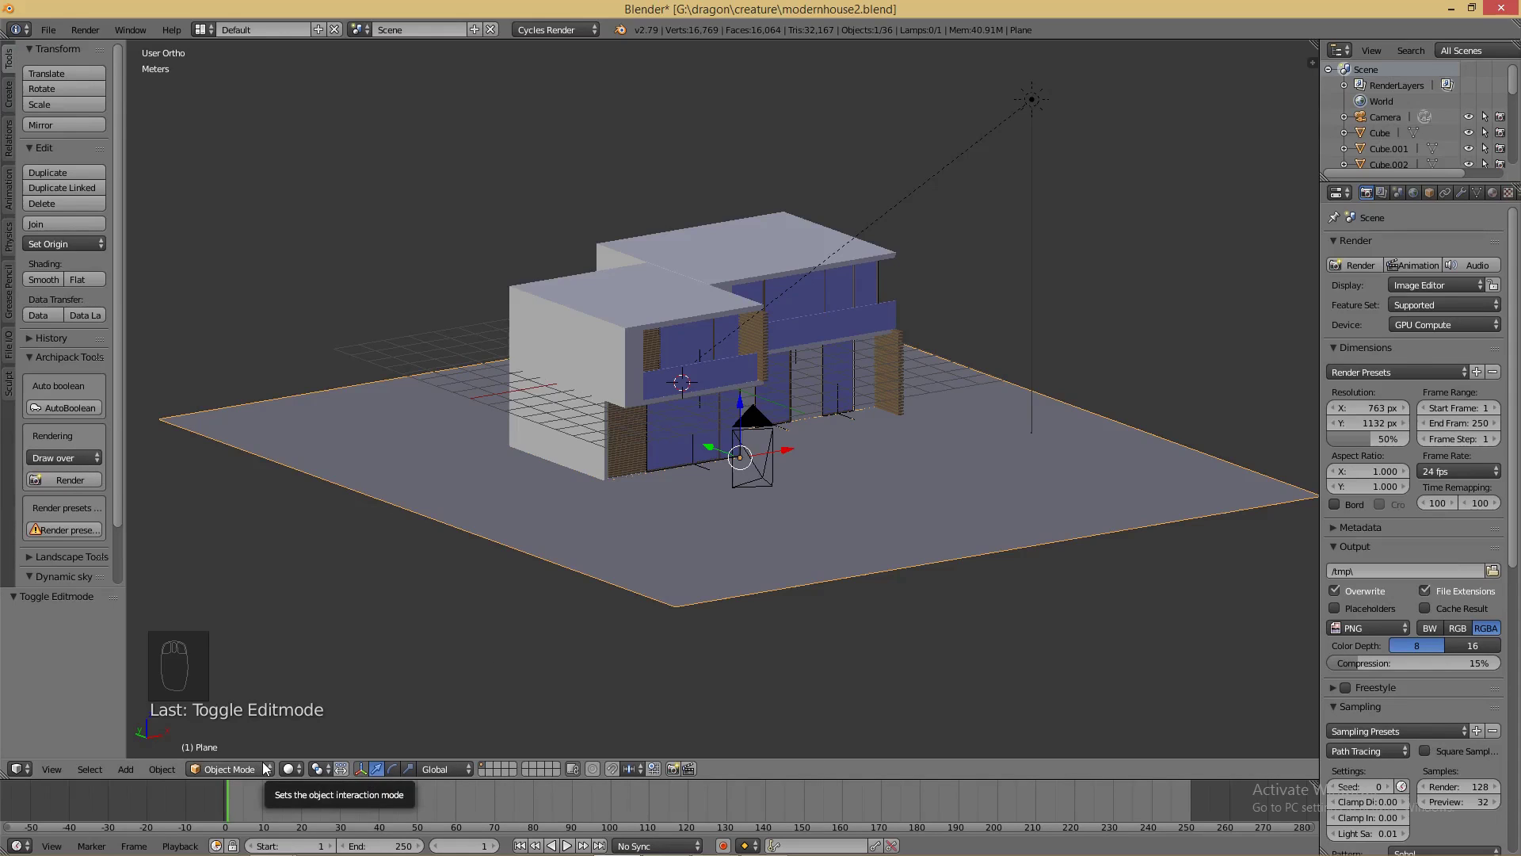
middle_drag(718, 503, 699, 534)
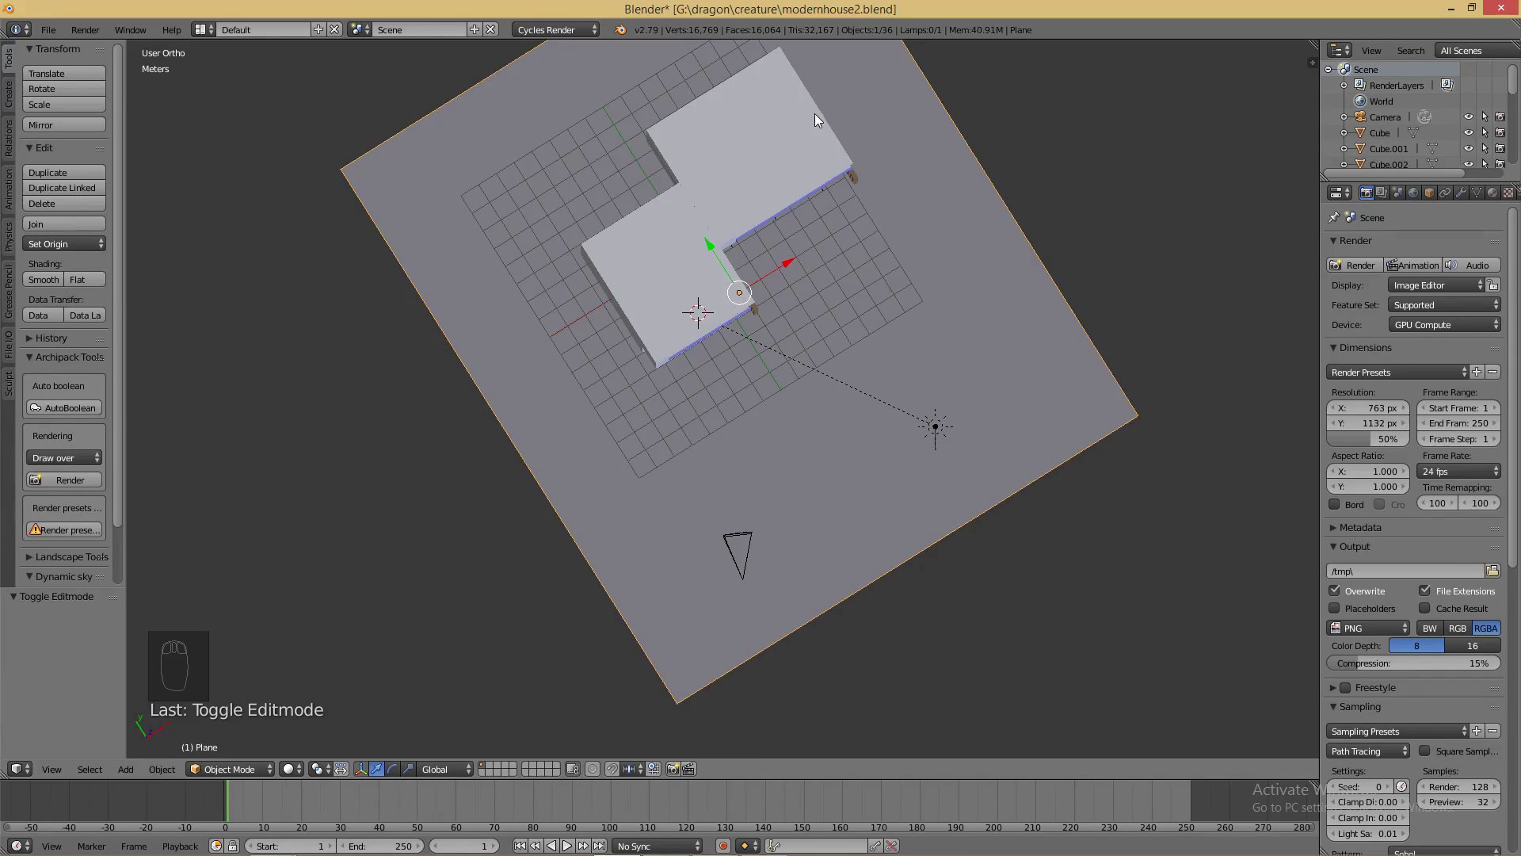
middle_drag(810, 116, 911, 315)
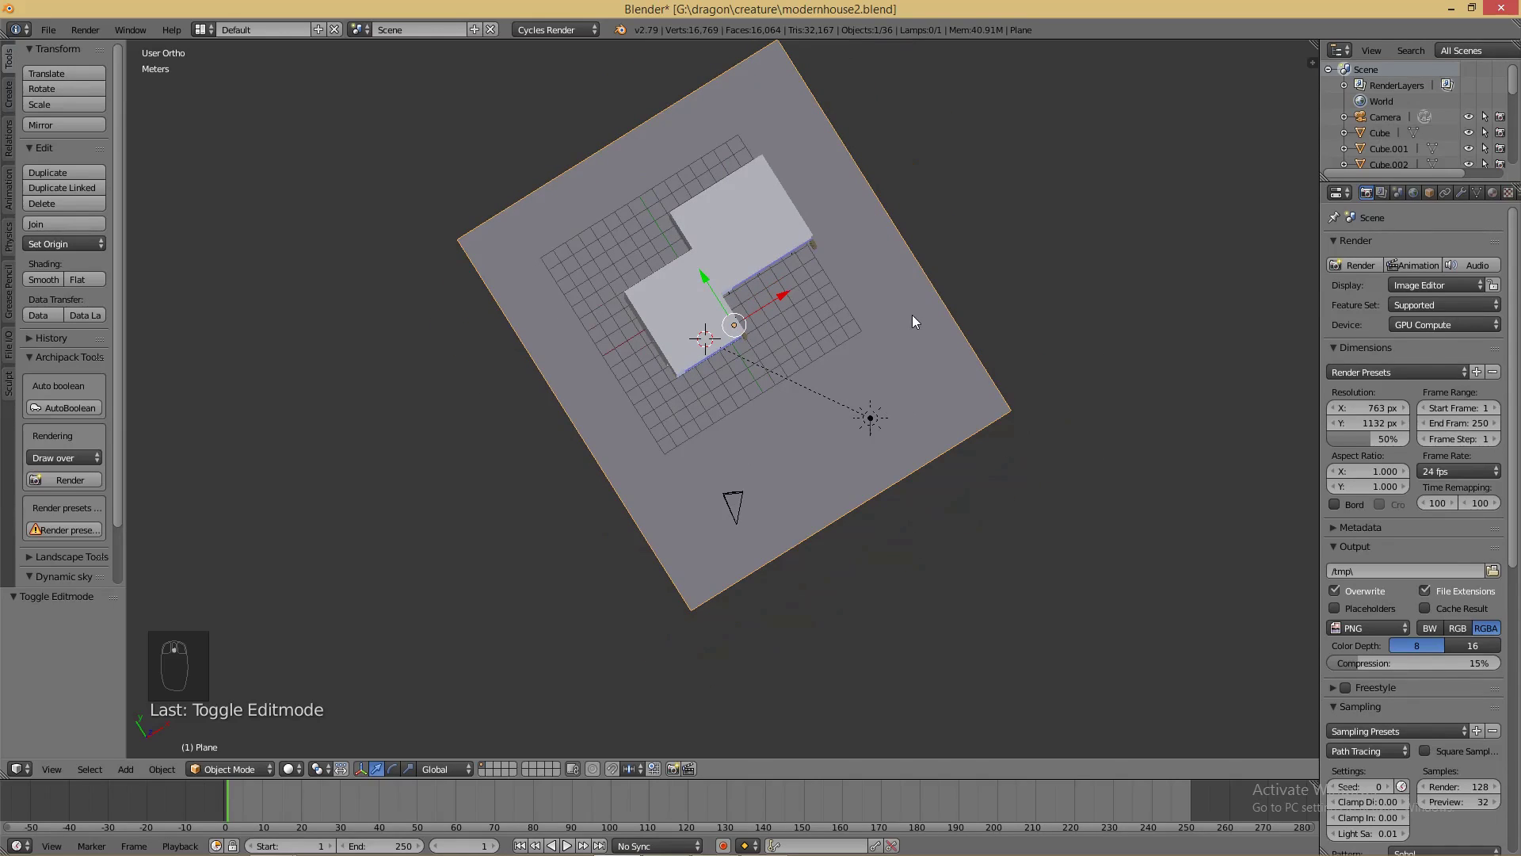
click(255, 772)
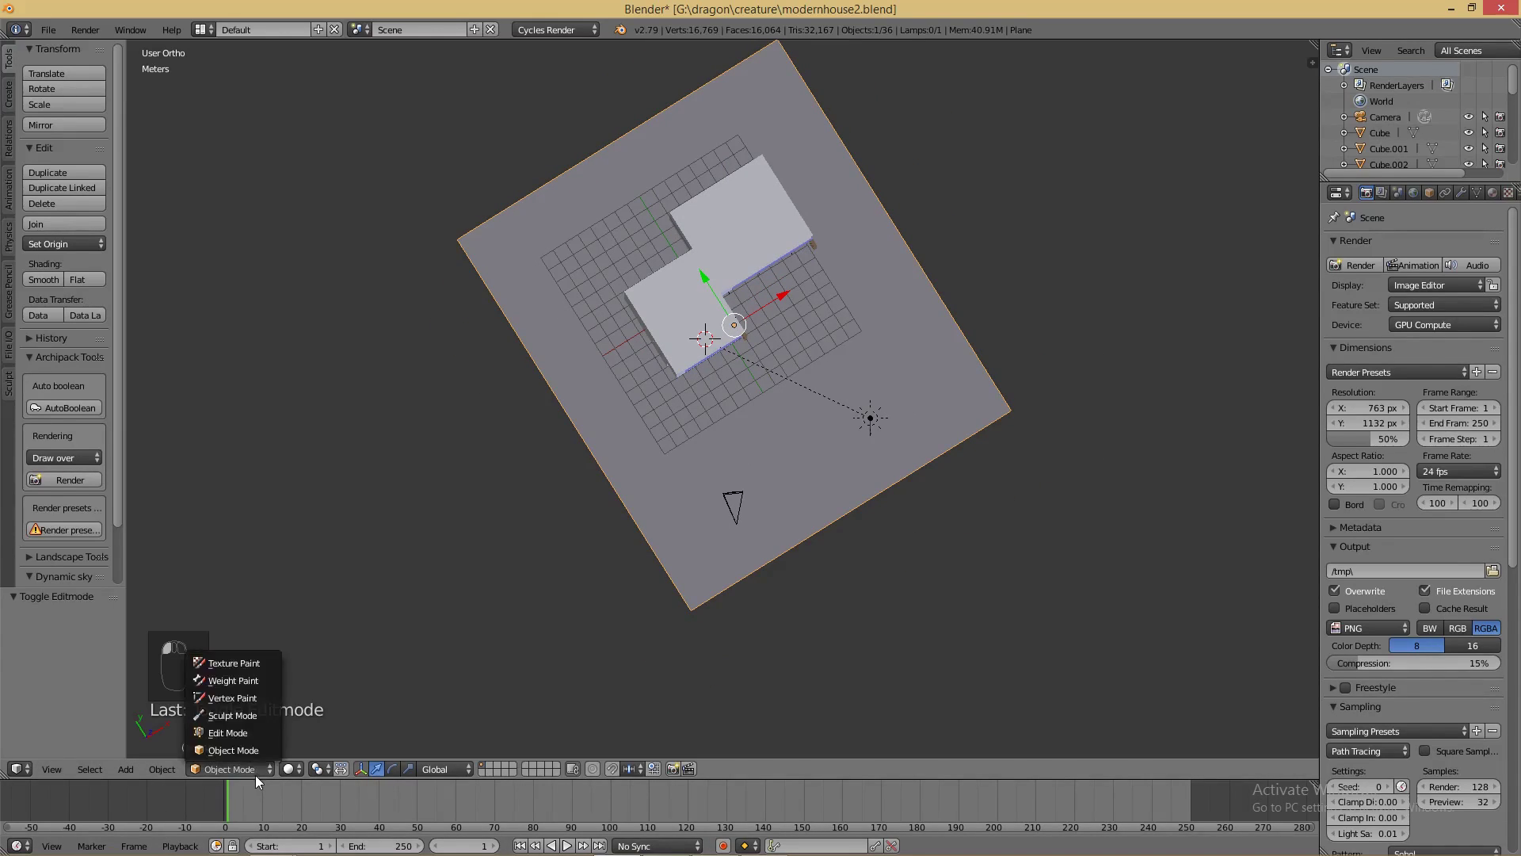
click(246, 679)
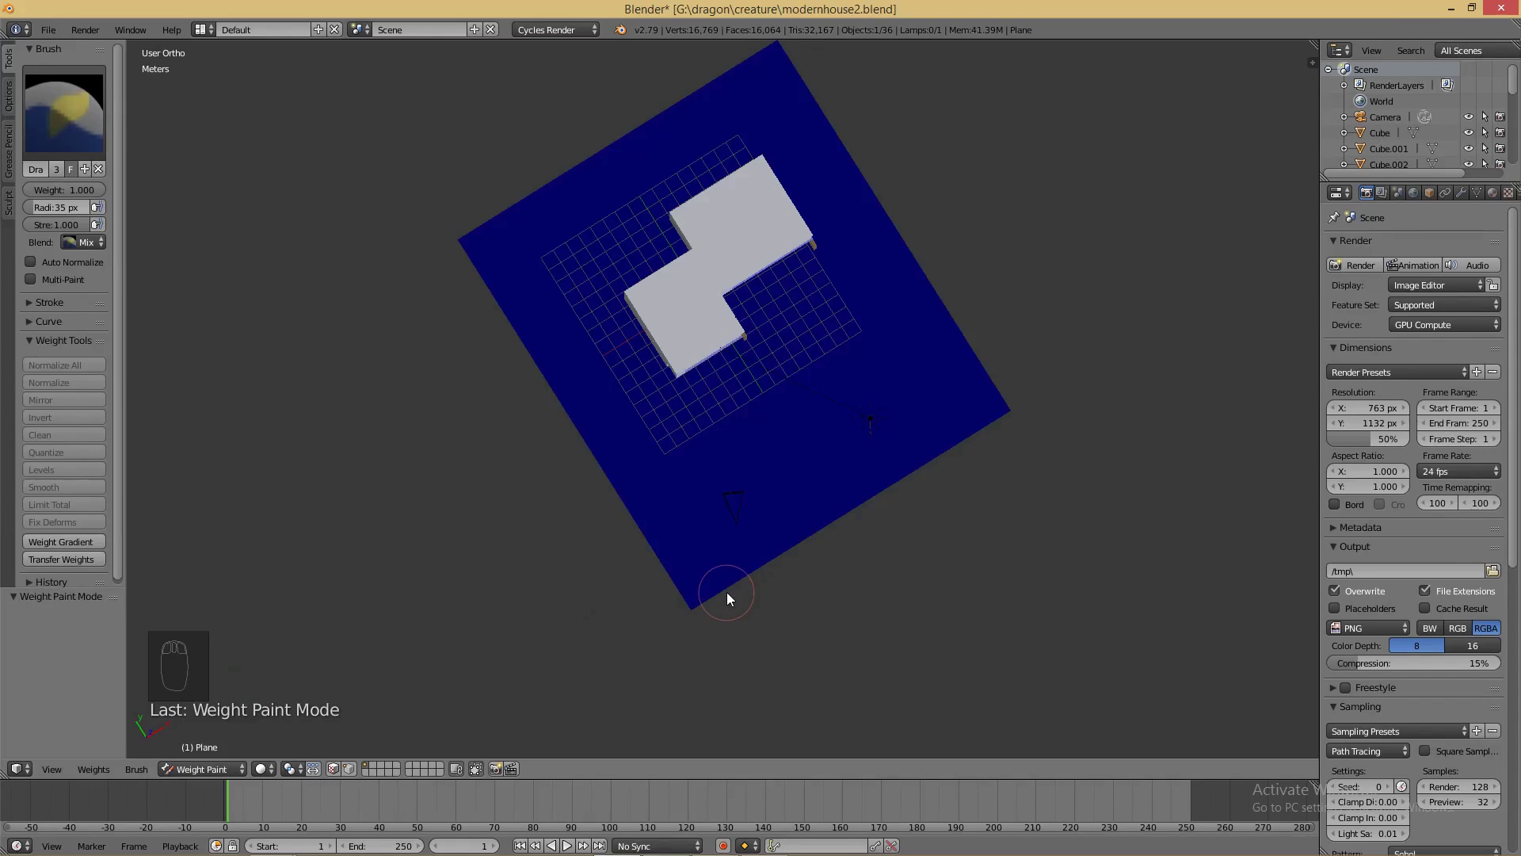
key(KP_0)
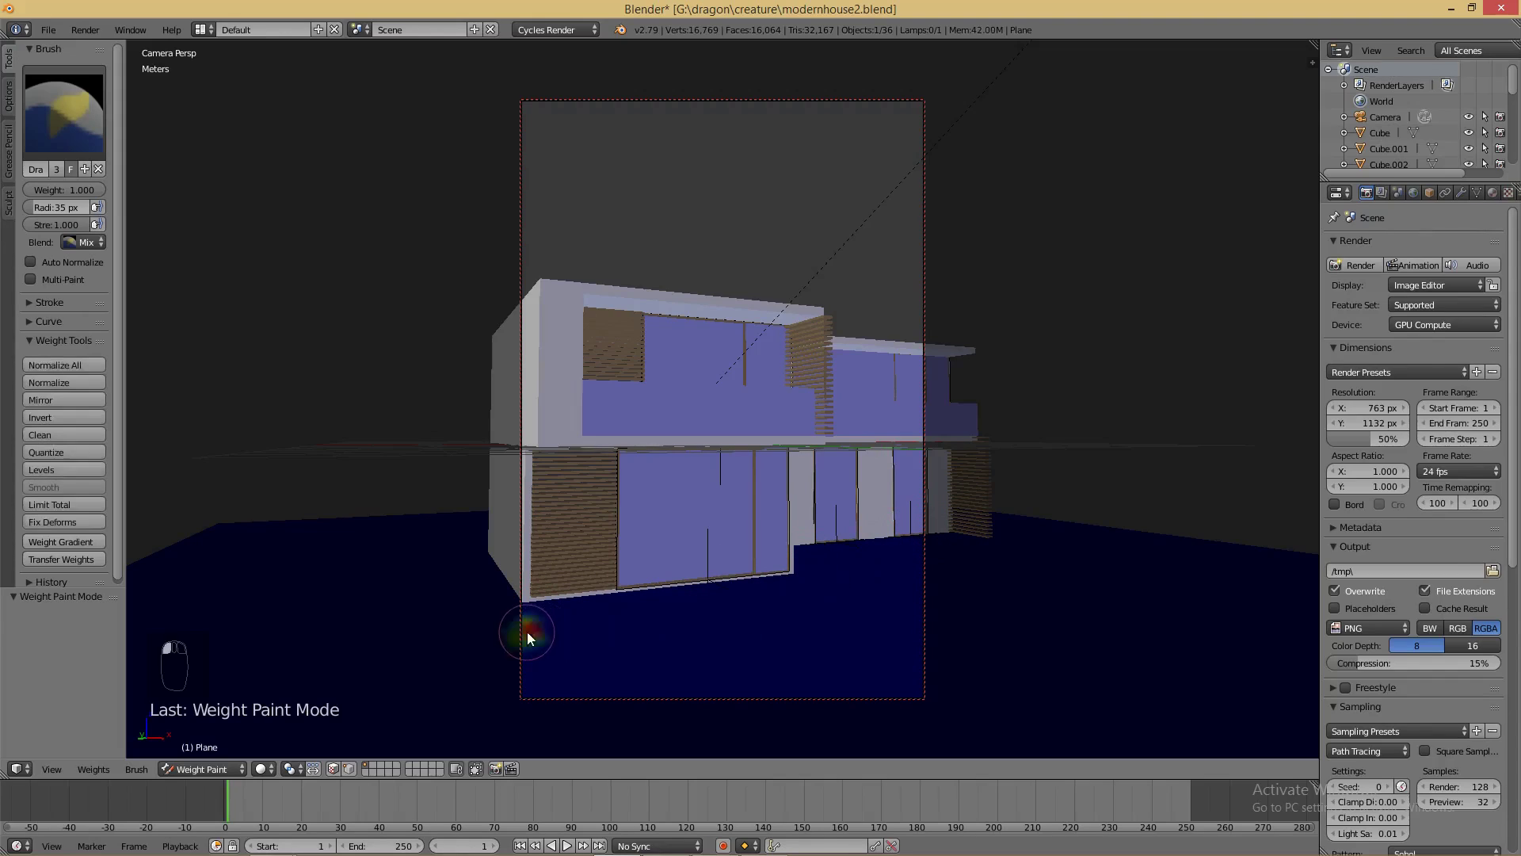
drag(527, 631, 756, 596)
drag(868, 557, 907, 542)
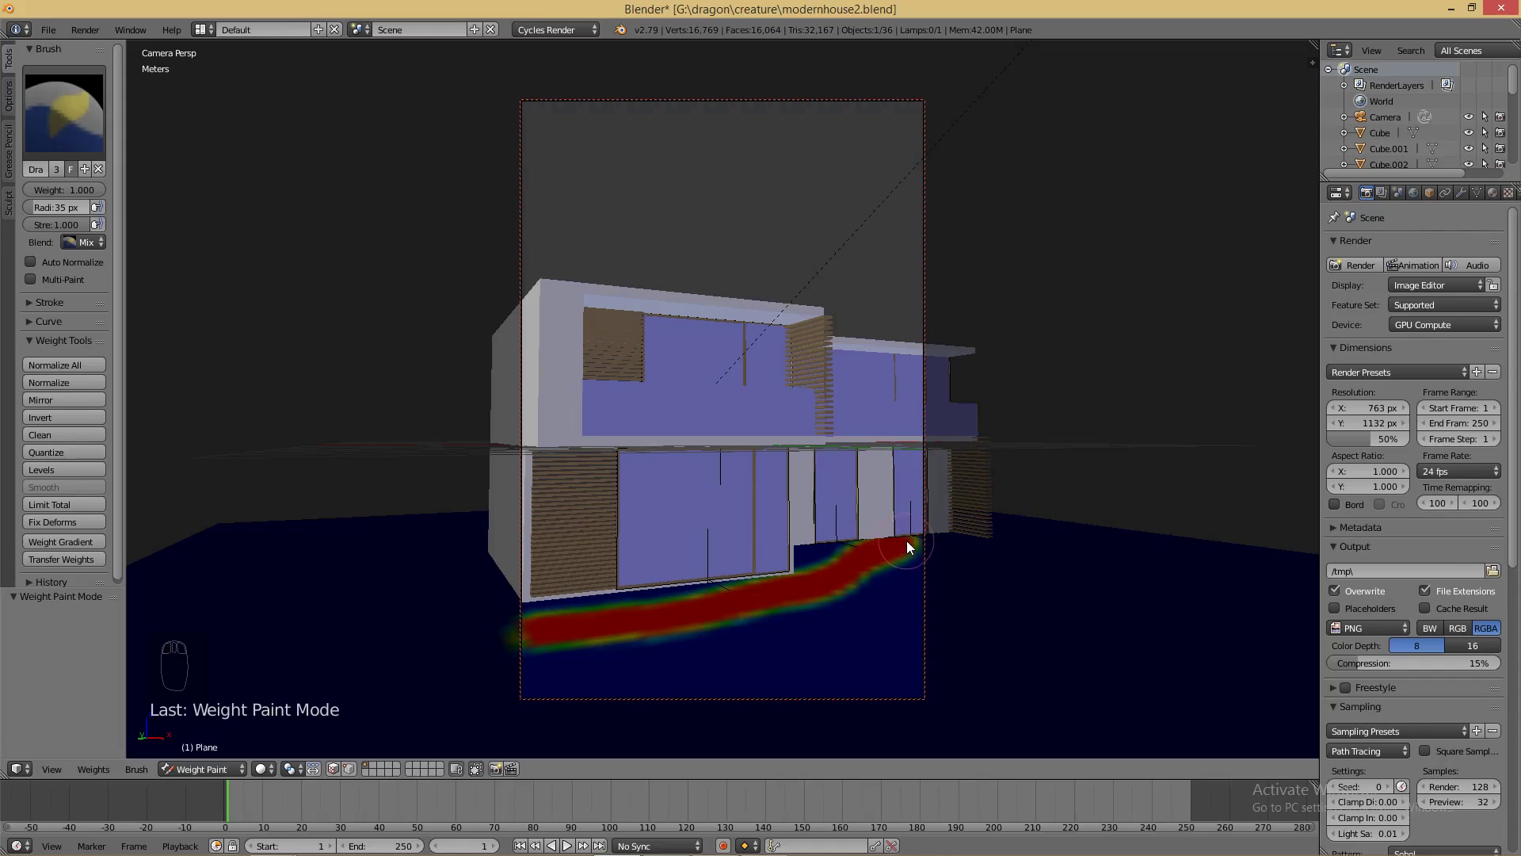
- Fill the rest of the ground inside the camera frame with full weight, including the gaps beside the house walls
mouse_move(911, 687)
mouse_down()
mouse_move(544, 683)
mouse_move(866, 596)
mouse_up()
mouse_move(710, 644)
mouse_down()
mouse_move(679, 628)
mouse_move(737, 675)
mouse_move(883, 568)
mouse_up()
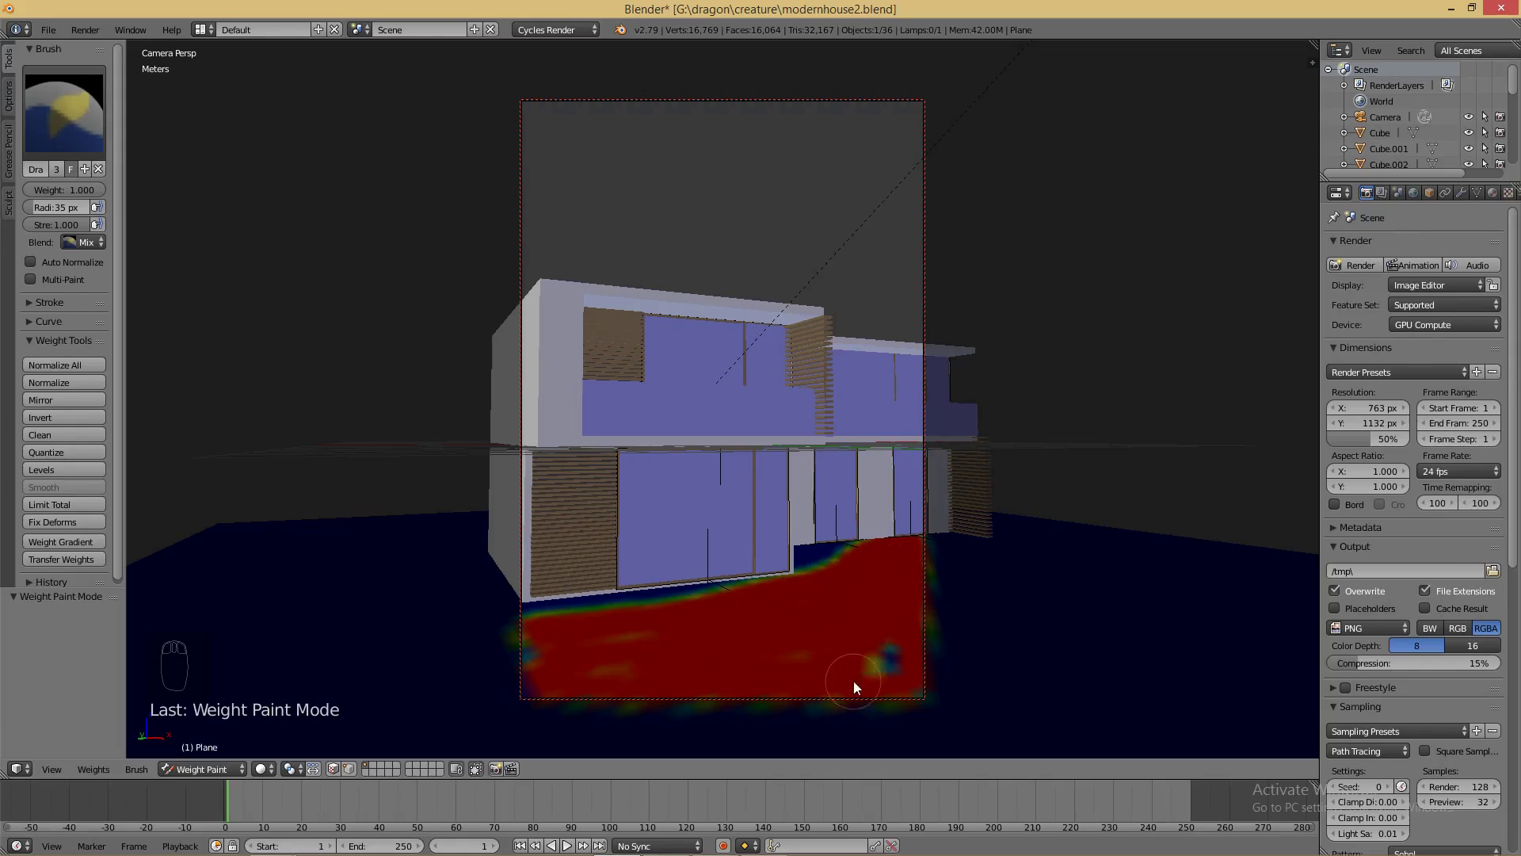
click(819, 554)
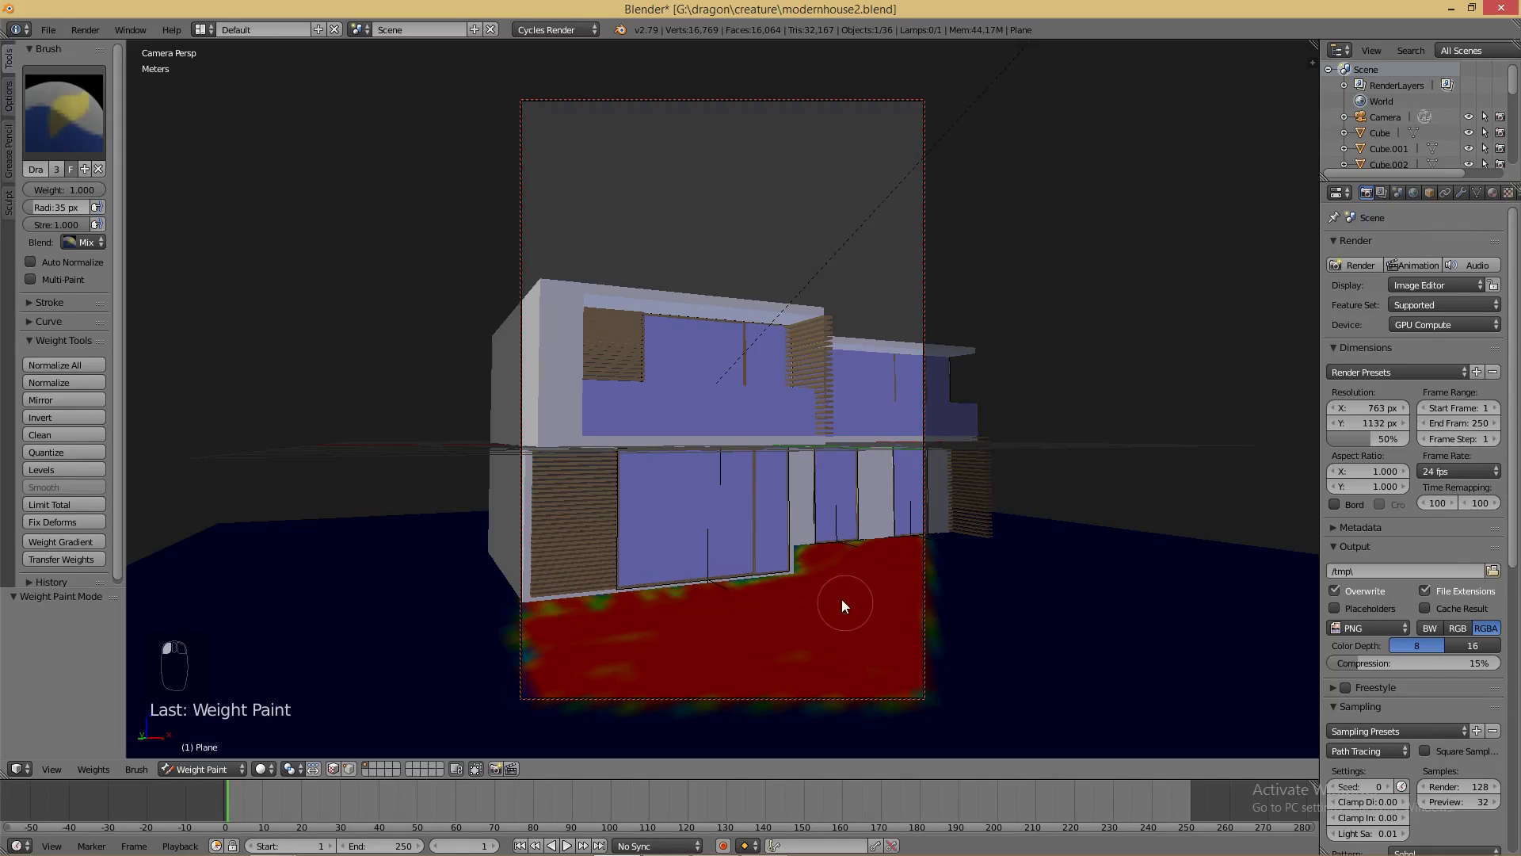
drag(852, 572, 896, 566)
mouse_move(686, 670)
mouse_down()
mouse_move(526, 625)
mouse_move(519, 664)
mouse_move(729, 676)
mouse_move(839, 430)
mouse_up()
key(KP_0)
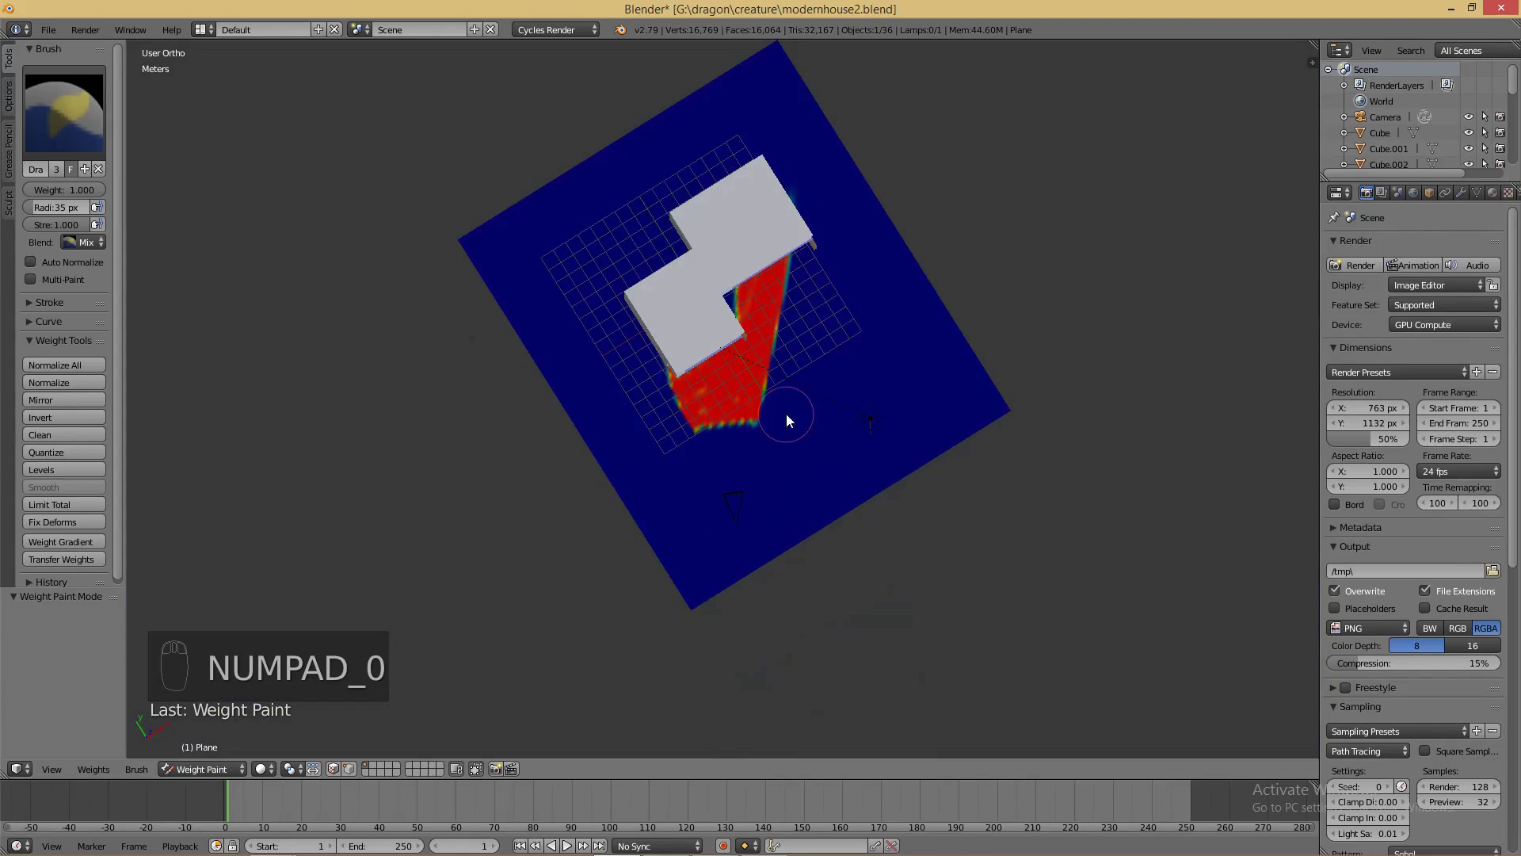
click(734, 300)
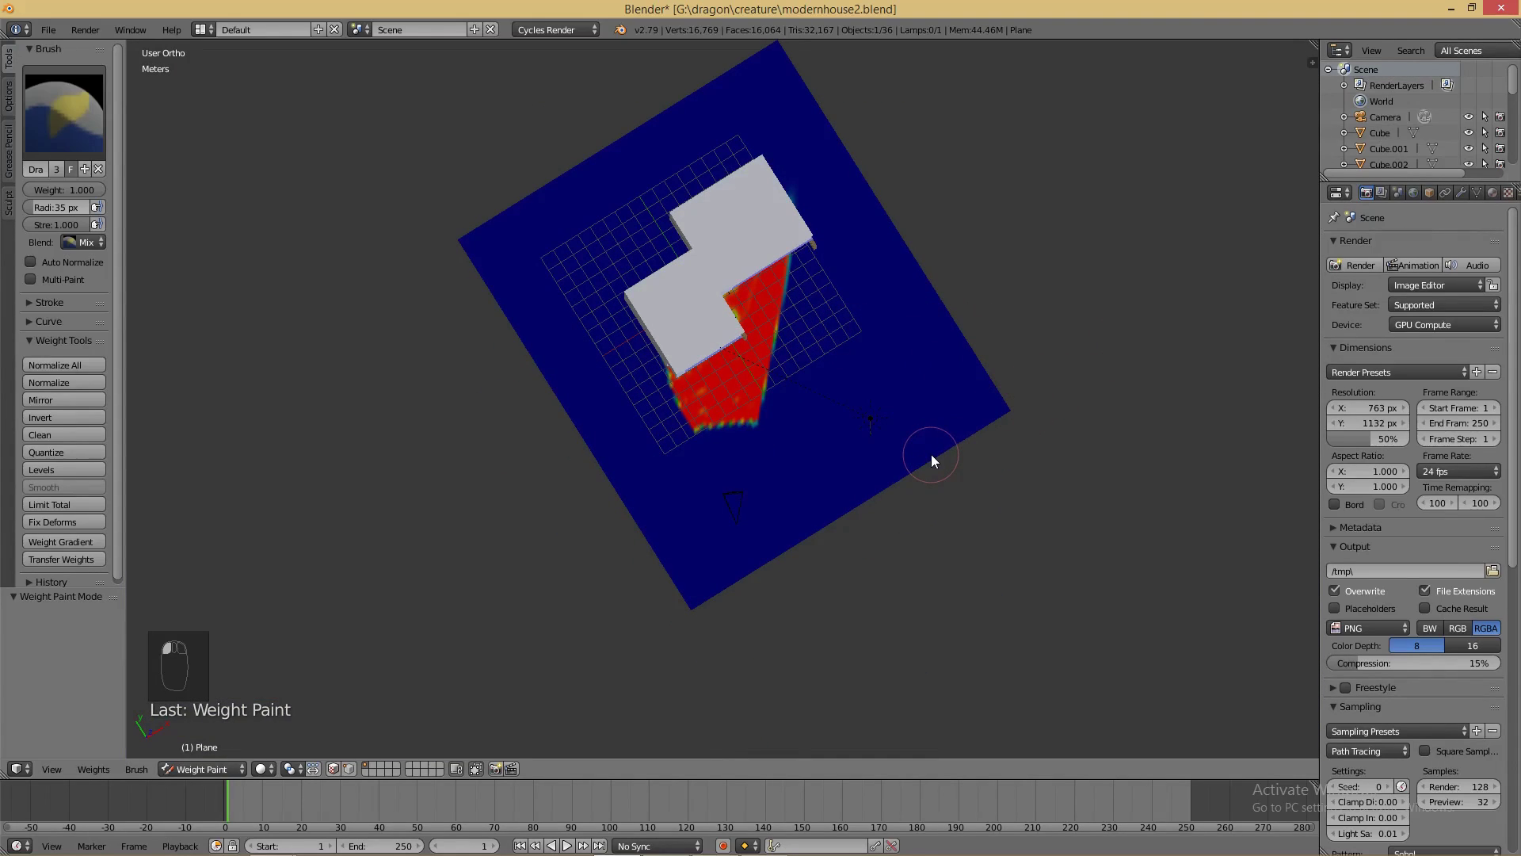
- Return the ground plane to Object Mode and show the vertex group holding its painted weights
key(Tab)
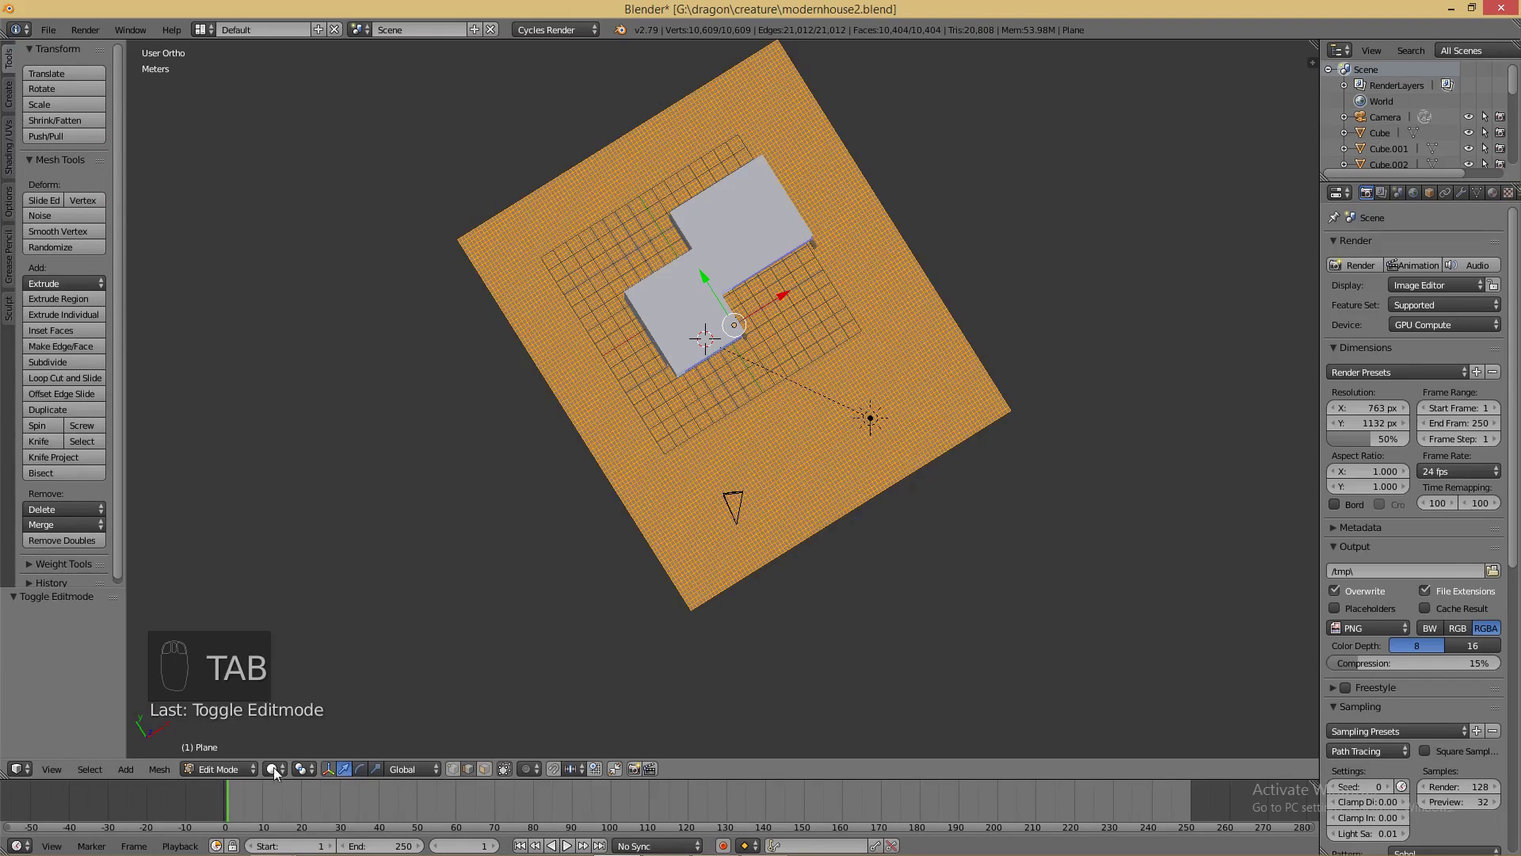
click(226, 769)
click(235, 750)
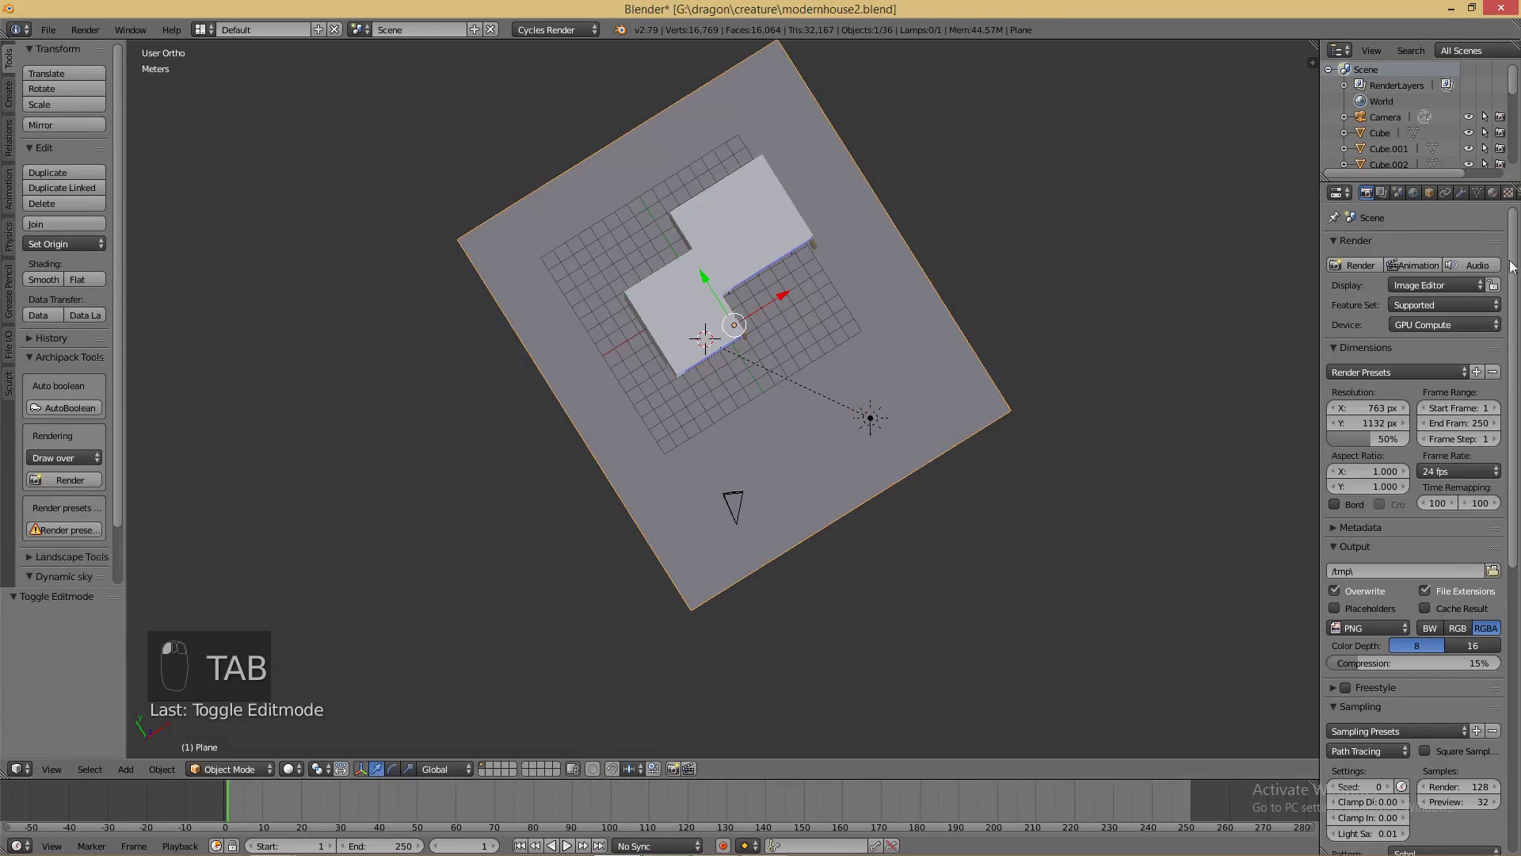
click(1476, 192)
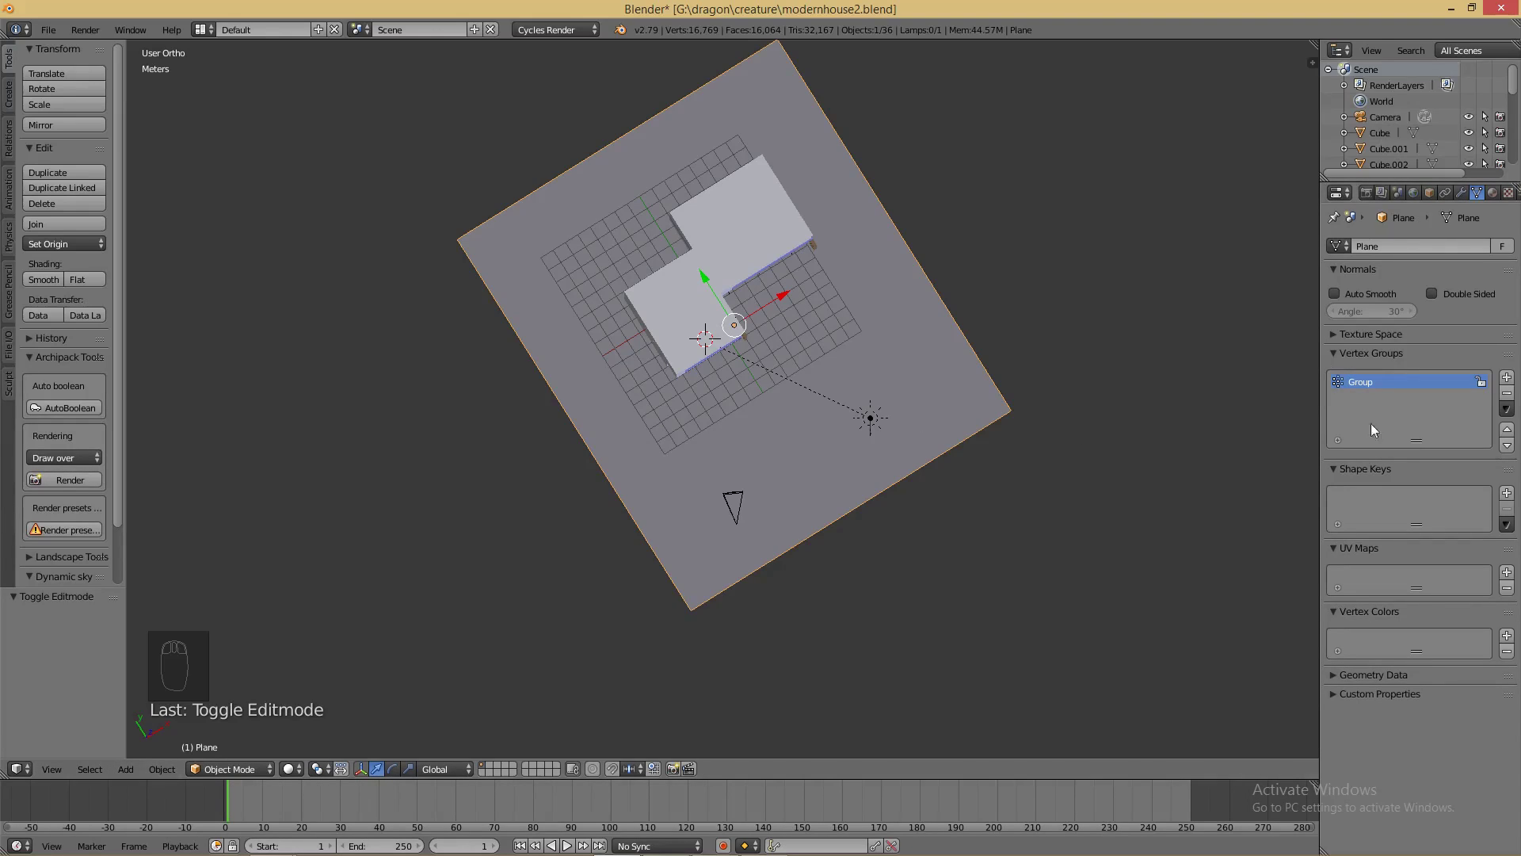
scroll(1488, 196, down, 2)
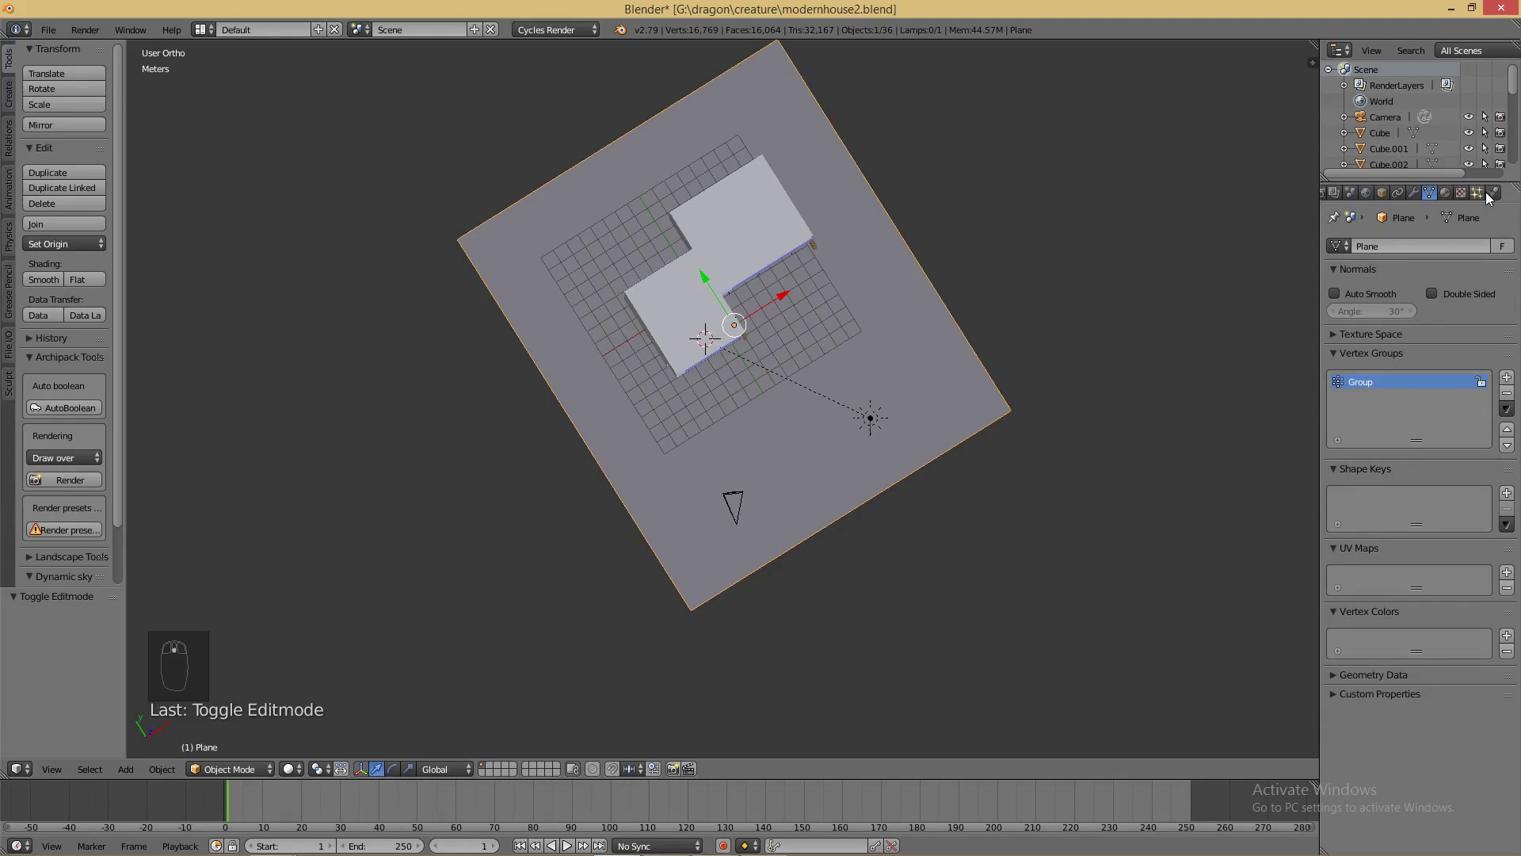
- Add a particle system to the ground plane, set its type to Hair and turn on the Advanced options
click(1478, 194)
click(1377, 300)
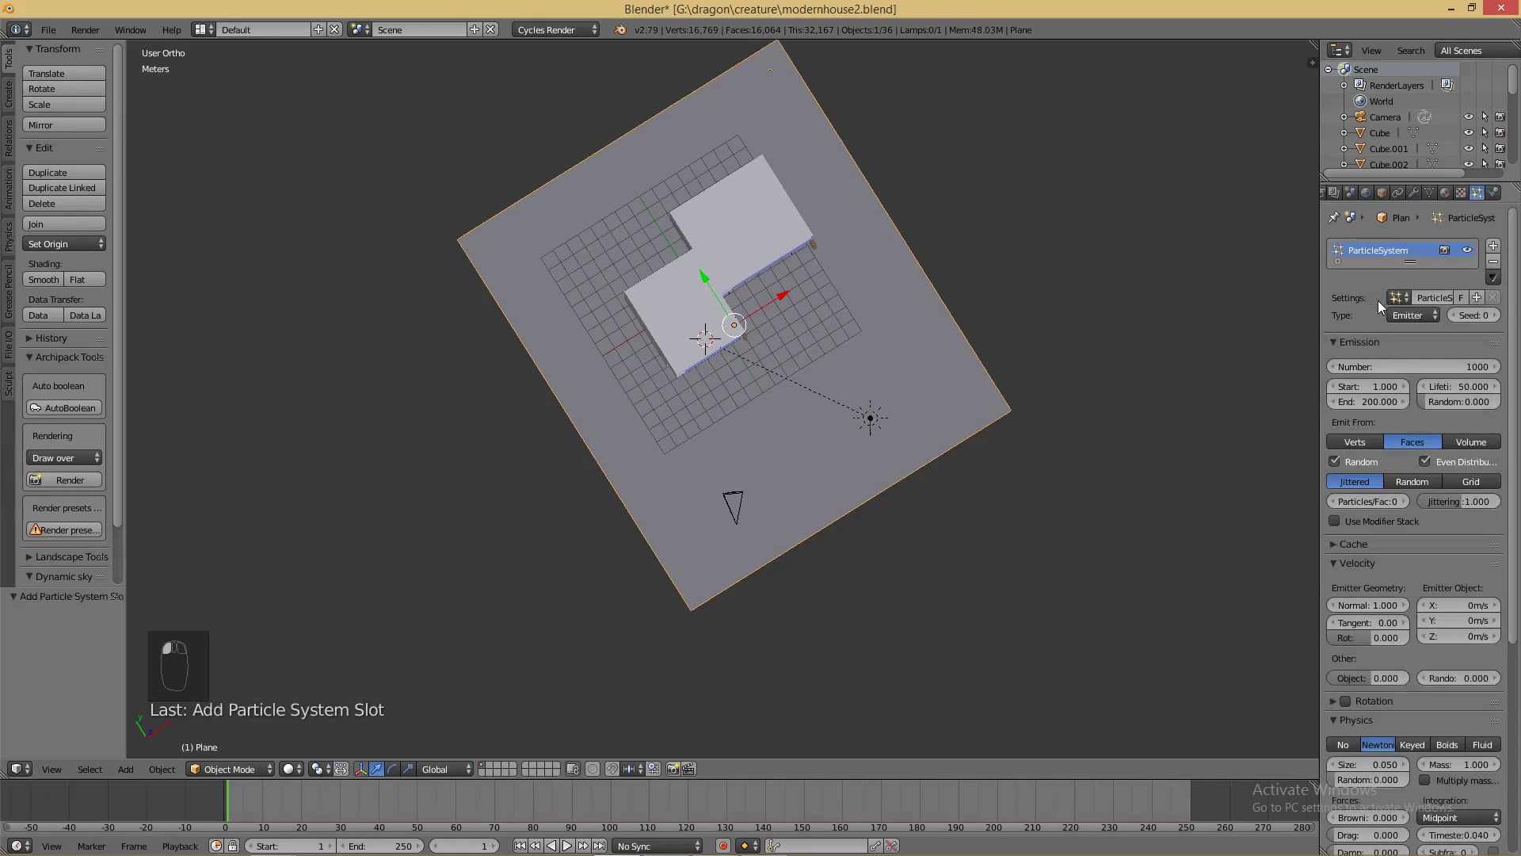
drag(1320, 320, 962, 384)
middle_drag(719, 473, 625, 355)
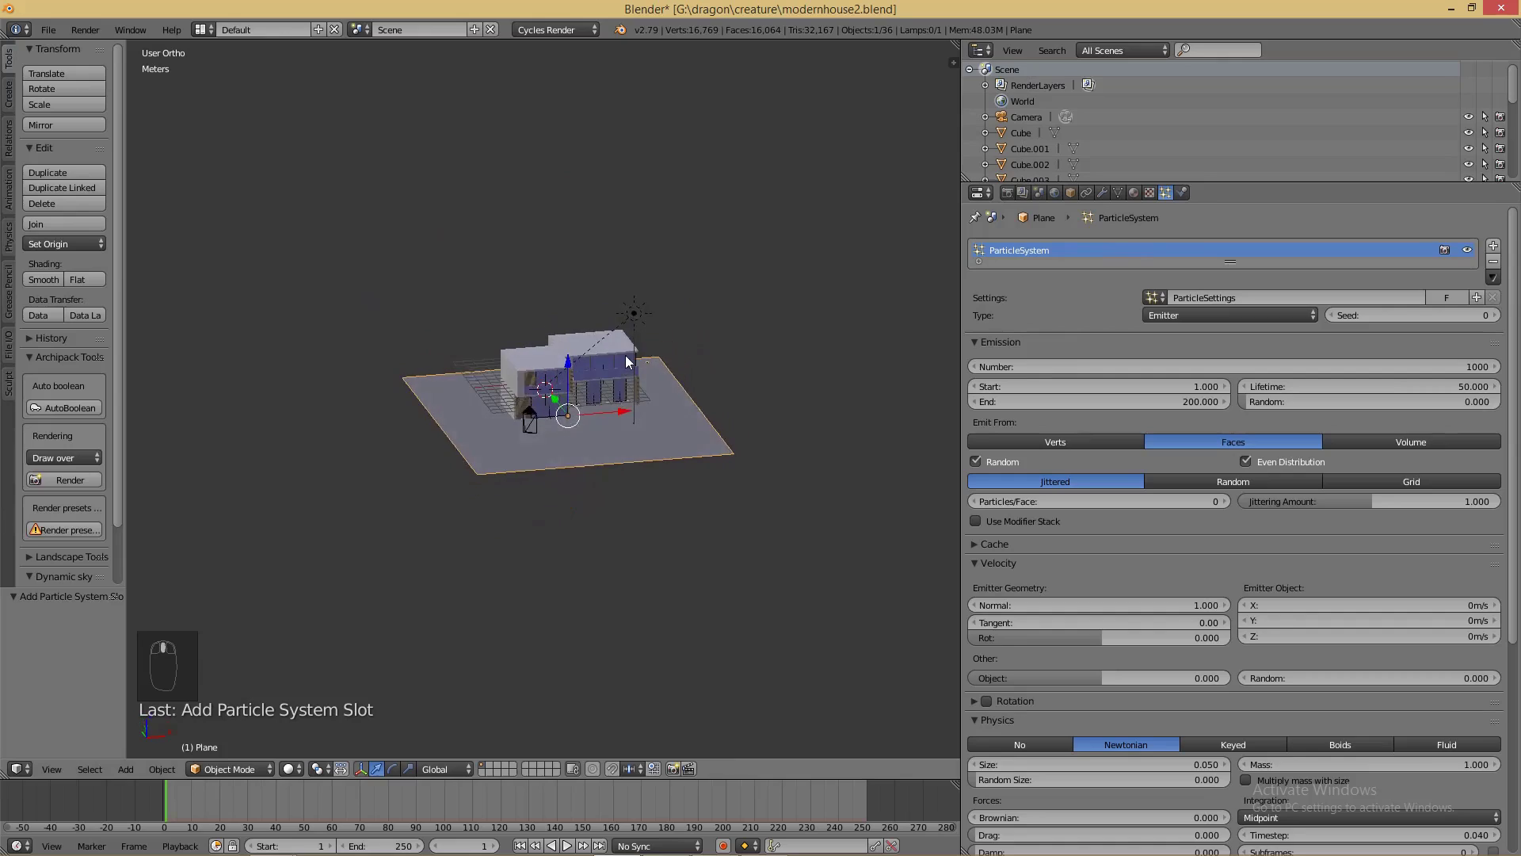
scroll(597, 412, up, 8)
click(1195, 312)
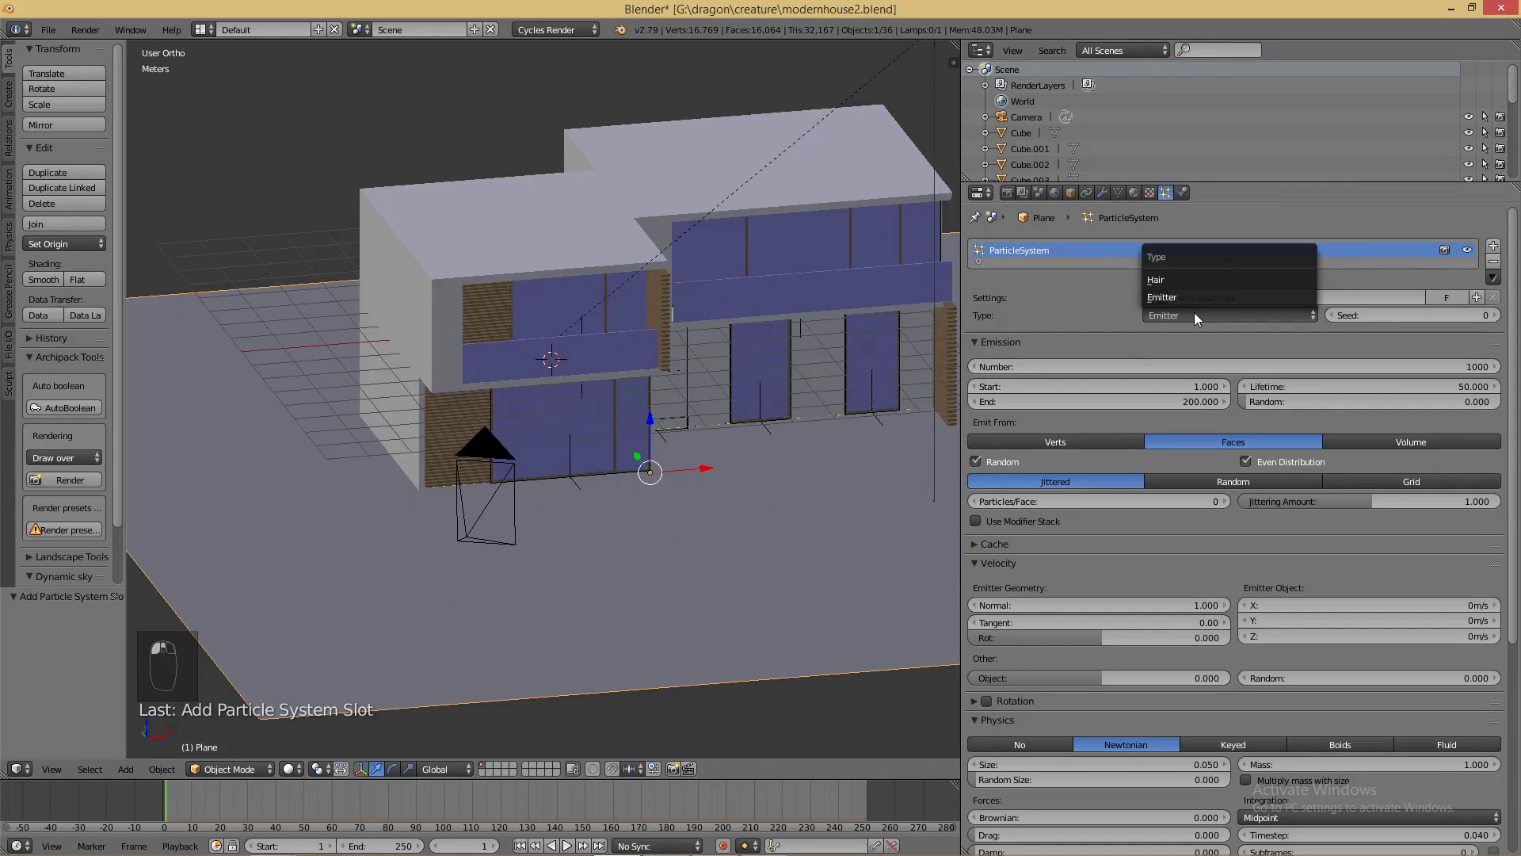
click(1188, 279)
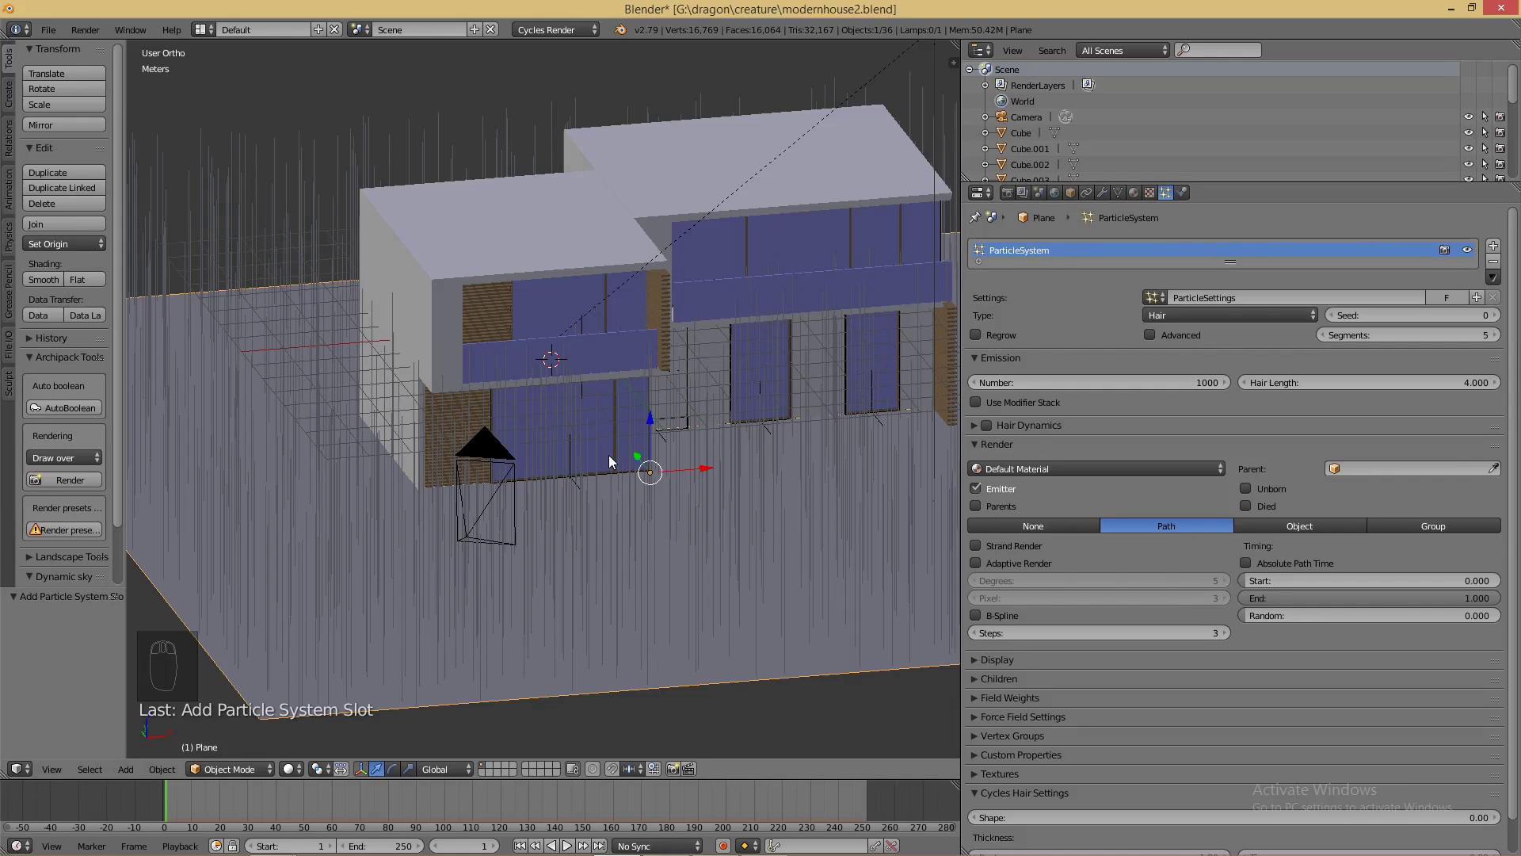
click(1154, 336)
- Assign the vertex group "Group" to the hair particle system's density
scroll(1222, 518, down, 15)
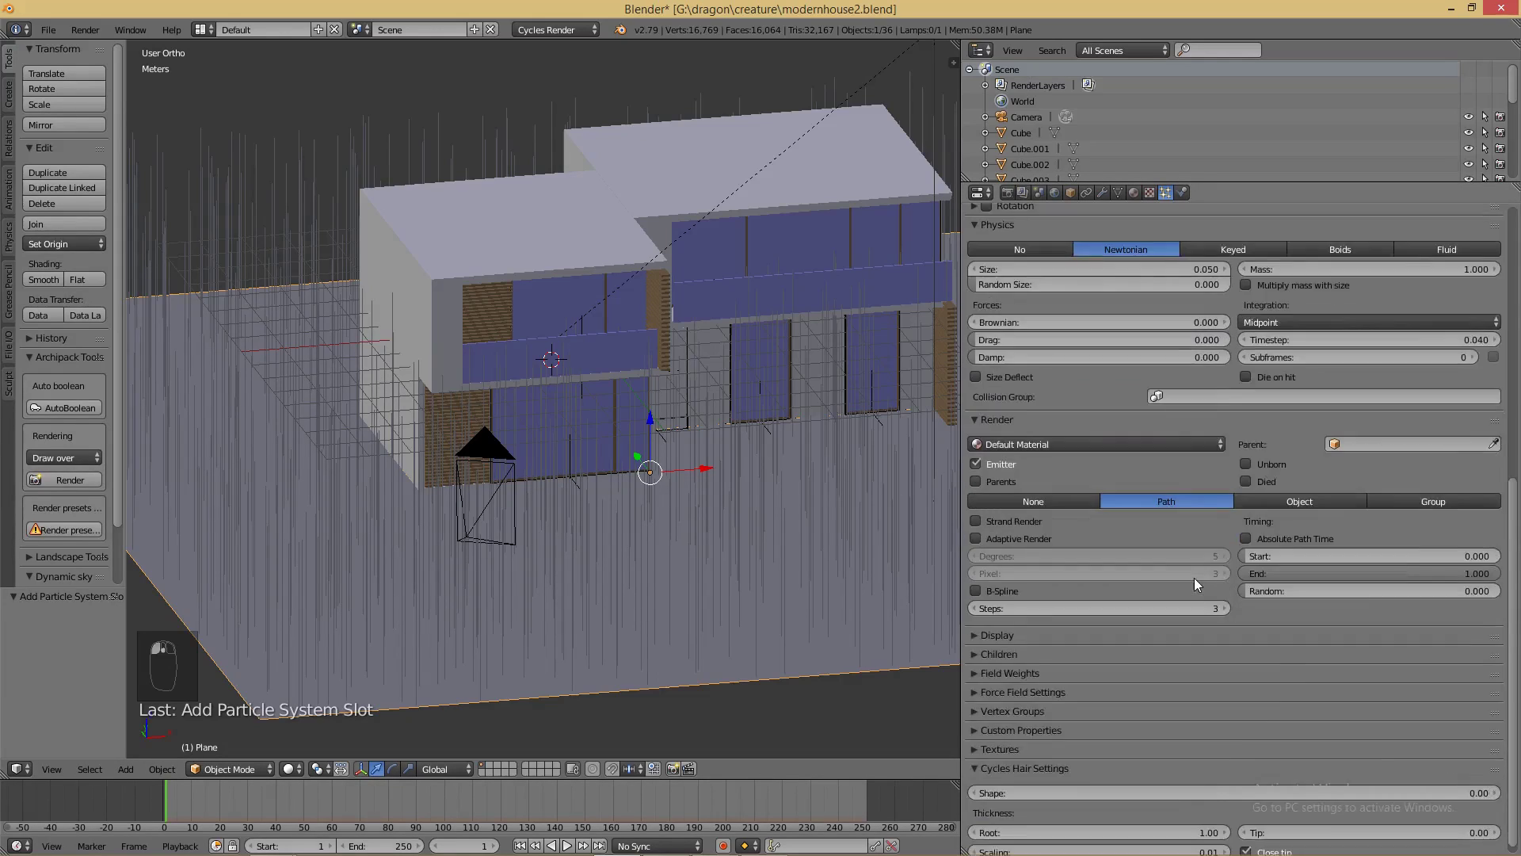
click(981, 702)
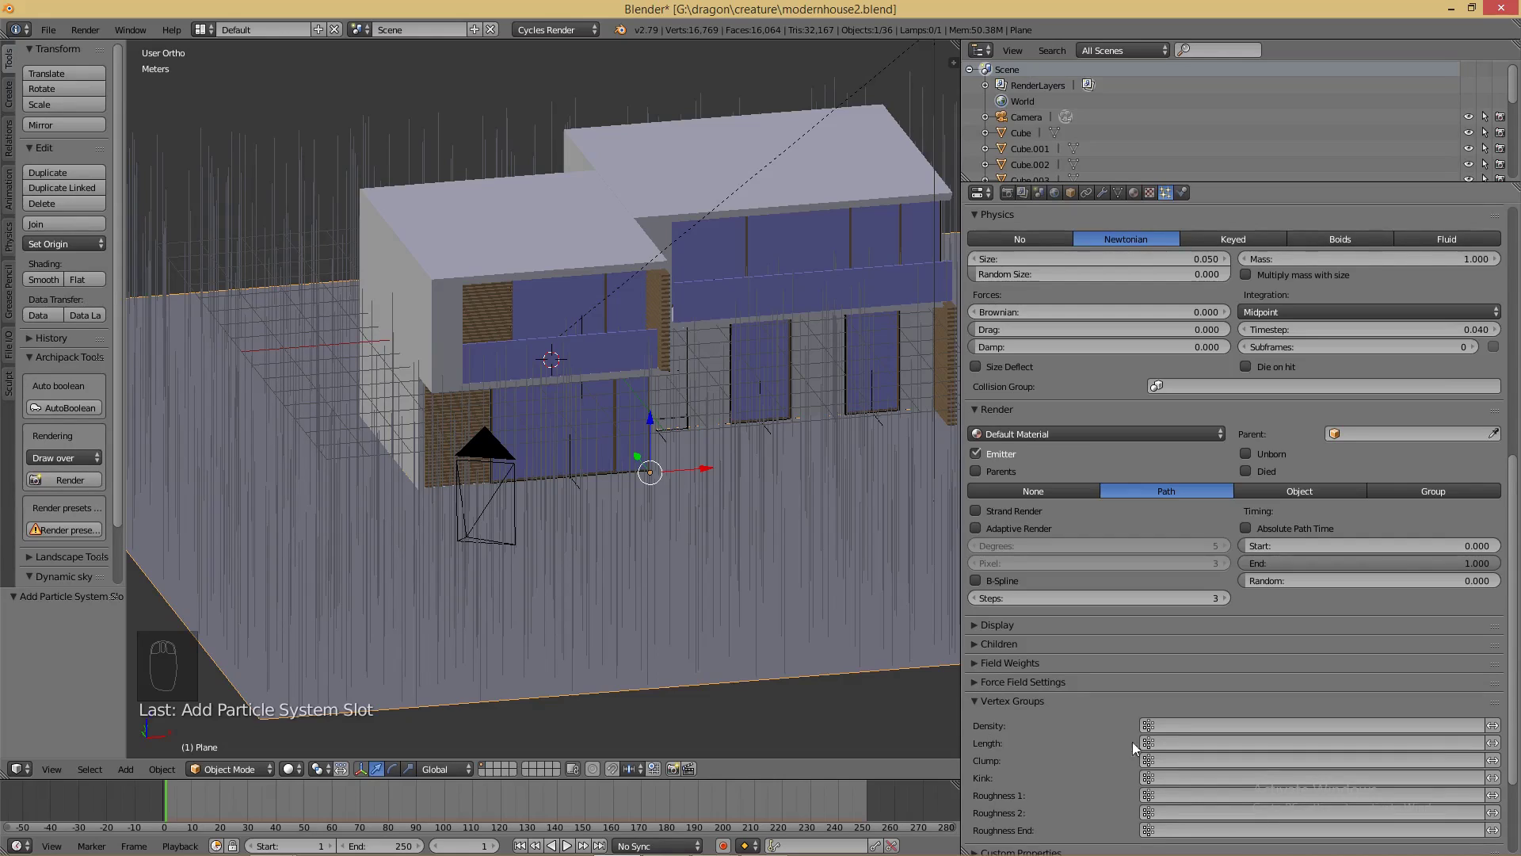
click(1167, 726)
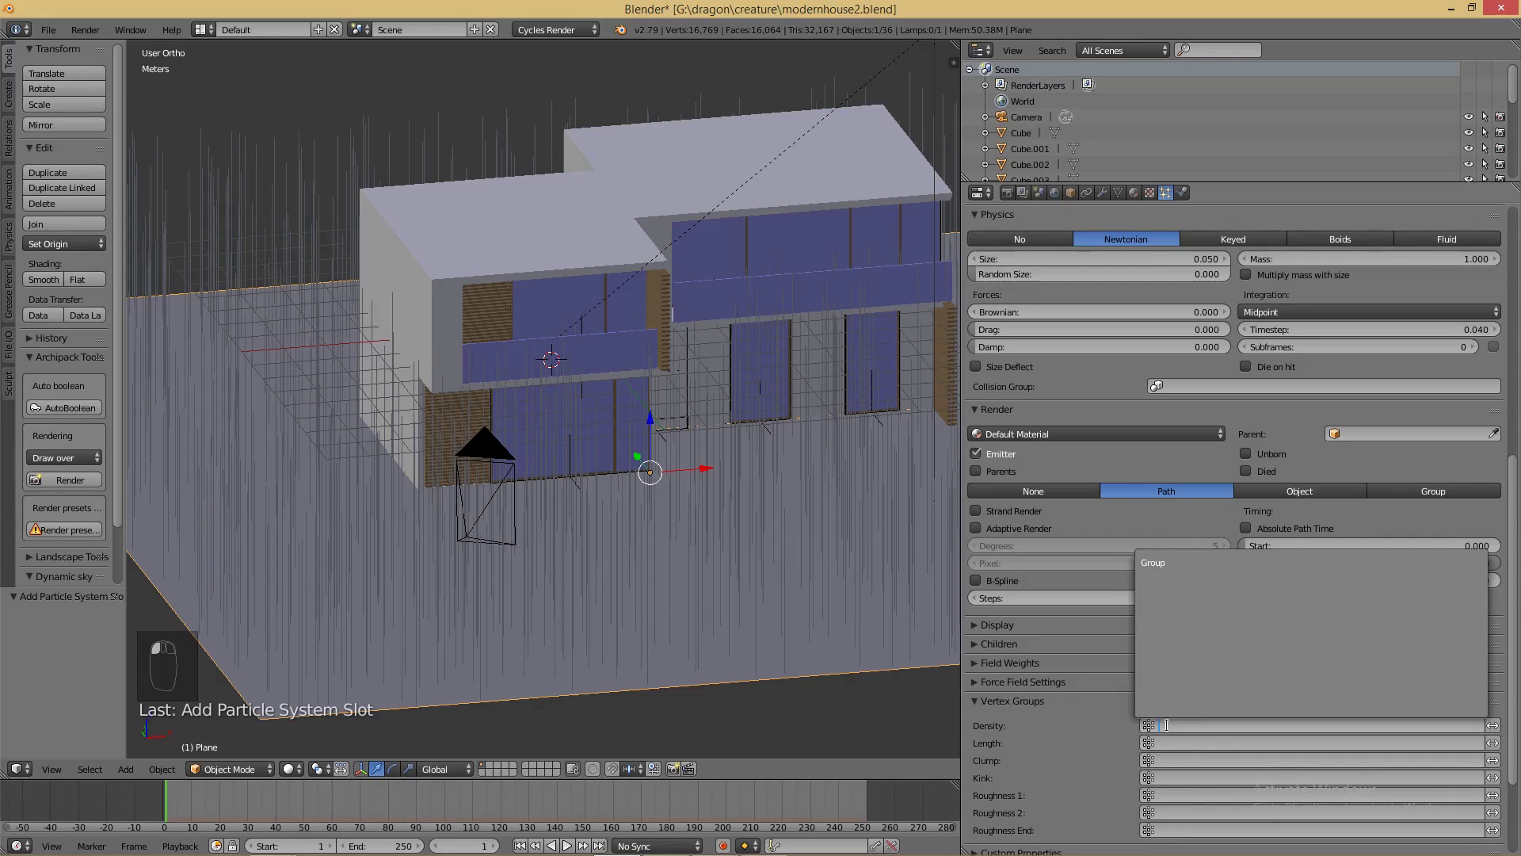
click(1179, 564)
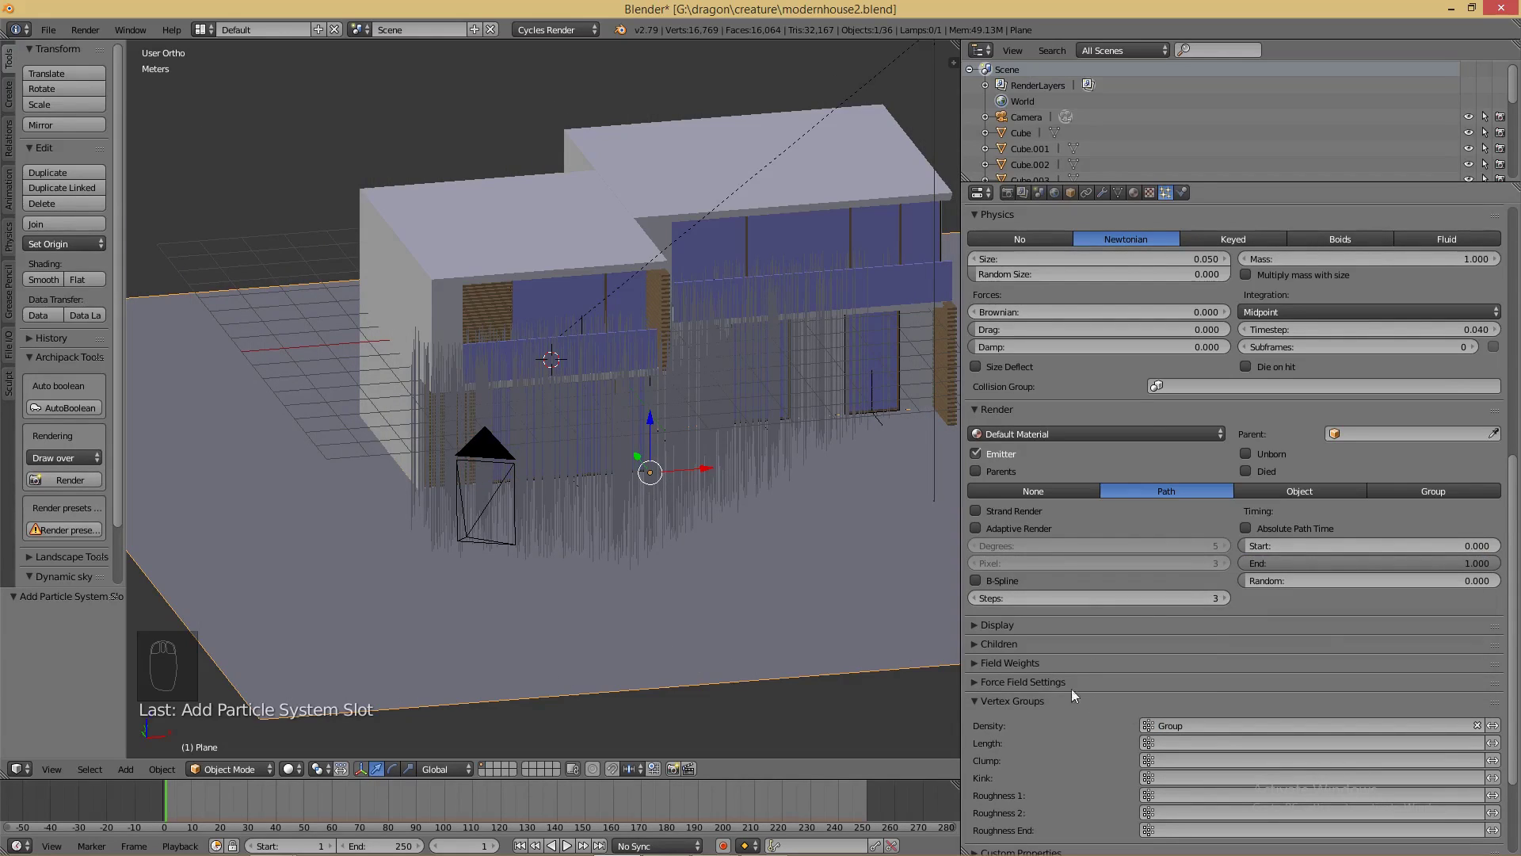
- Shorten the hair length to 0.180 and set the emitter geometry's tangent velocity to 0.06 and rotation to 0.303
scroll(1195, 407, up, 15)
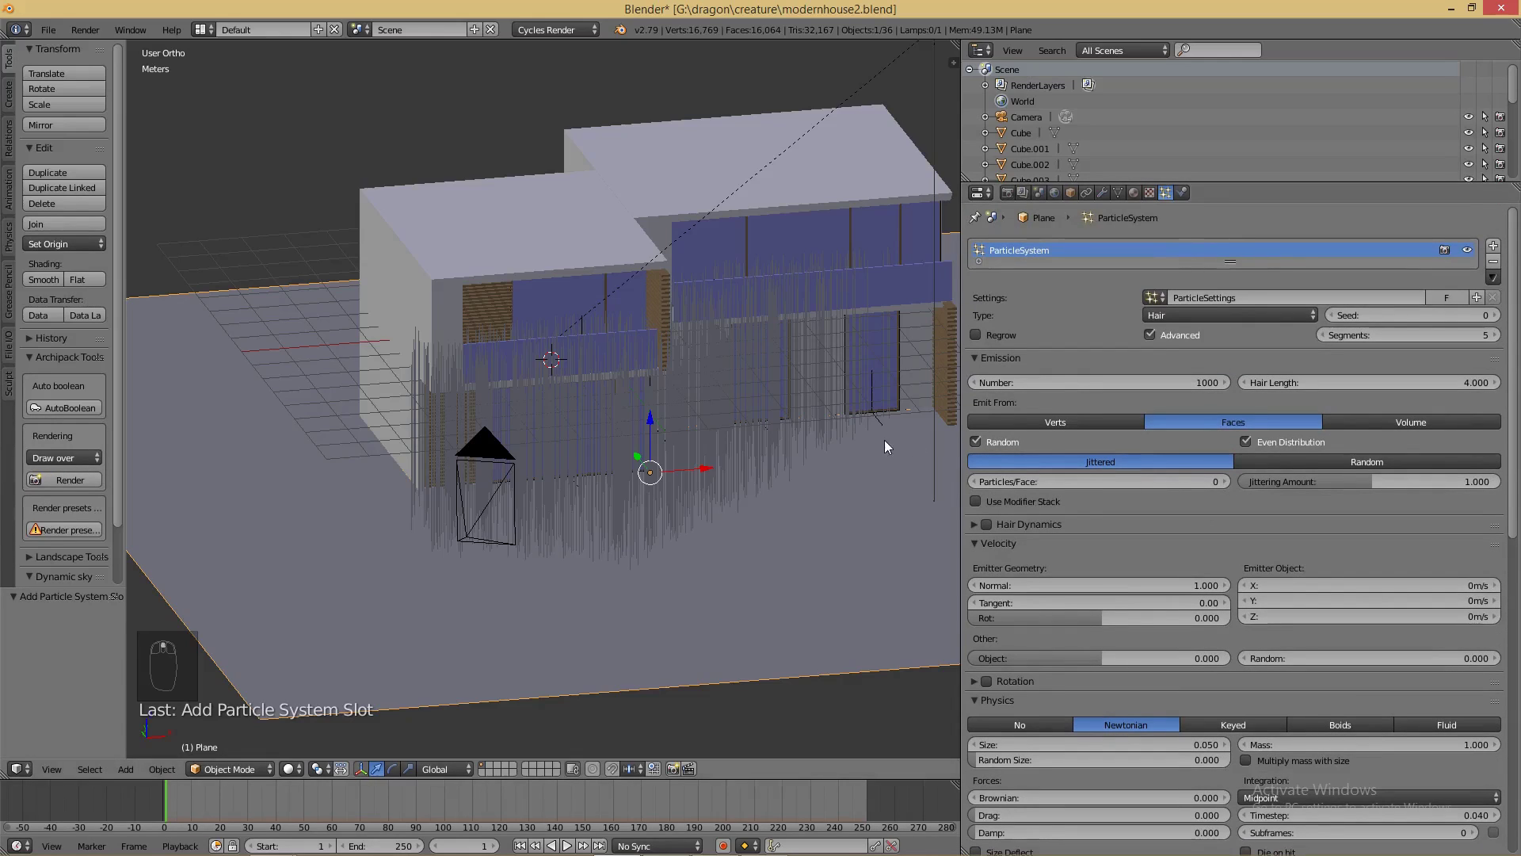
drag(1474, 384, 1445, 384)
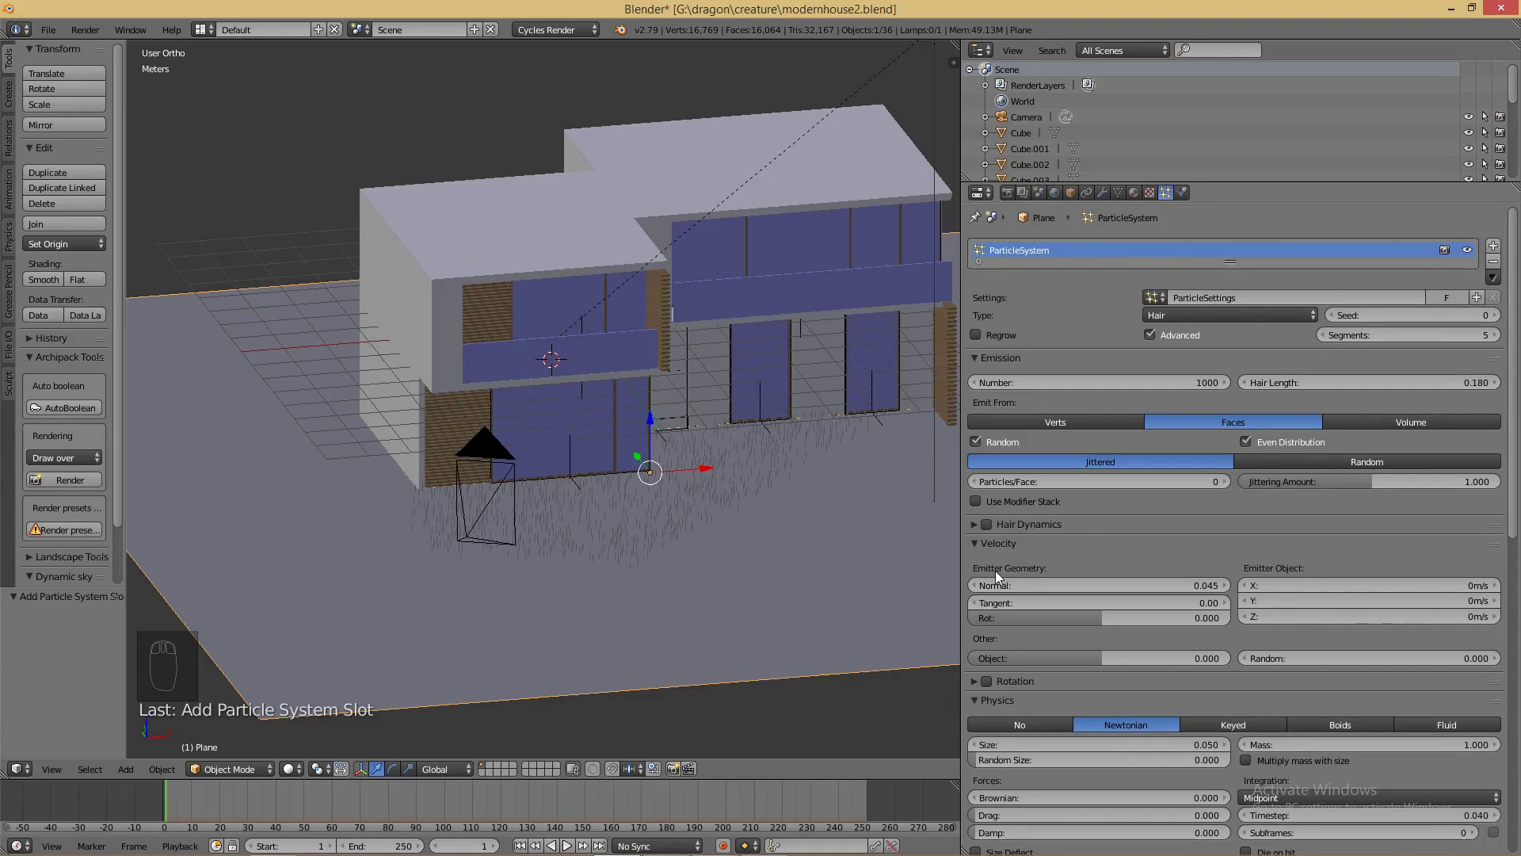
scroll(995, 569, down, 1)
drag(1087, 588, 1138, 572)
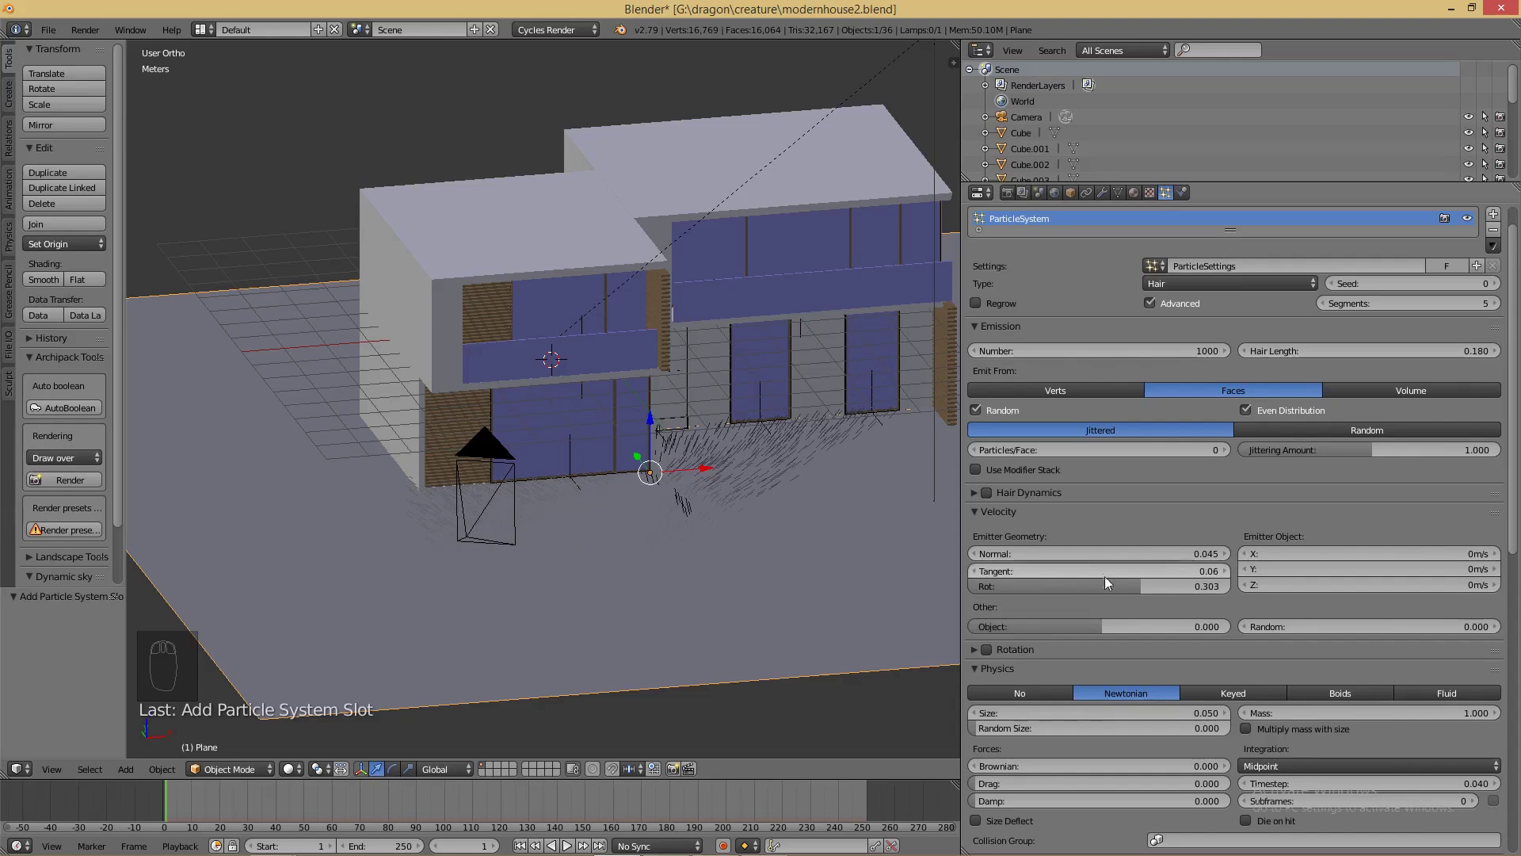
- Set the hair's normal velocity to 0.020 and its tangent velocity to 0.03
middle_drag(781, 555, 838, 530)
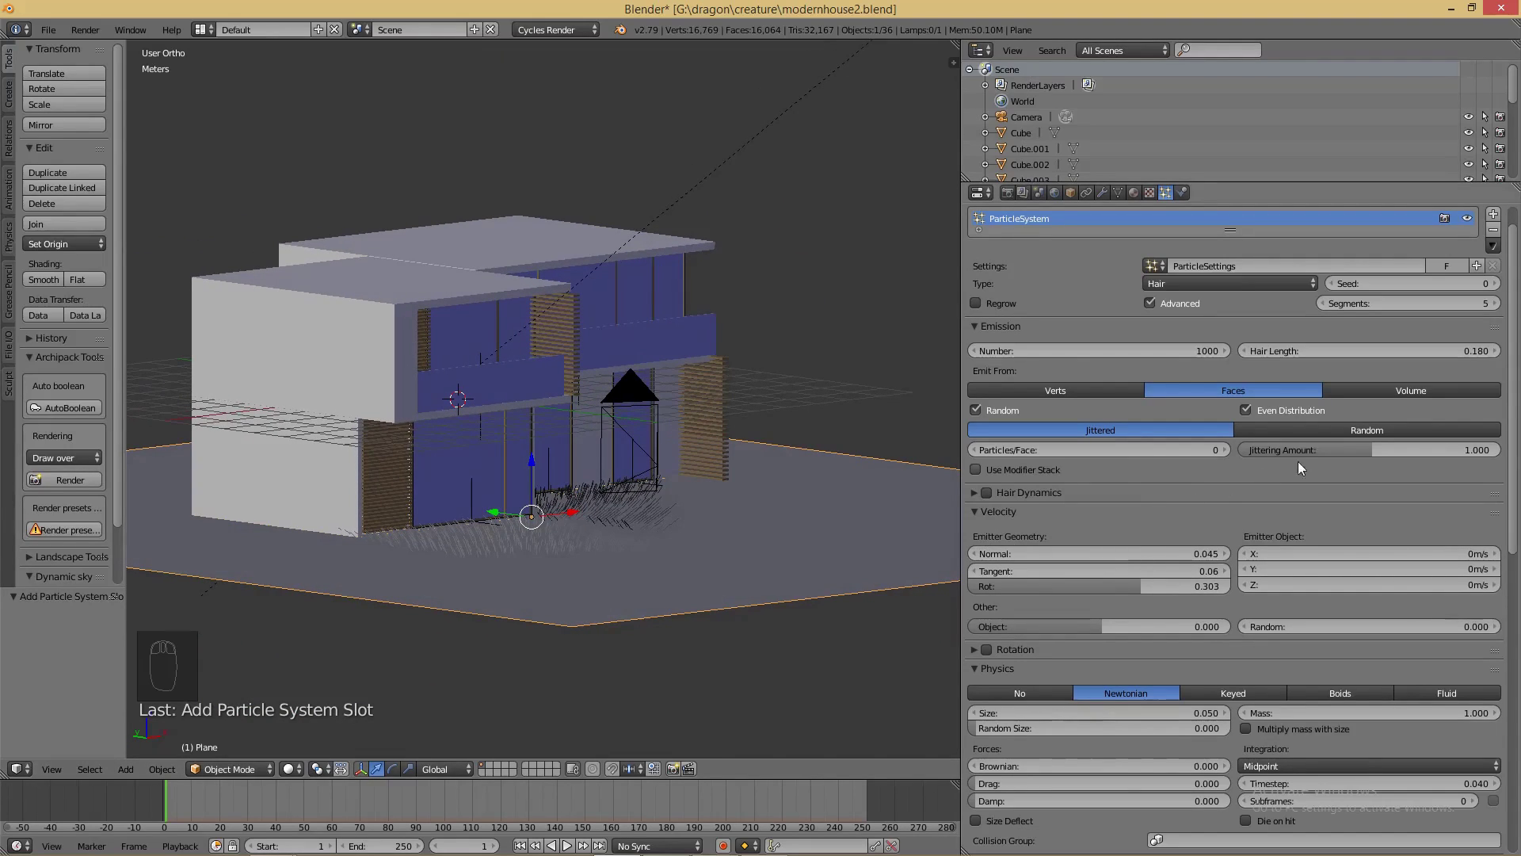
drag(1086, 554, 1052, 554)
click(1221, 554)
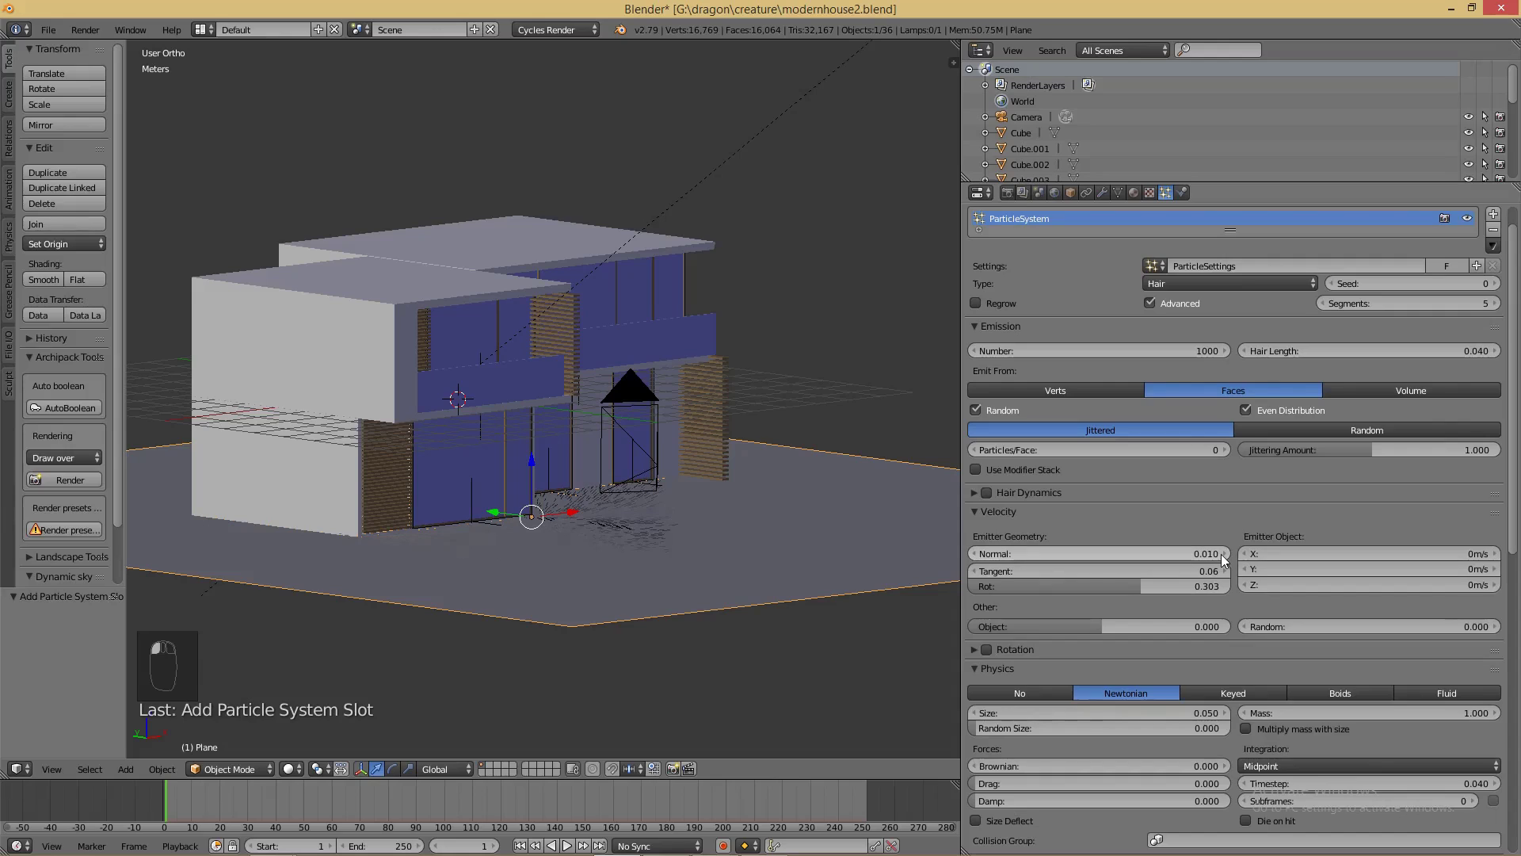
click(1222, 554)
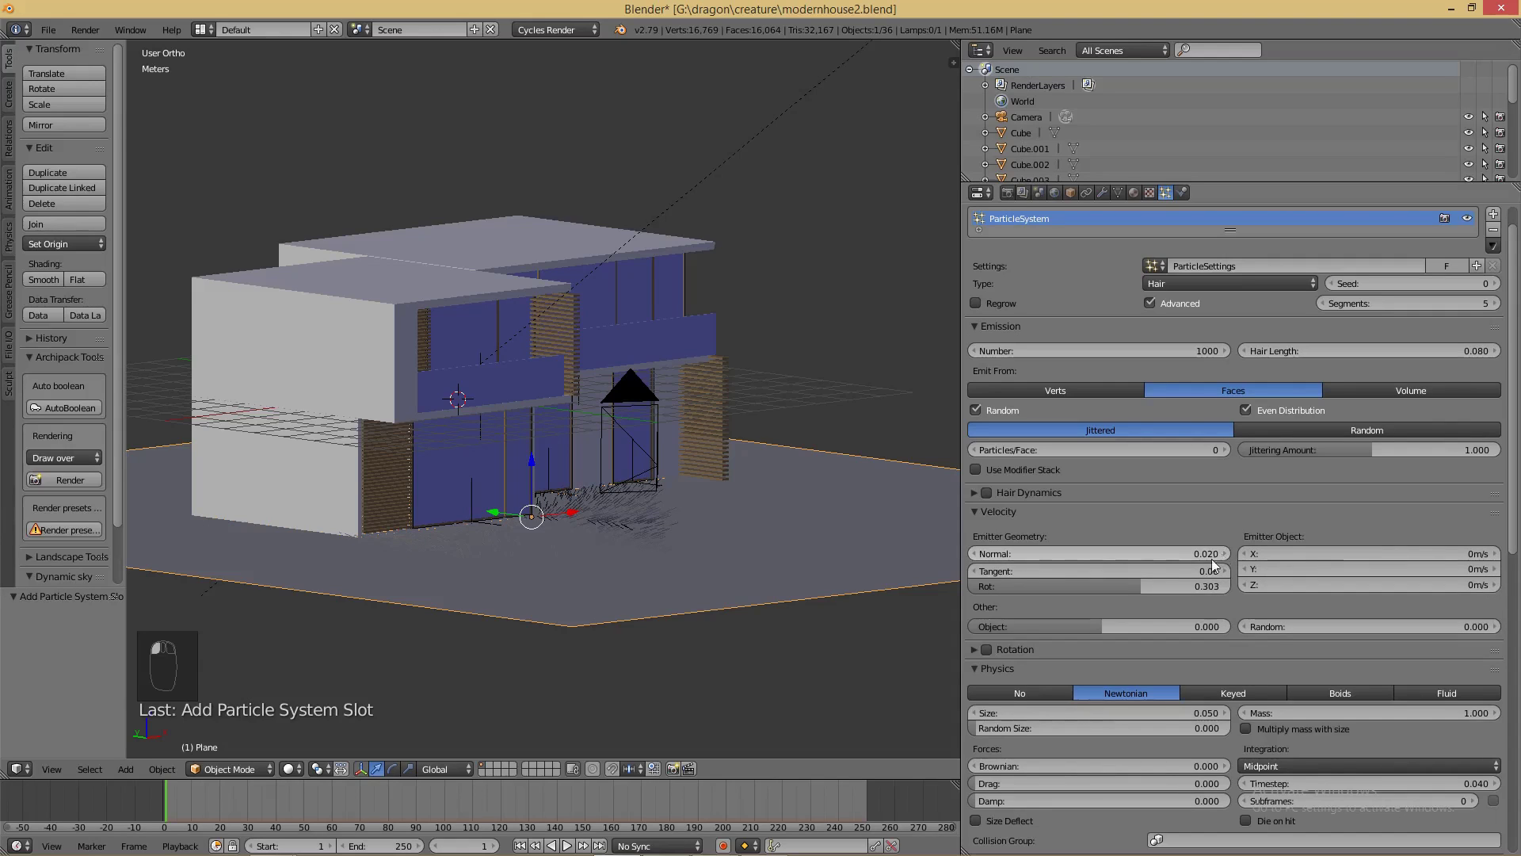
click(973, 572)
middle_drag(707, 489, 679, 468)
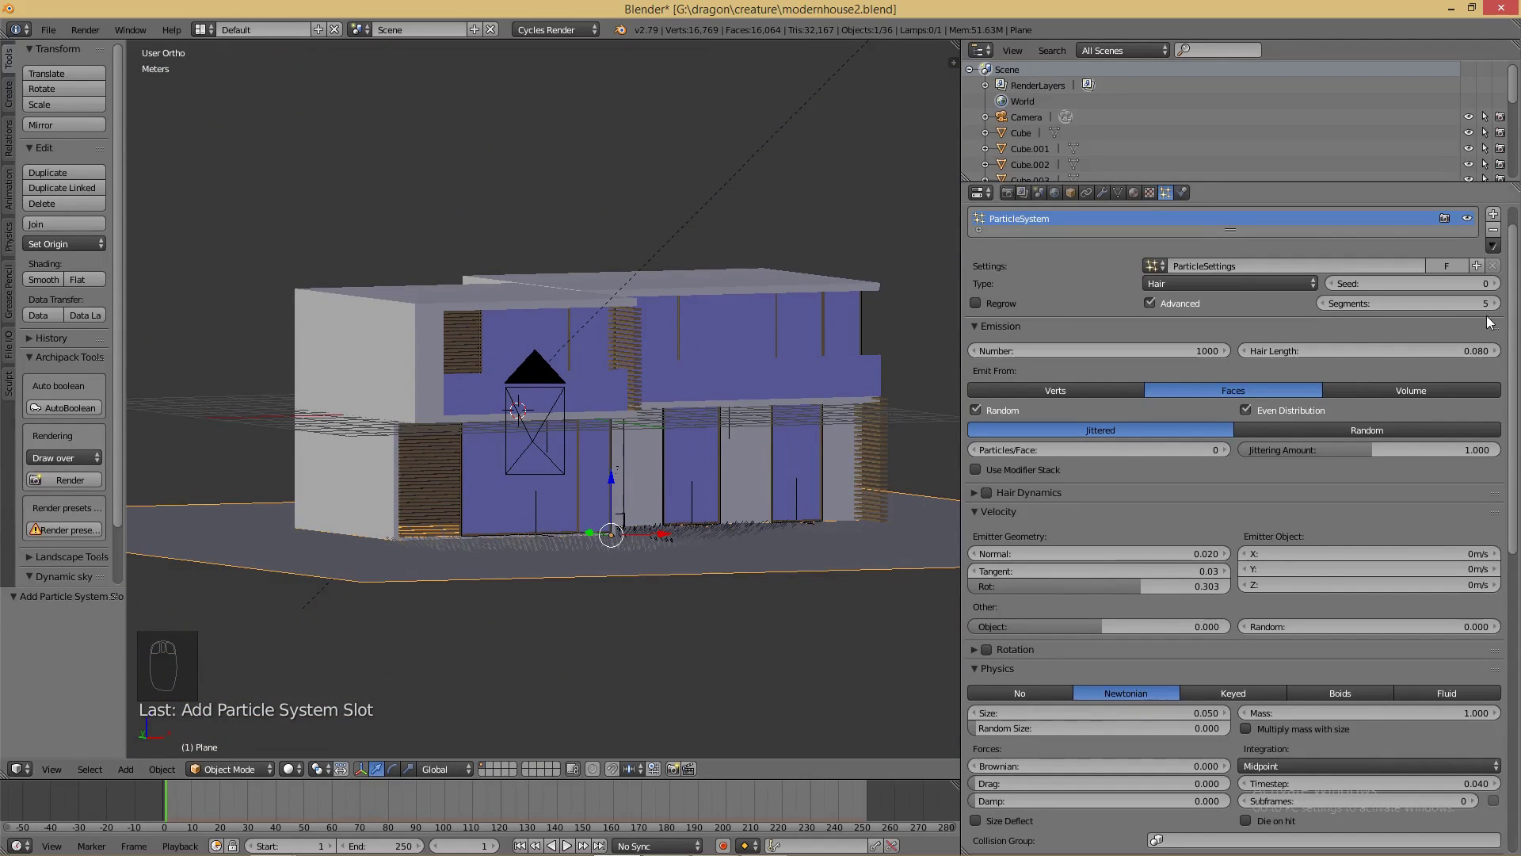
- Increase the hair length to 0.100
scroll(1470, 350, up, 1)
click(1494, 384)
click(1494, 383)
- Set the random velocity to 0.040 and the physics forces to Brownian 0.050, drag 0.065 and damp 0.022
scroll(1064, 618, down, 3)
scroll(1064, 618, down, 2)
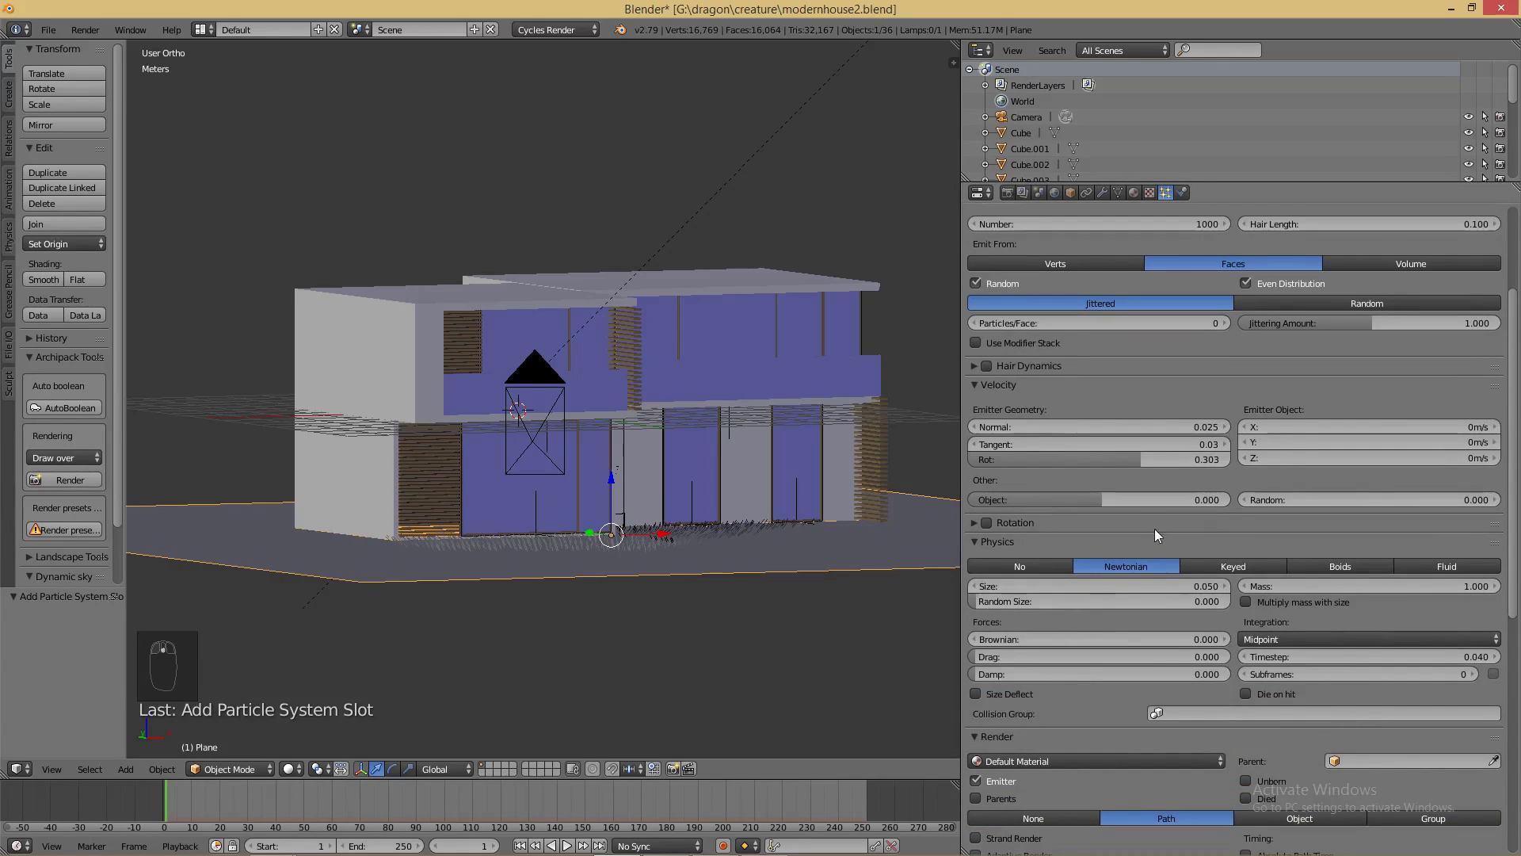
mouse_move(1282, 499)
mouse_down()
mouse_move(1335, 500)
mouse_move(1312, 499)
mouse_up()
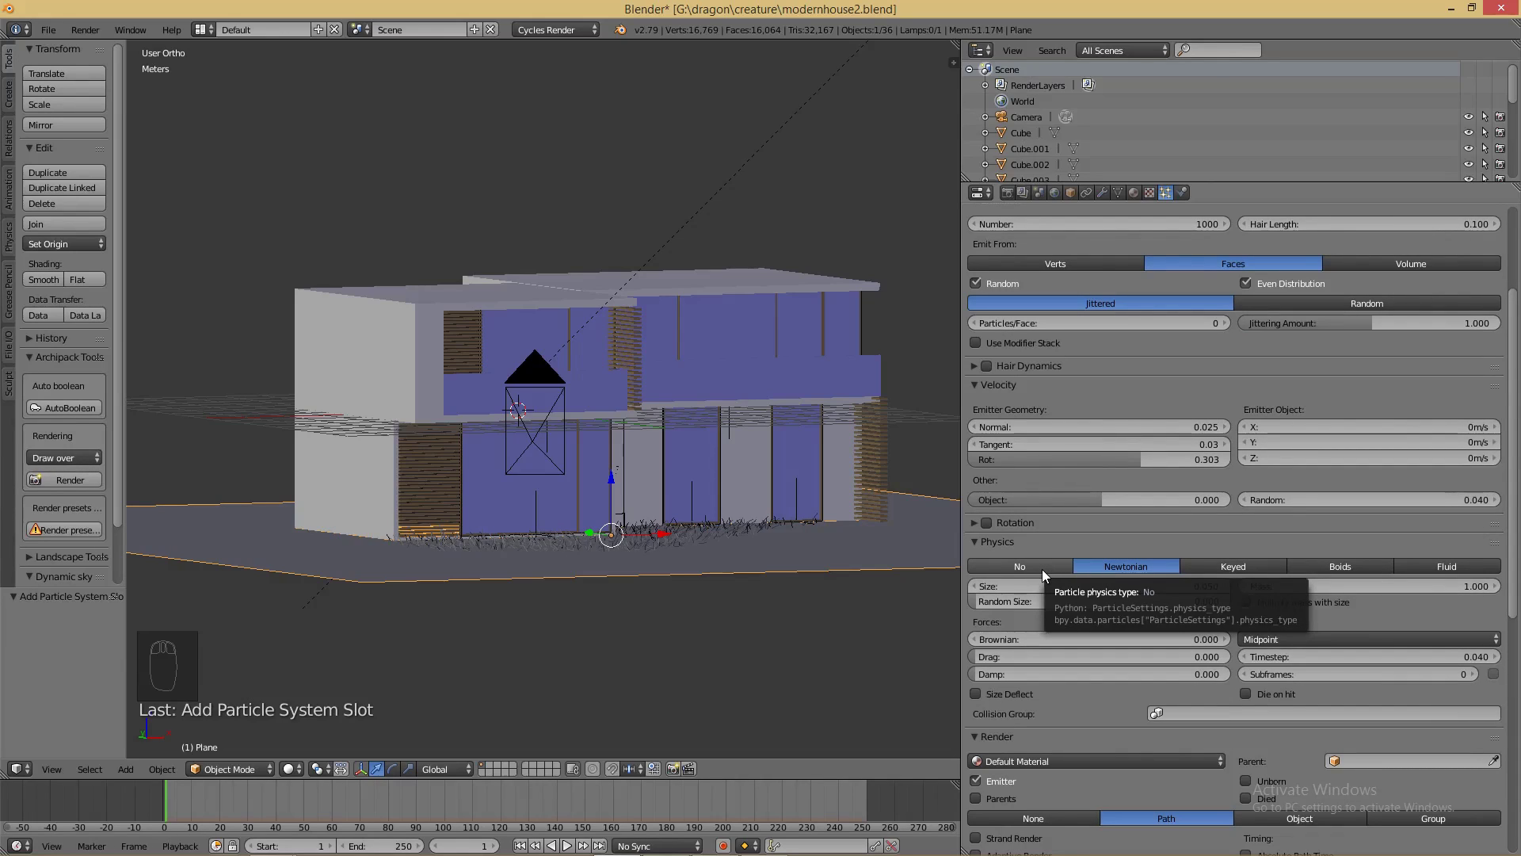
mouse_move(1078, 642)
mouse_down()
mouse_move(1180, 642)
mouse_move(1091, 660)
mouse_up()
mouse_move(1000, 674)
mouse_down()
mouse_move(1028, 674)
mouse_move(1004, 672)
mouse_up()
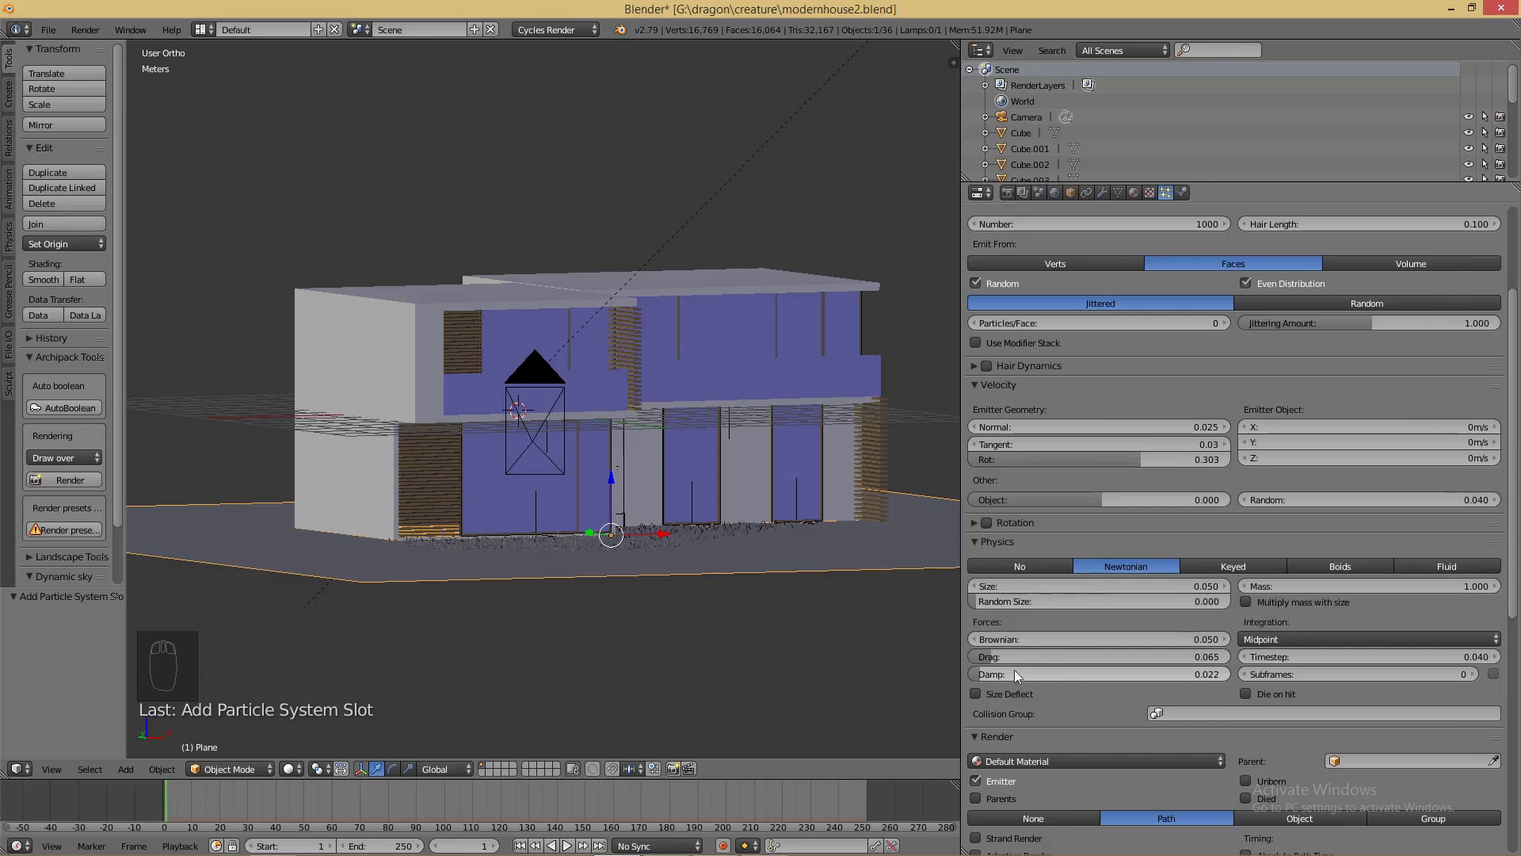
- Turn on B-Spline interpolation for the hair particles' path rendering
scroll(1097, 719, down, 2)
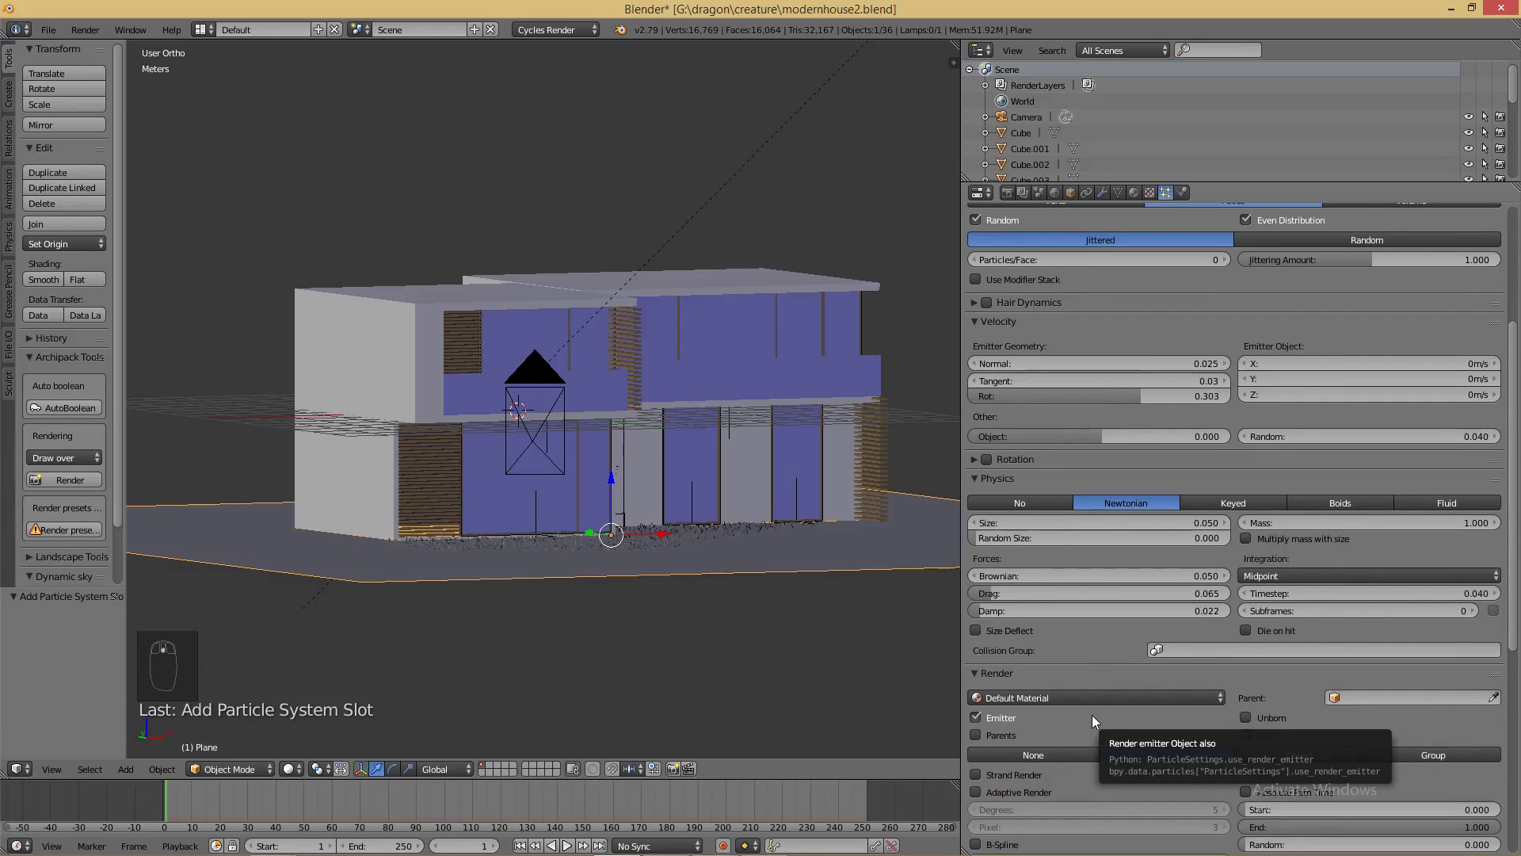
scroll(1091, 715, down, 4)
click(1046, 718)
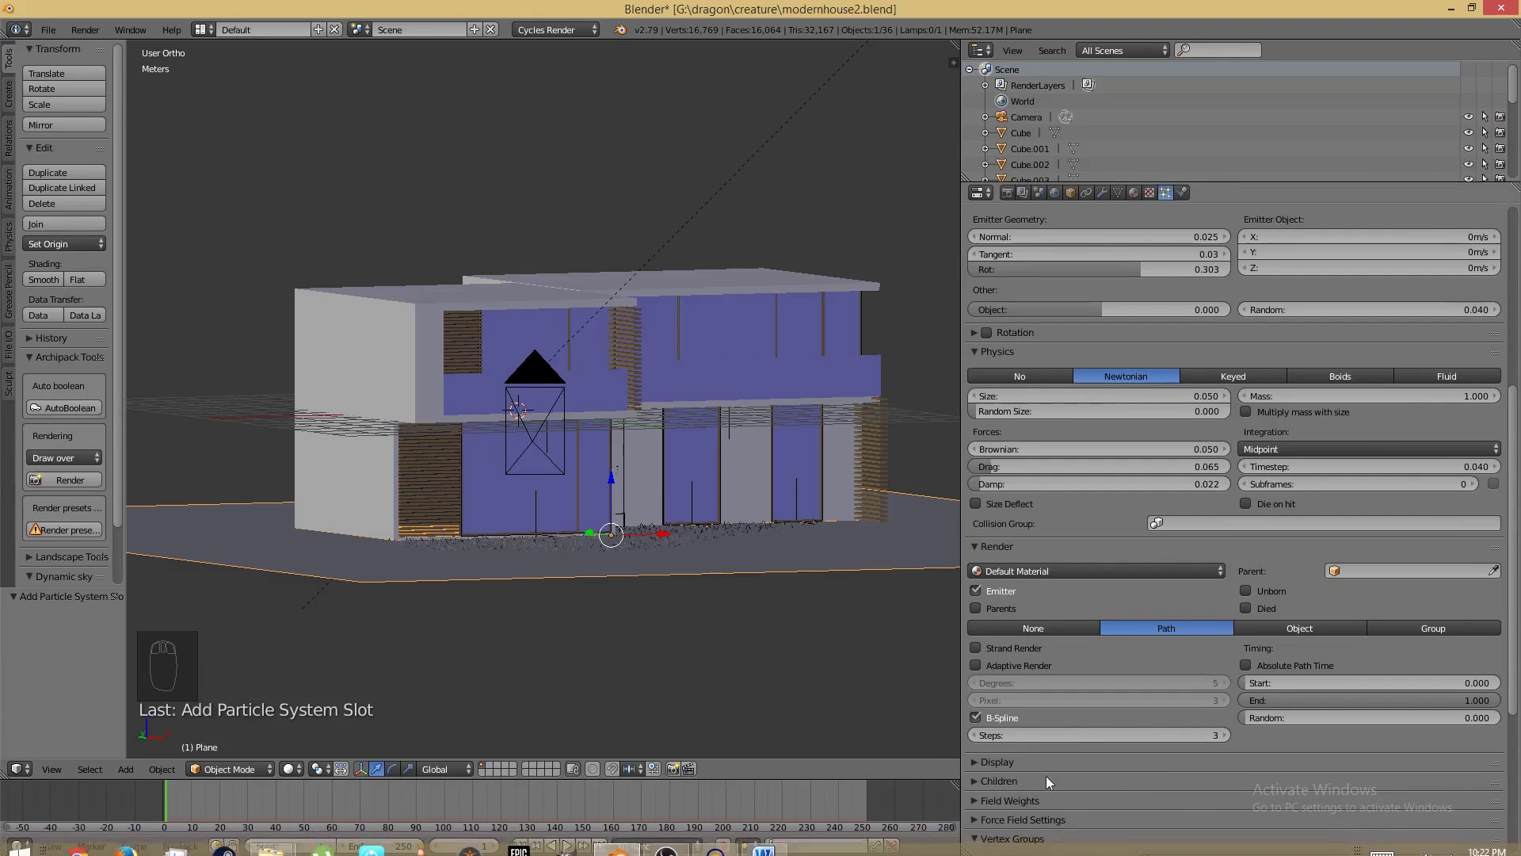
click(1010, 760)
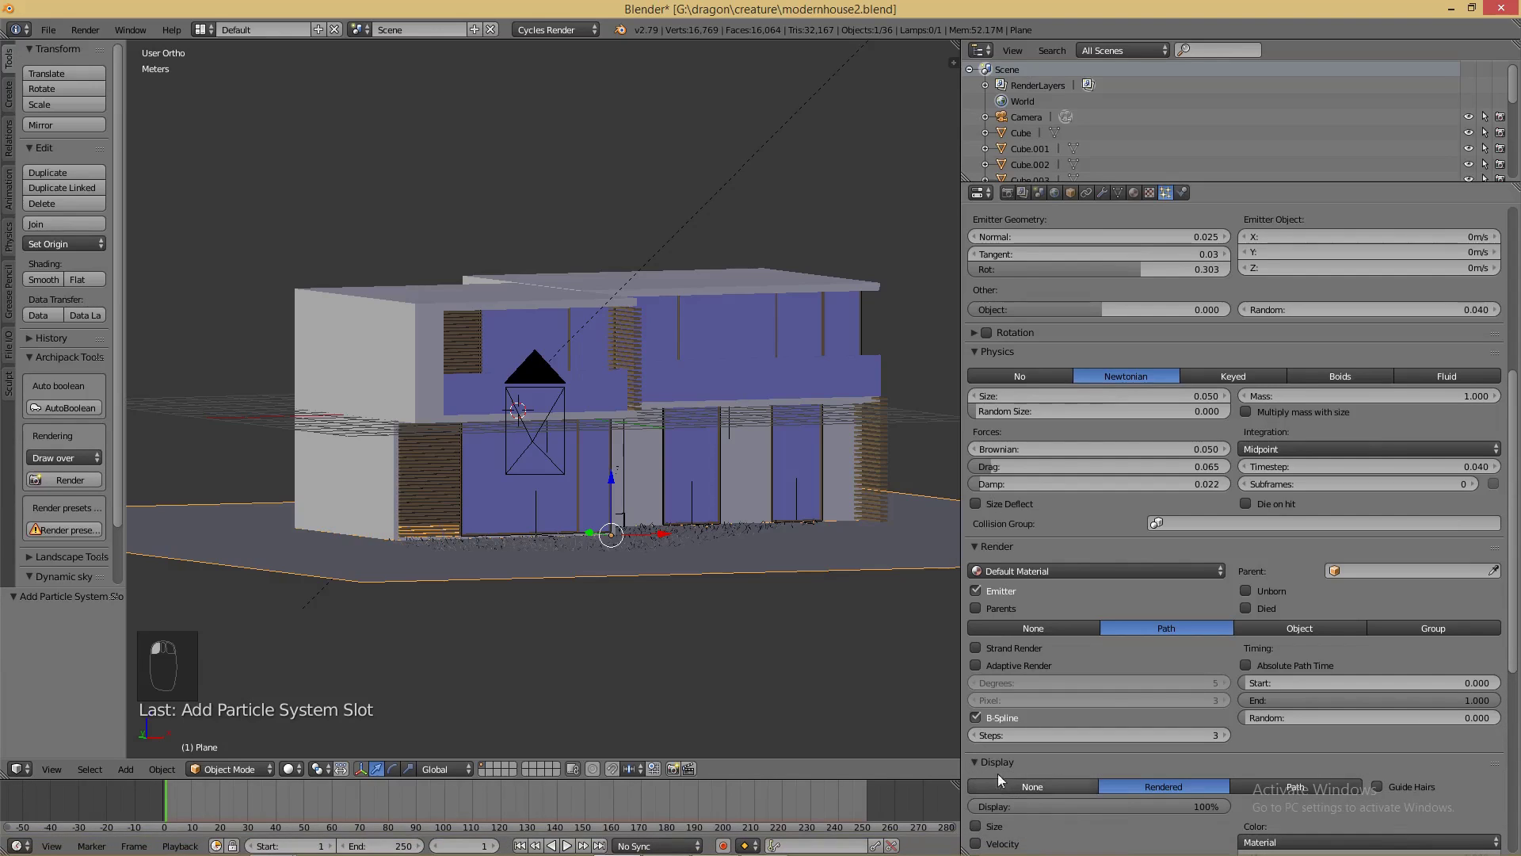
scroll(996, 776, down, 5)
click(1020, 603)
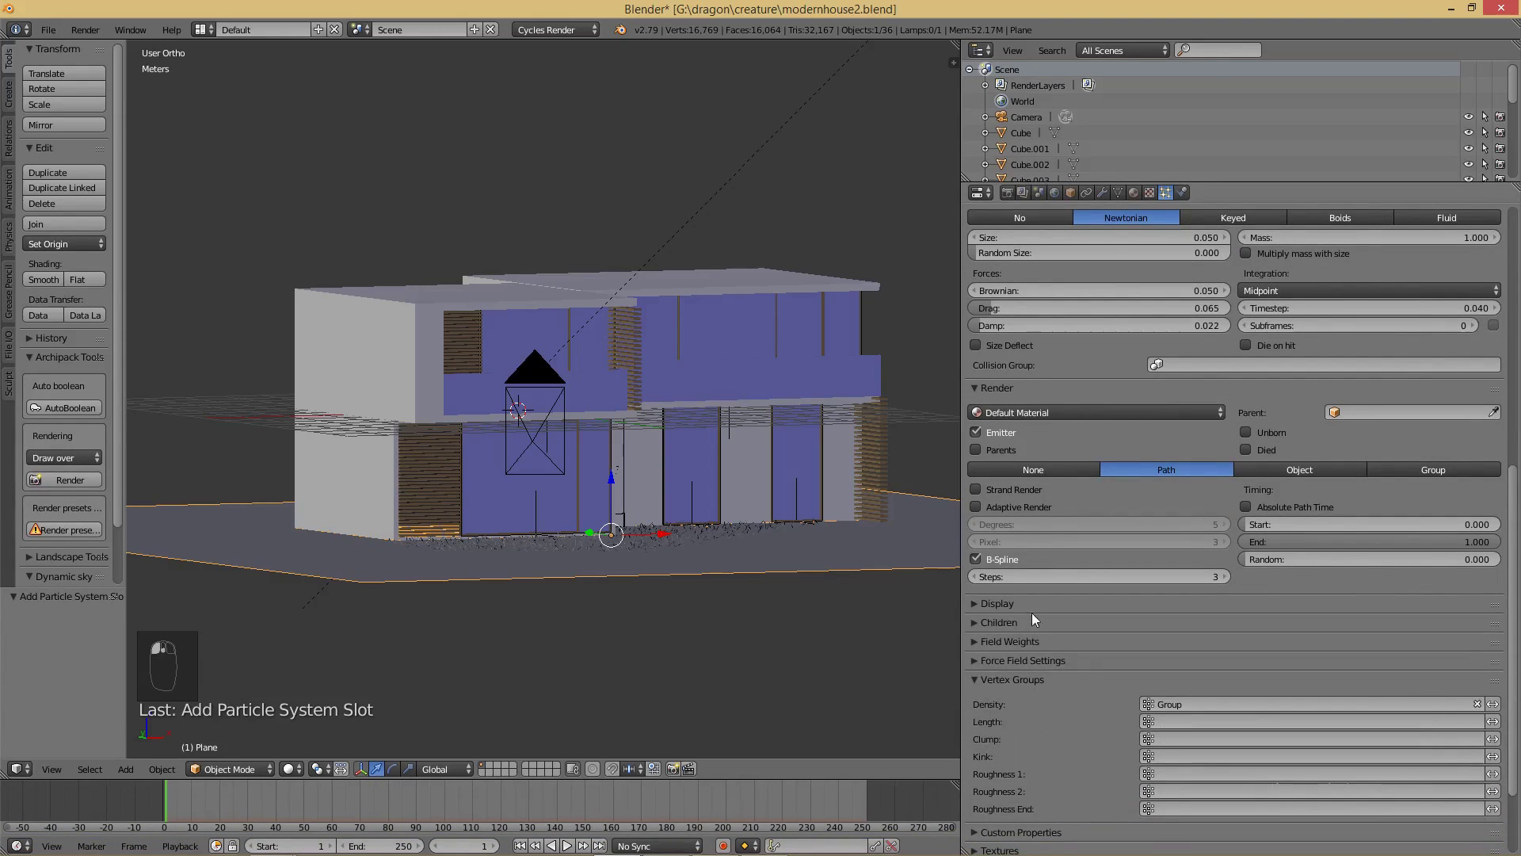
- Enable Simple children for the hair particles and set the number of rendered children to 15
click(1029, 622)
click(1201, 646)
click(1137, 683)
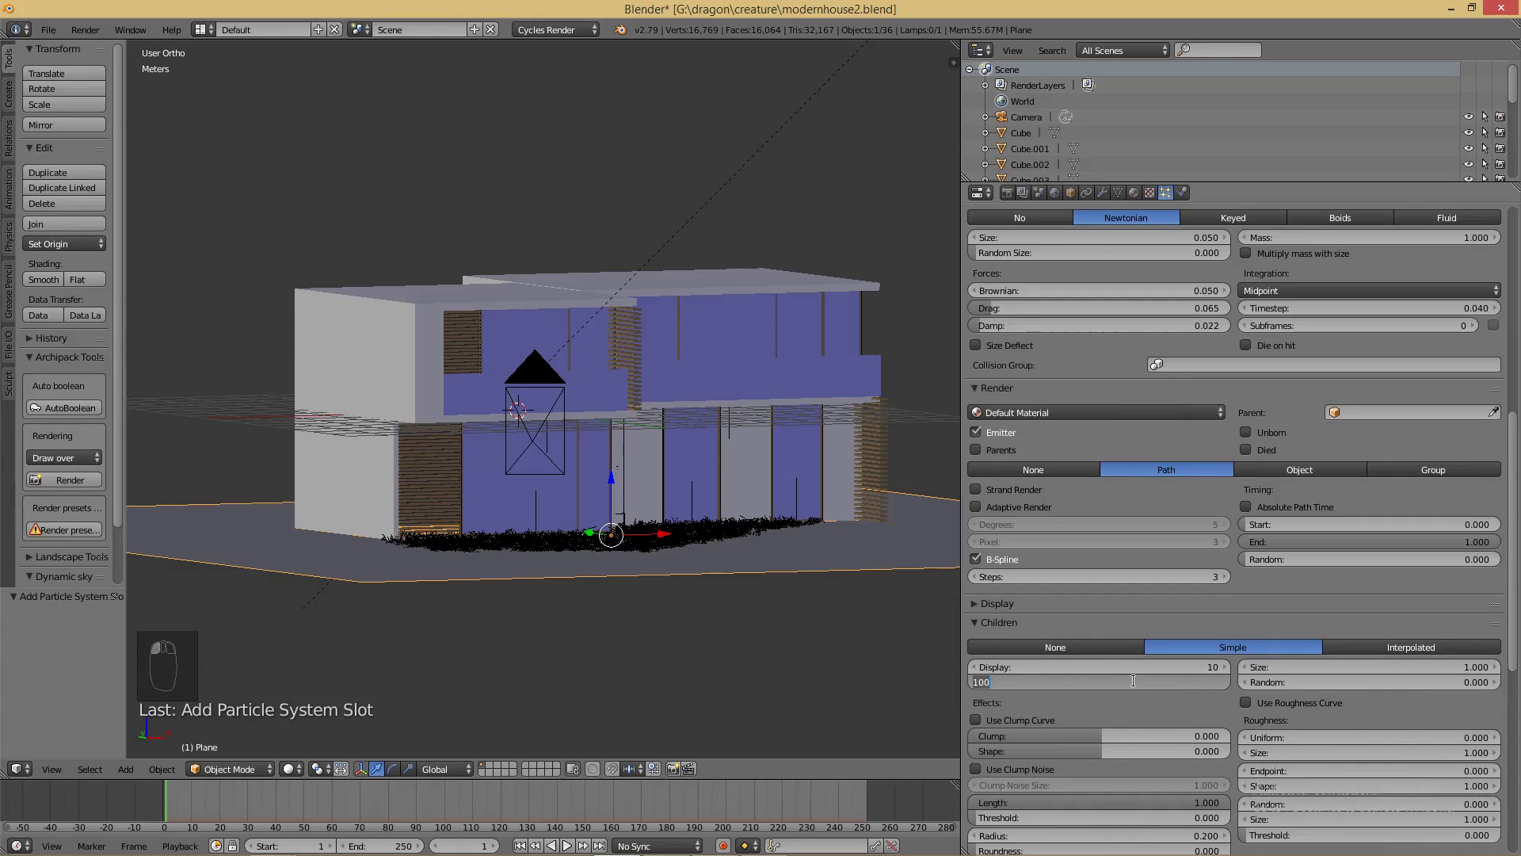
text(15)
key(Return)
- Set the Cycles hair shape to 0.15 and both the root and tip thickness to 0.01
scroll(1132, 749, down, 12)
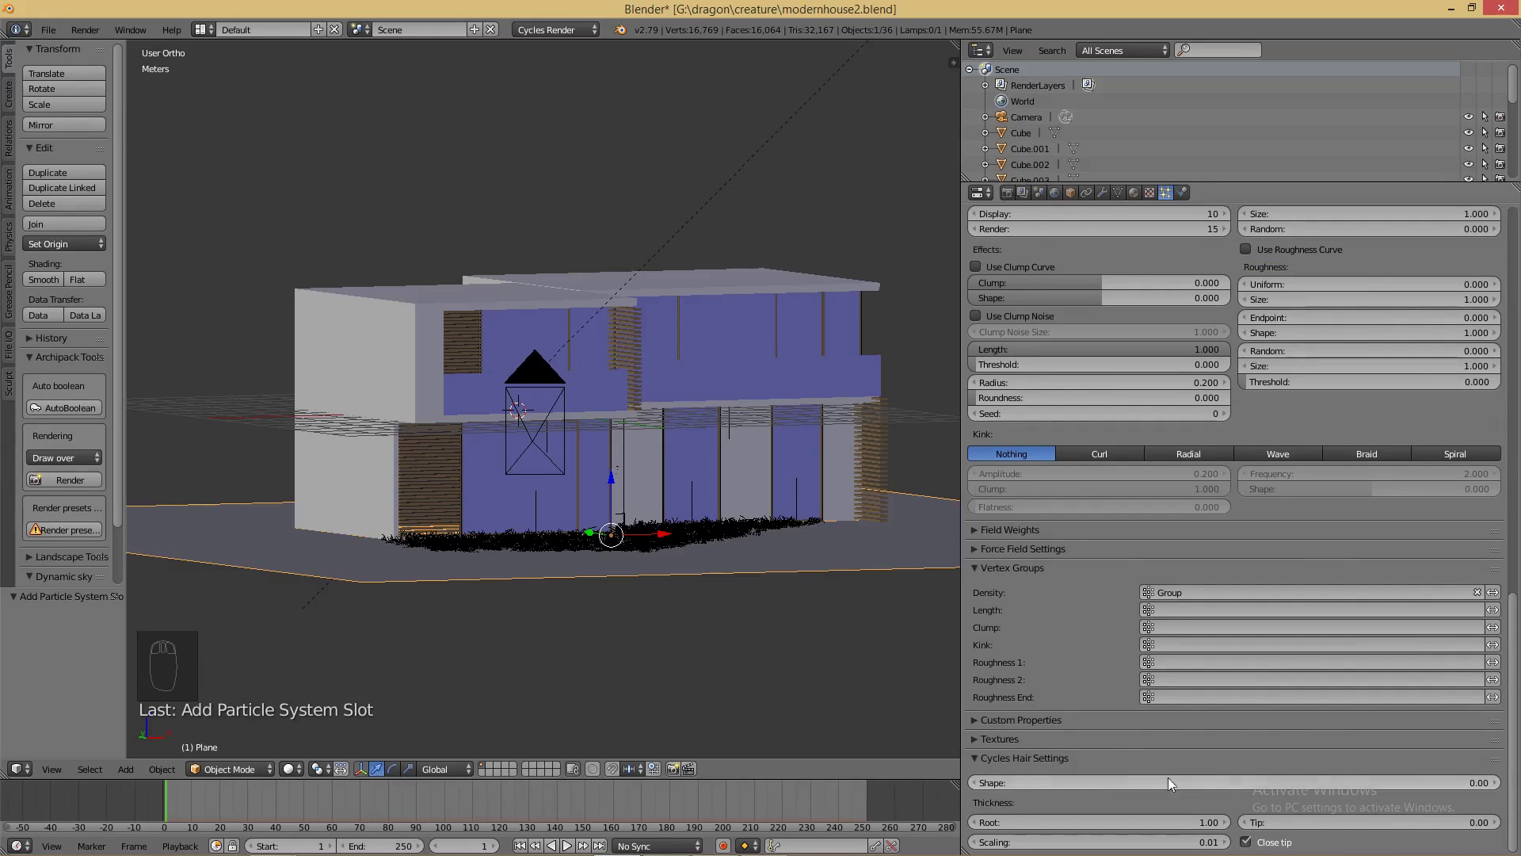
click(1430, 782)
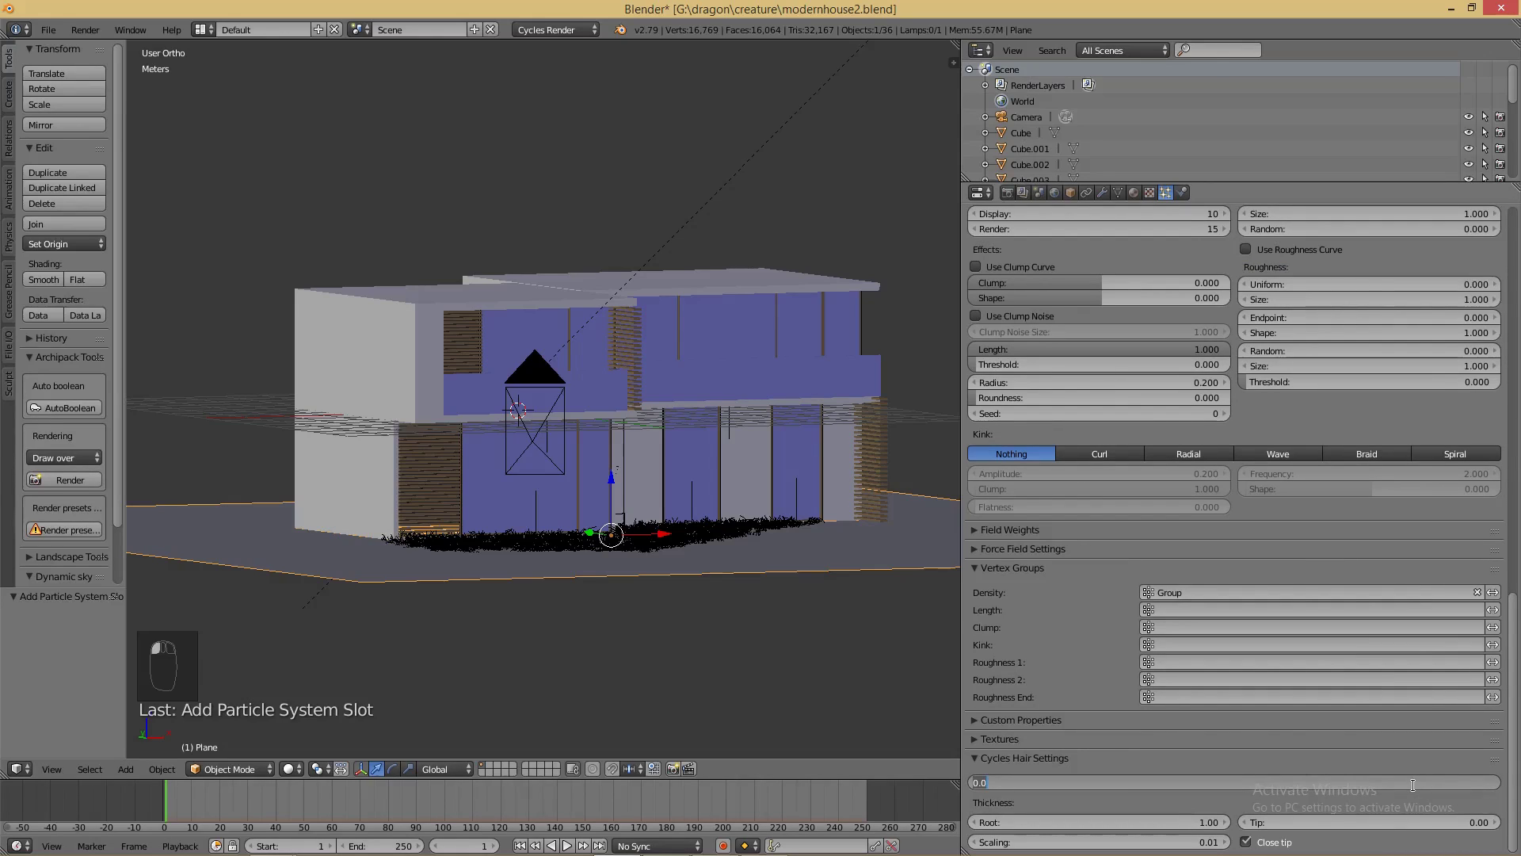
key(BackSpace)
key(Return)
click(1030, 822)
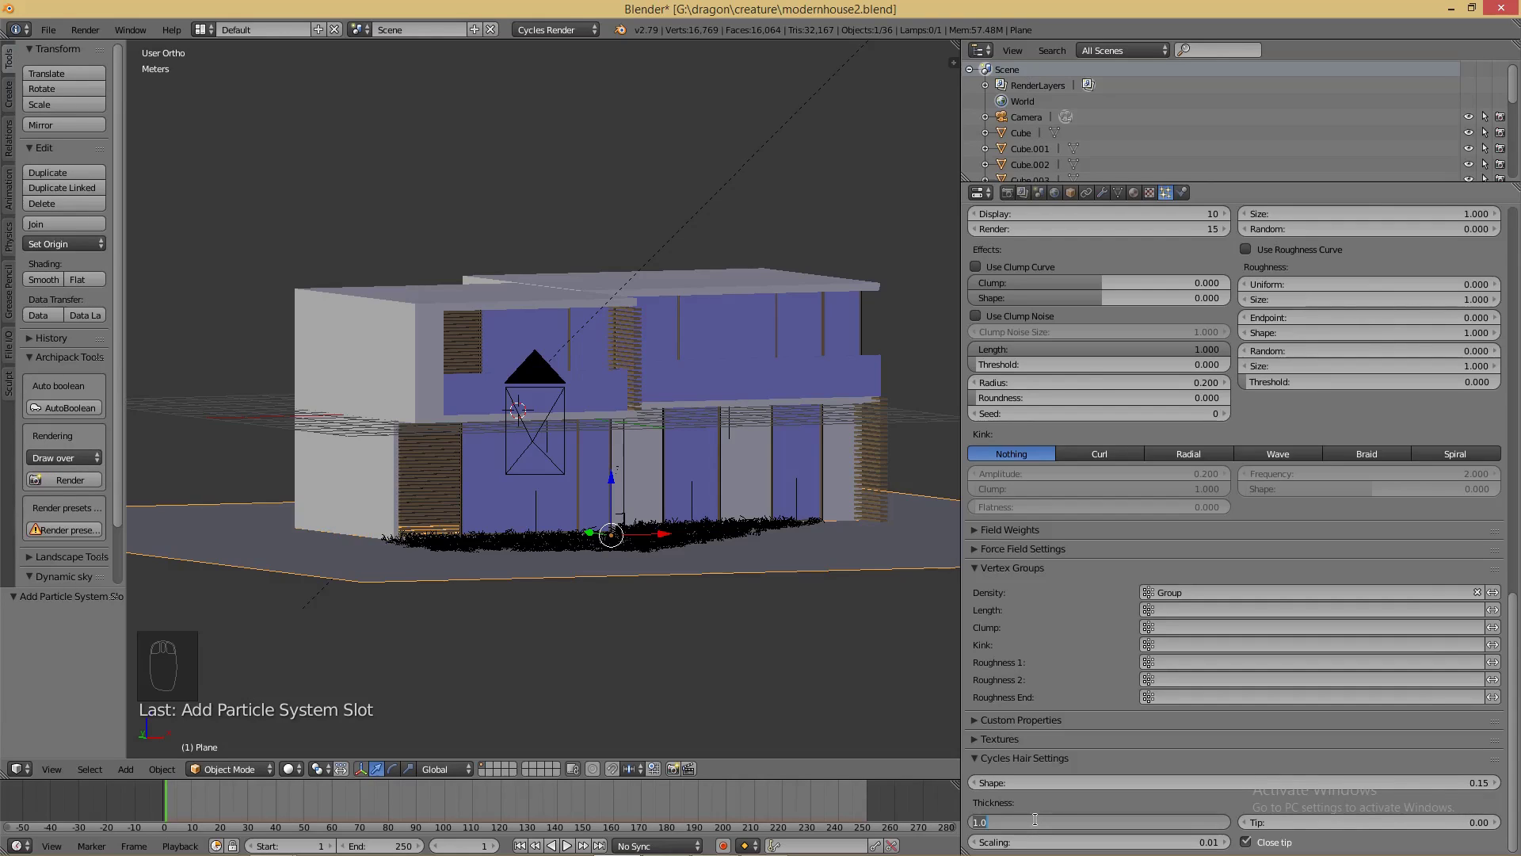
key(BackSpace)
key(Return)
click(1300, 822)
key(BackSpace)
key(Return)
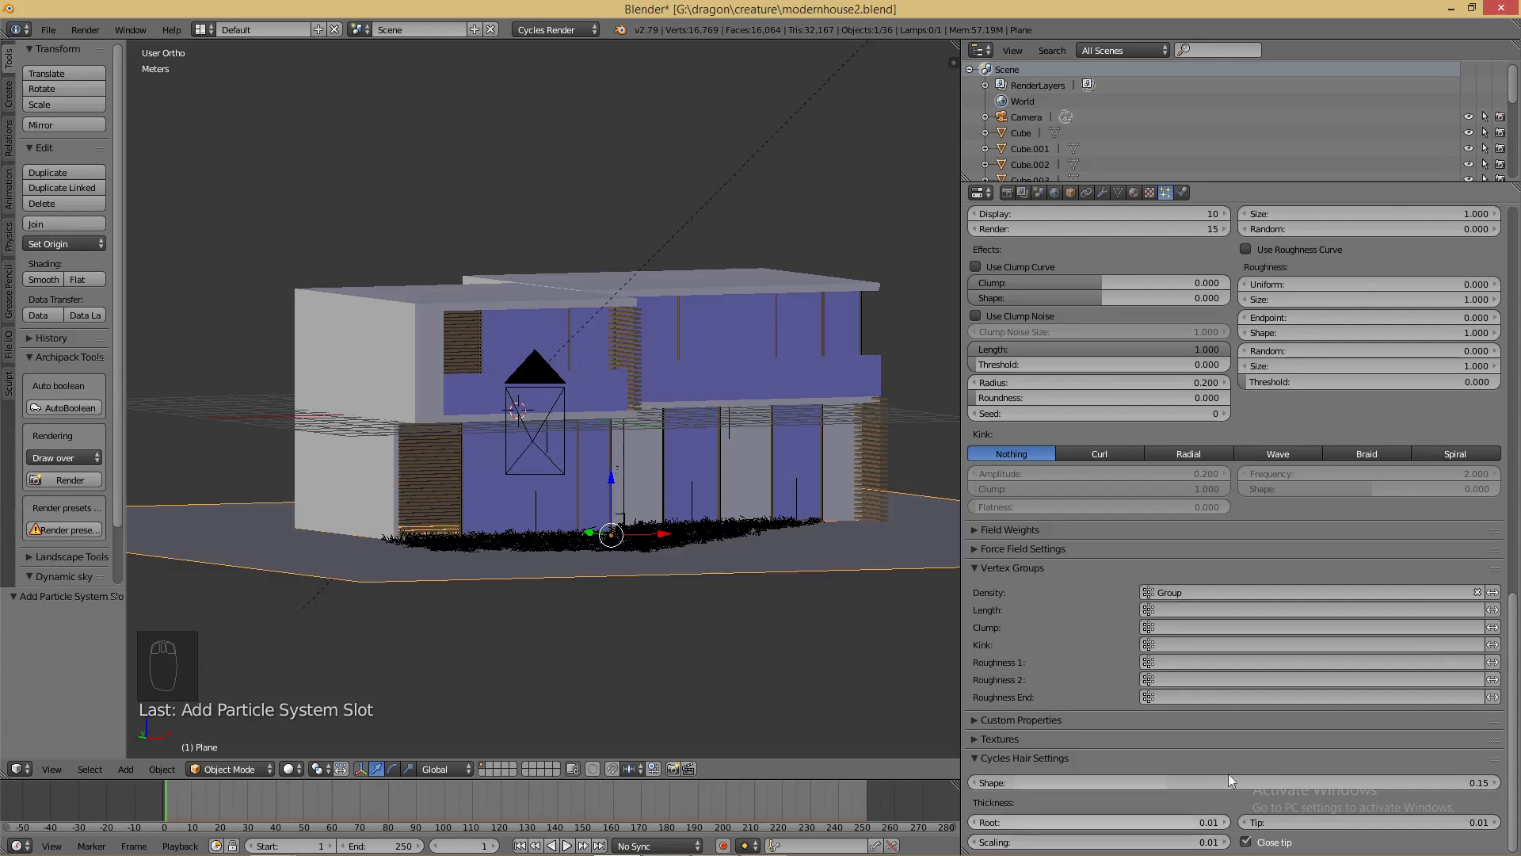
- Create a new material on the ground plane and name it grass
scroll(1195, 682, up, 15)
scroll(1195, 681, up, 13)
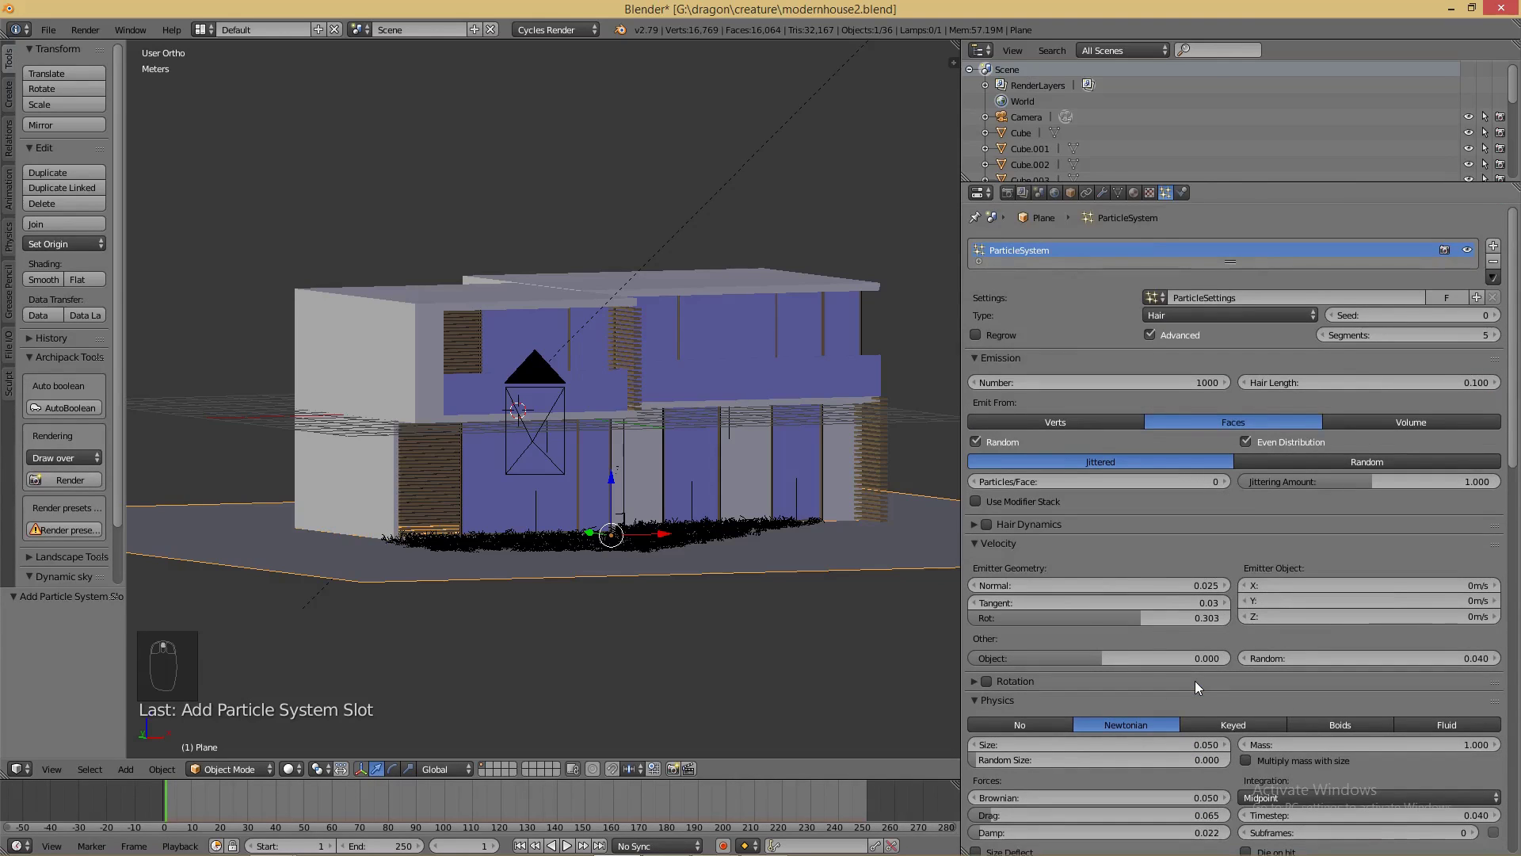
click(1134, 193)
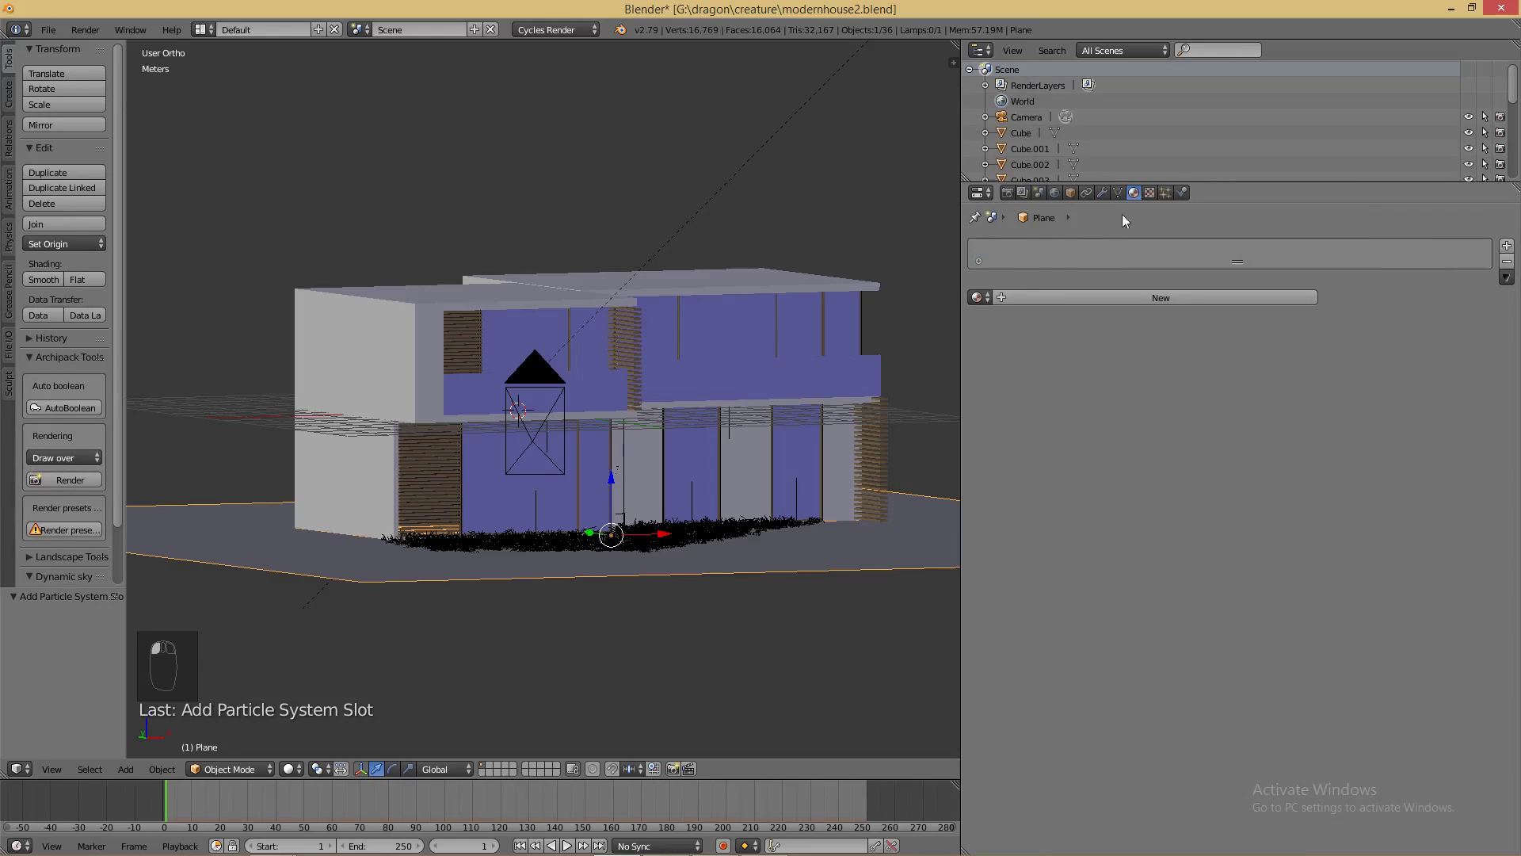
click(1026, 297)
text(grass)
key(Return)
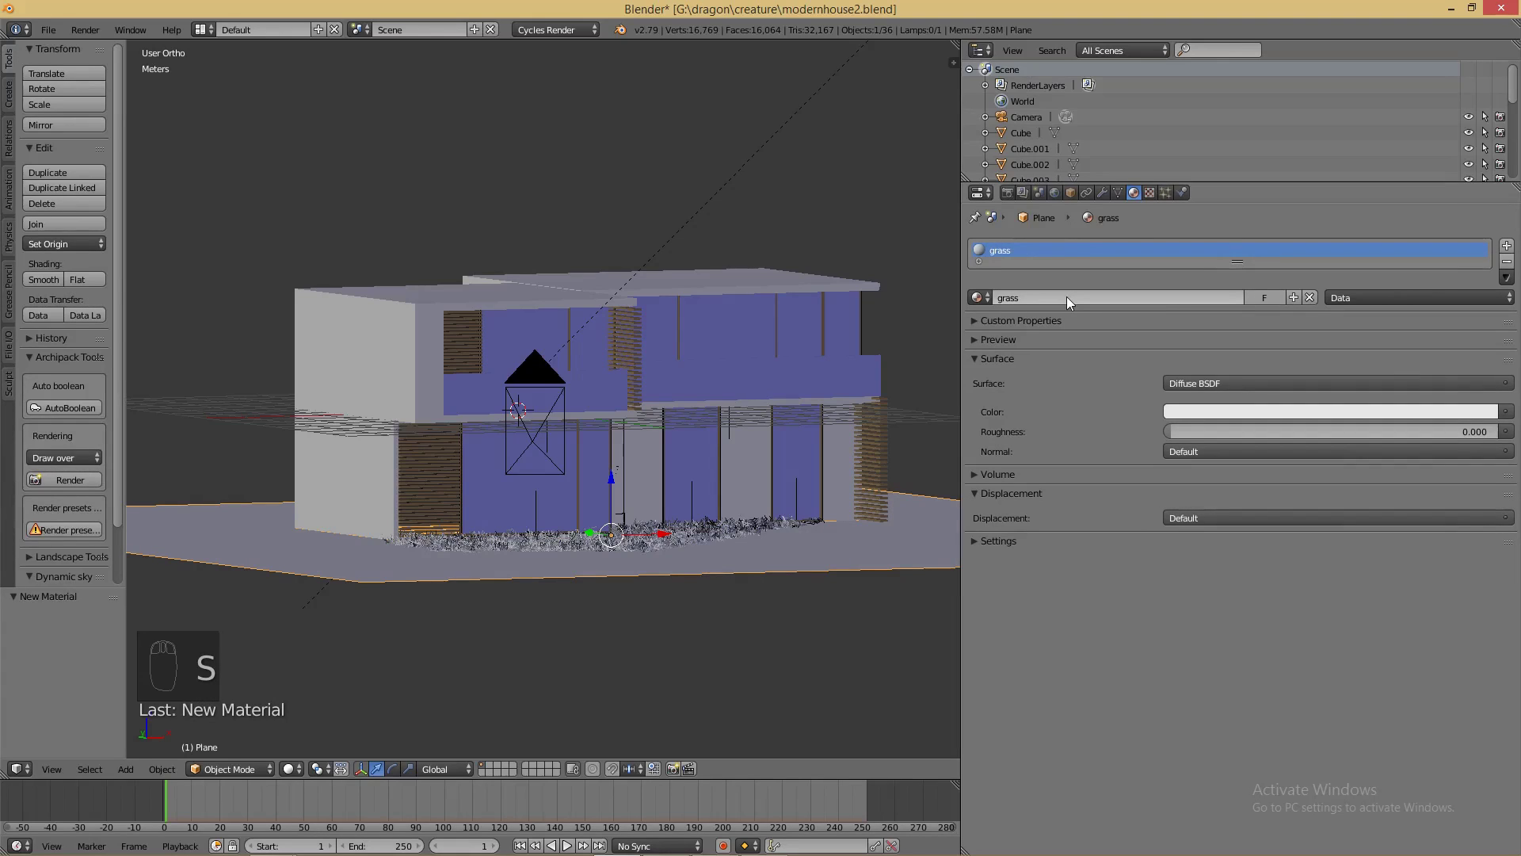
- Switch to the Compositing screen layout and reposition the grass material's Material Output and Diffuse BSDF nodes
click(203, 30)
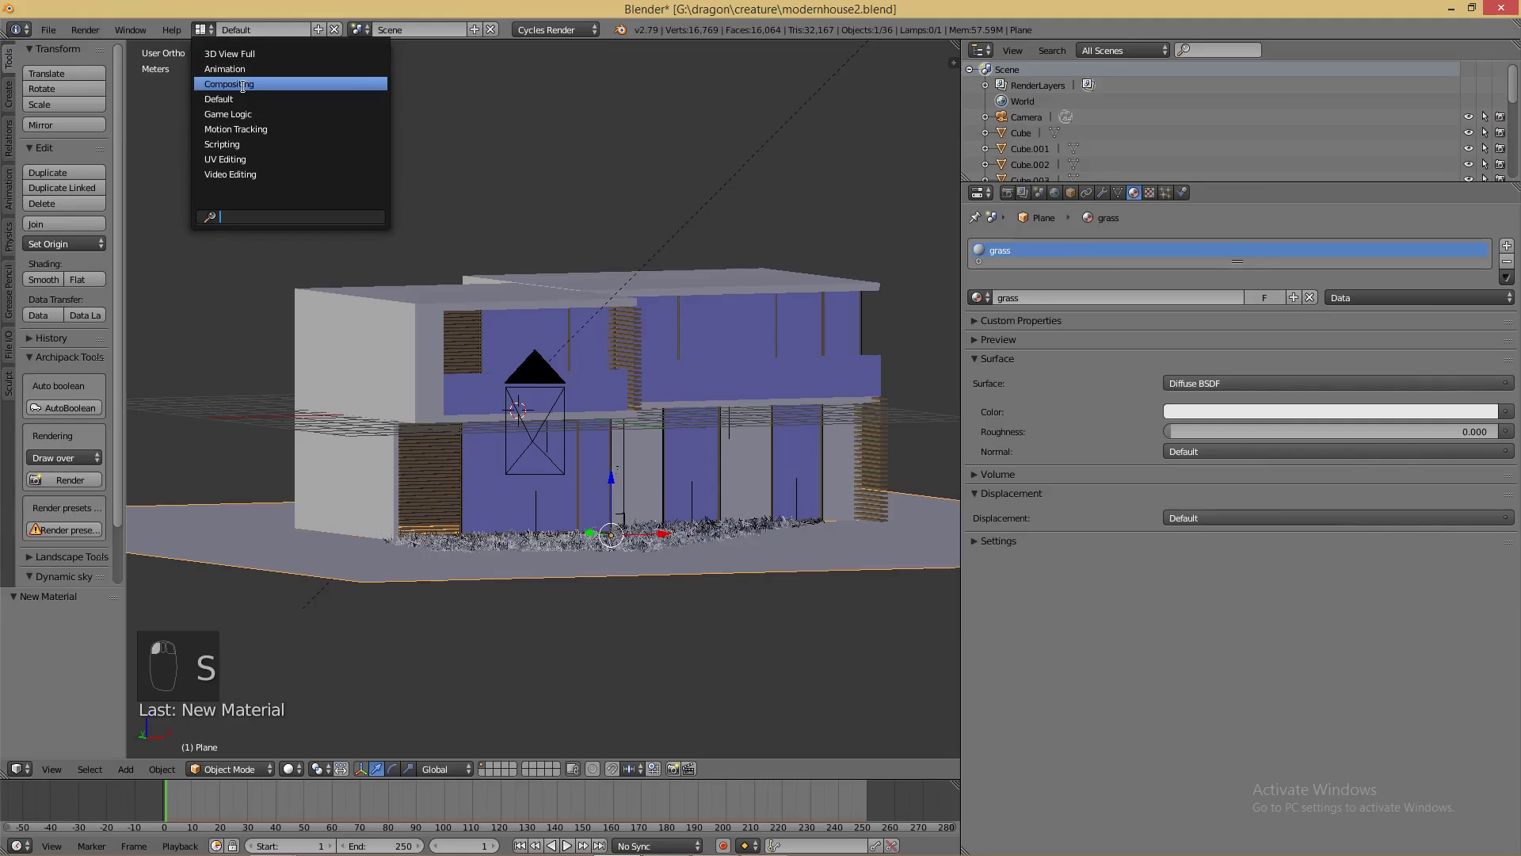
click(238, 84)
drag(636, 170, 979, 285)
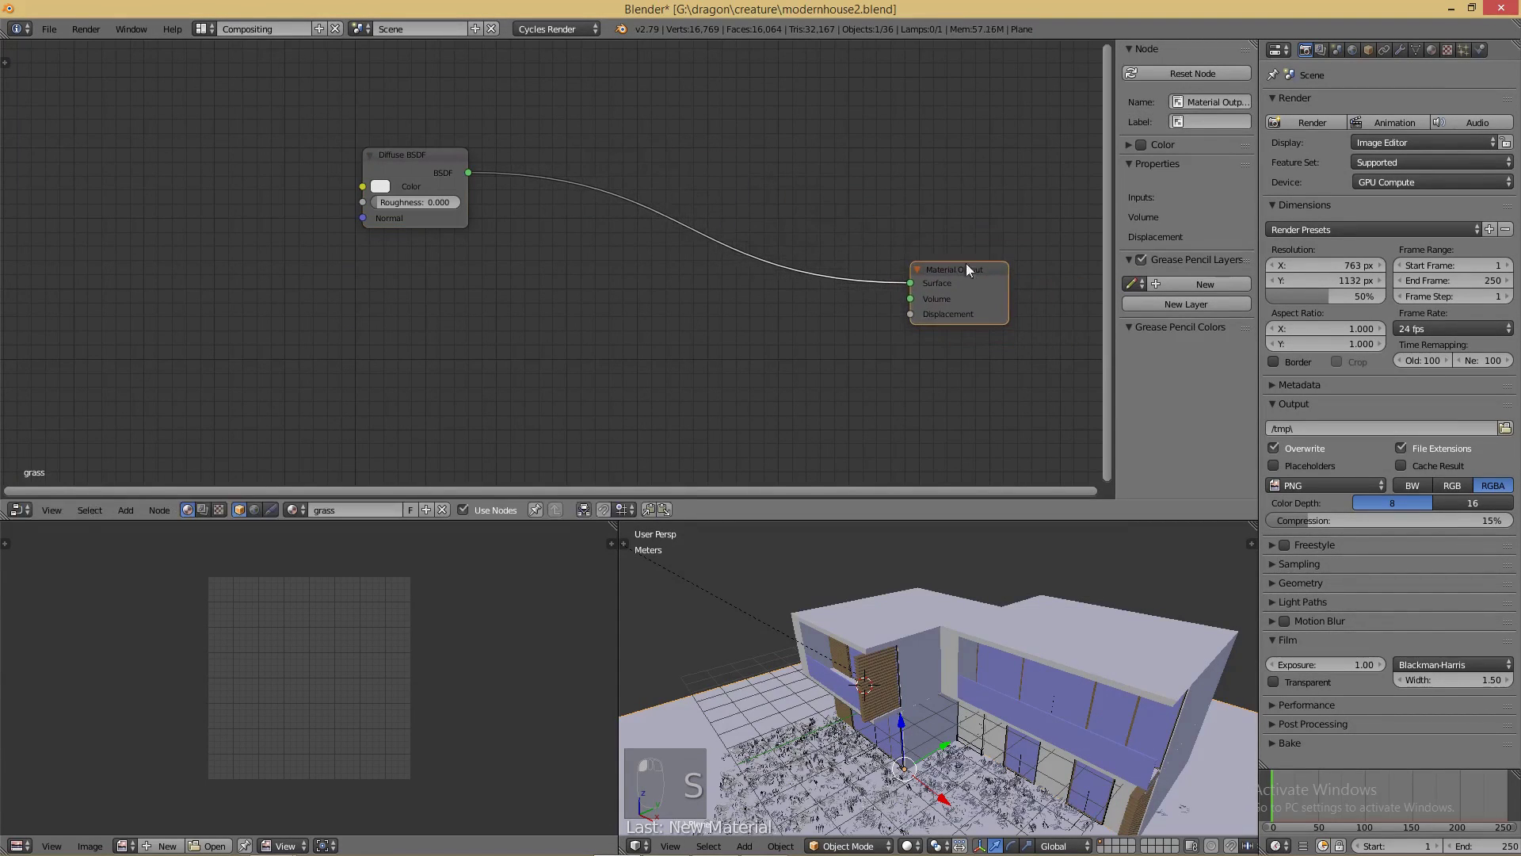
drag(428, 168, 608, 217)
- Add a Translucent BSDF shader node directly below the Diffuse BSDF node
key(shift+a)
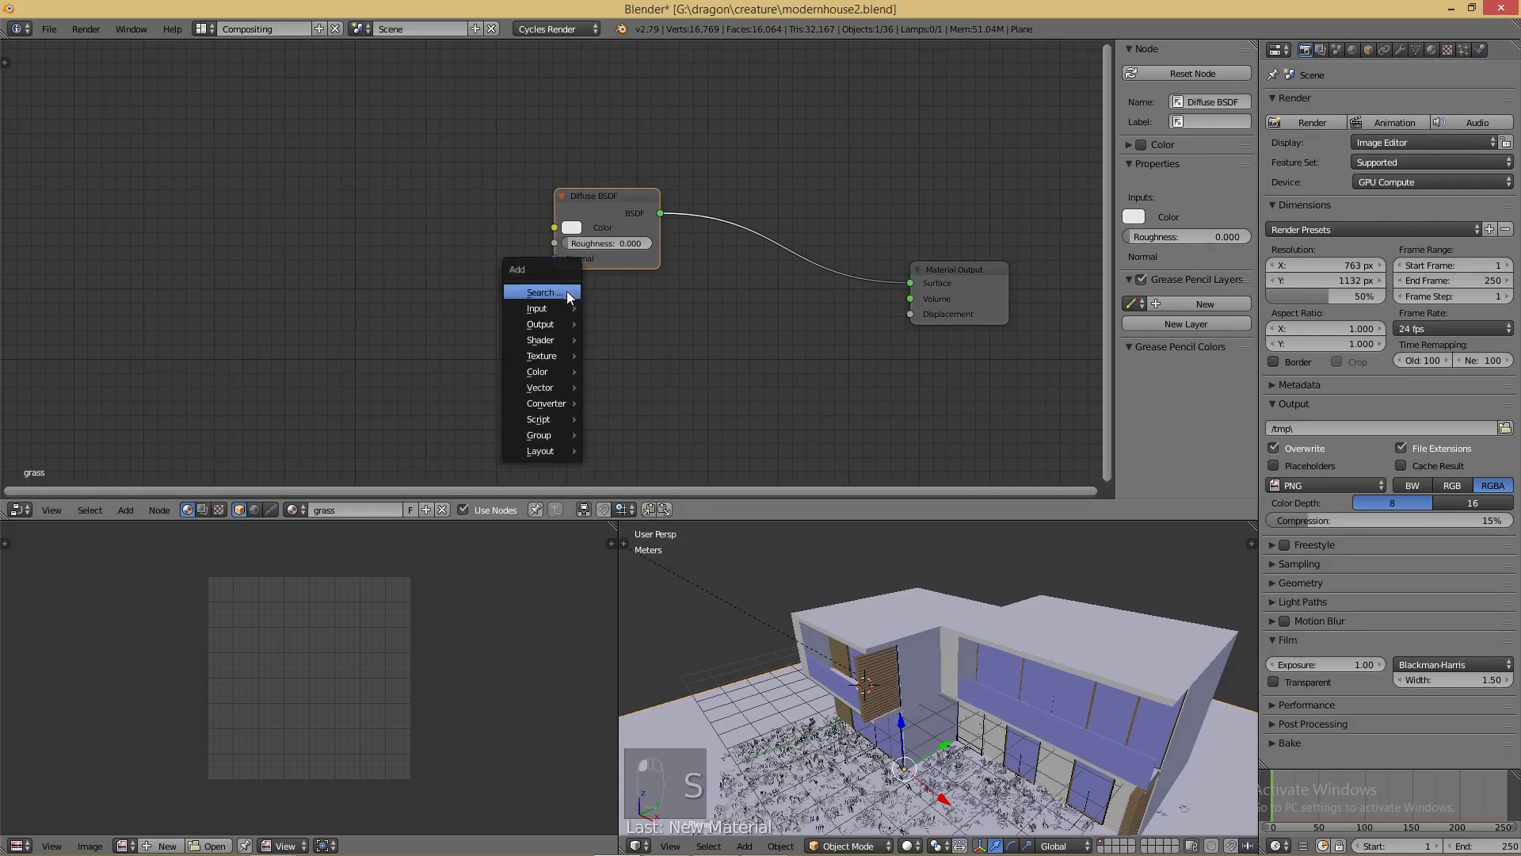
mouse_move(558, 352)
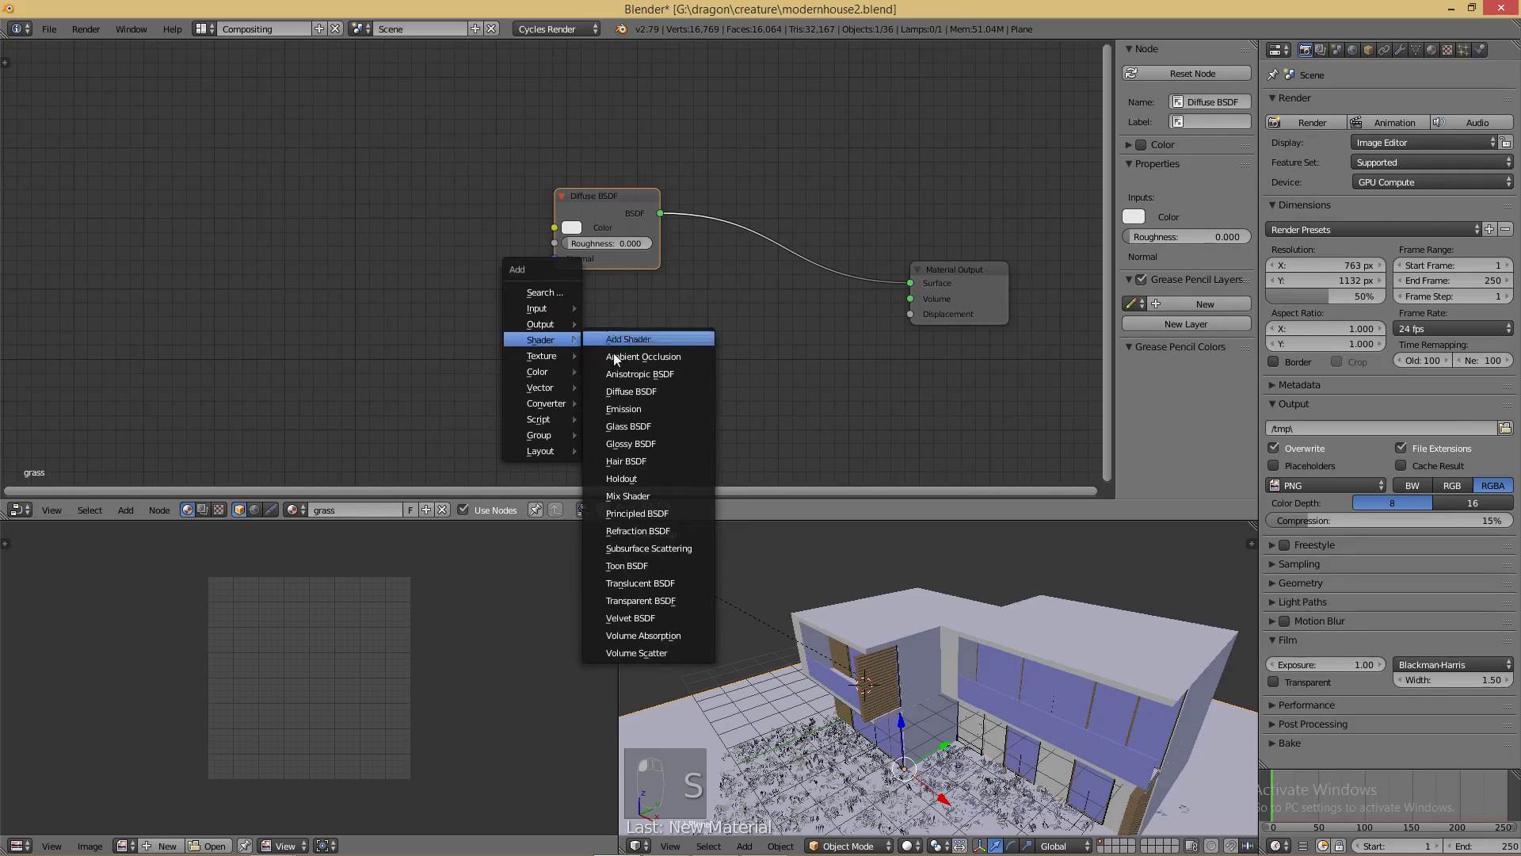
click(659, 583)
click(553, 265)
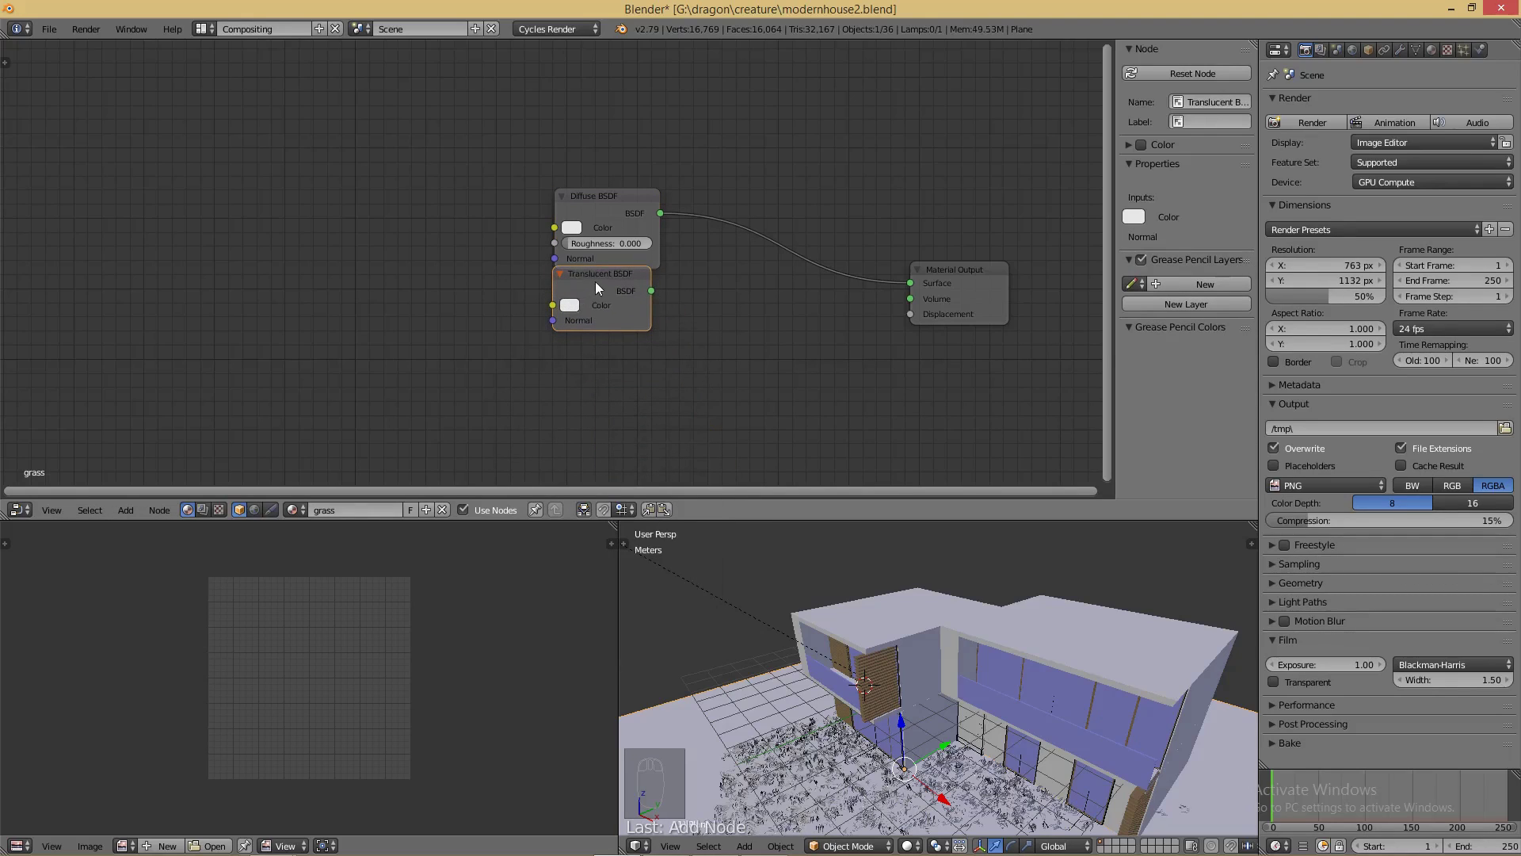
- Move the Translucent BSDF node clear of the Diffuse BSDF and add a Hair Info node at the start of the node tree
drag(596, 282, 602, 307)
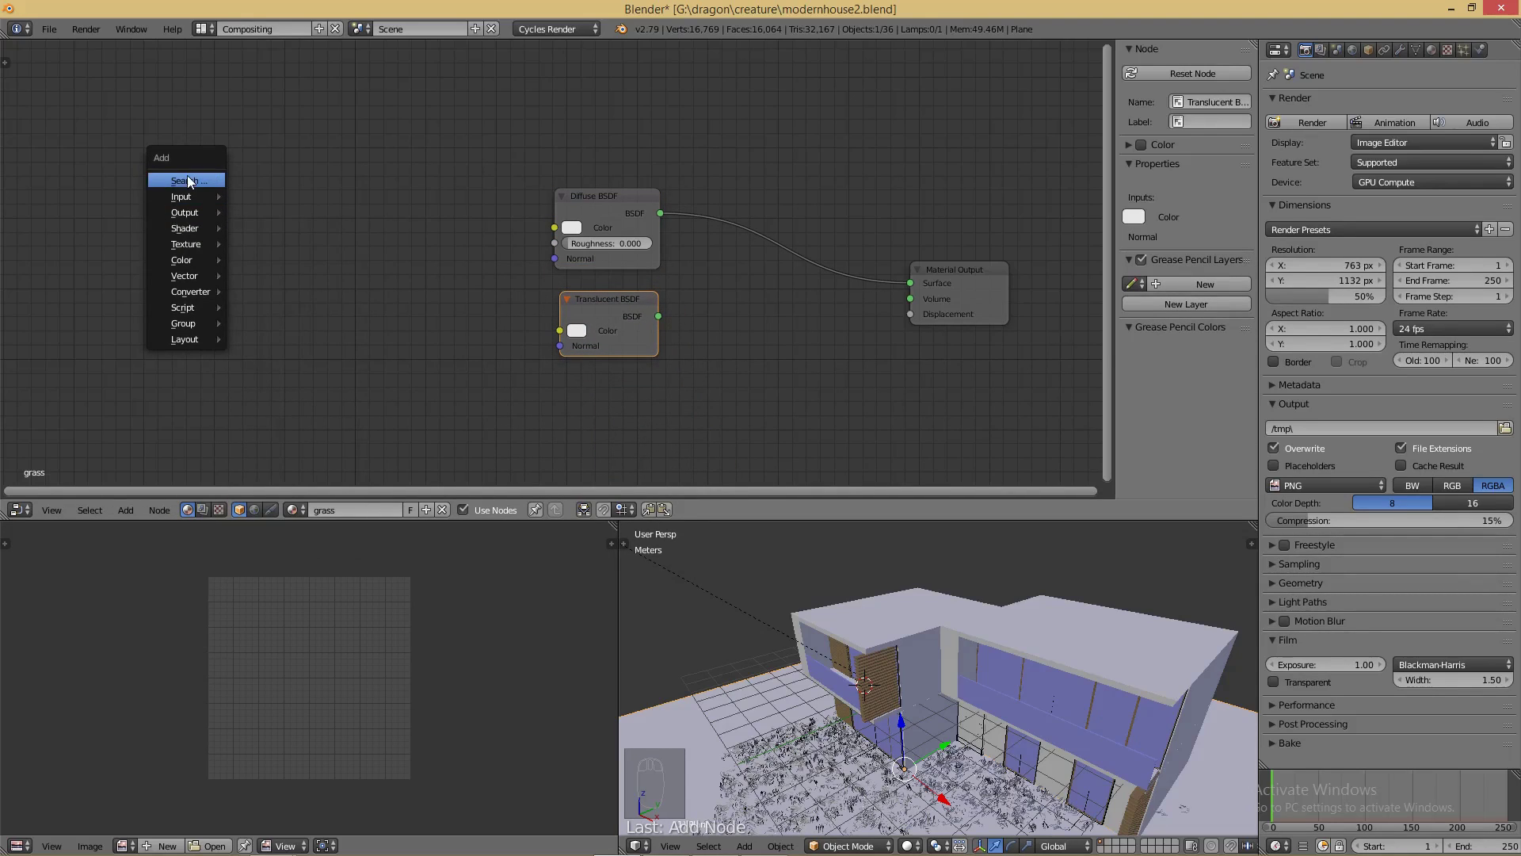
click(187, 180)
text(ha)
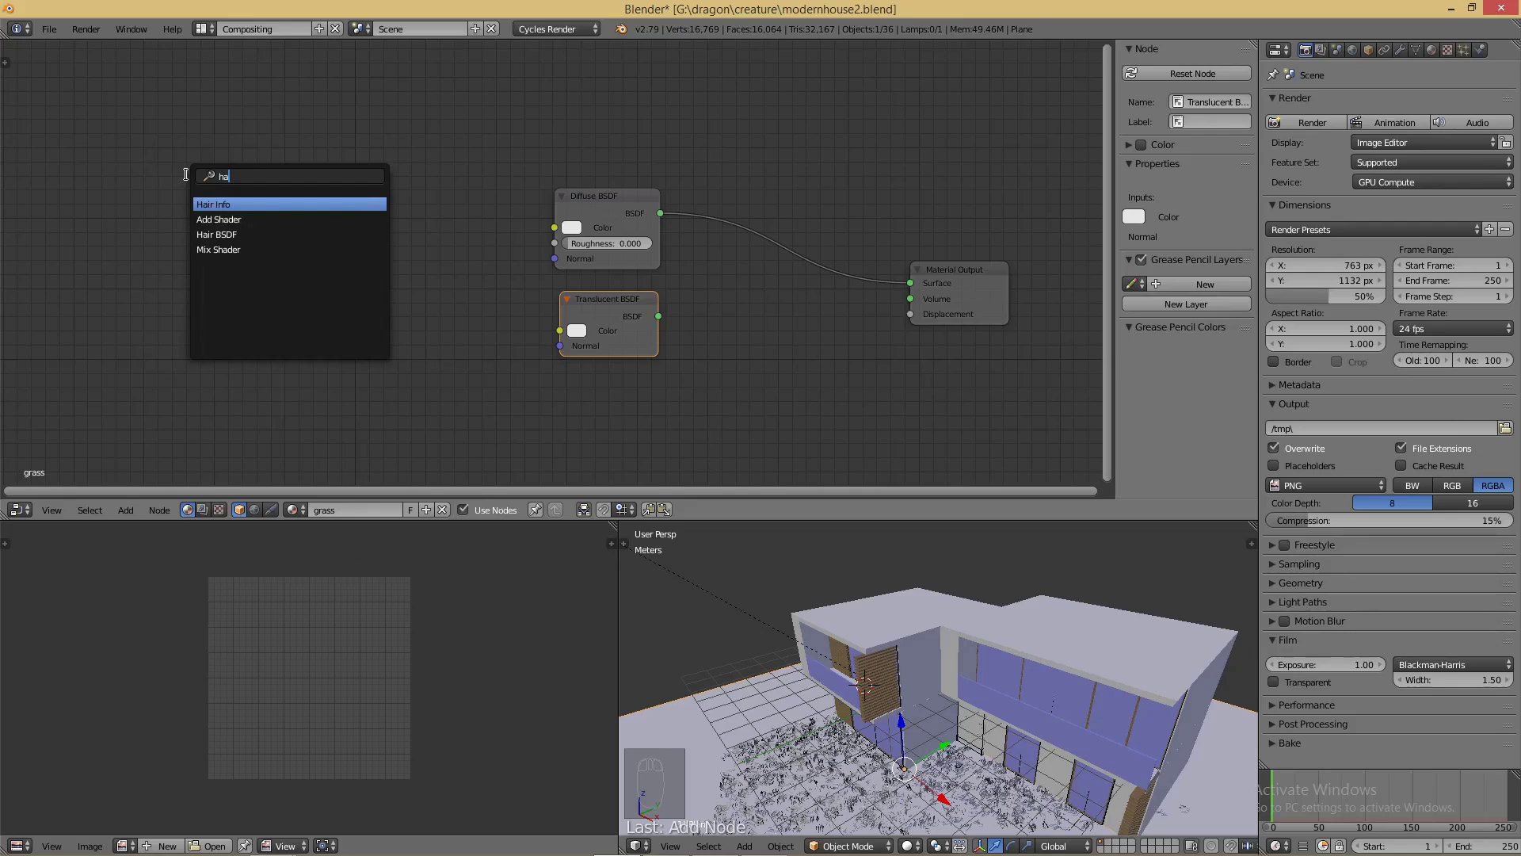
key(Return)
click(111, 173)
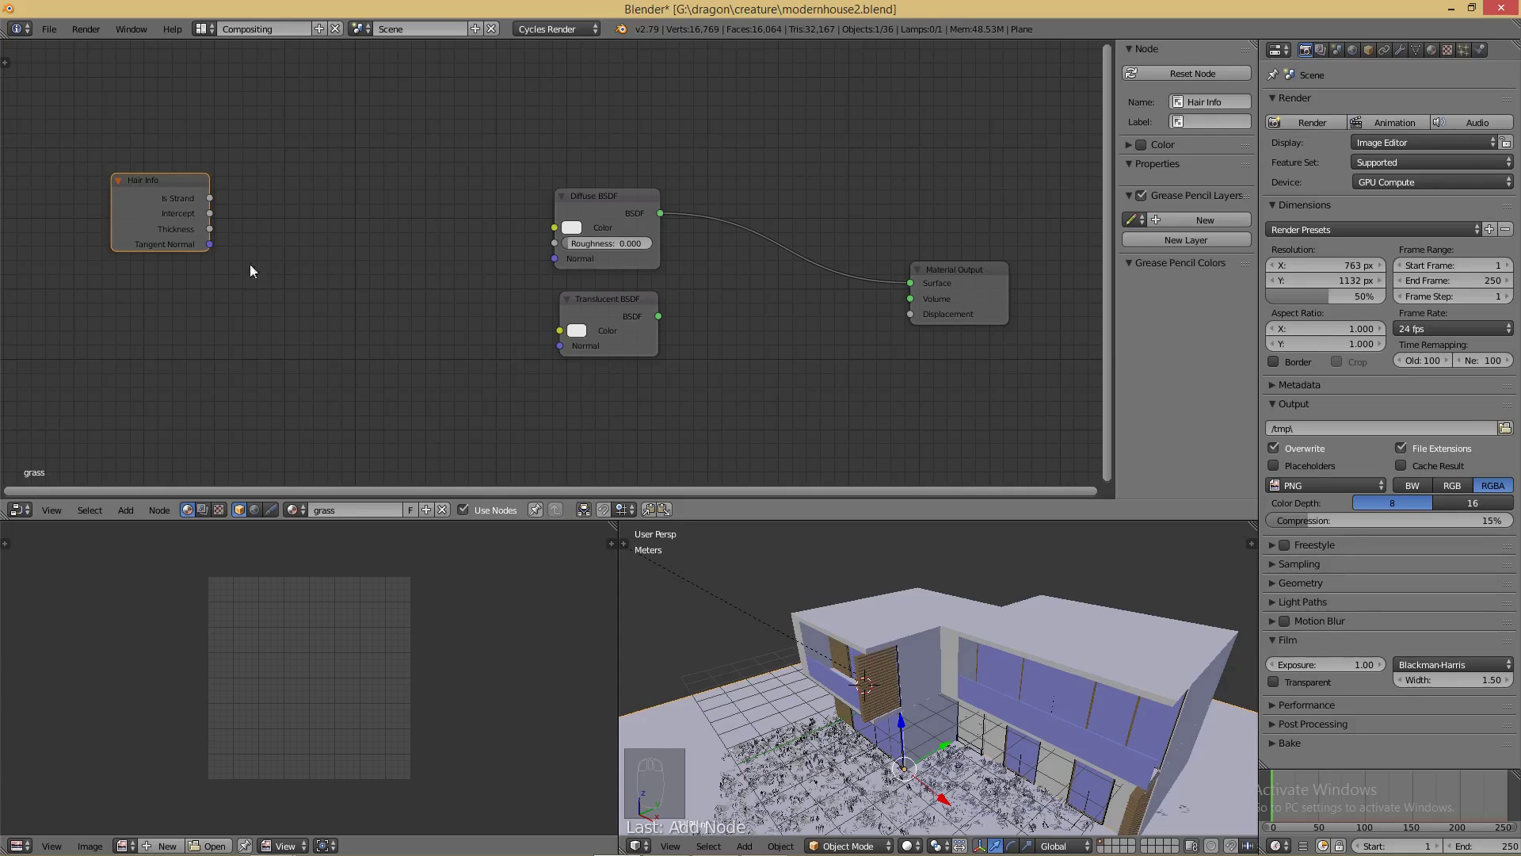
- Add a ColorRamp node between the Hair Info node and the two BSDF shader nodes
key(shift+a)
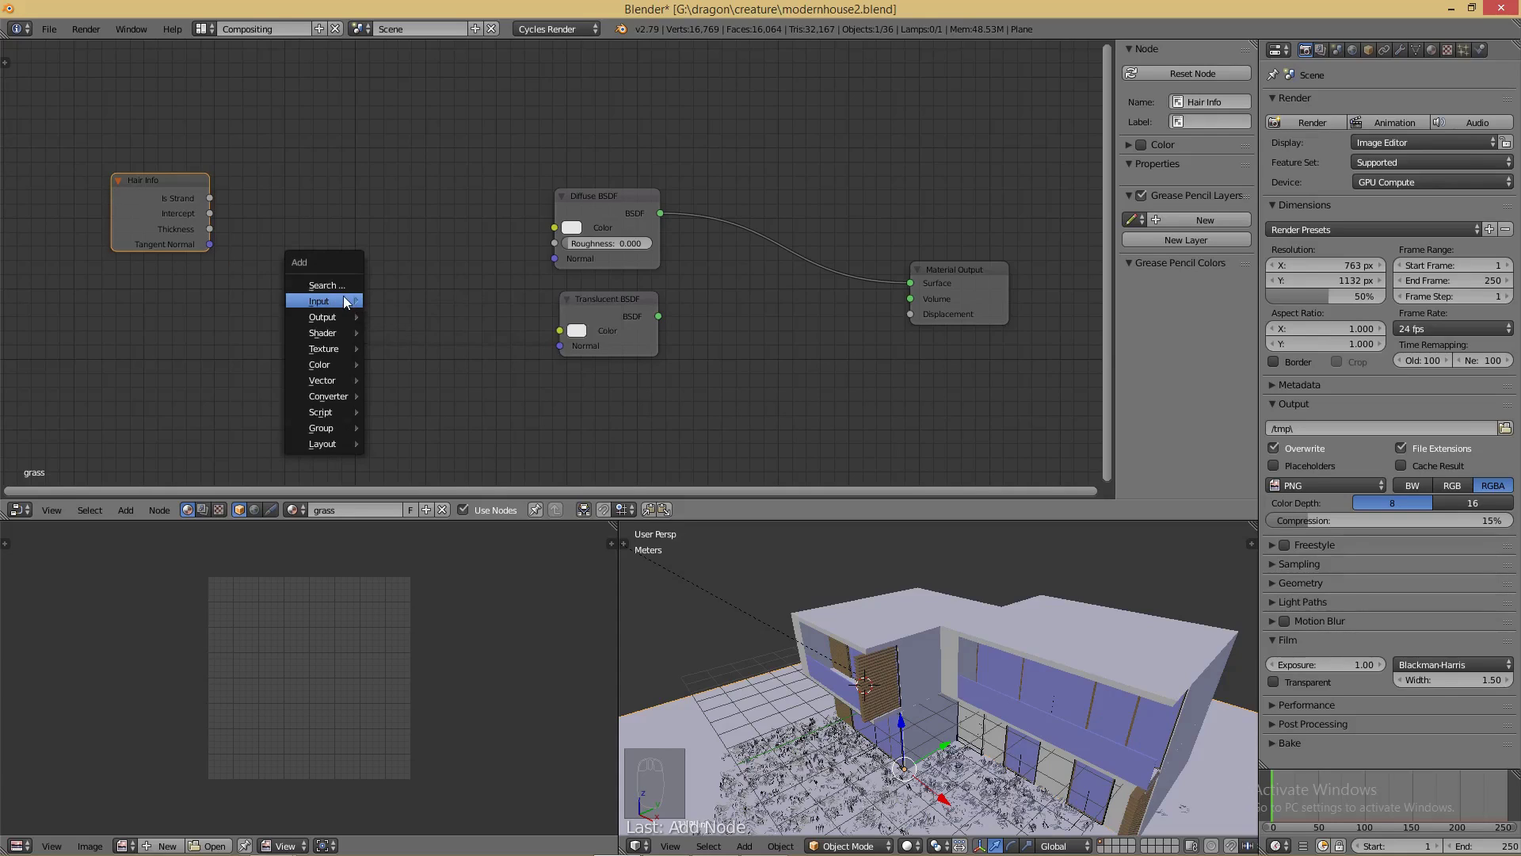
click(350, 284)
text(colo)
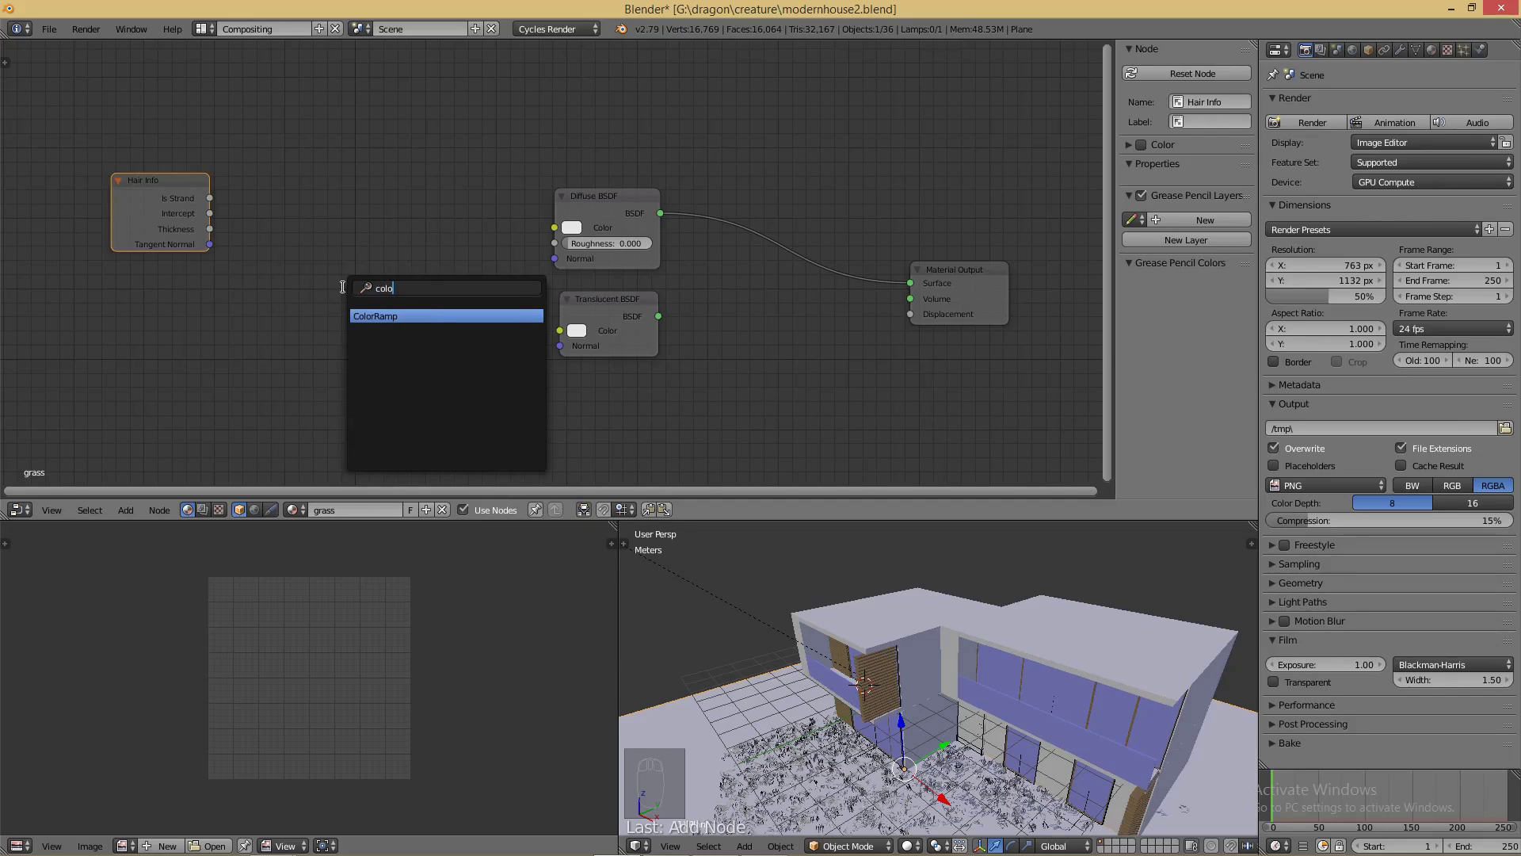
key(Return)
click(300, 197)
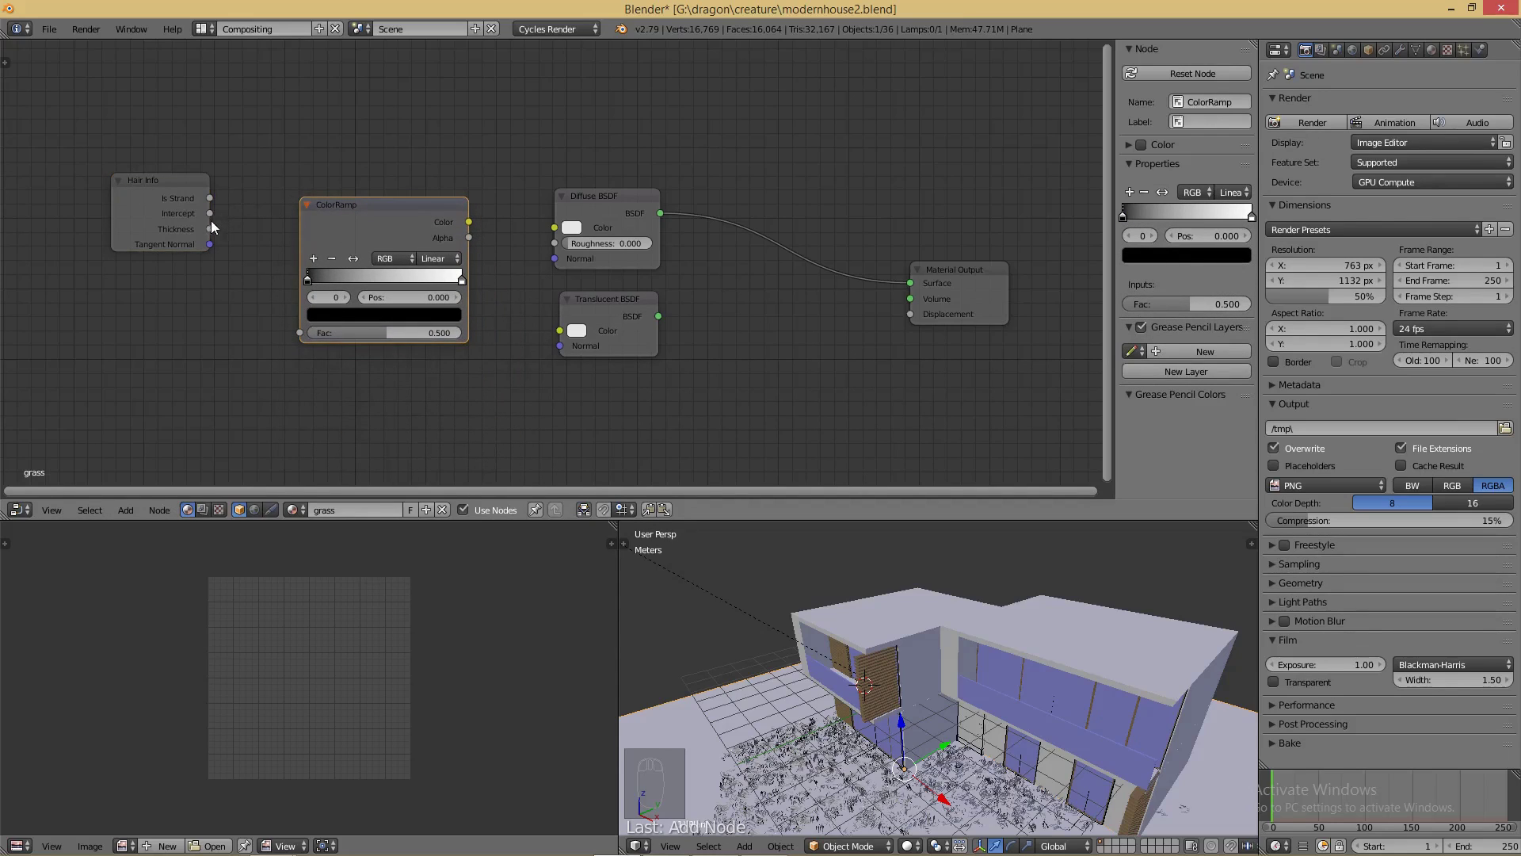
- Link Hair Info's Intercept to the ColorRamp's Fac, and the ramp's Color to the Diffuse and Translucent BSDF Color inputs
drag(210, 212, 222, 222)
drag(259, 290, 299, 329)
drag(425, 206, 554, 229)
drag(404, 163, 560, 330)
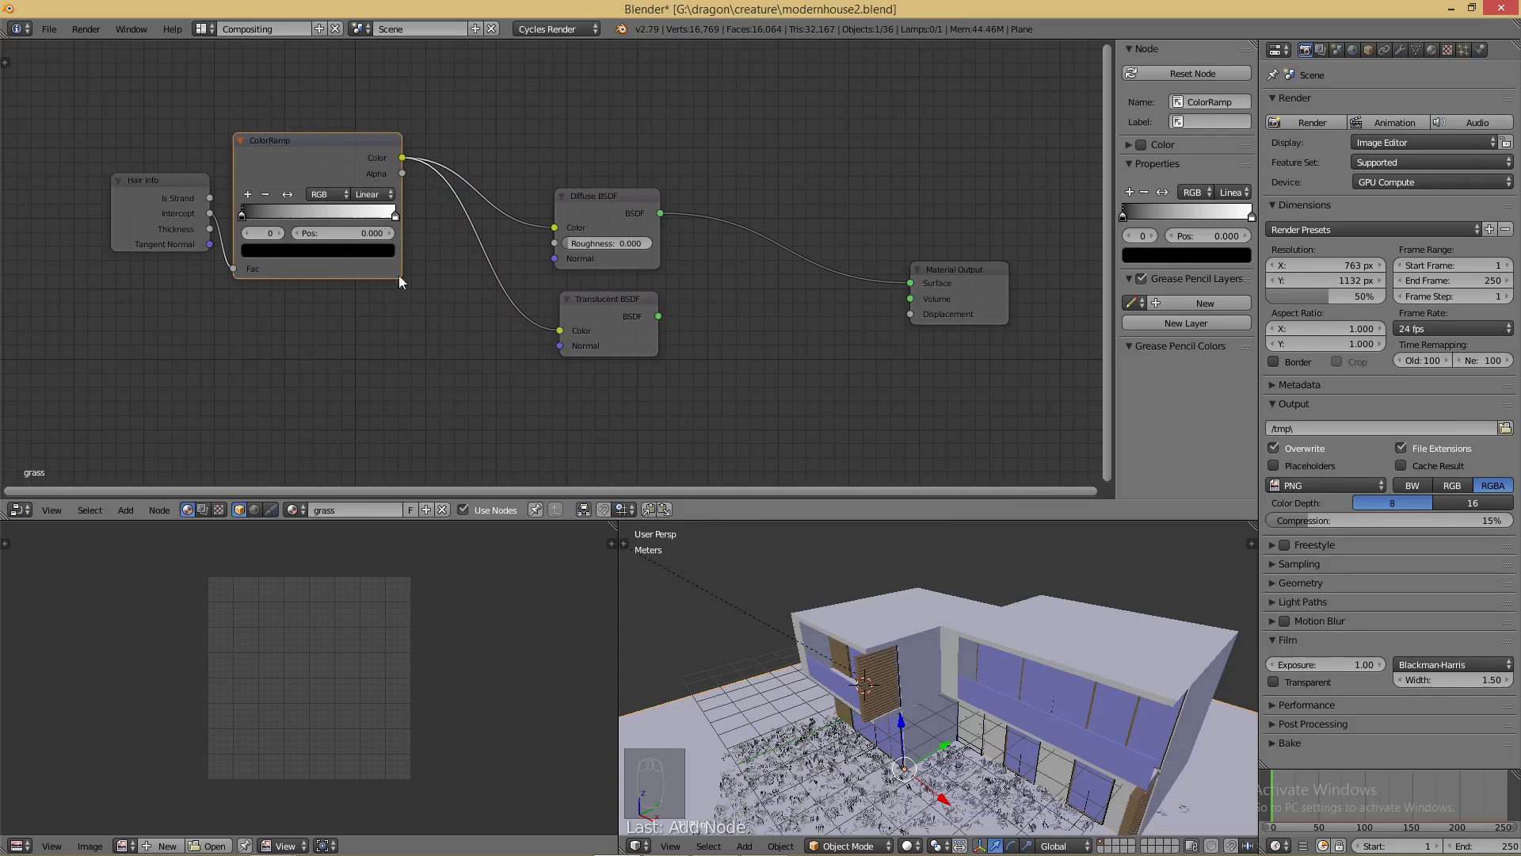
- Set the ColorRamp's first stop to a dark green
click(269, 252)
mouse_move(364, 102)
mouse_down()
mouse_move(363, 79)
mouse_move(362, 112)
mouse_up()
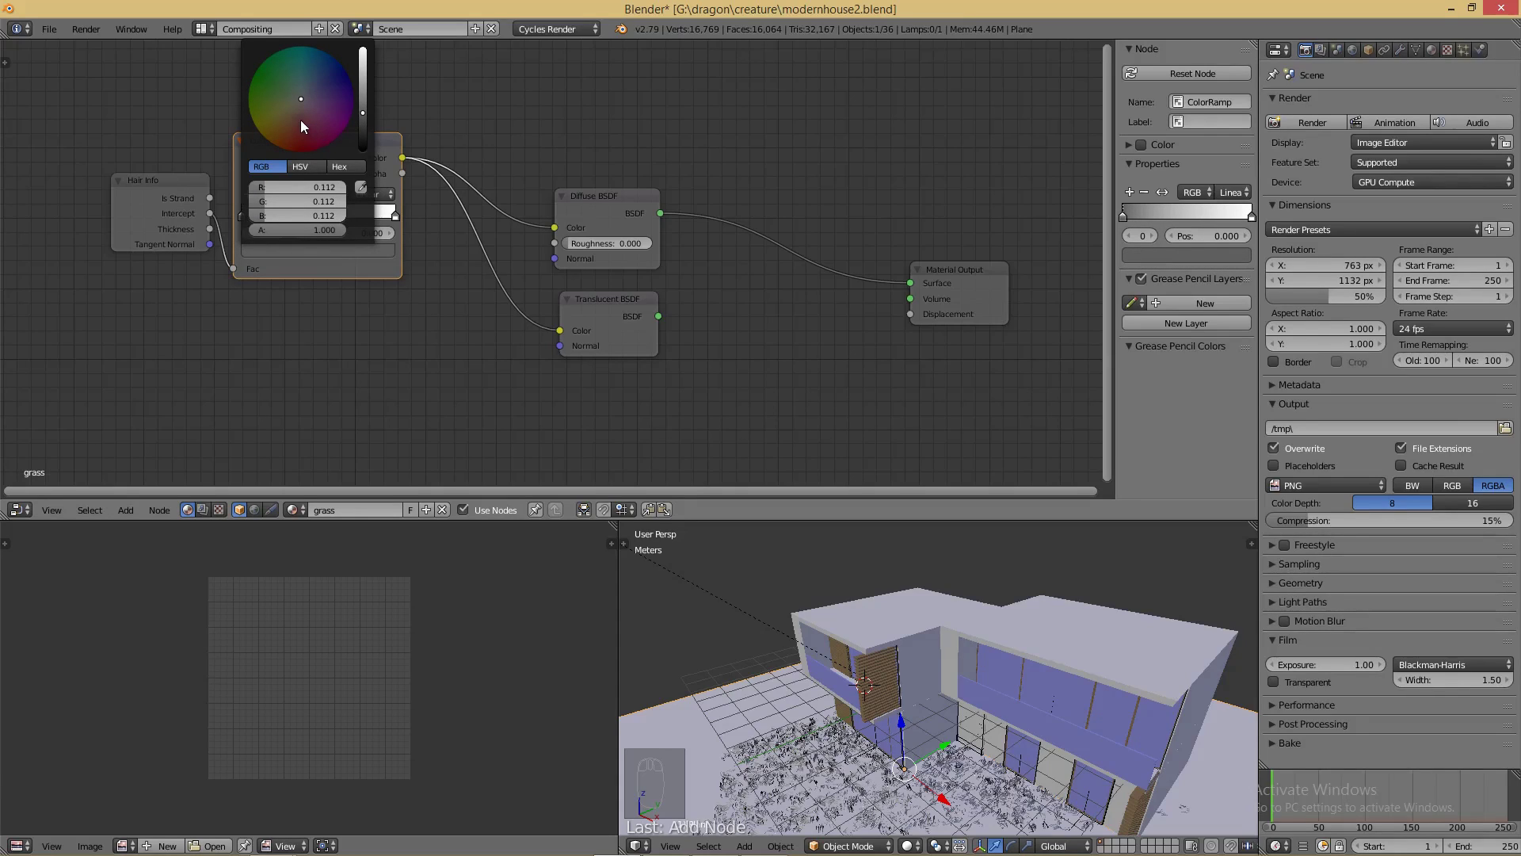
click(264, 85)
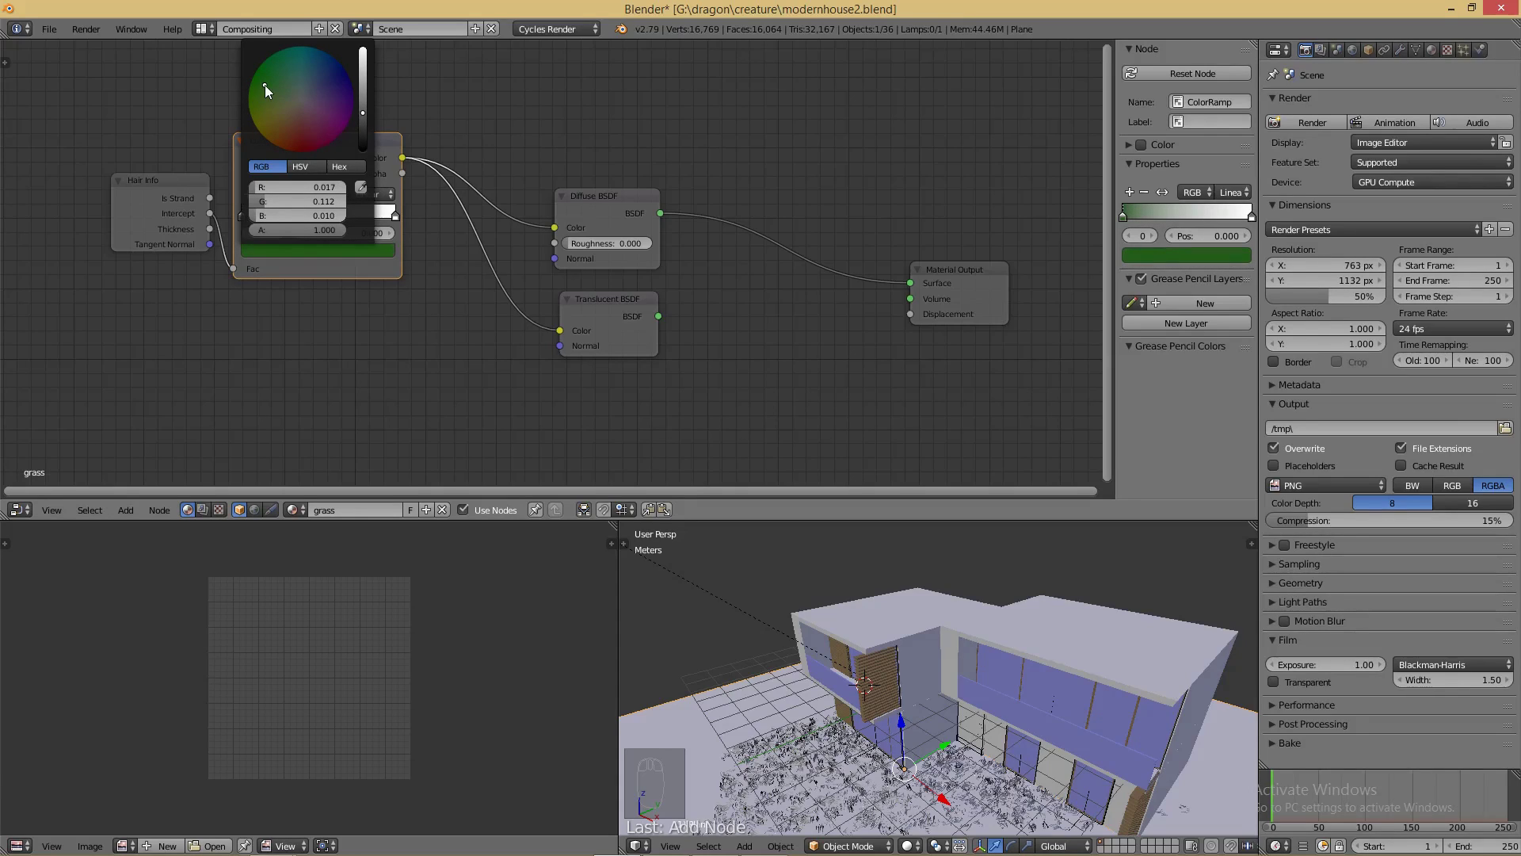
drag(363, 113, 363, 124)
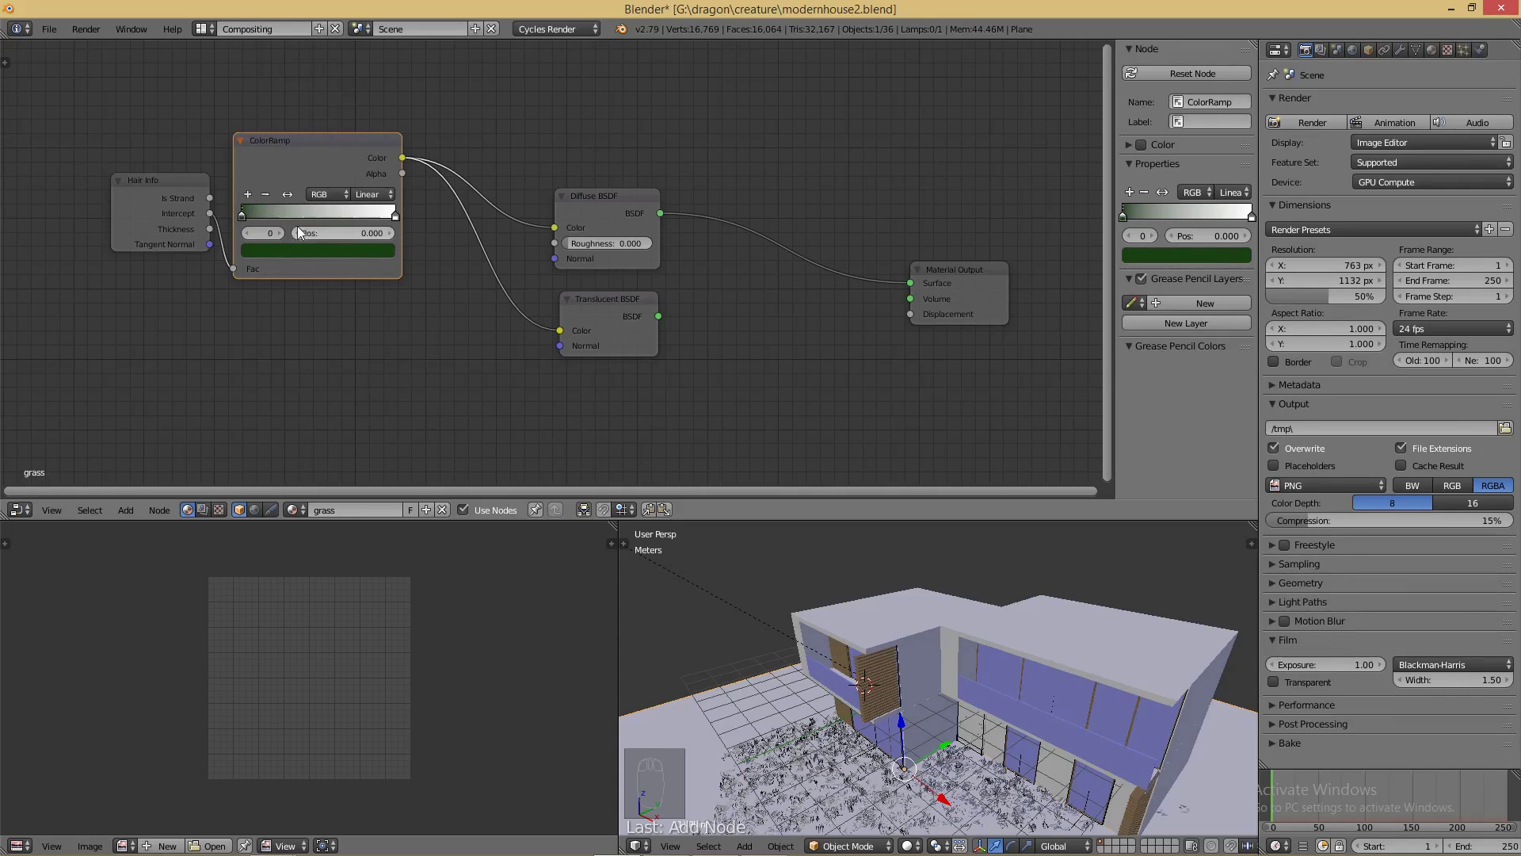
- Add a ColorRamp stop at 0.500, sample the first stop's green for it and brighten it to R 0.042, G 0.154, B 0.032
click(248, 194)
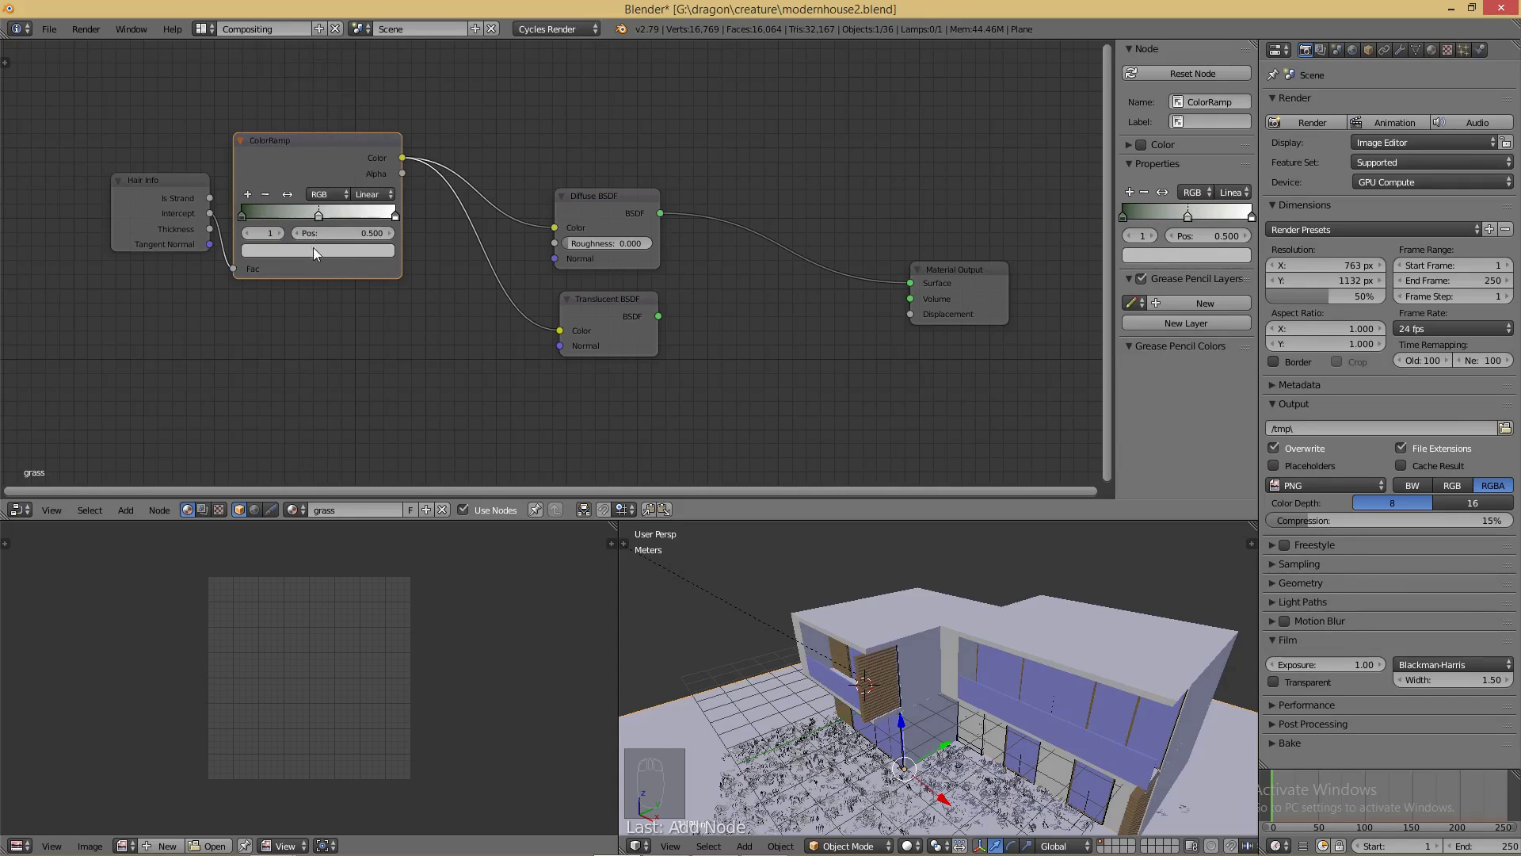
click(313, 249)
drag(362, 123, 363, 104)
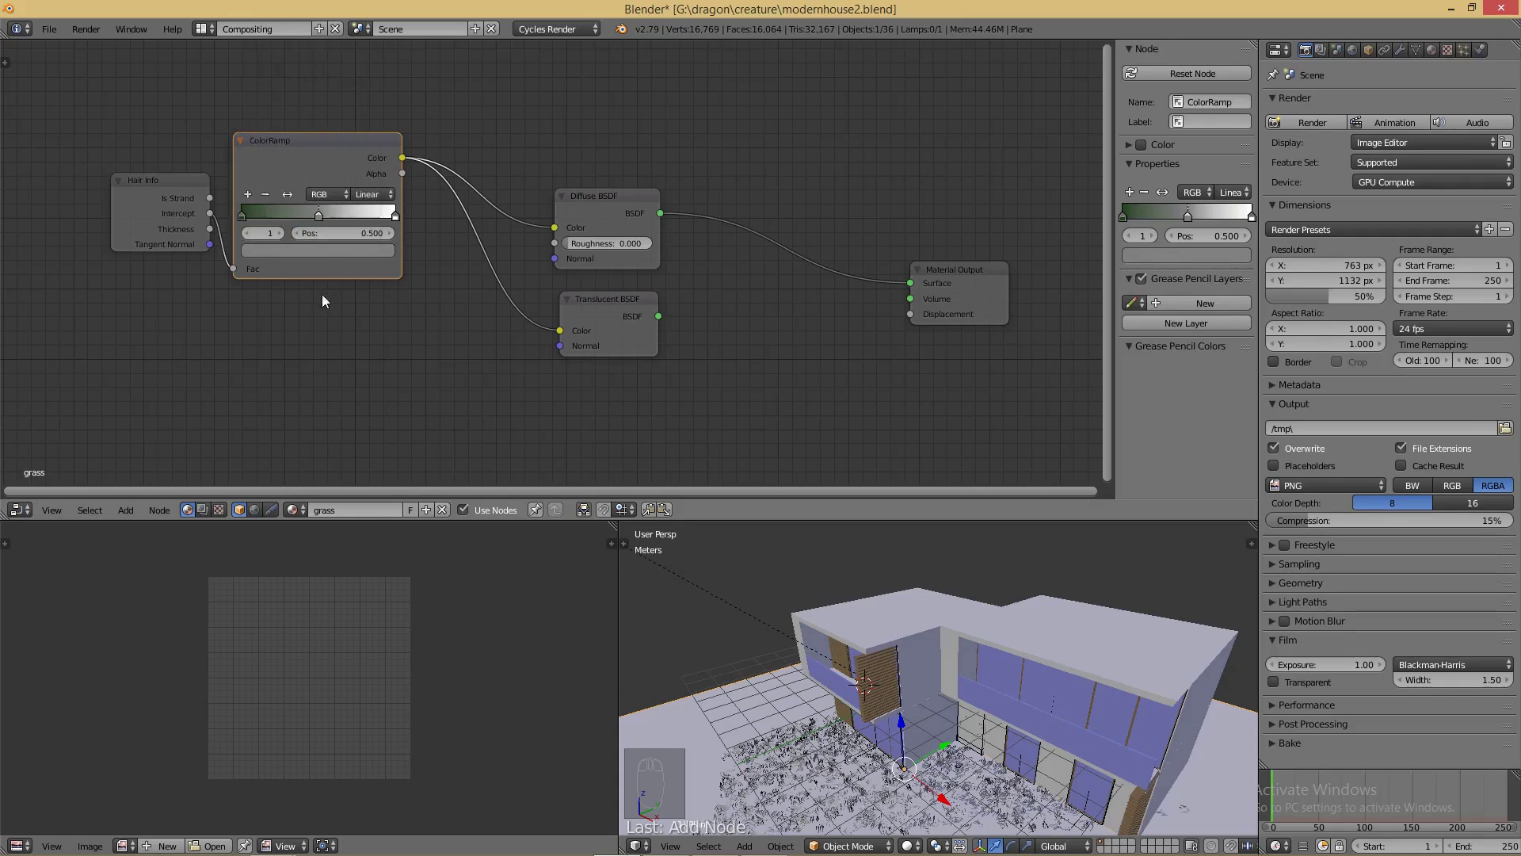
click(344, 249)
click(363, 185)
click(245, 212)
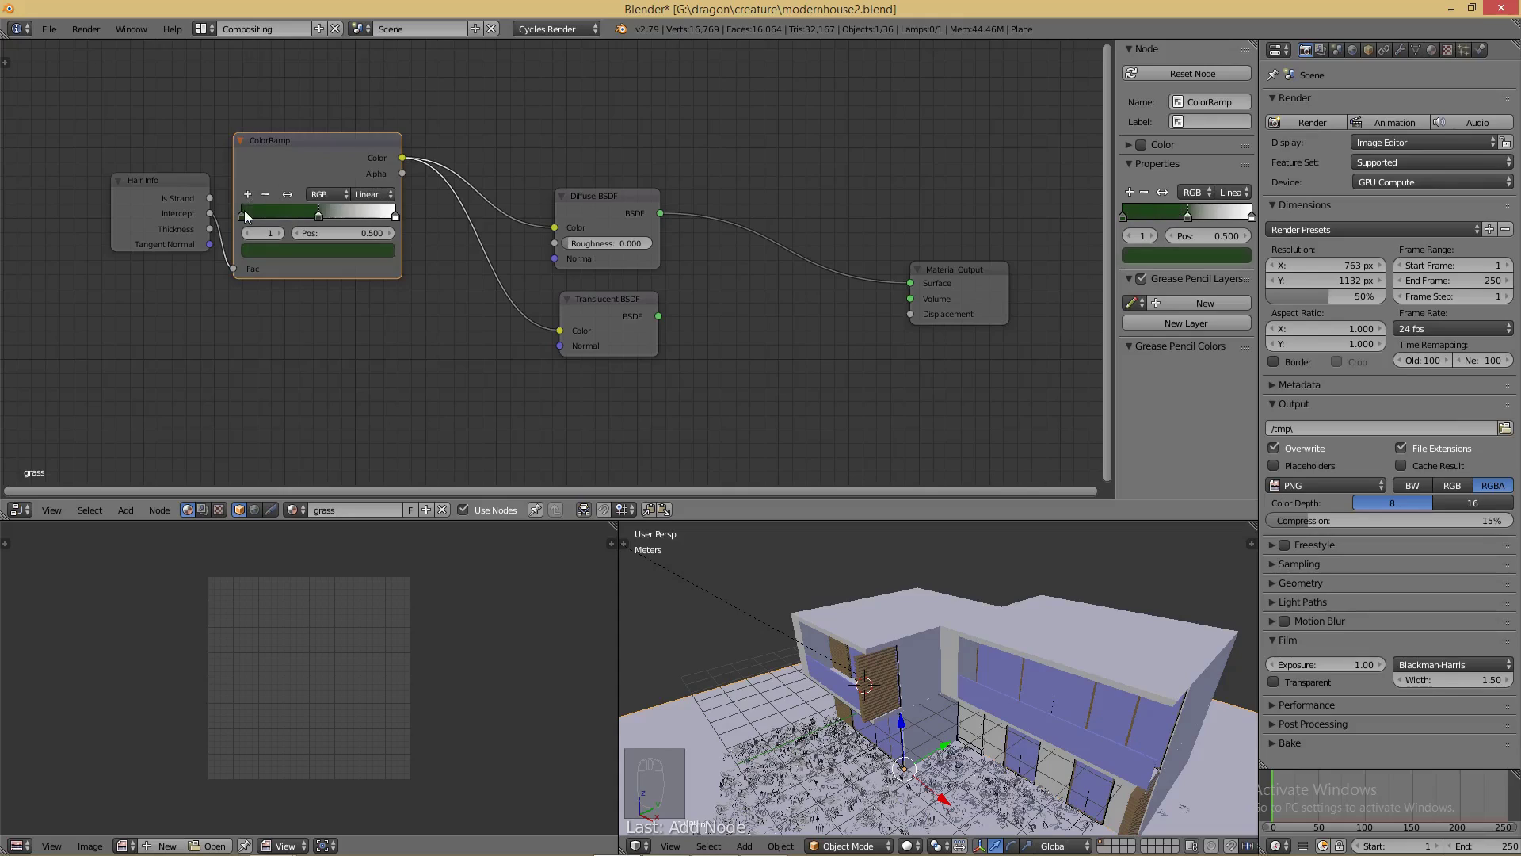
click(287, 248)
click(362, 105)
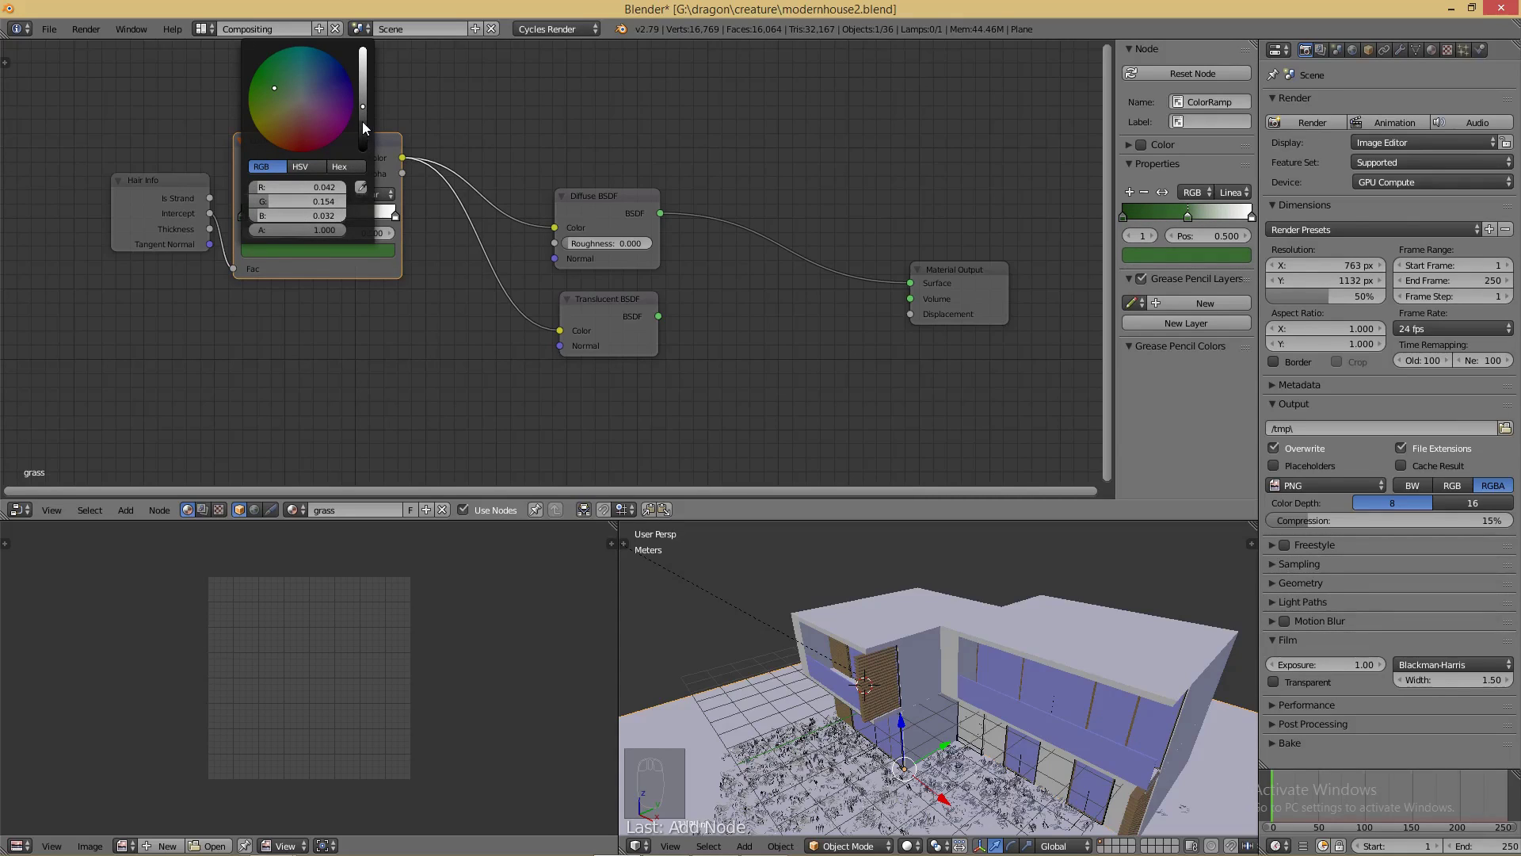
- Add another ColorRamp stop, place it at about 0.895 near the ramp's end and adjust the brightness of its green
click(250, 196)
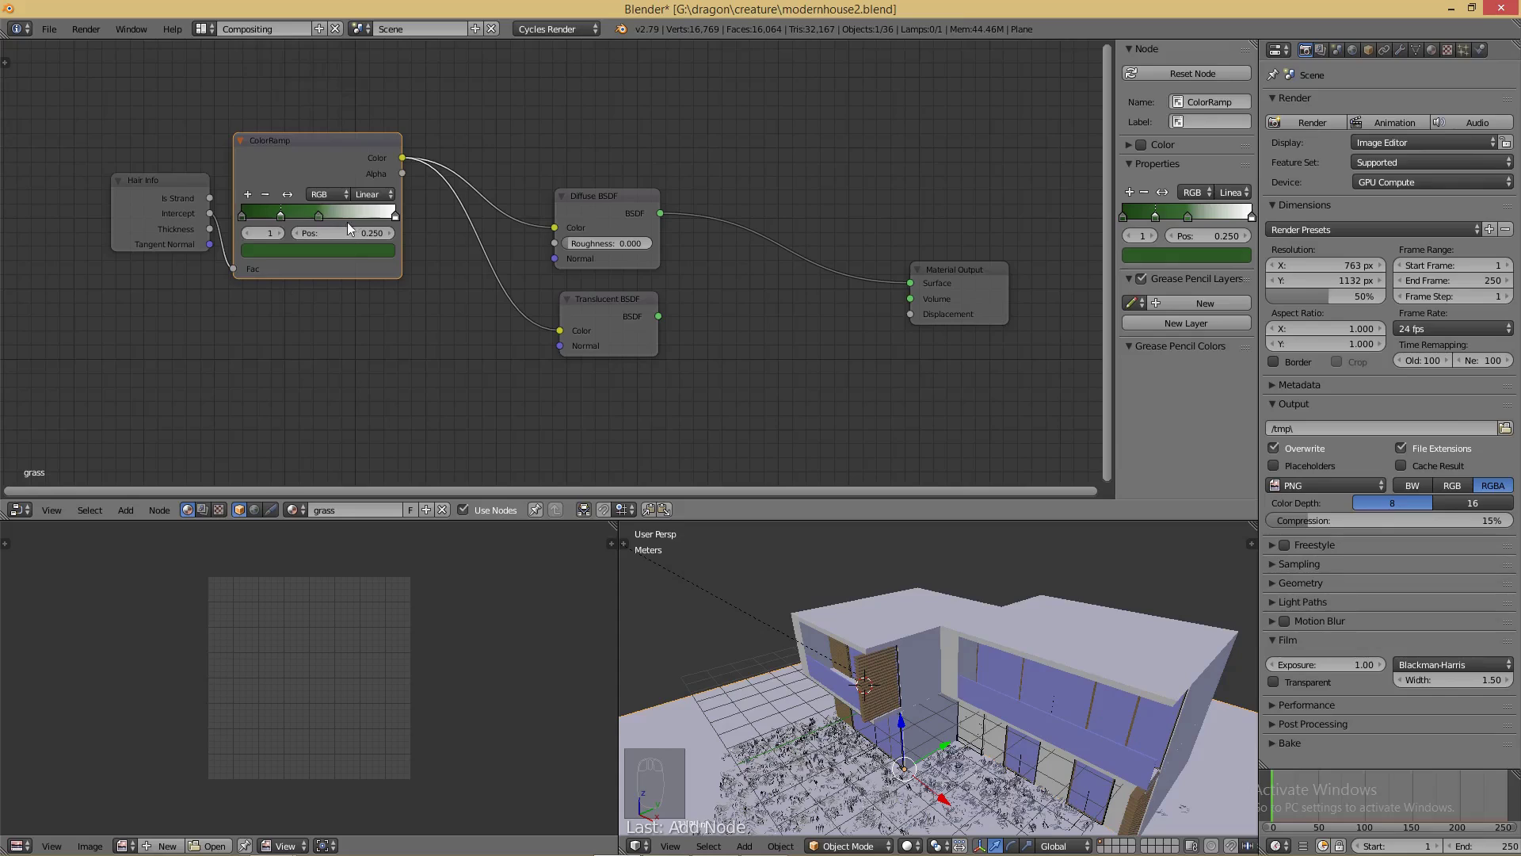
drag(278, 221, 414, 219)
click(392, 251)
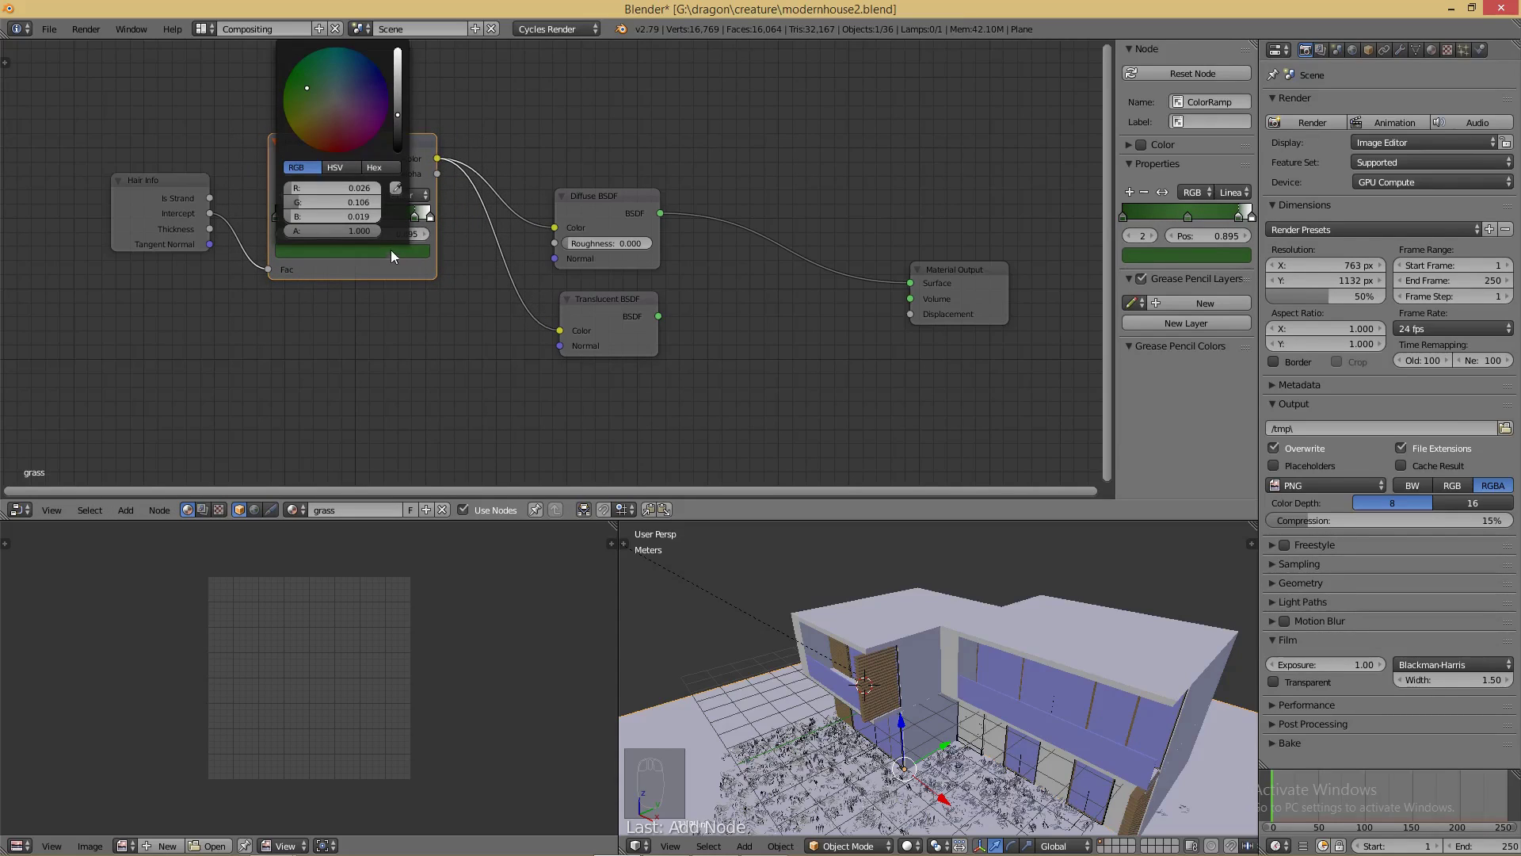
drag(400, 106, 397, 103)
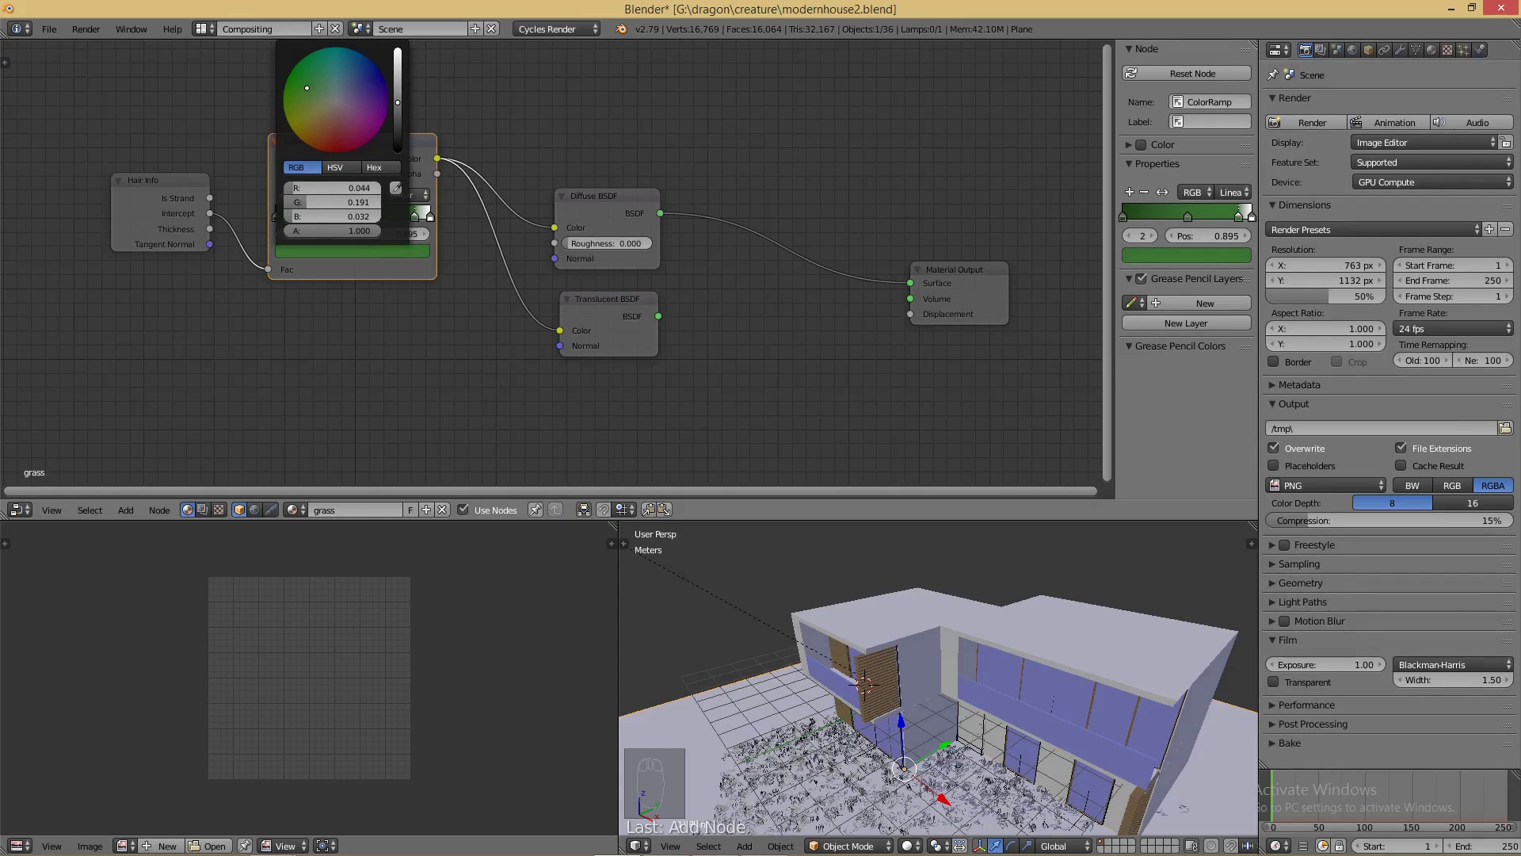
click(383, 249)
click(398, 112)
- Colour the ColorRamp's last stop at position 1.000 a darkened yellow-green
click(430, 216)
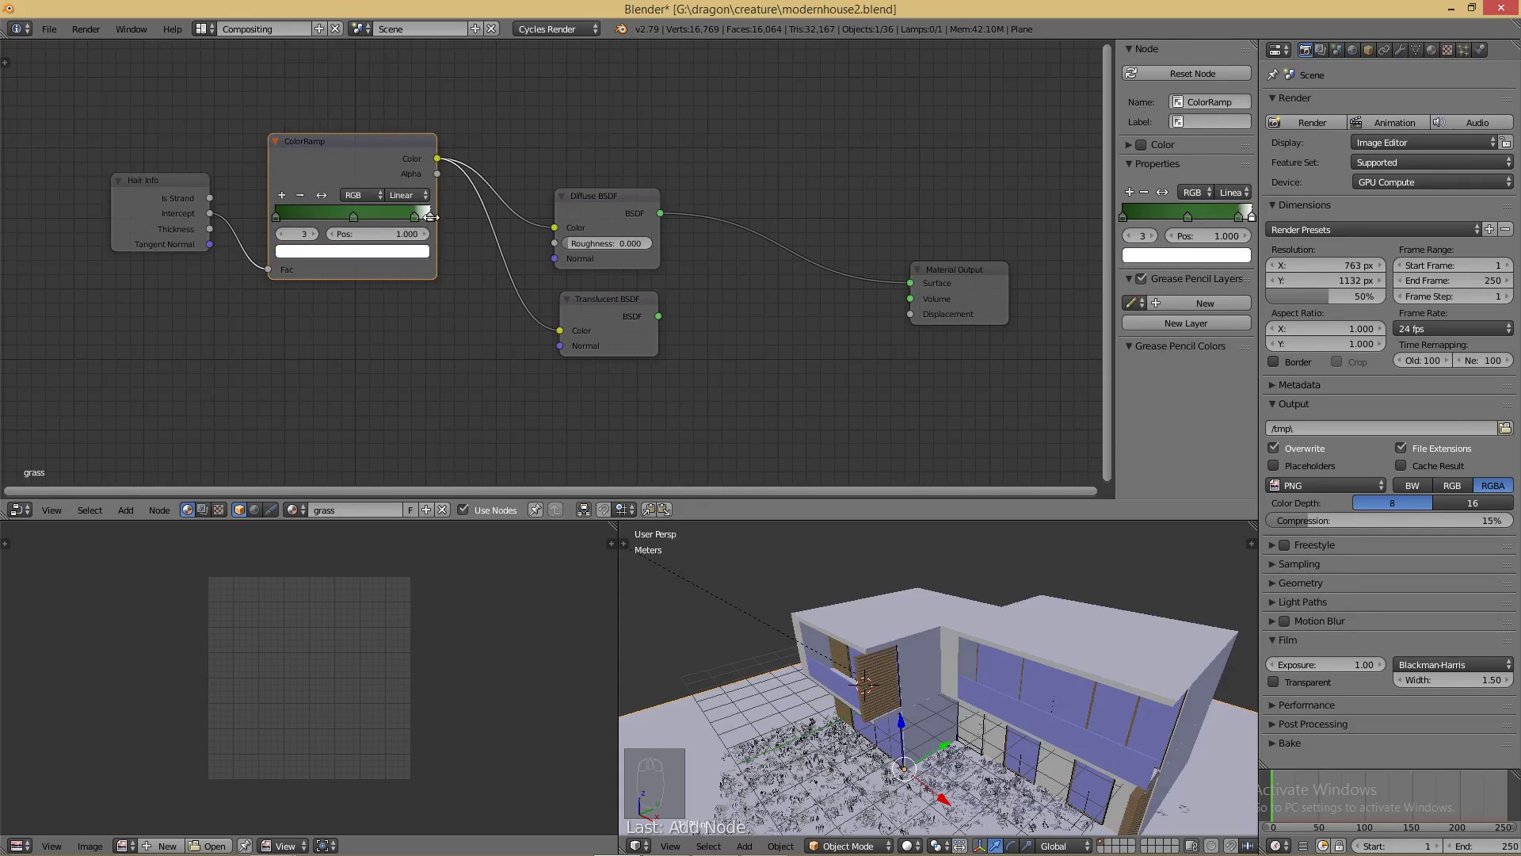
click(387, 252)
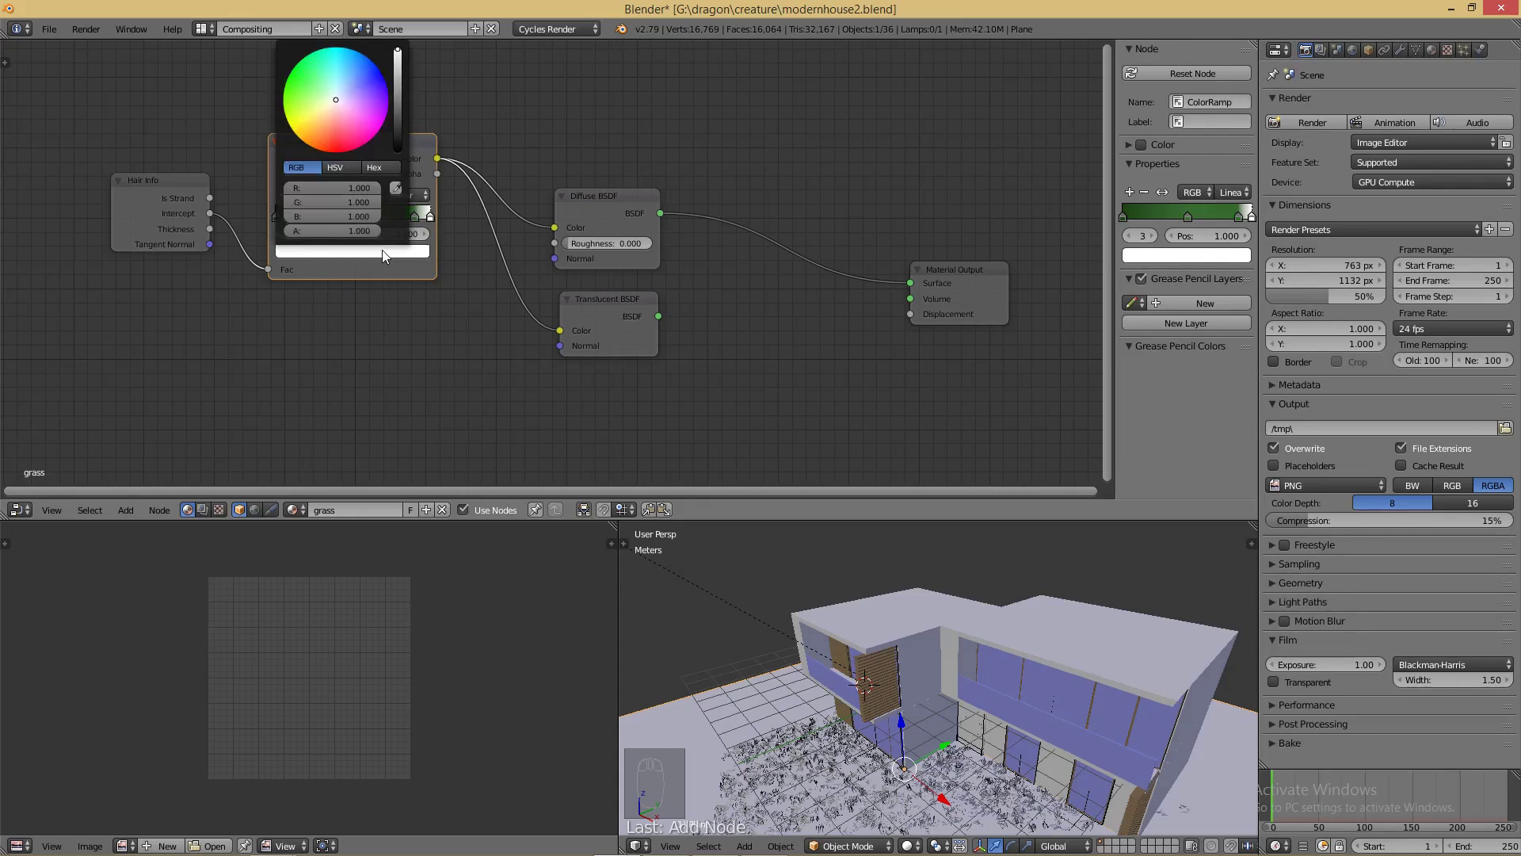
click(316, 107)
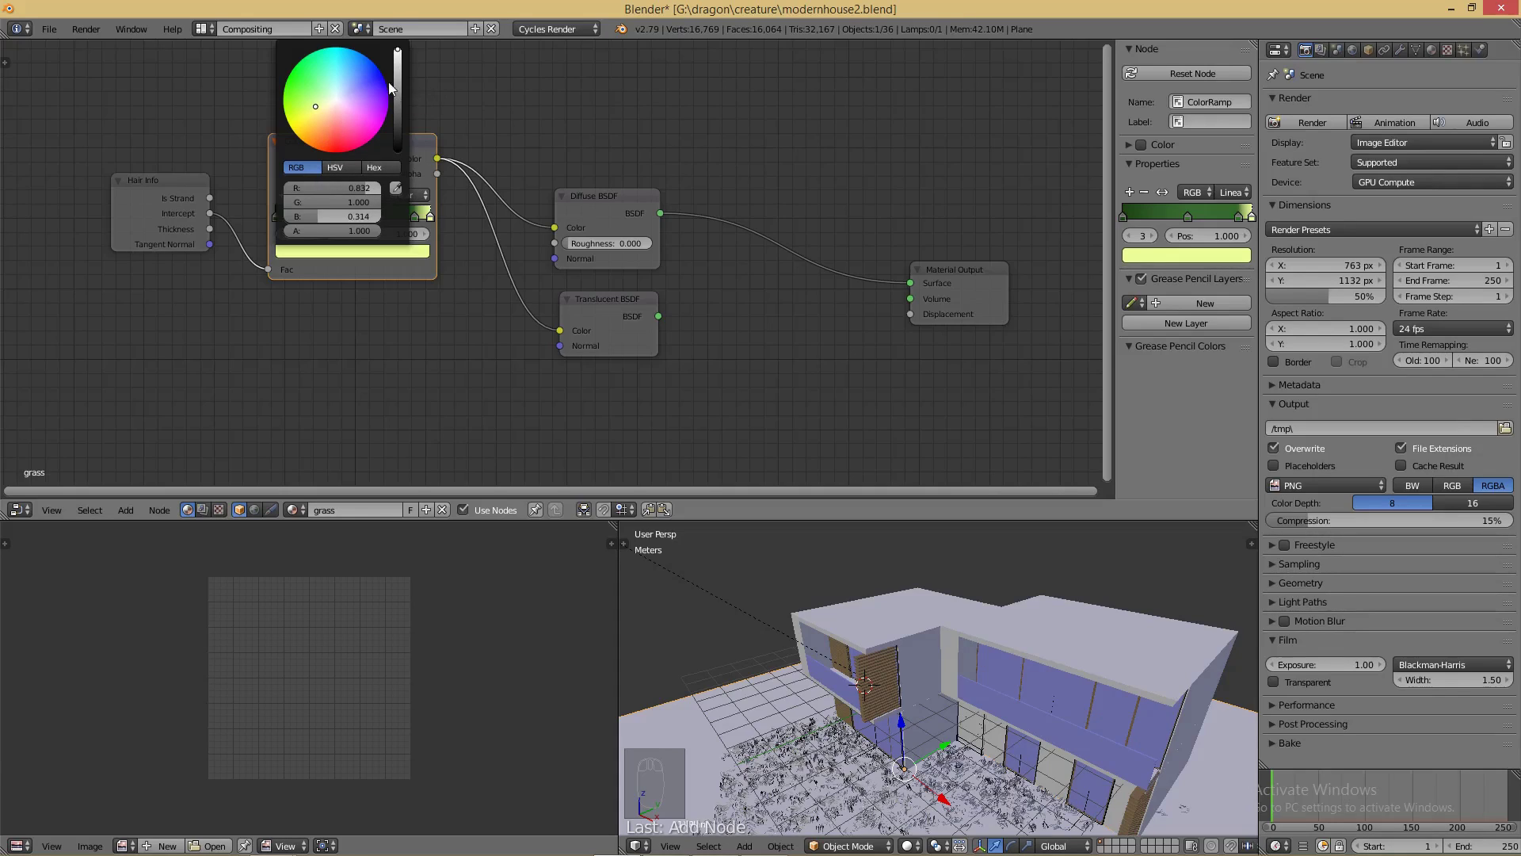
drag(399, 76, 398, 87)
click(302, 113)
drag(297, 110, 301, 107)
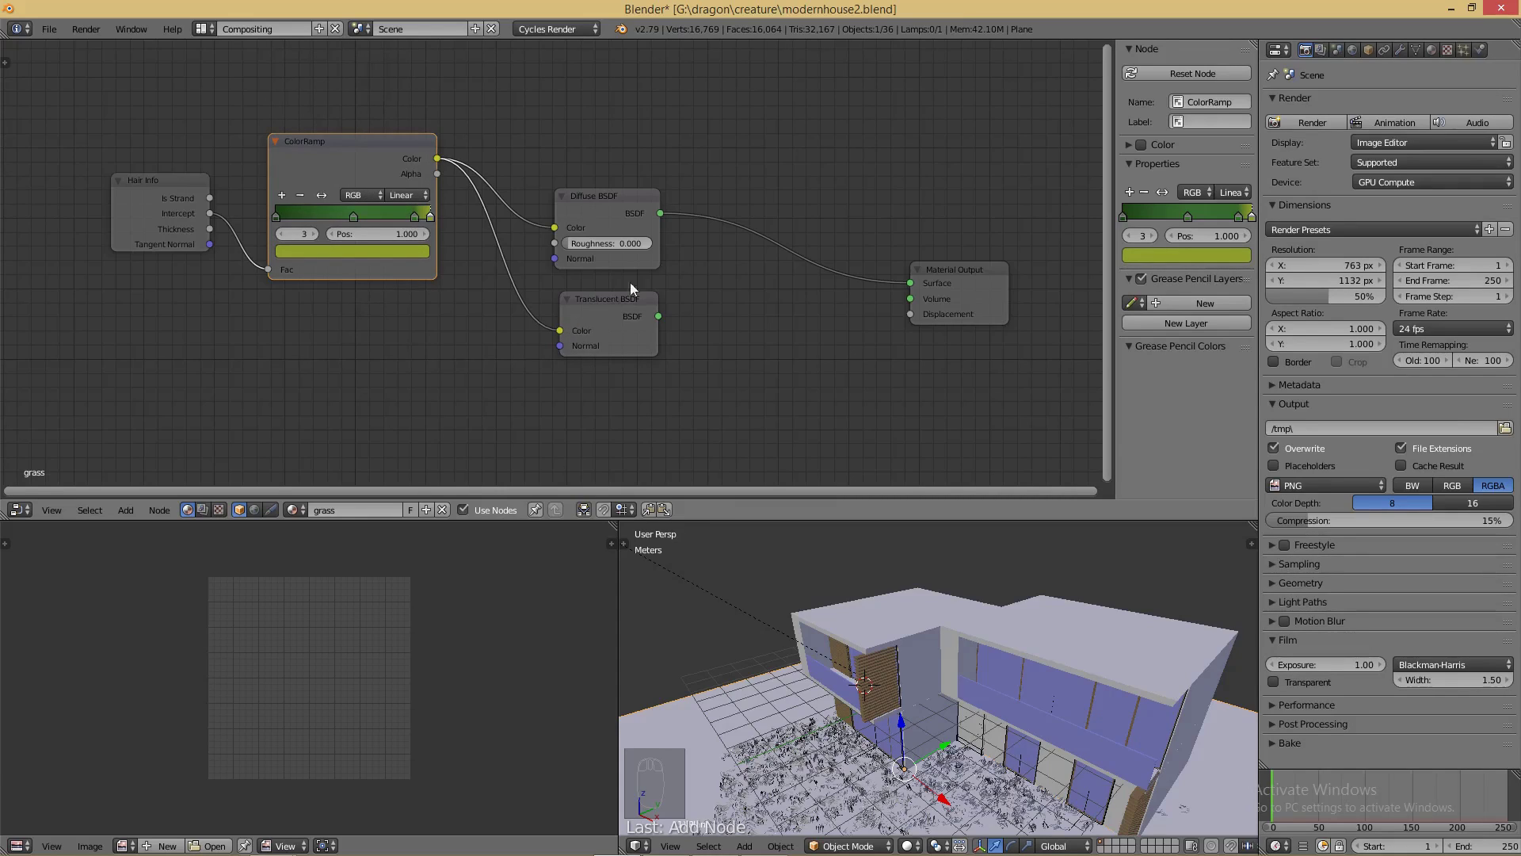
- Insert a Mix Shader between the Diffuse BSDF and Material Output, and link the Translucent BSDF to its second Shader input
key(shift+a)
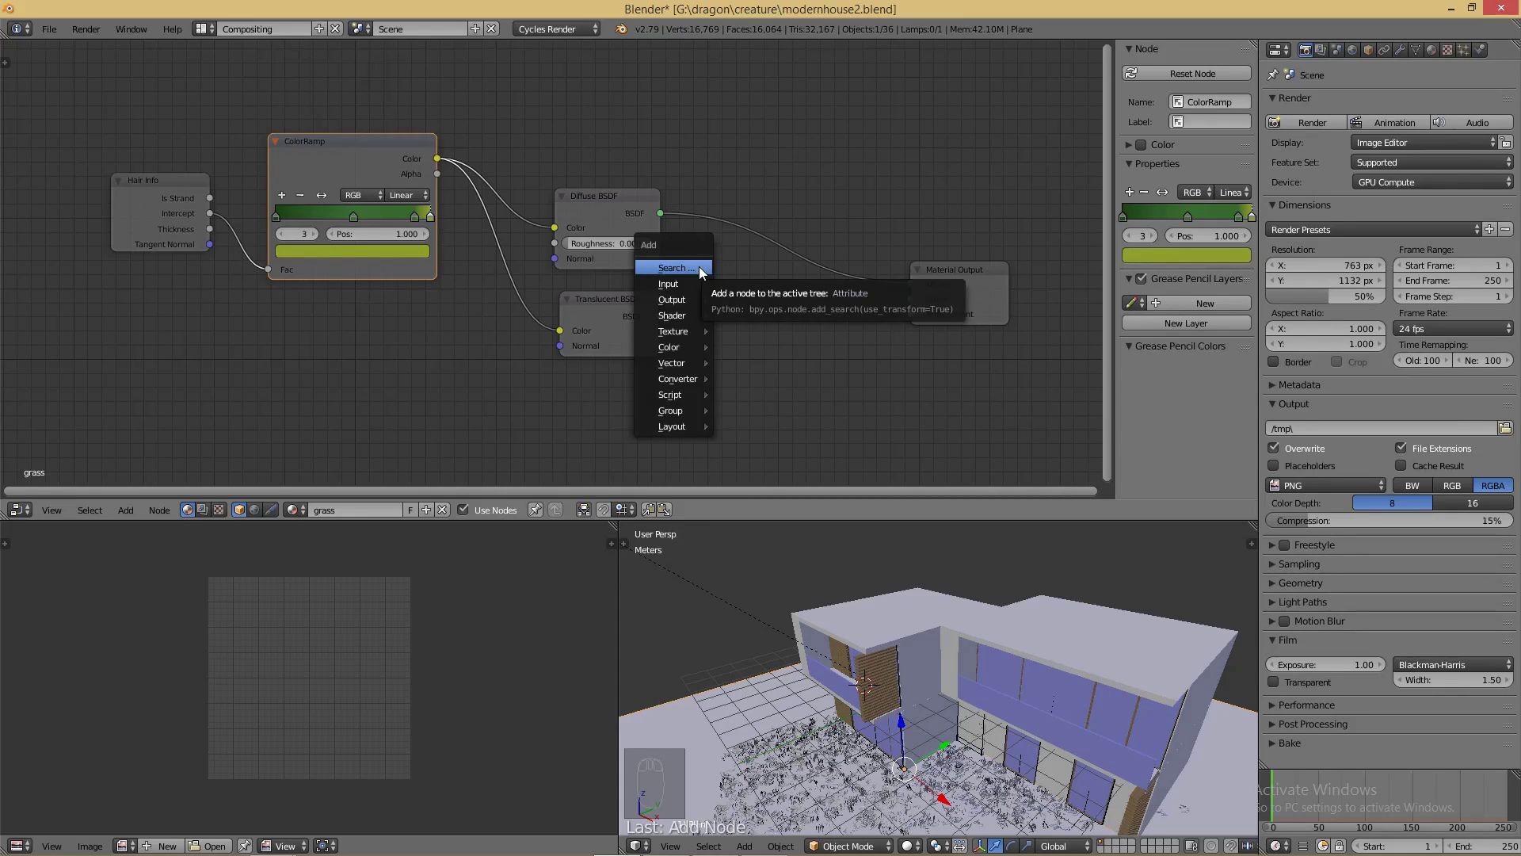
mouse_move(684, 313)
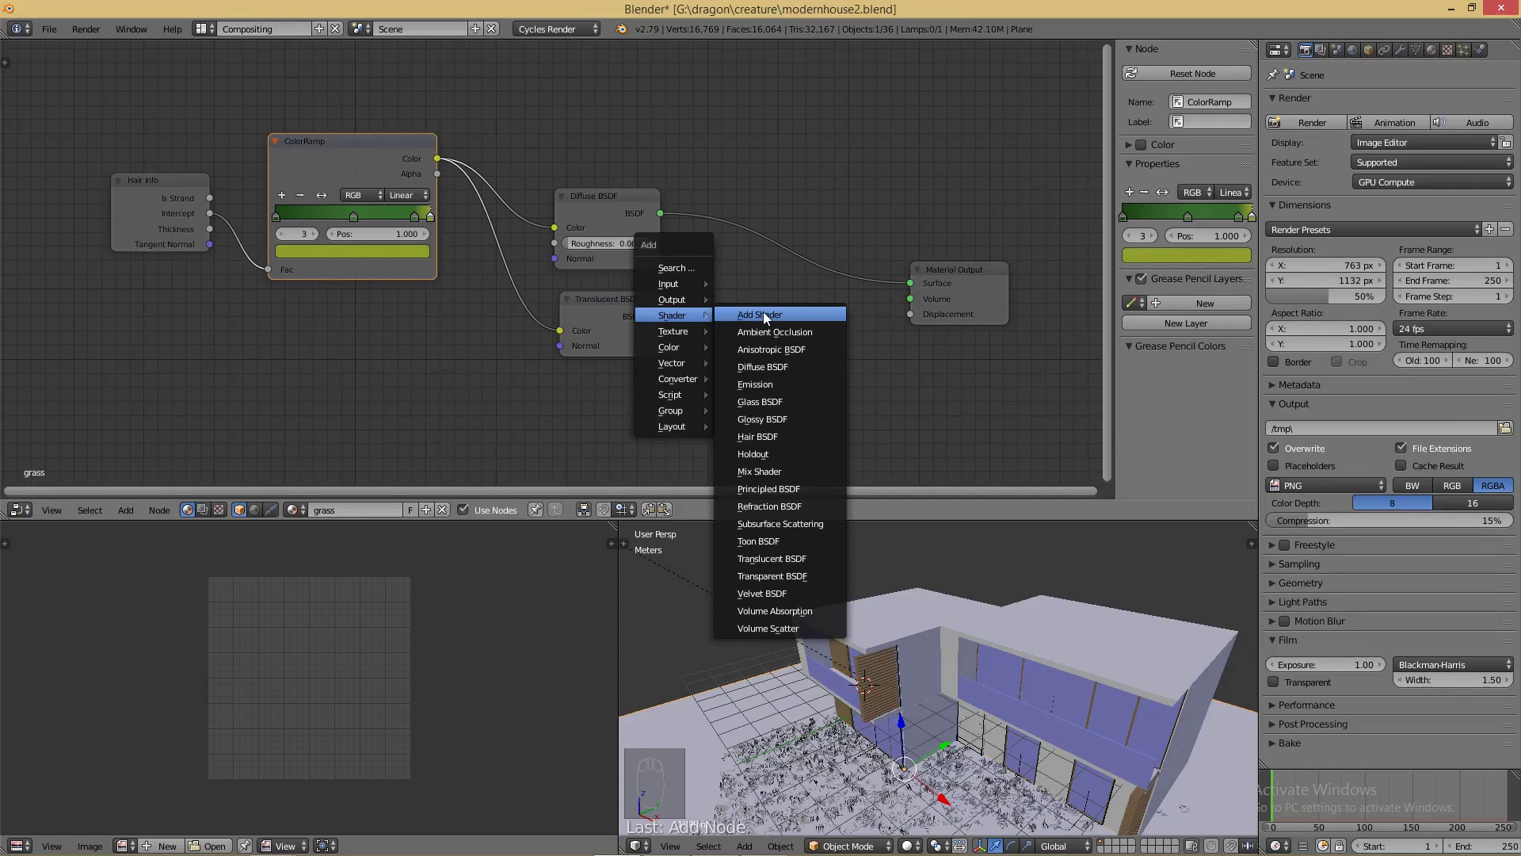
click(759, 470)
click(769, 236)
drag(659, 317, 756, 307)
- Switch to the Default screen layout and save the file
click(203, 29)
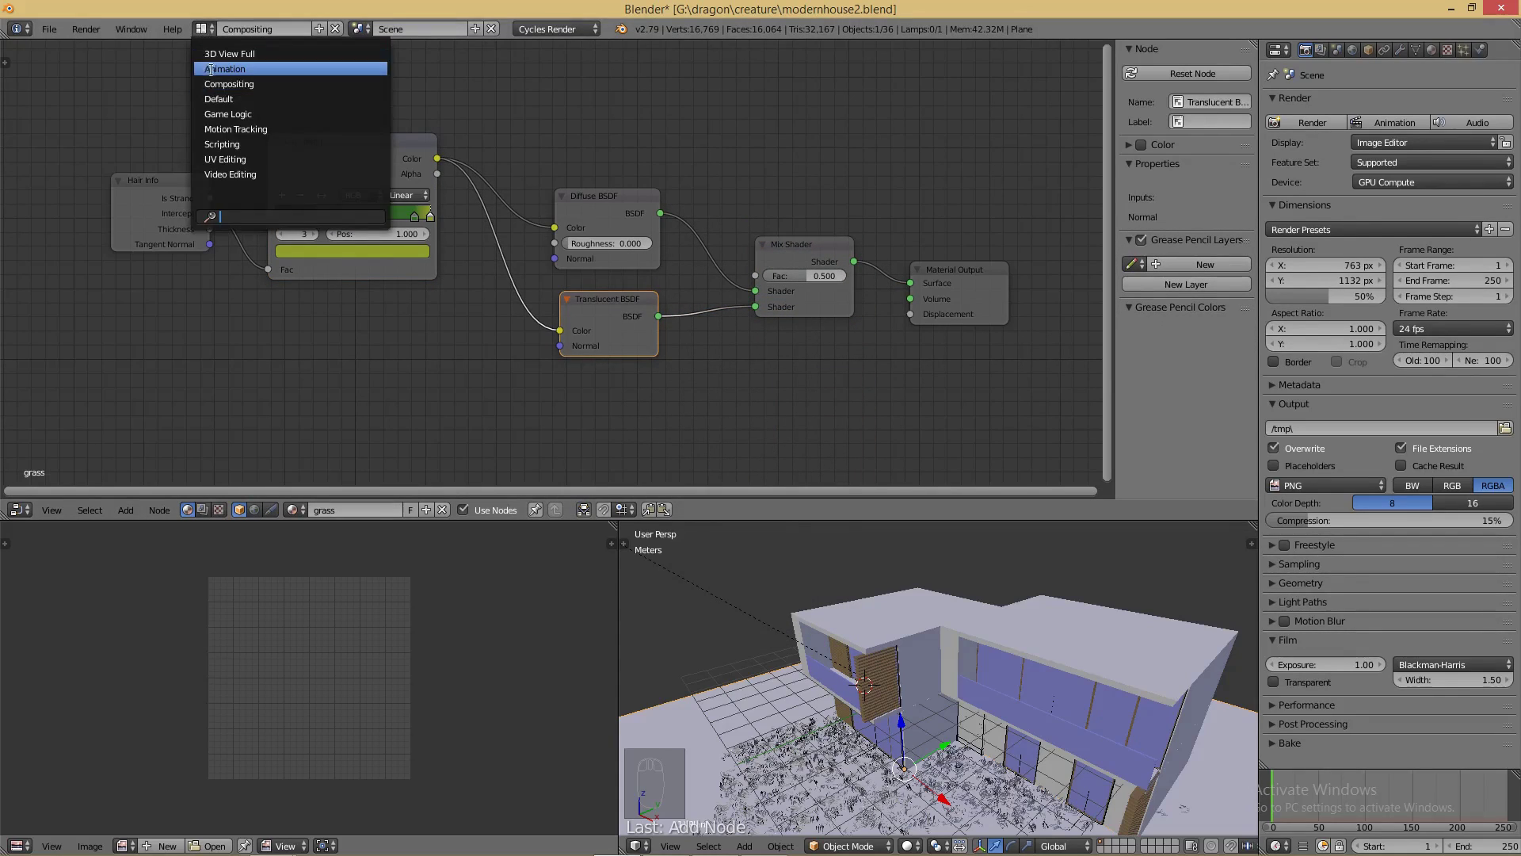
click(216, 99)
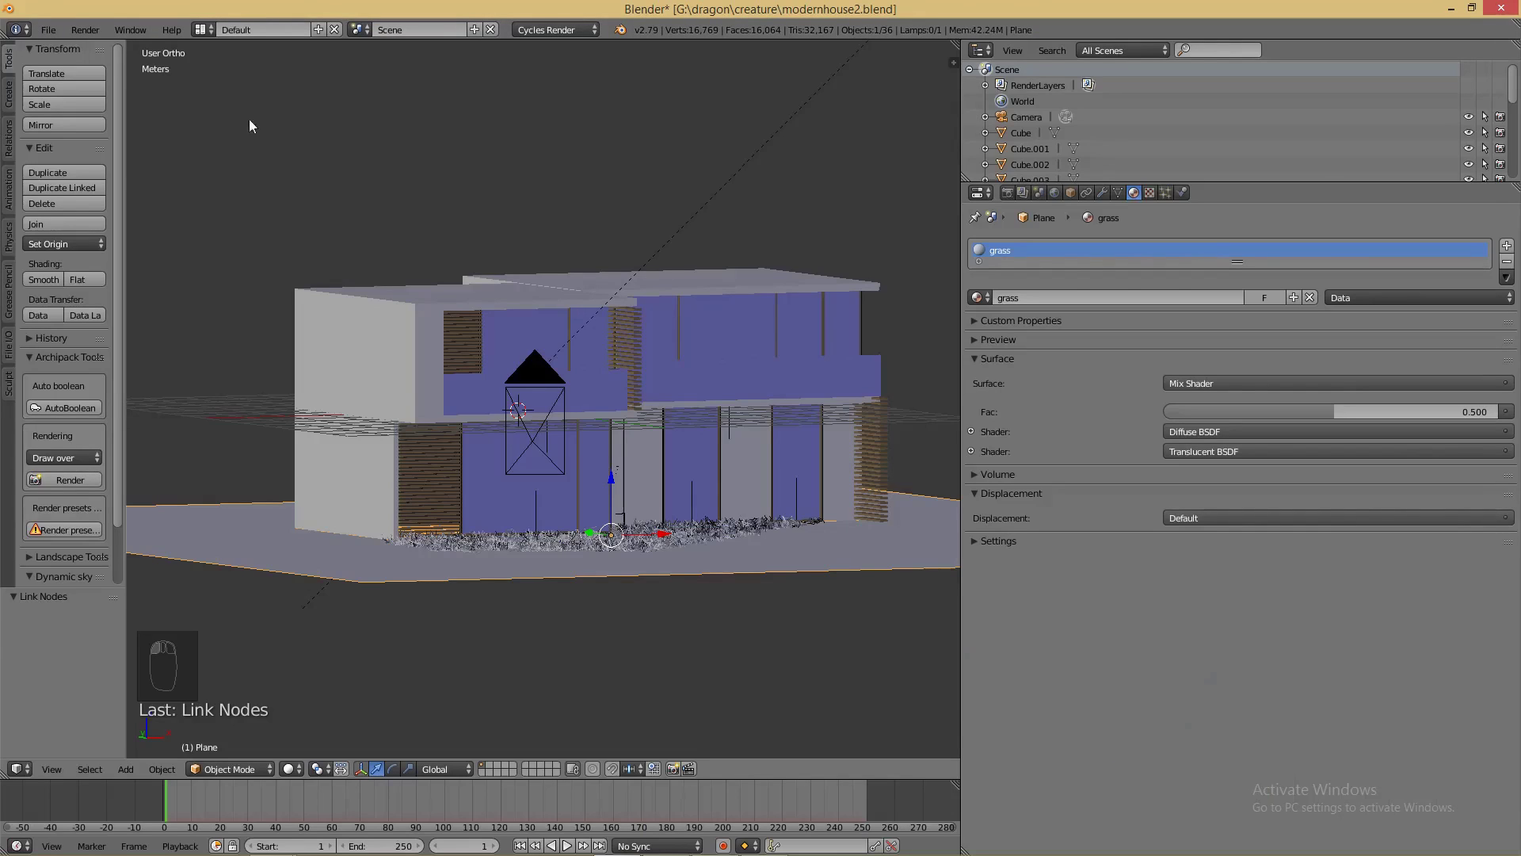
key(ctrl+s)
click(307, 140)
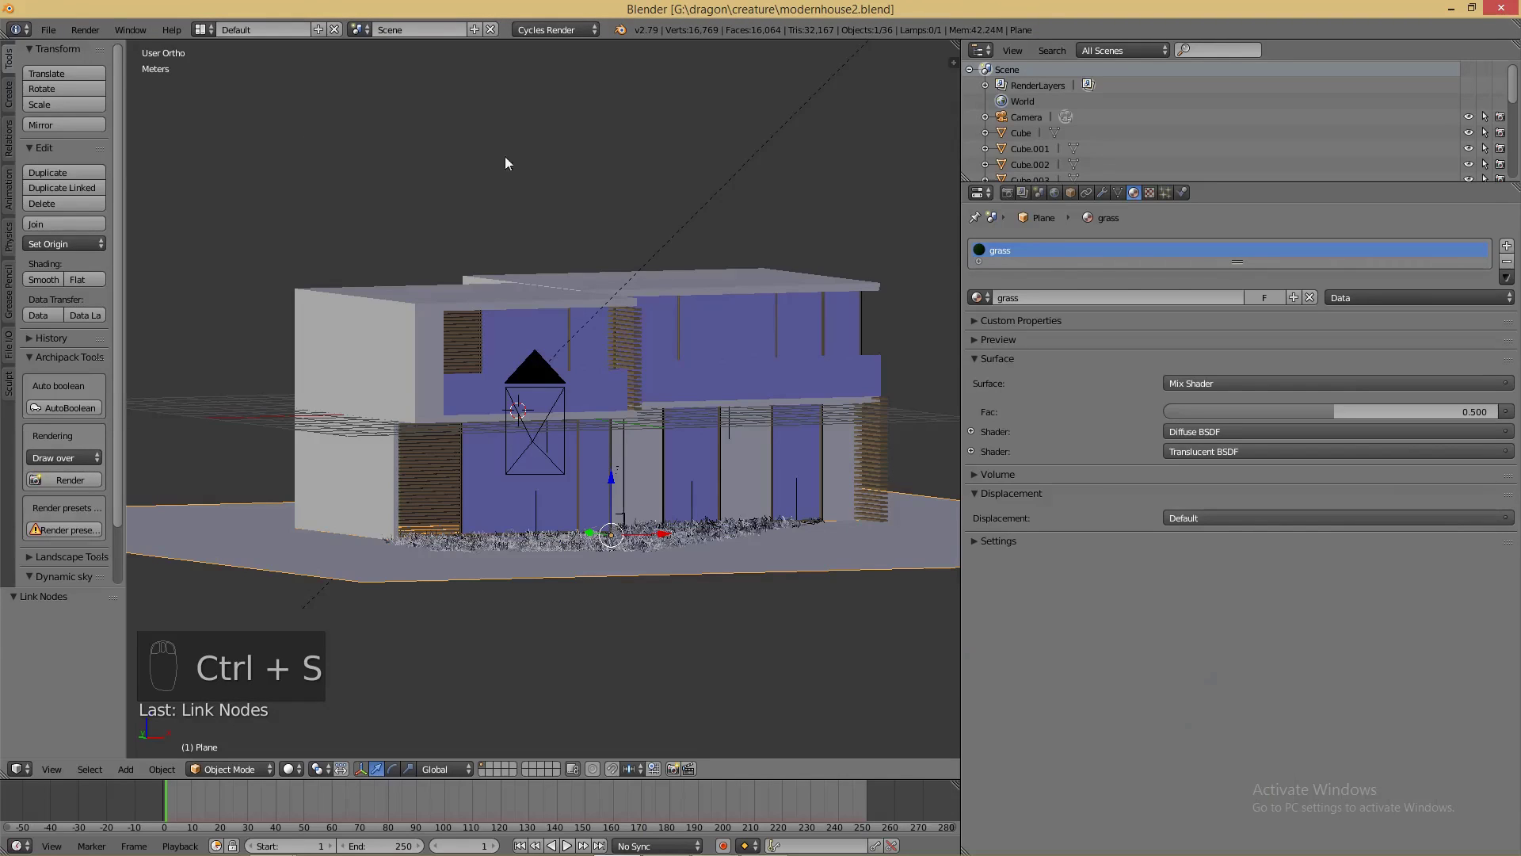
- Render the scene to check the grass material, stop it partway and return to the 3D view
click(1007, 192)
click(1006, 270)
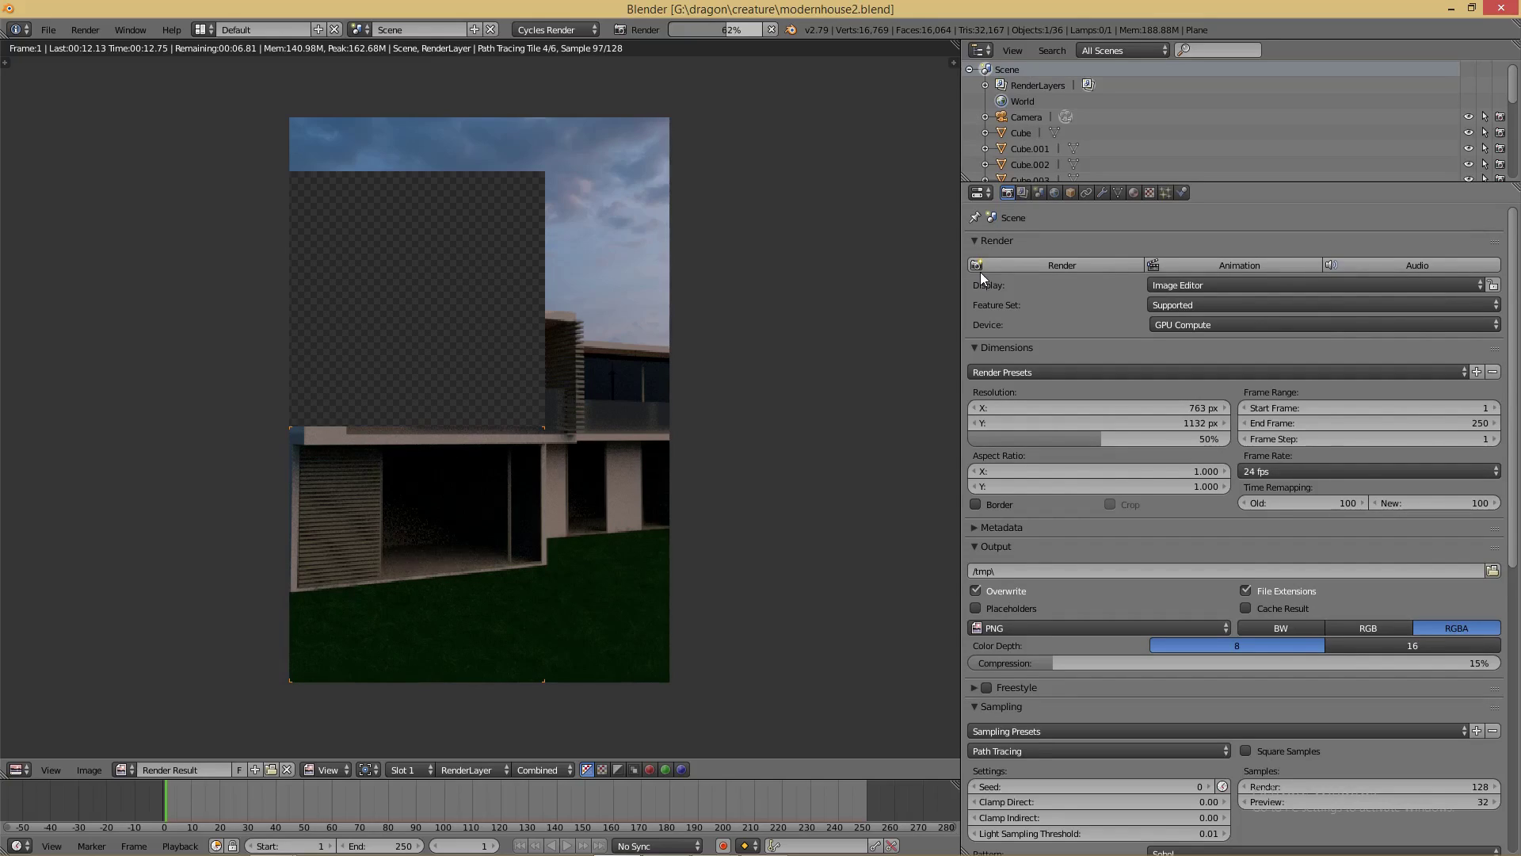
key(Escape)
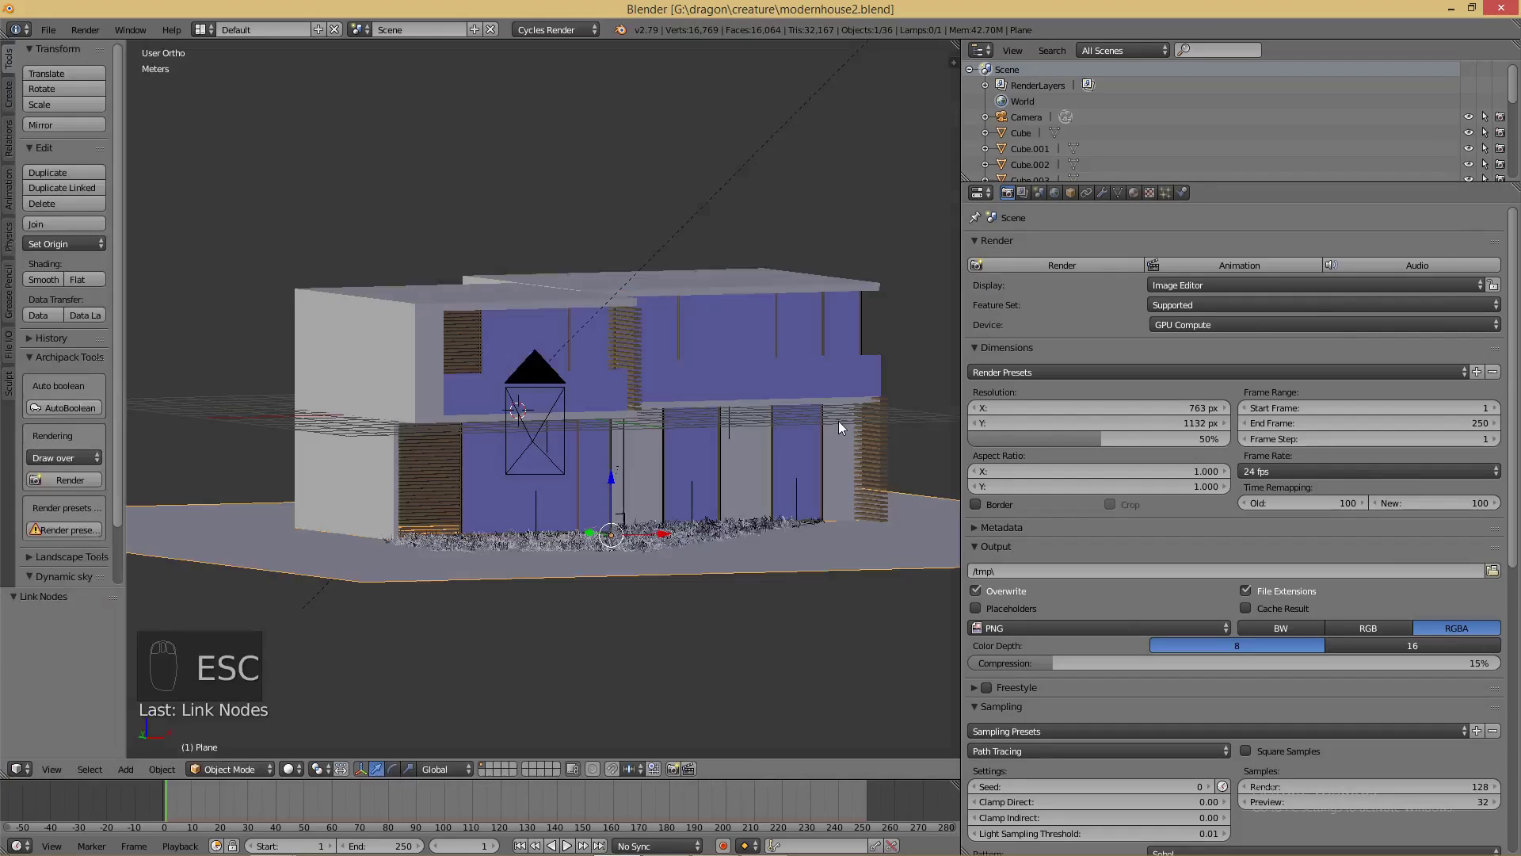
- Examine the grass strands close up on the ground plane in front of the house
middle_drag(838, 421, 777, 521)
scroll(807, 562, up, 2)
scroll(777, 578, up, 5)
middle_drag(776, 579, 781, 361)
scroll(805, 578, down, 3)
scroll(779, 366, up, 3)
scroll(776, 530, up, 2)
middle_drag(738, 547, 785, 540)
scroll(862, 501, down, 1)
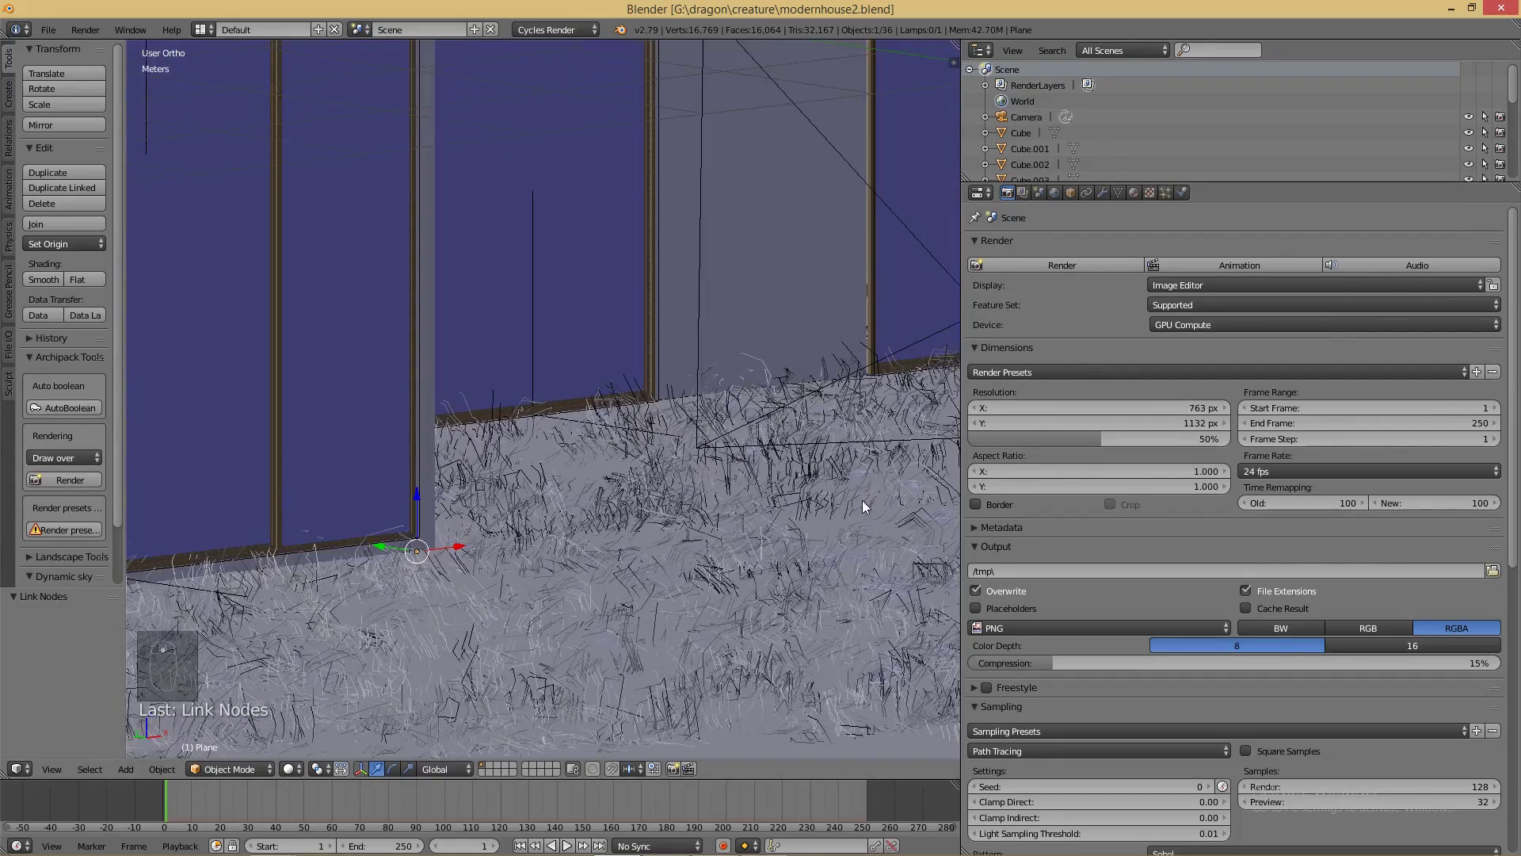
- Set the grass particle system's emitter Rot velocity to about -0.074 and its physics Drag to about 0.037
click(1165, 193)
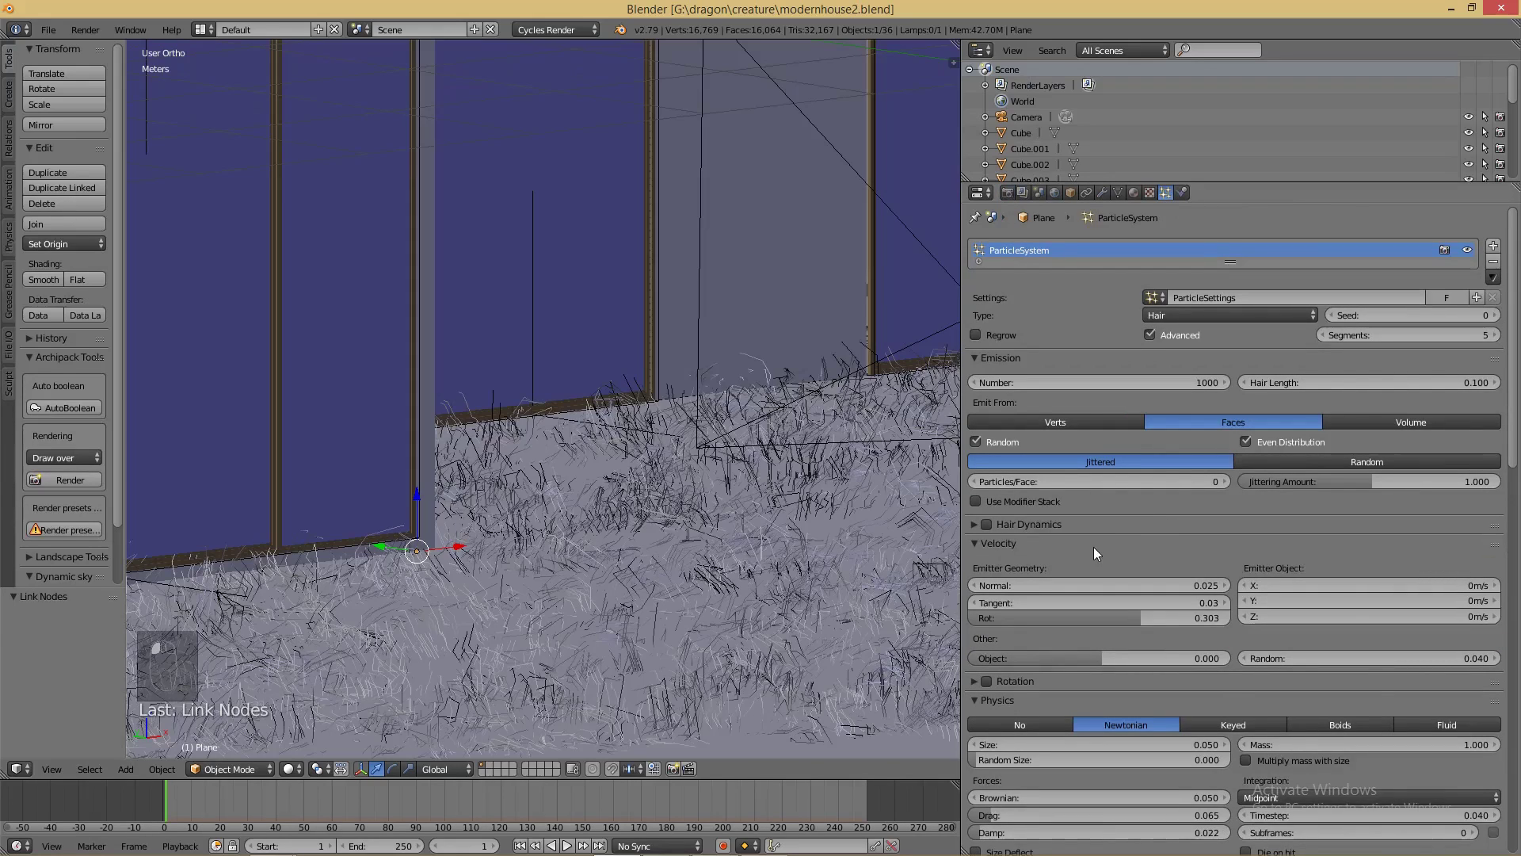
scroll(1093, 547, down, 5)
drag(1161, 460, 1094, 458)
scroll(1109, 598, down, 3)
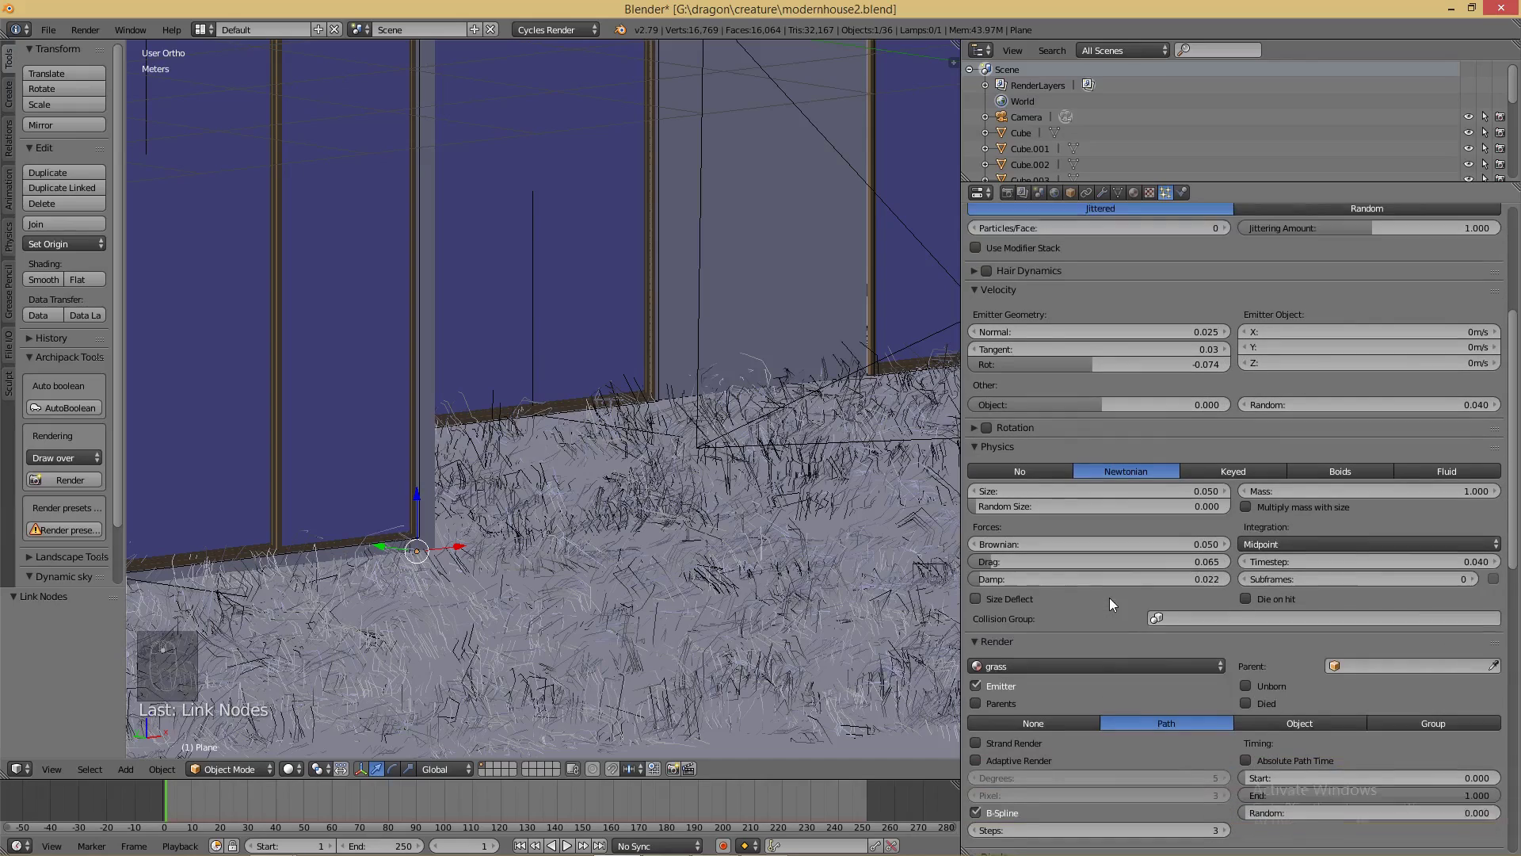
scroll(1109, 598, down, 1)
drag(1148, 533, 1128, 533)
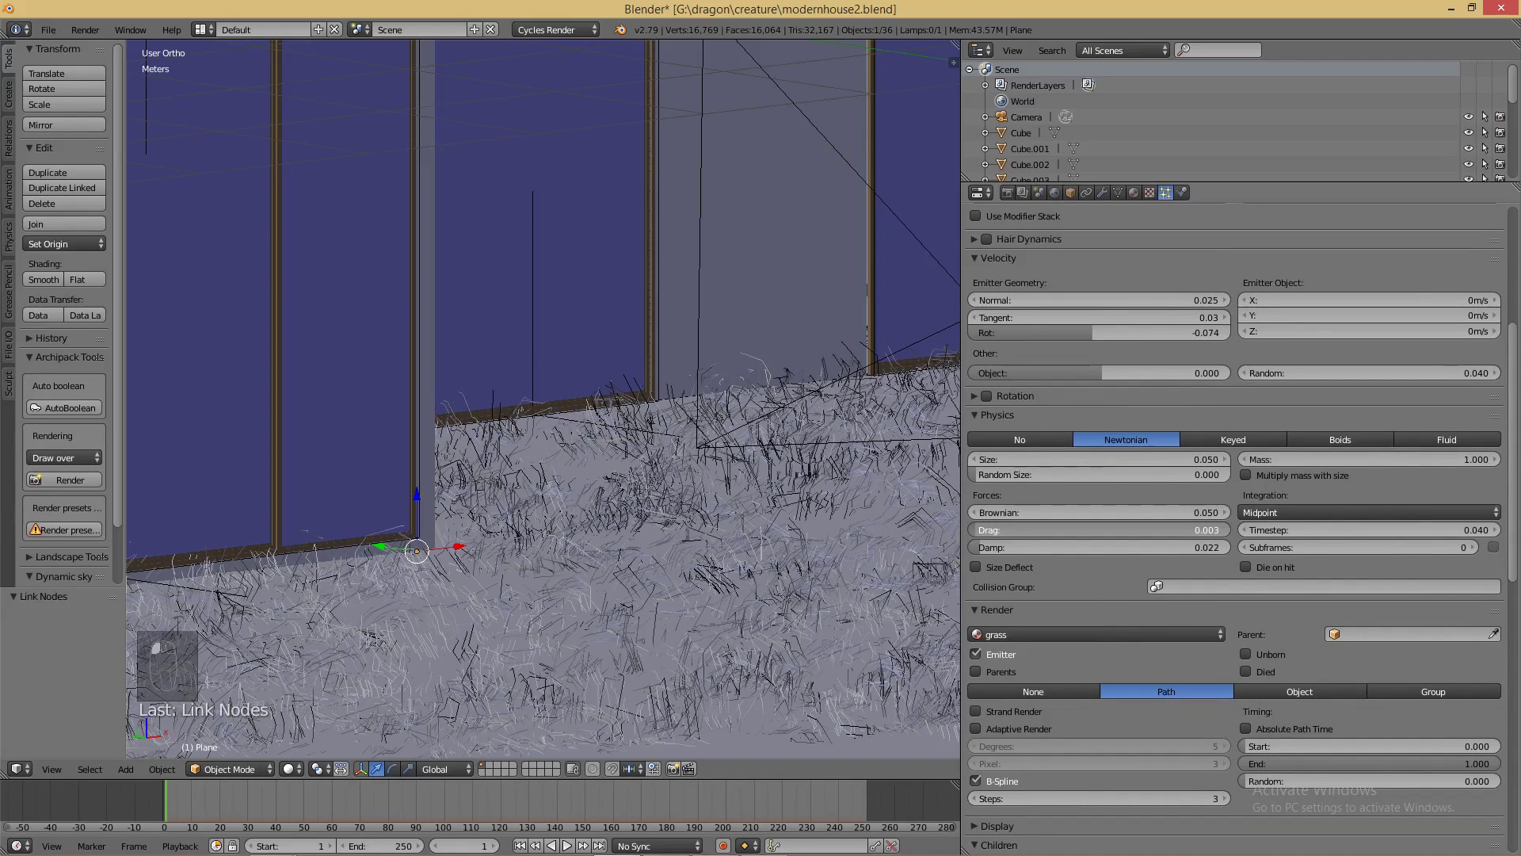
- Adjust the clump Shape and Length of the grass's child particles
scroll(1068, 644, down, 4)
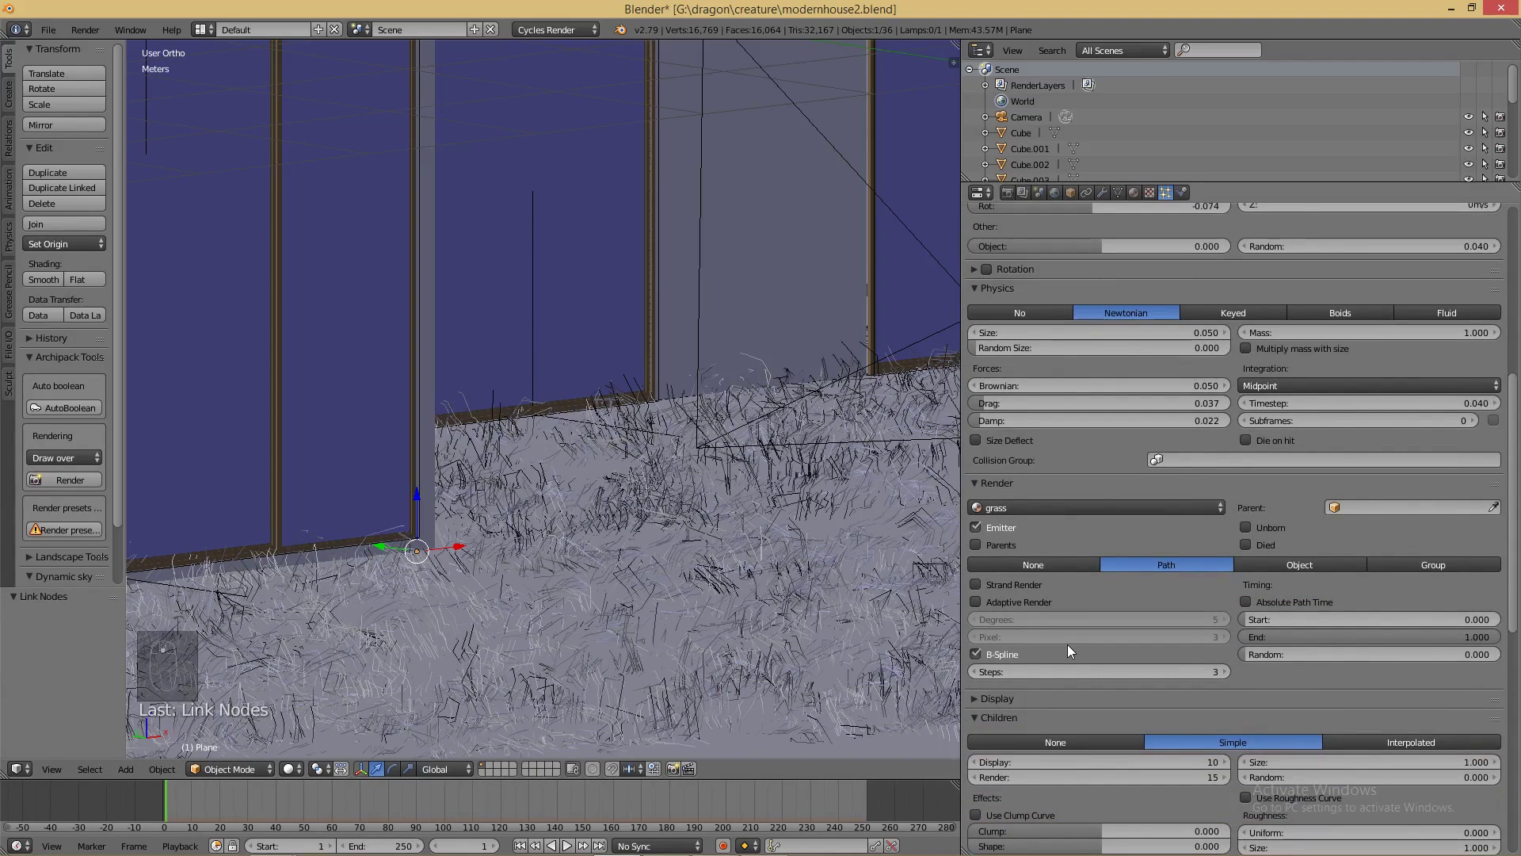
scroll(1068, 639, down, 4)
scroll(1068, 638, down, 3)
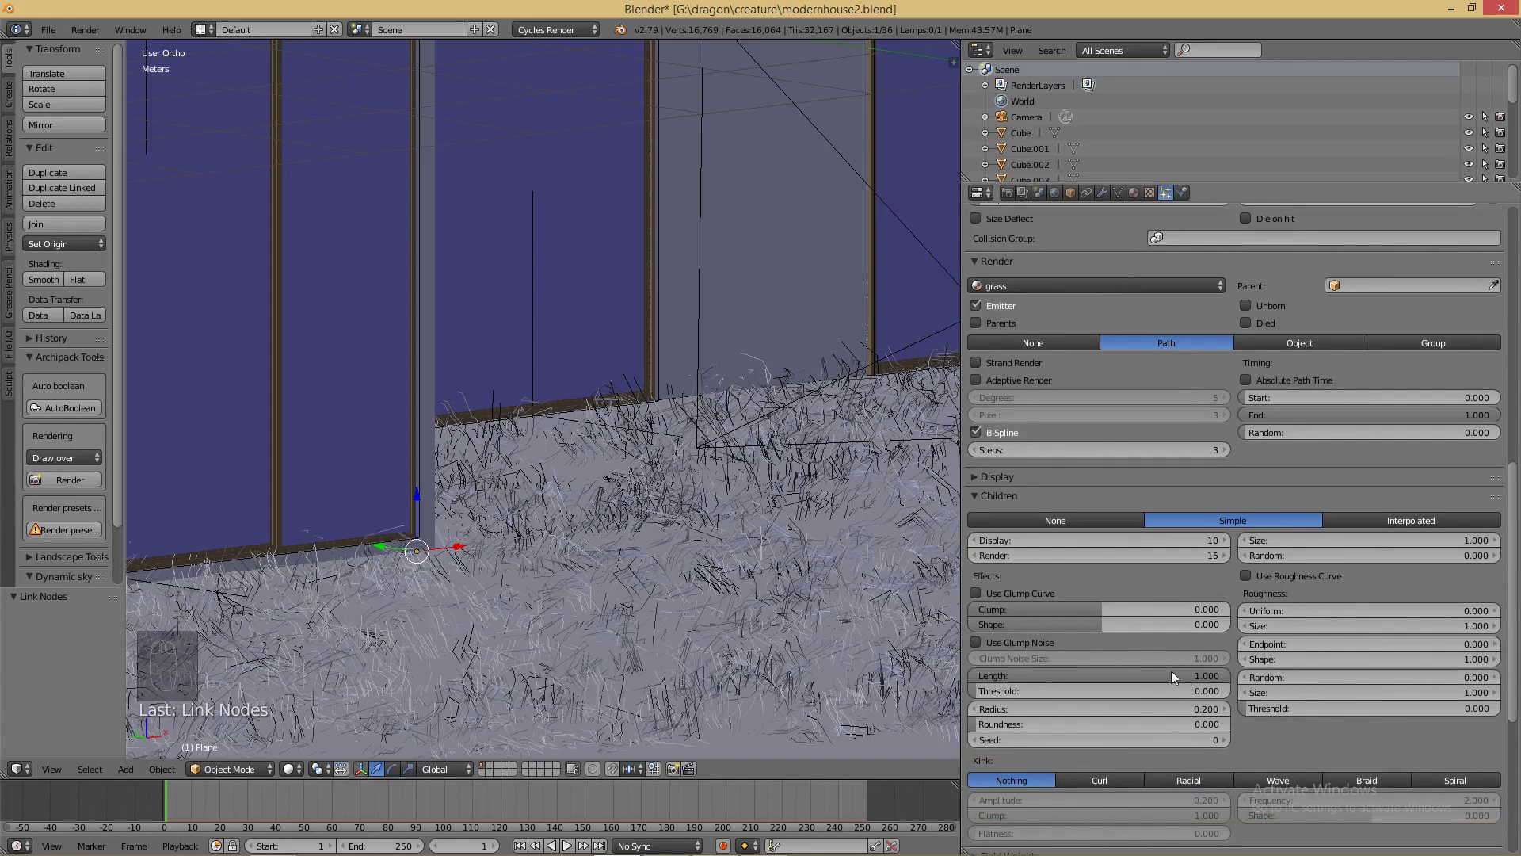
mouse_move(1105, 623)
mouse_down()
mouse_move(1048, 623)
mouse_move(1104, 623)
mouse_up()
mouse_move(1112, 677)
mouse_down()
mouse_move(1058, 678)
mouse_move(1093, 677)
mouse_up()
scroll(1149, 593, up, 14)
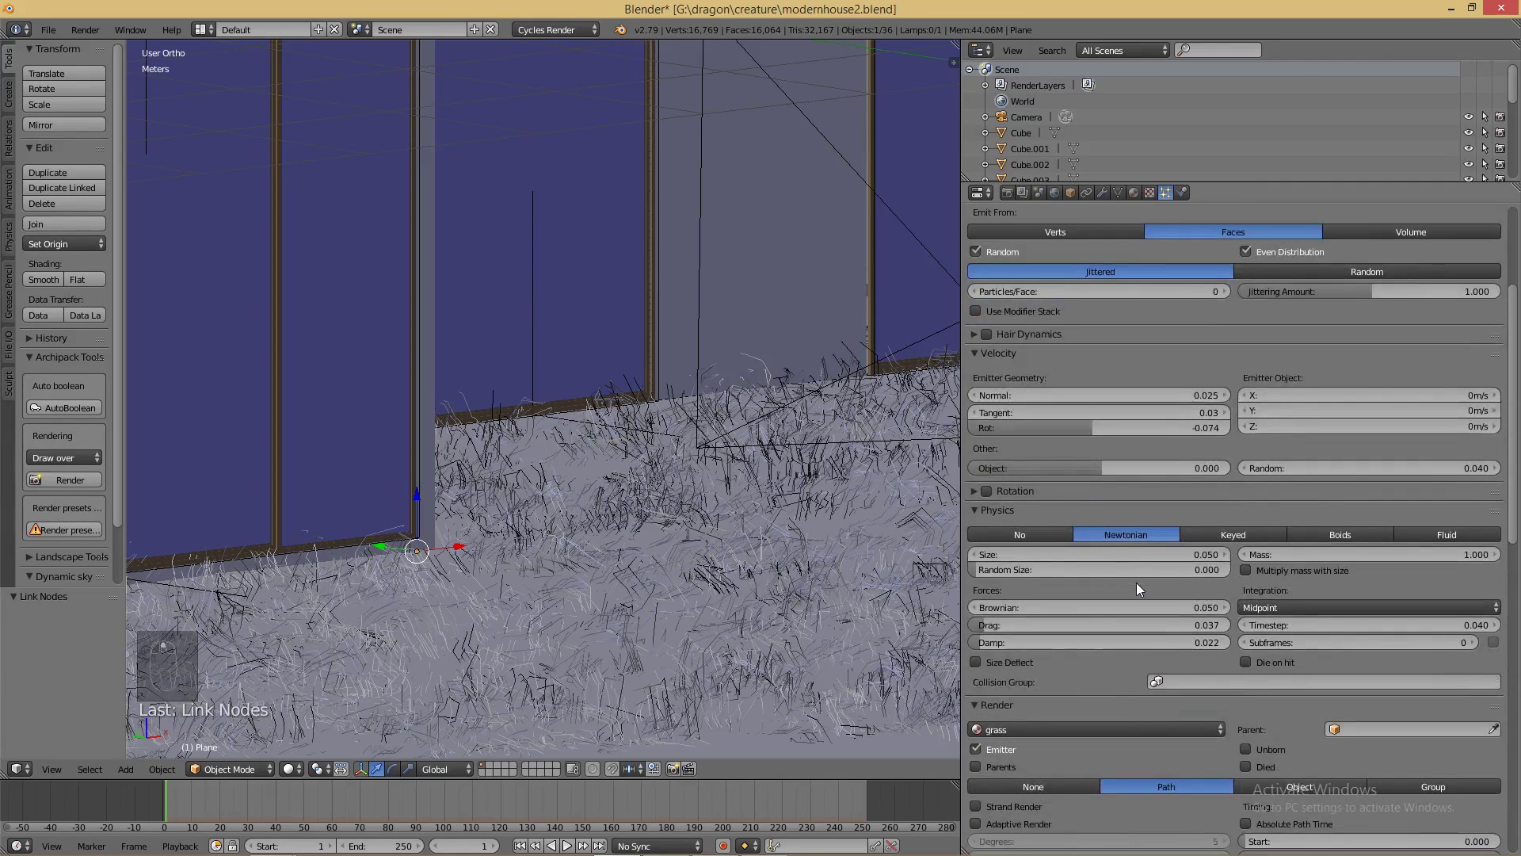
- Set the grass particles' physics forces to Brownian 0.030, Drag about 0.034 and Damp about 0.136
scroll(1125, 584, up, 6)
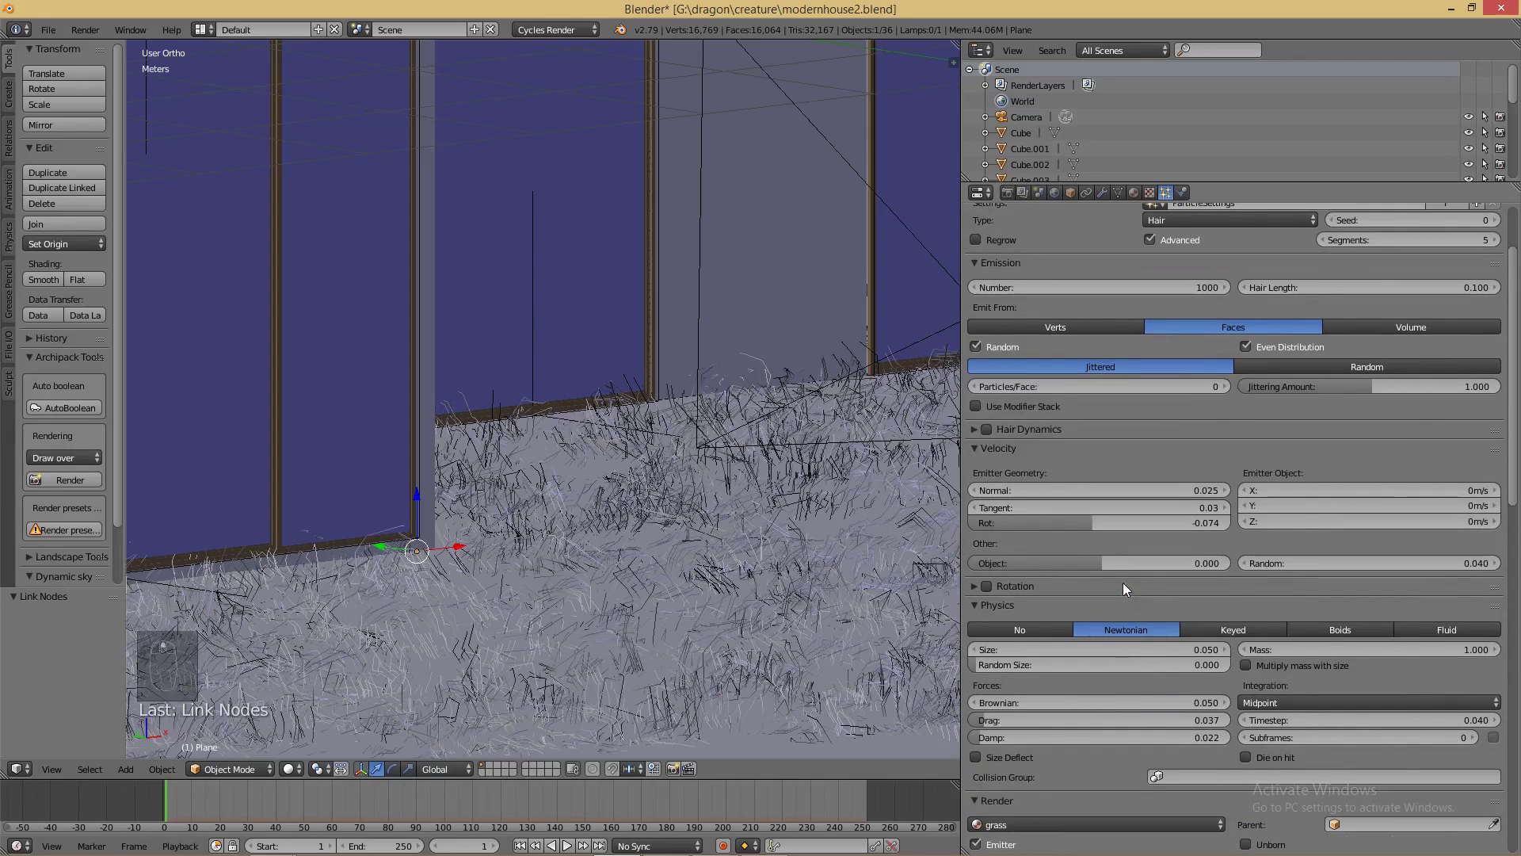
scroll(1119, 585, down, 3)
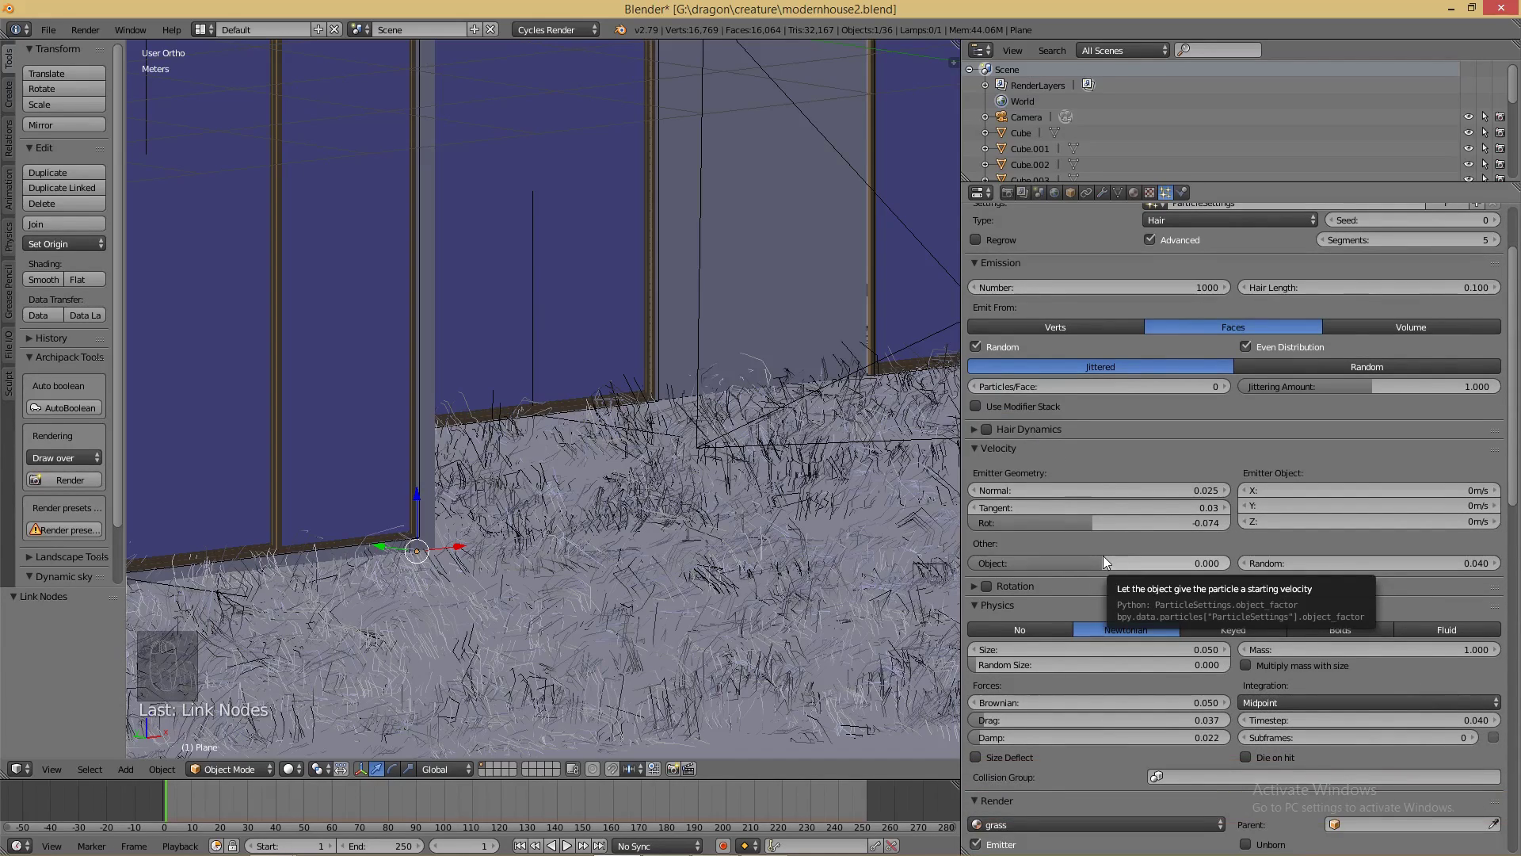
scroll(1103, 555, down, 2)
click(973, 640)
click(973, 640)
click(973, 640)
click(973, 640)
click(973, 640)
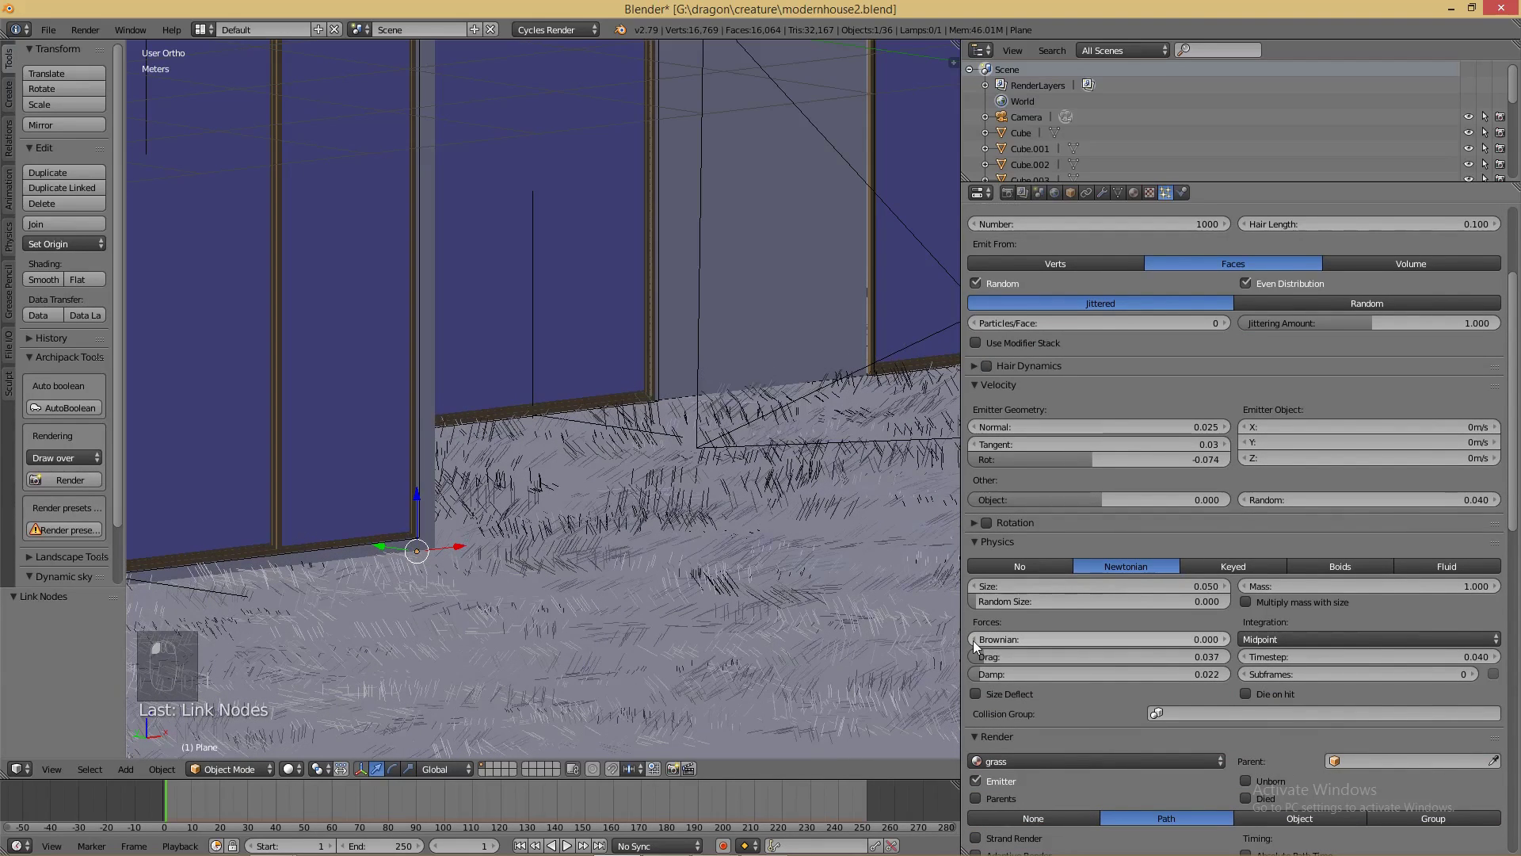
click(1224, 639)
click(1223, 639)
click(1223, 639)
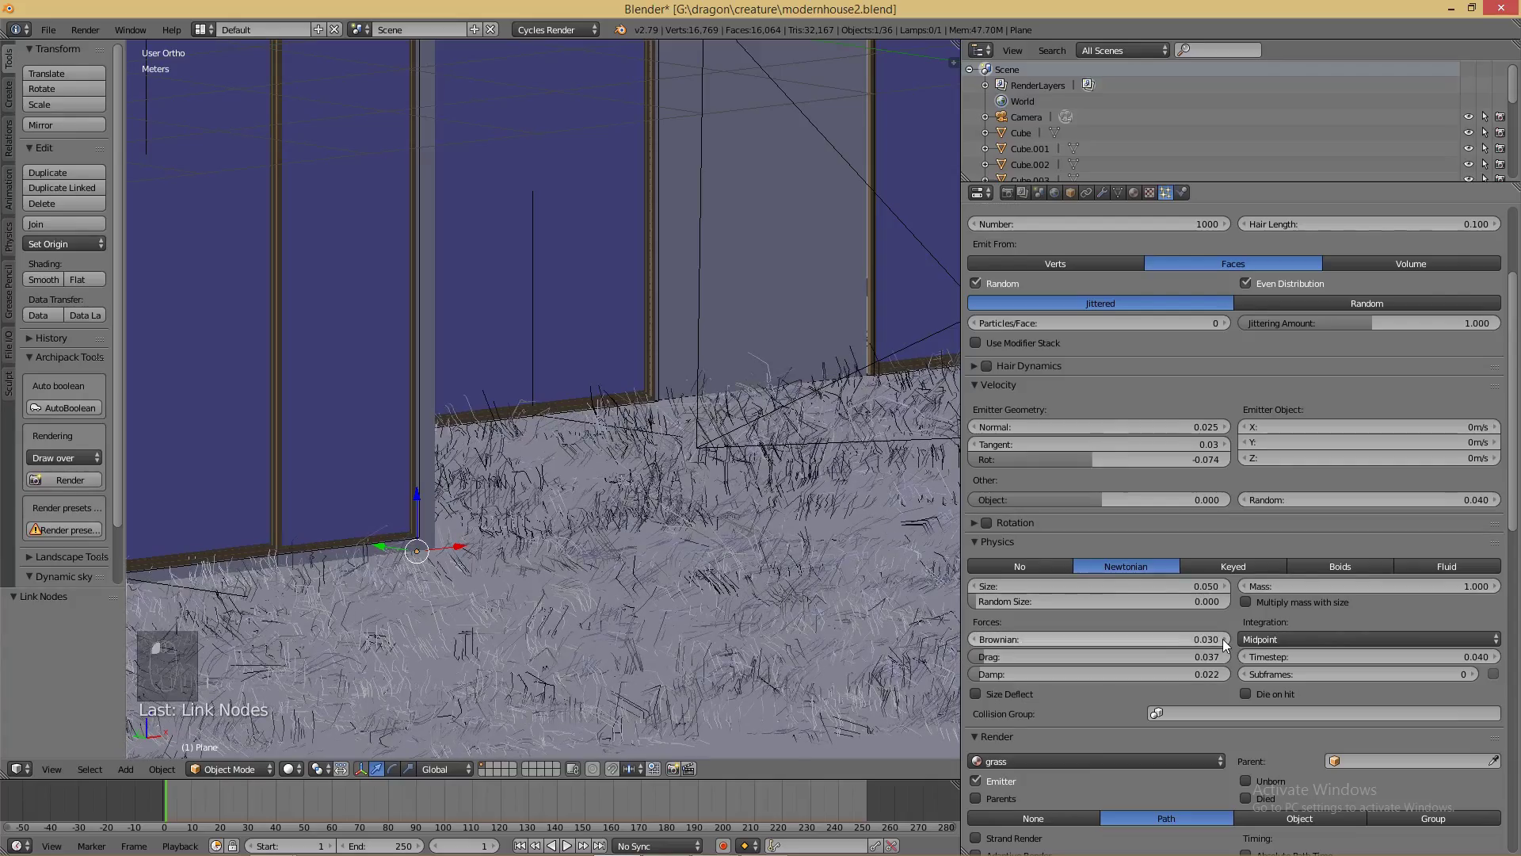
drag(1133, 658, 1135, 658)
mouse_move(986, 657)
mouse_down()
mouse_move(1048, 657)
mouse_move(985, 656)
mouse_move(1051, 675)
mouse_move(1008, 675)
mouse_up()
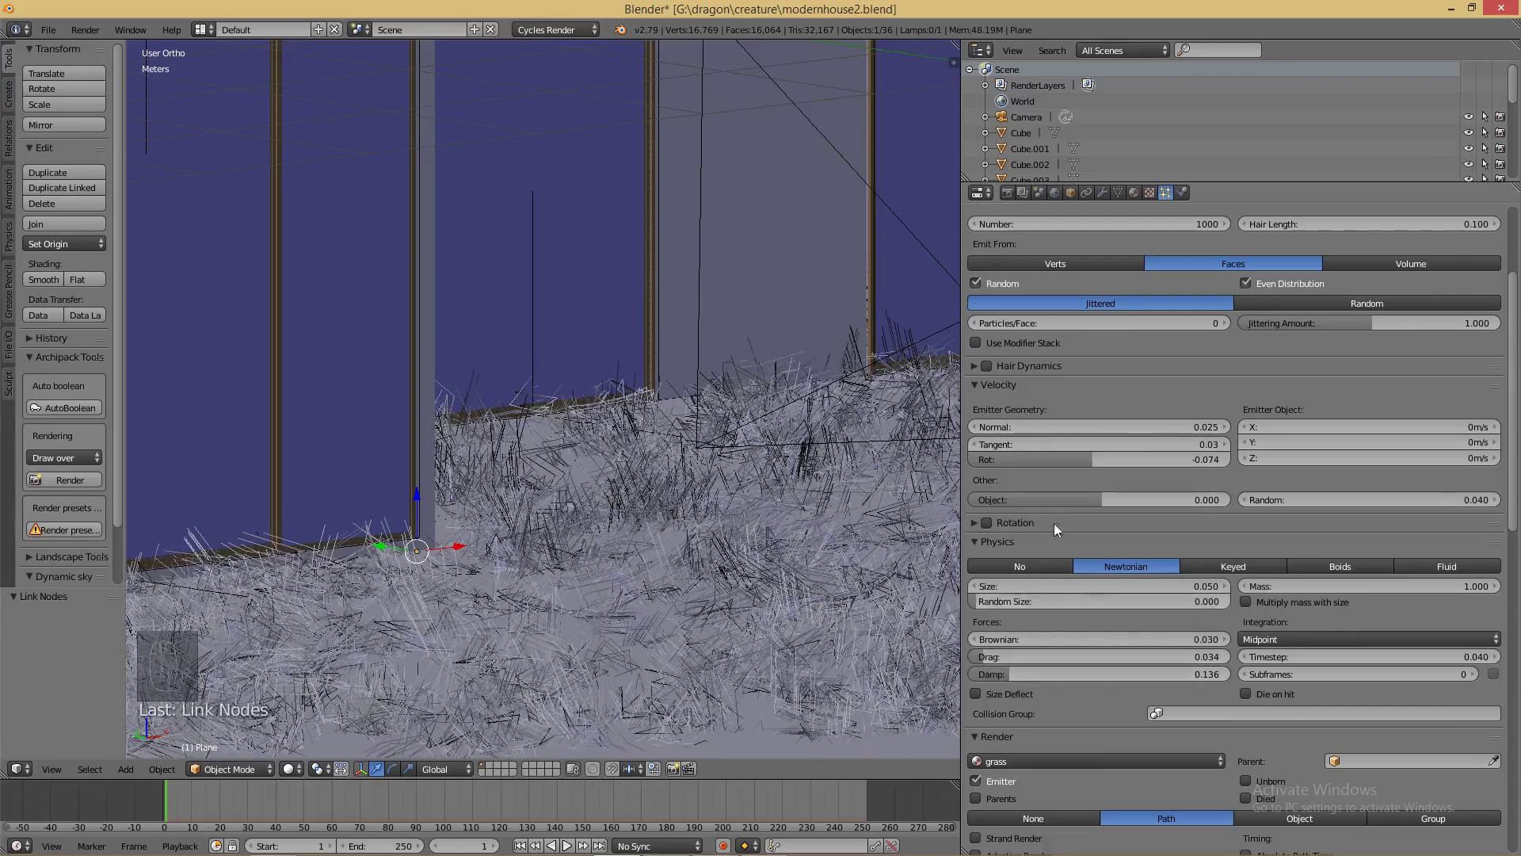
- Multiply the grass particle system's emission Number by 16 to reach 16000
scroll(1092, 441, up, 5)
click(1158, 385)
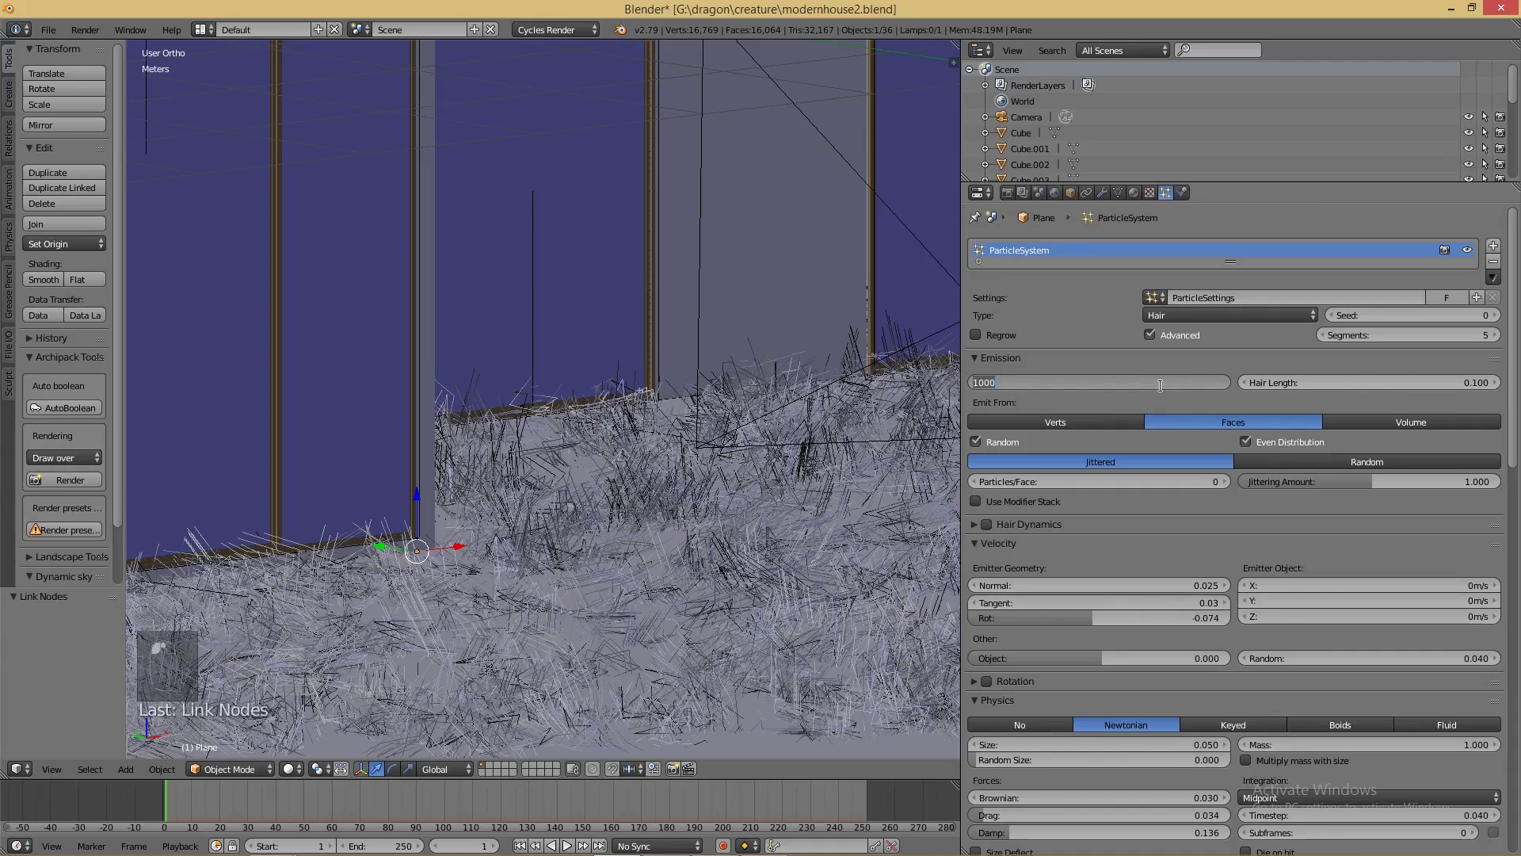
text(*1)
text(6)
key(Return)
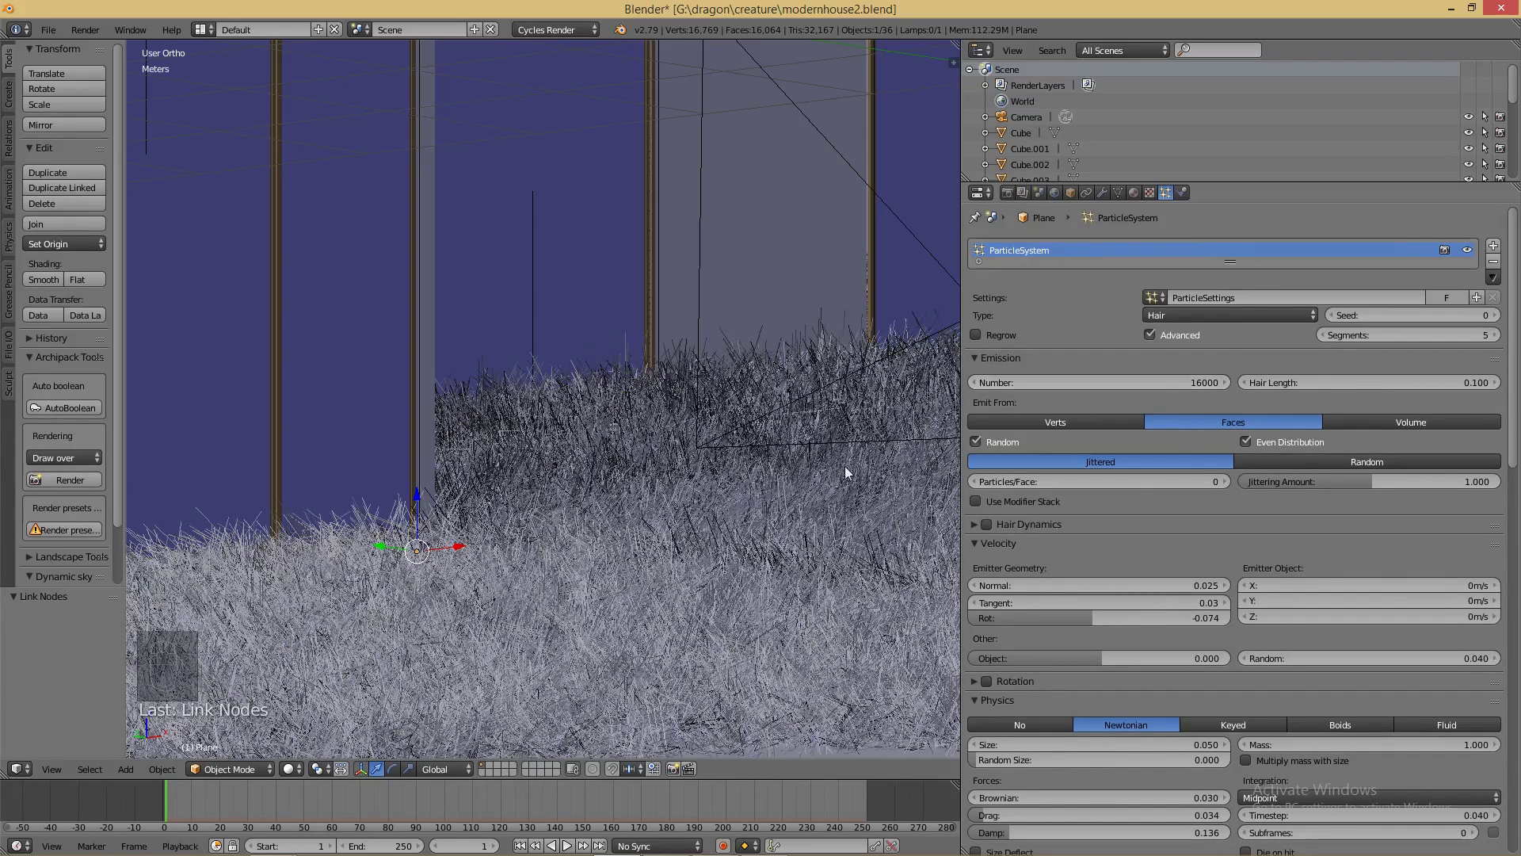
scroll(681, 478, down, 4)
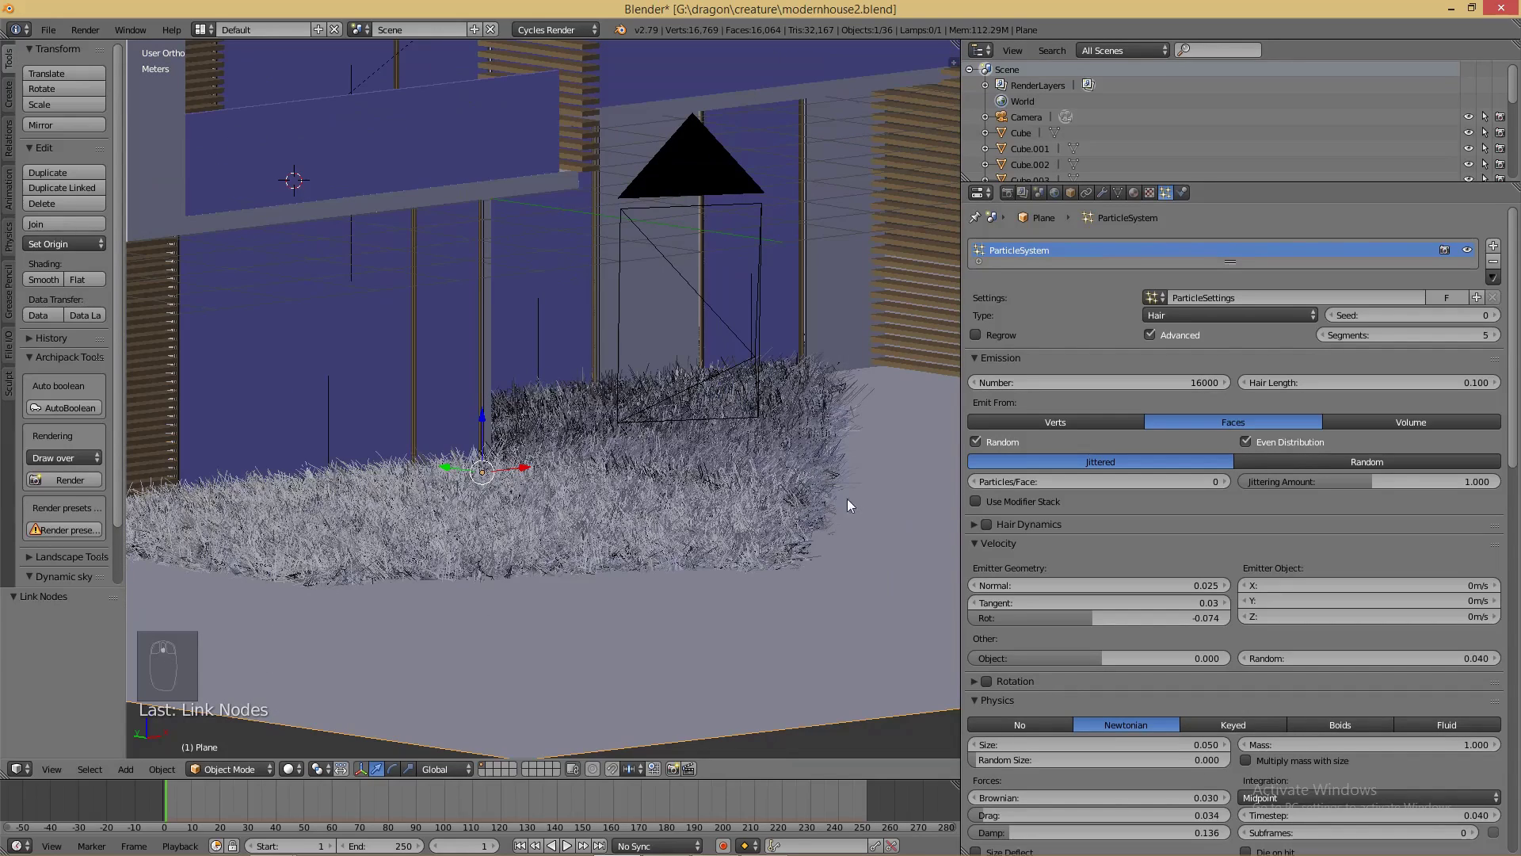
- Set the grass particles' physics Damp to about 0.111 and enable Size Deflect
scroll(1121, 646, down, 4)
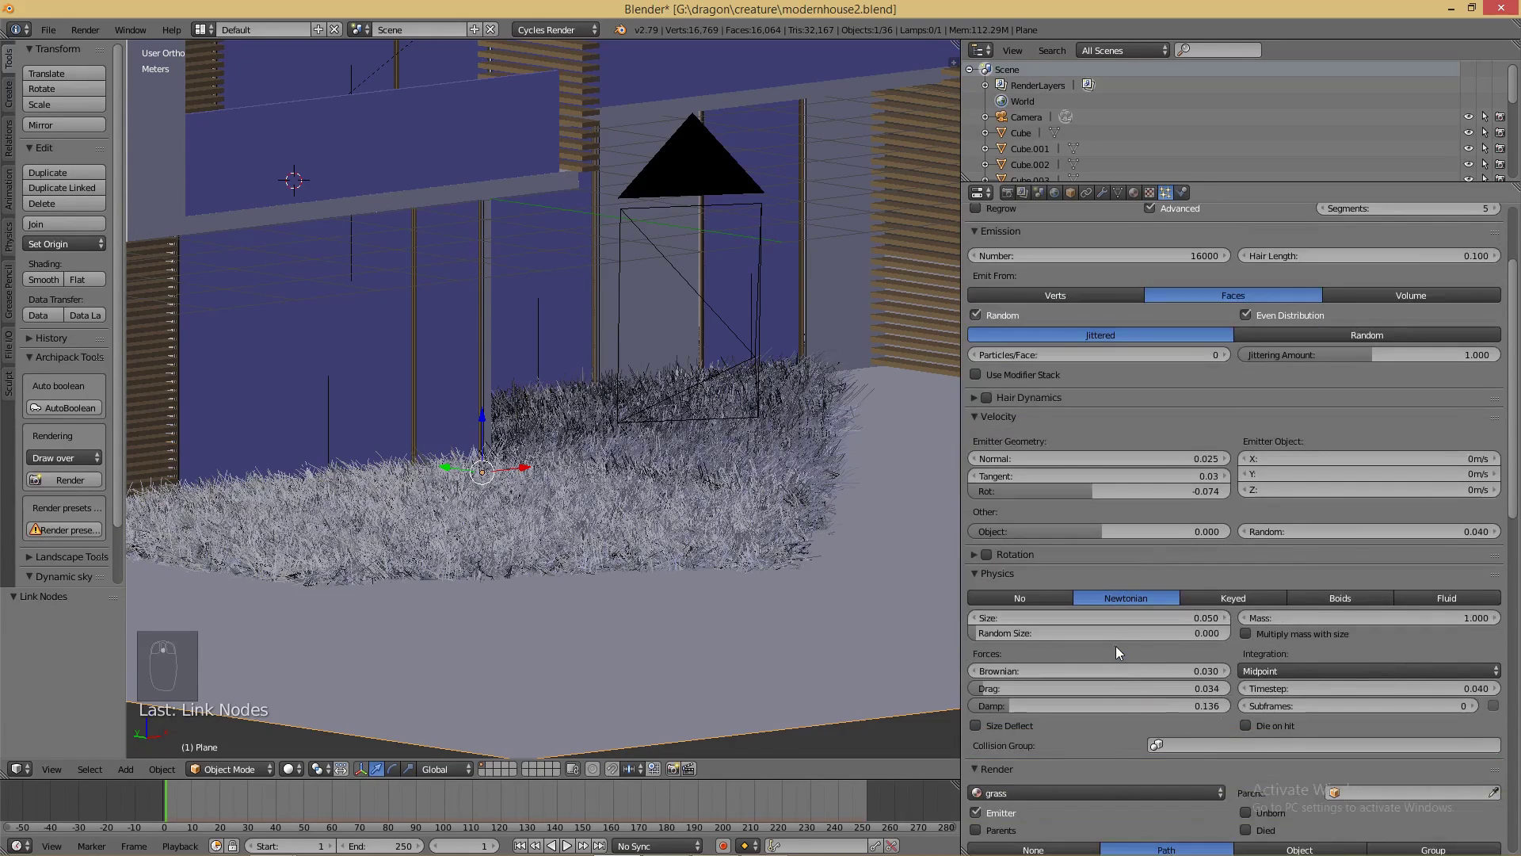
mouse_move(1009, 706)
mouse_down()
mouse_move(989, 706)
mouse_move(1008, 706)
mouse_up()
click(1156, 721)
scroll(686, 570, up, 6)
scroll(699, 567, down, 1)
scroll(701, 563, down, 2)
middle_drag(702, 503, 702, 488)
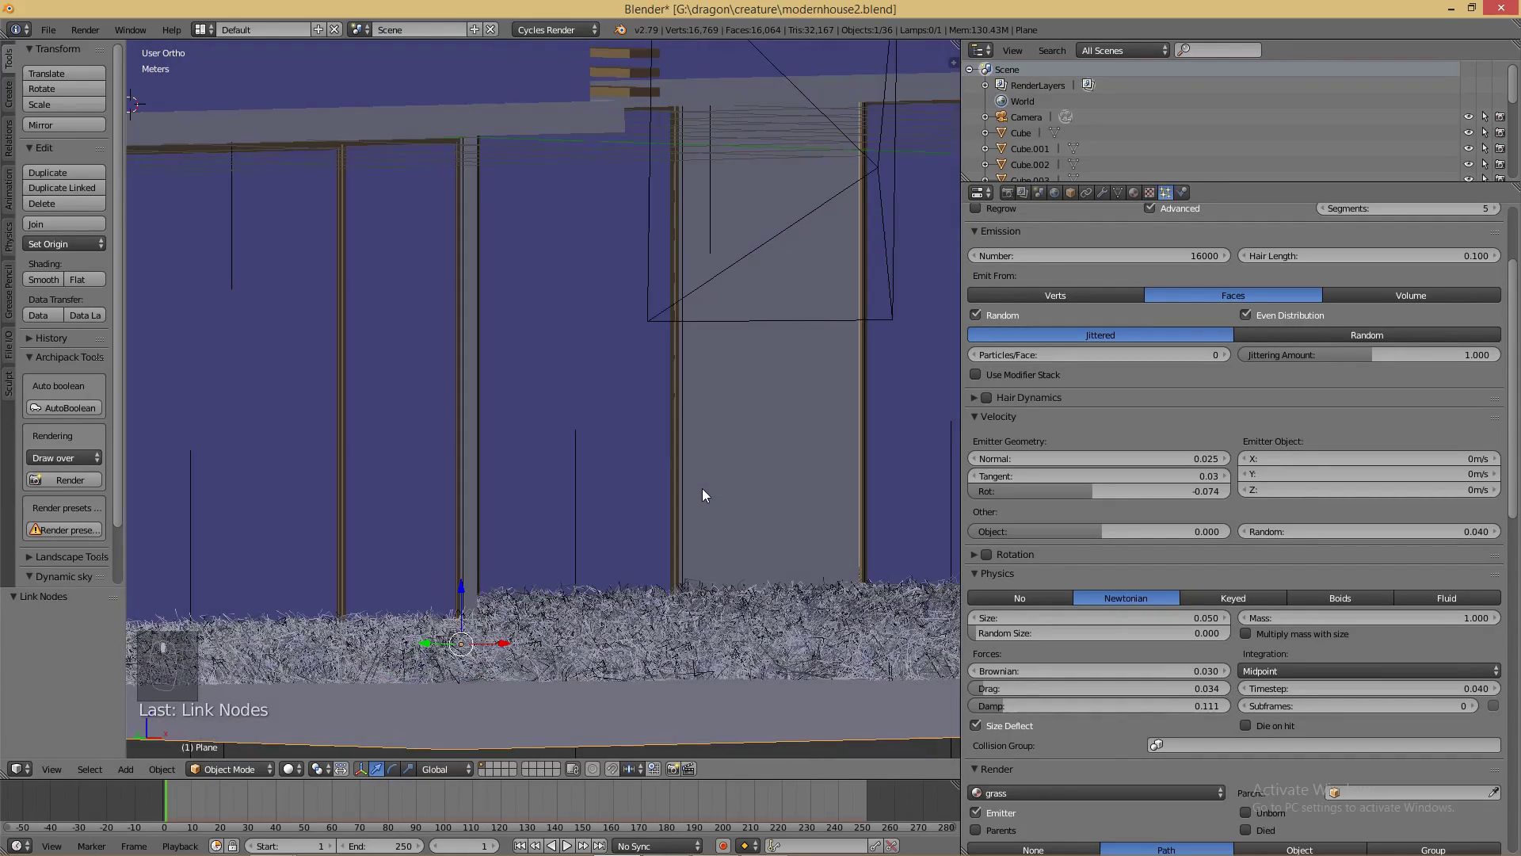
- Render the scene to check the denser grass, stop it partway and return to the 3D view
click(1003, 190)
click(1004, 268)
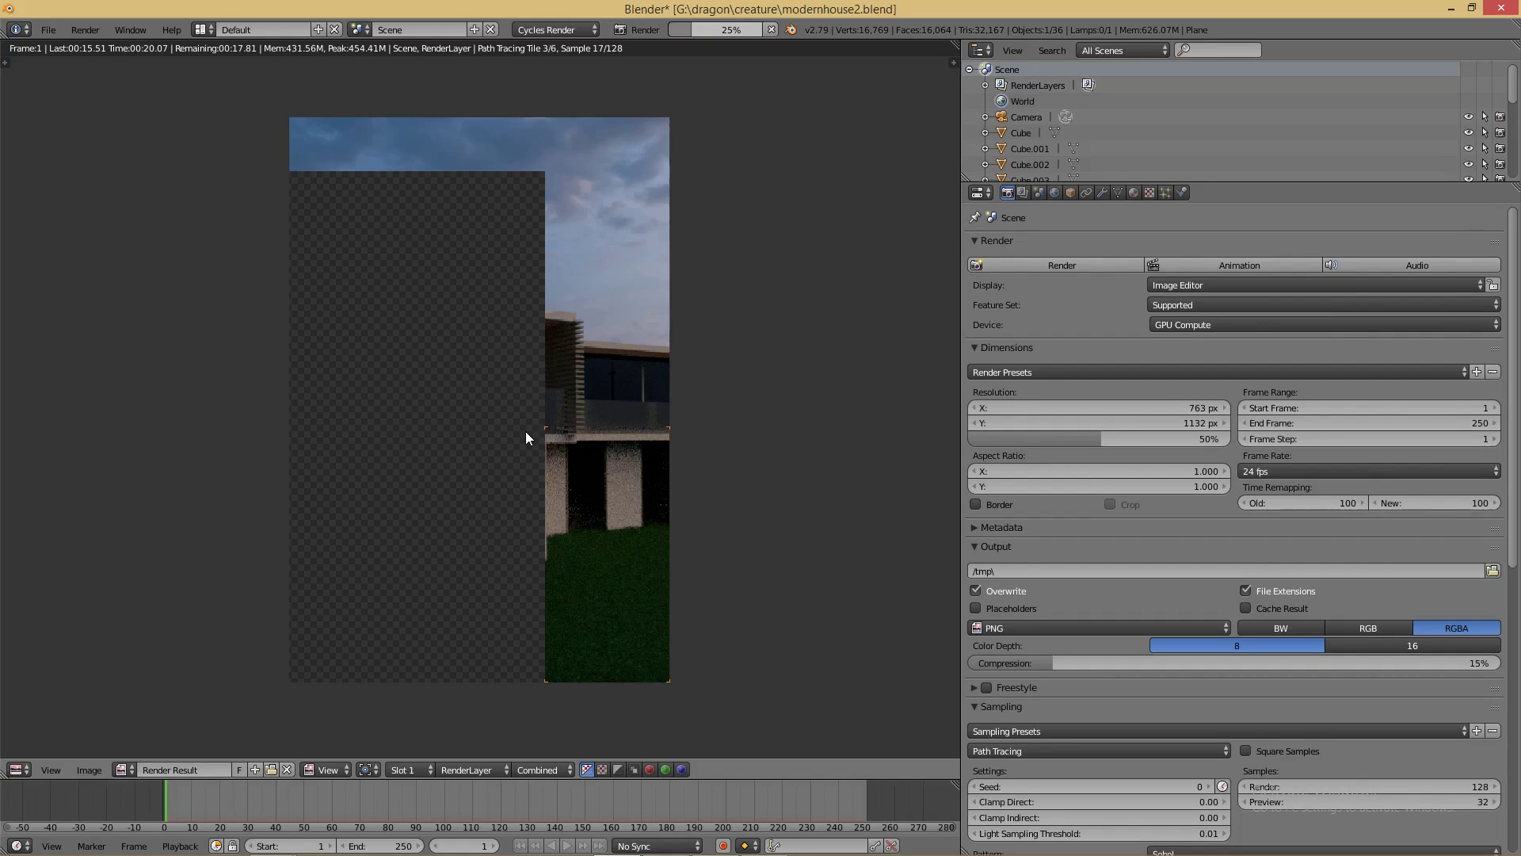
scroll(772, 644, up, 5)
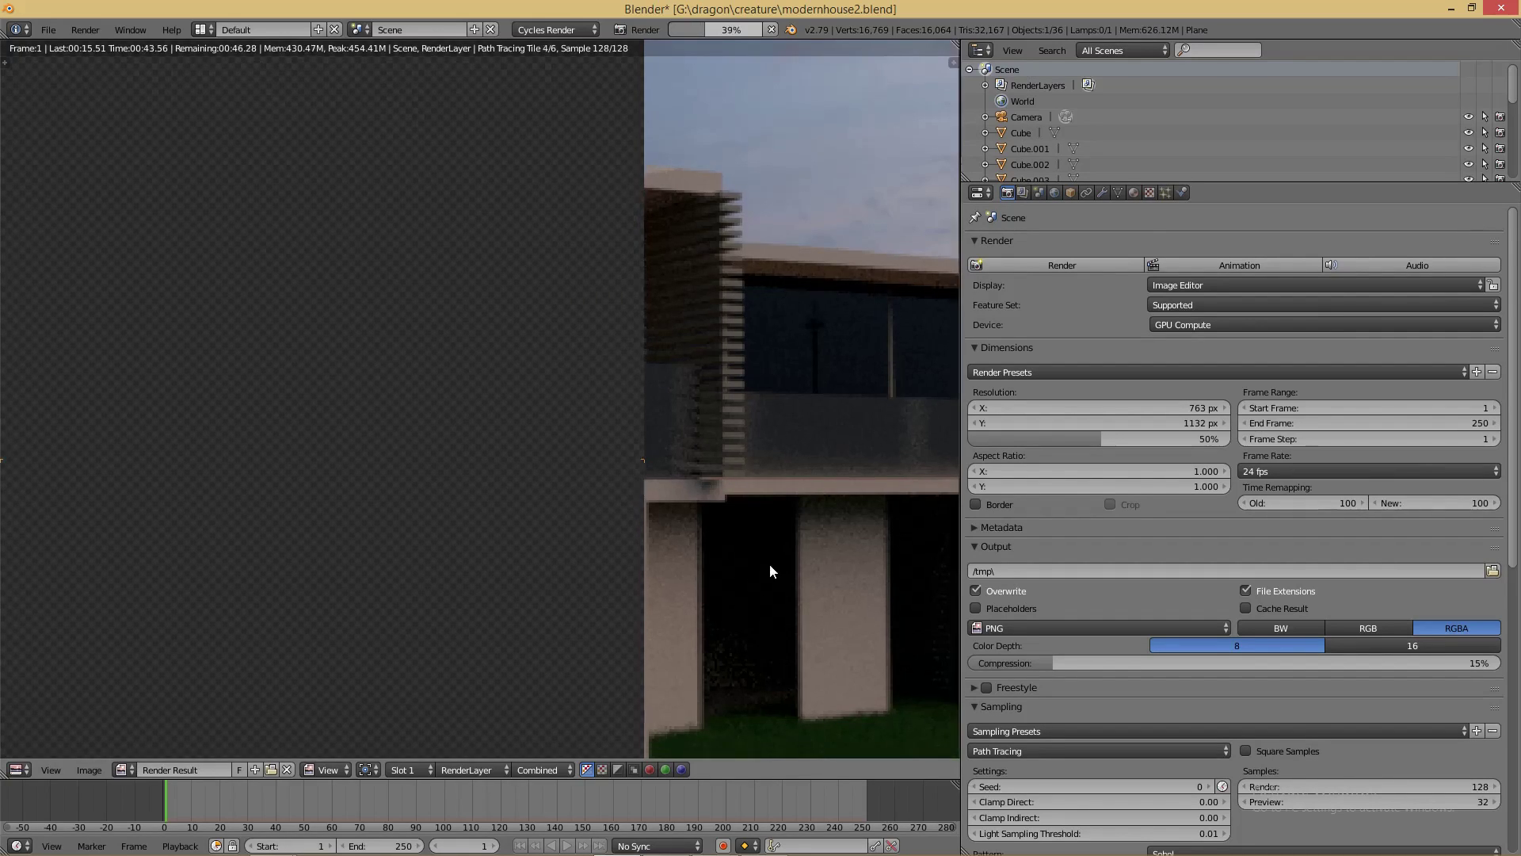
key(Home)
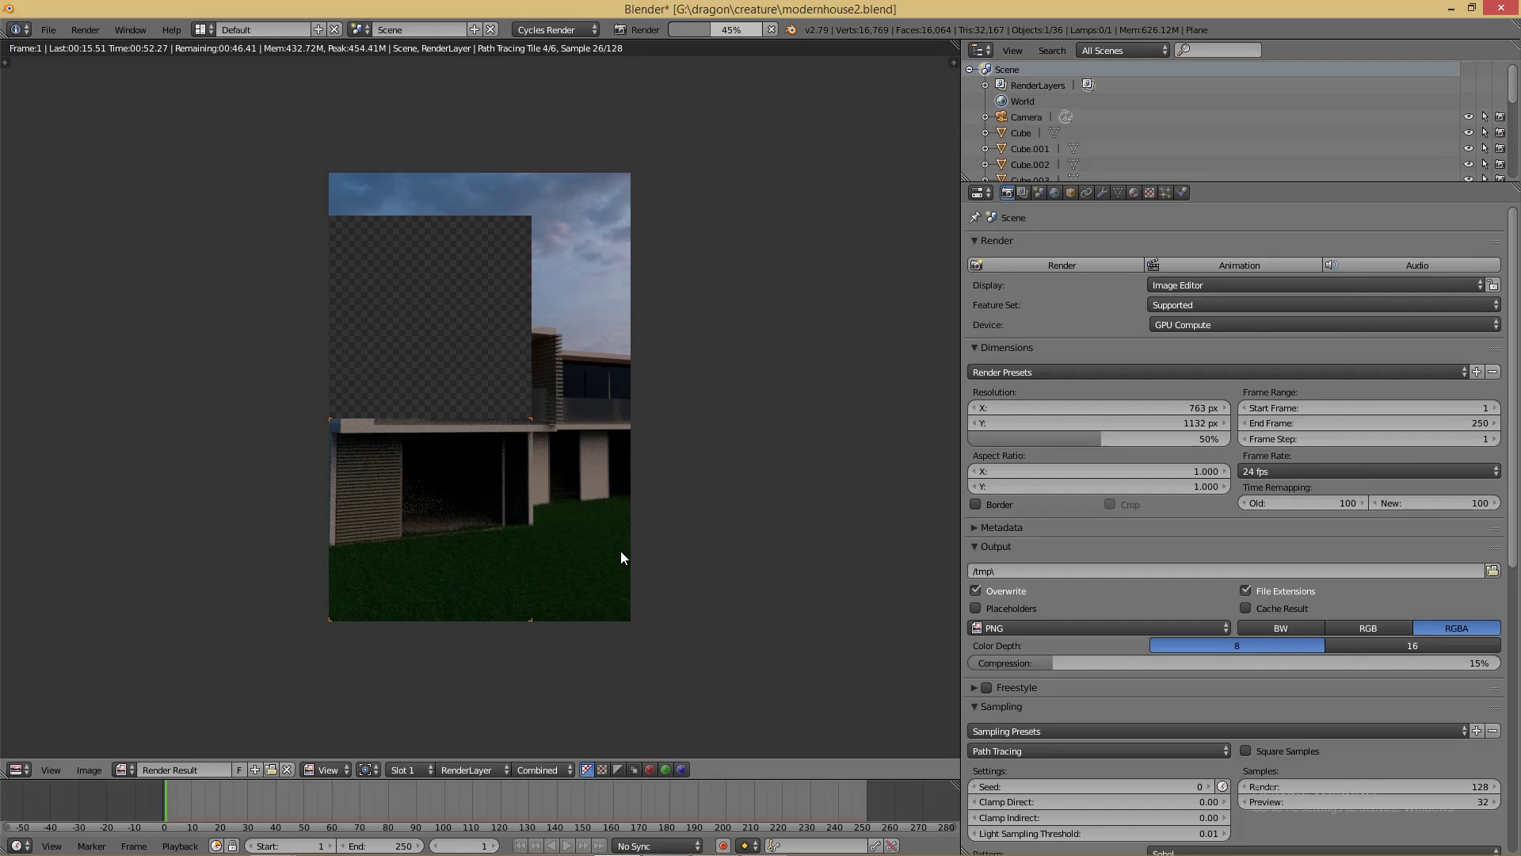
key(Escape)
- Set the grass particle system's emission Number to 8000
click(1157, 192)
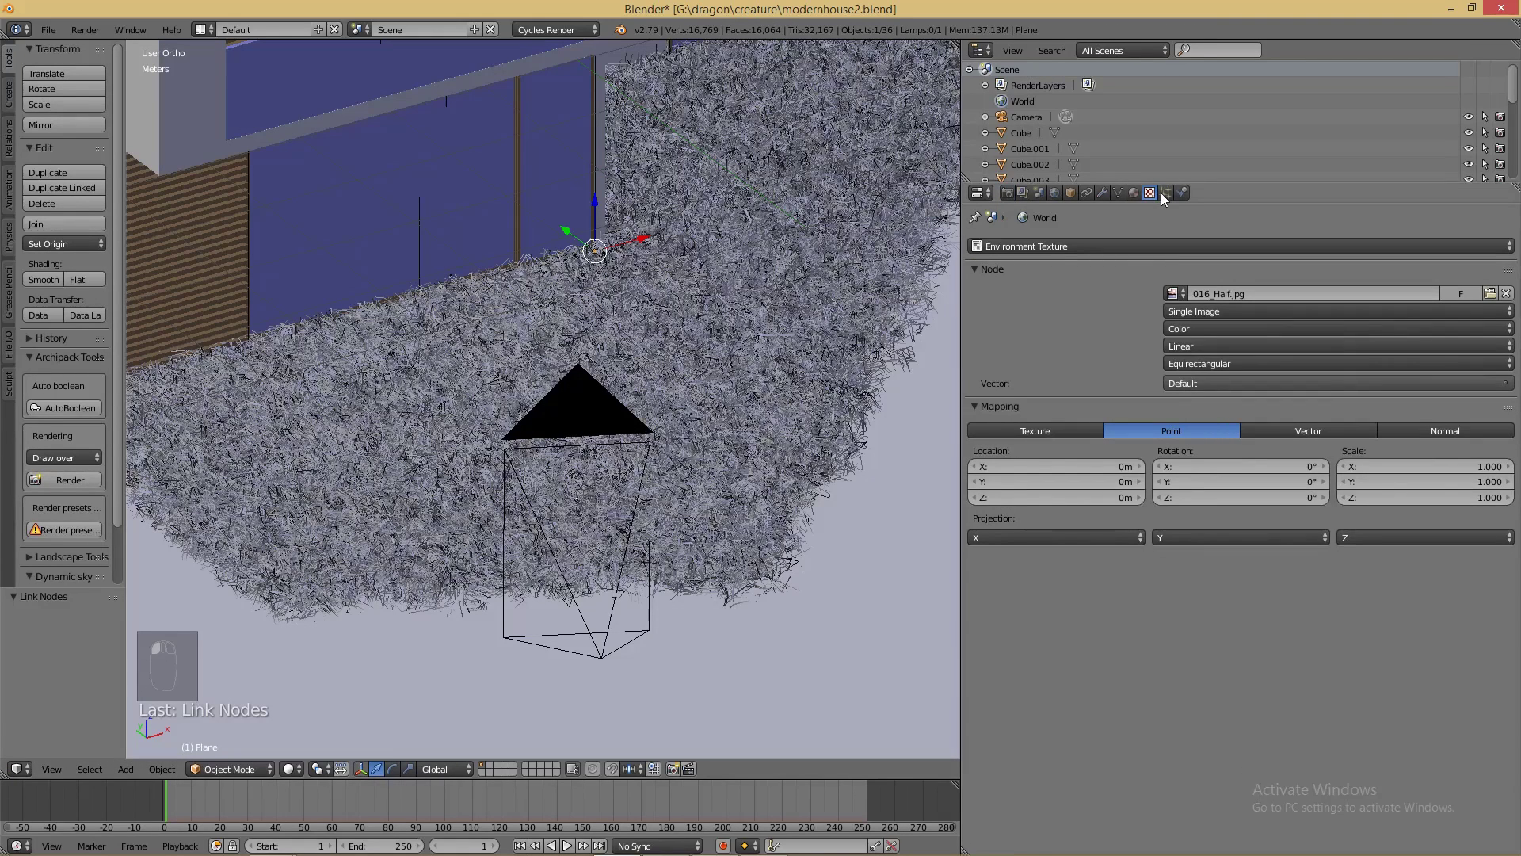
click(1165, 192)
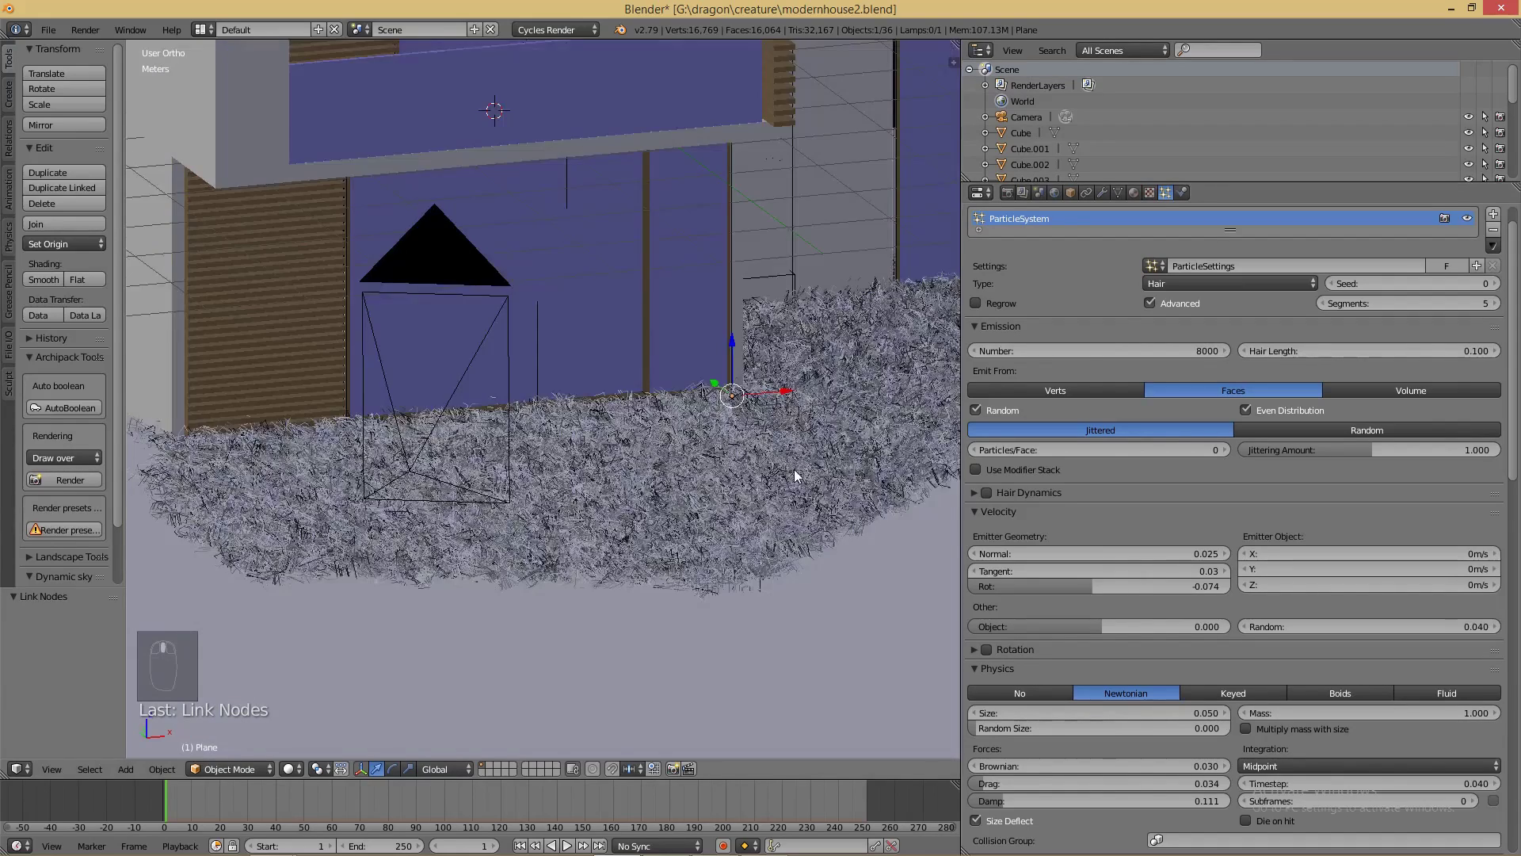
middle_drag(794, 469, 612, 448)
scroll(810, 449, down, 4)
scroll(611, 448, up, 4)
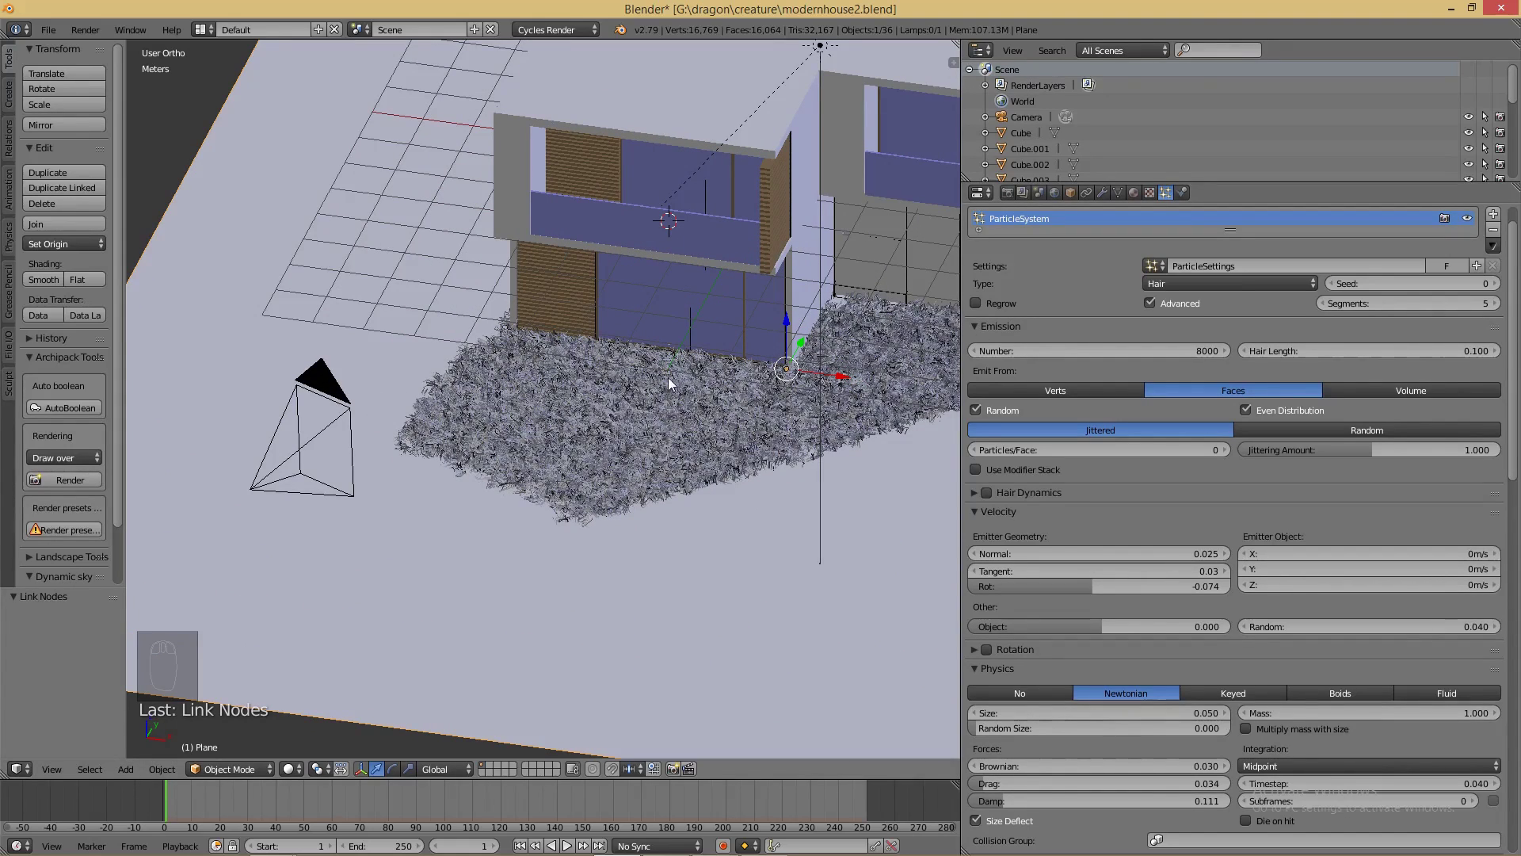
- Switch the 3D view to an empty layer and reset the 3D cursor to the world origin
click(483, 768)
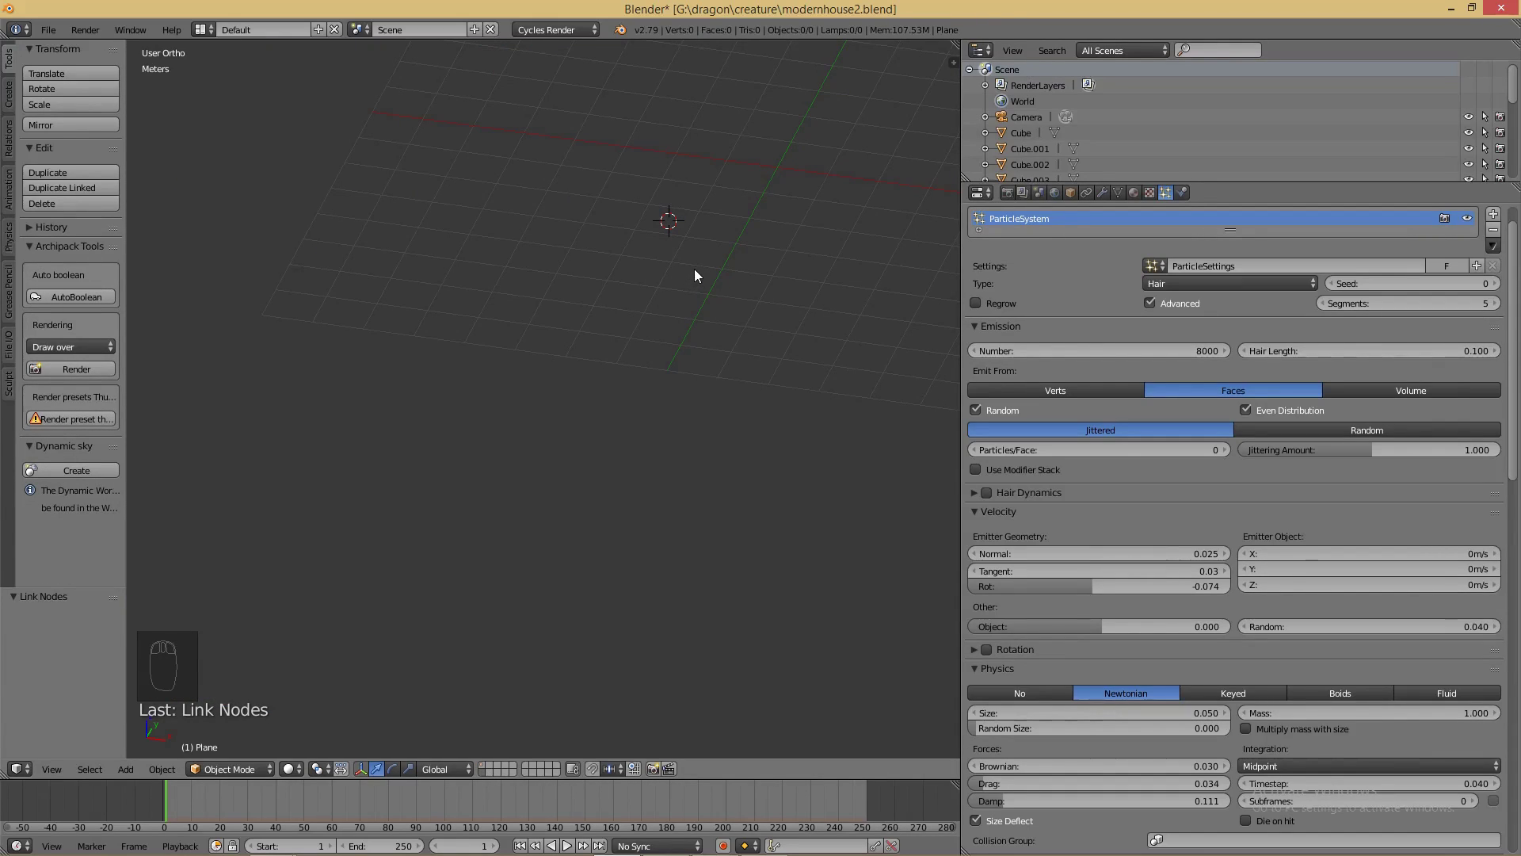
key(shift+c)
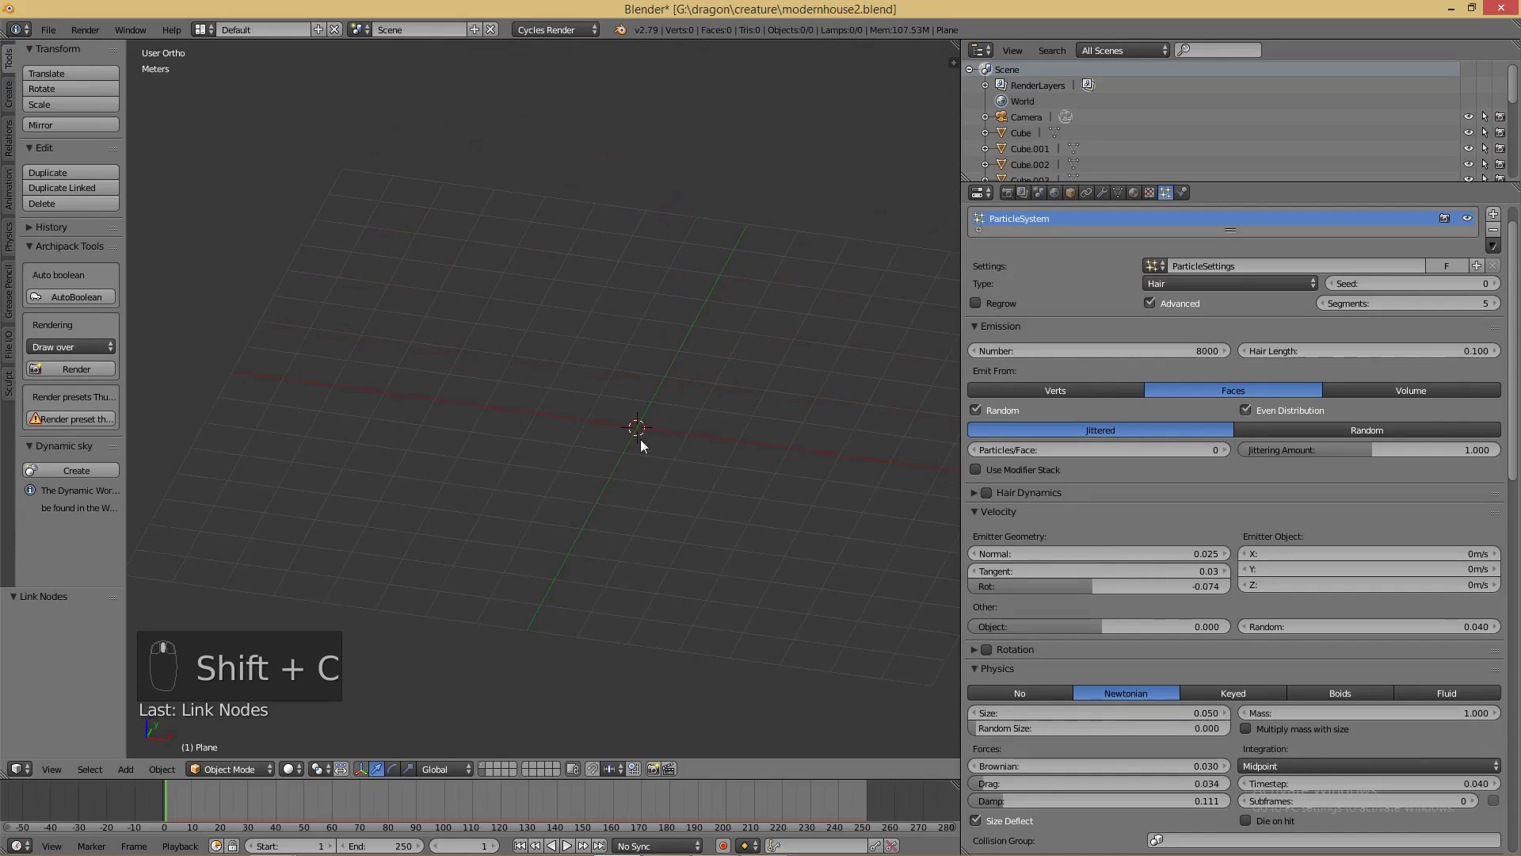
middle_drag(649, 458, 656, 455)
key(shift+a)
mouse_move(625, 387)
click(48, 30)
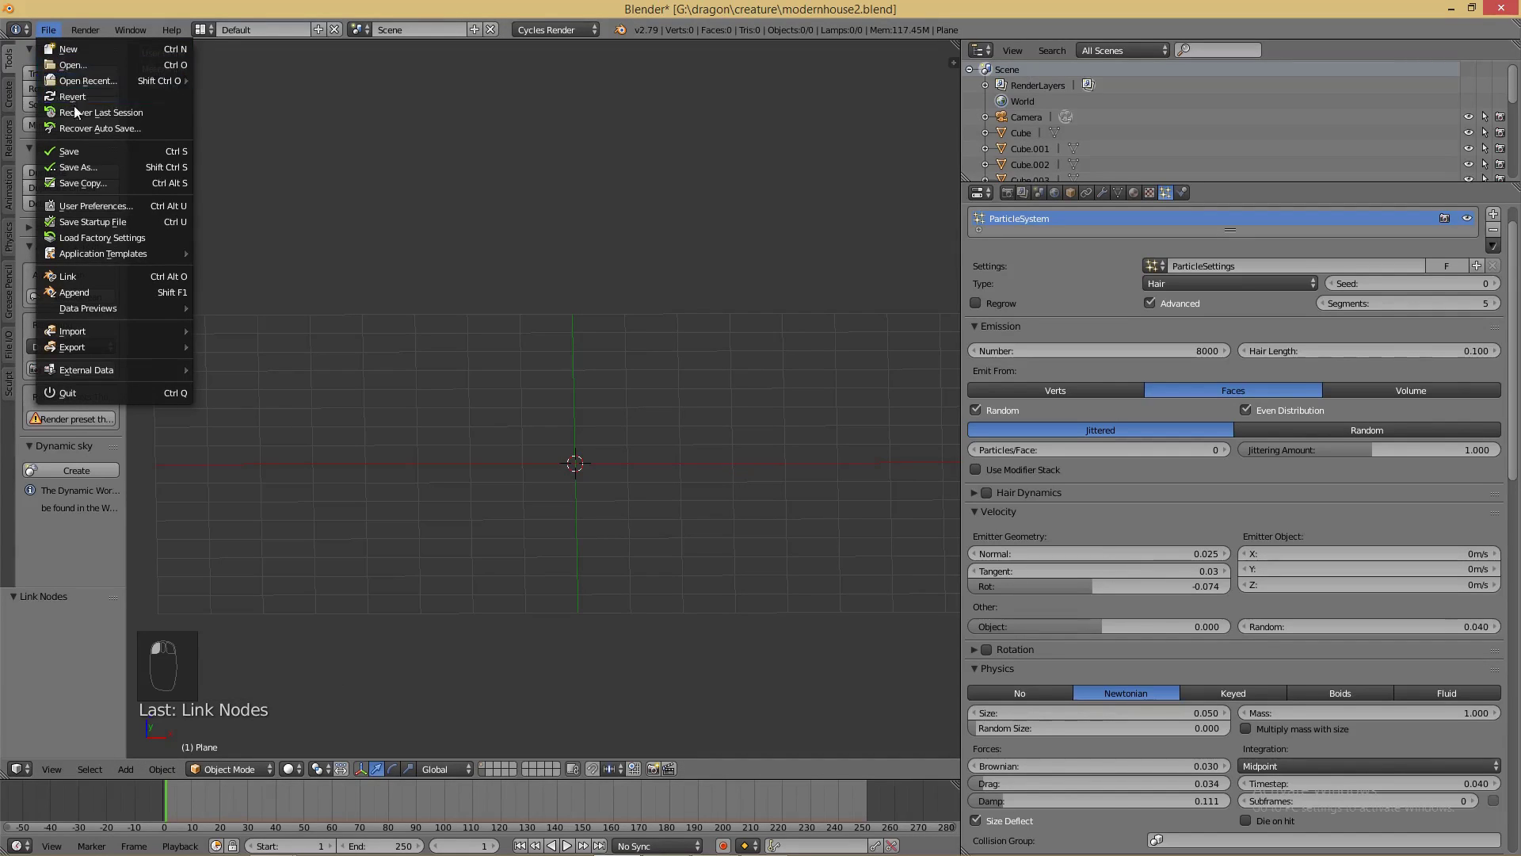
click(89, 207)
drag(298, 36, 667, 111)
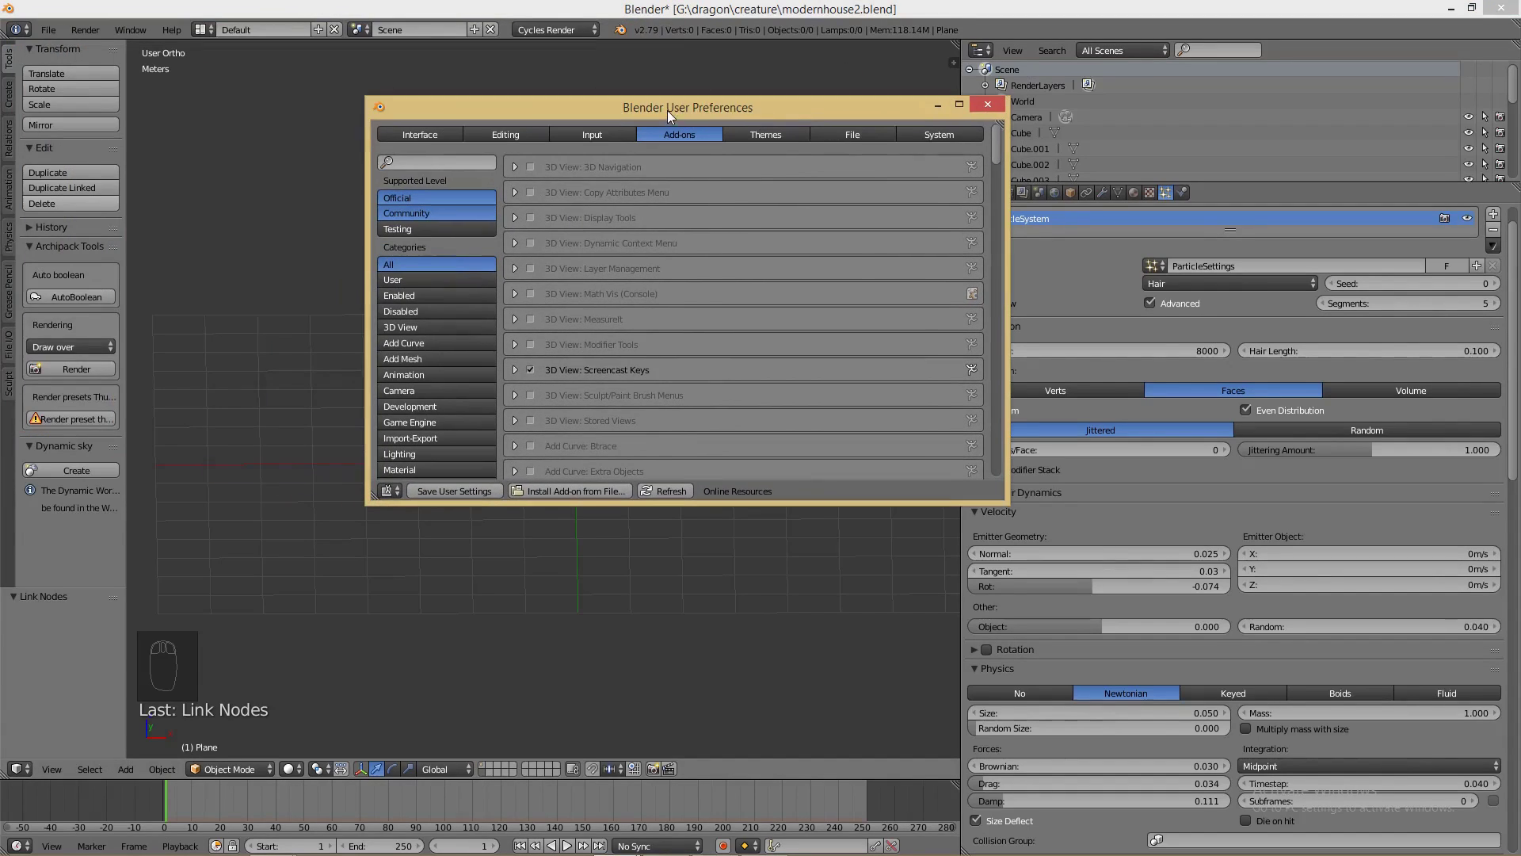
click(426, 164)
text(A)
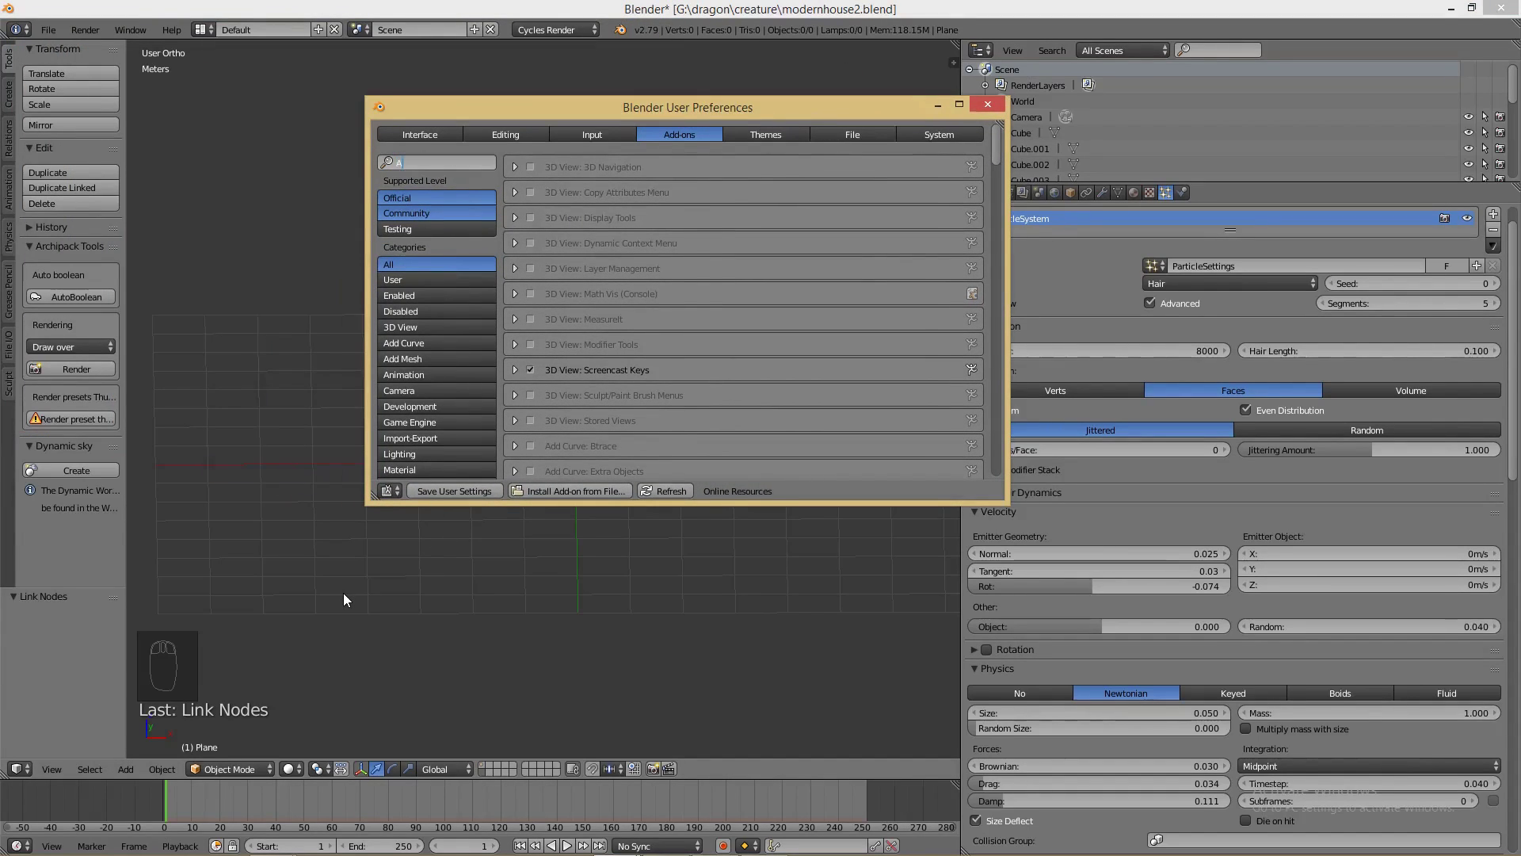
click(987, 104)
key(shift+a)
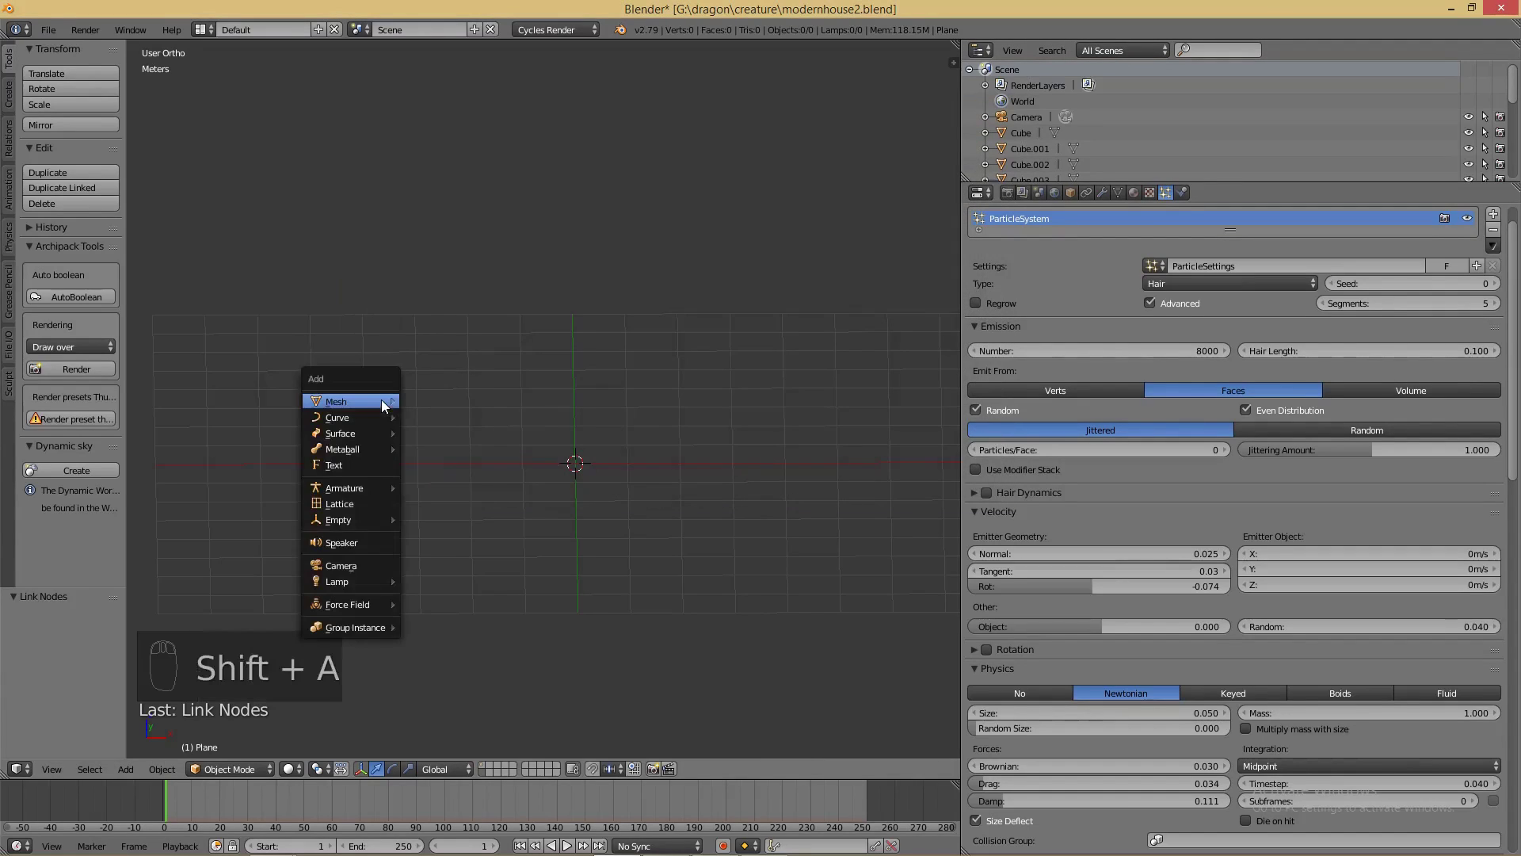
mouse_move(382, 399)
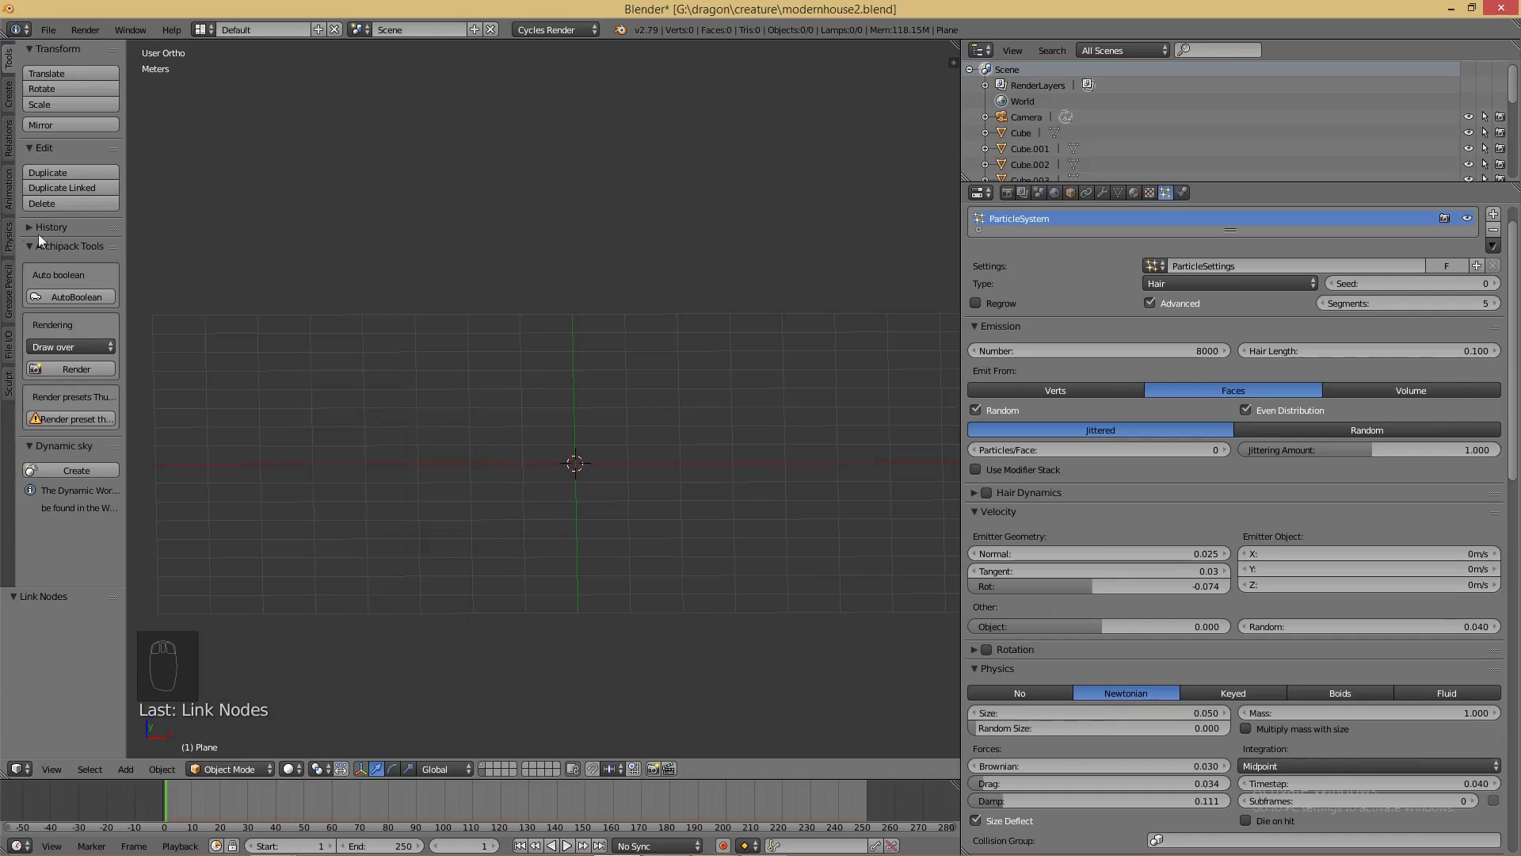
- Search the add-ons in the user preferences for "sap" to check Sapling Tree Gen, and close the preferences window
click(47, 29)
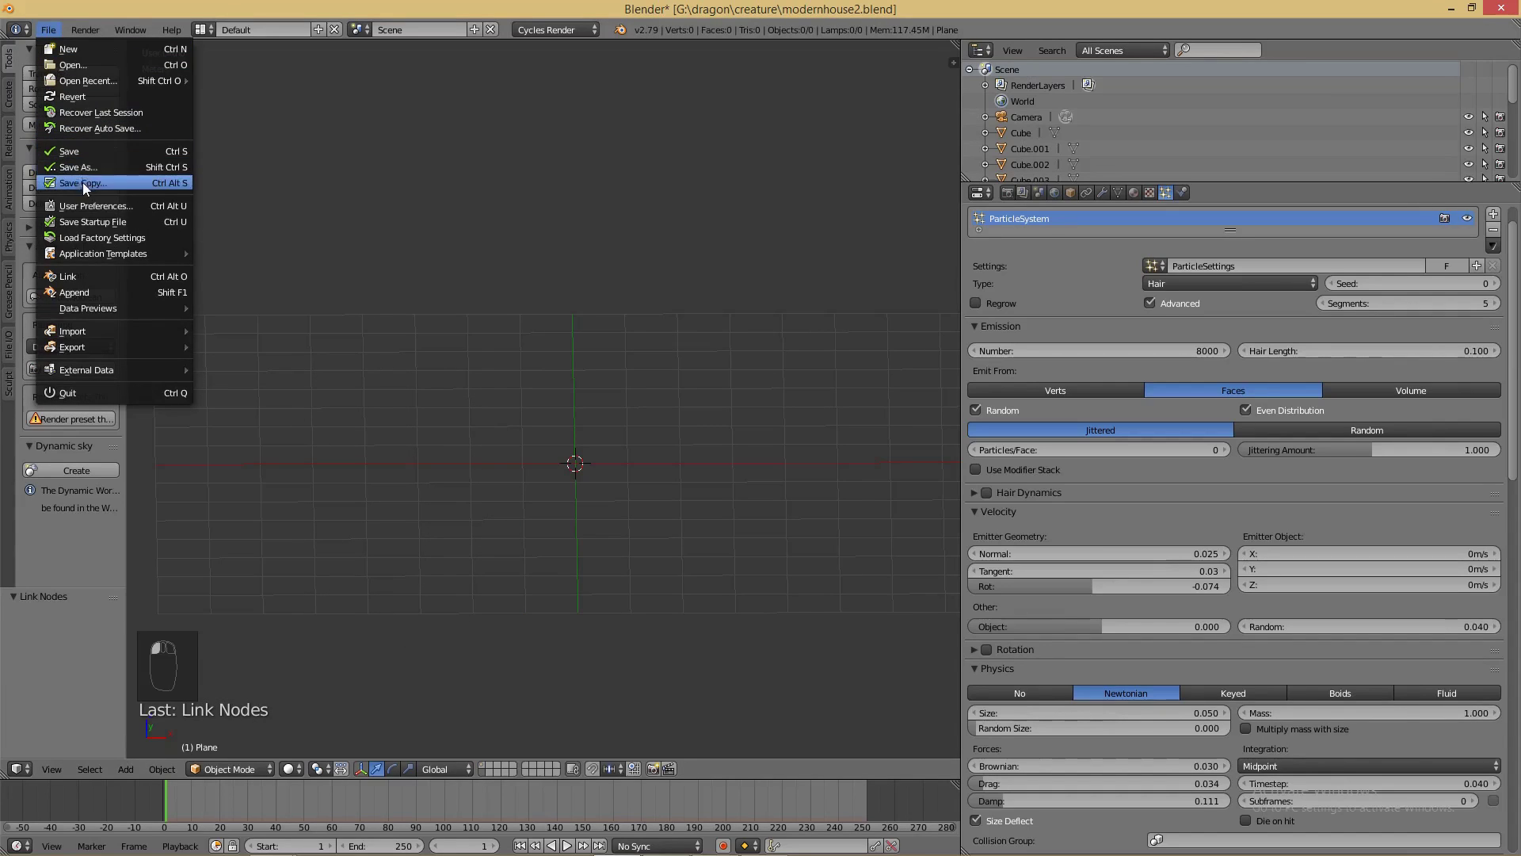
click(85, 206)
click(81, 83)
click(81, 84)
text(sa)
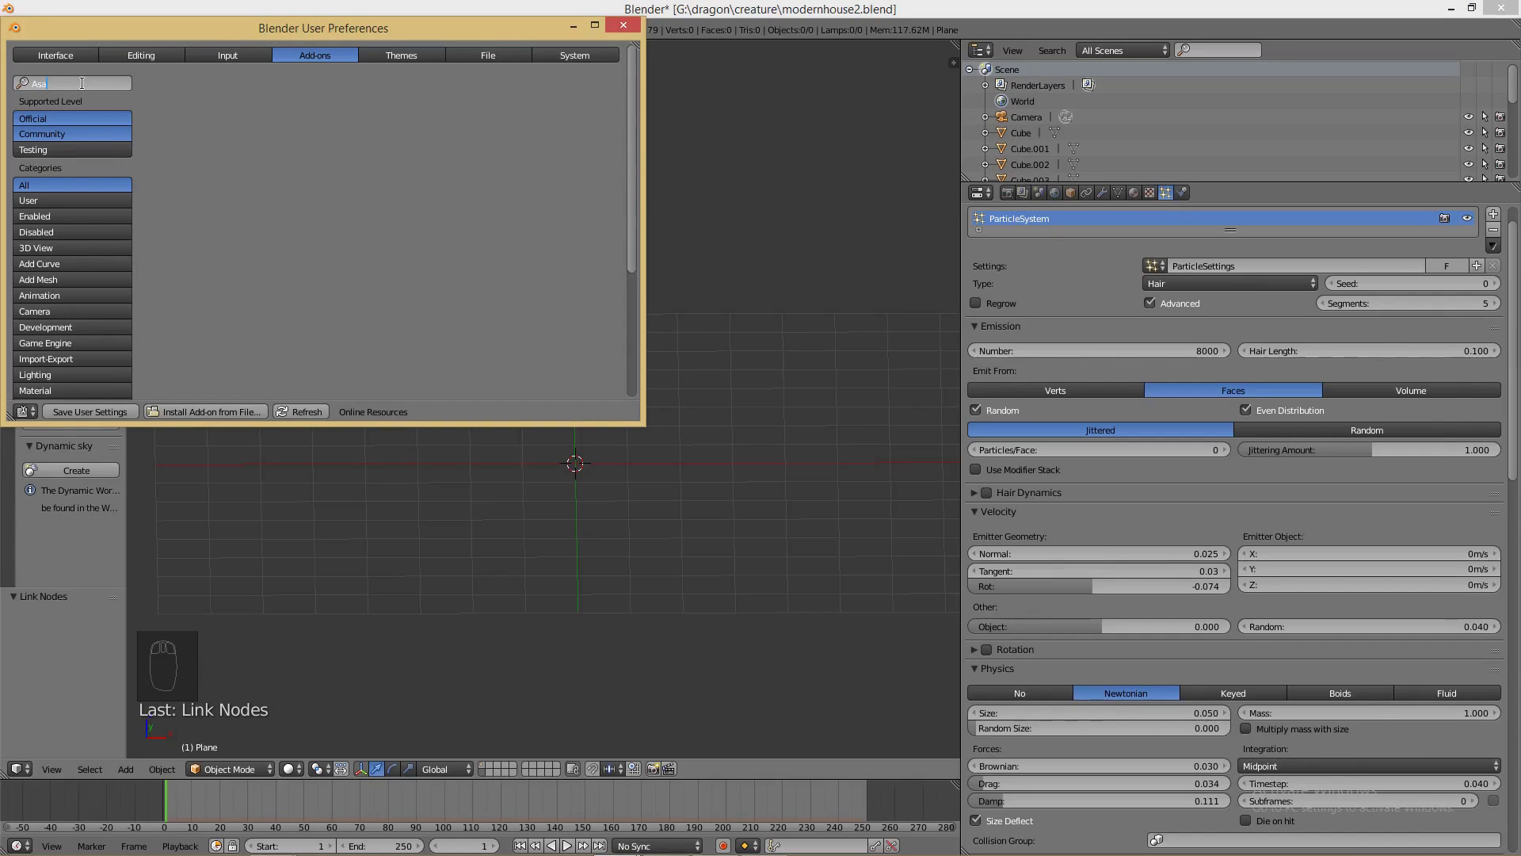
key(BackSpace)
key(BackSpace)
key(BackSpace)
text(sa)
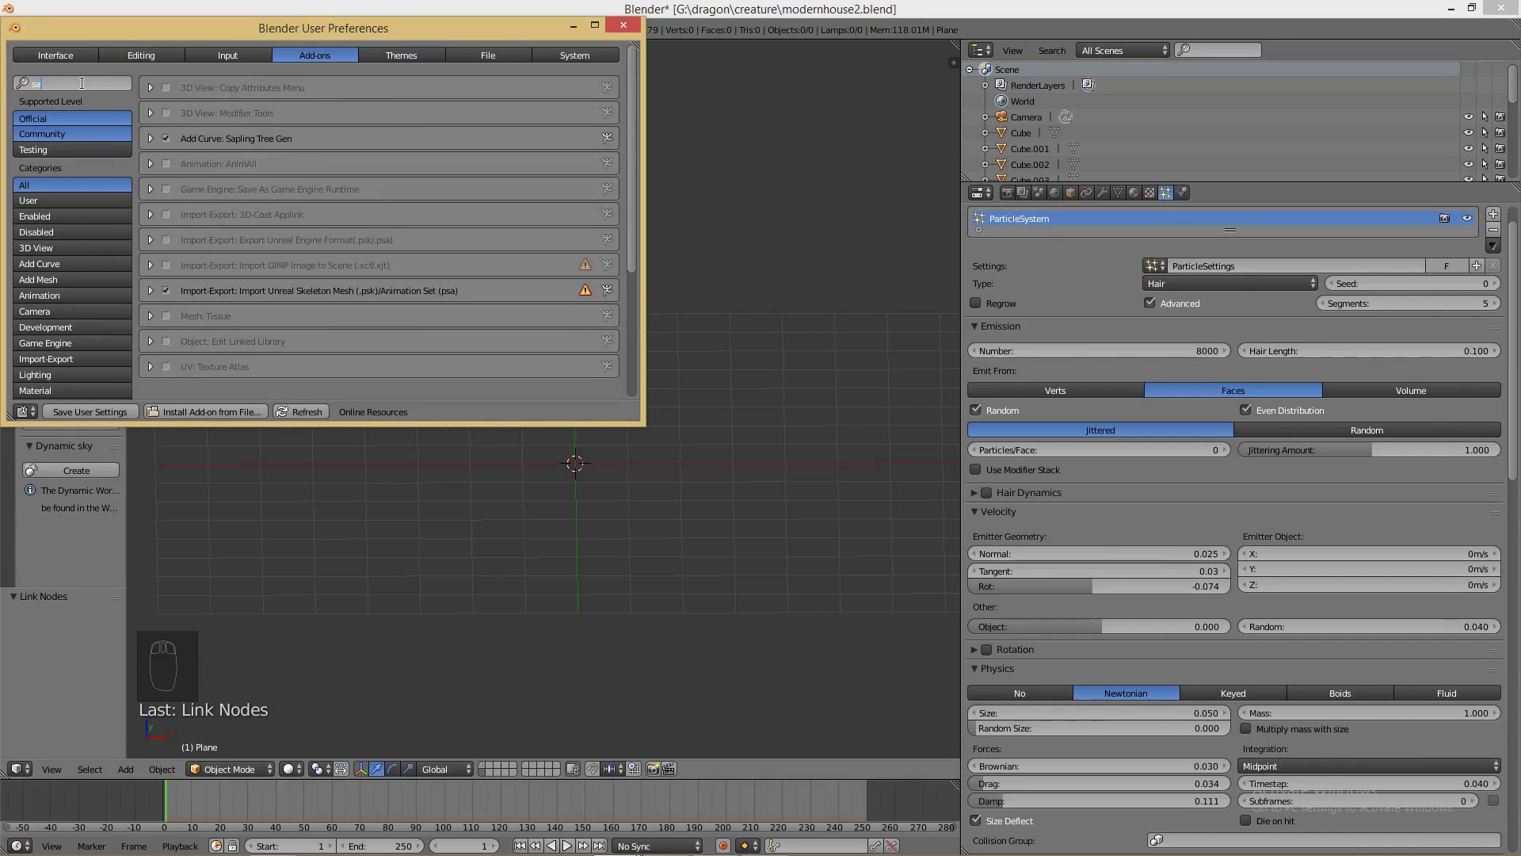
text(p)
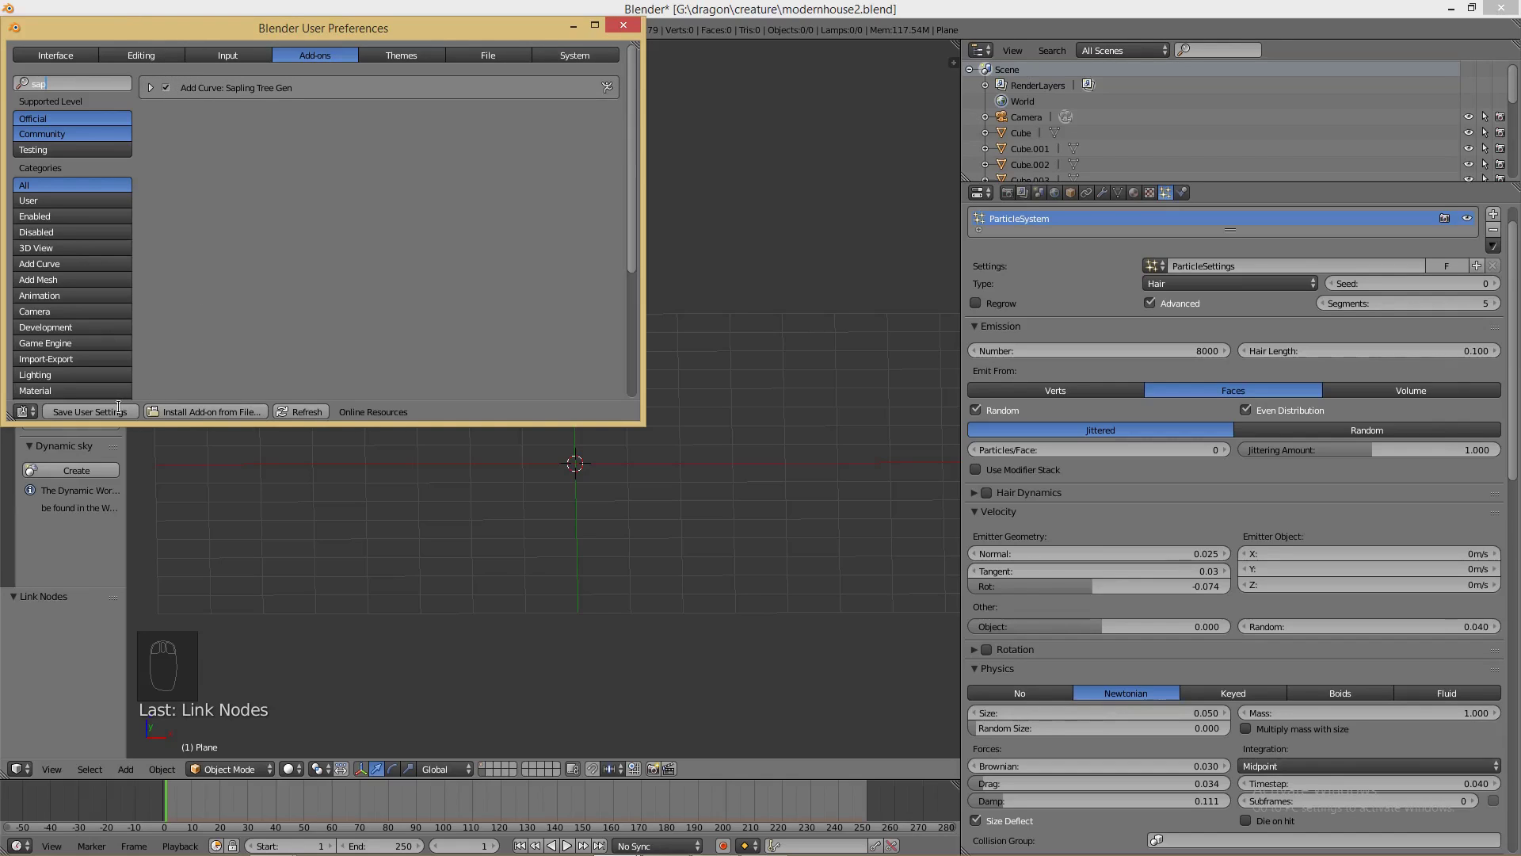
click(624, 19)
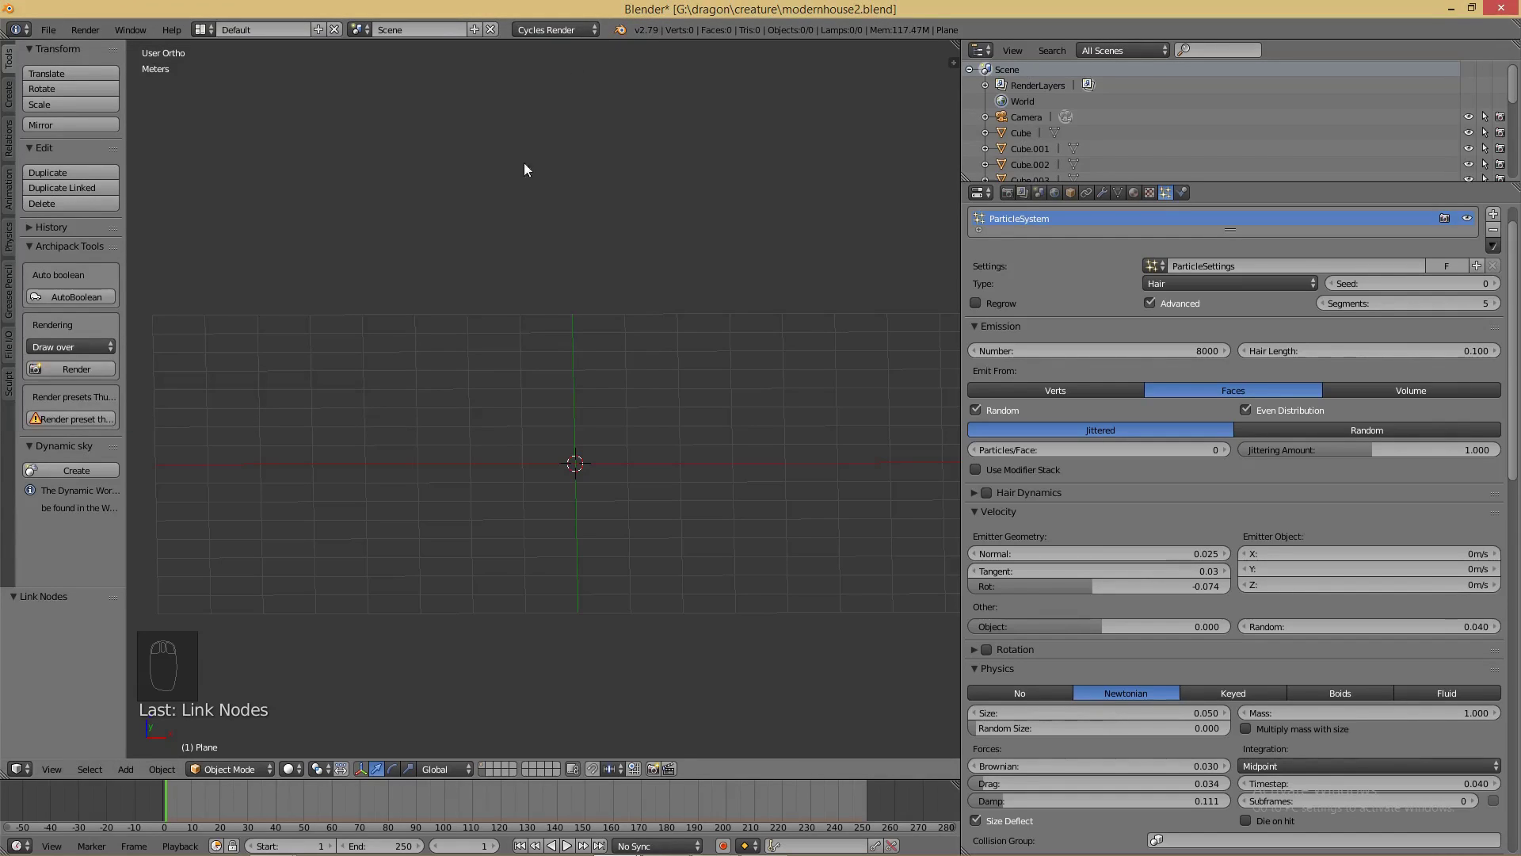
mouse_move(739, 843)
mouse_move(615, 840)
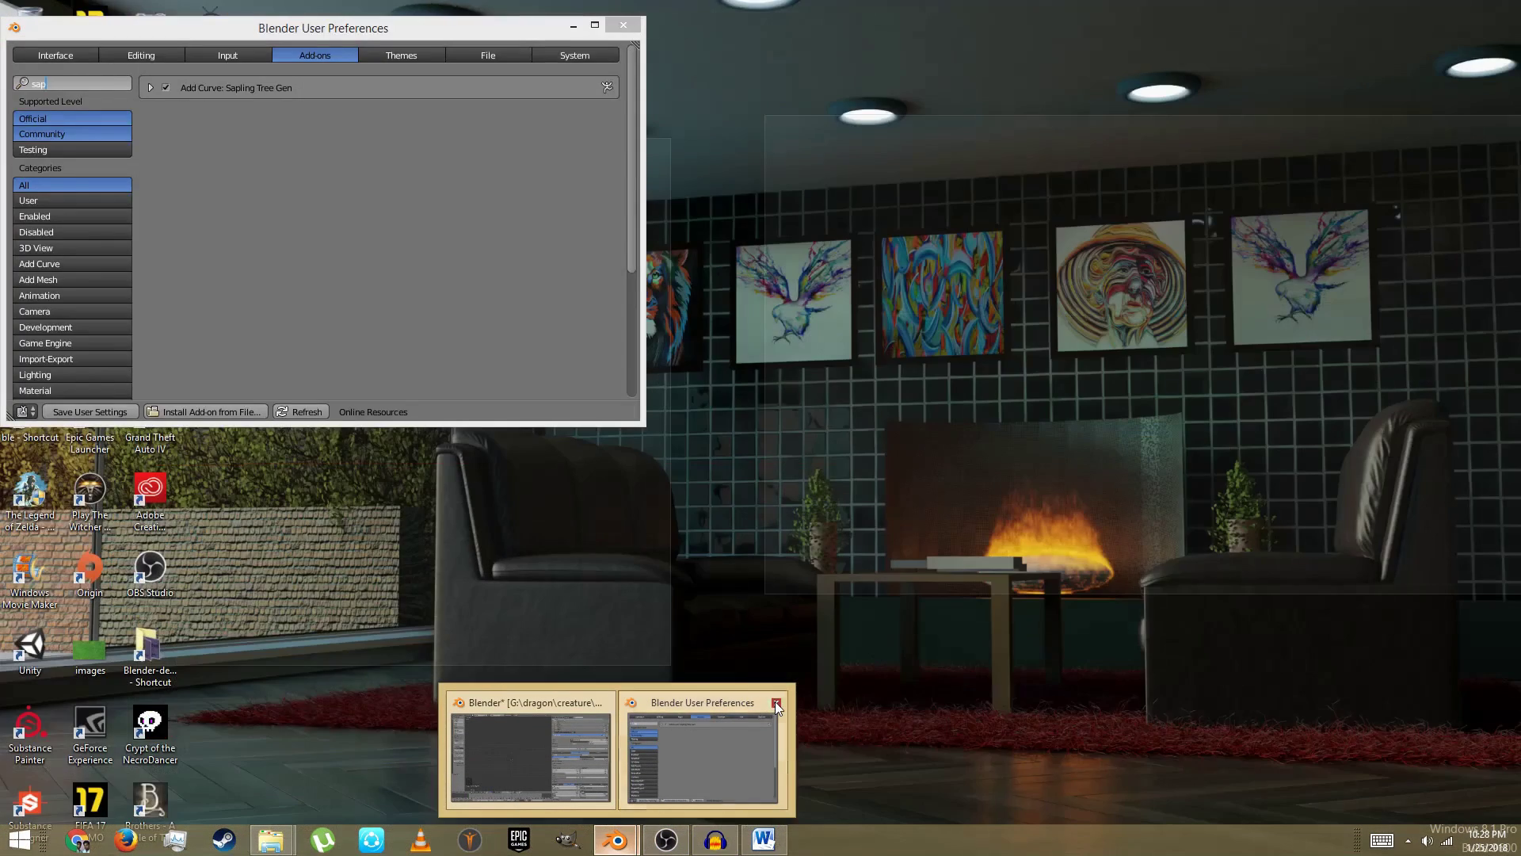
click(776, 703)
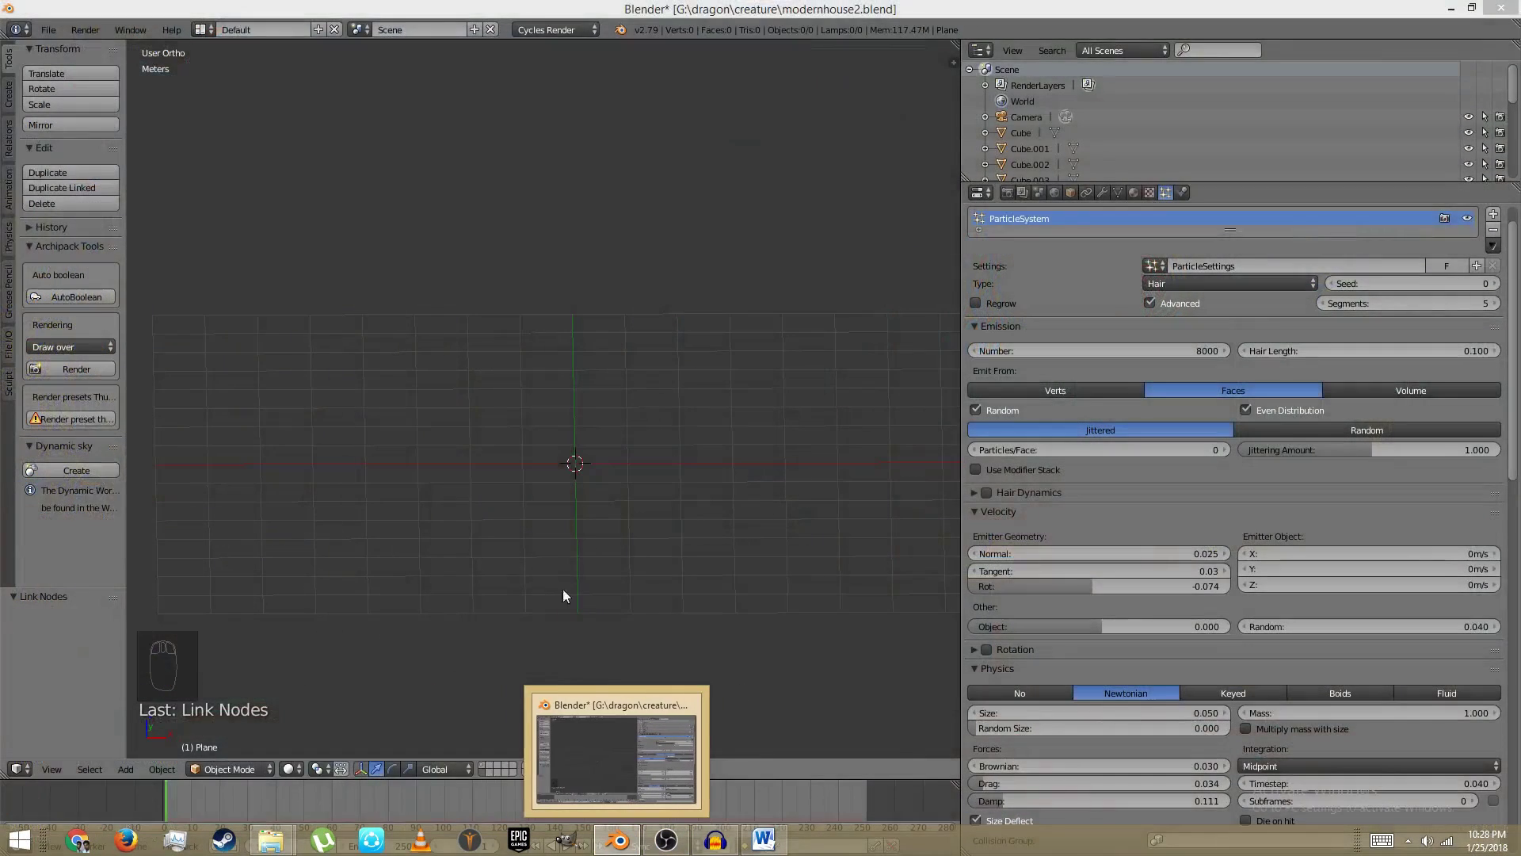
- Add a Sapling Tree Gen curve at the world origin on the empty layer
key(shift+a)
mouse_move(495, 428)
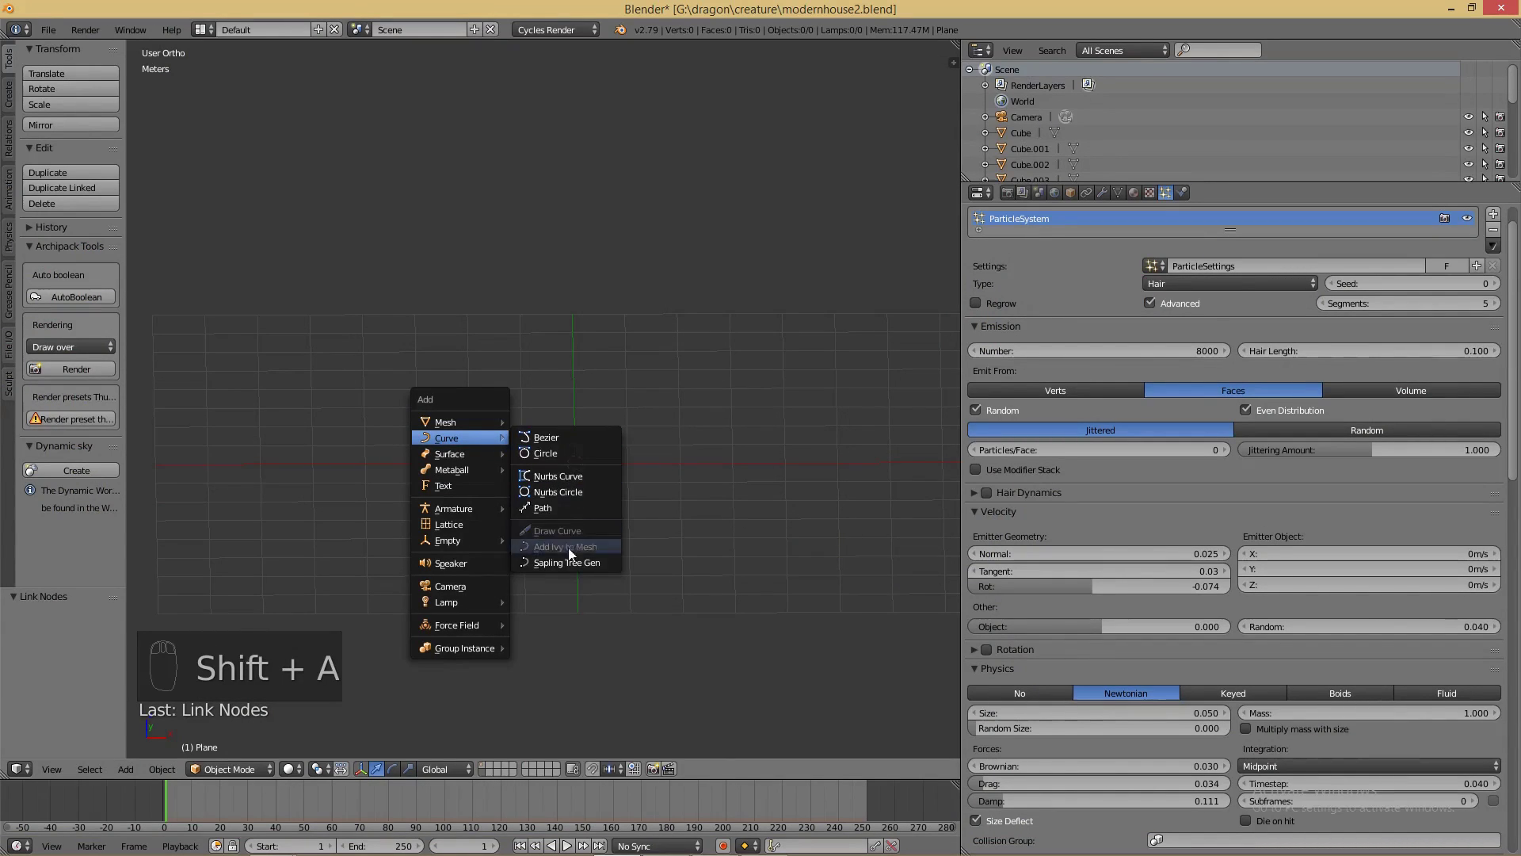
click(567, 563)
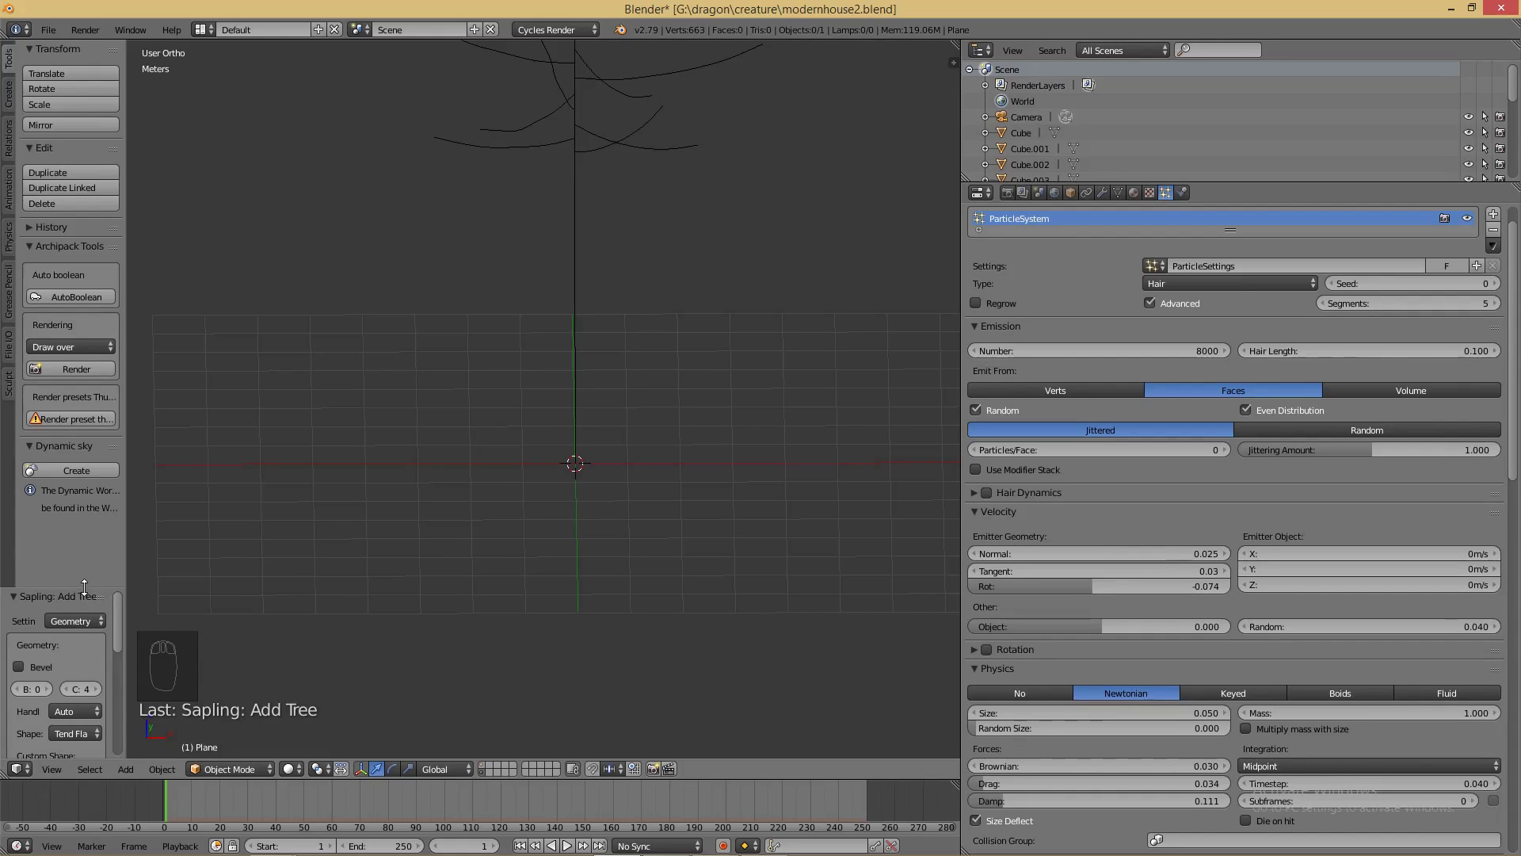
- Enable Bevel in the sapling tree's Geometry settings and enlarge the area showing its options
drag(82, 595, 221, 462)
scroll(614, 411, down, 4)
middle_drag(574, 377, 606, 373)
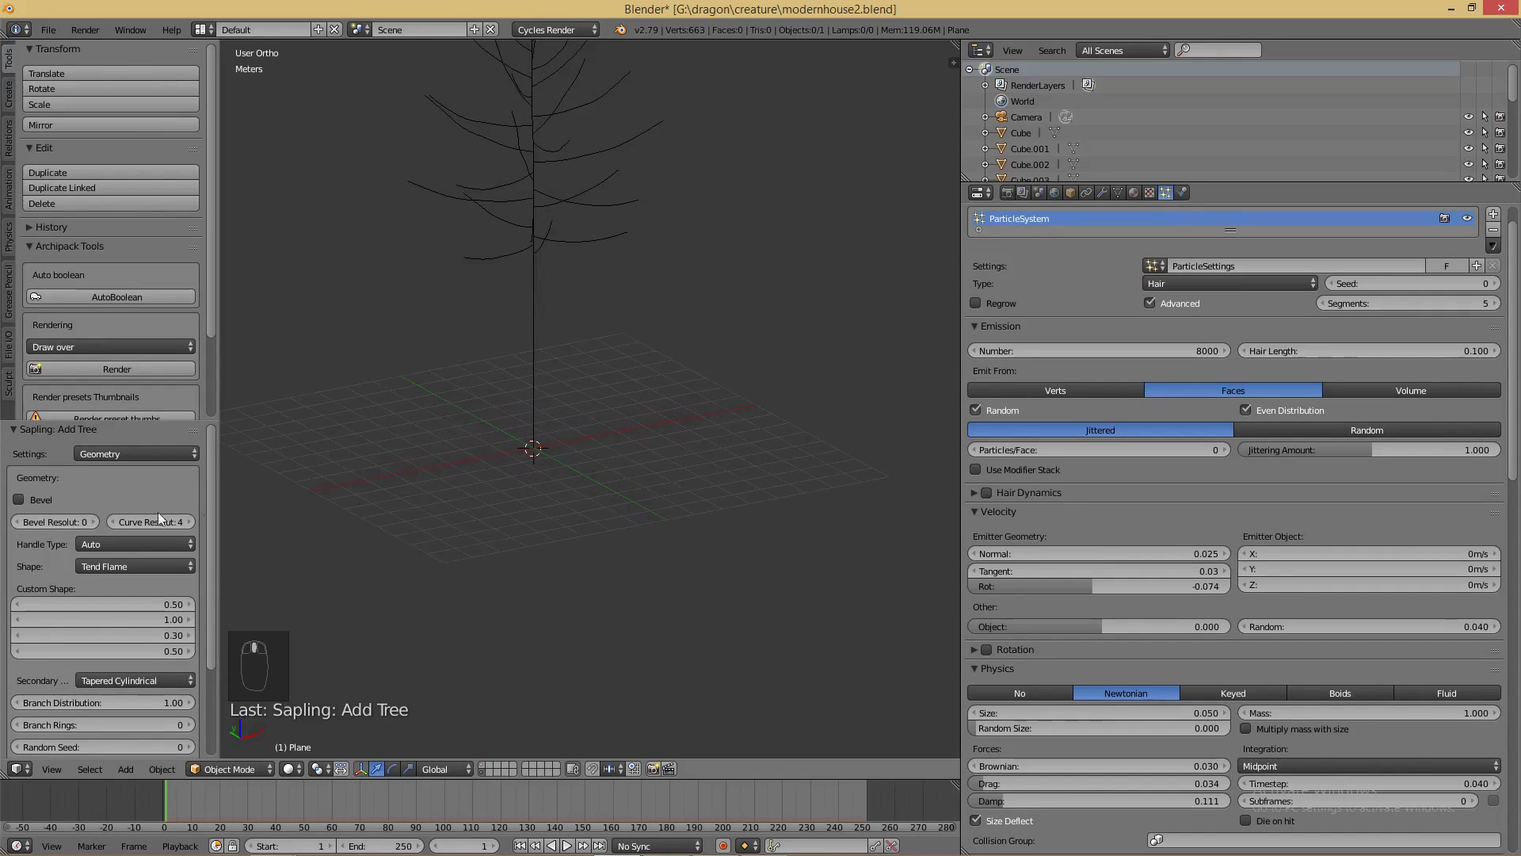
click(26, 502)
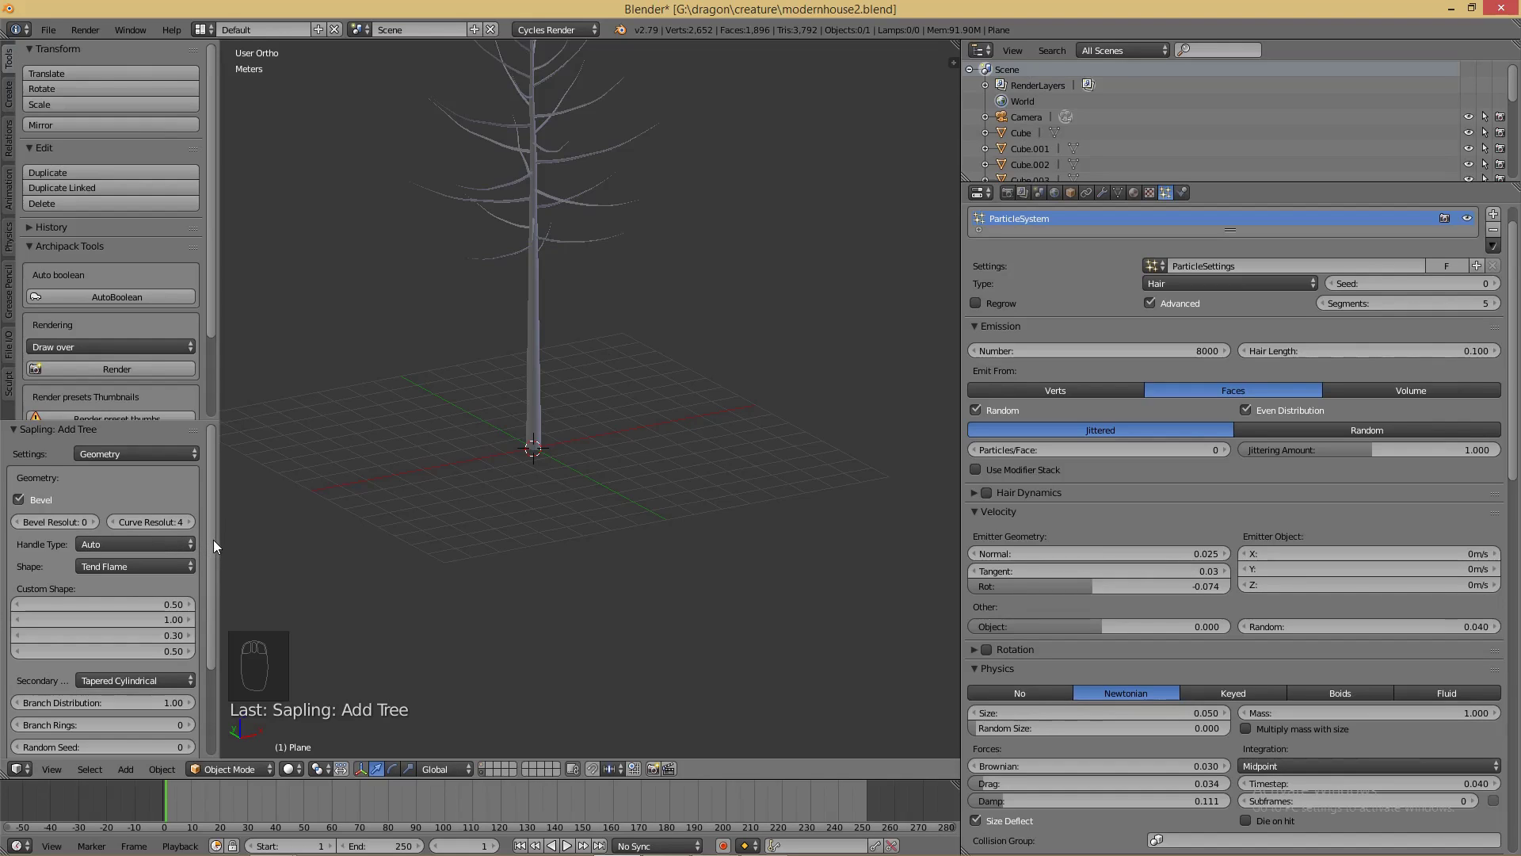
drag(212, 540, 312, 557)
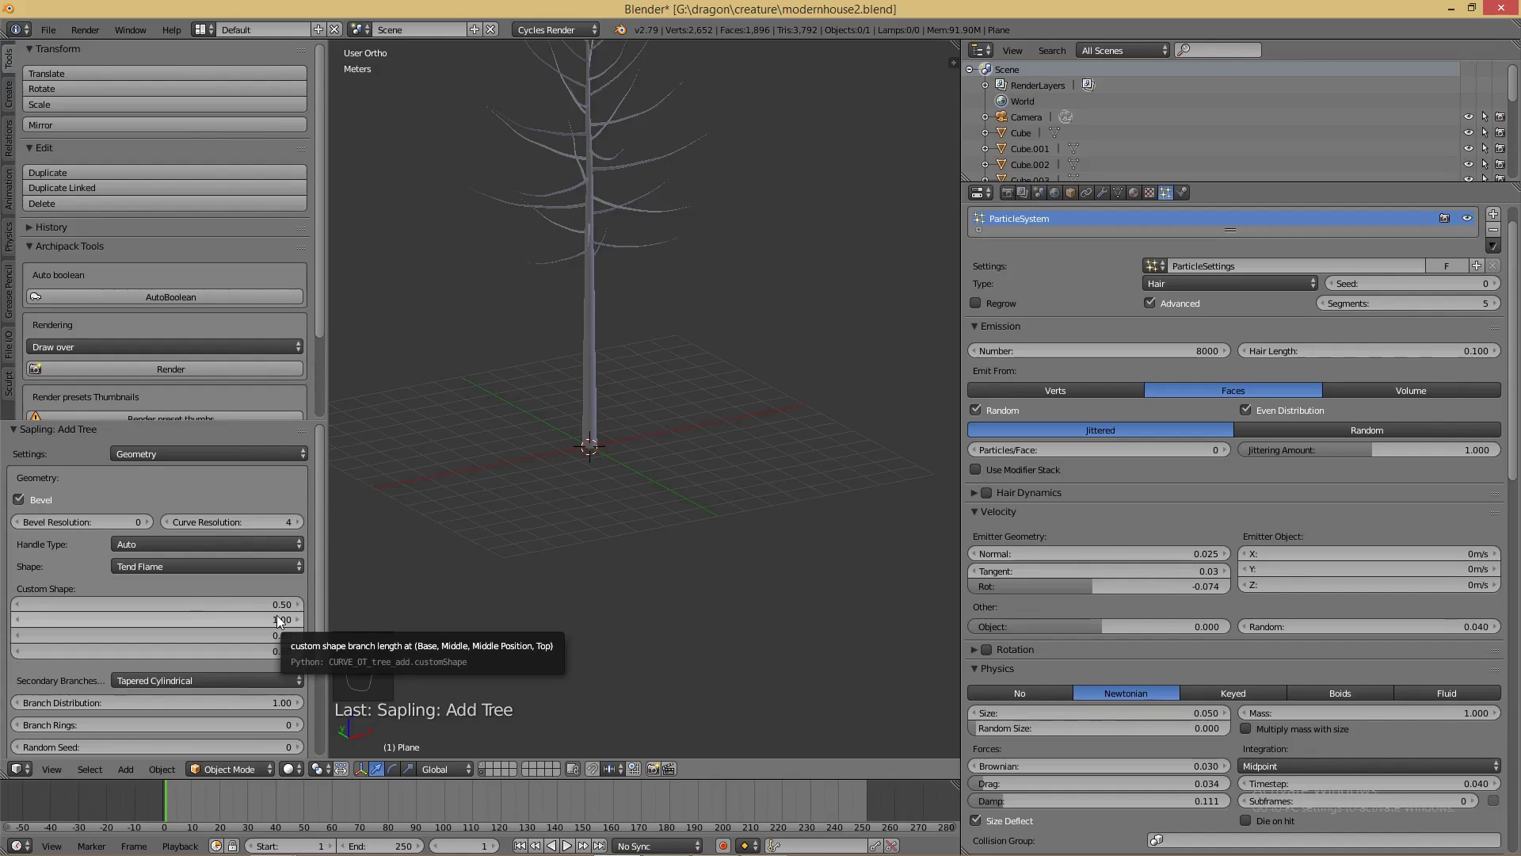
- Set the tree's first Custom Shape value to 0.65 and its Scale to 3.79 in the Geometry settings
drag(279, 605, 285, 605)
scroll(178, 660, down, 2)
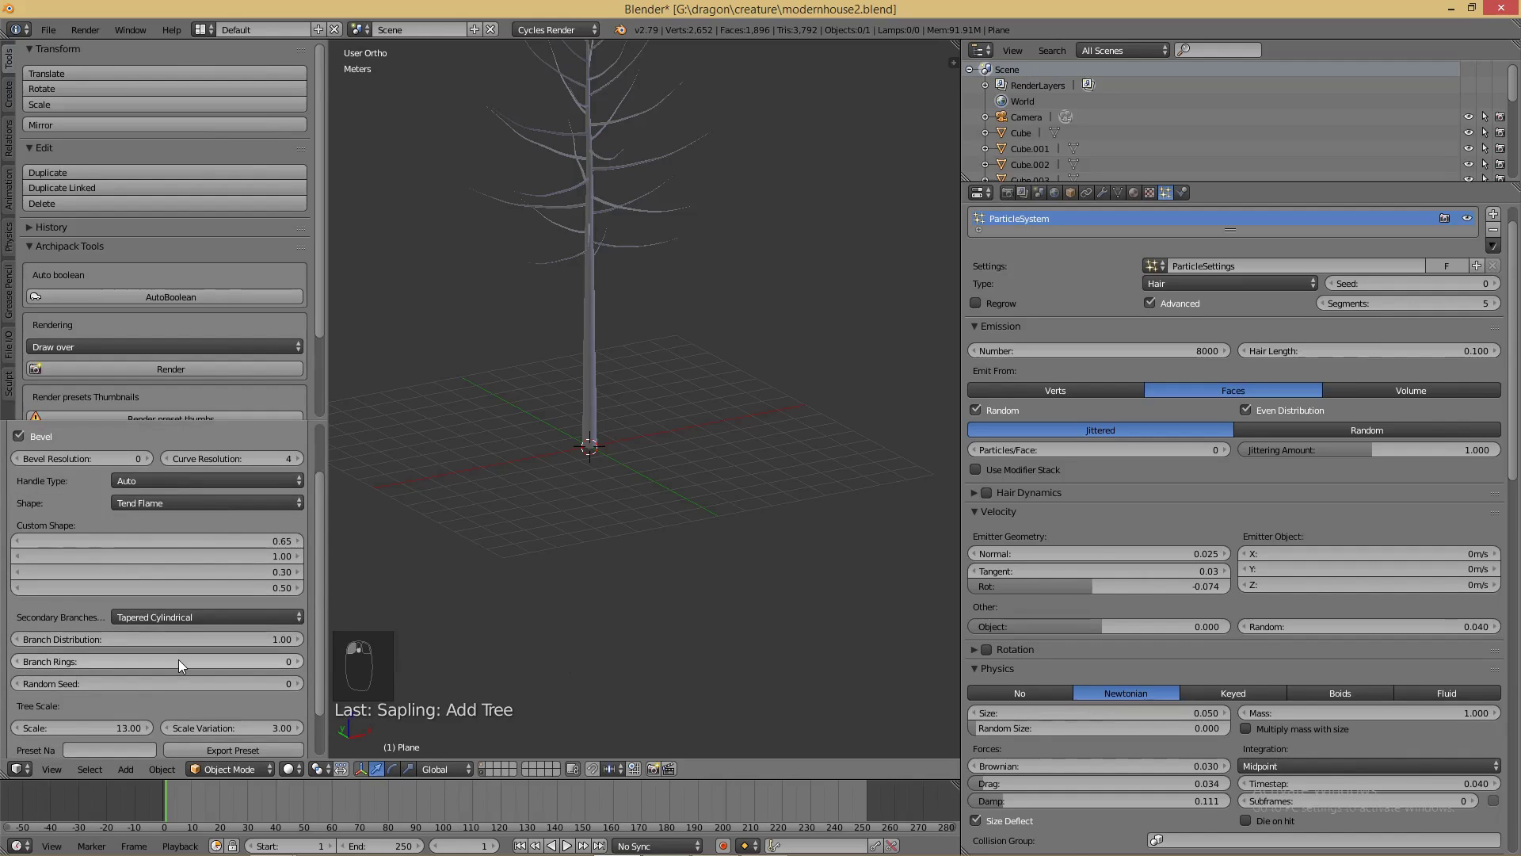
scroll(178, 660, down, 2)
drag(132, 673, 21, 673)
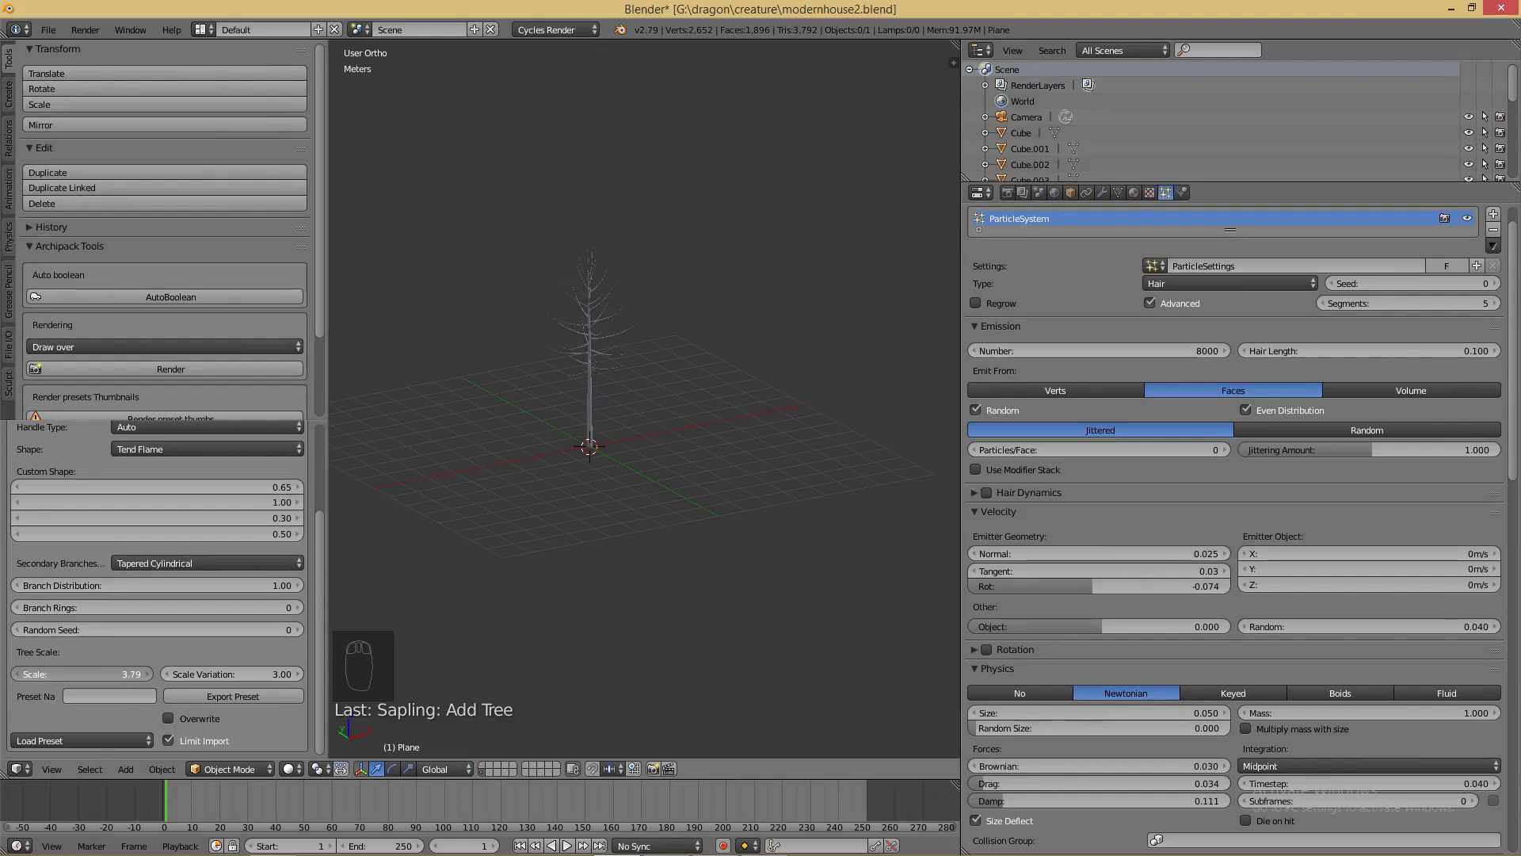
- Reduce the tree's Radius Scale to 0.64 in the Branch Radius settings
scroll(236, 501, up, 3)
click(236, 456)
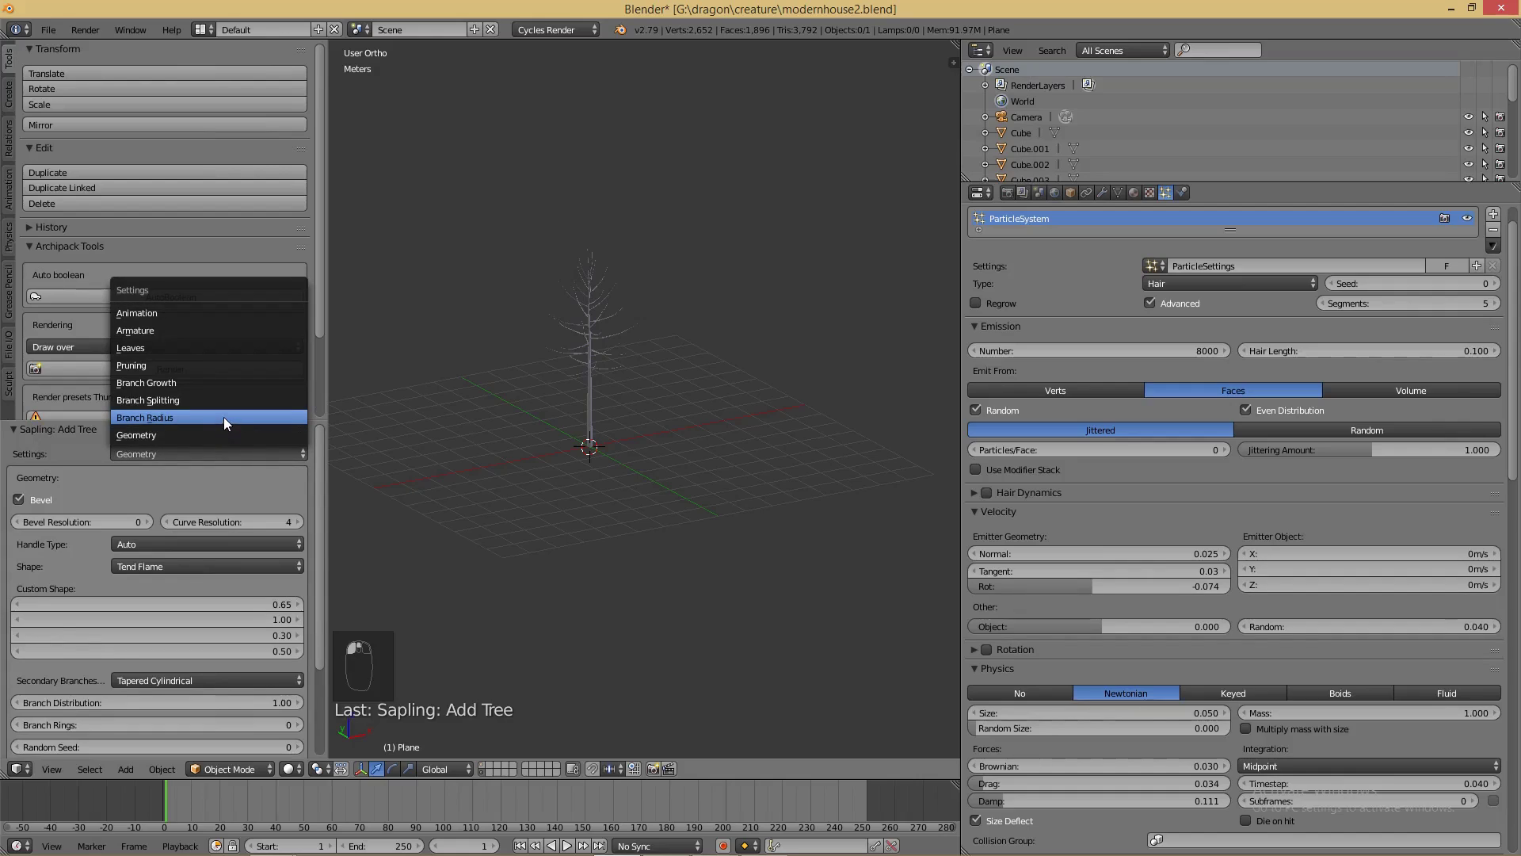
click(201, 413)
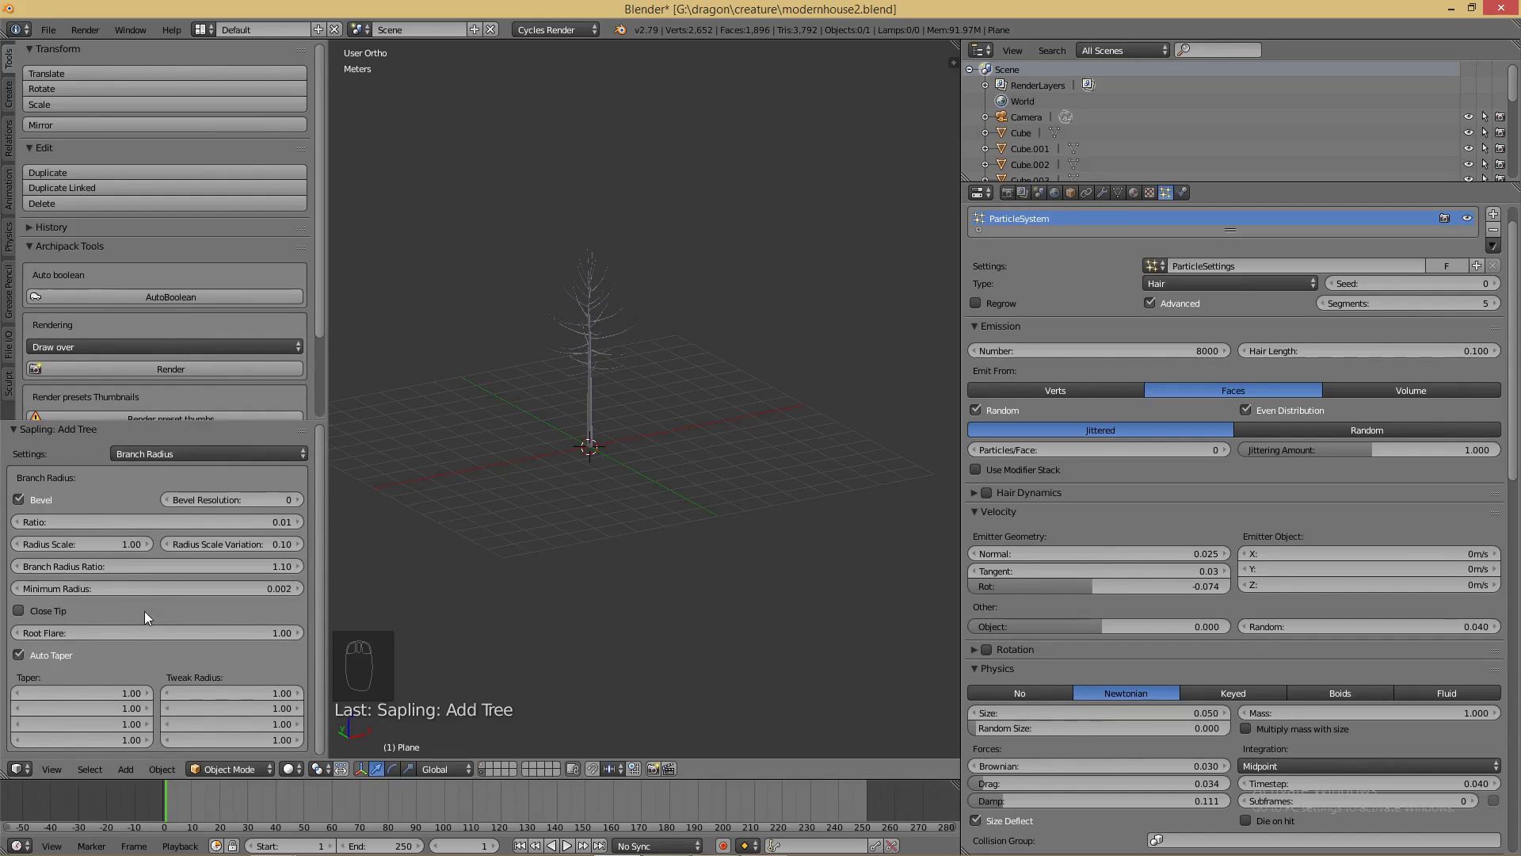
mouse_move(126, 545)
mouse_down()
mouse_move(92, 545)
mouse_move(109, 545)
mouse_up()
scroll(563, 552, up, 6)
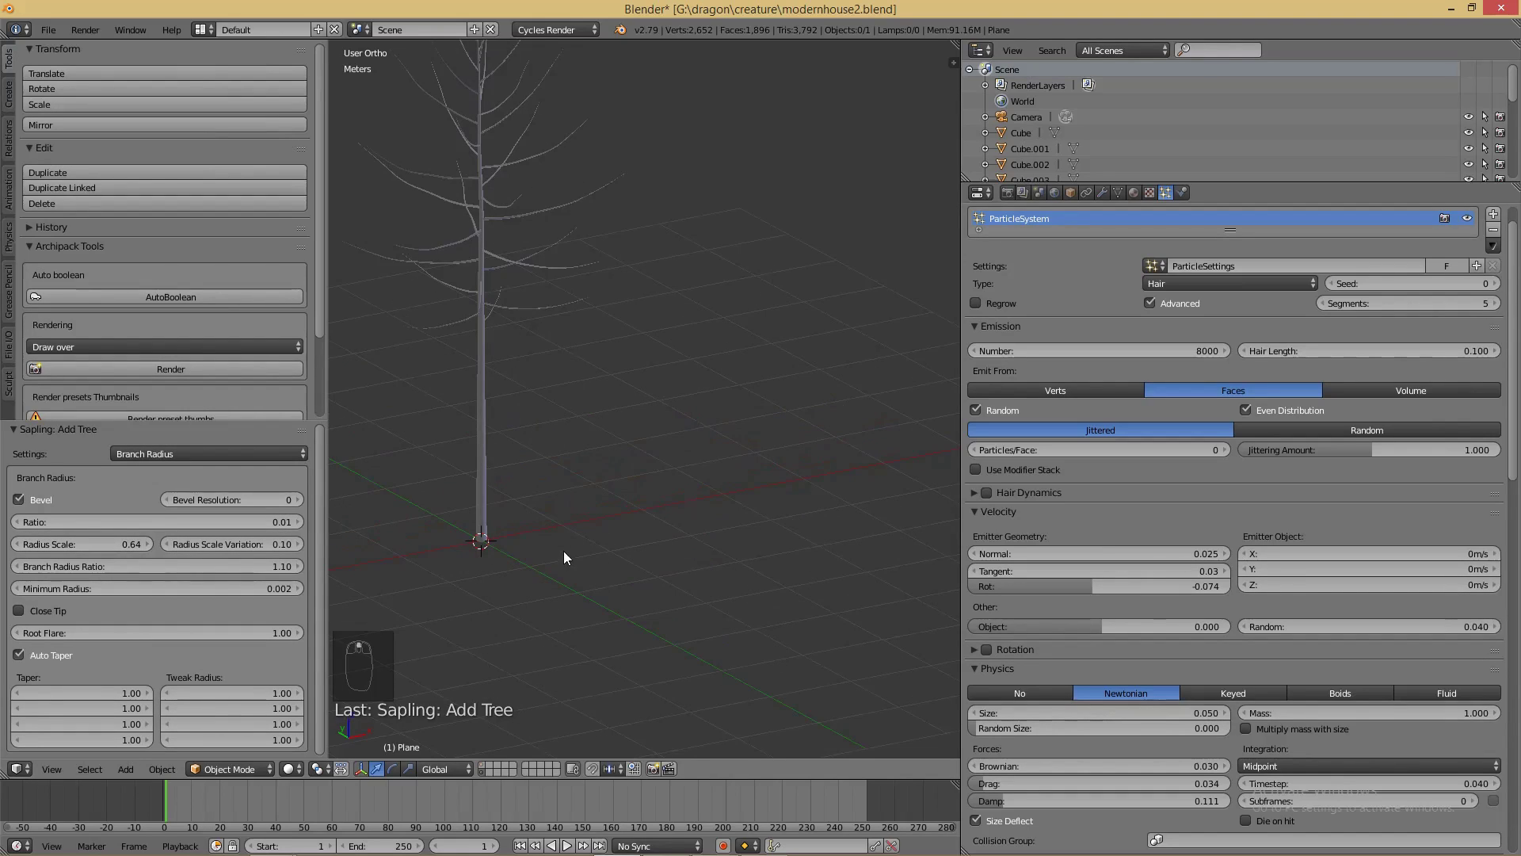
- Try another Random Seed for the tree in its Geometry settings
click(187, 450)
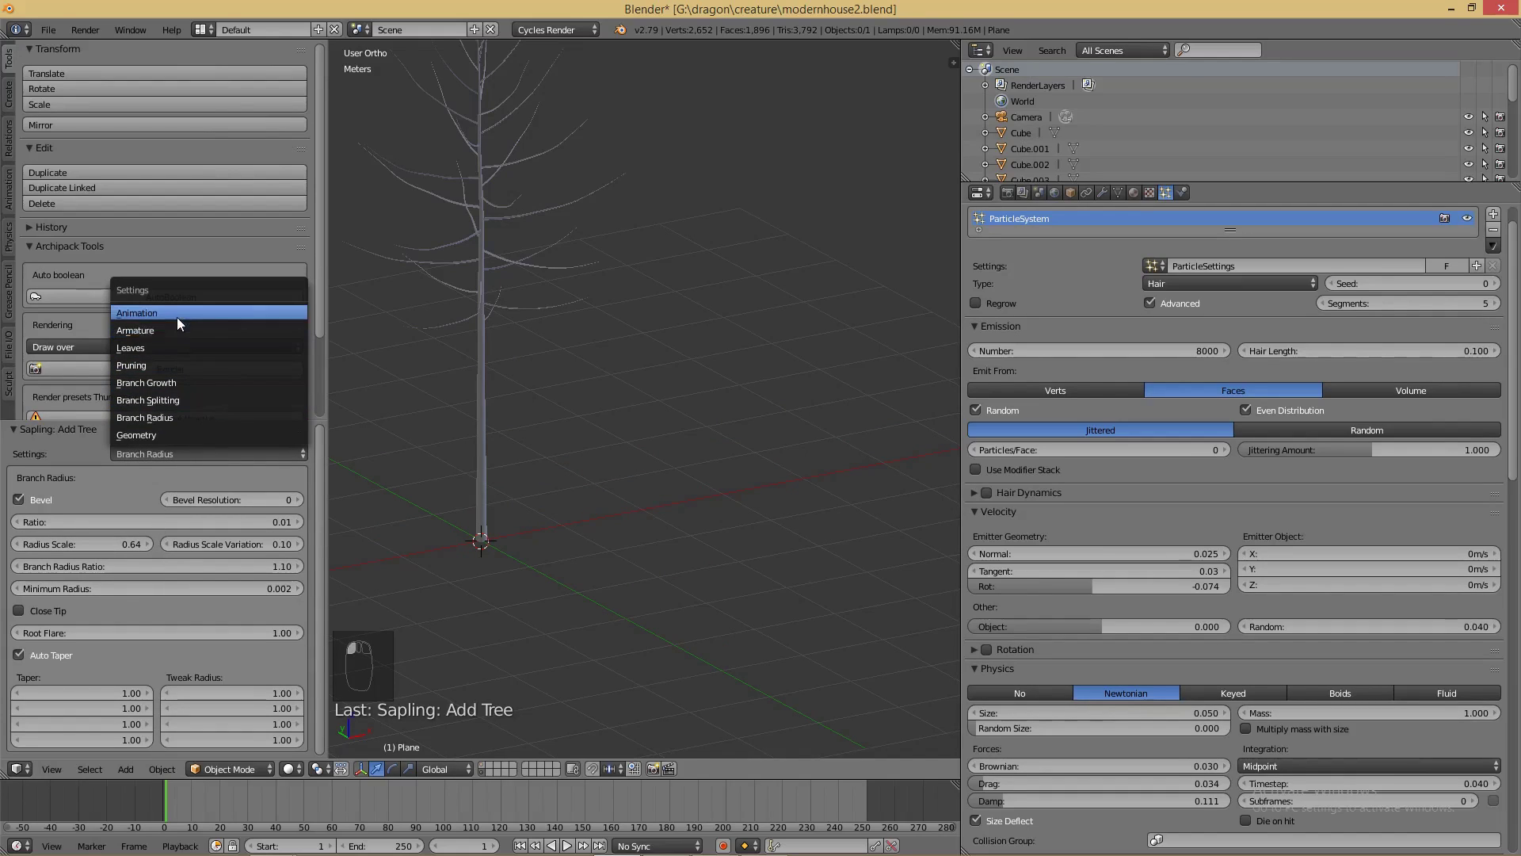
click(158, 433)
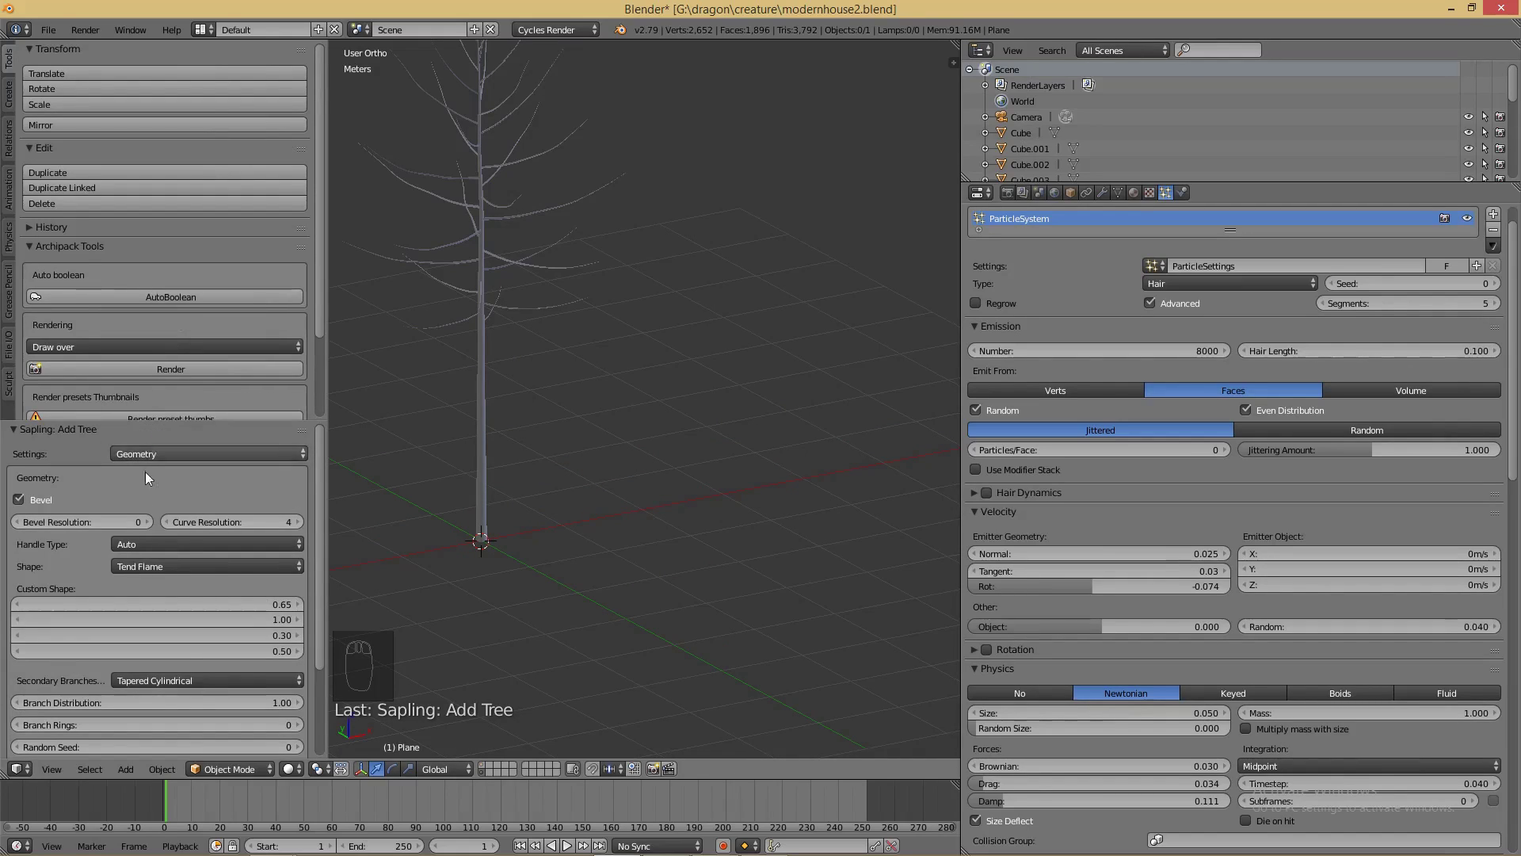
scroll(189, 644, down, 4)
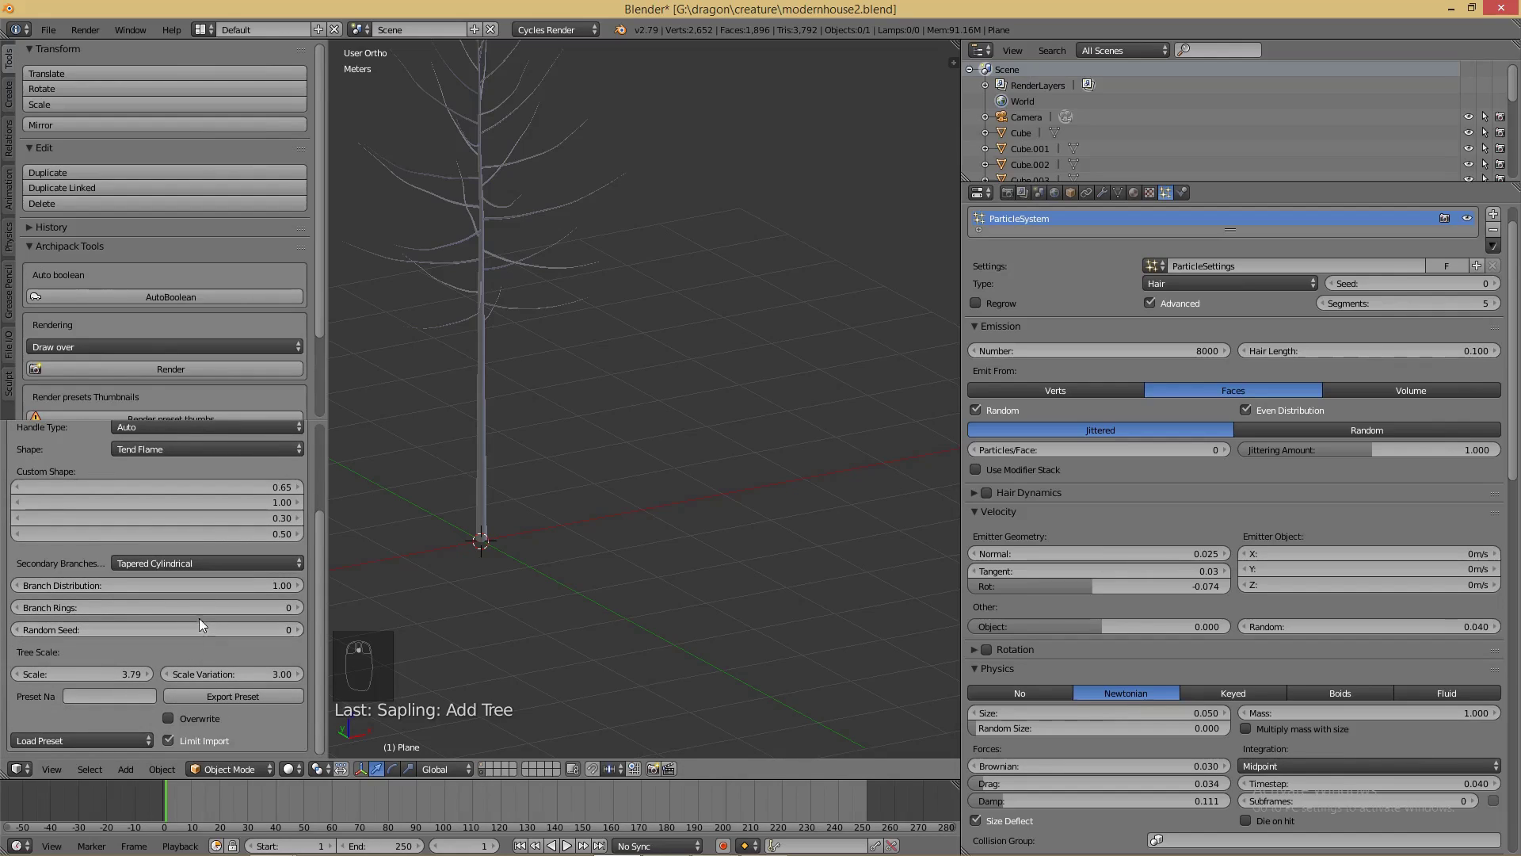
click(296, 630)
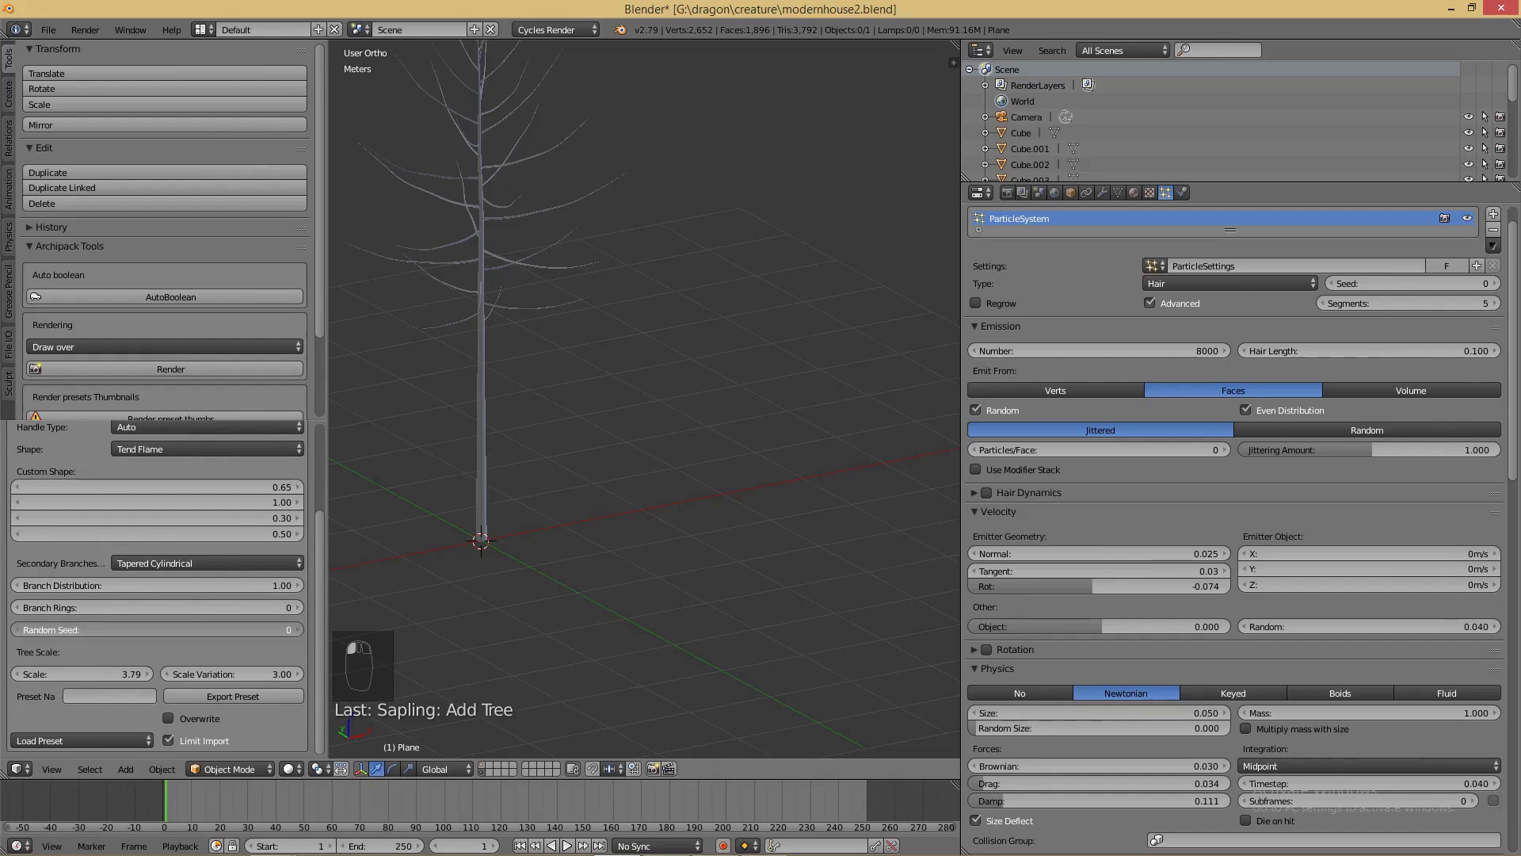
click(16, 630)
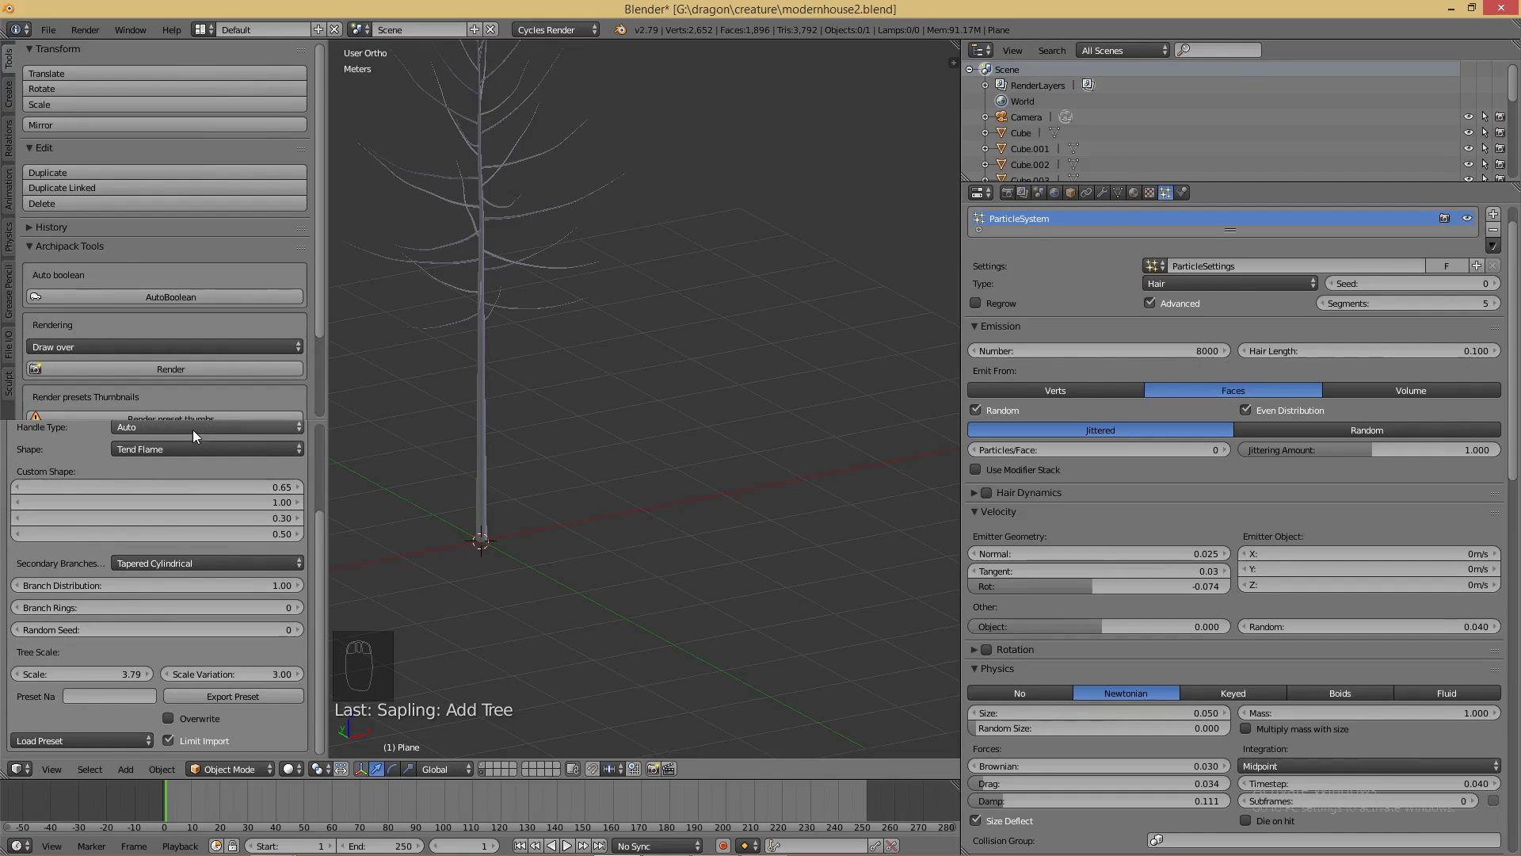
- Check the Pruning settings, and shorten the trunk by setting the first Branch Growth Length value to 0.19
scroll(193, 429, up, 4)
click(183, 451)
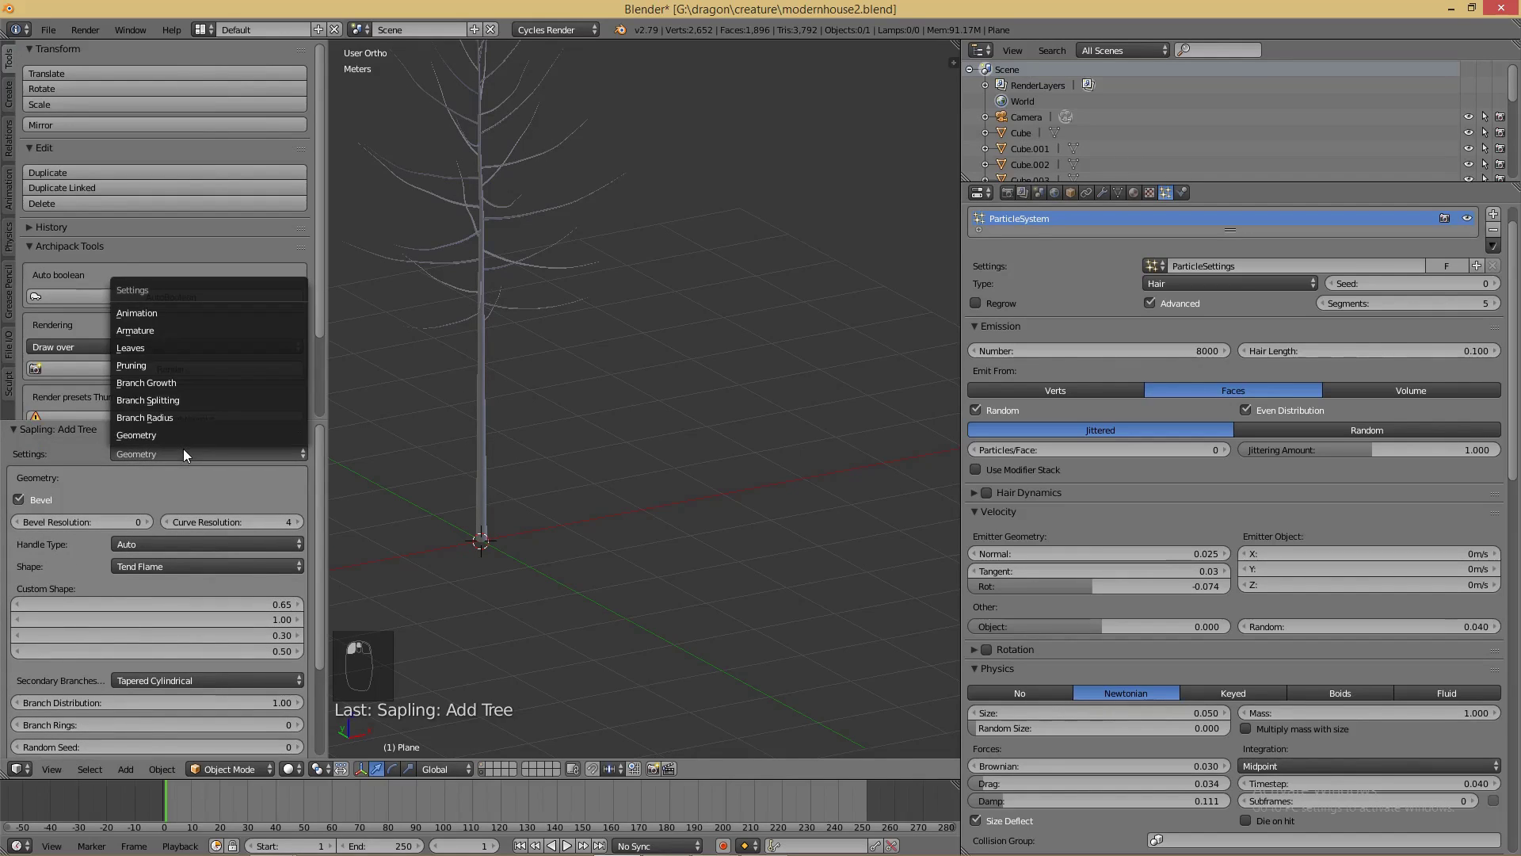
click(152, 367)
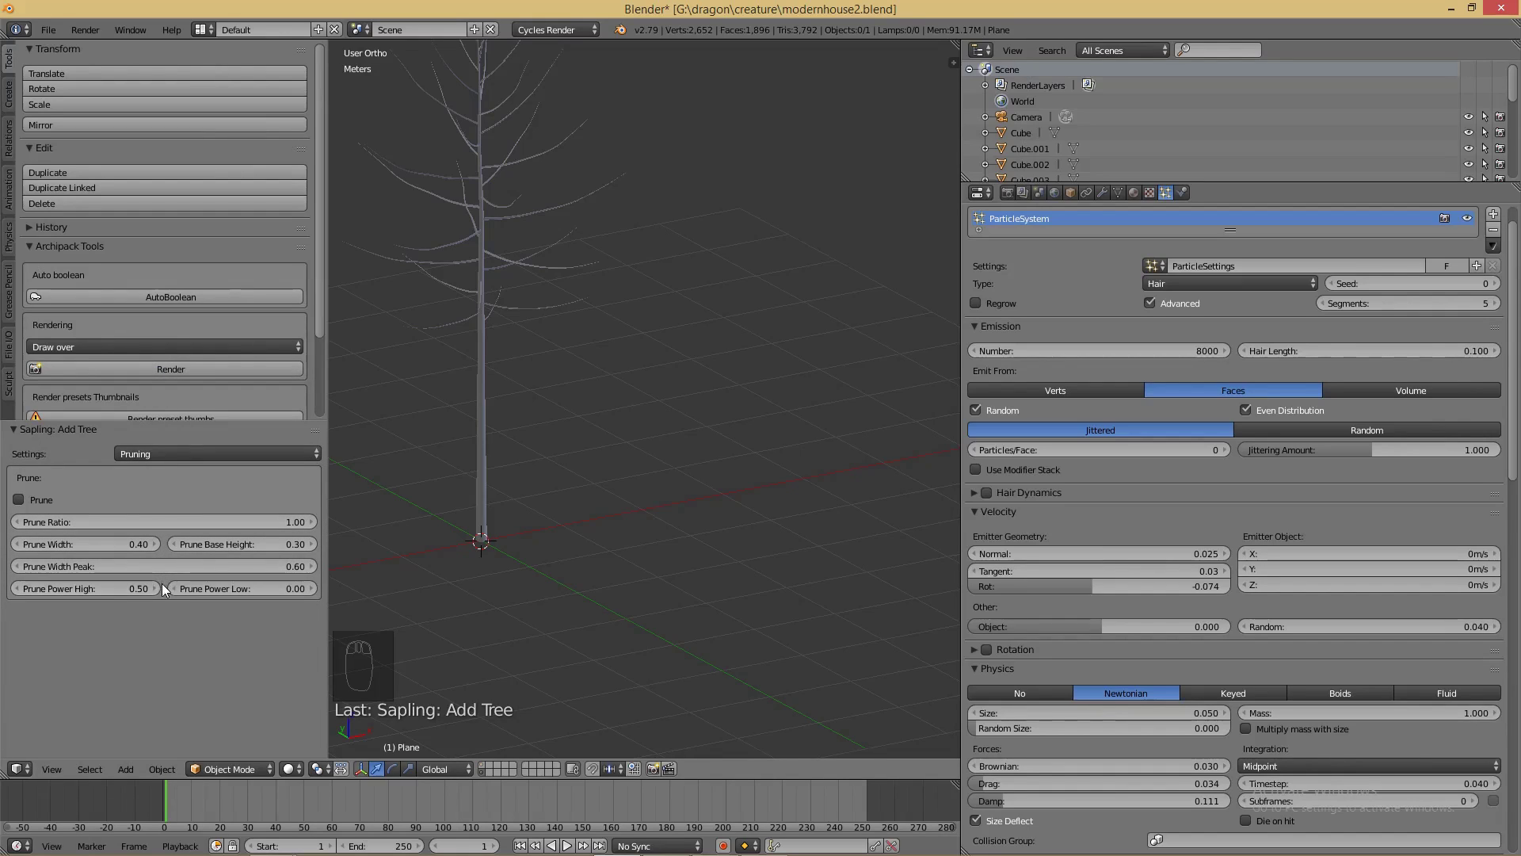
click(197, 453)
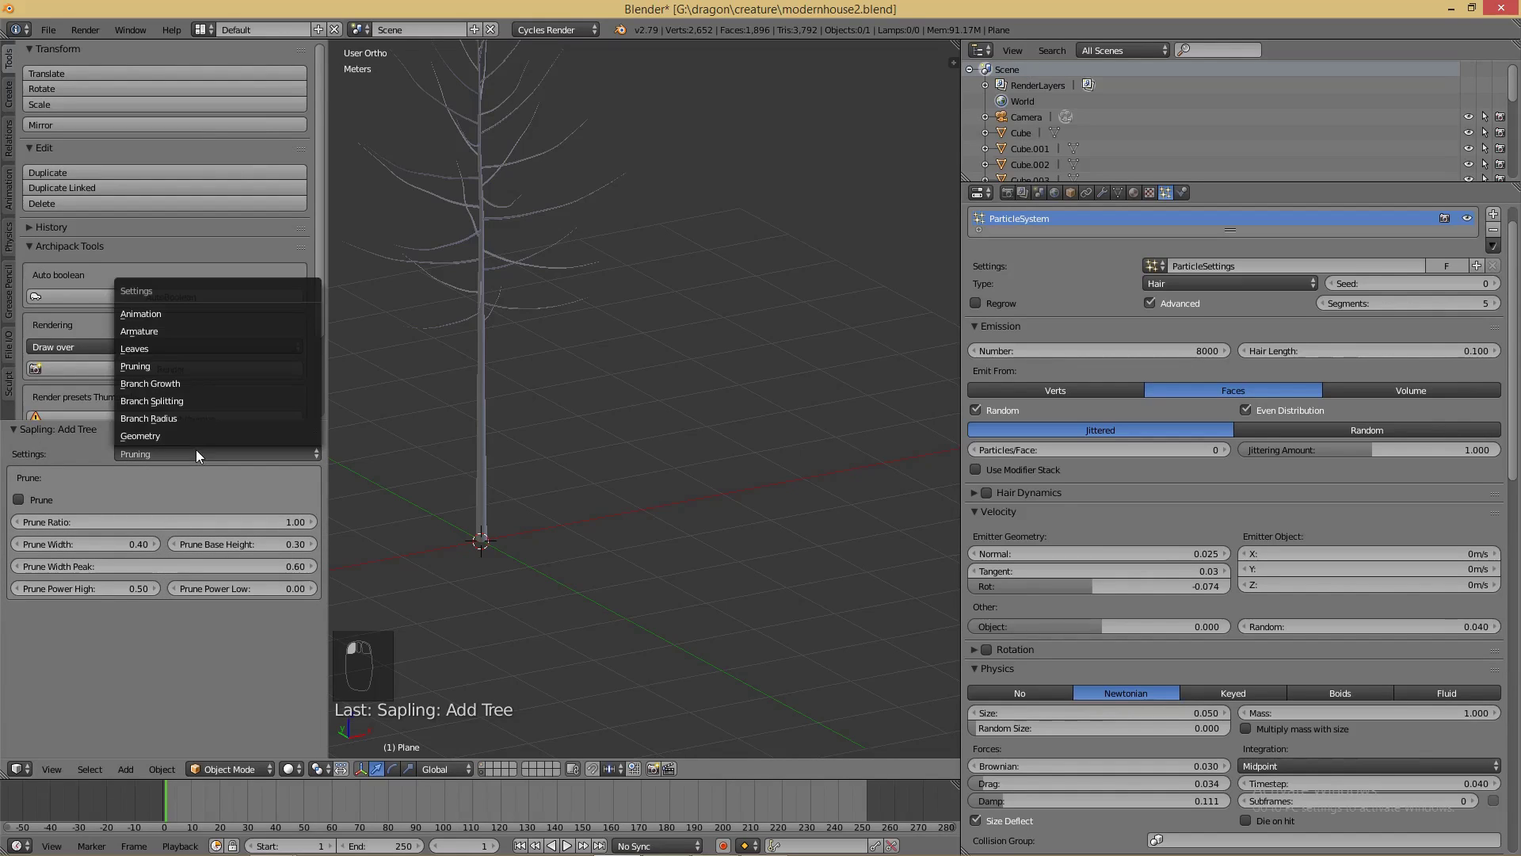
click(201, 387)
drag(120, 534, 56, 534)
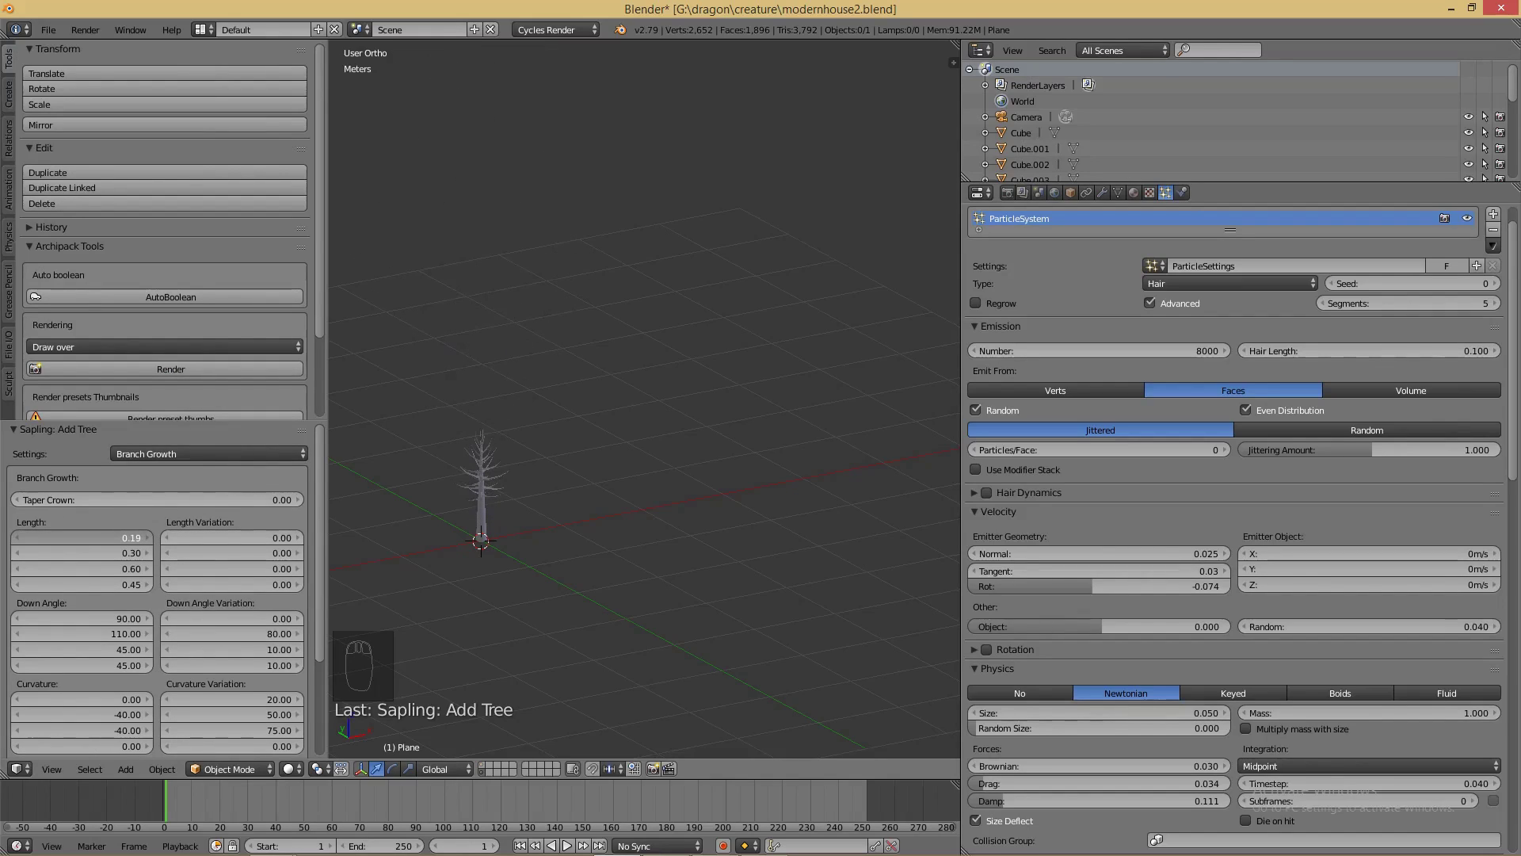
scroll(496, 627, up, 2)
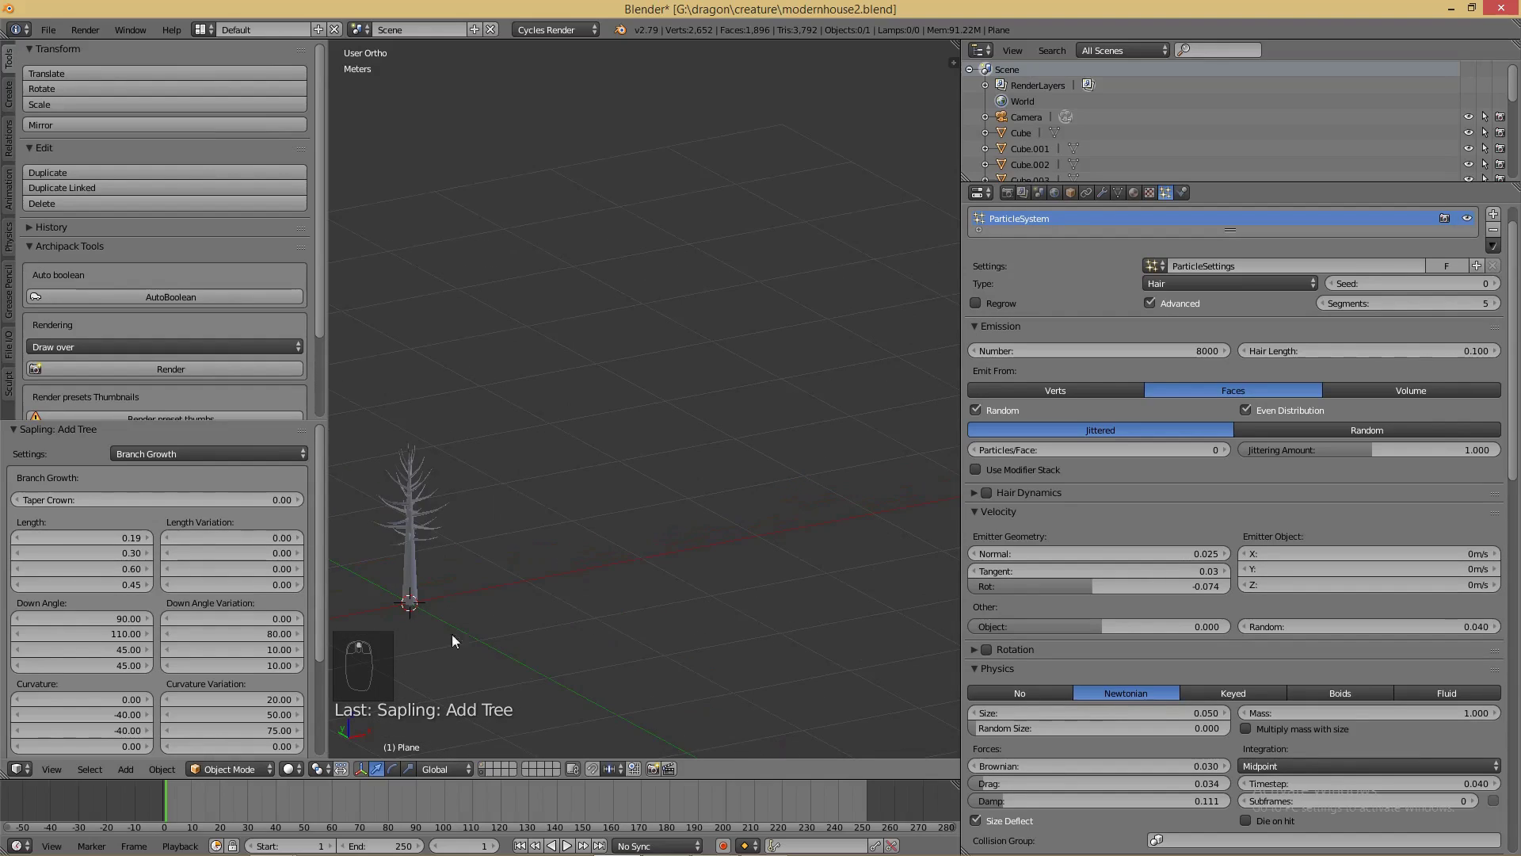
mouse_move(111, 565)
mouse_down()
mouse_move(167, 566)
mouse_move(106, 570)
mouse_up()
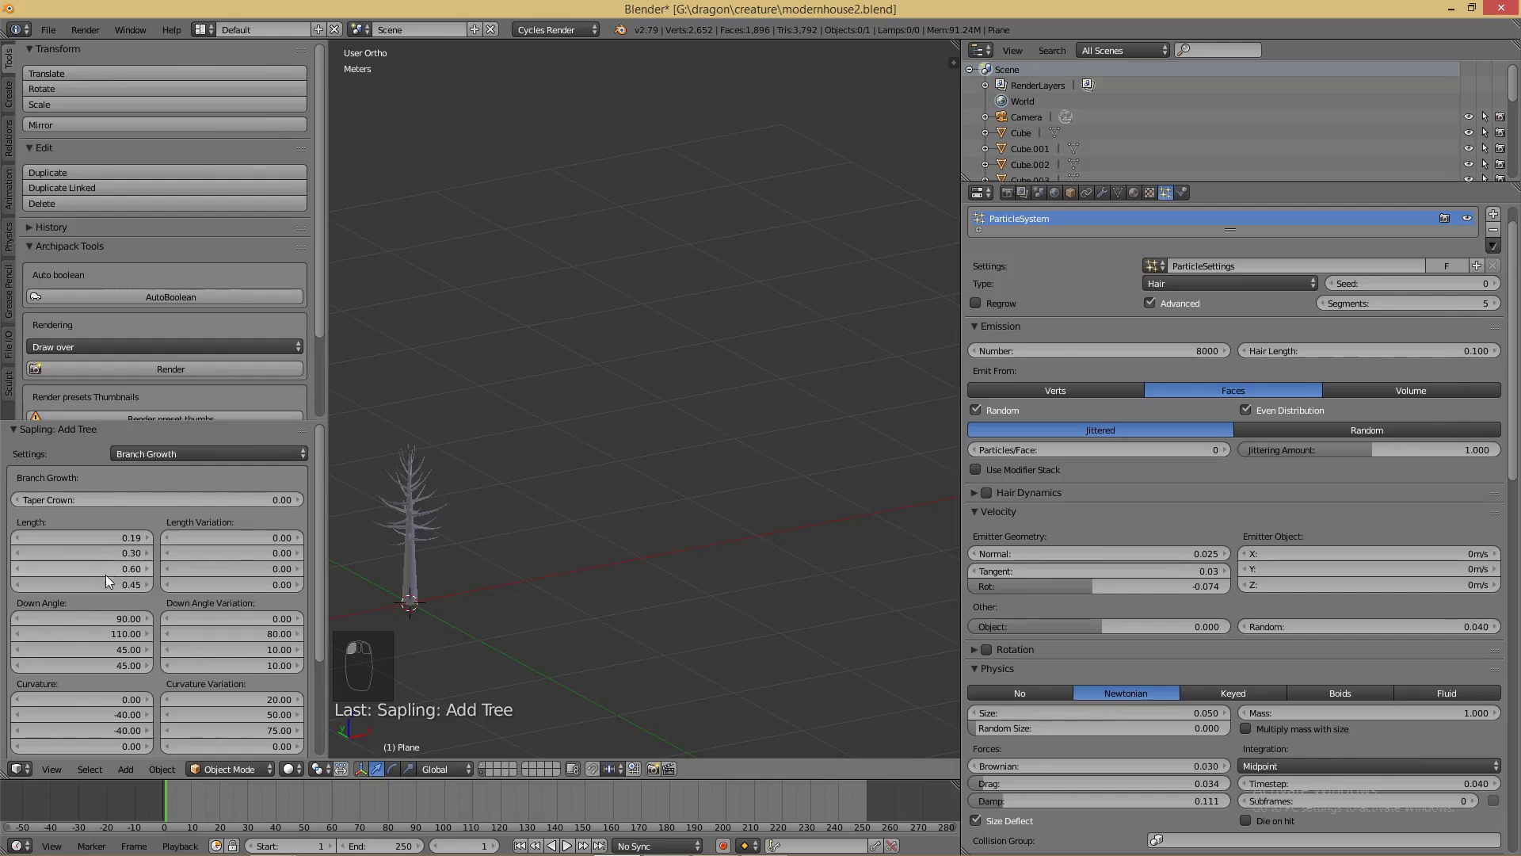
- Lengthen the tree's main branches by setting the second Branch Growth Length value to 1.38
click(194, 461)
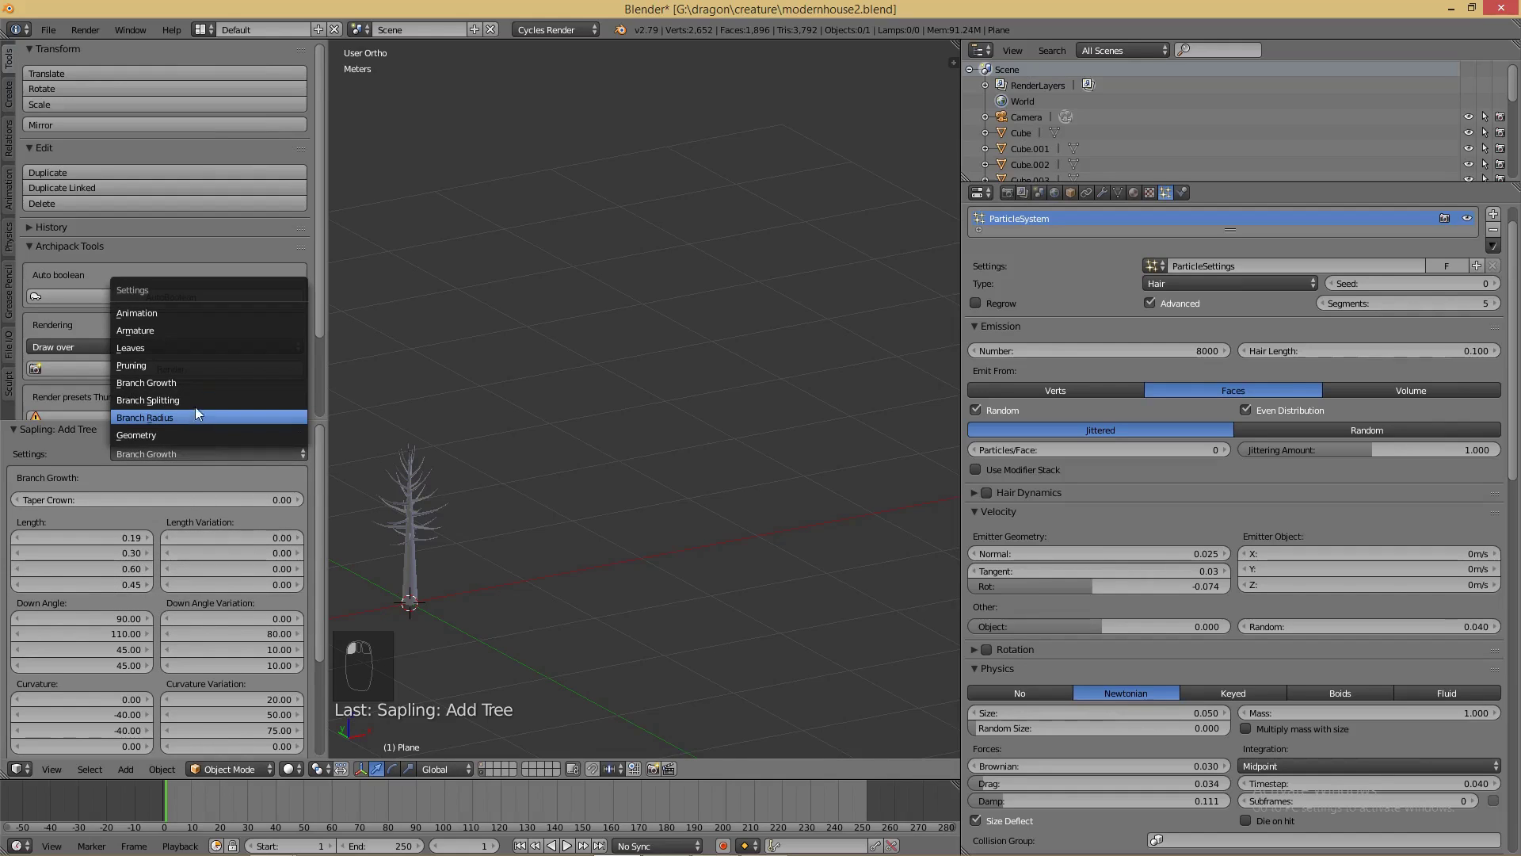
click(189, 382)
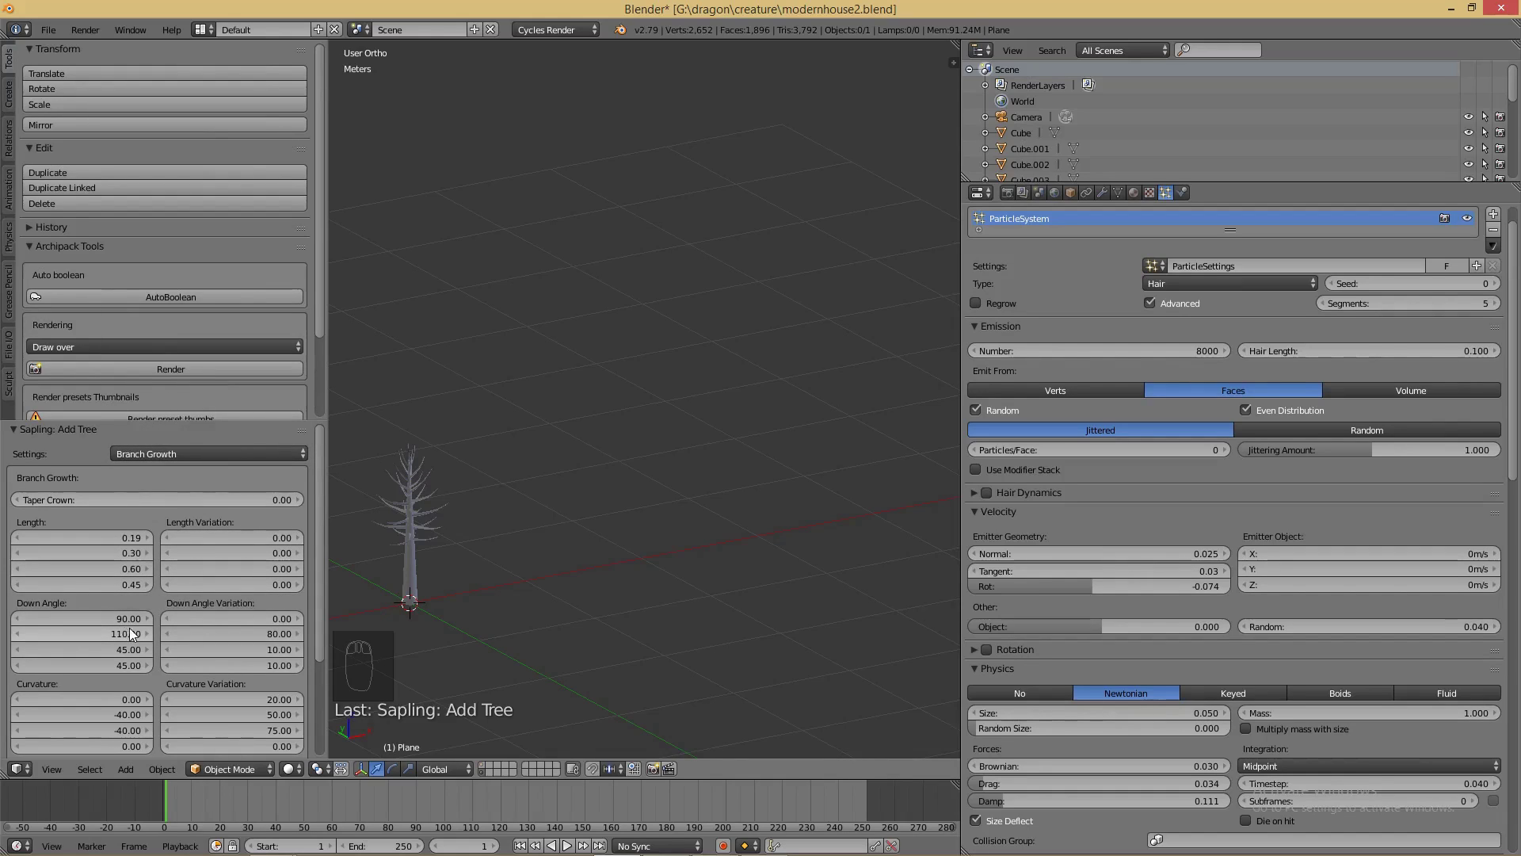
scroll(115, 638, down, 3)
scroll(128, 633, up, 3)
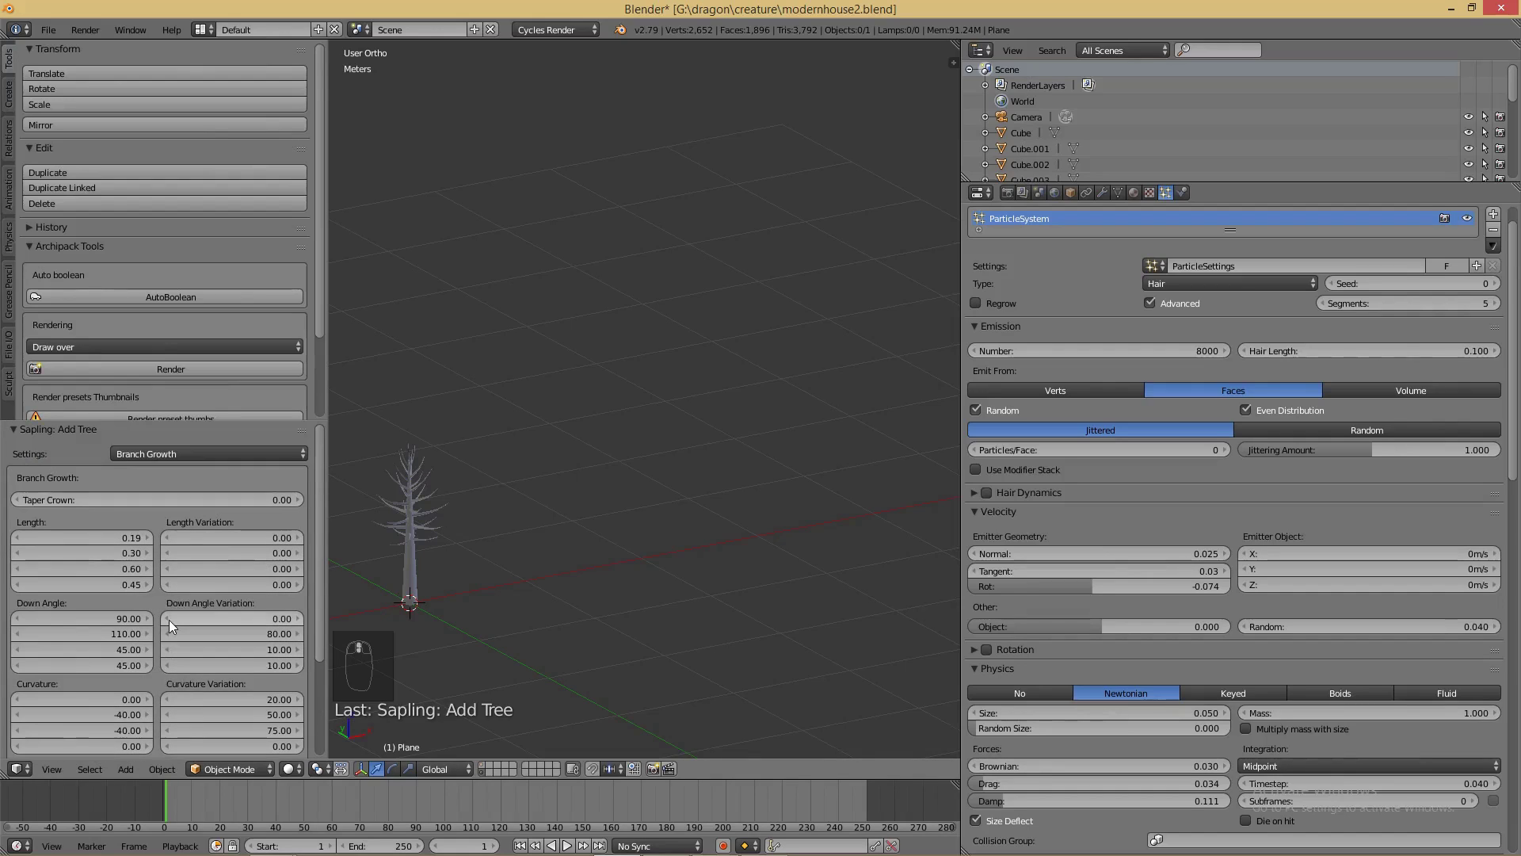
drag(103, 554, 165, 554)
scroll(425, 582, down, 2)
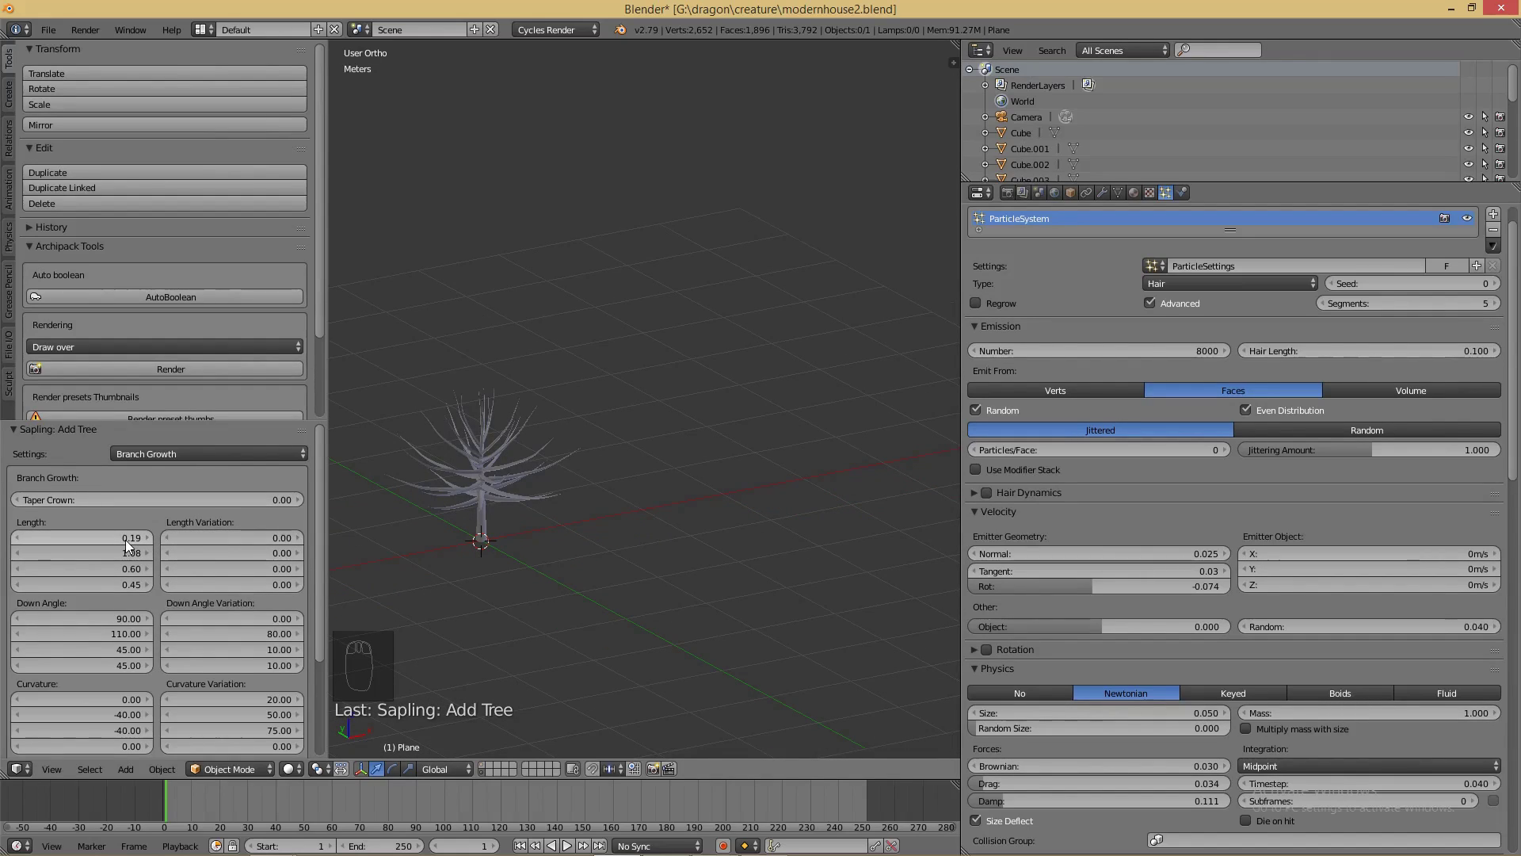
- Thin the trunk and branches by setting Radius Scale to 0.40 in the Branch Radius settings
click(199, 459)
click(216, 428)
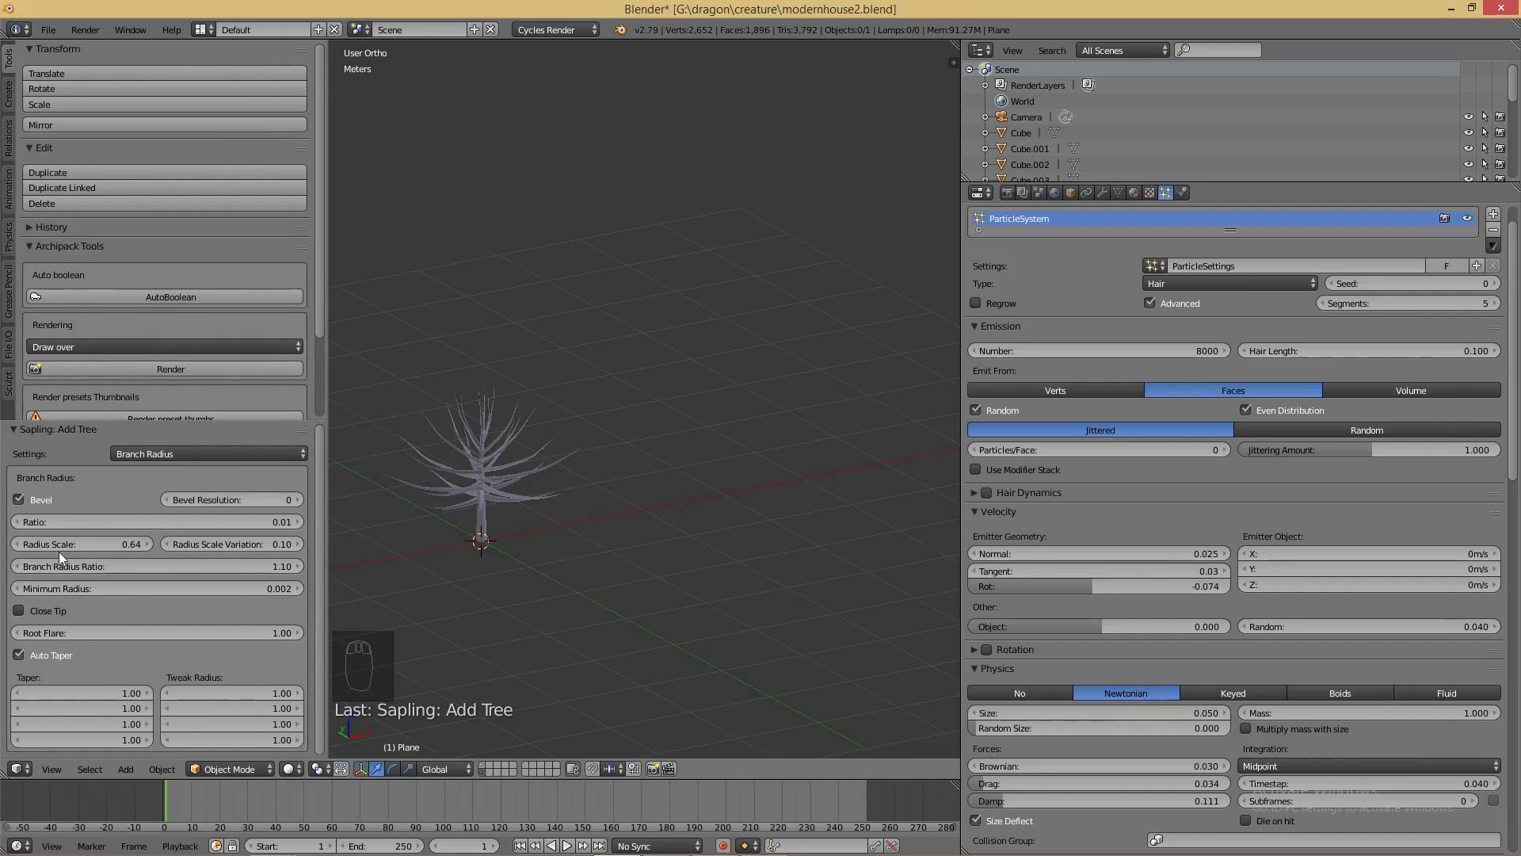
drag(20, 546, 10, 547)
click(17, 545)
click(18, 545)
click(18, 545)
- Show the tree's leaves and set the Leaves count to 35 in the Leaves settings
click(119, 456)
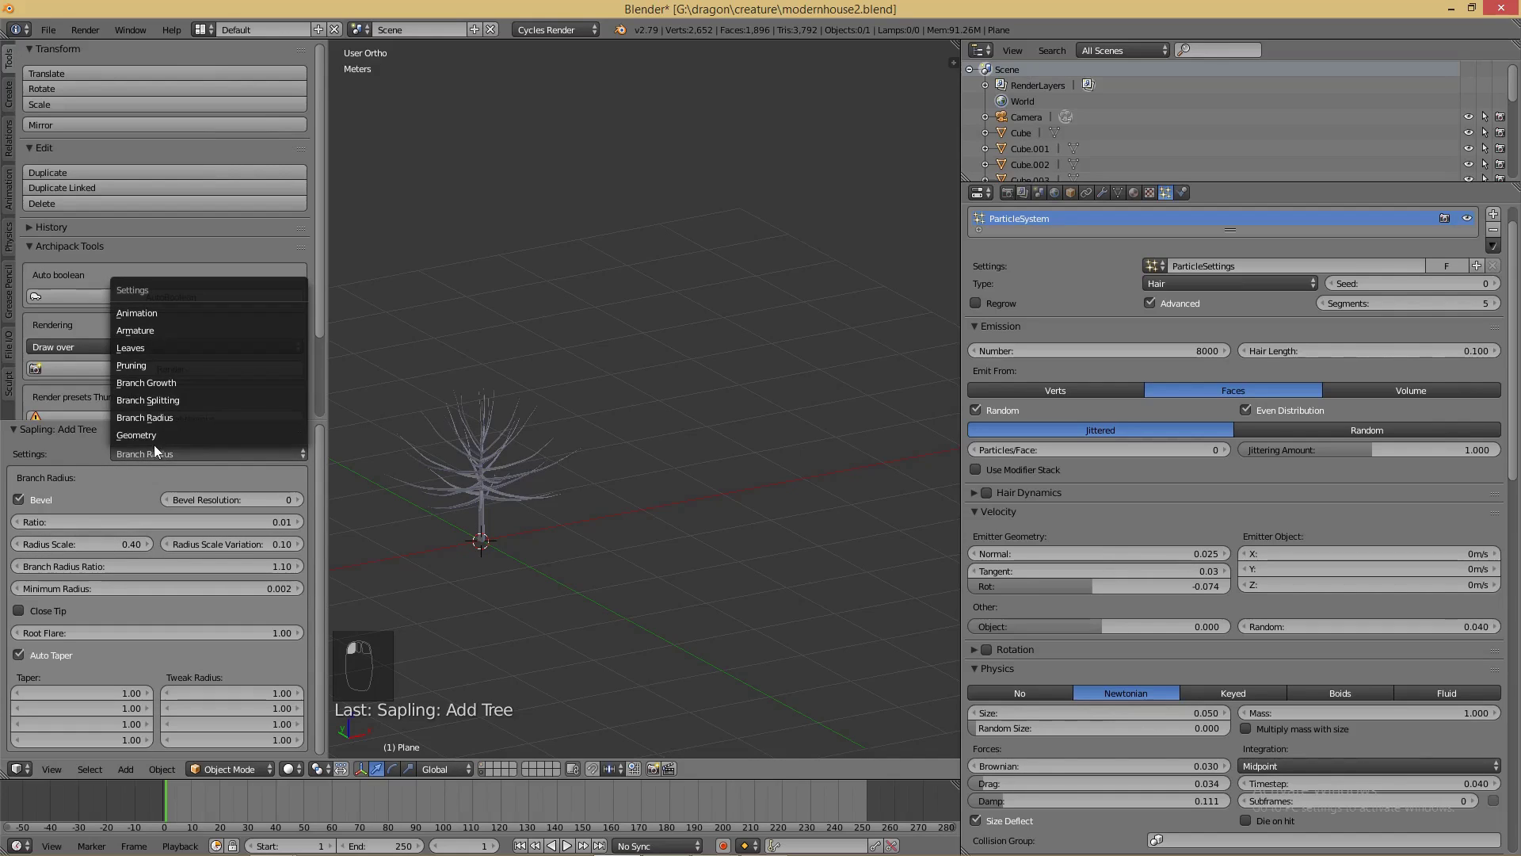
click(187, 348)
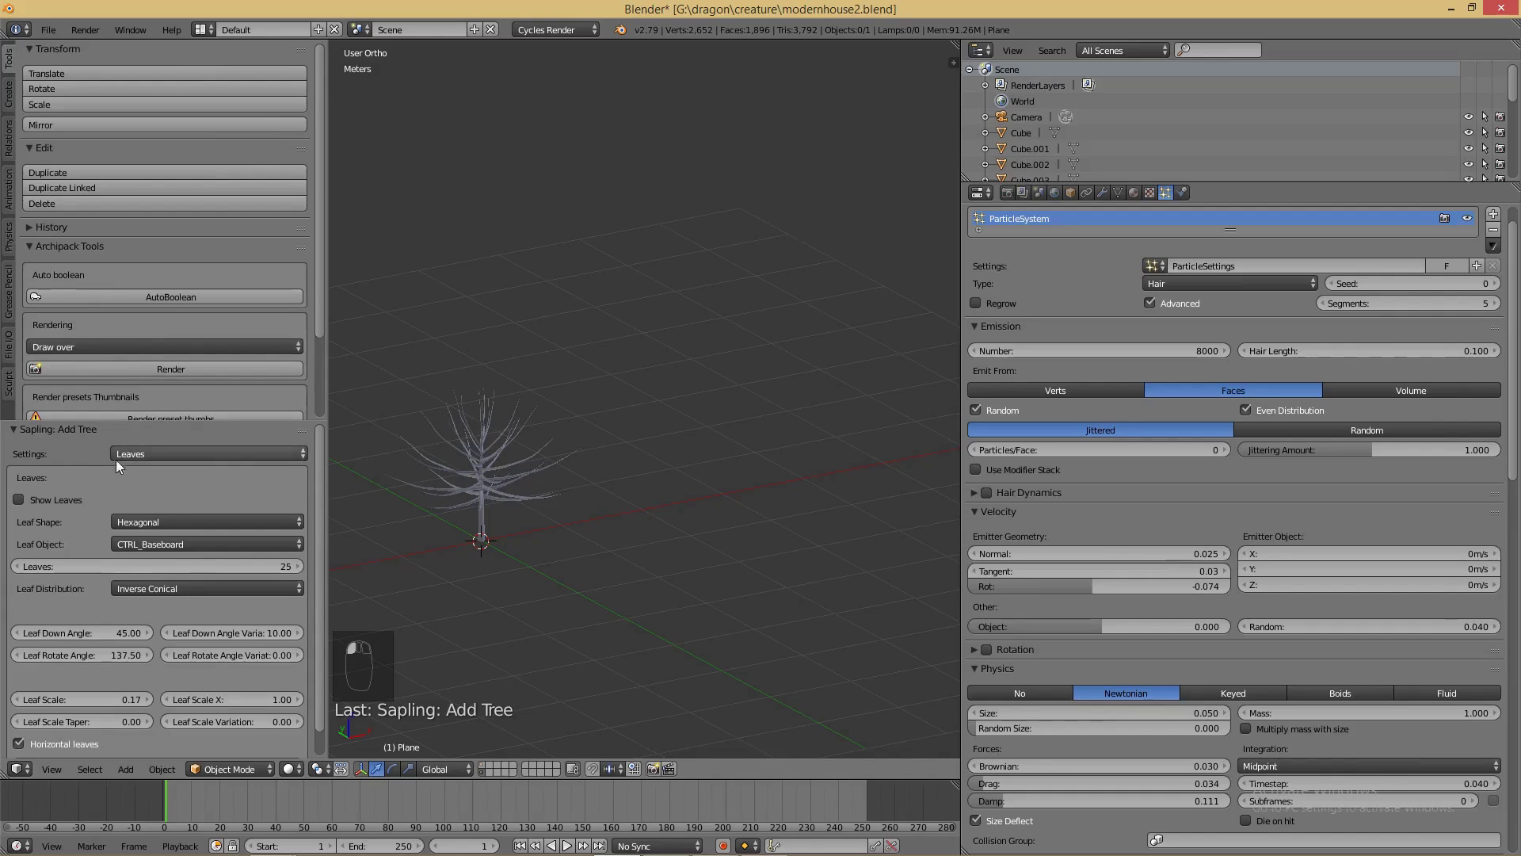
click(79, 497)
click(268, 566)
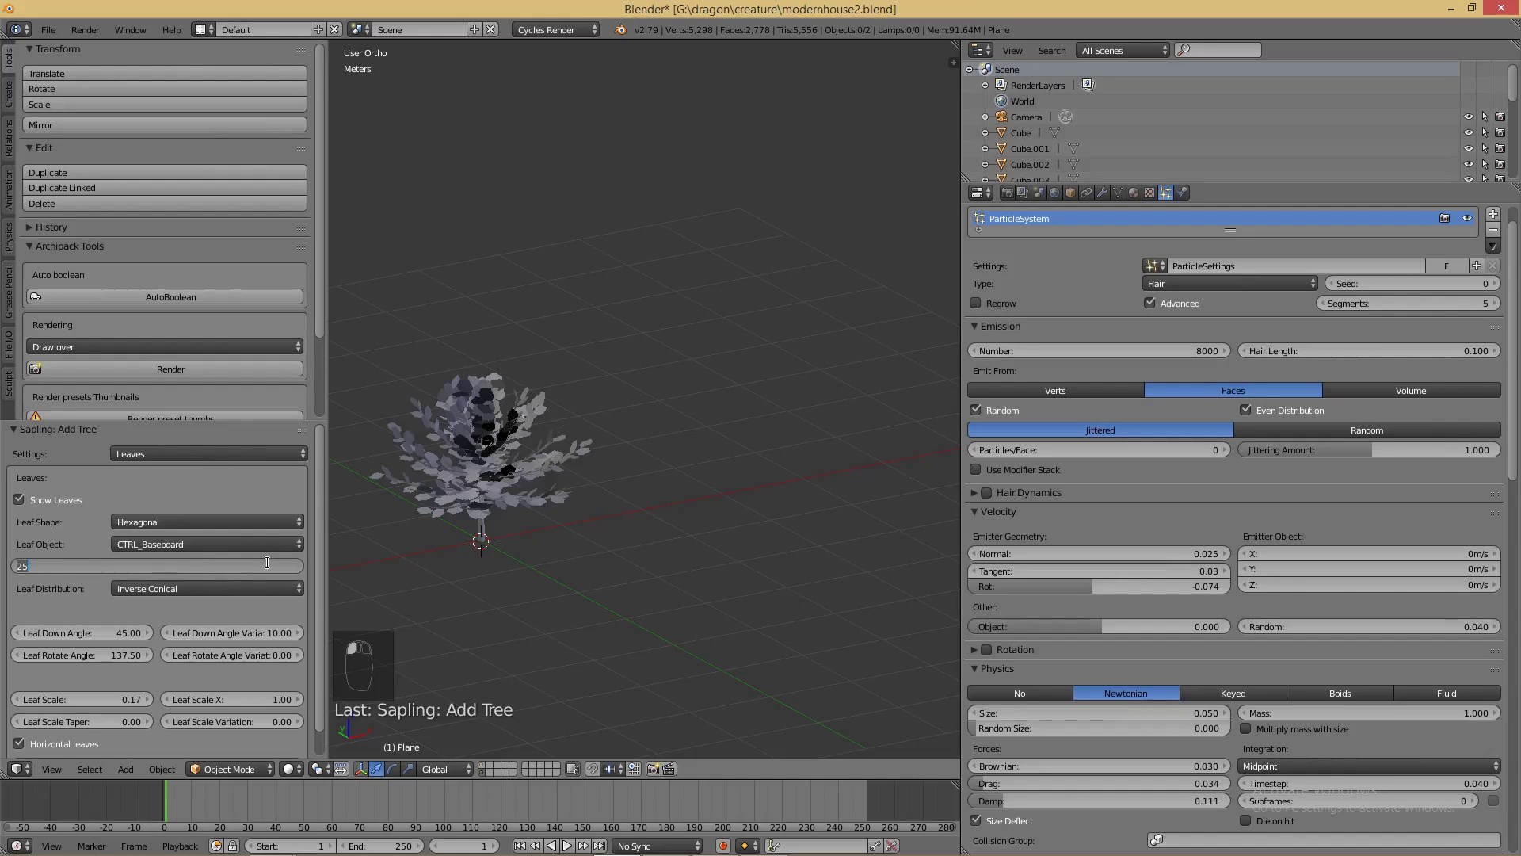
text(35)
key(Return)
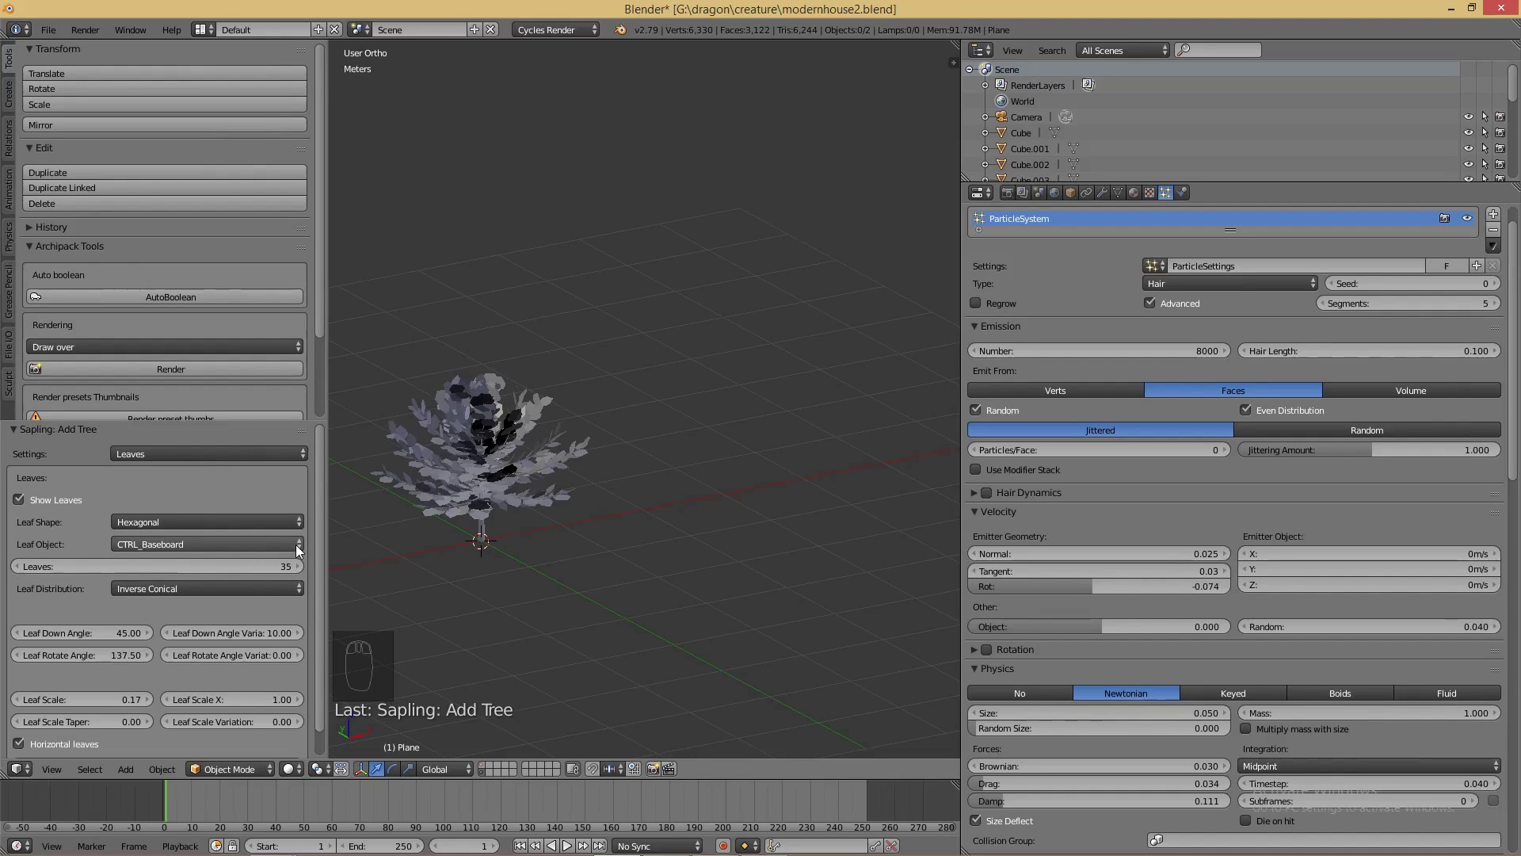
- Set the Leaf Down Angle to 70 and look over the remaining leaf options
click(103, 636)
key(Return)
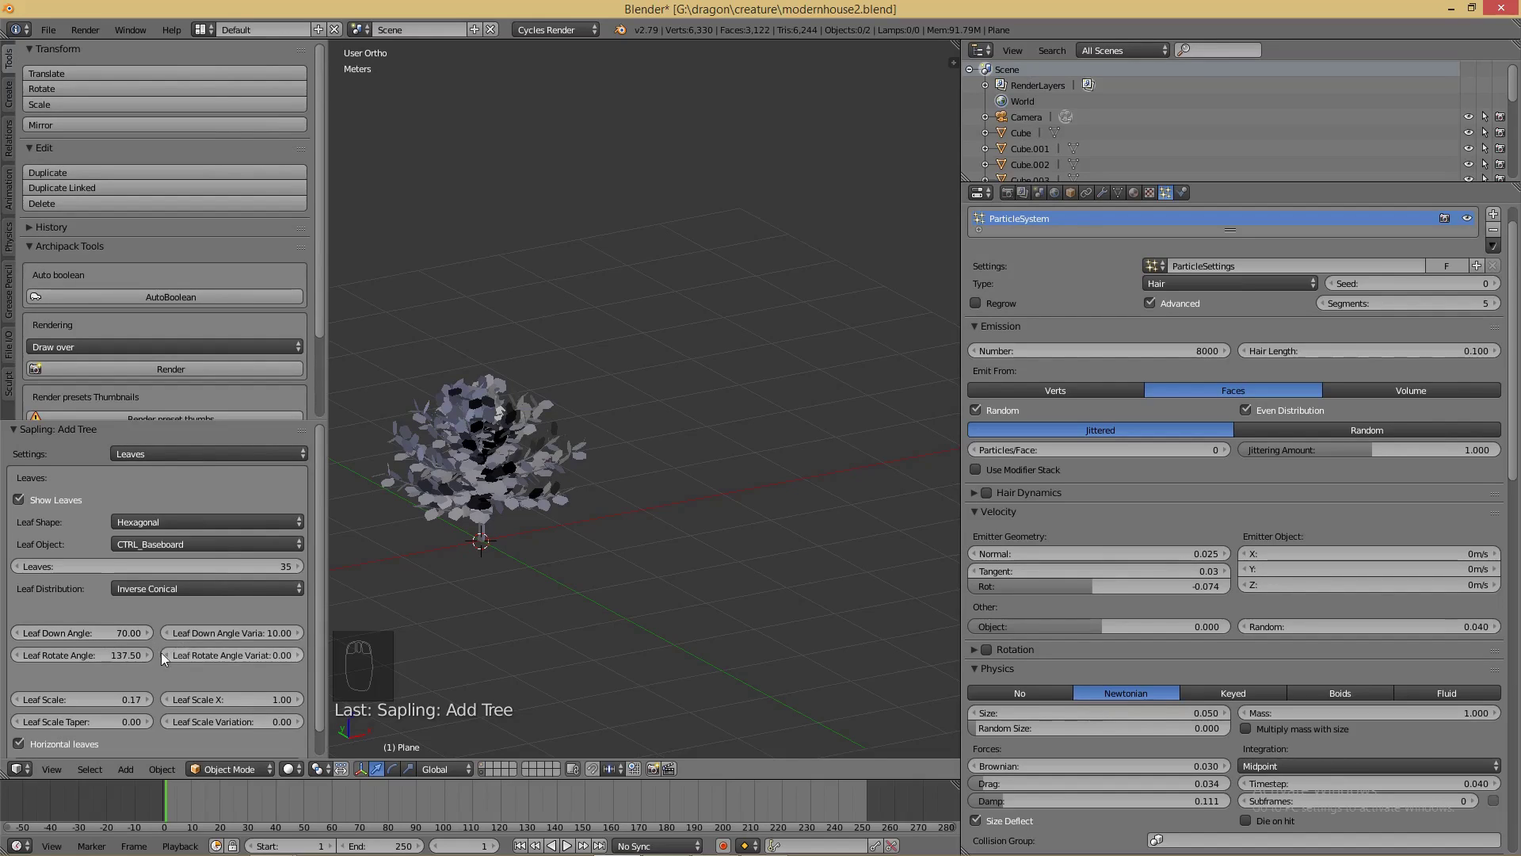
scroll(159, 653, down, 1)
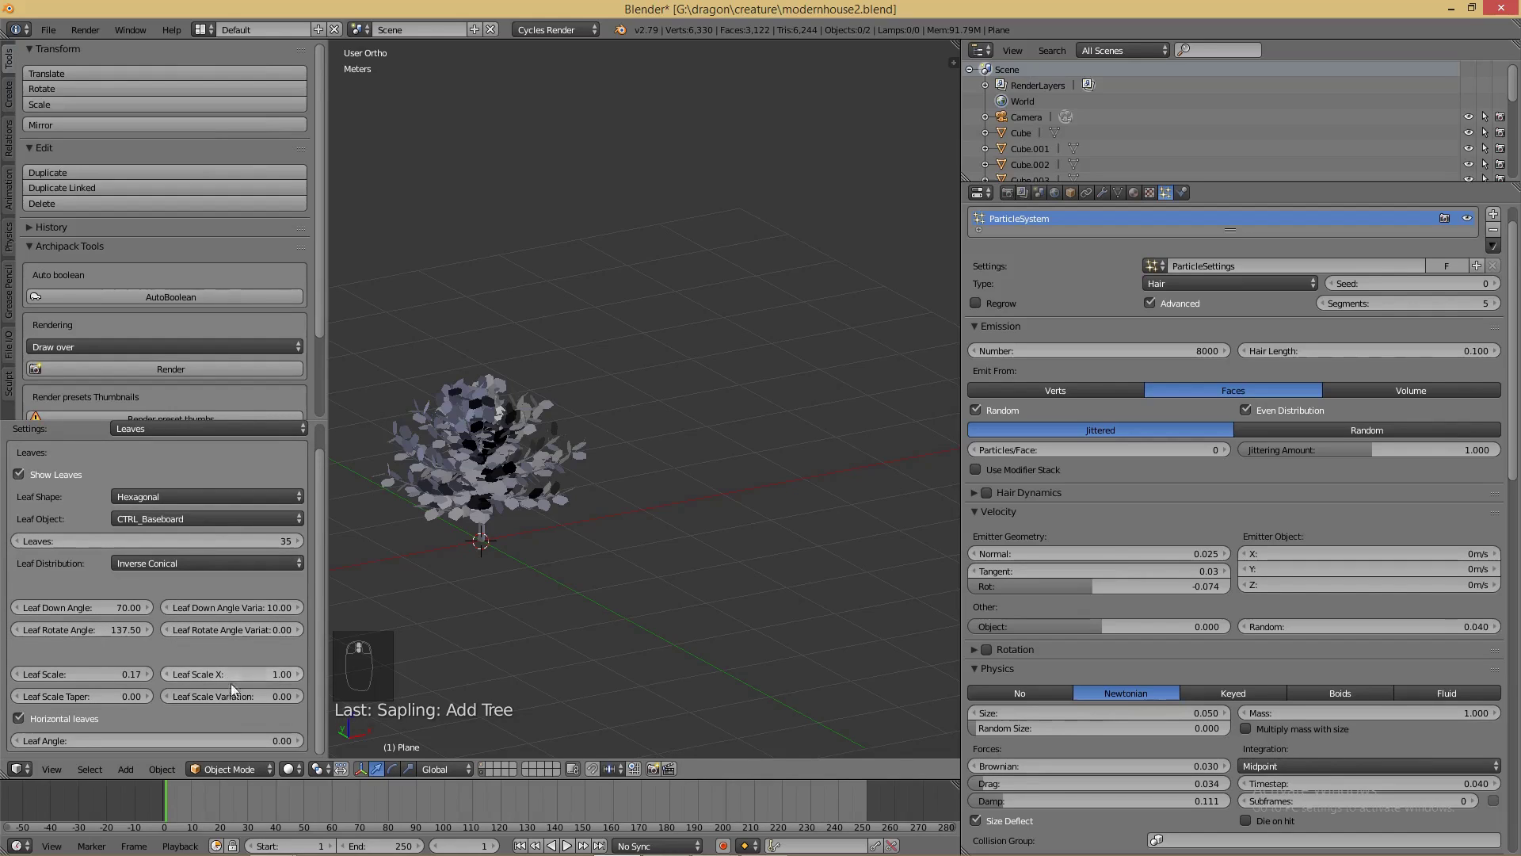
scroll(173, 480, up, 1)
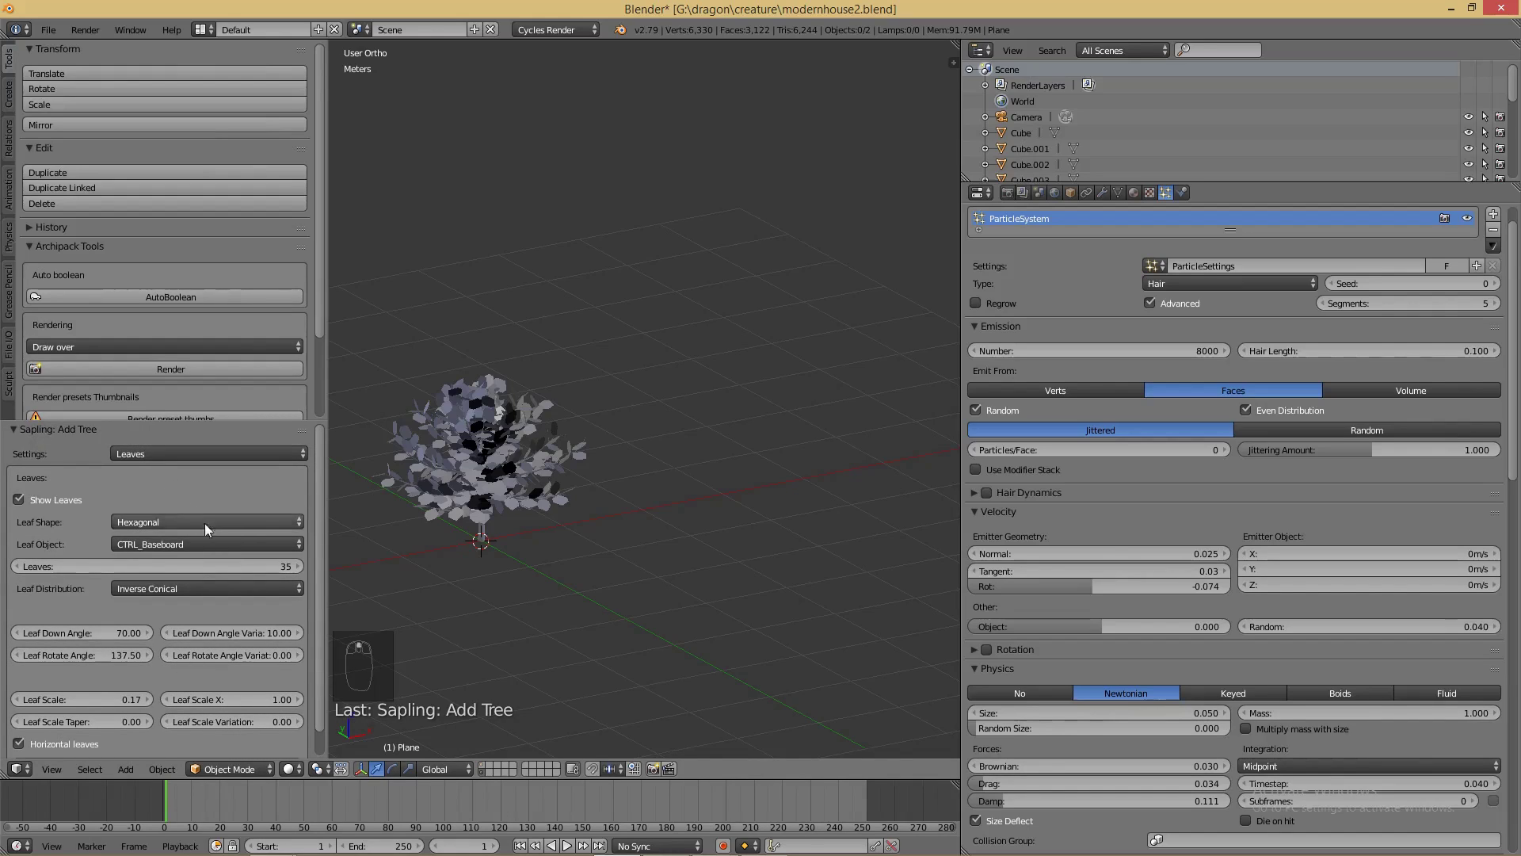
- Widen the 3D view by narrowing the properties area and the tool shelf on either side of it
click(562, 555)
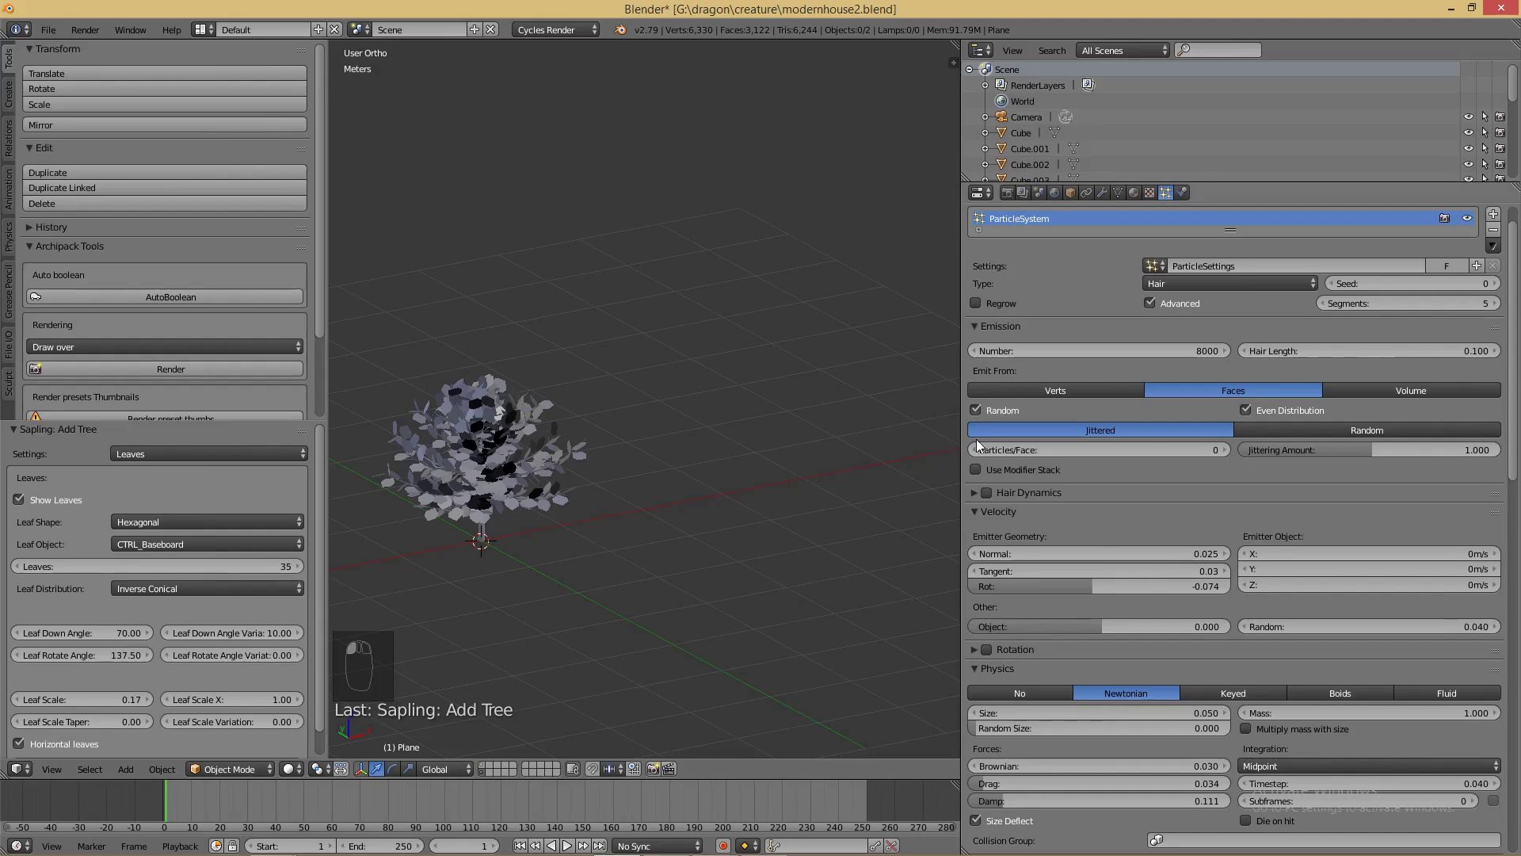
drag(961, 451, 1220, 458)
drag(327, 322, 221, 325)
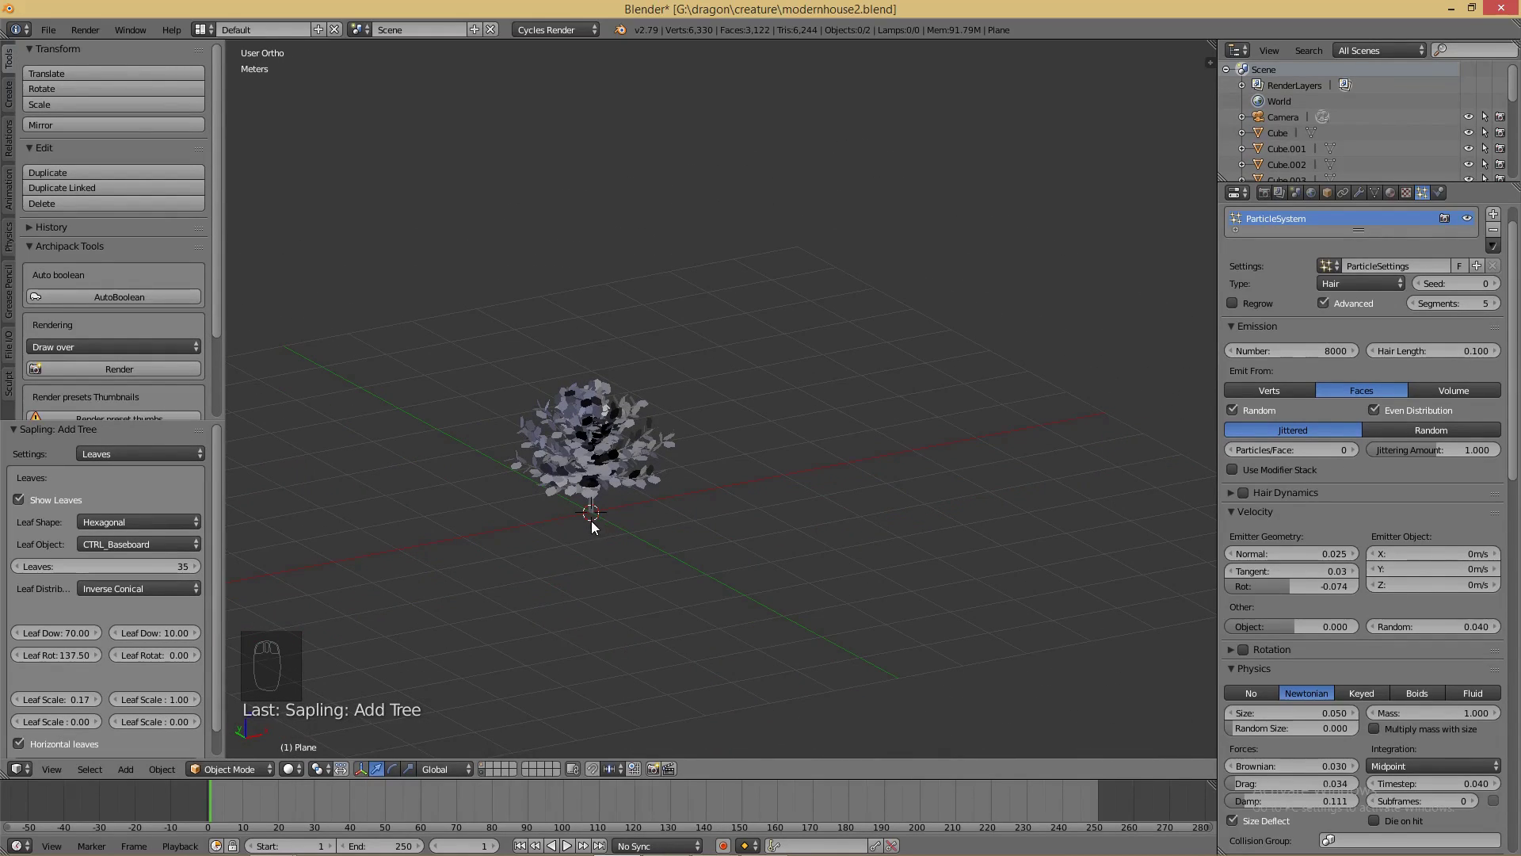
- Select the tree together with its leaves and display them along with the house model
key(b)
drag(485, 369, 668, 653)
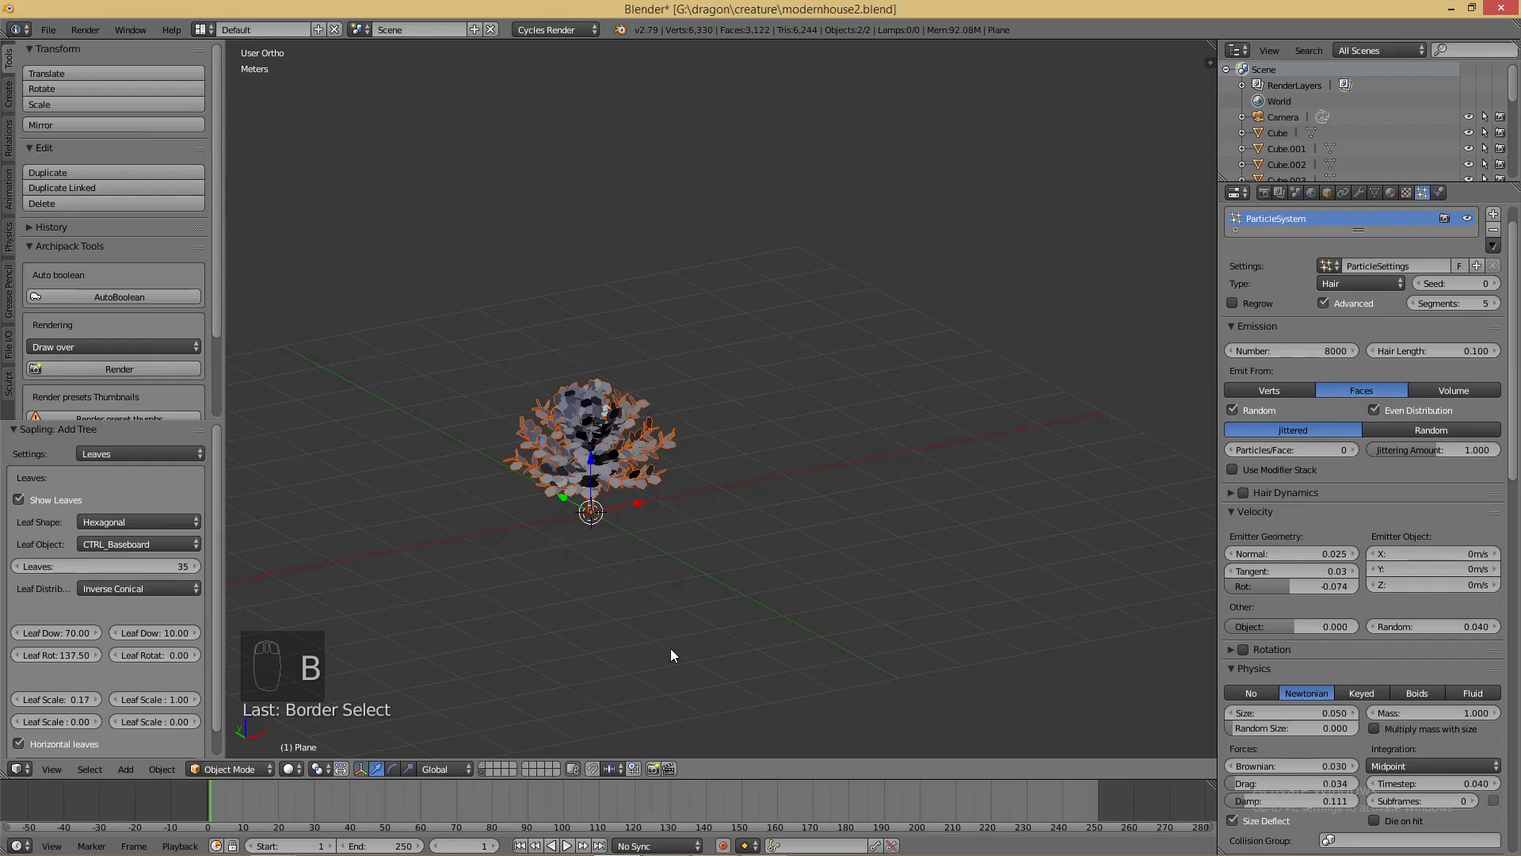
click(483, 765)
scroll(977, 630, down, 3)
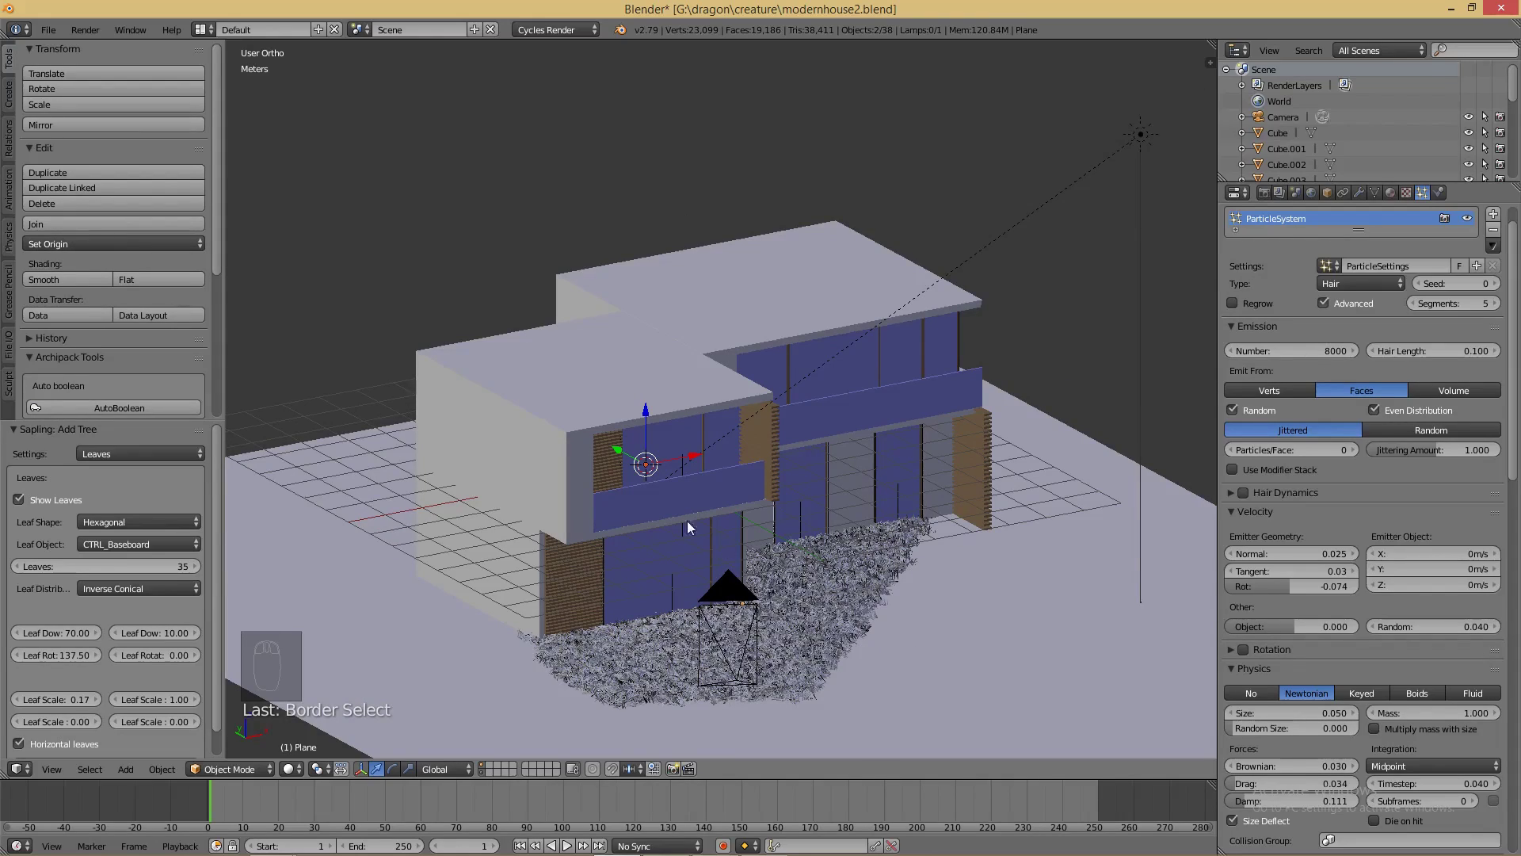
- Move the tree and its leaves -7.48 m along the Y axis to stand in front of the house
key(g)
key(y)
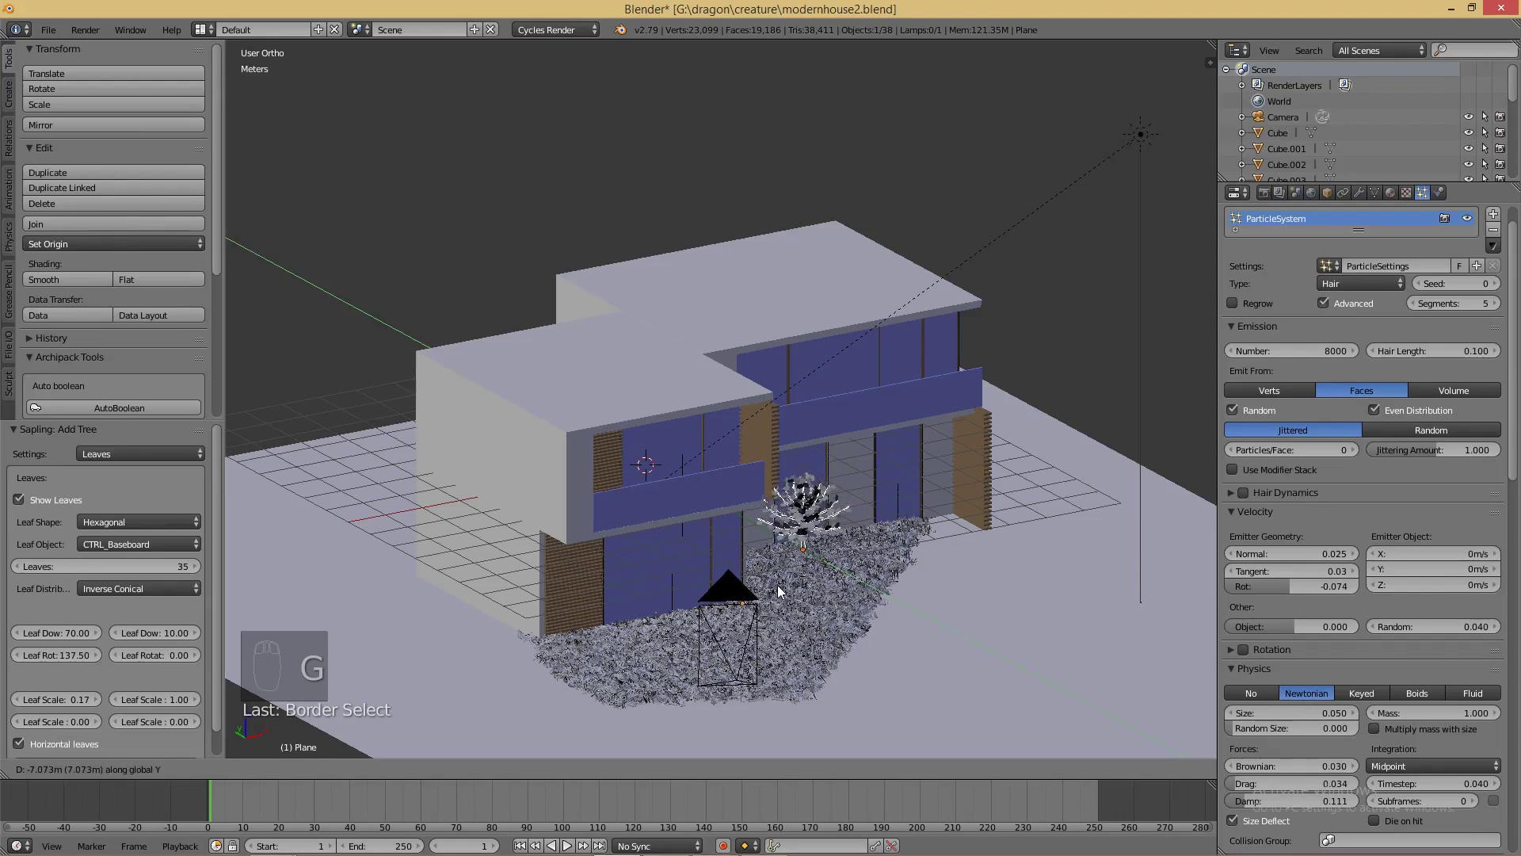
click(784, 593)
middle_drag(873, 604, 767, 547)
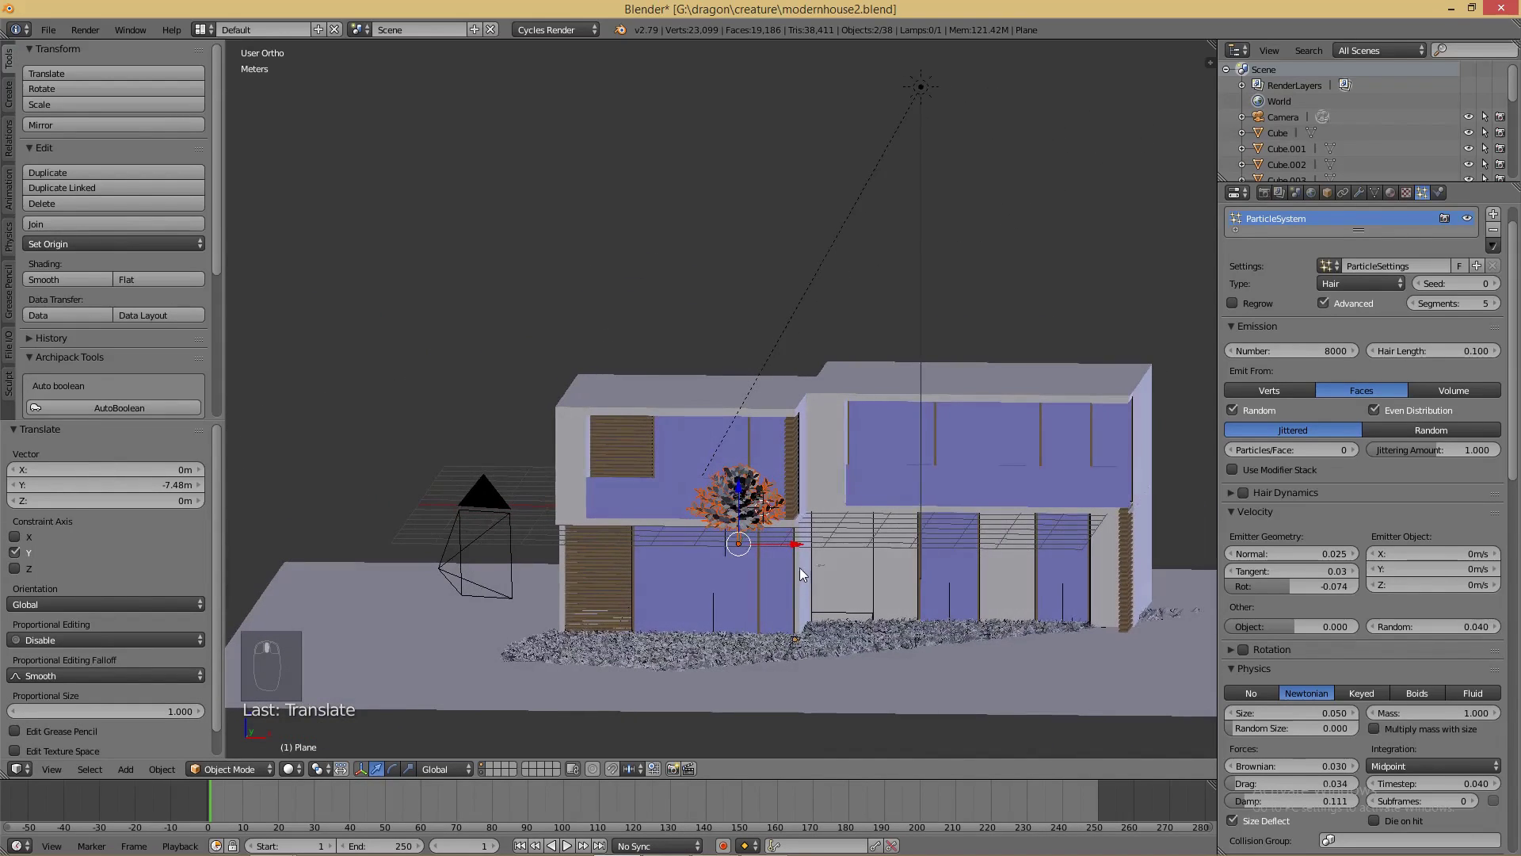
key(KP_1)
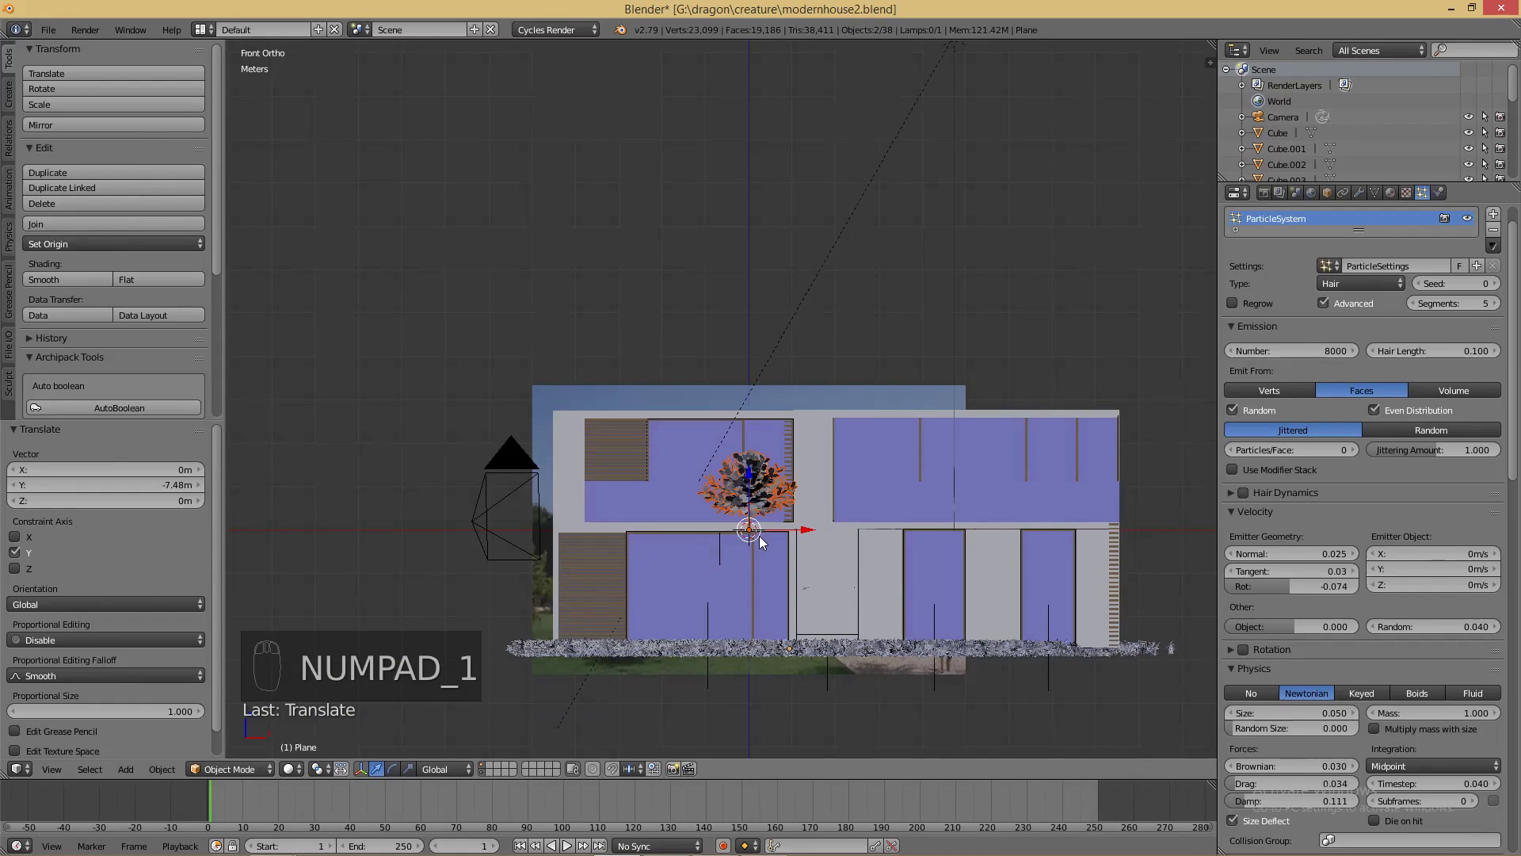
- Lower the tree and its leaves 2.83 m and another 9.14 cm onto the grass, and shift them -3.85 m along X
key(g)
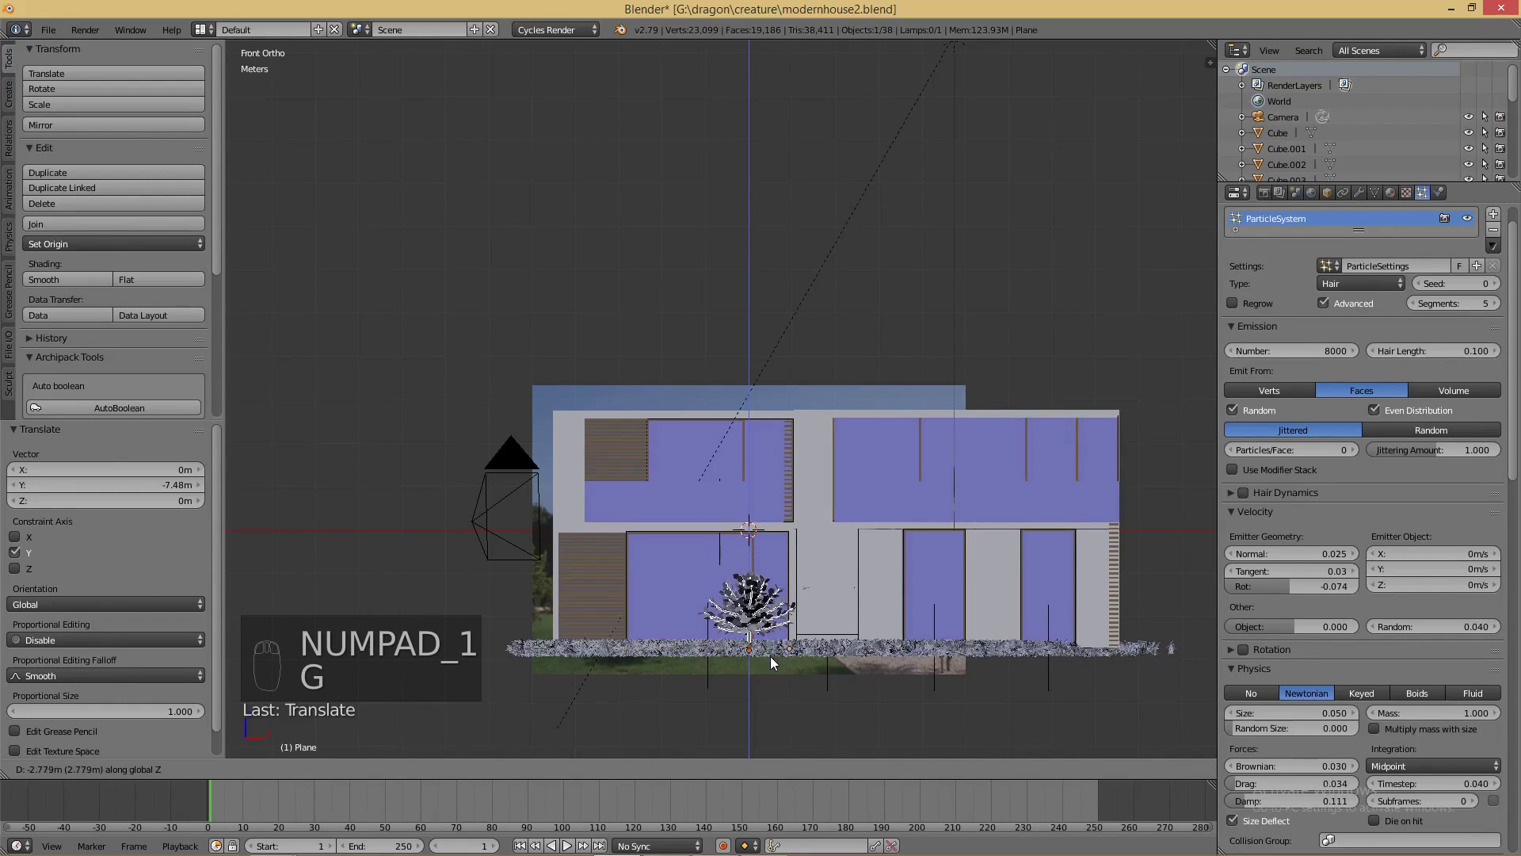
click(771, 659)
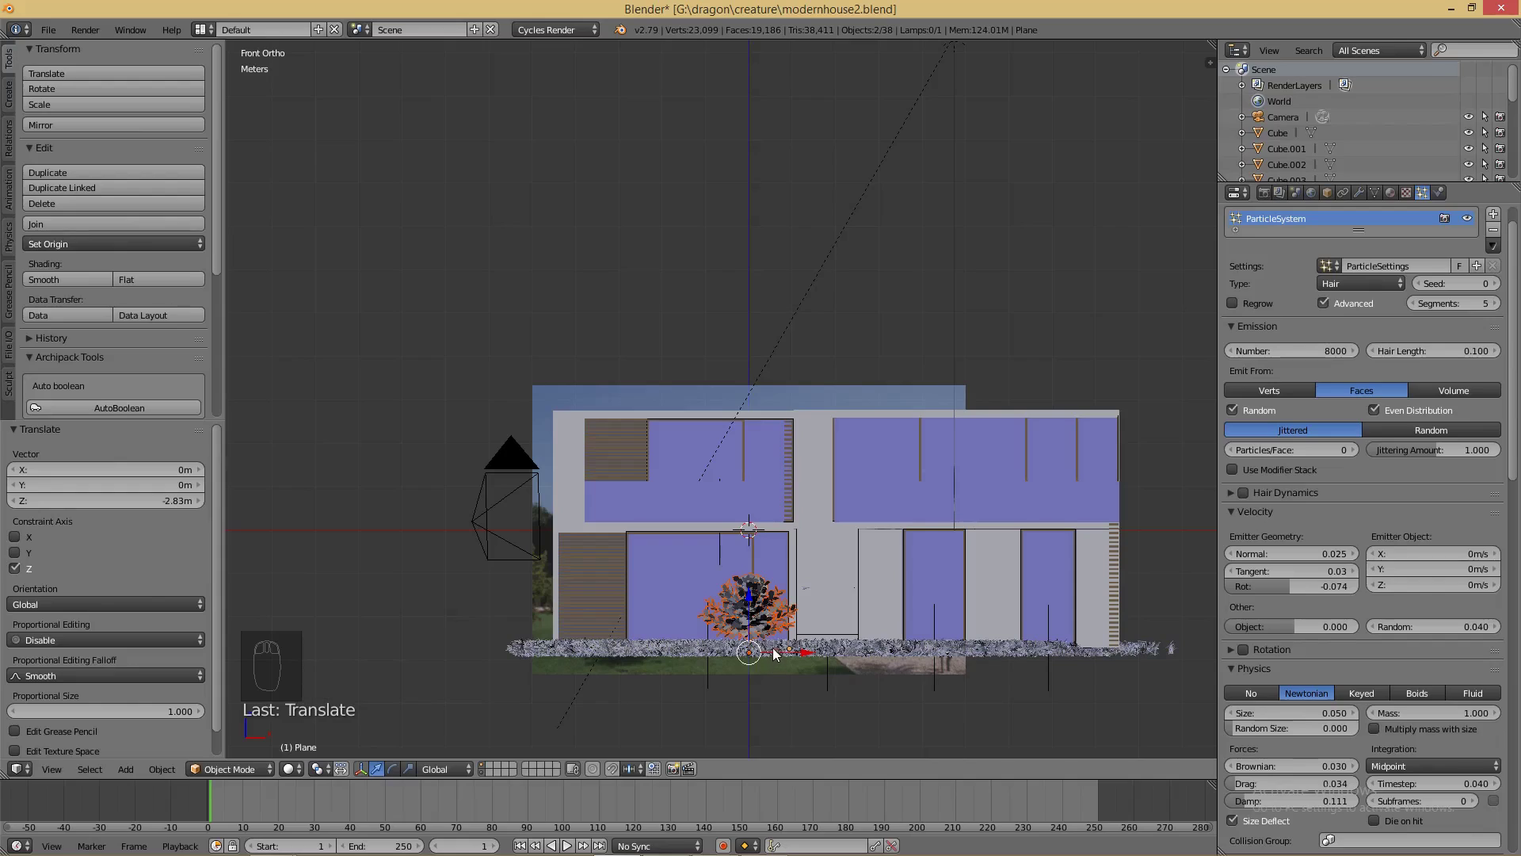
key(g)
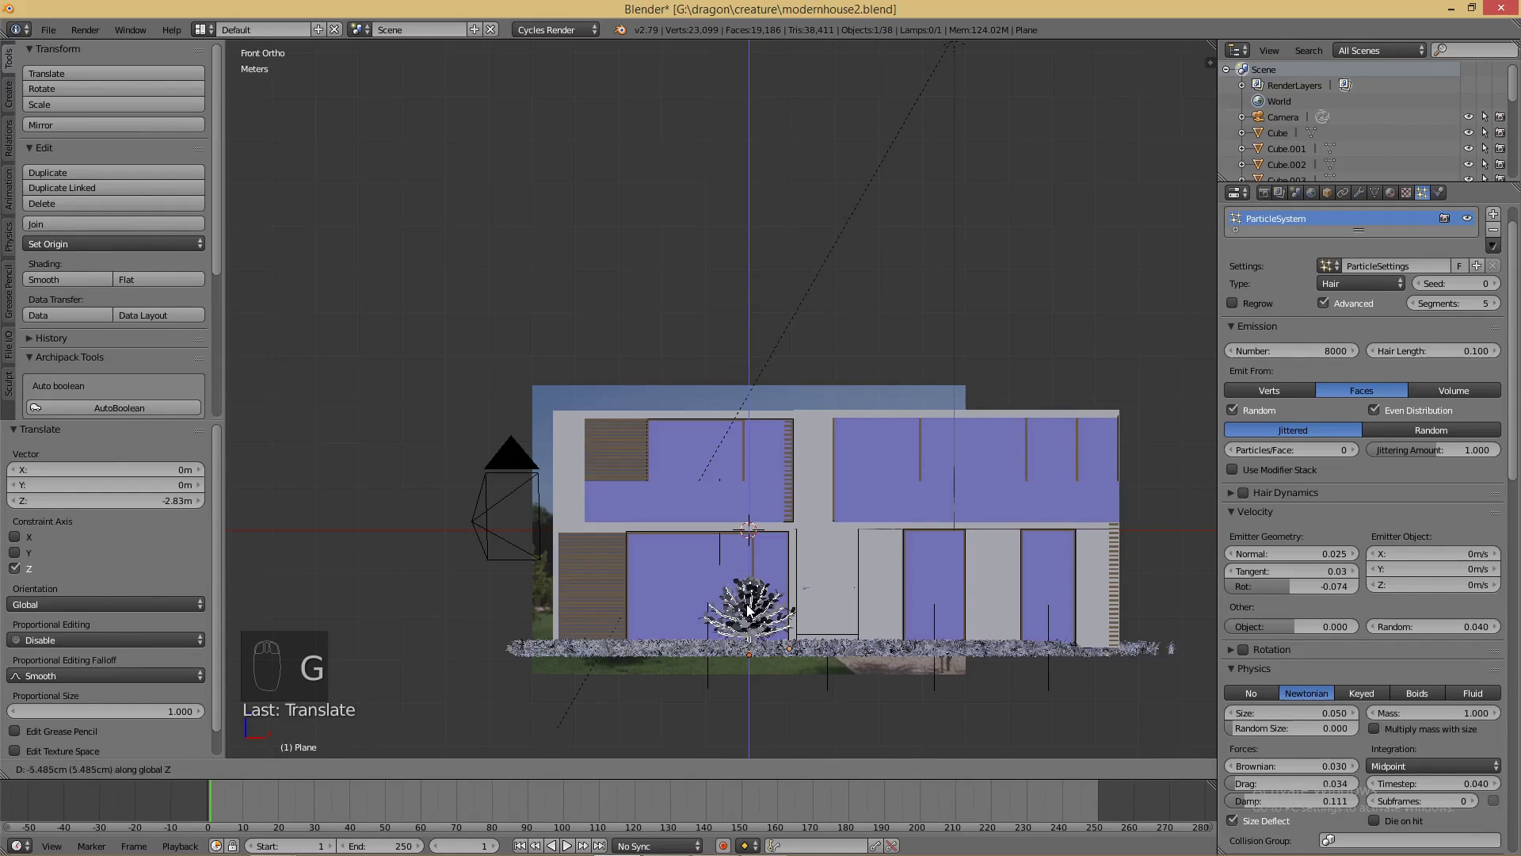
click(766, 586)
middle_drag(765, 581, 802, 661)
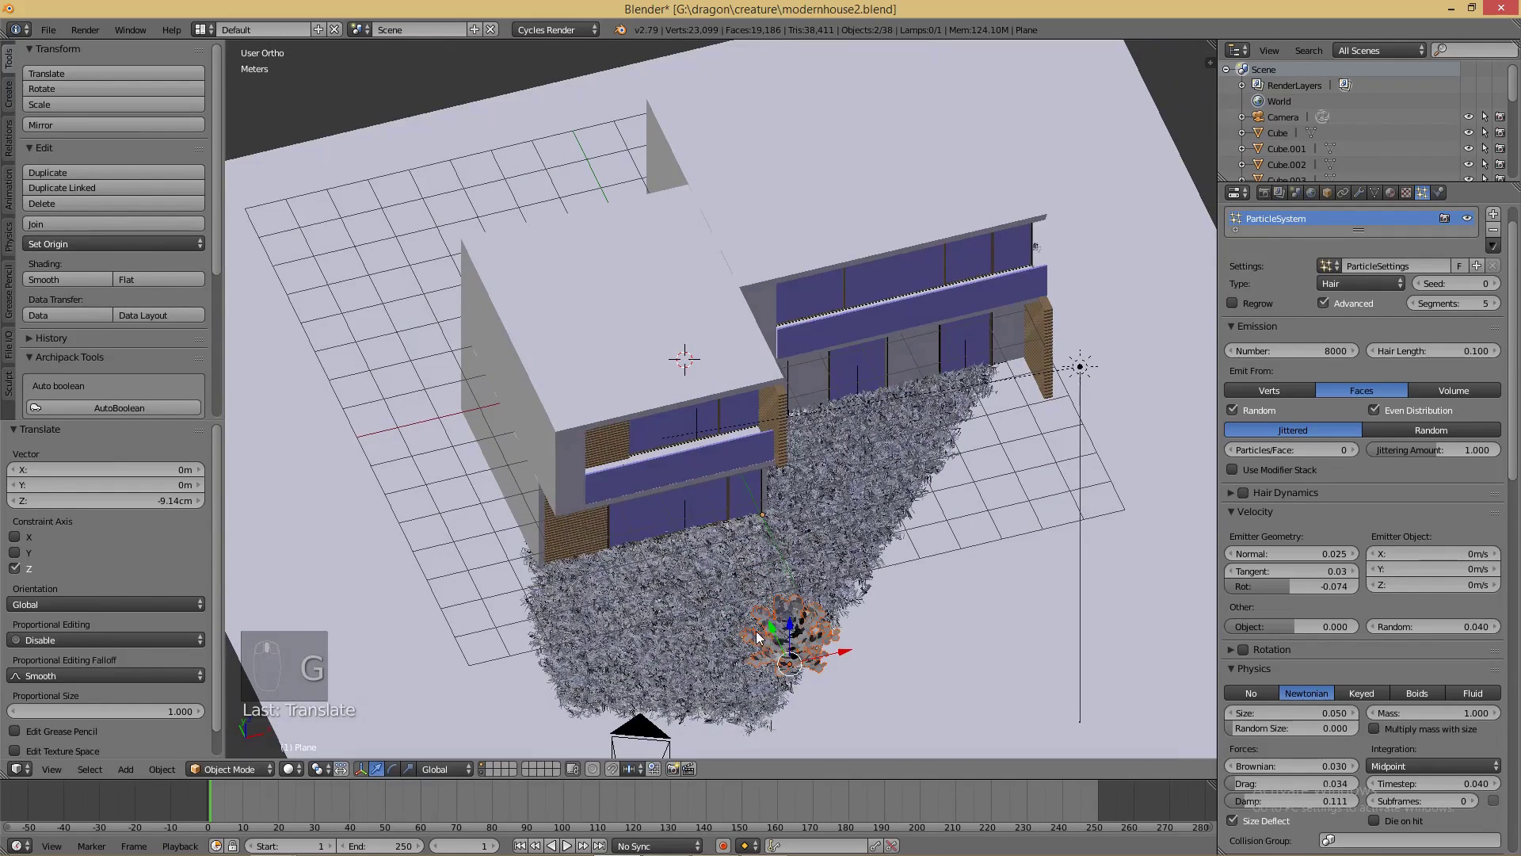
drag(767, 623, 630, 575)
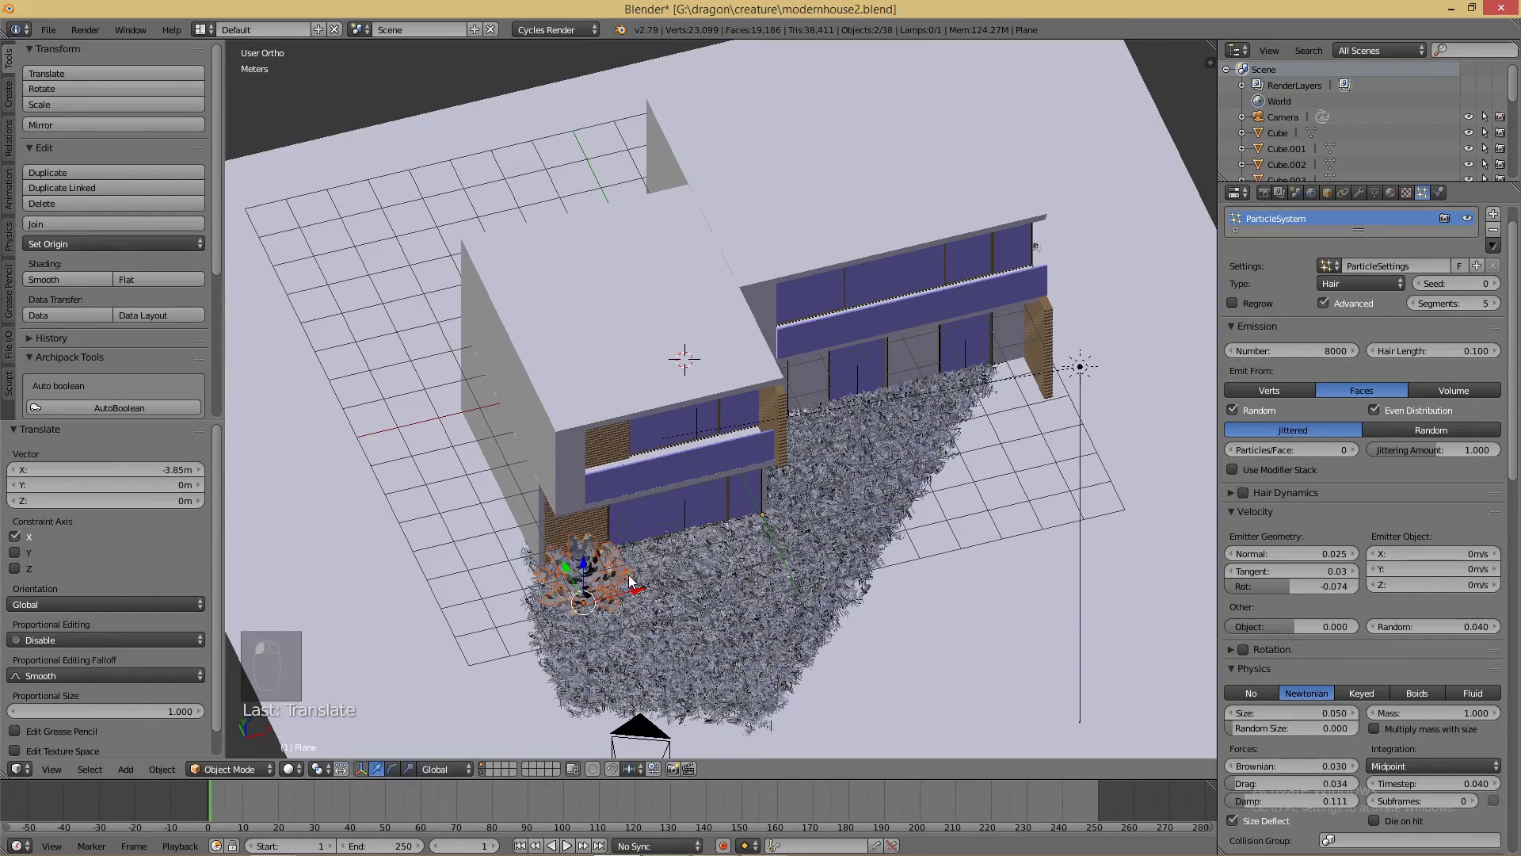
- Duplicate the tree with its leaves 1.9 m along X, rotating the copy -46.7° about Z and scaling it by 0.934
middle_drag(843, 622, 780, 589)
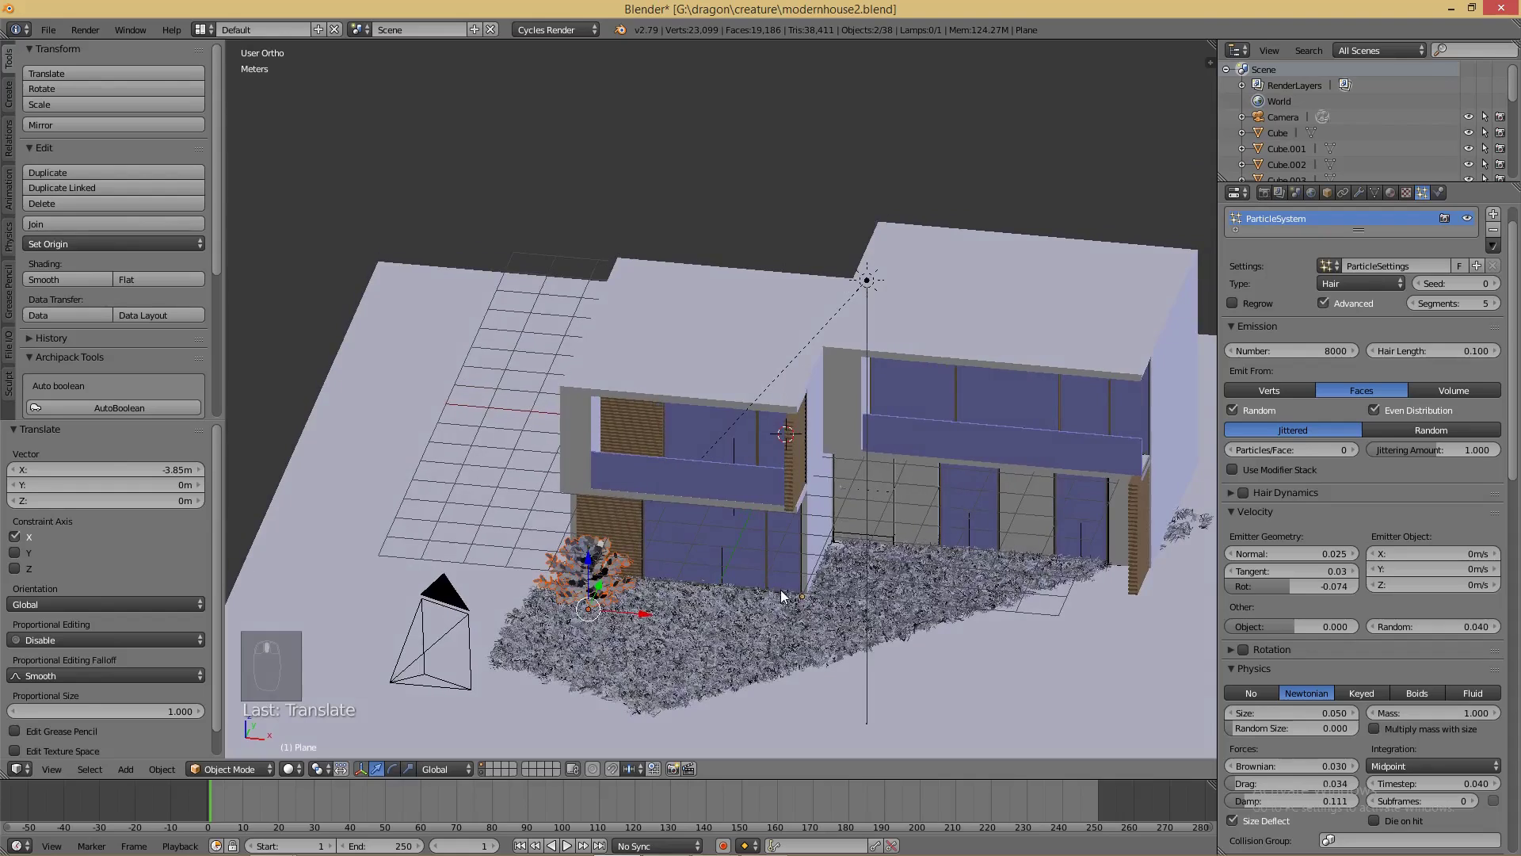
scroll(682, 609, up, 2)
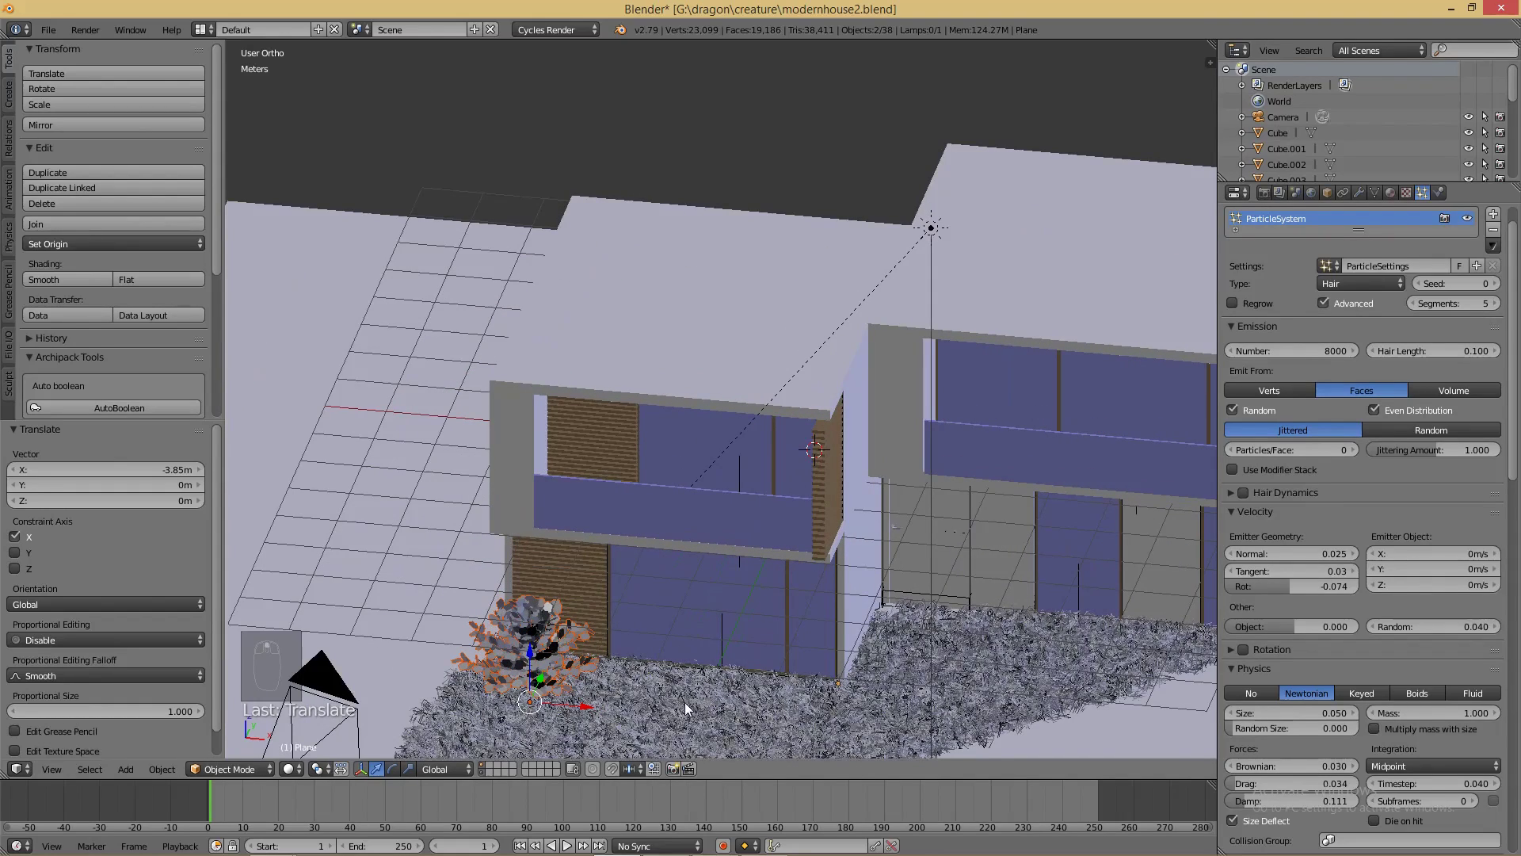
key(shift+d)
key(x)
click(800, 729)
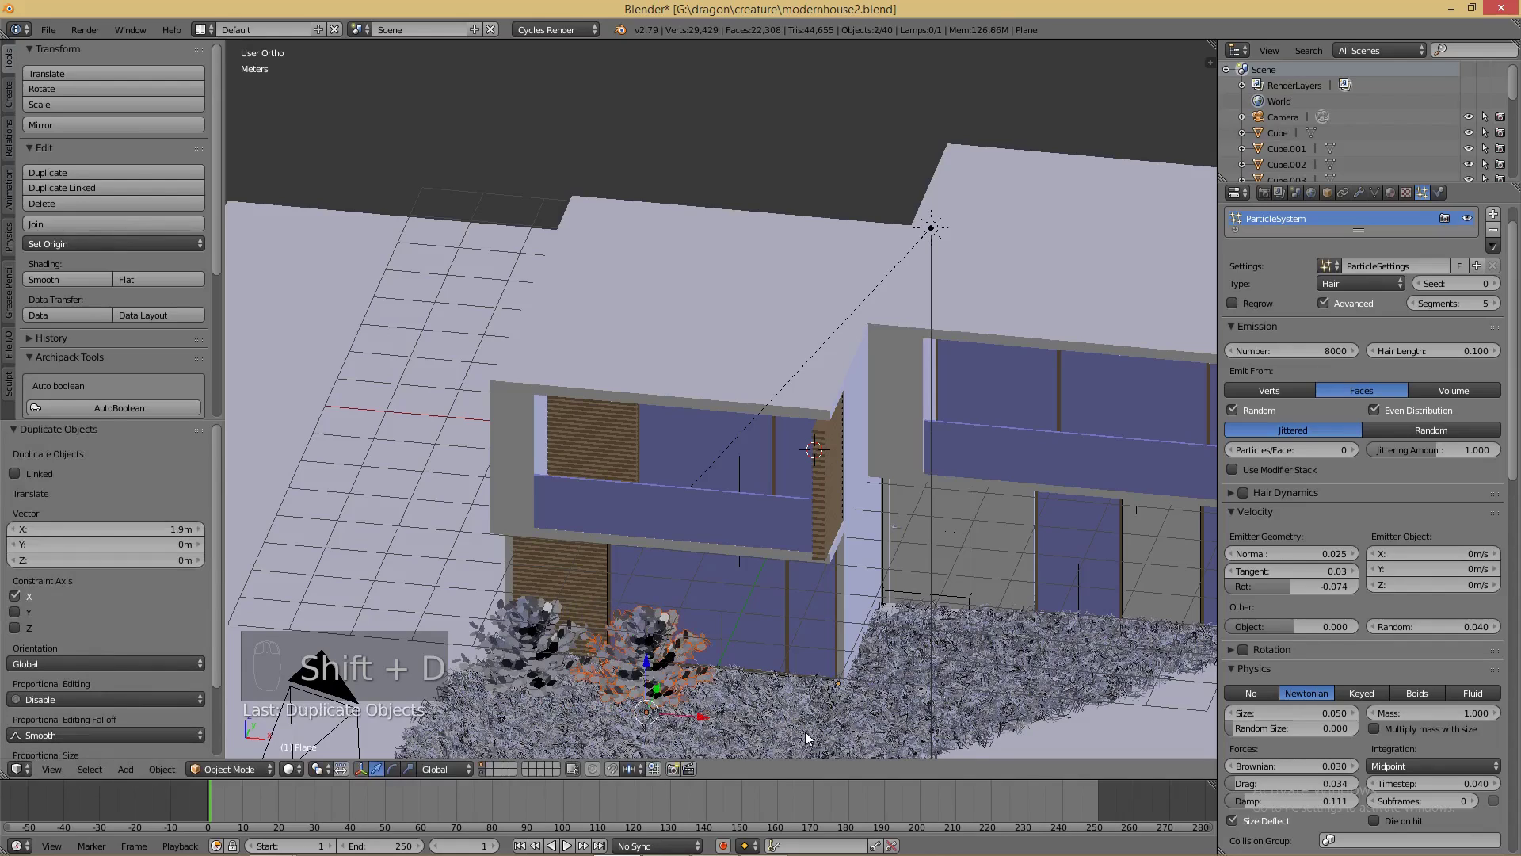
key(r)
key(z)
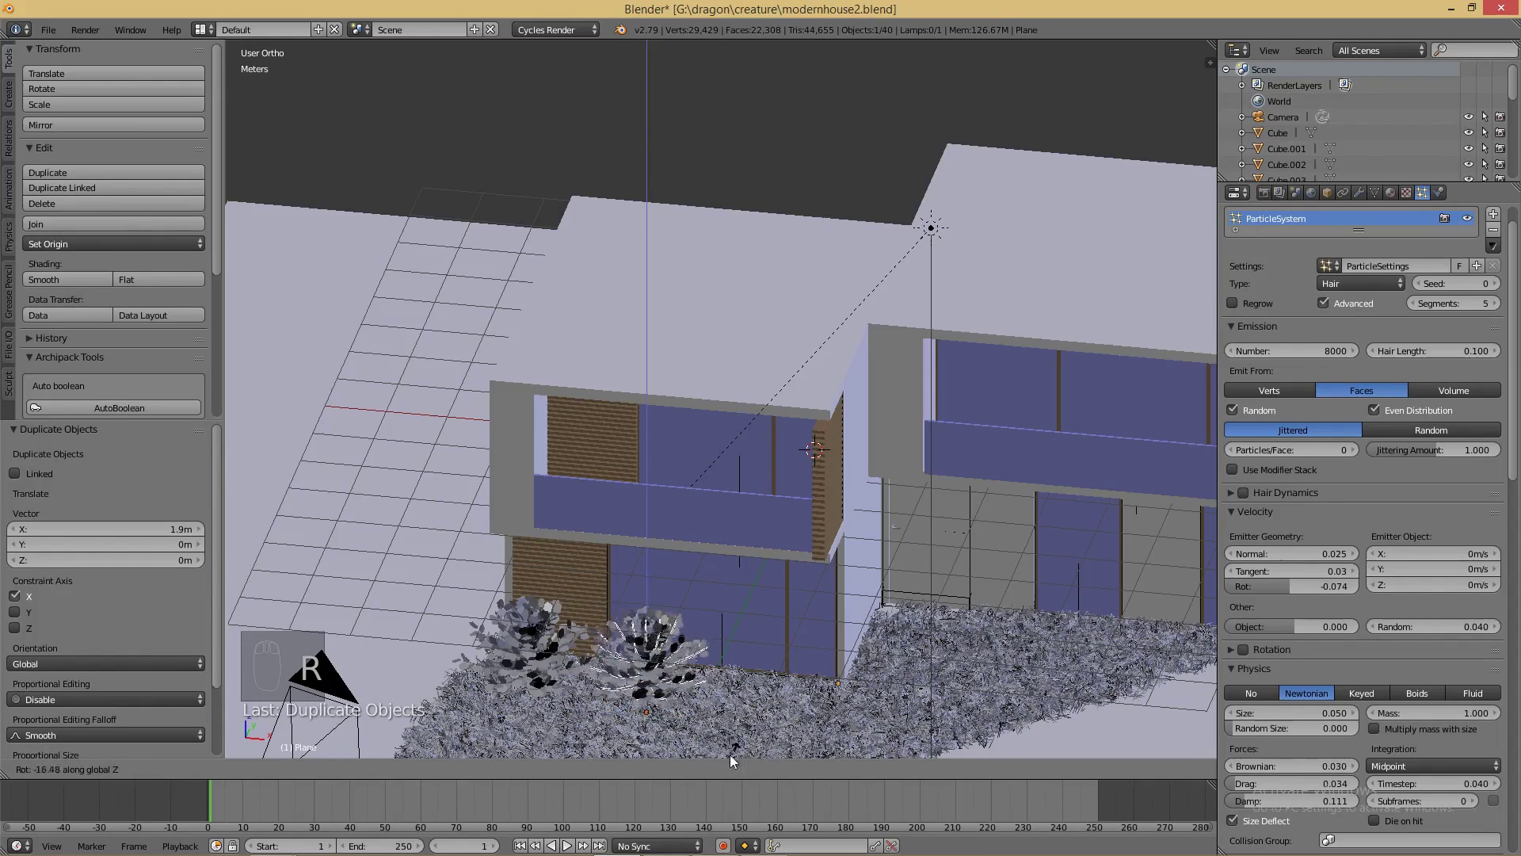
click(682, 45)
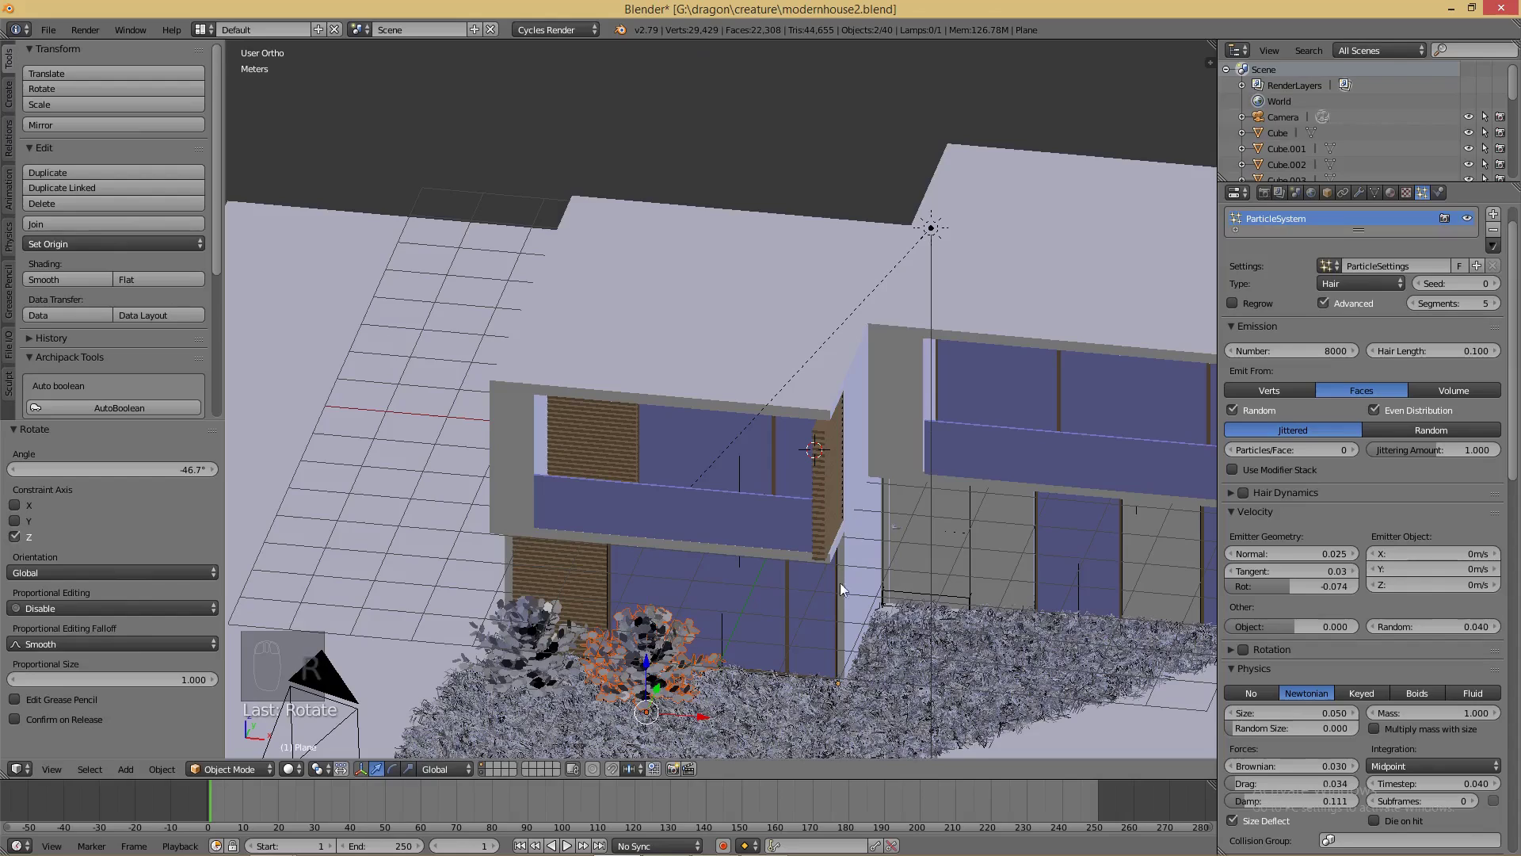
key(s)
click(781, 703)
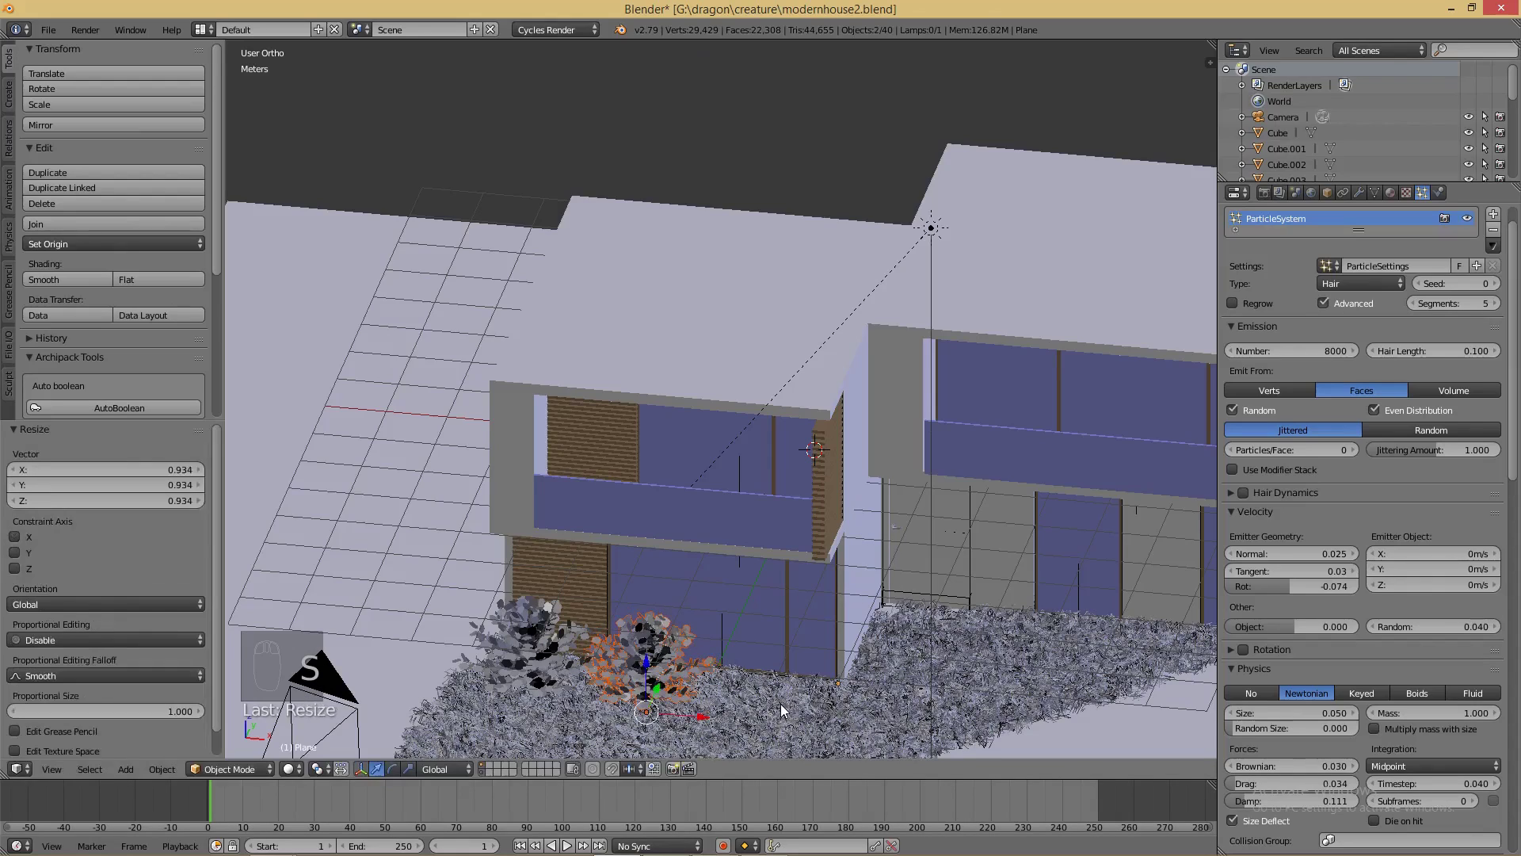
- Duplicate the second tree 1.62 m along X, rotating the copy -6.61° about Z and scaling it by 1.076
key(shift+d)
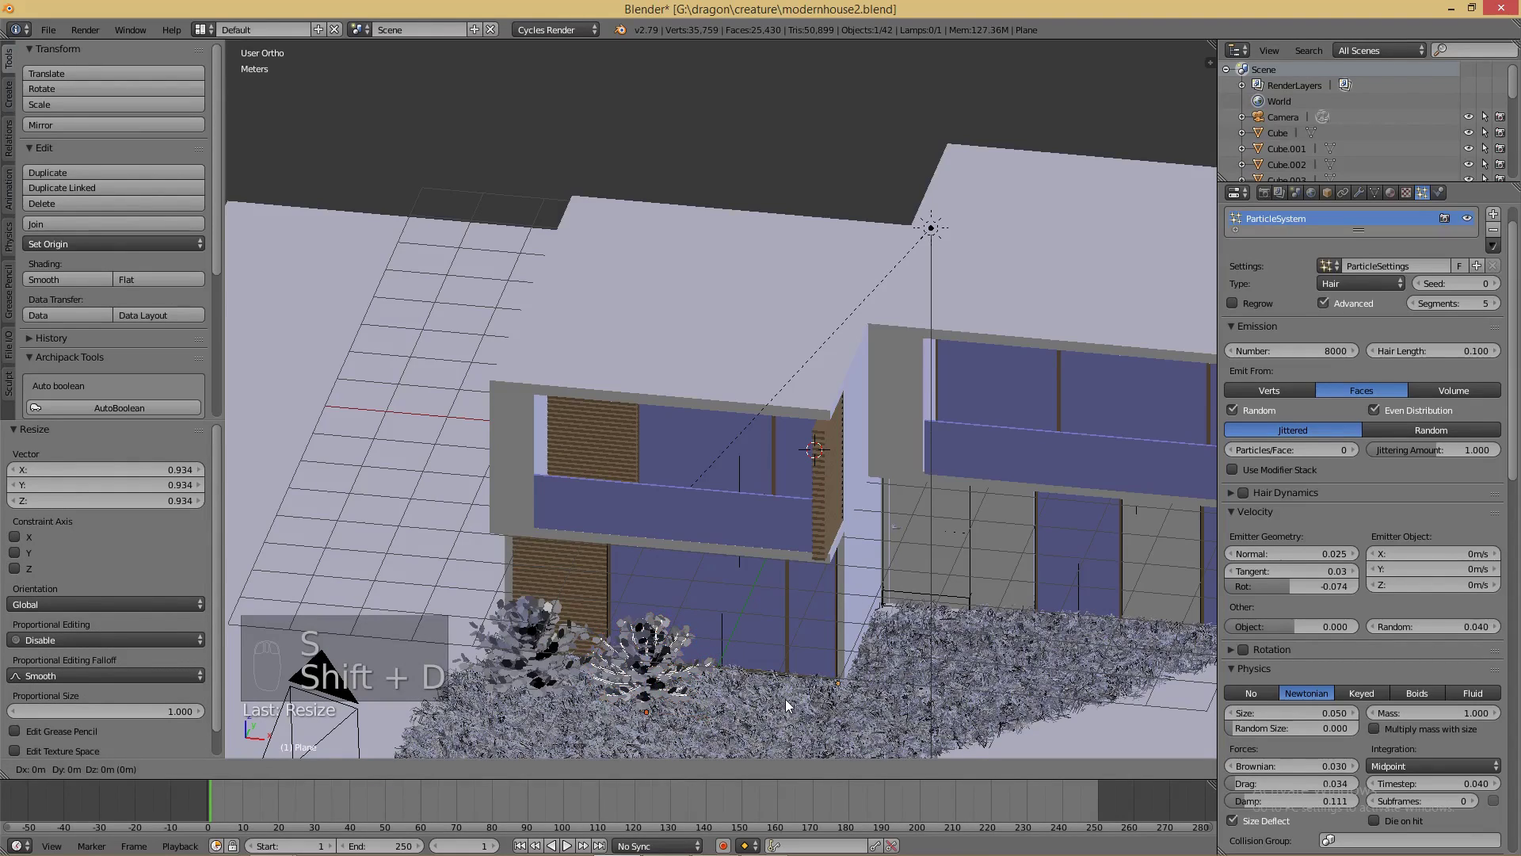
click(882, 715)
key(r)
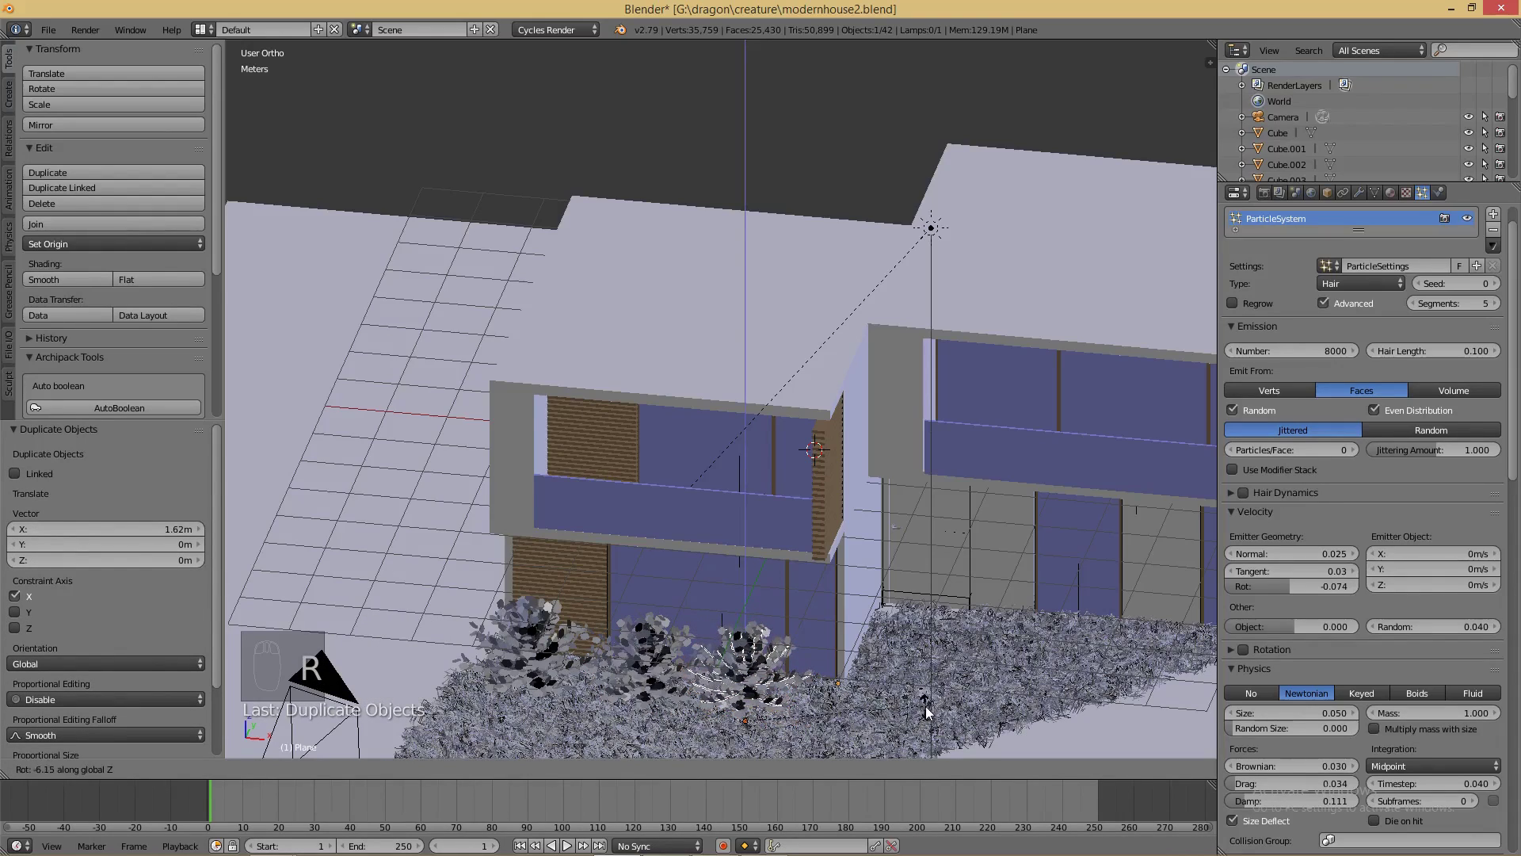
click(924, 706)
key(s)
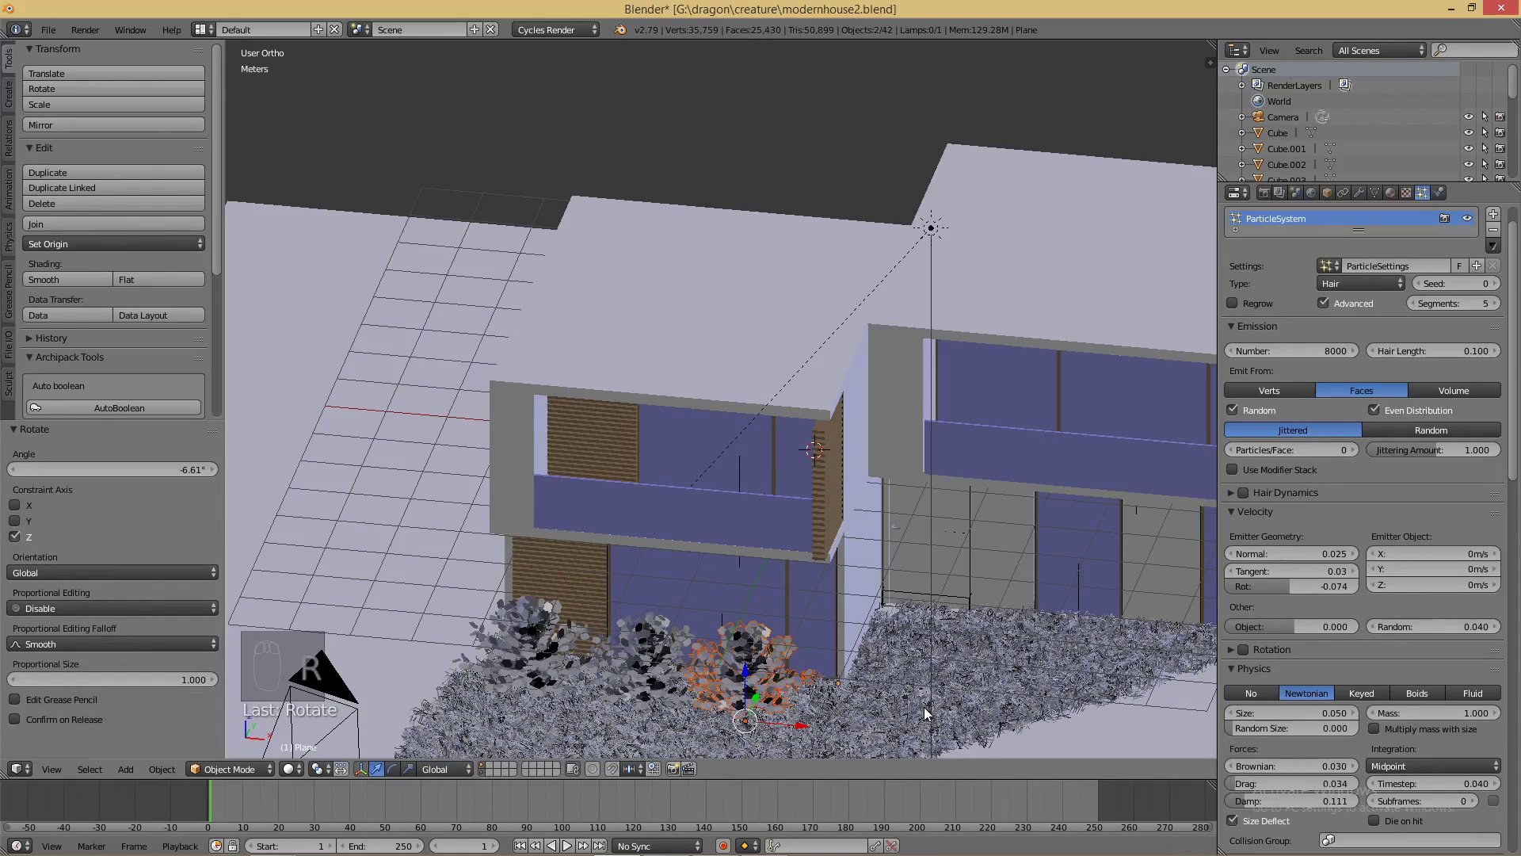
click(938, 704)
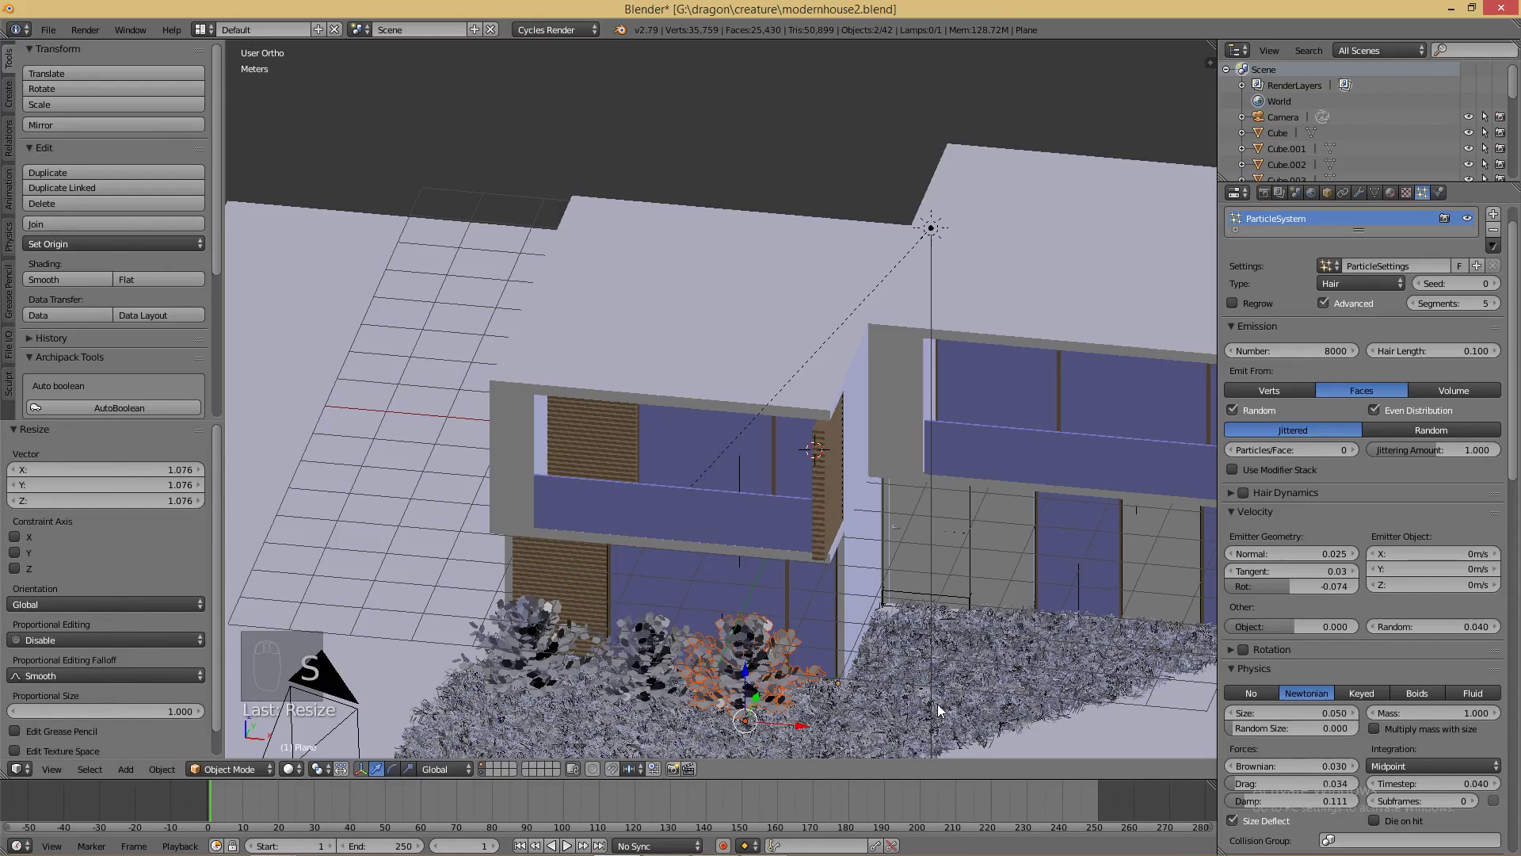
- Duplicate the third tree -2.33 m along X to fill the gap between the first two trees
key(shift+d)
key(x)
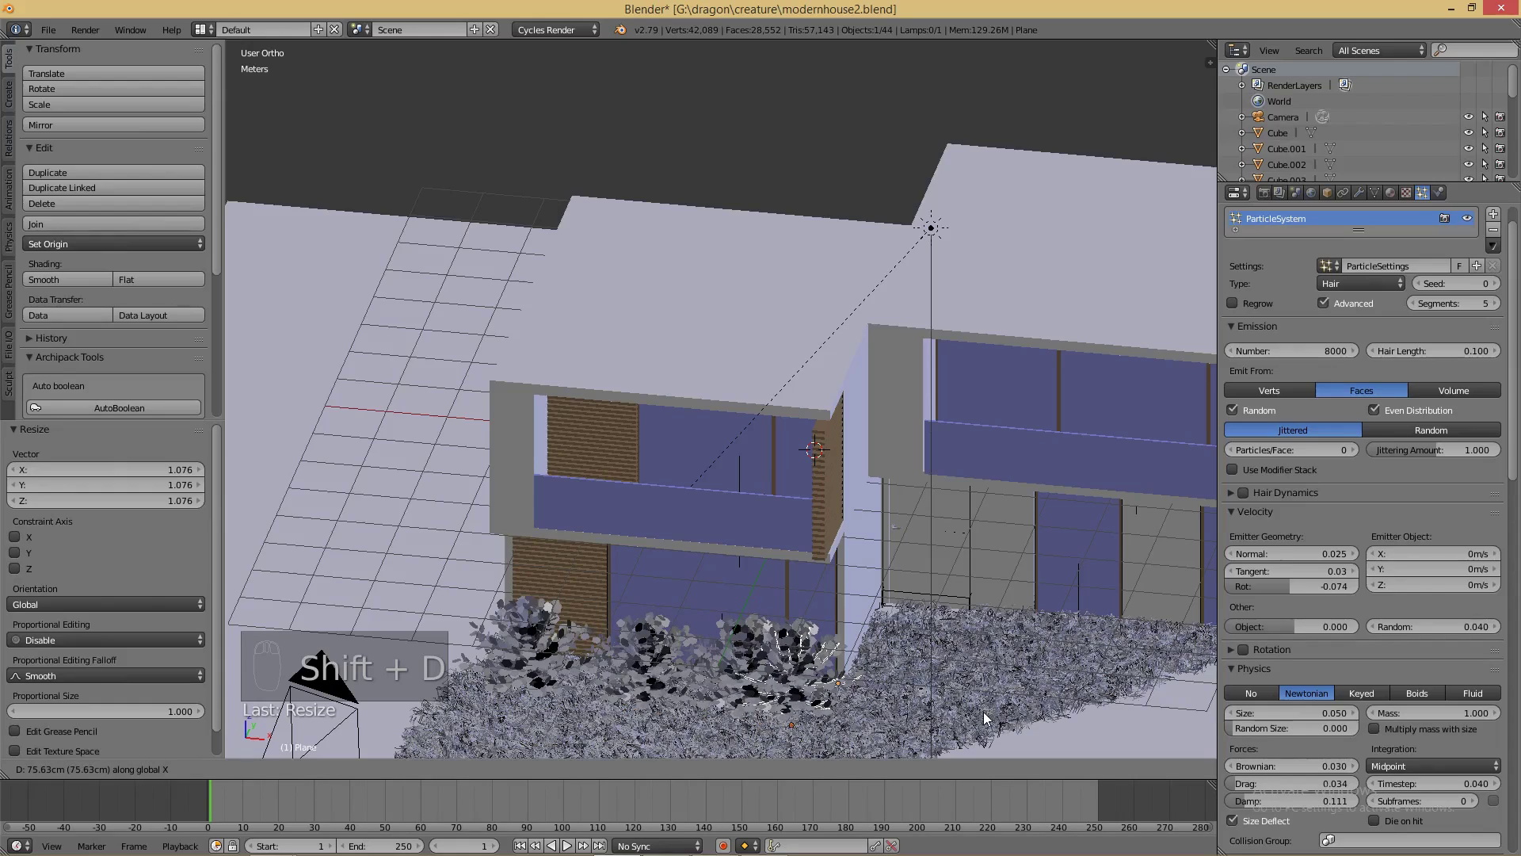
click(796, 701)
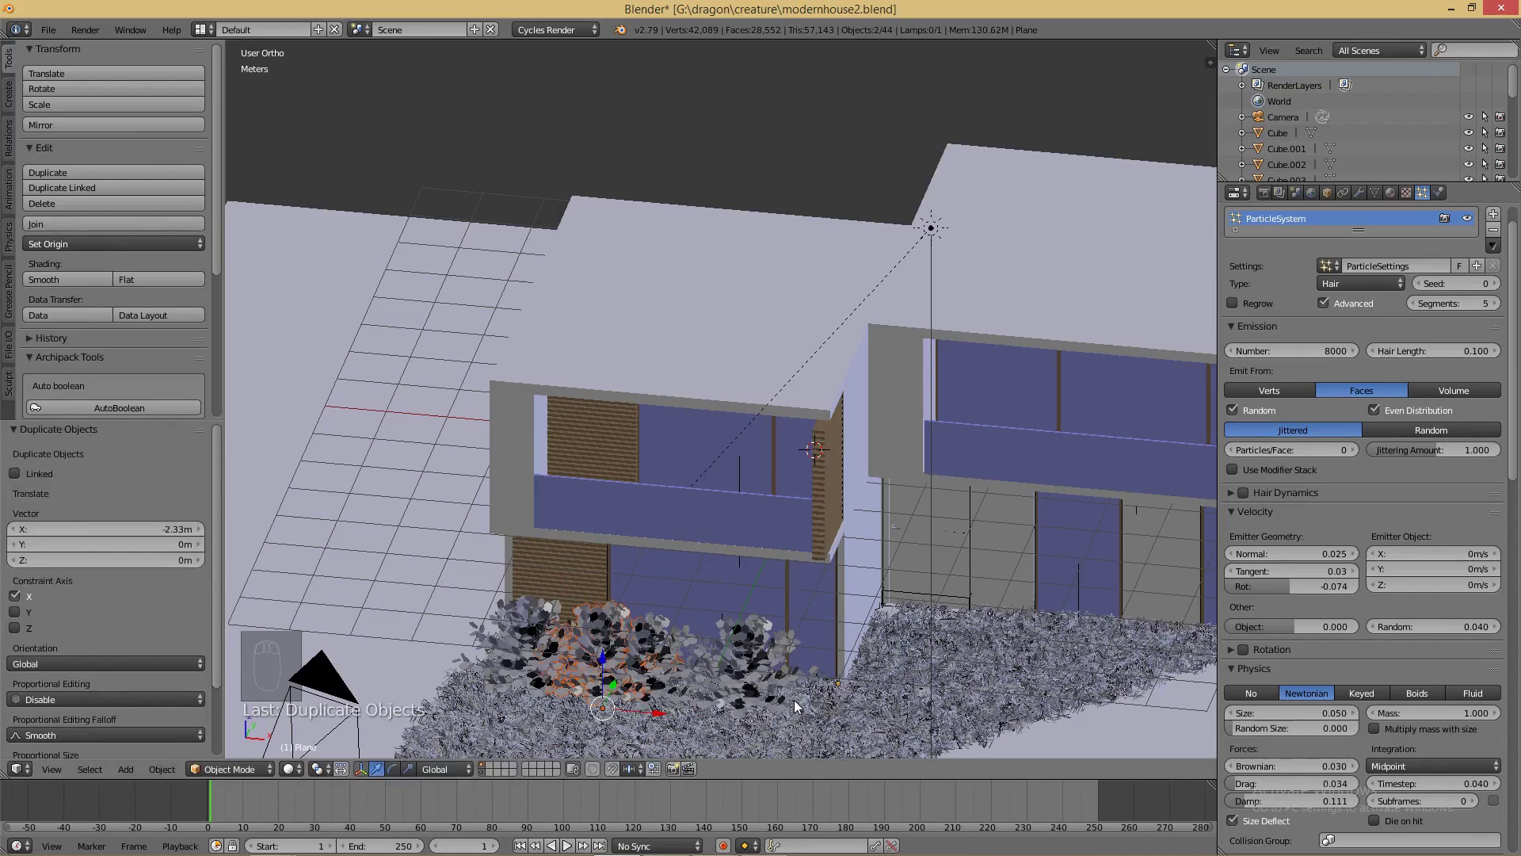
- Duplicate the gap-filling tree 3.56 m along X to extend the row, and scale the copy by 0.929
key(shift+d)
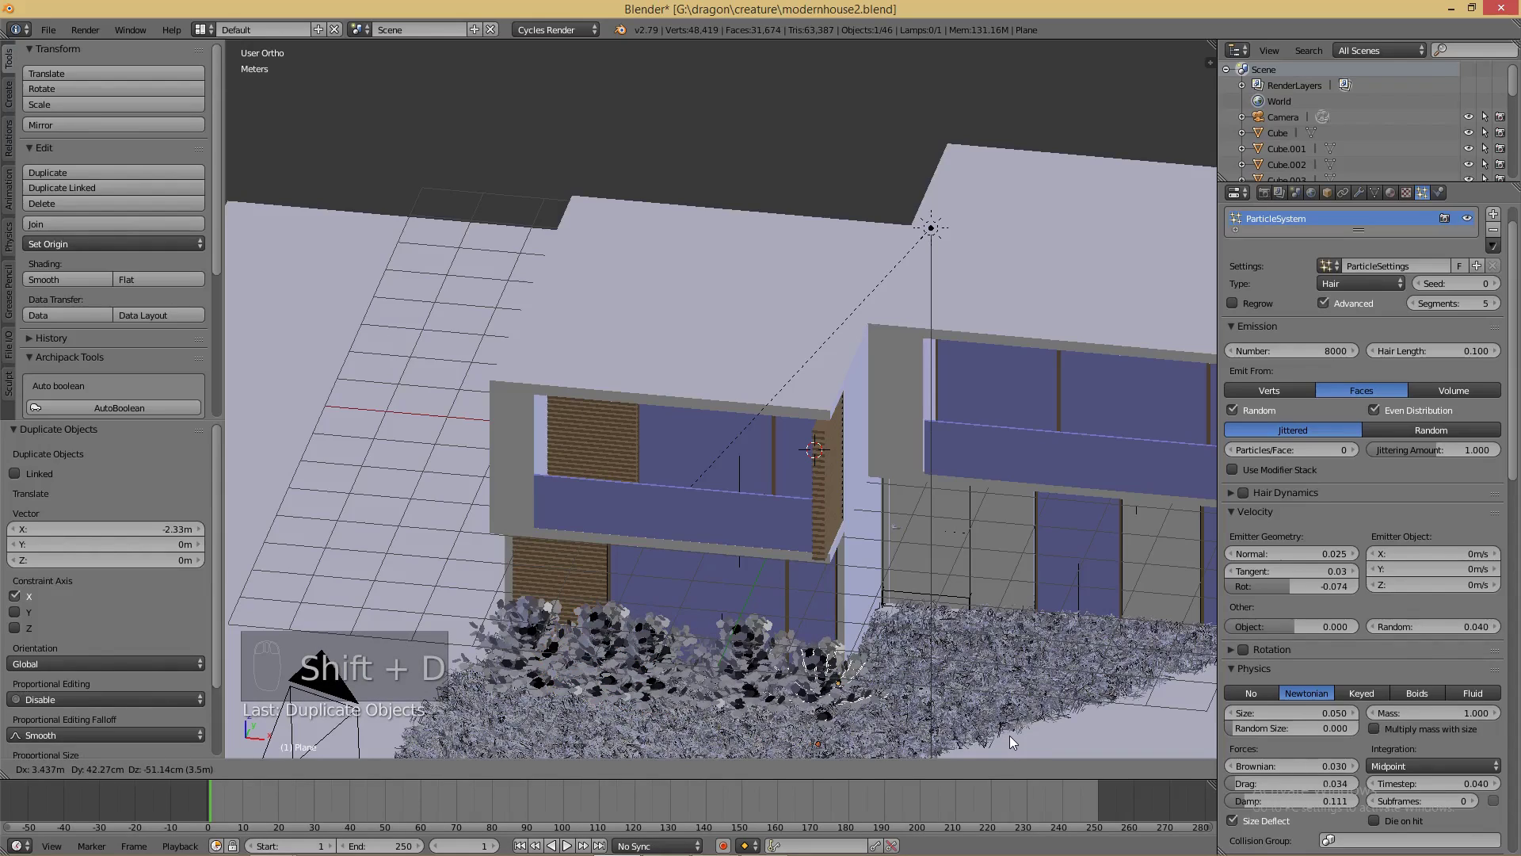
key(x)
click(1010, 736)
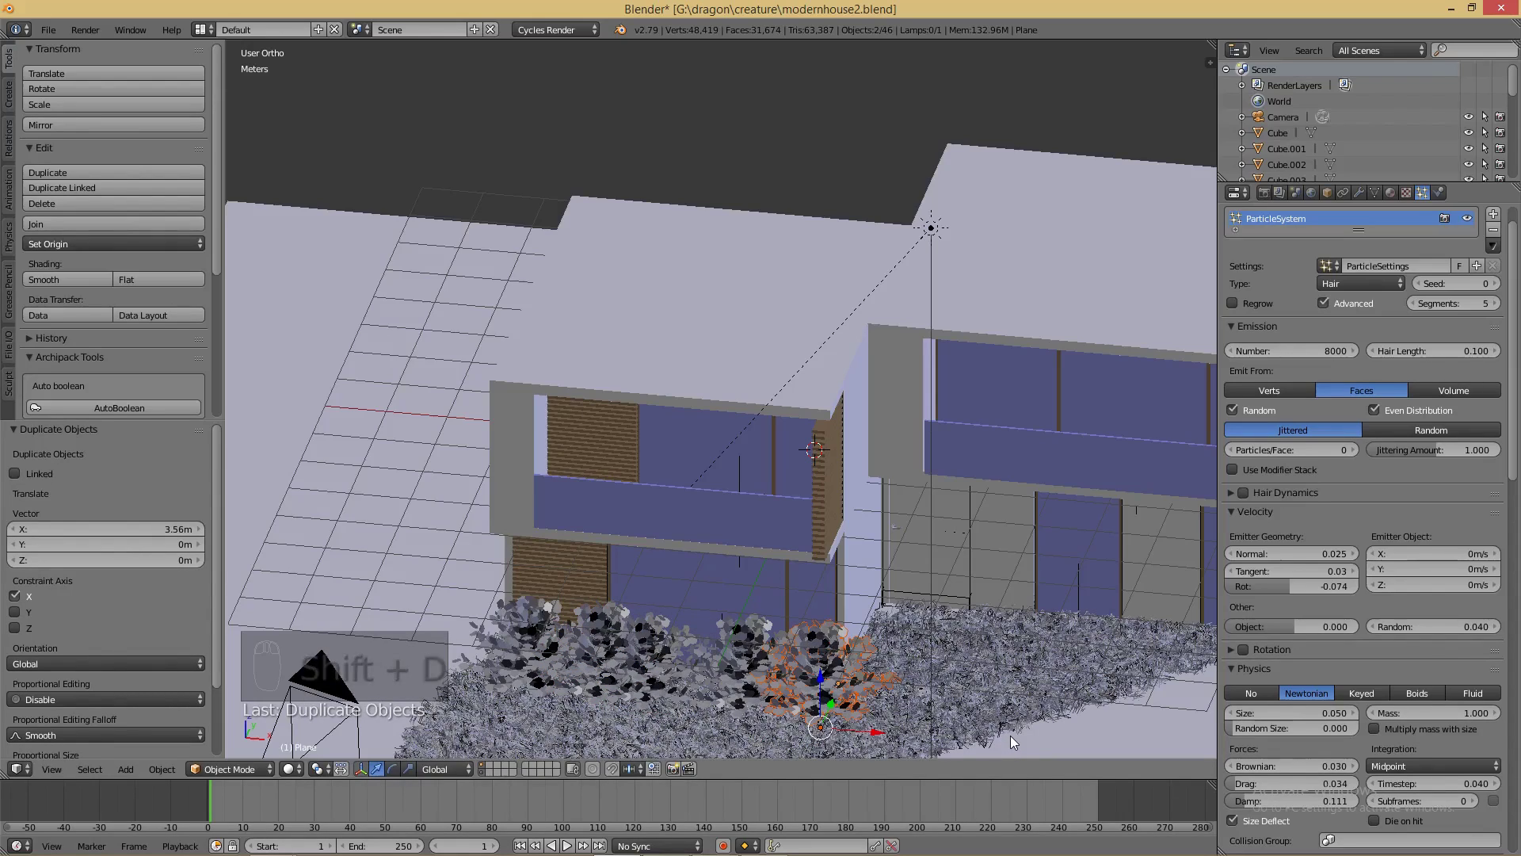
key(s)
click(995, 736)
- Duplicate the end tree 1.89 m along X and move the copy 3.13 m along Y toward the recessed wing of the house
scroll(954, 667, down, 2)
middle_drag(952, 664, 864, 683)
key(shift+d)
key(x)
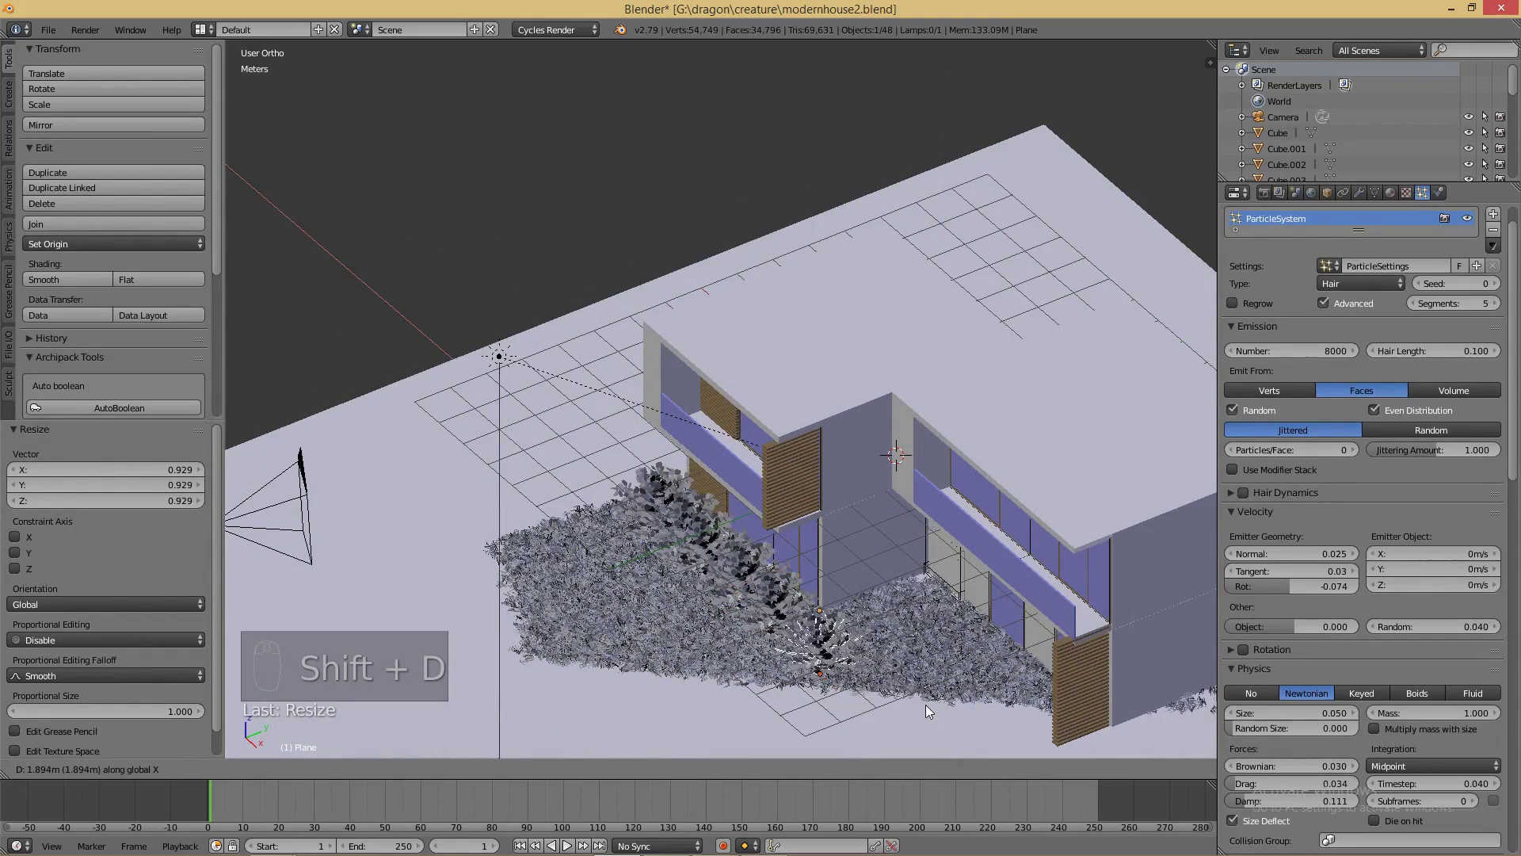
click(925, 705)
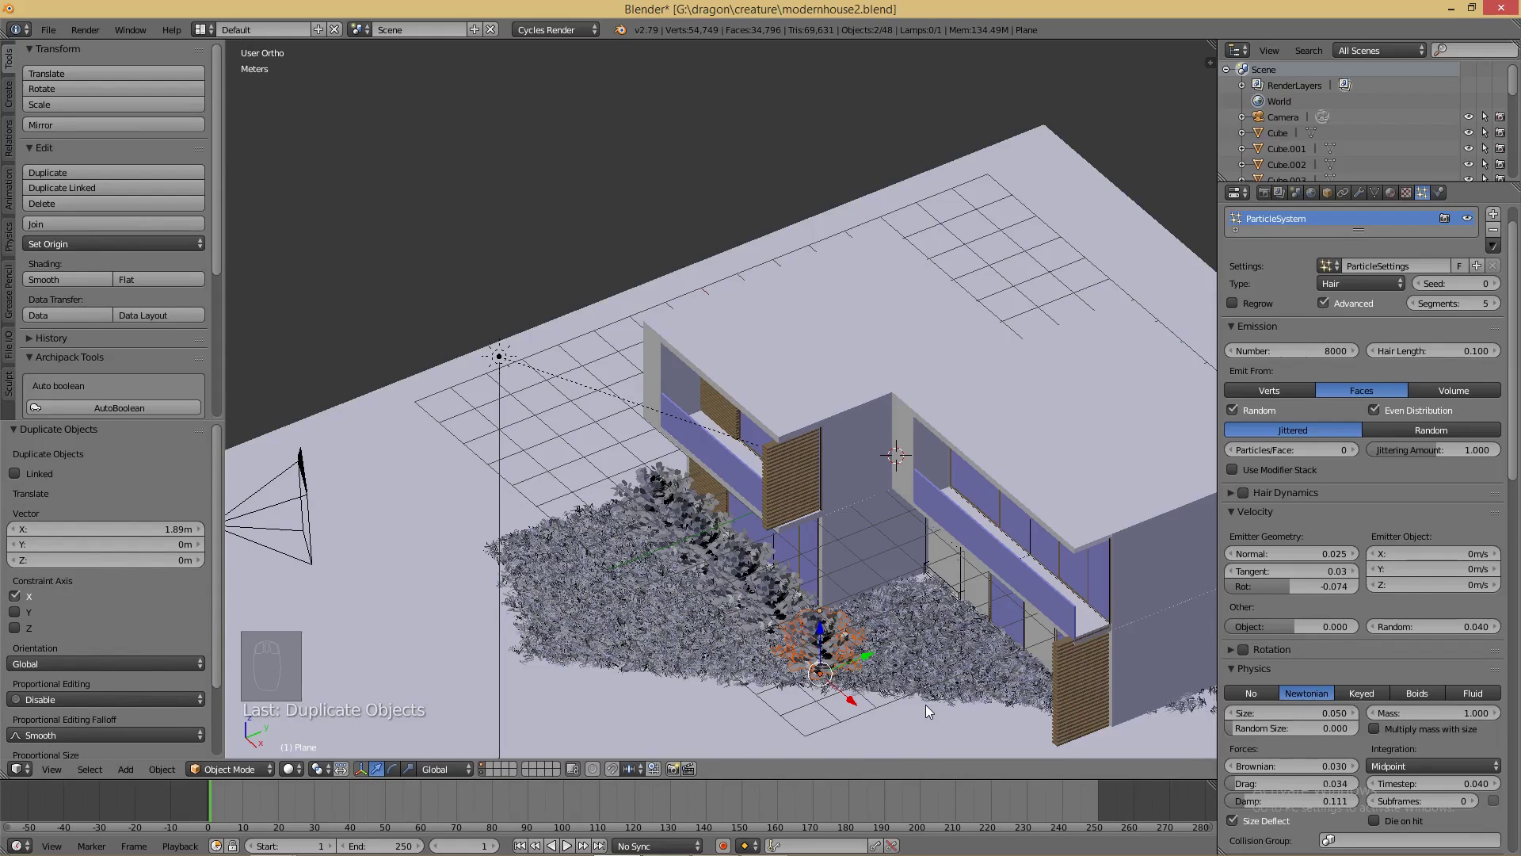
key(g)
key(y)
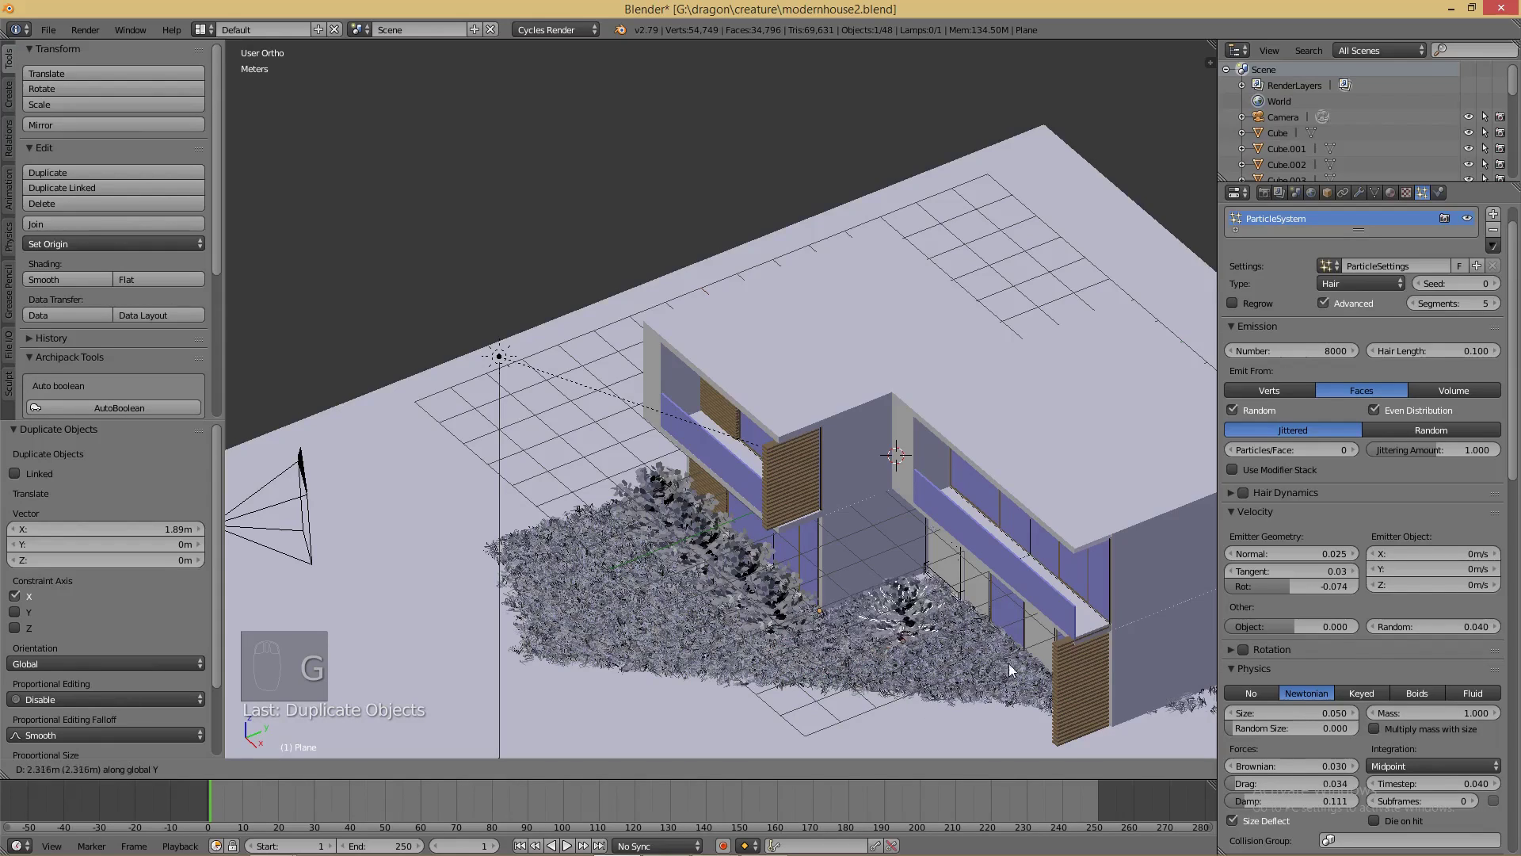
click(1035, 653)
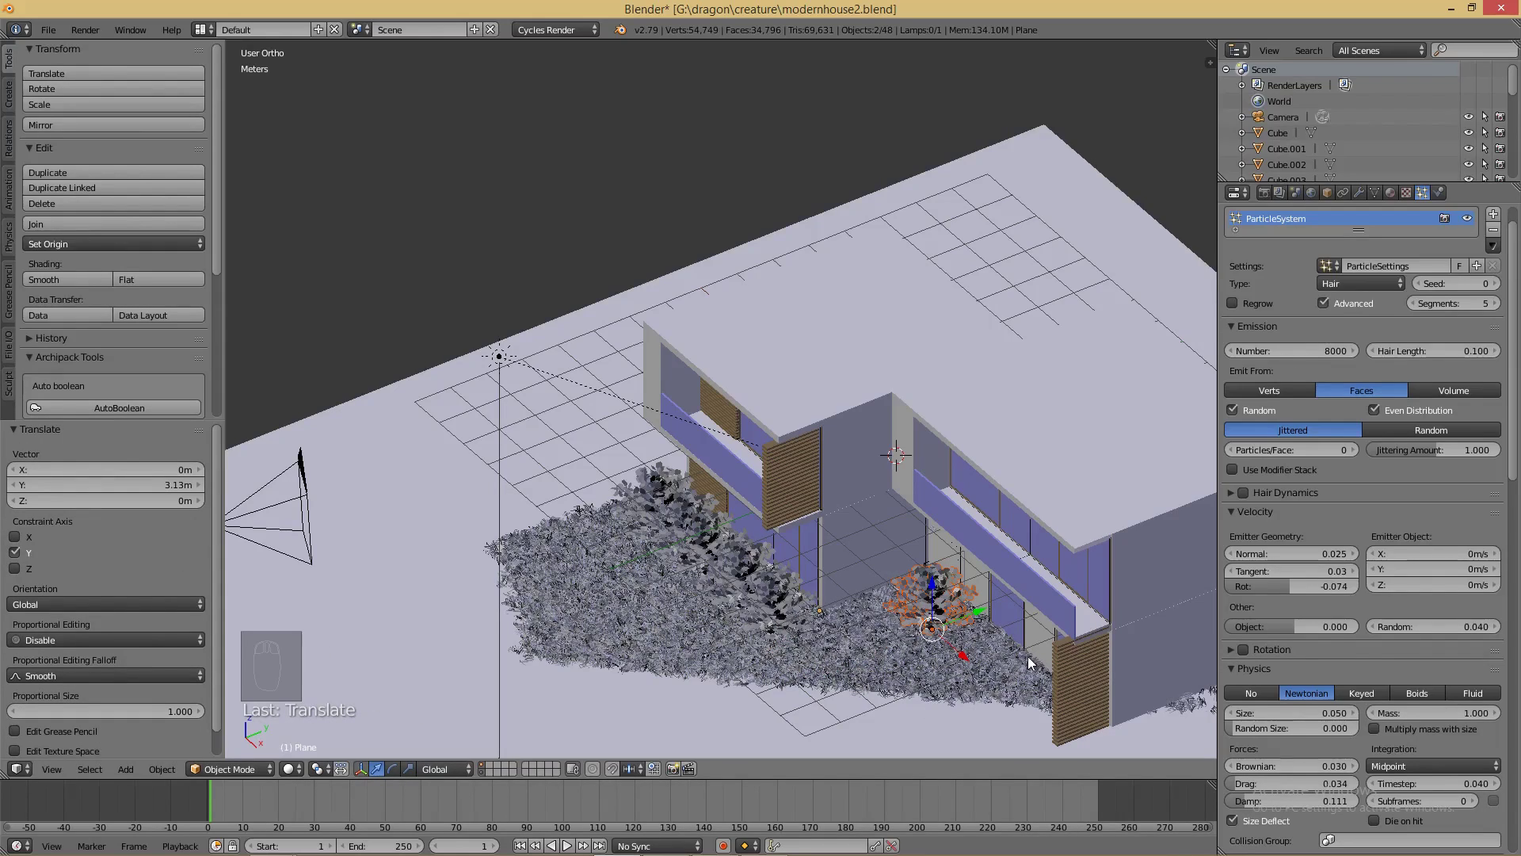
- Move the tree in front of the recessed wing 92.8 cm along X and scale it by 1.070
key(g)
key(x)
click(1000, 707)
middle_drag(1000, 707, 1034, 670)
key(s)
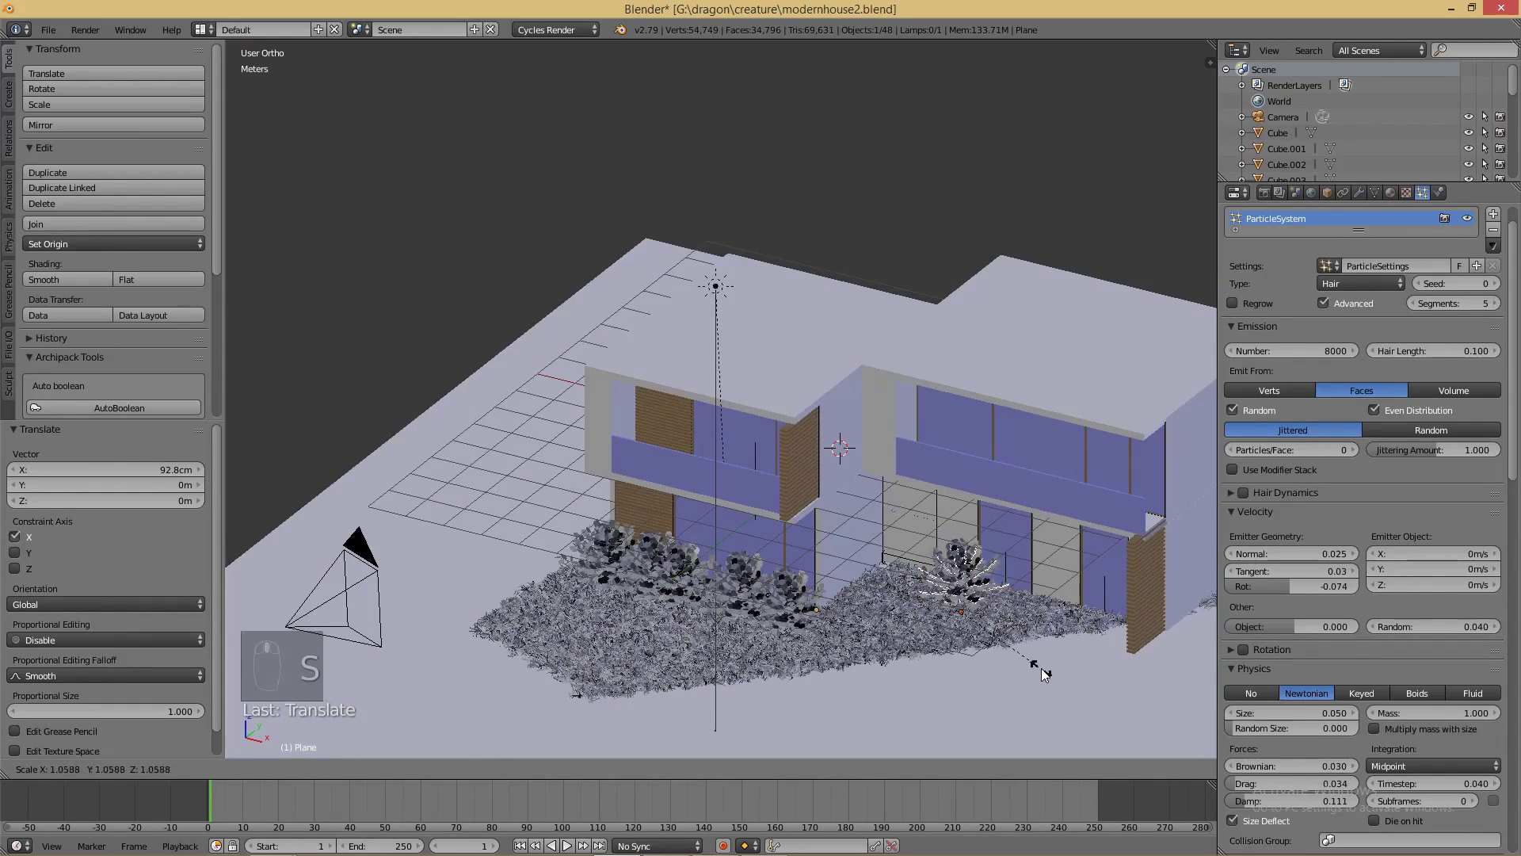
click(1045, 673)
- Duplicate the recessed wing's tree 1.59 m along X, rotating the copy -37.8° about Z and scaling it by 0.827
key(shift+d)
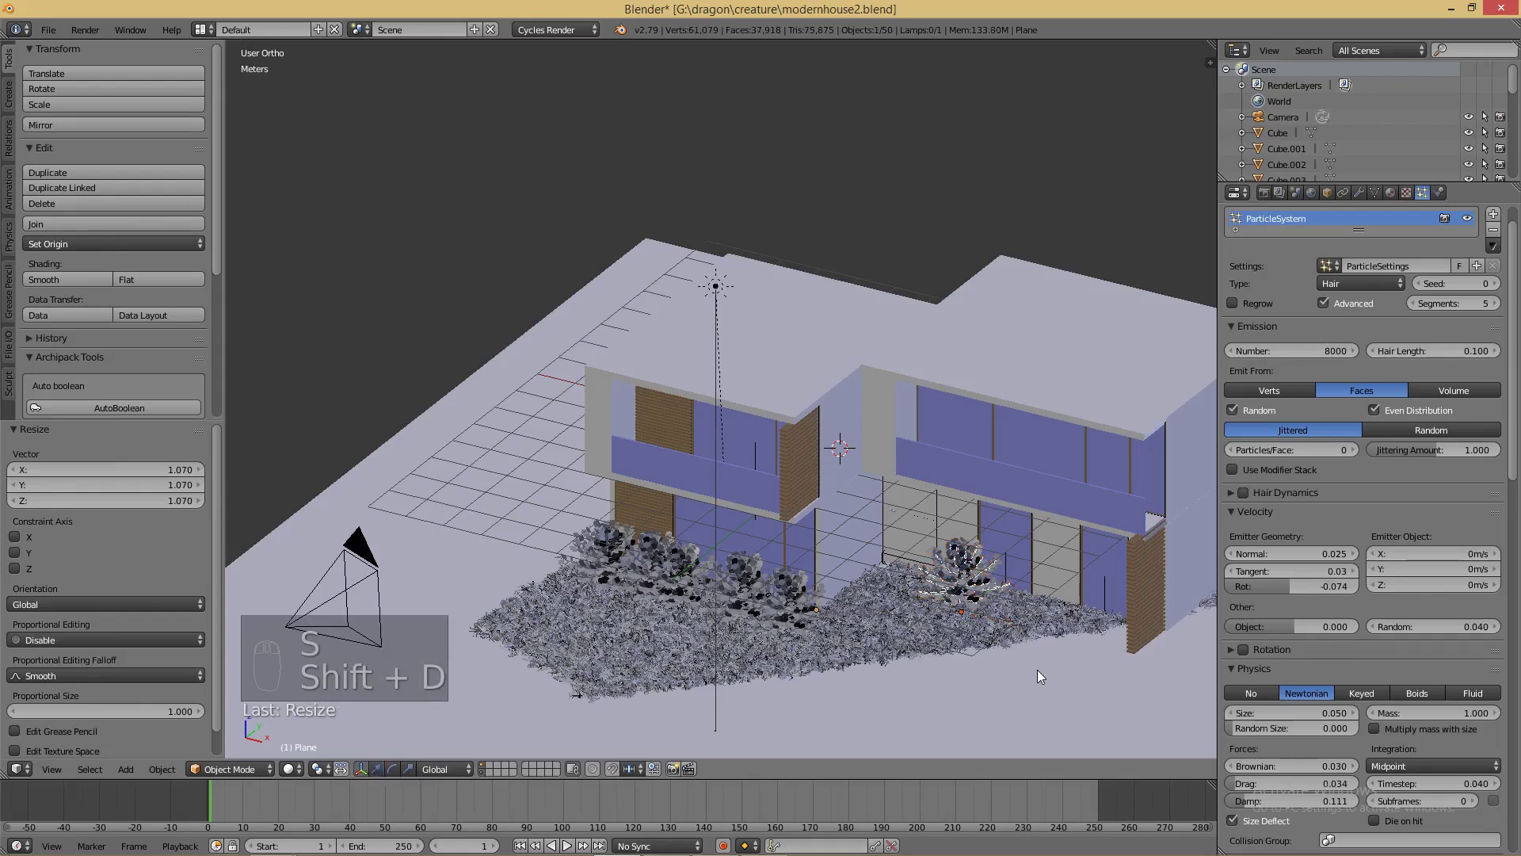
key(x)
click(1095, 691)
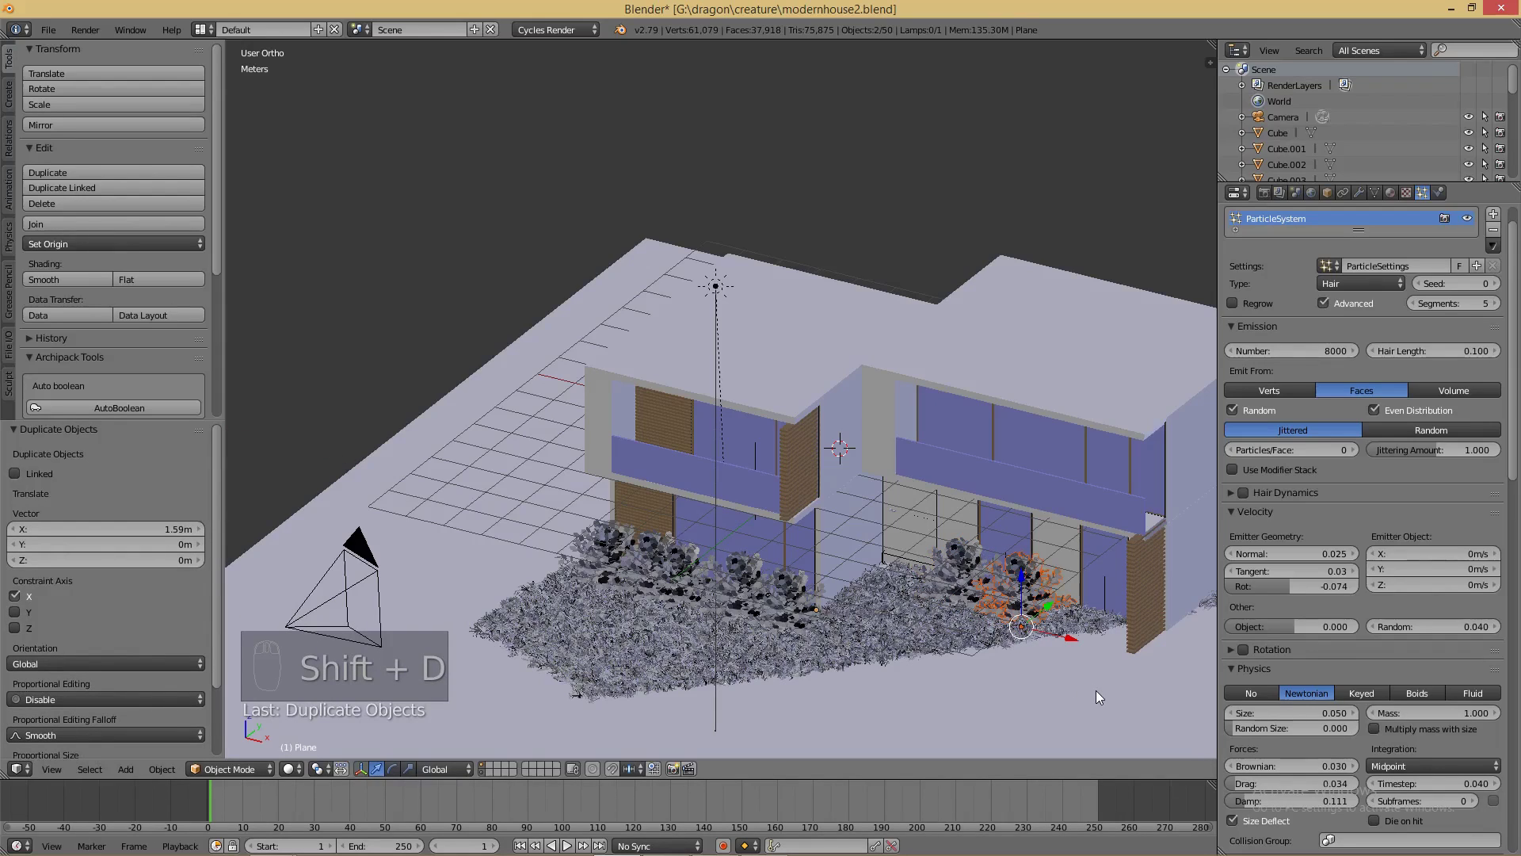
key(r)
key(z)
click(1041, 710)
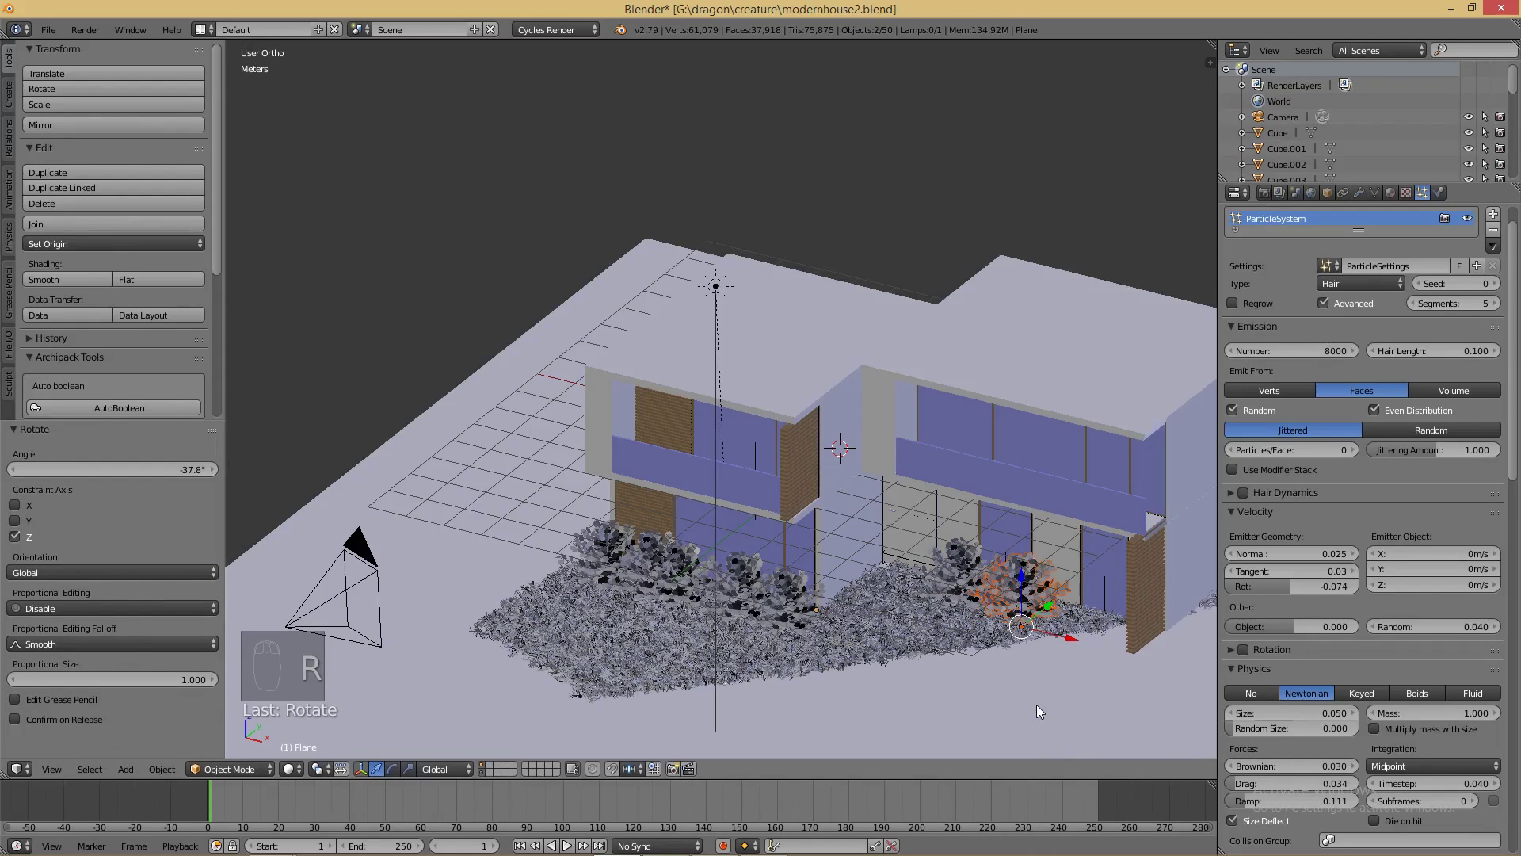
key(s)
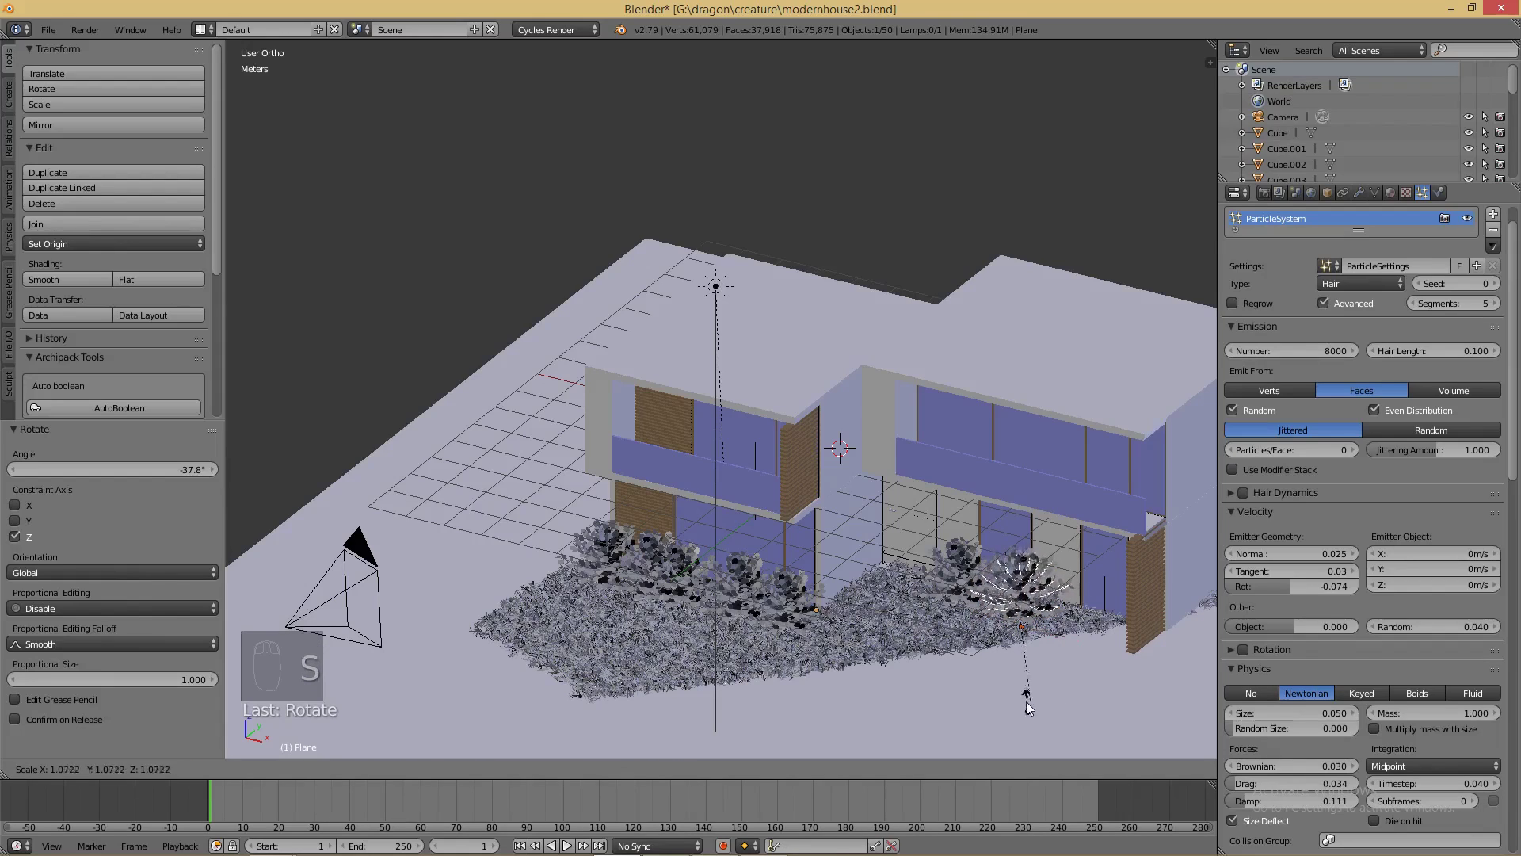
click(1028, 684)
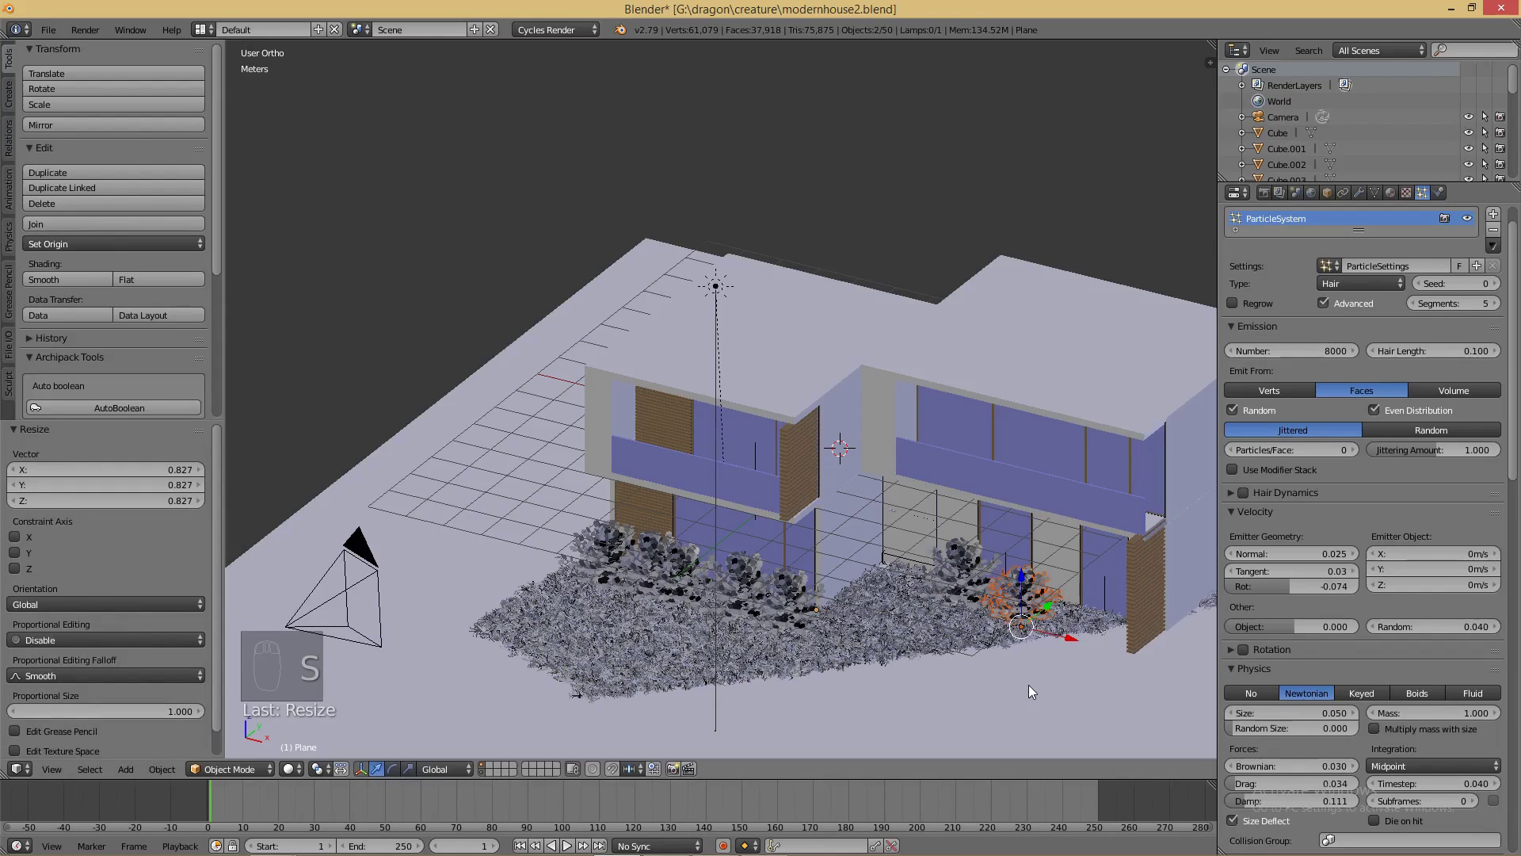
- Duplicate the smaller tree 1.2 m along X, scaling the copy by 1.361 and rotating it -35.7° about Z
key(shift+d)
key(x)
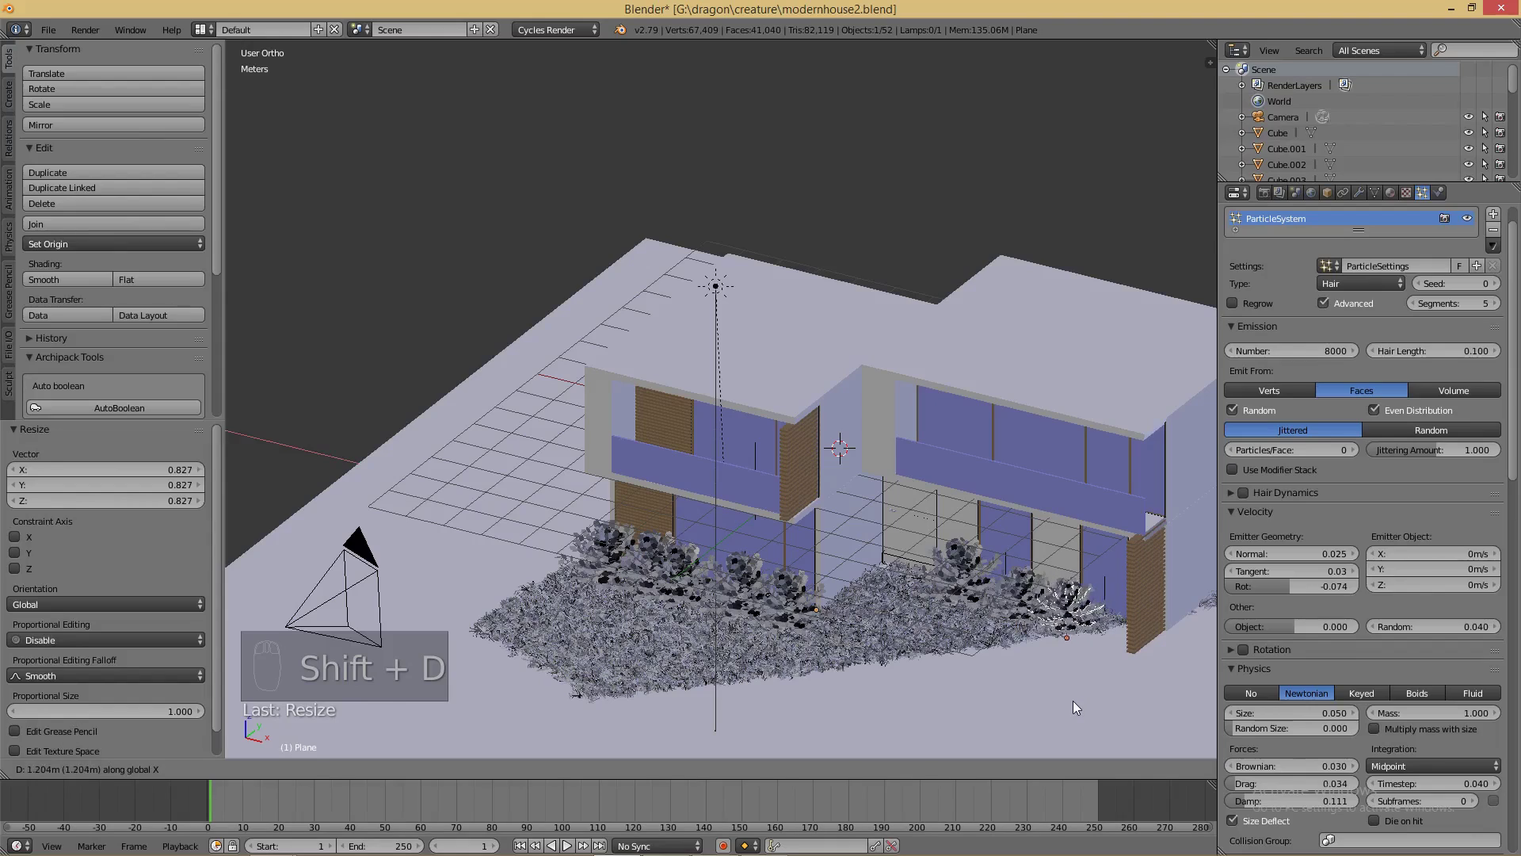
click(1075, 700)
key(s)
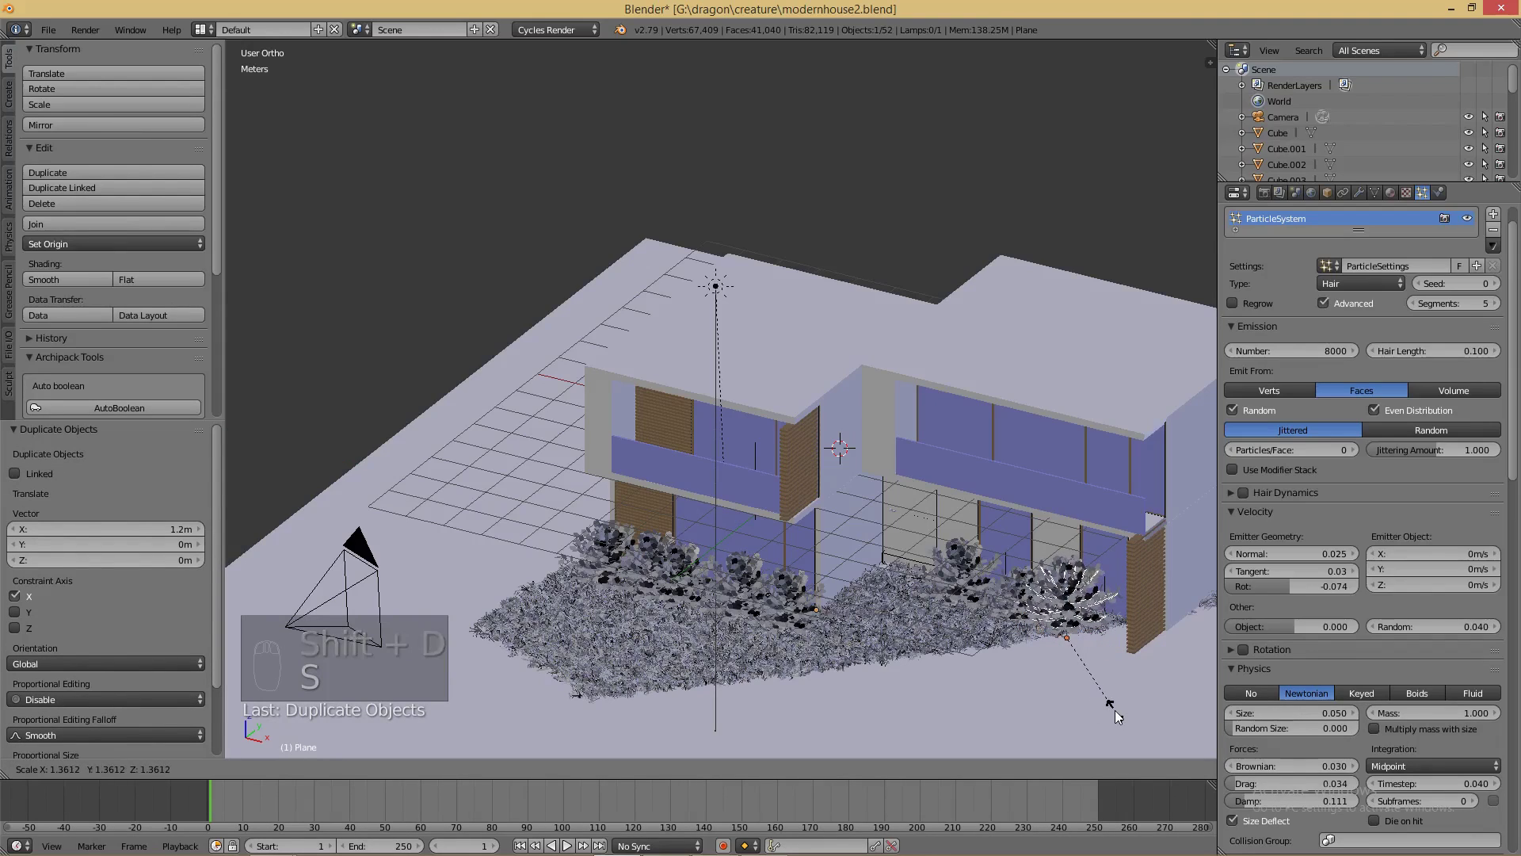
click(1113, 710)
key(r)
key(z)
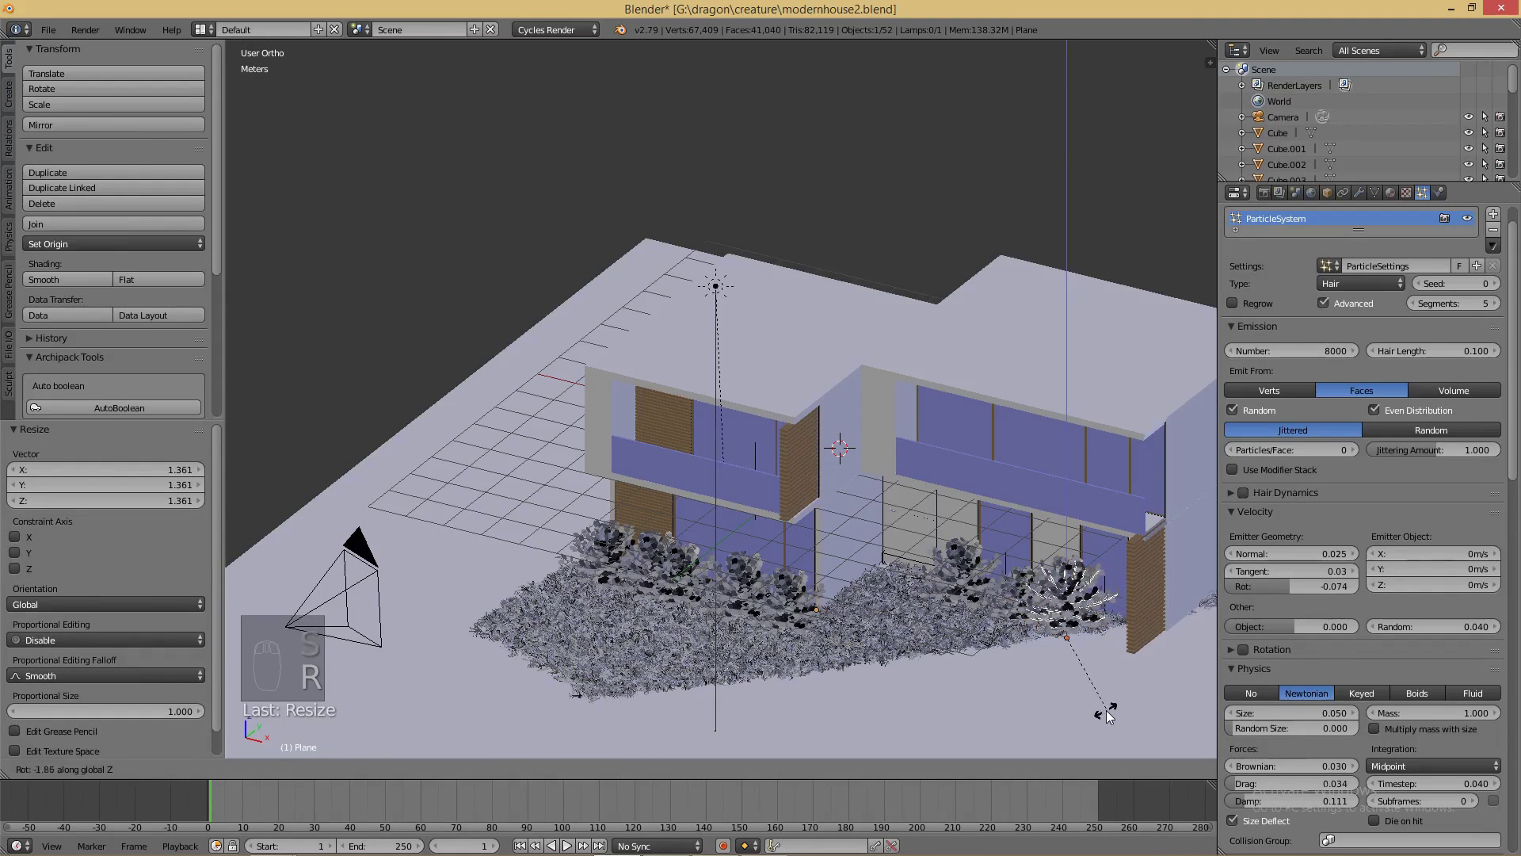
click(1060, 721)
- Duplicate the recessed wing's end tree 1.05 m along X, scaling the copy by 0.779 and rotating it -68.4° about Z
key(shift+d)
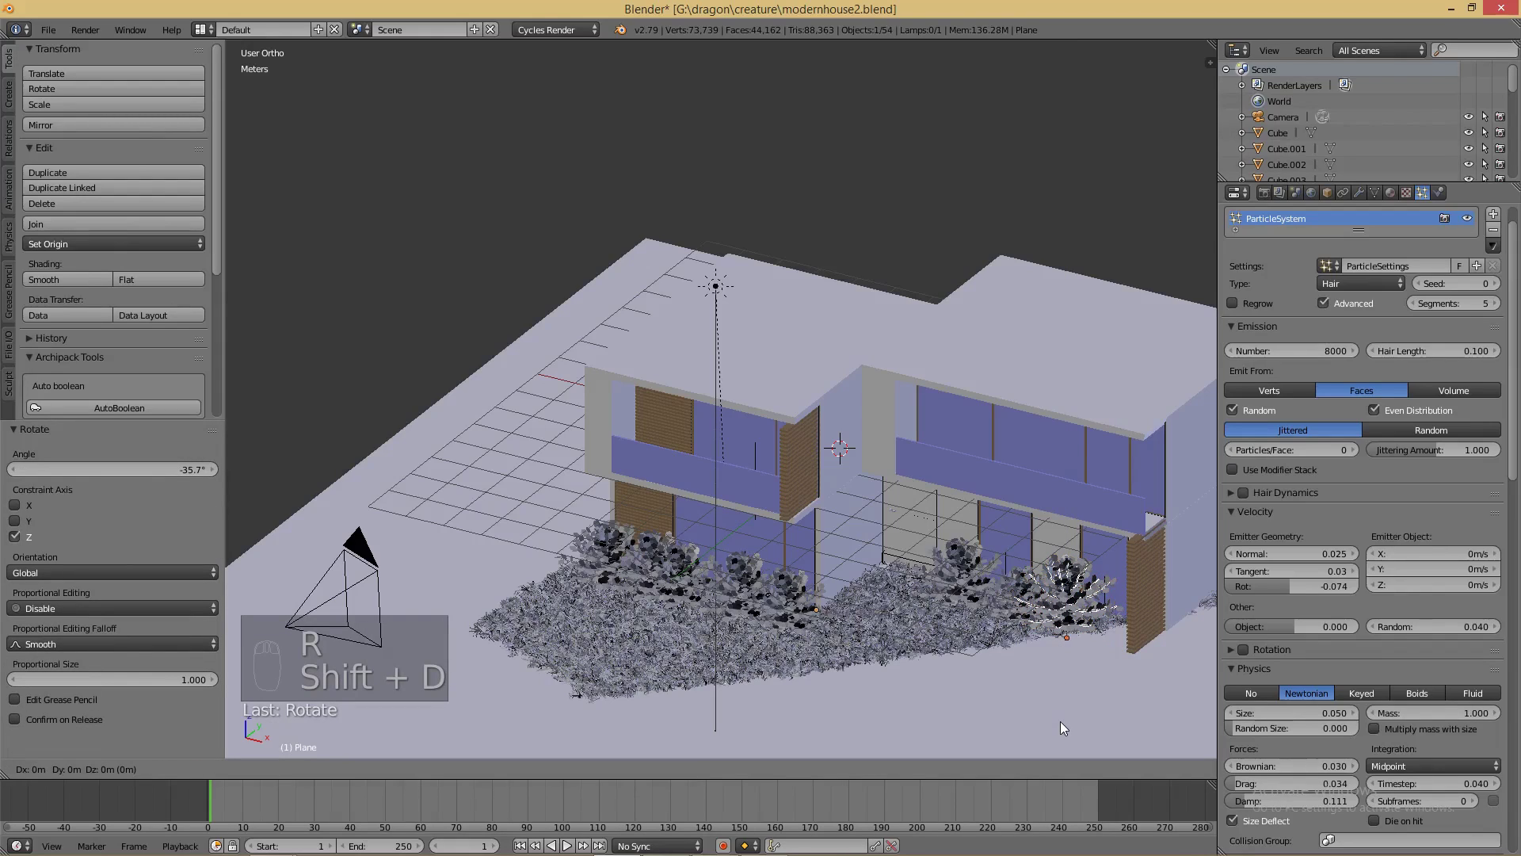
key(x)
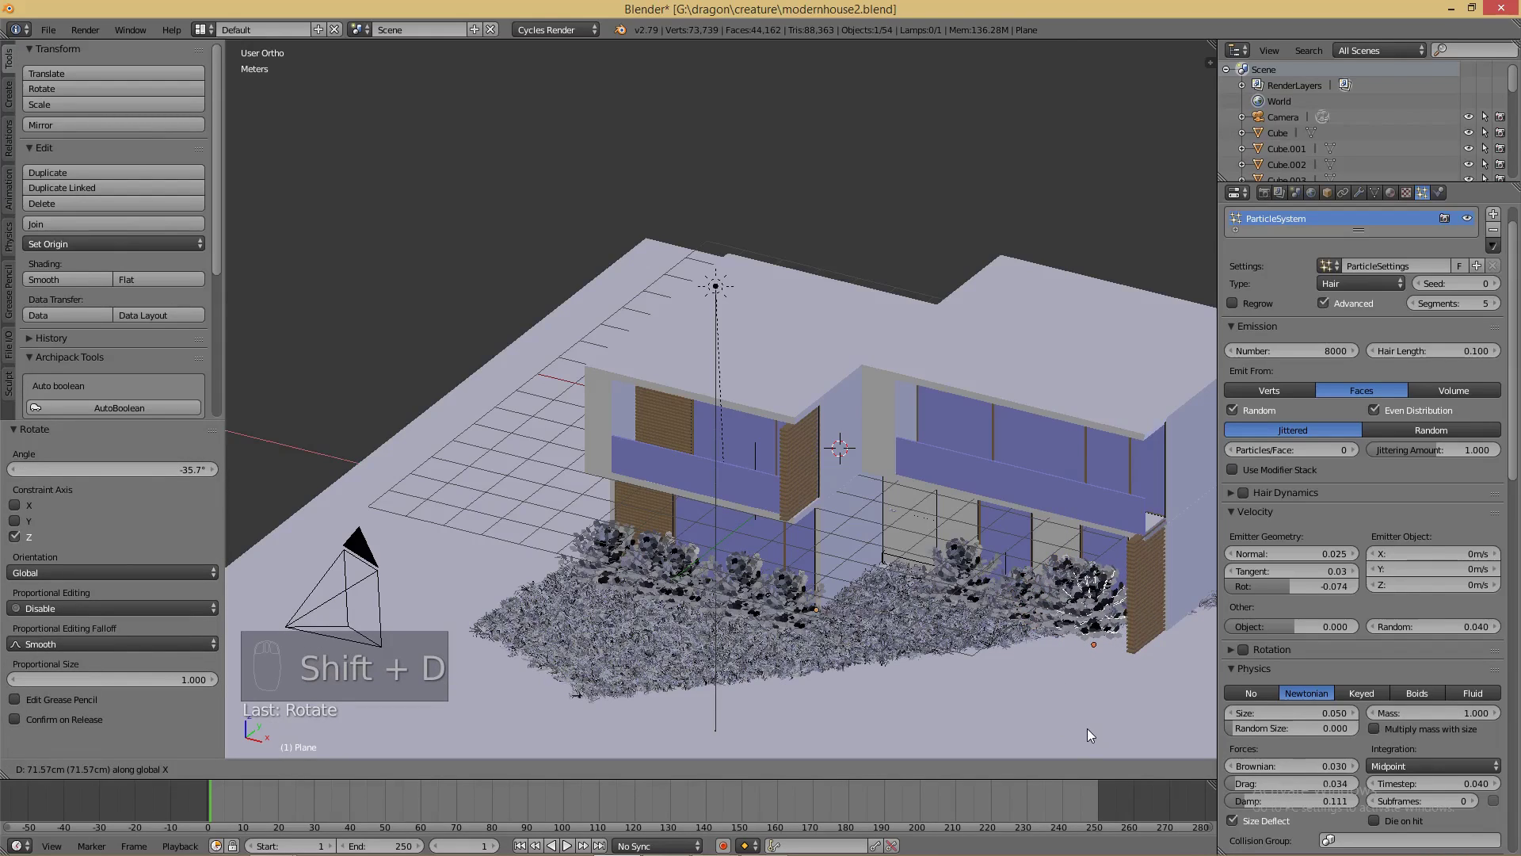
click(1102, 735)
key(s)
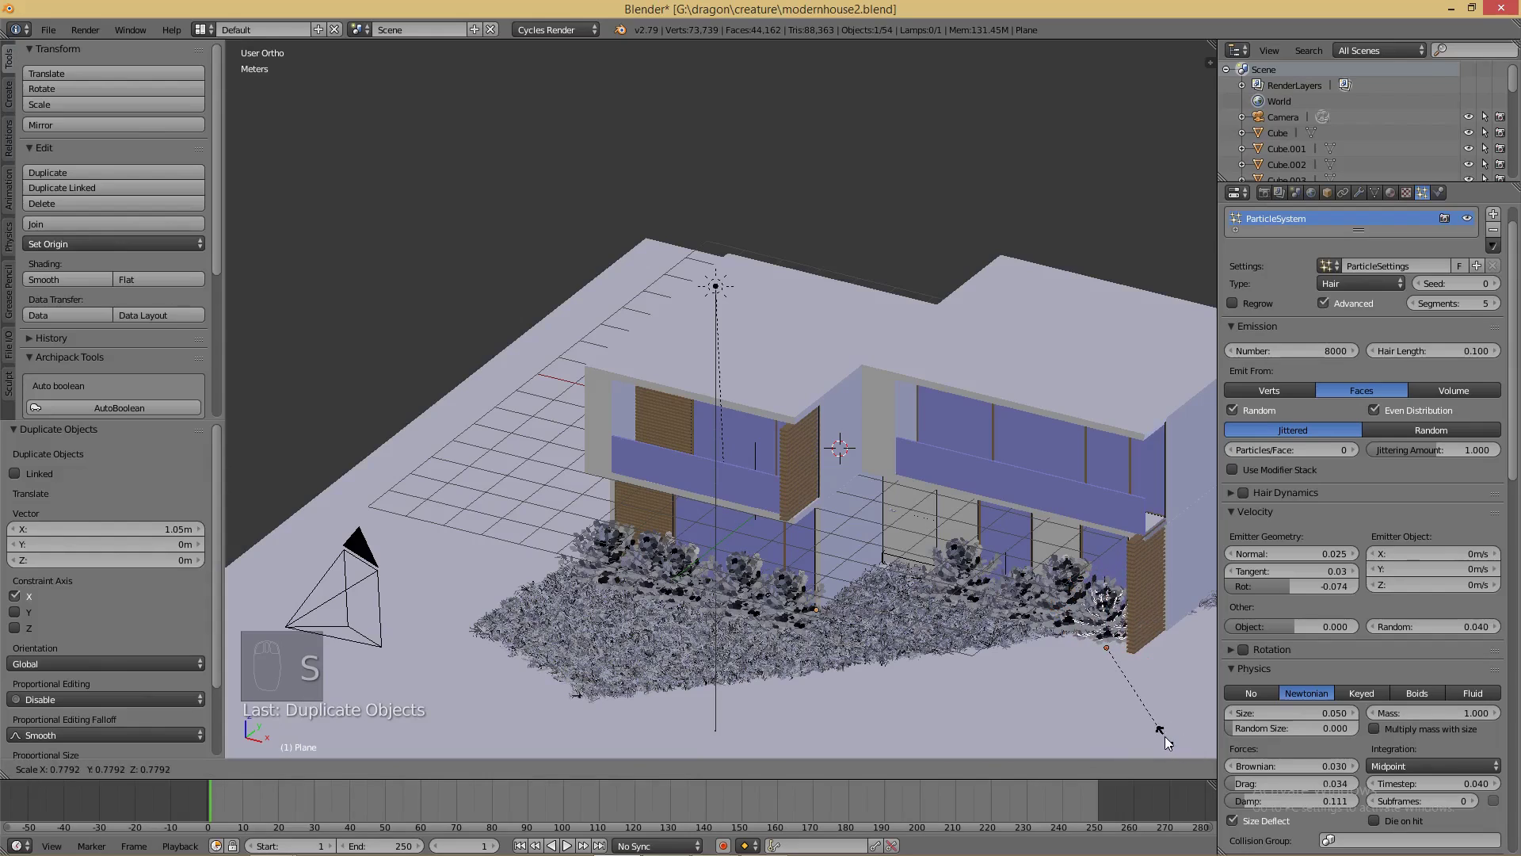
click(1165, 737)
key(r)
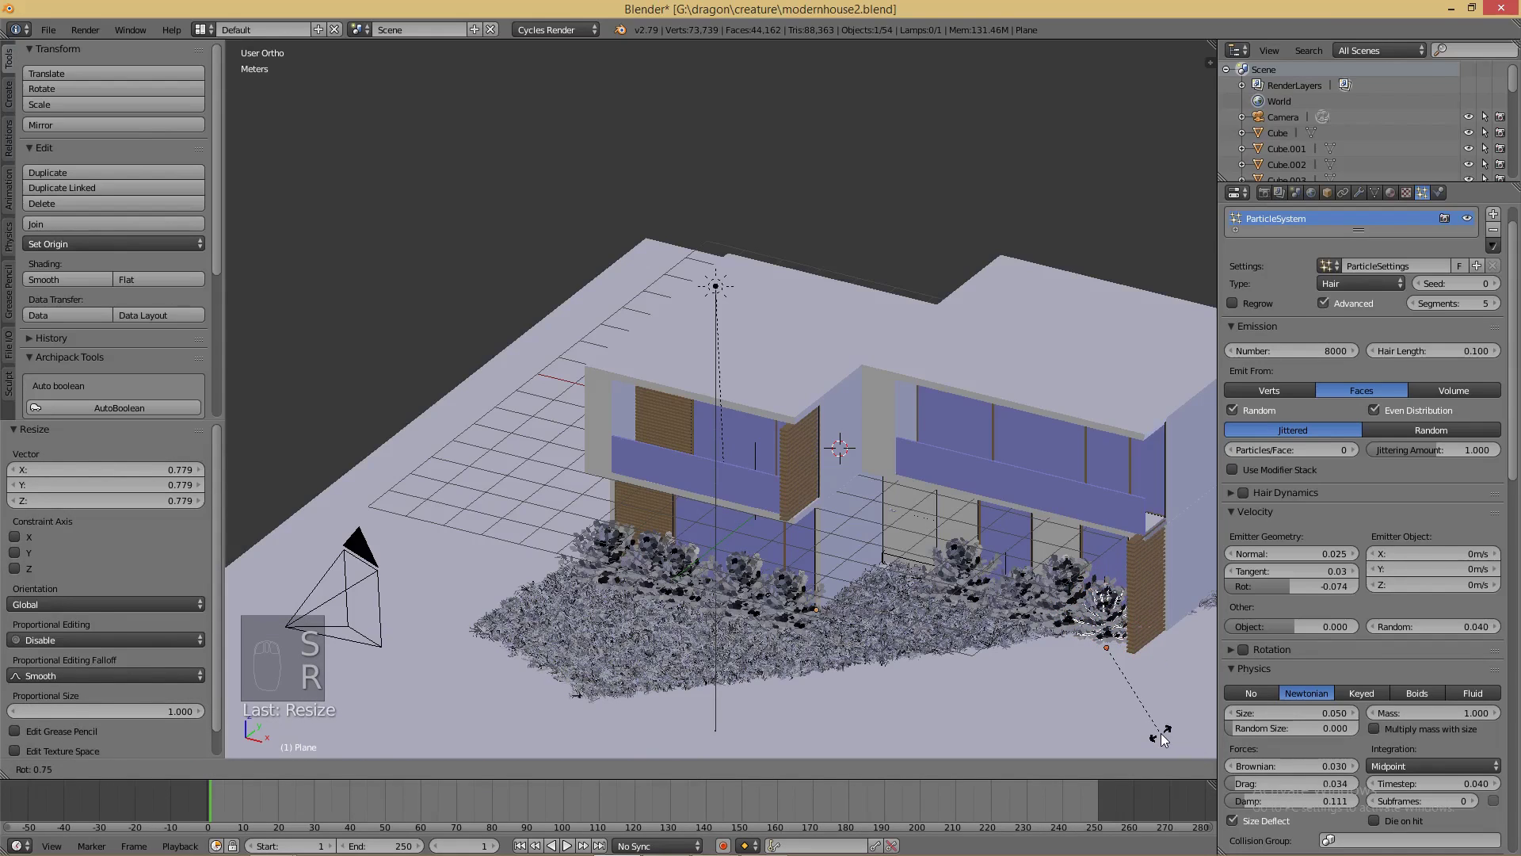
click(1044, 735)
- Check the planting through the camera and delete the leaves of the tree at the front wing's inner corner
middle_drag(932, 688, 957, 670)
scroll(957, 668, up, 3)
middle_drag(852, 691, 890, 518)
scroll(892, 668, down, 3)
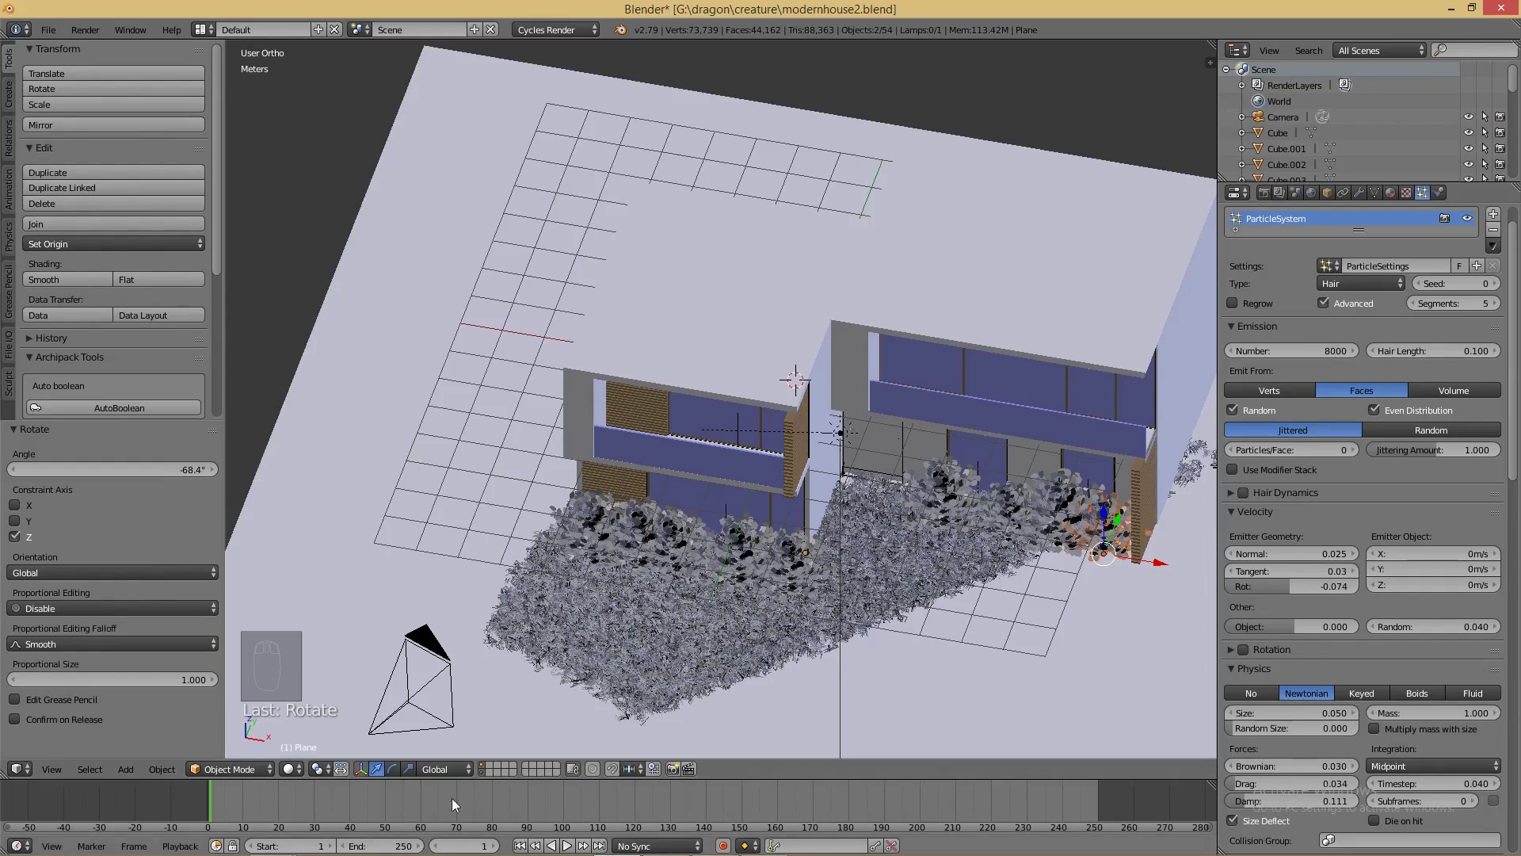
key(KP_0)
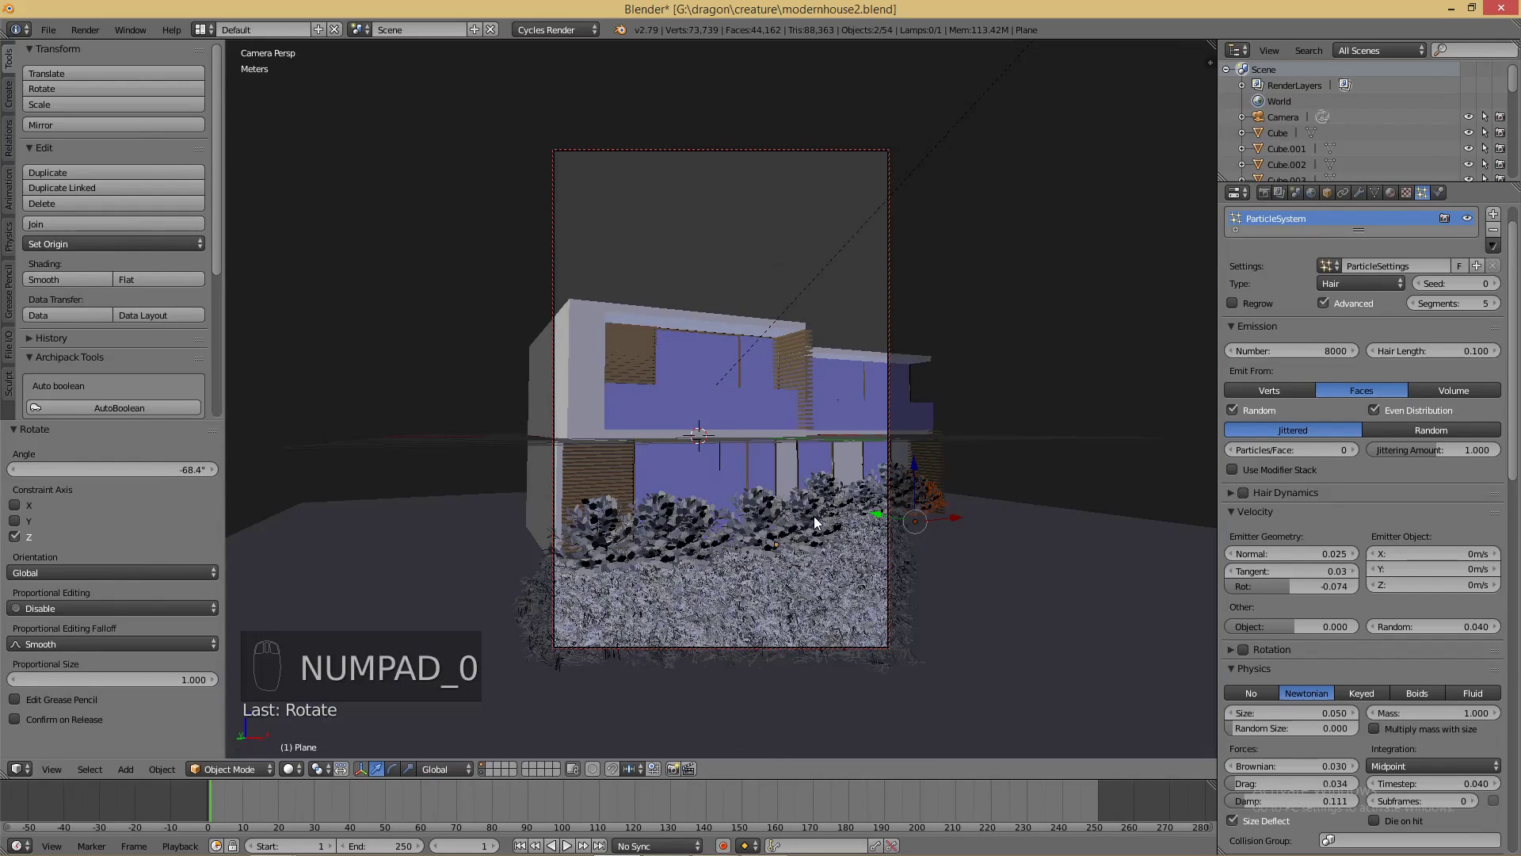
right_click(815, 536)
key(x)
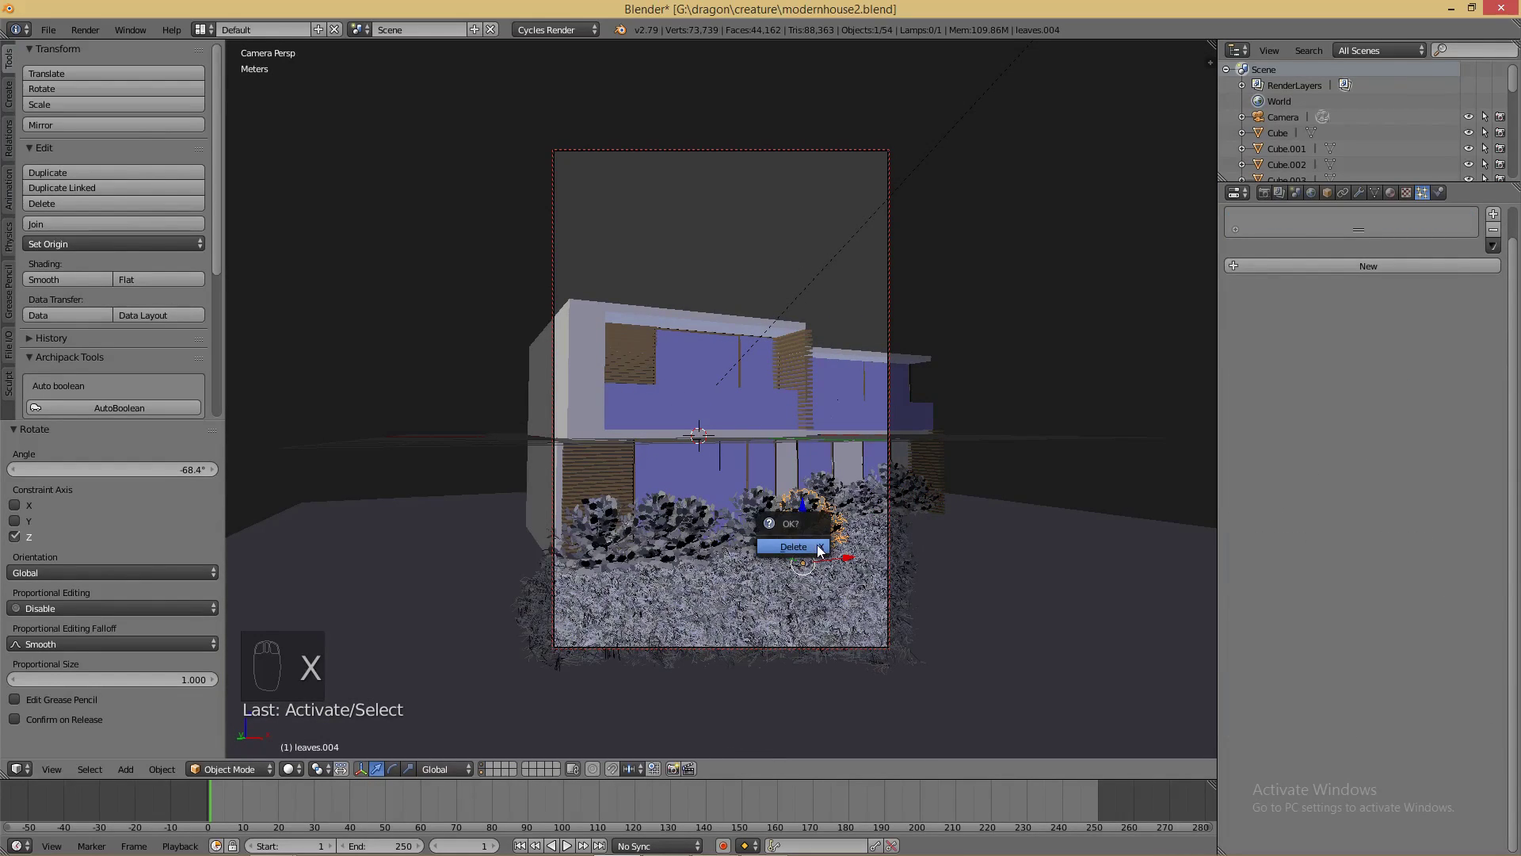
click(793, 547)
key(KP_0)
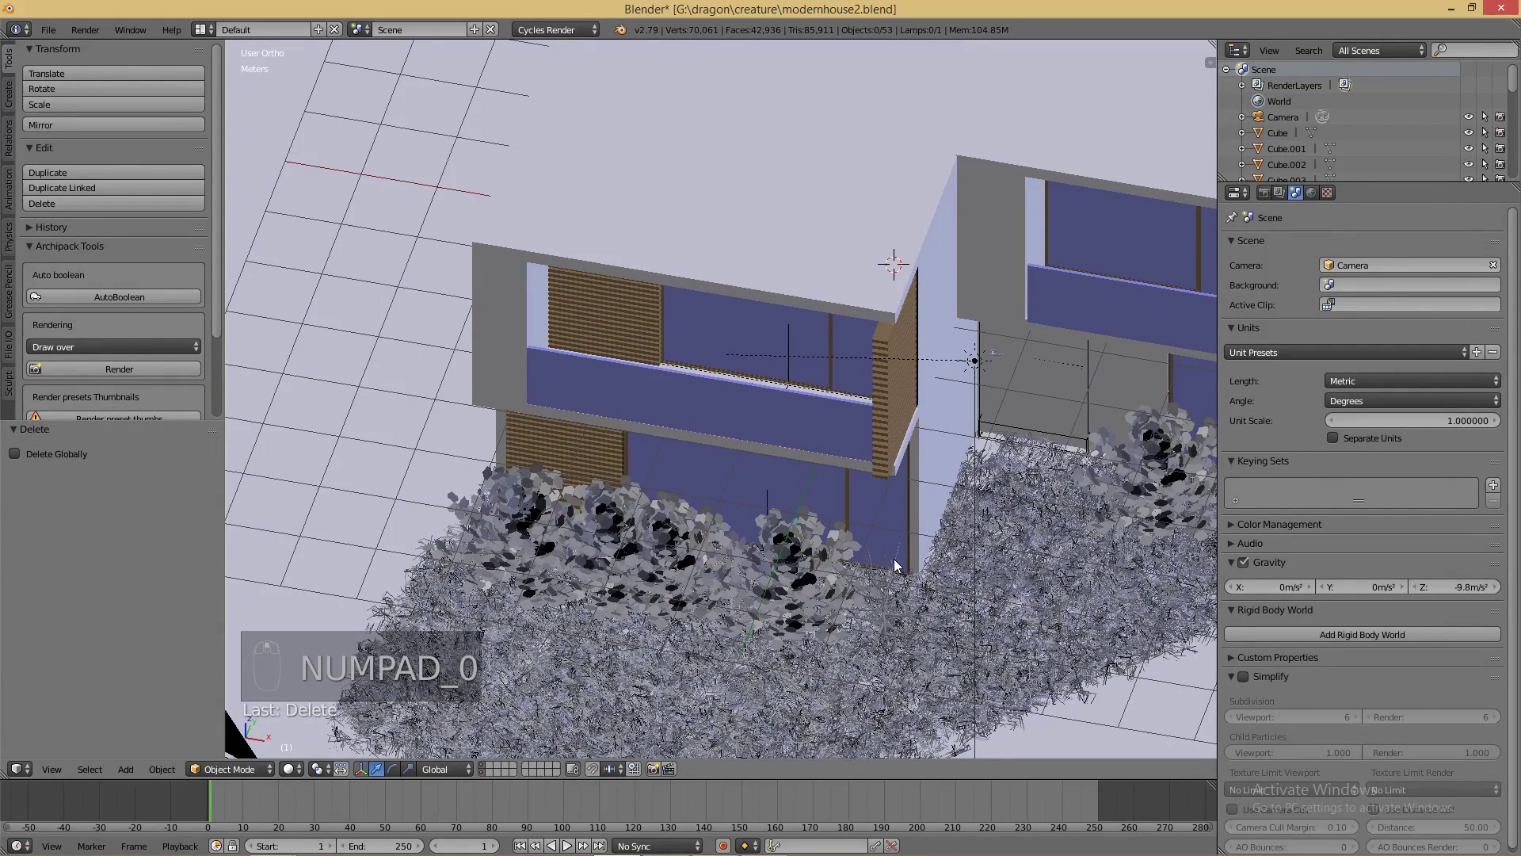
right_click(890, 578)
key(x)
click(893, 602)
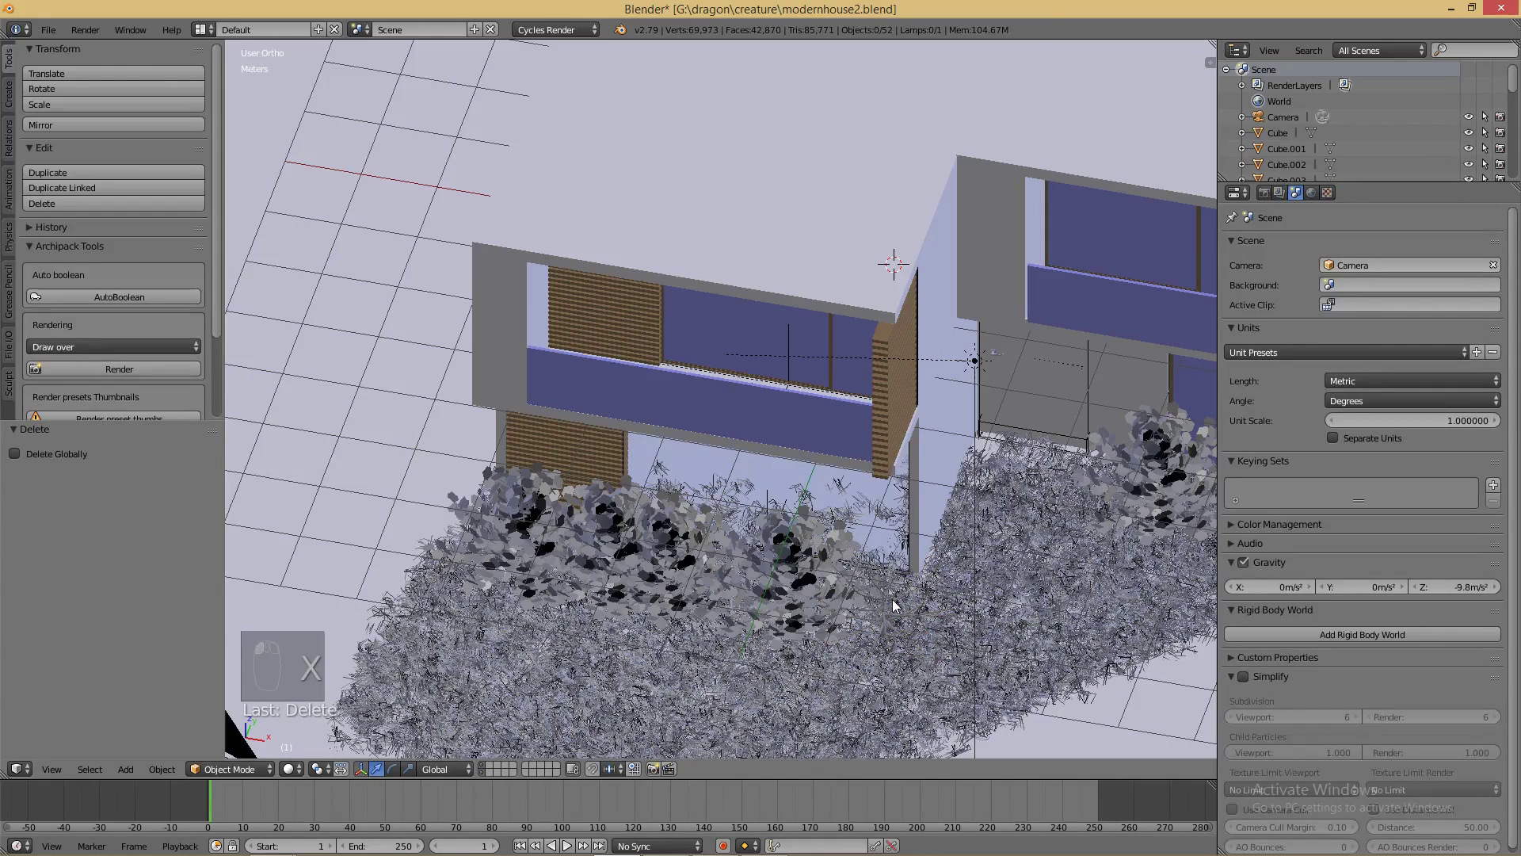
key(ctrl+z)
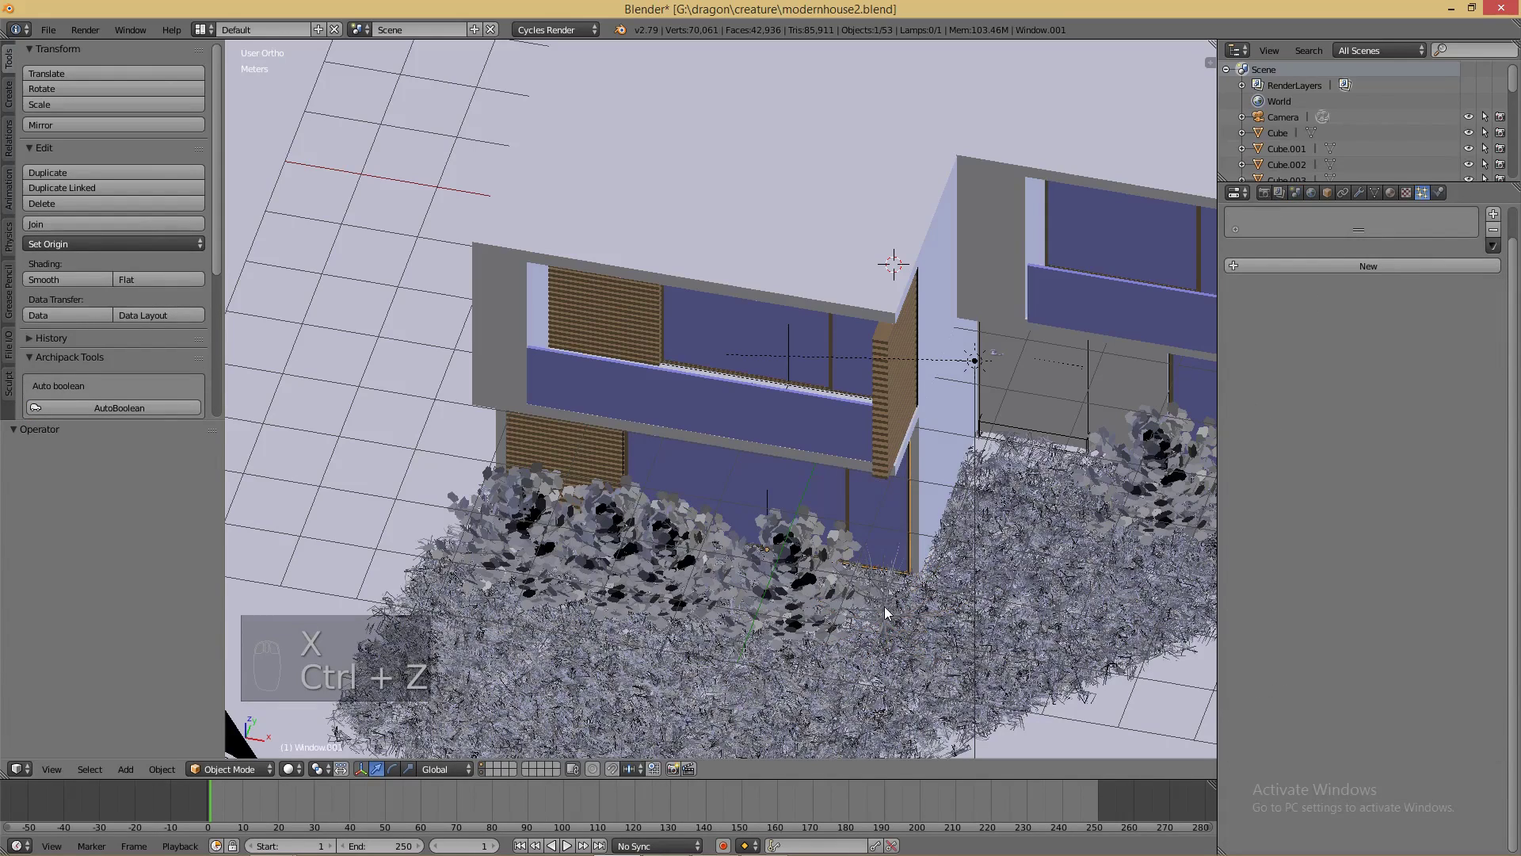
- Delete the bare trunk remaining at the front wing's inner corner
key(x)
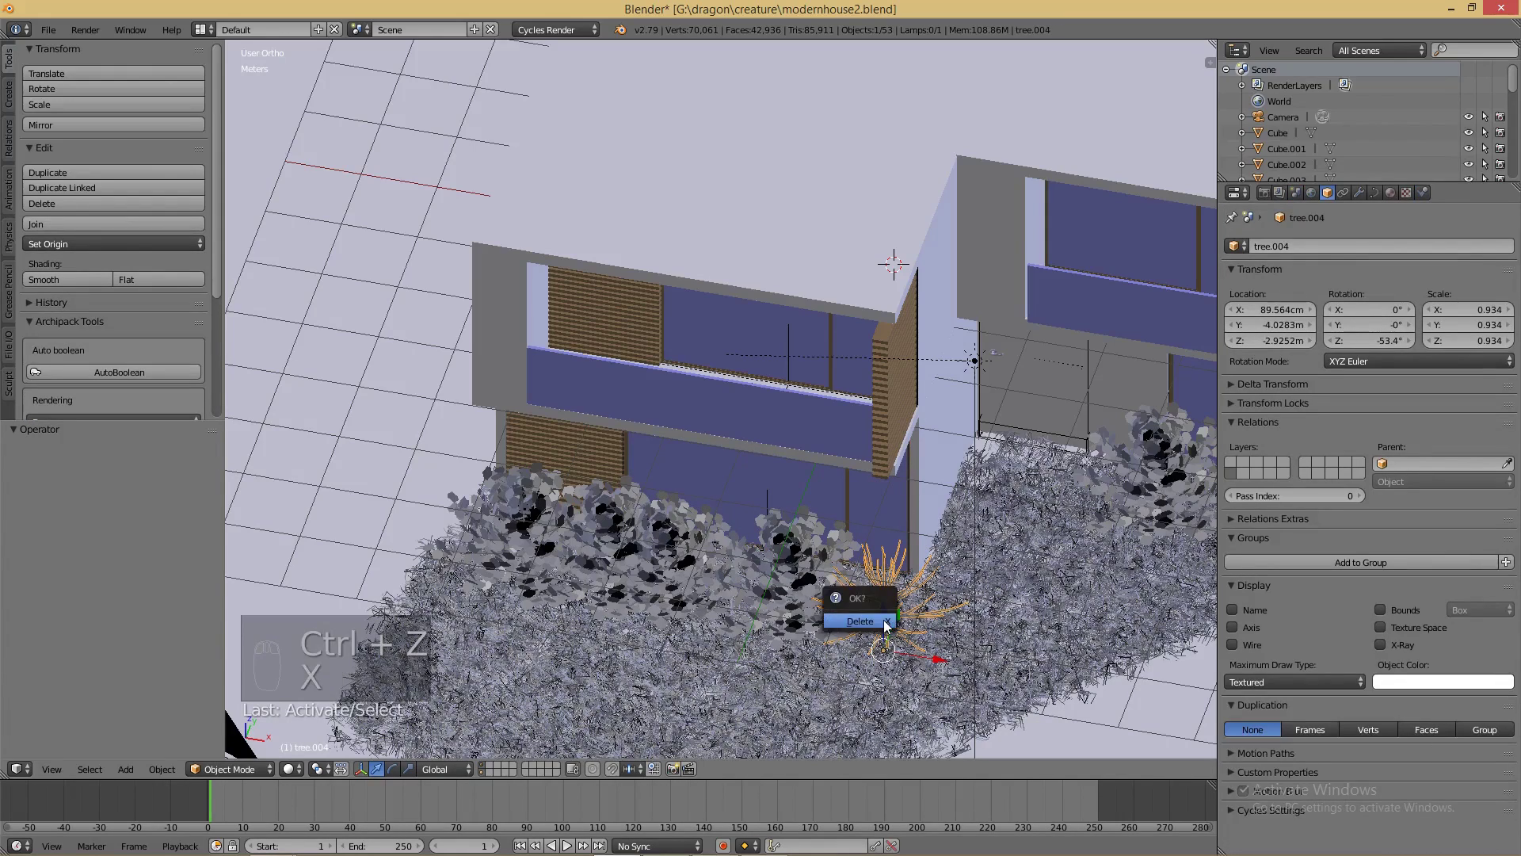
click(883, 620)
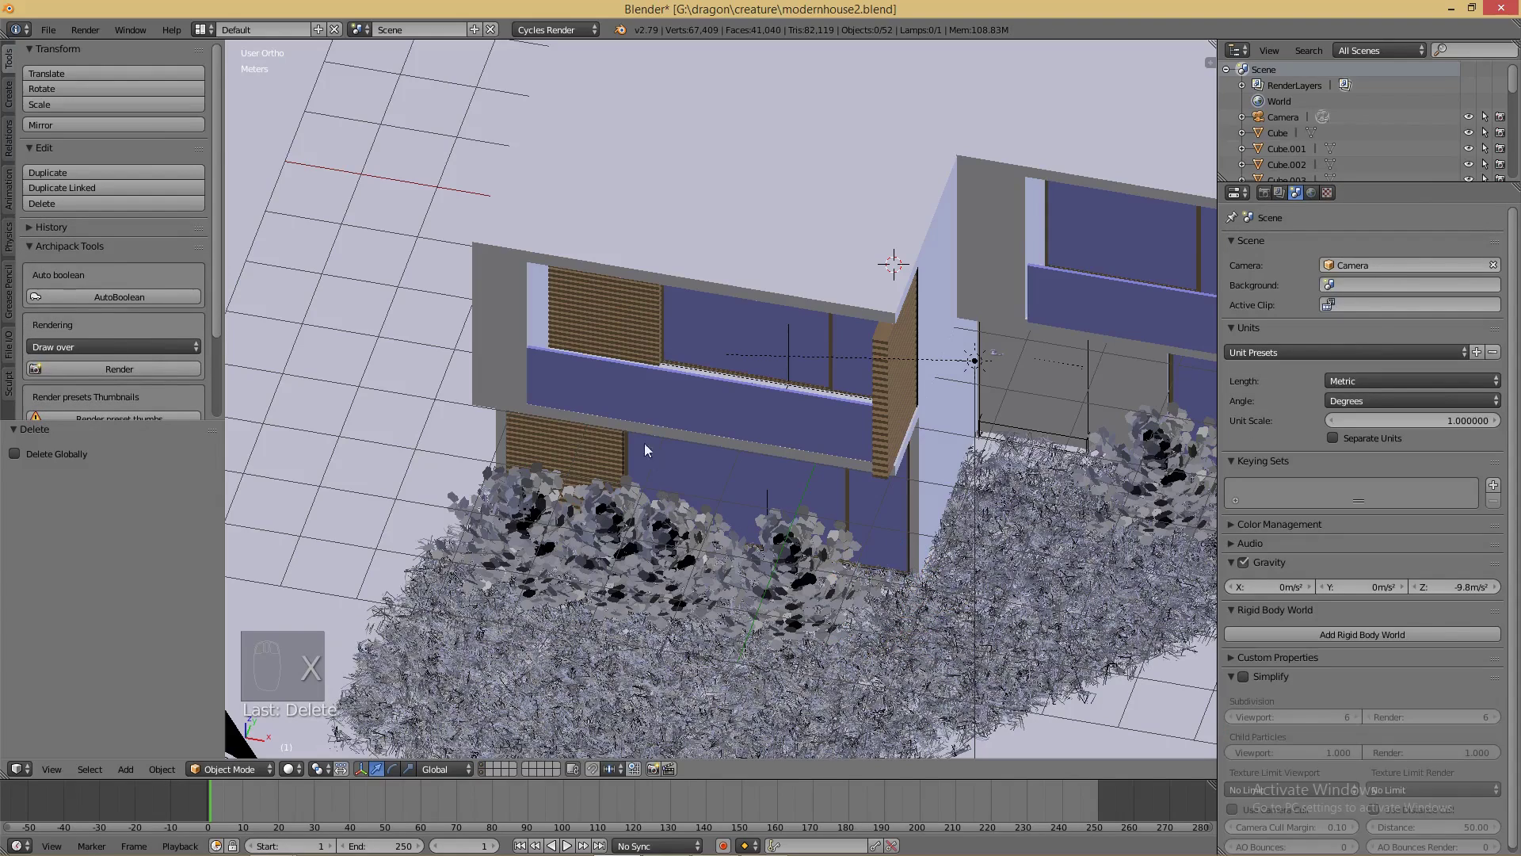
- Duplicate the slatted wood panel at the end of the front wing's balcony 1.45 m along X
right_click(605, 349)
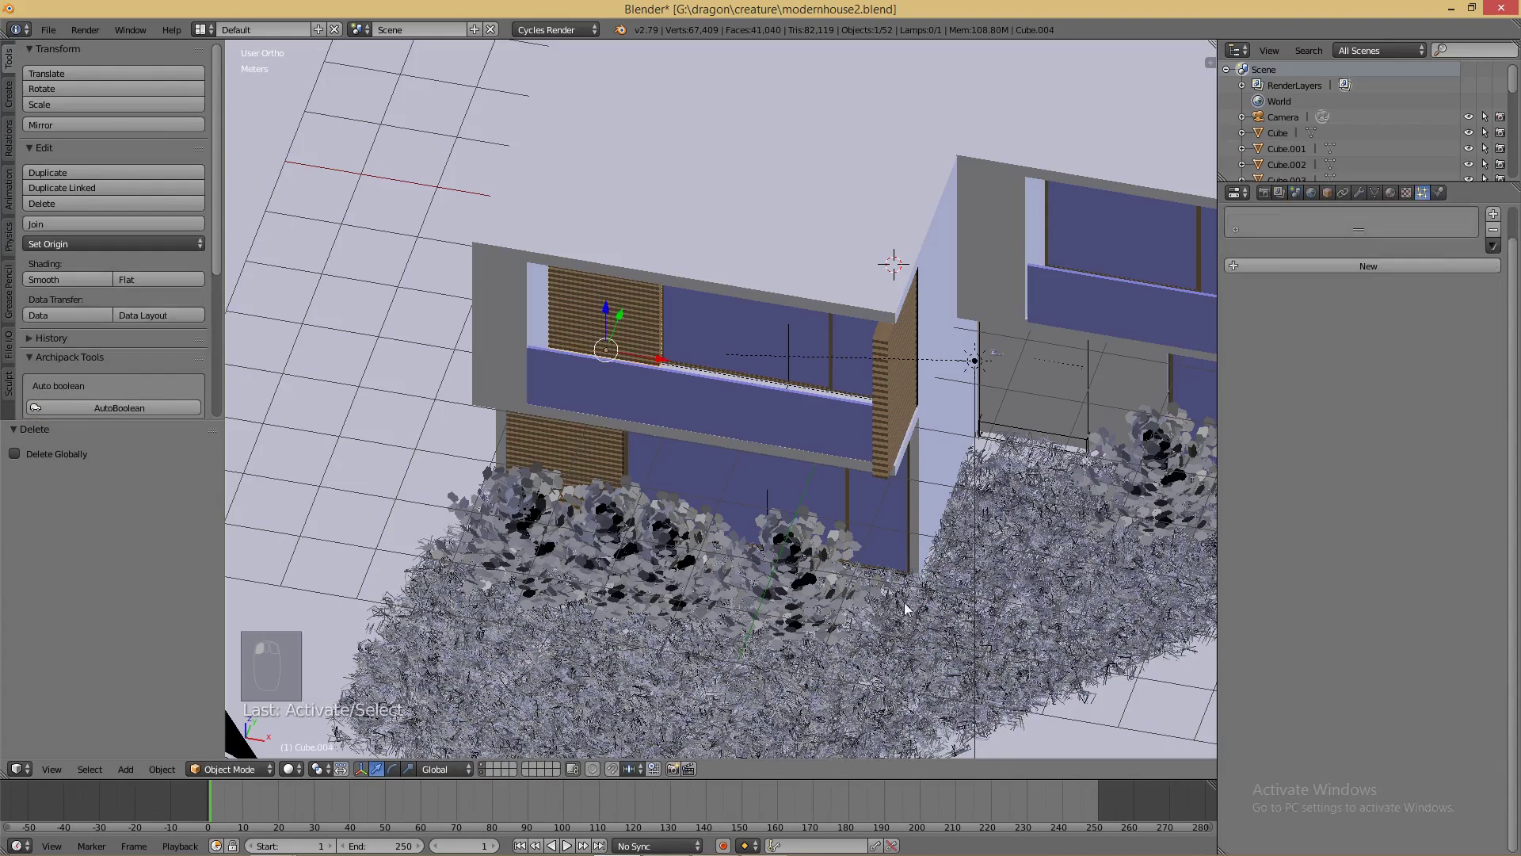
right_click(887, 459)
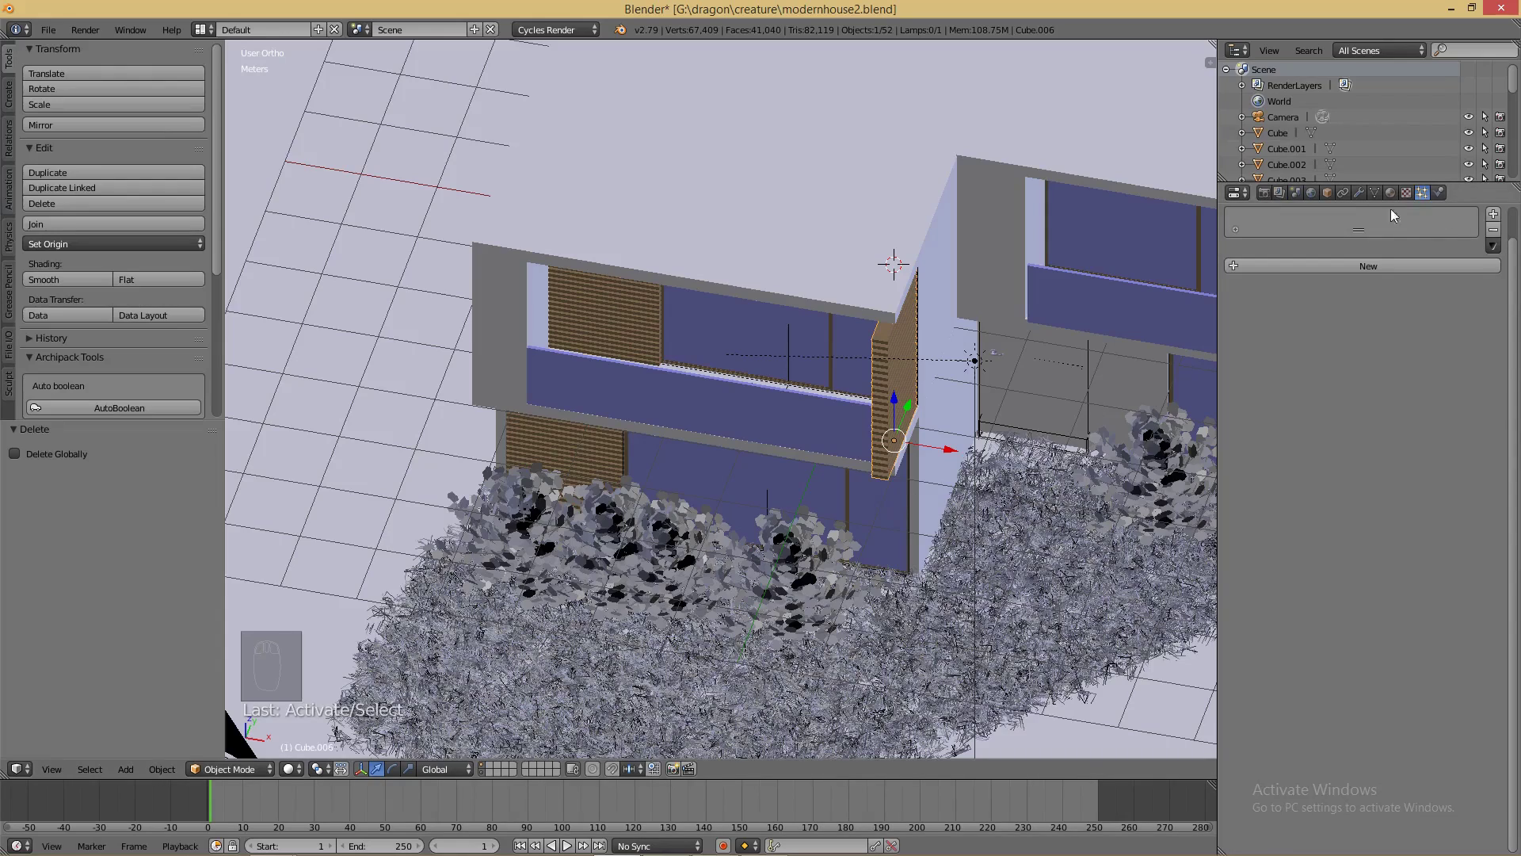
key(shift+d)
key(x)
click(1211, 500)
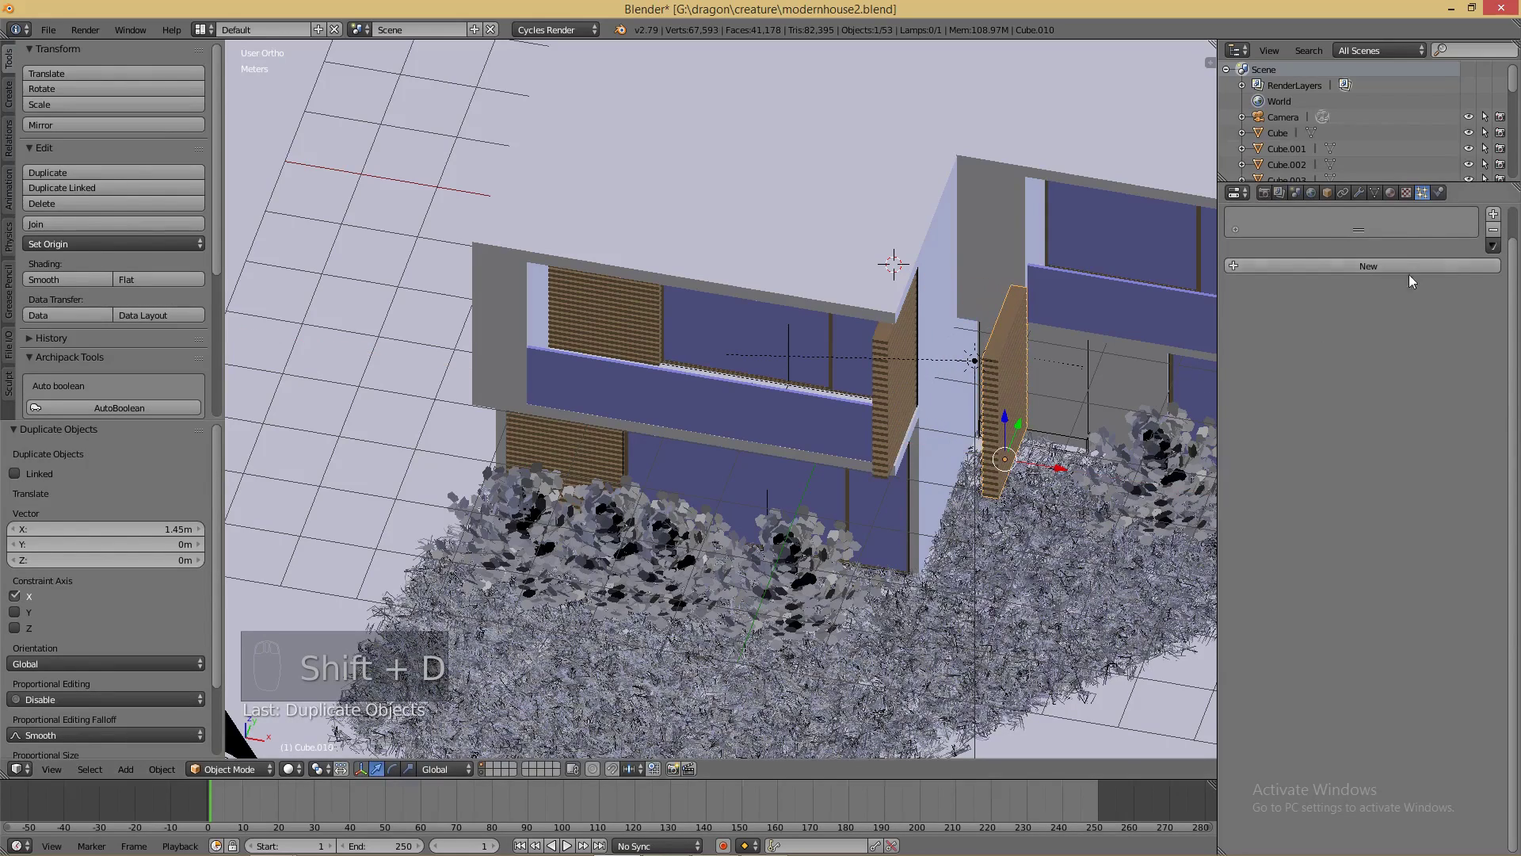
- Hide the copied panel's Array modifier in the viewport and rotate the single slat 90° about Z
click(1360, 192)
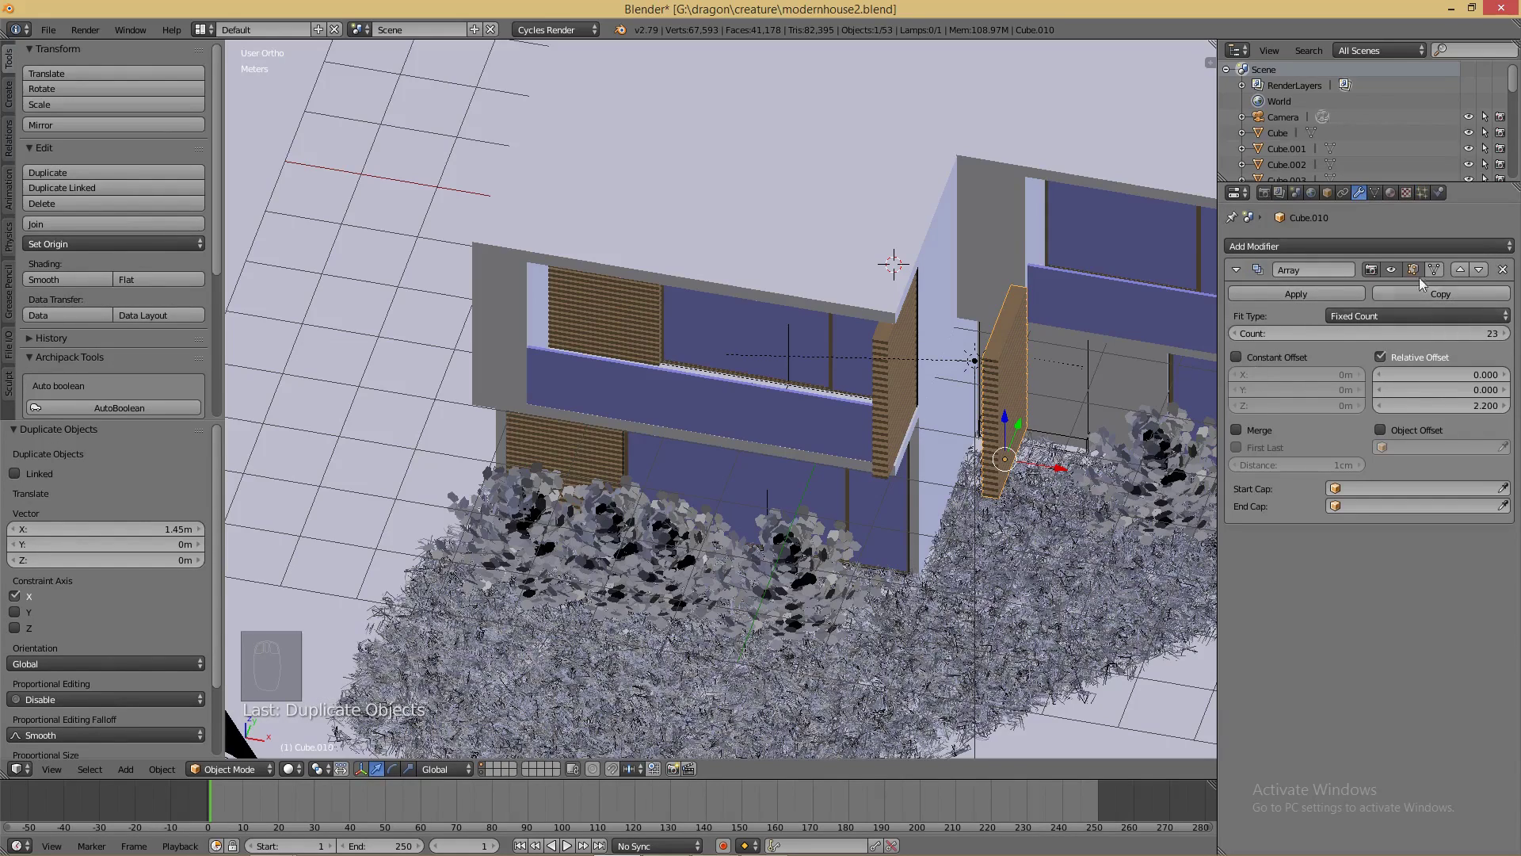
click(1390, 271)
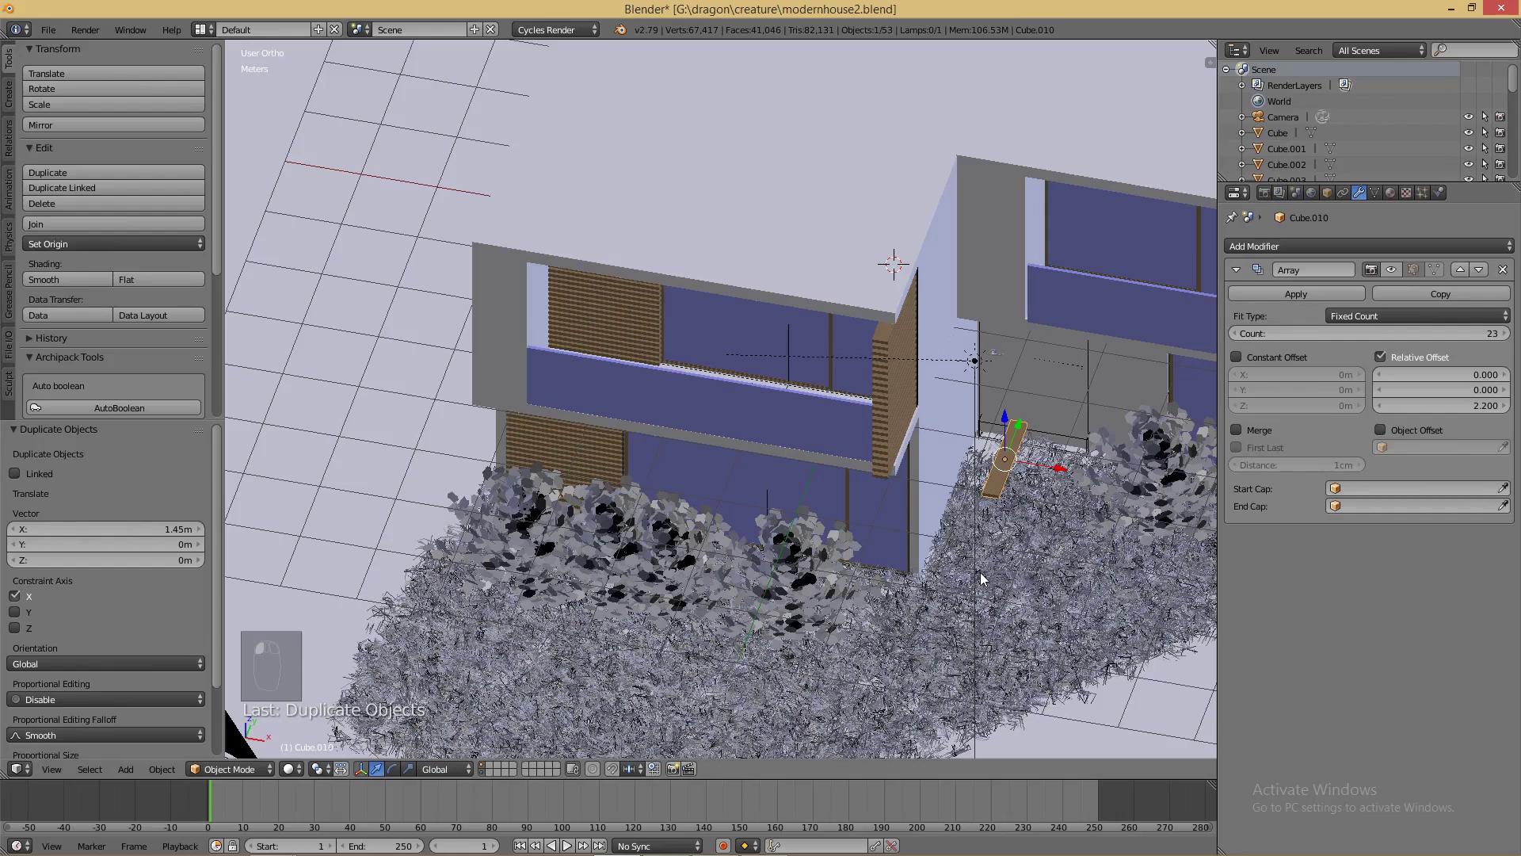
key(r)
key(z)
text(90)
key(Return)
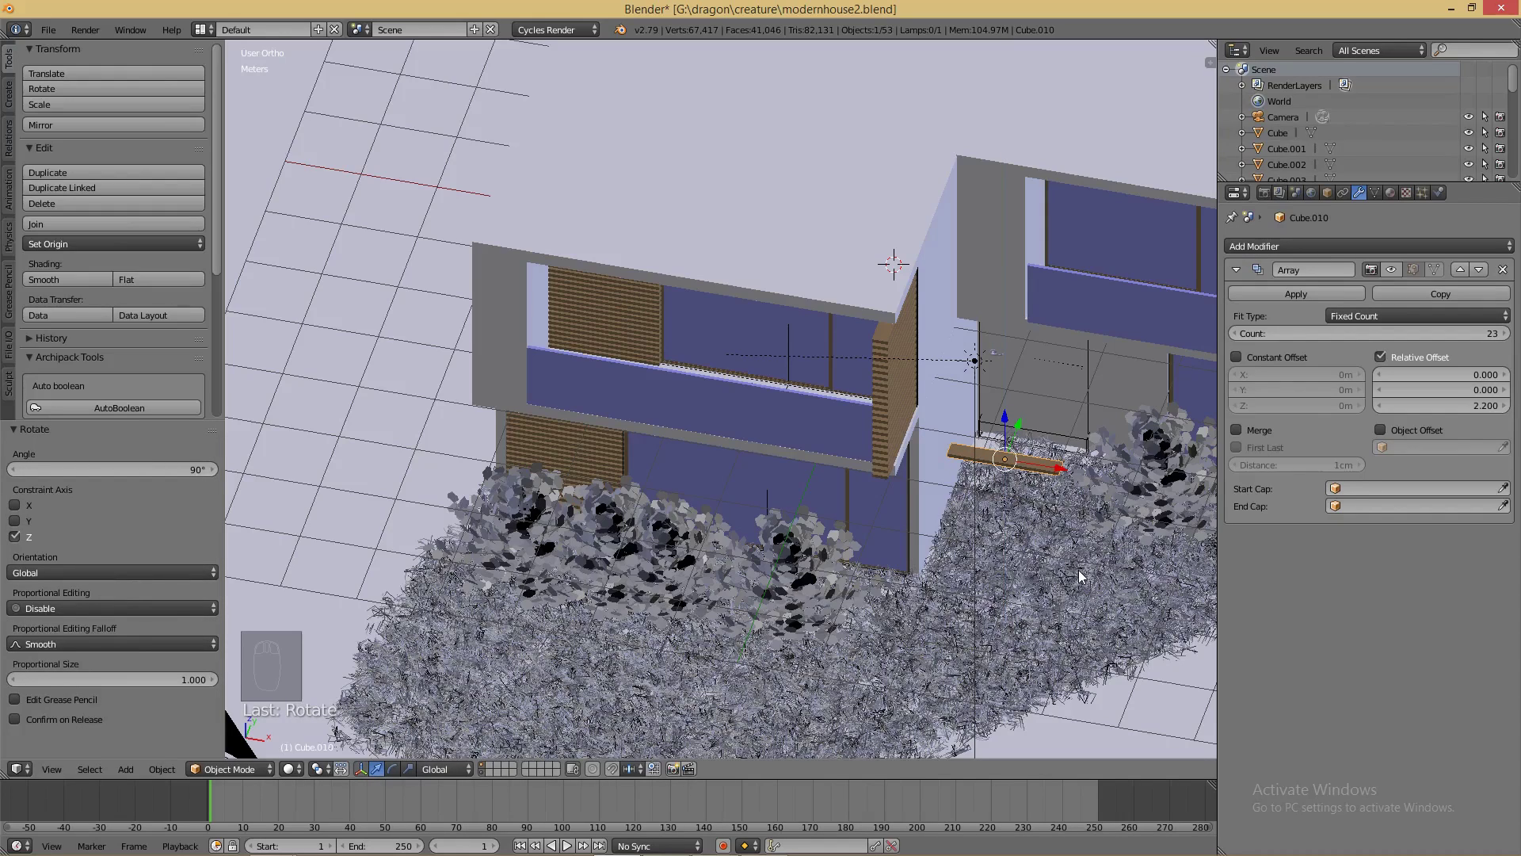
- Lower the slat to the ground, move it 3.55 m along Y to the recessed wing's entrance, and lower it another 2.02 cm
key(KP_1)
drag(1003, 391, 992, 604)
drag(1058, 670, 1013, 659)
middle_drag(1062, 448, 1018, 569)
drag(982, 539, 1119, 314)
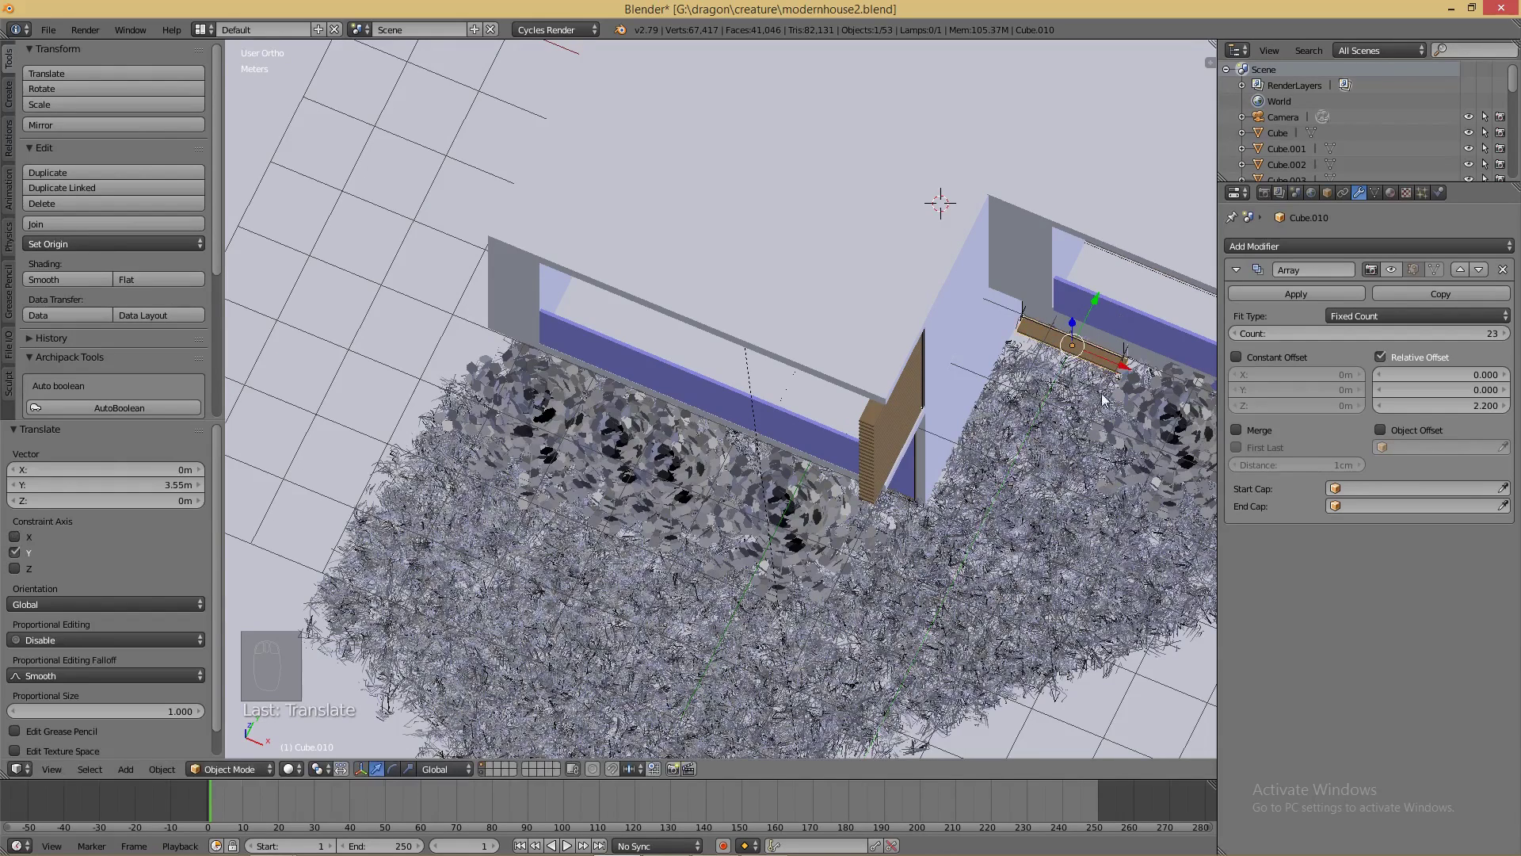
key(KP_1)
drag(962, 607, 962, 607)
middle_drag(994, 618, 923, 679)
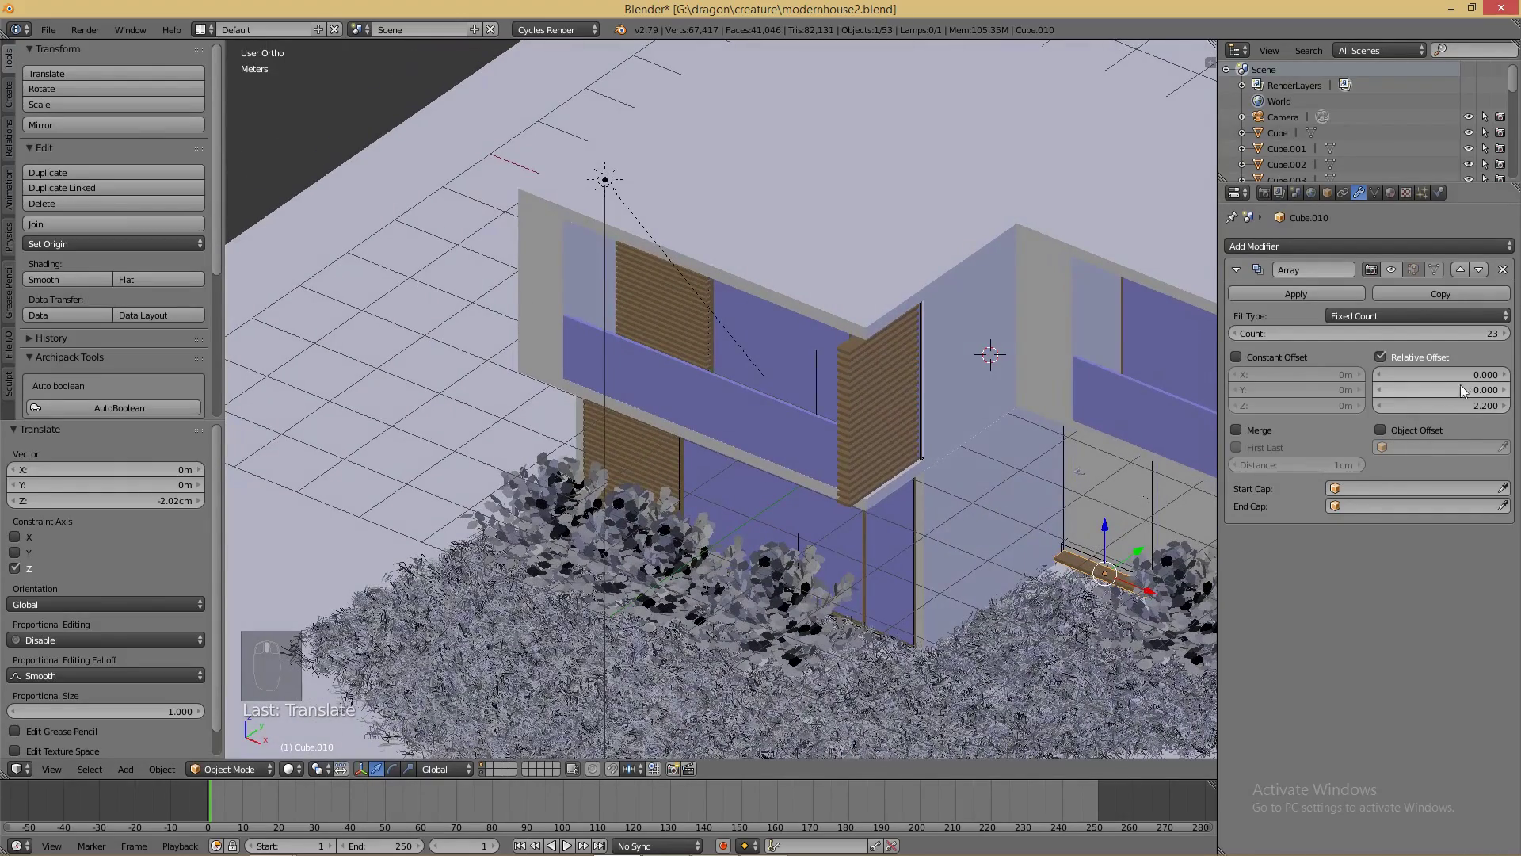
- Set the slat's Array relative offset to 0 on Z and 1.2 on Y
click(1459, 405)
text(0)
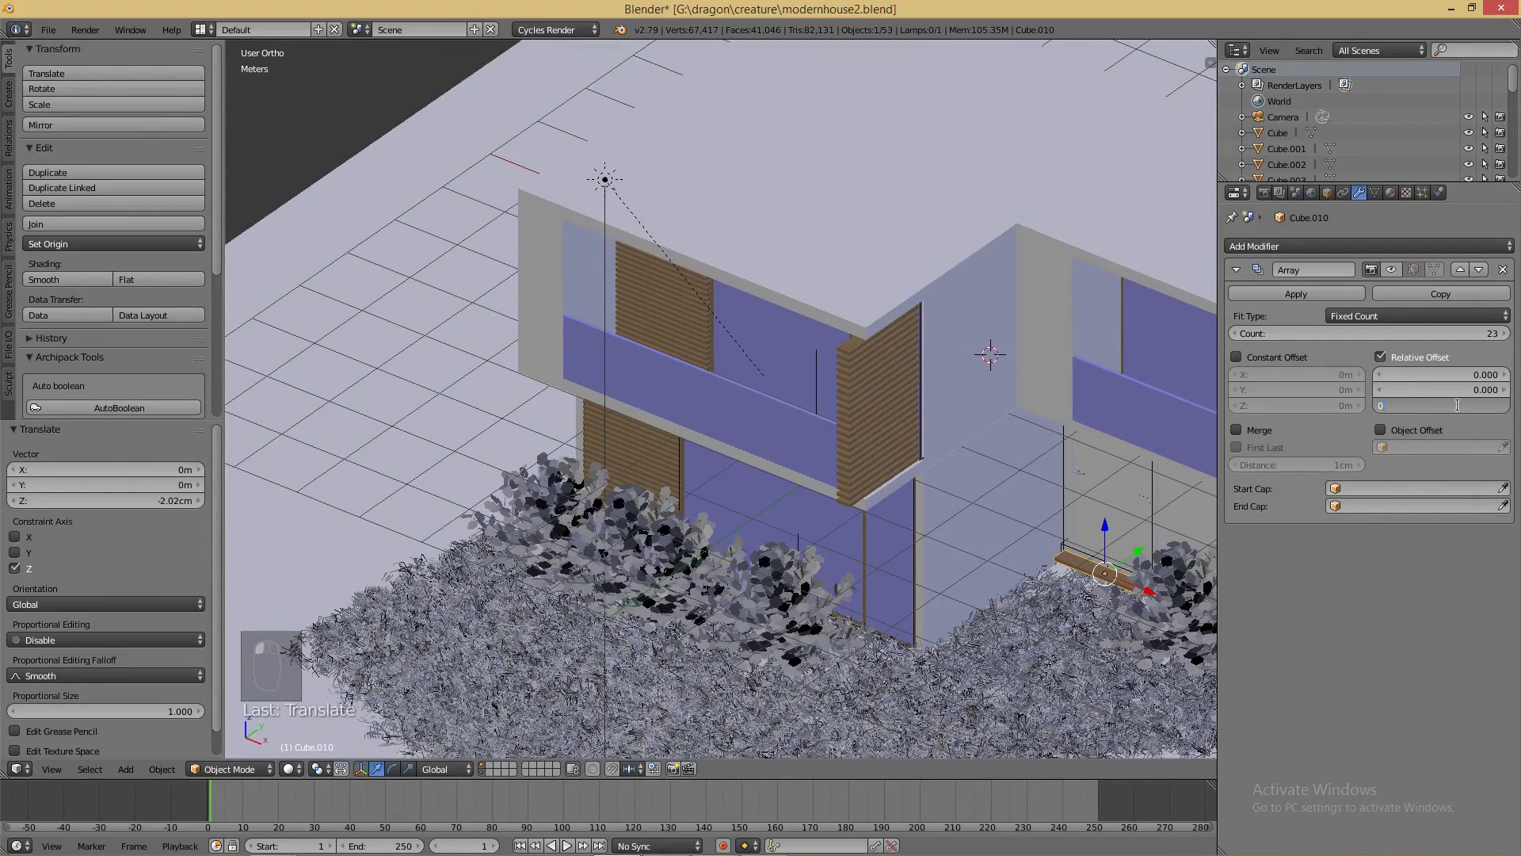
key(Return)
click(1451, 389)
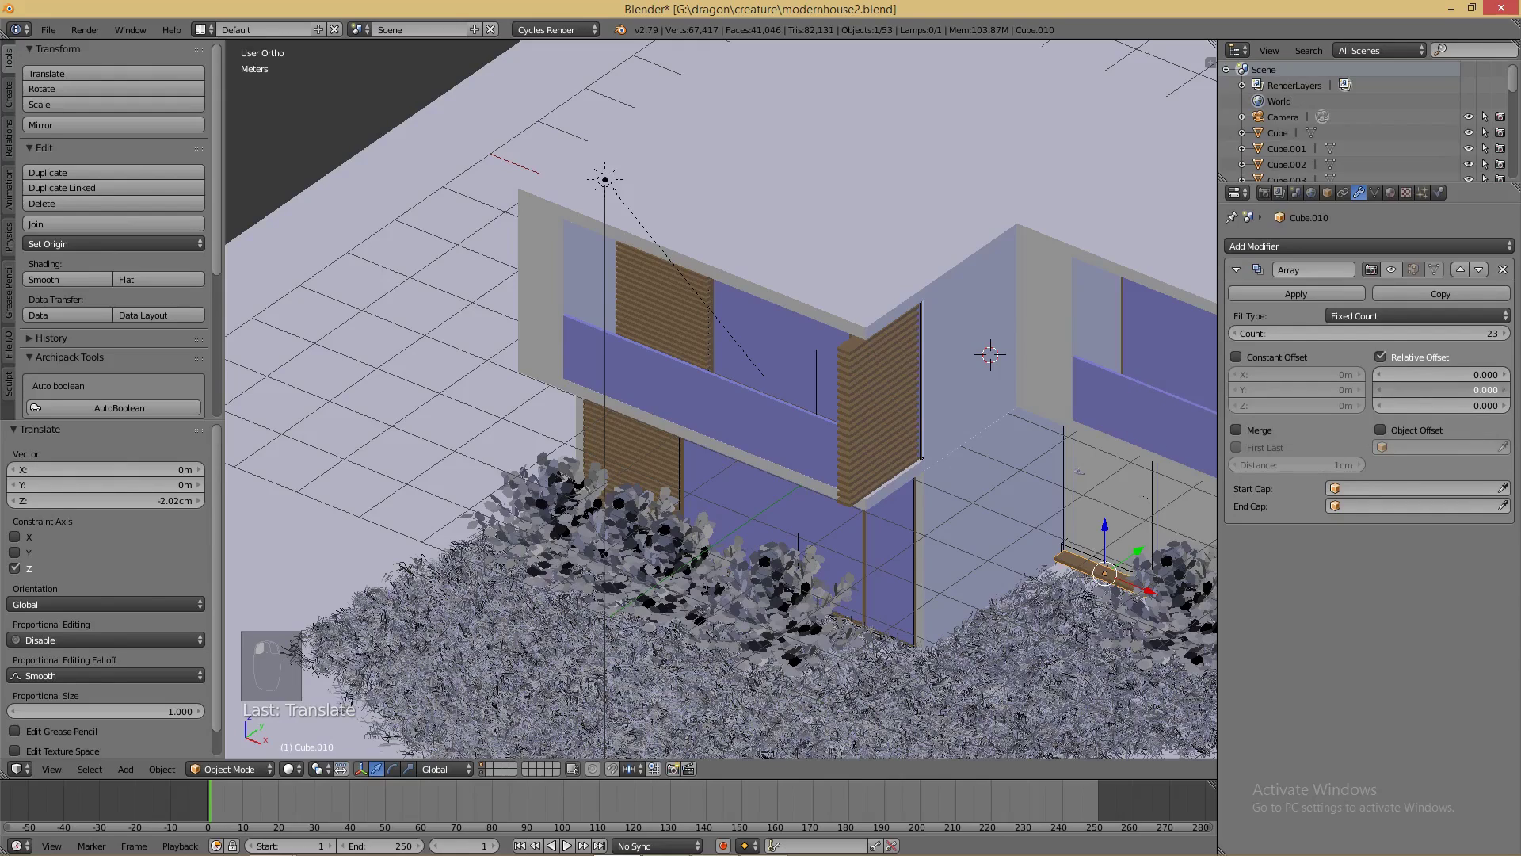
text(1.2)
key(Return)
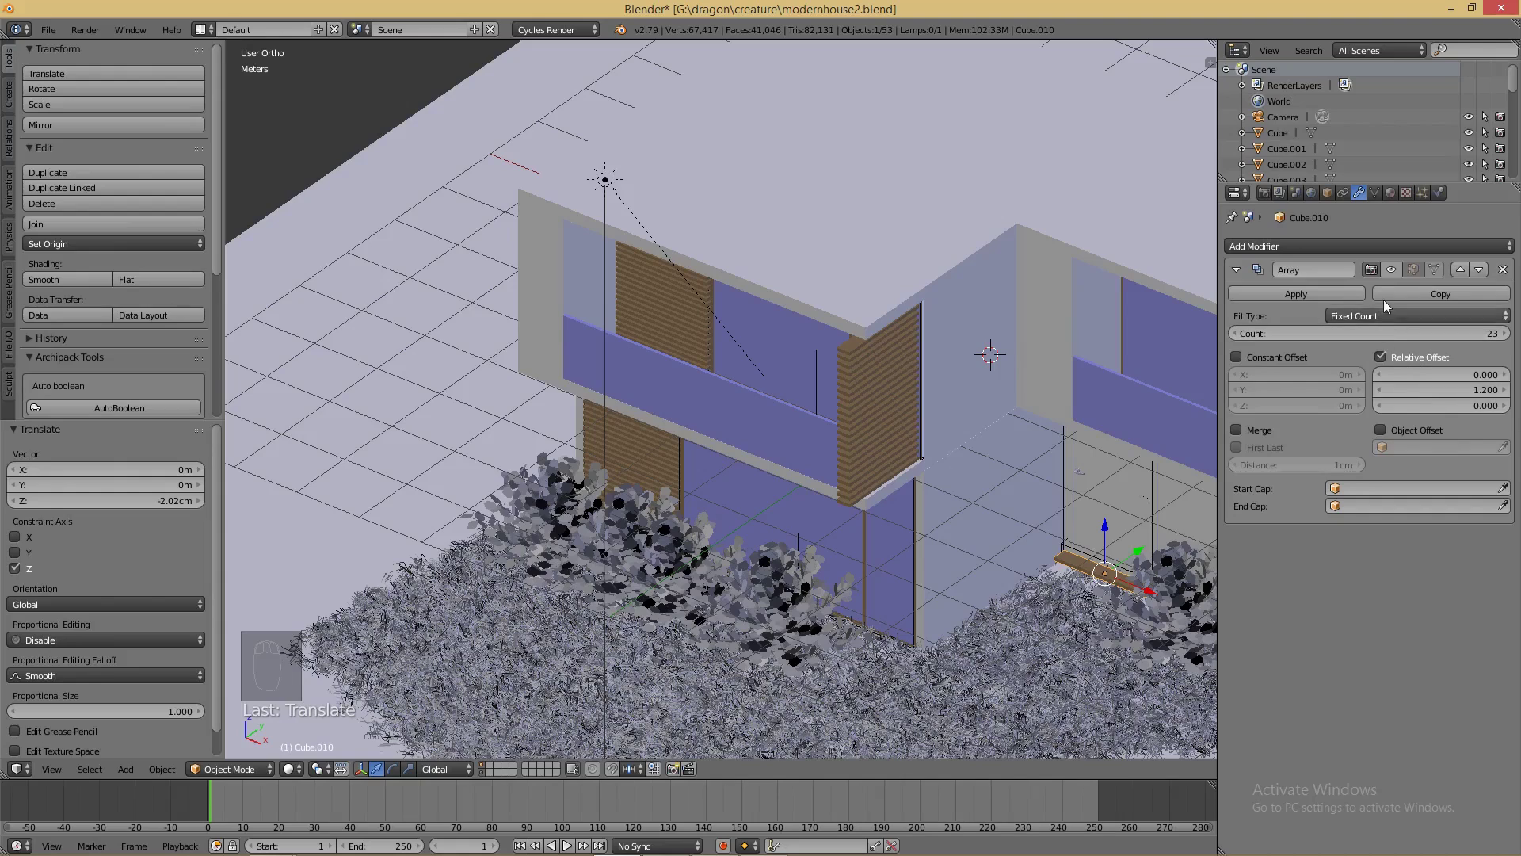
- Show the Array modifier in the viewport again and set its count to 35 to form a plank walkway
click(1393, 267)
scroll(1188, 487, down, 3)
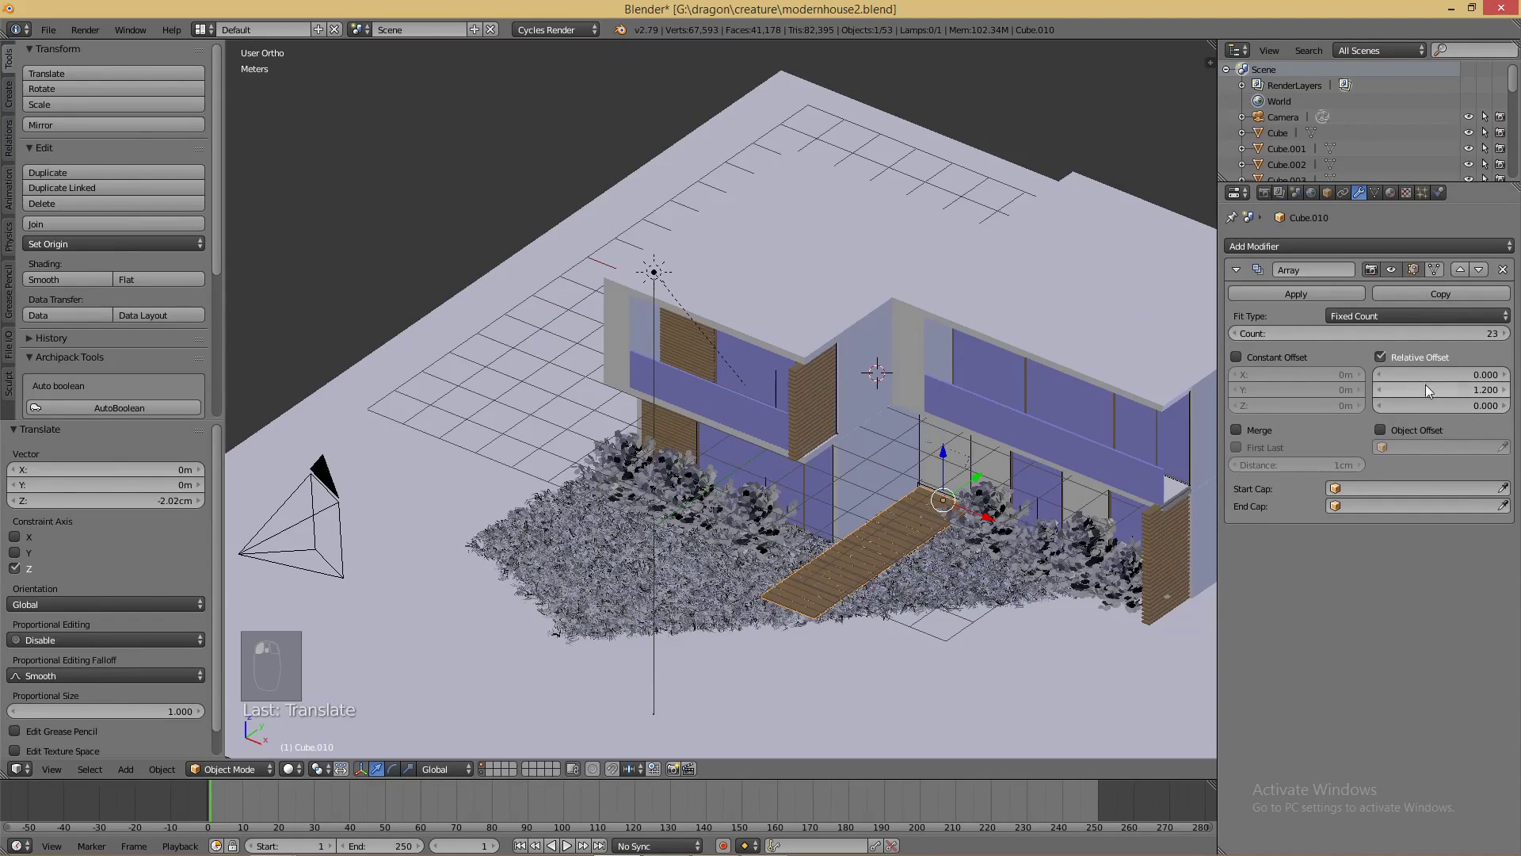
drag(1444, 334, 1501, 334)
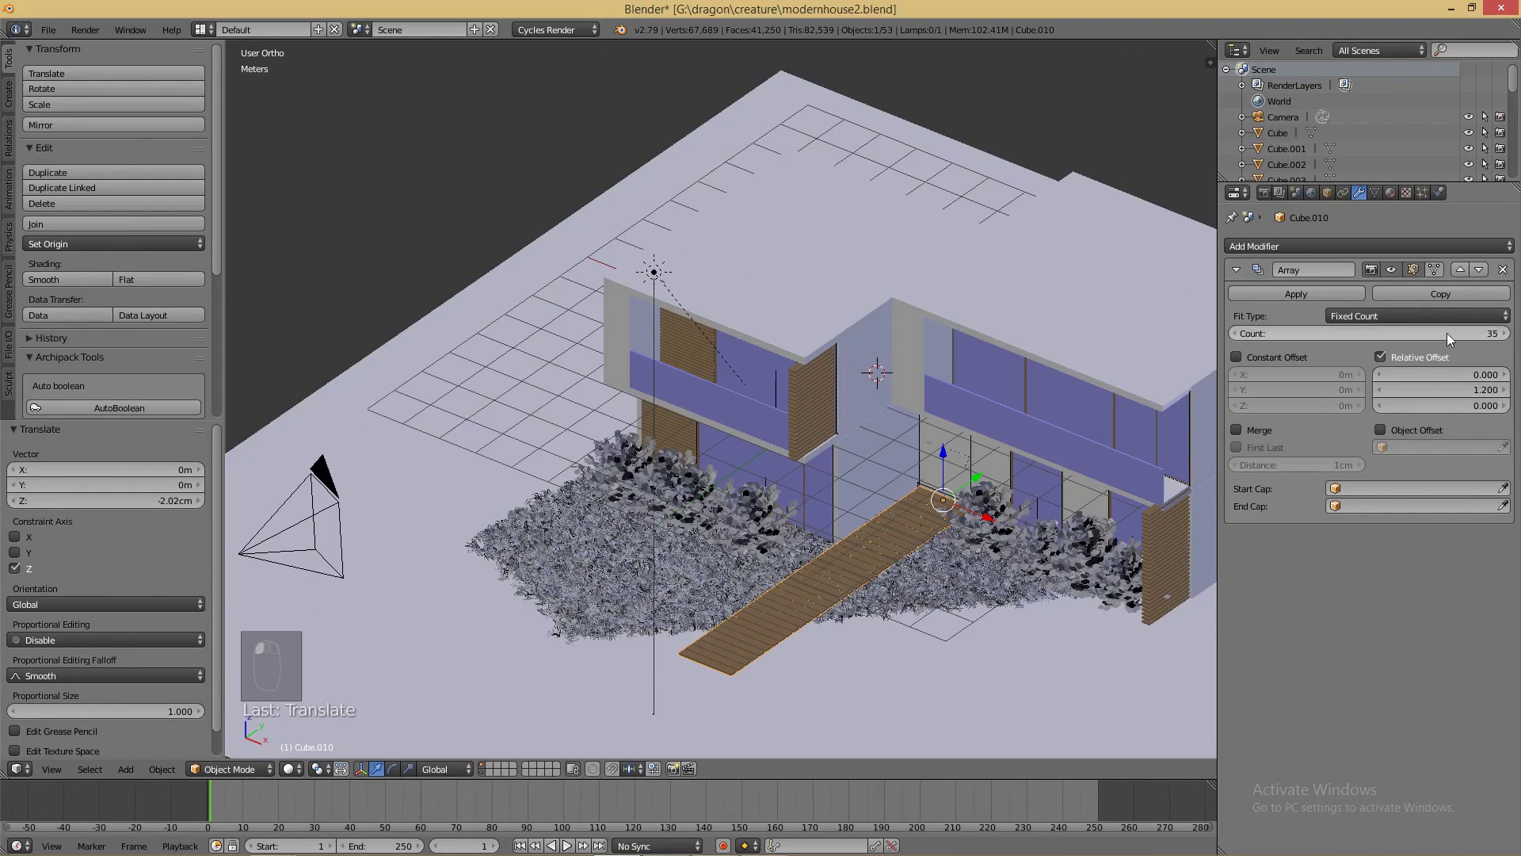
- Run a test render of the scene with the walkway and cancel it partway
click(1264, 193)
click(1271, 264)
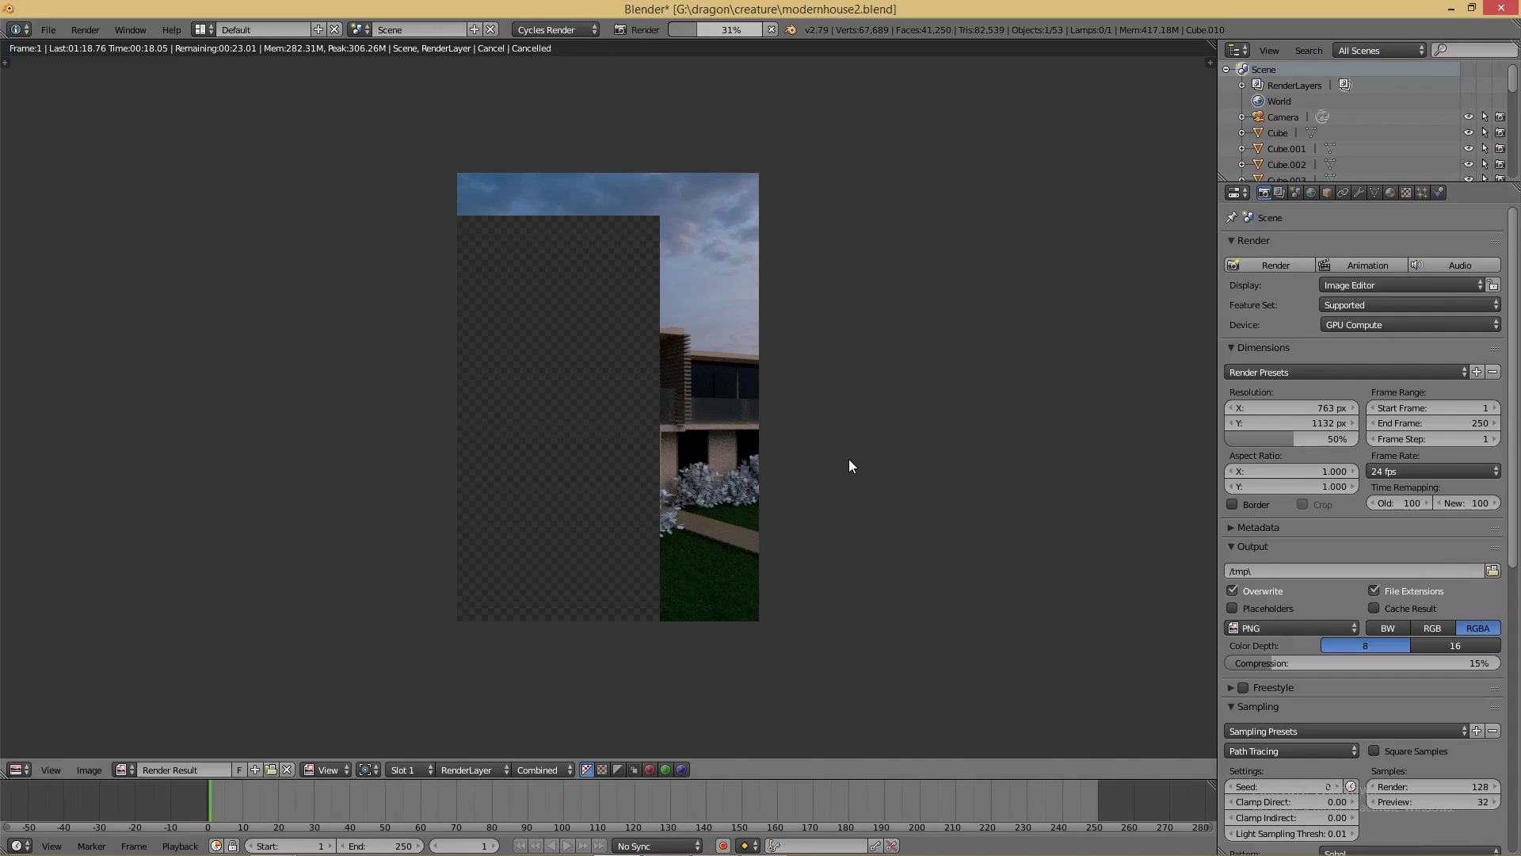
key(Escape)
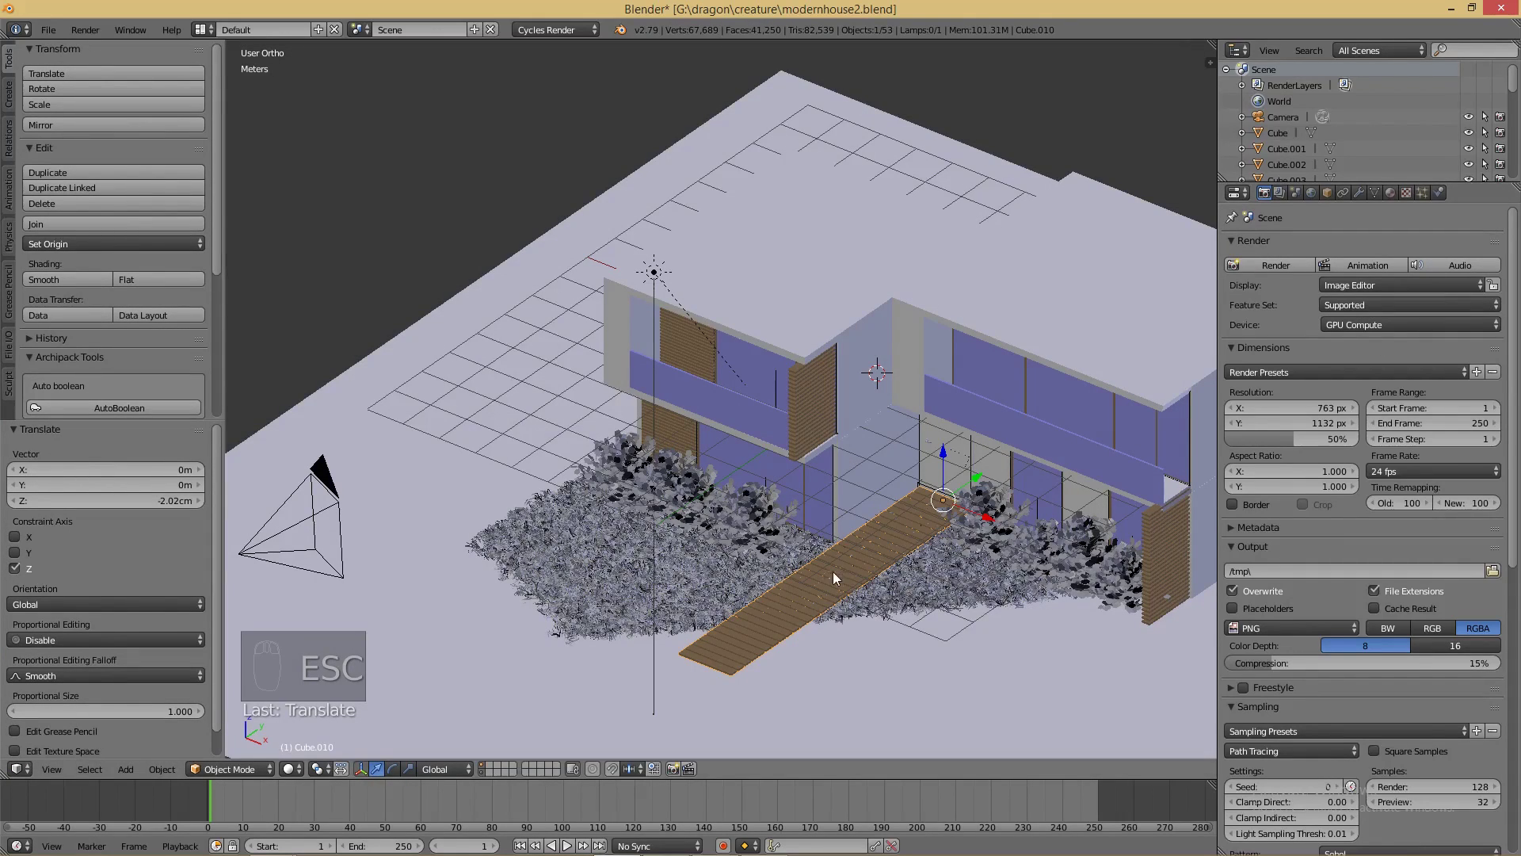
- Show the walkway's Wood material settings
click(1395, 194)
click(1421, 194)
click(1439, 194)
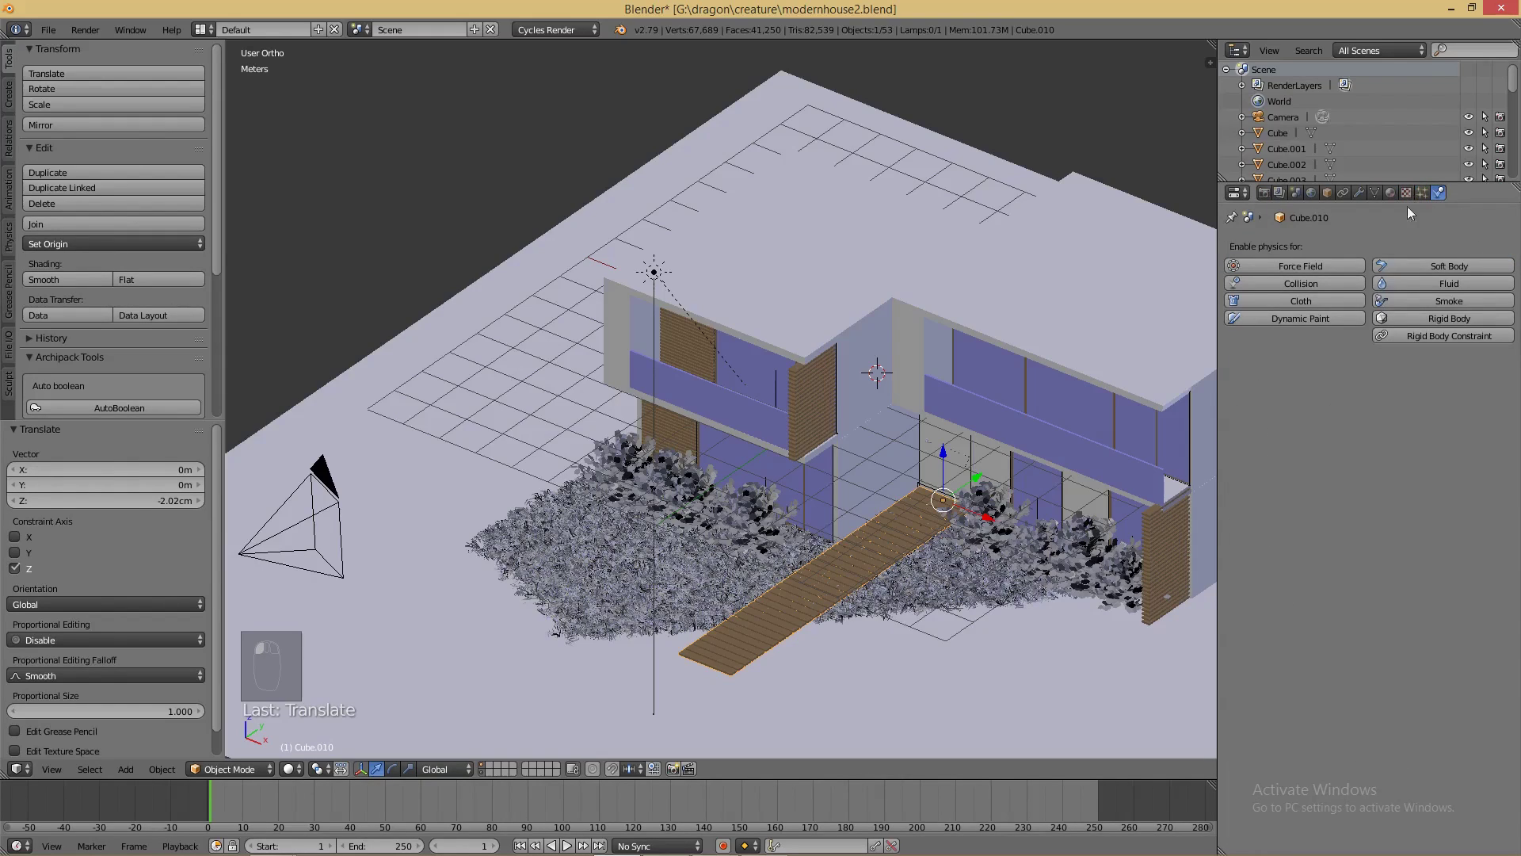
click(1388, 193)
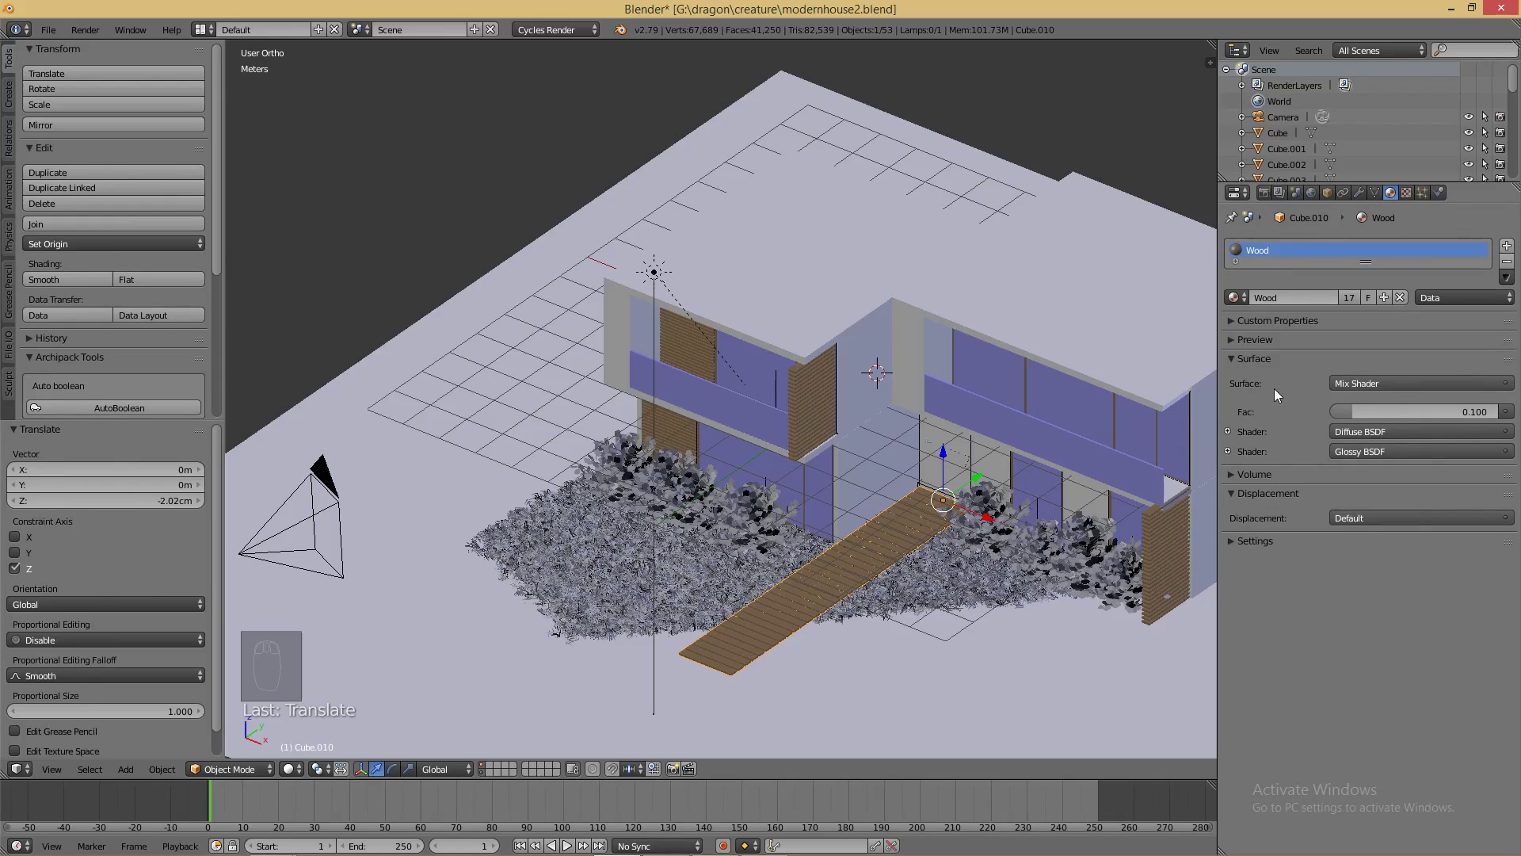
- Lower the walkway 5.25 cm along Z and scale it by 2.799 along Z to thicken its planks
middle_drag(891, 671, 951, 594)
drag(815, 477, 815, 477)
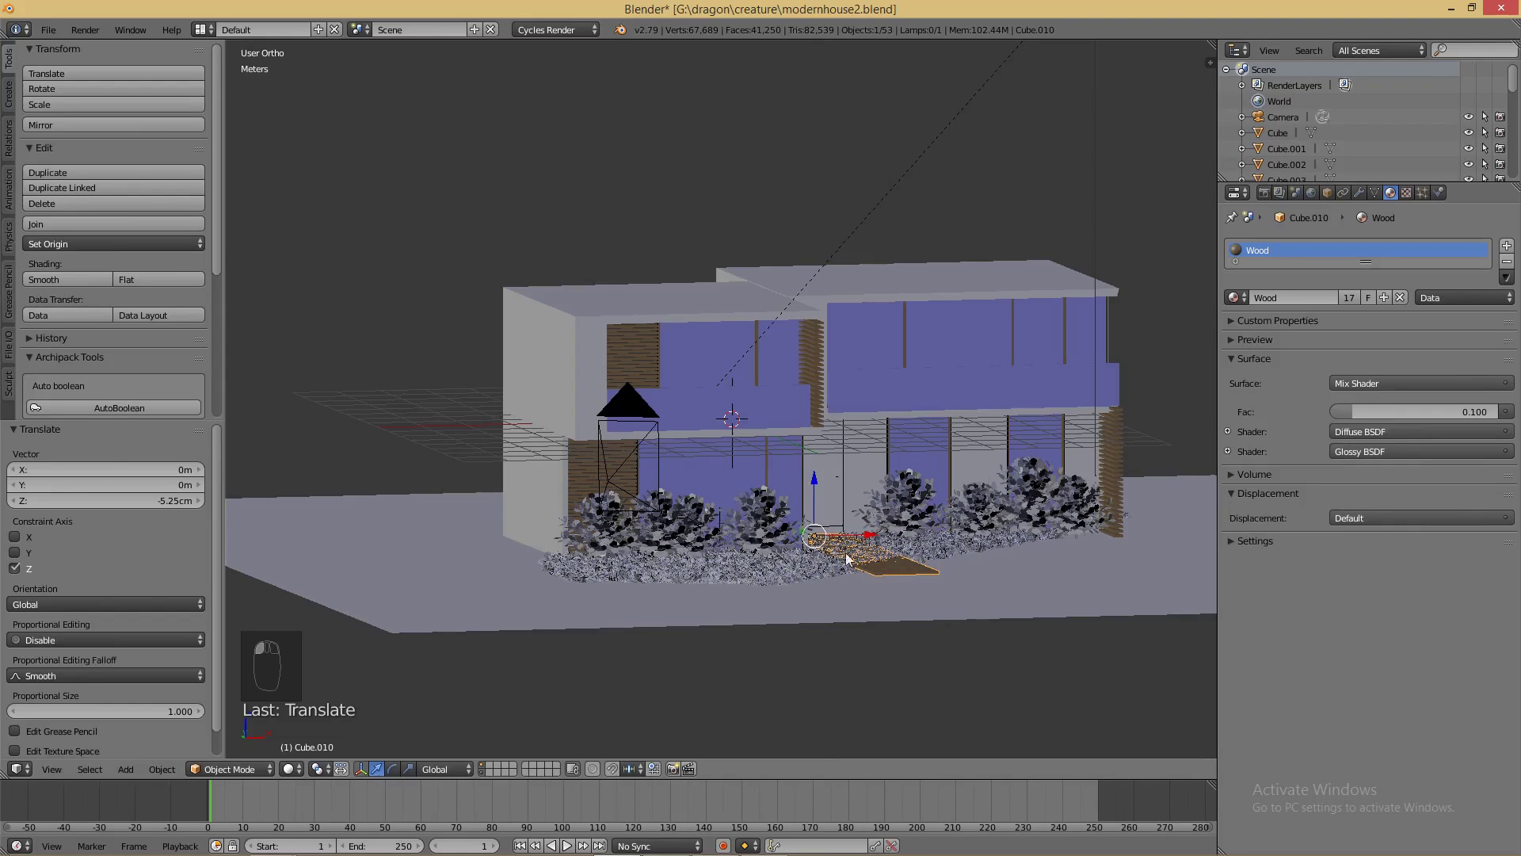
key(s)
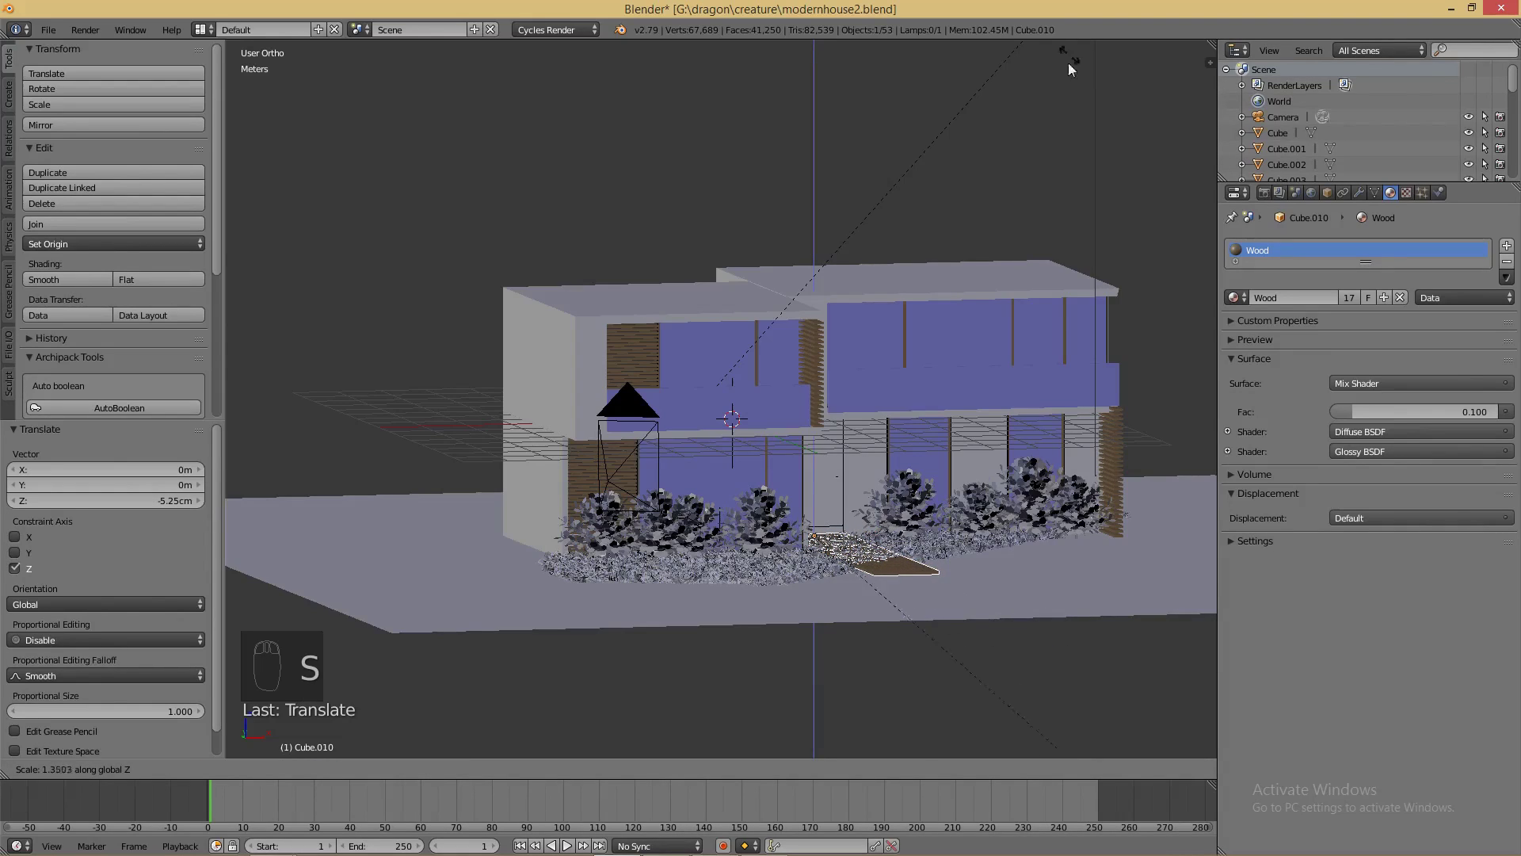
click(1063, 411)
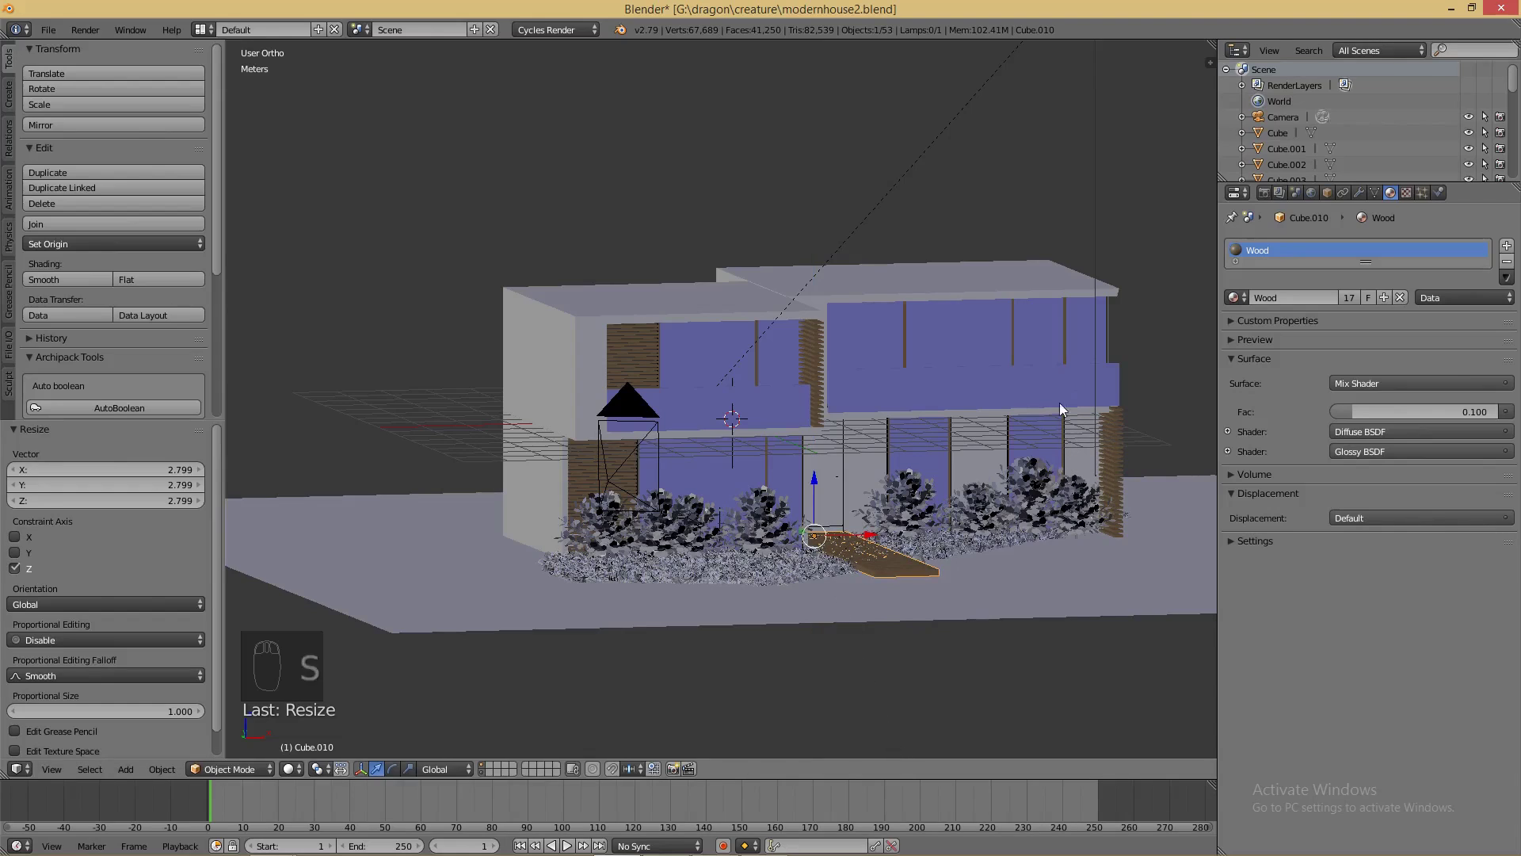
- Widen the walkway by scaling it 1.271 along X
key(s)
key(x)
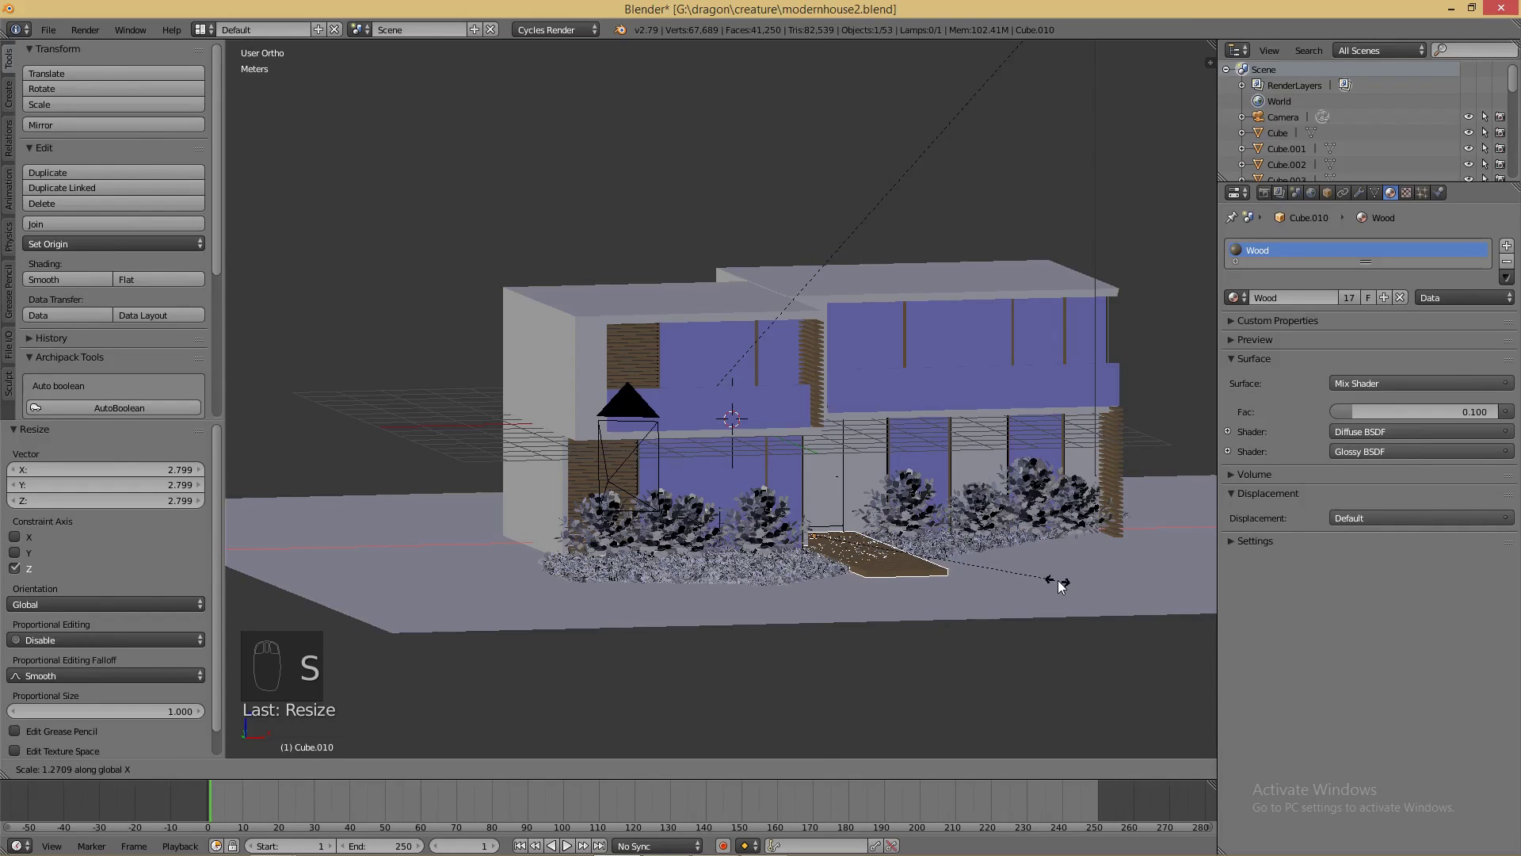
click(1058, 581)
- Shift the walkway slightly along X away from the front wing and lower it 3.7 cm along Z
middle_drag(989, 513, 939, 547)
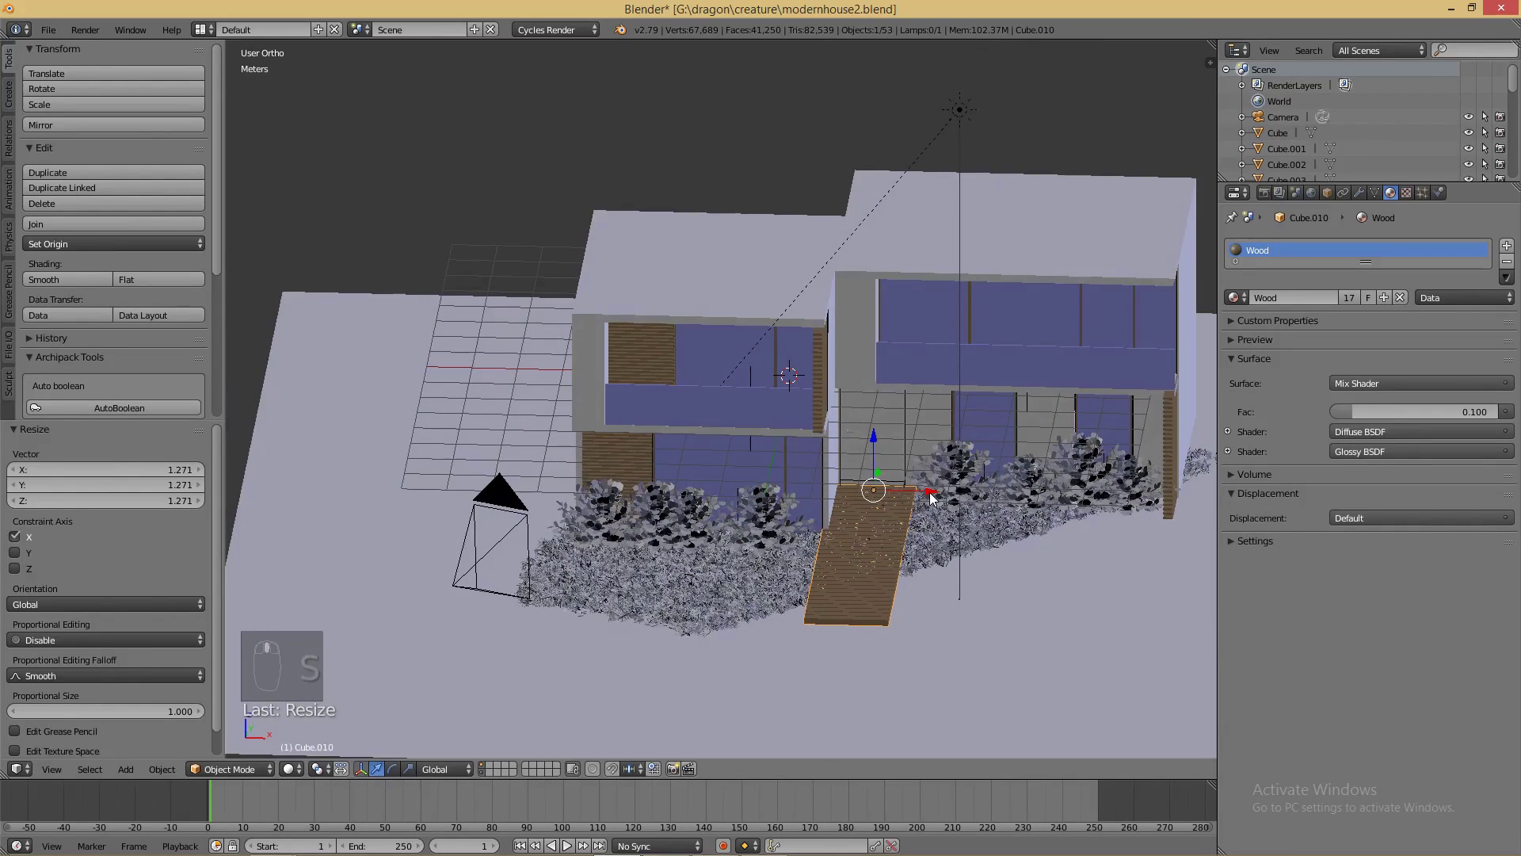
key(g)
key(x)
drag(935, 491, 935, 491)
drag(876, 435, 876, 436)
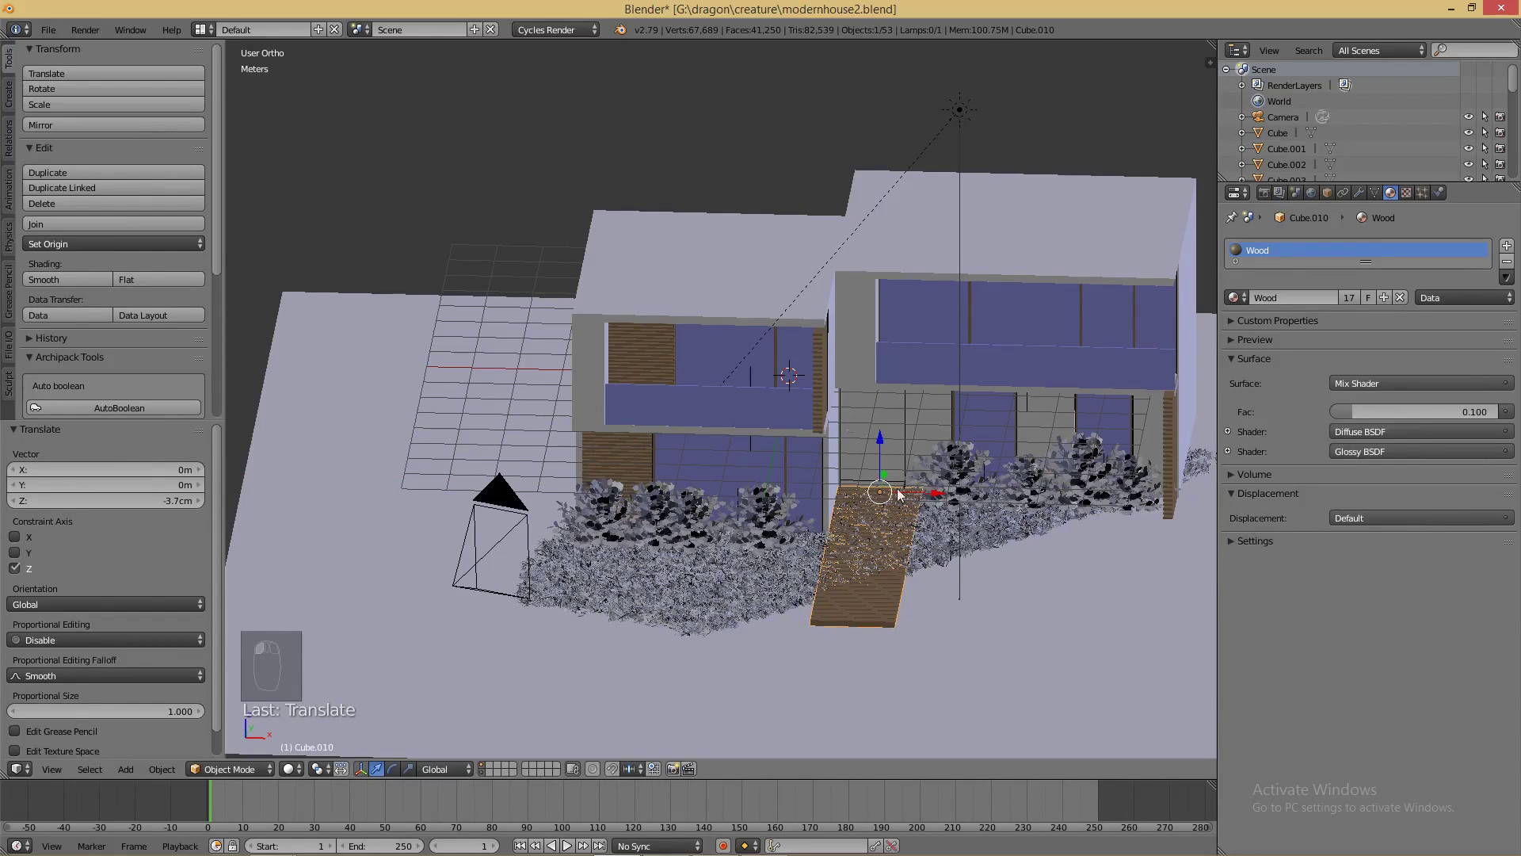
- Create a new material named leaf on the foliage of the tree beside the walkway on the front wing's side
key(KP_1)
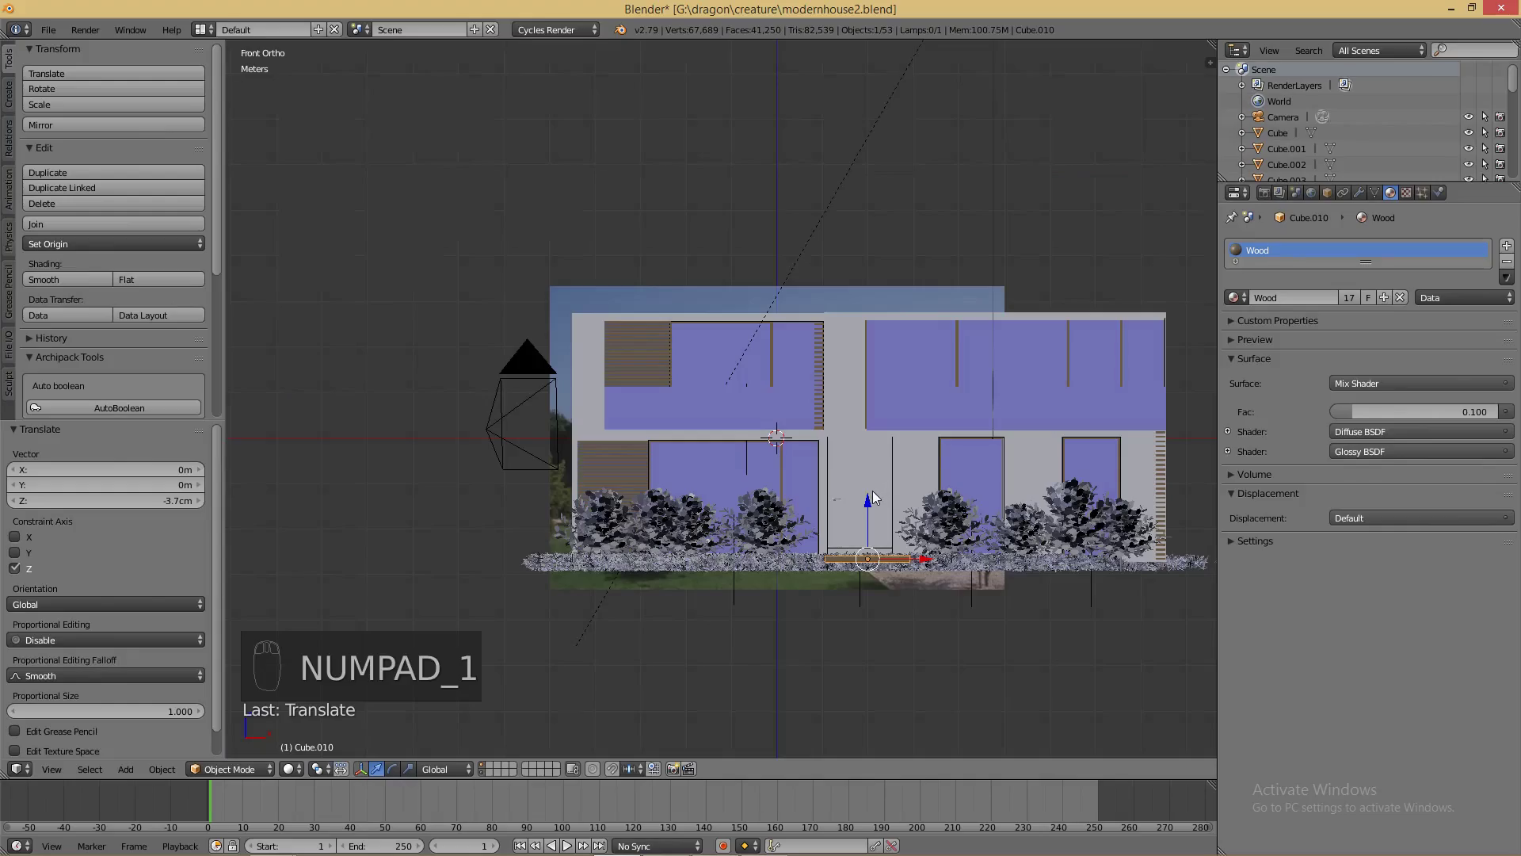
middle_drag(951, 515, 786, 516)
right_click(795, 509)
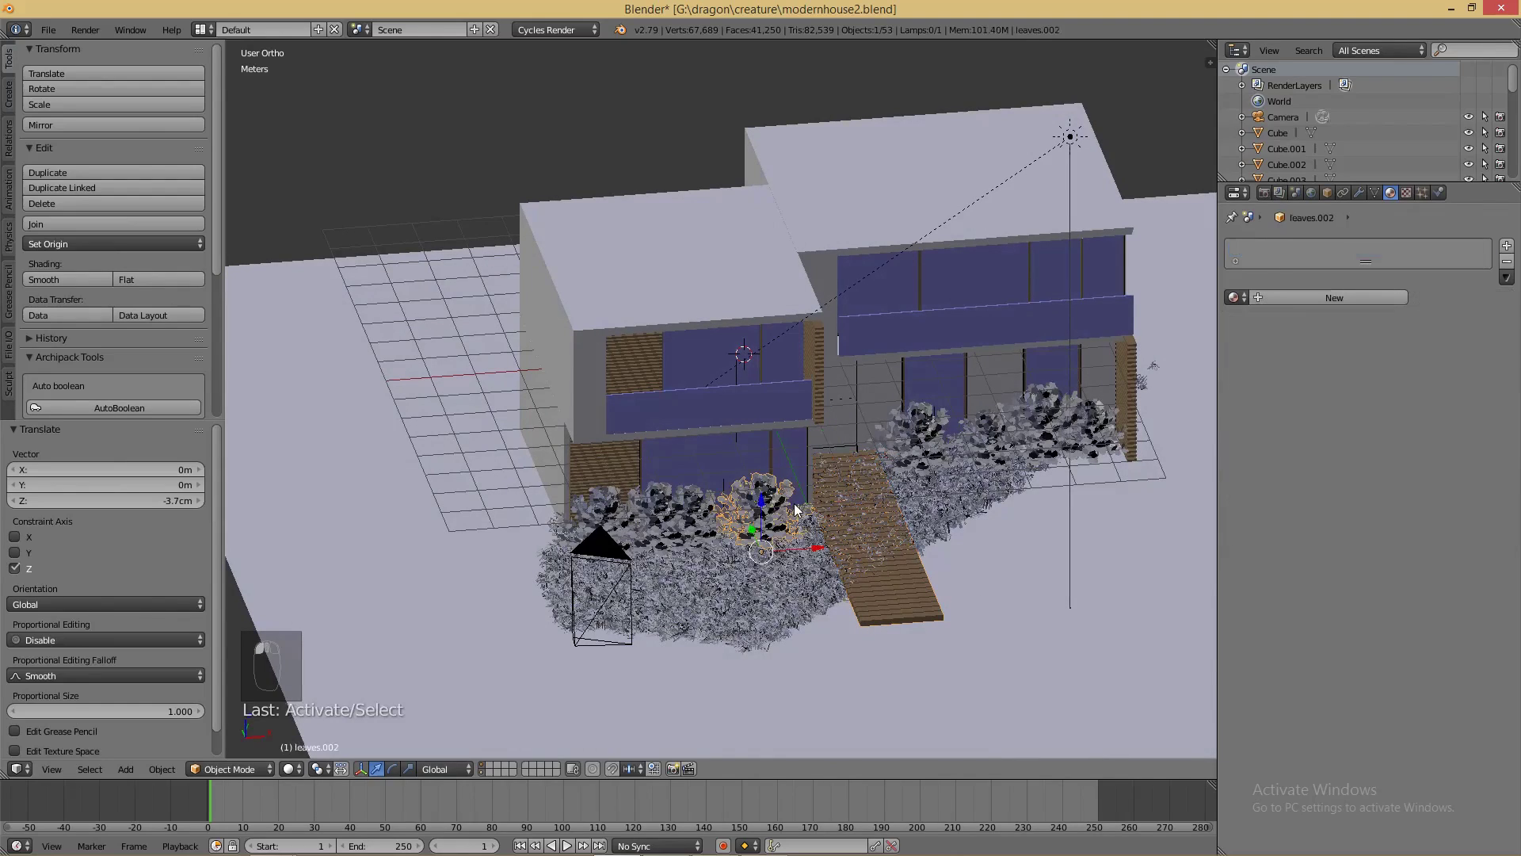
click(1278, 301)
click(1299, 301)
key(BackSpace)
text(leave)
key(BackSpace)
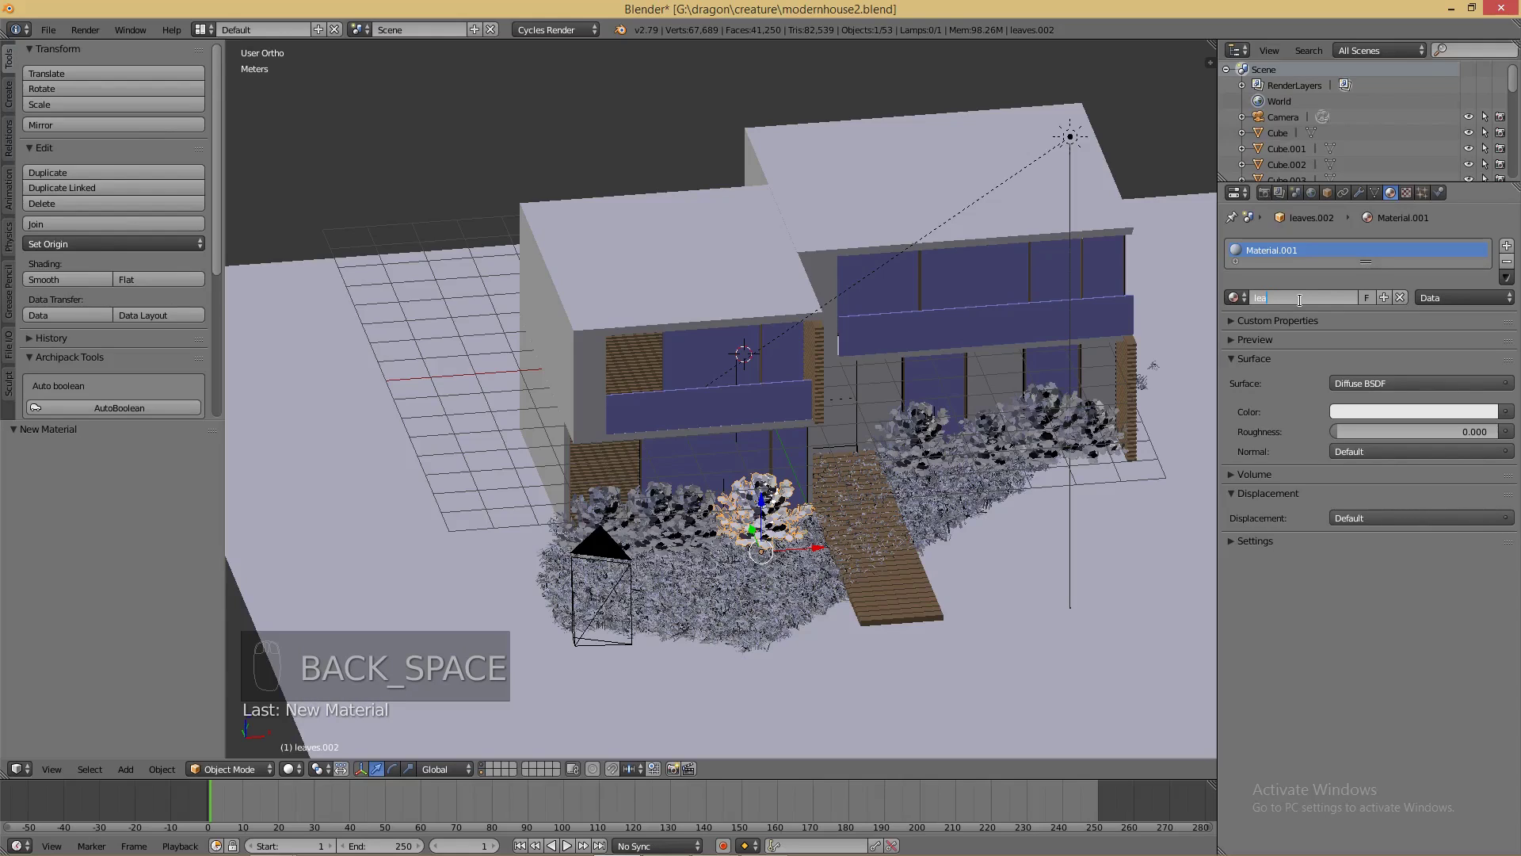
click(1410, 595)
- Set the leaf material's diffuse color to dark green, RGB 0.061, 0.147, 0.009
click(1359, 412)
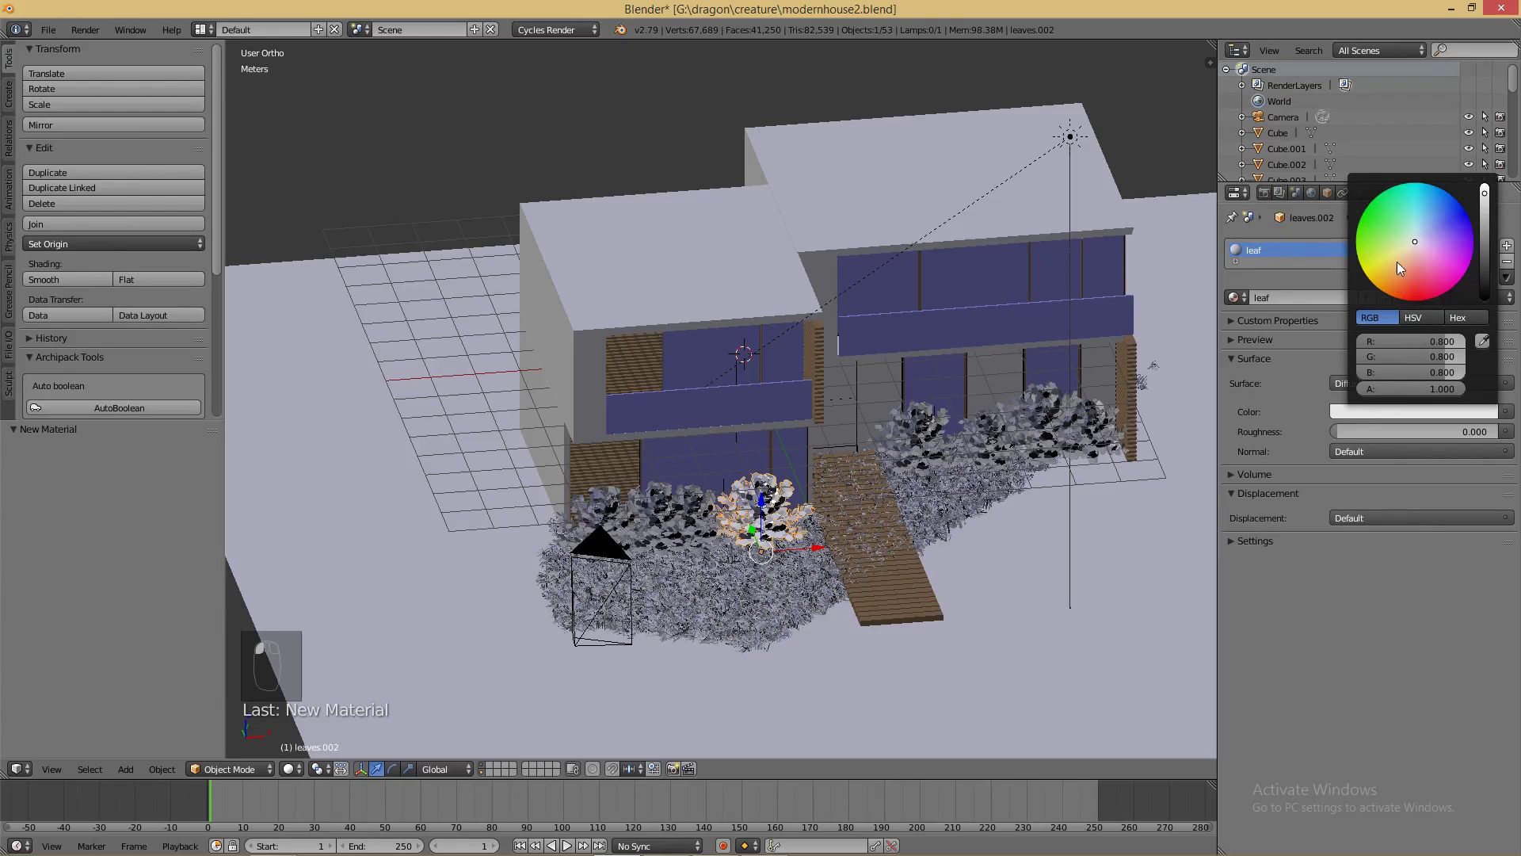
drag(1390, 229, 1369, 244)
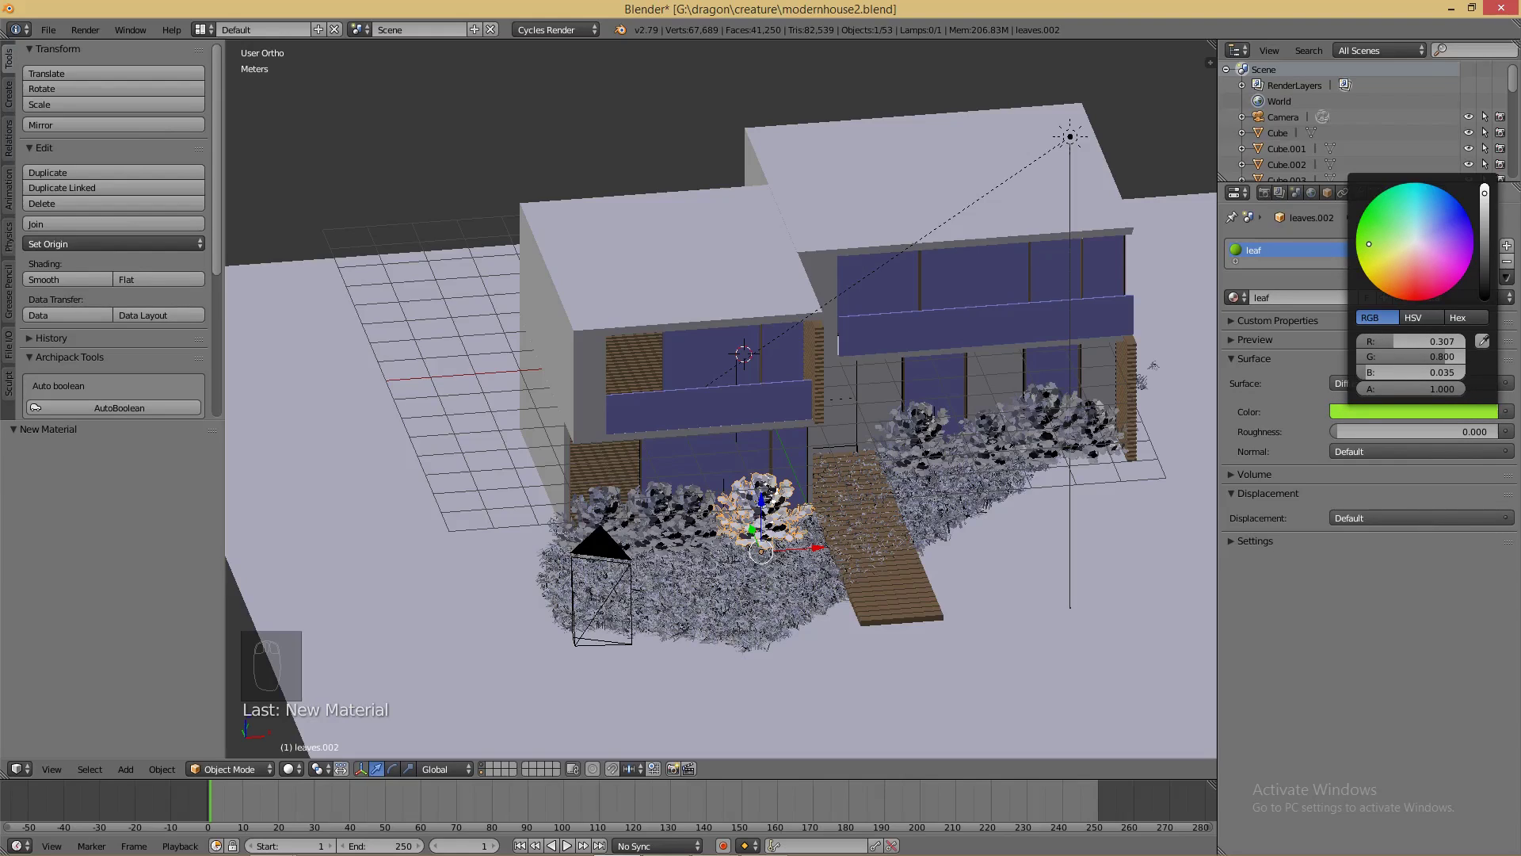
click(1484, 248)
drag(1485, 248, 1485, 251)
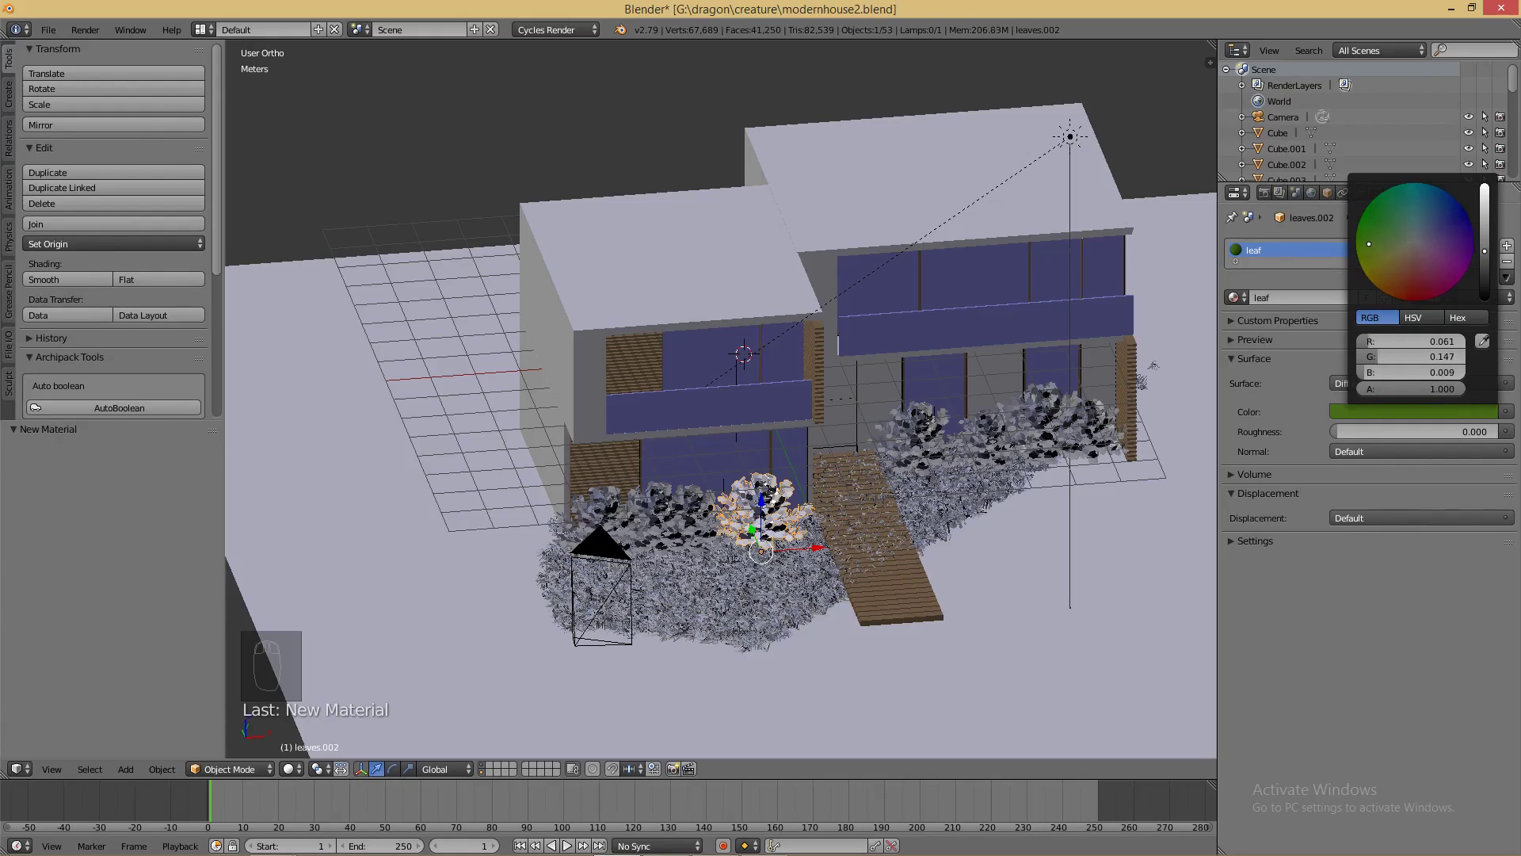
- Assign the existing leaf material to the leaves.003 foliage in front of the front wing
right_click(686, 520)
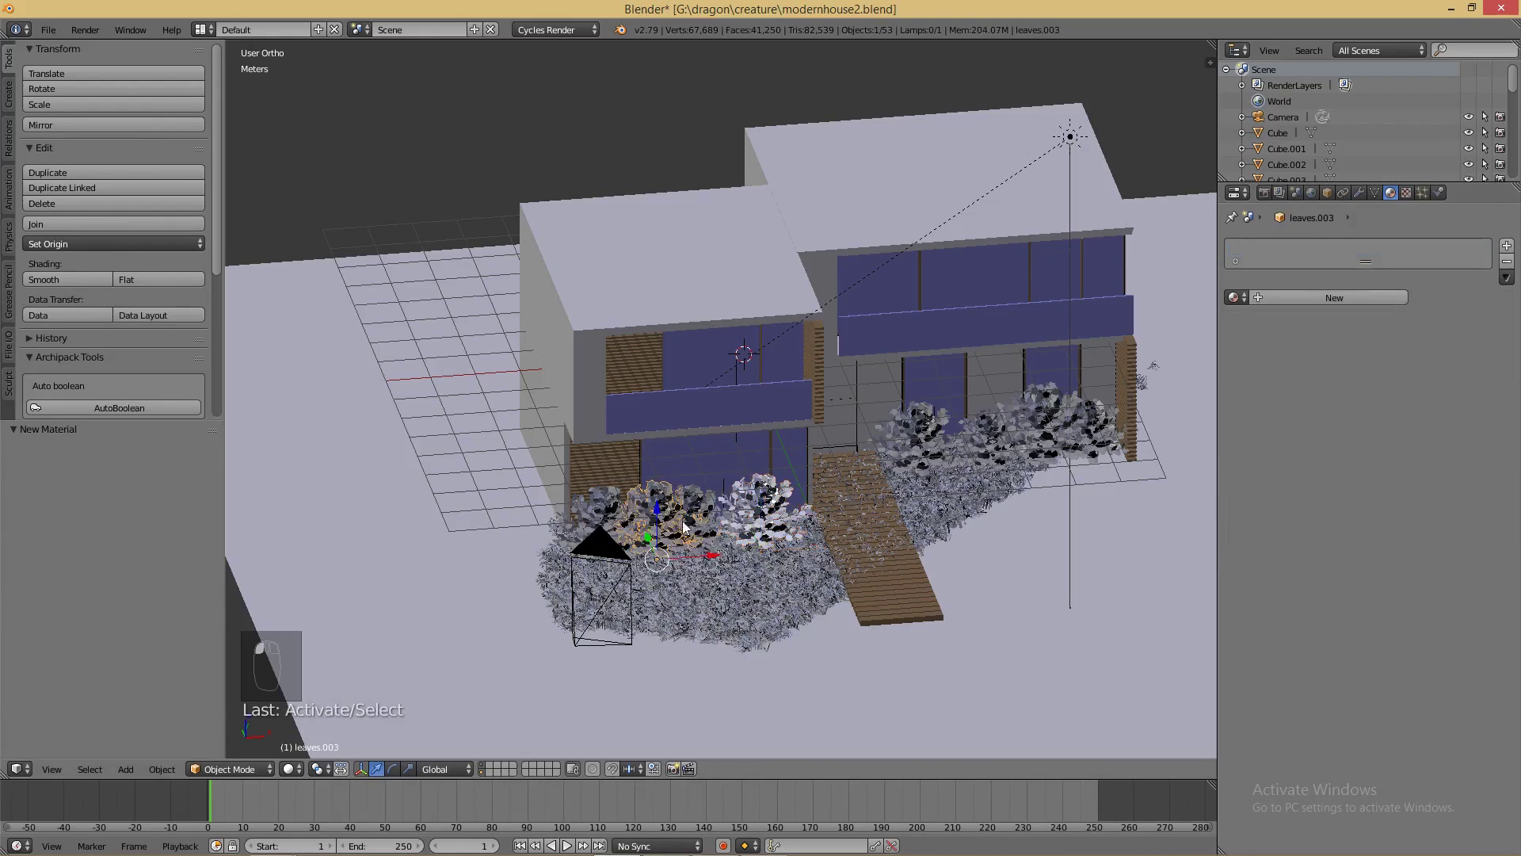
click(1234, 297)
click(1259, 427)
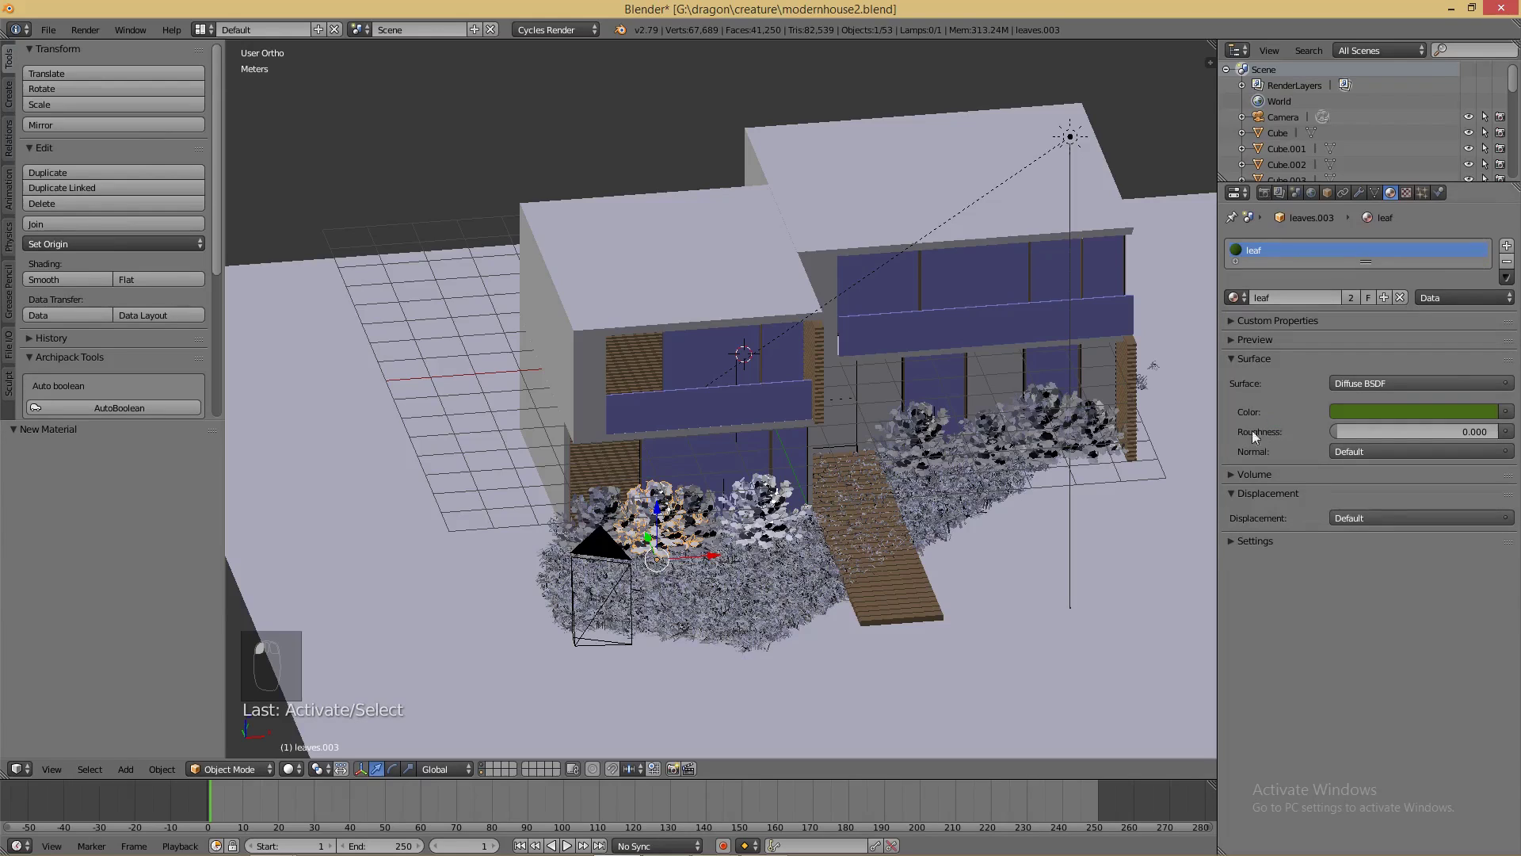
- Assign the leaf material to the leaves.005 and leaves.007 foliage in front of the recessed wing
right_click(938, 446)
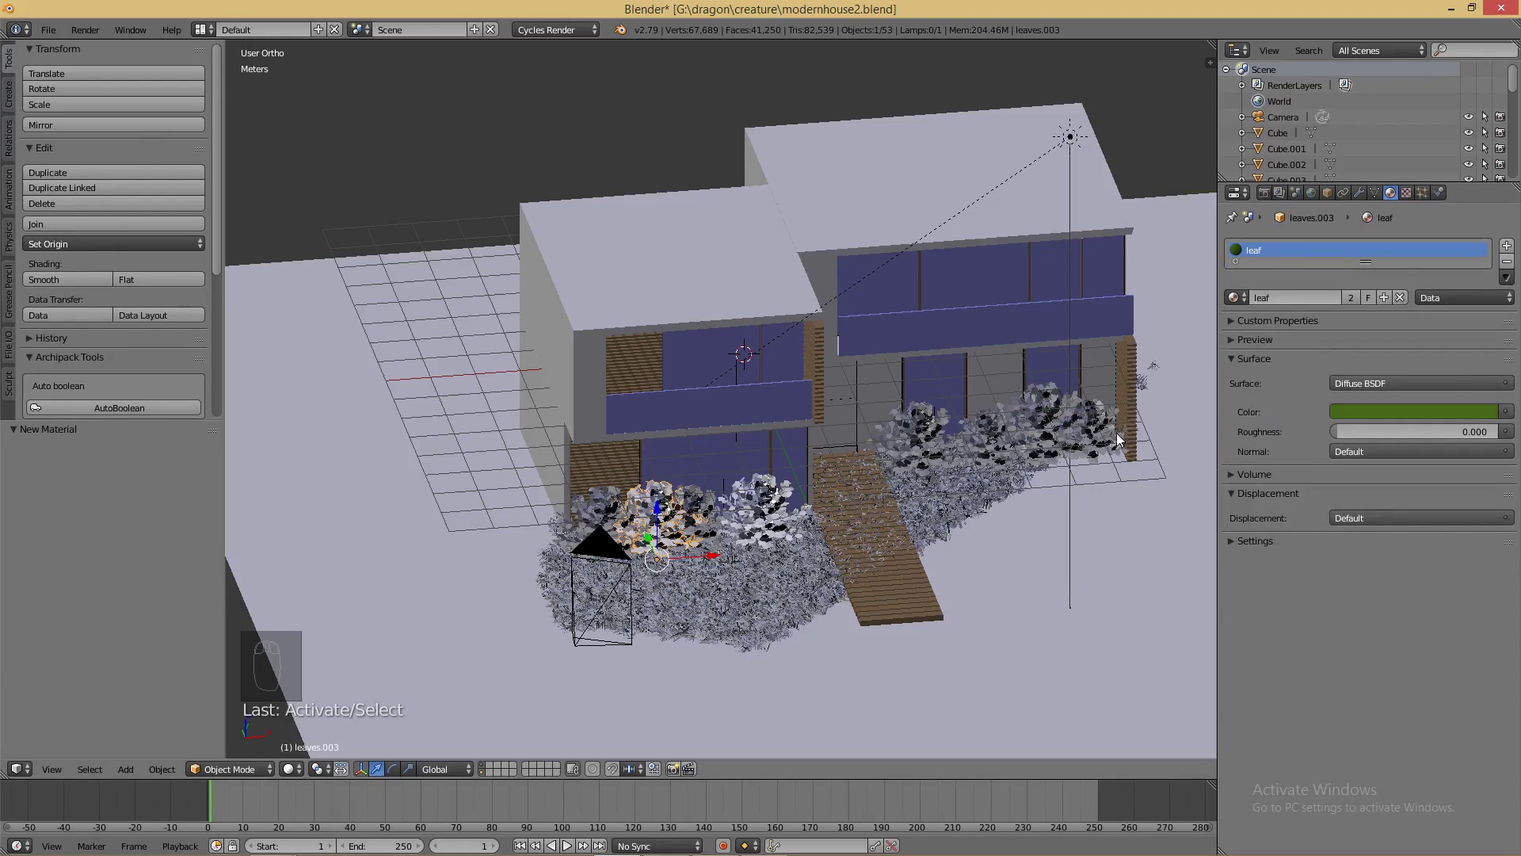
click(1237, 299)
click(1259, 427)
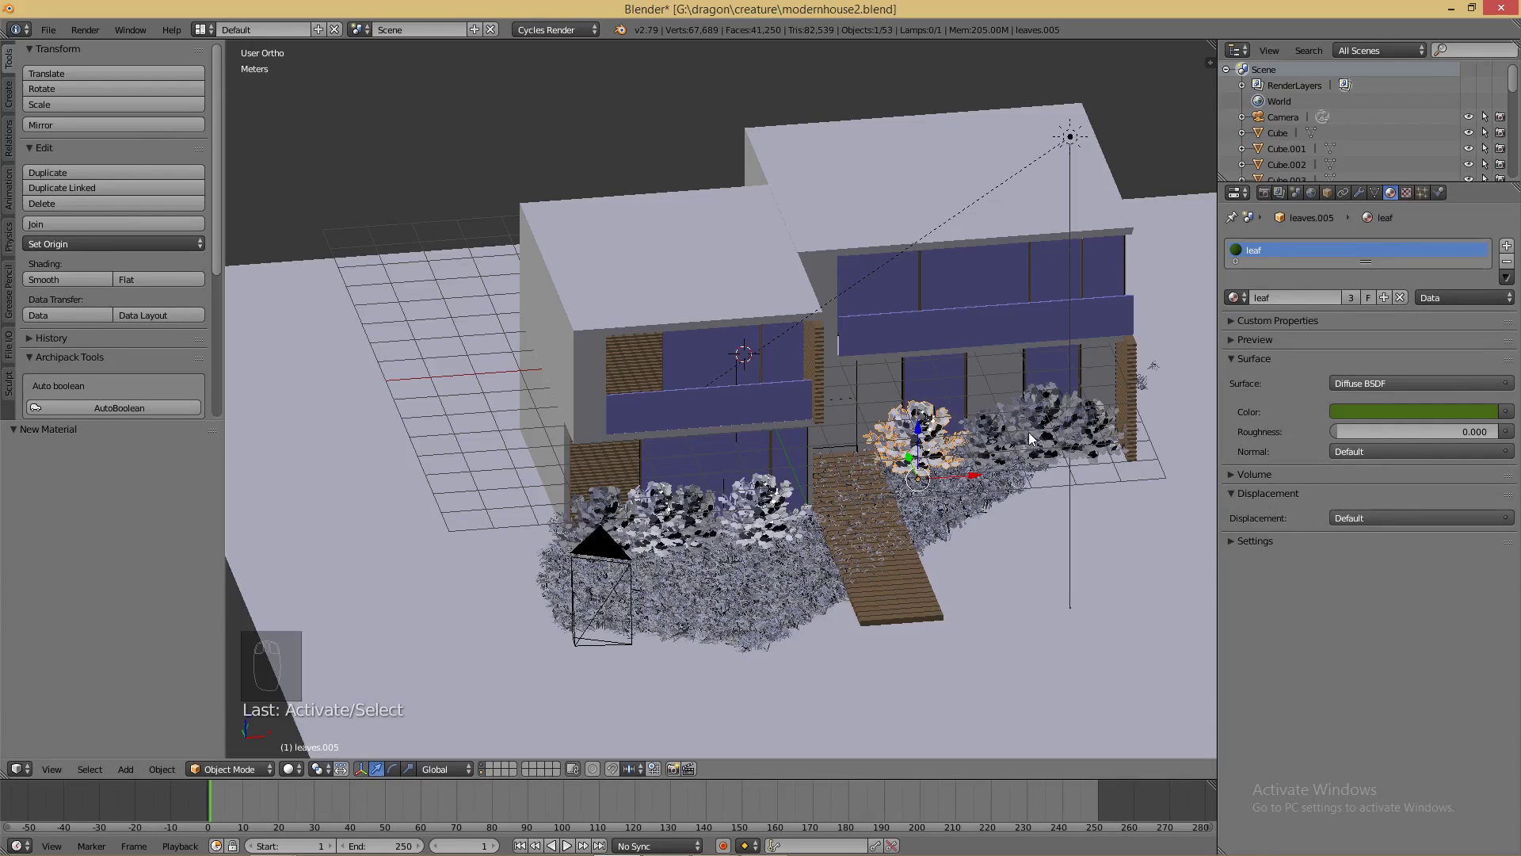
right_click(1004, 444)
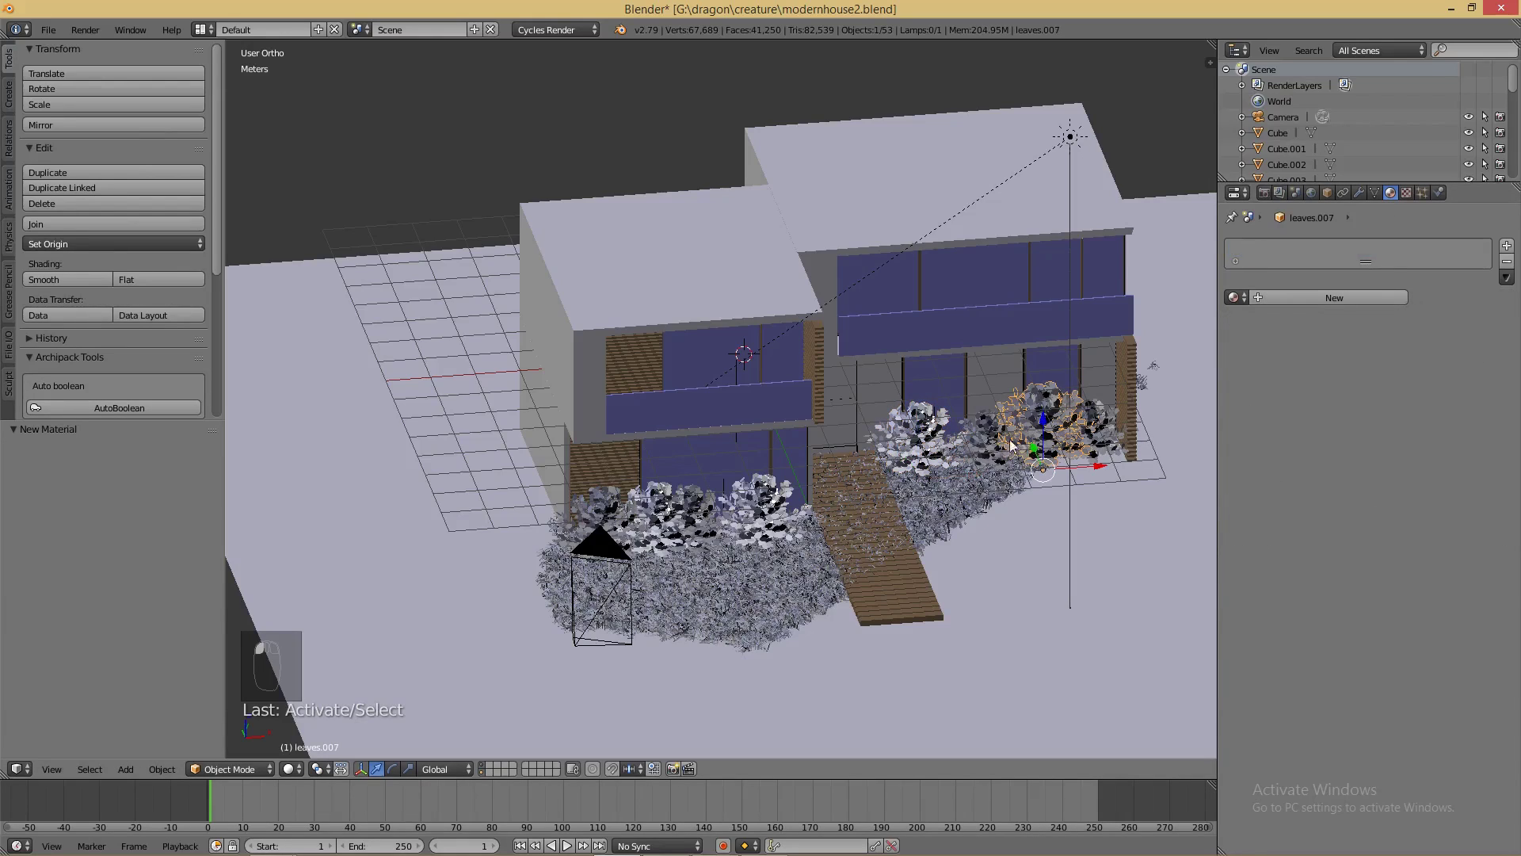
click(1234, 298)
click(1248, 427)
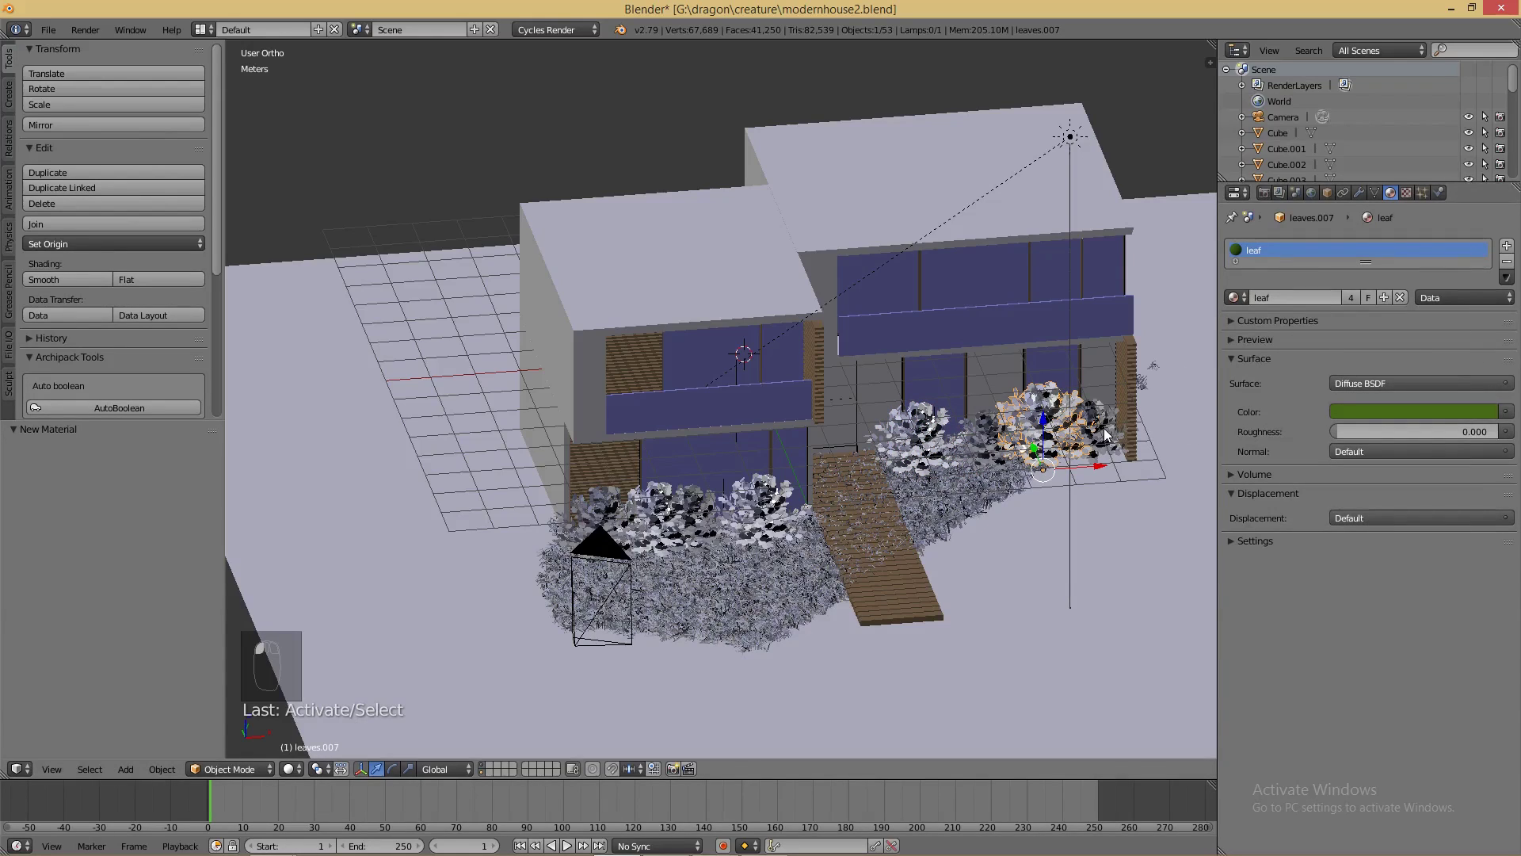
- Assign the leaf material to the remaining foliage by the recessed wing, leaves.008 and leaves.006
right_click(1107, 434)
click(1234, 298)
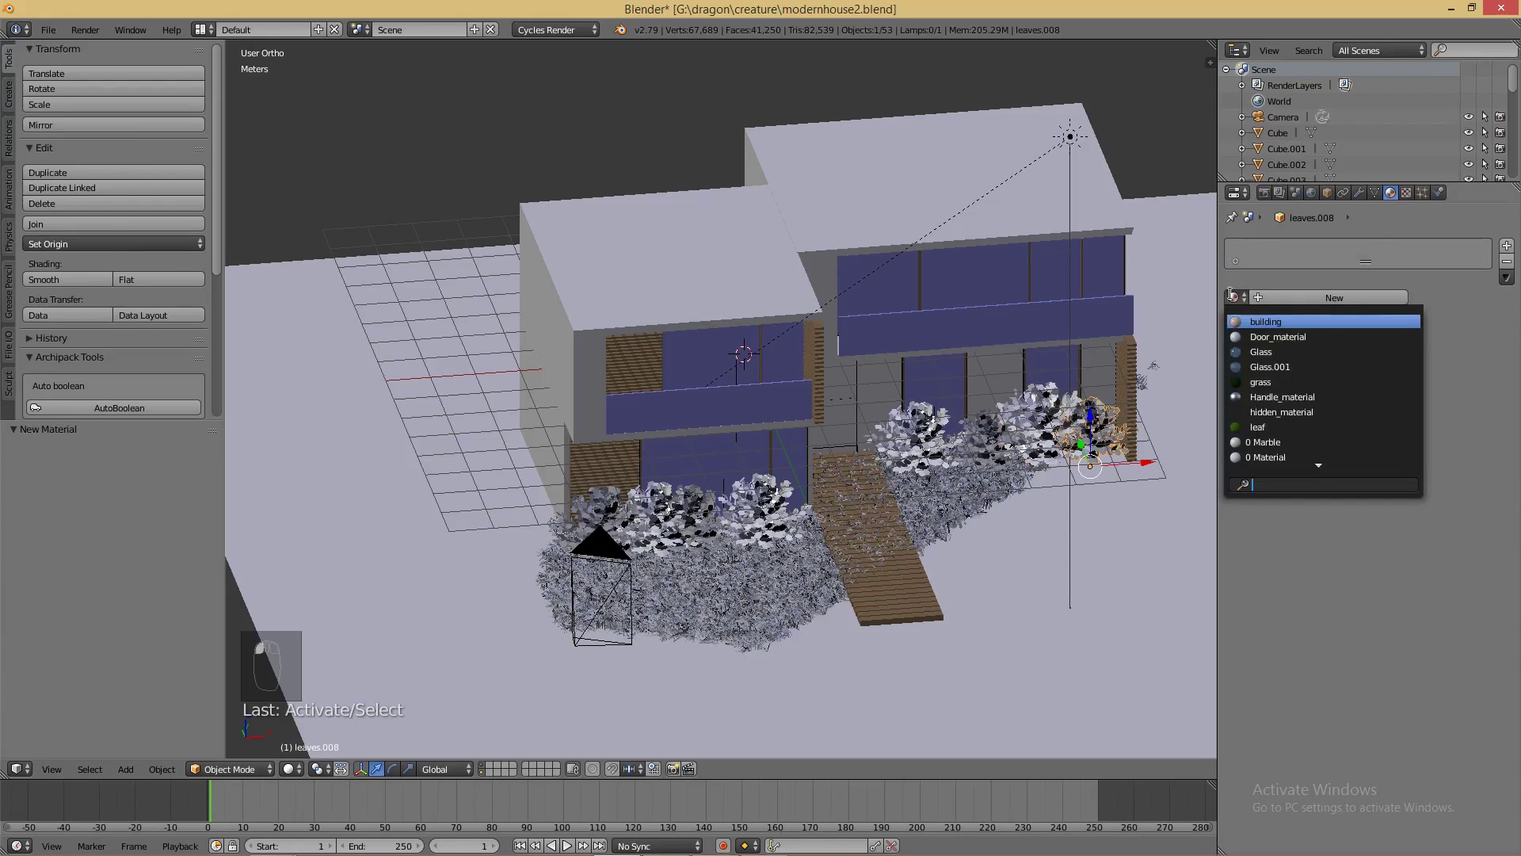
click(1248, 430)
right_click(1004, 445)
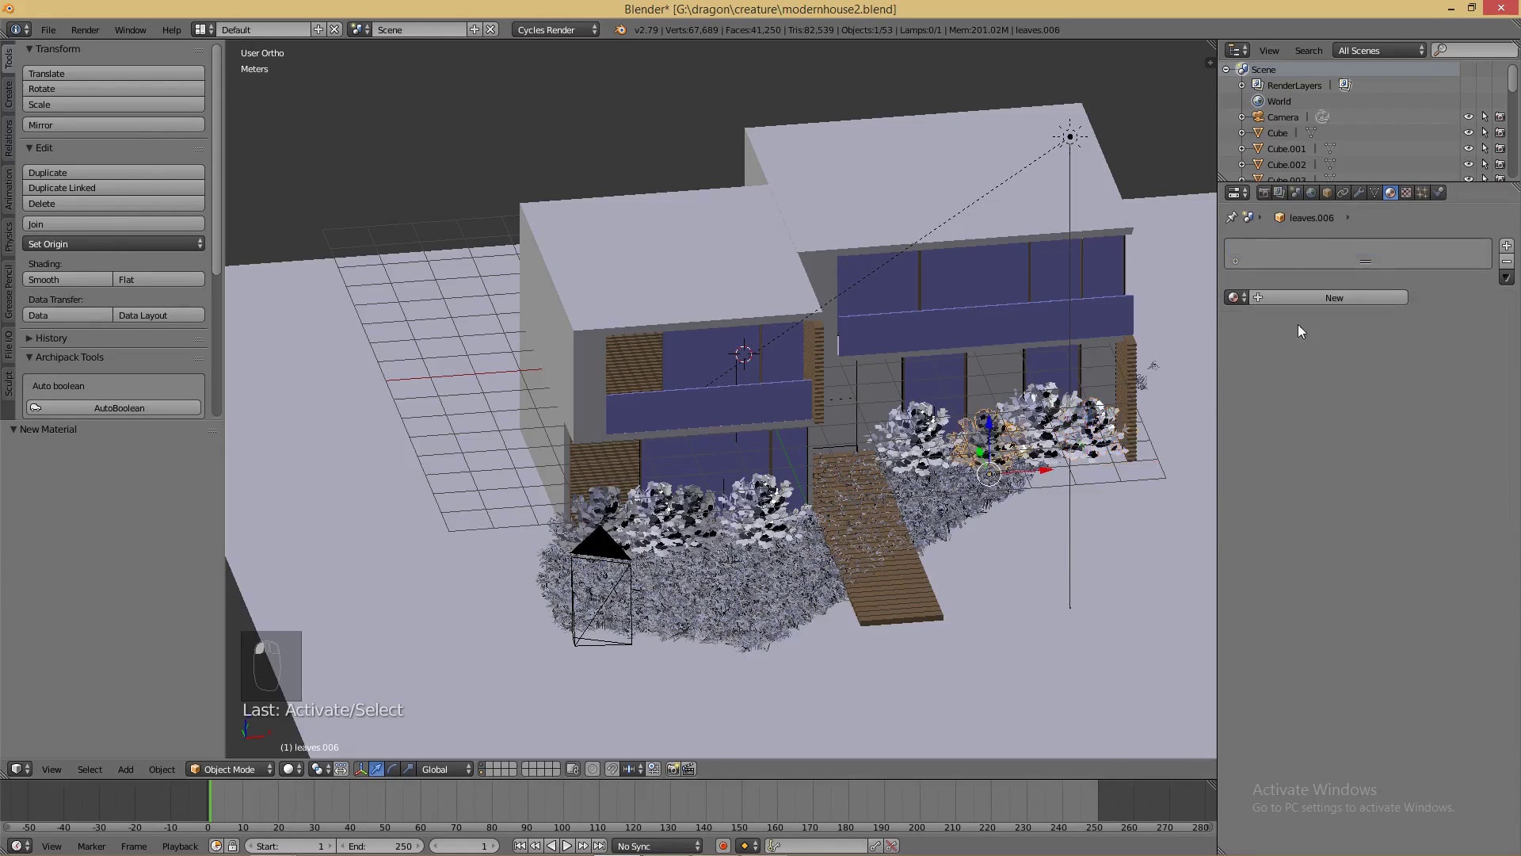
click(1234, 298)
click(1252, 427)
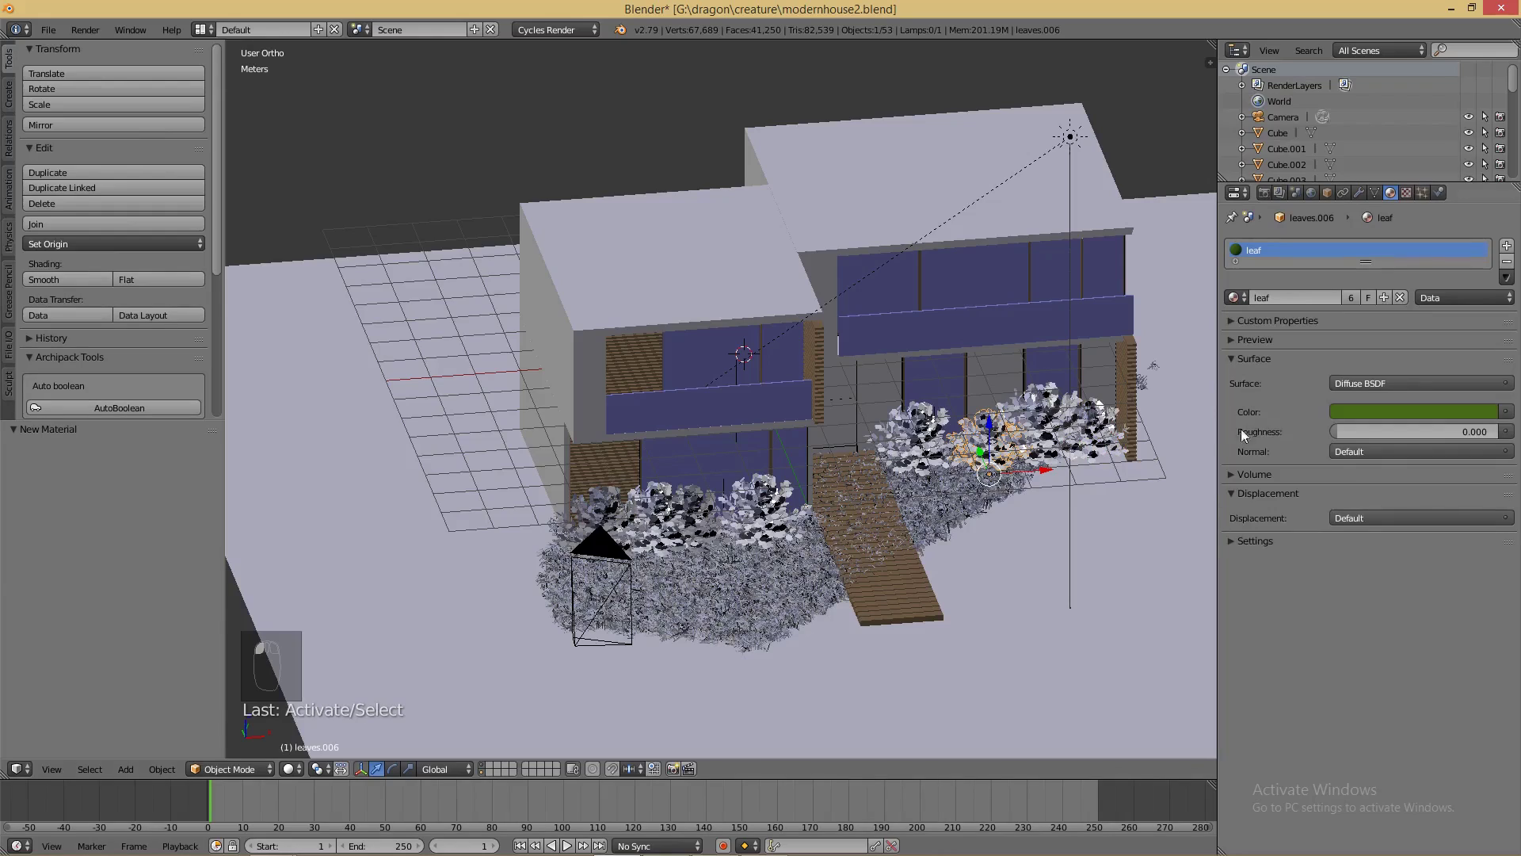
- Assign the leaf material to the last uncolored front-wing foliage, leaves.001 and leaves
right_click(702, 519)
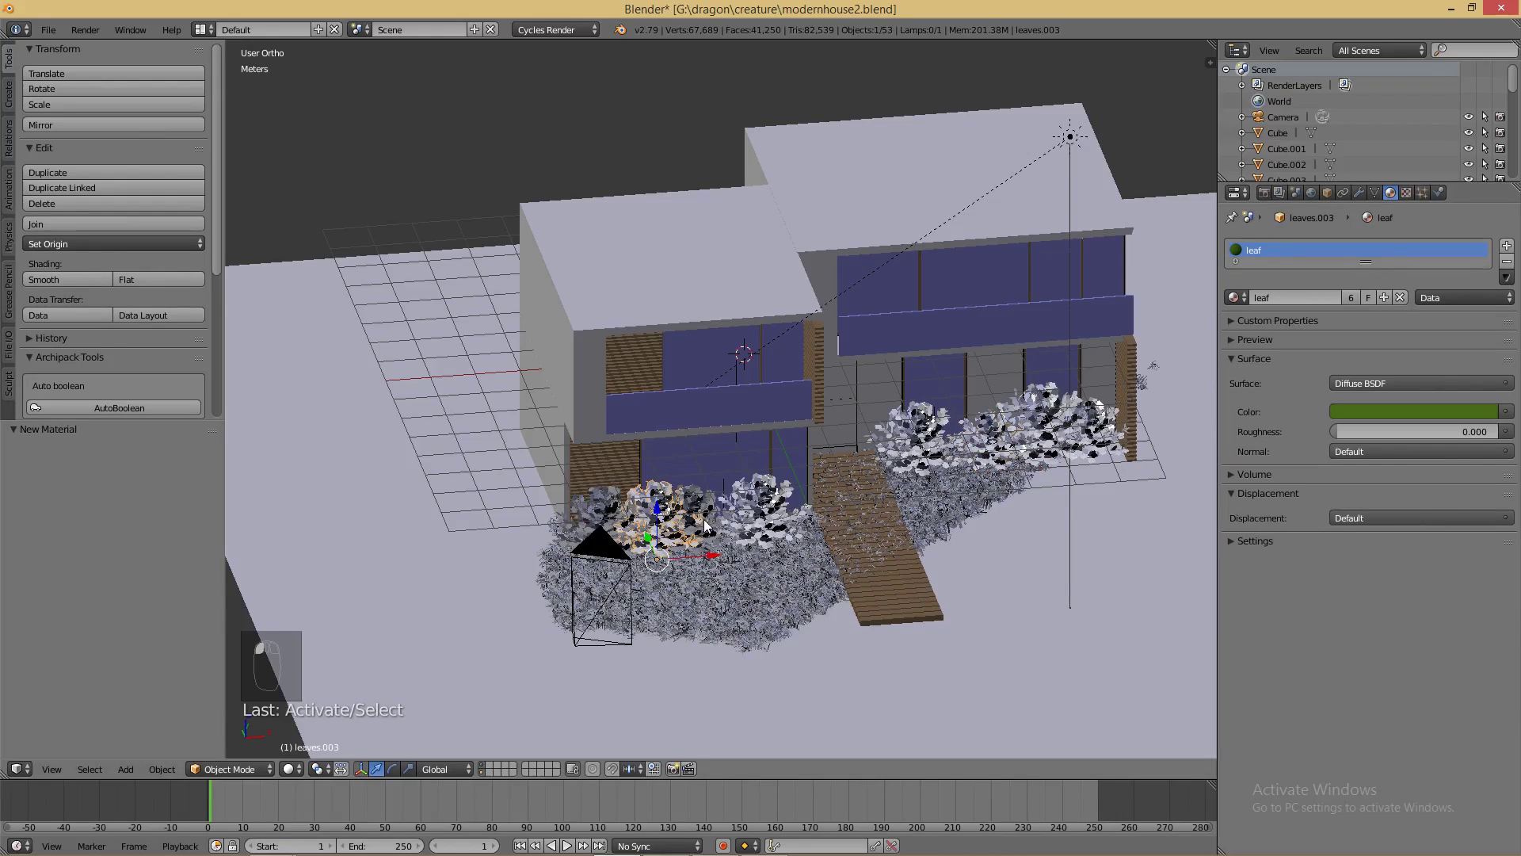
right_click(712, 511)
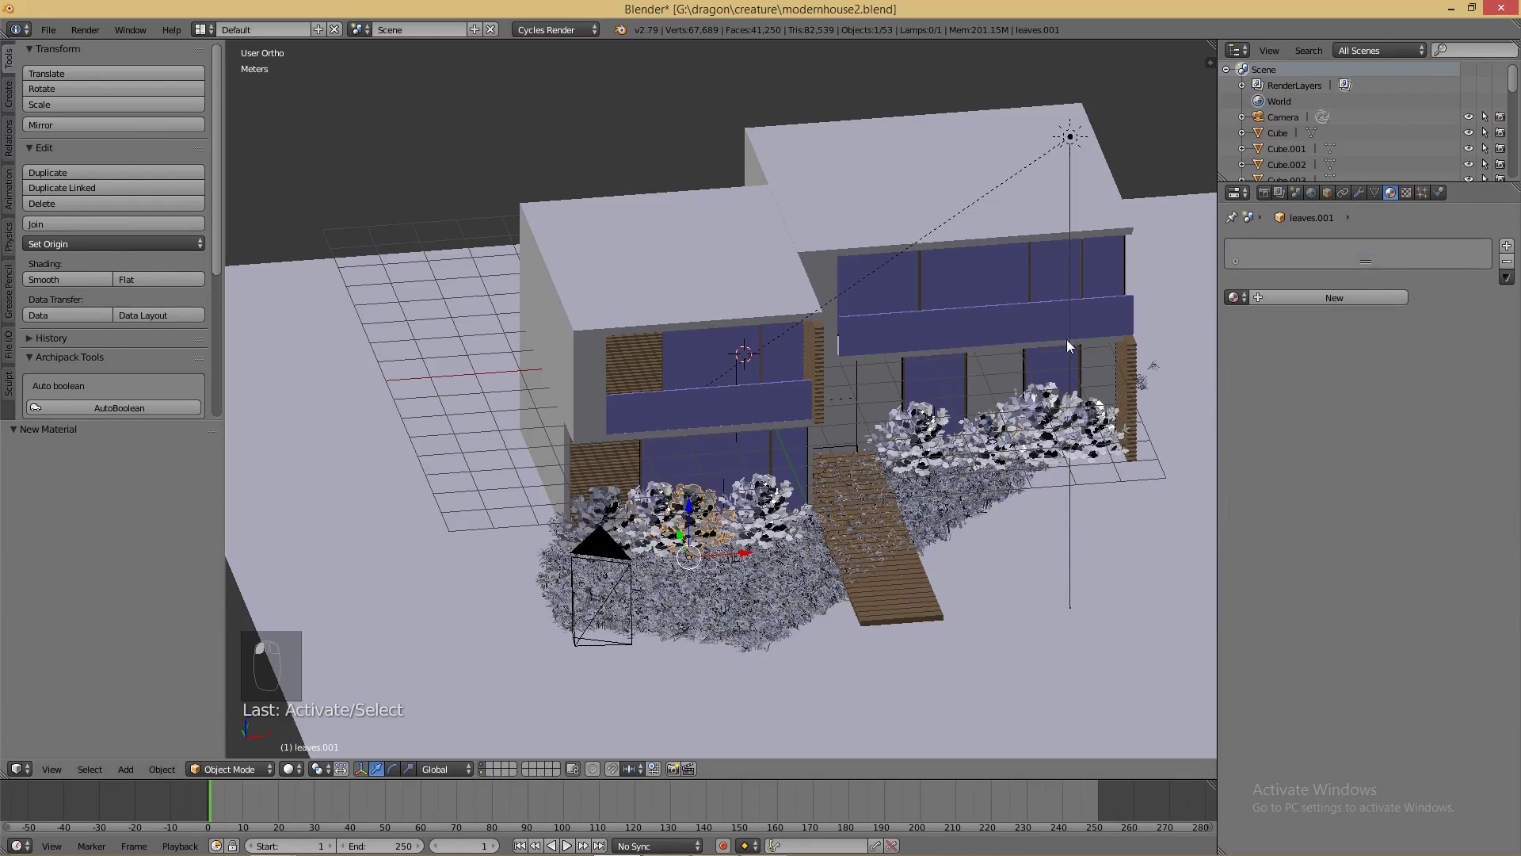
click(1234, 298)
click(1260, 427)
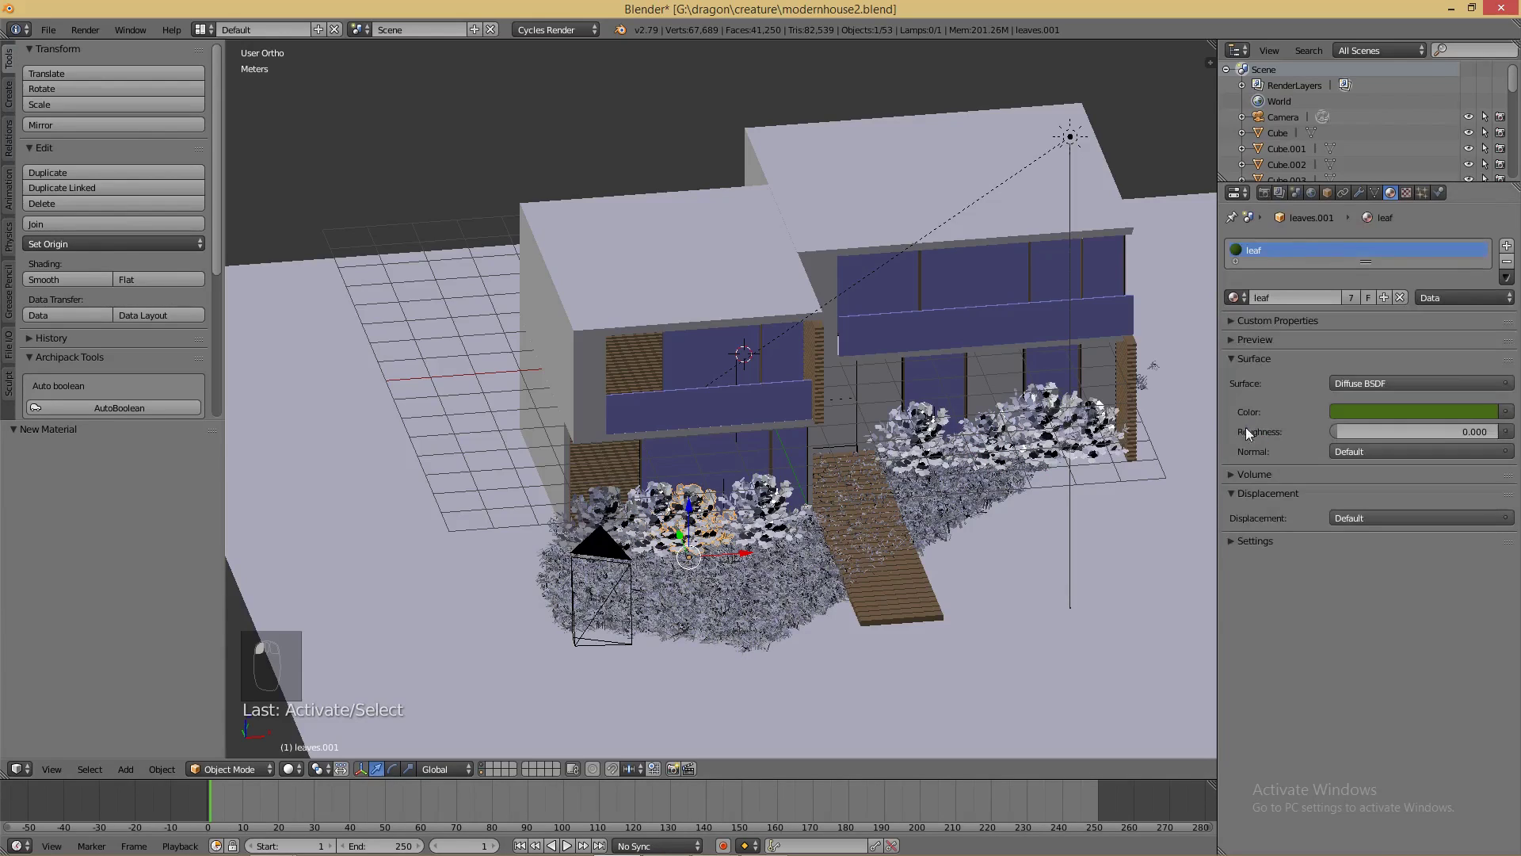
right_click(599, 505)
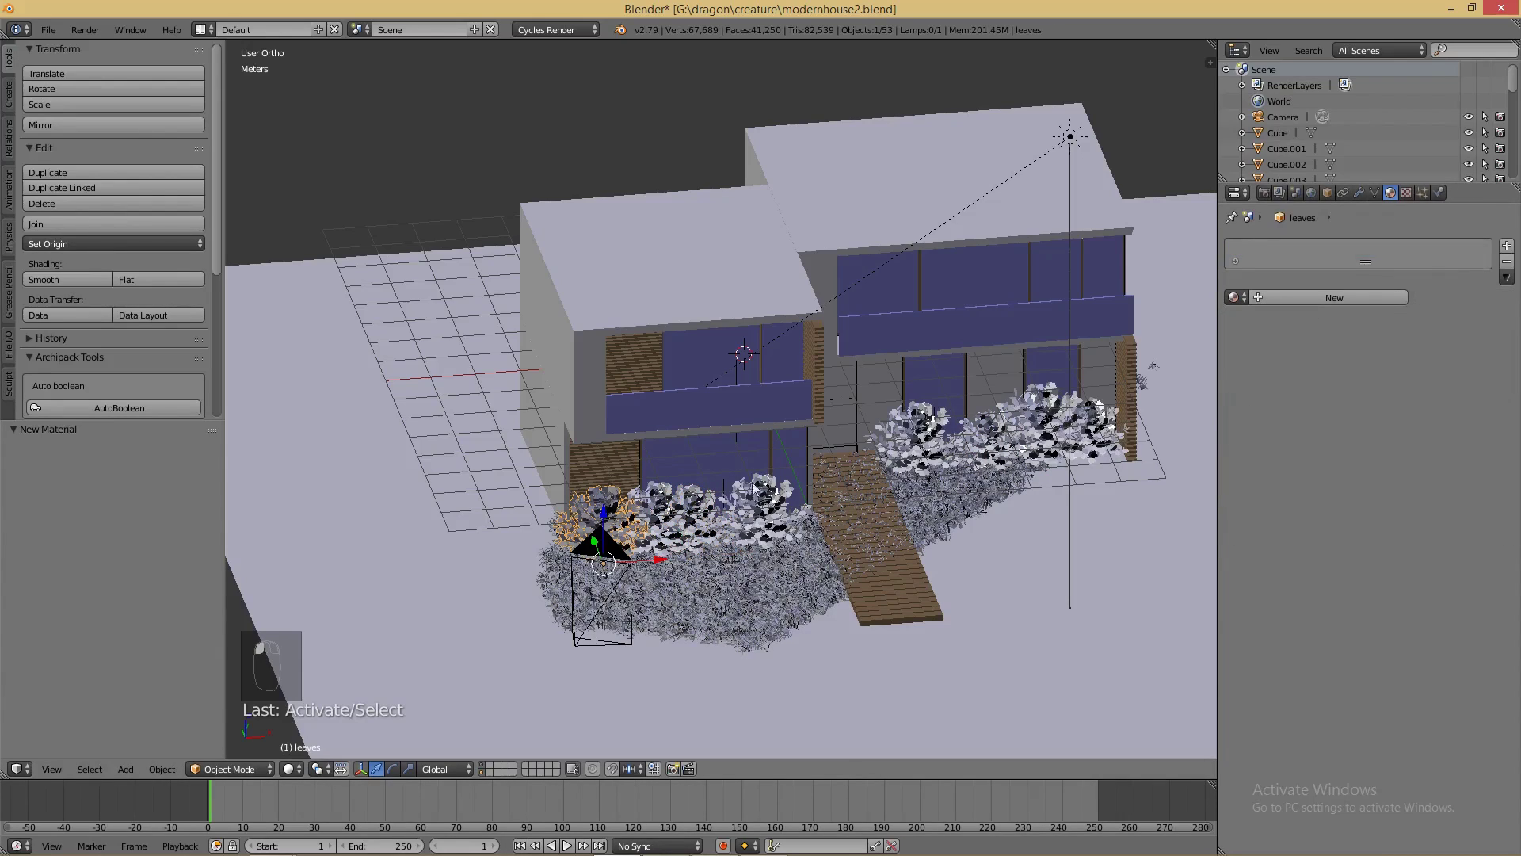
click(1234, 298)
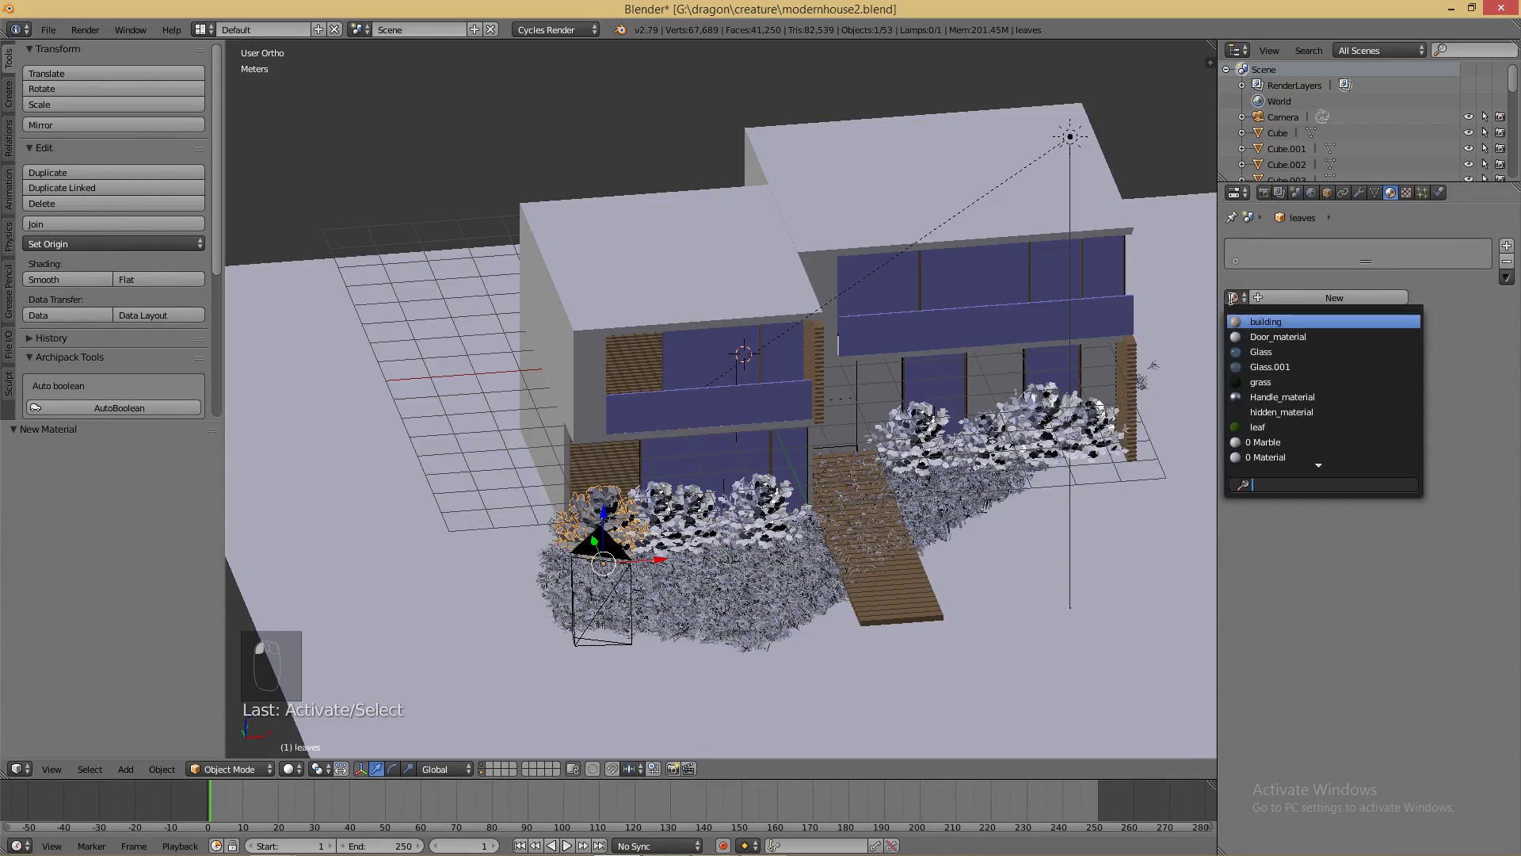
click(1260, 427)
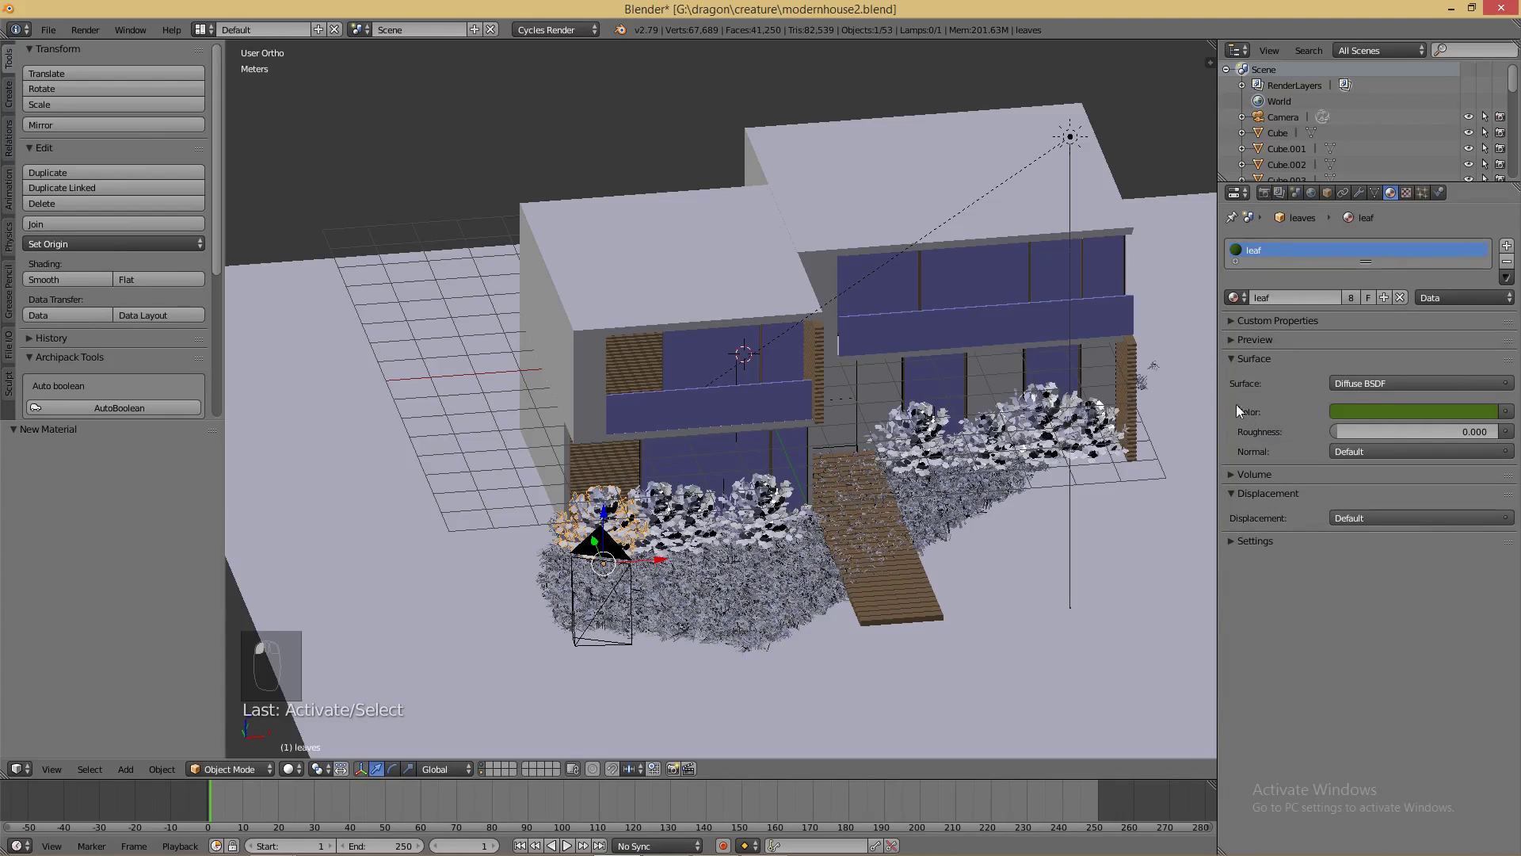
- Render the scene to check the green foliage, stop the render partway and return to the 3D view
click(1265, 192)
click(1277, 267)
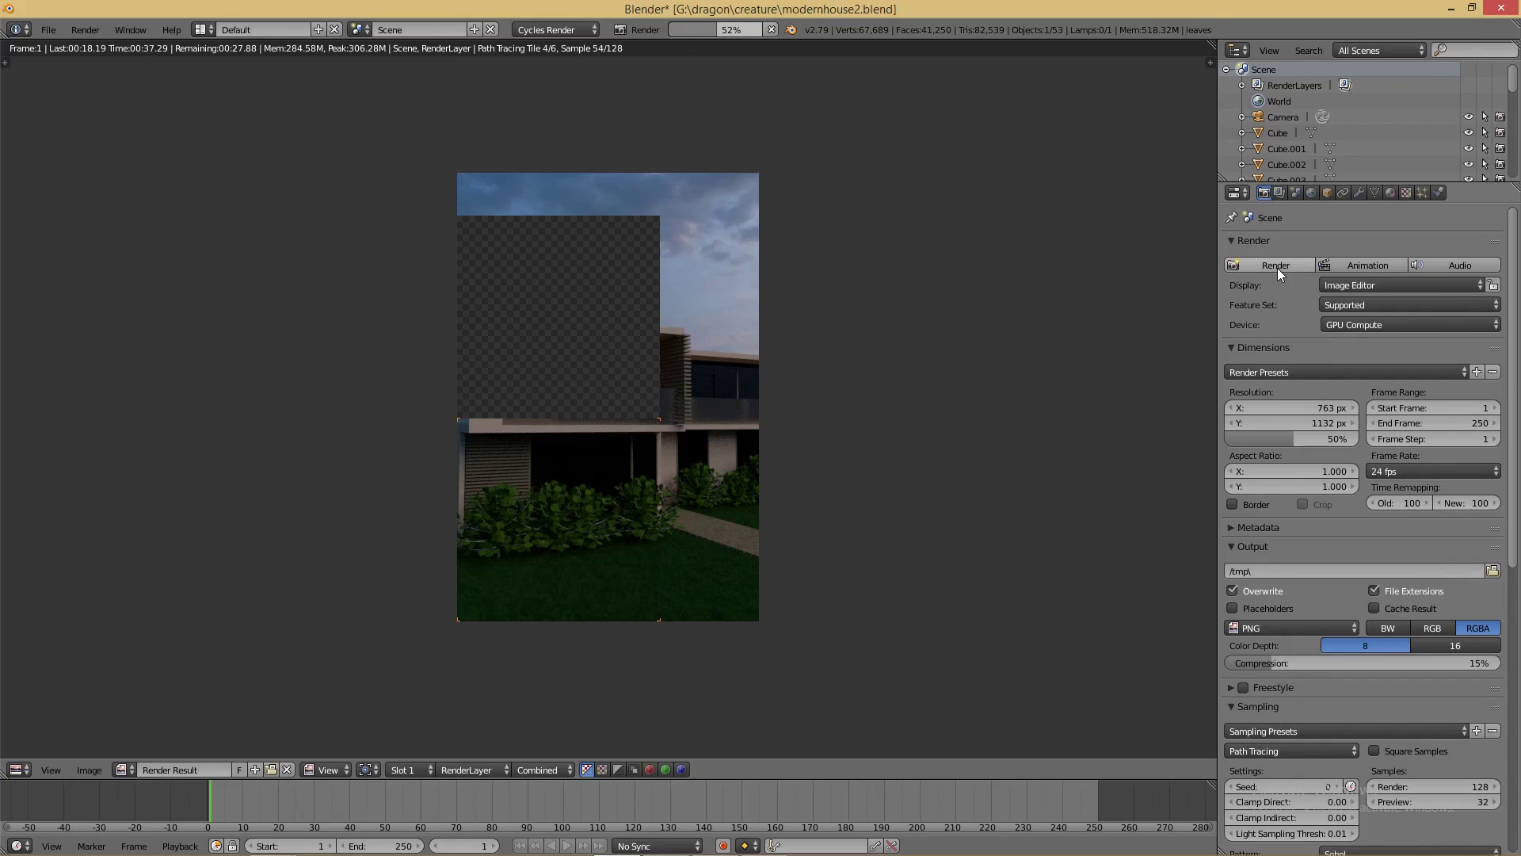
key(Escape)
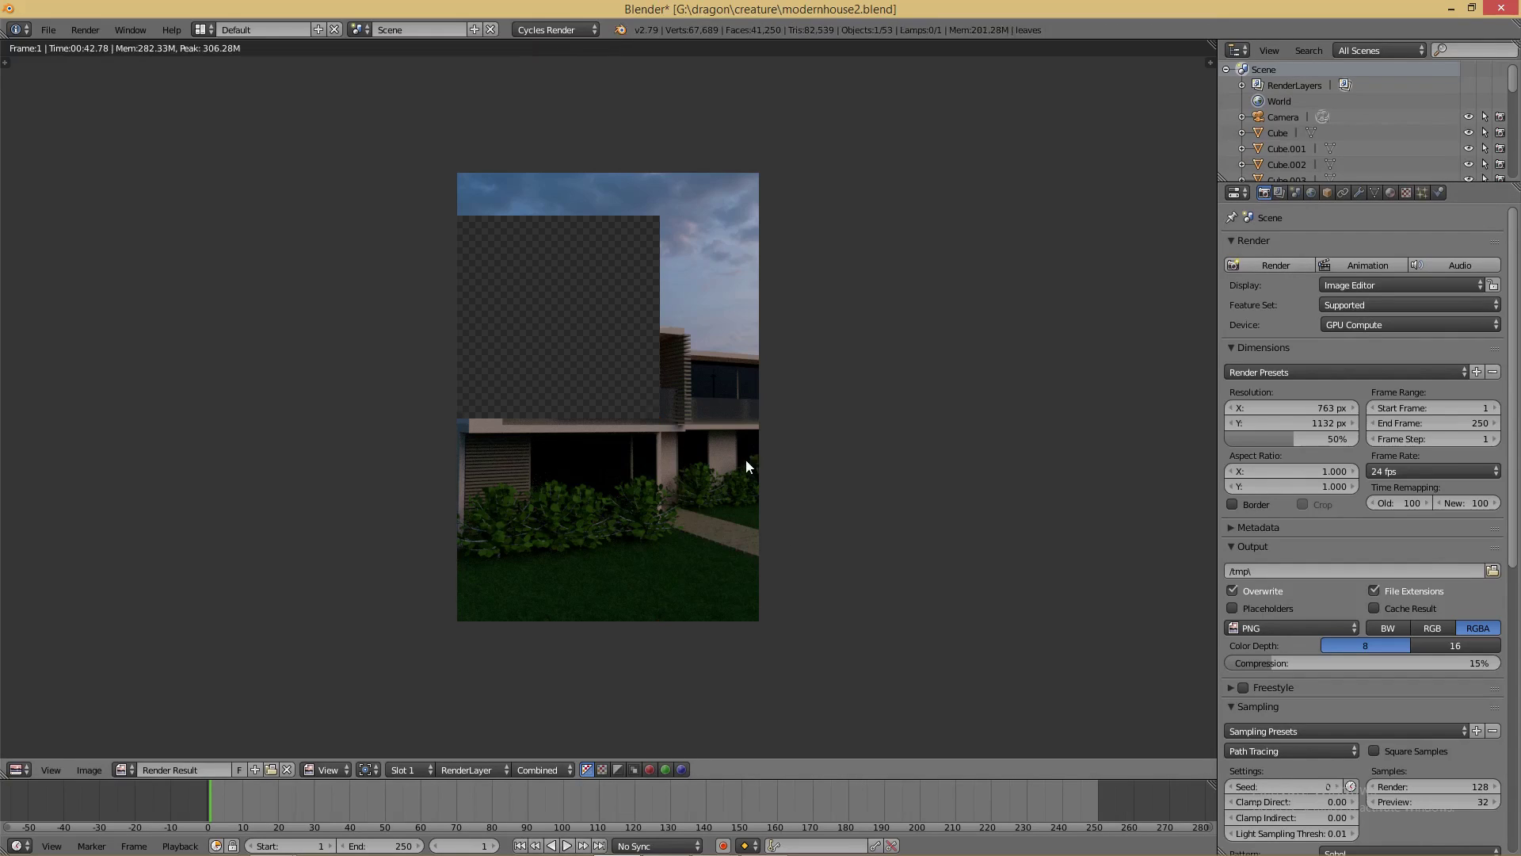
key(Escape)
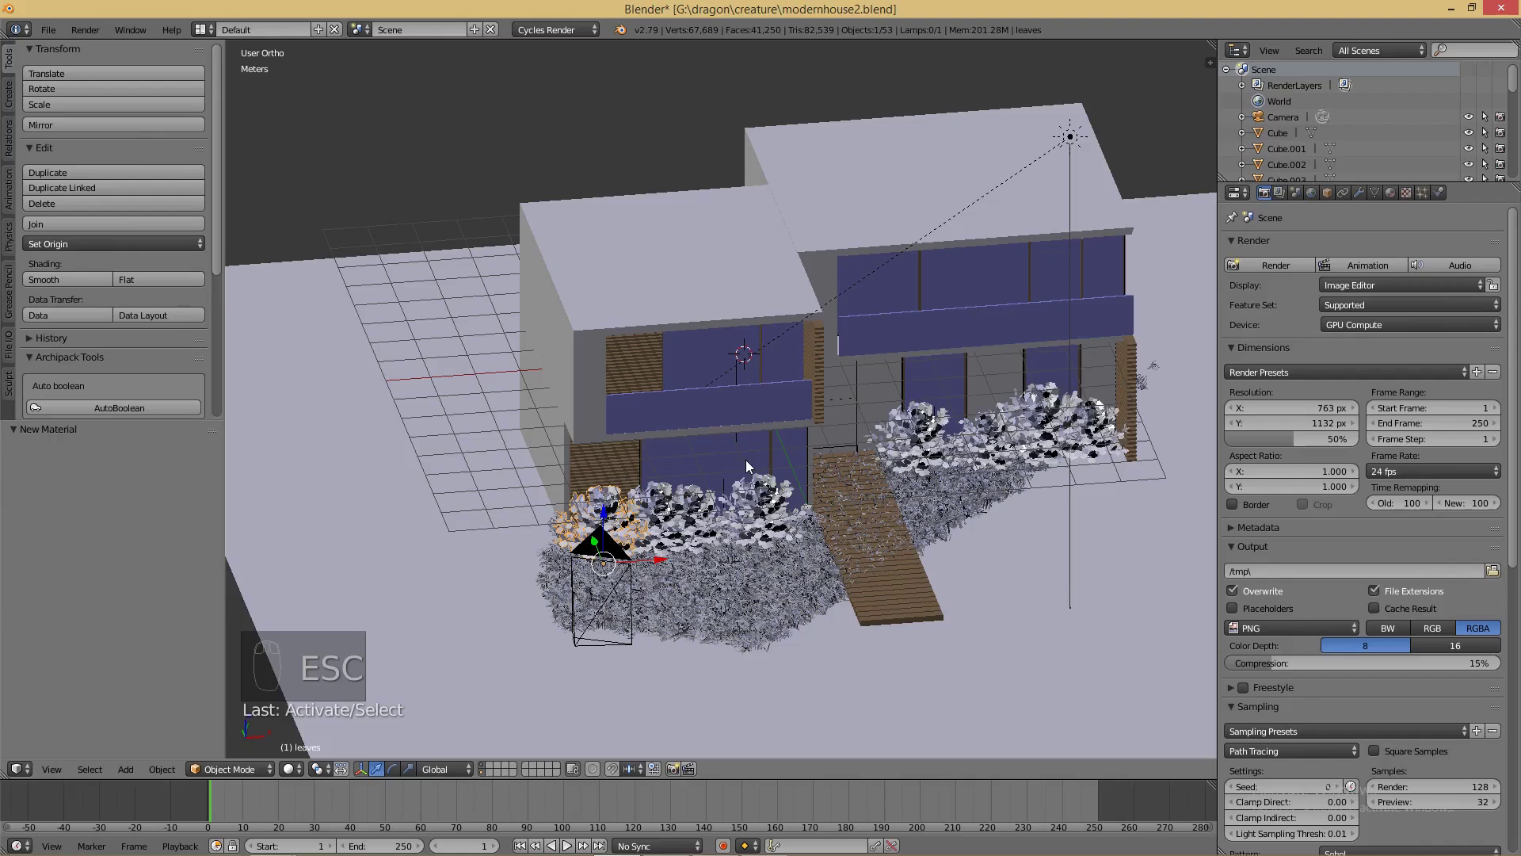
- Set the maximum draw type of the corner tree's leaves to Bounds to expose its branches
click(1265, 699)
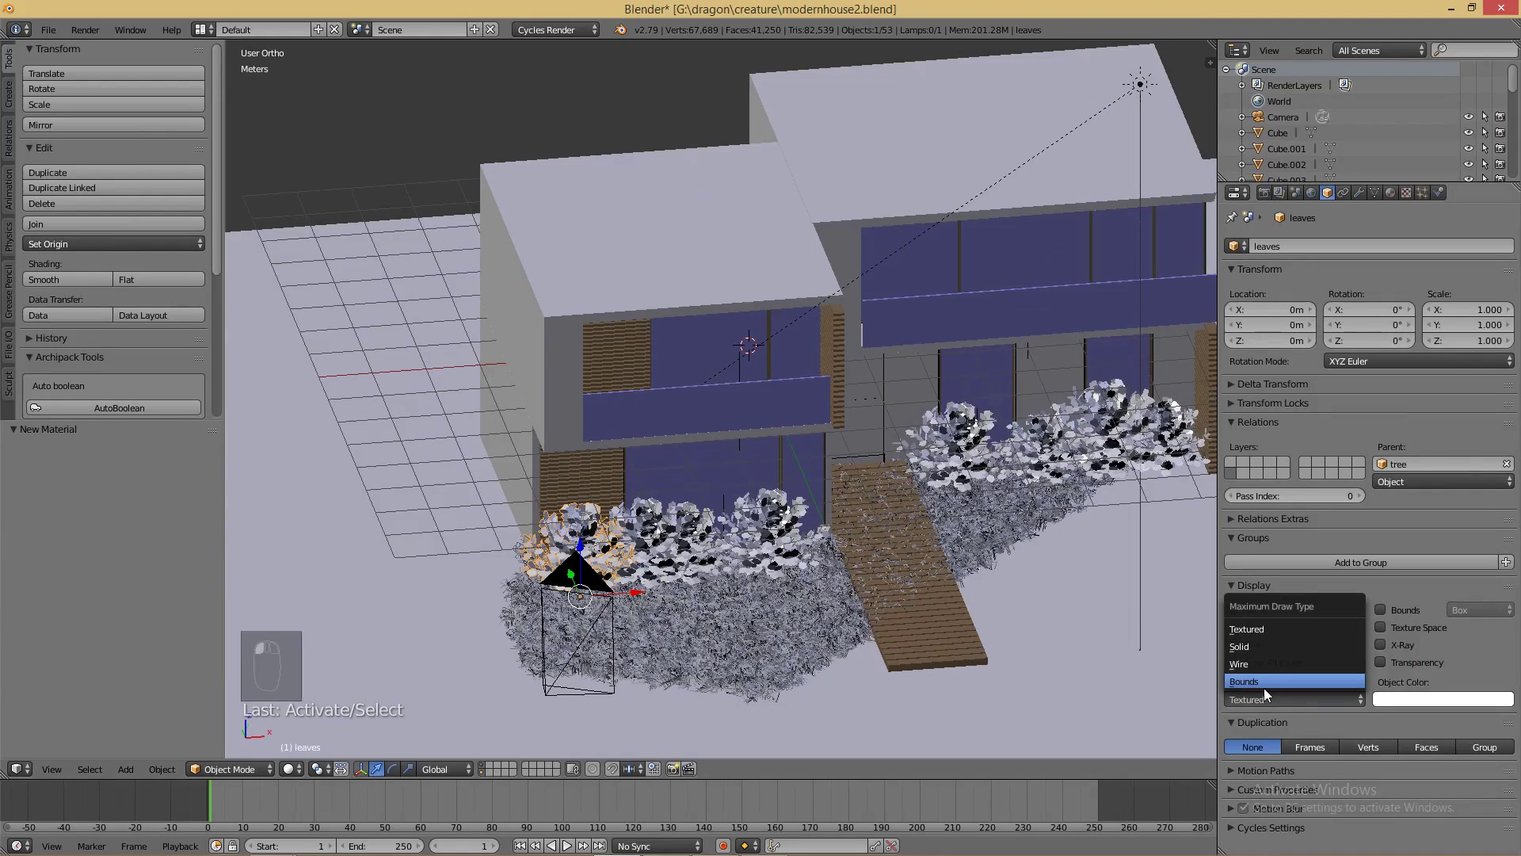
click(1266, 685)
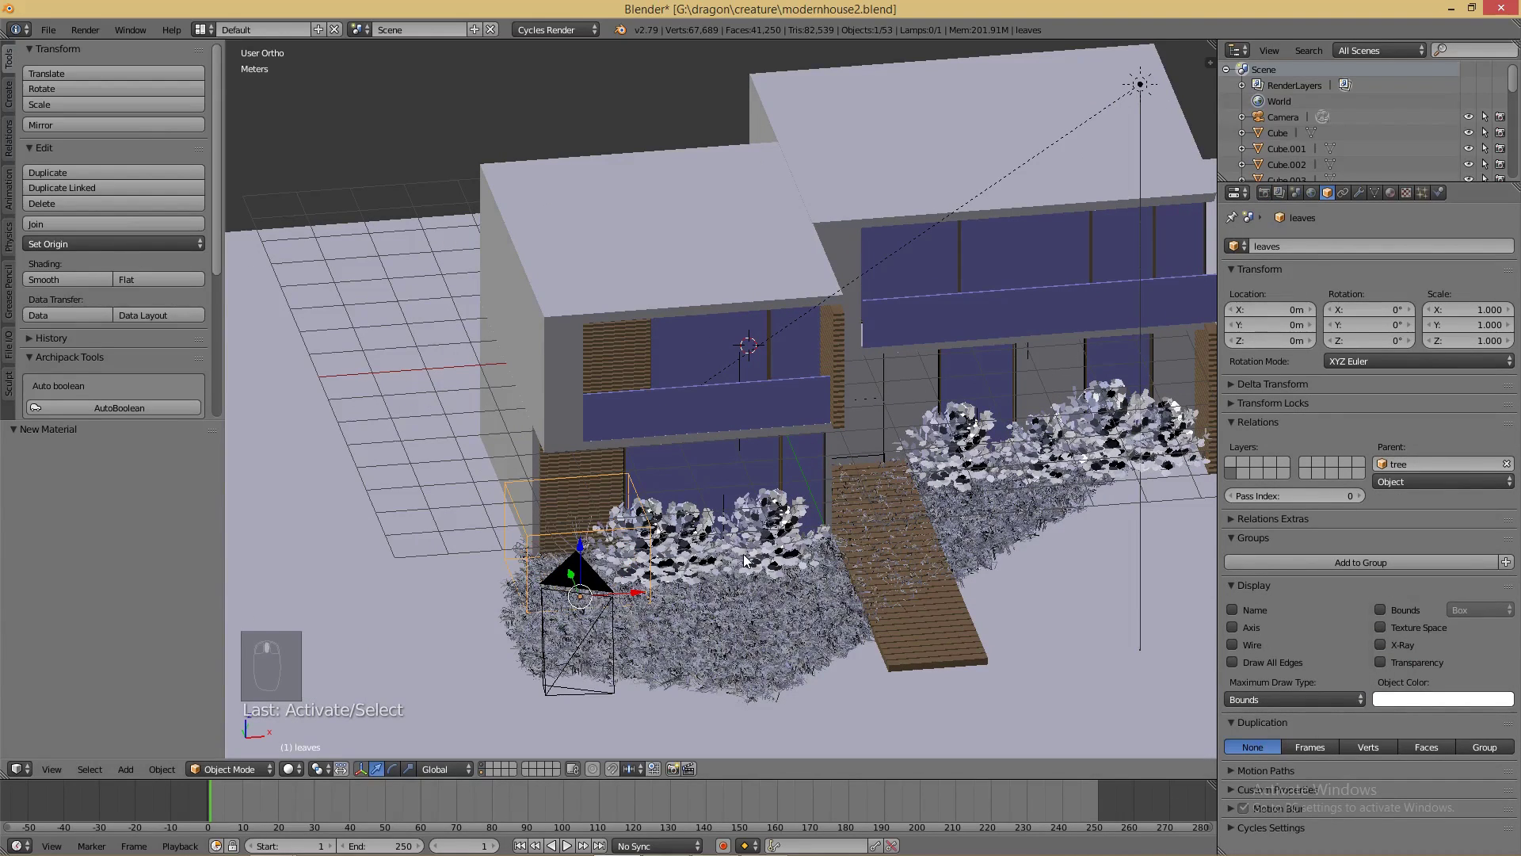
scroll(744, 561, up, 3)
middle_drag(744, 561, 868, 571)
shift+middle_drag(868, 572, 876, 486)
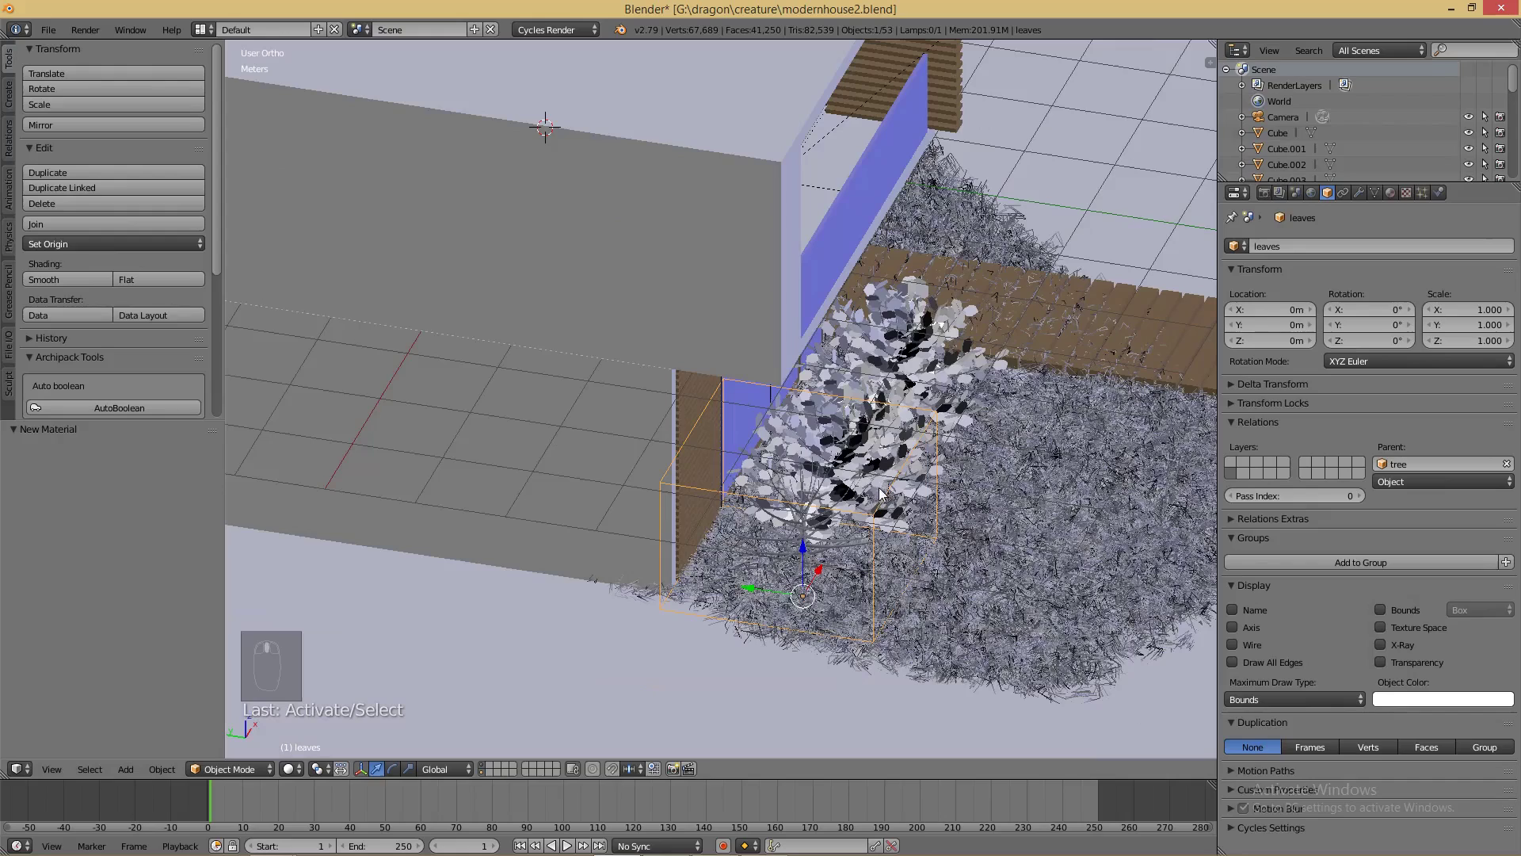
- Create a new material named branch on the corner tree's bare trunk and branches
right_click(828, 482)
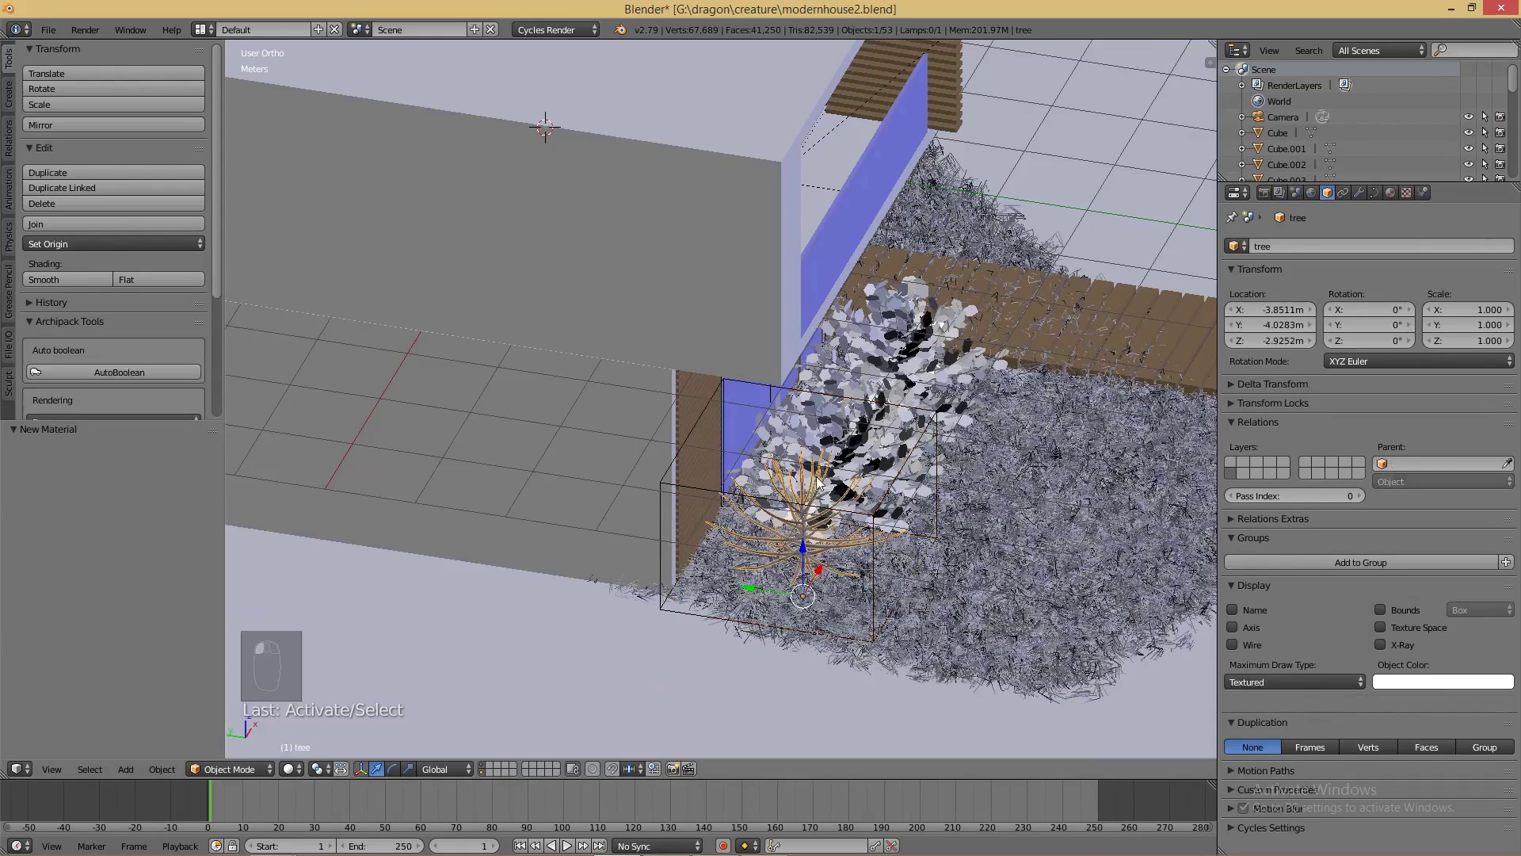
right_click(802, 558)
click(1390, 194)
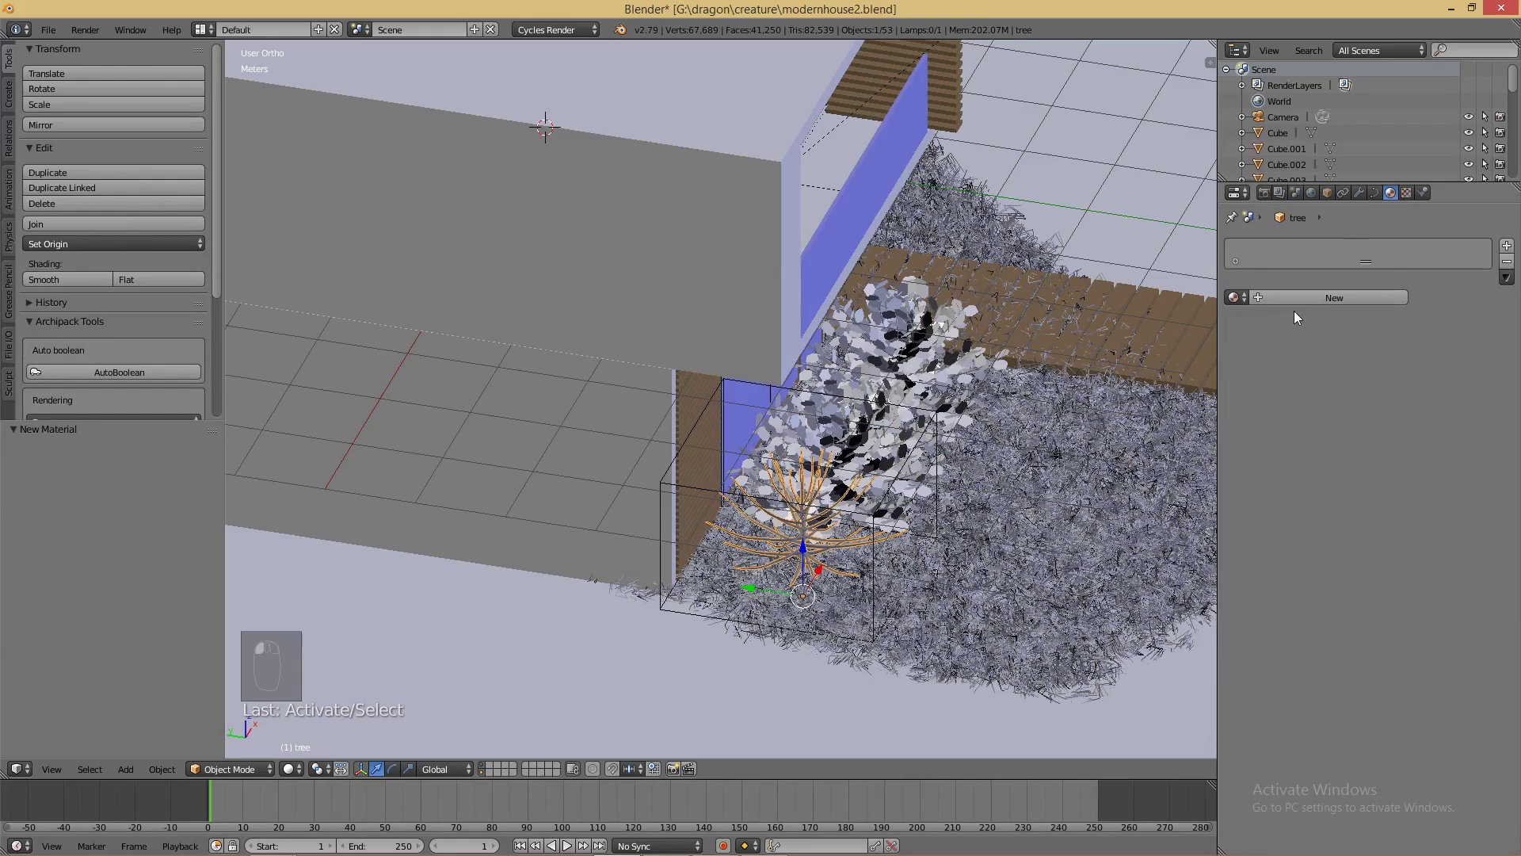
click(1294, 298)
text(branch)
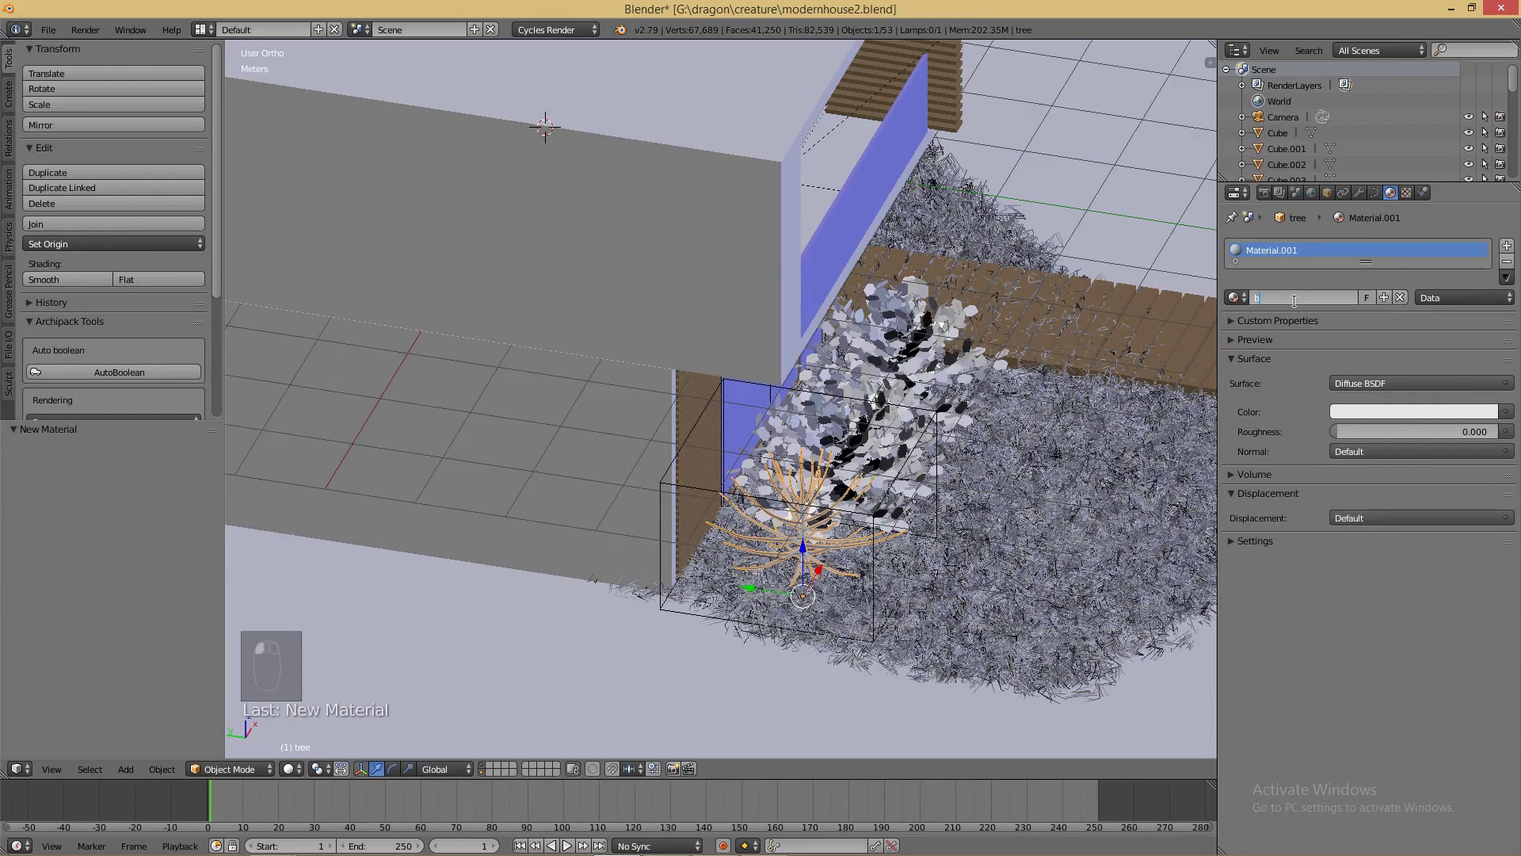
key(Return)
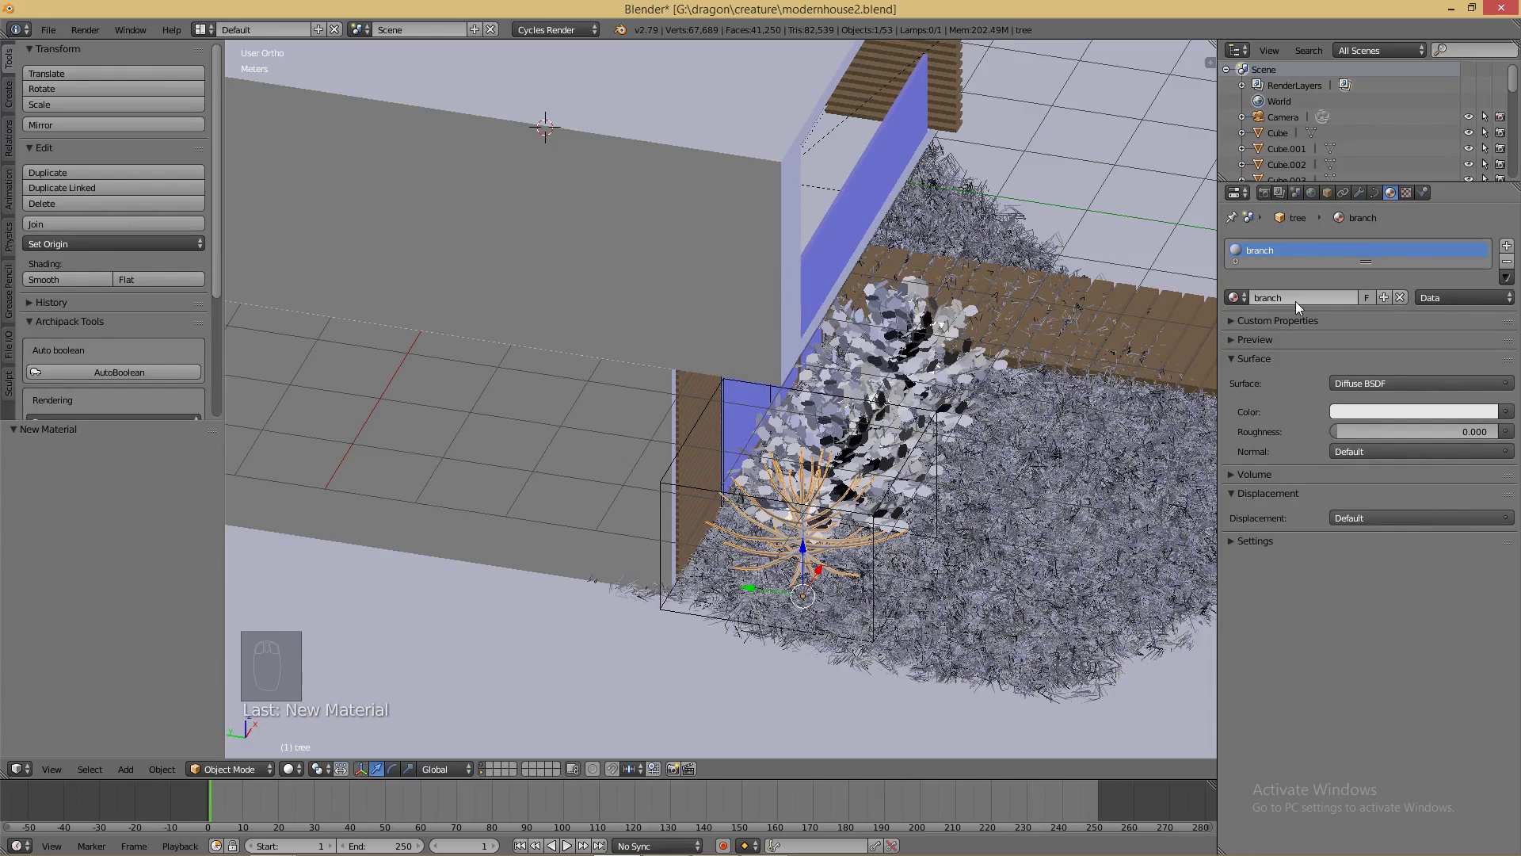
- Set the branch material's diffuse color to dark brown, RGB 0.102, 0.031, 0.013
click(1400, 412)
drag(1405, 269, 1403, 279)
click(1480, 256)
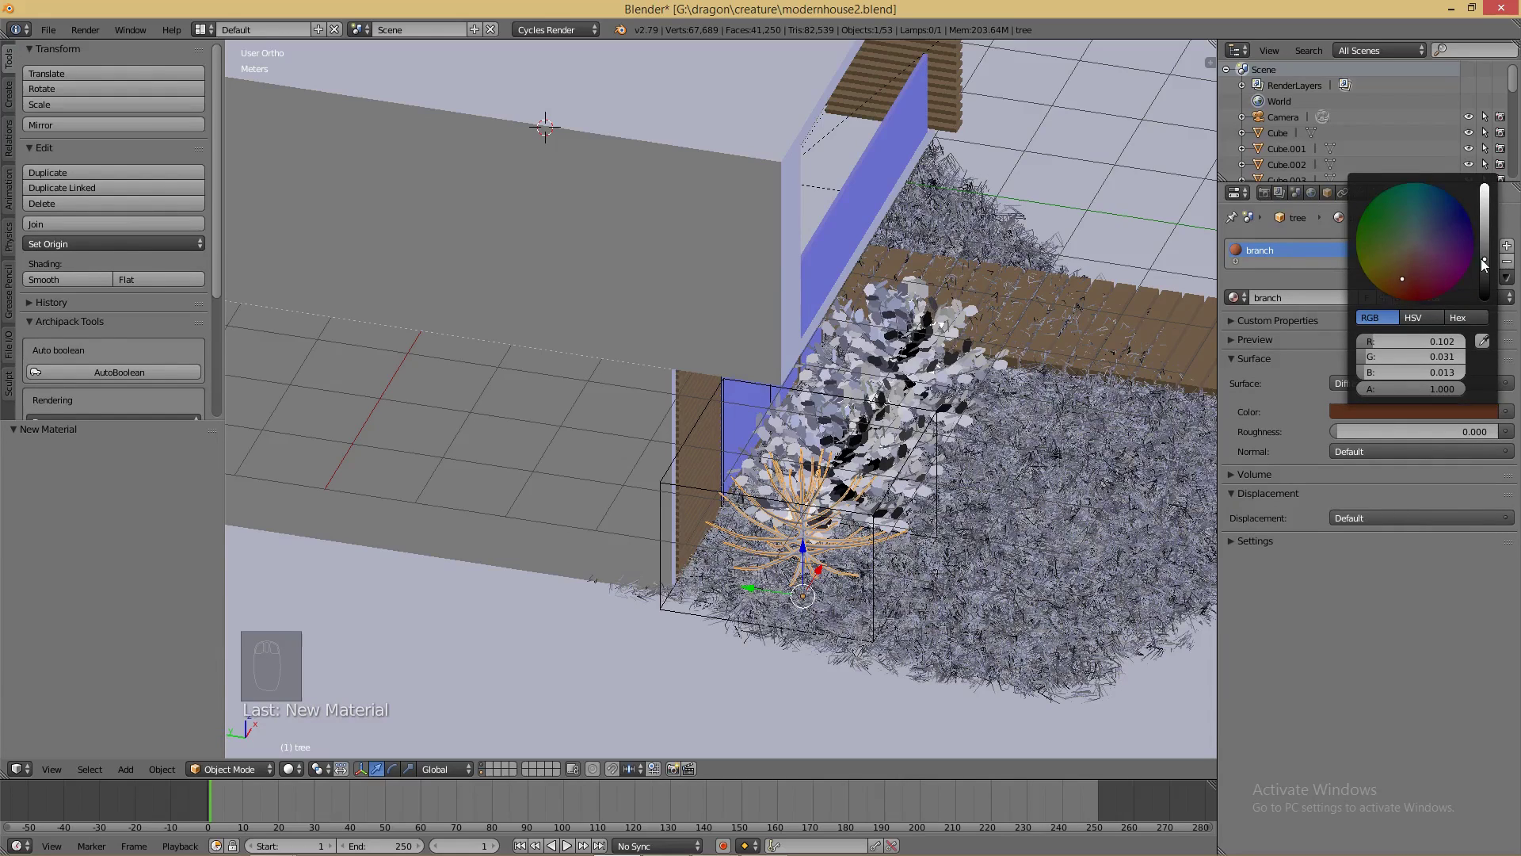
- Assign the existing branch material to the trunk and branches of tree.001, the third tree from the house corner
scroll(979, 499, up, 3)
middle_drag(980, 503, 855, 503)
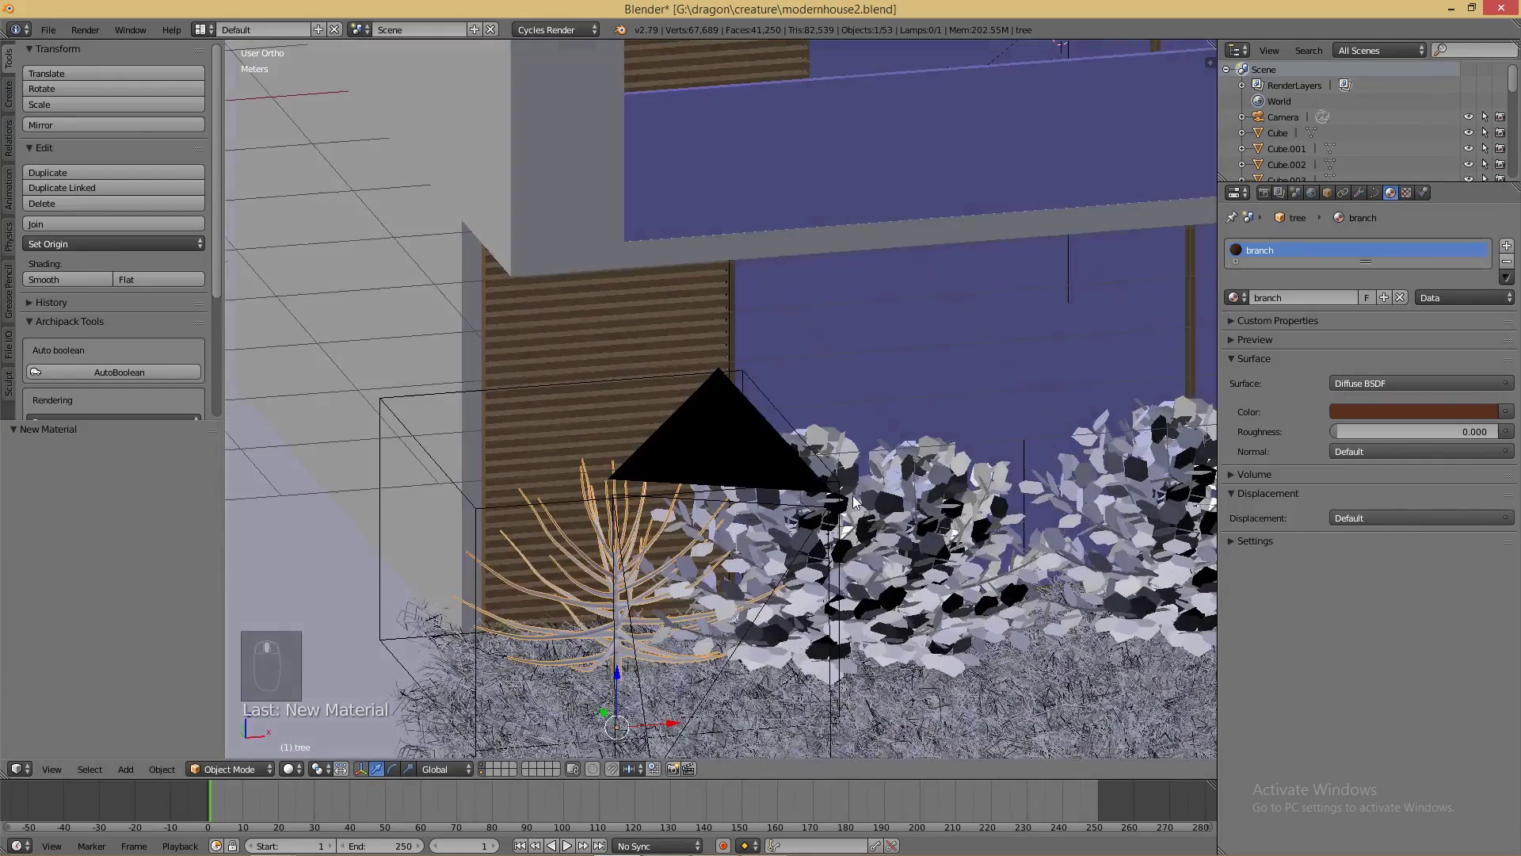
click(961, 540)
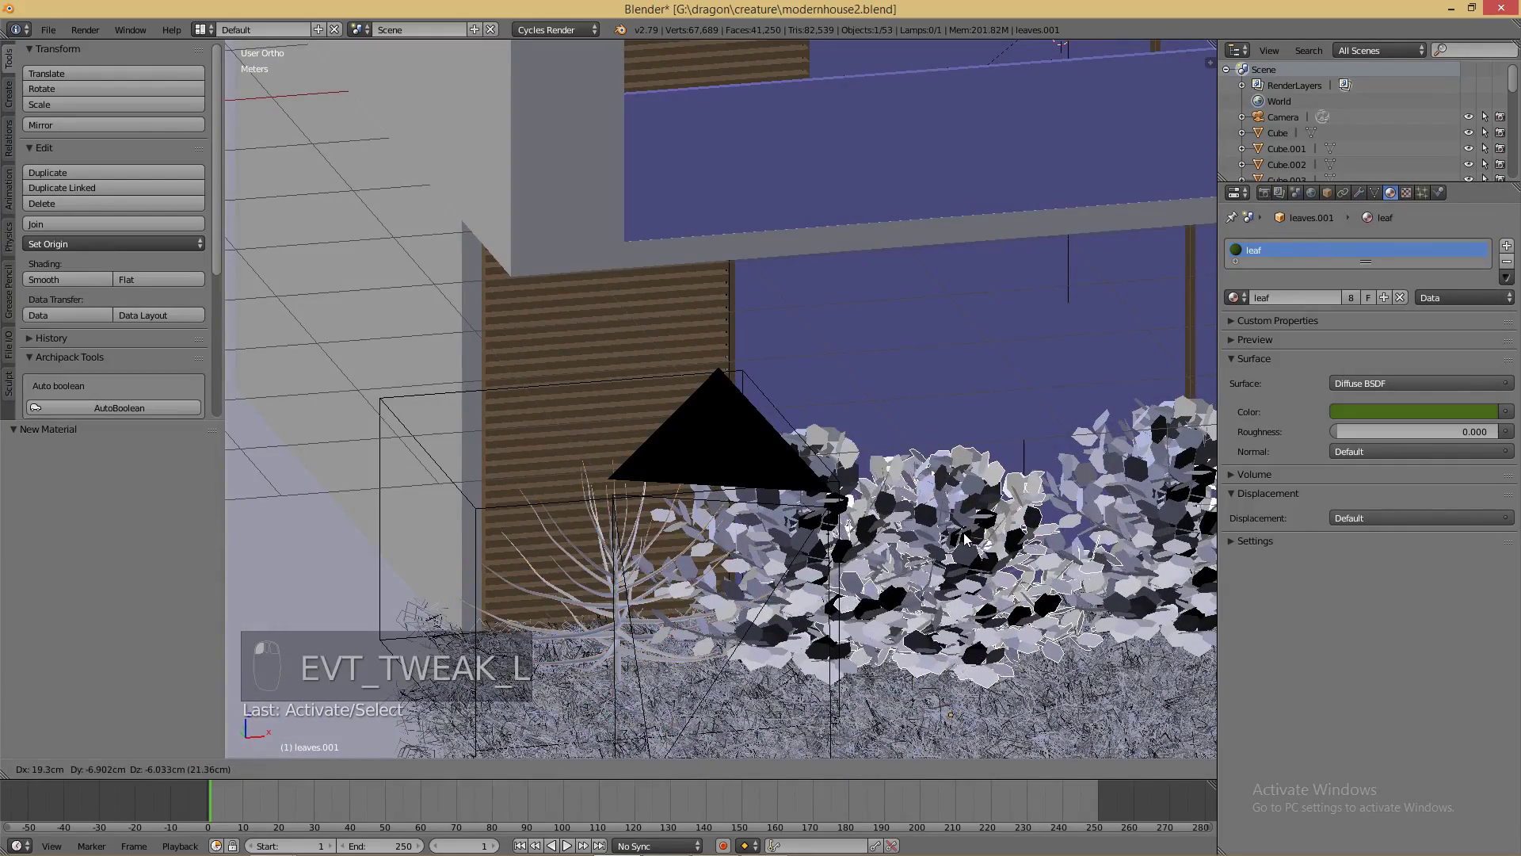
click(1020, 570)
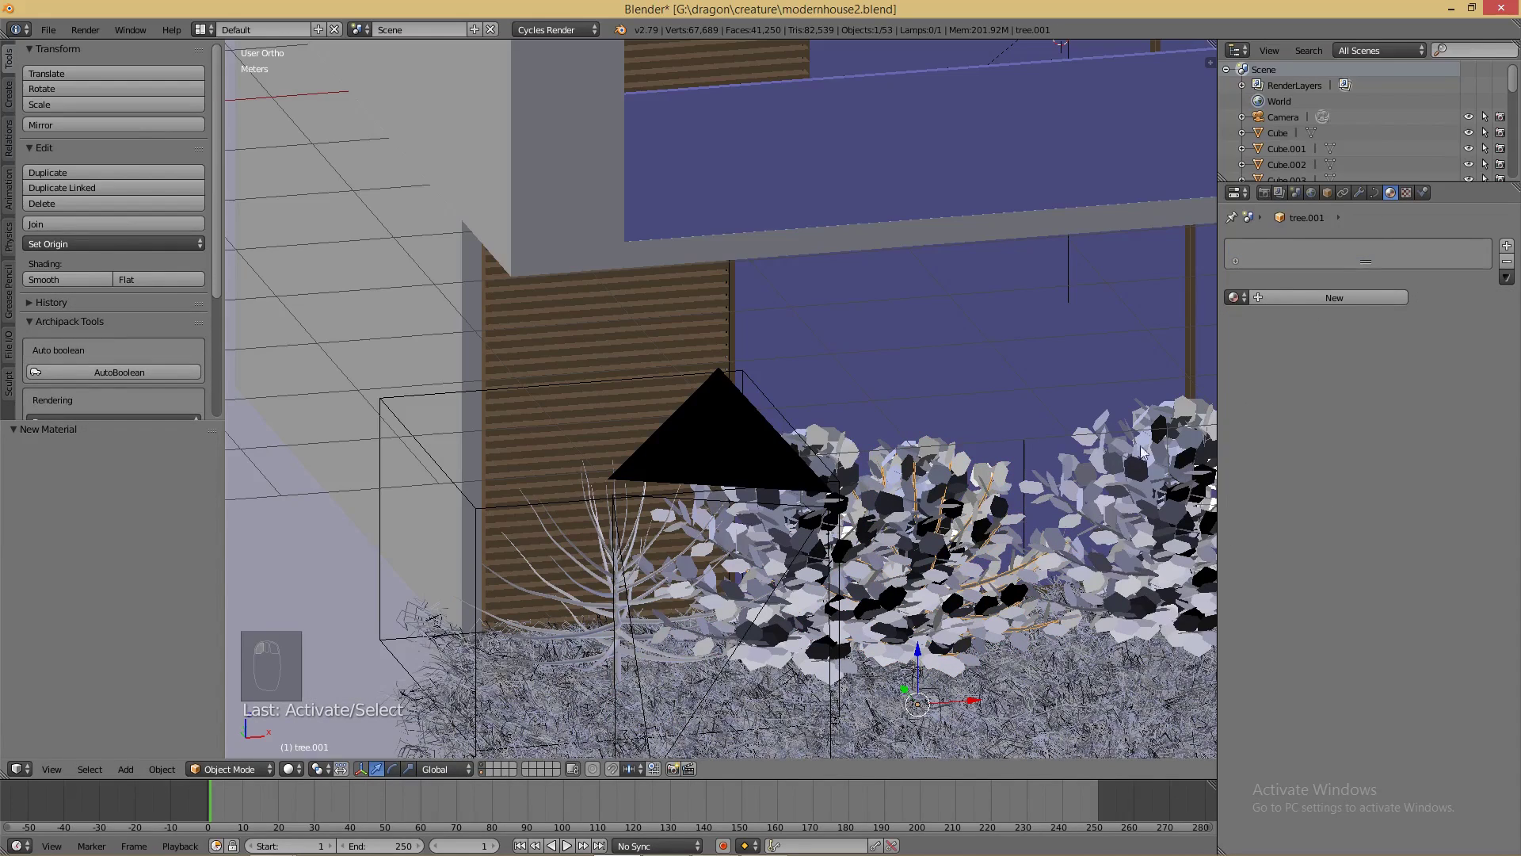
click(1233, 297)
click(1268, 322)
- Set the maximum draw type of leaves.003, on the tree beside the bare corner tree, to Bounds
middle_drag(1101, 493, 762, 543)
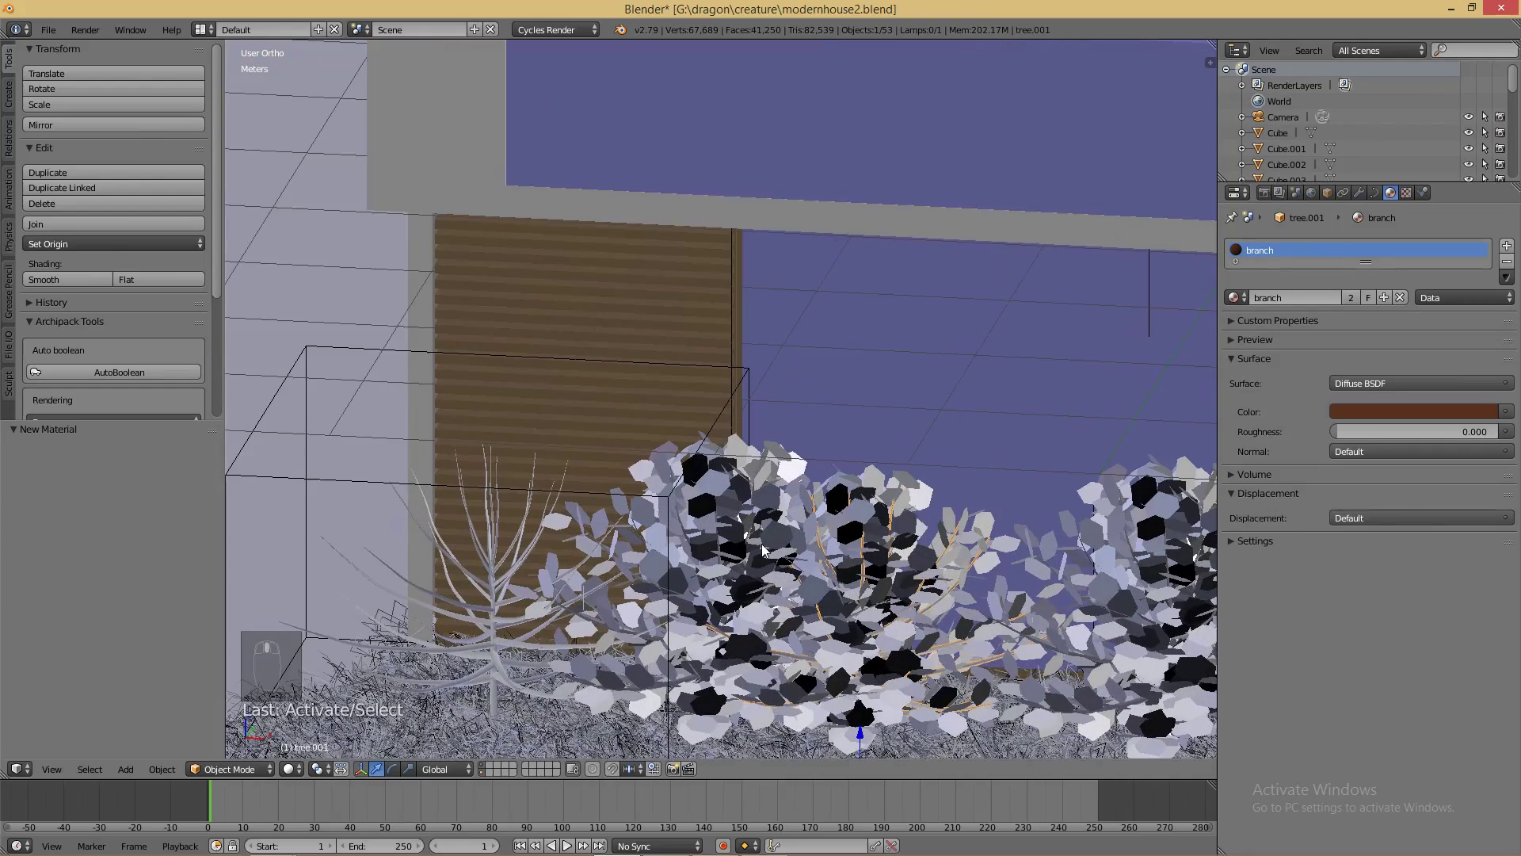
right_click(724, 483)
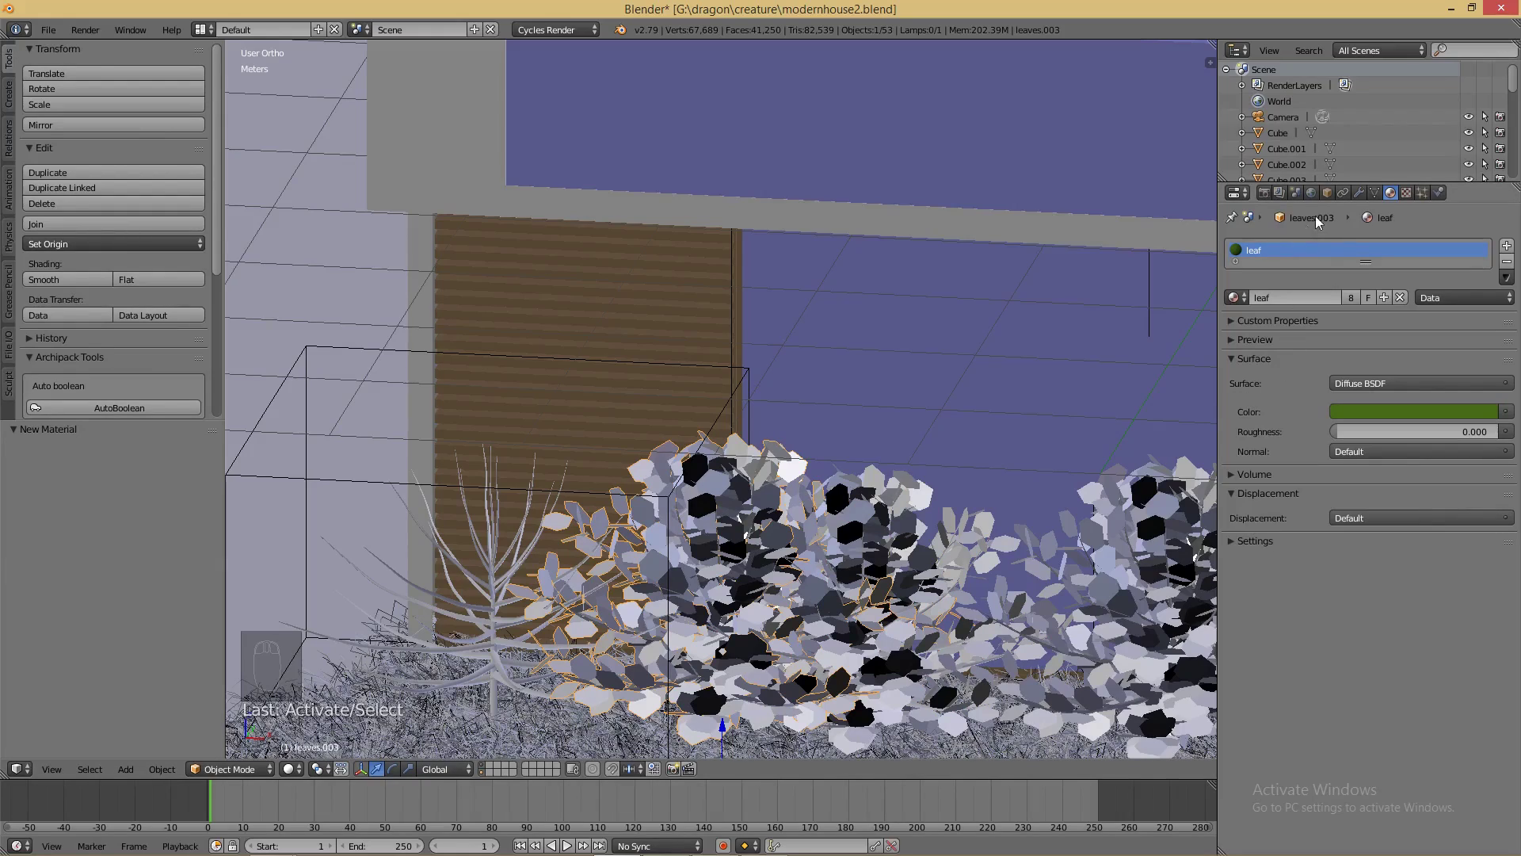
click(1328, 193)
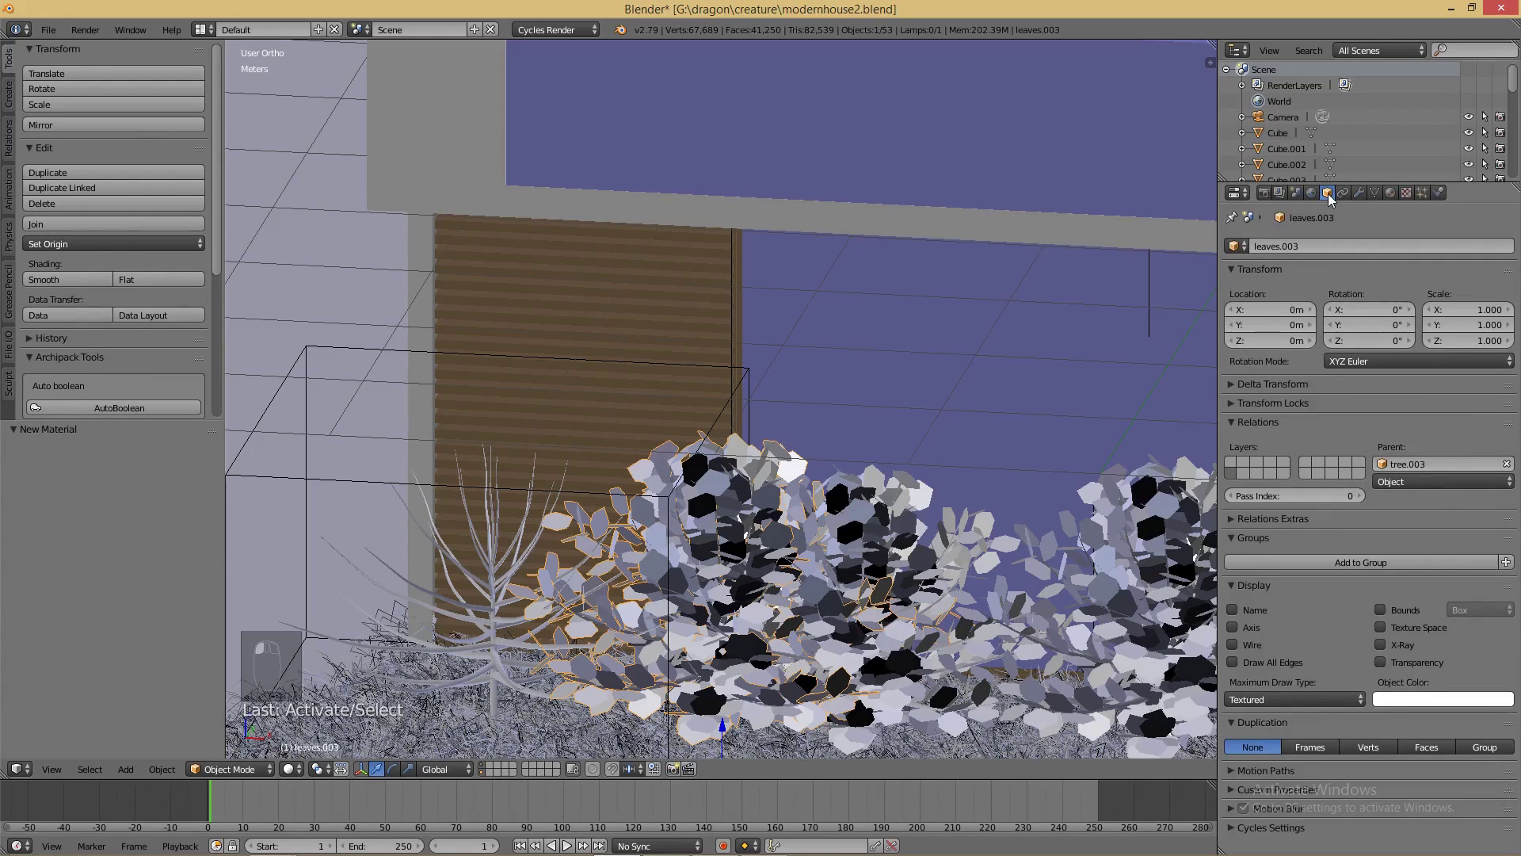
click(1264, 699)
click(1272, 682)
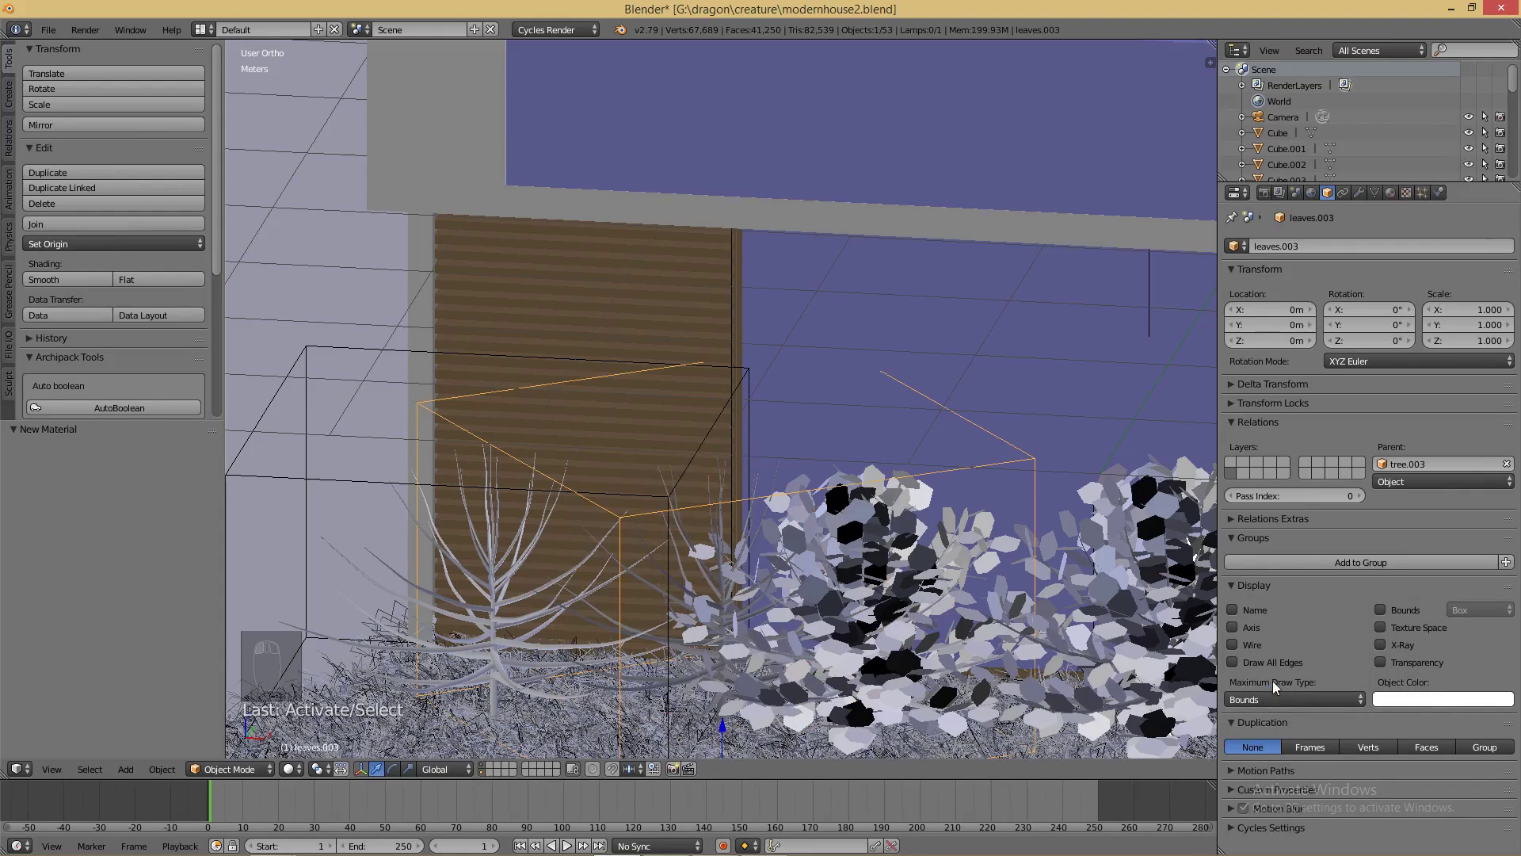
- Assign the existing branch material to the exposed trunk and branches of tree.003
right_click(756, 533)
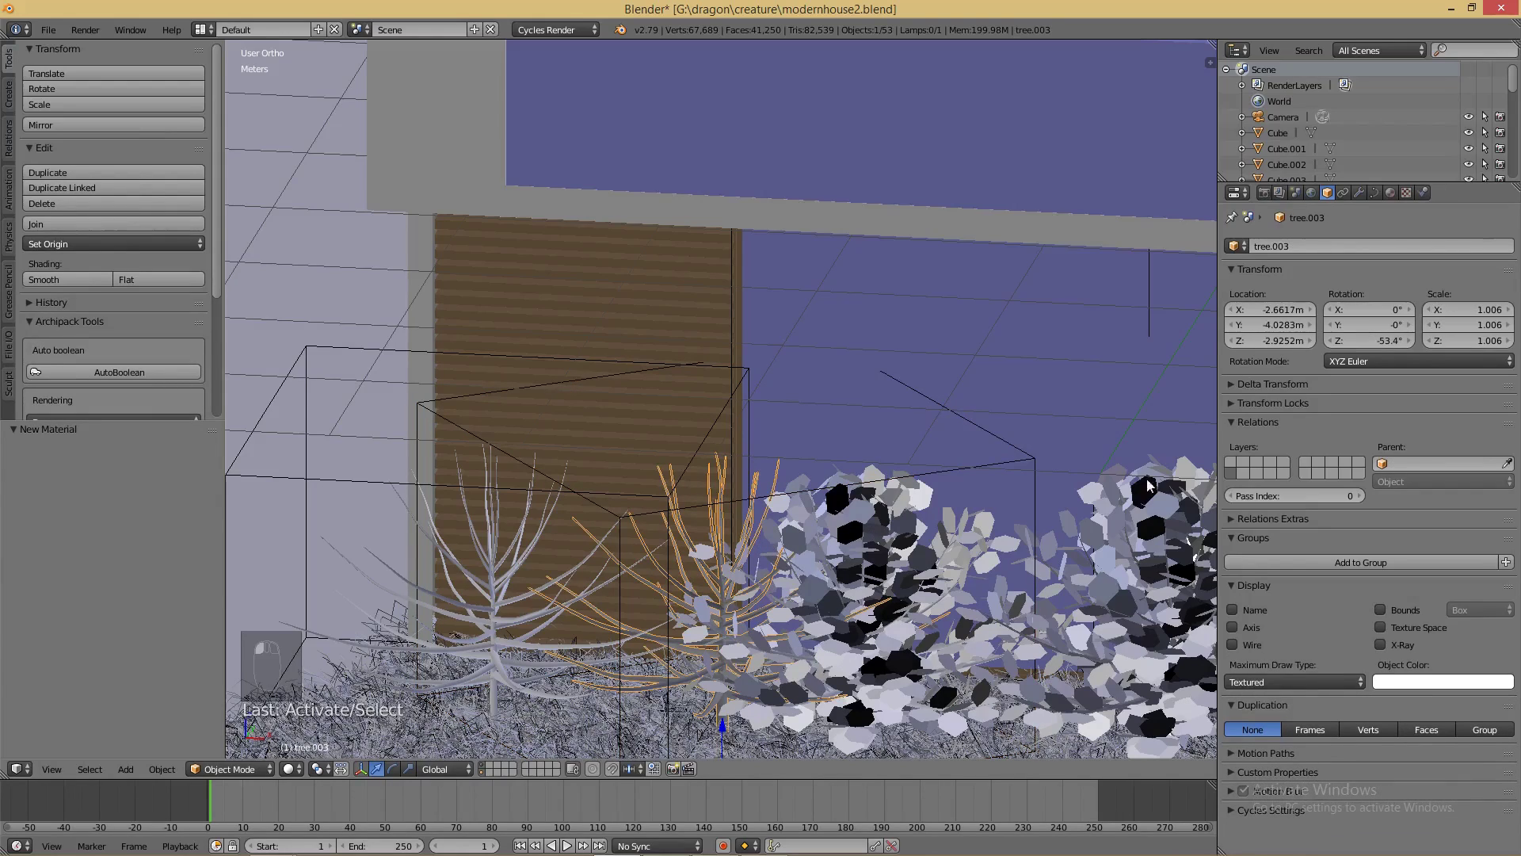
click(1390, 192)
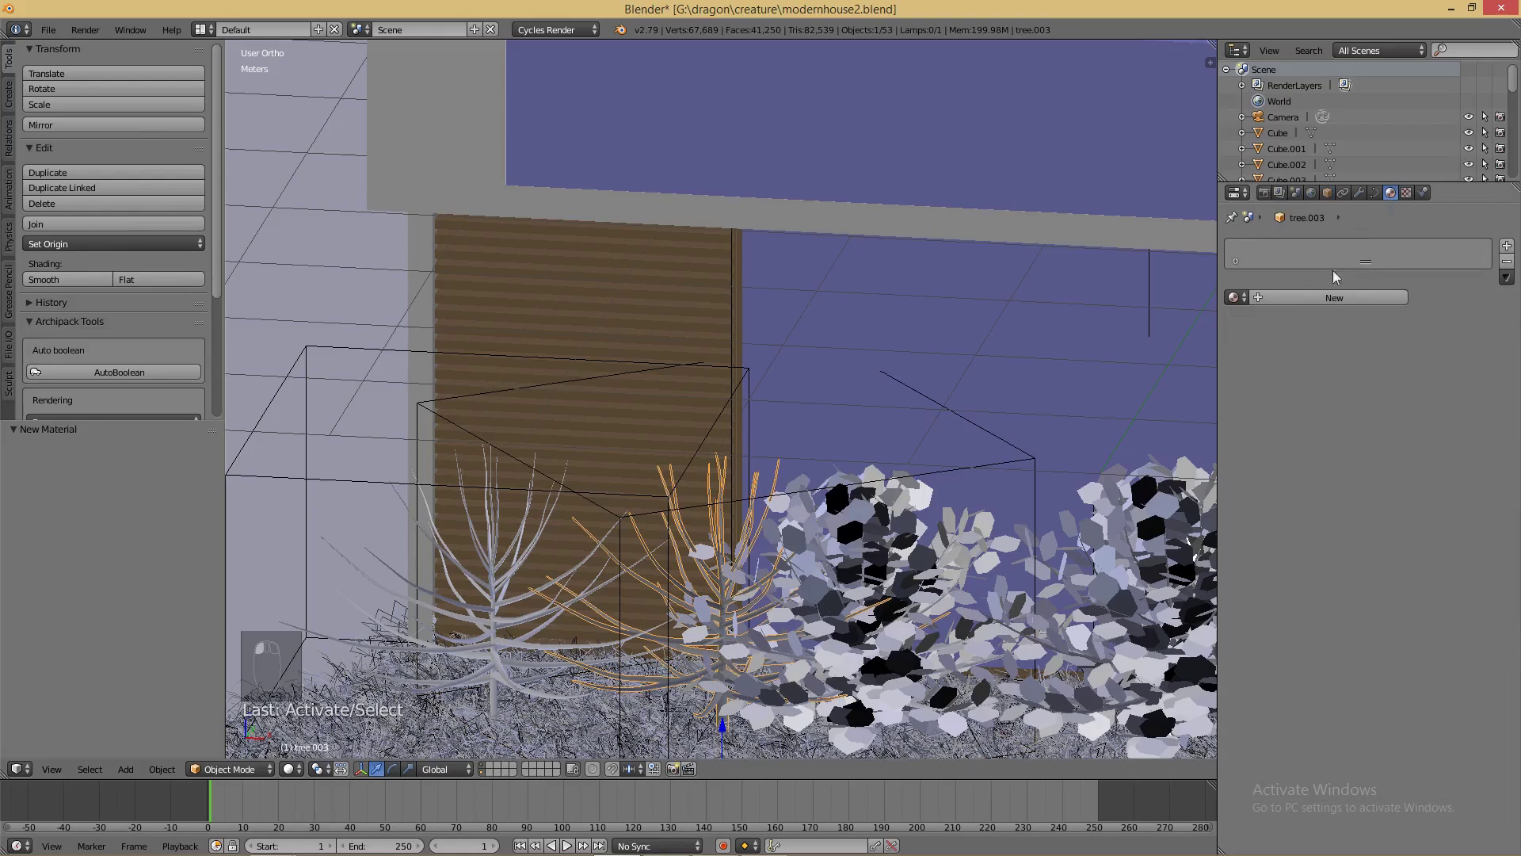
click(1236, 297)
click(1275, 322)
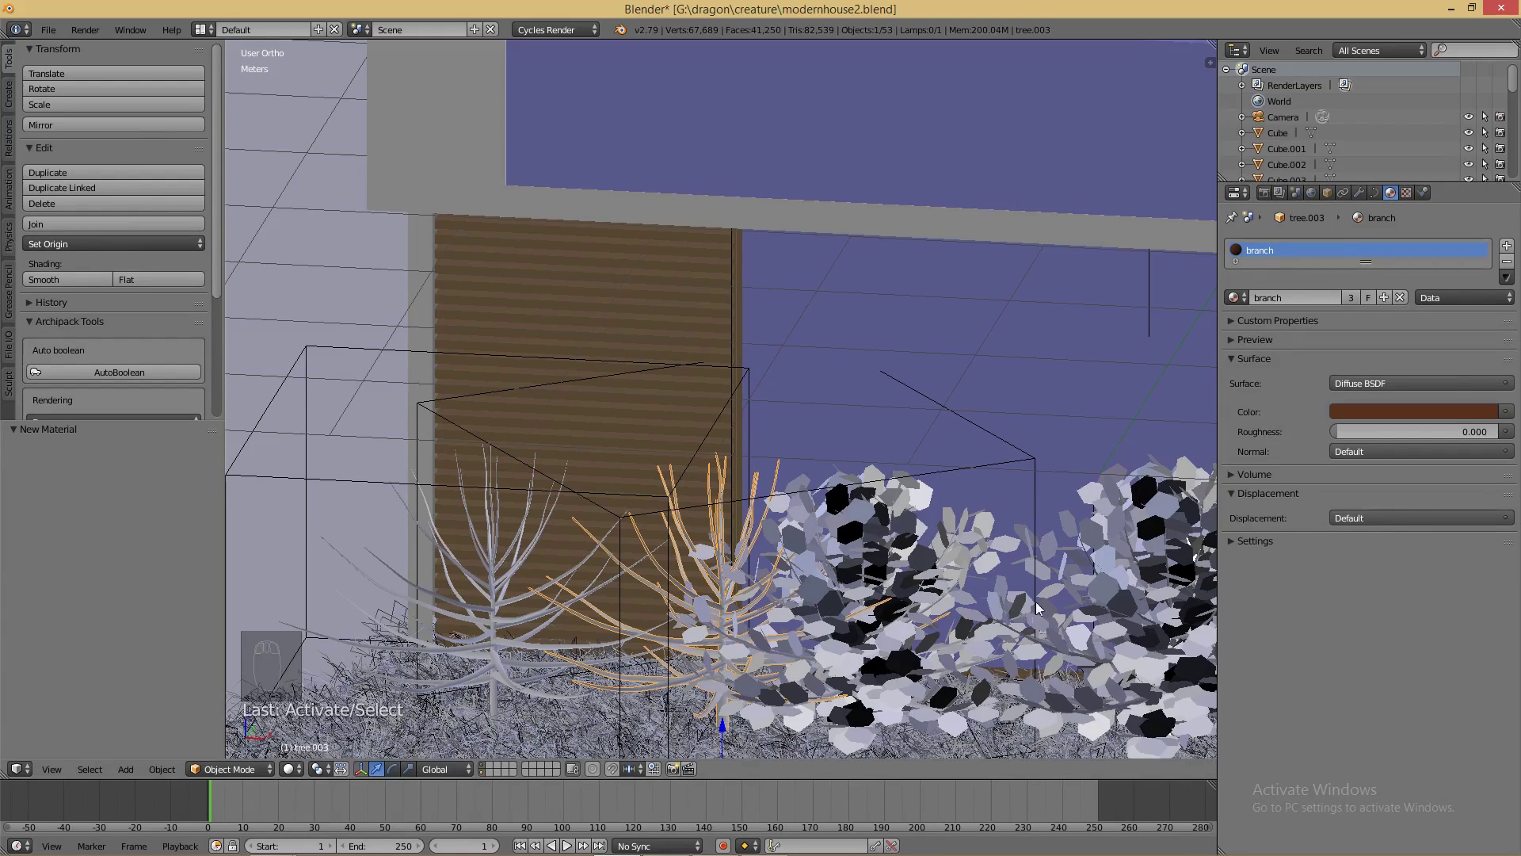
- Assign the existing building material to tree.002, the branches of the corner-side tree nearest the plank walkway
right_click(1041, 646)
click(1233, 300)
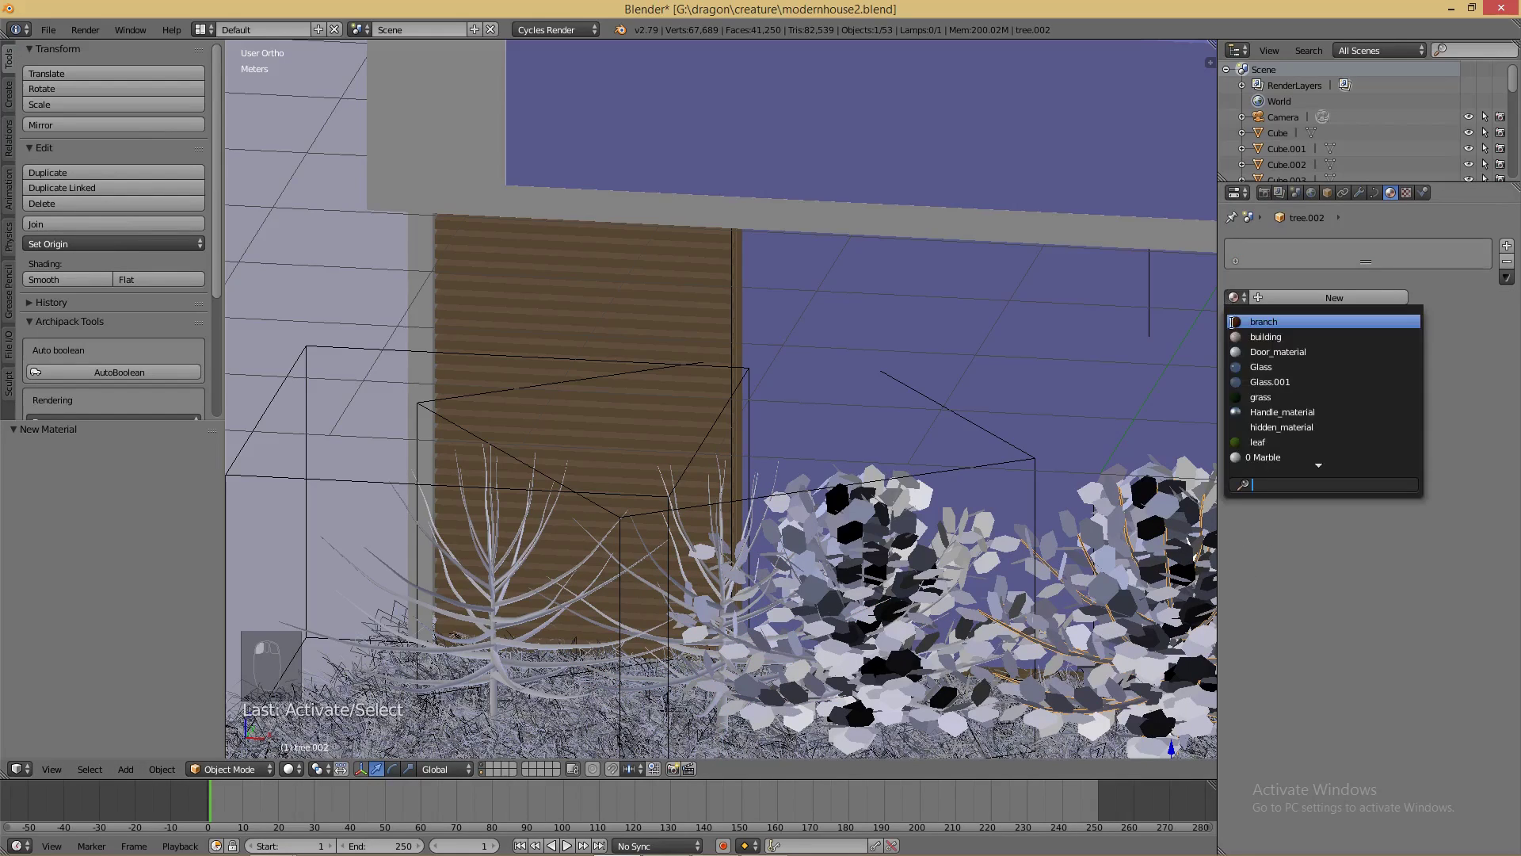
click(1274, 337)
- Assign the branch material to the branches of tree.005, the first tree across the plank walkway
scroll(1052, 439, down, 2)
shift+middle_drag(1030, 436, 545, 387)
shift+middle_drag(872, 423, 598, 407)
scroll(811, 415, up, 1)
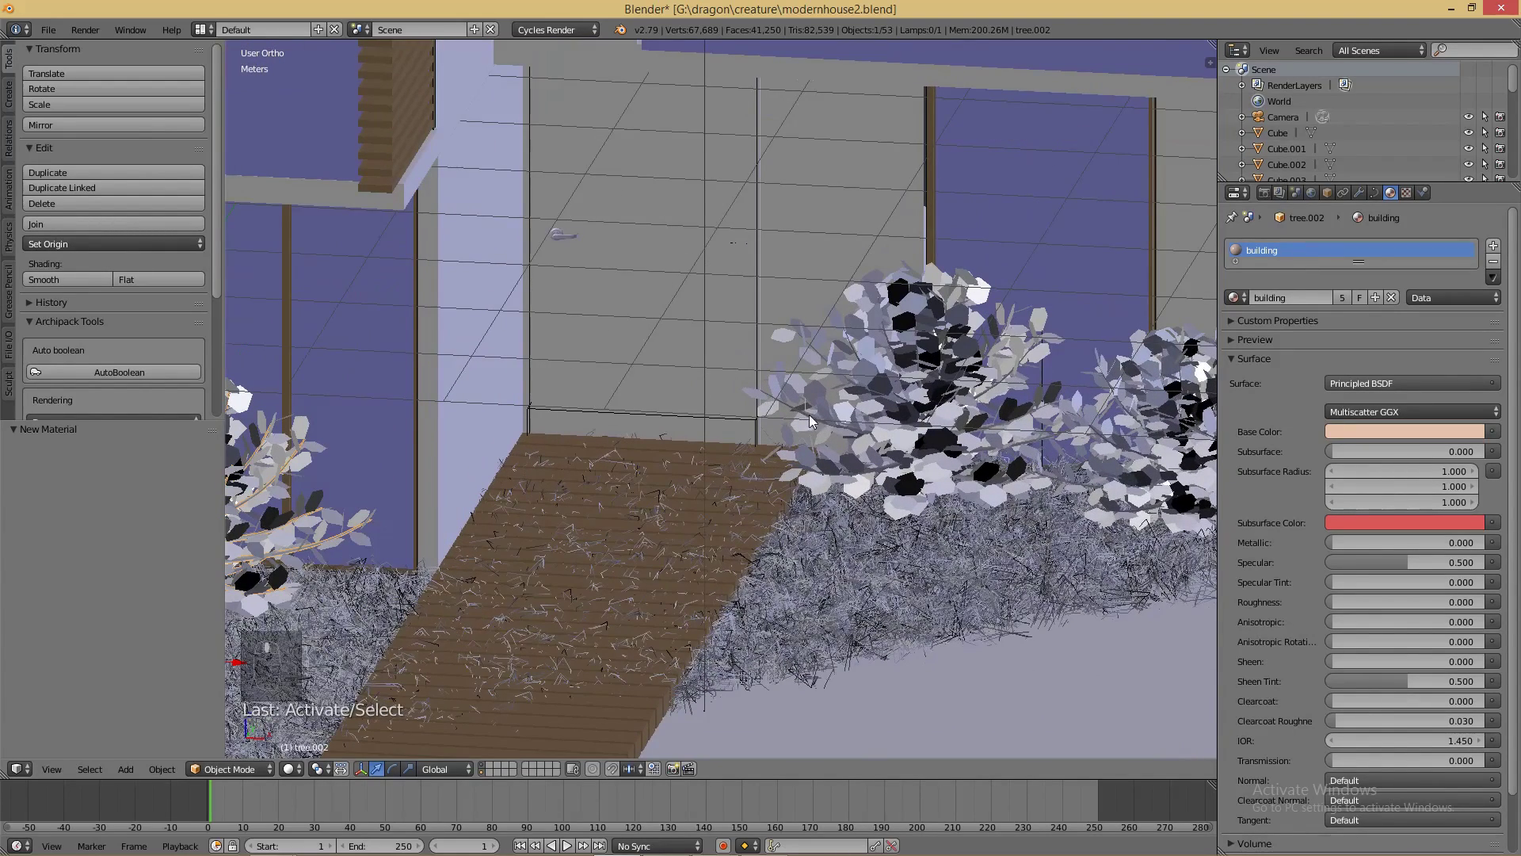
right_click(789, 411)
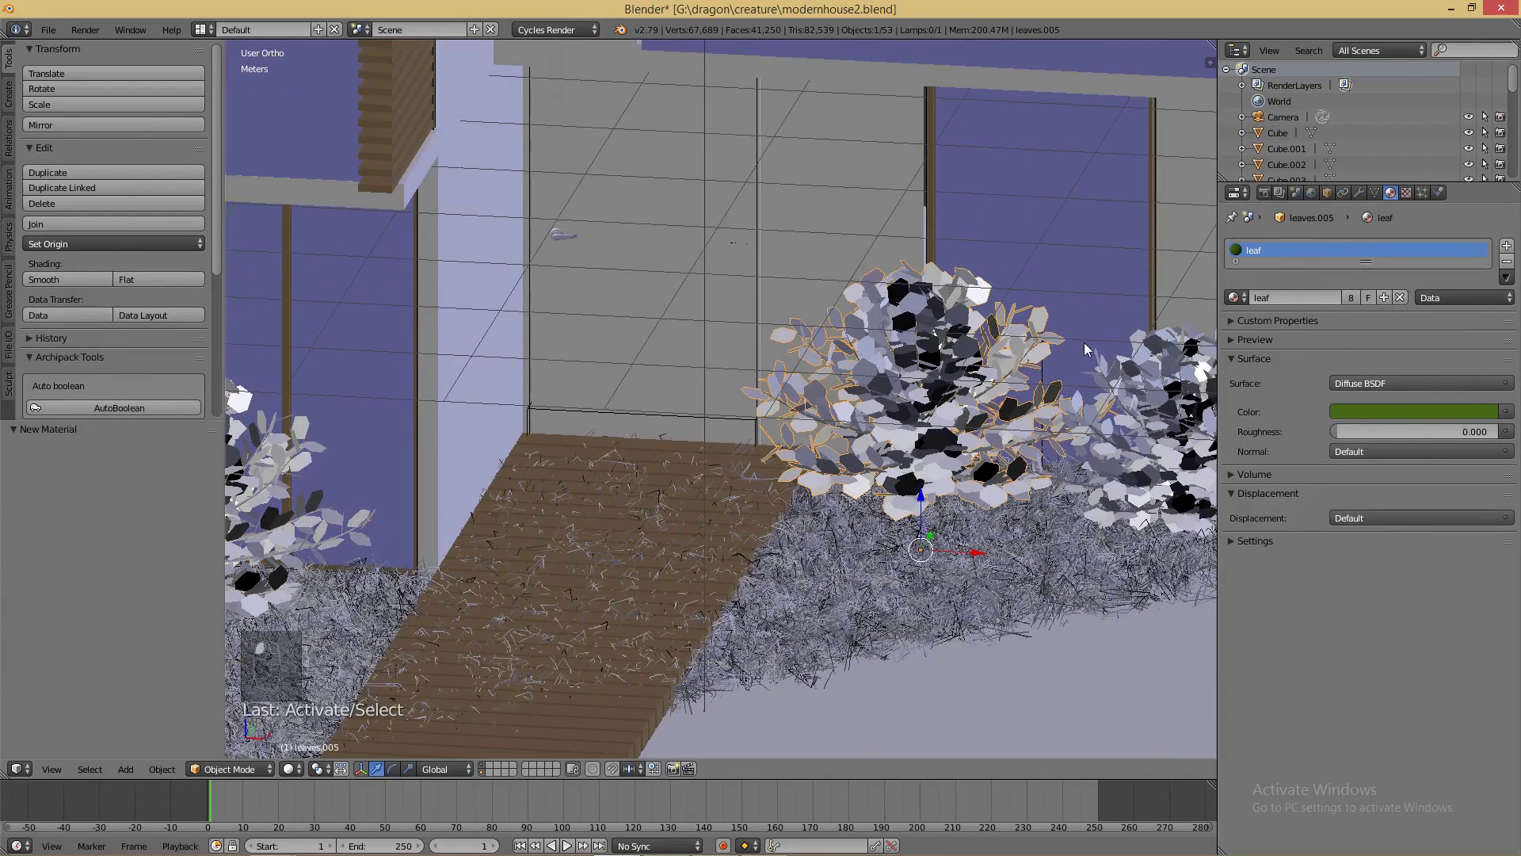
right_click(814, 418)
click(1241, 297)
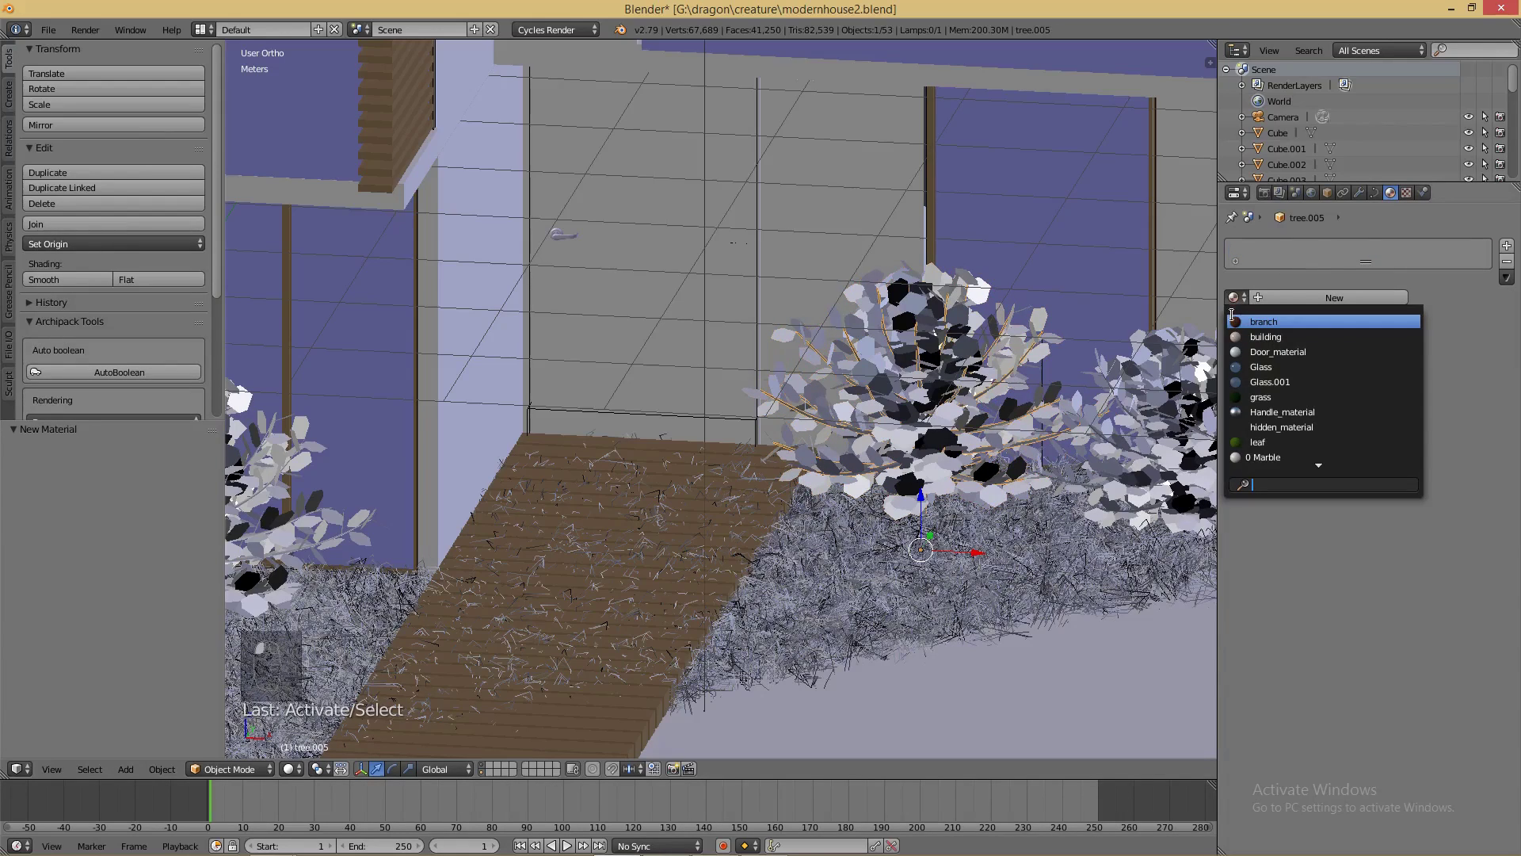
click(1242, 319)
- Assign the branch material to the branches of tree.006, the second tree beyond the walkway
shift+middle_drag(1022, 375, 801, 370)
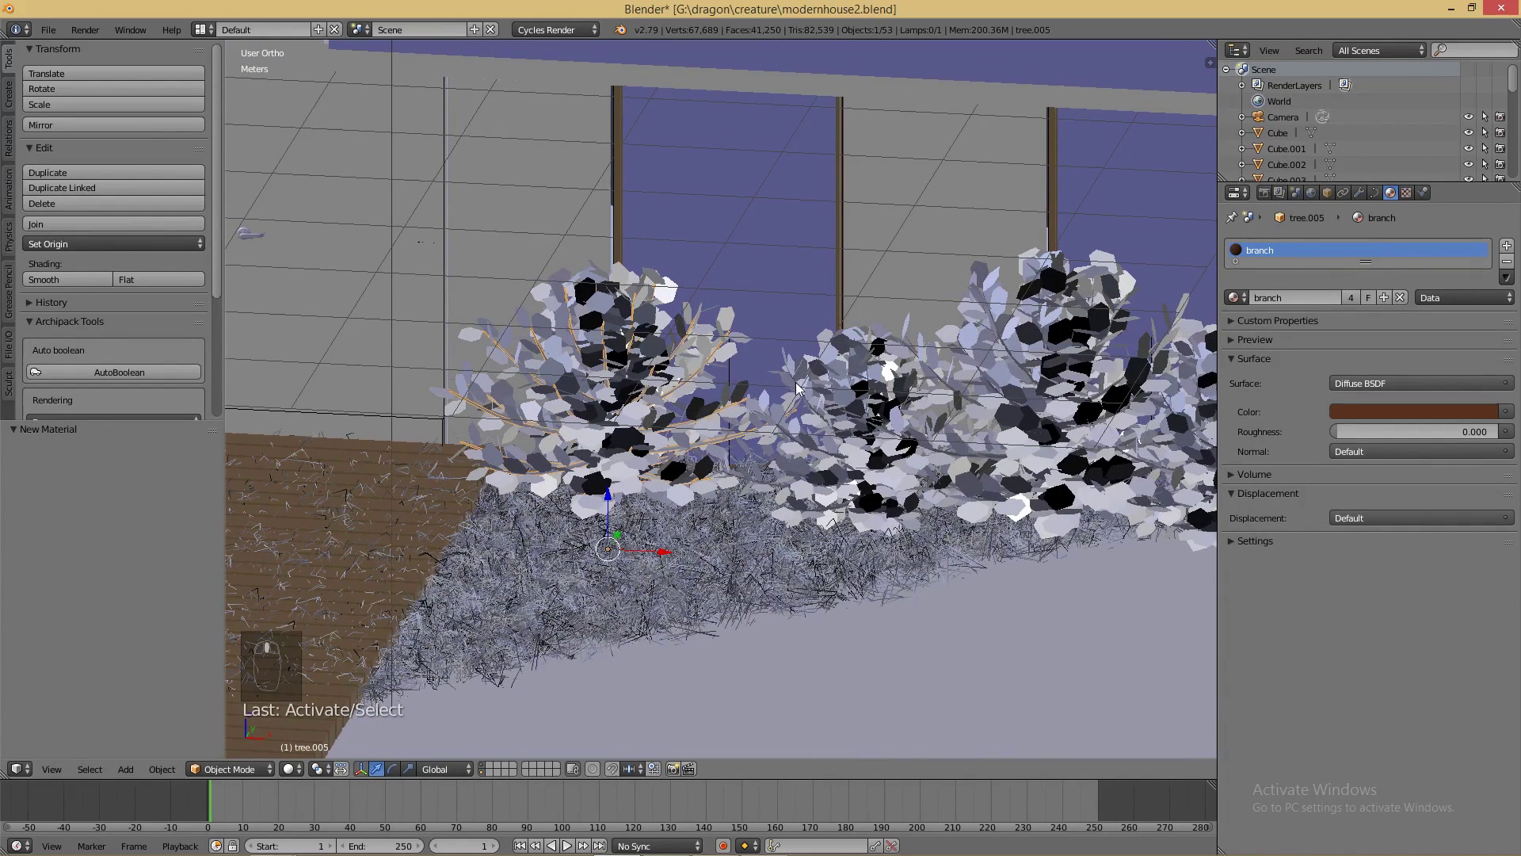
right_click(807, 409)
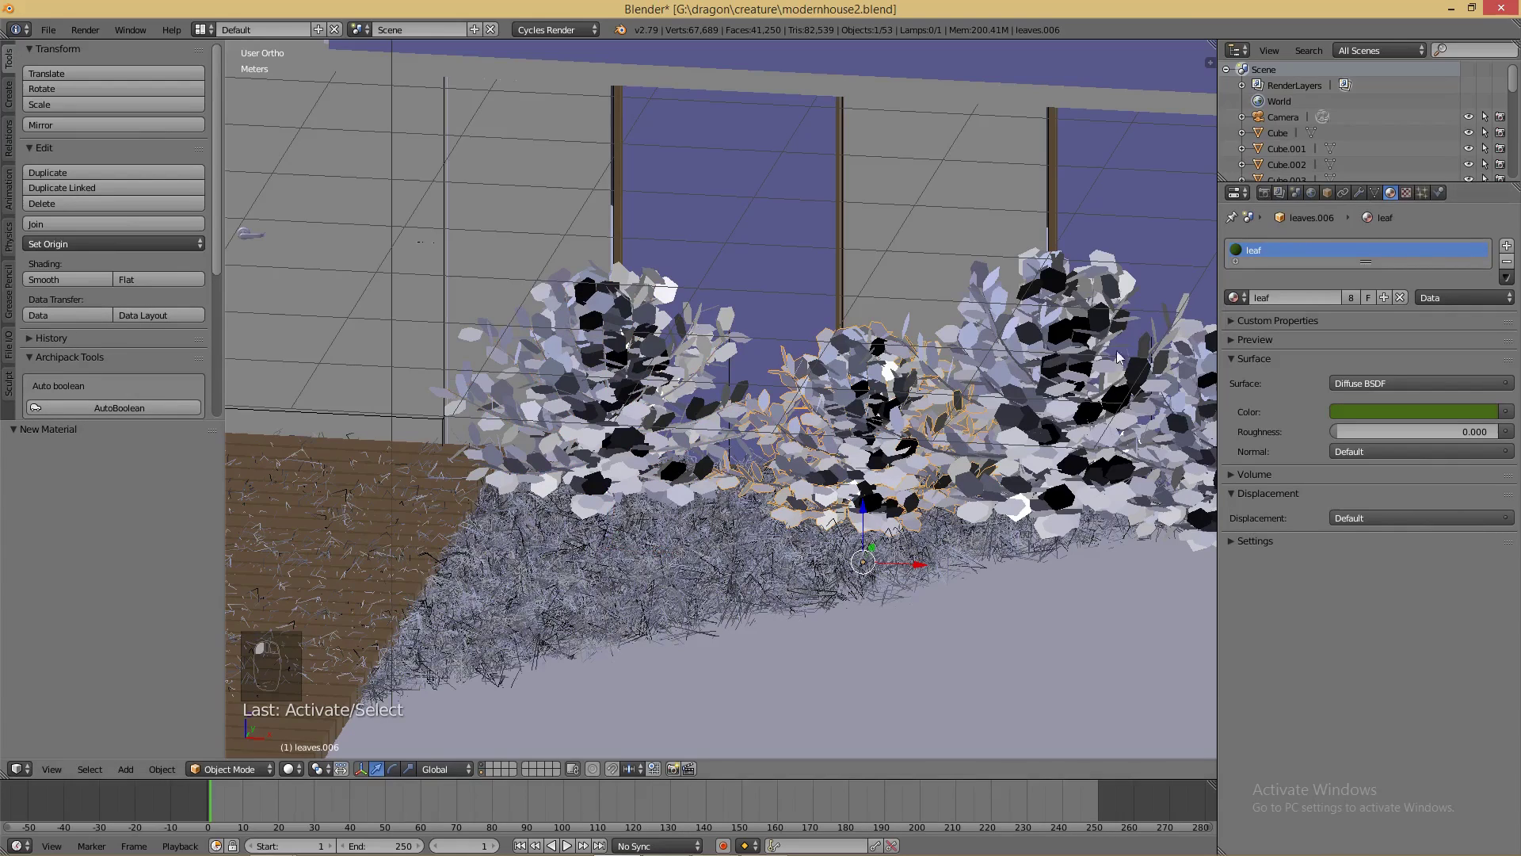
scroll(919, 423, up, 3)
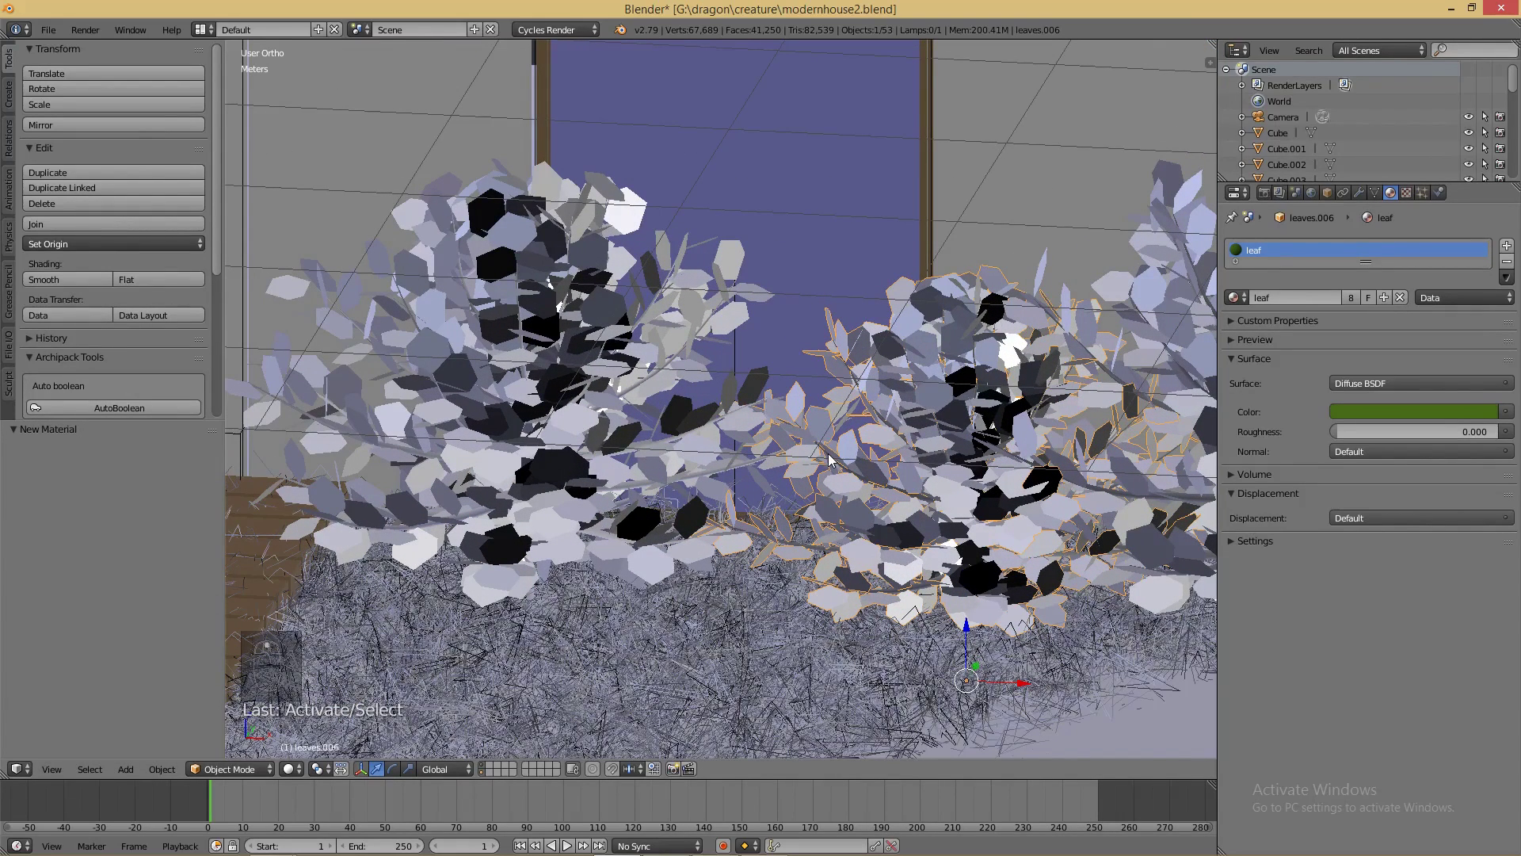
right_click(851, 453)
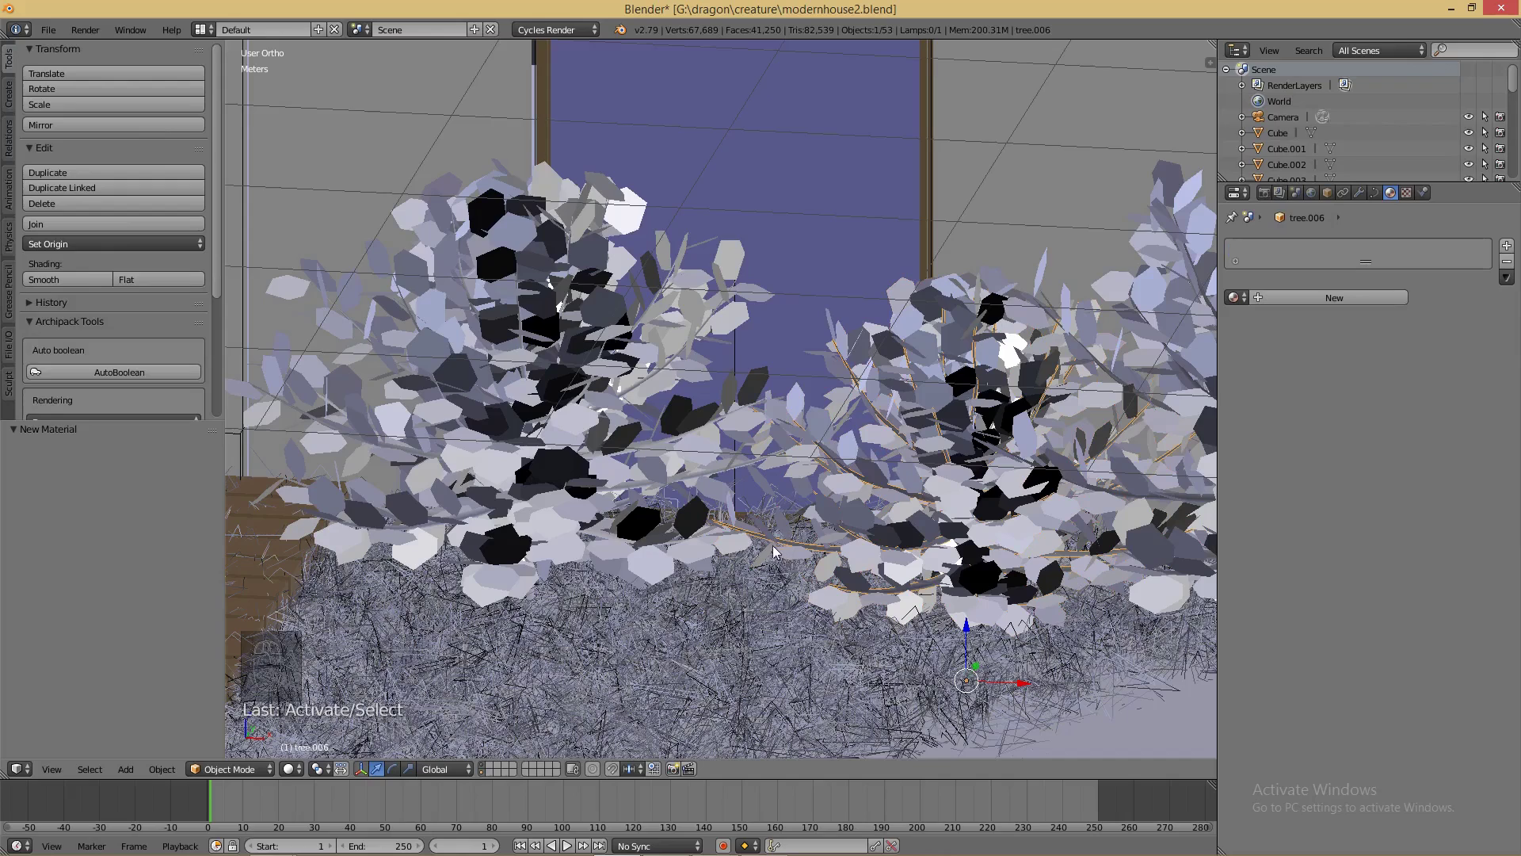
click(1237, 297)
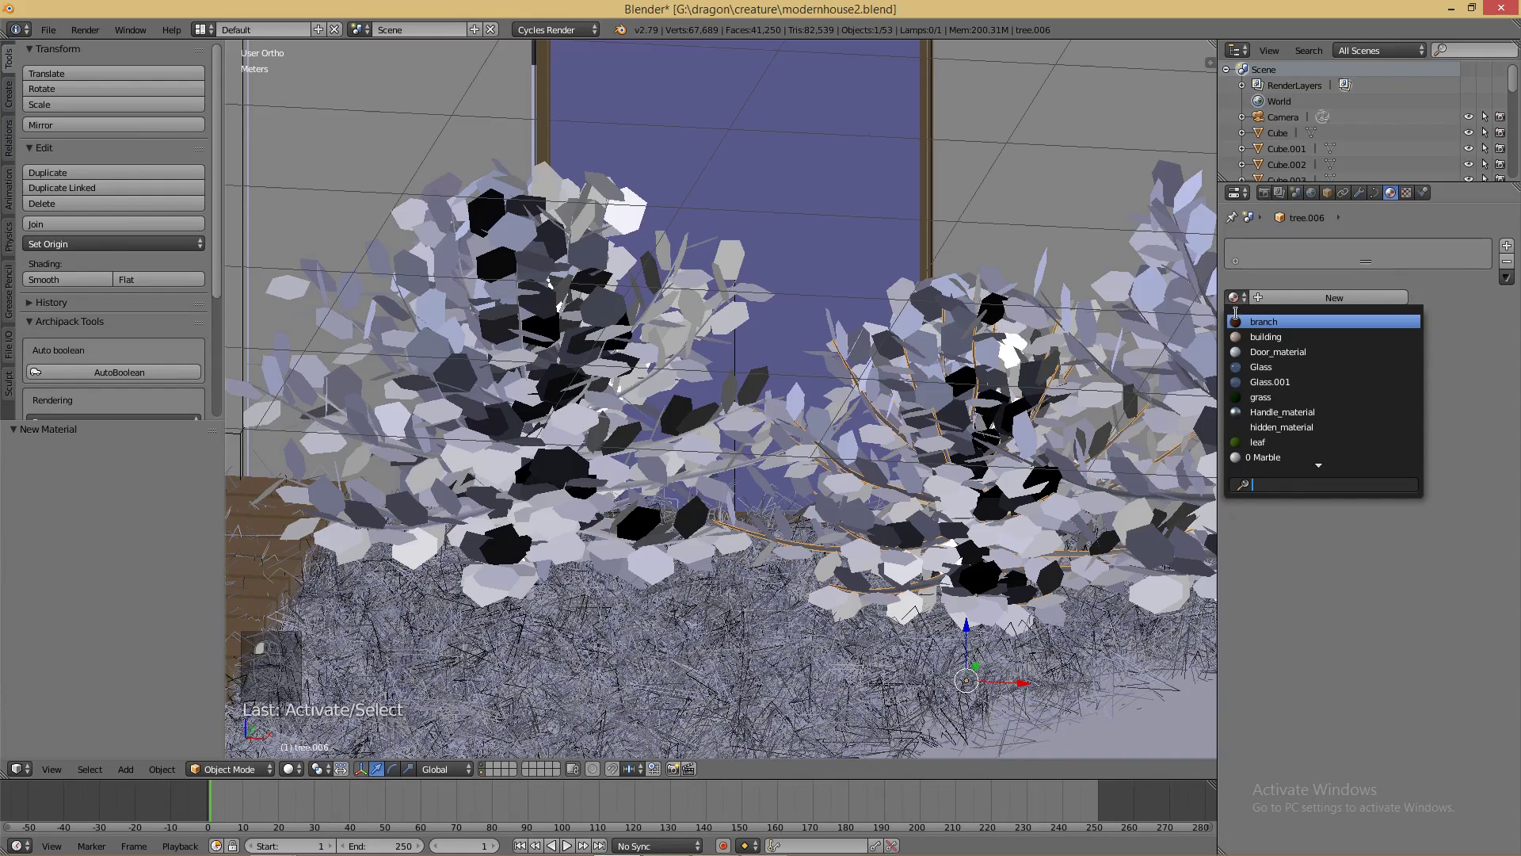
click(1235, 317)
- Assign the branch material to the branches of tree.007, the third tree beyond the walkway
shift+middle_drag(1004, 382, 717, 370)
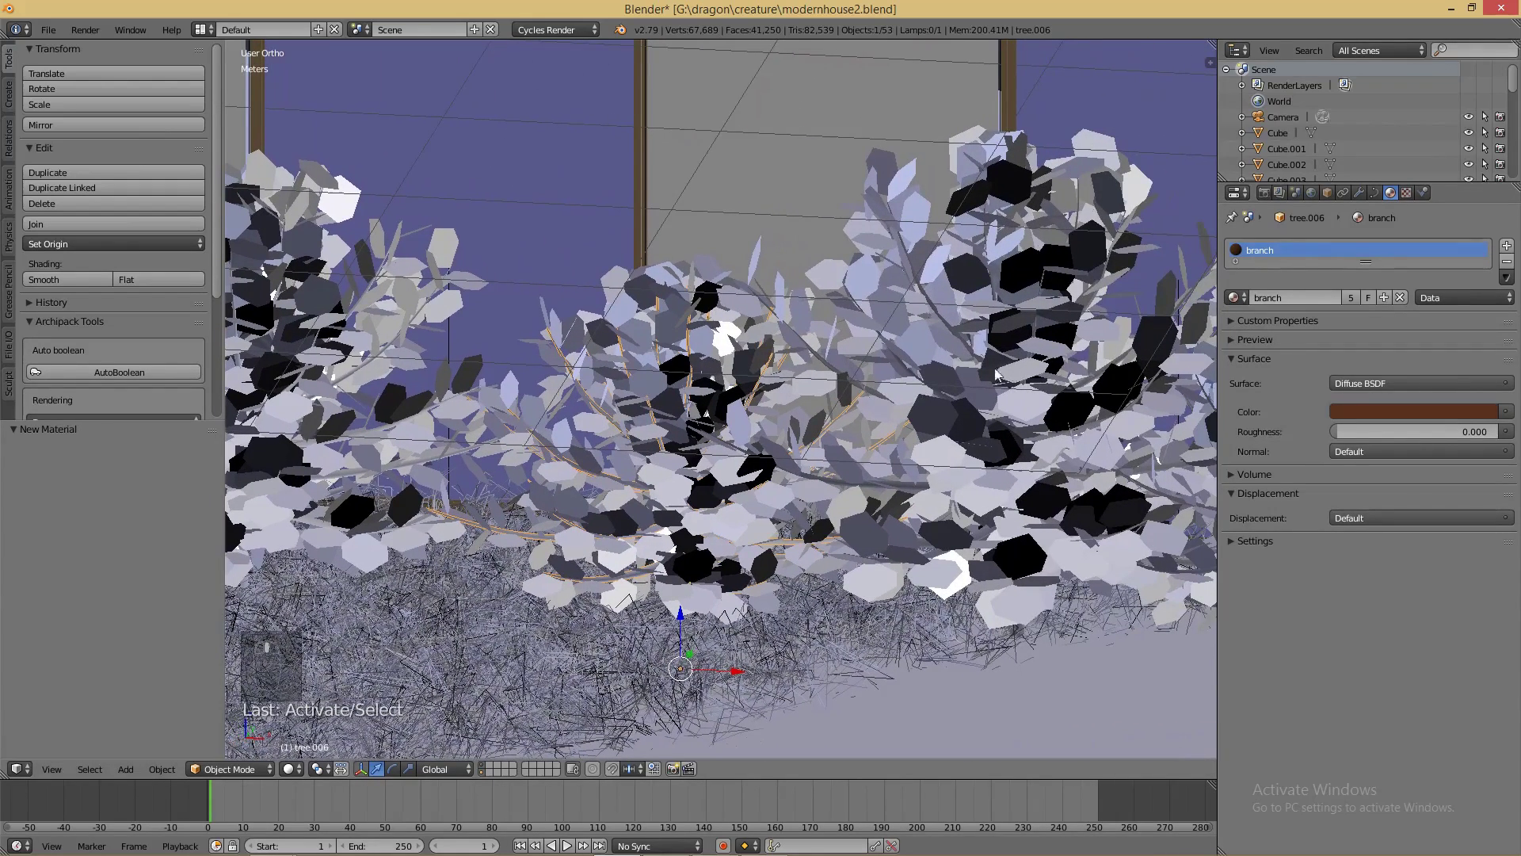
right_click(923, 290)
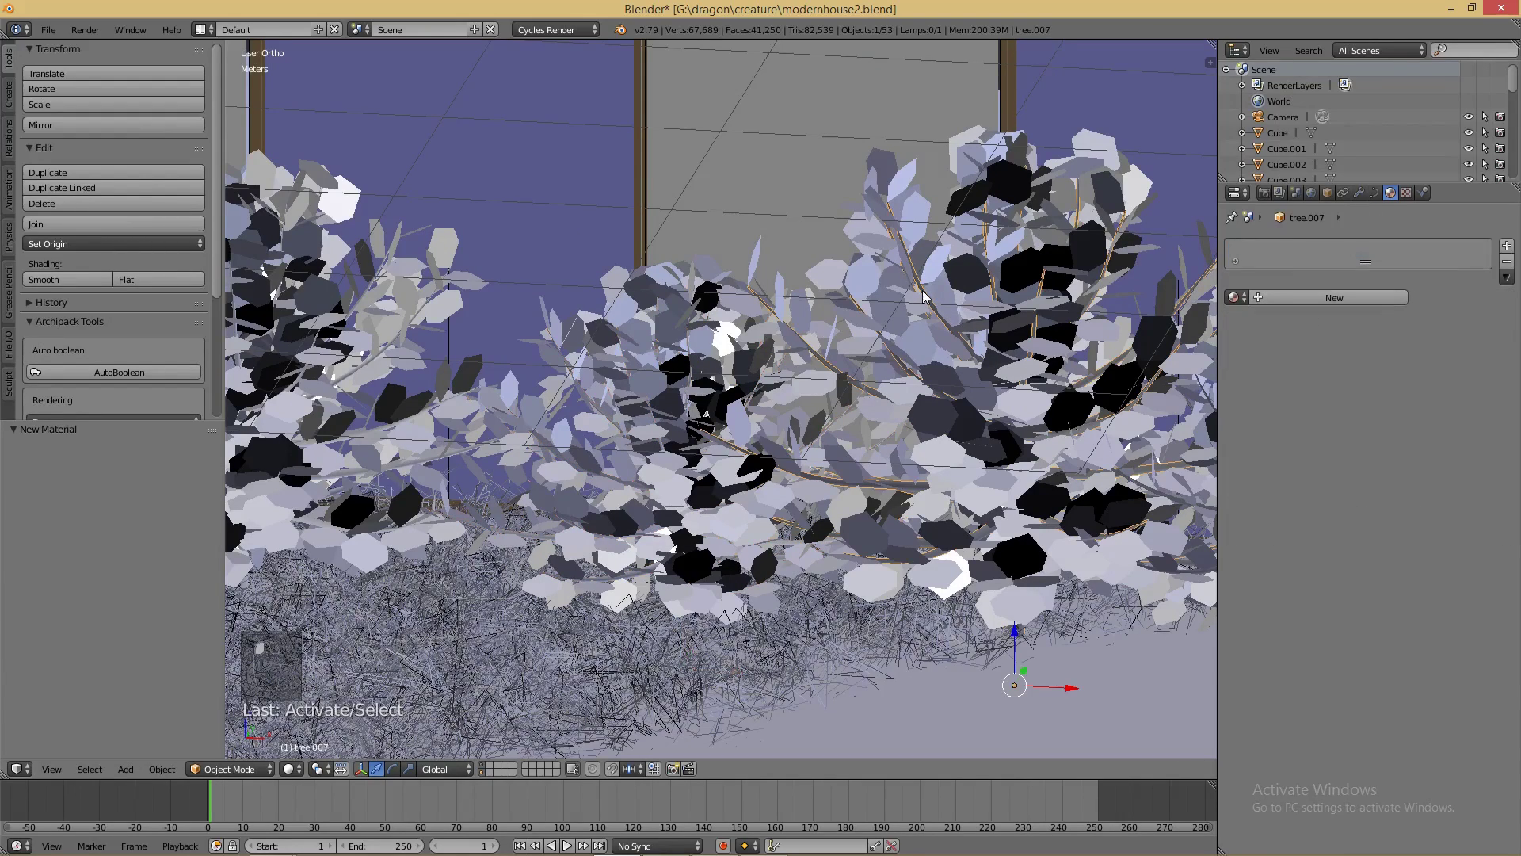
click(1234, 297)
click(1236, 321)
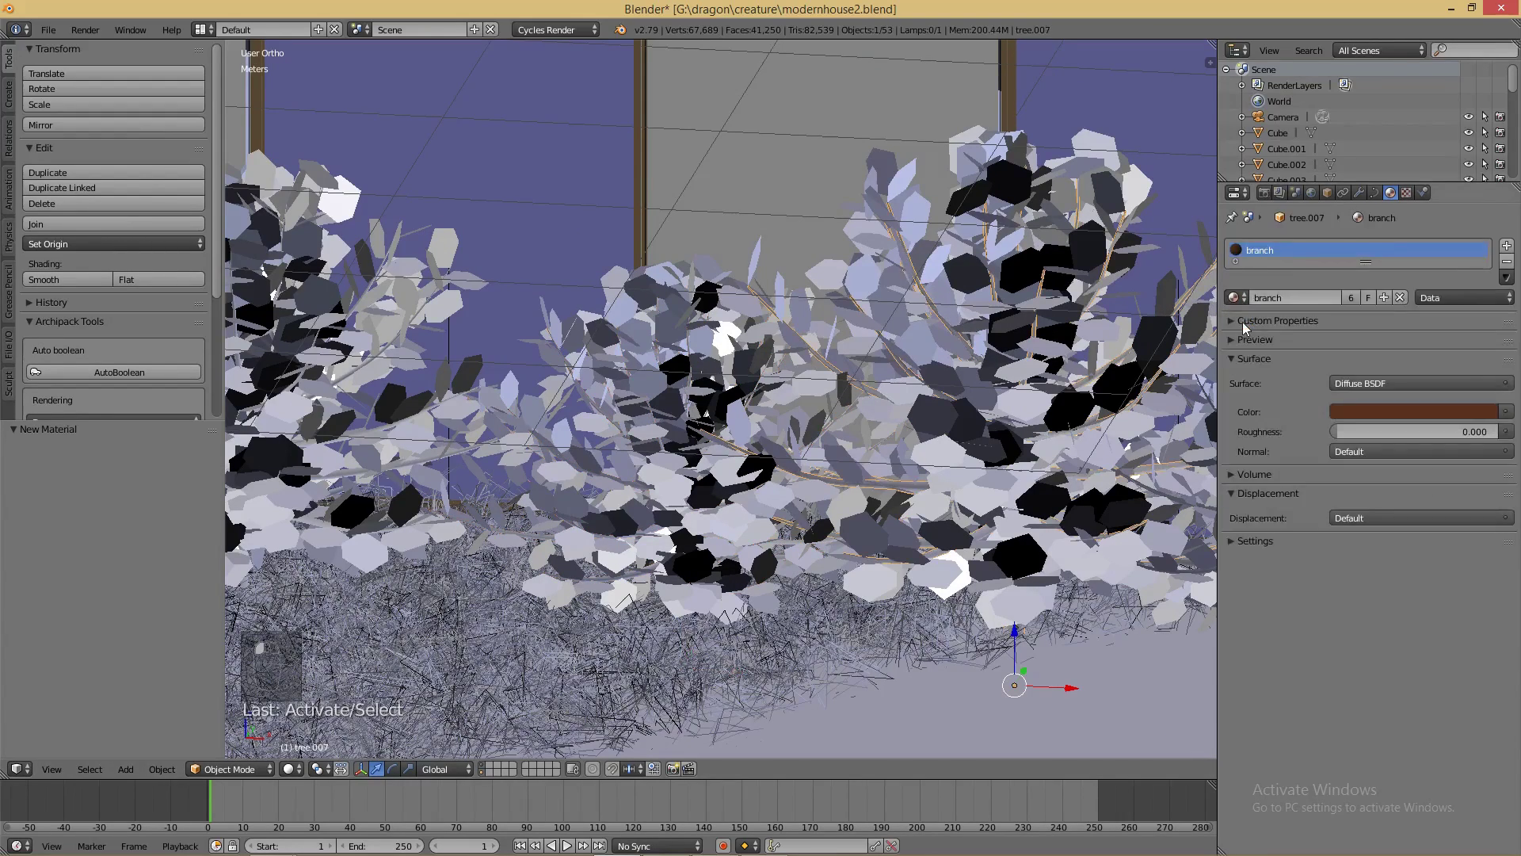
- Assign the branch material to the branches of tree.008, the last tree beside the slatted wood wall
scroll(1154, 409, down, 3)
shift+middle_drag(1155, 409, 1038, 412)
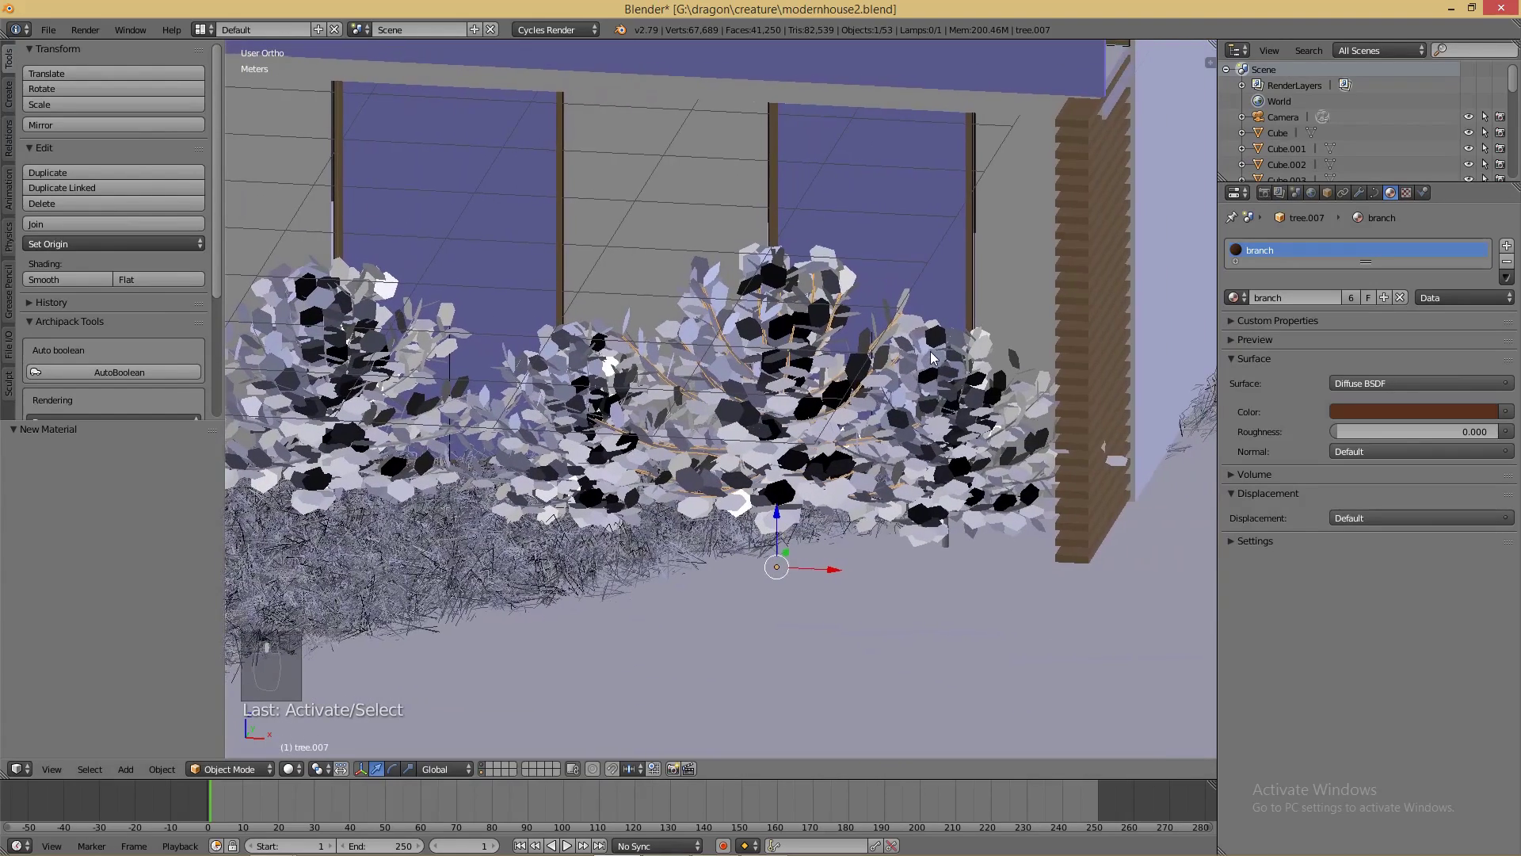
right_click(1036, 409)
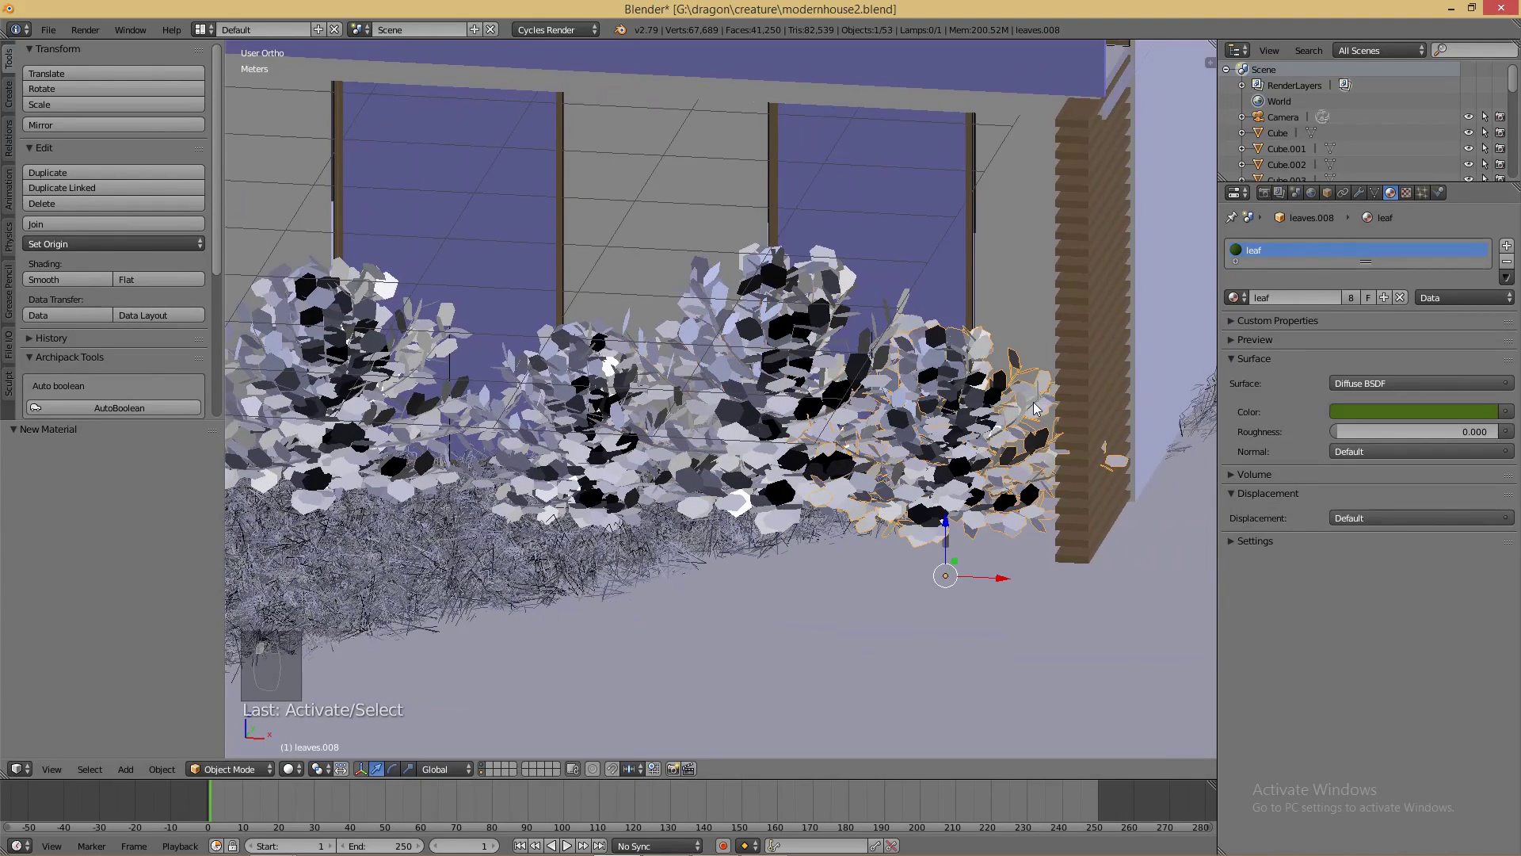
right_click(1034, 409)
click(1235, 299)
click(1238, 321)
- Save the modernhouse2.blend file, overwriting the existing version
scroll(1131, 372, down, 5)
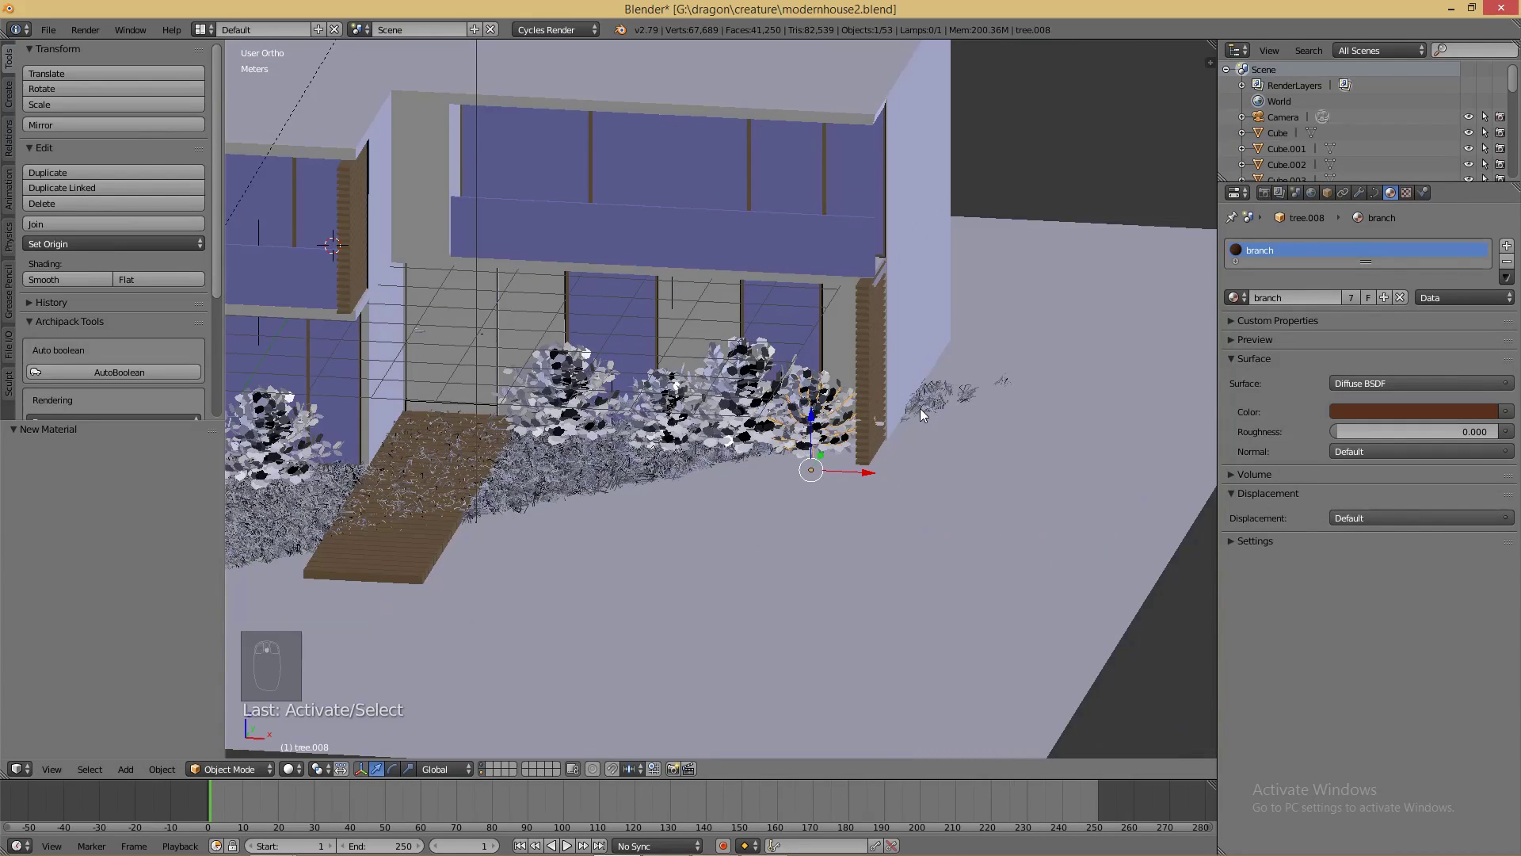
key(ctrl+s)
click(920, 412)
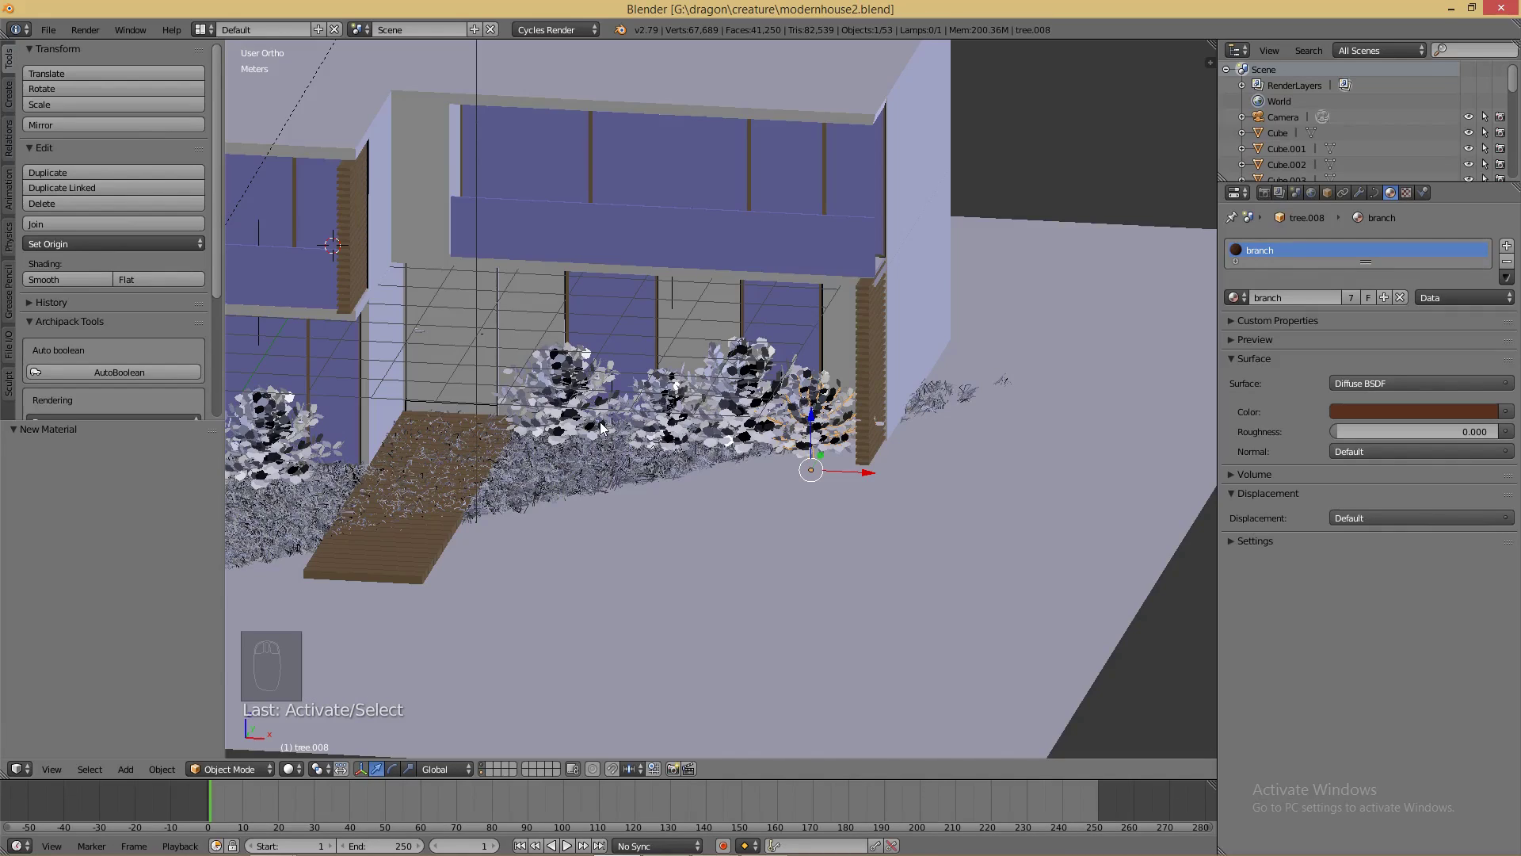
- Render the scene to check the trees with their leaf and branch materials
scroll(499, 441, down, 2)
shift+middle_drag(557, 473, 1021, 523)
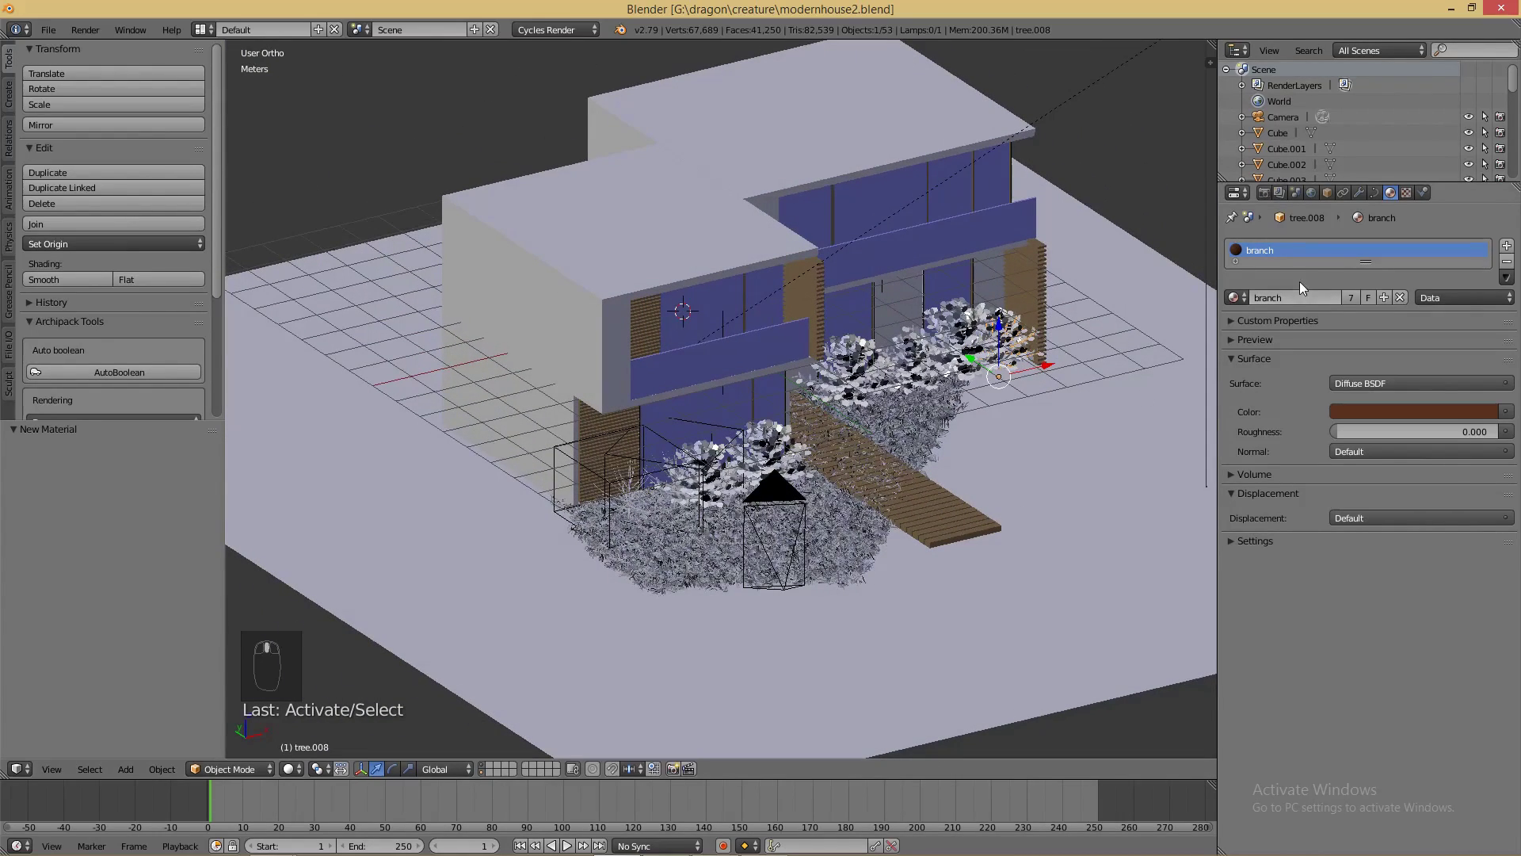
click(1265, 193)
click(1276, 265)
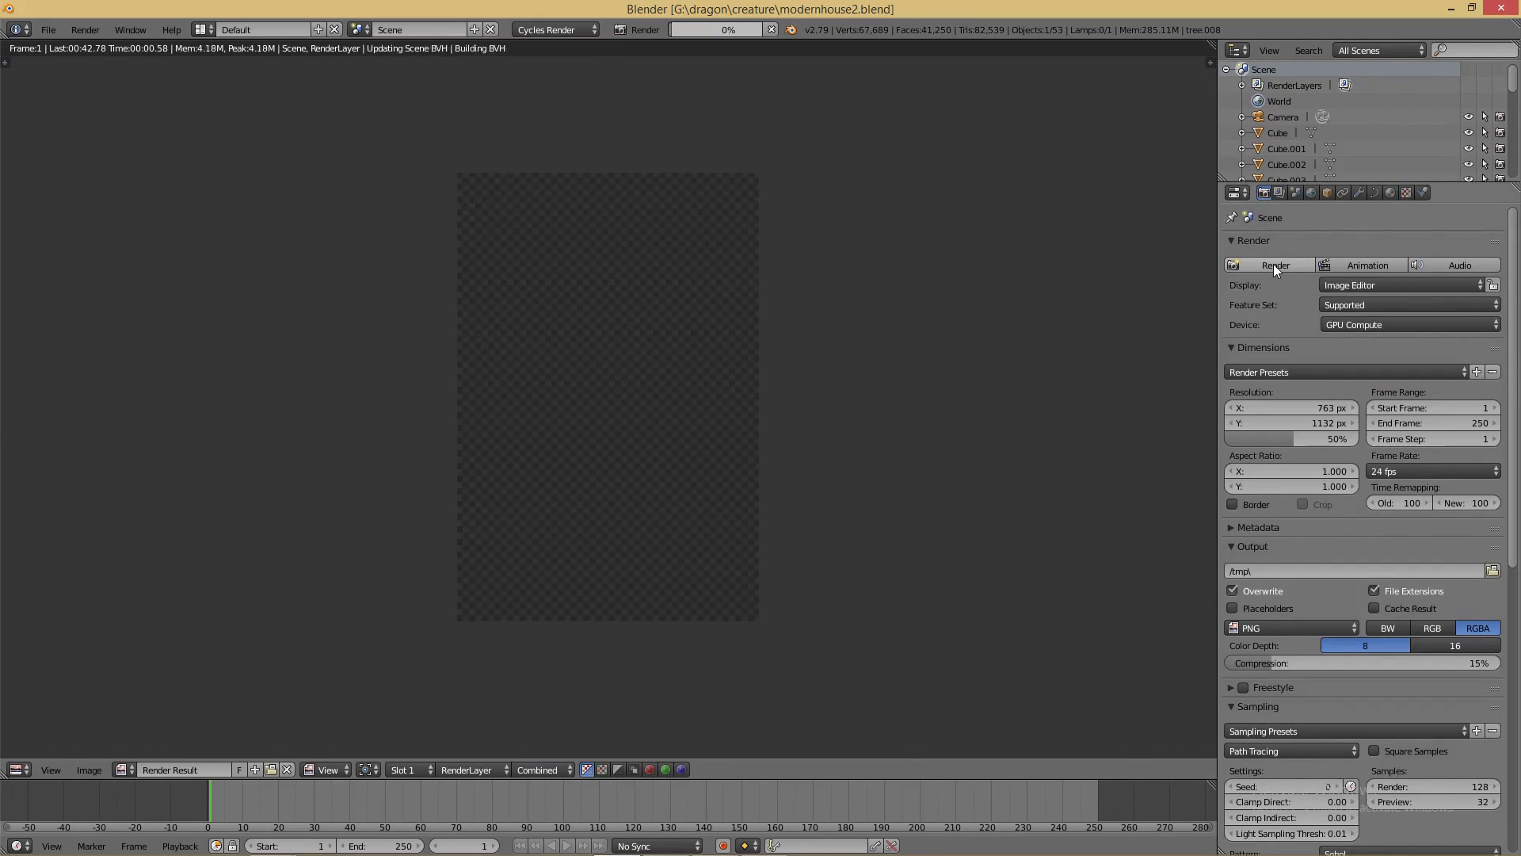